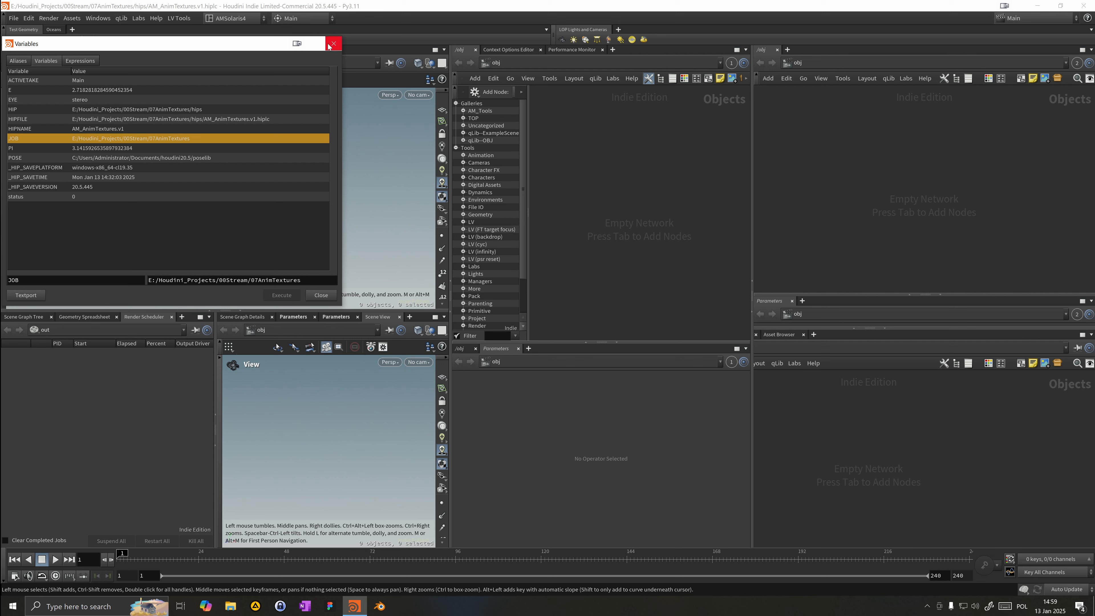
Step: Close the Variables window and collapse the right-hand panes into one network view above one parameters pane
left_click(334, 44)
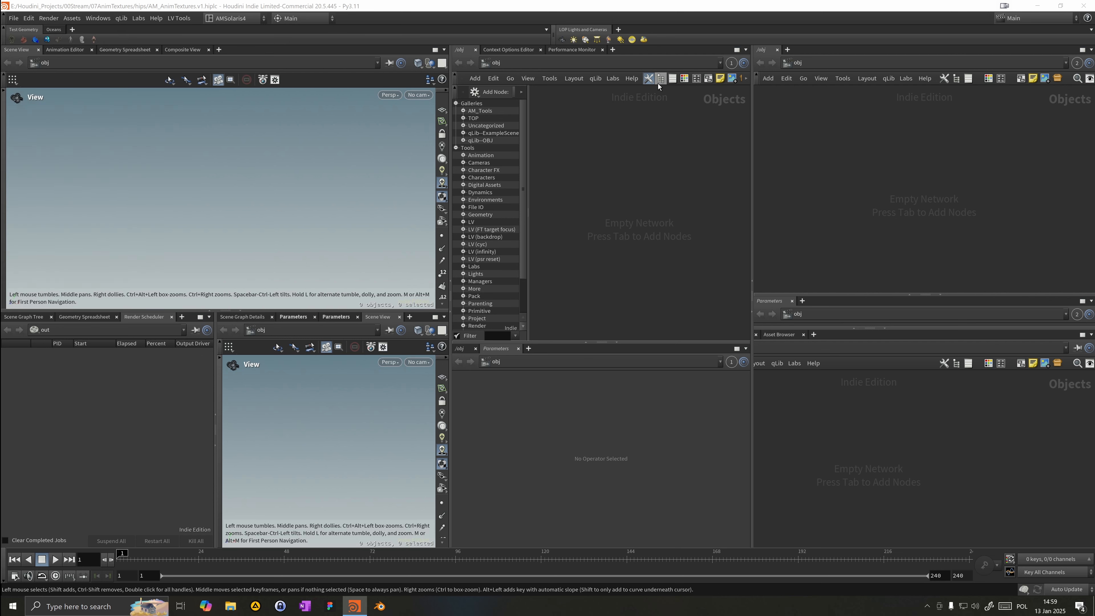
left_click(649, 79)
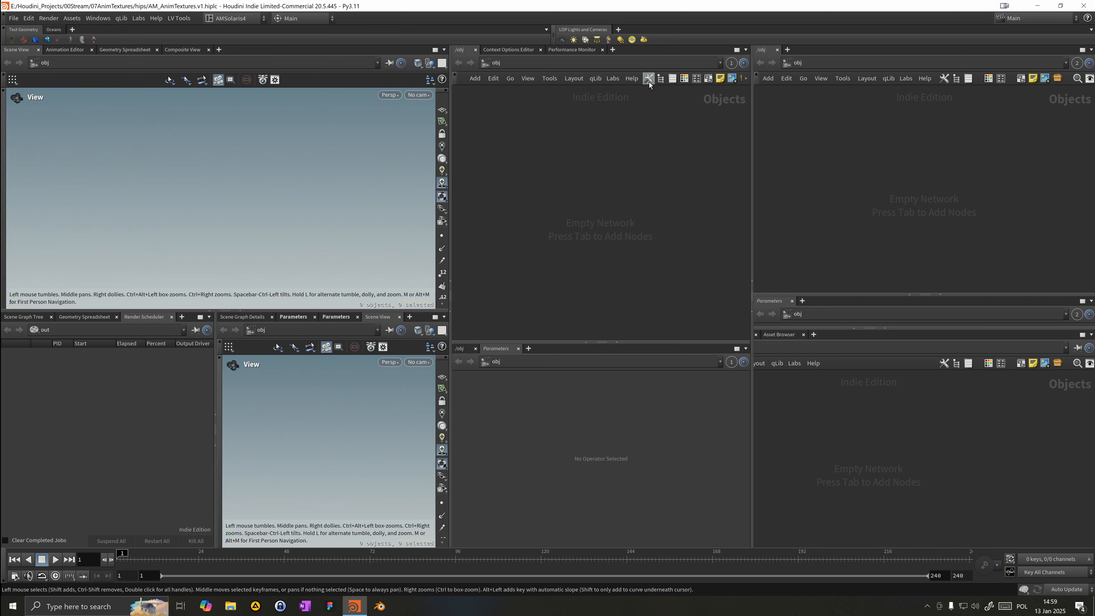
left_click(754, 311)
left_click_drag(734, 343, 734, 318)
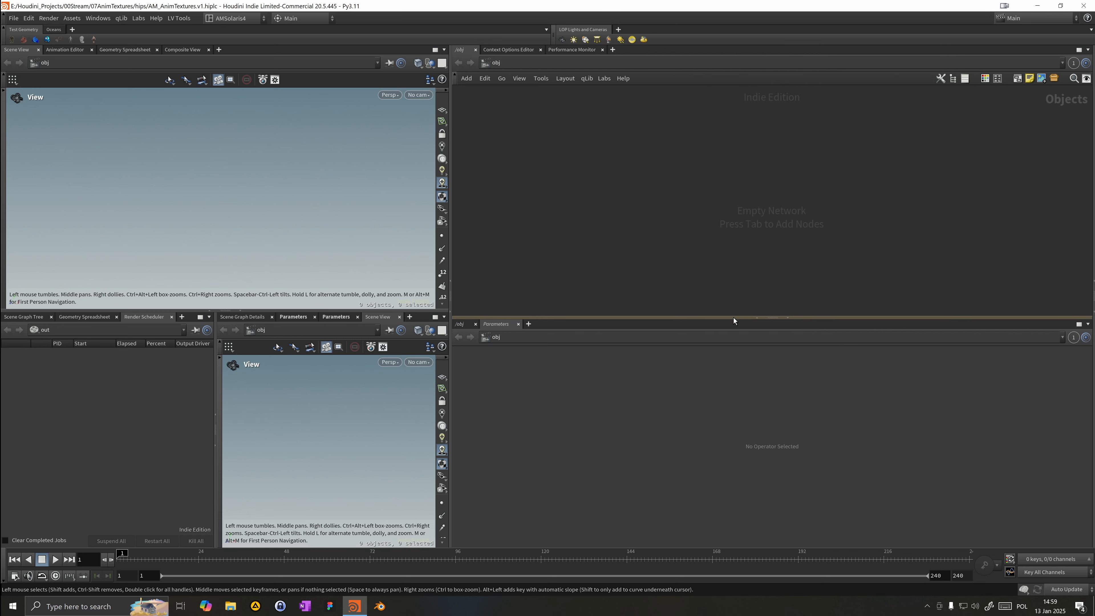
Step: Create a Geometry object node at the object level and rename it Texture
key("Tab")
type("geo")
key("Return")
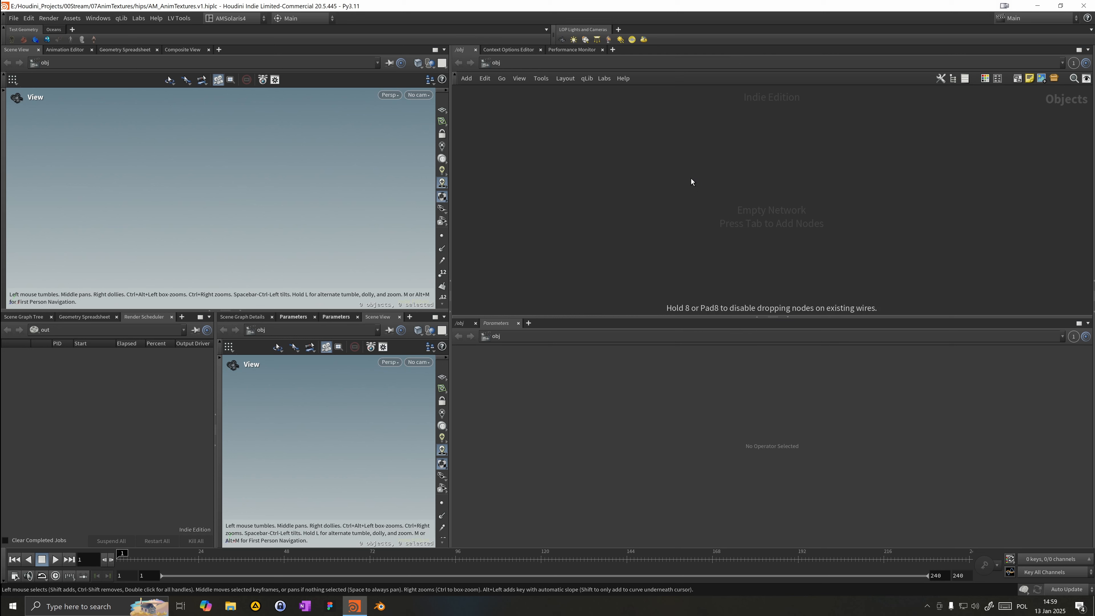
key("Return")
double_click(710, 178)
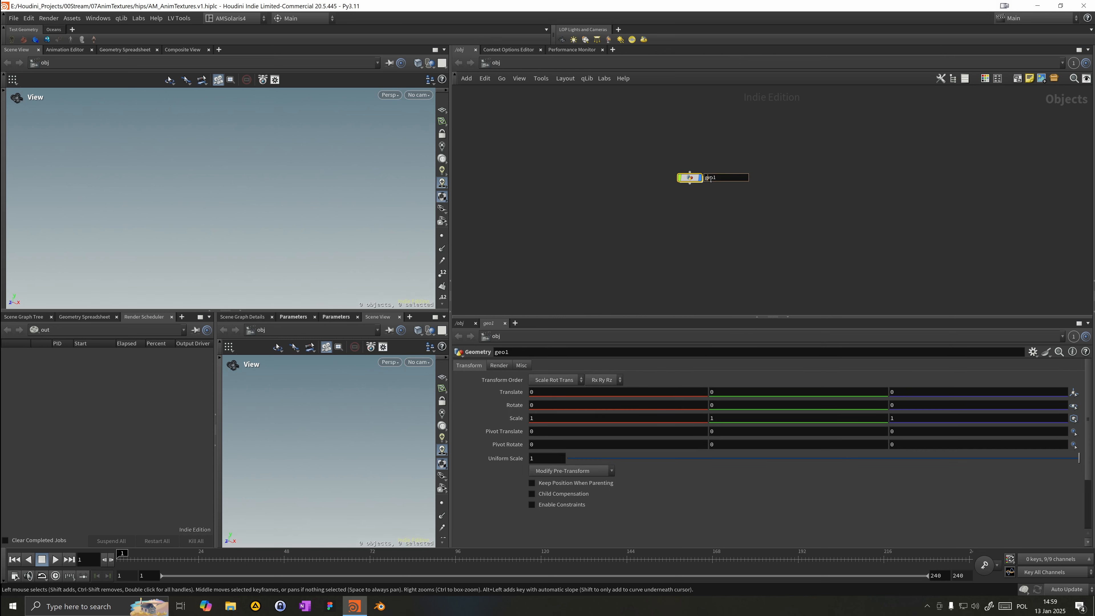
type("Texture")
key("Return")
Step: Dive inside the Texture object and add a Line node
left_click_drag(689, 180, 790, 163)
double_click(790, 162)
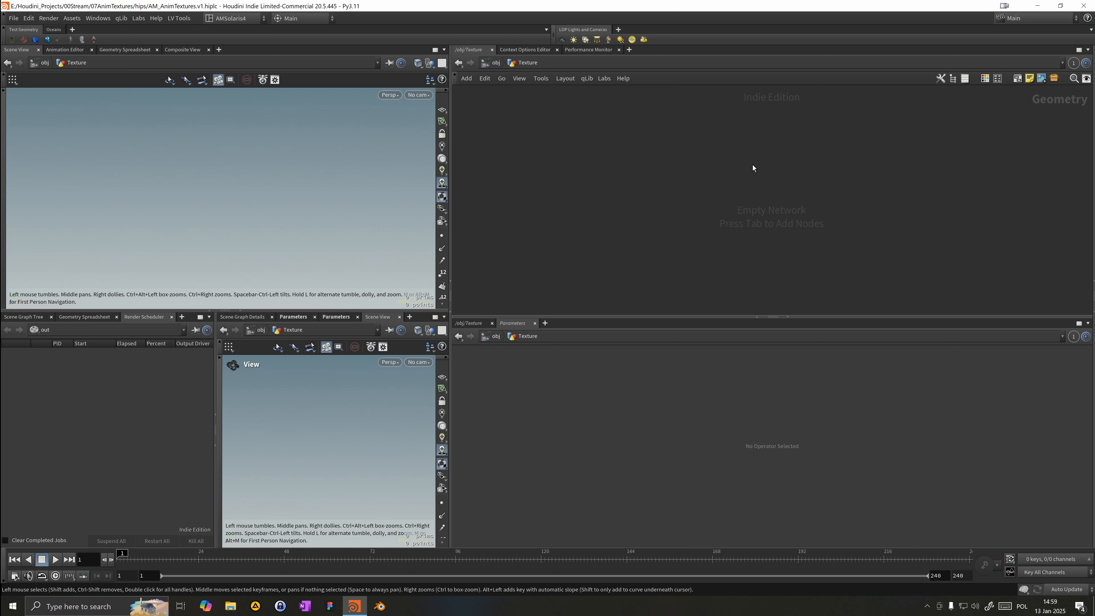
key("Tab")
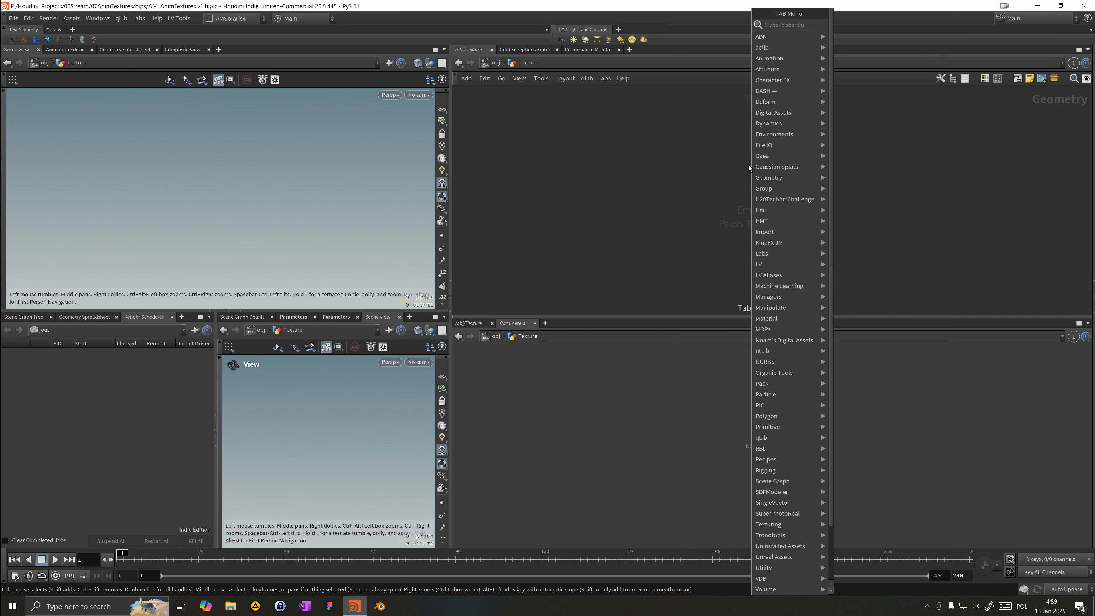
type("line")
key("Return")
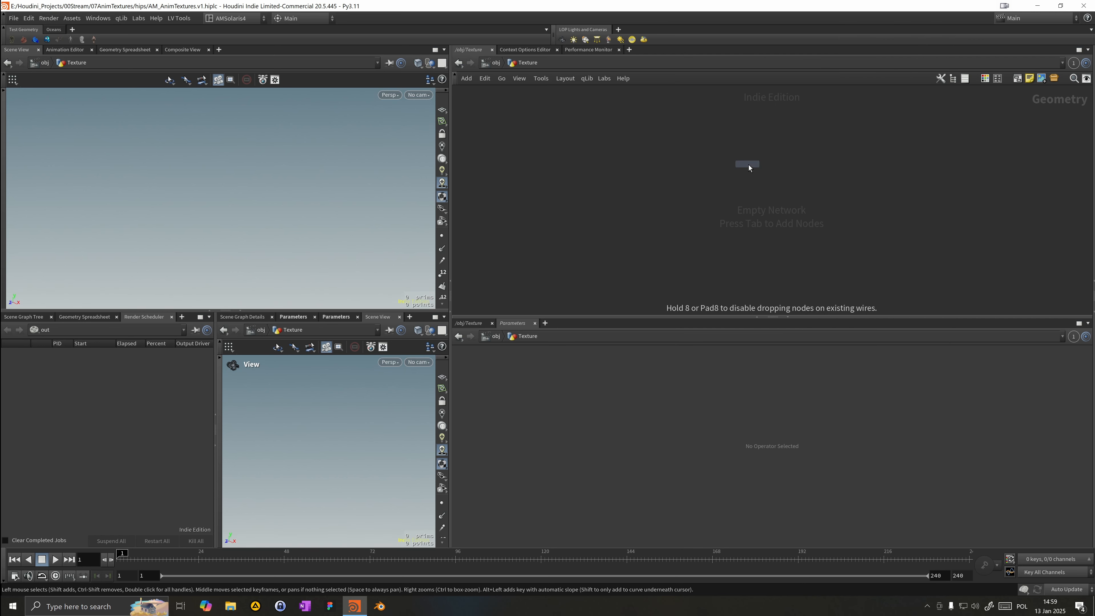
left_click(749, 164)
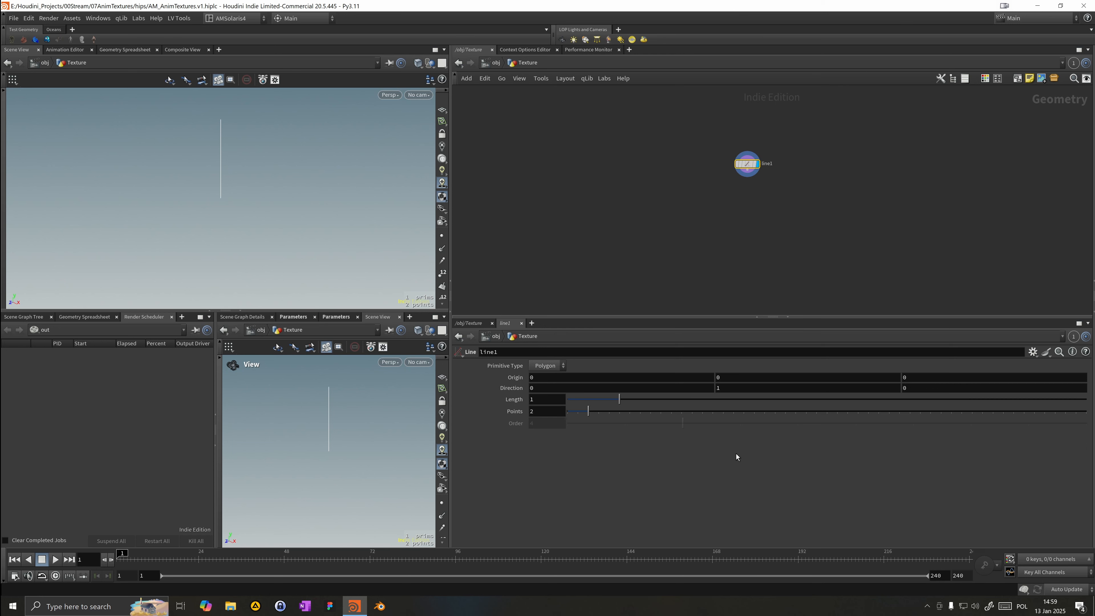
Step: Set the line's direction to 0, 0, 1
left_click_drag(909, 390, 880, 389)
type("1")
left_click_drag(726, 388, 668, 387)
type("0")
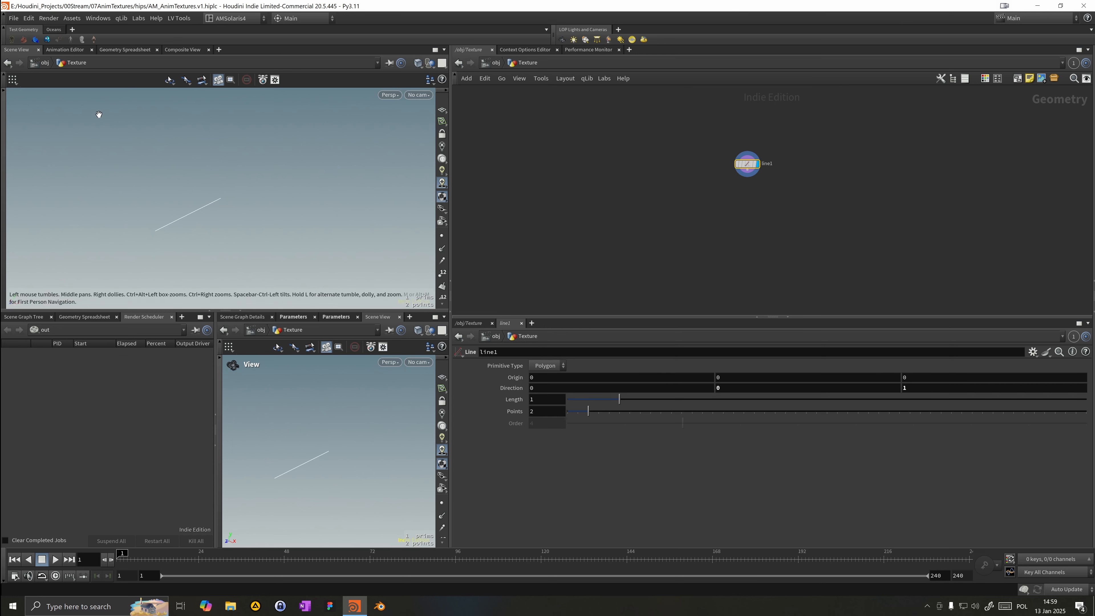
type("d")
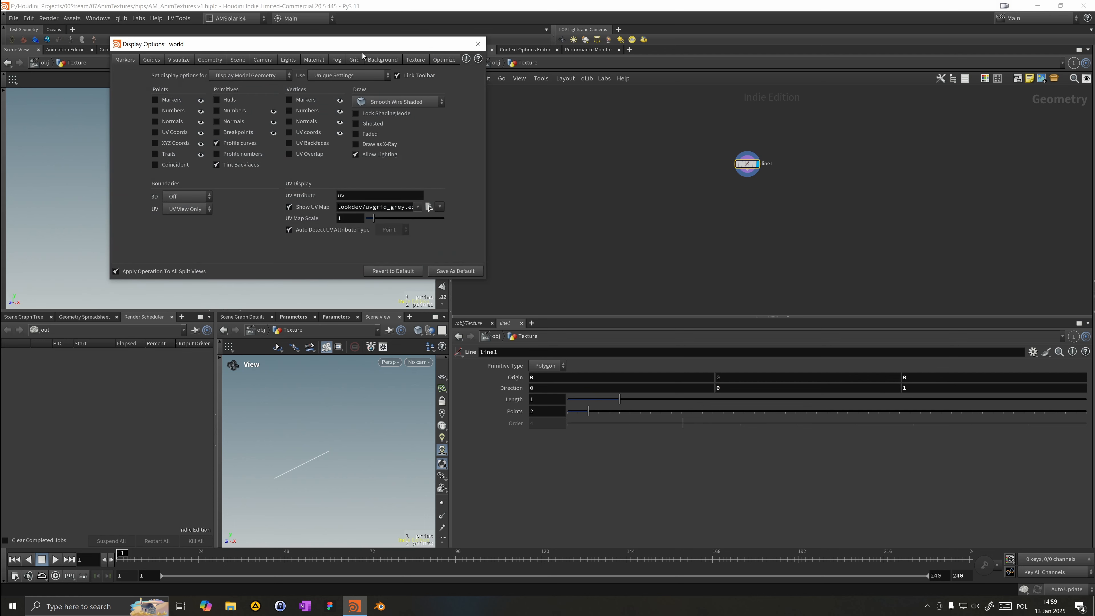
Step: Switch the viewport background color scheme to Dark in the display options
left_click(373, 61)
left_click(193, 75)
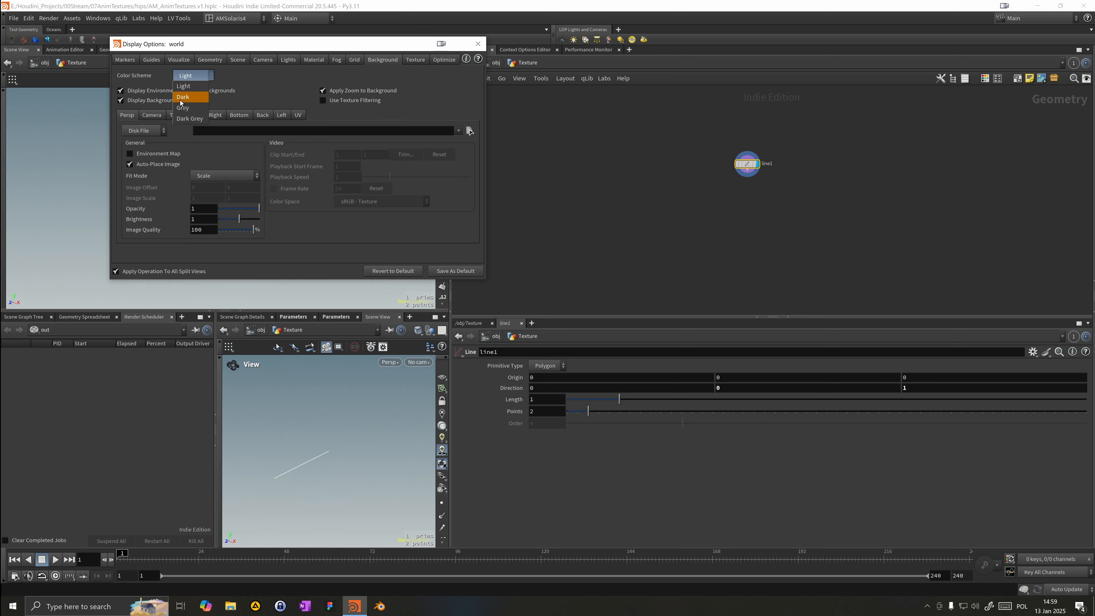
left_click(190, 94)
left_click(476, 43)
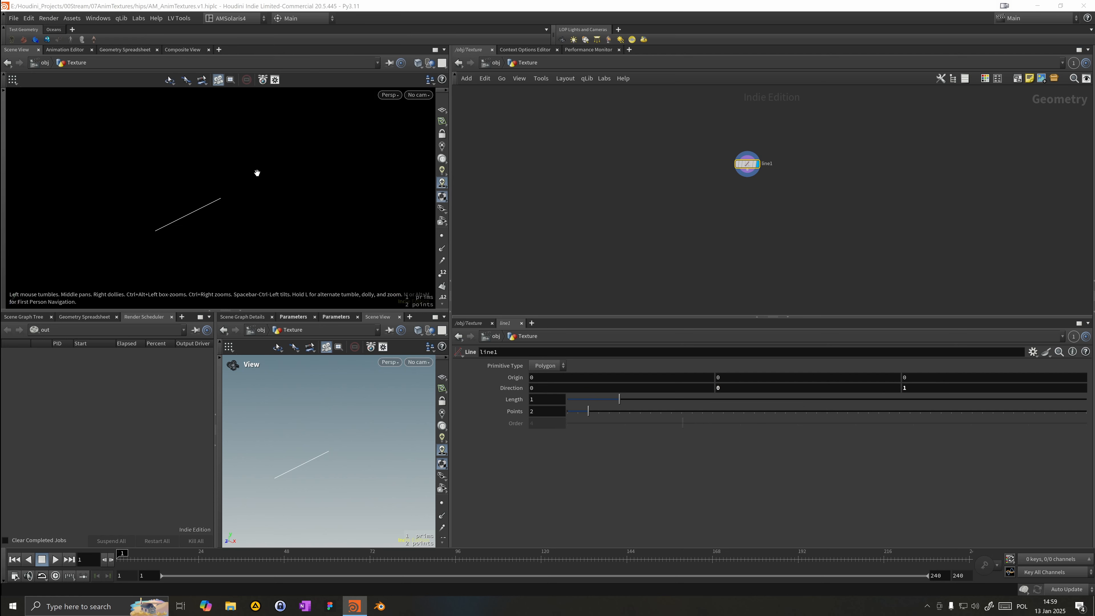
Step: Turn on the reference grid in the viewport
left_click(442, 110)
left_click_drag(271, 178, 173, 195)
left_click_drag(695, 217, 748, 148)
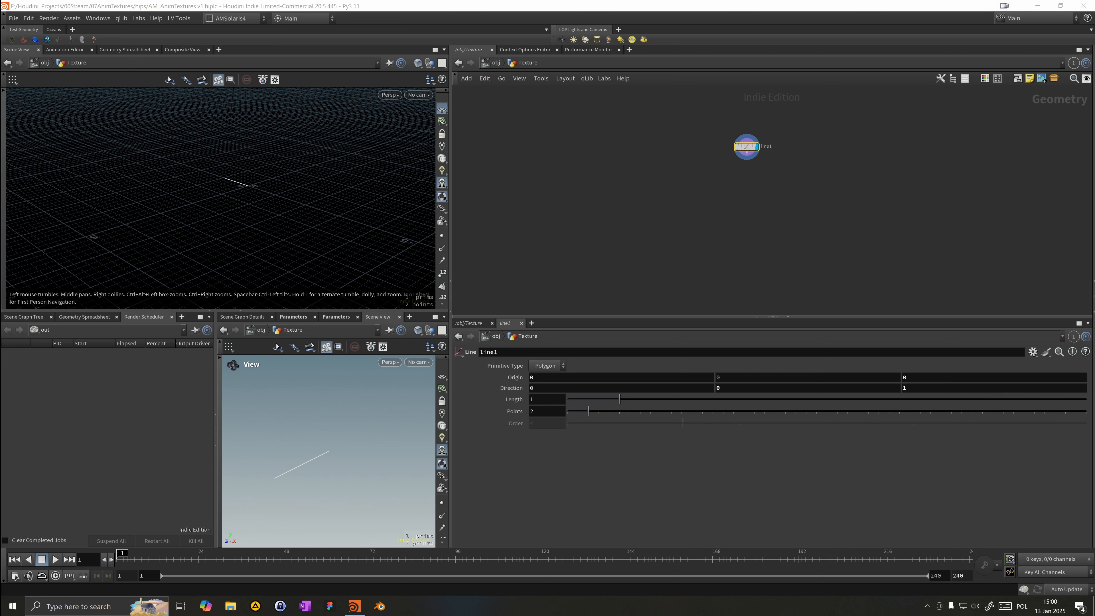
left_click_drag(729, 147, 649, 122)
left_click_drag(113, 187, 196, 183)
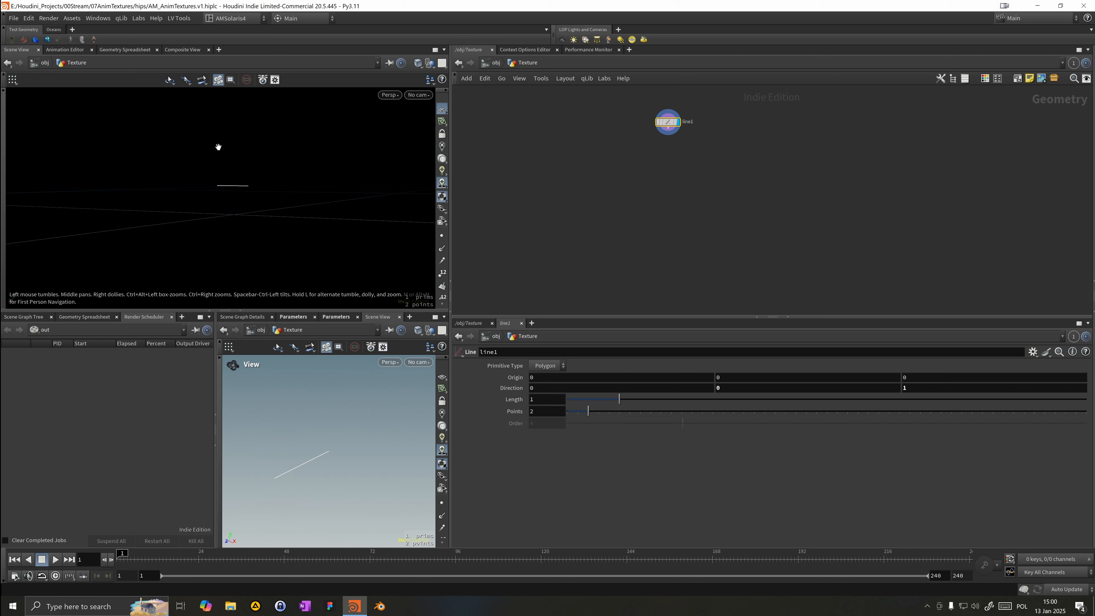
left_click_drag(205, 220, 201, 225)
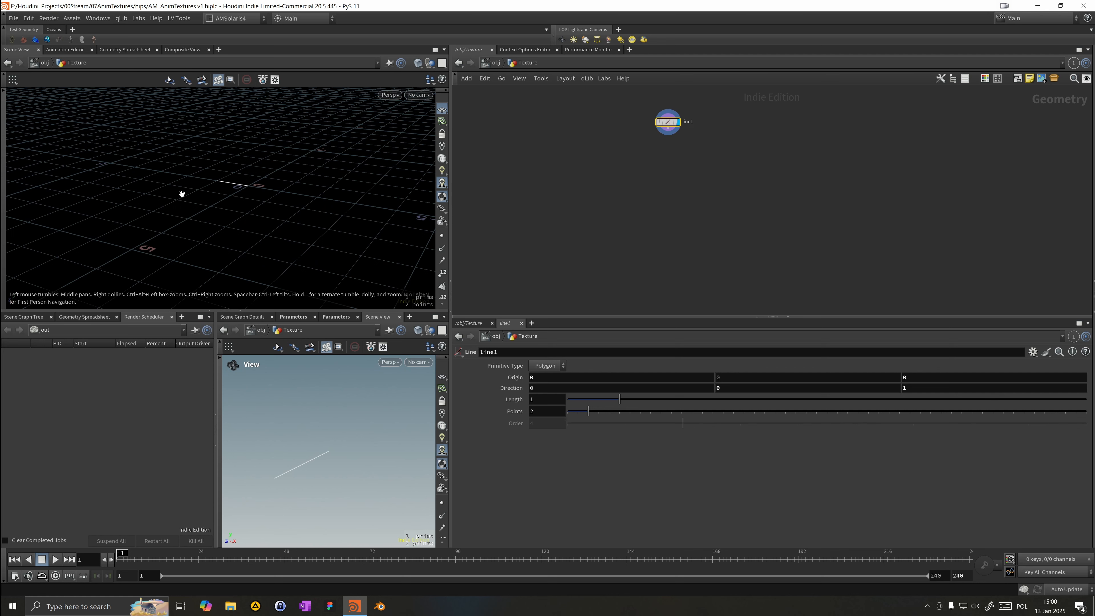
scroll(726, 169, "down", 1)
middle_click_drag(727, 168, 700, 180)
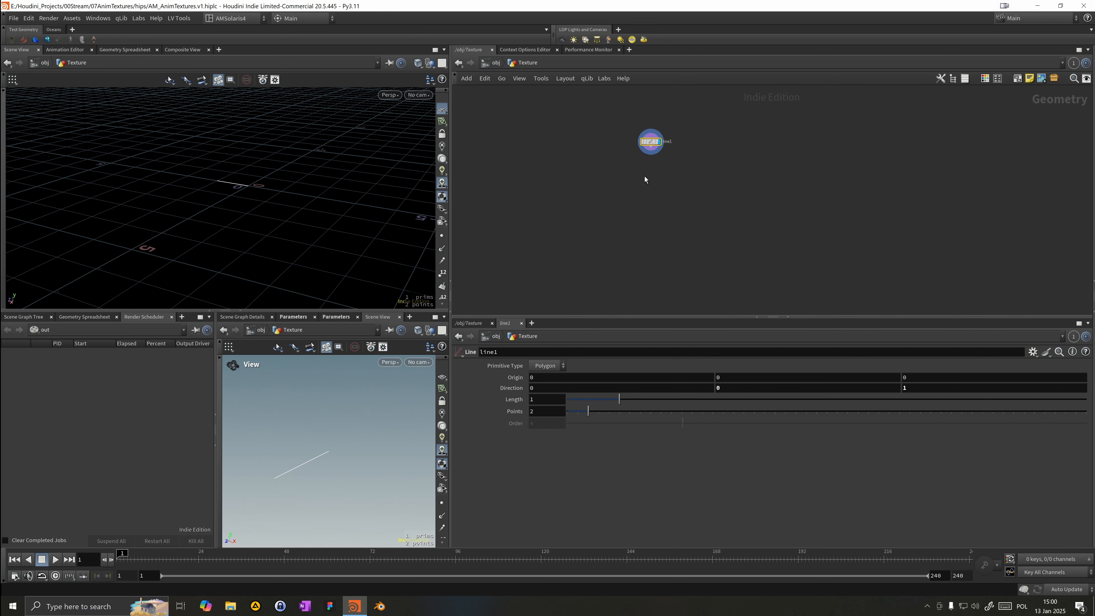
Step: Add a PolyExtrude node wired below the line and make it the displayed node
key("Tab")
mouse_move(651, 181)
type("p")
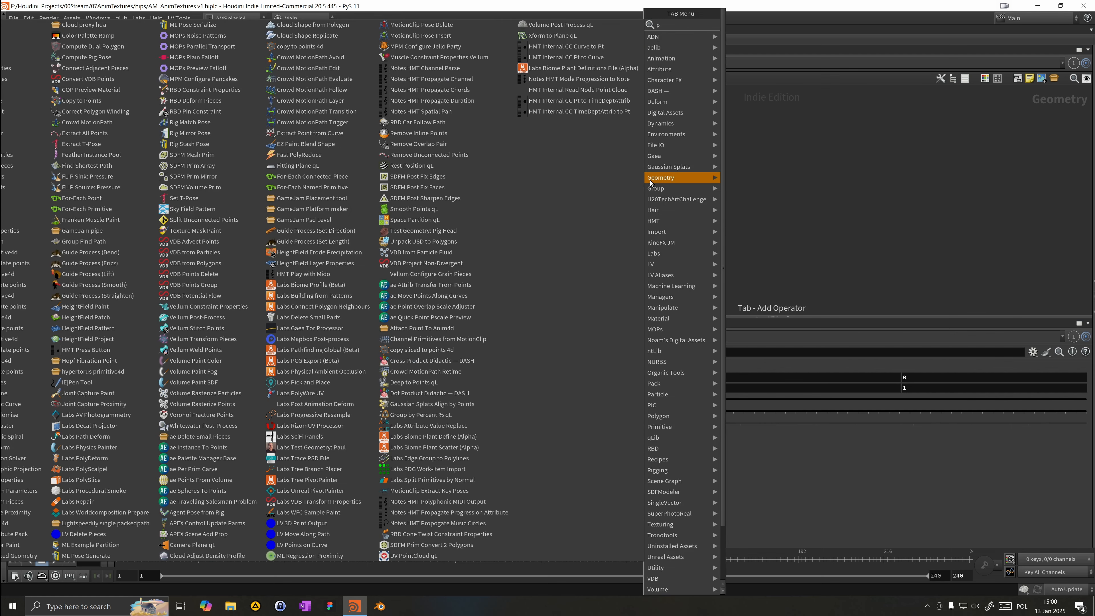
type("oly")
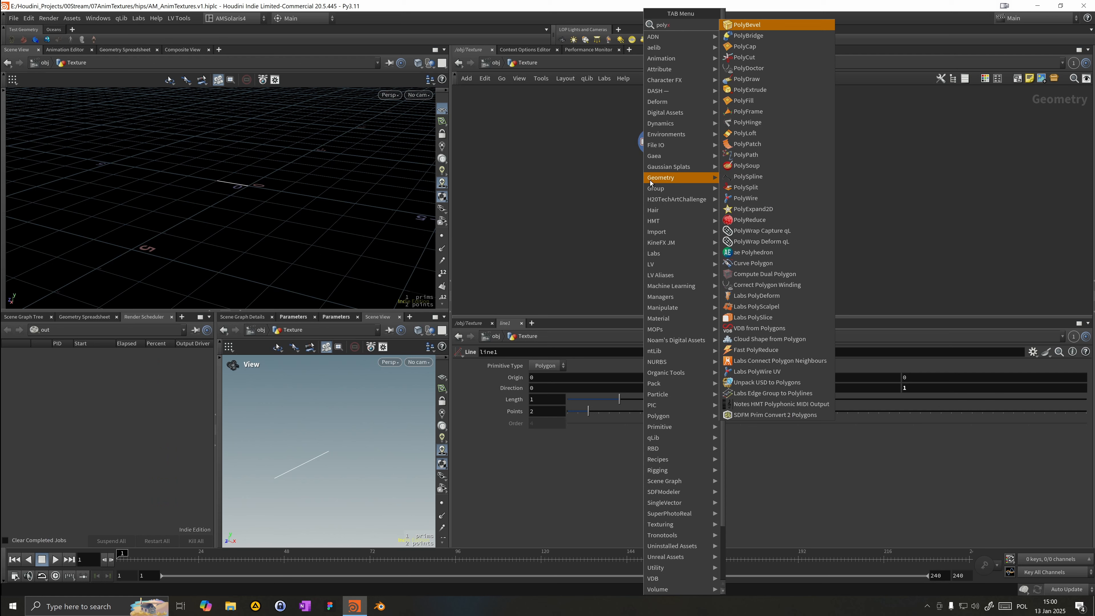
type("e")
key("Return")
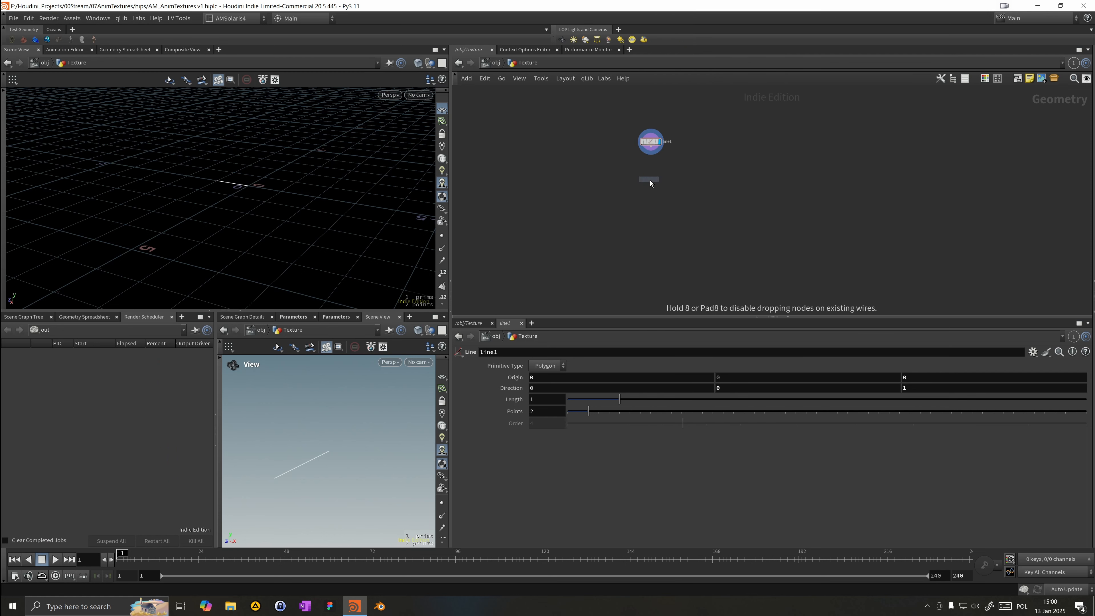
left_click(650, 181)
left_click_drag(650, 149, 652, 171)
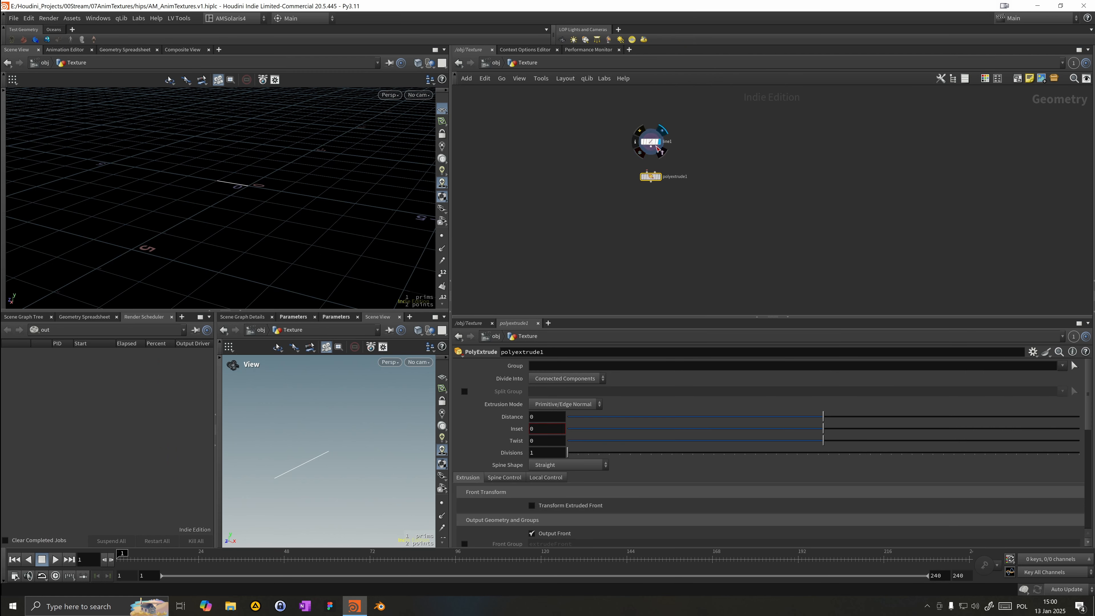
key("r")
left_click_drag(647, 181, 650, 172)
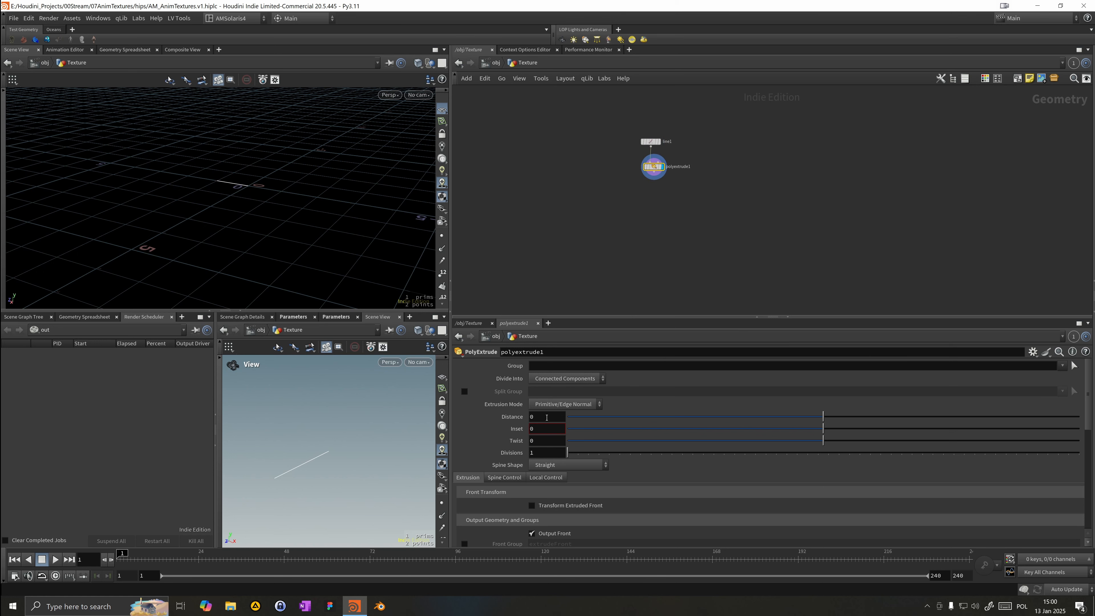
Step: Set the extrusion Distance to 0
scroll(690, 410, "down", 1)
left_click_drag(823, 372, 810, 351)
left_click_drag(555, 370, 366, 357)
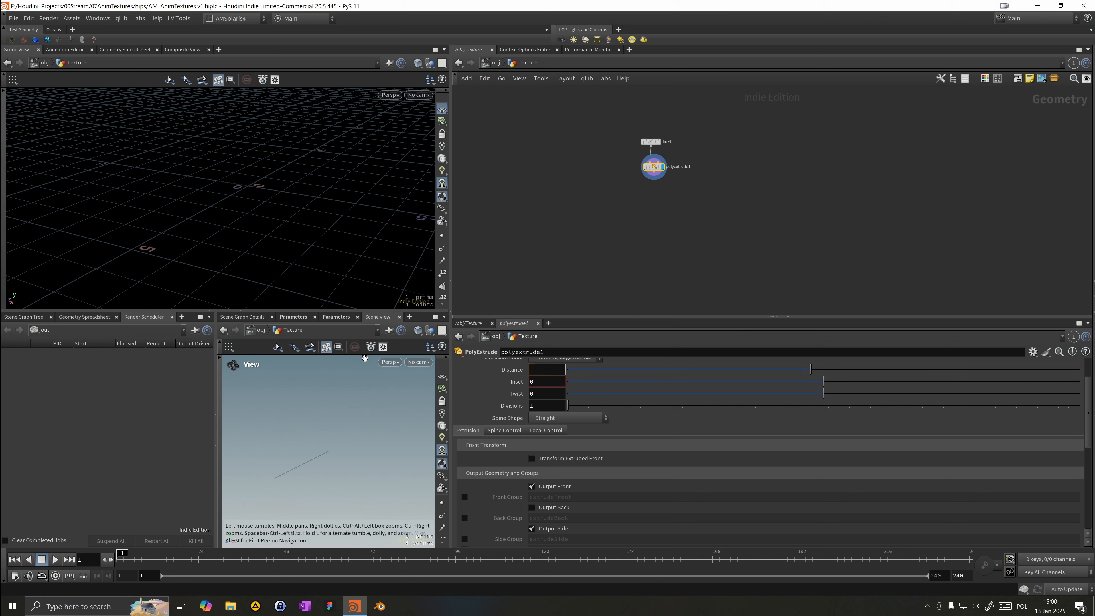
type("0")
key("Return")
Step: Enable Transform Extruded Front and set the front translate Y to -1
left_click(545, 460)
scroll(588, 471, "down", 1)
type("-1")
key("Return")
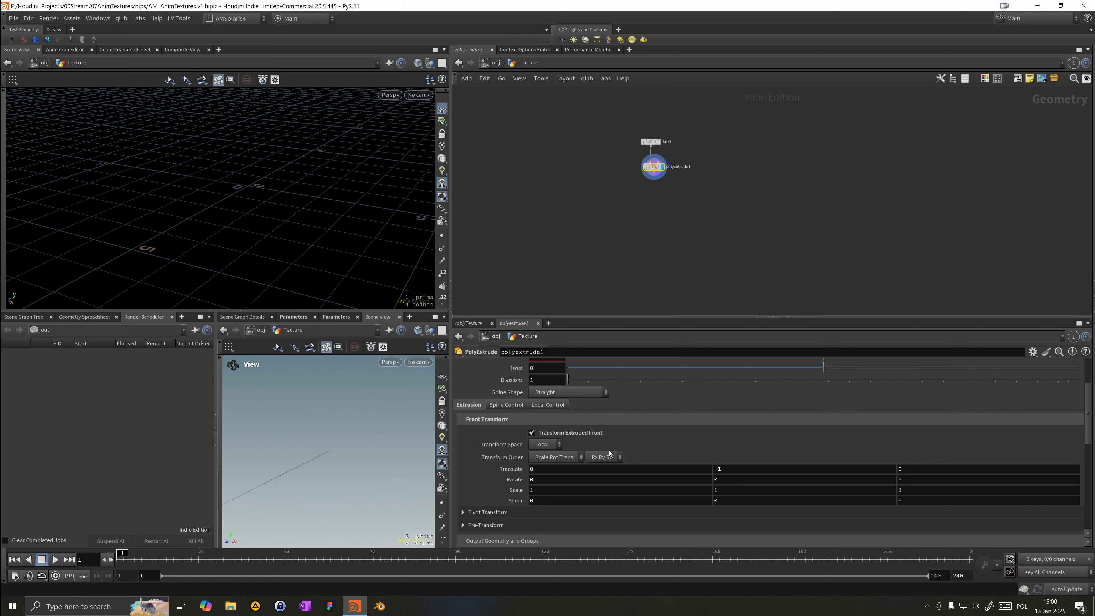
Step: Set the front translate Y to 10
left_click_drag(350, 195, 415, 211)
scroll(631, 404, "up", 1)
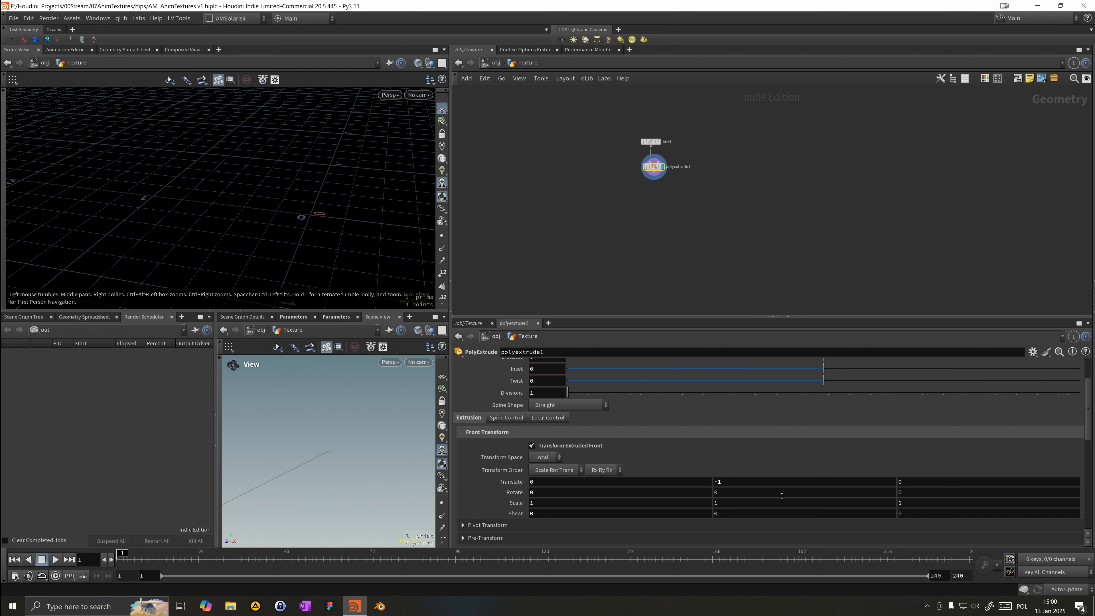
left_click_drag(686, 470, 558, 464)
type("10")
key("Return")
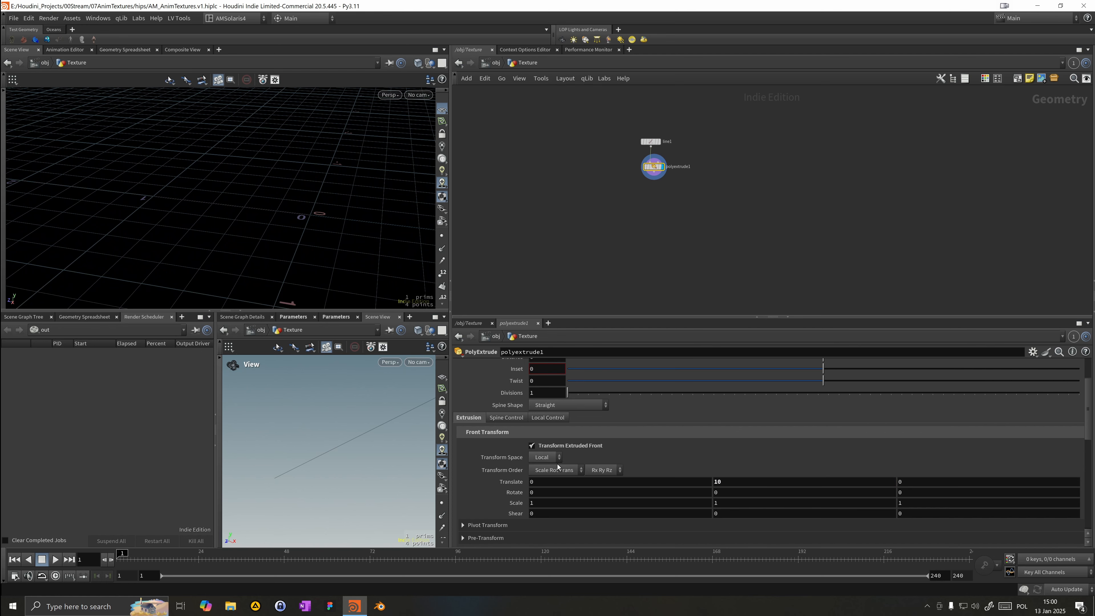
Step: Toggle Transform Extruded Front off and back on
left_click_drag(264, 213, 224, 203)
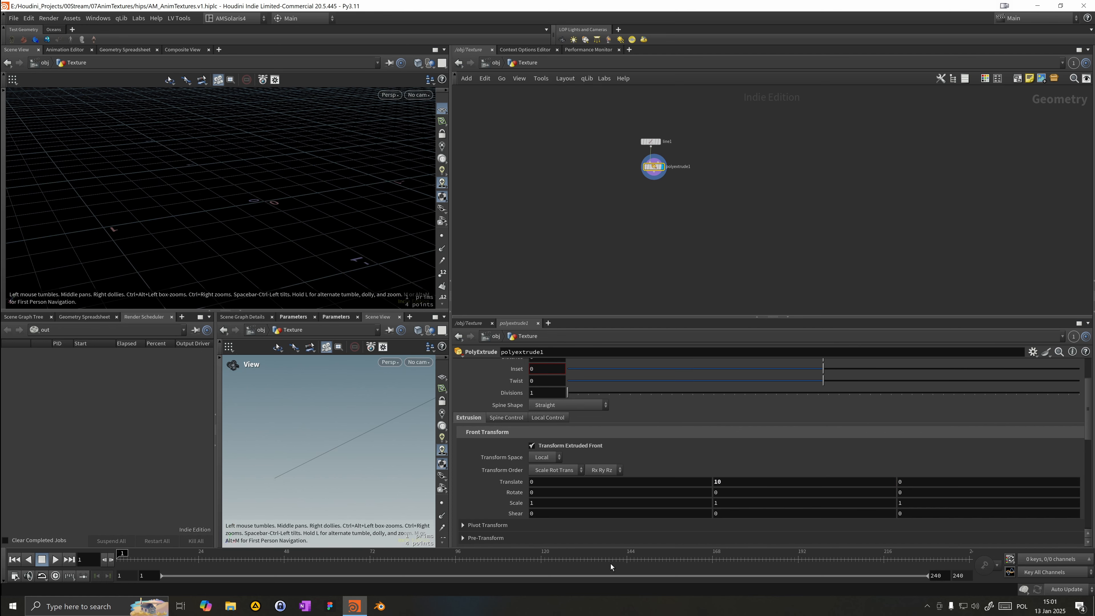
left_click(573, 447)
left_click(574, 447)
left_click(574, 447)
left_click(573, 447)
left_click(573, 447)
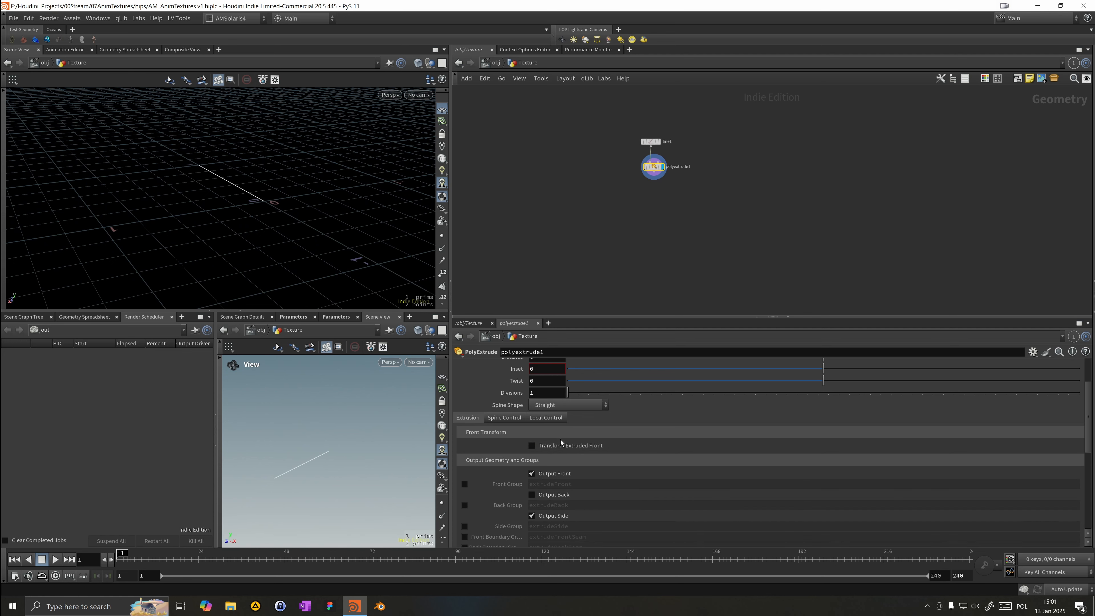
left_click(569, 446)
Step: Set the extruded front's translate to Y 0 and Z 1
left_click_drag(733, 482, 669, 481)
type("0")
key("Return")
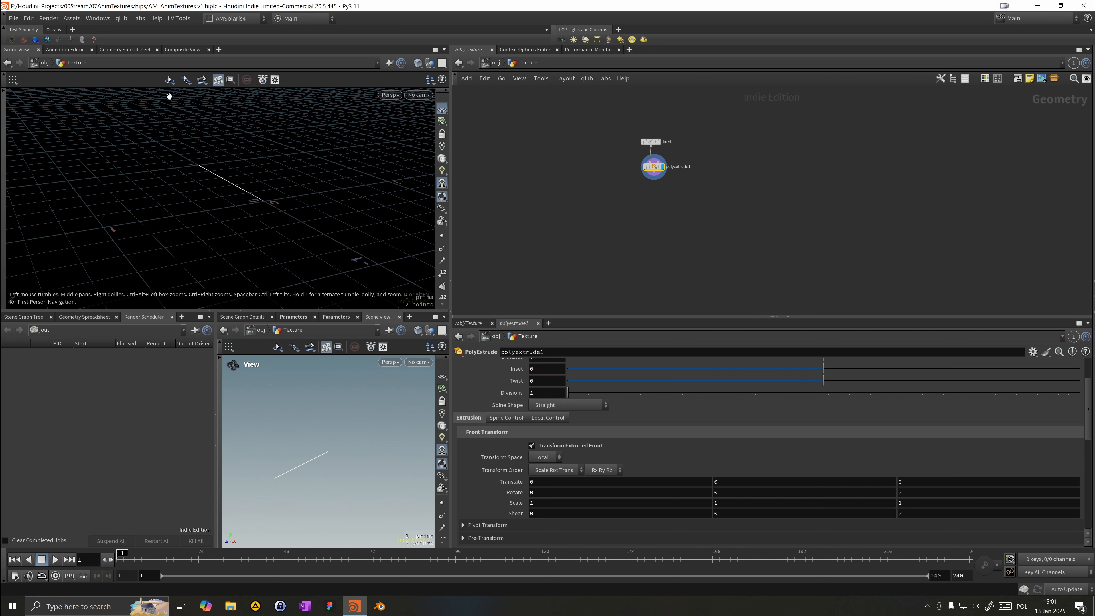
left_click(917, 485)
type("10")
key("Return")
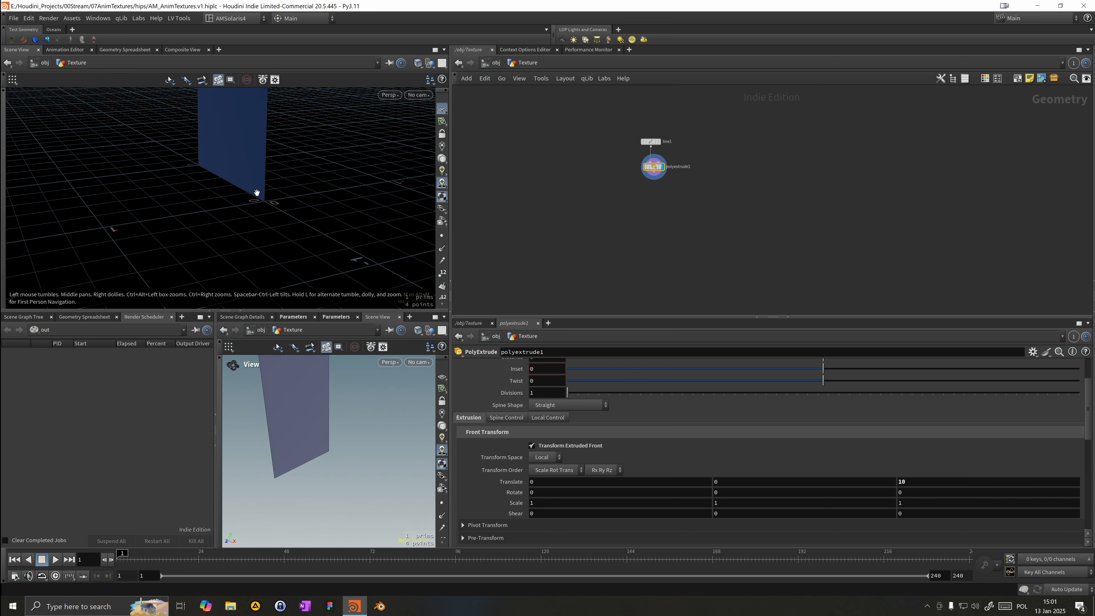
left_click(914, 483)
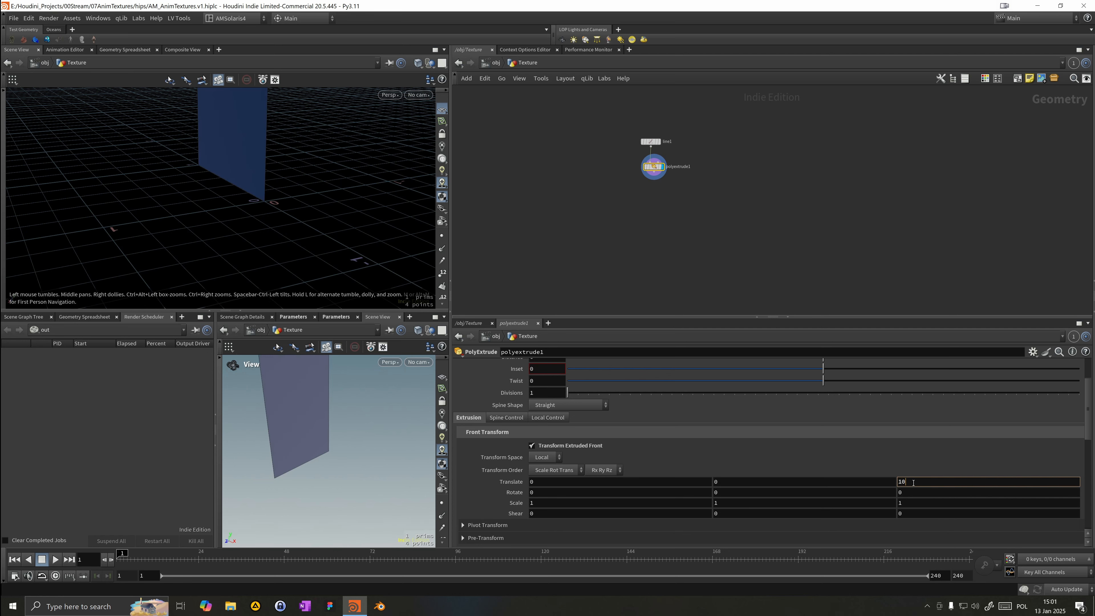
key("Return")
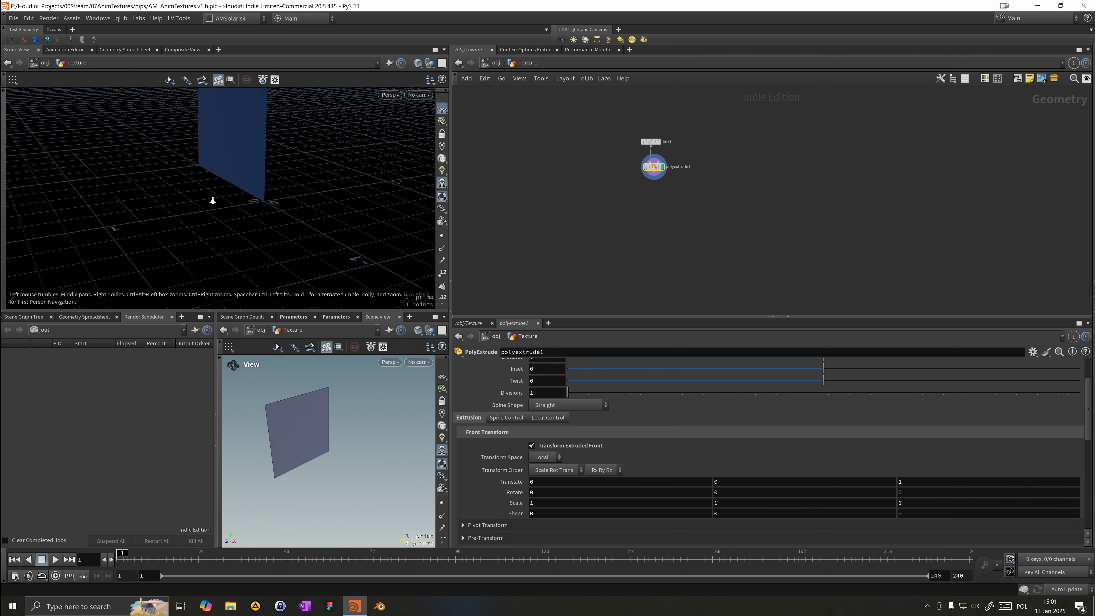
Step: Select the Line node to review its parameters
left_click_drag(142, 242, 206, 185)
middle_click_drag(206, 184, 206, 272)
right_click_drag(207, 271, 127, 237)
middle_click_drag(127, 237, 147, 201)
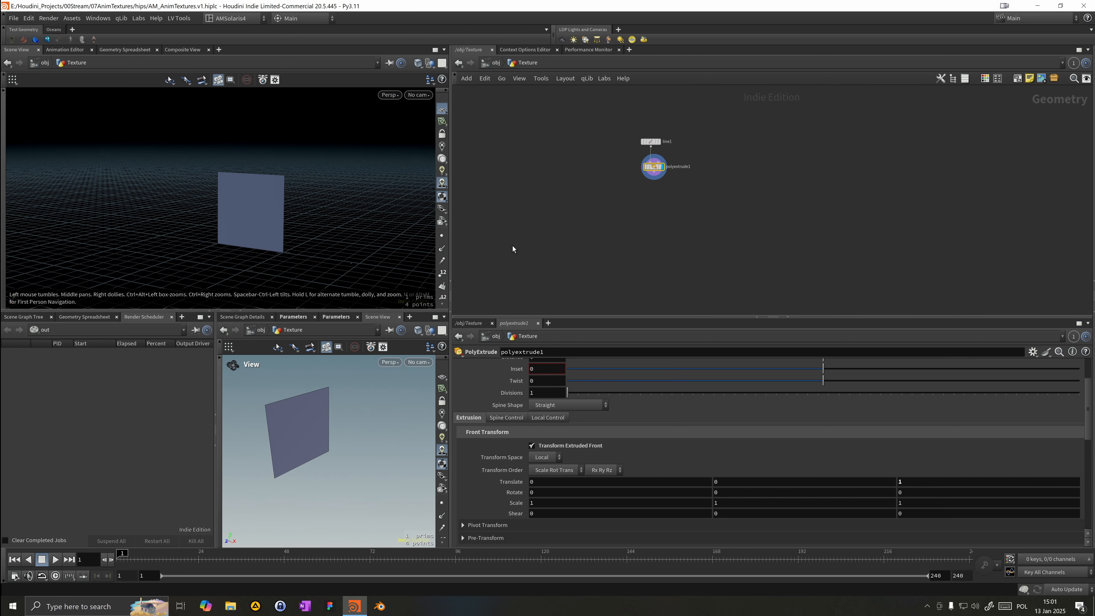
left_click(653, 141)
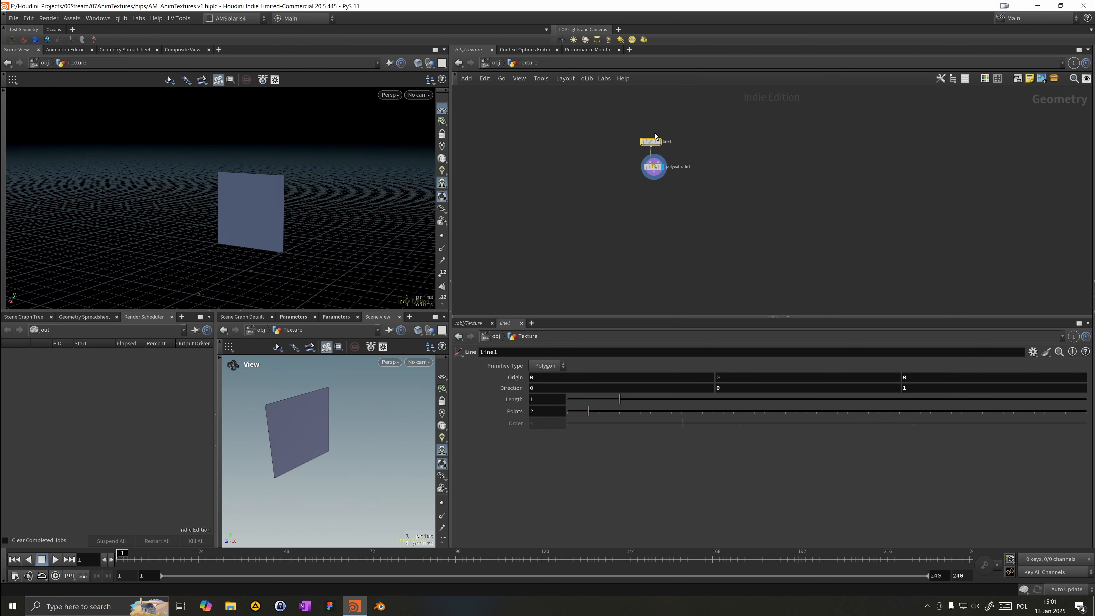
left_click_drag(656, 138, 659, 128)
left_click_drag(354, 152, 321, 161)
mouse_move(663, 134)
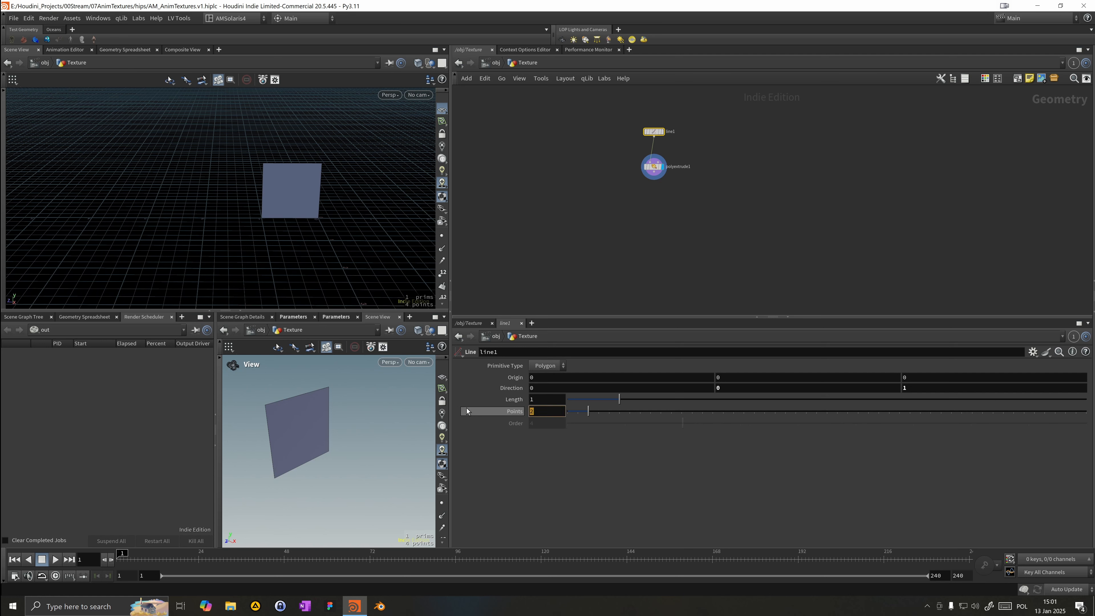
Step: Set the Line's points to 10 and link its origin Z to its length as -ch("dist")*0.5
type("10")
key("Return")
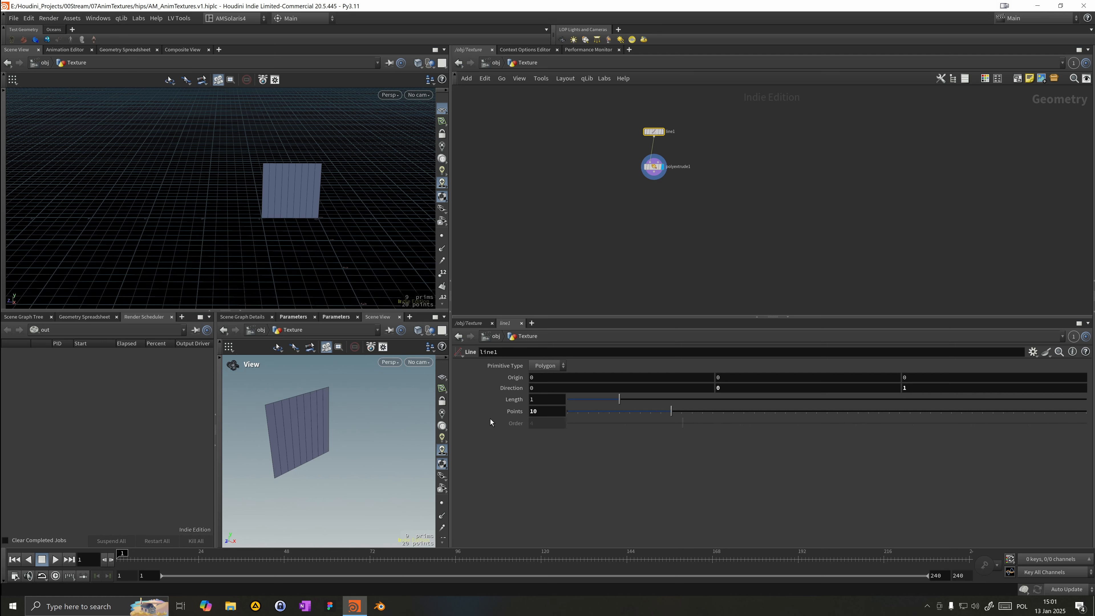
right_click(513, 403)
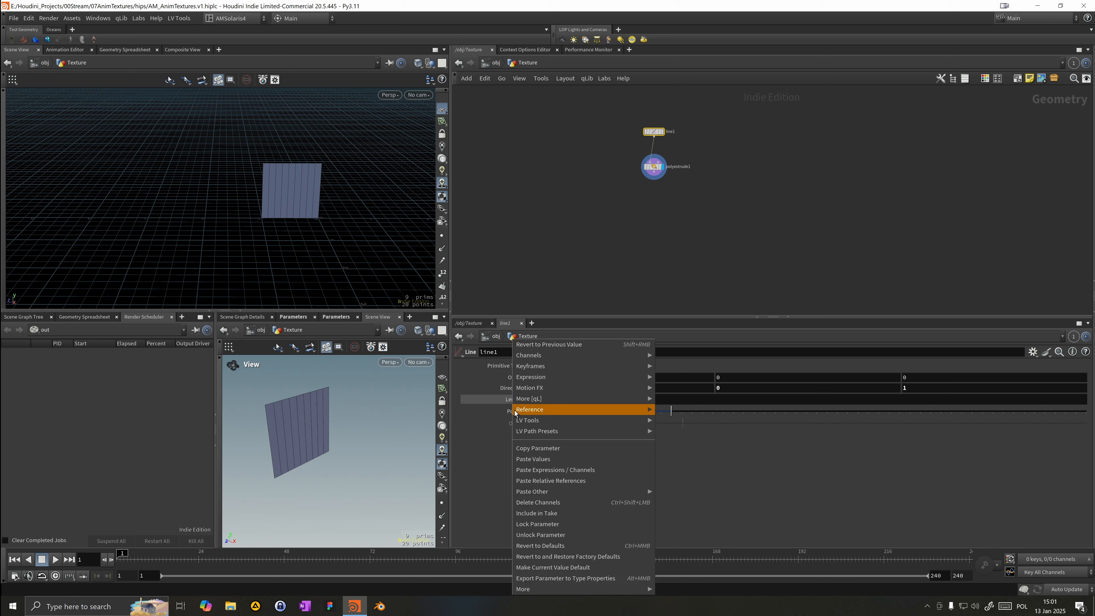
left_click(530, 449)
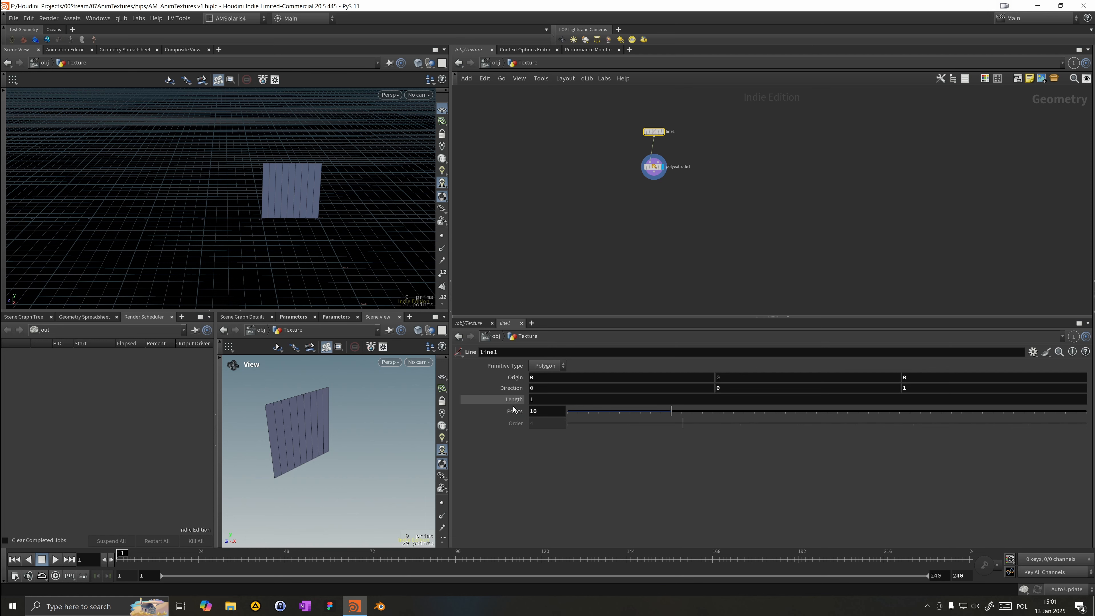
left_click(927, 377)
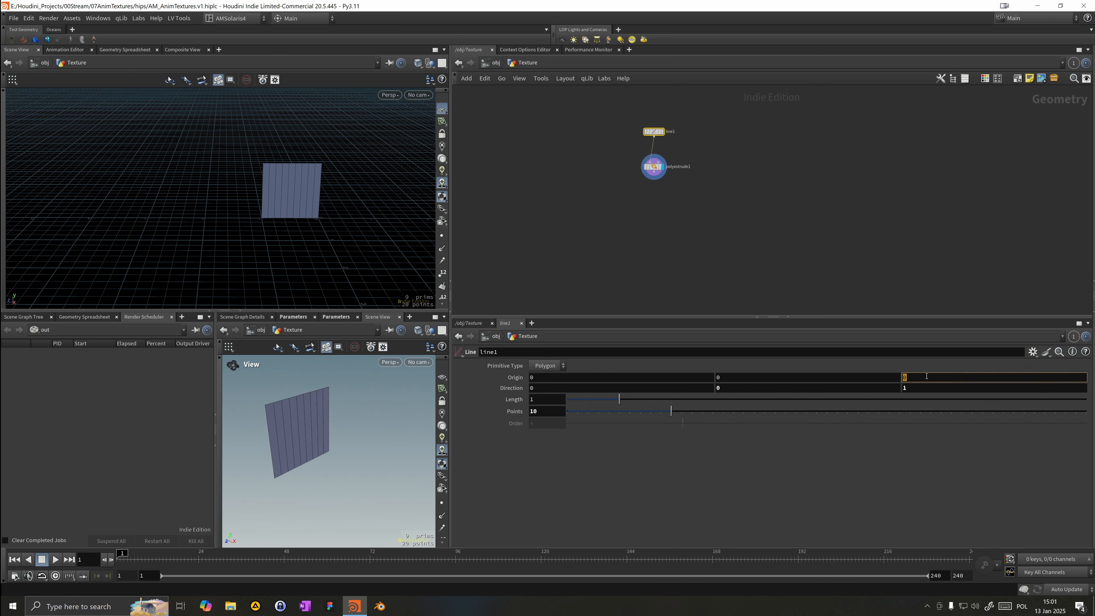
right_click(927, 377)
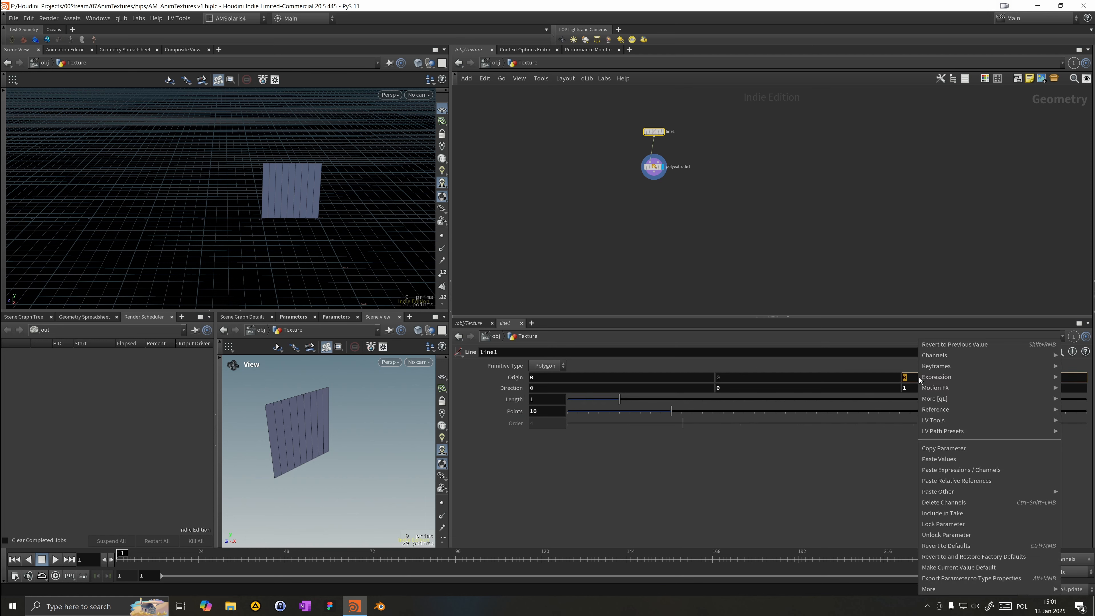
left_click(949, 482)
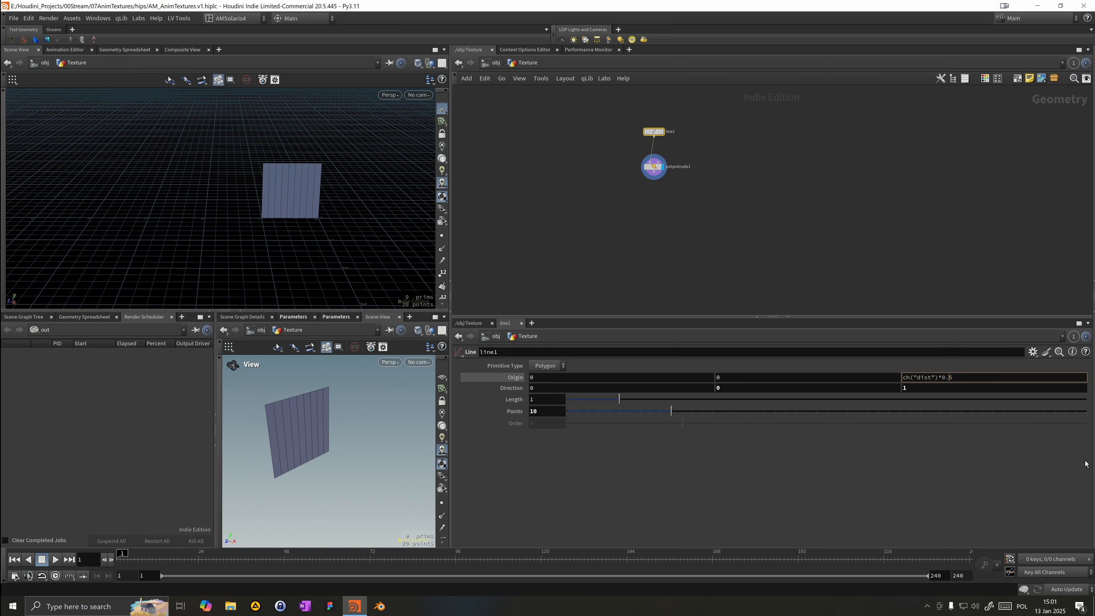
type("-")
key("Return")
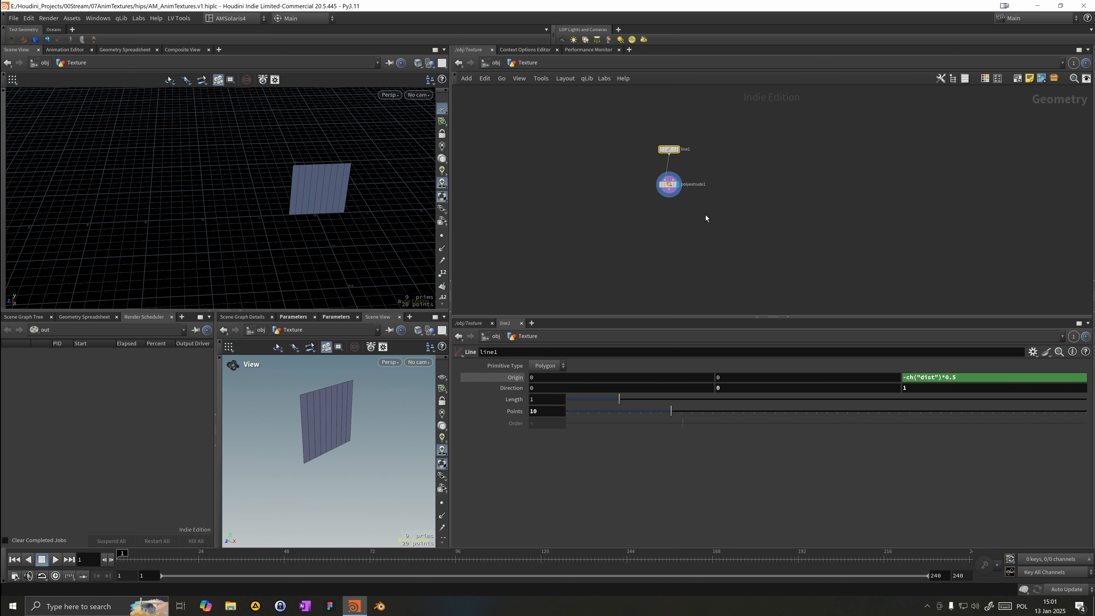
Step: Add an Attribute Noise node to the network
left_click_drag(676, 186, 675, 173)
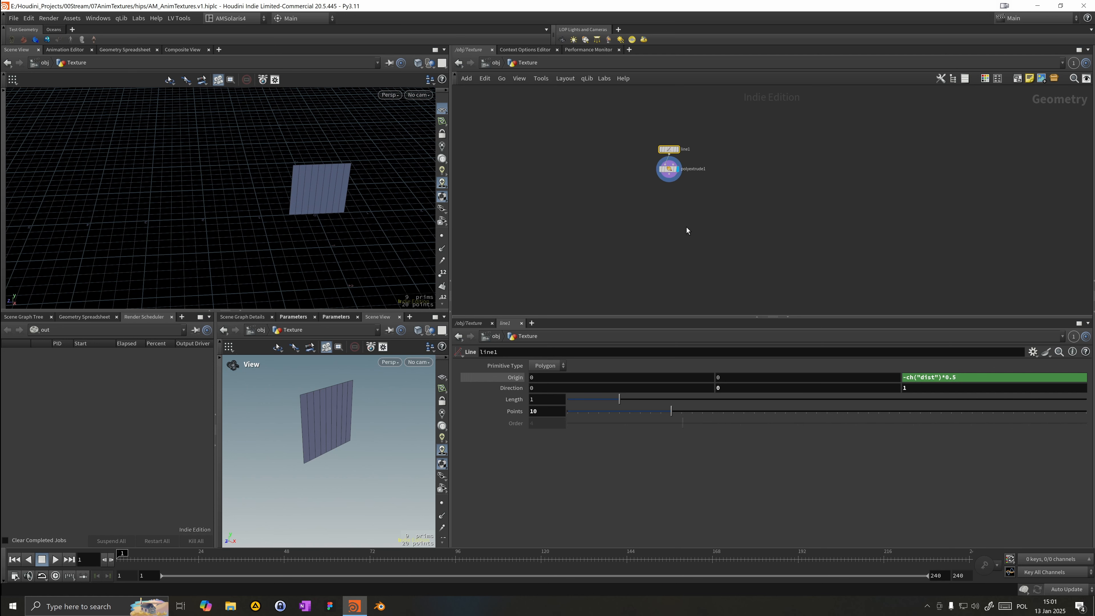
middle_click_drag(684, 228, 678, 230)
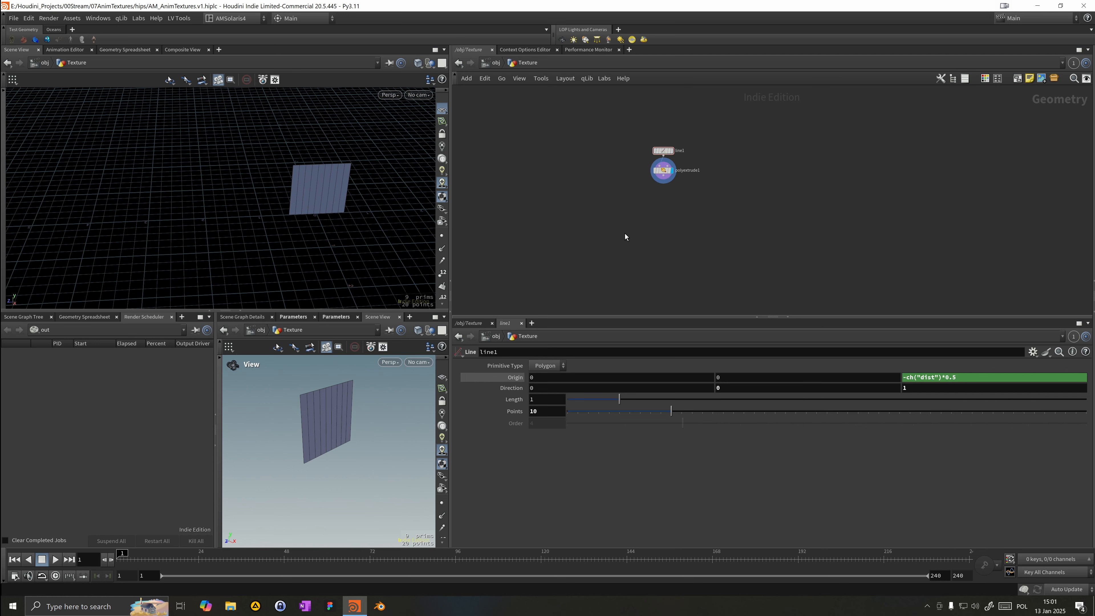
key("Tab")
type("a")
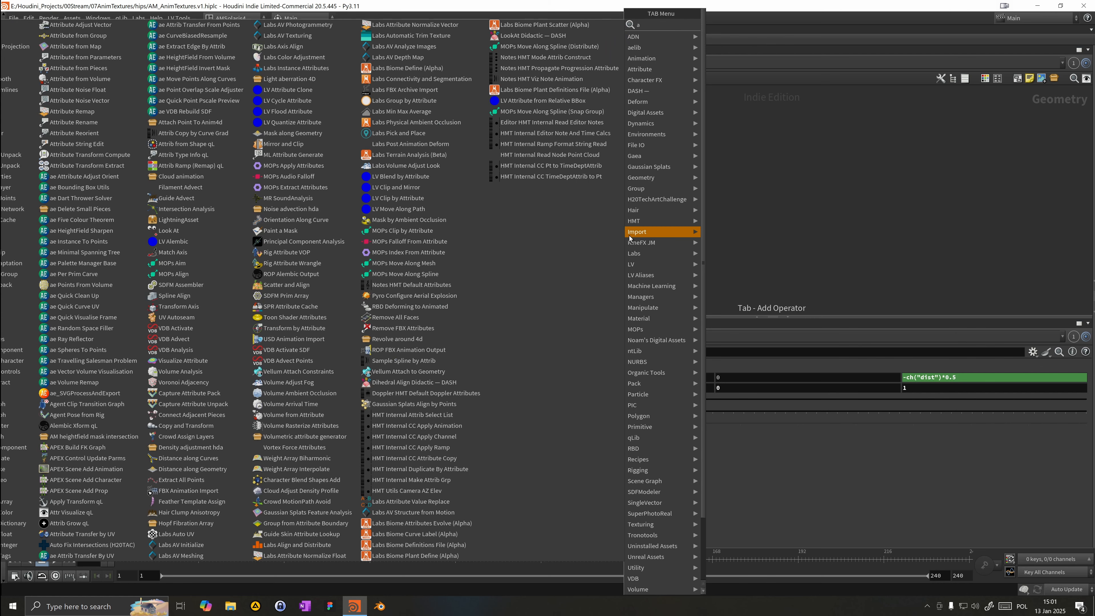
type("ttr noi")
key("Return")
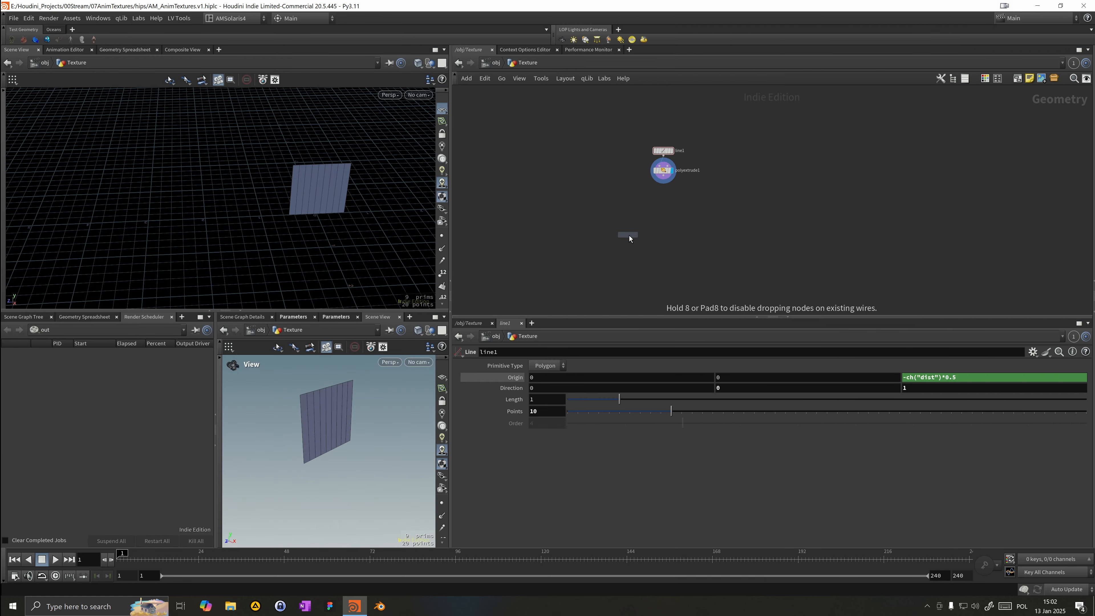
left_click(630, 235)
Step: Reference the Line's points in the PolyExtrude divisions as ch("../line1/points")
left_click(664, 170)
left_click(664, 151)
right_click(508, 415)
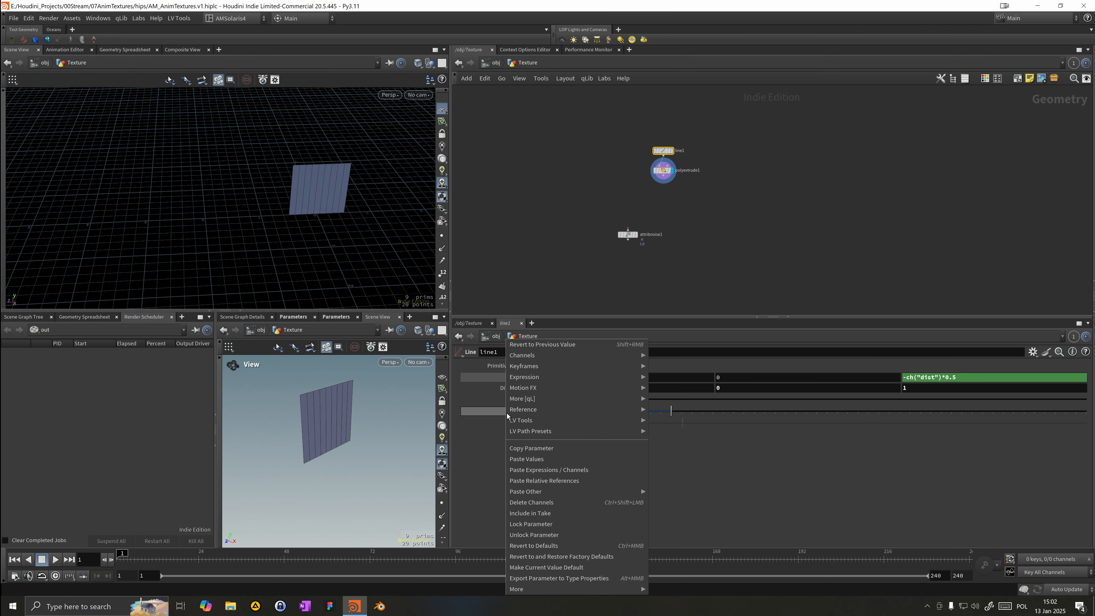
left_click(534, 458)
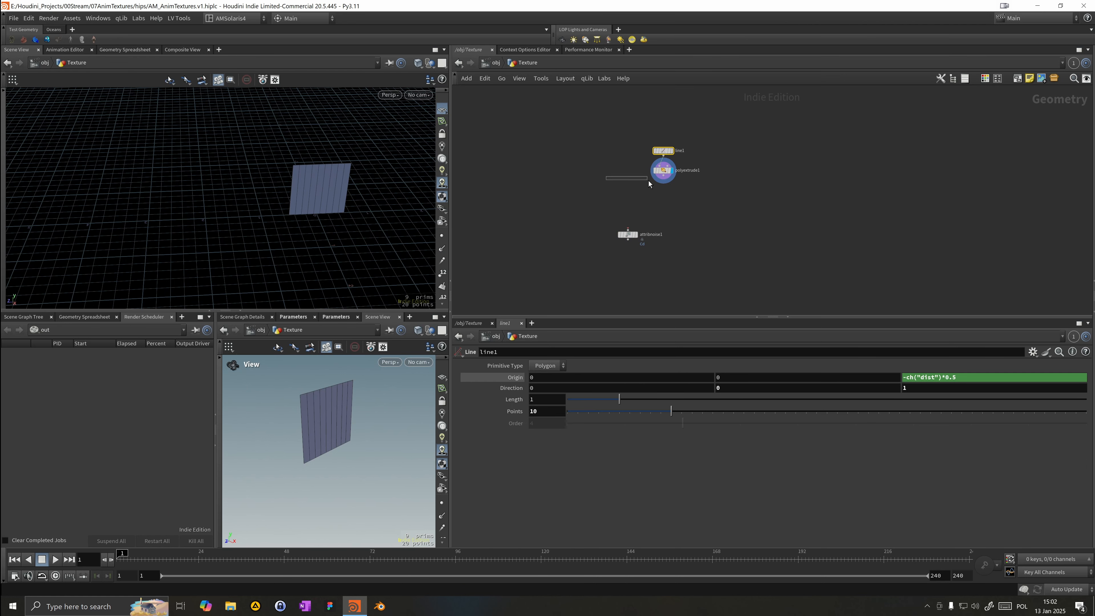
left_click_drag(648, 181, 661, 170)
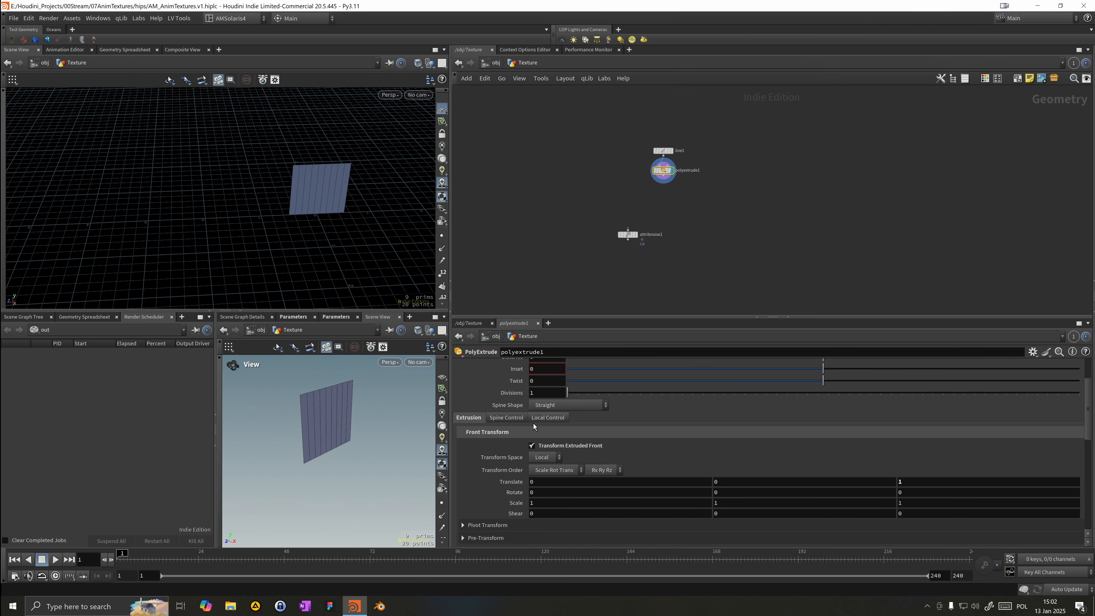
right_click(516, 395)
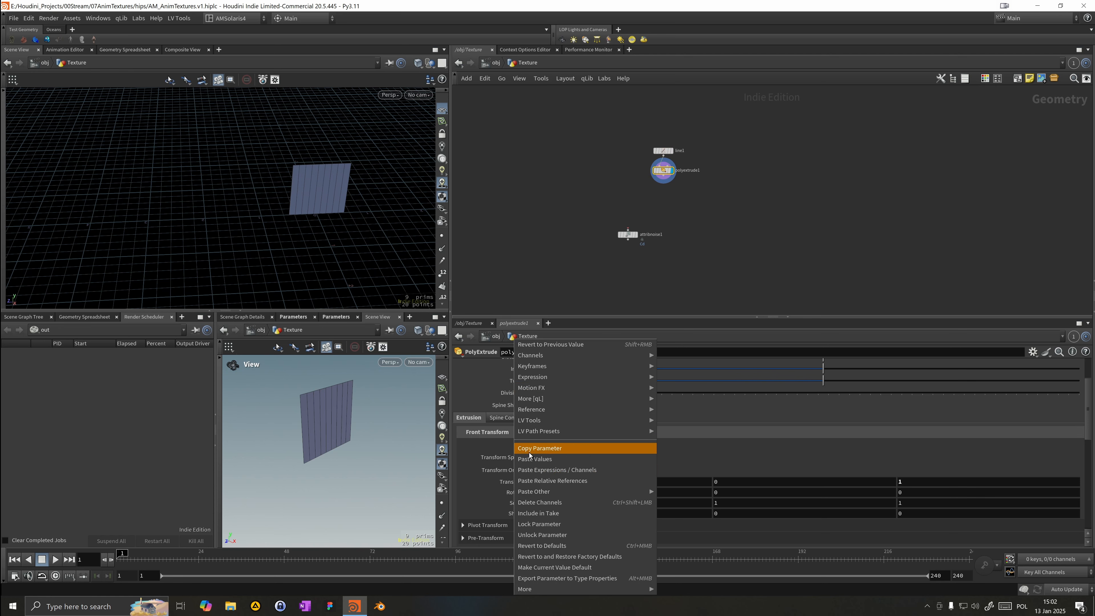
left_click(533, 482)
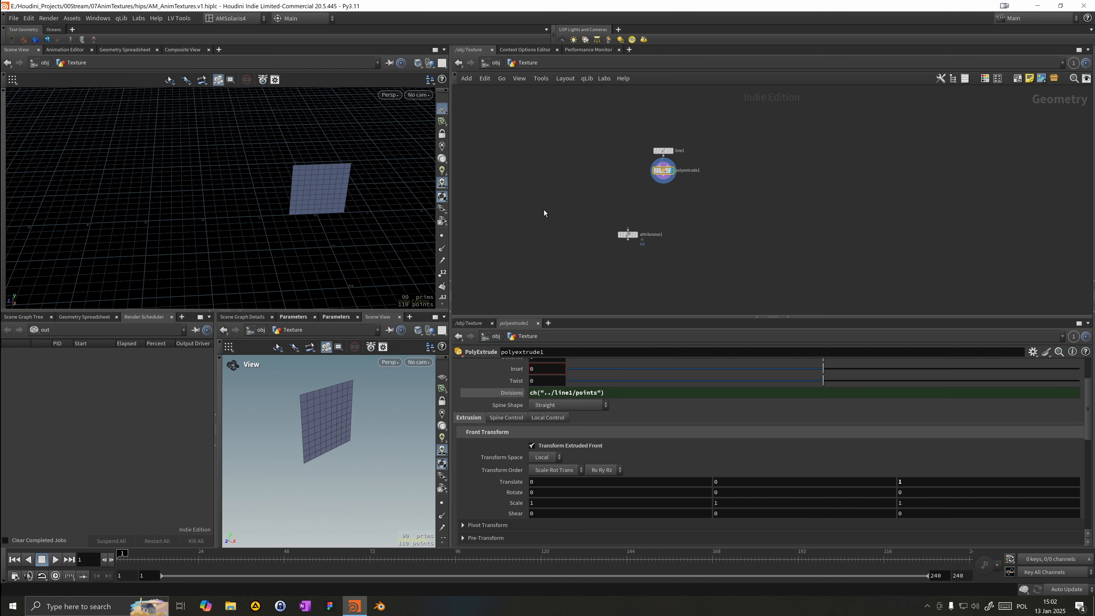
Step: Place a Grid node, then delete it
scroll(544, 210, "up", 2)
middle_click_drag(599, 175, 554, 211)
key("Tab")
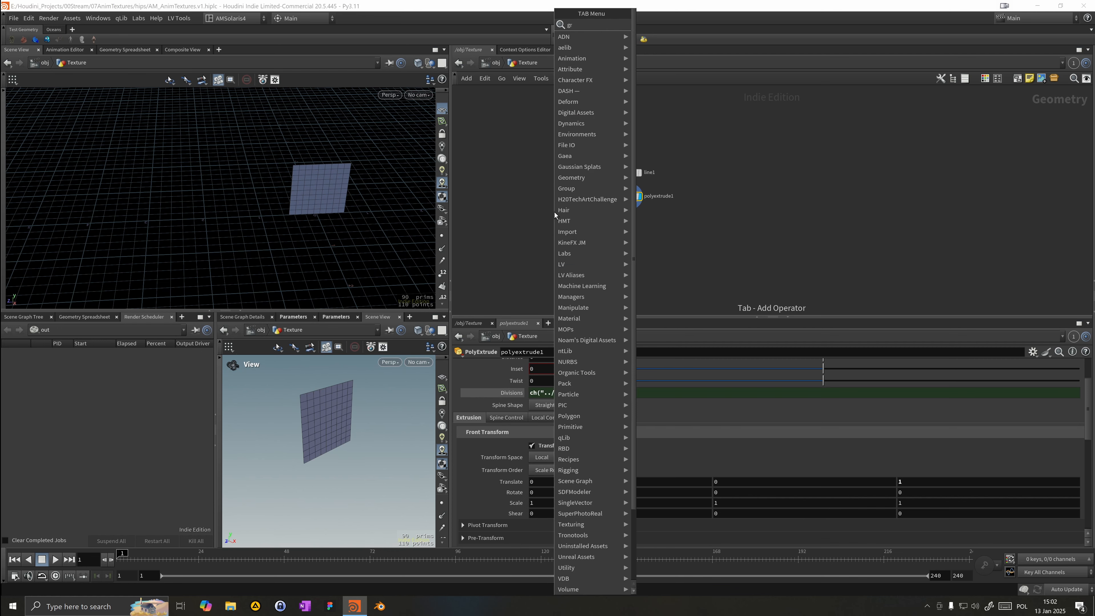
type("grid")
key("Return")
scroll(555, 213, "up", 1)
left_click(555, 213)
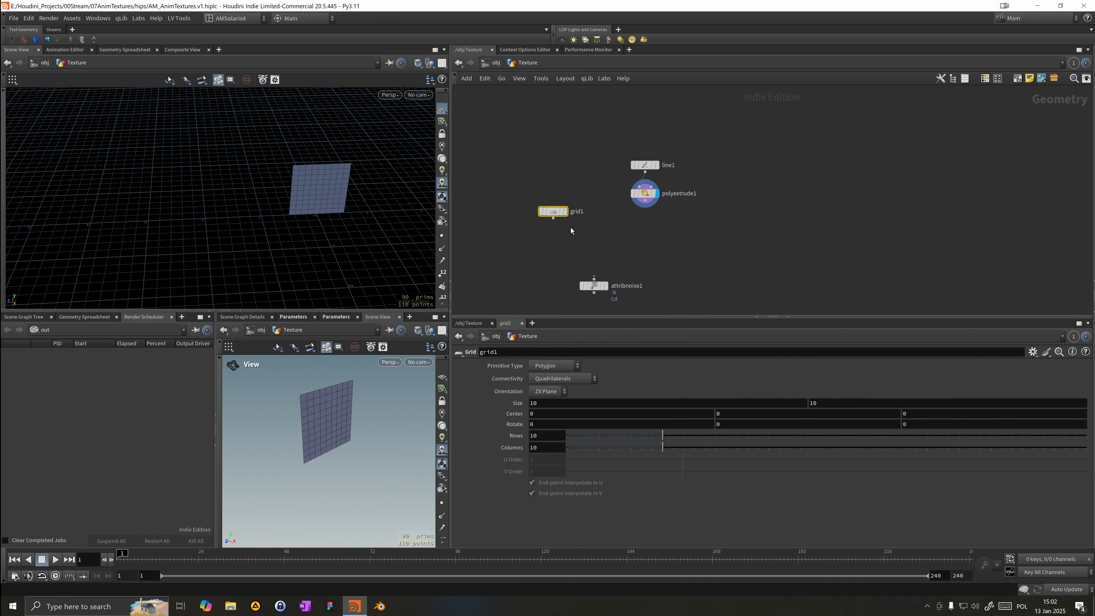
scroll(571, 228, "down", 2)
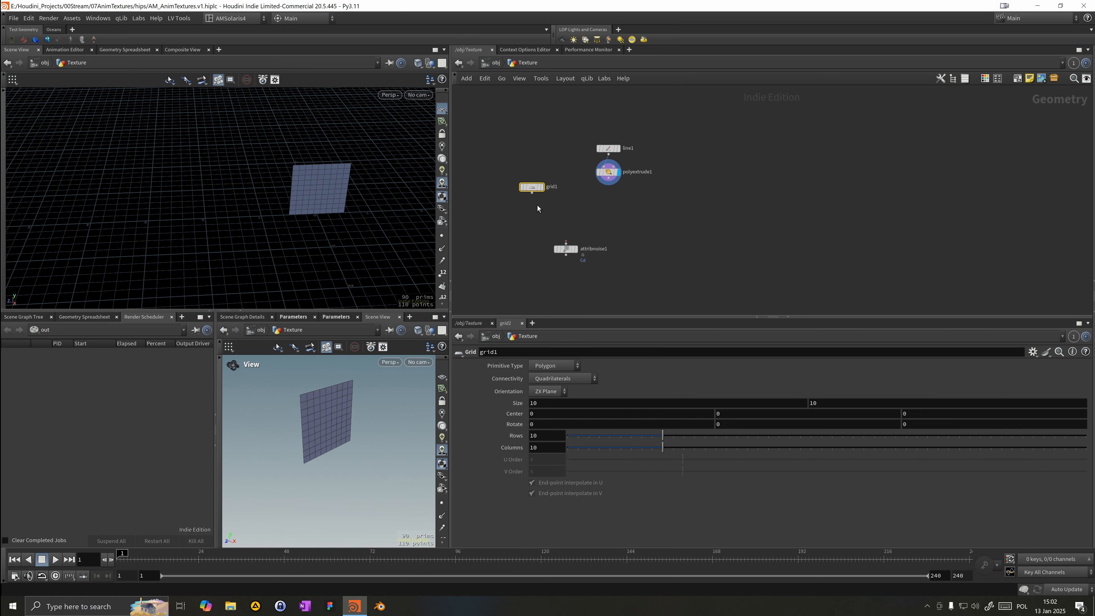
key("Delete")
Step: Connect the Attribute Noise node below PolyExtrude, display it and tidy the node layout
left_click_drag(566, 249, 583, 234)
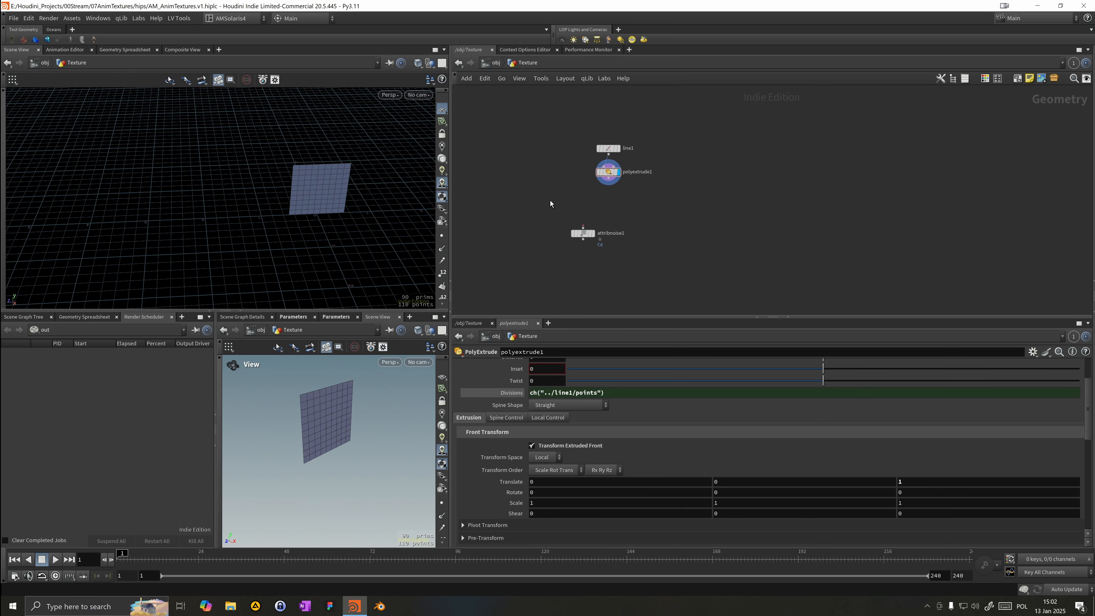
left_click_drag(562, 145, 615, 176)
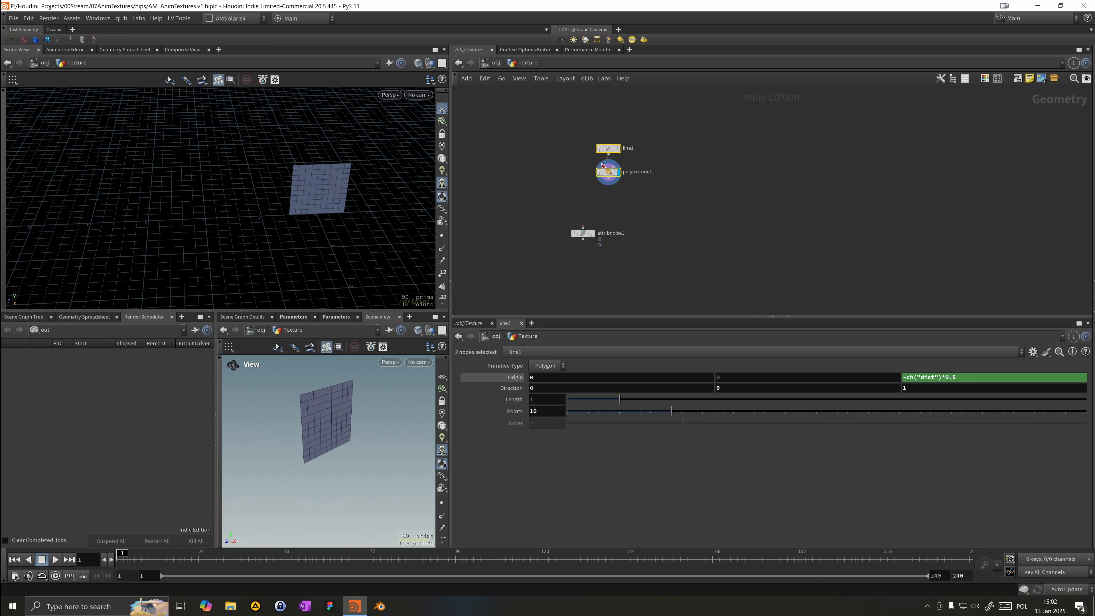
left_click_drag(610, 152, 578, 128)
left_click_drag(571, 192, 576, 154)
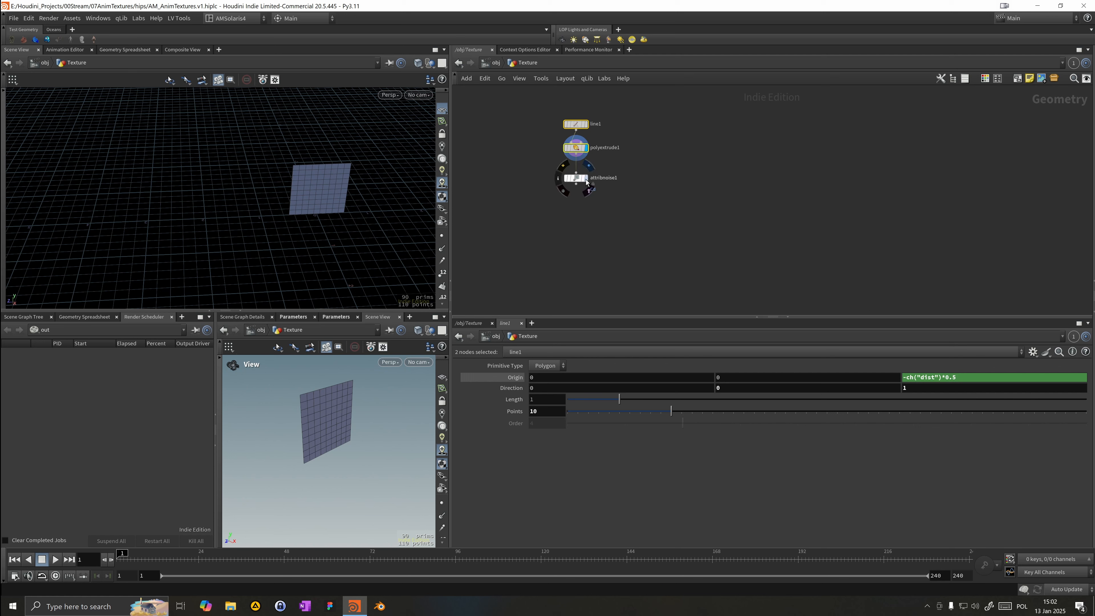
left_click(587, 176)
key("l")
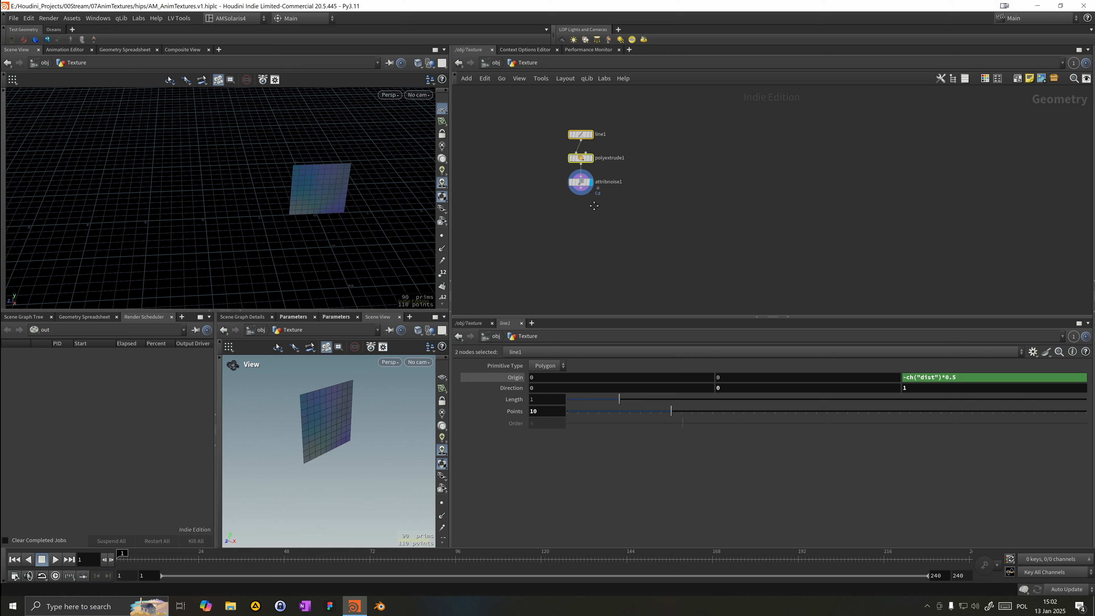
Step: Set the Attribute Noise to a Float attribute named density
left_click_drag(314, 251, 304, 218, "alt")
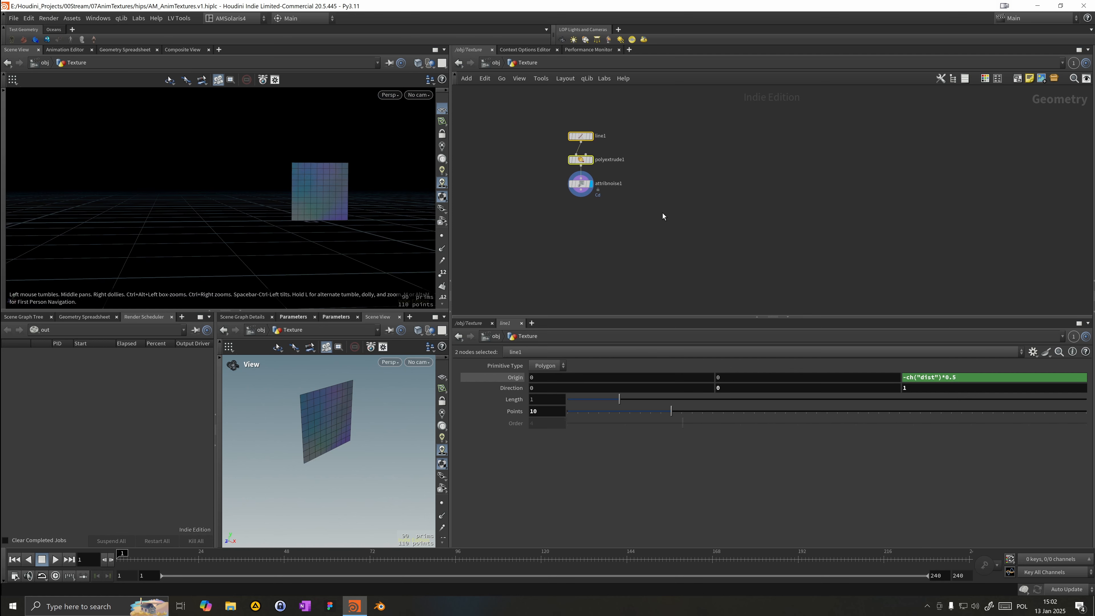
left_click(581, 184)
left_click(575, 406)
key("BackSpace")
type("ensity")
key("Return")
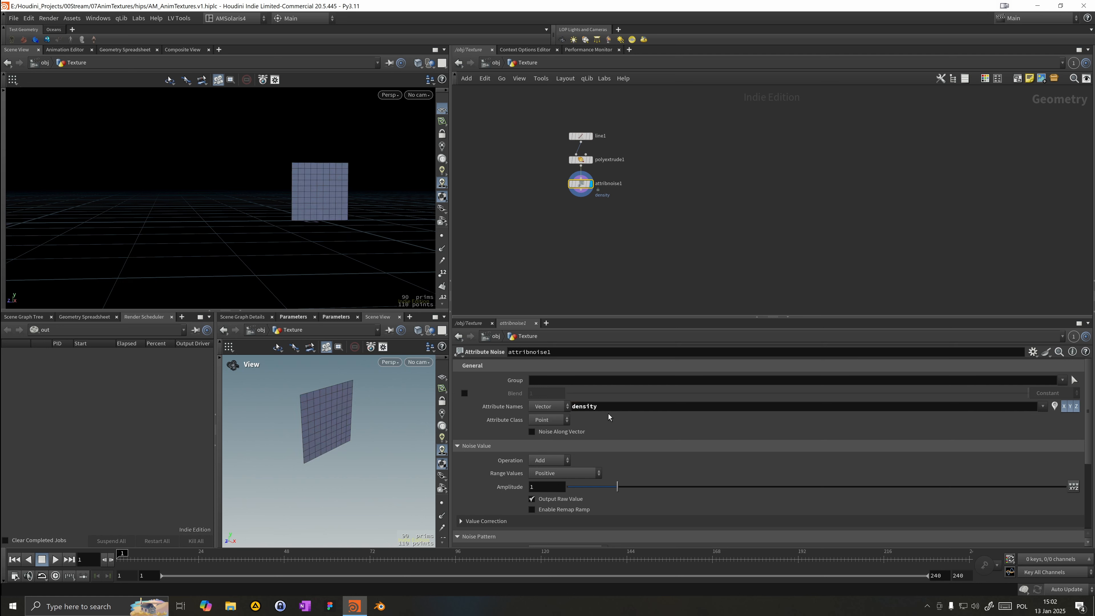
left_click(548, 406)
left_click(551, 418)
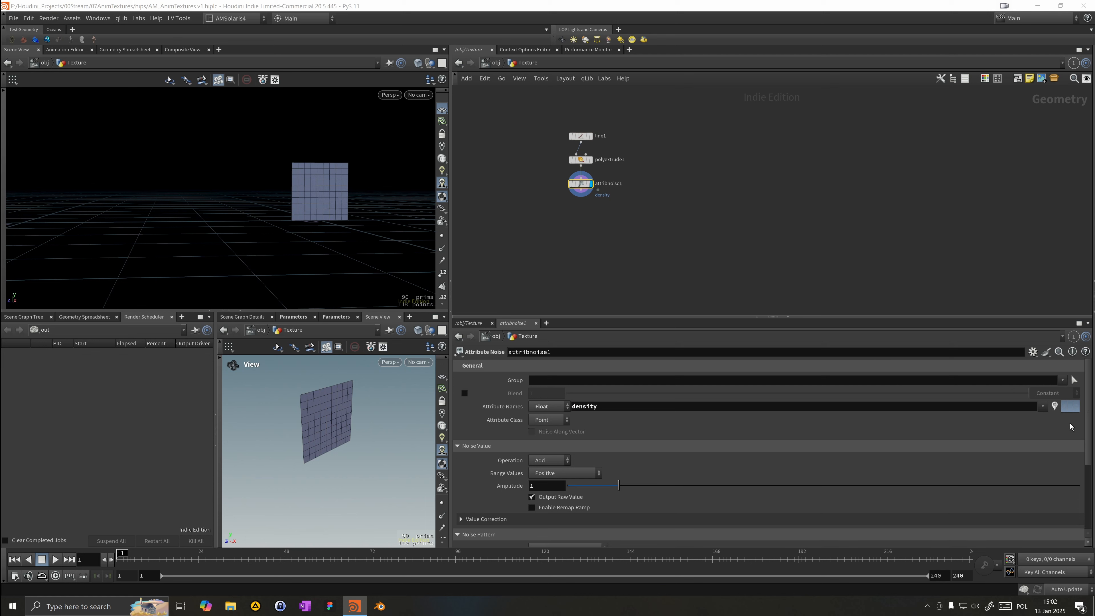
Step: Visualize the density attribute in the viewport with a grayscale colour ramp
left_click(1054, 408)
scroll(443, 259, "down", 5)
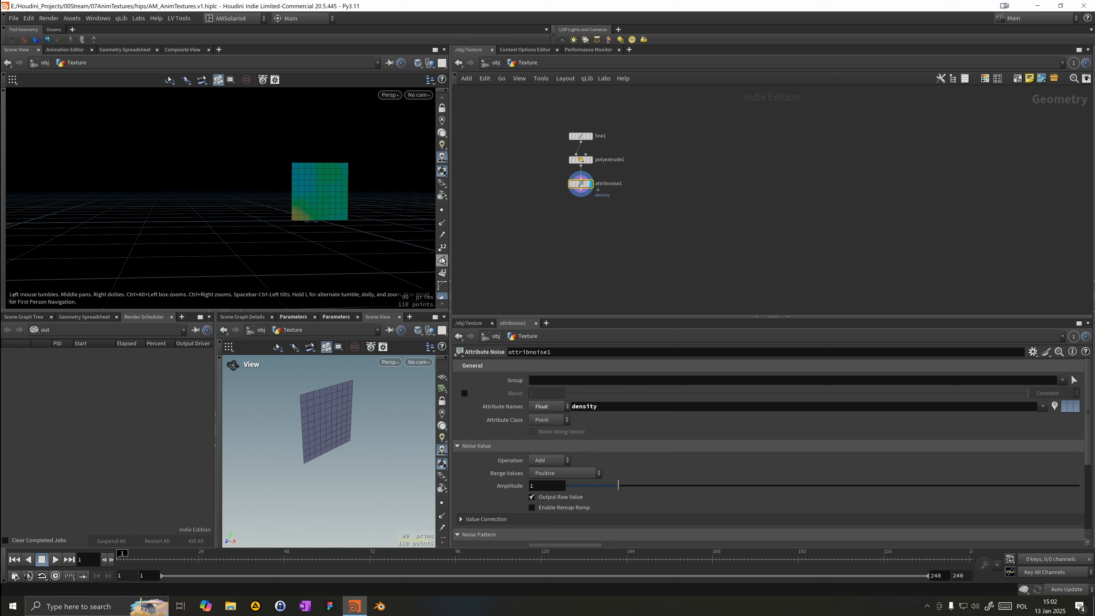
left_click(443, 268)
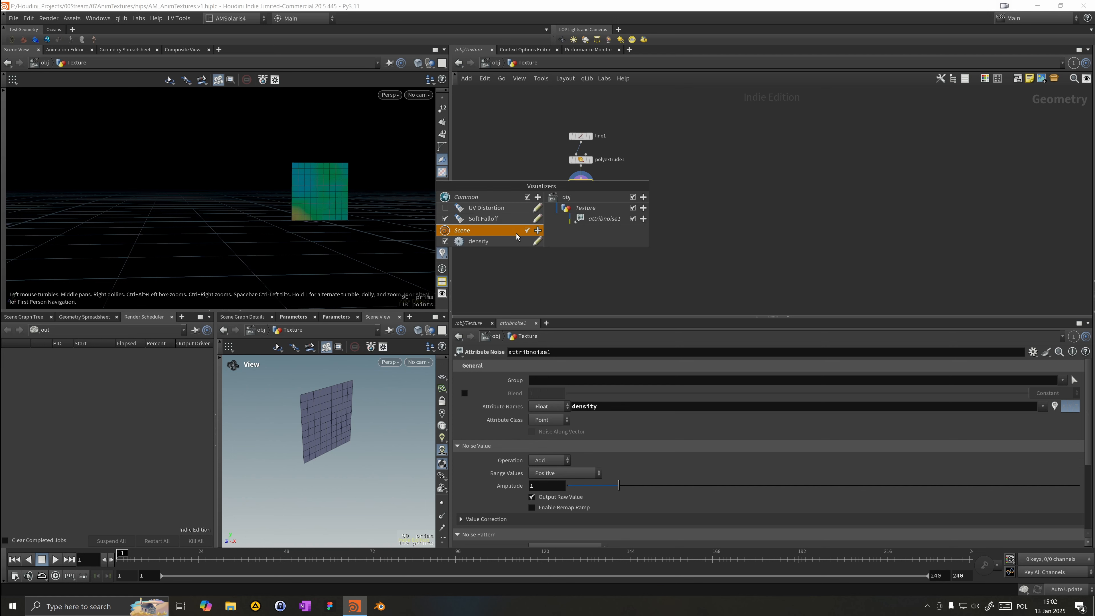
left_click(537, 239)
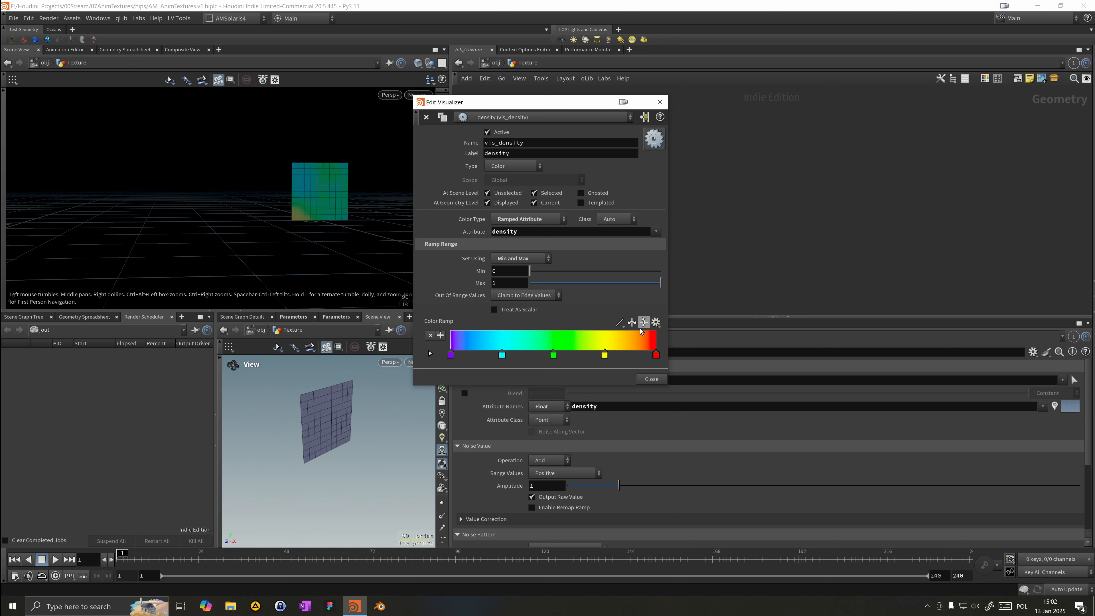
left_click(656, 323)
left_click(667, 334)
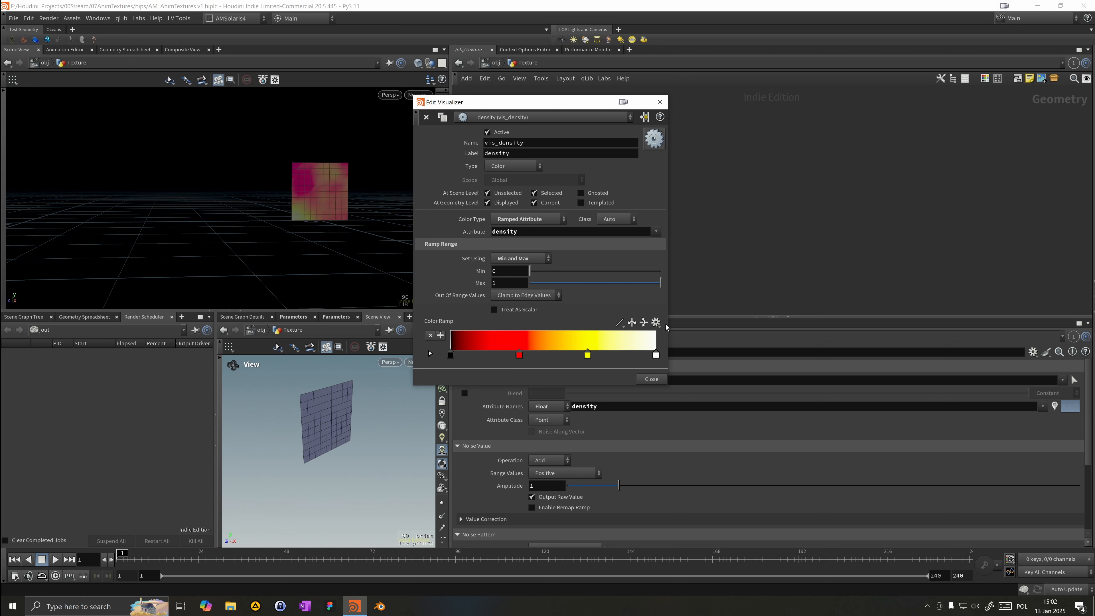
left_click(656, 323)
left_click(667, 366)
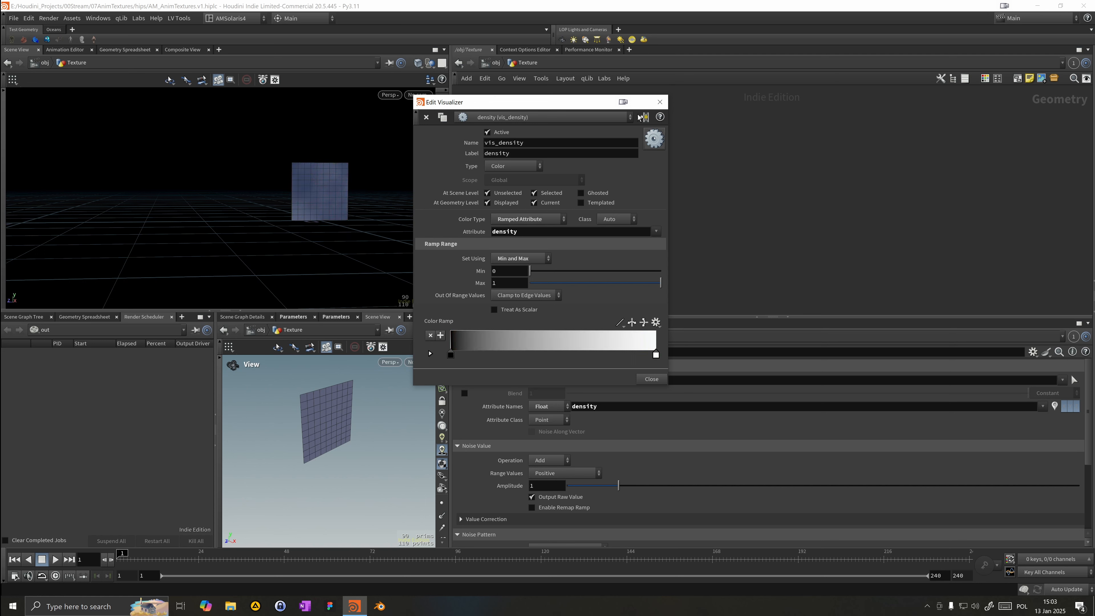
left_click(660, 102)
Step: Set the noise Range Values to Positive
left_click_drag(421, 247, 566, 236)
right_click_drag(296, 196, 381, 174)
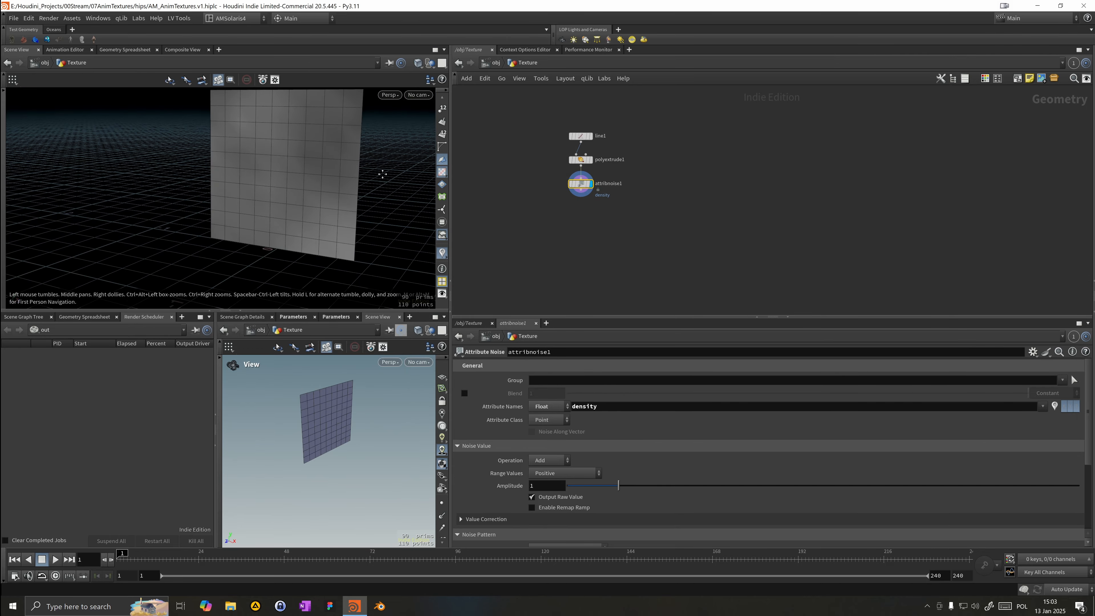
middle_click_drag(381, 174, 342, 211)
left_click_drag(341, 212, 250, 237)
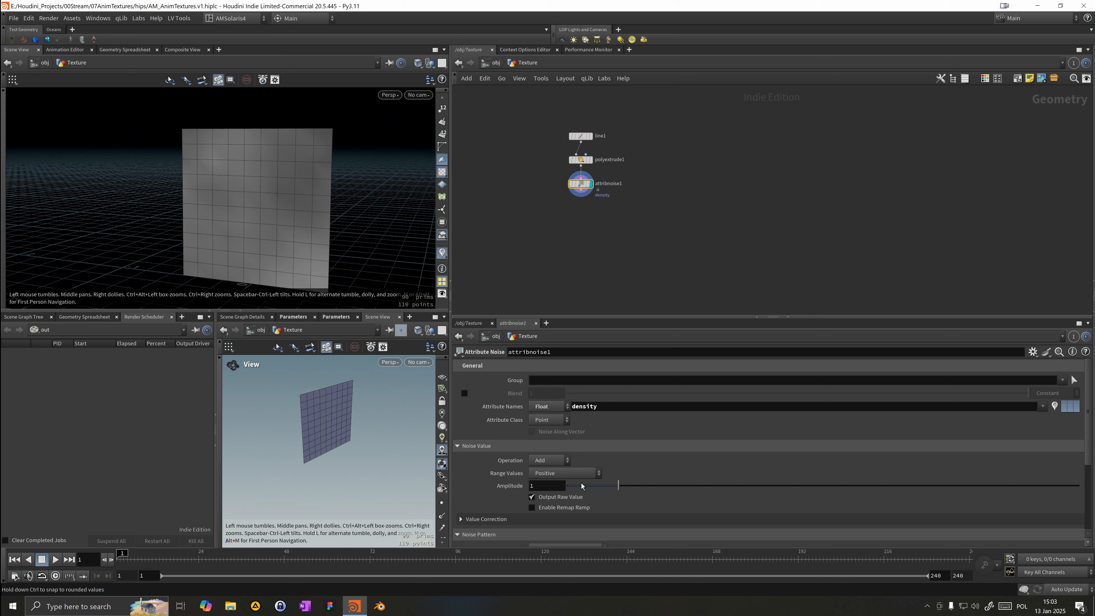
left_click(561, 475)
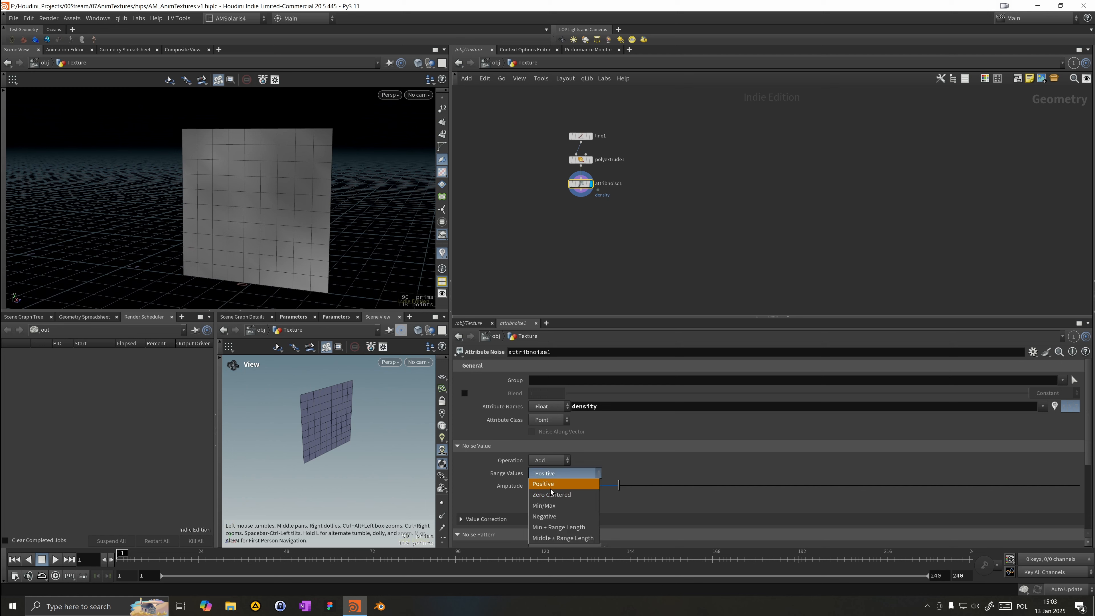
left_click(537, 473)
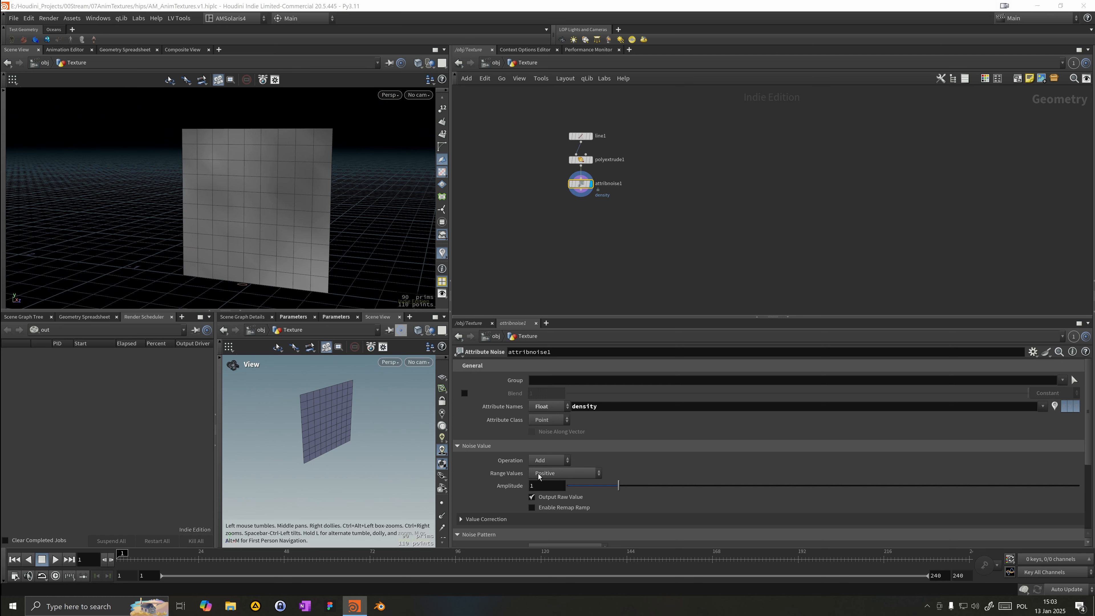
Step: Adjust the noise Element Size to about 0.303 and the Amplitude to about 1.148
scroll(539, 475, "down", 2)
scroll(537, 464, "down", 1)
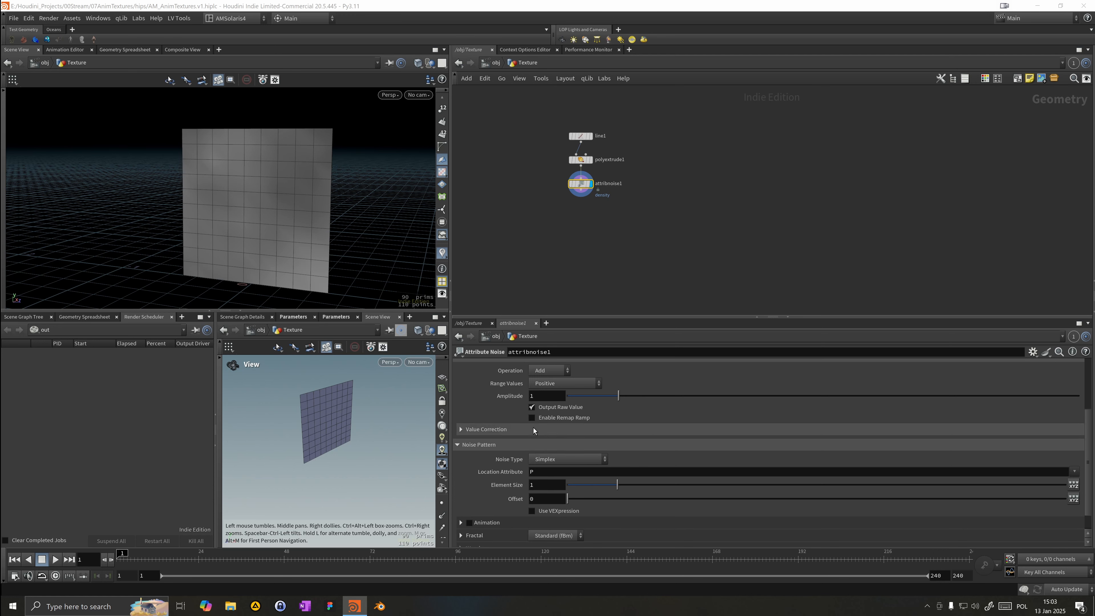
left_click(533, 407)
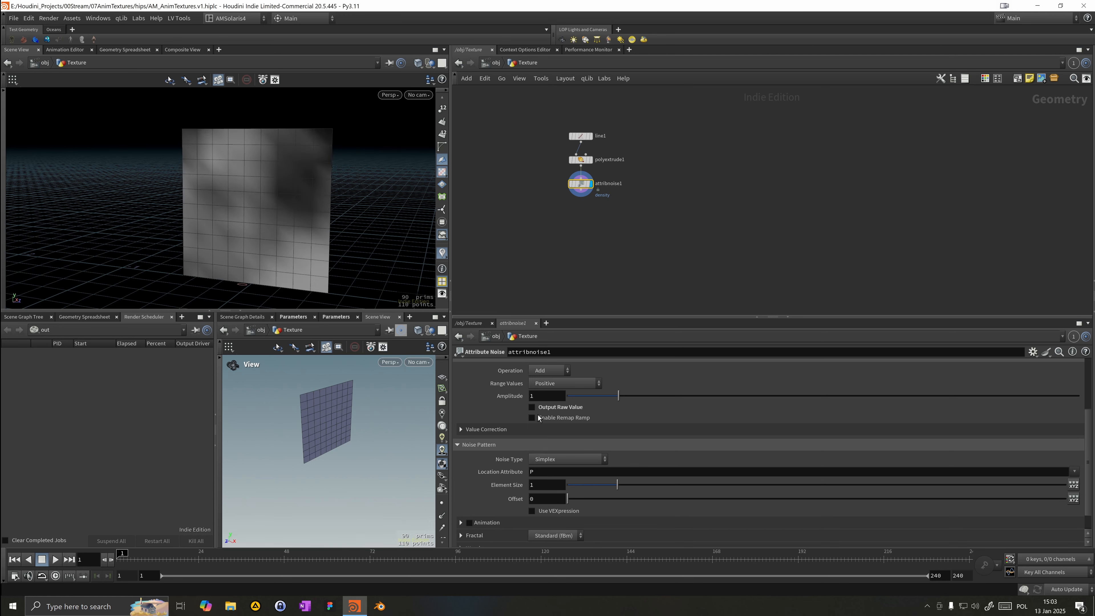
left_click(532, 407)
left_click_drag(617, 484, 585, 487)
mouse_move(605, 405)
left_mouse_down()
mouse_move(638, 402)
mouse_move(627, 402)
left_mouse_up()
Step: Set the line node's Points to 50 to increase the plane resolution
left_click(538, 135)
left_click(581, 135)
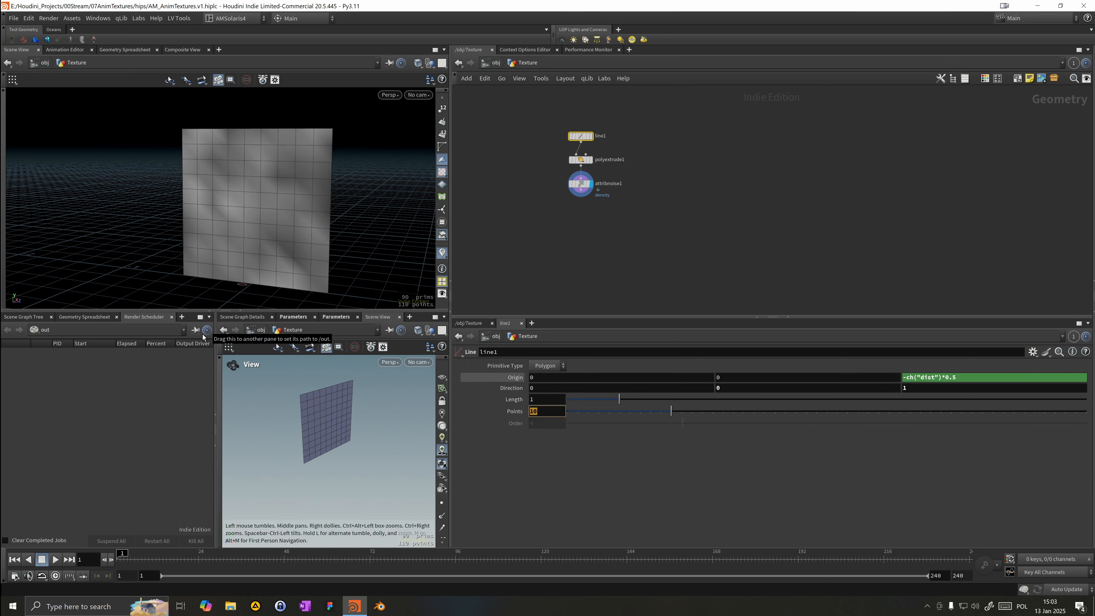
key("Return")
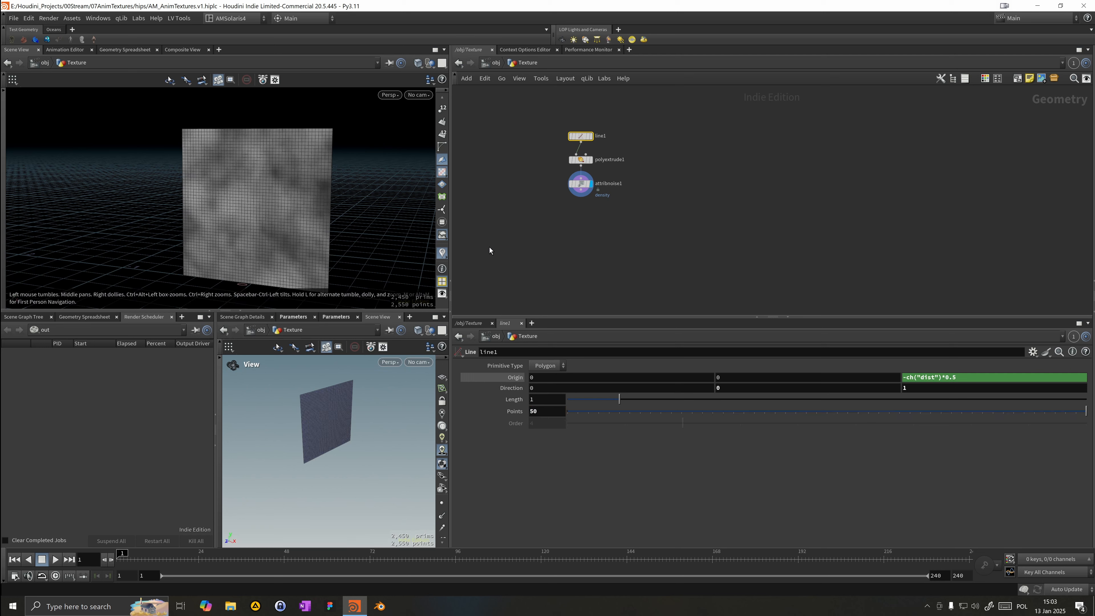
Step: Enable Animation on the Attribute Noise and set its Pulse Duration to 8
left_click(591, 184)
scroll(542, 514, "down", 1)
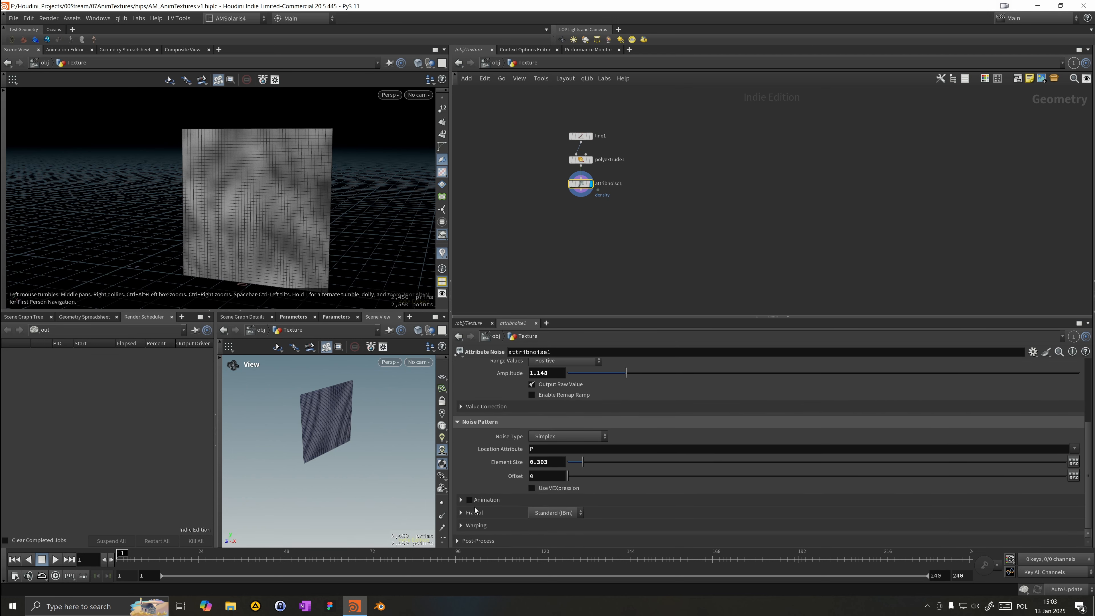
left_click(470, 499)
left_click(461, 500)
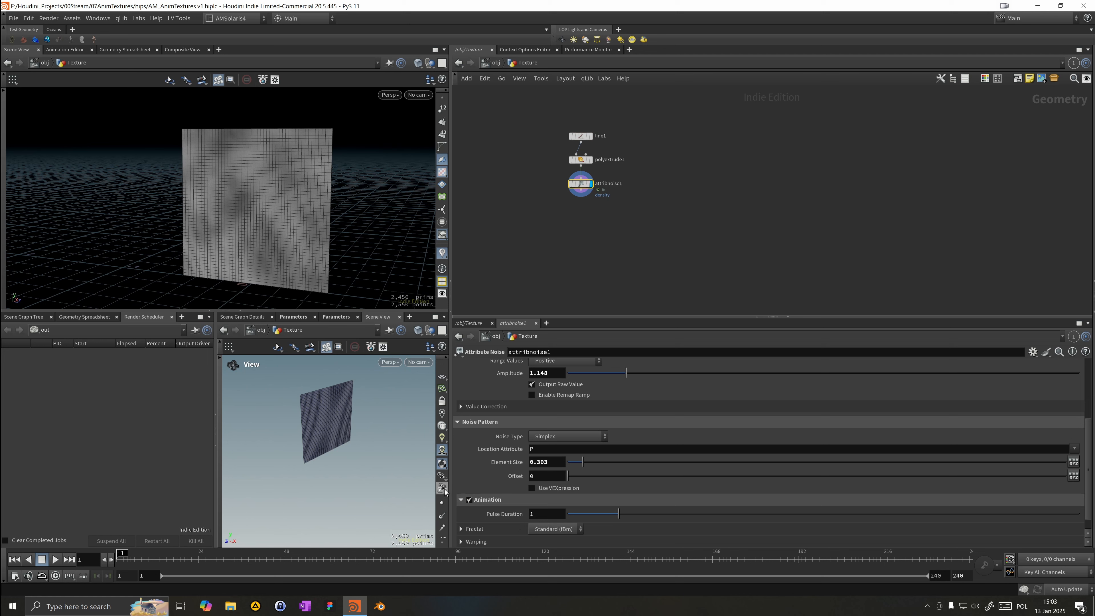
left_click(531, 514)
type("8")
key("Return")
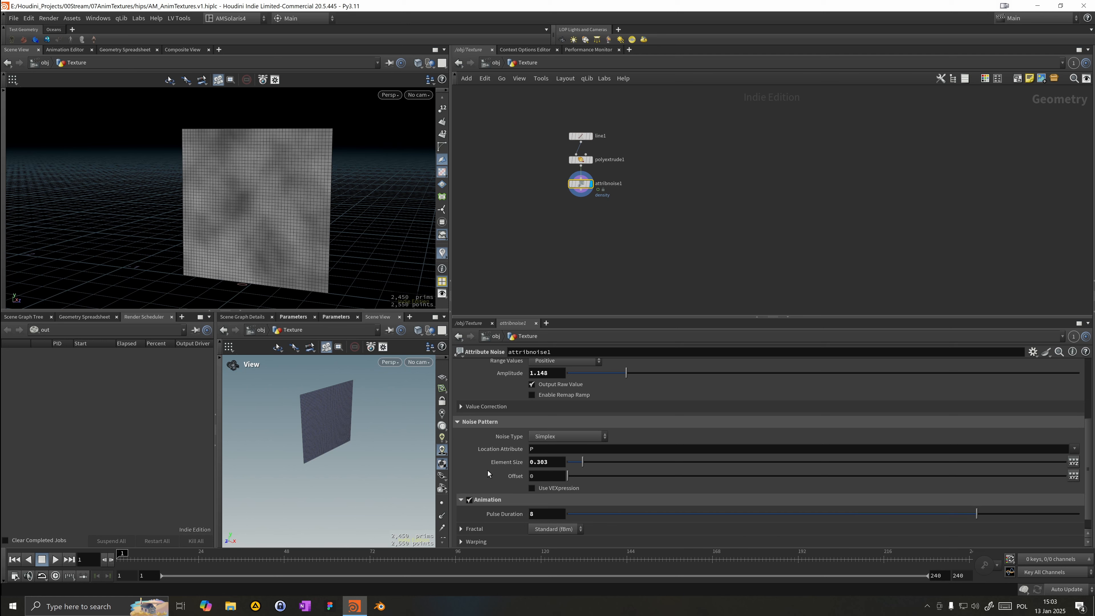
Step: Play back the timeline to preview the animated noise
left_click(56, 560)
left_click_drag(113, 185, 132, 184)
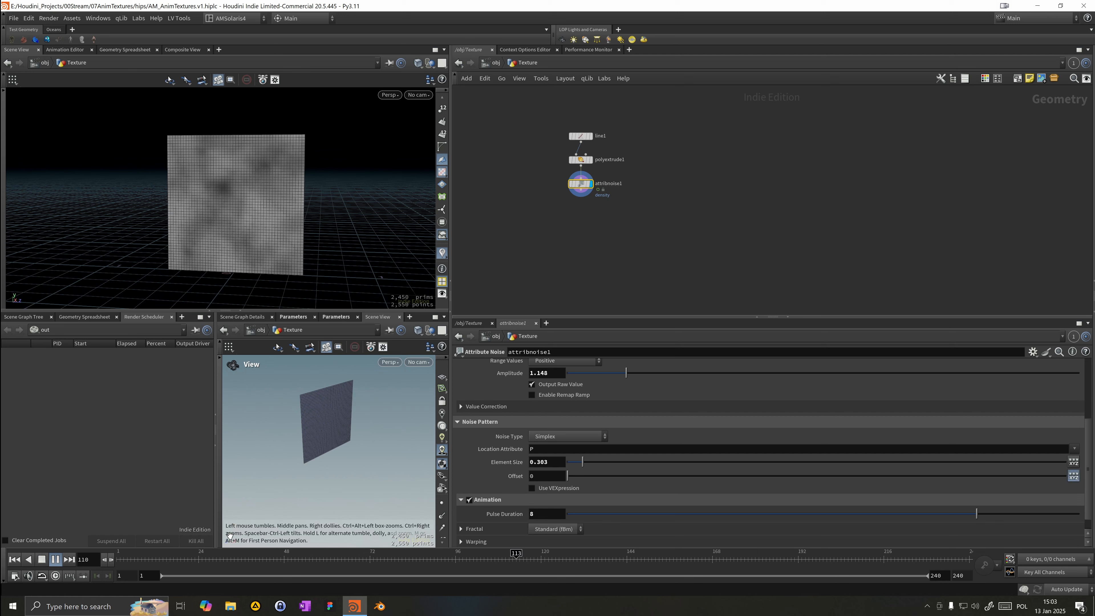
left_click(15, 560)
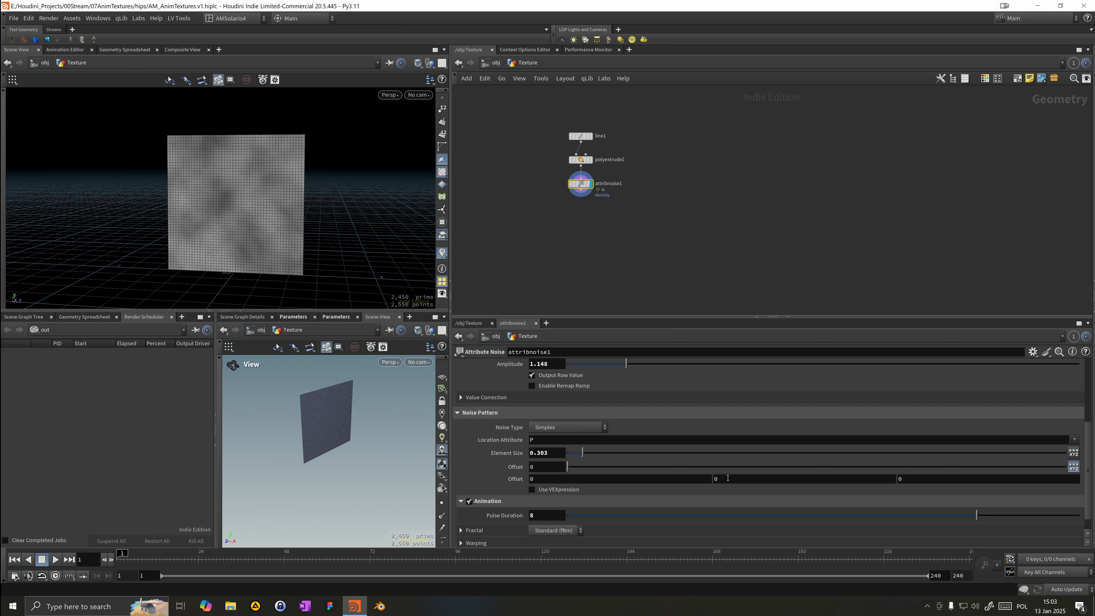
Step: Set the third component of the noise Offset to the expression $F*0.1
left_click_drag(621, 480, 271, 487)
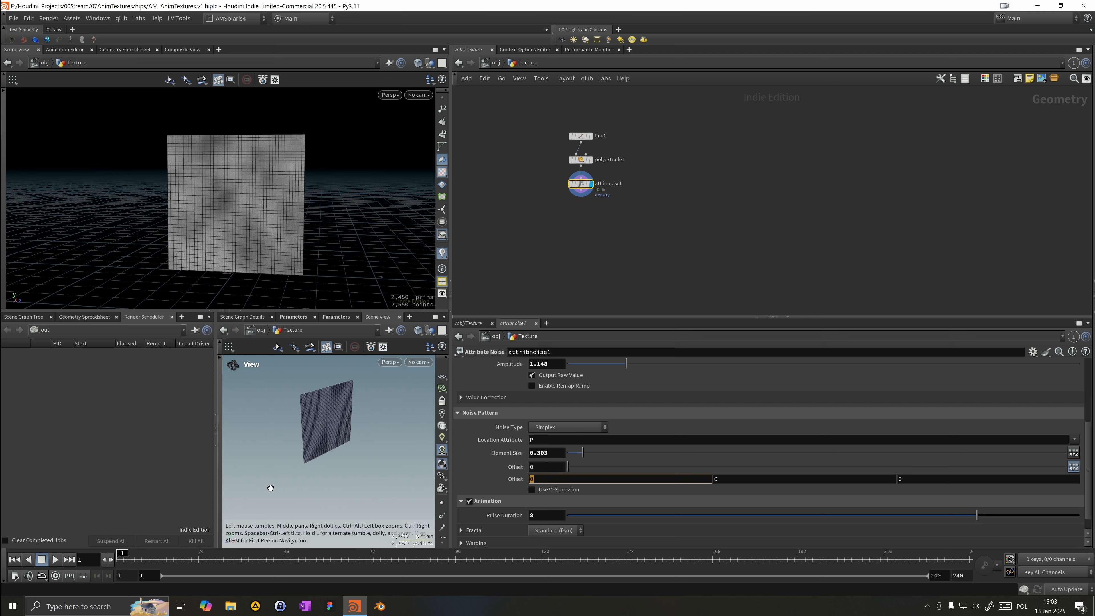
type("$")
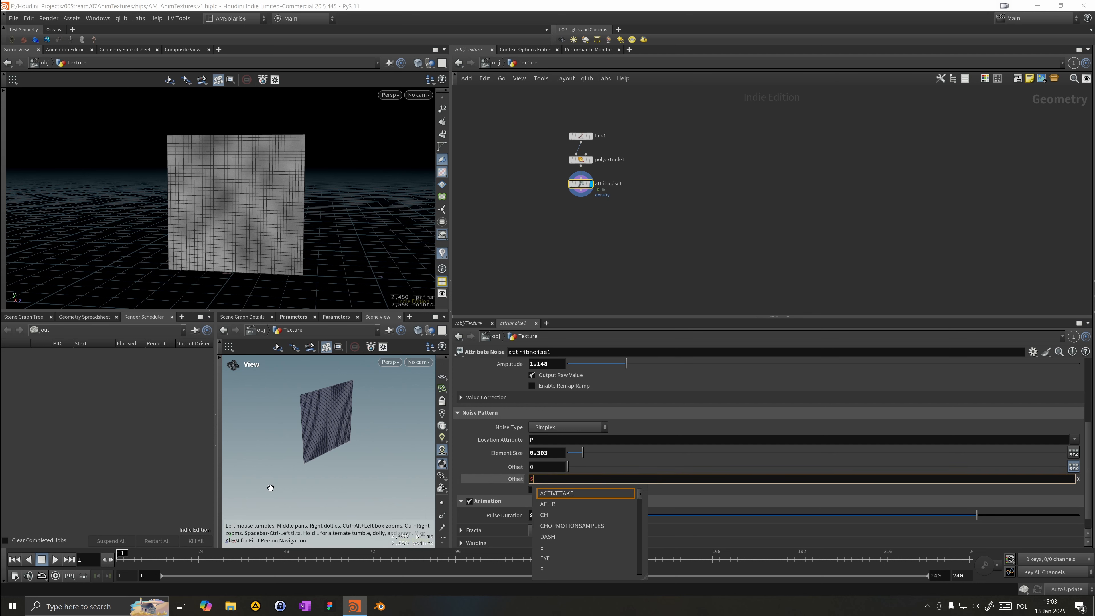
key("Escape")
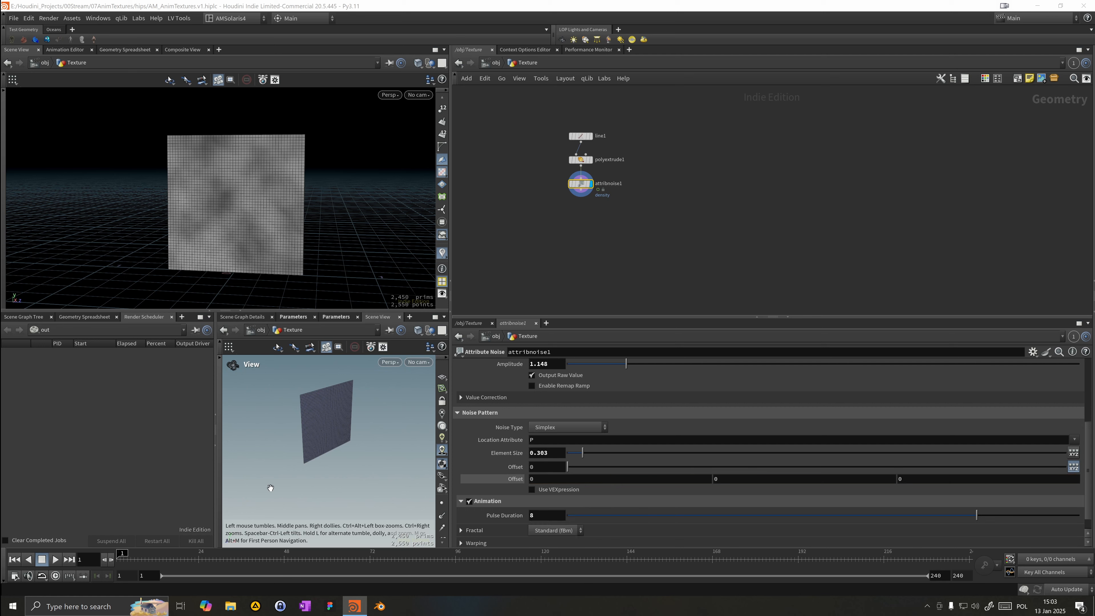
left_click_drag(924, 479, 782, 506)
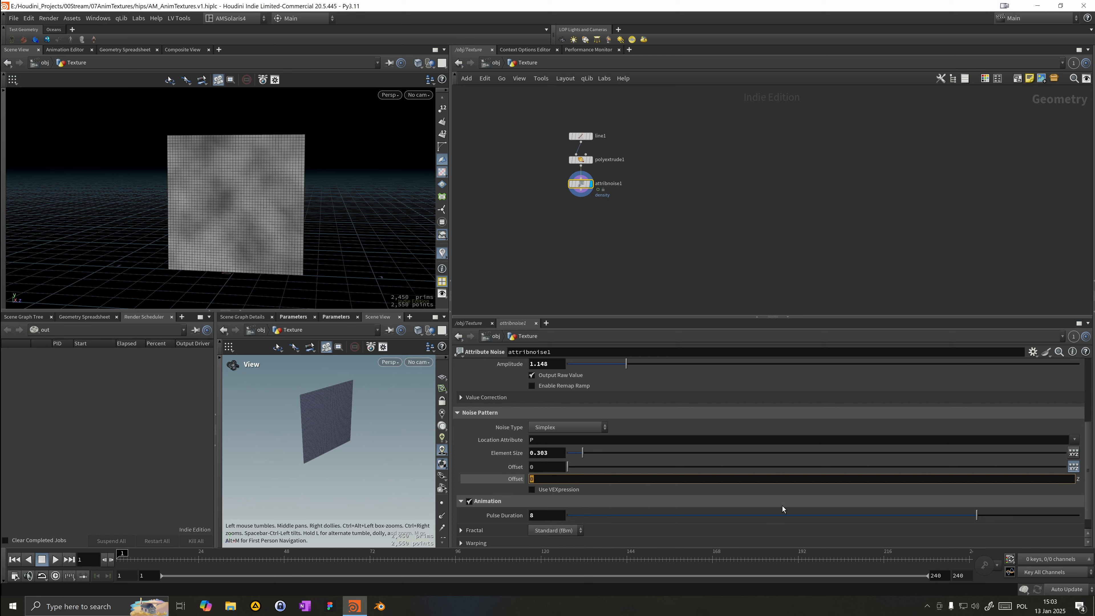
type("$F*0.1")
key("Return")
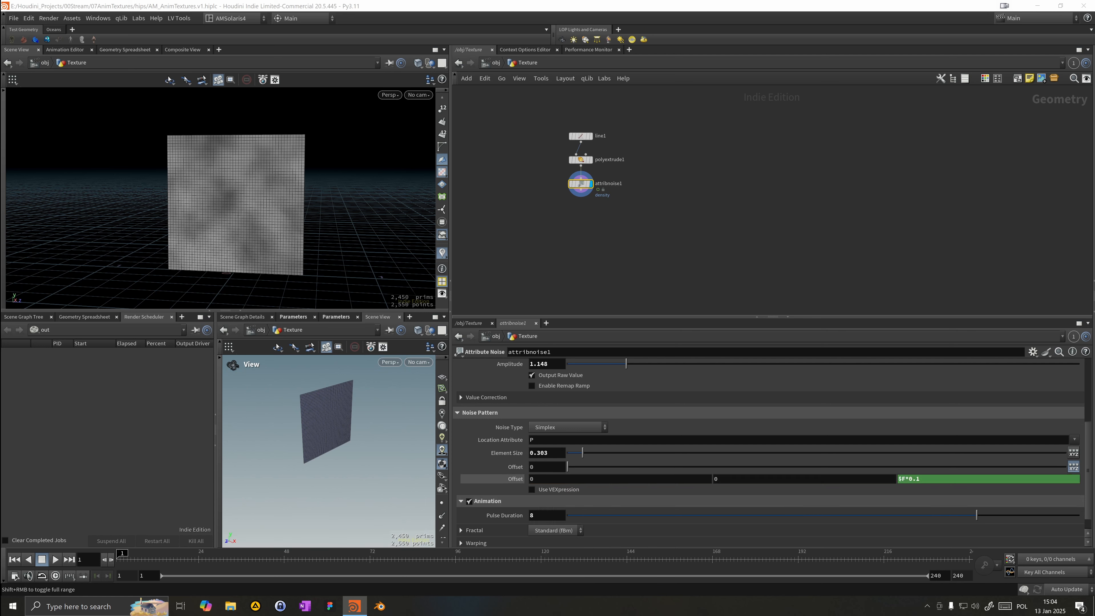
Step: Change the Offset expression to $F*0.01
left_click(54, 560)
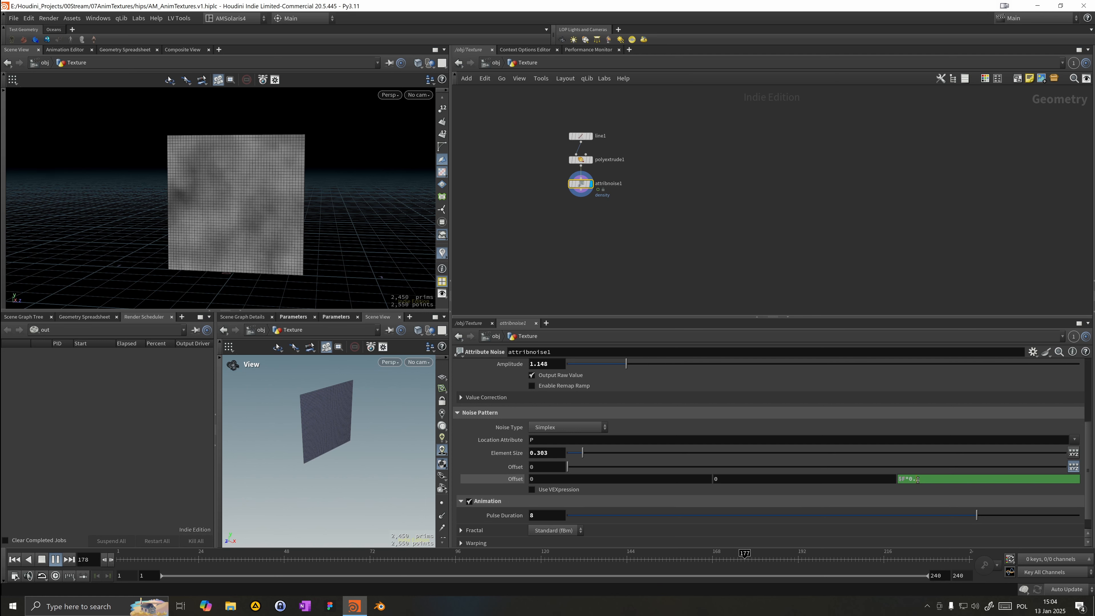
left_click(904, 479)
type("0")
key("Return")
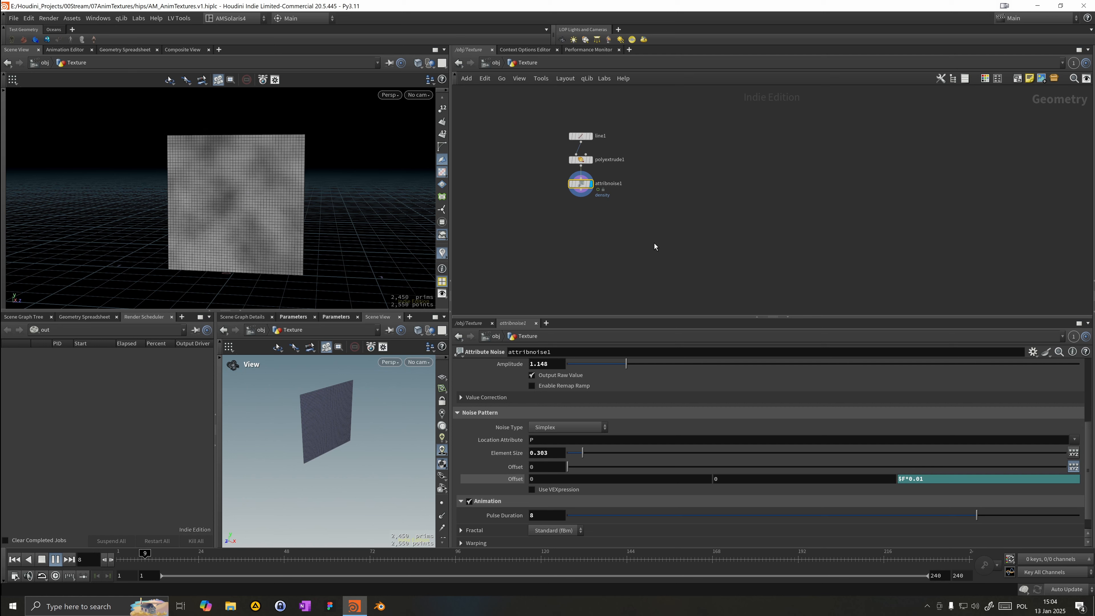
Step: Add a POP Network node and wire the Attribute Noise output into it
middle_click_drag(647, 232, 659, 220)
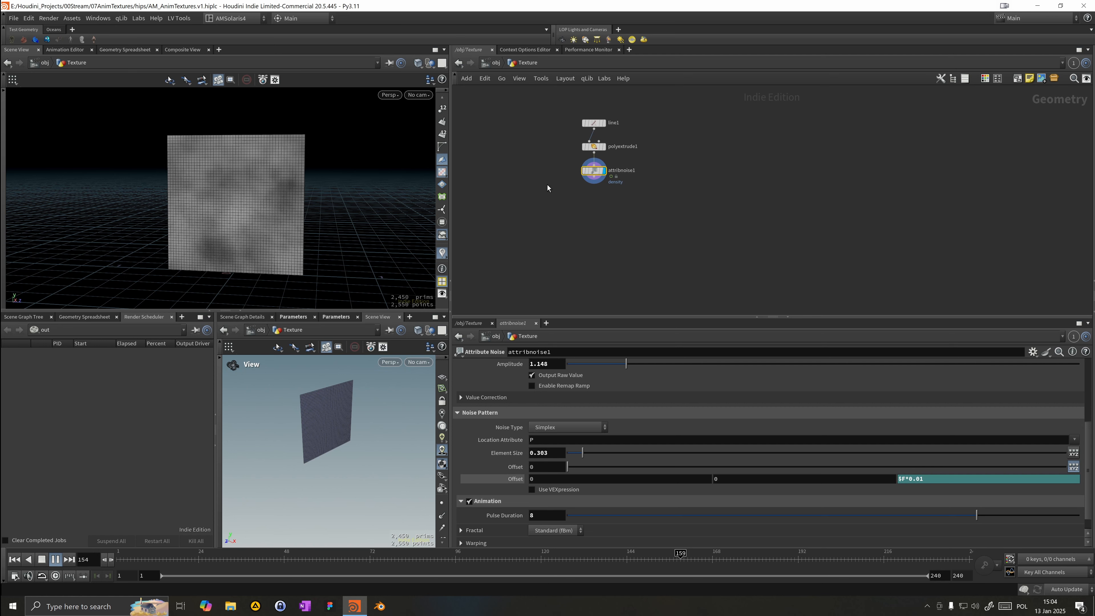
key("Tab")
key("Escape")
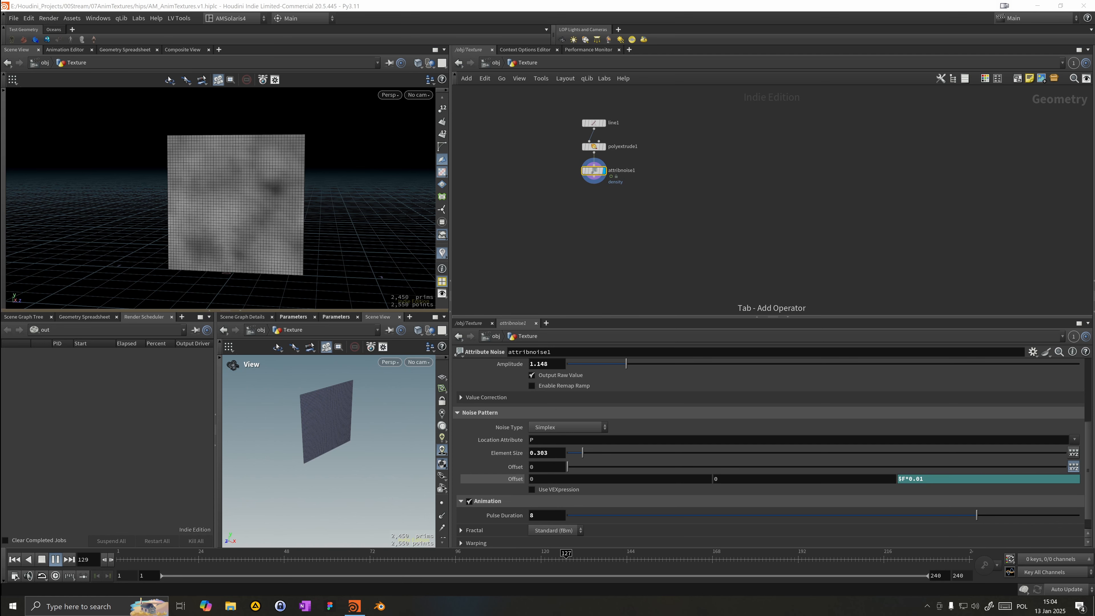
key("Tab")
mouse_move(565, 189)
type("aw")
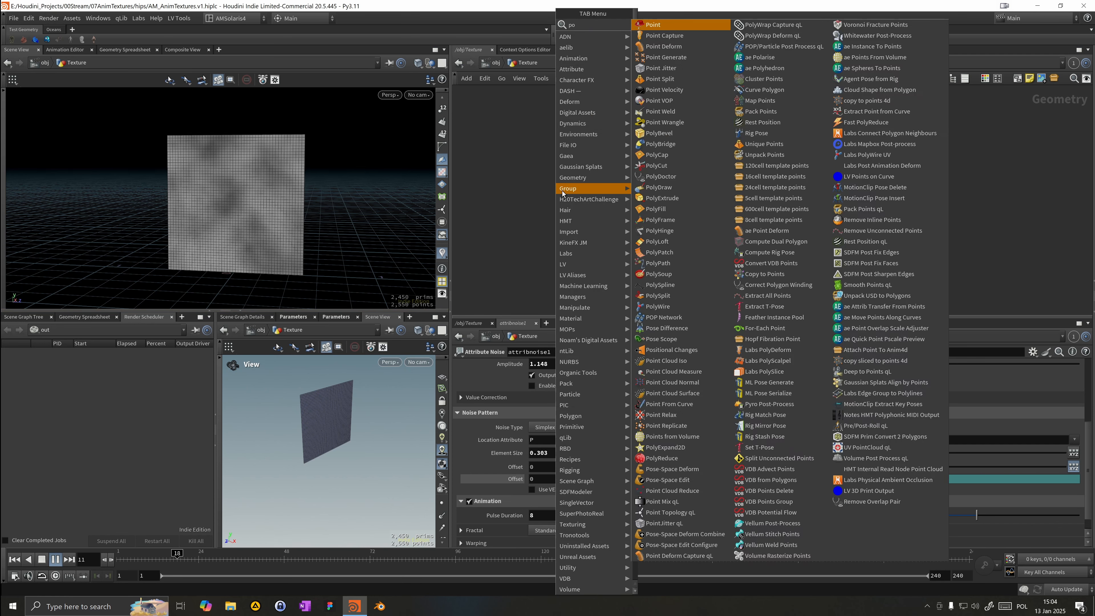
key("Return")
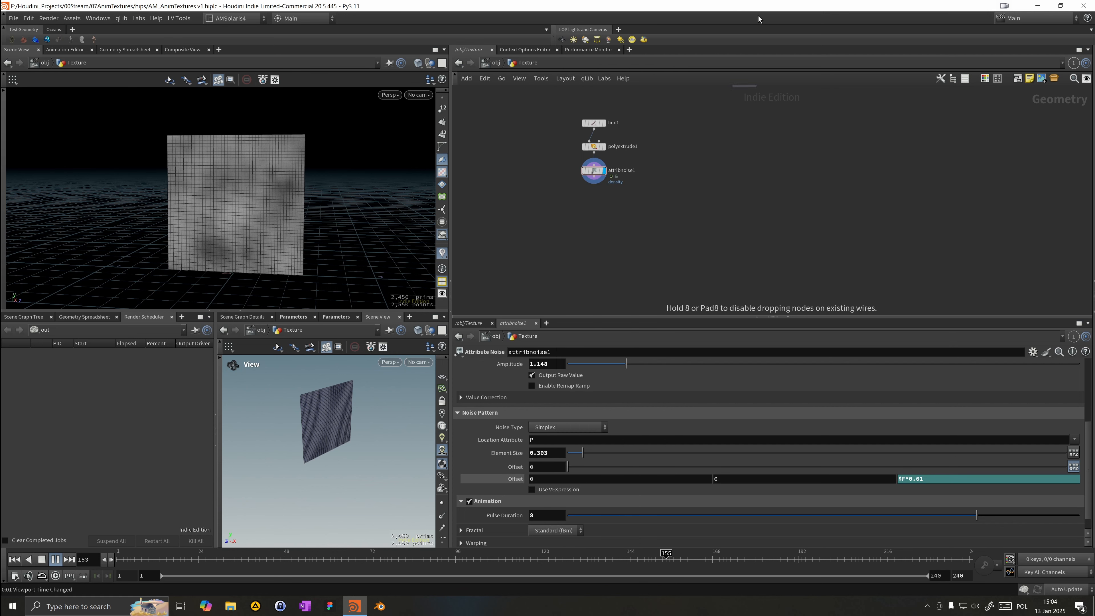
left_click(590, 273)
left_click_drag(595, 180, 588, 266)
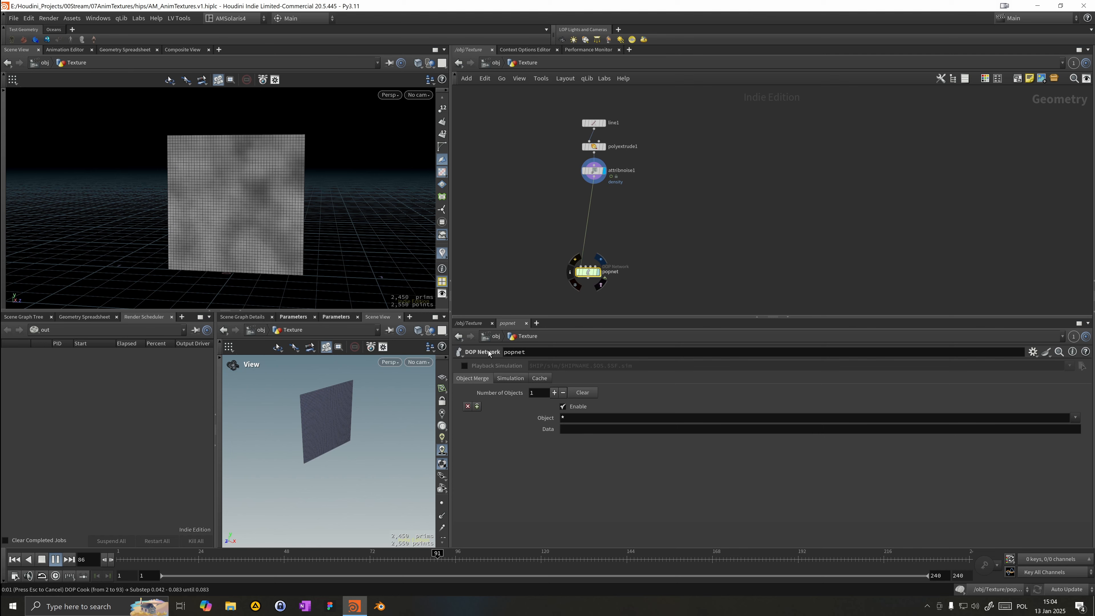
left_click_drag(264, 559, 334, 554)
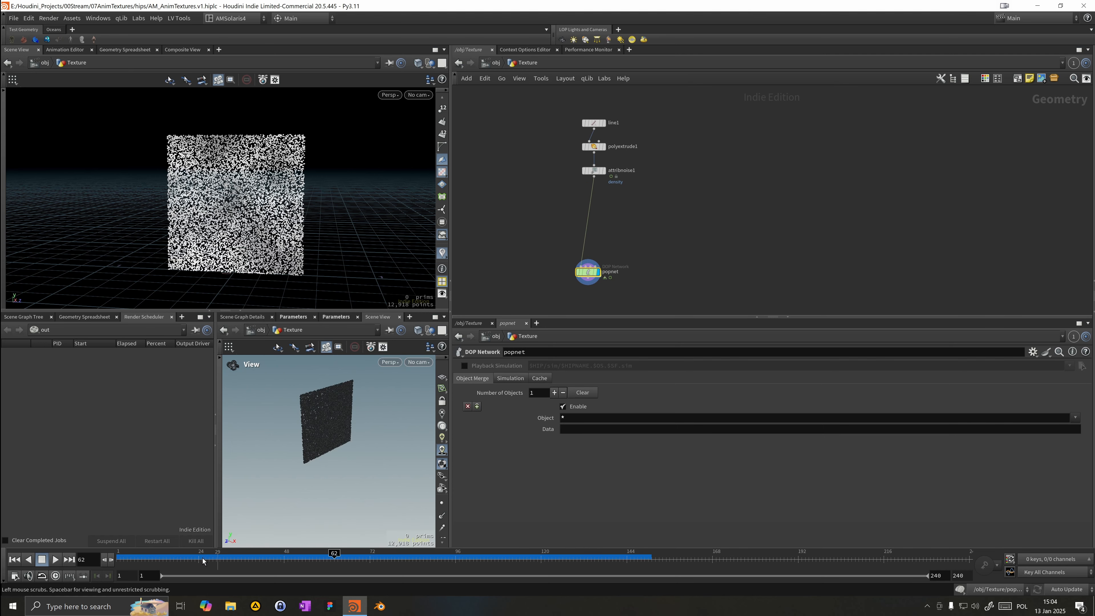
left_click(12, 560)
Step: Inside the POP network, set the POP Source Const. Birth Rate to 0 and Impulse Count to 6
left_click_drag(576, 275, 581, 203)
double_click(598, 202)
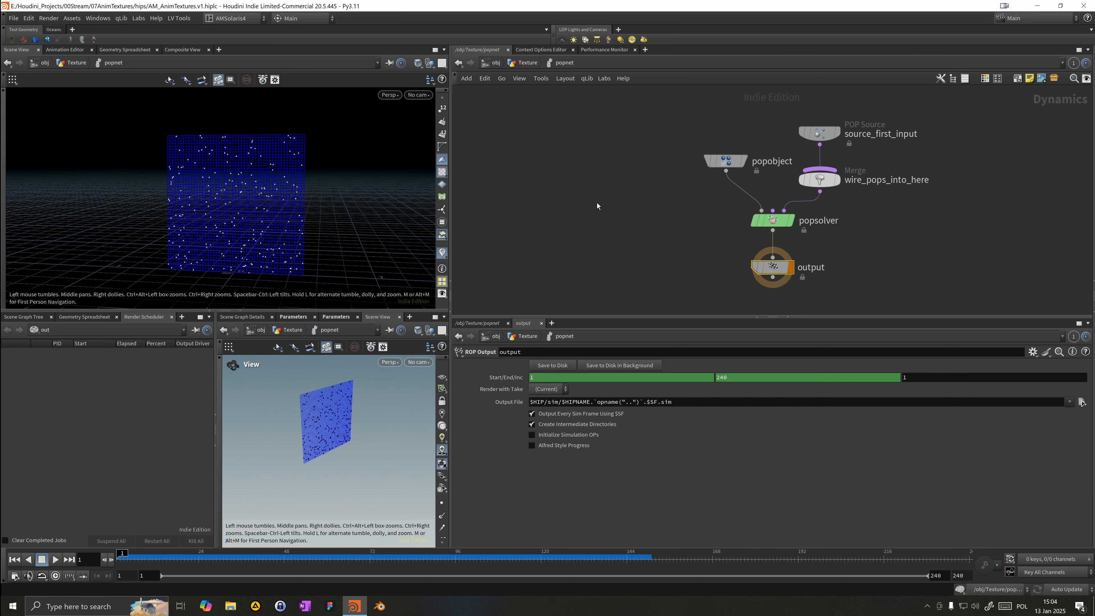
left_click_drag(816, 145, 817, 145)
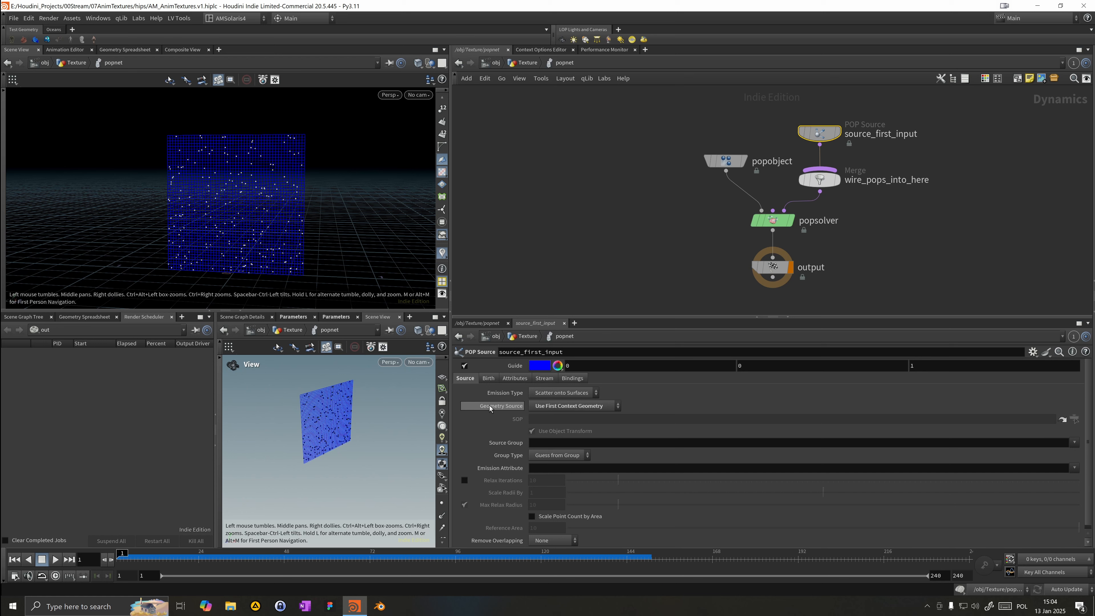
left_click_drag(550, 430, 371, 429)
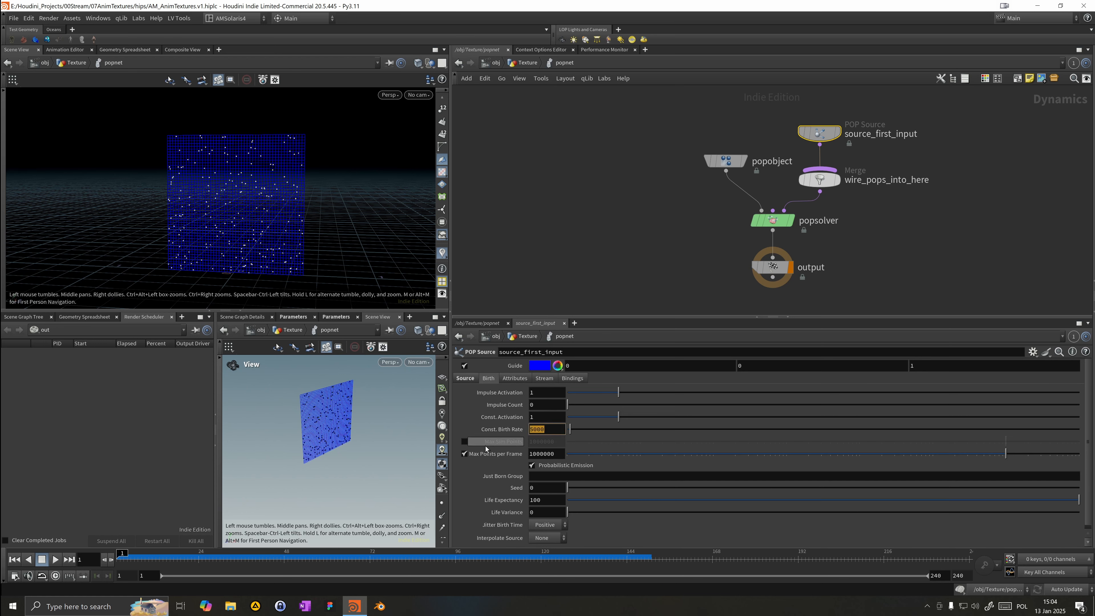
type("0")
key("Return")
left_click_drag(542, 406, 393, 419)
key("Return")
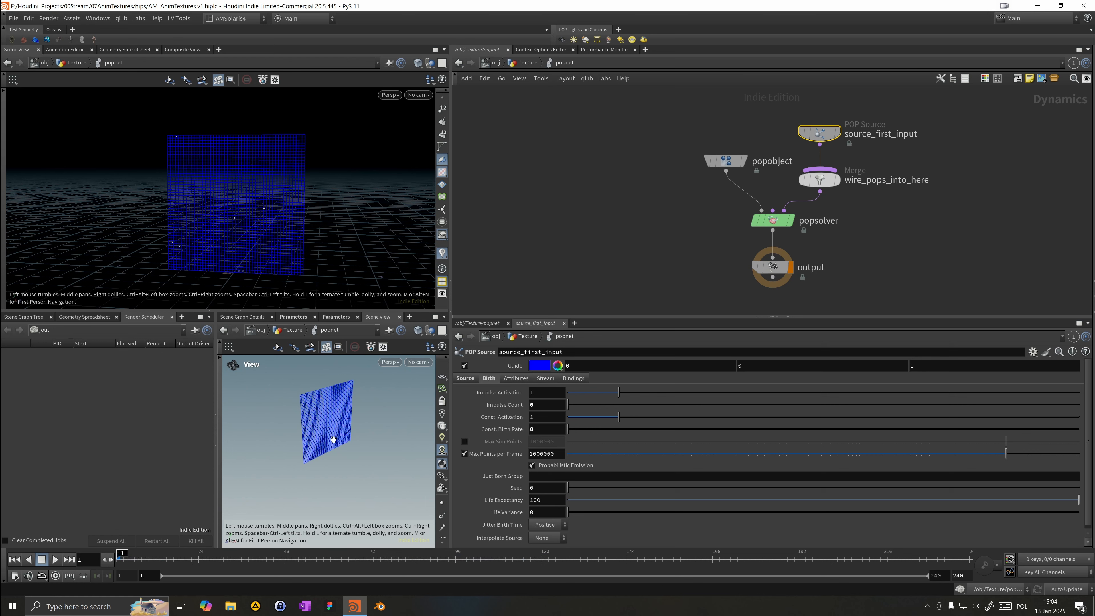
Step: Play and step through the simulation frames to inspect the particle emission
left_click(56, 559)
left_click_drag(274, 238, 319, 246)
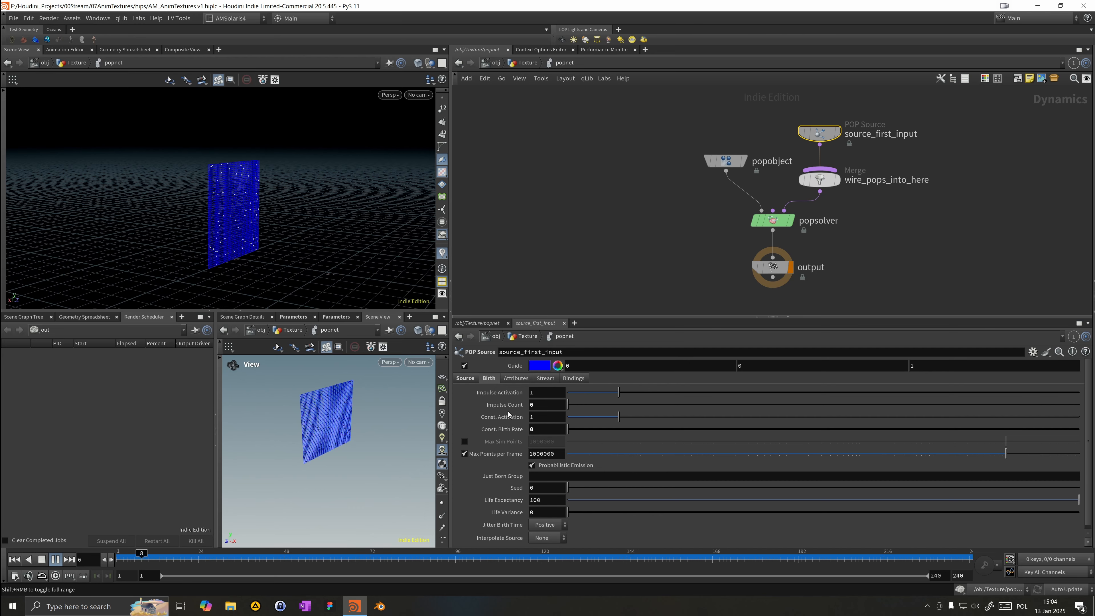
left_click(56, 559)
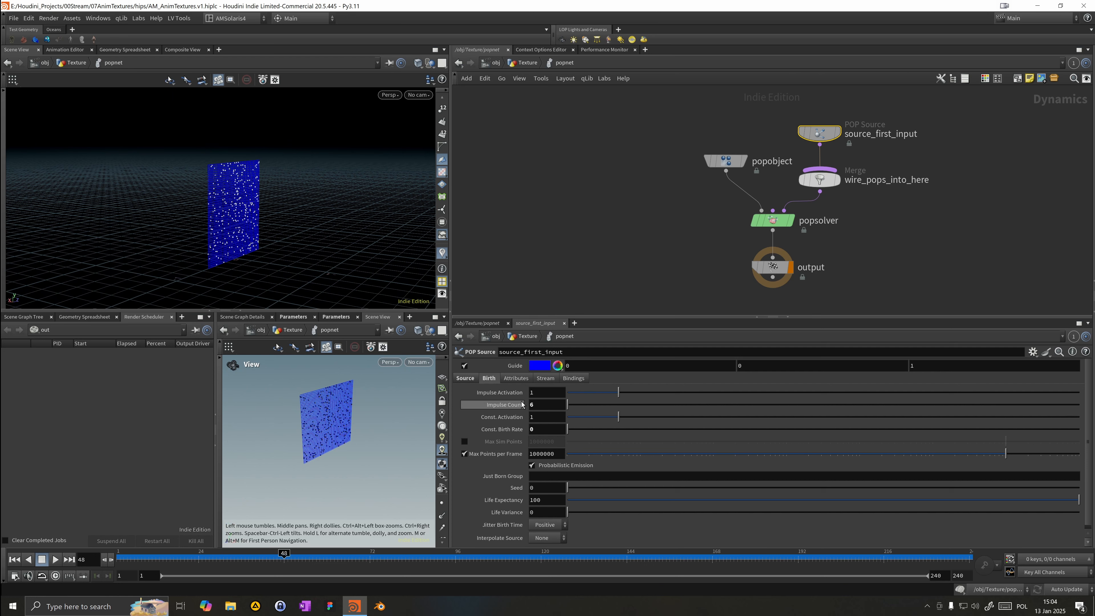
double_click(534, 406)
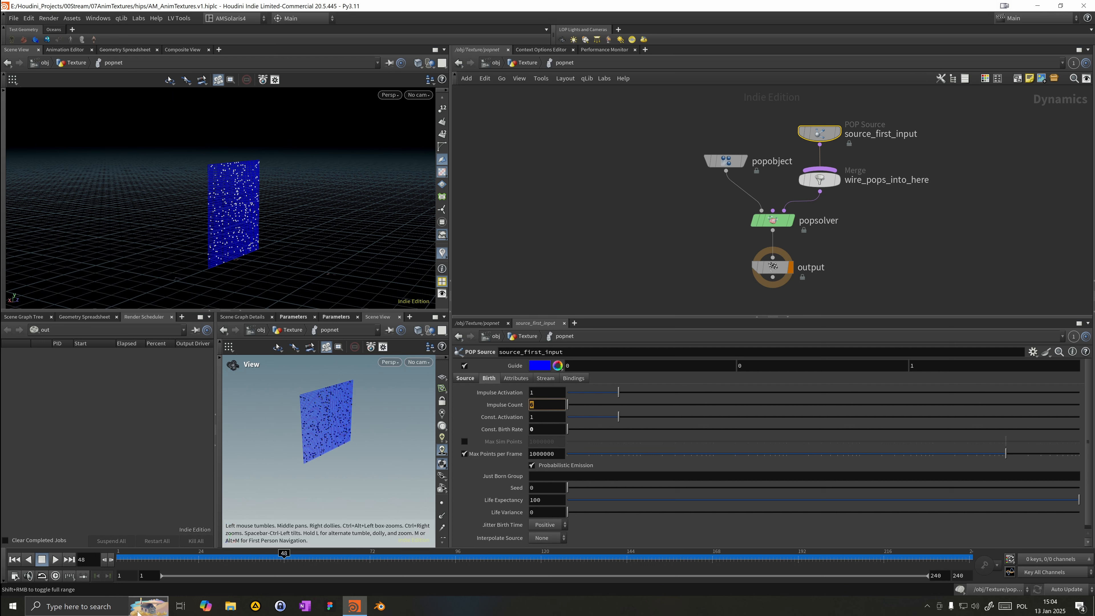
left_click(124, 558)
left_click(118, 559)
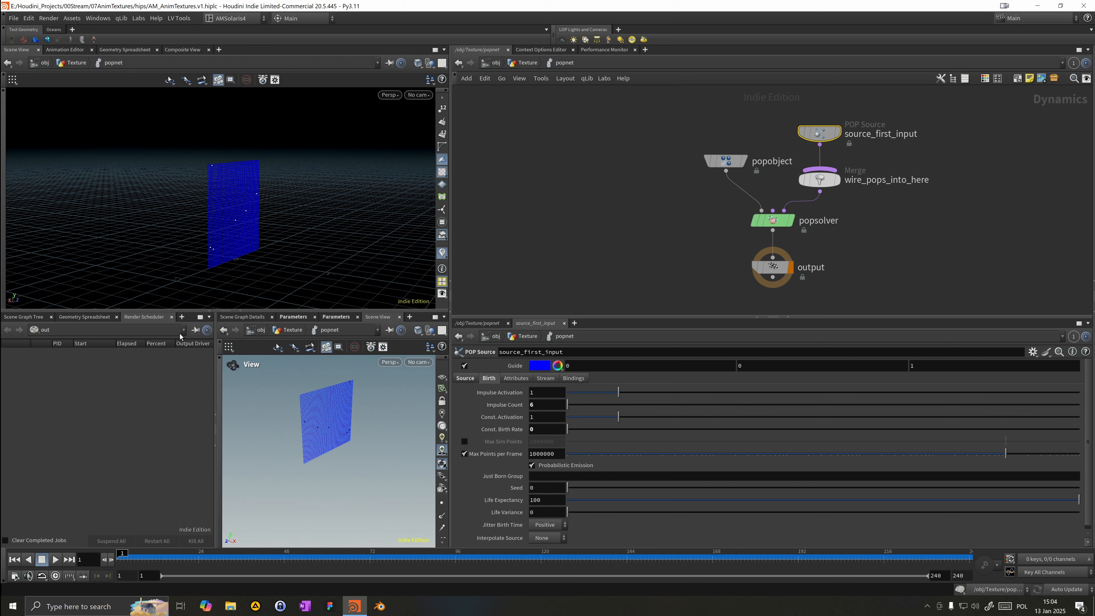
left_click_drag(305, 235, 205, 230, "alt")
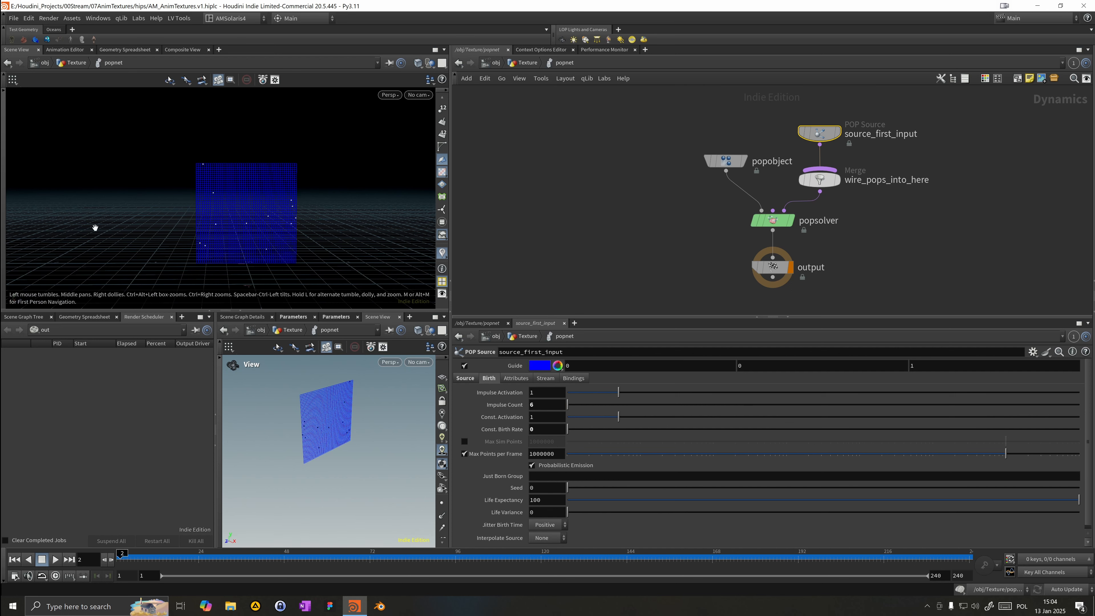
key("Right")
key("Left")
key("Left")
key("Left")
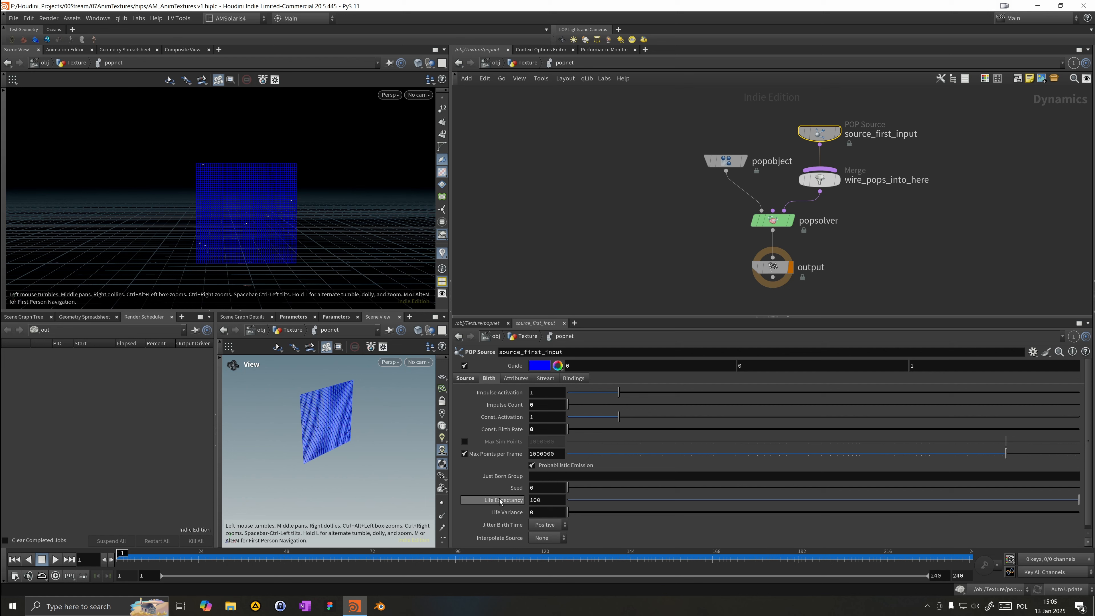
Step: Set the POP Source Emission Attribute to density
left_click(469, 378)
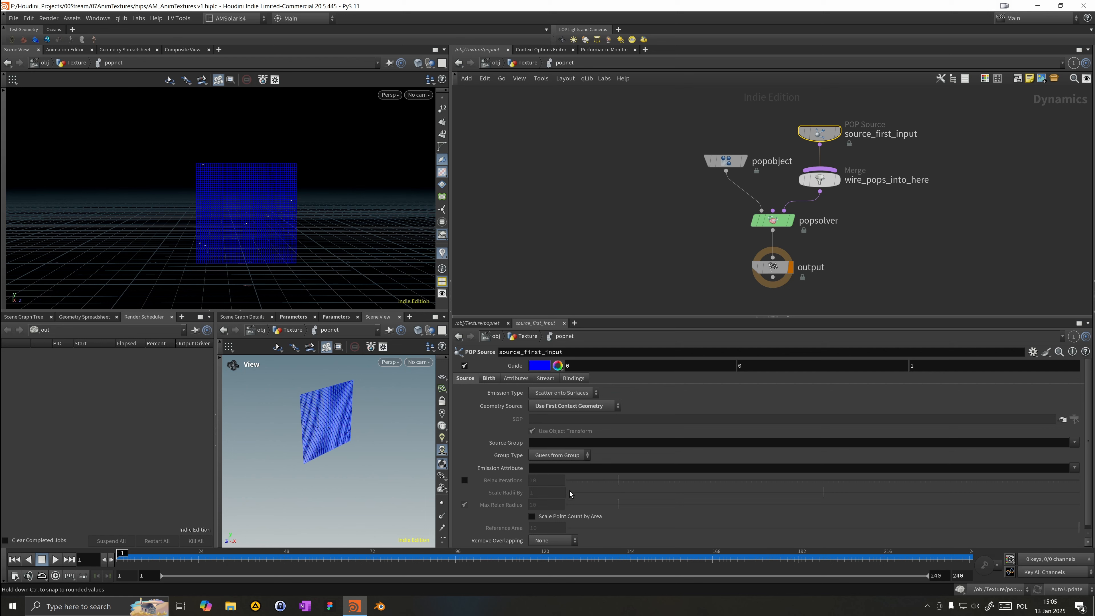
scroll(538, 492, "down", 1)
left_click(561, 467)
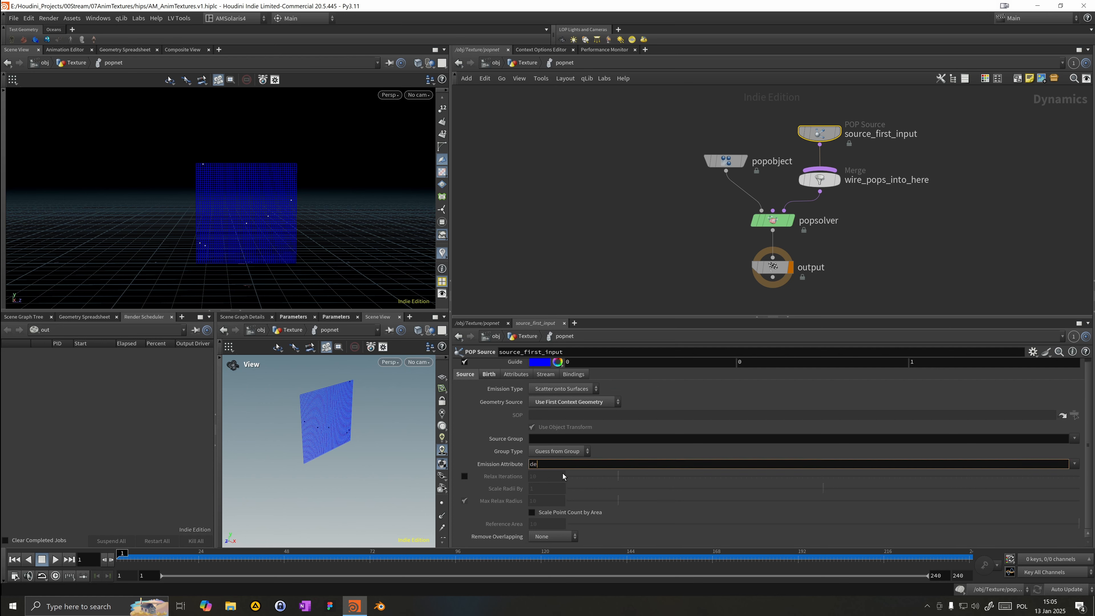
type("density")
key("Return")
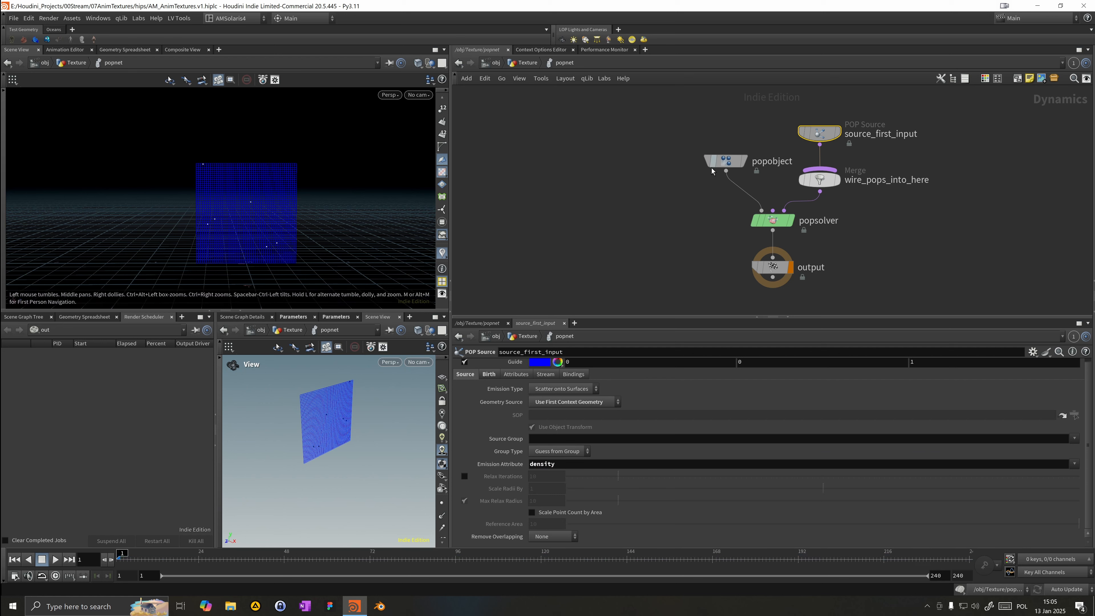
Step: Return to the Texture geometry network and set the display flag on the Attribute Noise node to preview the density noise
left_click_drag(712, 172, 687, 190)
left_click(535, 63)
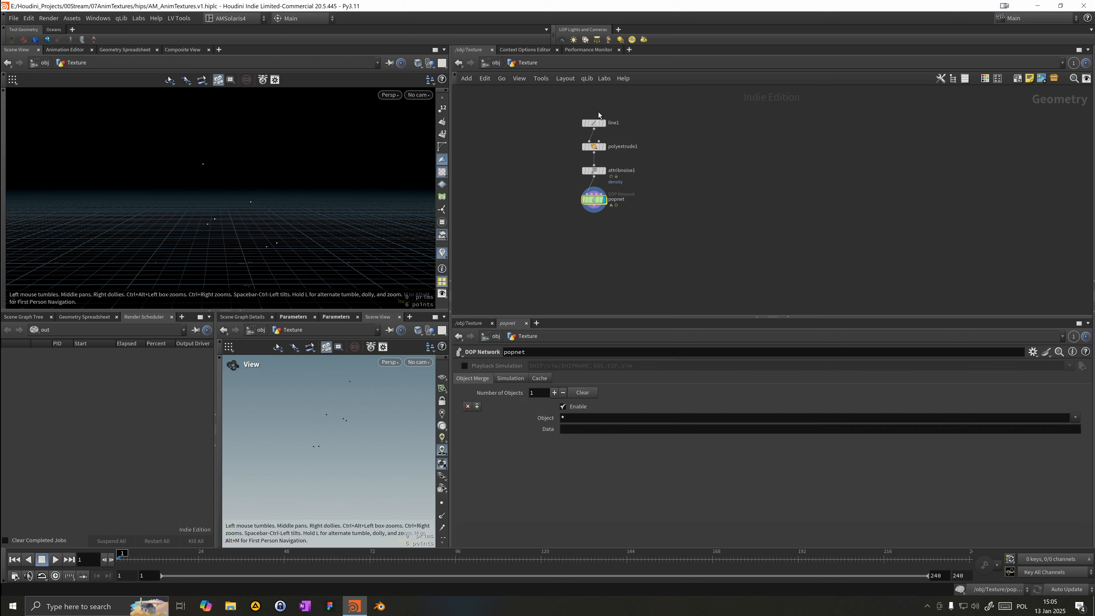
left_click(594, 171)
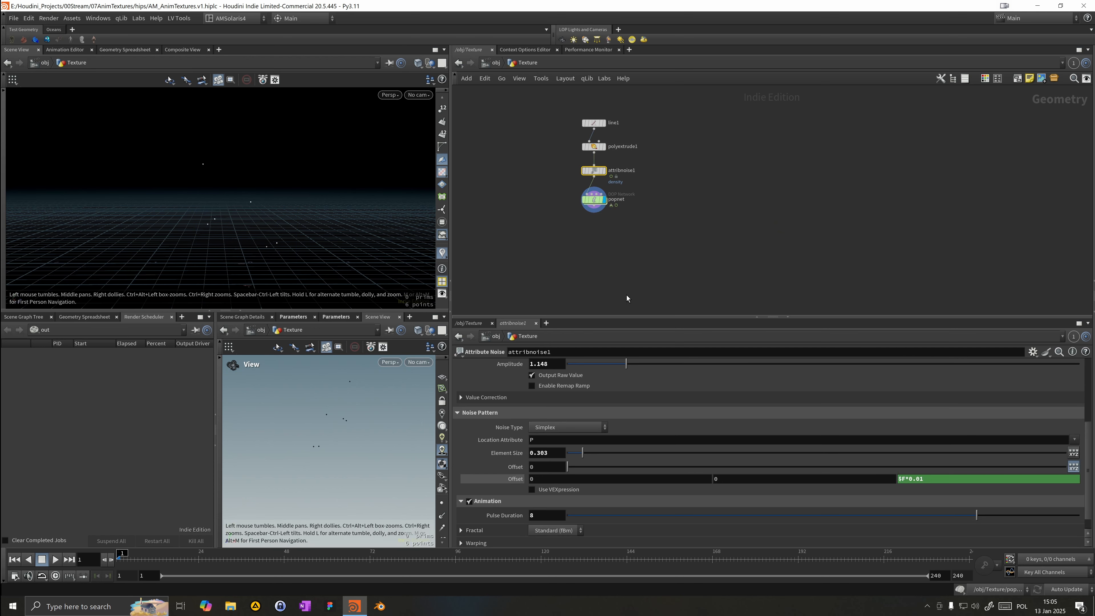
left_click_drag(604, 317, 606, 306)
middle_click_drag(567, 211, 567, 237)
left_click(603, 192)
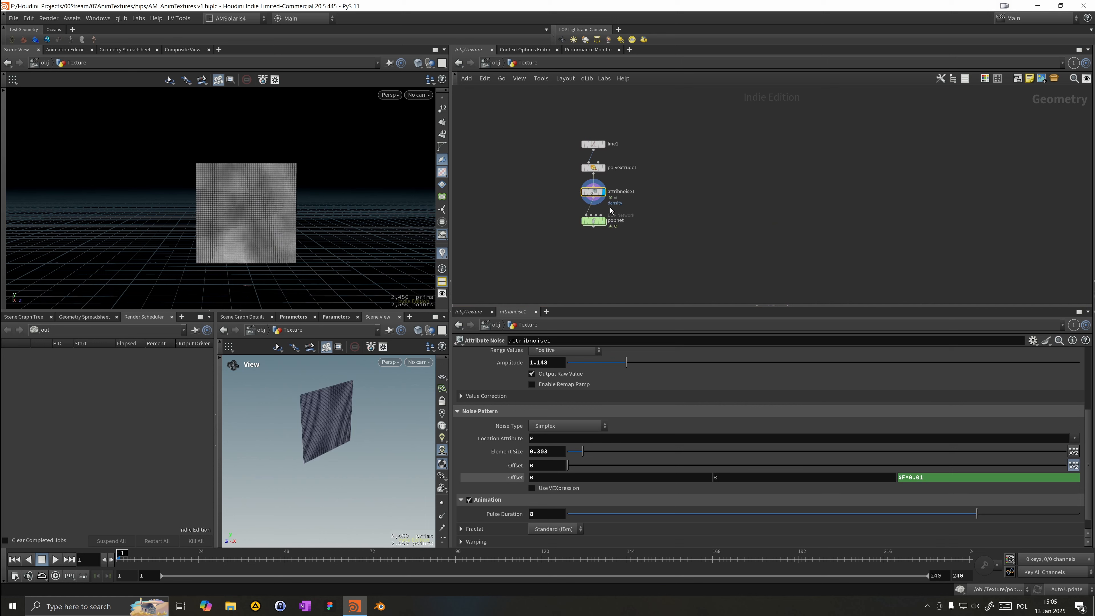
Step: Enable the Attribute Noise remap ramp and move its lower ramp point to about the middle for sharper density contrast
scroll(592, 410, "up", 3)
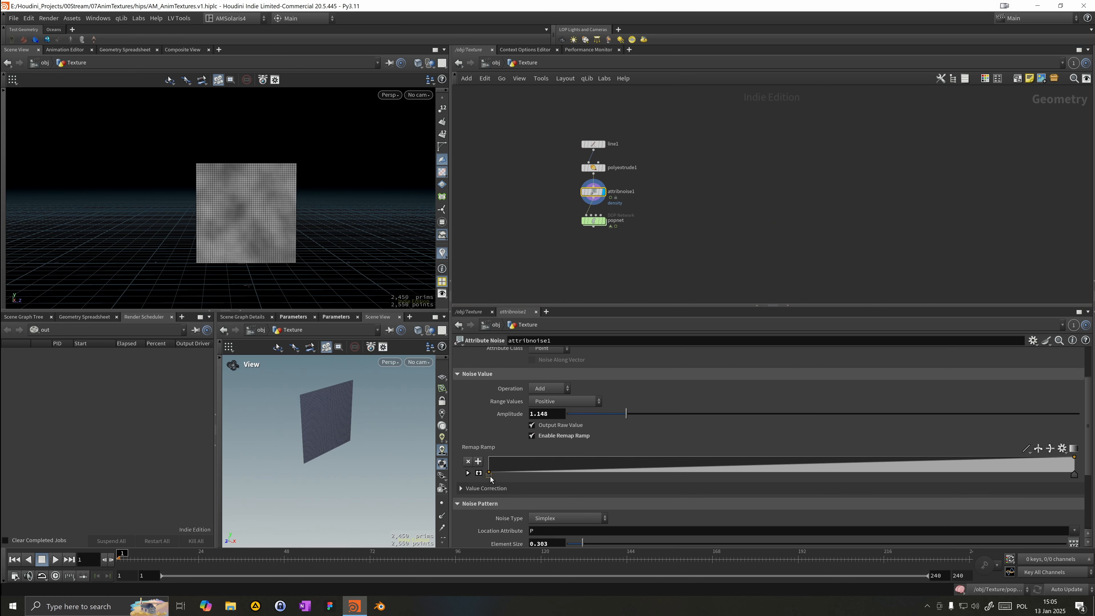
left_click_drag(490, 475, 785, 487)
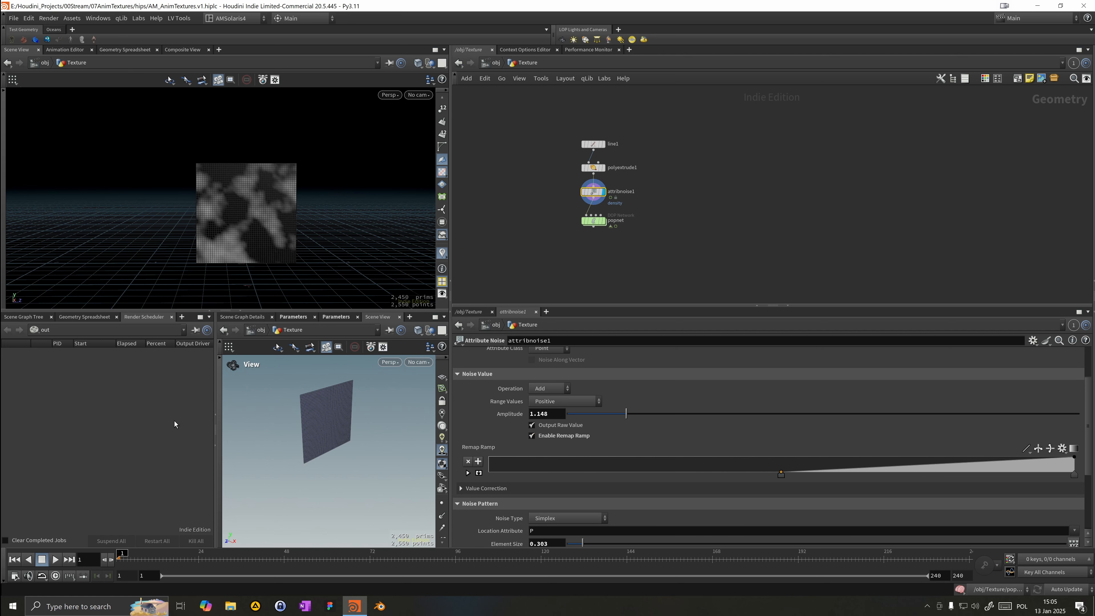
Step: Display the POP network, play and scrub the simulation to frame 28, then enter the POP network
left_click(53, 562)
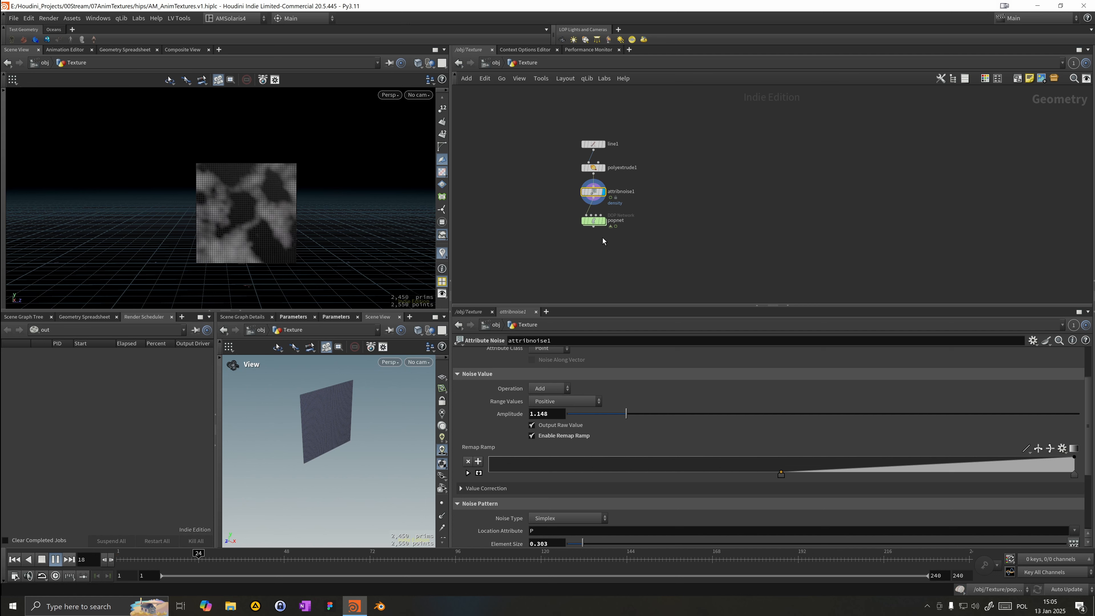
left_click(604, 221)
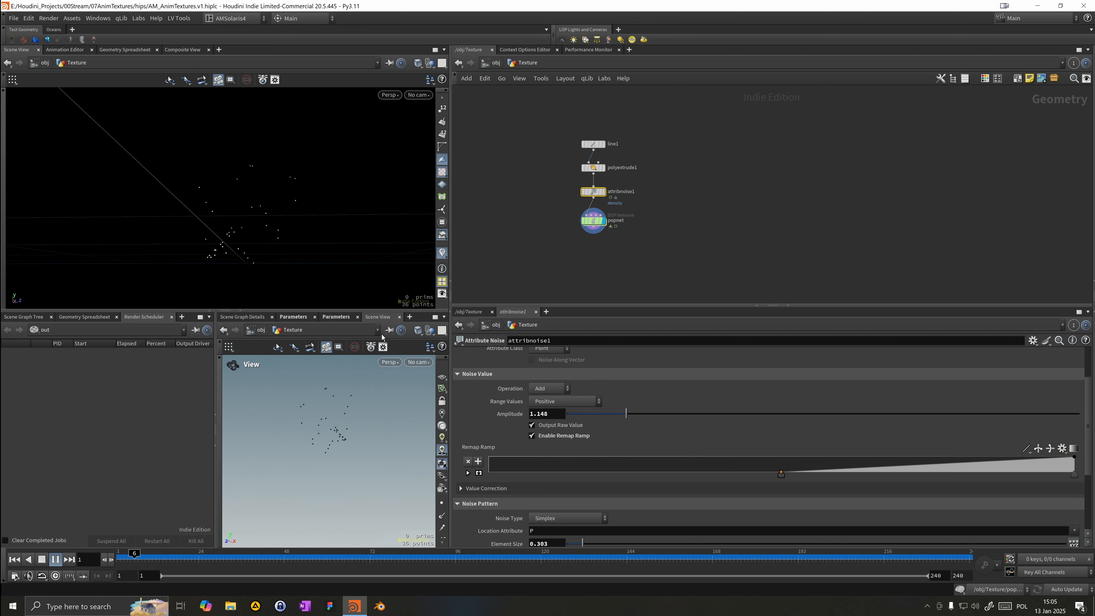
left_click(215, 563)
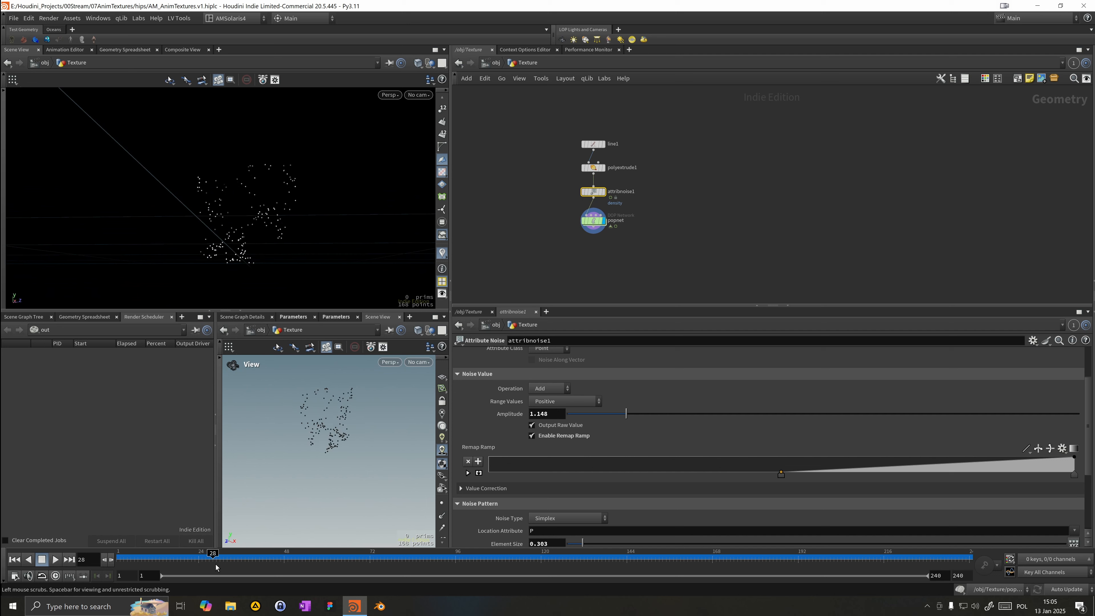
double_click(590, 221)
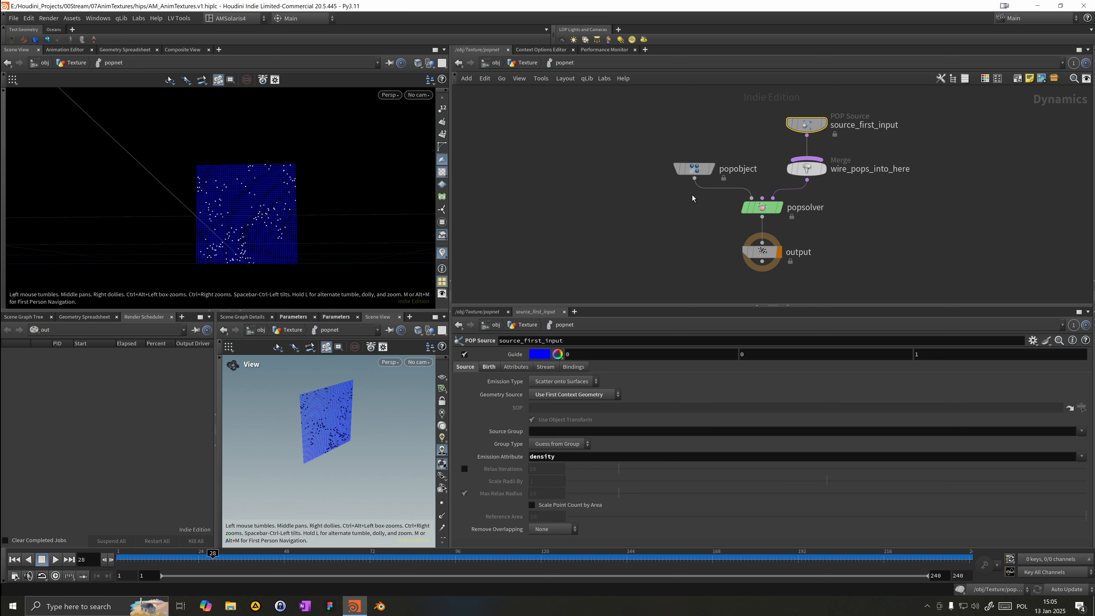
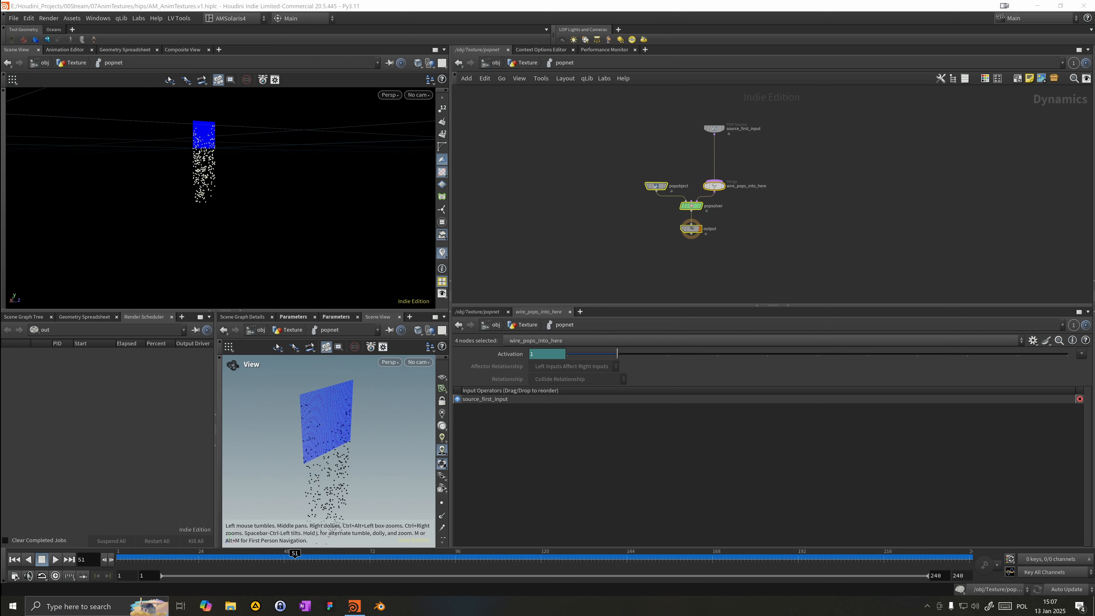
Step: Add a POP Replicate node in the POP network, wired from the source into the merge
key("Tab")
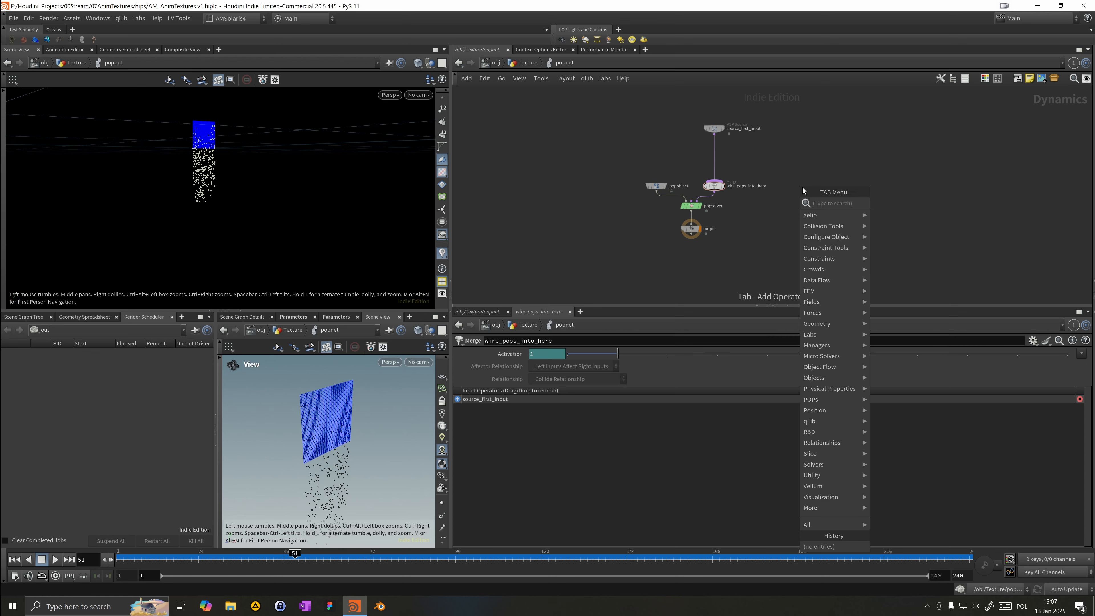
type("popforce")
key("Return")
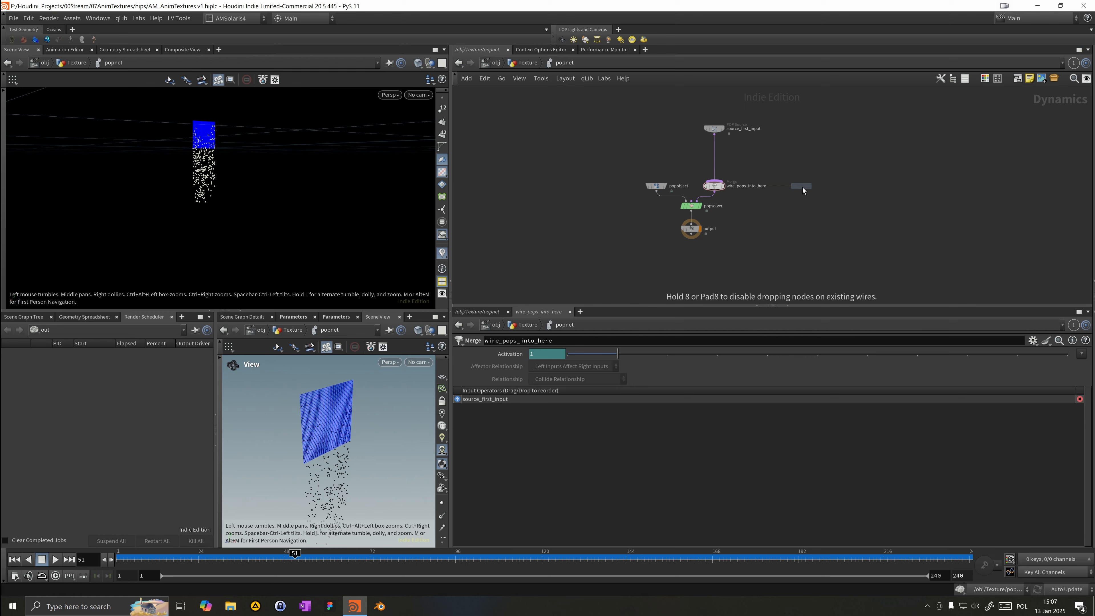
left_click(802, 188)
left_click_drag(804, 189, 717, 191)
key("y")
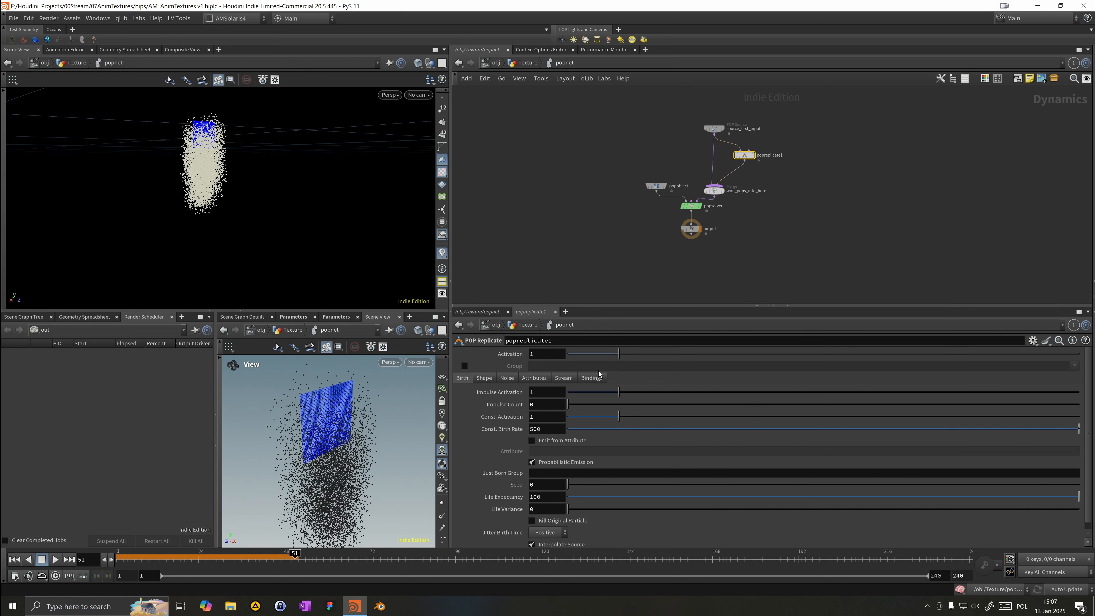
Step: Set the POP Replicate Inherit Velocity to 0
left_click(511, 380)
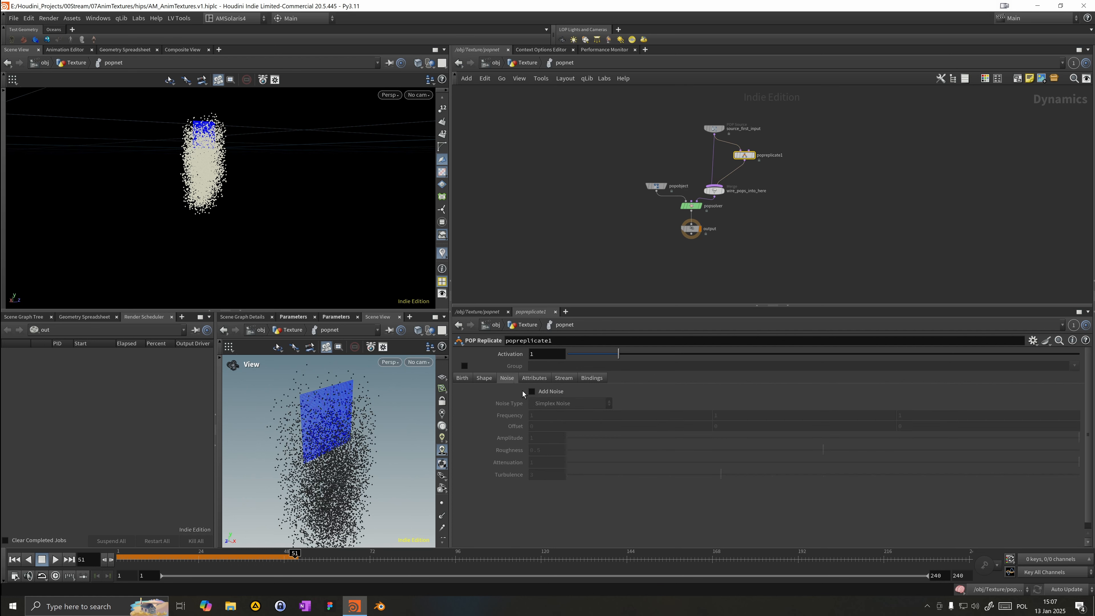
left_click(491, 380)
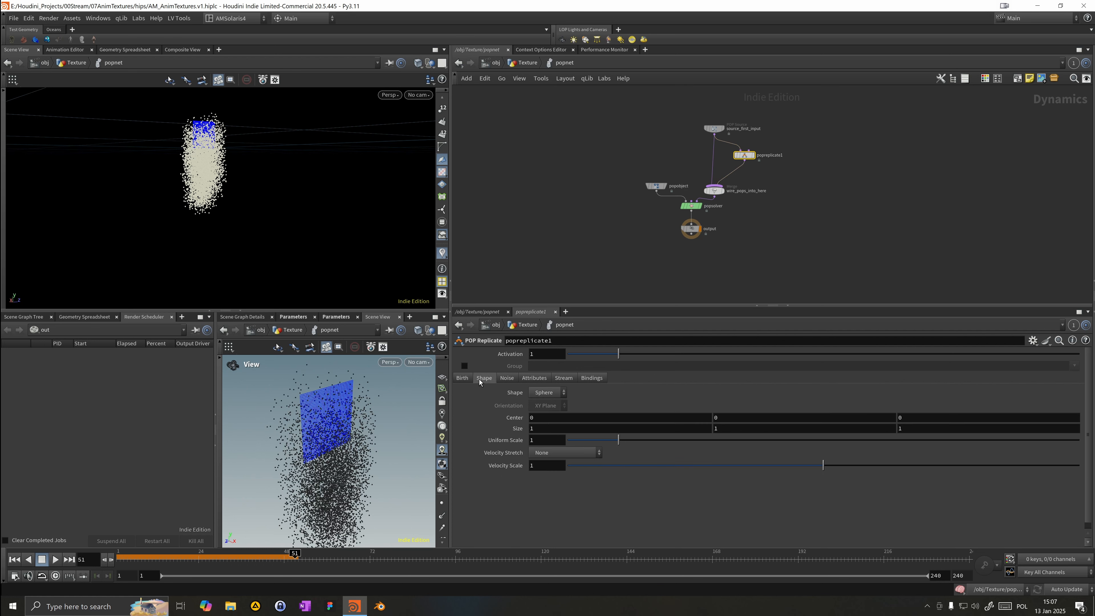
left_click(462, 381)
left_click(534, 378)
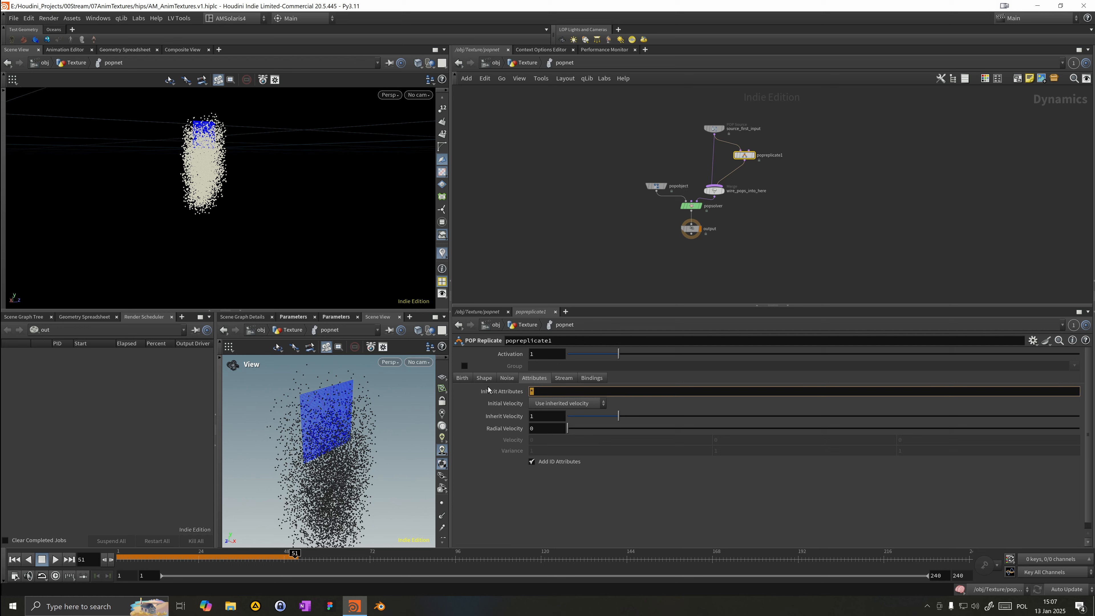
double_click(535, 416)
type("0")
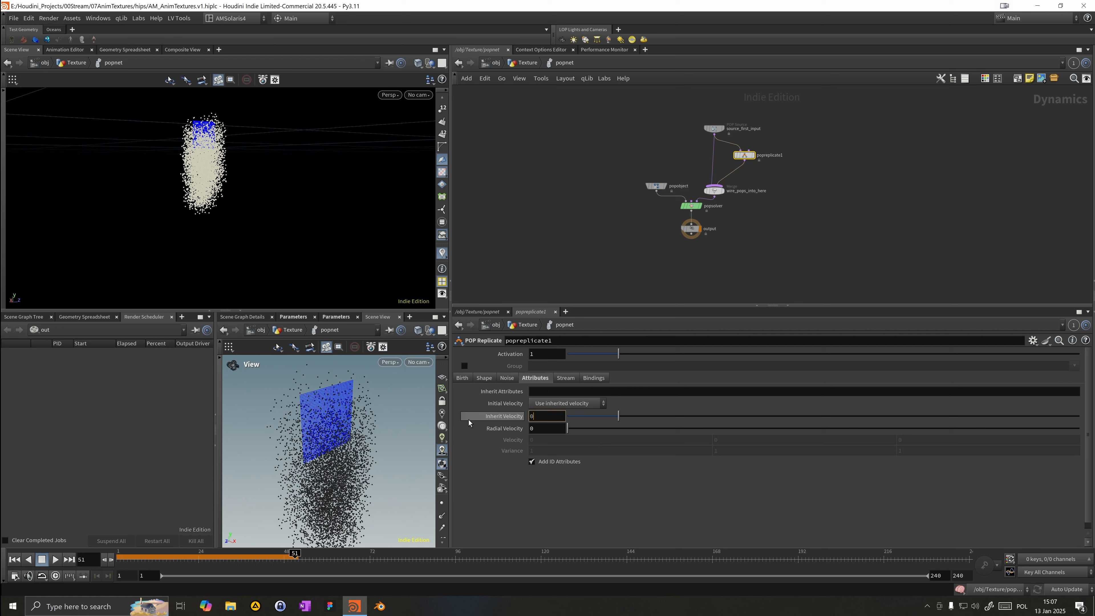
key("Return")
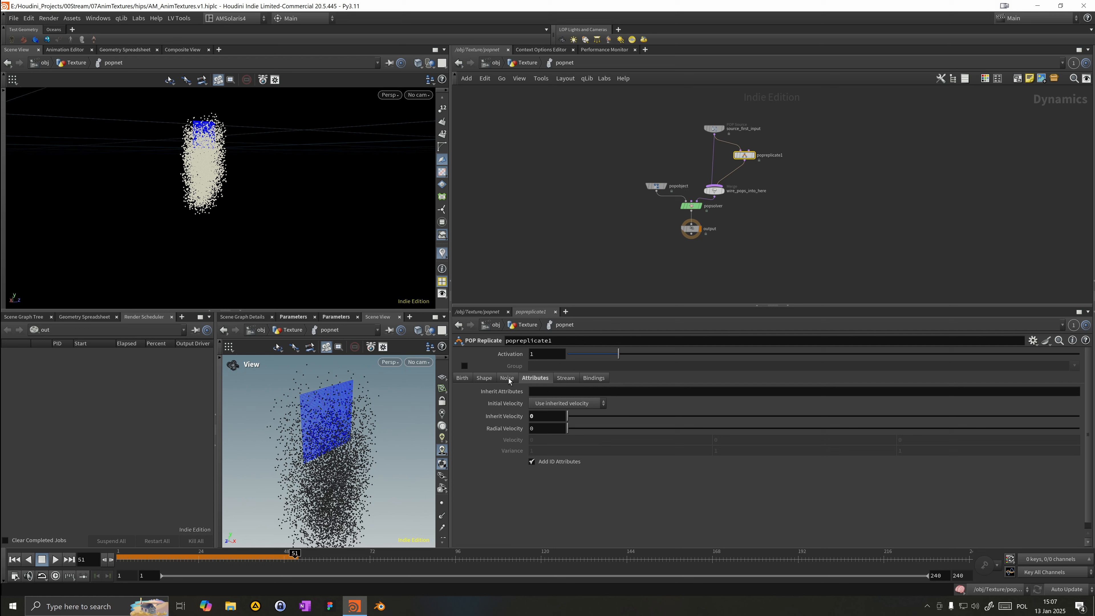
Step: Set the POP Replicate shape to Point
left_click(483, 379)
left_click(546, 394)
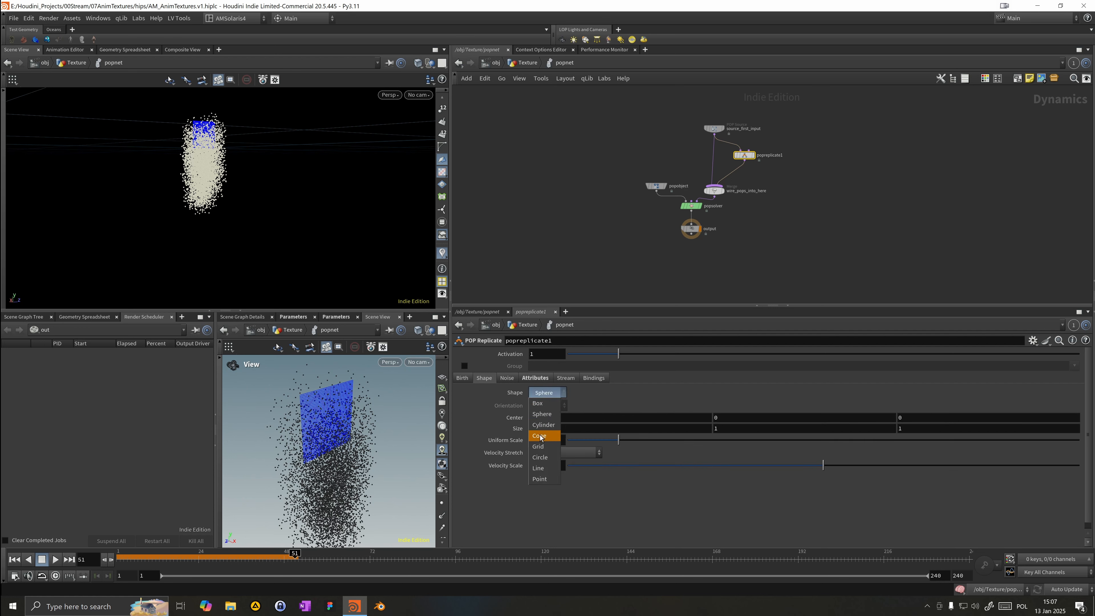
left_click(544, 479)
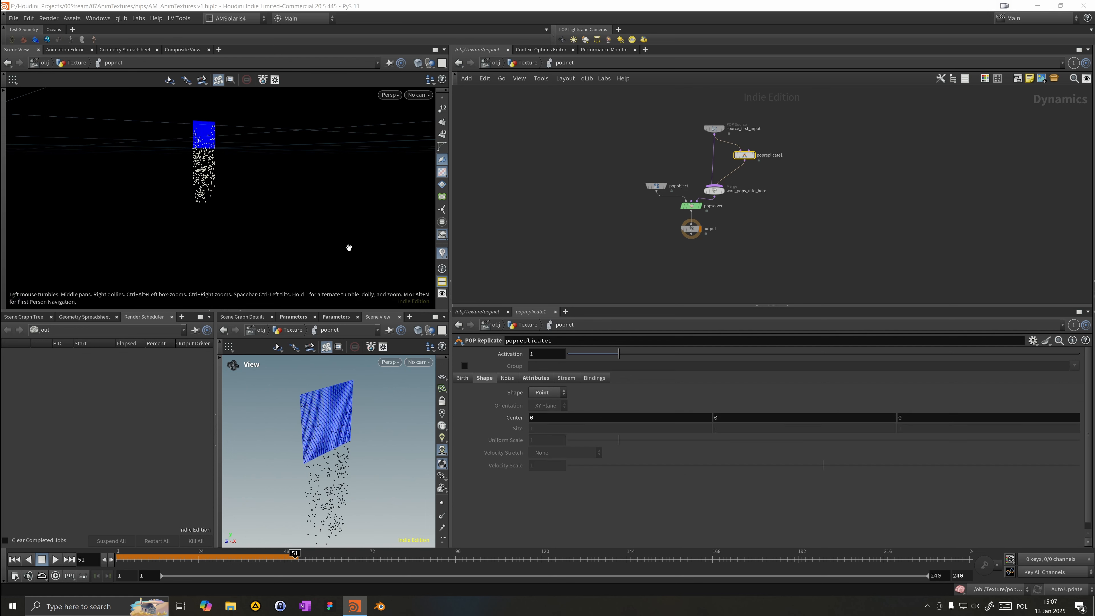
Step: Set the POP Replicate Const. Birth Rate to 0 and Impulse Count to 1
left_click(461, 379)
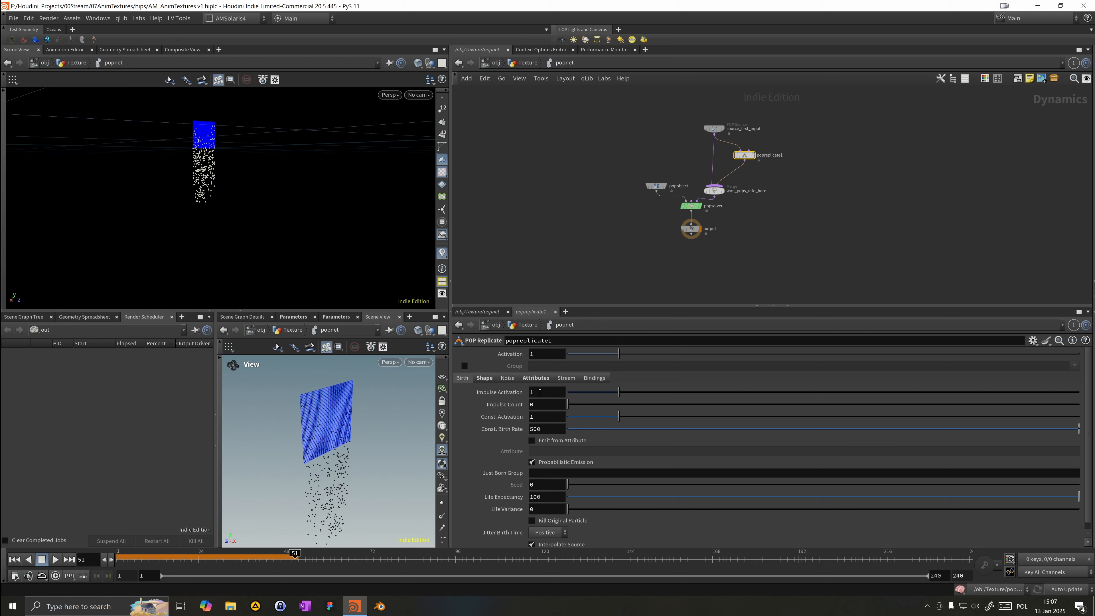
left_click_drag(537, 429, 465, 438)
key("BackSpace")
left_click_drag(540, 404, 458, 399)
type("1")
key("Return")
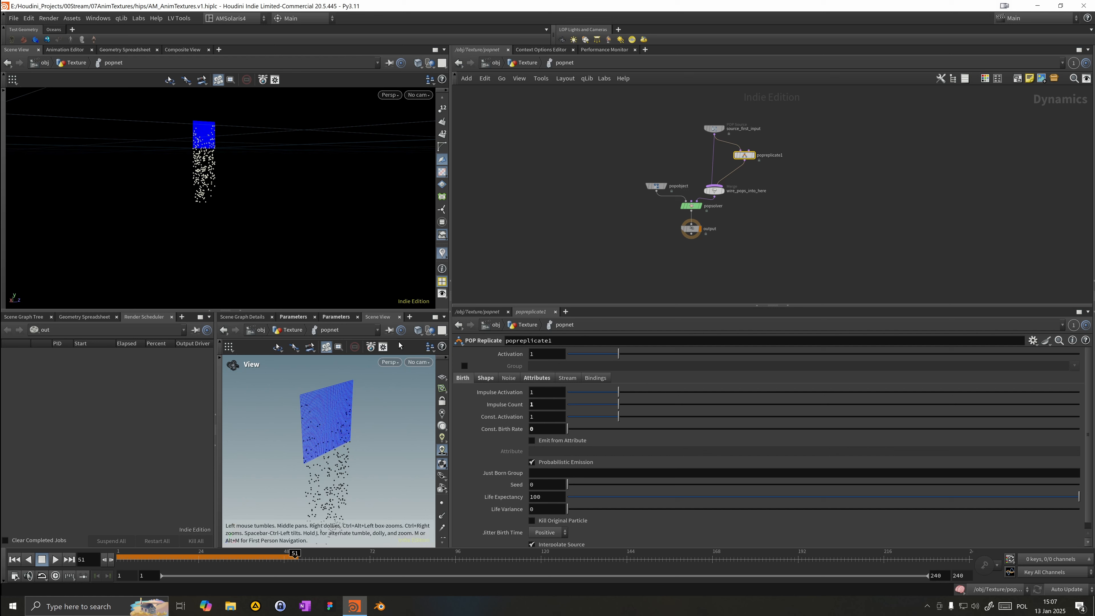
Step: Replay the simulation and inspect the replicated particle trails in the viewport
left_click(14, 559)
left_click(56, 560)
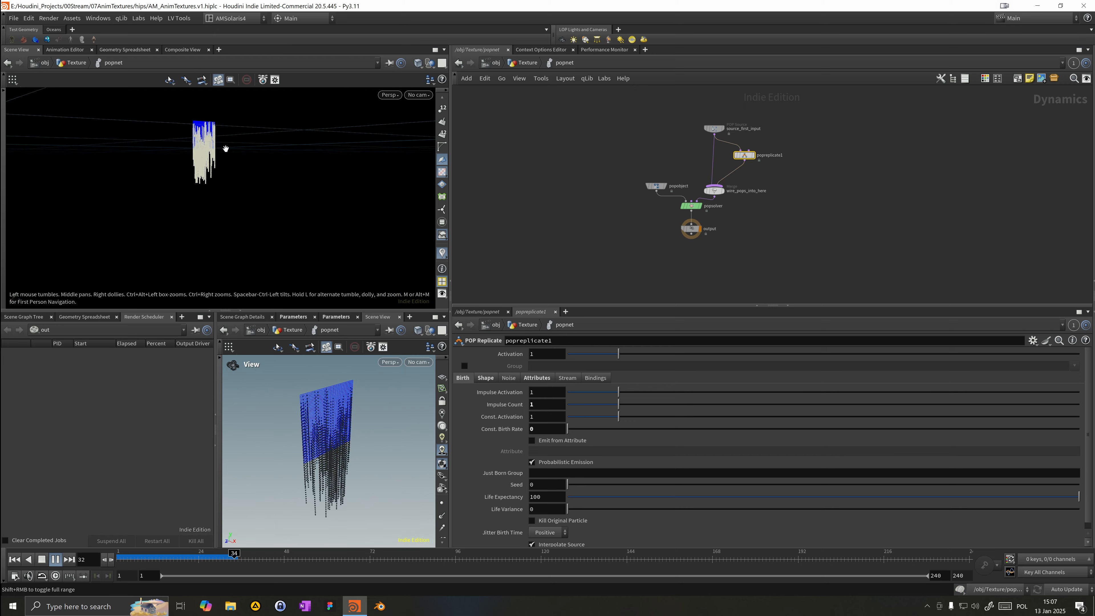
scroll(235, 170, "up", 5)
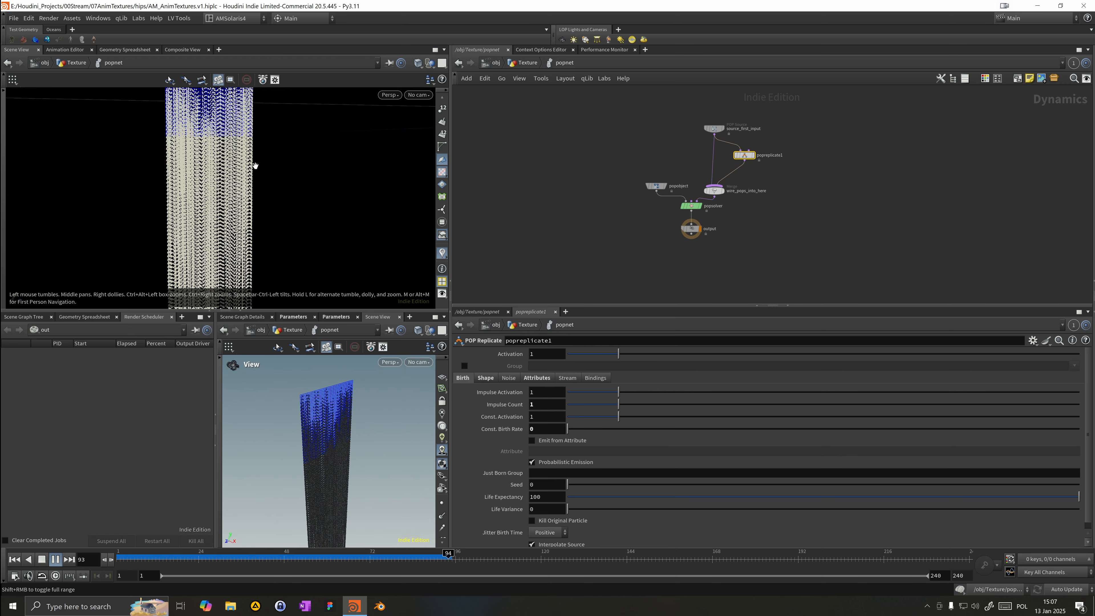
mouse_move(234, 171)
left_mouse_down()
mouse_move(117, 183)
mouse_move(182, 176)
mouse_move(171, 165)
mouse_move(154, 166)
mouse_move(219, 178)
left_mouse_up()
scroll(162, 171, "down", 3)
right_click_drag(218, 177, 396, 154)
middle_click_drag(396, 154, 354, 176)
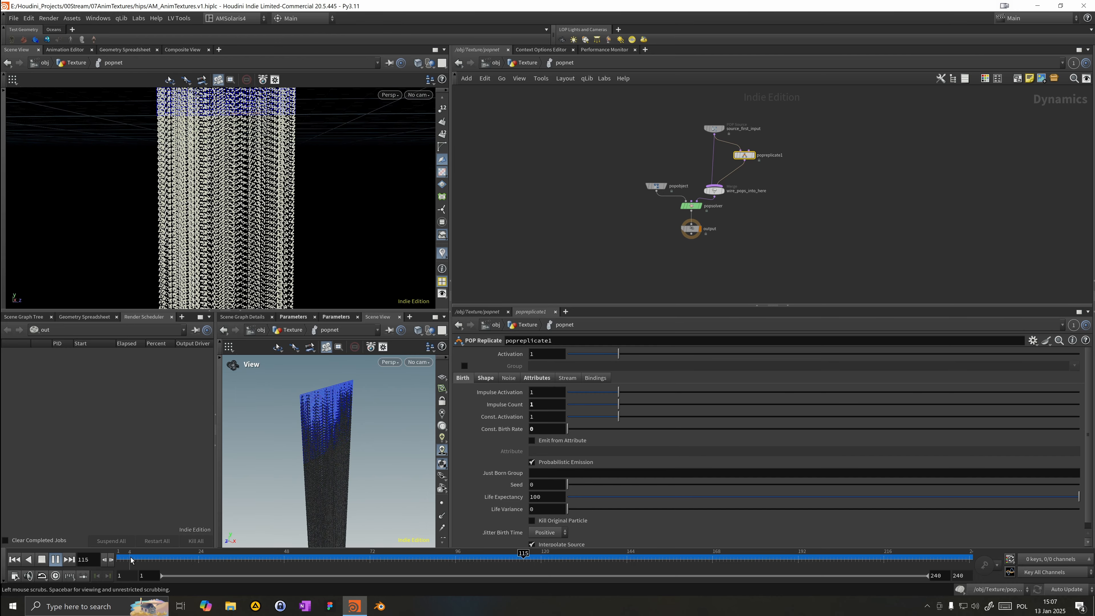
left_click_drag(133, 560, 280, 559)
Step: Set the POP Replicate Life Expectancy to 3 and replay the simulation
double_click(540, 501)
type("3")
key("Return")
left_click(14, 559)
left_click(55, 560)
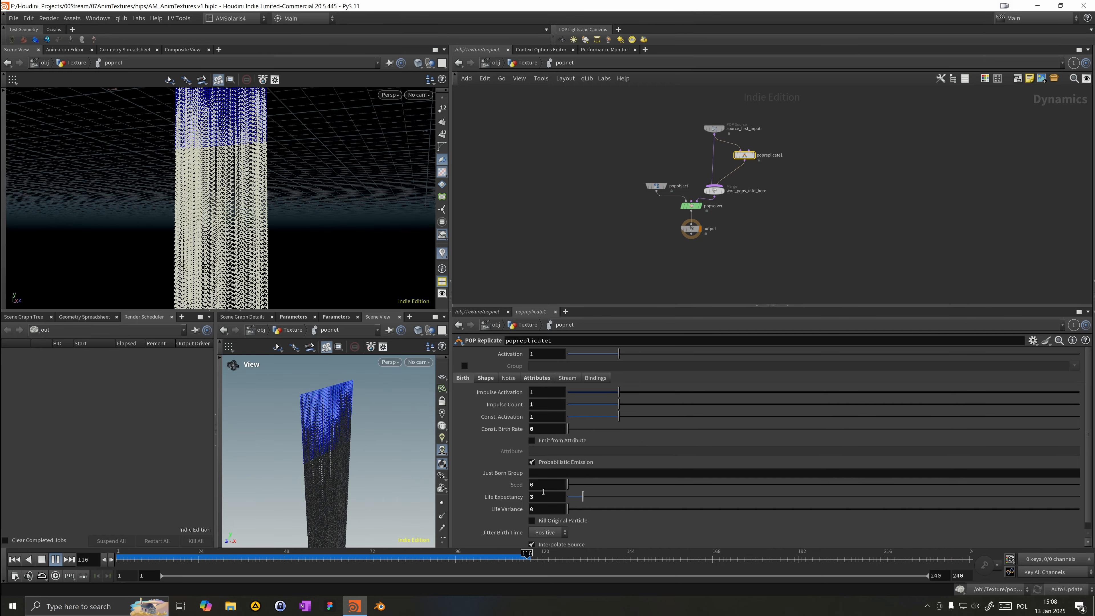
Step: Set the POP Replicate Life Expectancy to .75
left_click_drag(541, 497, 467, 522)
type(".7")
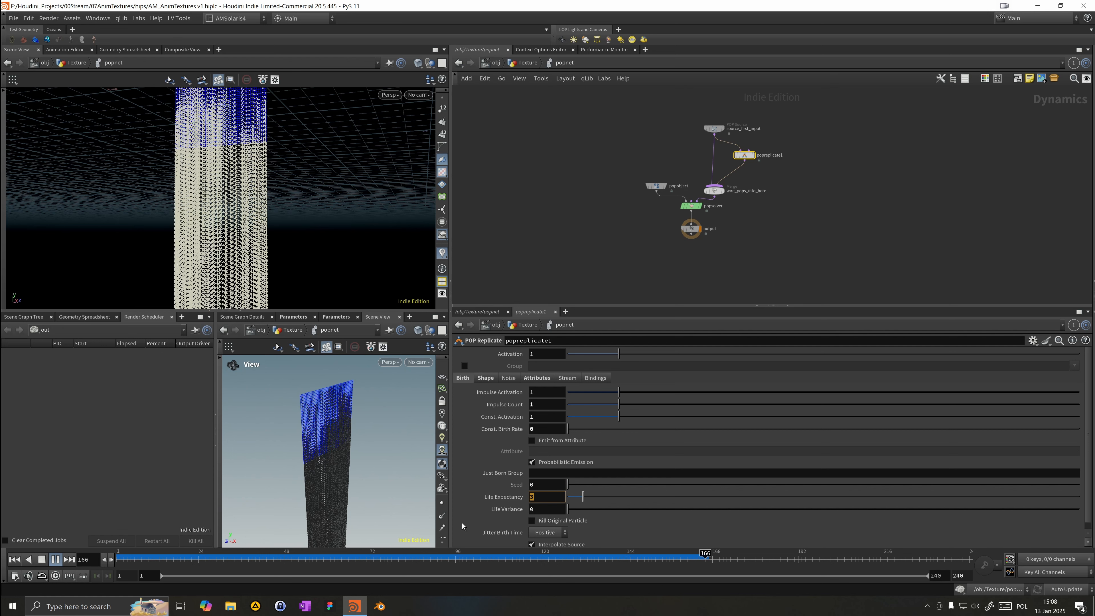
type("5")
key("Return")
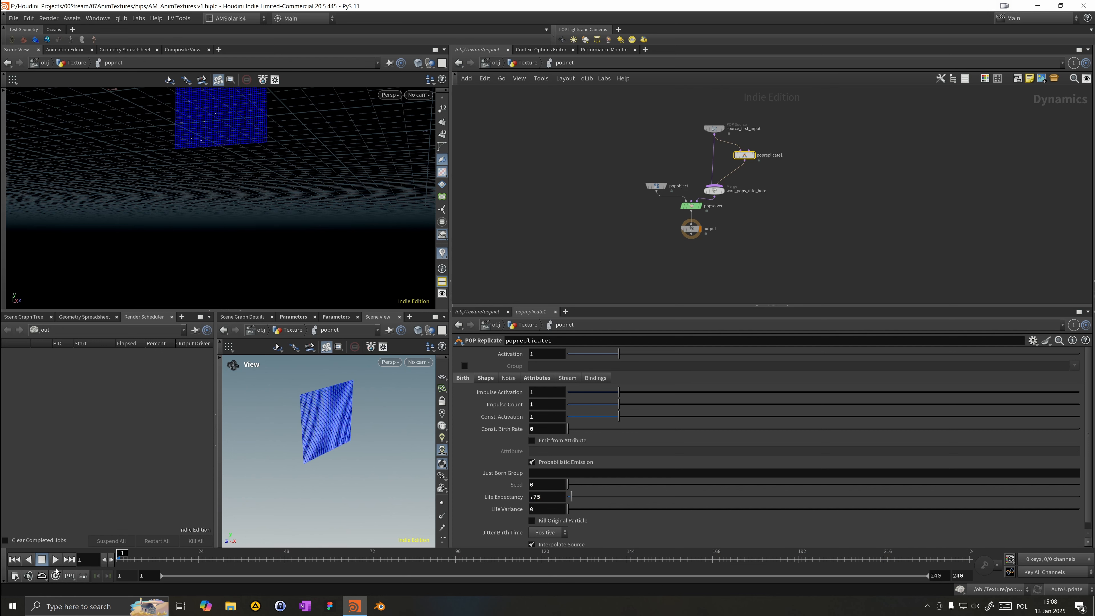
Step: Set the POP Source Life Expectancy to 10
left_click_drag(311, 210, 129, 267)
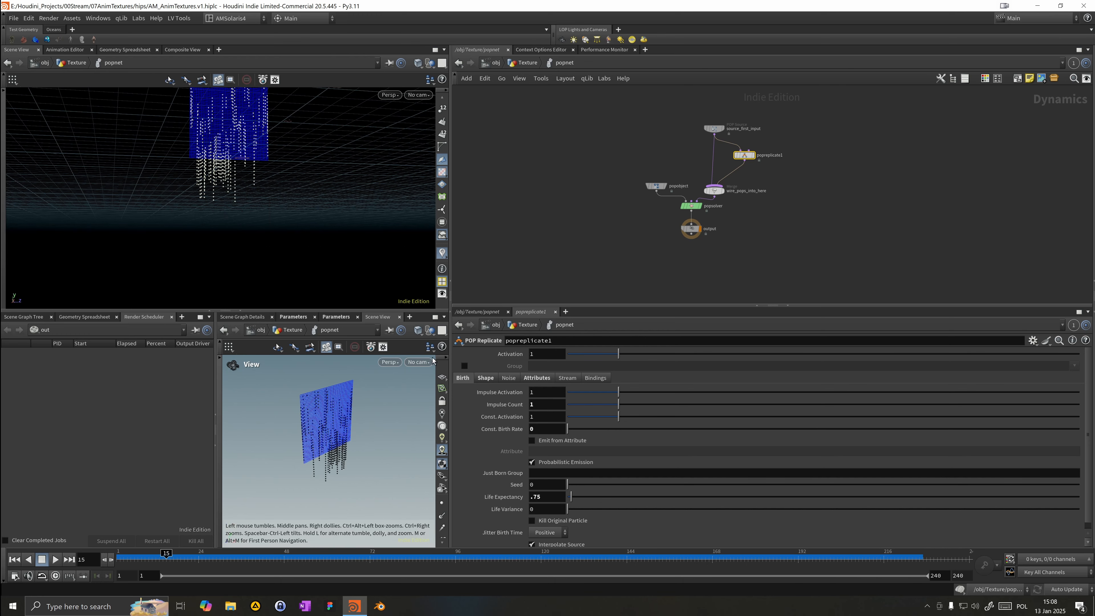
left_click_drag(602, 268, 693, 217)
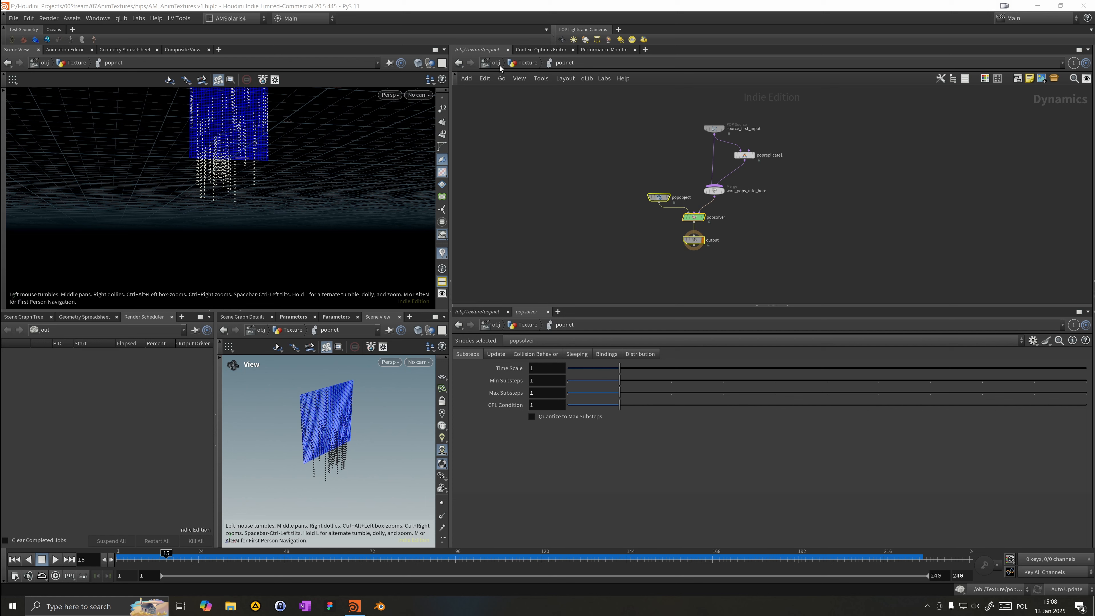
left_click(520, 63)
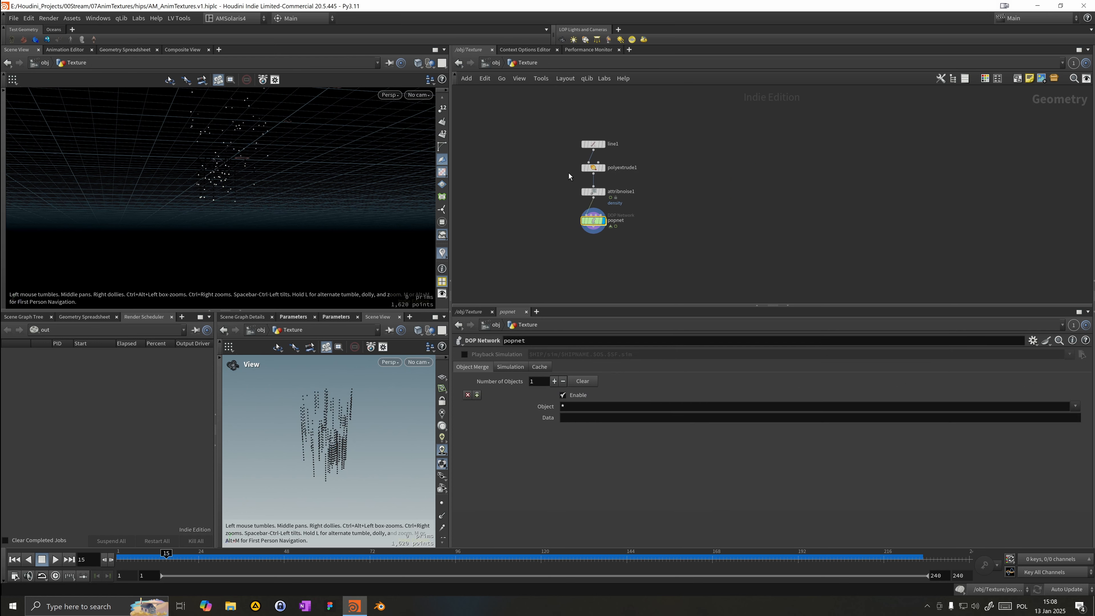
left_click(594, 167)
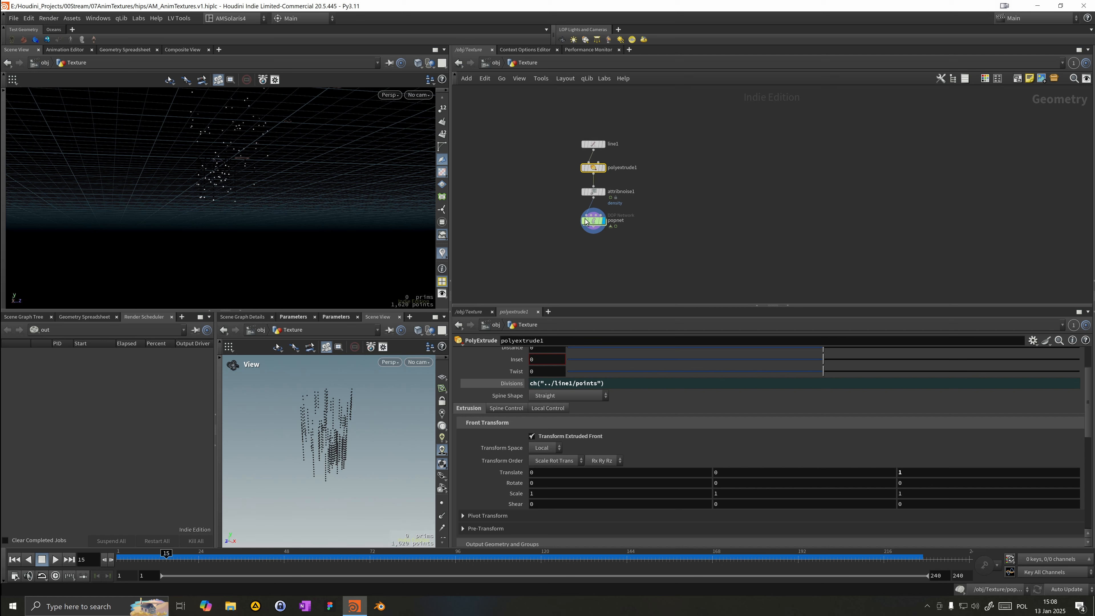
double_click(594, 221)
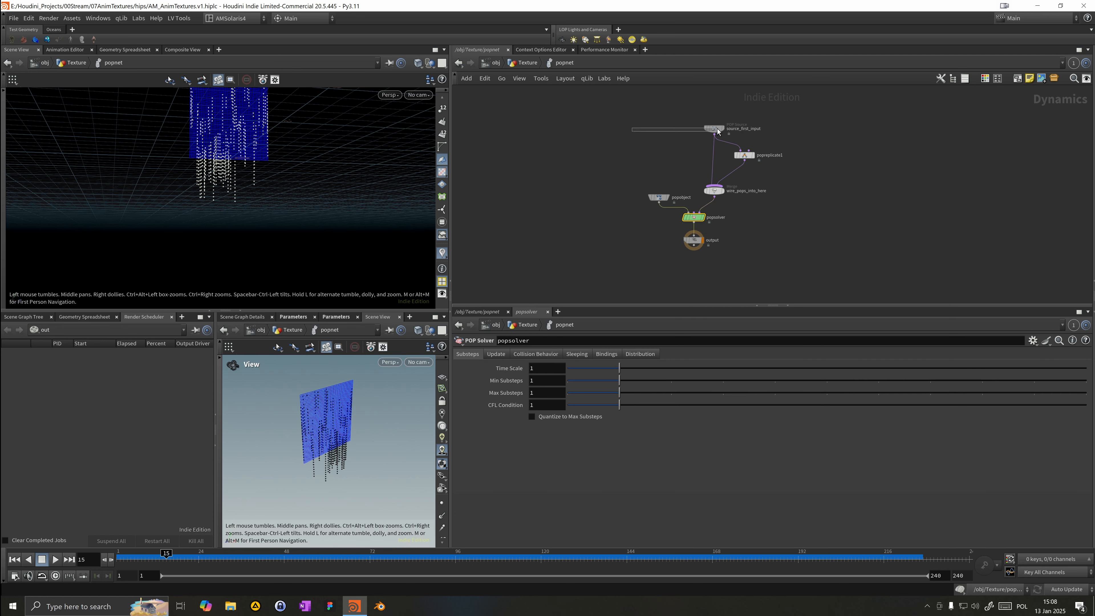
left_click(465, 366)
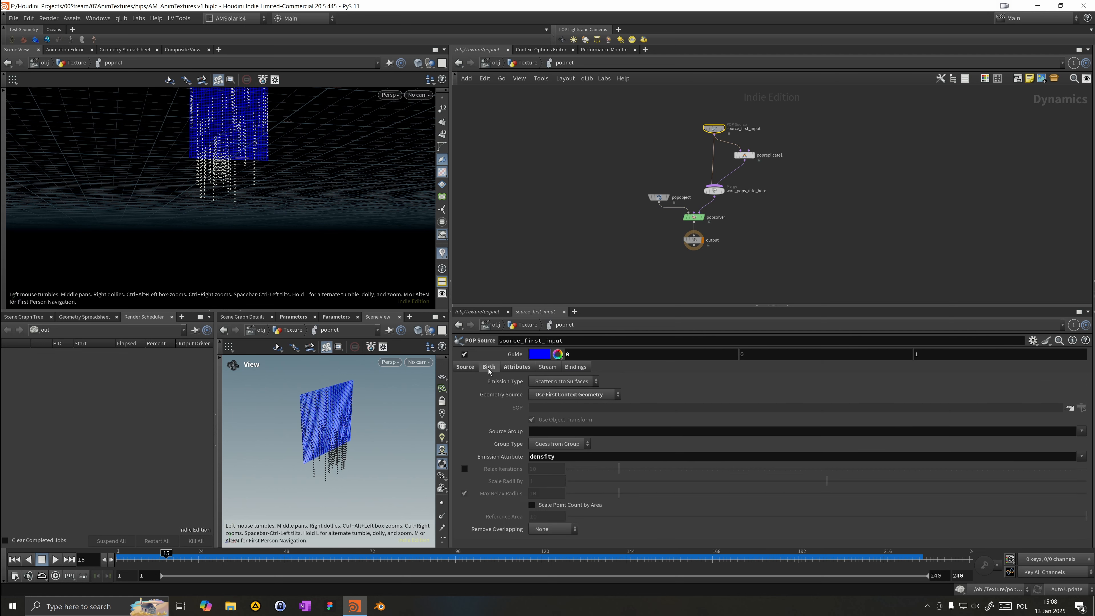
left_click(489, 366)
double_click(539, 488)
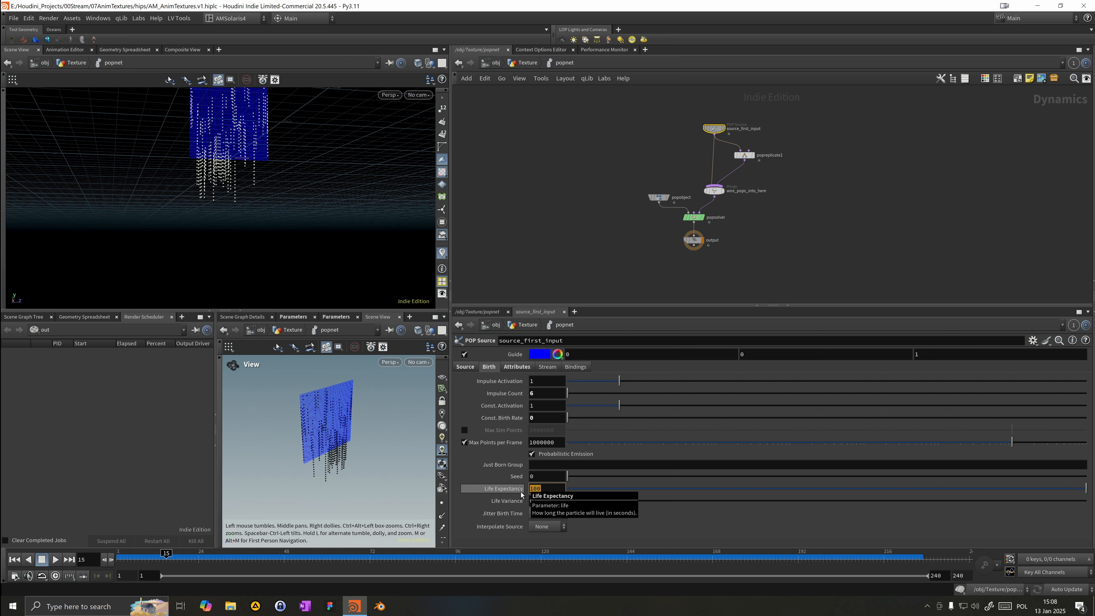
type("10")
key("Return")
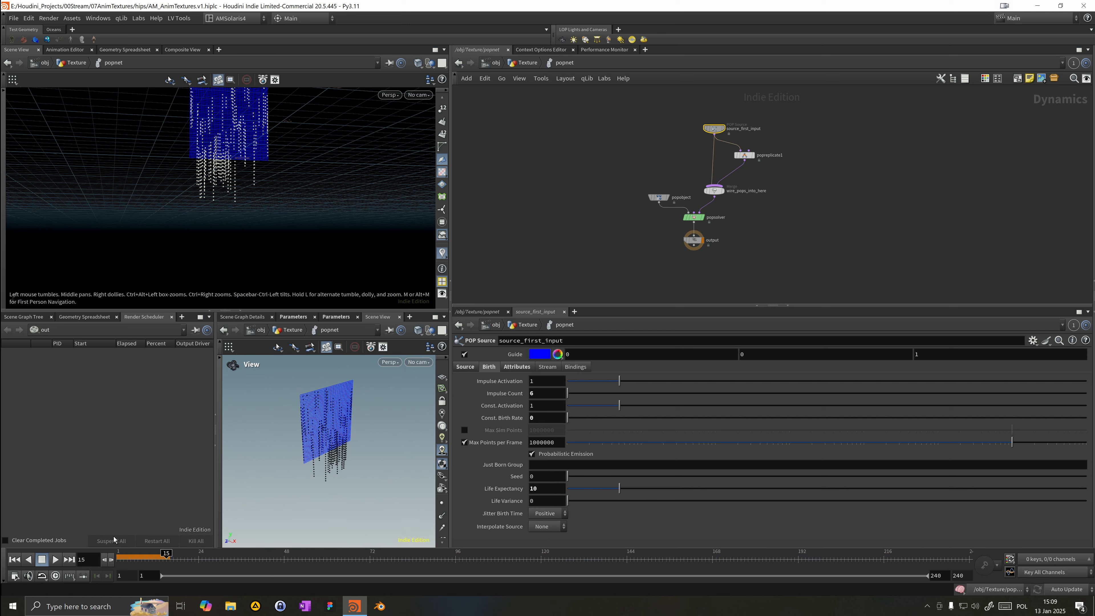
Step: Add a Box node in the Texture geometry network and set its Uniform Scale to .01
left_click(14, 559)
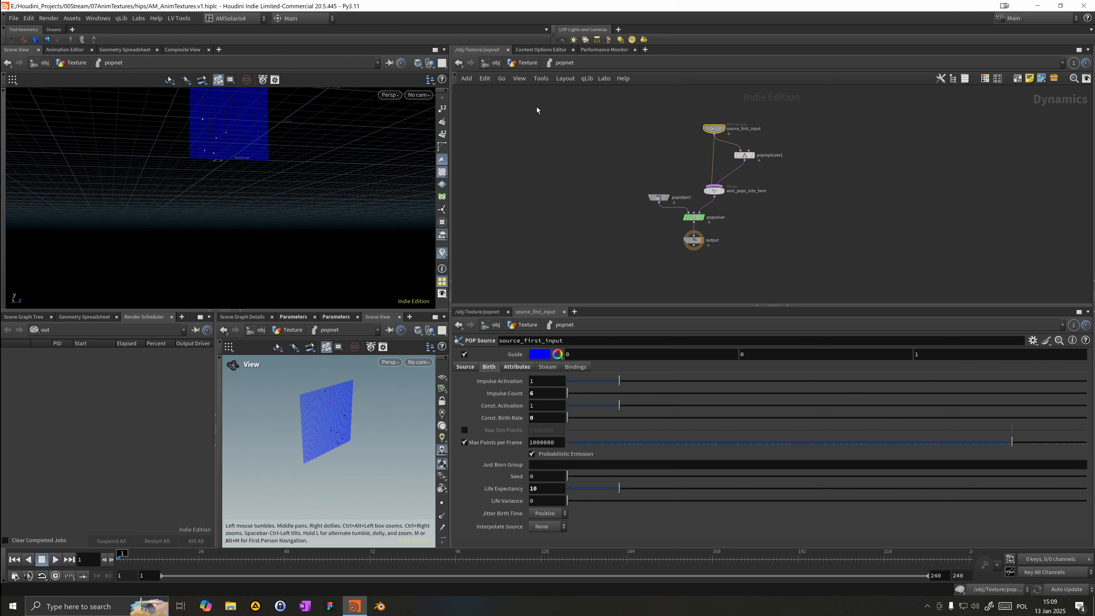
left_click(526, 66)
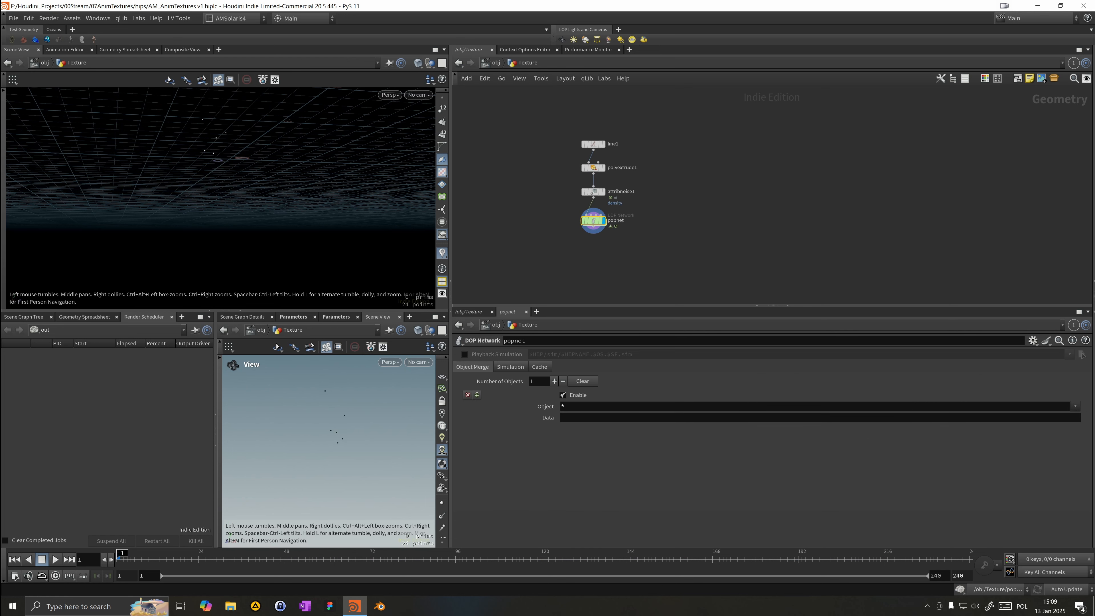
middle_click_drag(576, 268, 640, 233)
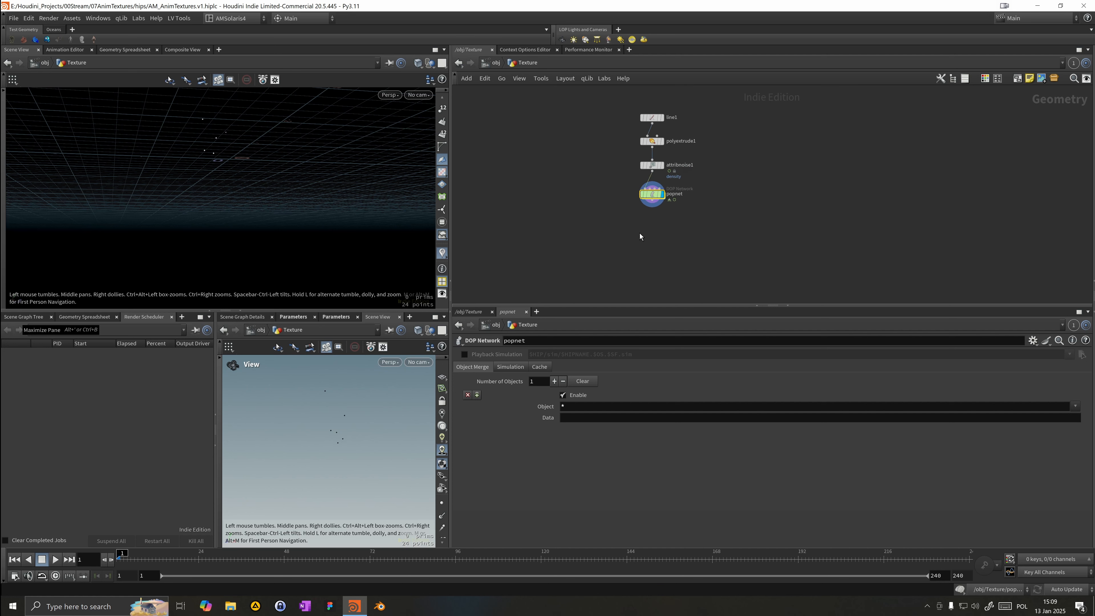
key("Tab")
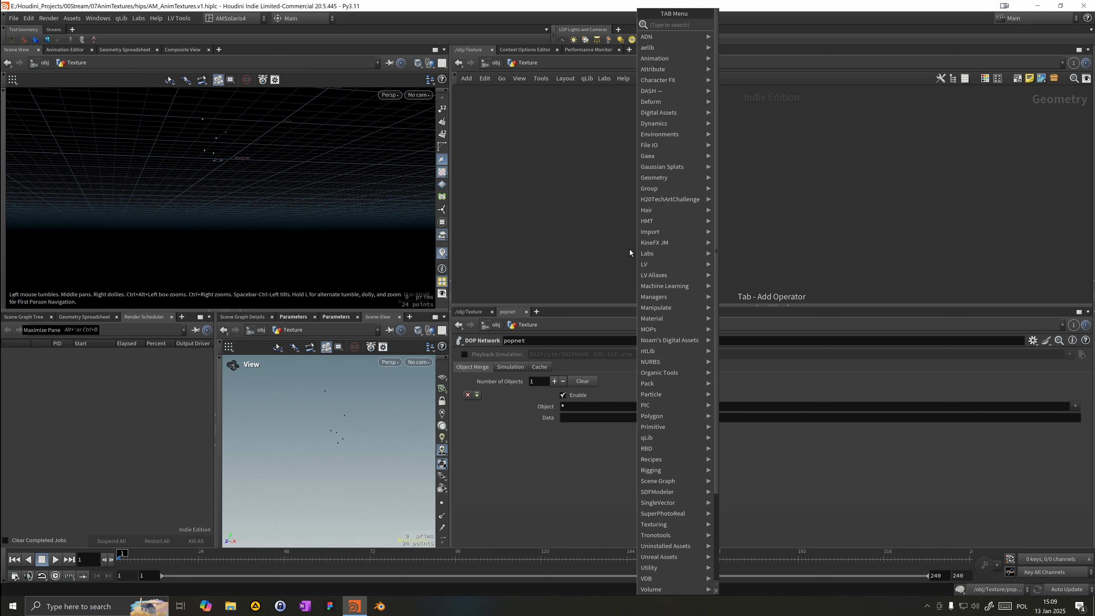
type("box")
key("Return")
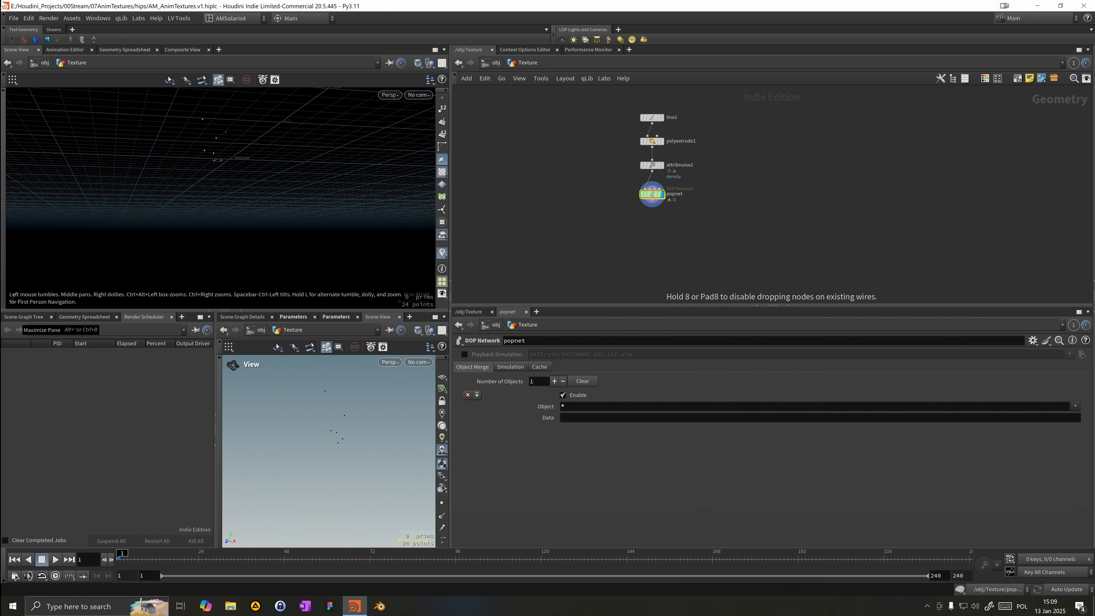
left_click(546, 153)
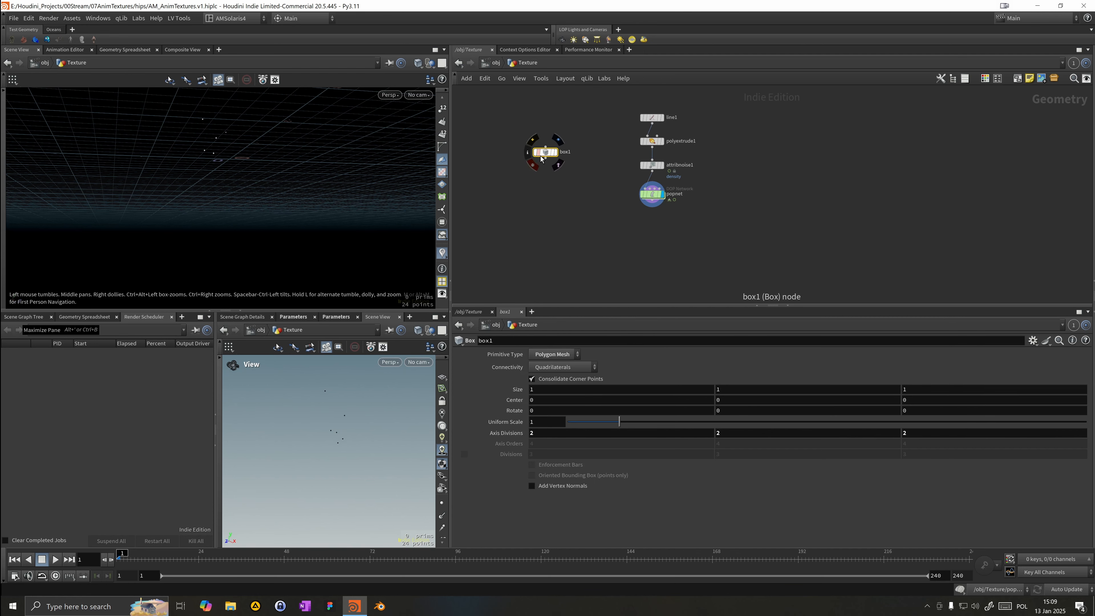
left_click_drag(541, 422, 386, 426)
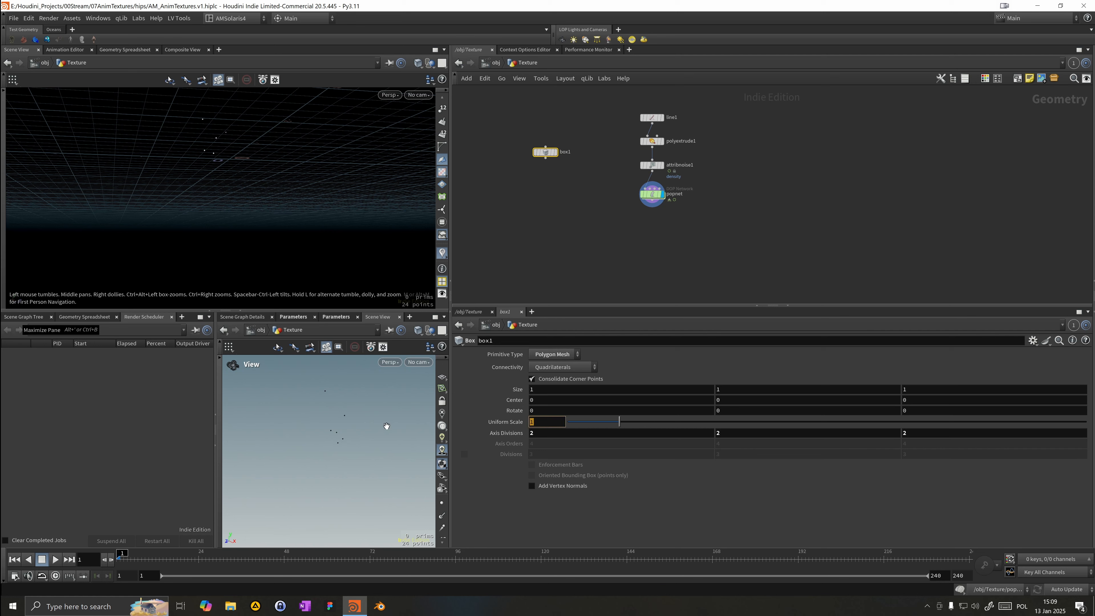
type(".01")
key("Return")
Step: Add a Copy to Points node, wiring the box into its first input and the POP network into its second
left_click(545, 239)
key("Tab")
type("copyto")
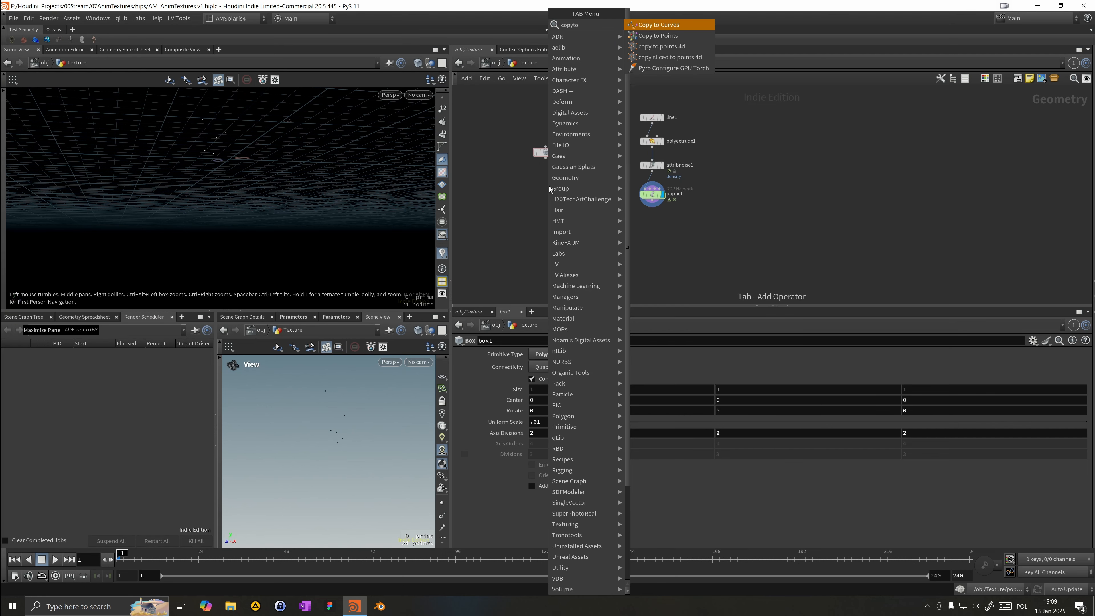
key("Return")
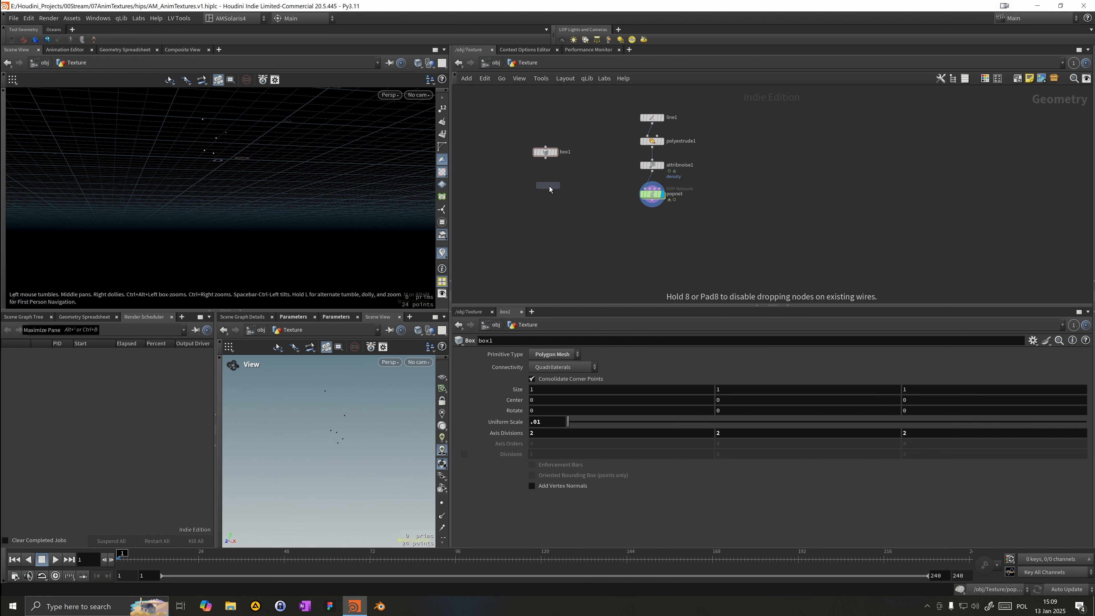
left_click(580, 215)
left_click(586, 207)
left_click(650, 204)
left_click(575, 209)
left_click(545, 159)
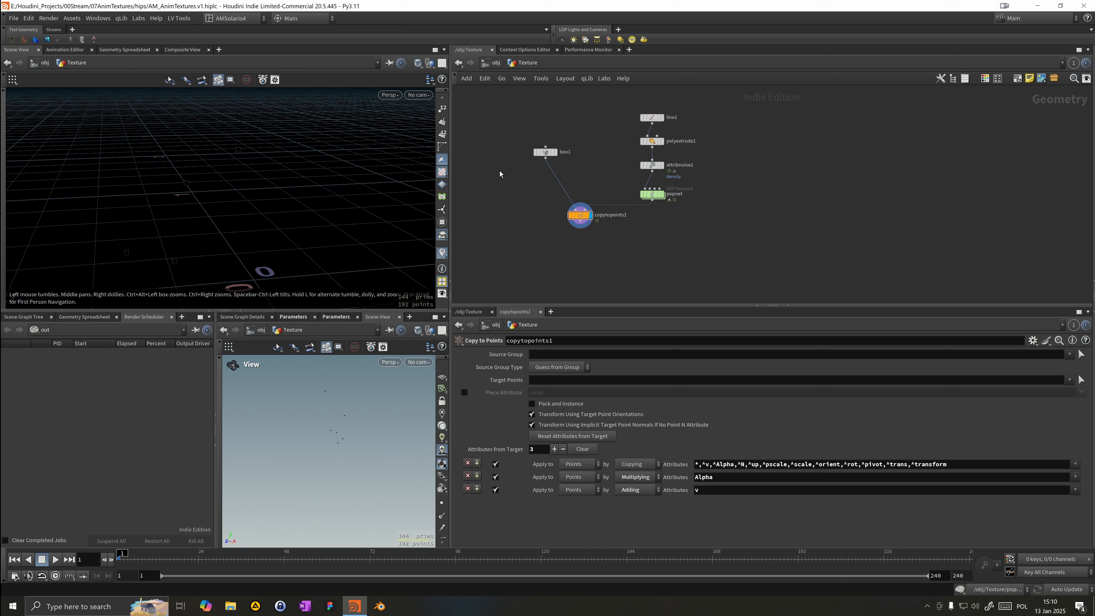
Step: Set the display to the Copy to Points node and play the simulation to see the copied boxes
left_click(545, 151)
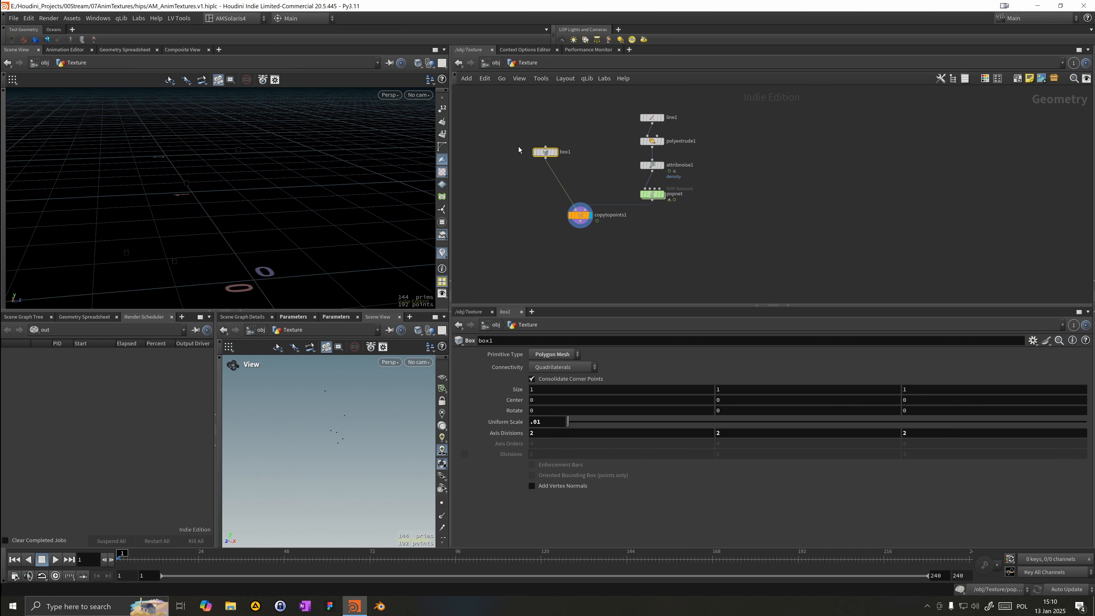
left_click(555, 151)
key("g")
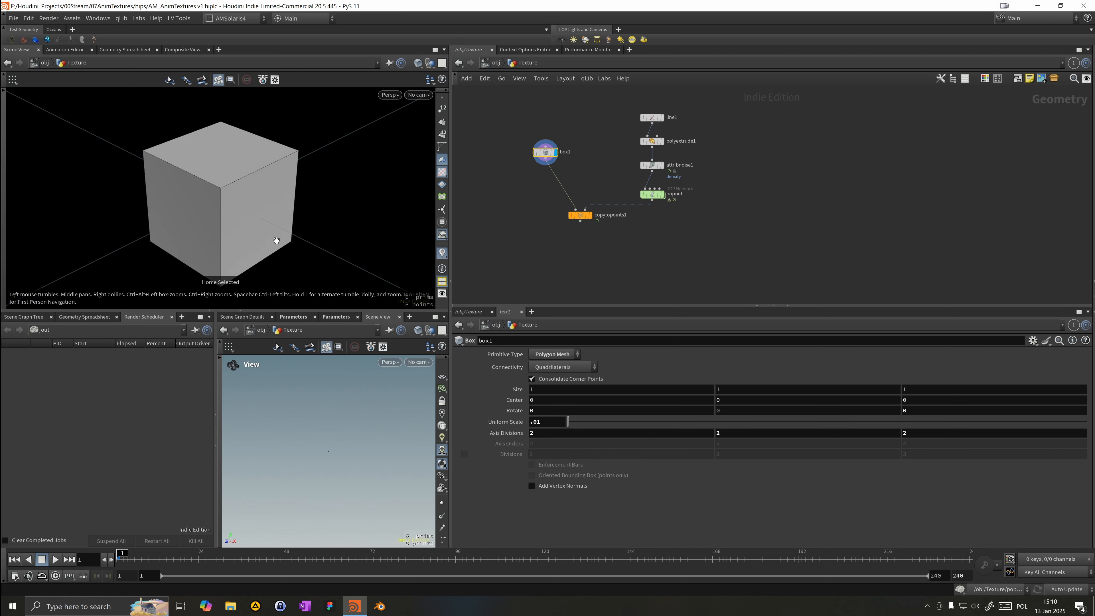
left_click_drag(581, 218, 581, 236)
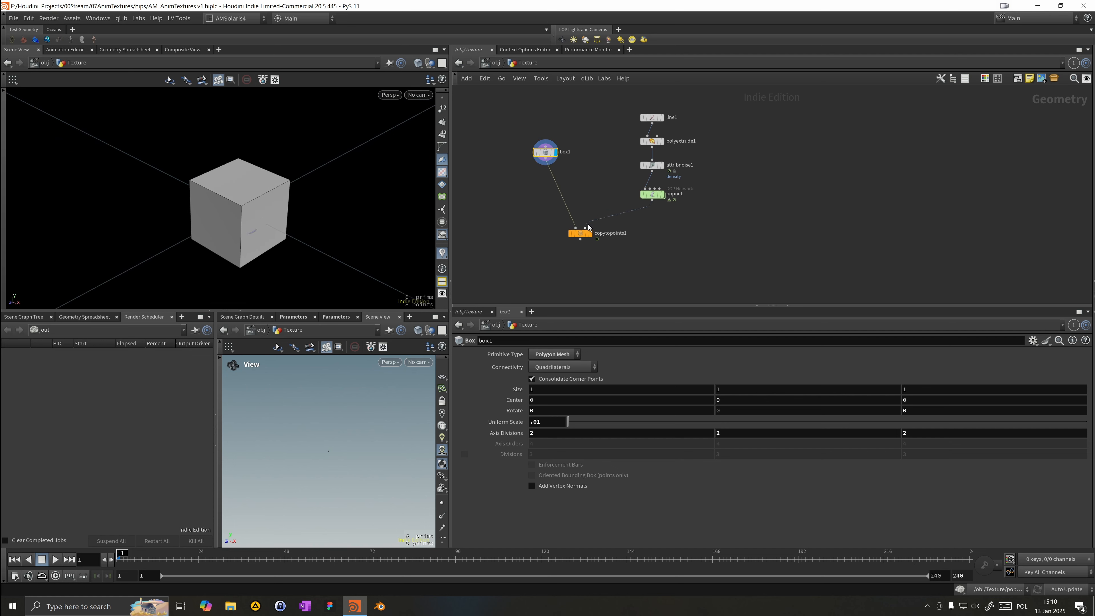
left_click(652, 165)
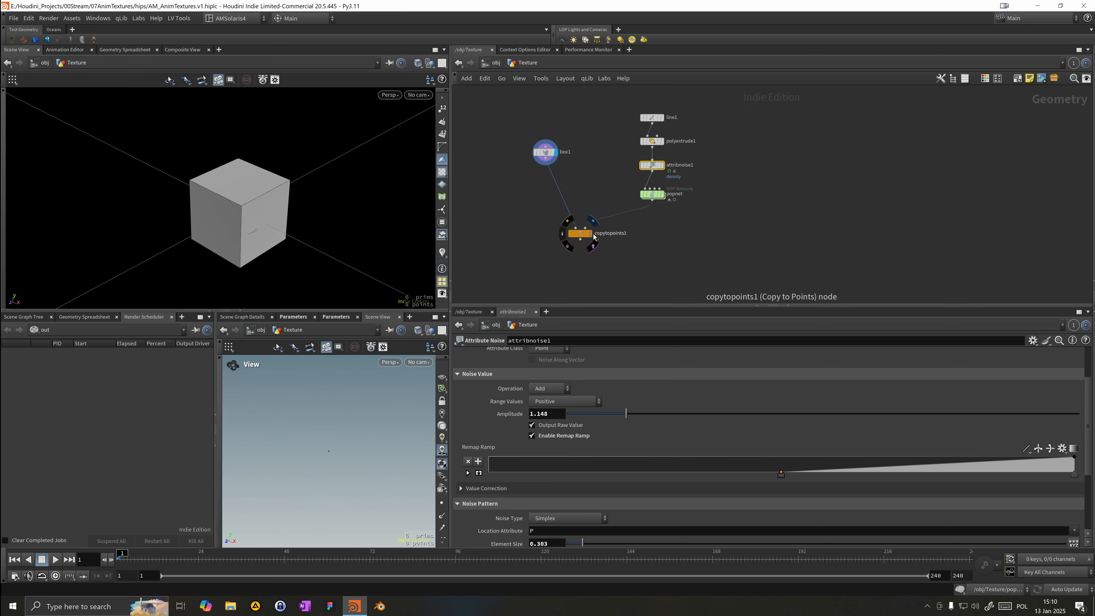
left_click(593, 237)
key("space+g")
left_click_drag(288, 218, 210, 330)
left_click(56, 559)
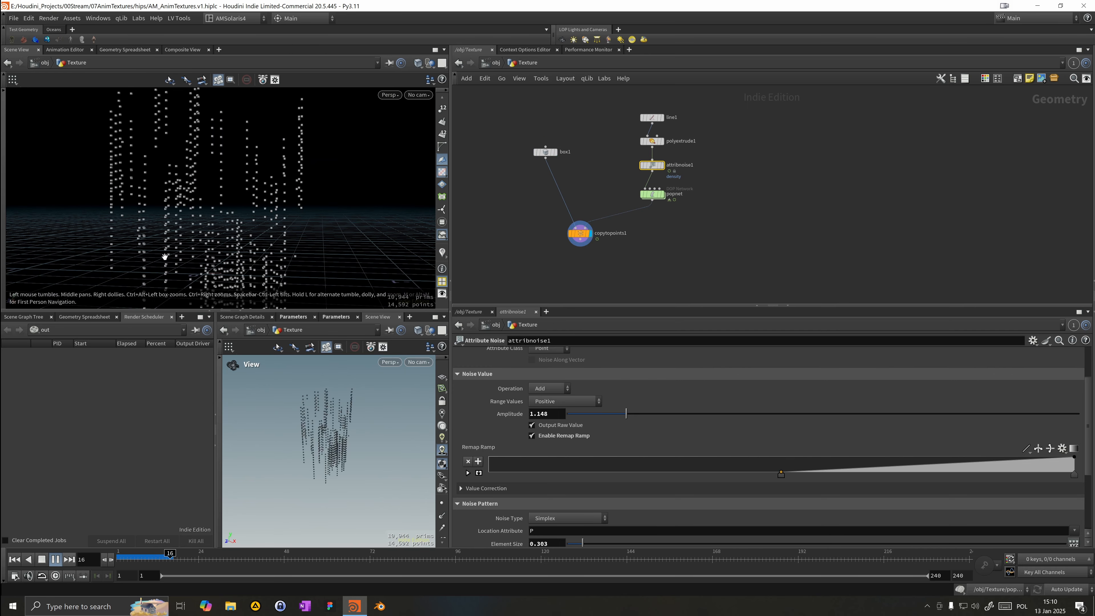
left_click_drag(42, 205, 190, 180)
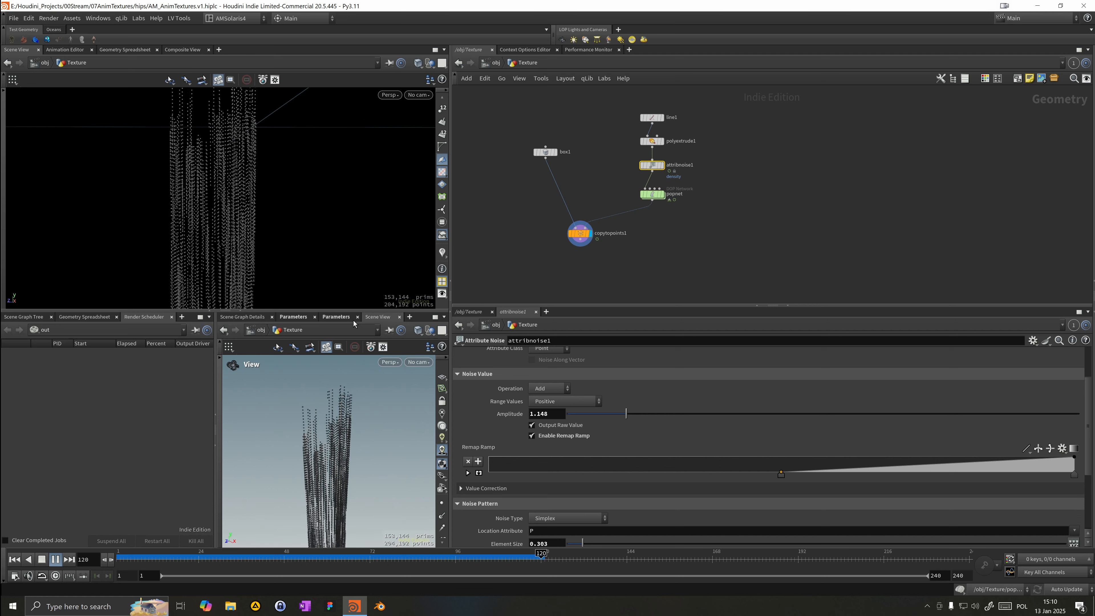
Step: Close the extra viewer pane tabs and enlarge the scene viewport
left_click(315, 317)
left_click(314, 317)
left_click(314, 317)
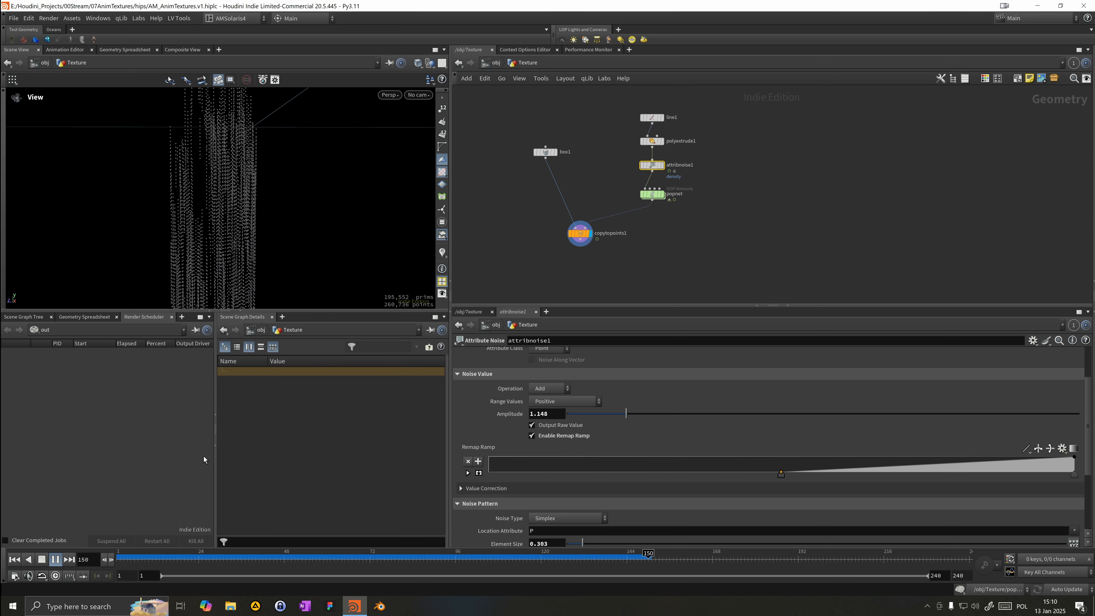
left_click(217, 446)
left_click_drag(332, 310, 307, 466)
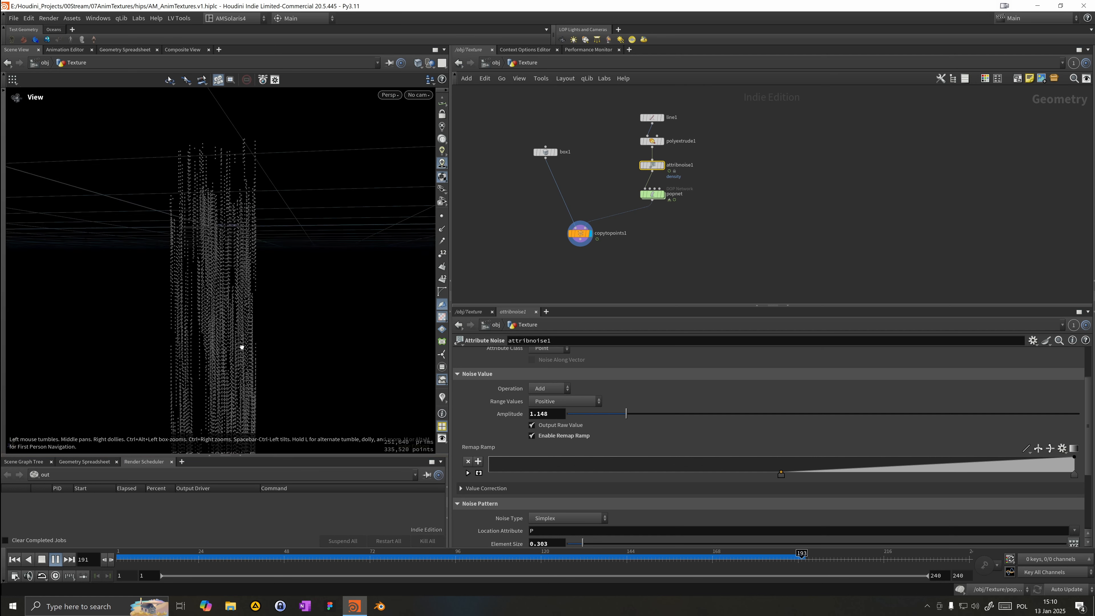
Step: Enable Pack and Instance on the Copy to Points node and replay the simulation
left_click_drag(229, 560, 468, 419)
left_click_drag(509, 213, 592, 255)
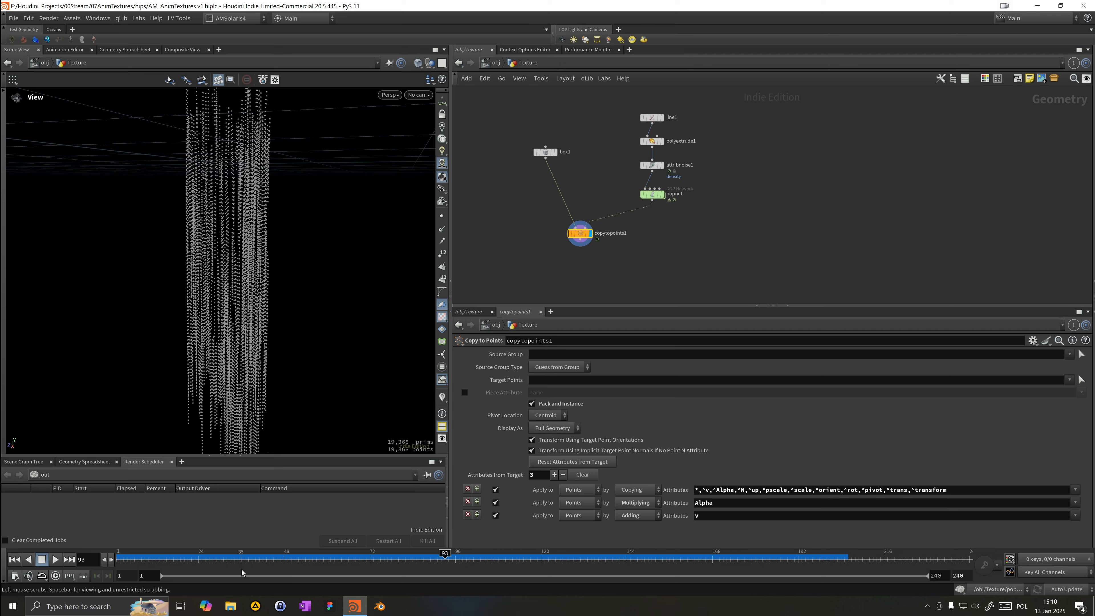
left_click(210, 554)
left_click(56, 559)
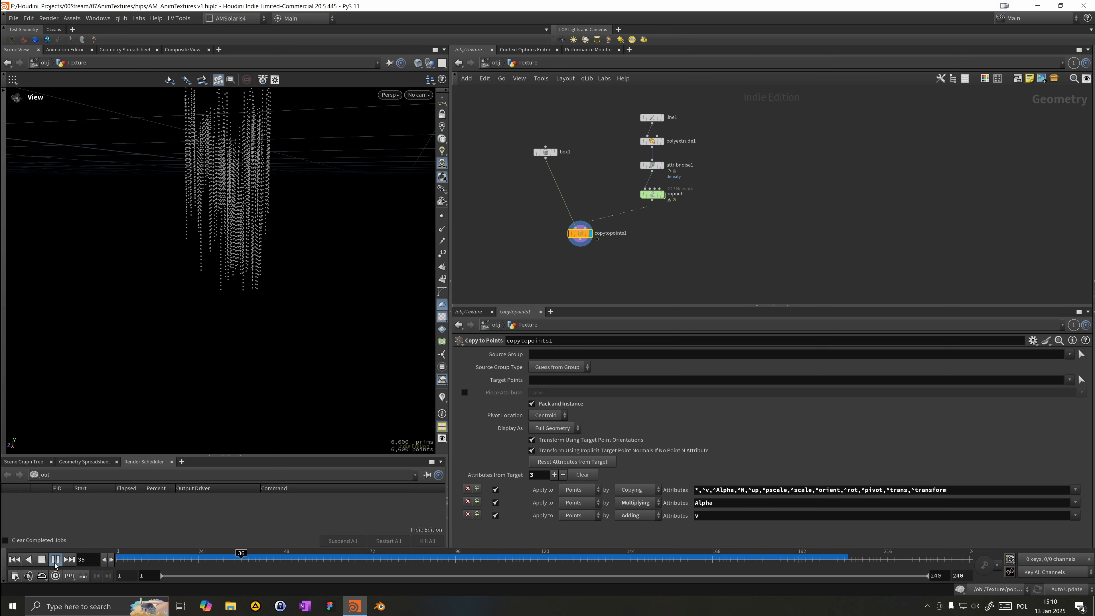
left_click_drag(160, 282, 244, 284, "alt")
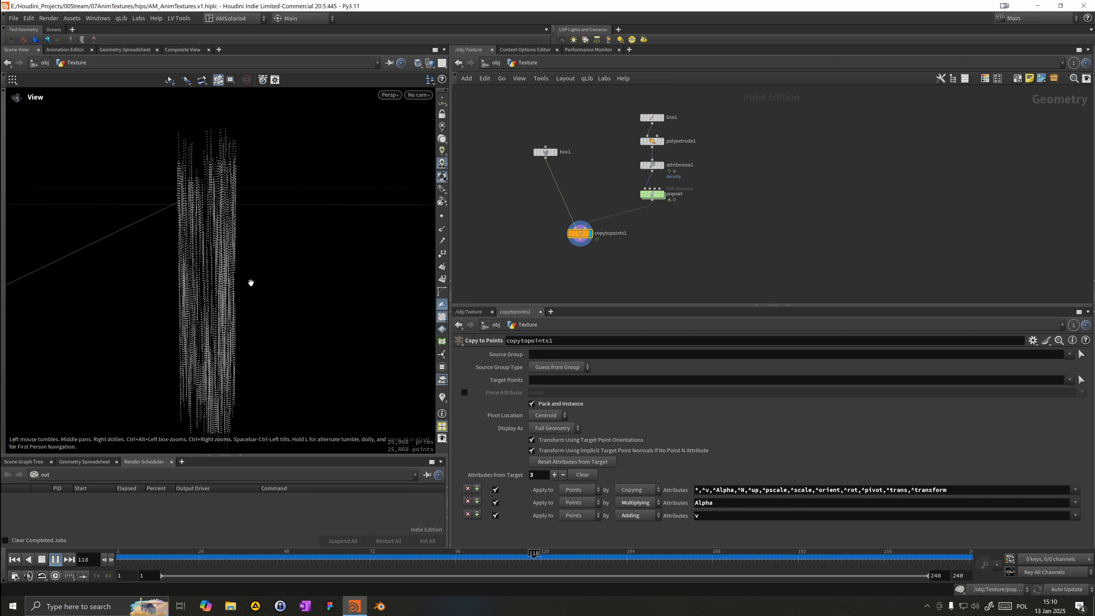
left_click(271, 565)
Step: Orbit around the copied particles in the viewport to examine the result
left_click_drag(580, 234, 572, 275)
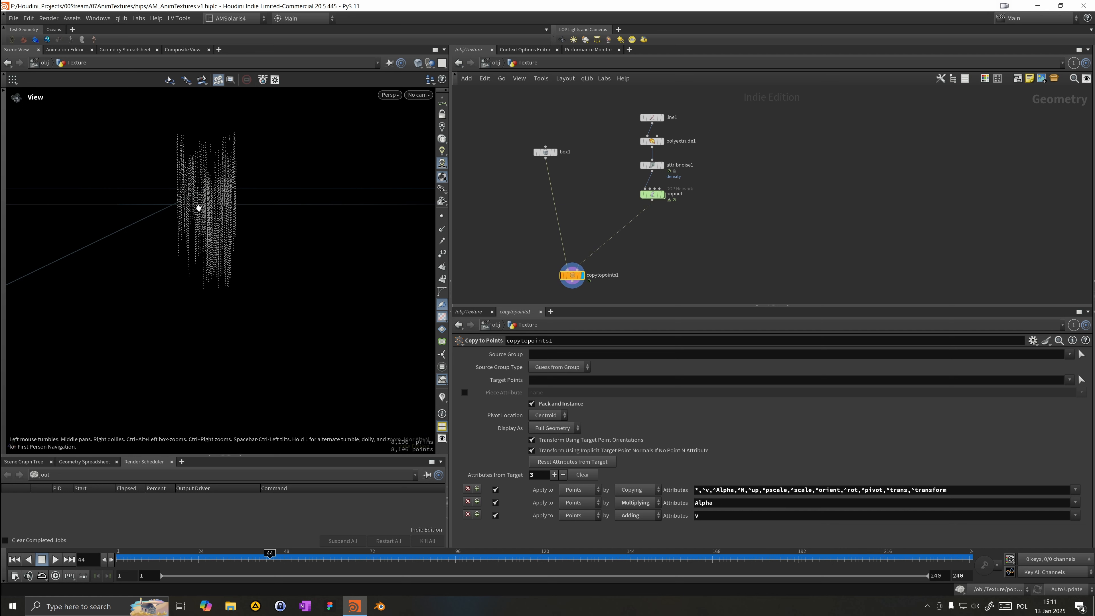
right_click_drag(201, 200, 322, 220)
left_click_drag(322, 220, 257, 228)
right_click_drag(257, 227, 321, 216)
left_click_drag(322, 216, 271, 232)
right_click_drag(272, 232, 327, 217)
left_click_drag(328, 216, 284, 275)
right_click_drag(248, 267, 141, 240)
left_click_drag(238, 229, 206, 237)
right_click_drag(206, 237, 191, 281)
left_click_drag(191, 280, 332, 267)
Step: Add an Attribute VOP node and connect the POP network output into it
key("Tab")
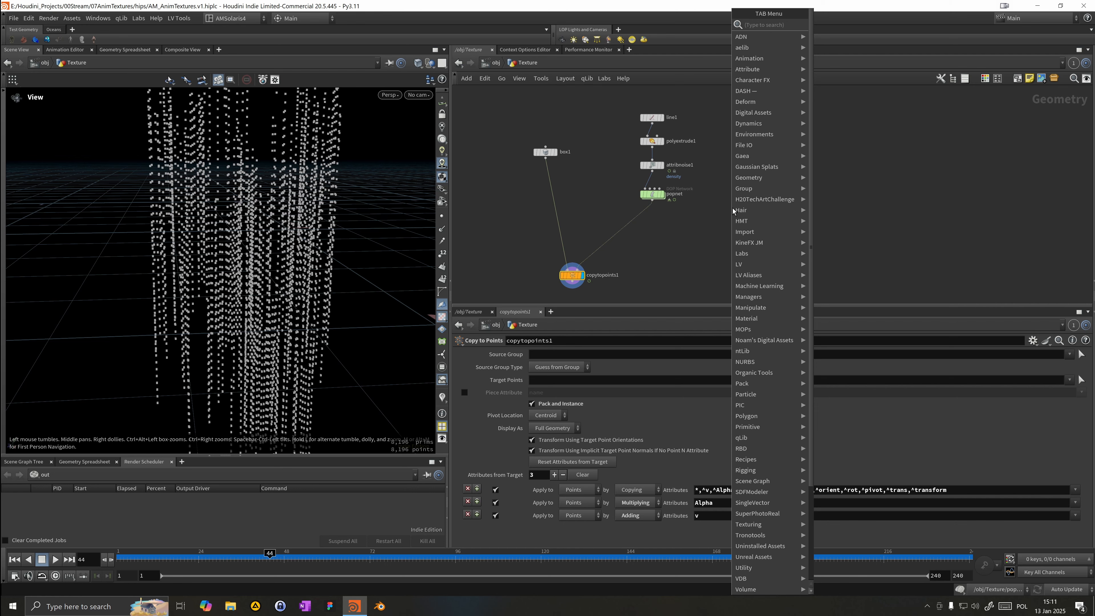
type("atw")
key("Return")
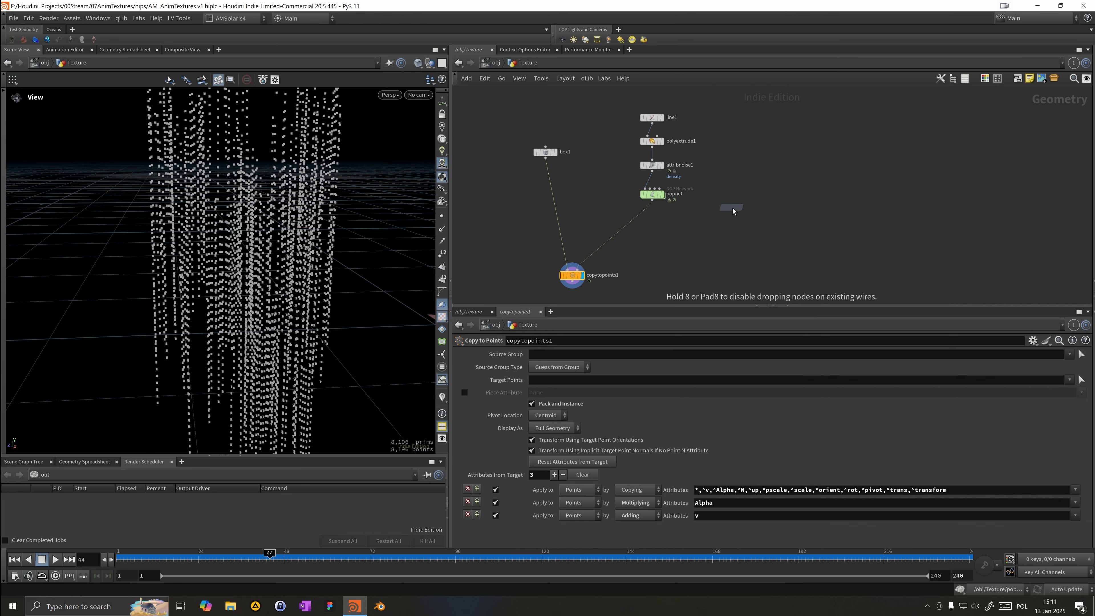
left_click(736, 231)
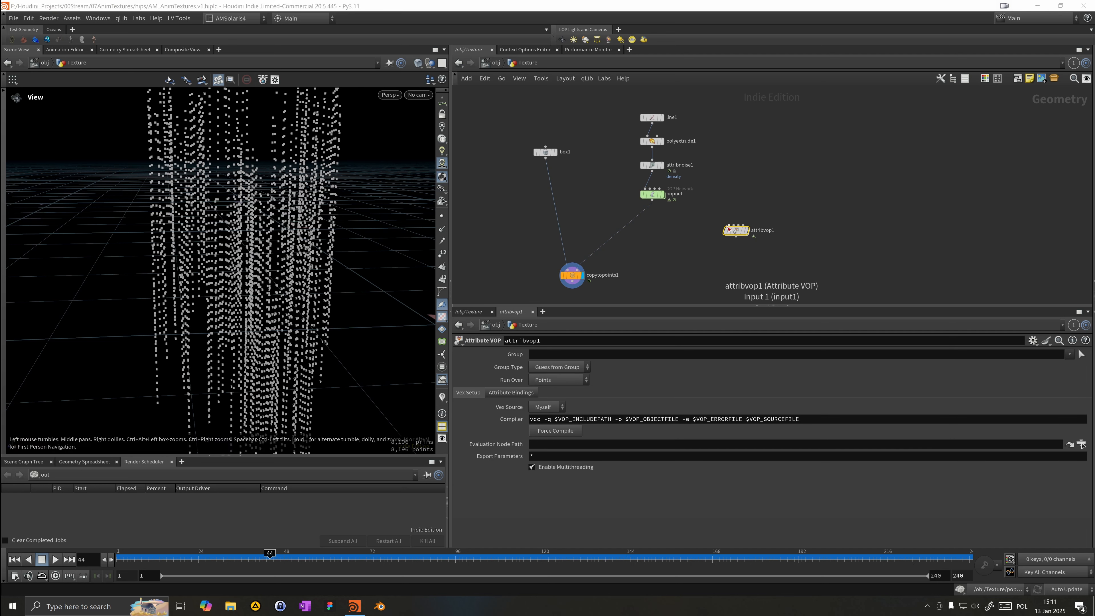
left_click_drag(728, 227, 653, 201)
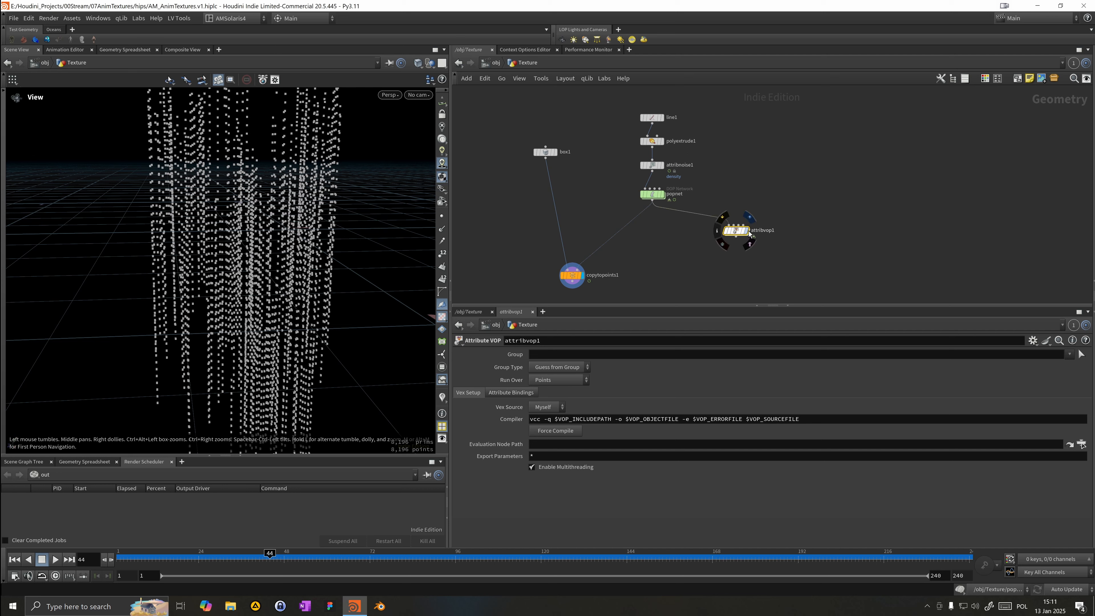
Step: Rename the Attribute VOP node to At_Scale
left_click(748, 230)
double_click(759, 231)
type("Ac")
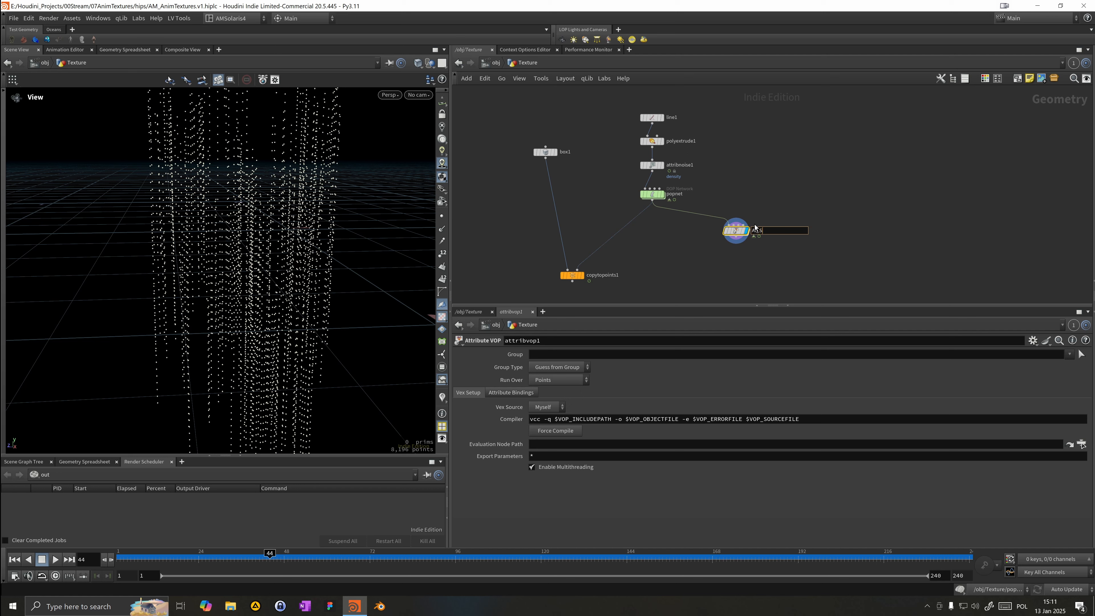
type("_Scale_")
key("Return")
Step: Dive inside the At_Scale node to edit its VOP network
left_click_drag(739, 233, 659, 224)
double_click(659, 224)
left_click_drag(707, 184, 557, 105)
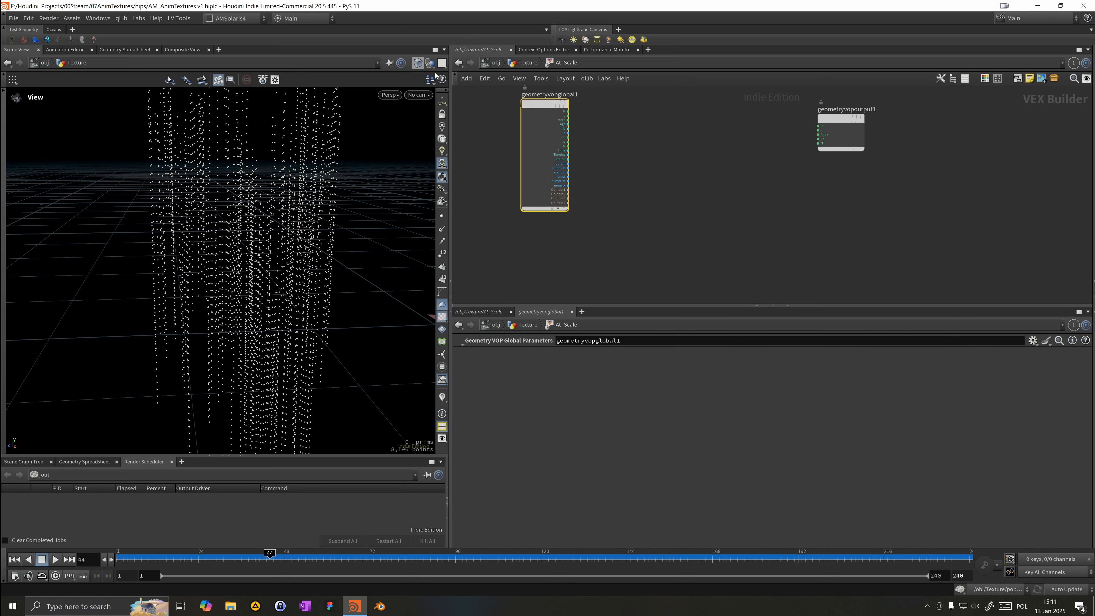
left_click_drag(549, 110, 540, 120)
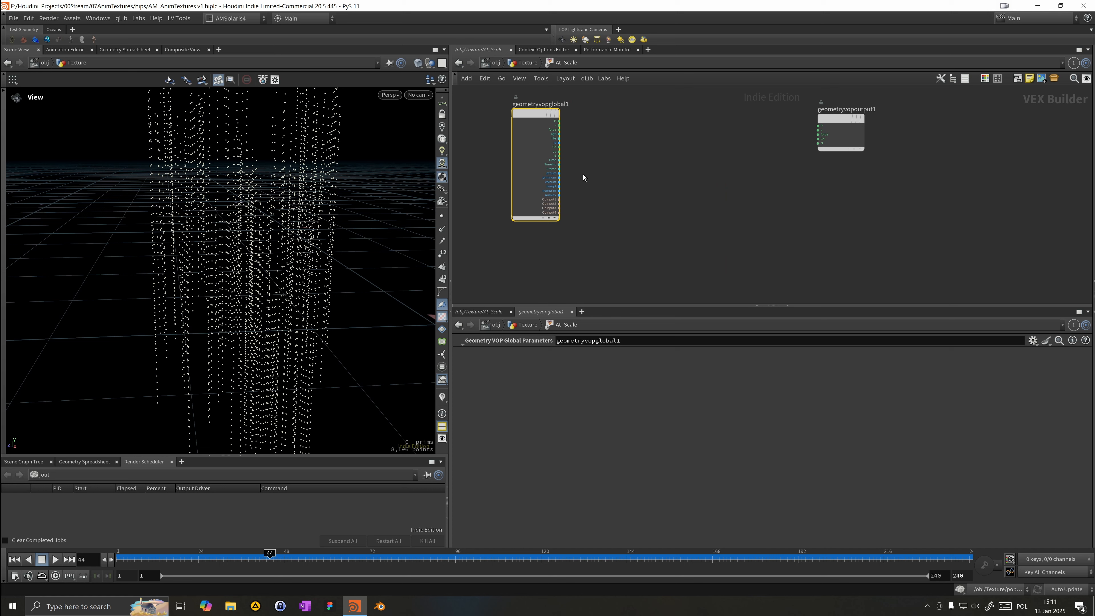
scroll(582, 178, "down", 1)
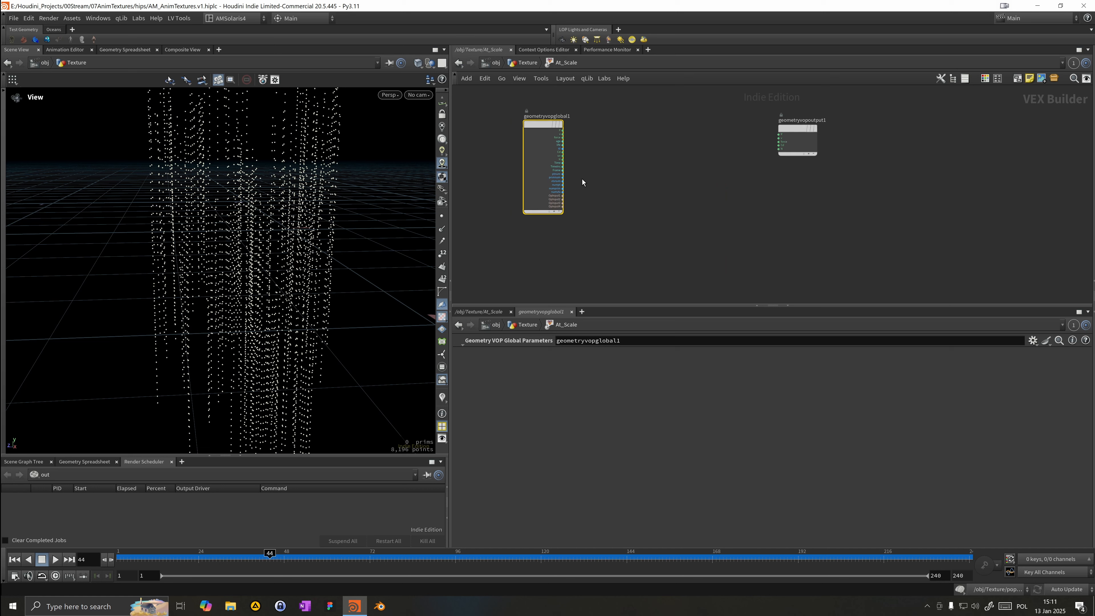
Step: Add a Divide node and feed it the global life attribute
key("Tab")
mouse_move(599, 172)
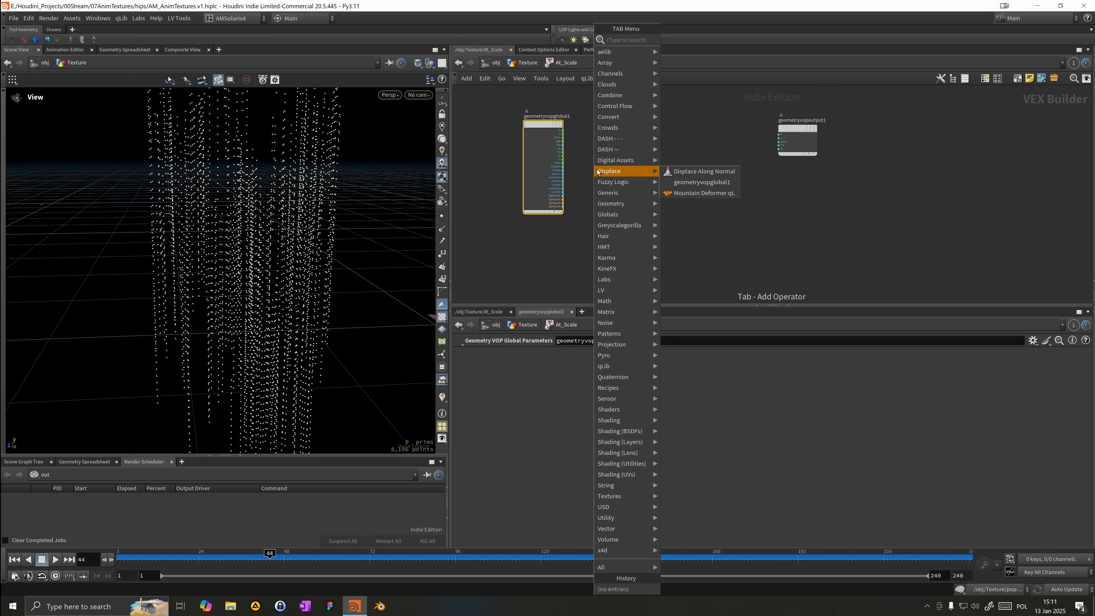
type("divi")
key("Return")
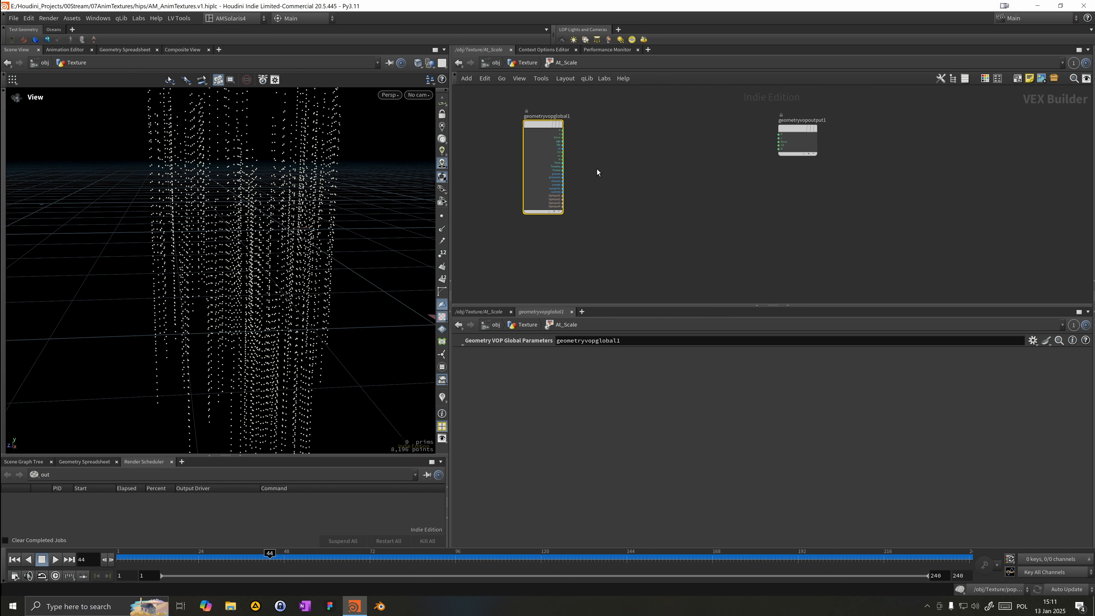
left_click(602, 150)
mouse_move(593, 147)
left_mouse_down()
mouse_move(603, 144)
mouse_move(578, 150)
mouse_move(592, 149)
left_mouse_up()
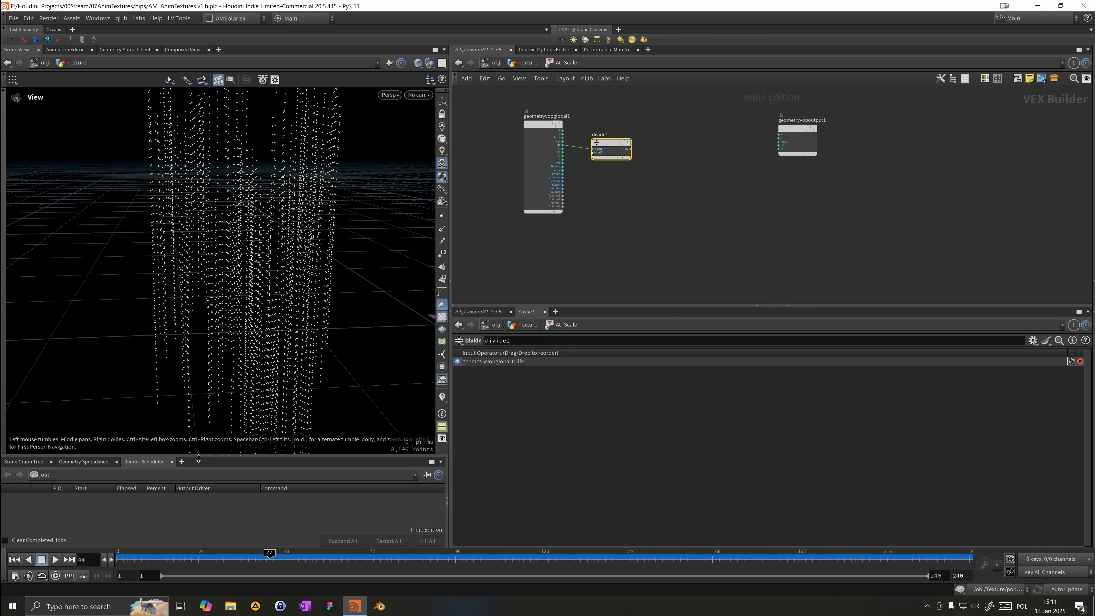
Step: Open the Geometry Spreadsheet, filter it to the life and age attributes and inspect their values over time
left_click(106, 464)
left_click_drag(186, 454, 186, 287)
left_click_drag(67, 543, 133, 509)
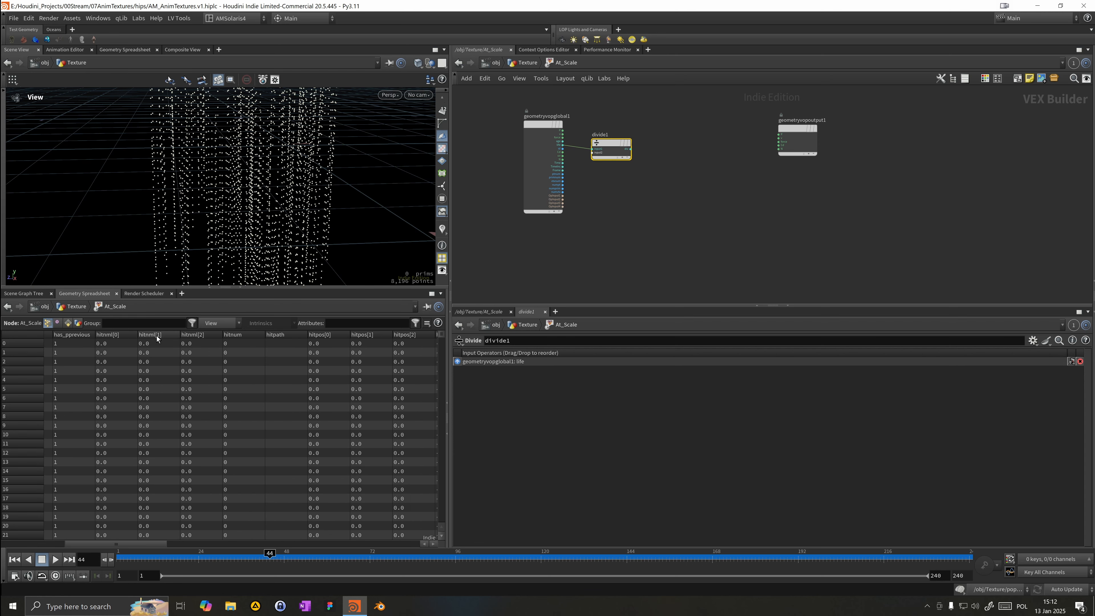
left_click(358, 327)
type("life age")
key("Return")
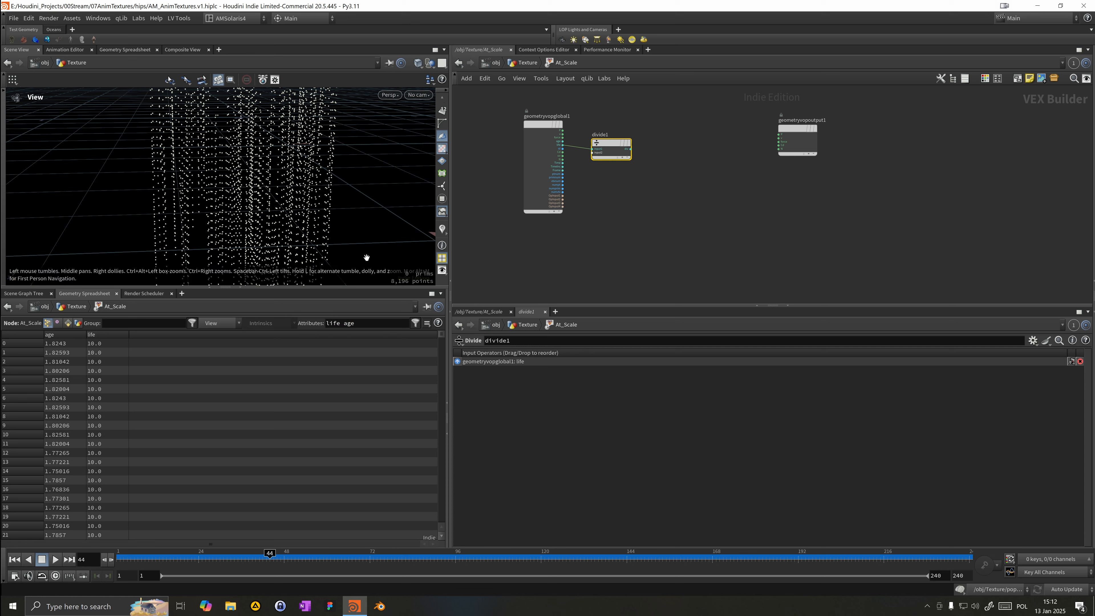
left_click(100, 334)
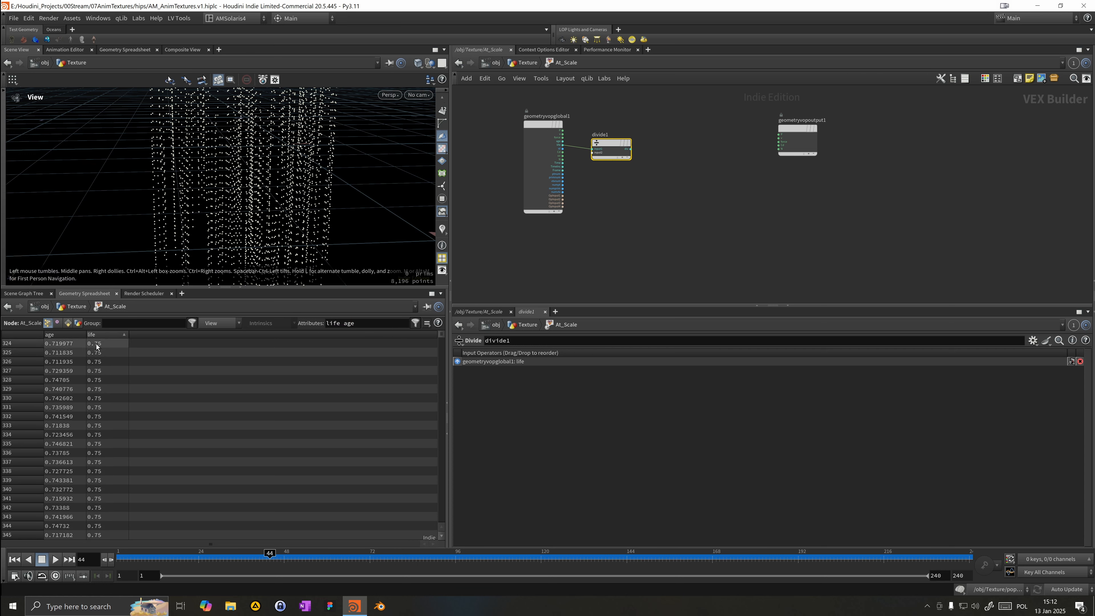
left_click_drag(233, 162, 180, 212)
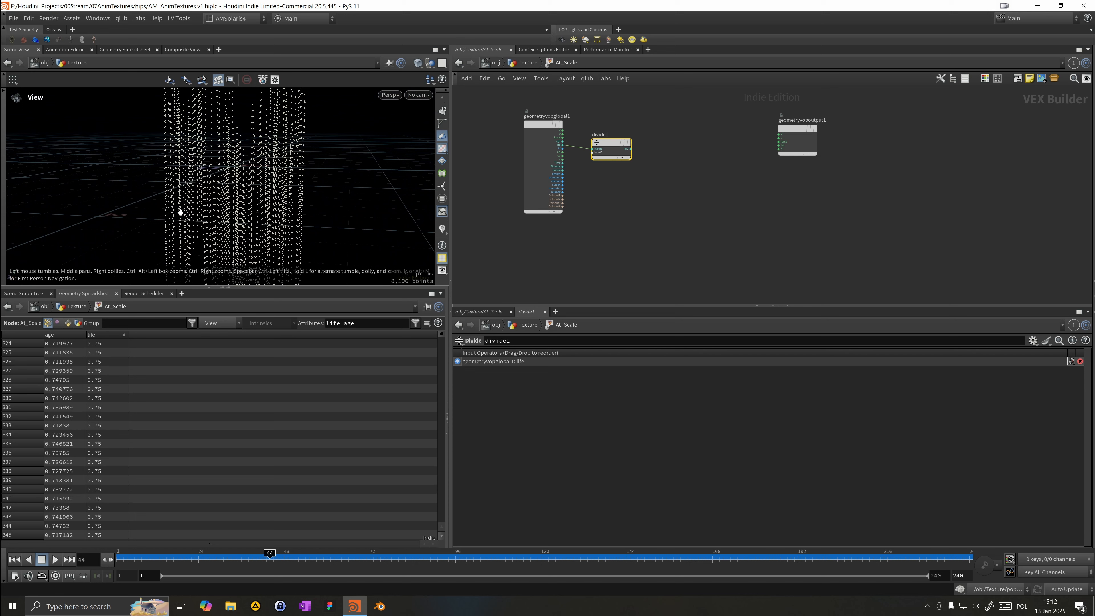
left_click(52, 336)
left_click_drag(119, 559, 297, 448)
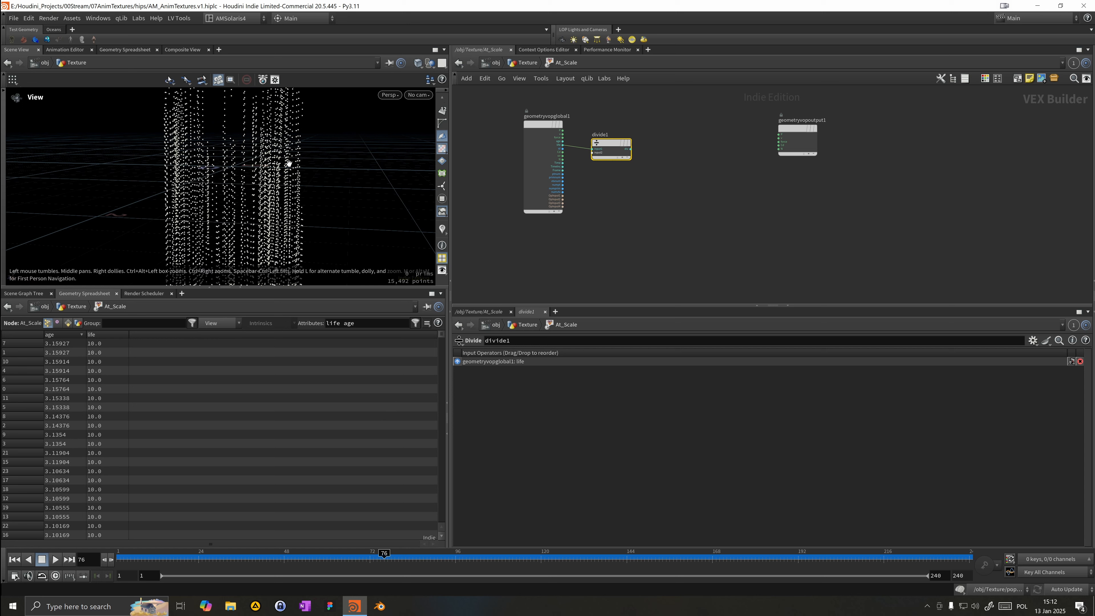
left_click_drag(288, 162, 344, 192)
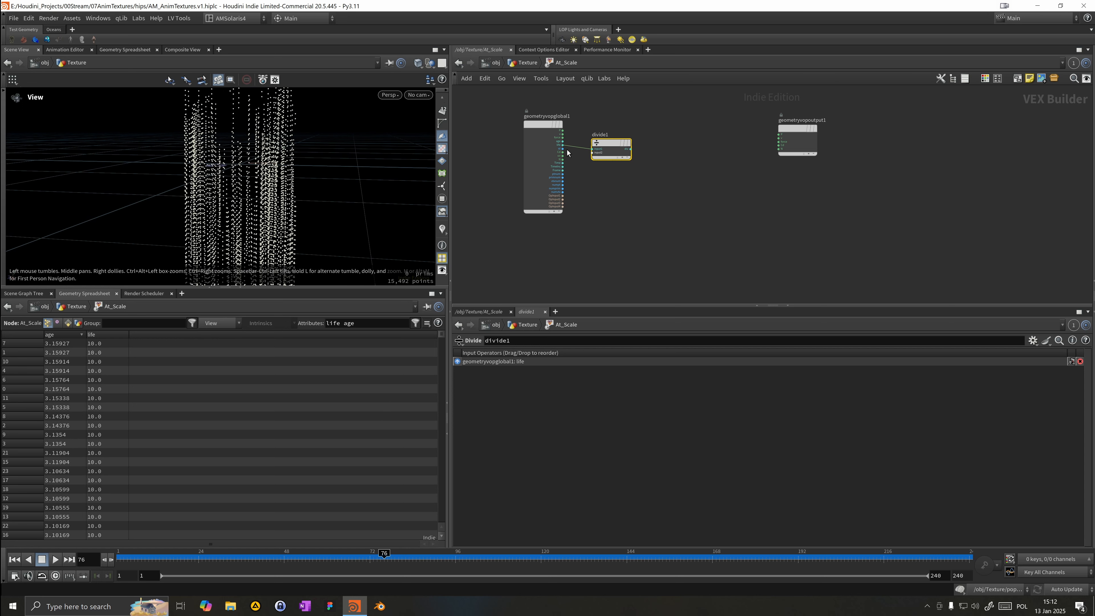
Step: Wire the age attribute into the Divide node so it divides age by life
mouse_move(592, 148)
left_mouse_down()
mouse_move(564, 142)
mouse_move(576, 147)
mouse_move(578, 135)
mouse_move(593, 152)
left_mouse_up()
key("y")
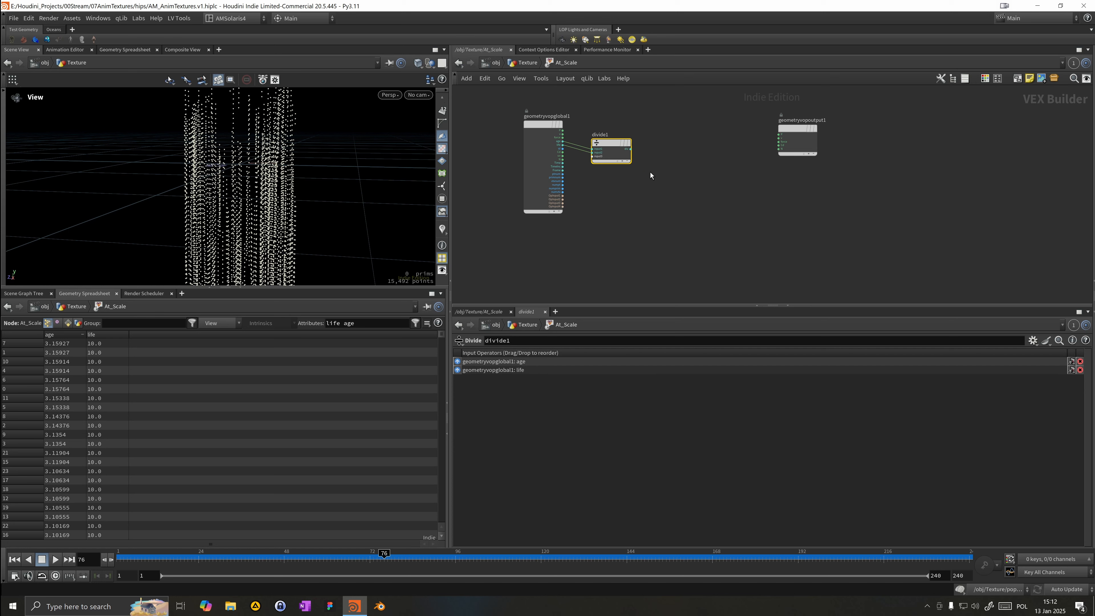
Step: Add a Visualize node beside the Divide node in the VOP network
key("Tab")
mouse_move(673, 170)
type("ramp")
key("Return")
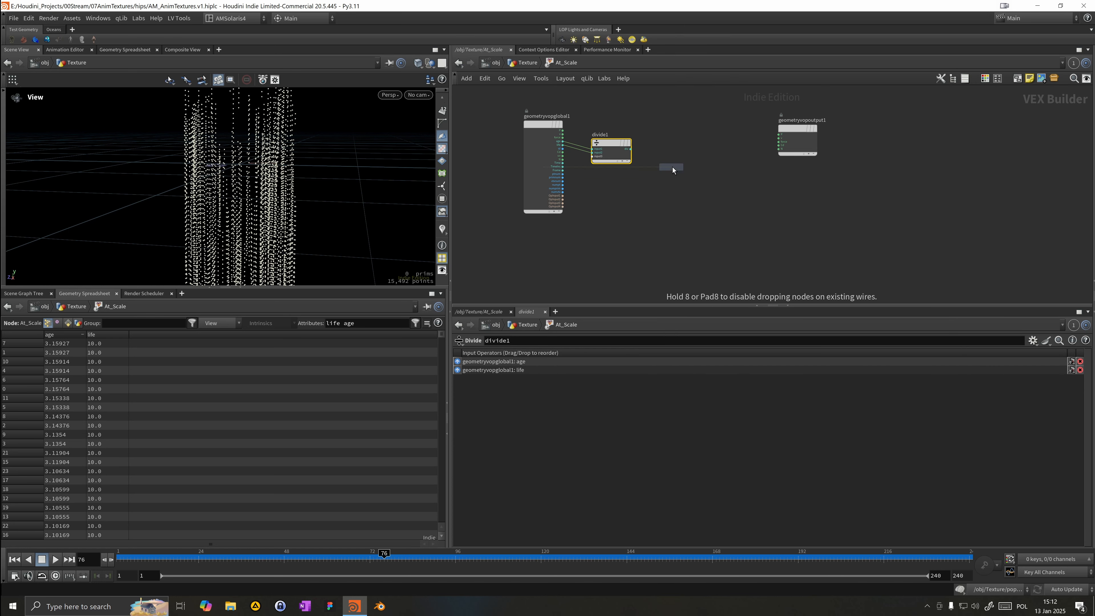
left_click(673, 167)
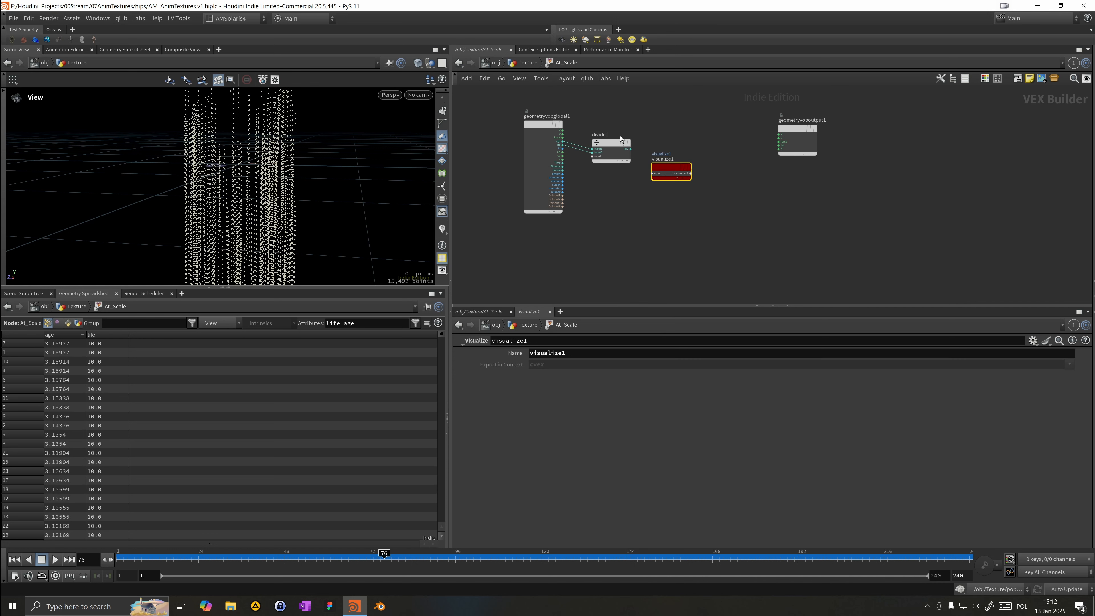
Step: Wire the Divide node's result into the Visualize node
left_click(630, 149)
left_click(667, 181)
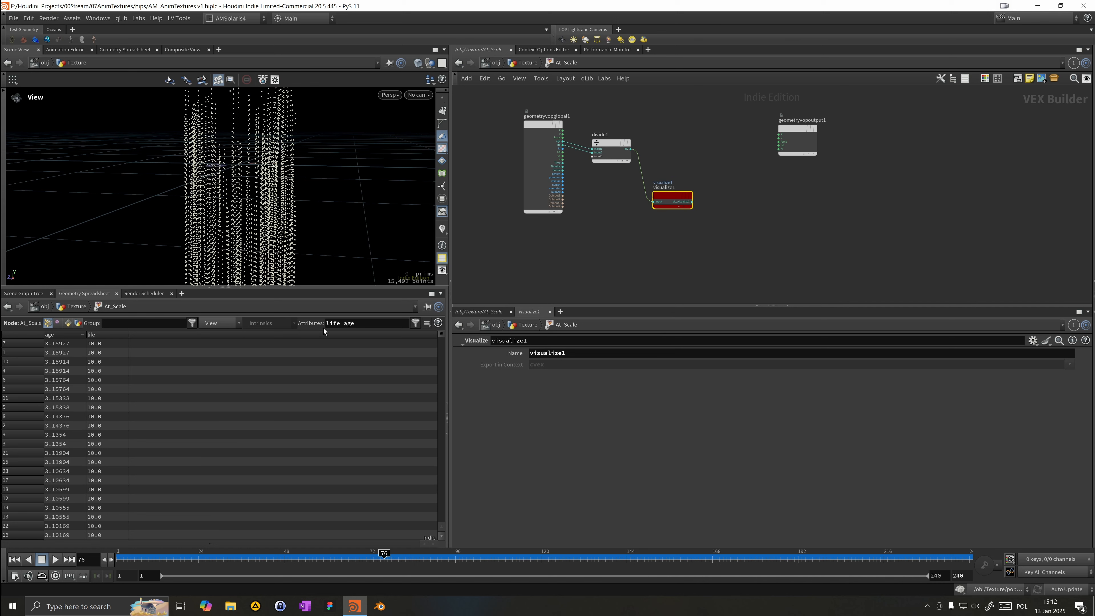
Step: Filter the Geometry Spreadsheet to life, age and vis* attributes and scrub to frame 240 to inspect the visualized ratio
left_click(379, 324)
left_click(417, 324)
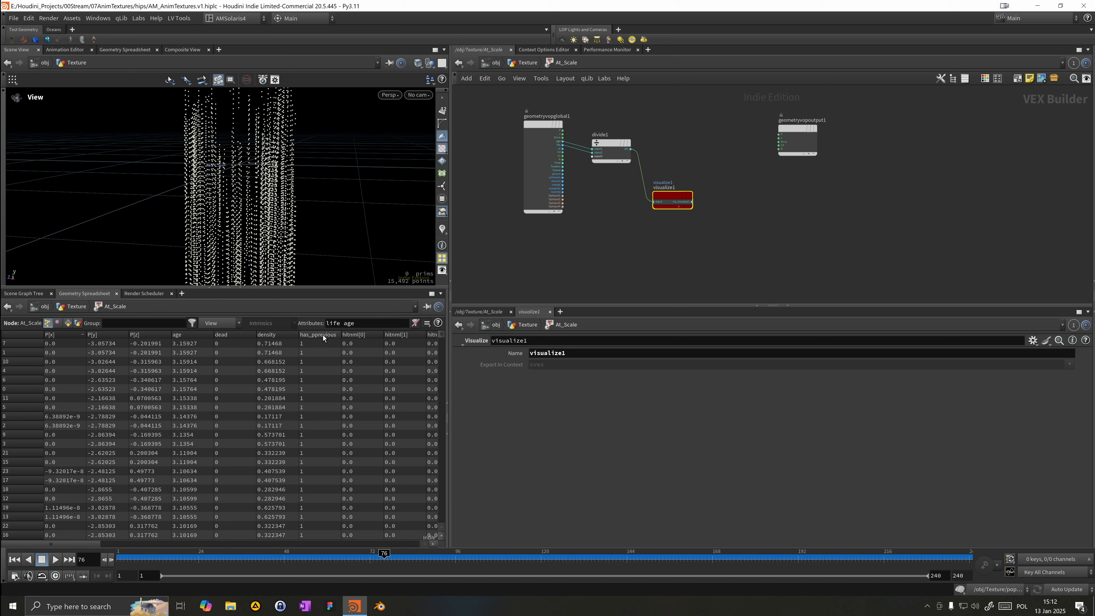
left_click(203, 323)
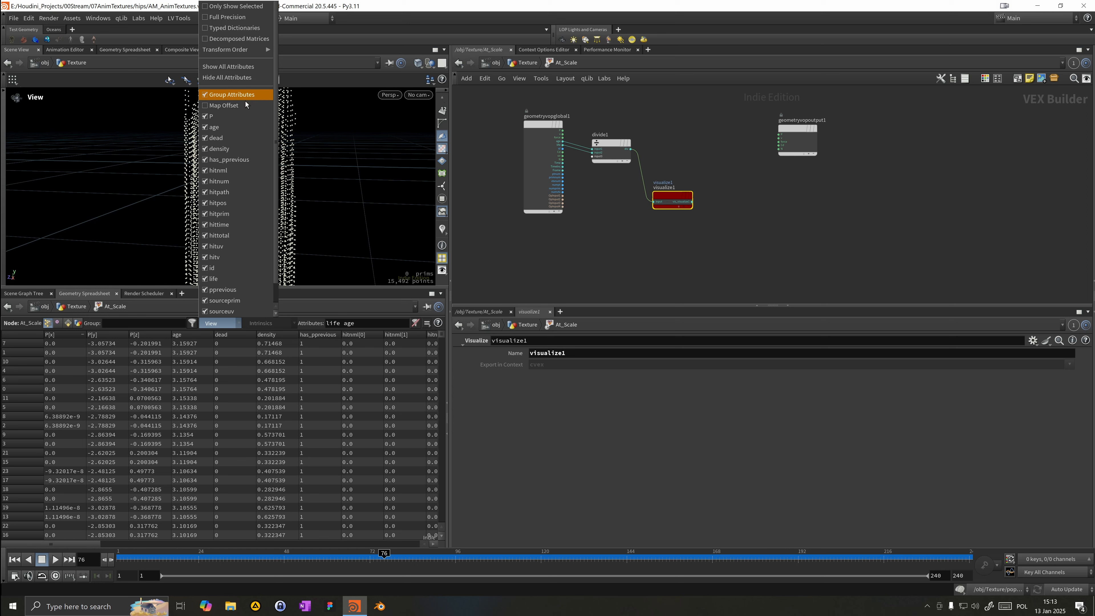
scroll(251, 318, "down", 2)
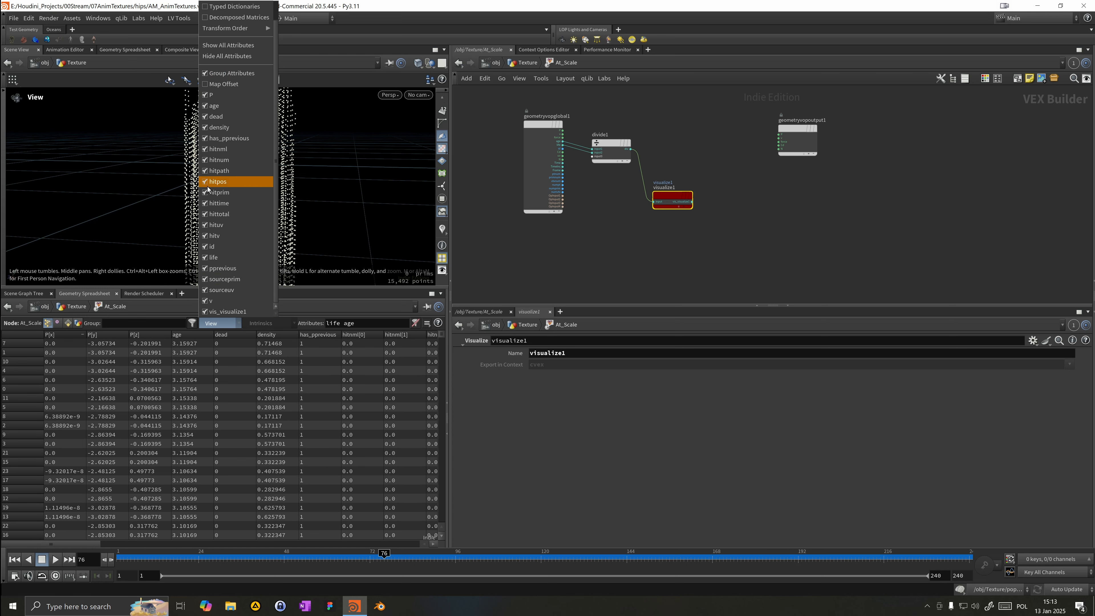
left_click(376, 328)
left_click(372, 323)
type("v-s")
key("BackSpace")
key("BackSpace")
type("is")
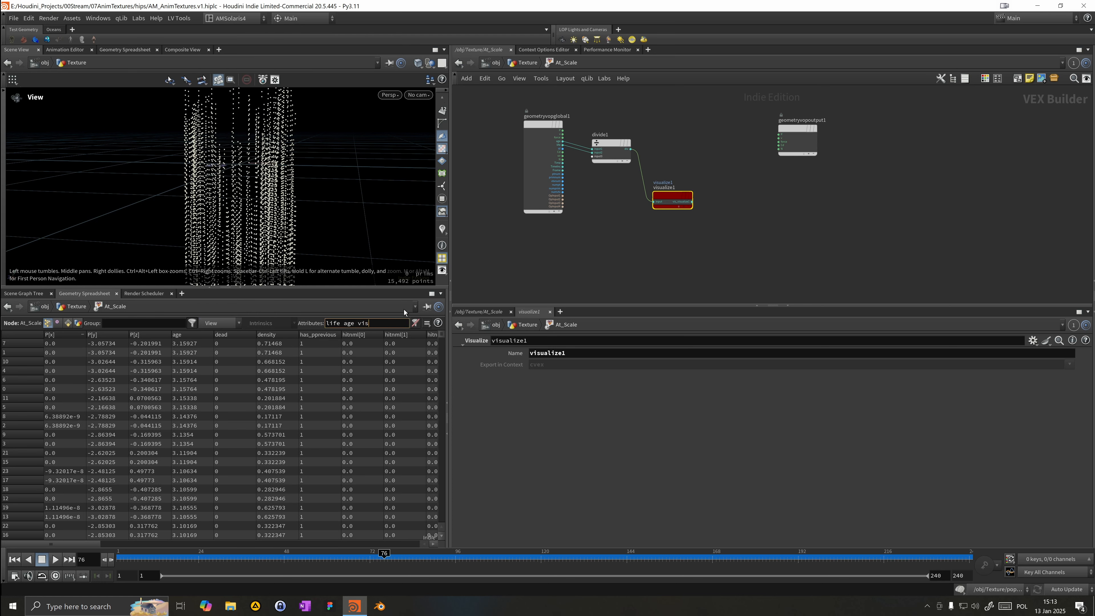
type("*")
key("Return")
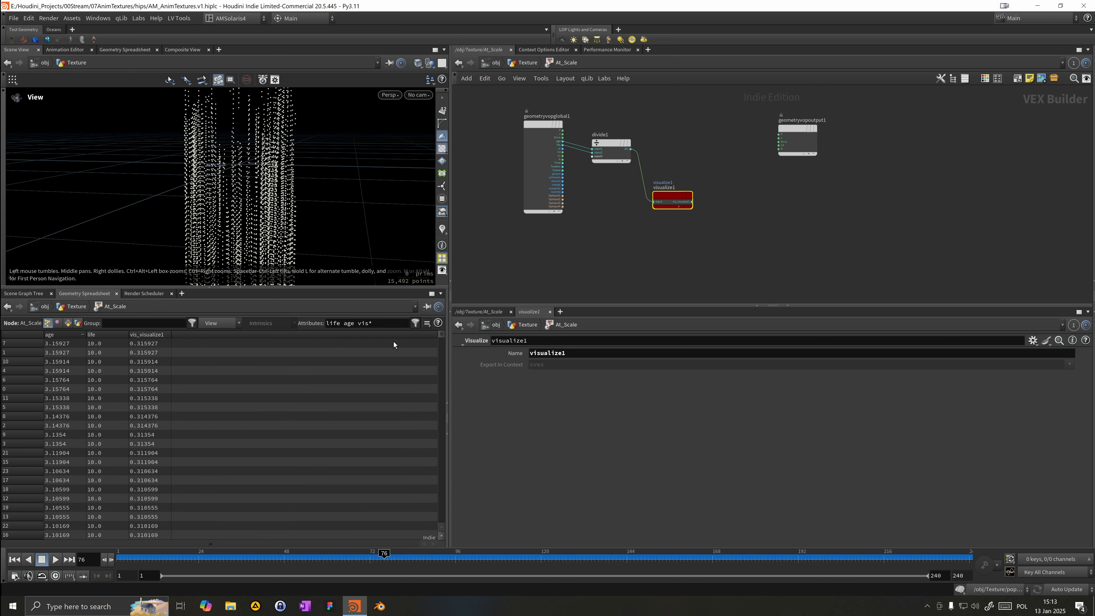
left_click_drag(180, 556, 977, 534)
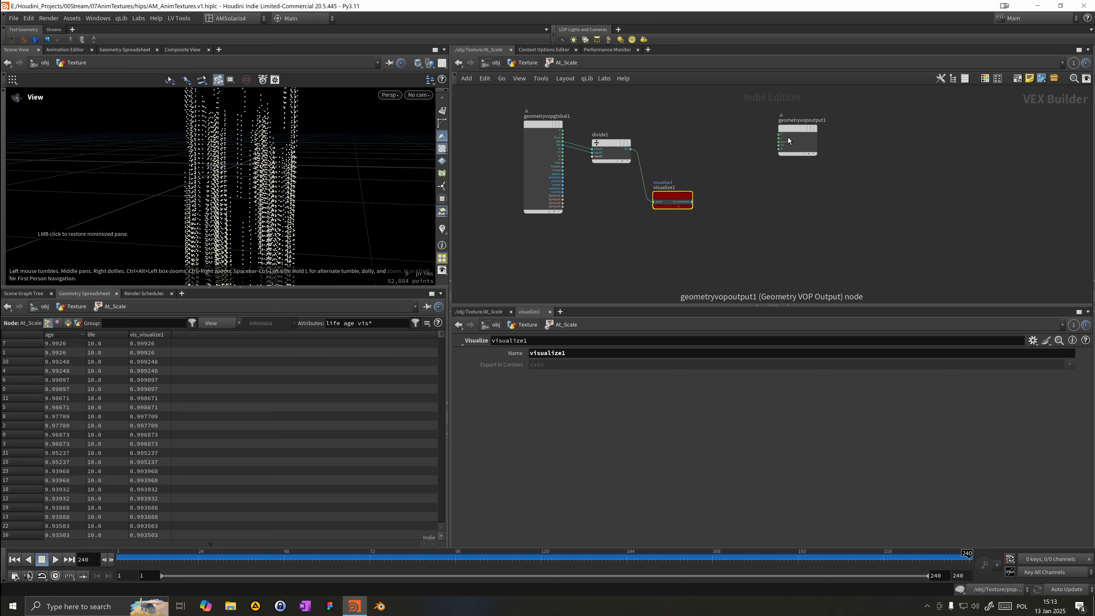
Step: Add an Absolute node and feed it the Divide node's output
key("Tab")
type("abs")
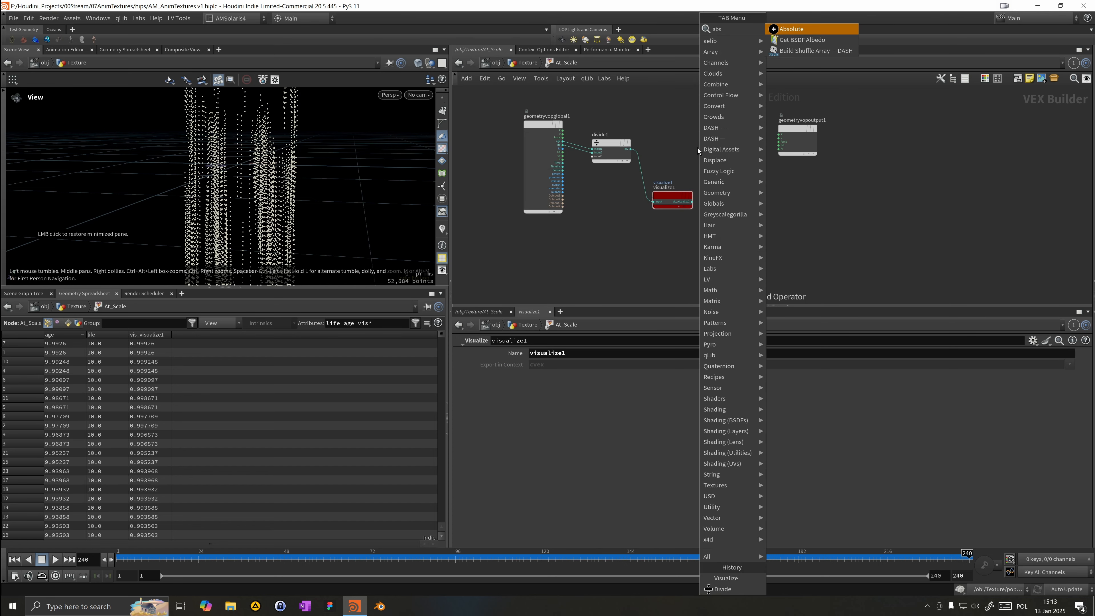
left_click(777, 33)
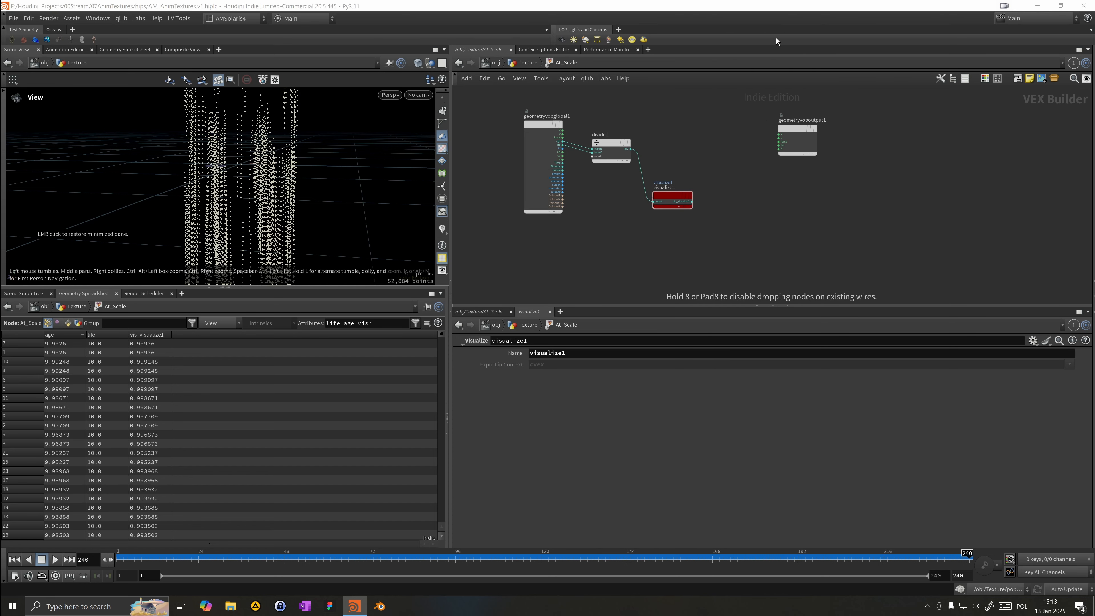
left_click(637, 148)
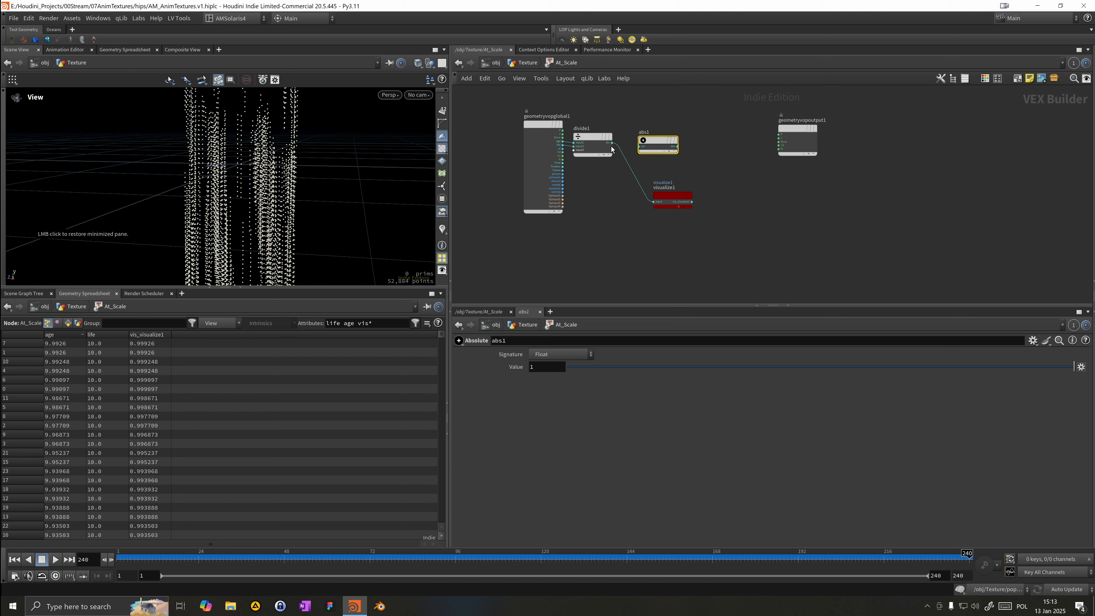
left_click_drag(612, 143, 640, 146)
left_click_drag(650, 149, 645, 133)
key("Tab")
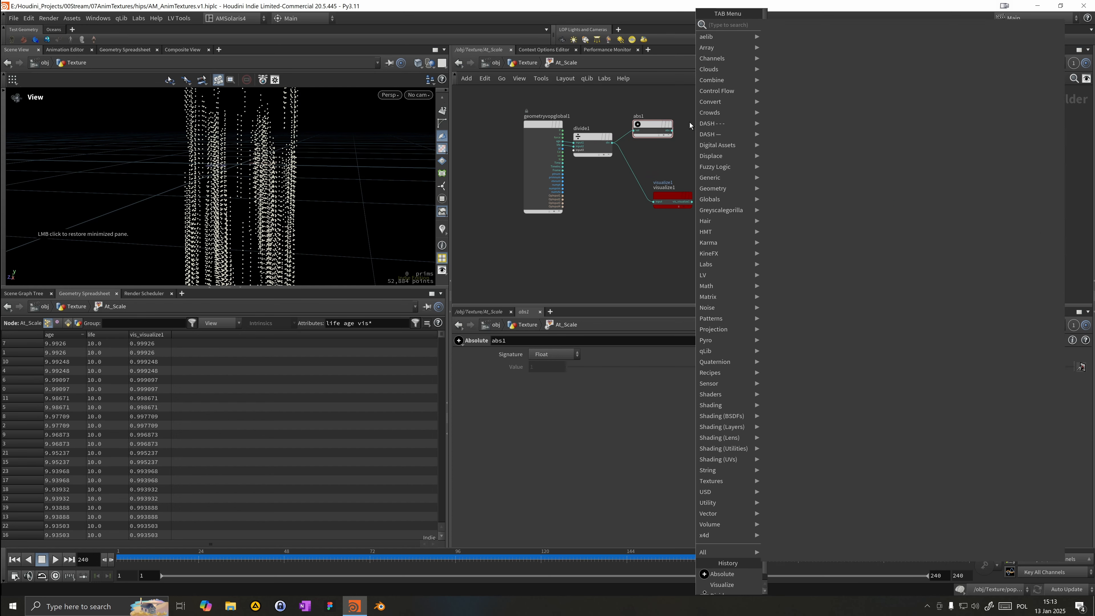
type("cop")
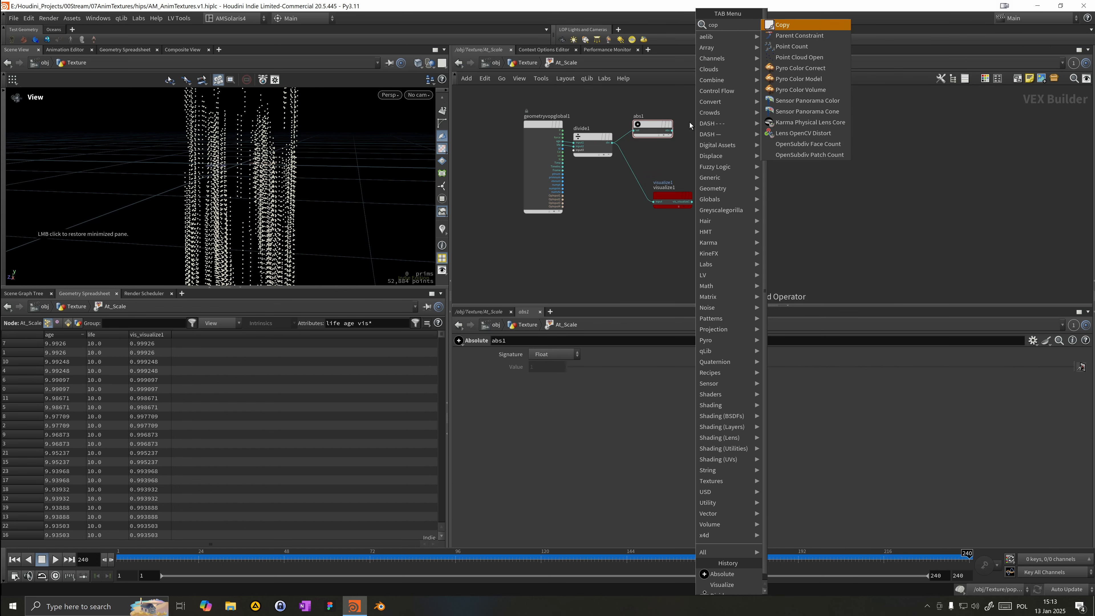
key("BackSpace")
type("mp")
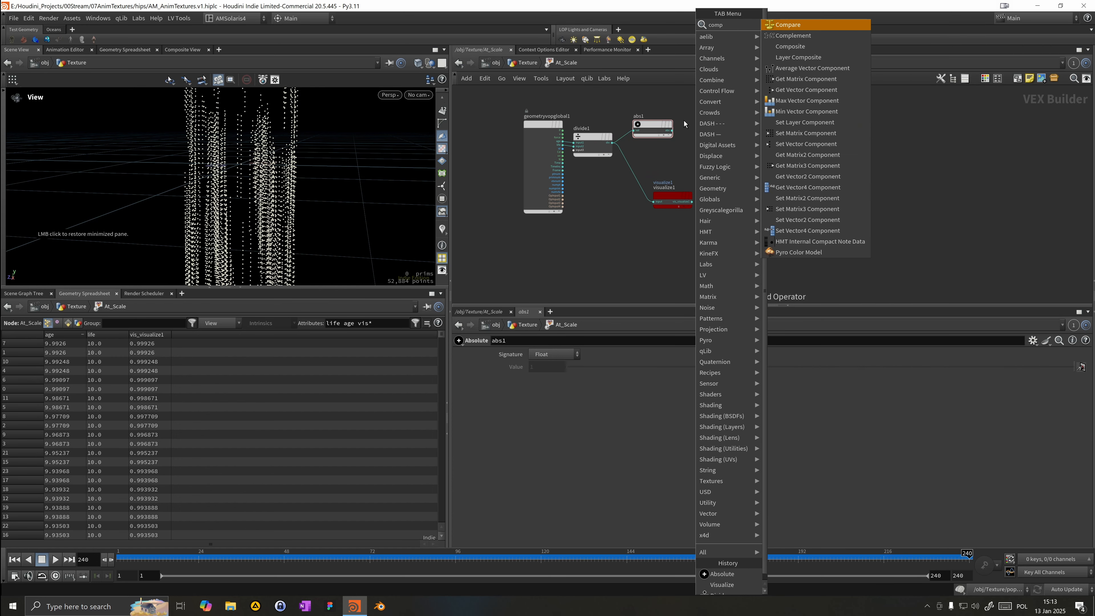
key("Return")
Step: Add a Complement node and connect the Absolute node's output into it
key("Tab")
type("comp")
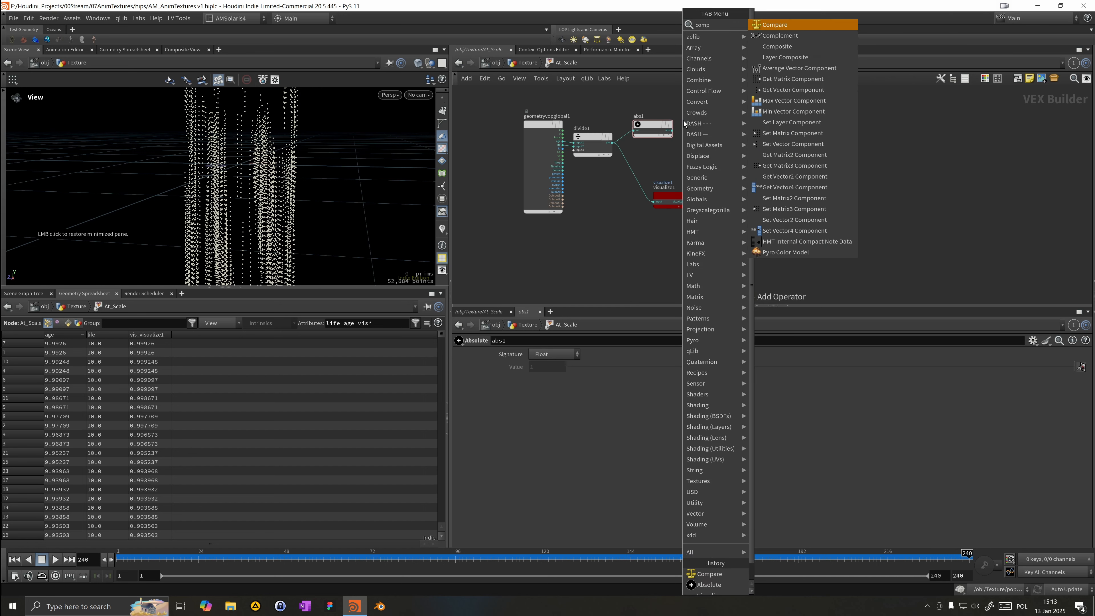
key("Down")
key("Return")
left_click(684, 121)
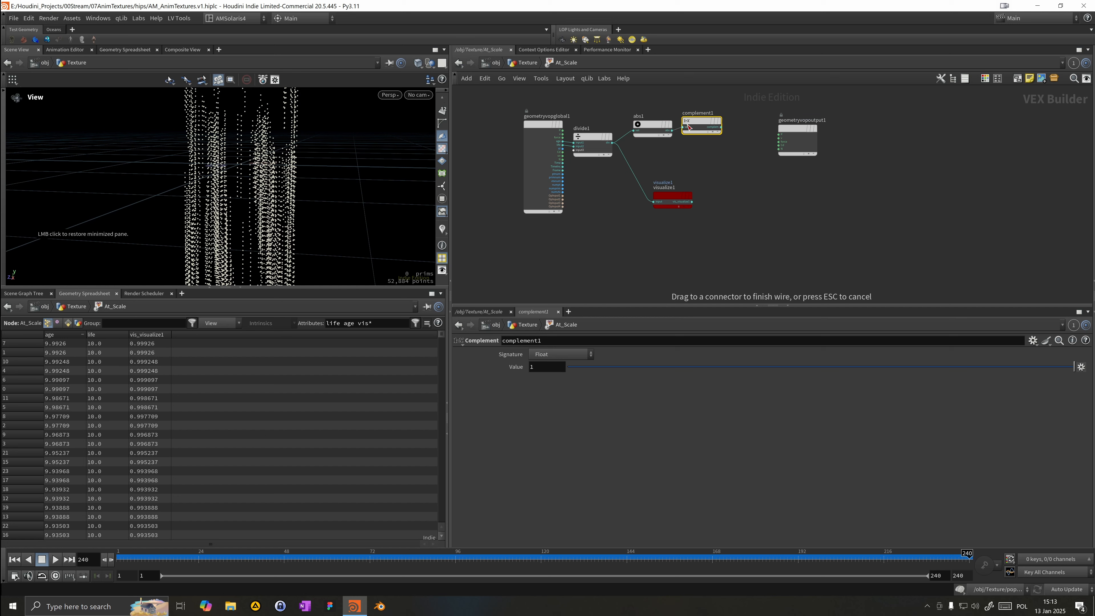
left_click_drag(660, 125, 687, 141)
Step: Wire the Complement output into the Visualize node and scrub the timeline to frame 42 to check it
left_click(658, 202)
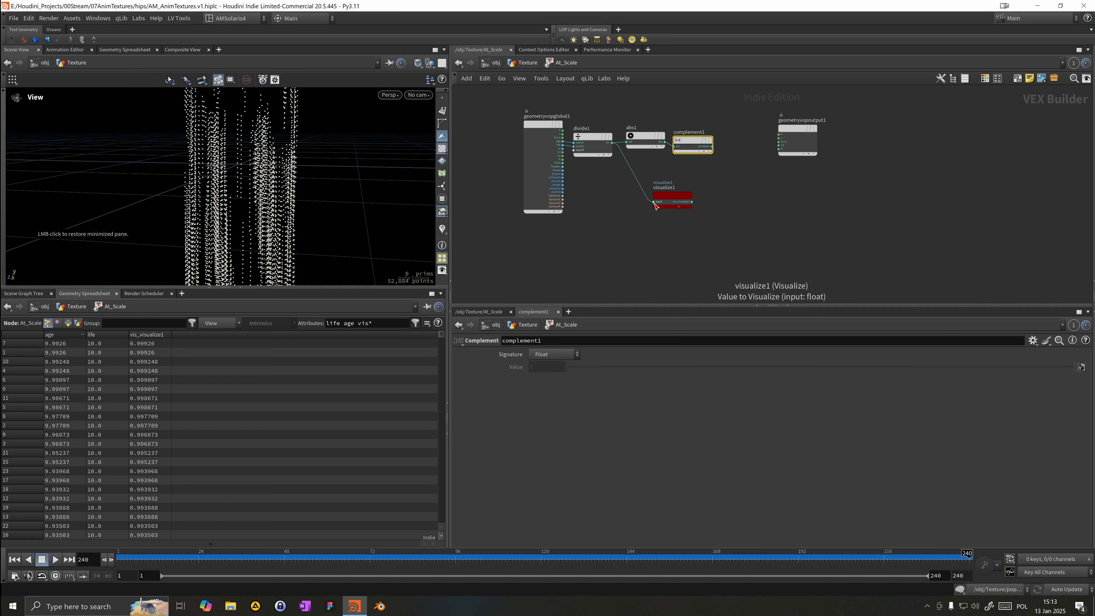
left_click(712, 146)
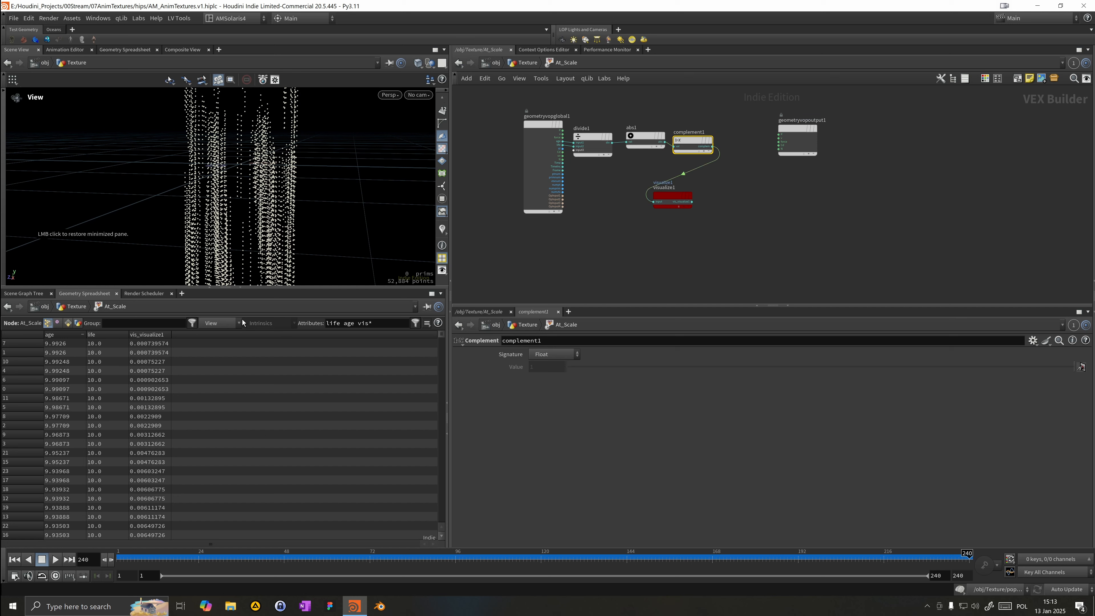
left_click(245, 557)
left_click_drag(253, 564, 262, 558)
left_click_drag(671, 201, 664, 254)
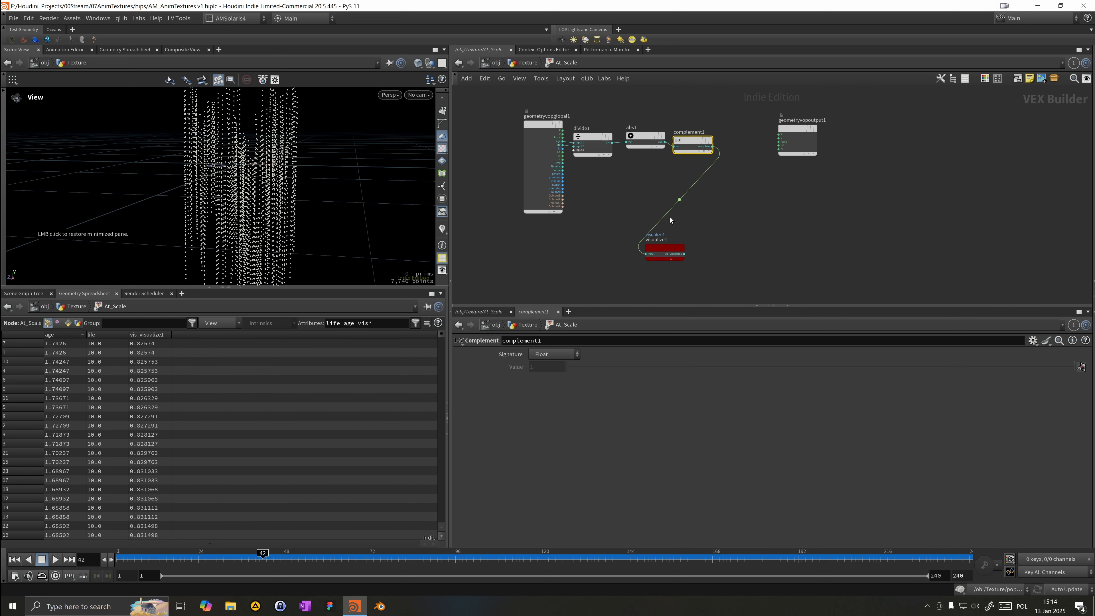
left_click_drag(649, 142, 683, 138)
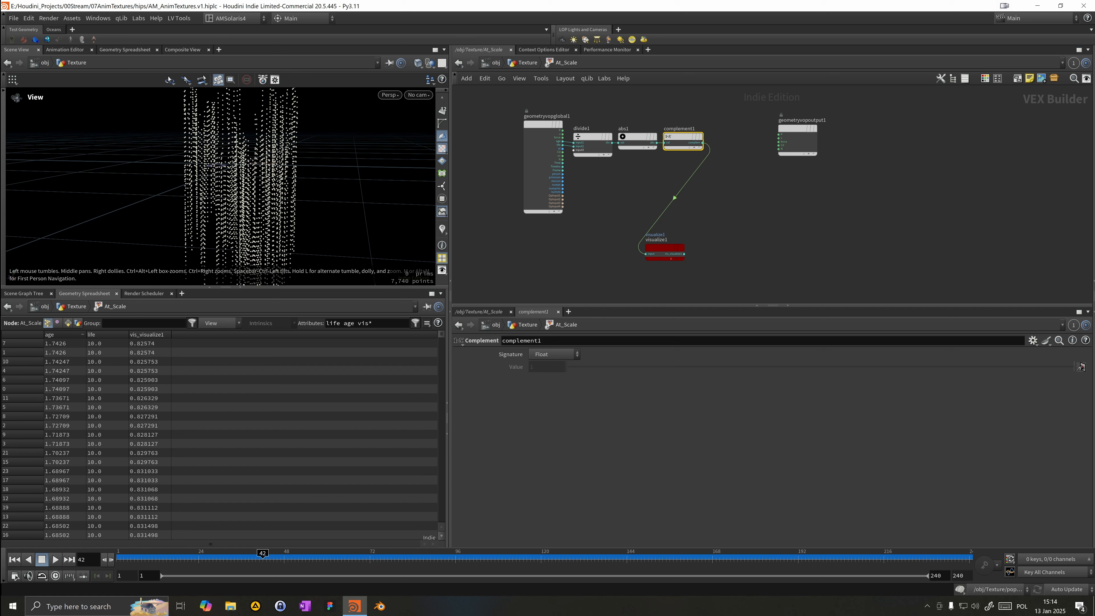
Step: Add a Bind Export node named scale and set its type to 3 Floats (vector)
left_click_drag(806, 127, 872, 128)
key("Tab")
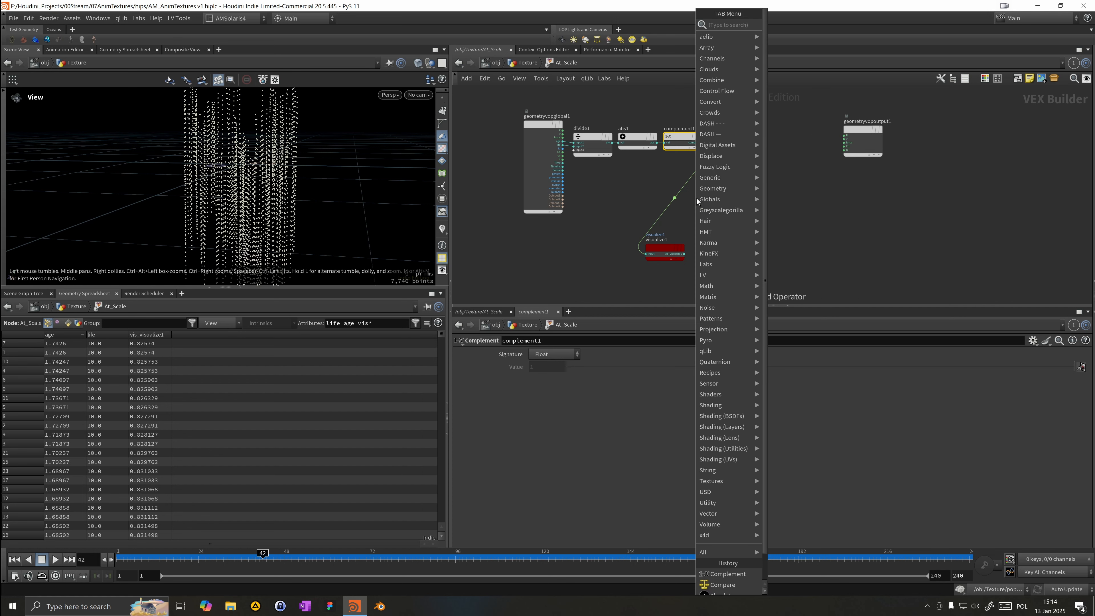
type("bindex")
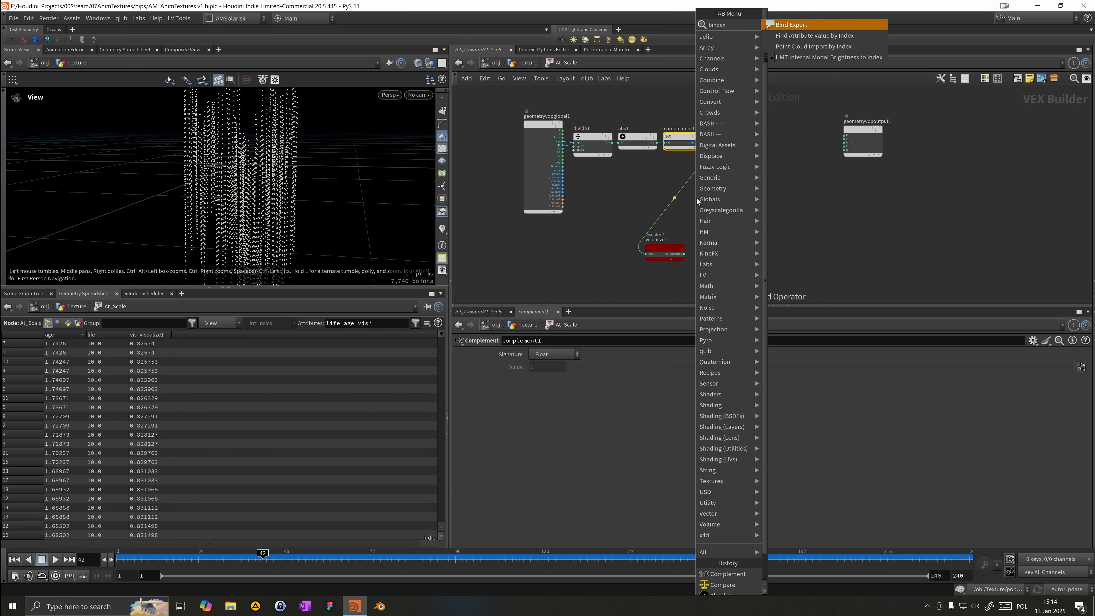
key("Return")
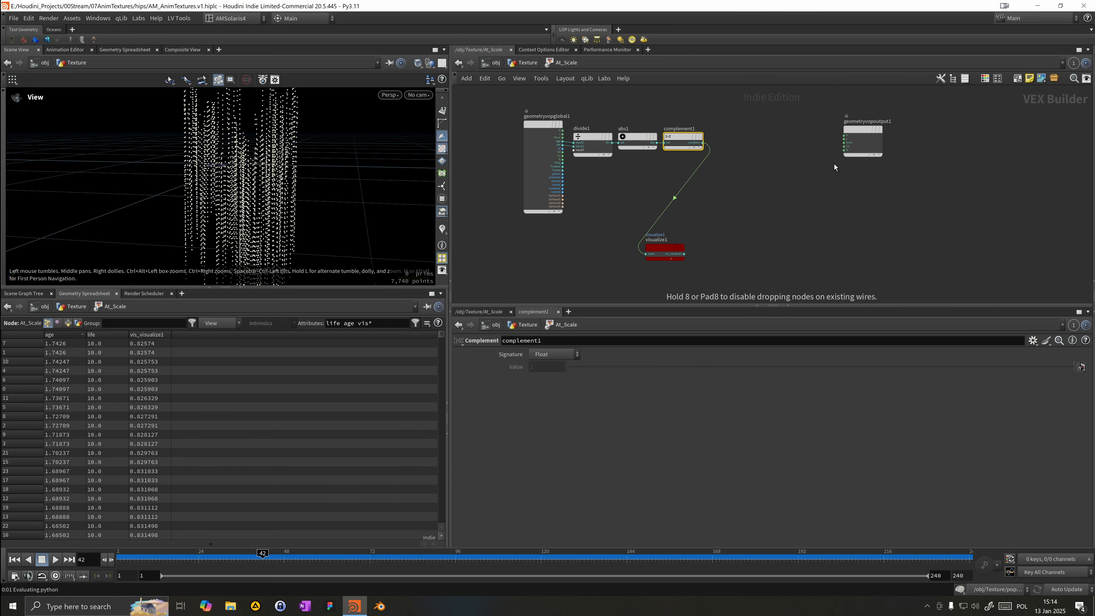
left_click(834, 163)
left_click_drag(835, 163, 816, 182)
left_click(634, 356)
type("scale")
key("Return")
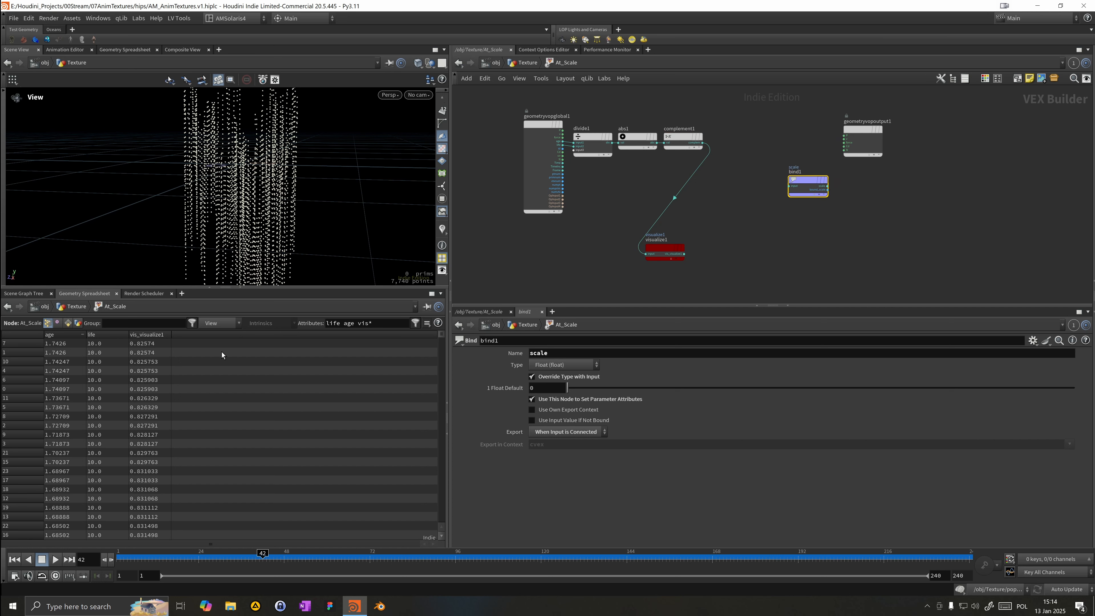
left_click(531, 366)
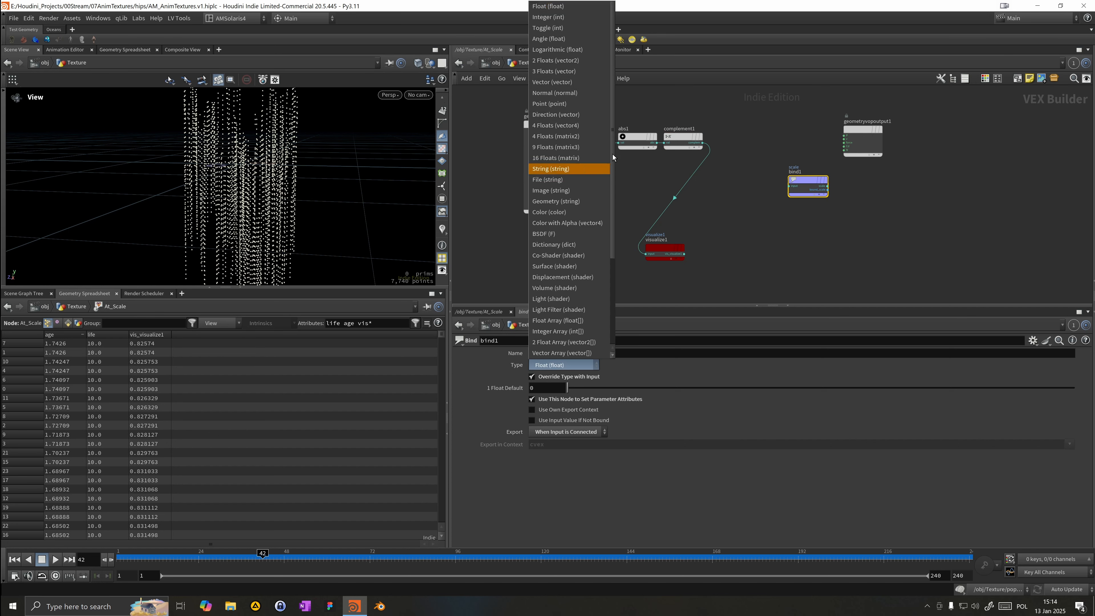
left_click(562, 72)
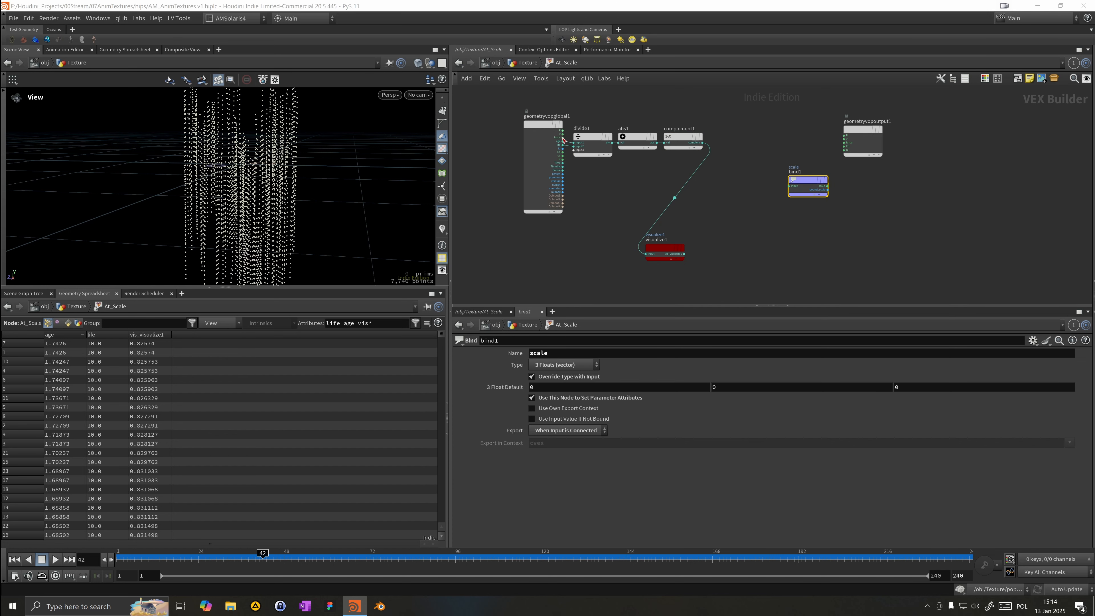
Step: Add a Float to Vector node and connect its output into the scale Bind Export
scroll(692, 222, "down", 1)
left_click_drag(774, 207, 820, 205)
middle_click_drag(787, 201, 711, 174)
scroll(712, 174, "up", 1)
left_click_drag(568, 248, 632, 259)
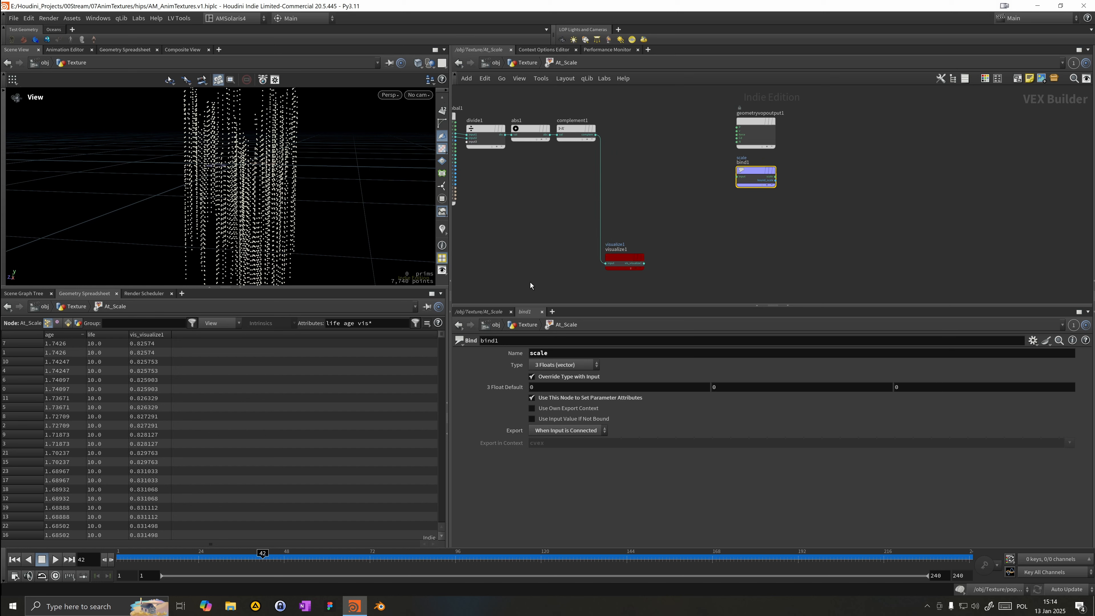
key("Tab")
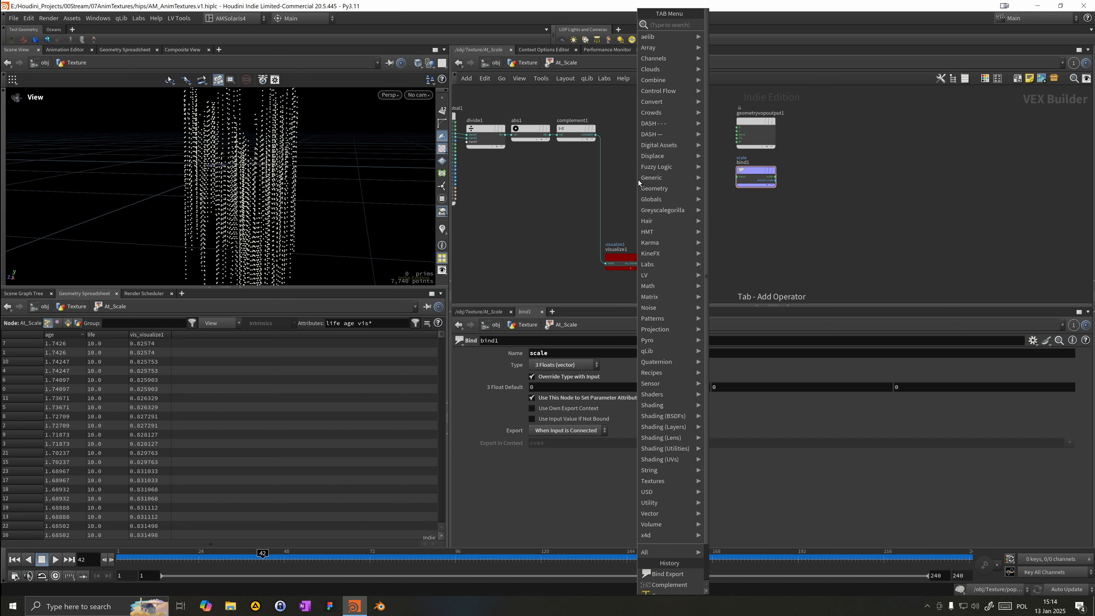
type("ftv")
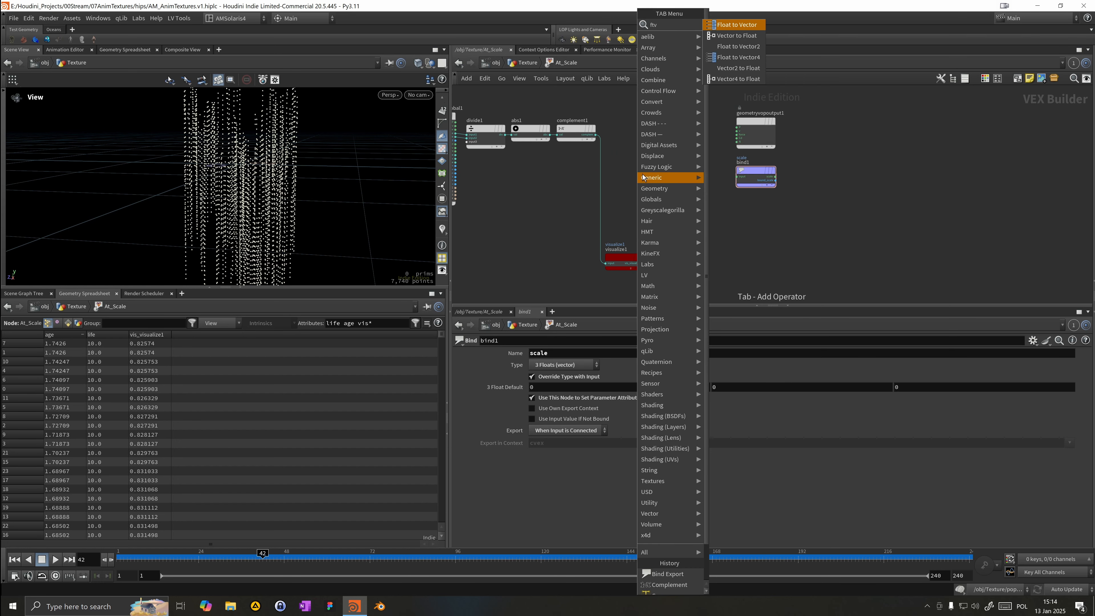
key("Return")
left_click(659, 166)
mouse_move(678, 168)
left_mouse_down()
mouse_move(737, 177)
mouse_move(667, 173)
left_mouse_up()
Step: Add a Parameter node near the global inputs
key("Tab")
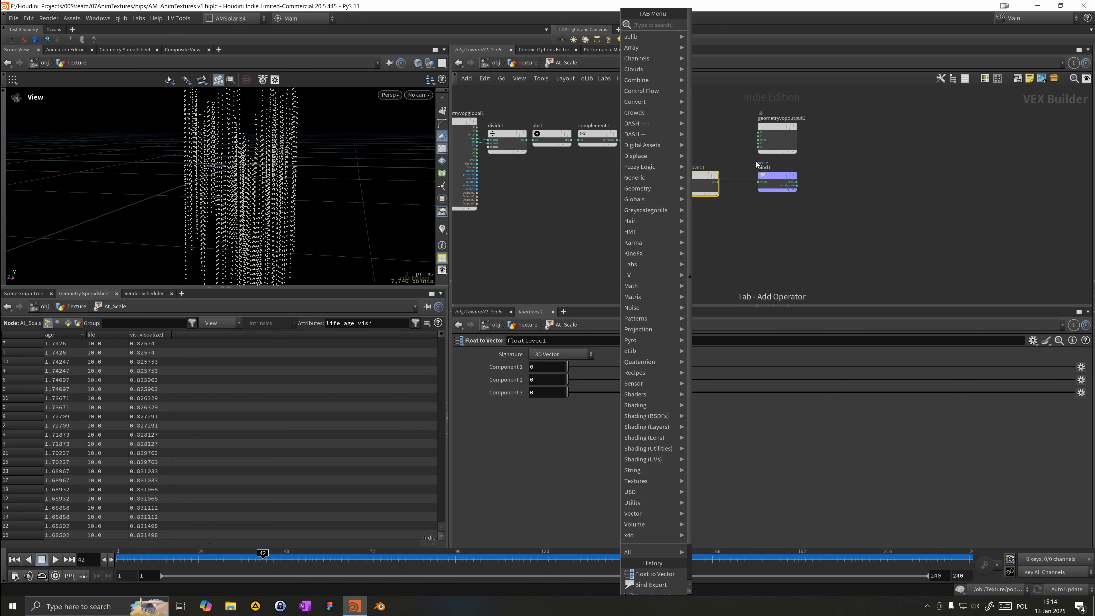
type("para")
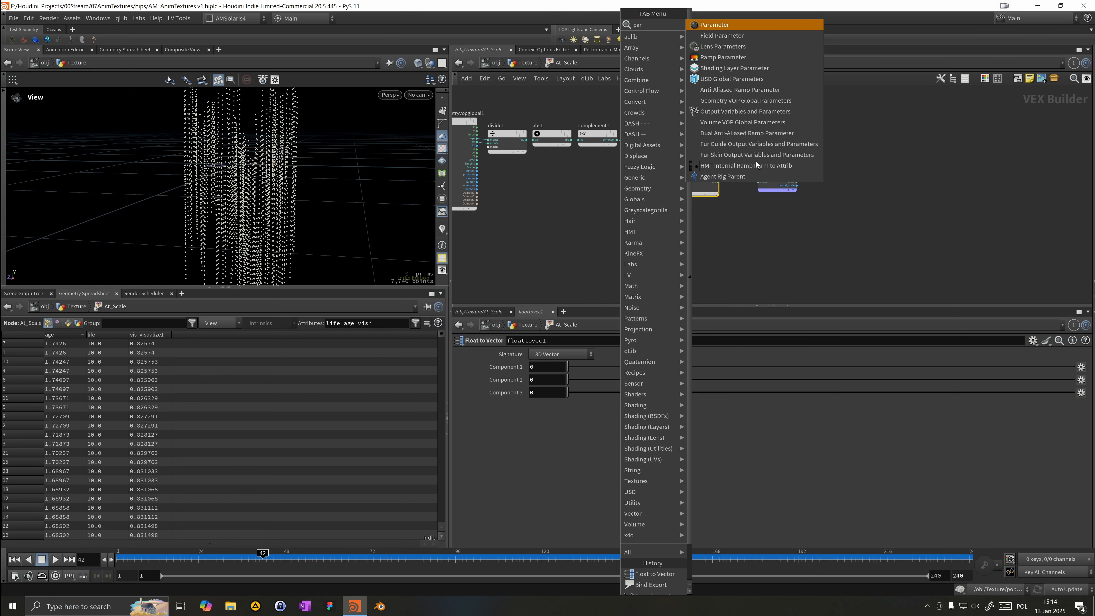
key("Return")
left_click(496, 217)
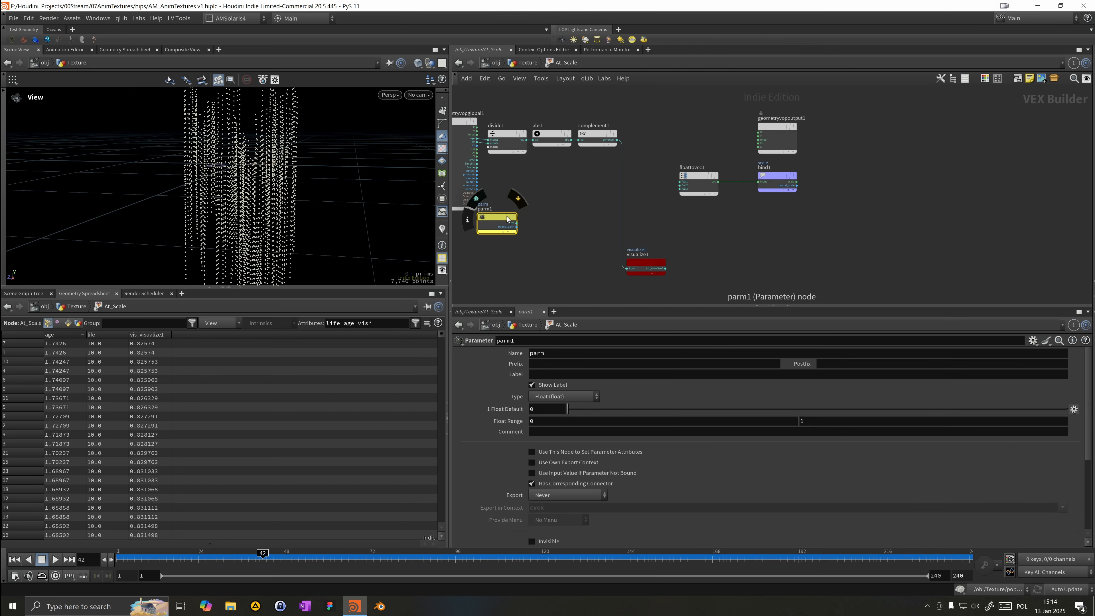
left_click_drag(502, 219, 539, 220)
Step: Name the Parameter node's parameter scale_cubes
double_click(554, 352)
type("sac")
key("BackSpace")
key("BackSpace")
type("cale_")
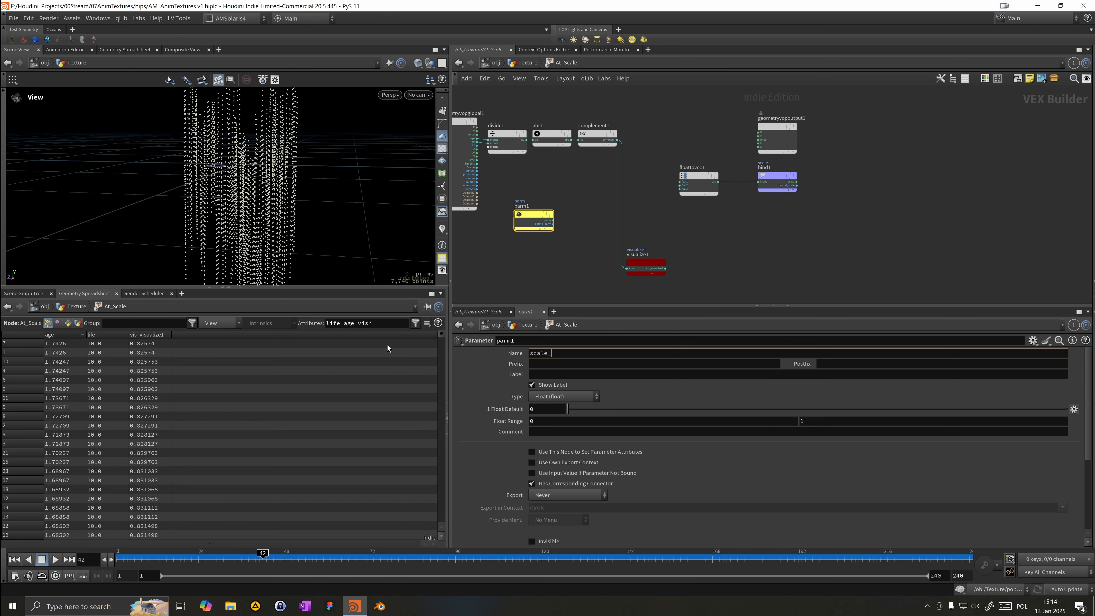
key("Tab")
key("Tab")
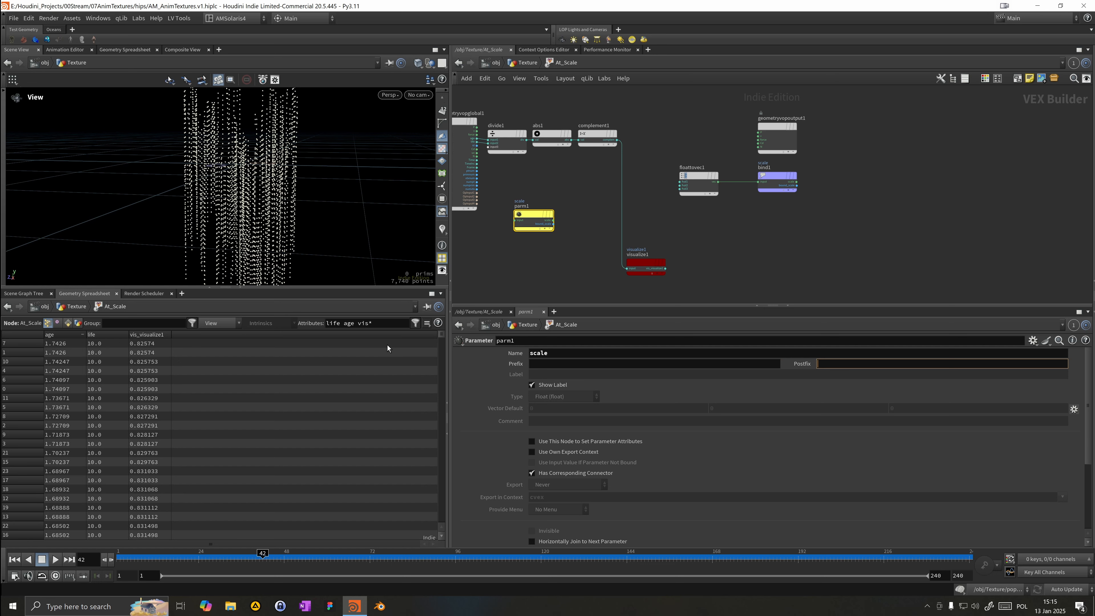
left_click(578, 357)
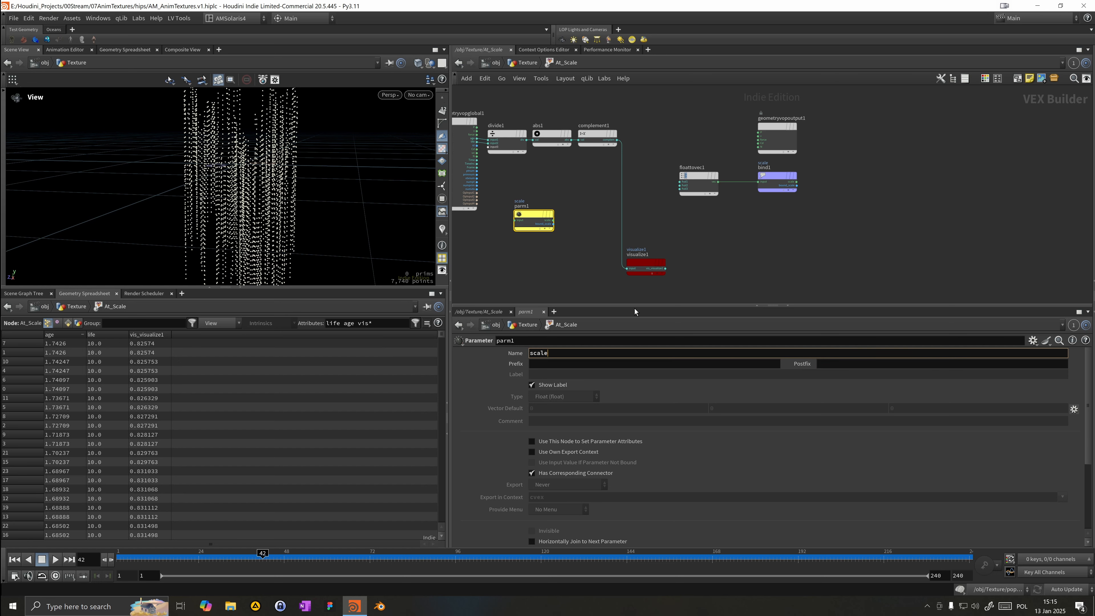
type("_cube")
type("s")
key("Return")
left_click(713, 376)
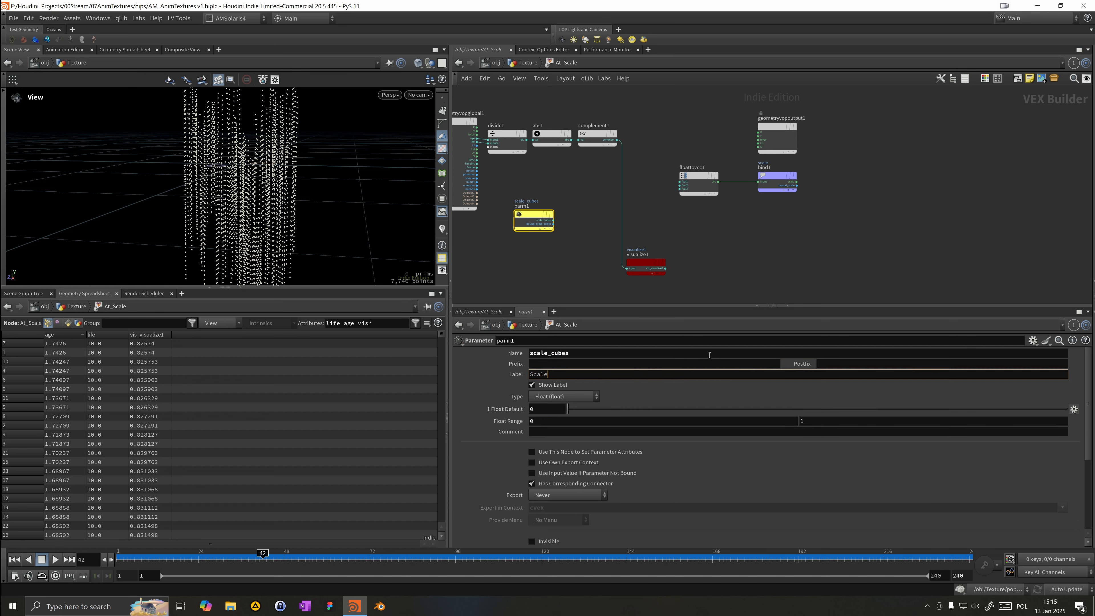
Step: Label the scale_cubes parameter Scale Cubes and set its type to 3 Floats (vector)
type("Scale Cubes")
key("Return")
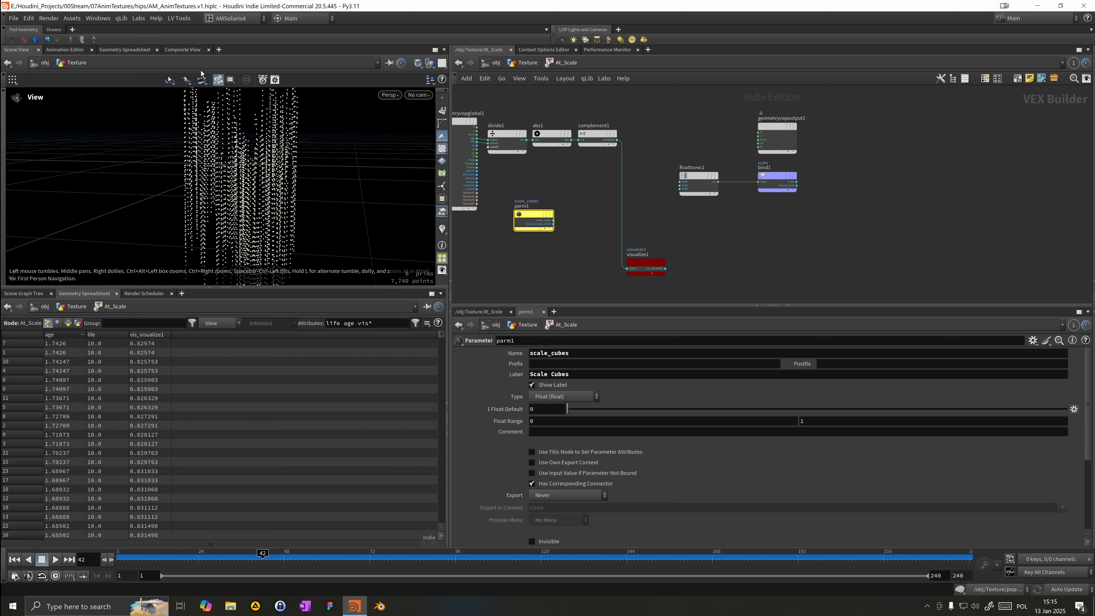
left_click(544, 395)
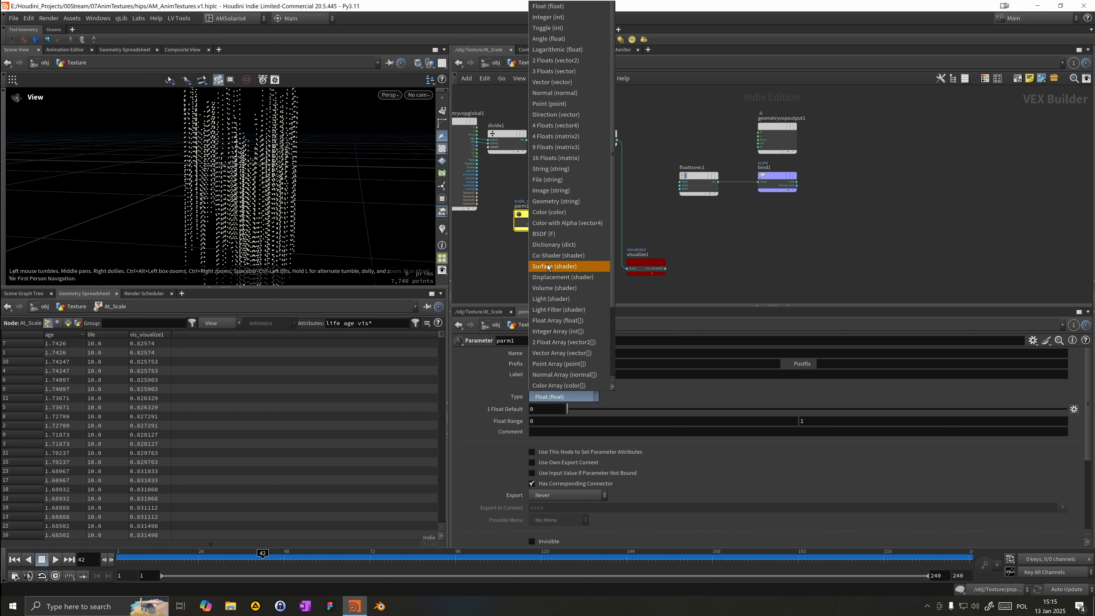
left_click(538, 77)
Step: Add a Vector to Float node next to the scale_cubes parameter
left_click(556, 224)
left_click(563, 203)
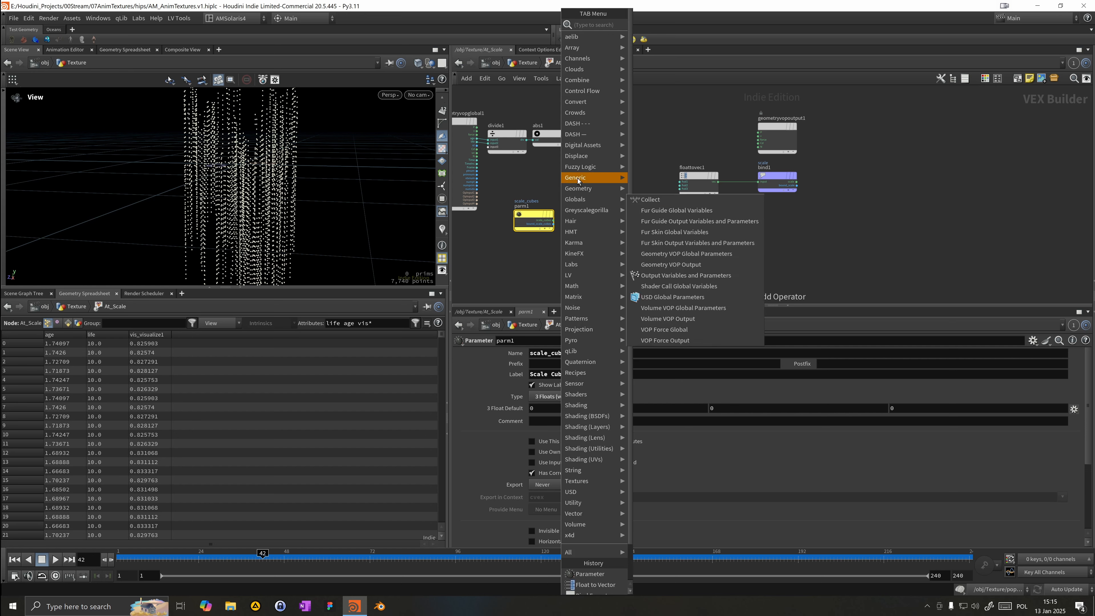
type("vt")
key("Return")
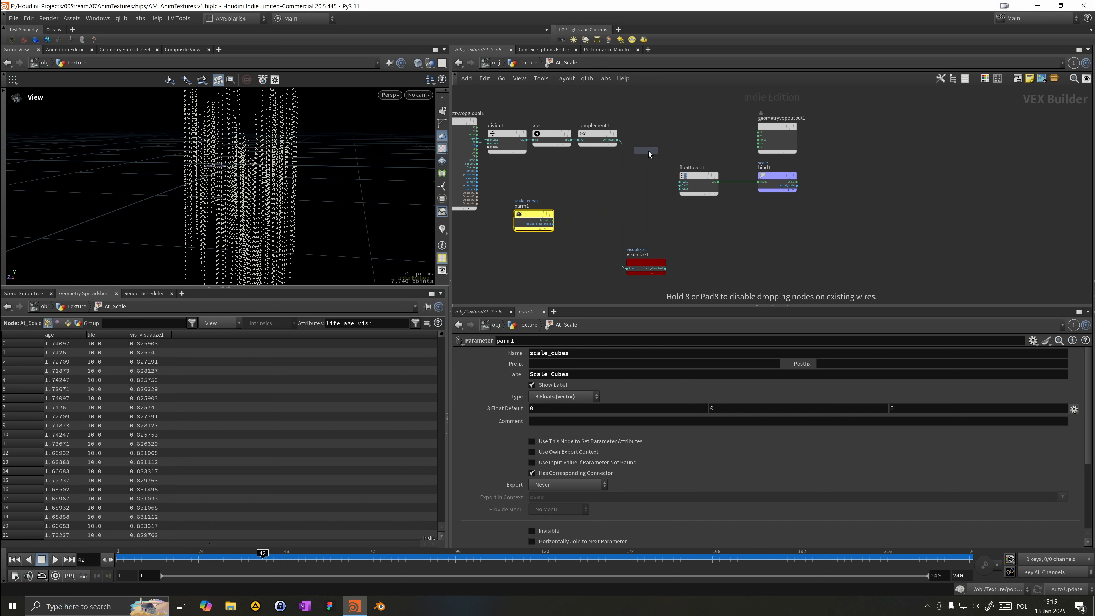
left_click(577, 203)
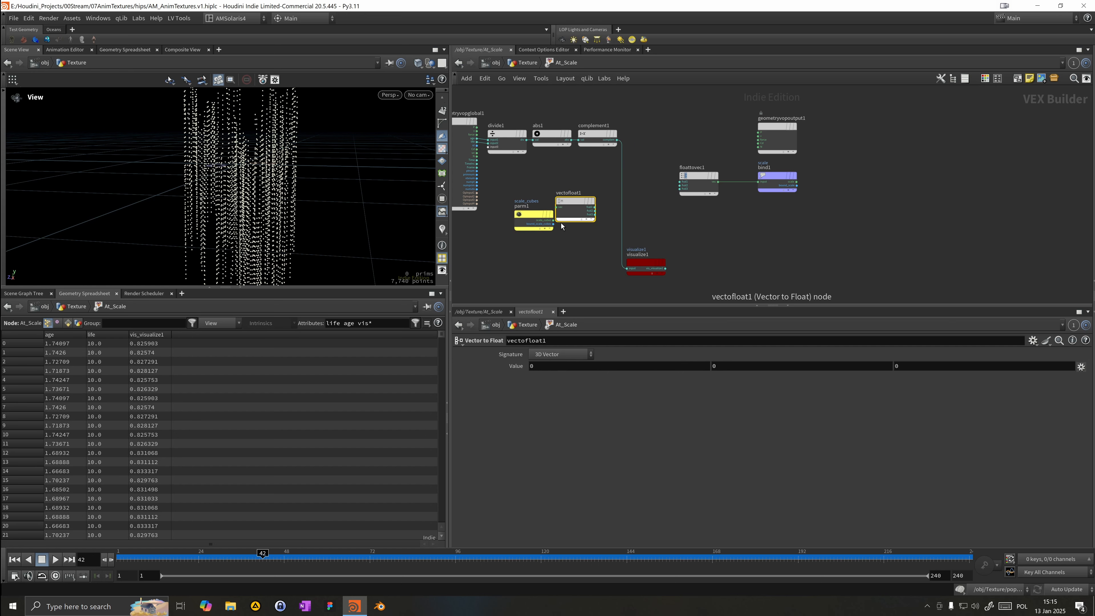
Step: Wire the scale_cubes parameter through the Vector to Float node into the three Float to Vector inputs
left_click(559, 207)
left_click_drag(539, 216, 680, 182)
left_click_drag(594, 214, 679, 190)
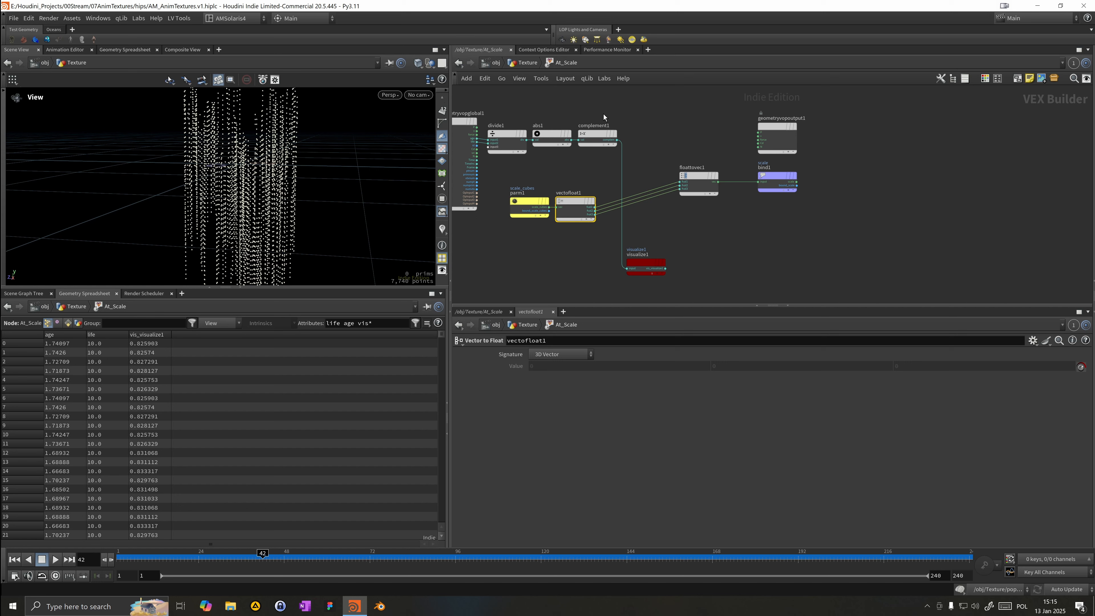
Step: Return to the geometry level, go to frame 31, and set the At_Scale Scale Cubes parameter to 1, 1, 1
left_click(541, 207, "shift")
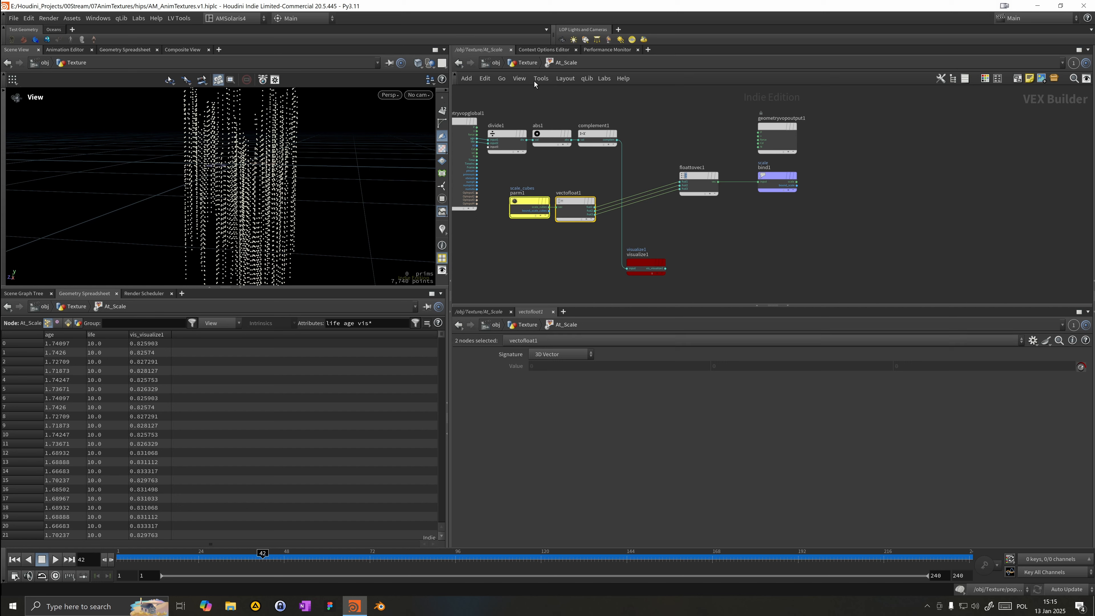
left_click(526, 63)
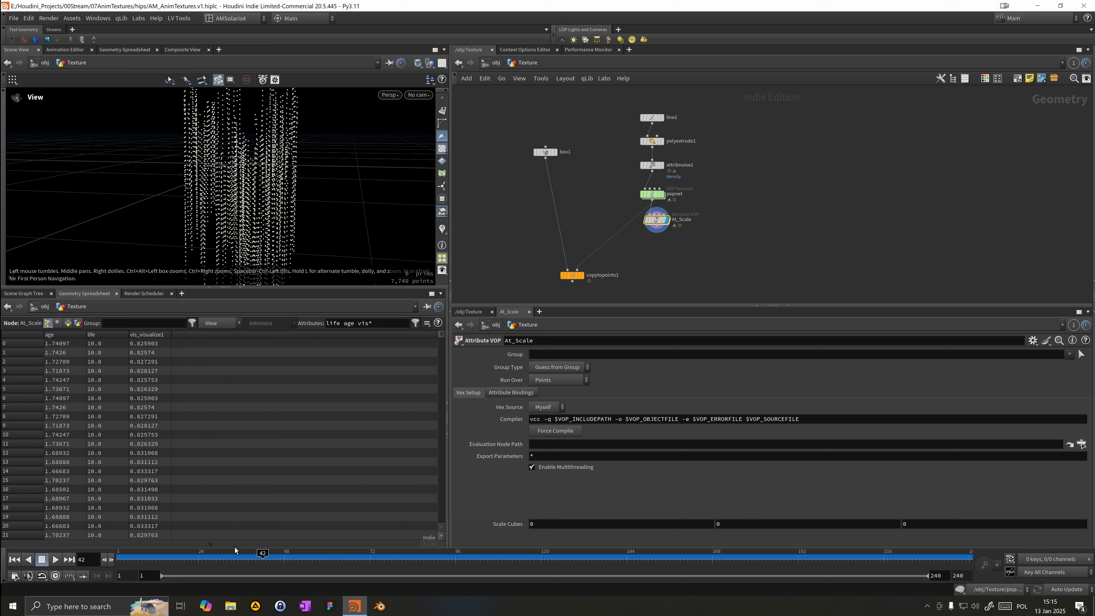
left_click_drag(233, 553, 224, 545)
right_click_drag(259, 201, 510, 183)
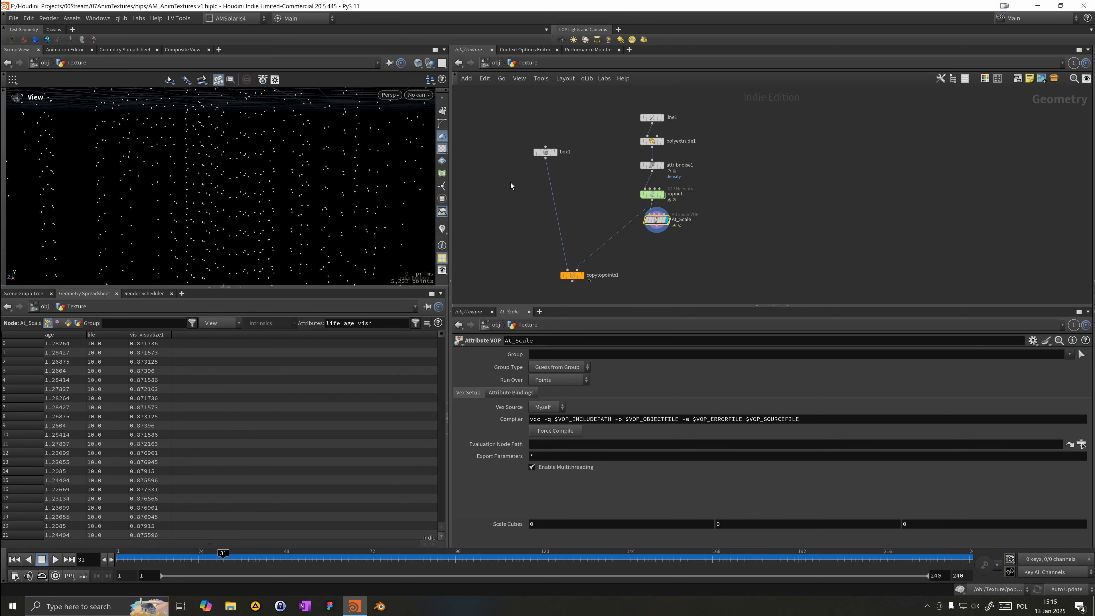
left_click(546, 525)
type("1")
key("Tab")
type("1")
key("Tab")
type("1")
key("Return")
Step: Make the Copy to Points node the displayed output and inspect the copied boxes in the viewport
left_click_drag(657, 227, 578, 268)
left_click(581, 275)
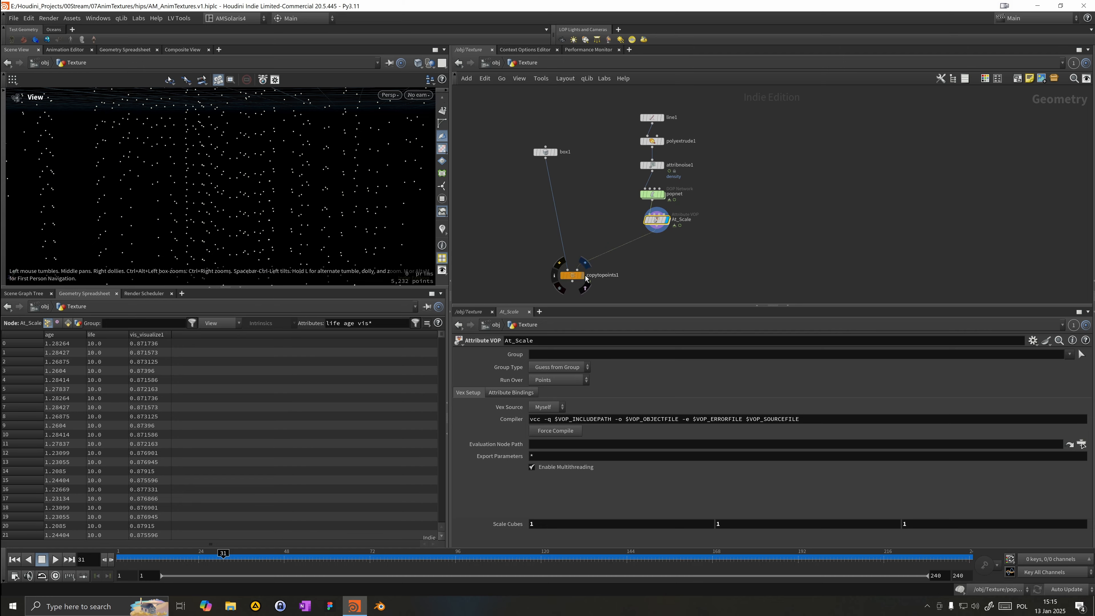
right_click_drag(202, 190, 179, 191)
left_click_drag(179, 191, 235, 178)
middle_click_drag(235, 178, 193, 172)
left_click_drag(193, 173, 203, 242)
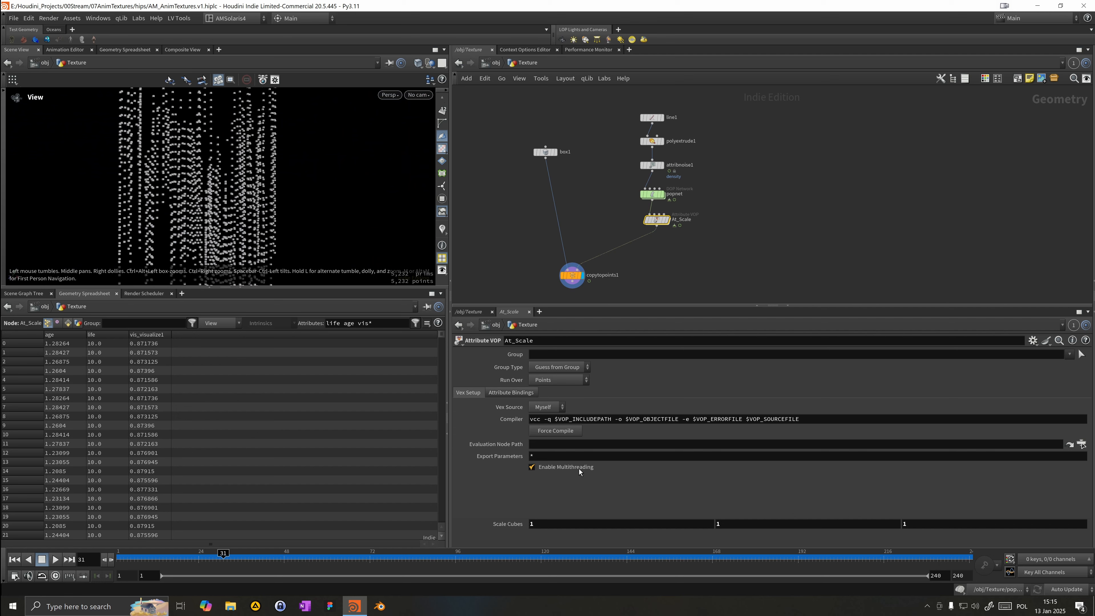
Step: Set the Scale Cubes Y value to 70.7
middle_click_drag(765, 526, 798, 527)
right_click_drag(211, 185, 121, 217)
left_click_drag(122, 217, 160, 223)
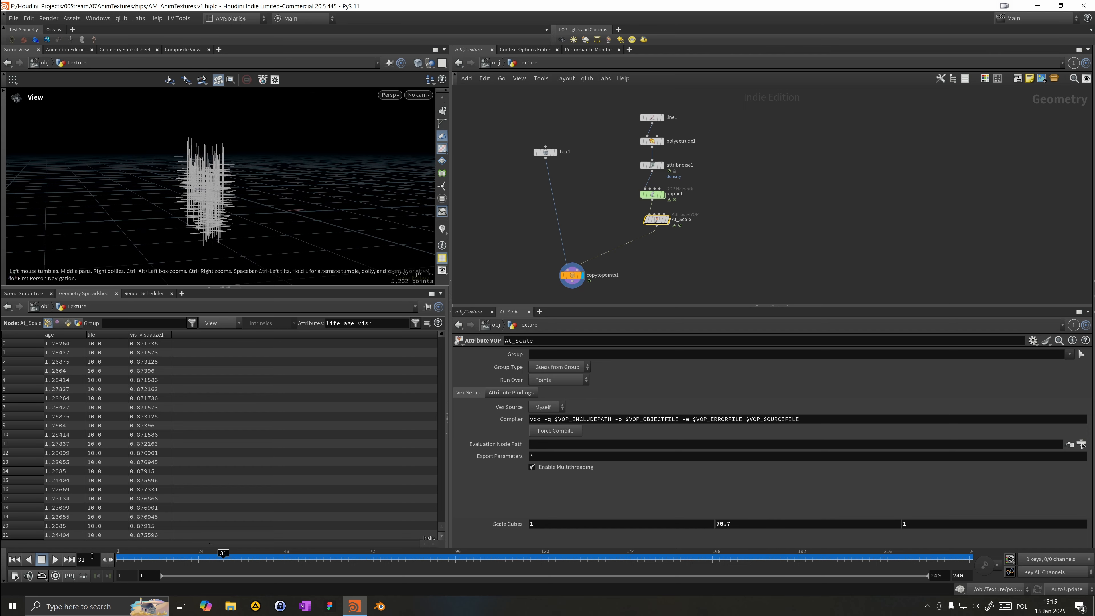
Step: Play the animation from the start to preview how the boxes scale over time
left_click(56, 559)
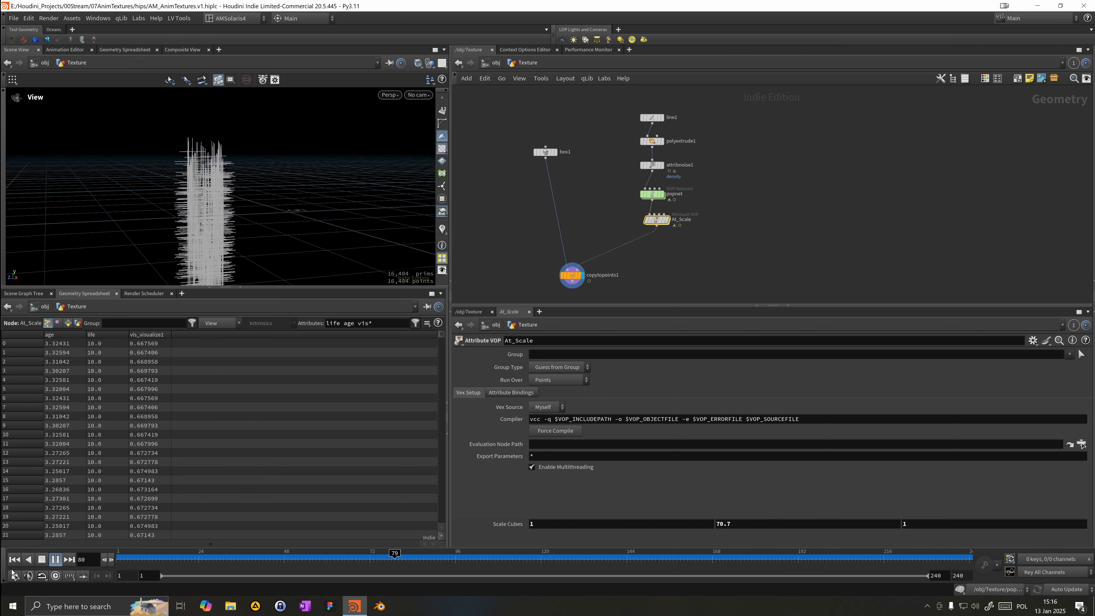
left_click(15, 560)
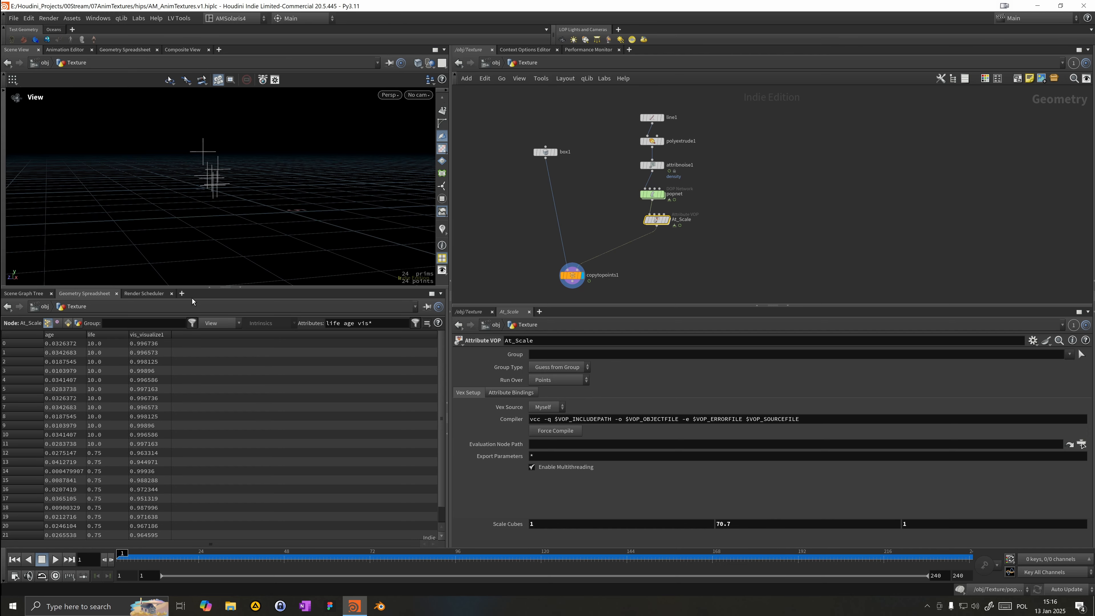
right_click_drag(217, 139, 338, 149)
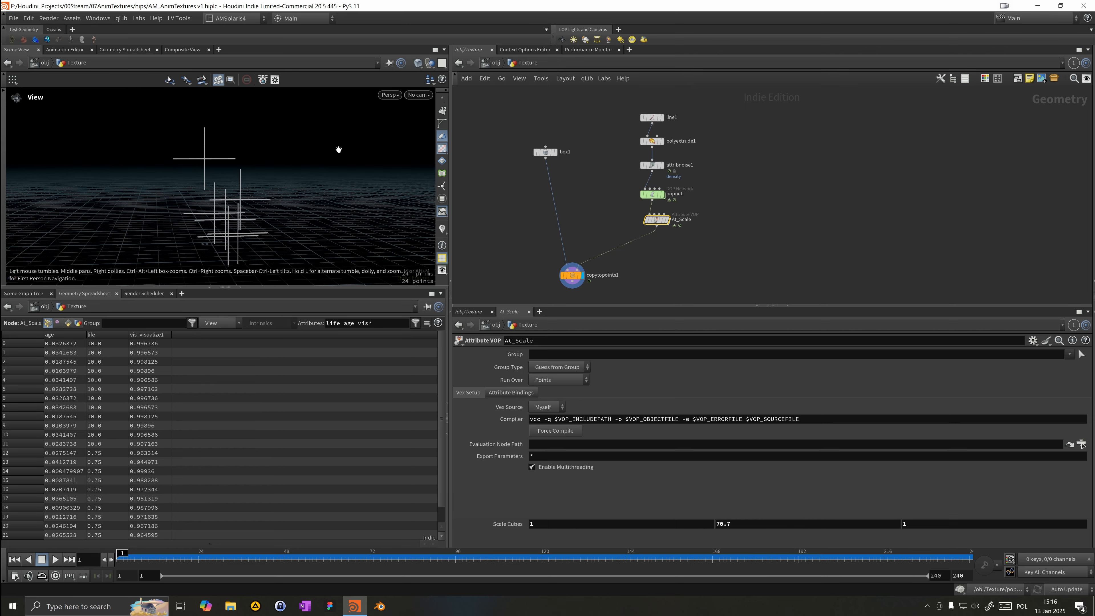
left_click(53, 564)
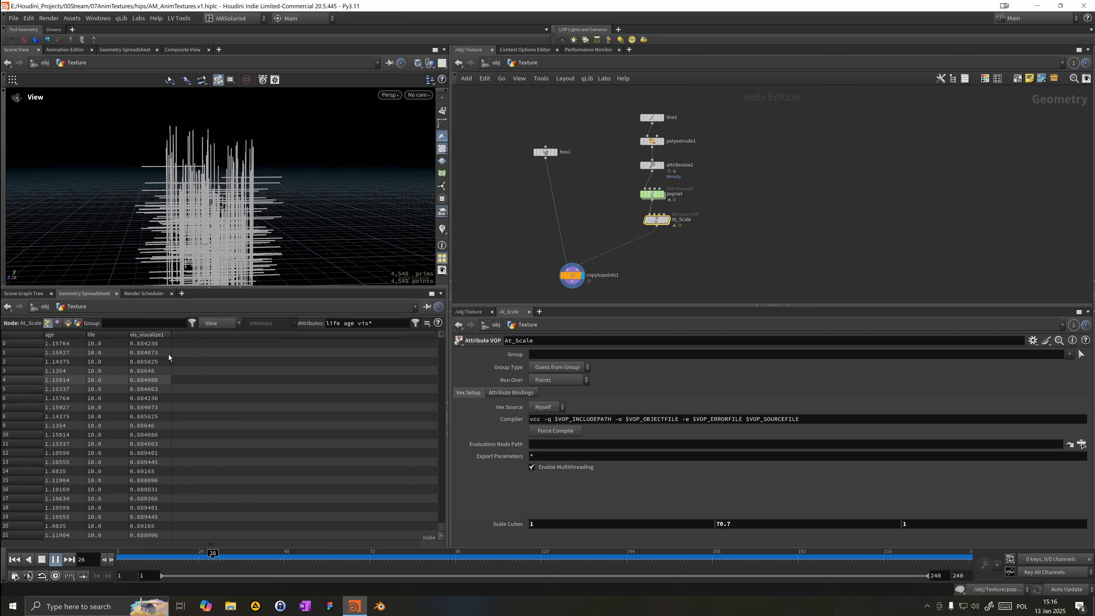
right_click_drag(242, 178, 130, 152)
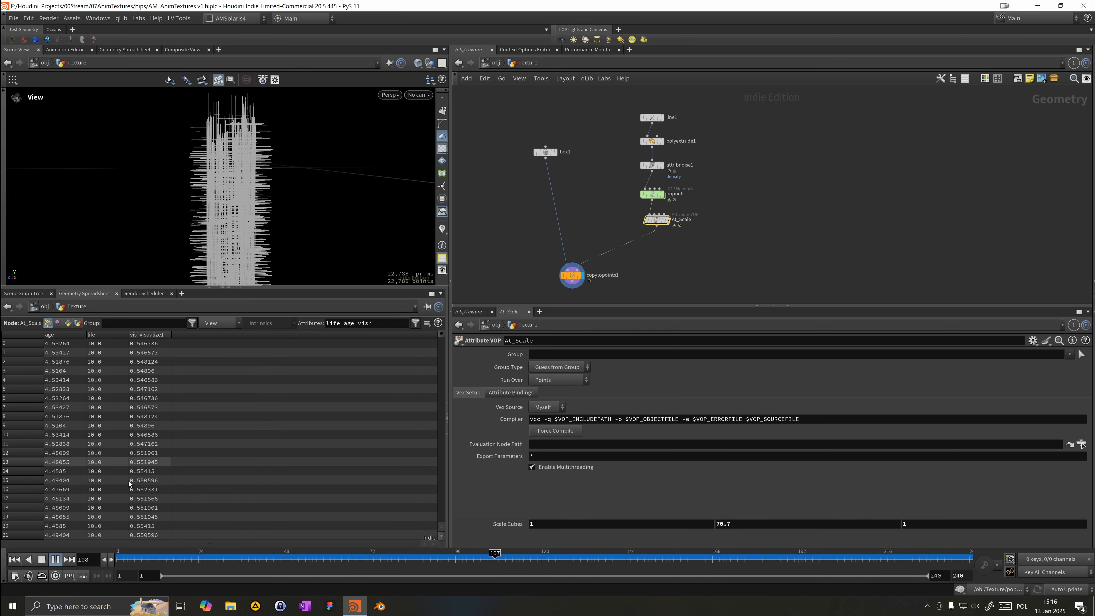
left_click(16, 561)
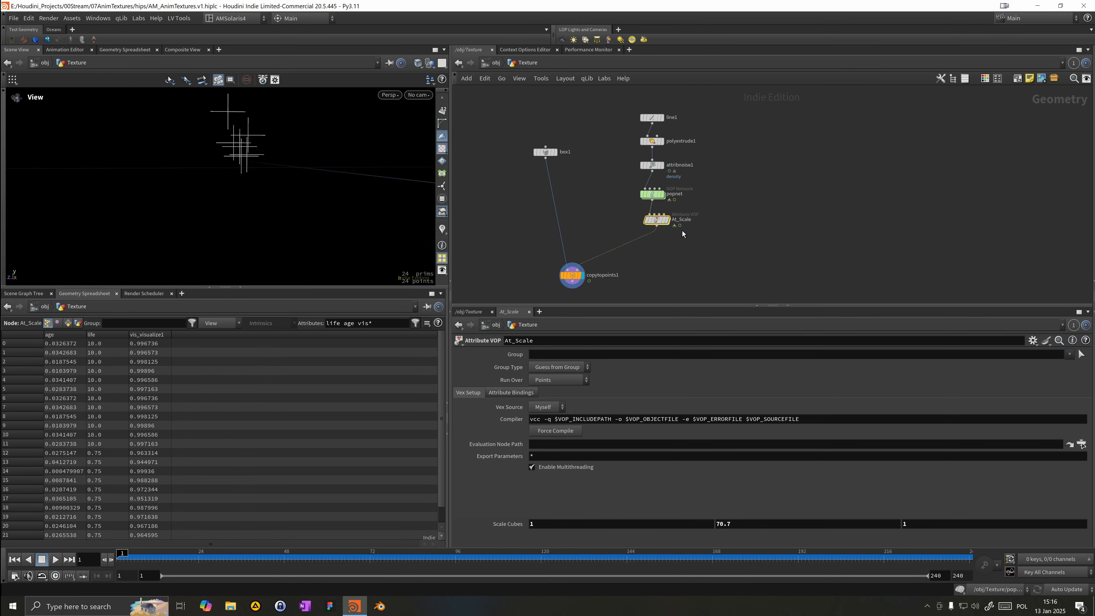
key("Tab")
type("aw")
key("Escape")
key("Escape")
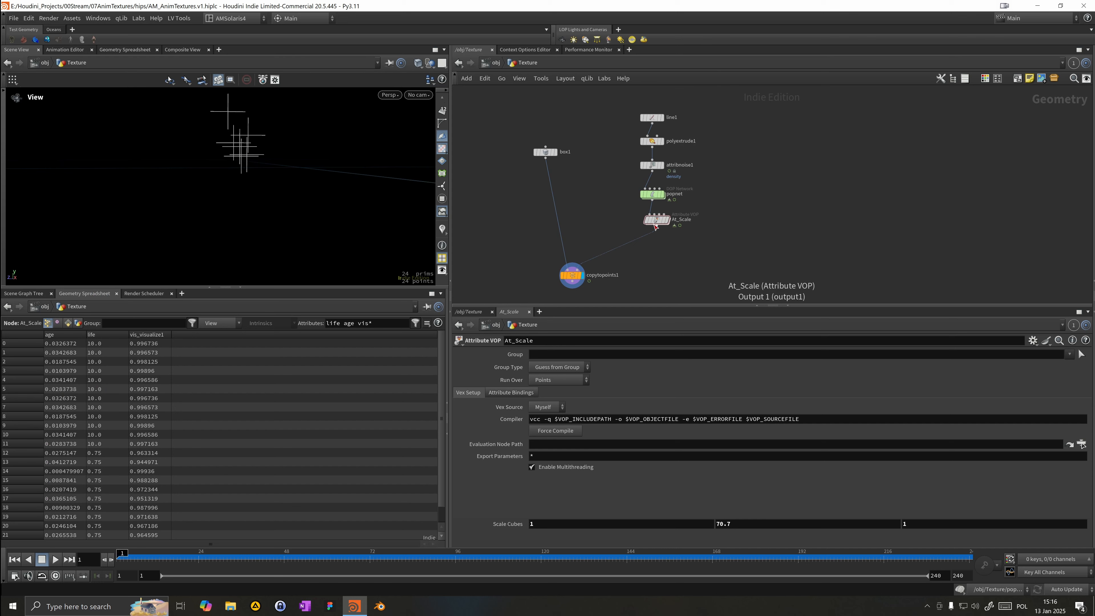
Step: Move the At_Scale node below the POP network and dive into its VOP network
left_click_drag(657, 221, 651, 237)
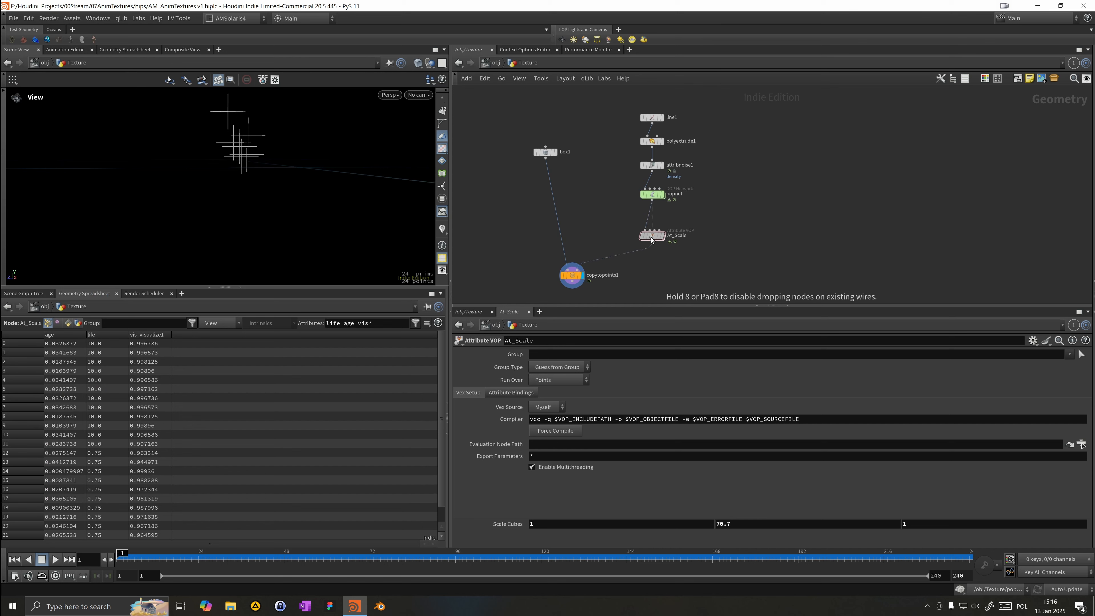
double_click(651, 237)
left_click_drag(538, 155, 479, 166)
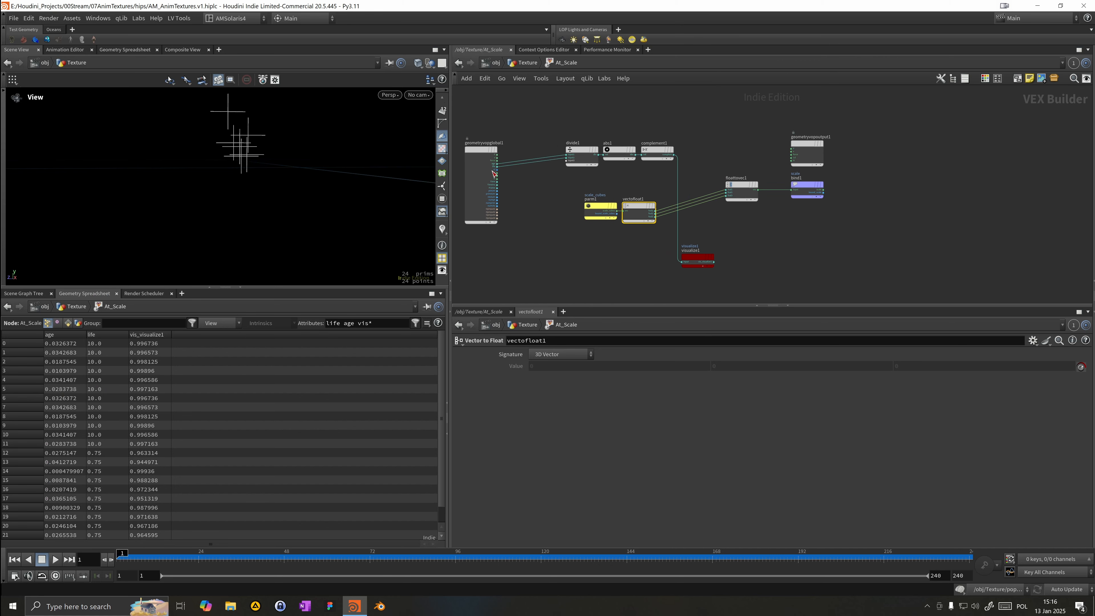
key("Tab")
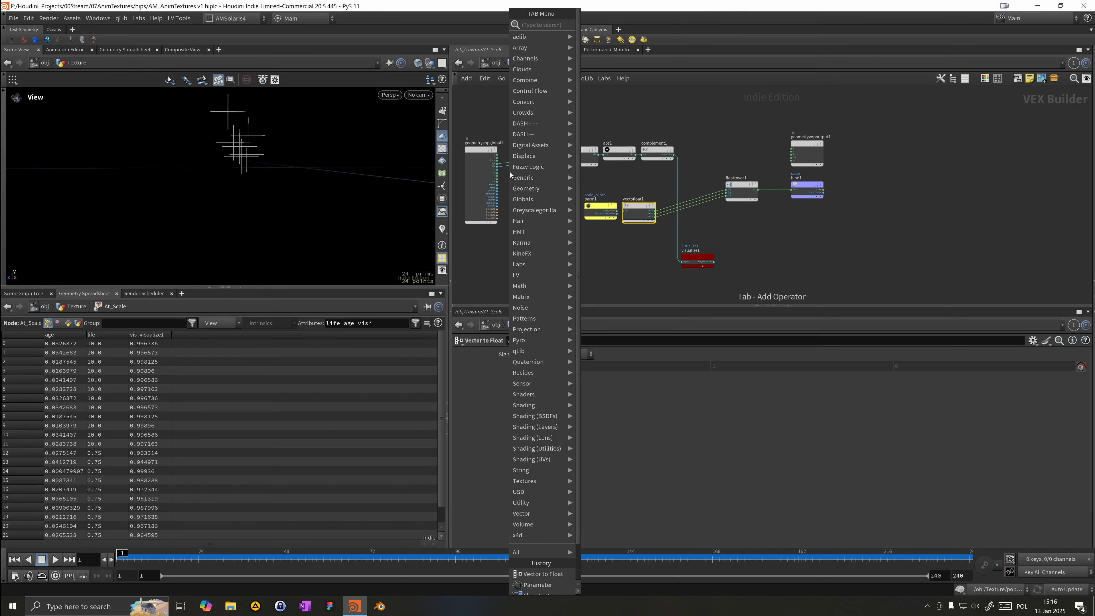
key("Escape")
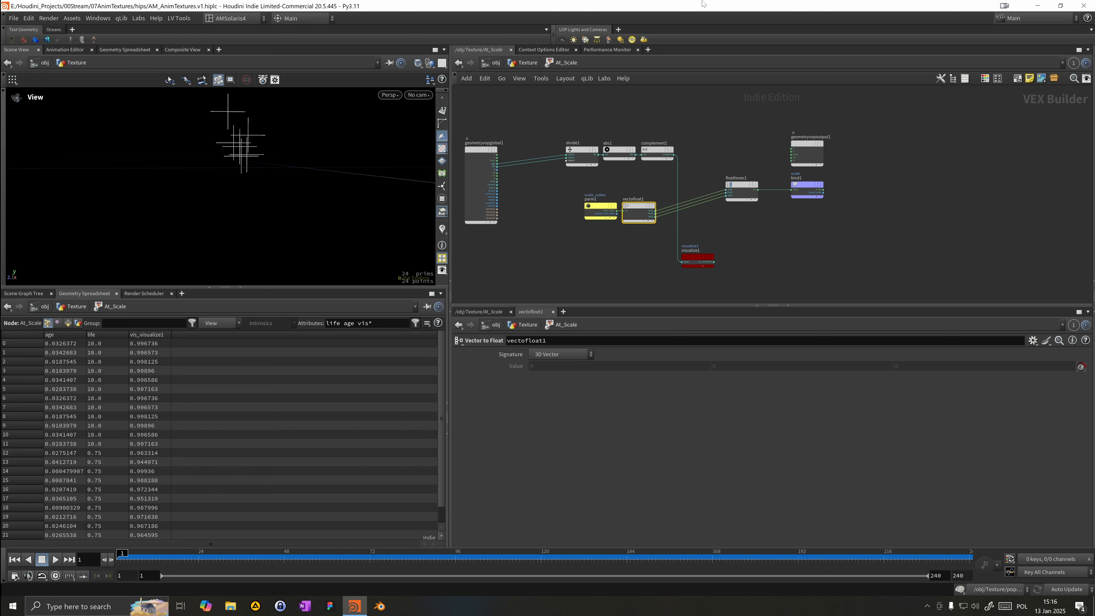
Step: Add a Constant node above the Float to Vector node
key("Tab")
mouse_move(693, 96)
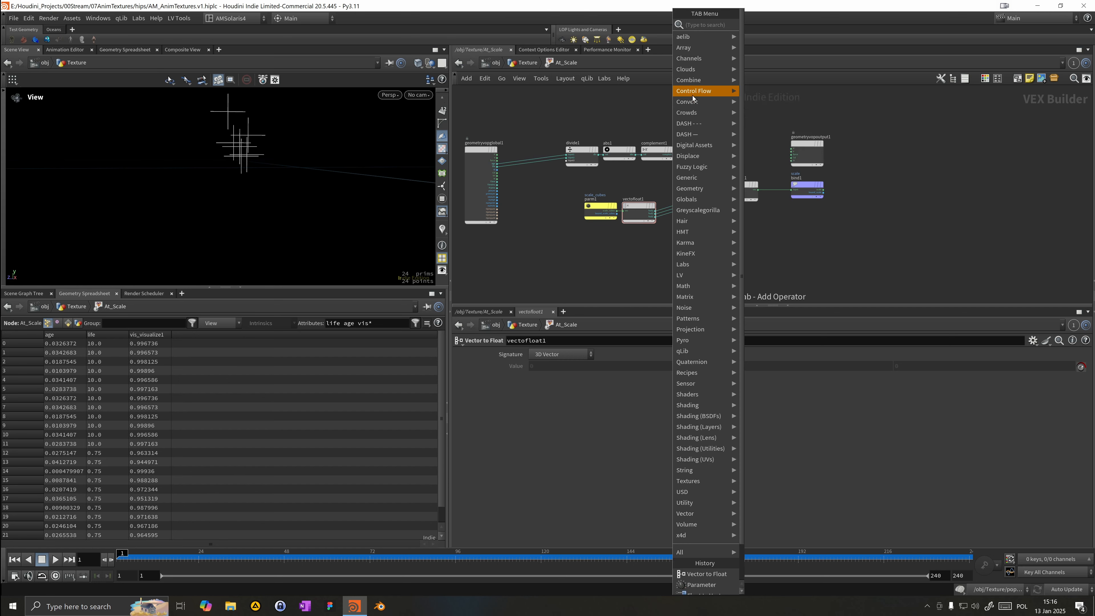
type("con")
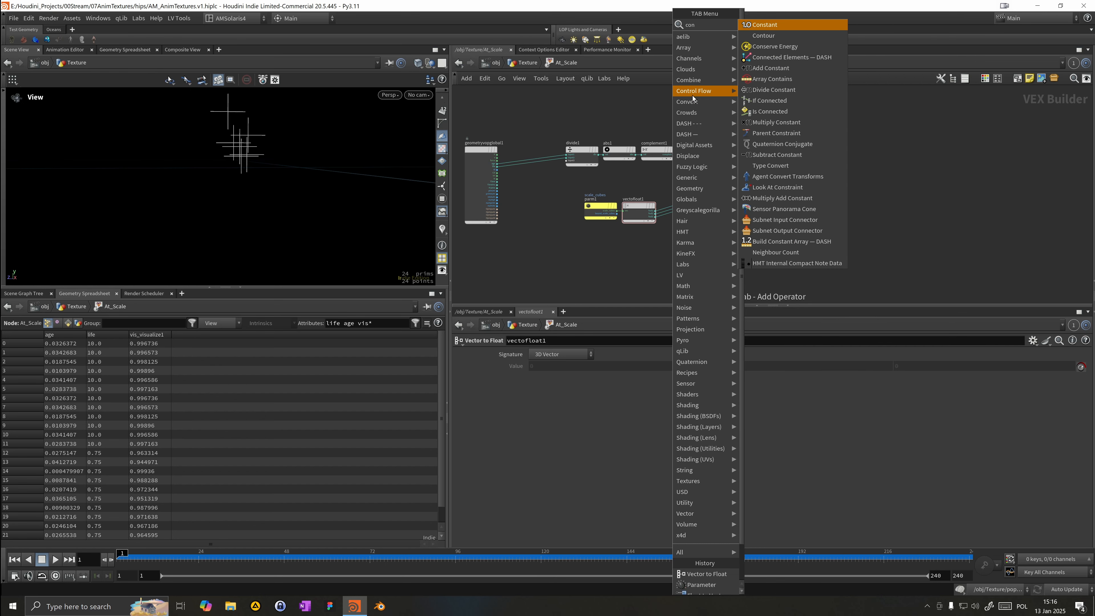
key("Return")
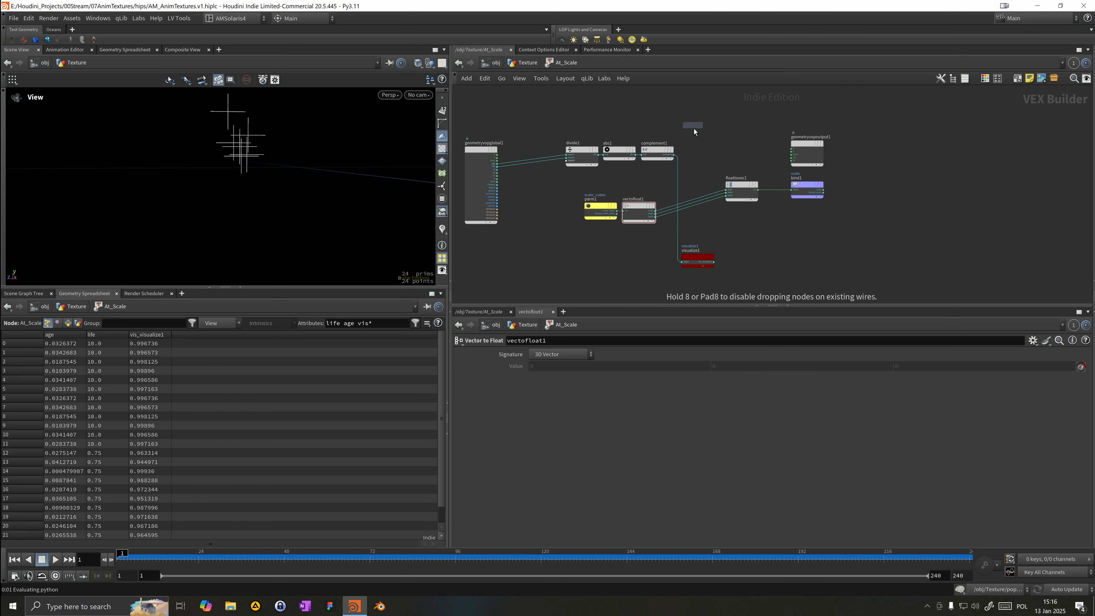
left_click(712, 146)
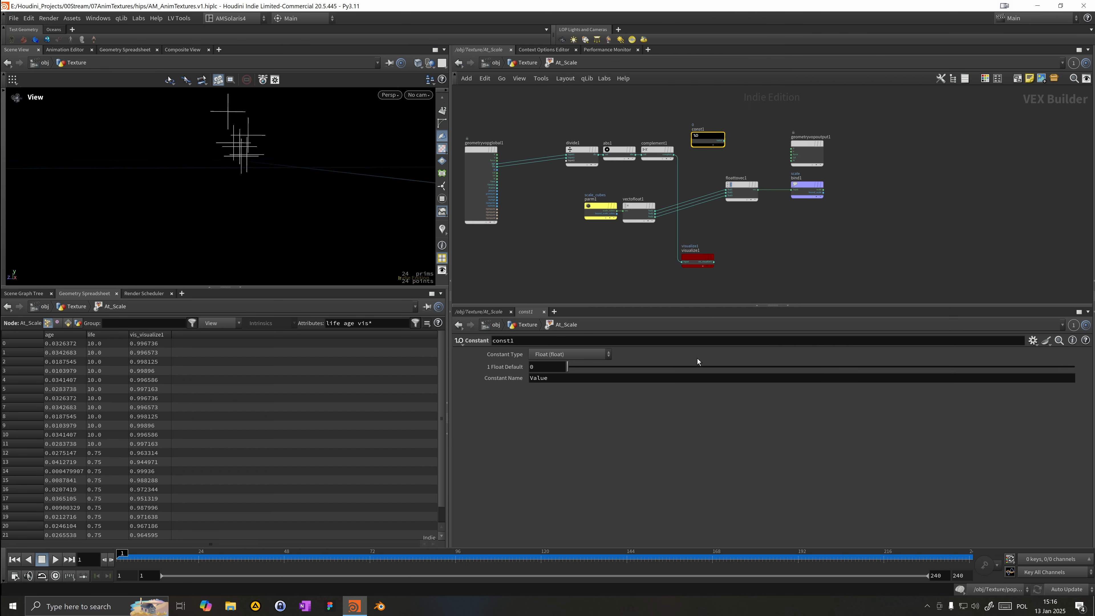
Step: Set the Constant's type to 3 Floats (vector) with a value of 0, 1, 0
left_click(545, 356)
left_click(604, 71)
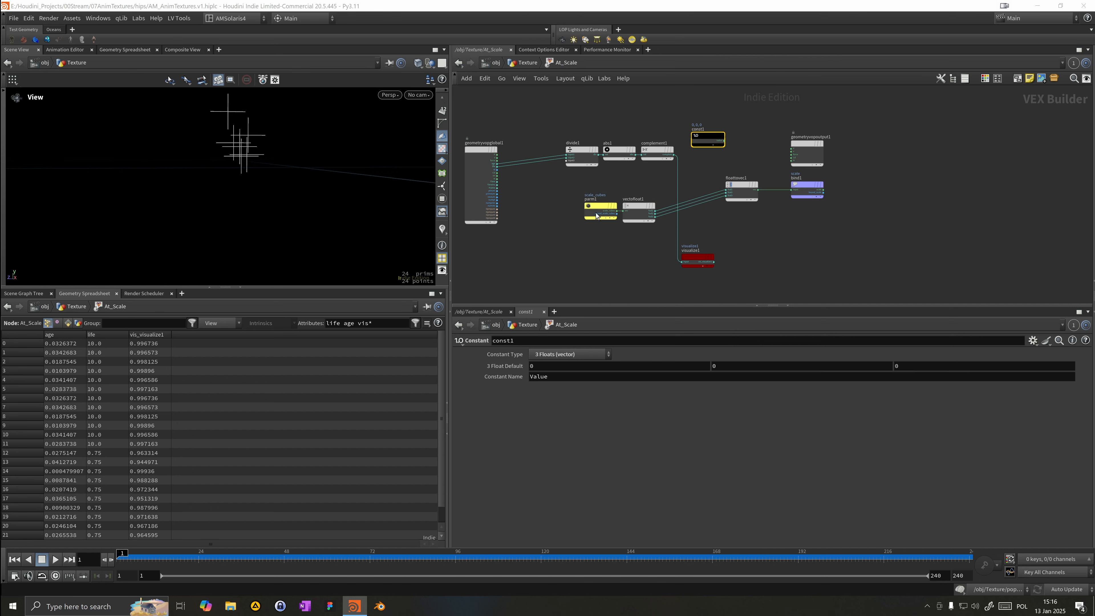
left_click(717, 371)
type("1")
key("Return")
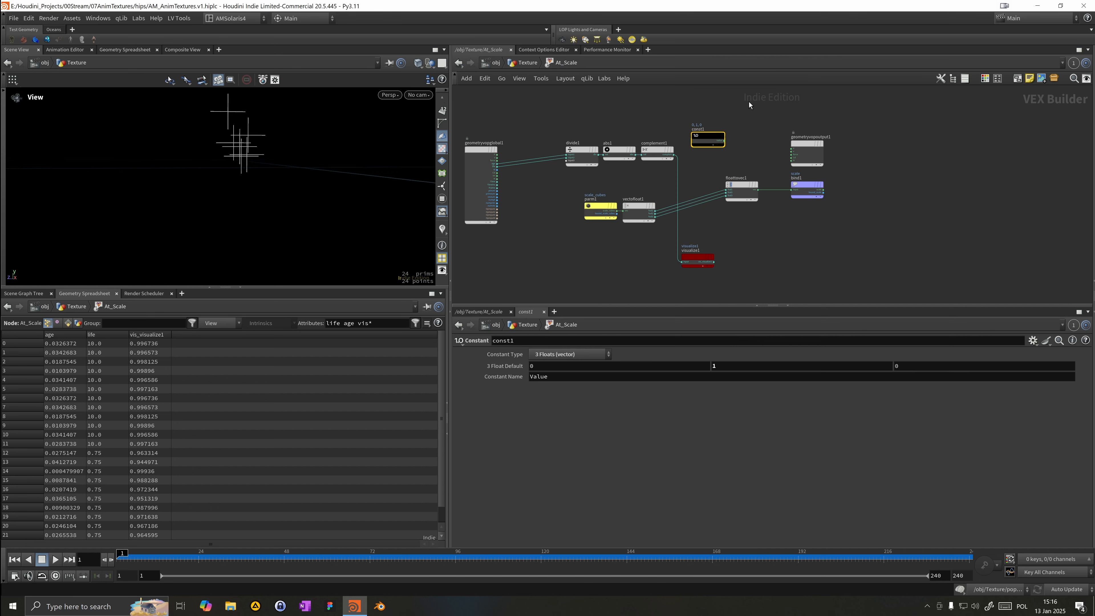
Step: Wire the Constant's output into the scale output and reposition the Constant node
left_click_drag(726, 144, 792, 161)
left_click_drag(699, 136, 716, 156)
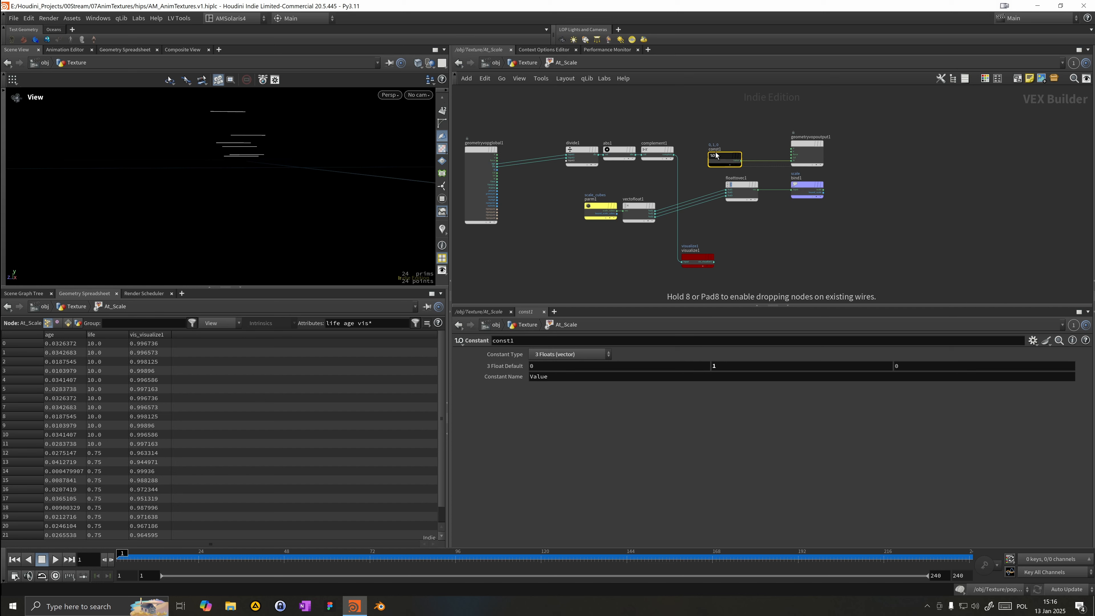
Step: Return to the geometry level and play and scrub the animation to check the box scaling
left_click(525, 63)
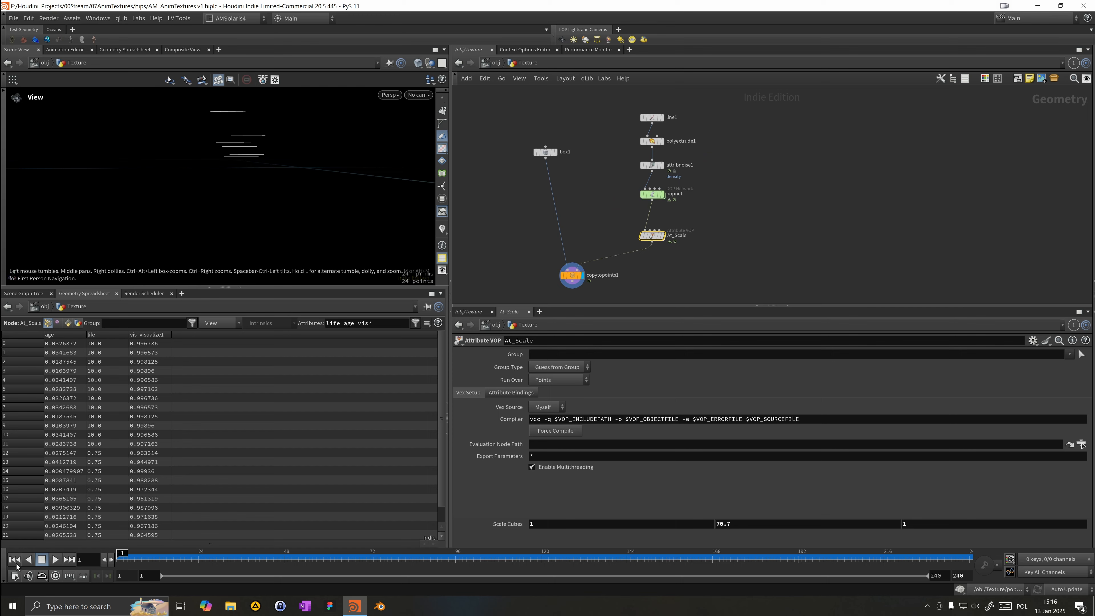
left_click(55, 559)
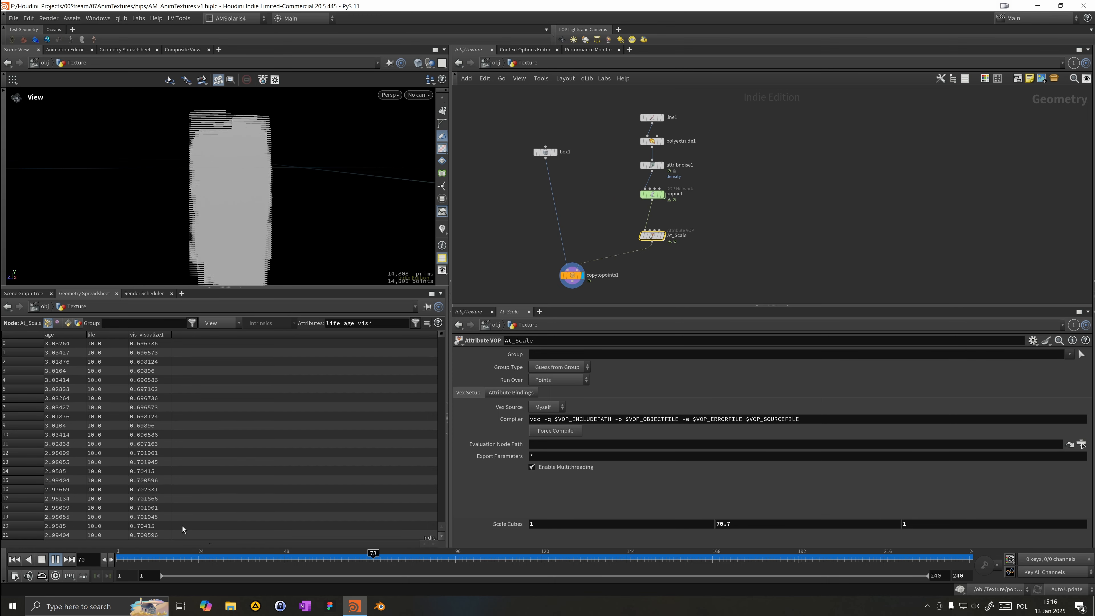
left_click_drag(173, 558, 260, 558)
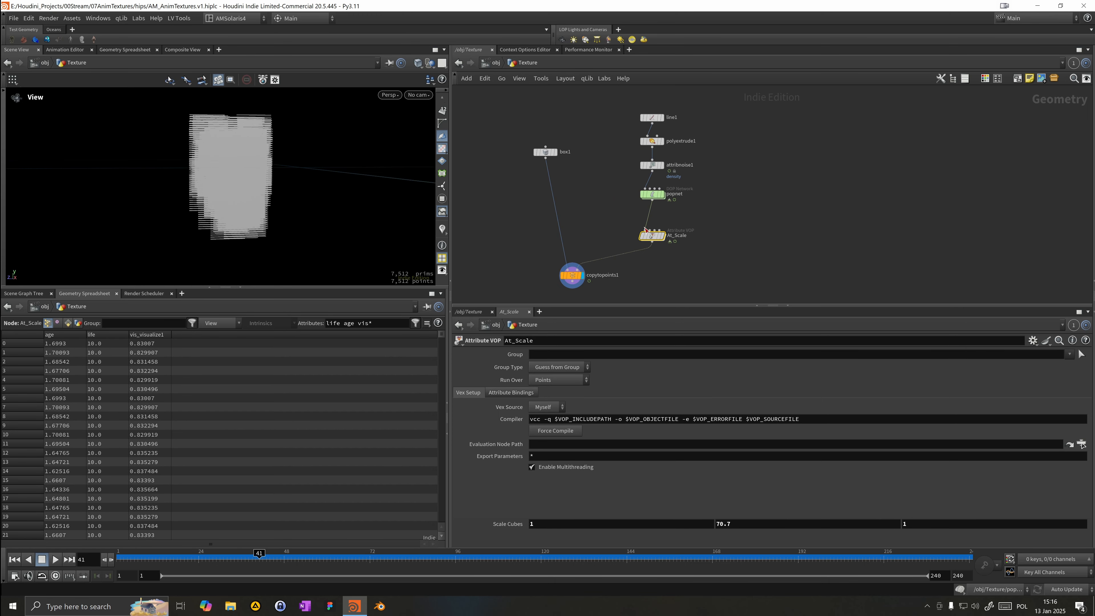
Step: Select the Copy to Points node and dive back into the At_Scale VOP network
mouse_move(652, 226)
left_click(572, 276)
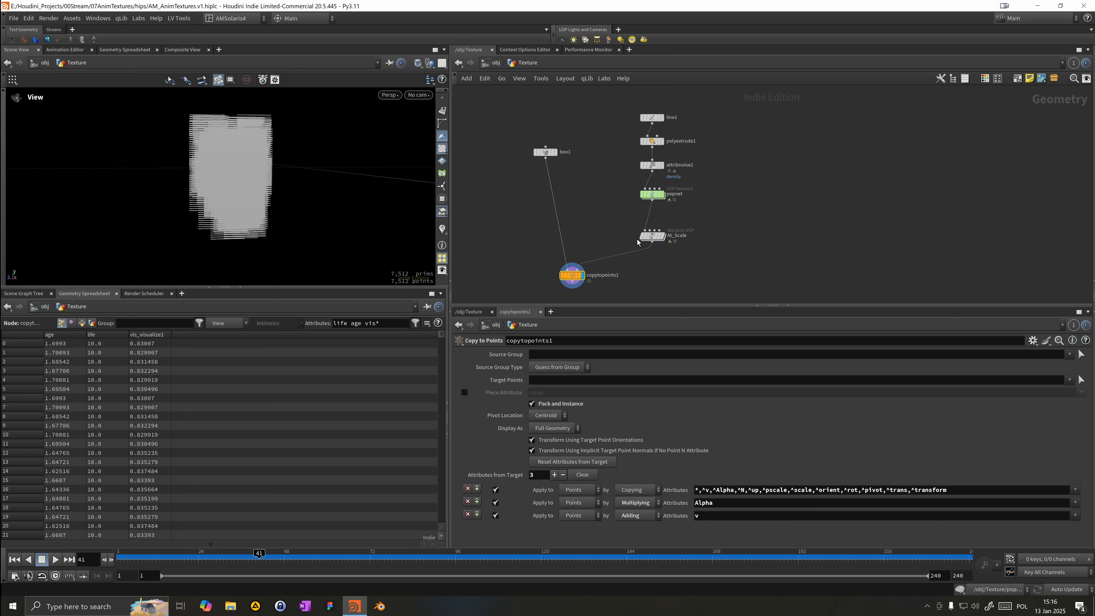
double_click(652, 236)
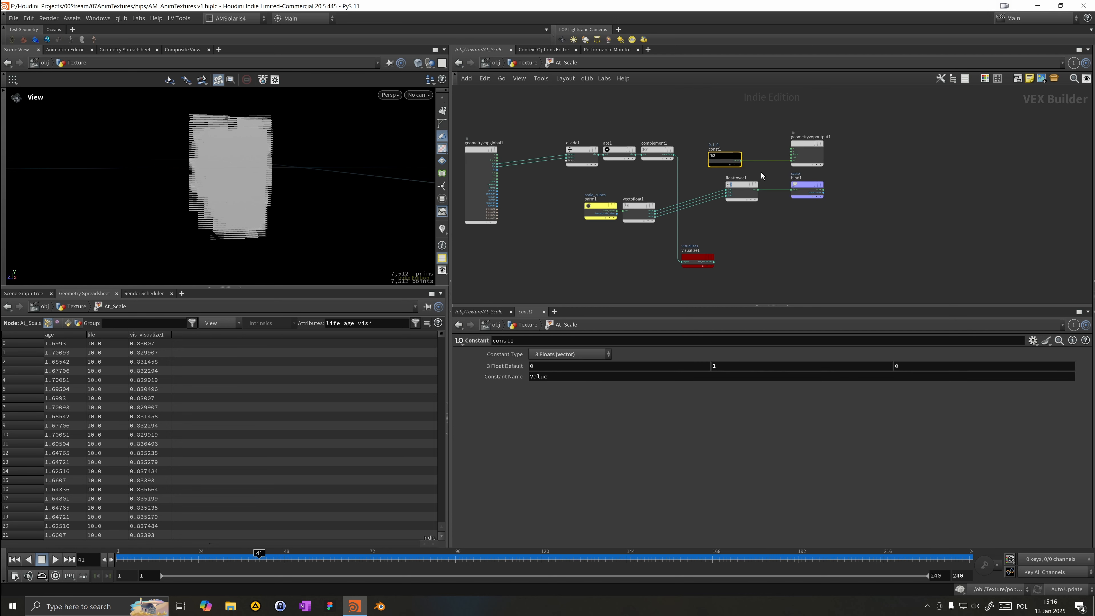
Step: Set the Constant's value to 0, 0, 1
left_click(727, 365)
type("0")
key("Tab")
type("1")
key("Return")
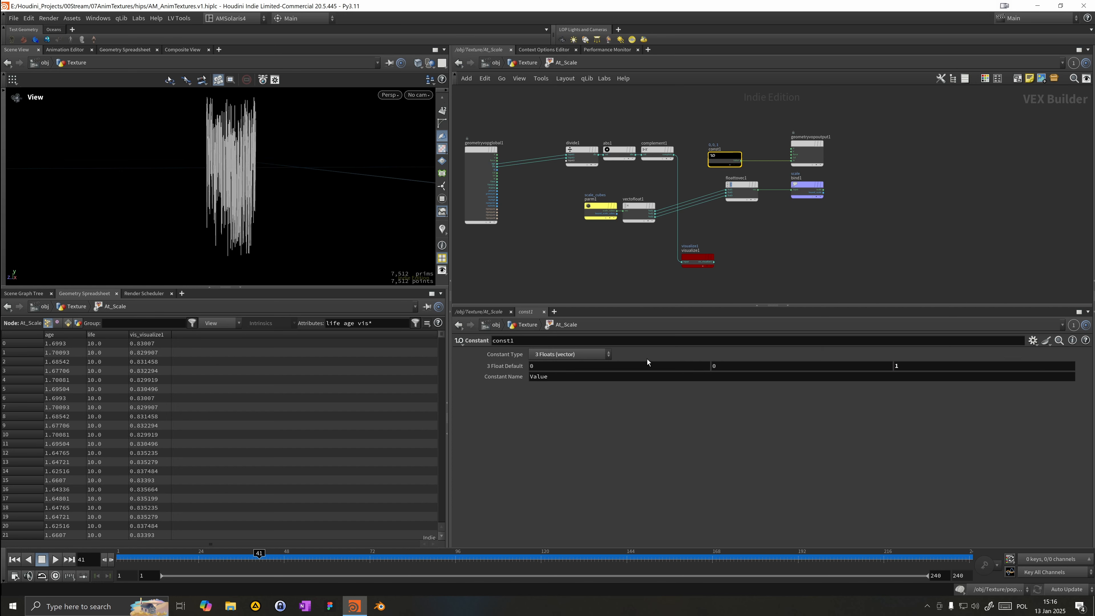
Step: Play the animation, orbit the viewport and scrub to frame 21 to check the boxes
left_click(59, 559)
left_click_drag(257, 184, 252, 181)
right_click_drag(262, 191, 321, 203)
mouse_move(284, 171)
left_mouse_down()
mouse_move(254, 177)
mouse_move(268, 183)
left_mouse_up()
middle_click_drag(252, 229, 244, 182)
left_click_drag(245, 182, 255, 196)
left_click(189, 560)
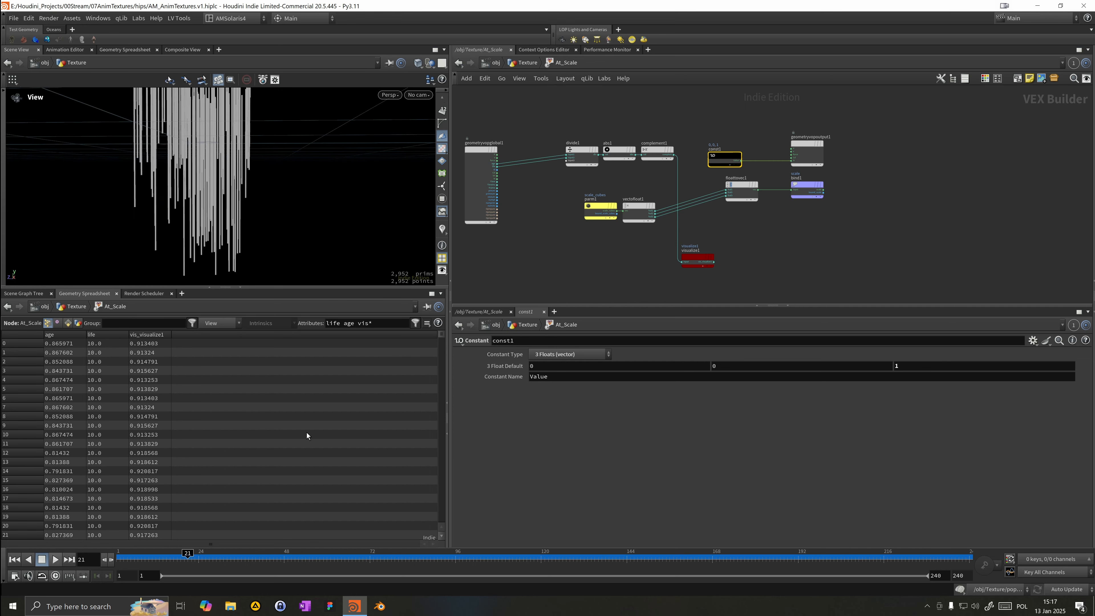
Step: Rearrange the divide, abs, complement, parameter and vector-to-float nodes in the VOP network
left_click(675, 155)
key("Escape")
middle_click_drag(675, 174, 698, 180)
left_click_drag(568, 180, 686, 156)
left_click_drag(681, 156, 645, 150)
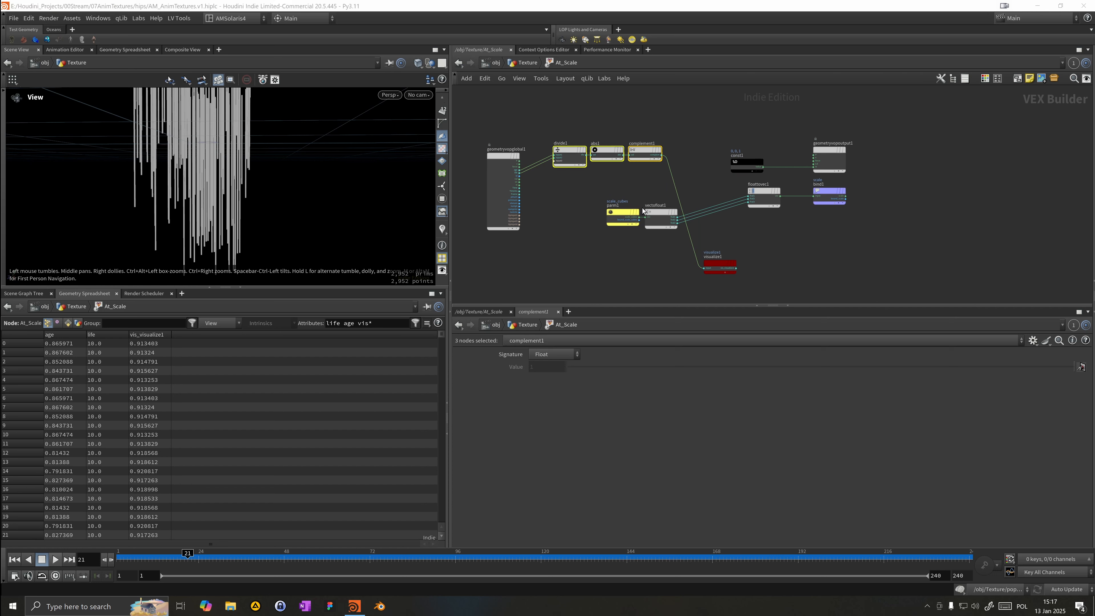
left_click_drag(597, 237, 656, 216)
left_click_drag(620, 205, 656, 190)
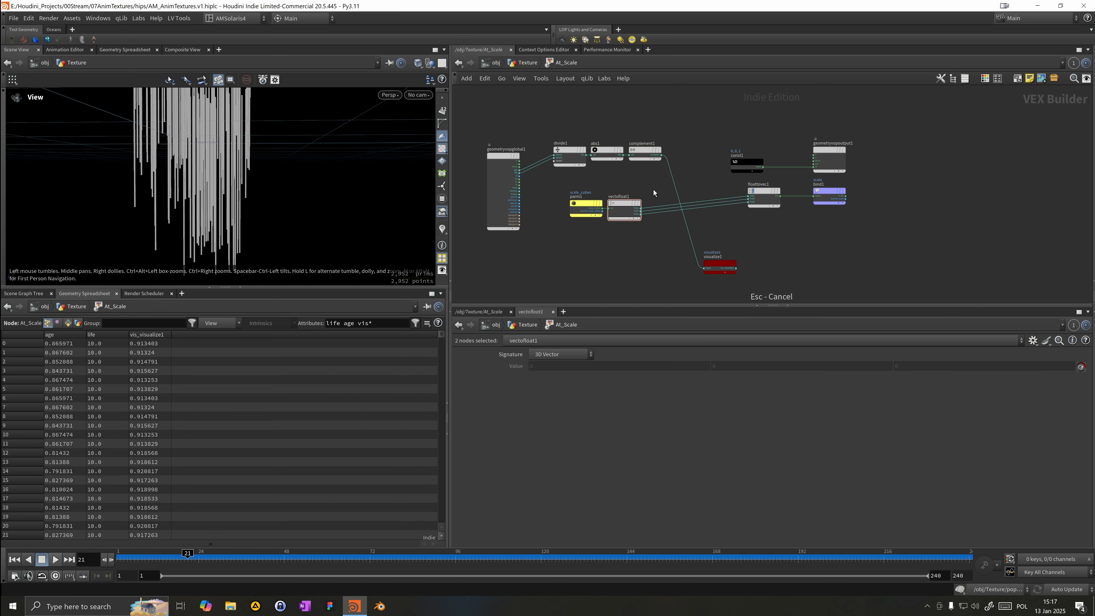
Step: Insert a Multiply node between the vector-to-float and float-to-vector nodes and wire the complement output into it
scroll(655, 190, "up", 3)
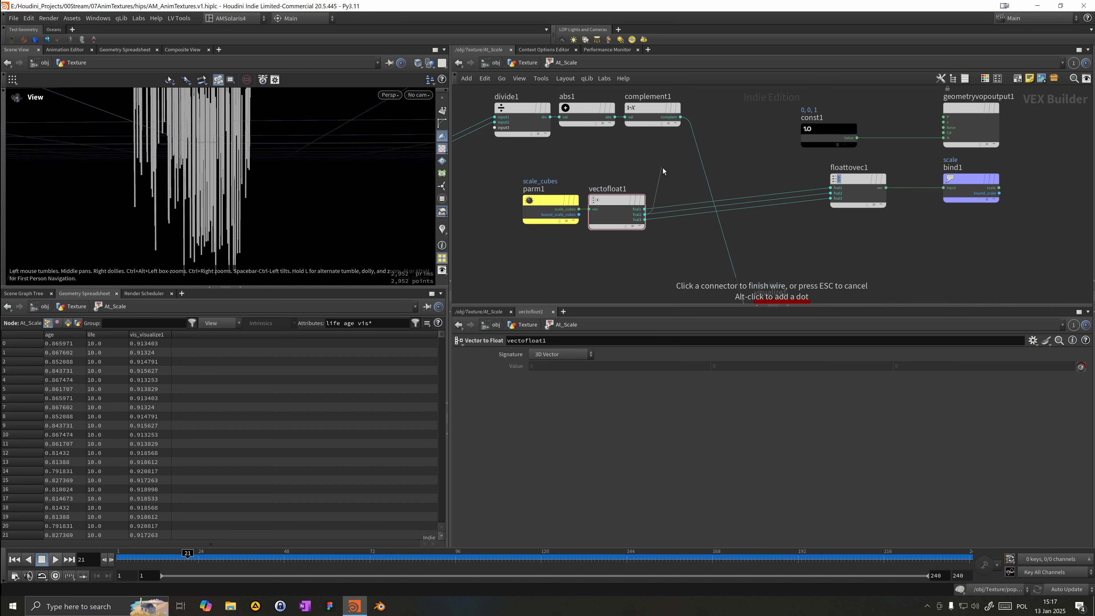
key("Tab")
type("mul")
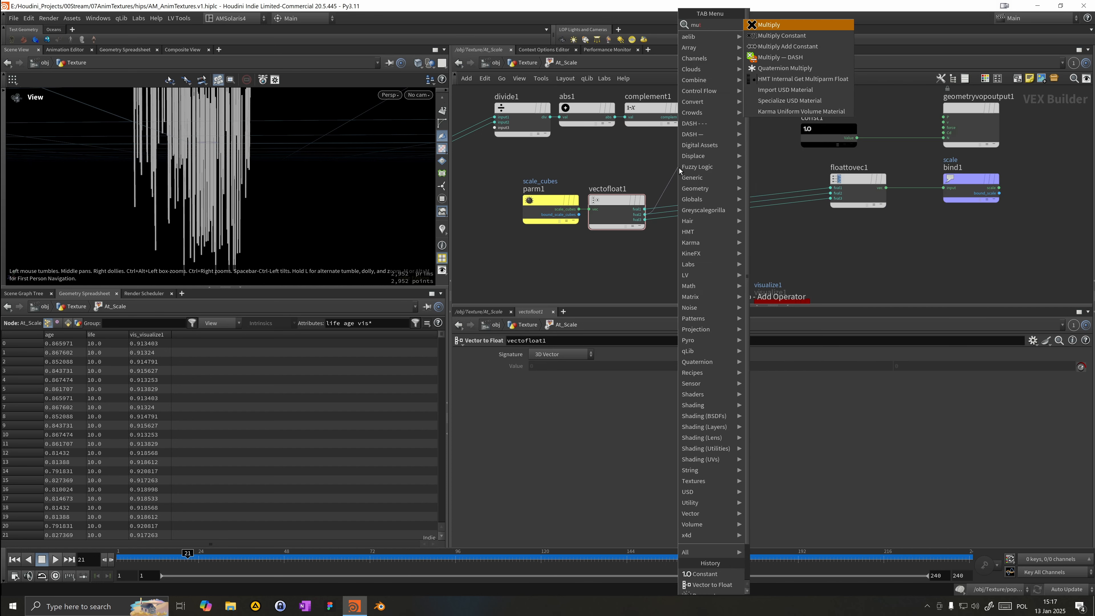
key("Return")
left_click(678, 168)
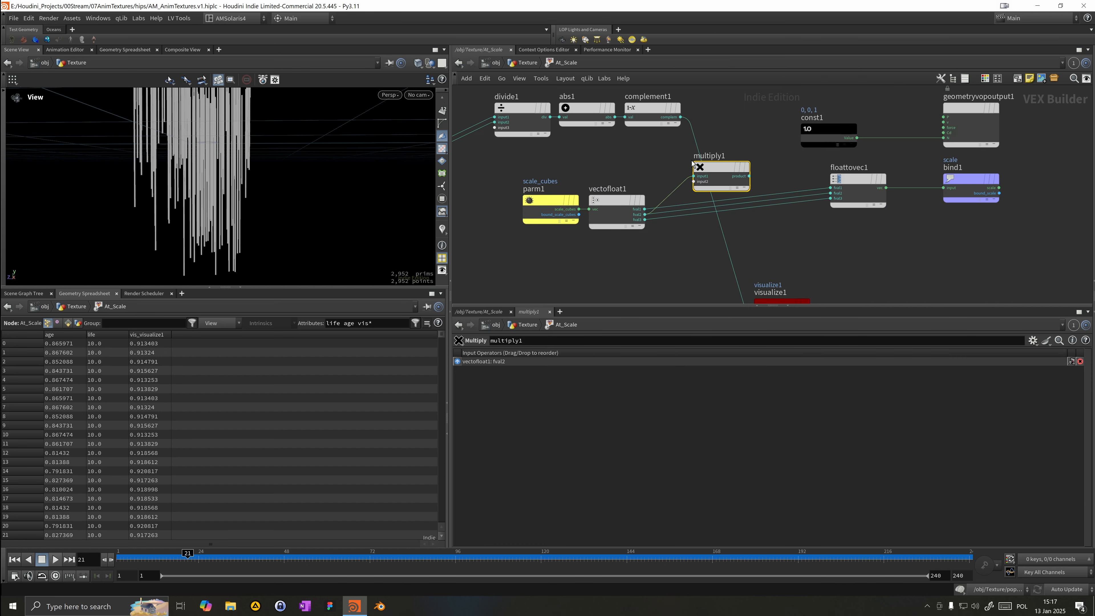
left_click_drag(681, 117, 816, 199)
left_click_drag(718, 174, 740, 173)
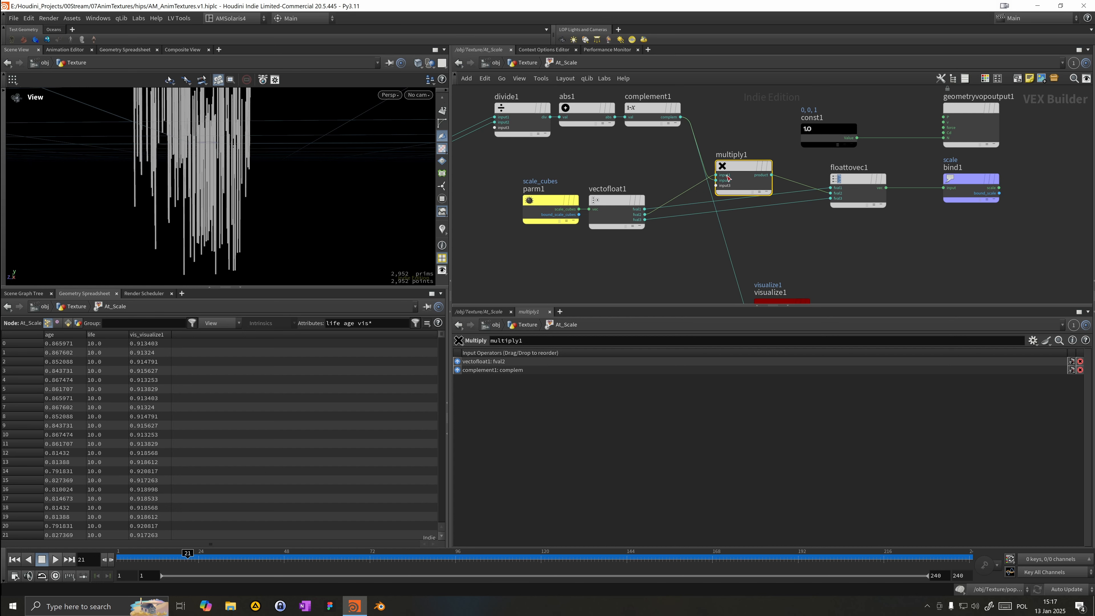
Step: Return to the geometry level and set the Scale Cubes Y value to 2
middle_click_drag(201, 169, 234, 233, "alt")
right_click_drag(234, 234, 259, 216, "alt")
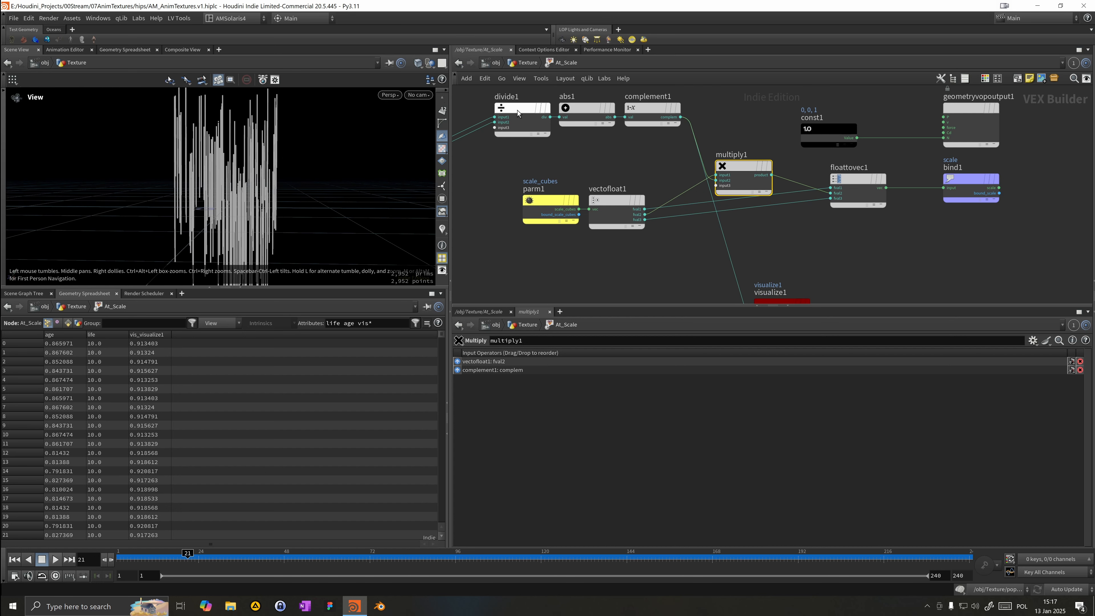
left_click(527, 63)
left_click(733, 524)
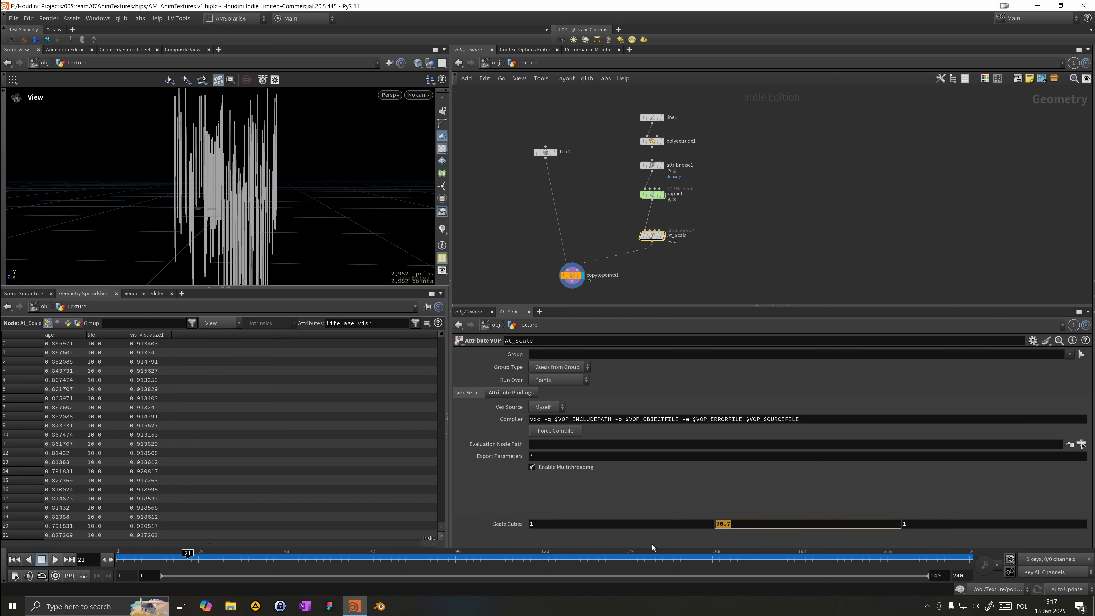
type("2")
key("Return")
Step: Orbit the viewport, play and scrub the timeline to inspect the stretched boxes
right_click_drag(208, 165, 313, 176)
left_click_drag(313, 176, 336, 161)
middle_click_drag(336, 161, 265, 123)
right_click_drag(265, 122, 231, 157)
left_click_drag(231, 157, 220, 114)
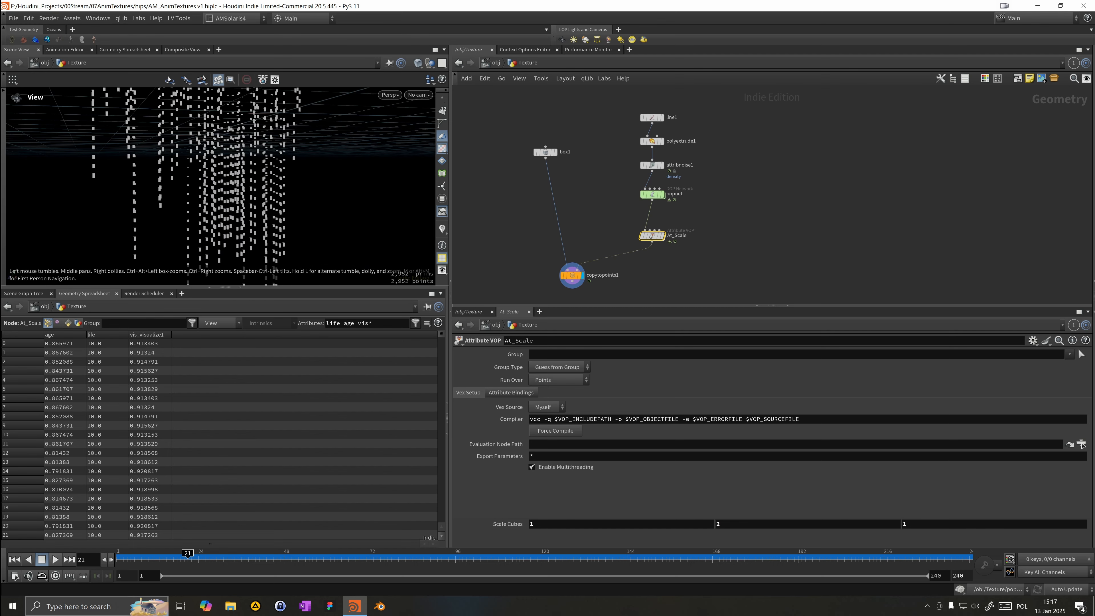
left_click(55, 560)
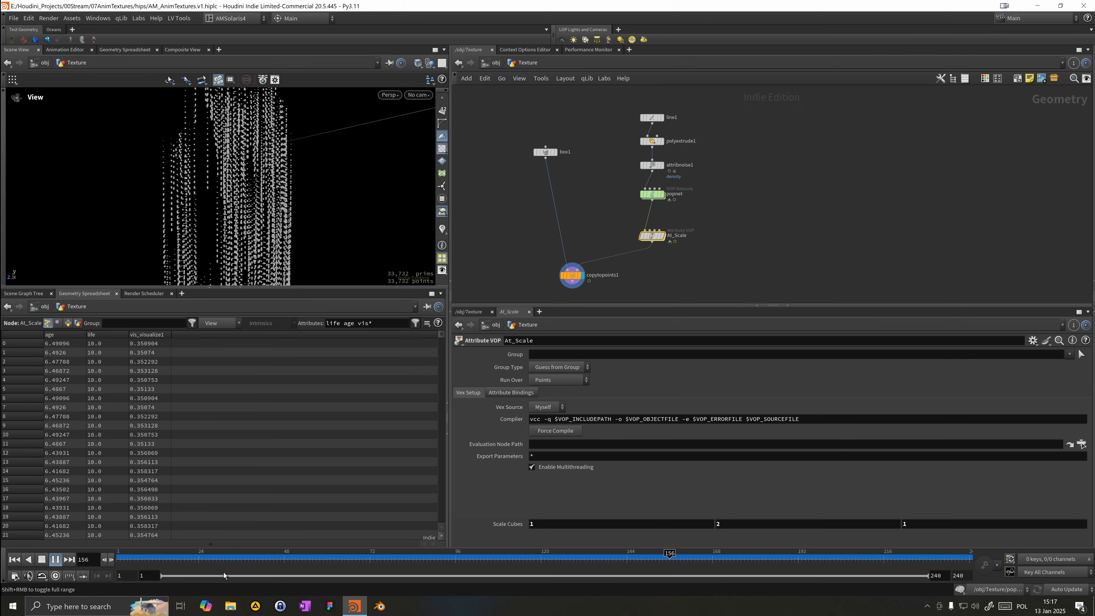
left_click_drag(223, 566, 167, 556)
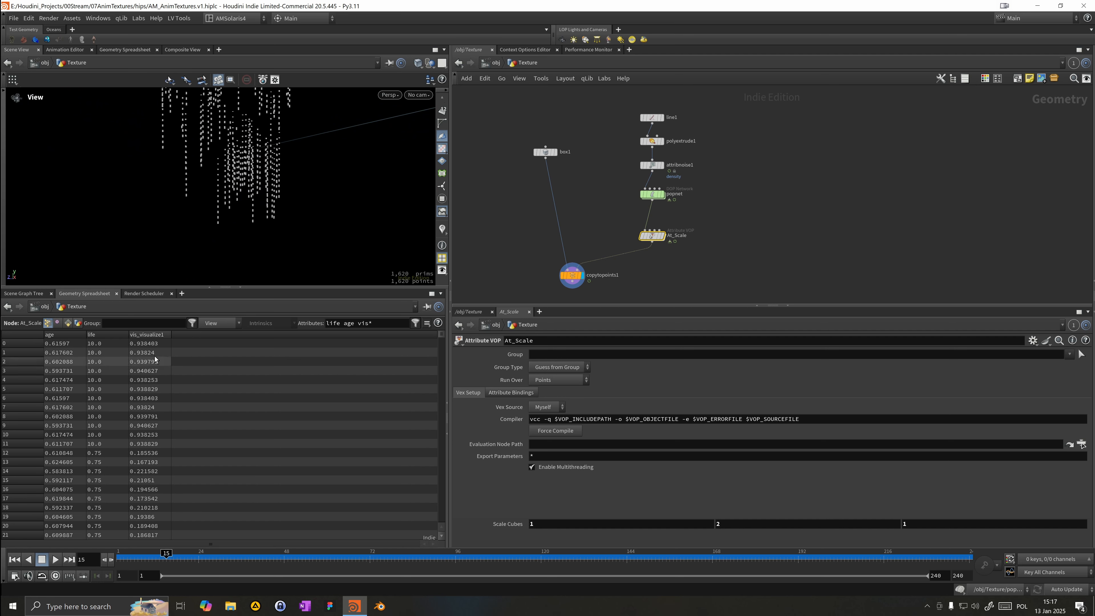
right_click_drag(181, 215, 249, 184)
middle_click_drag(249, 183, 236, 227)
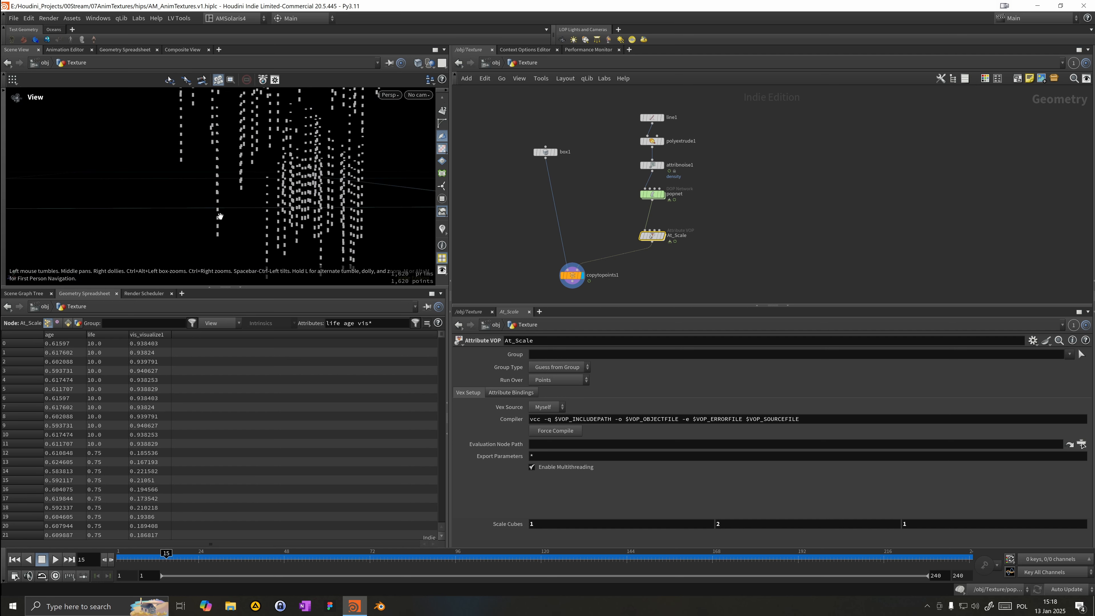
left_click_drag(231, 233, 207, 236)
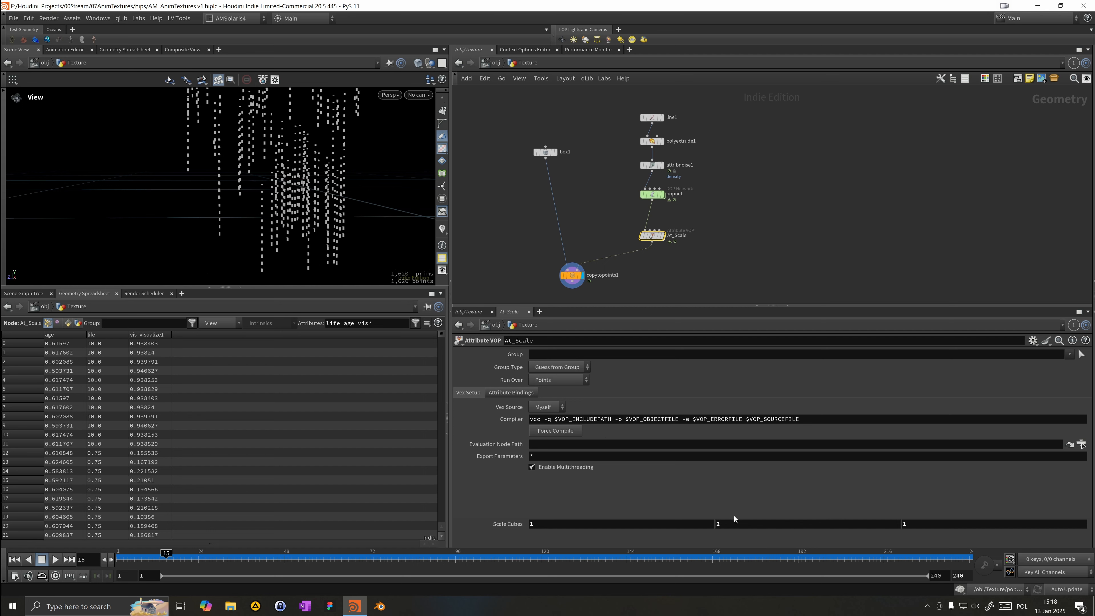
left_click(735, 524)
key("Return")
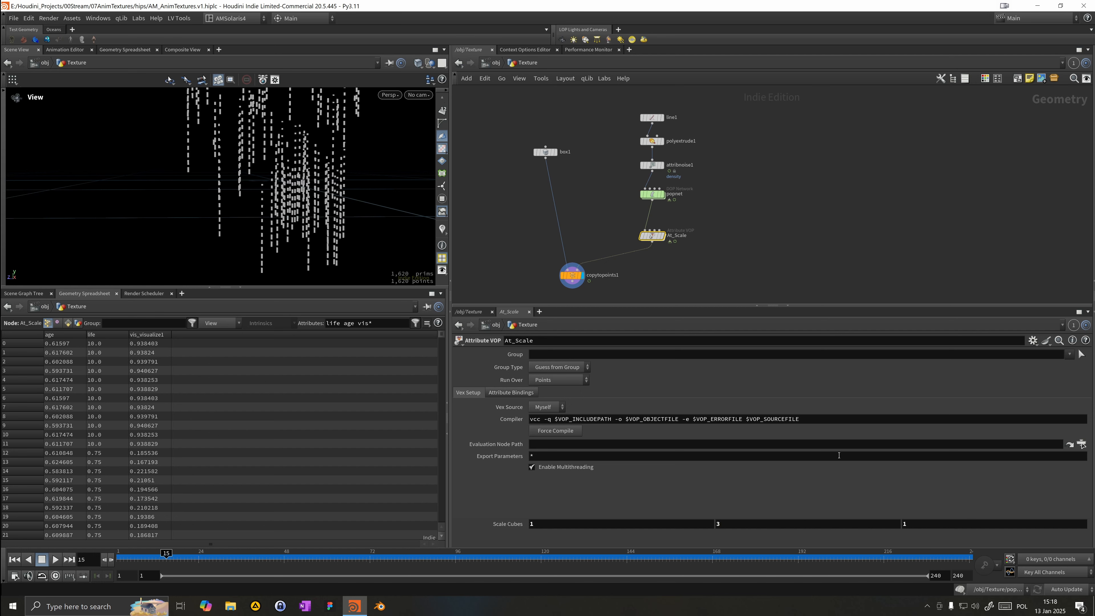
mouse_move(751, 524)
middle_mouse_down()
mouse_move(760, 532)
mouse_move(736, 524)
middle_mouse_up()
left_click(735, 524)
type("2")
key("Return")
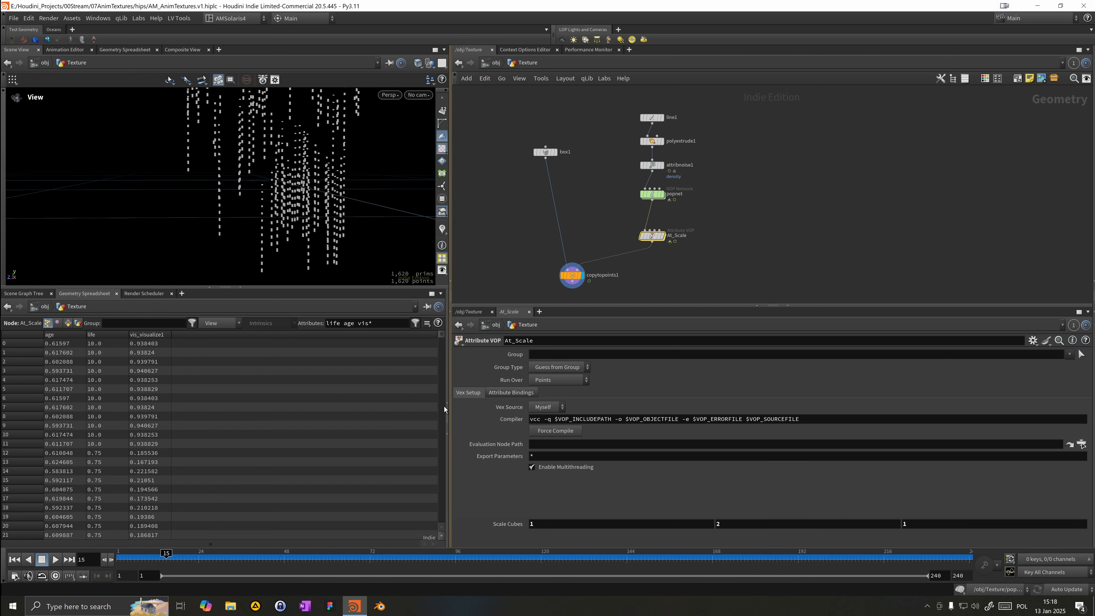
Step: Orbit and zoom the viewport, play and scrub to frame 23 to review the result
left_click_drag(264, 264, 271, 237)
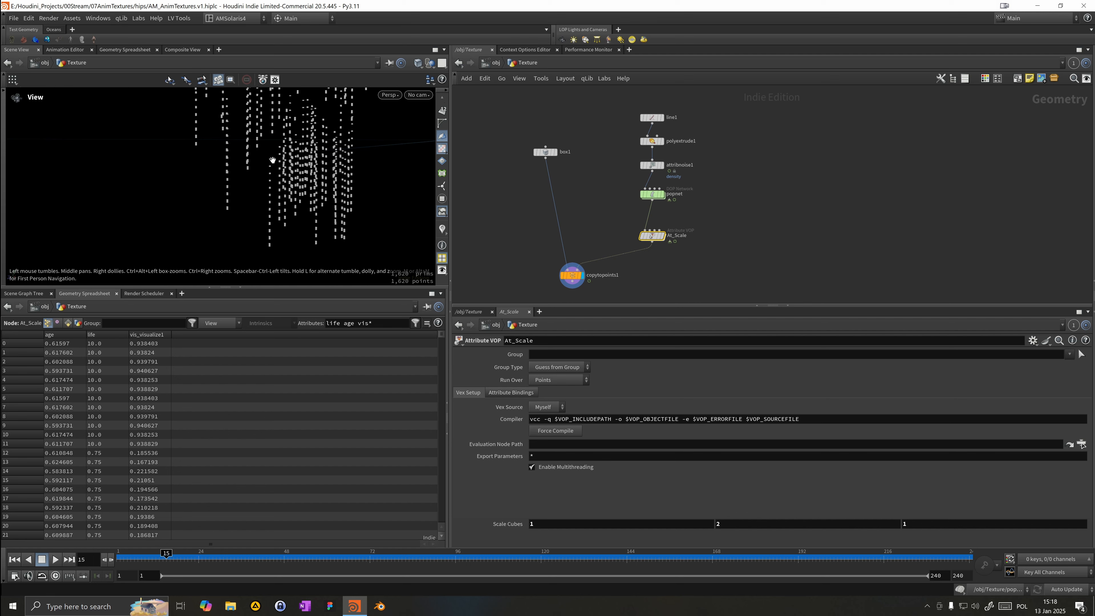
left_click_drag(272, 160, 207, 181)
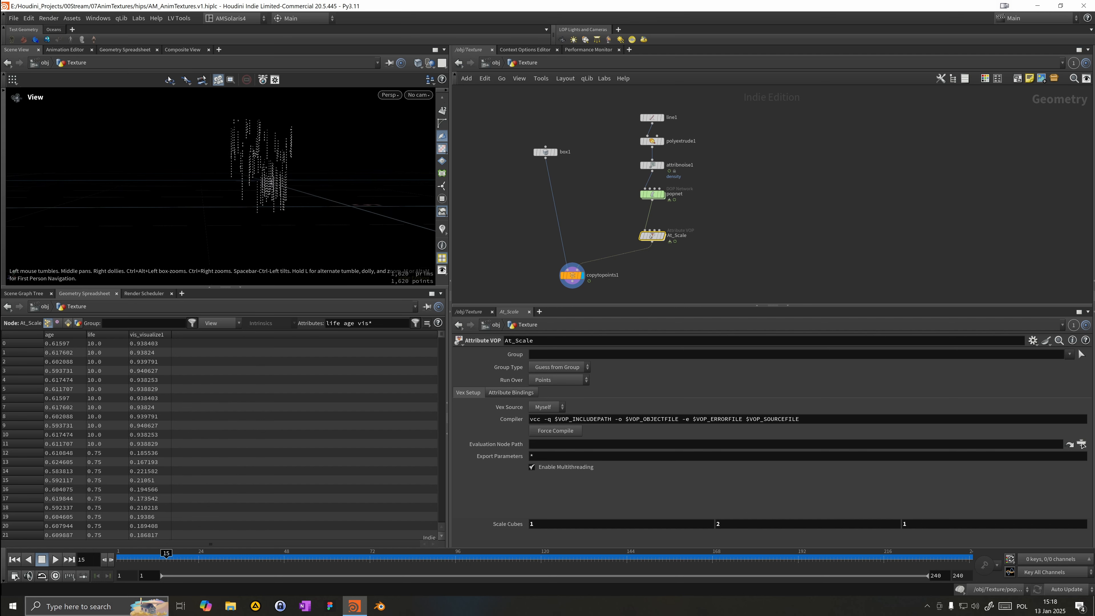
left_click(58, 563)
left_click_drag(198, 246, 189, 326)
left_click(196, 557)
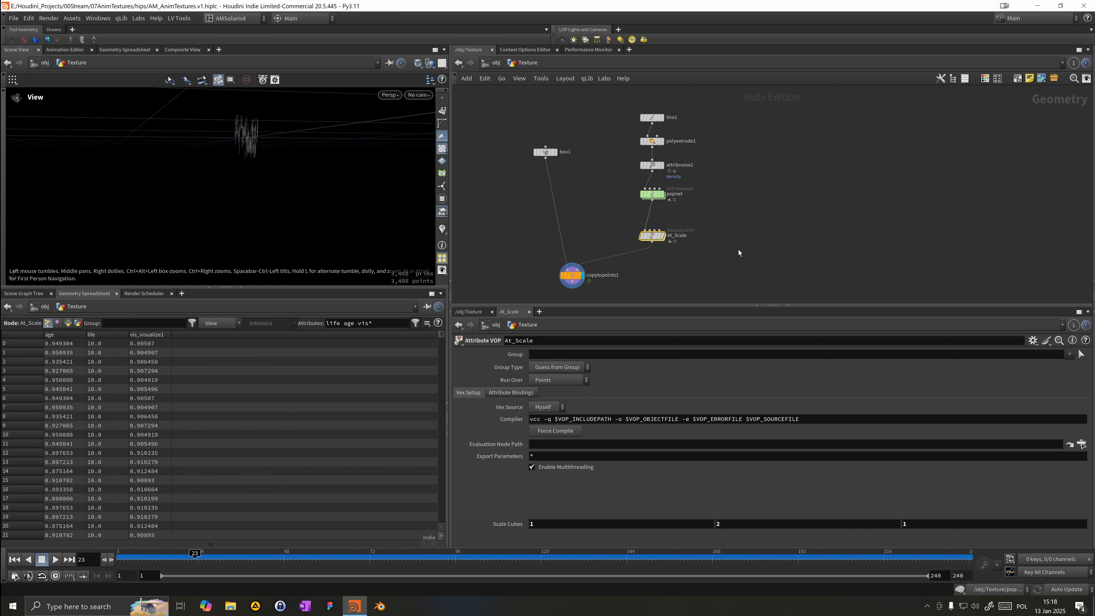
Step: Lay out the geometry network nodes and reposition the box and Copy to Points nodes
scroll(738, 250, "up", 1)
middle_click_drag(717, 236, 732, 209)
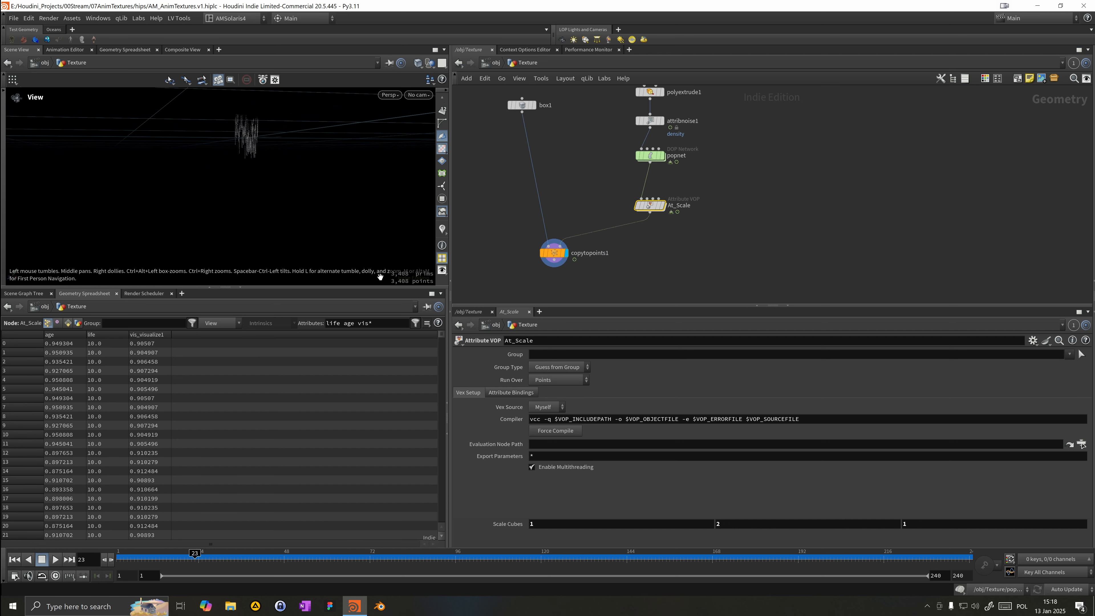
scroll(561, 181, "down", 3)
left_click_drag(629, 148, 677, 190)
key("a")
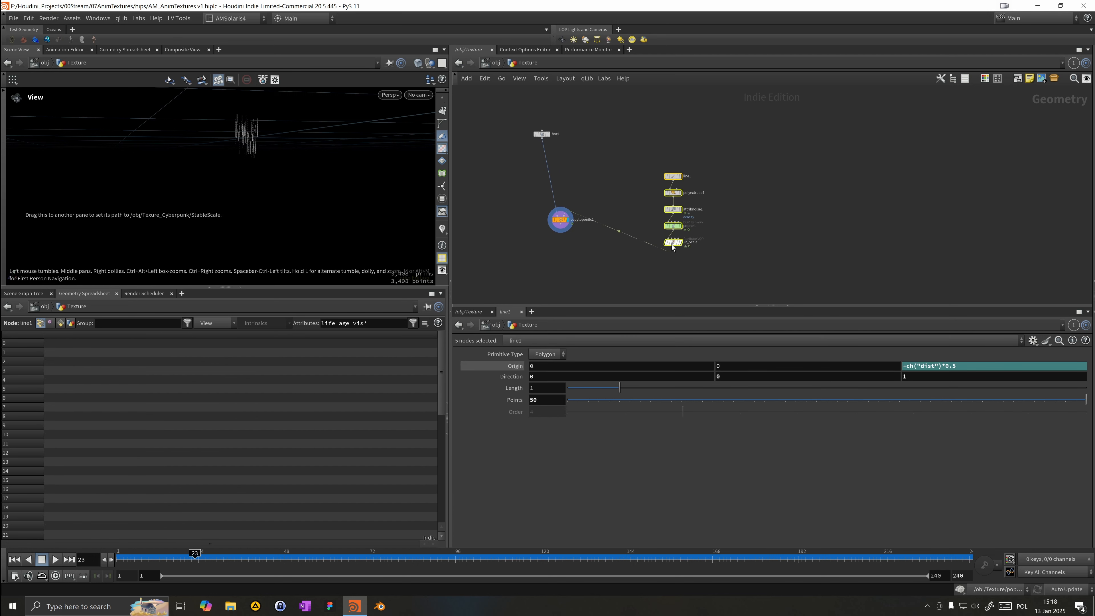
left_click_drag(672, 247, 586, 210)
left_click_drag(544, 135, 547, 155)
left_click_drag(554, 229, 545, 223)
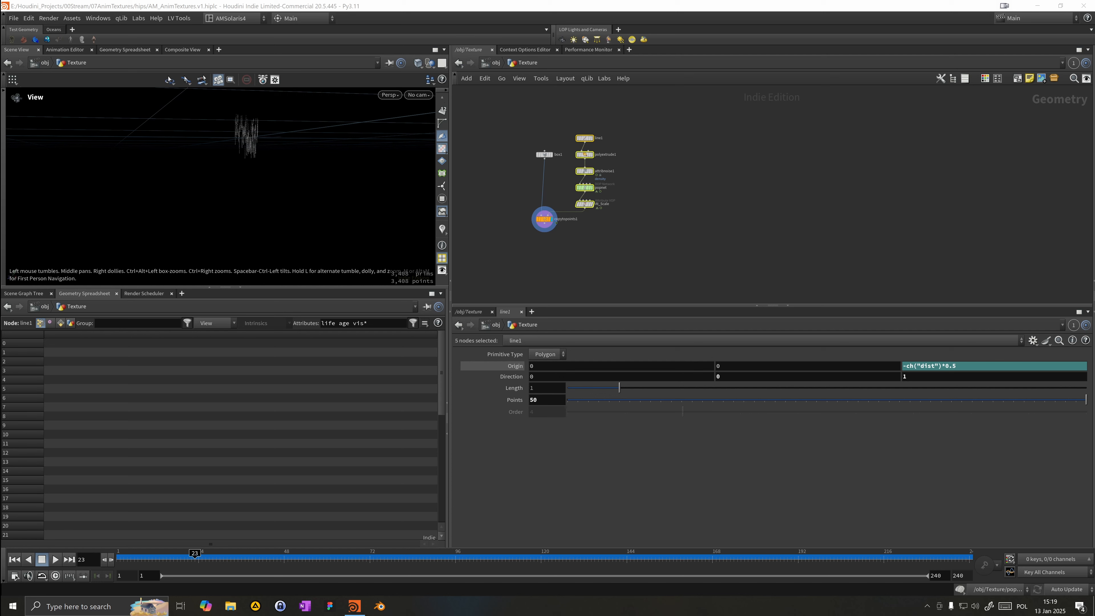
Step: Add a new node found by searching 'cop' to the geometry network
left_click(695, 175)
key("Tab")
mouse_move(740, 177)
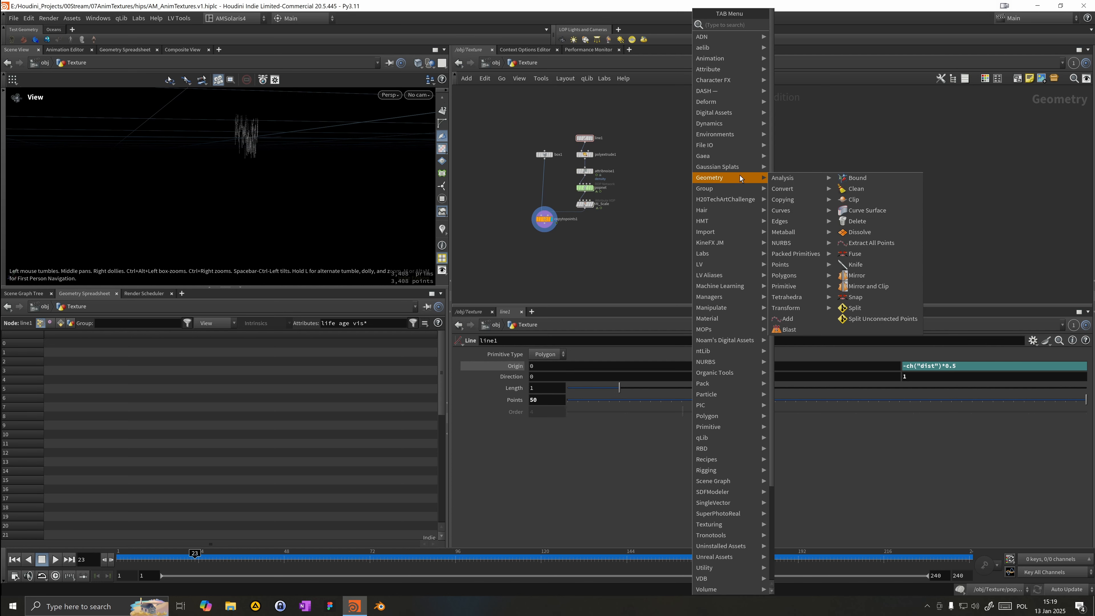
type("cop")
key("Return")
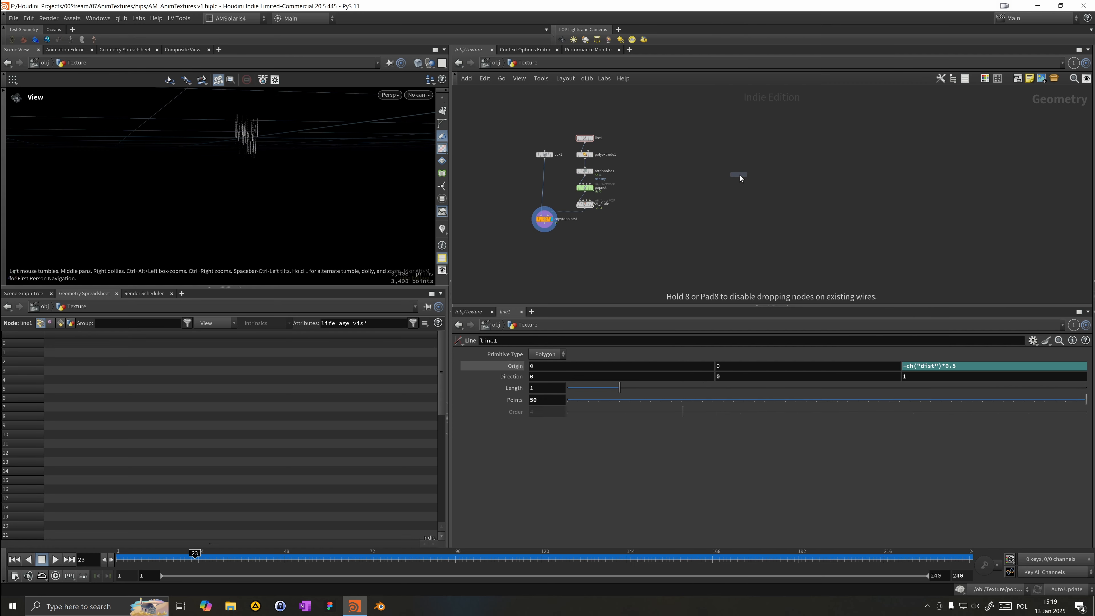
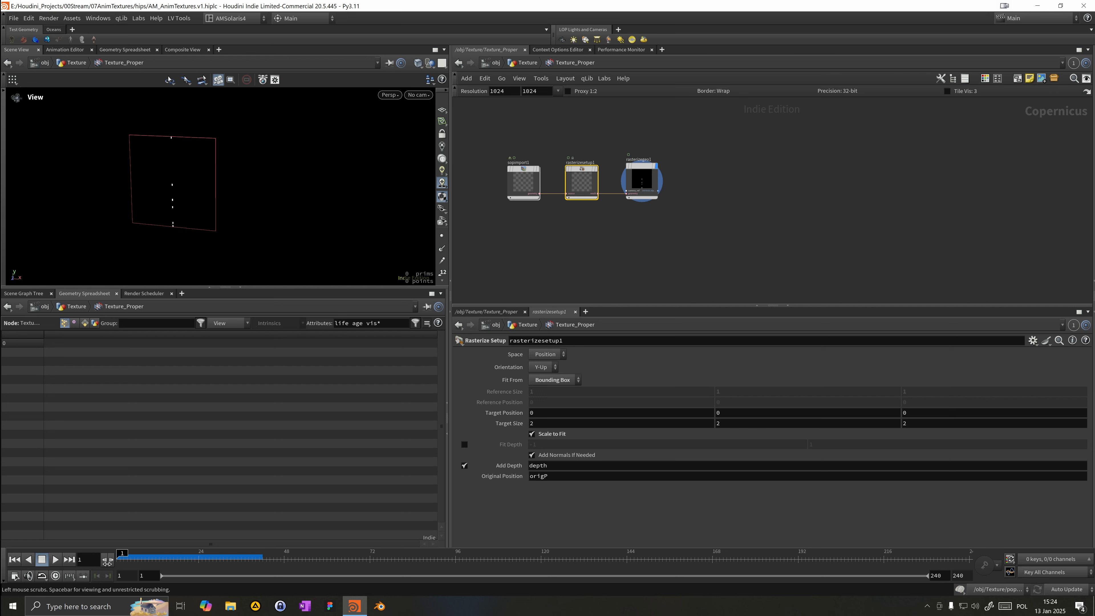
Step: Scrub the timeline and inspect the rasterize setup and SOP import nodes inside the texture COP network
left_click(540, 389)
left_click(540, 368)
left_click(539, 378)
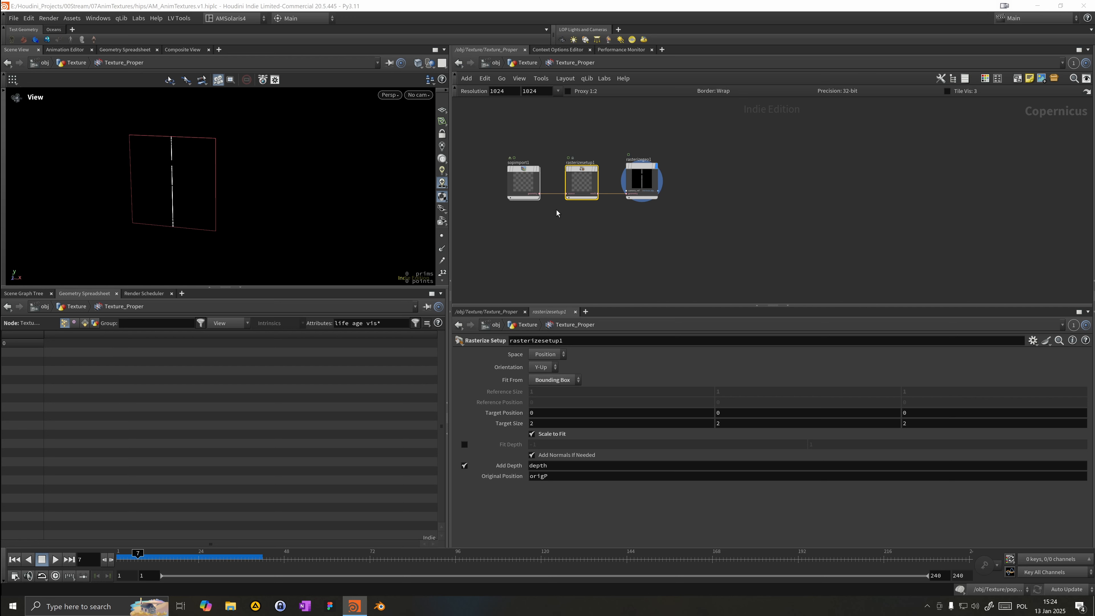
left_click_drag(158, 554, 234, 559)
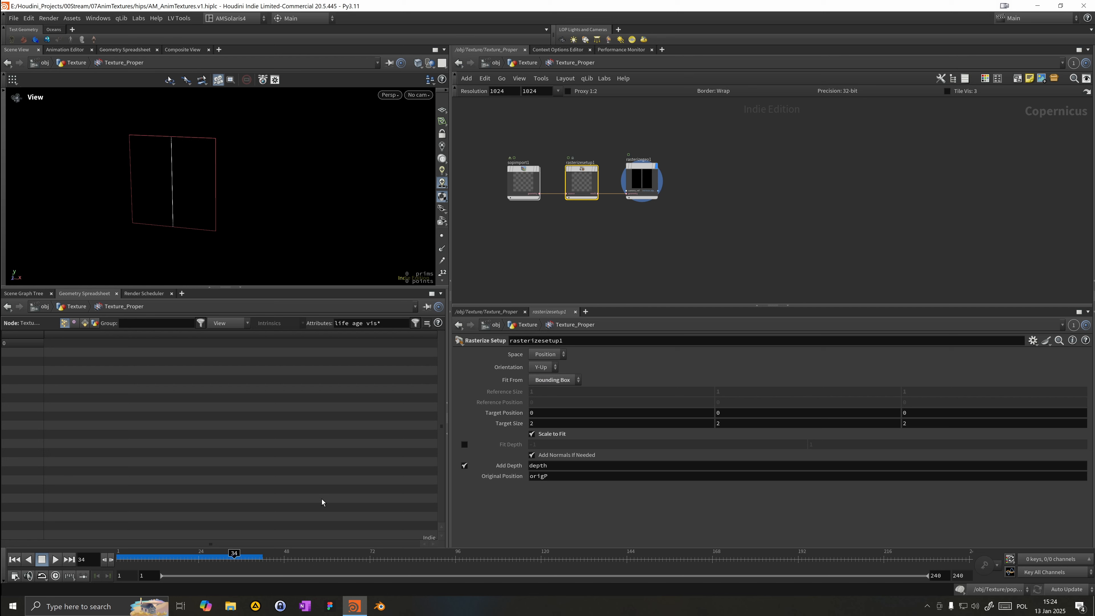
left_click(518, 180)
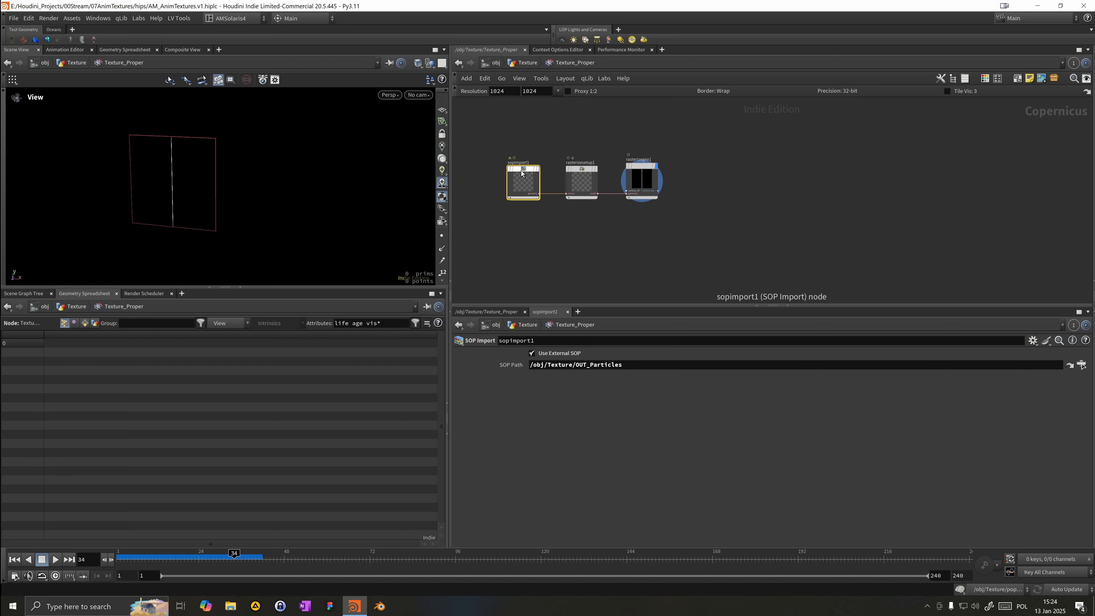
left_click(519, 63)
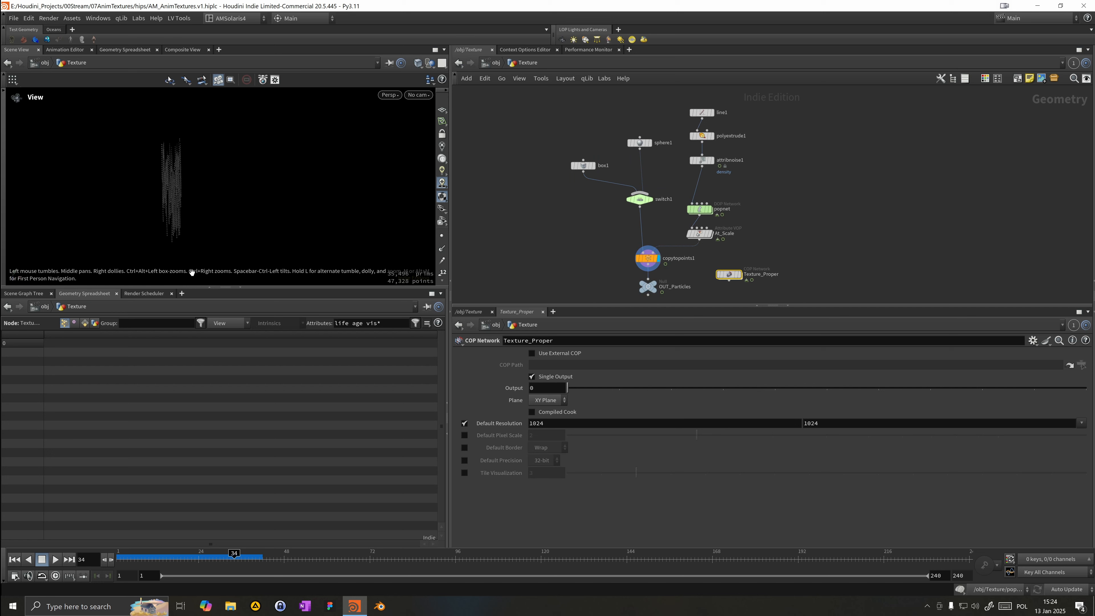
Step: Inside the Texture_Proper COP network, set the rasterize setup's Fit From option to Reference Box
left_click_drag(187, 213, 397, 149)
left_click(442, 111)
left_click_drag(288, 216, 232, 252)
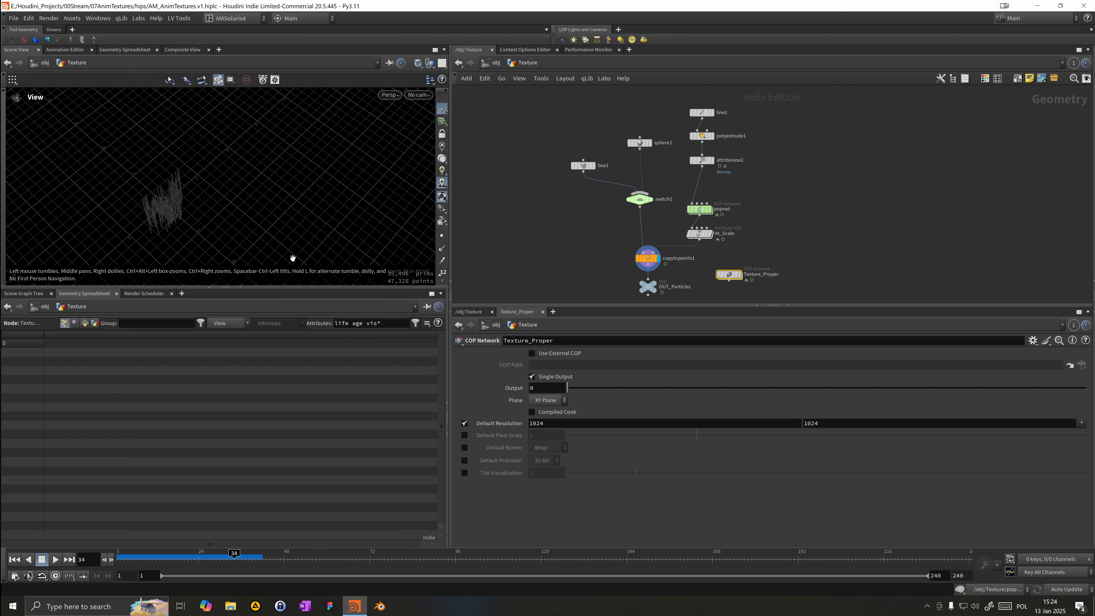
double_click(733, 275)
left_click_drag(652, 195, 655, 204)
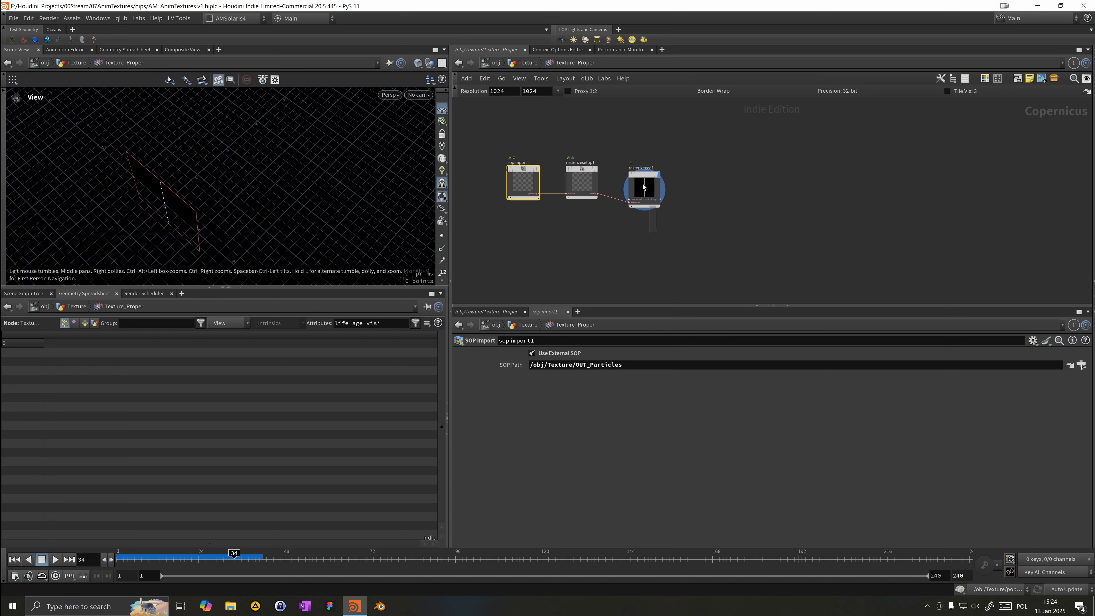
left_click(582, 183)
left_click(556, 380)
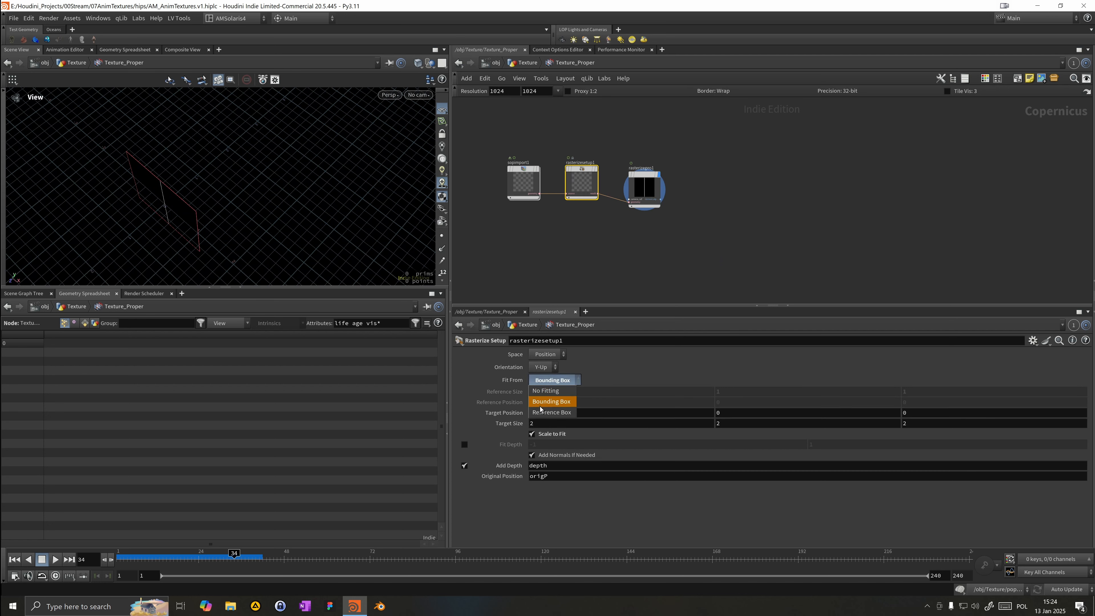
left_click(553, 410)
left_click_drag(225, 227, 272, 179)
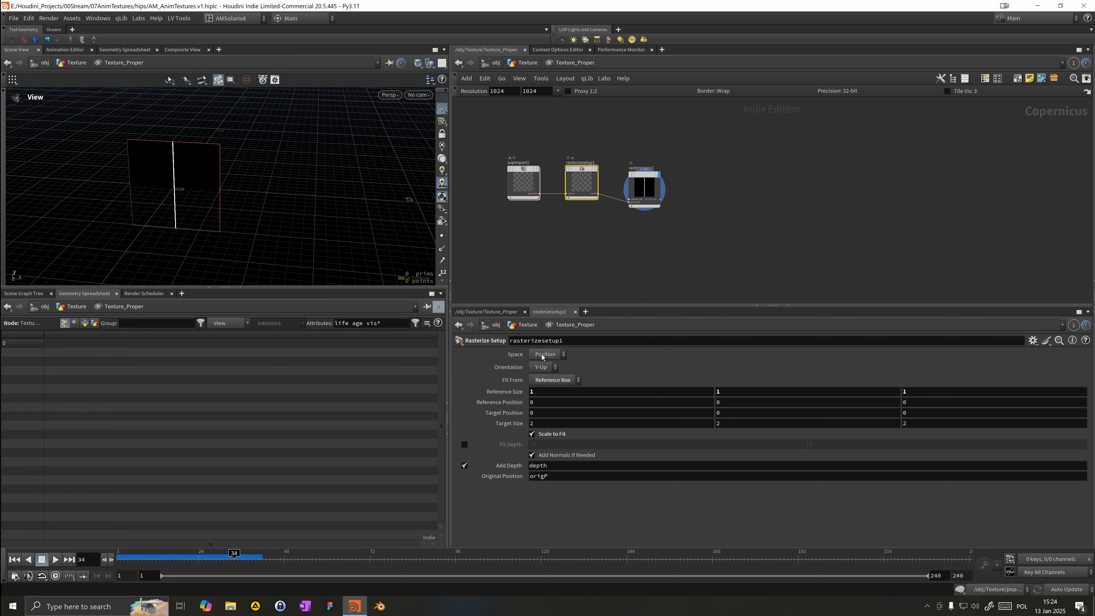
left_click(535, 366)
left_click(528, 372)
left_click_drag(231, 256, 204, 242)
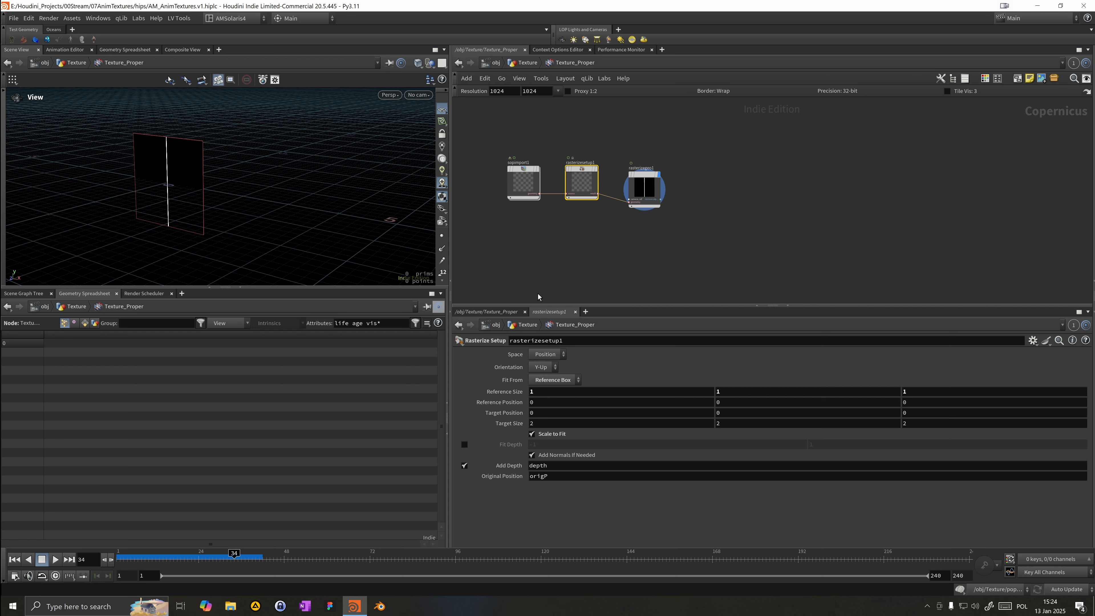
Step: Add a Transform node below copytopoints1 and set its Y rotation to 90
left_click(527, 63)
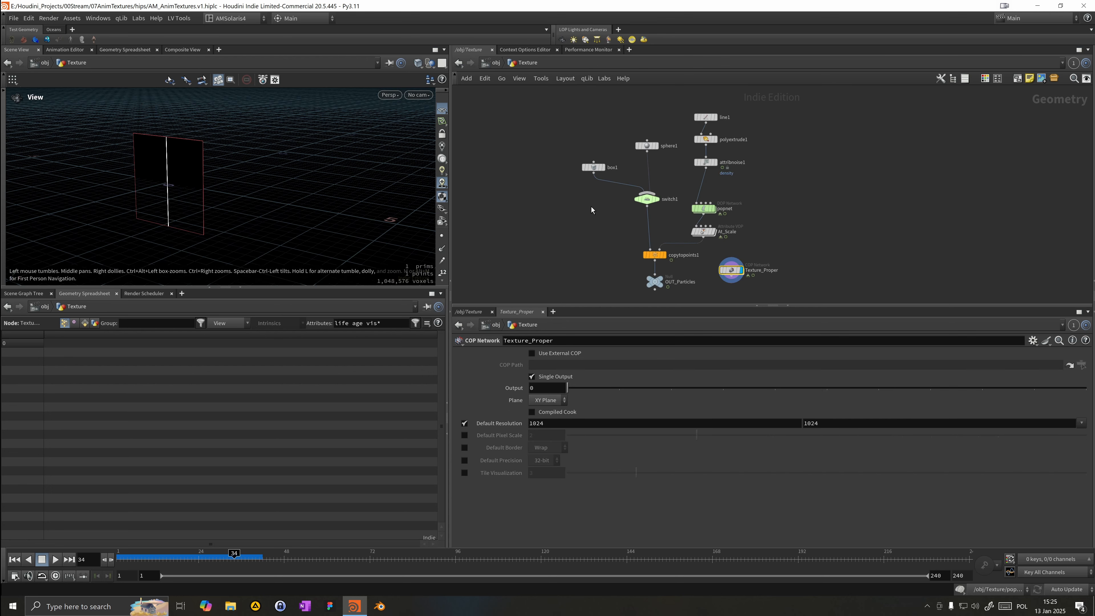
key("Tab")
type("trans")
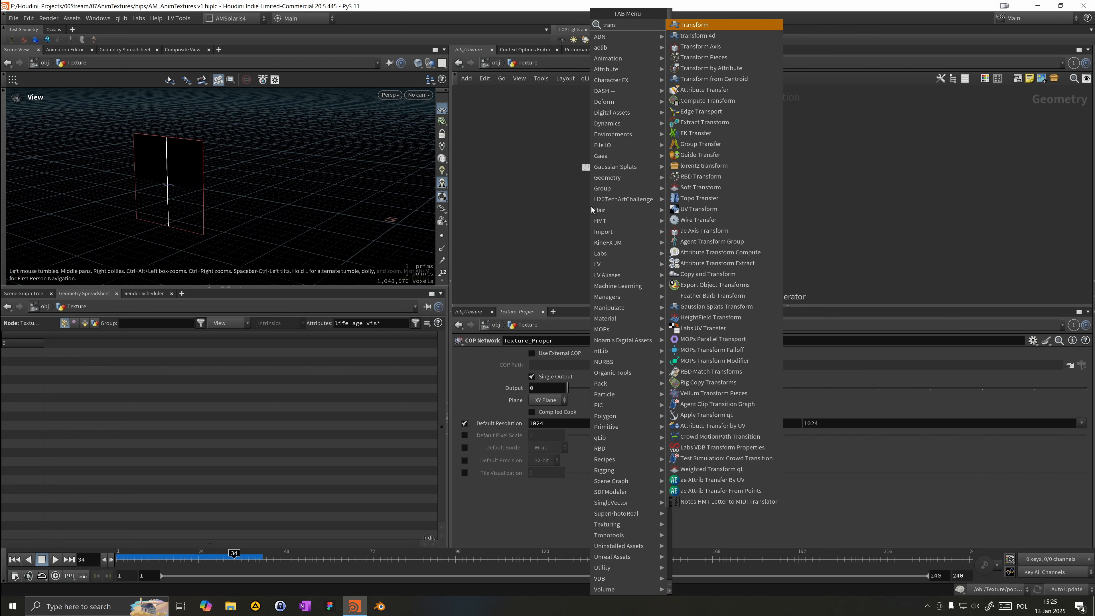
key("Return")
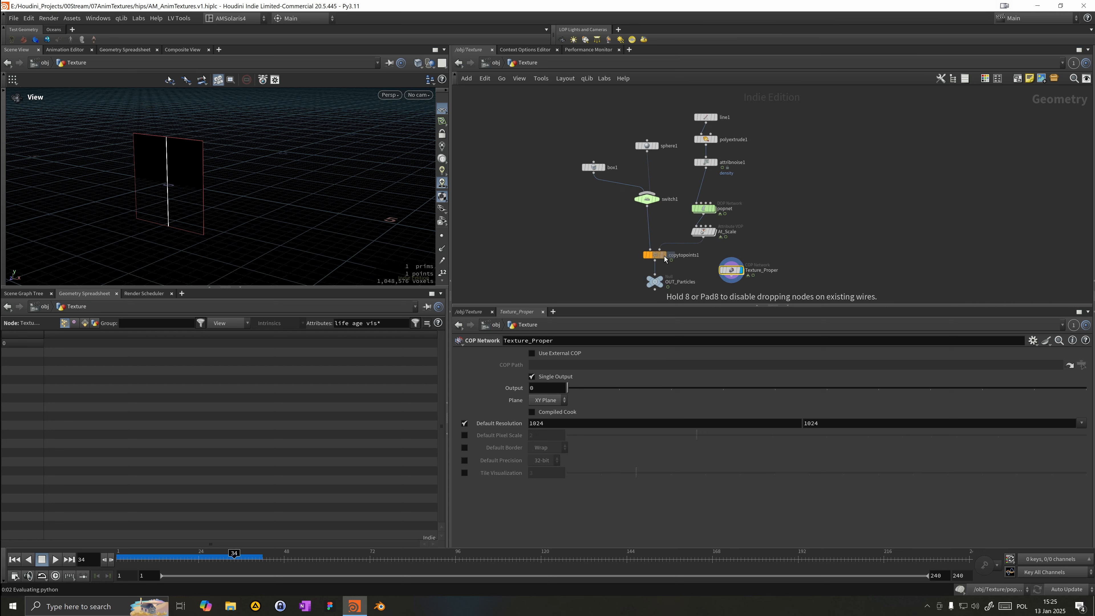
left_click(656, 269)
left_click(728, 395)
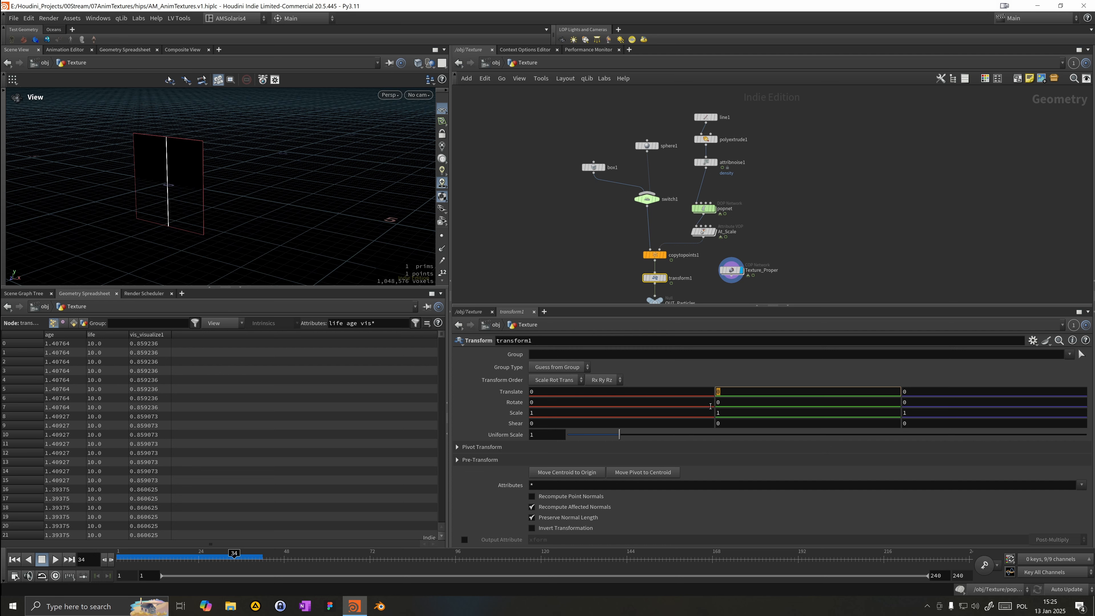
left_click(724, 404)
type("9")
key("Return")
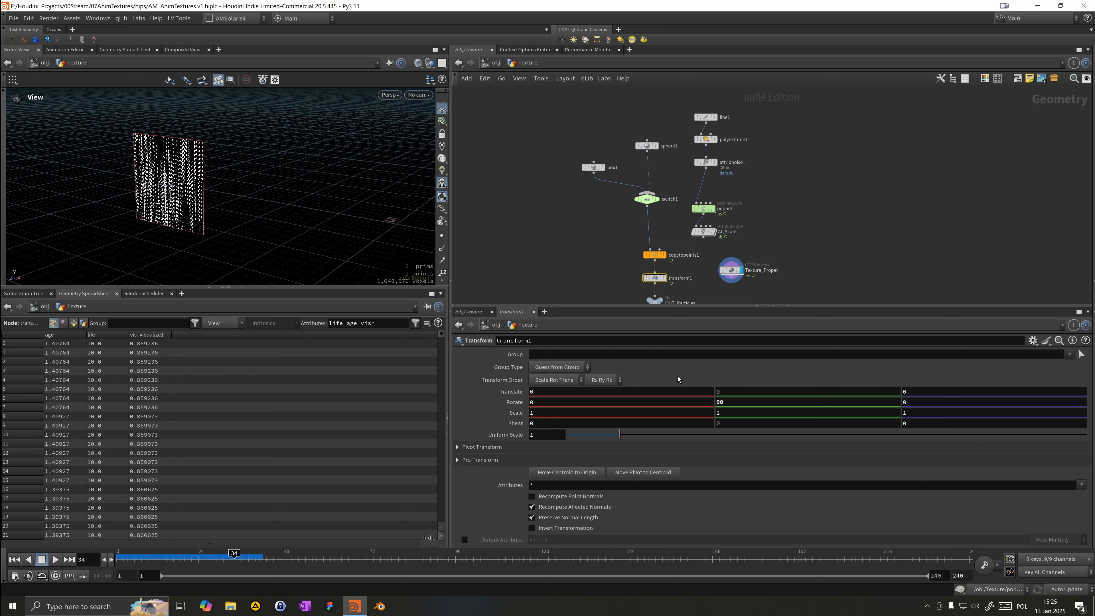
Step: Open the Texture_Proper network and play the animation to inspect the rasterized result
middle_click_drag(601, 247, 595, 204)
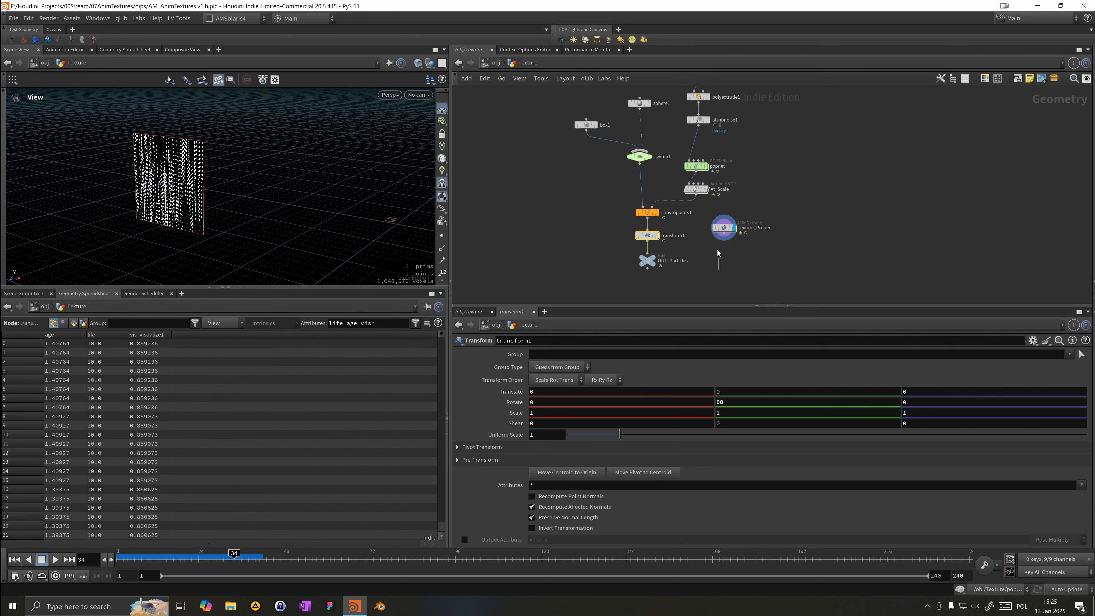
left_click(724, 228)
double_click(724, 228)
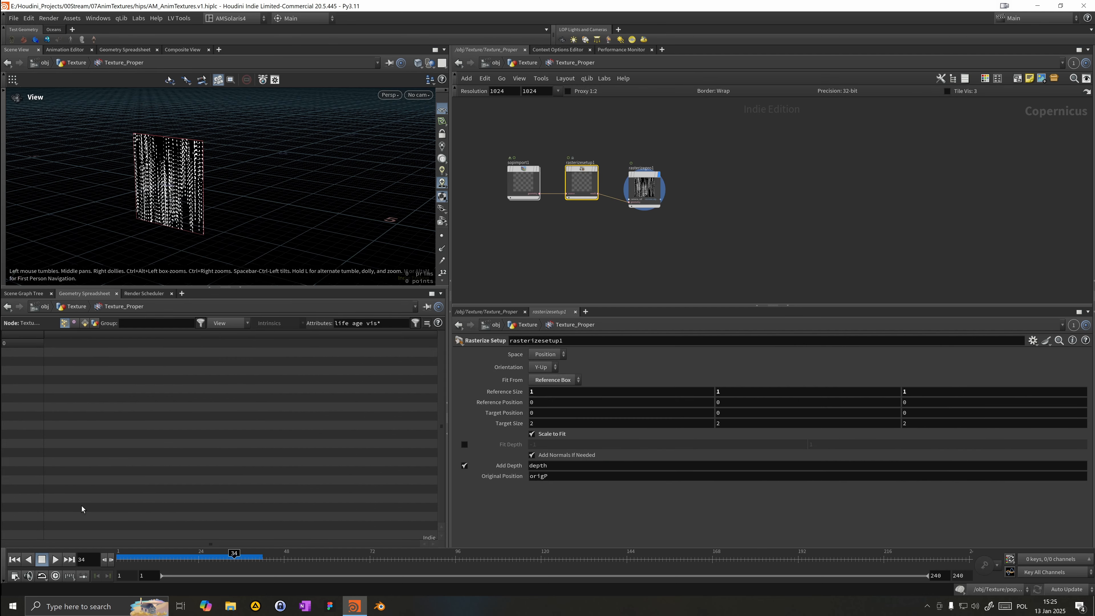
left_click(55, 560)
left_click_drag(202, 185, 246, 196)
Step: Try the No Fitting and Bounding Box fit options before returning the rasterize setup to Reference Box
left_click(554, 379)
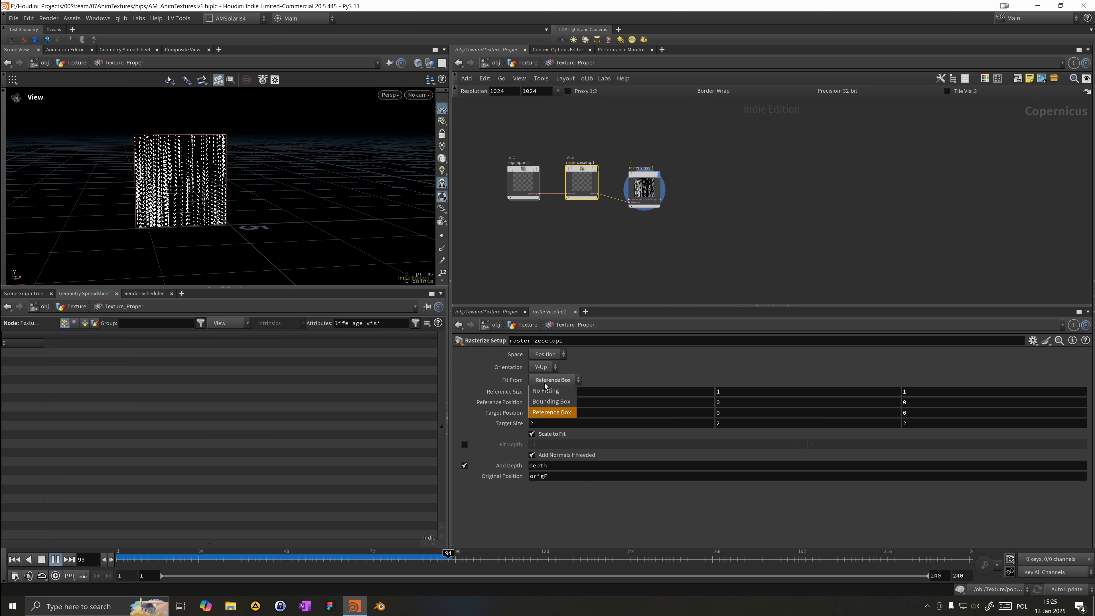
left_click(547, 391)
left_click(548, 382)
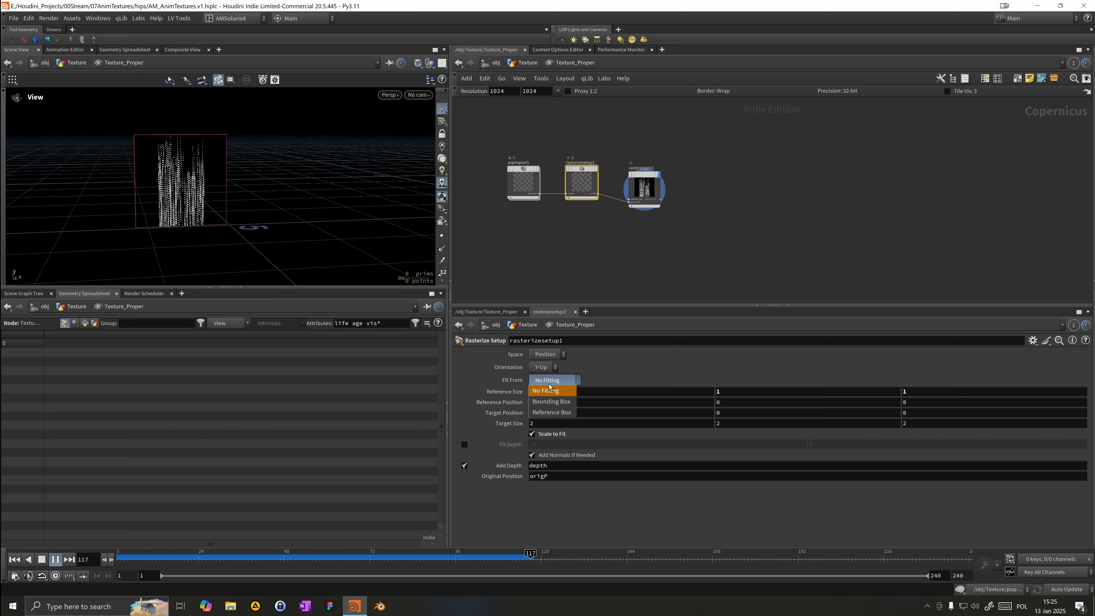
left_click(547, 403)
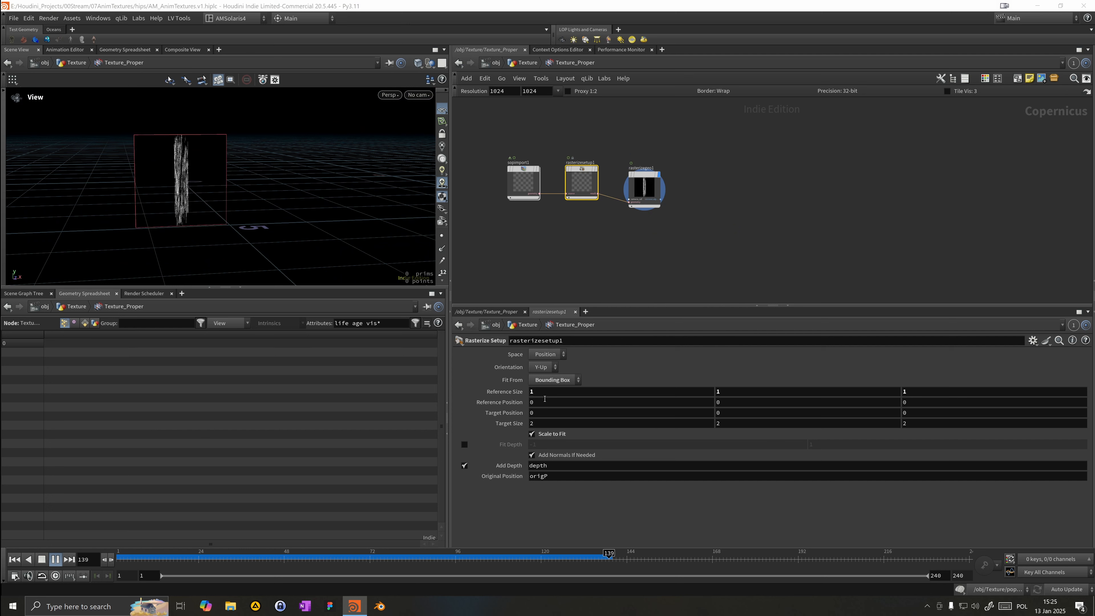
left_click(543, 380)
left_click(550, 411)
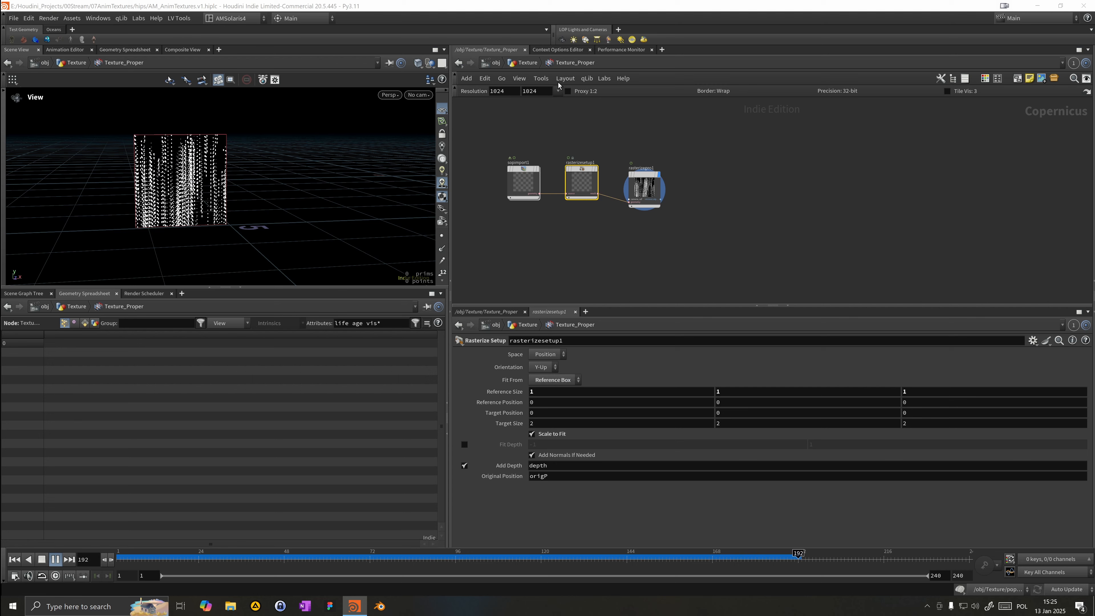
Step: Back in the geometry network, set the Transform node's Y translation to 2
left_click(523, 63)
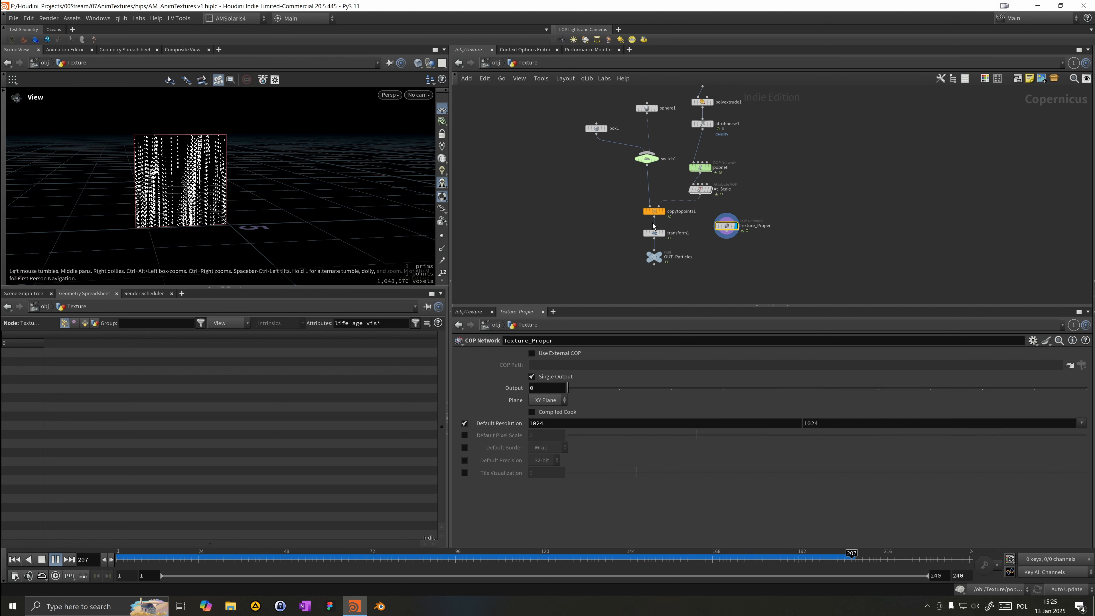
left_click(650, 233)
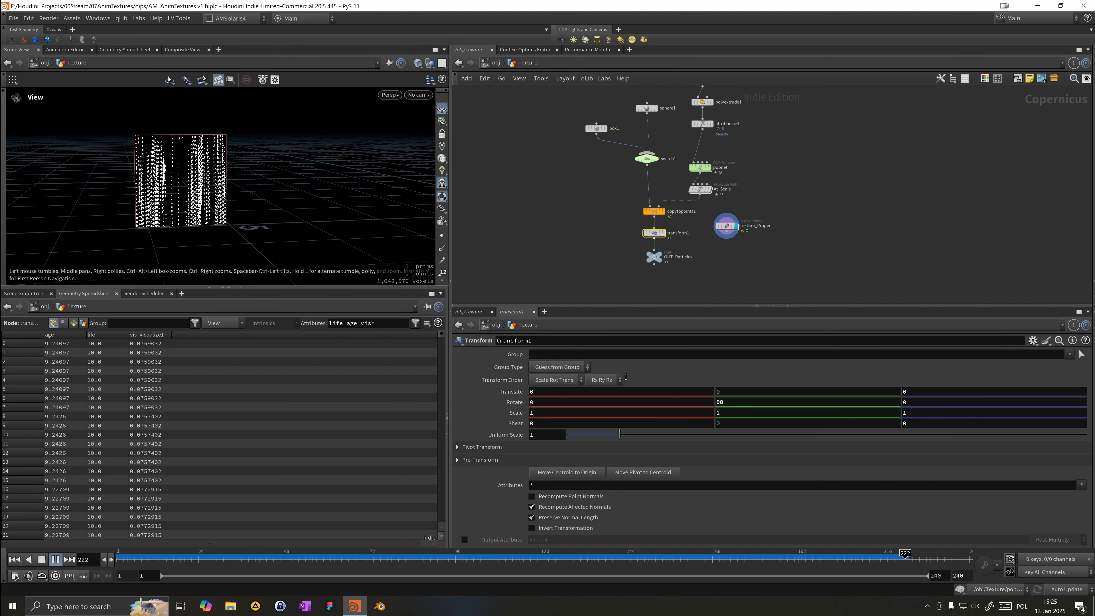
left_click_drag(728, 393, 687, 396)
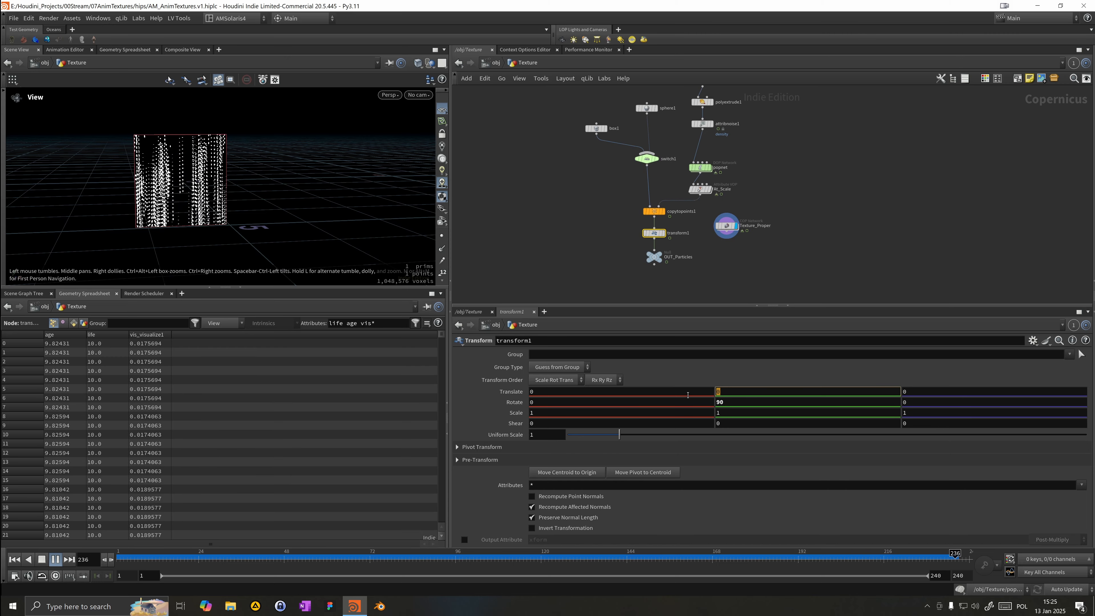
type("1")
key("Return")
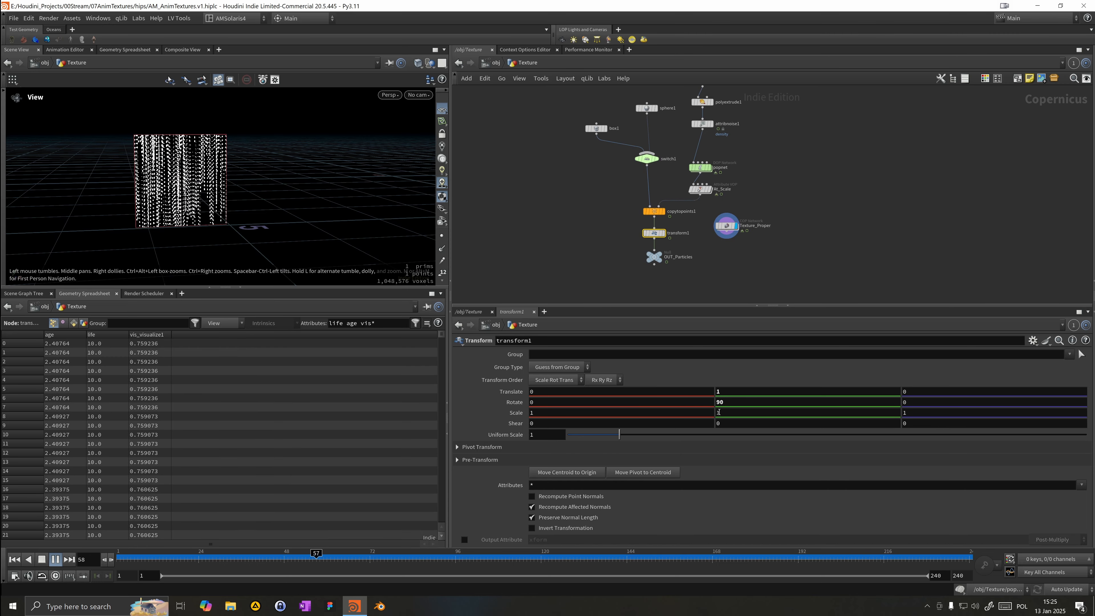
left_click_drag(725, 392, 637, 387)
type("2")
key("Return")
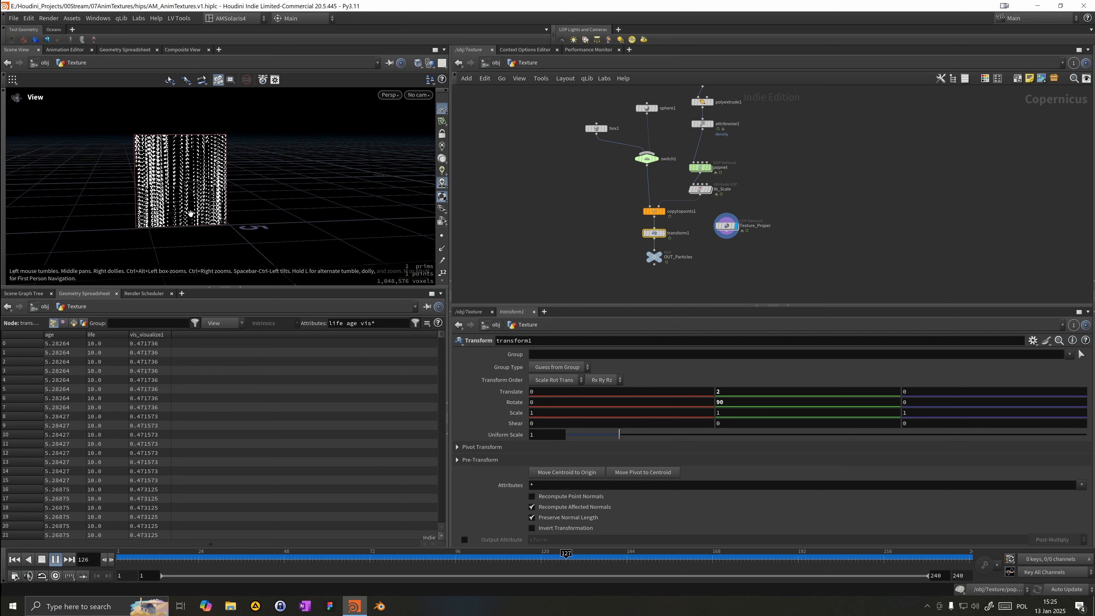
Step: Insert a Time Shift node above copytopoints1 and set its Frame to $F+64
left_click(123, 557)
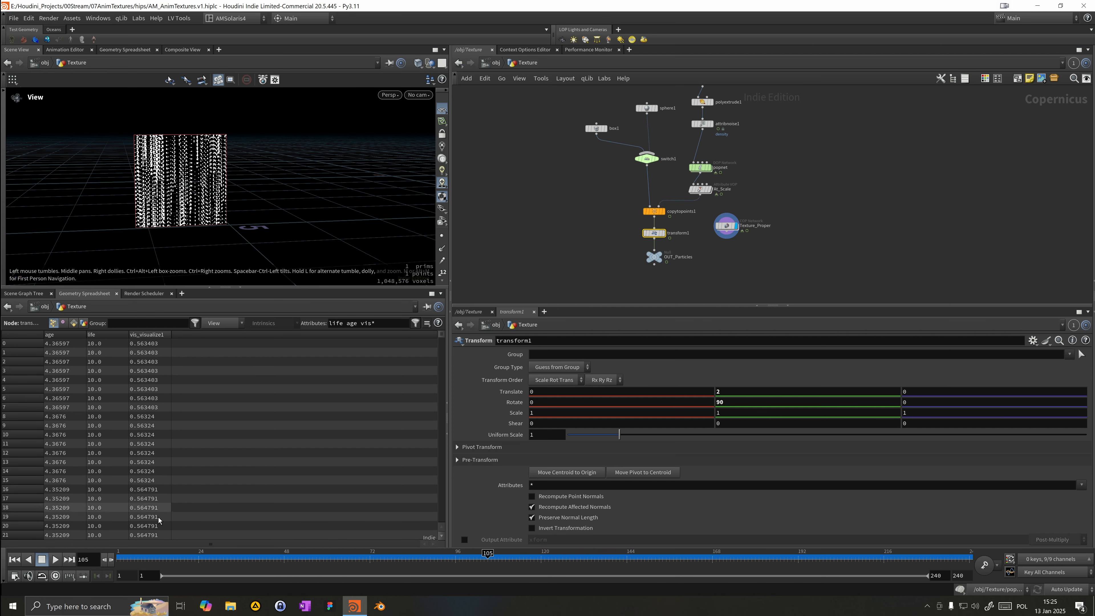
left_click_drag(129, 556, 322, 567)
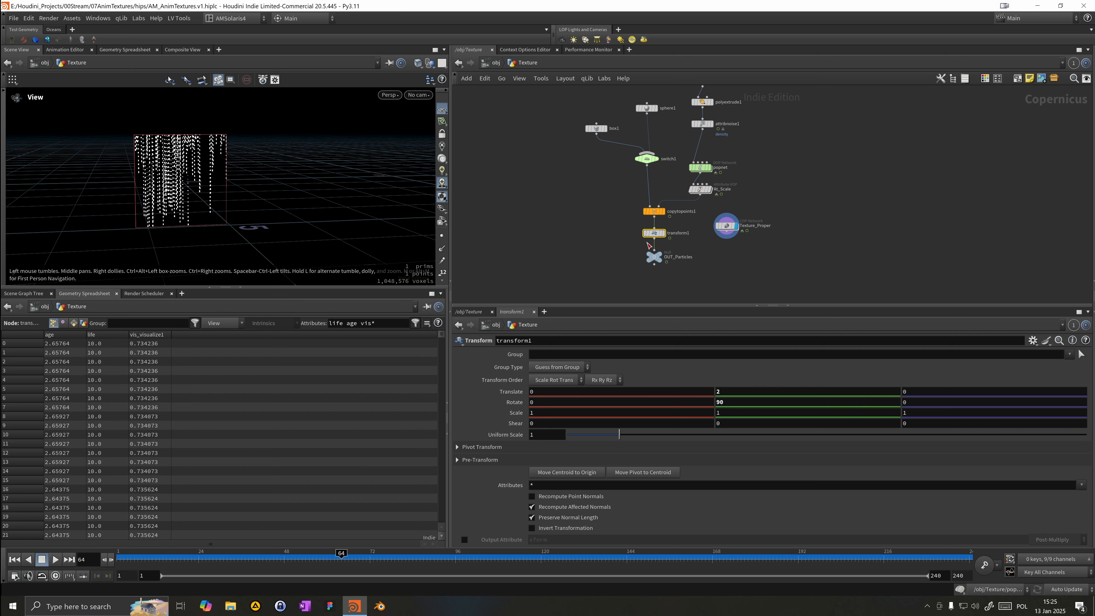
key("Tab")
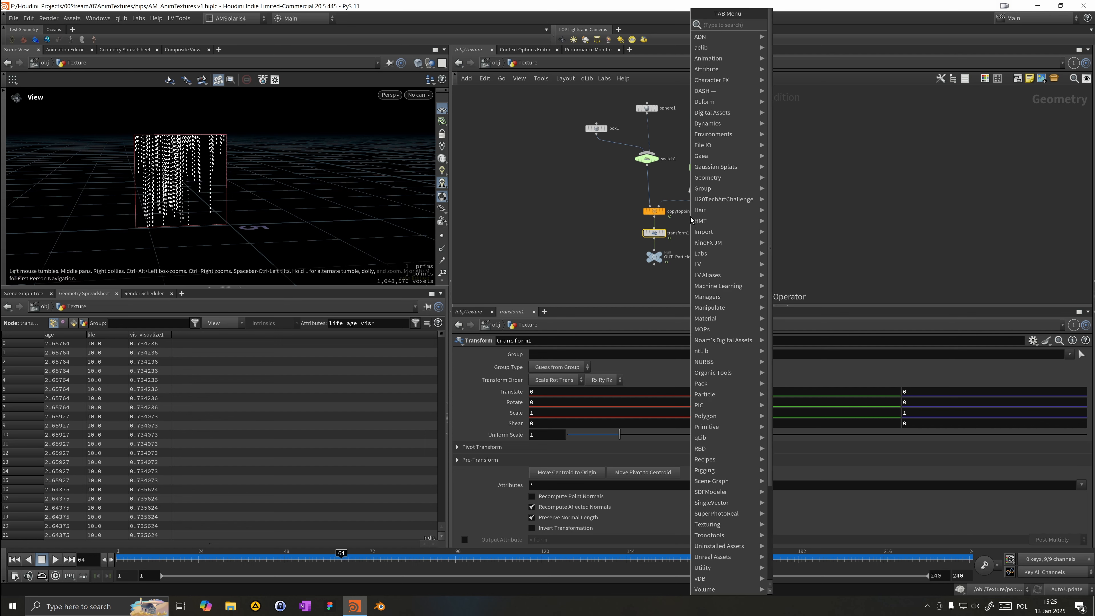
type("times")
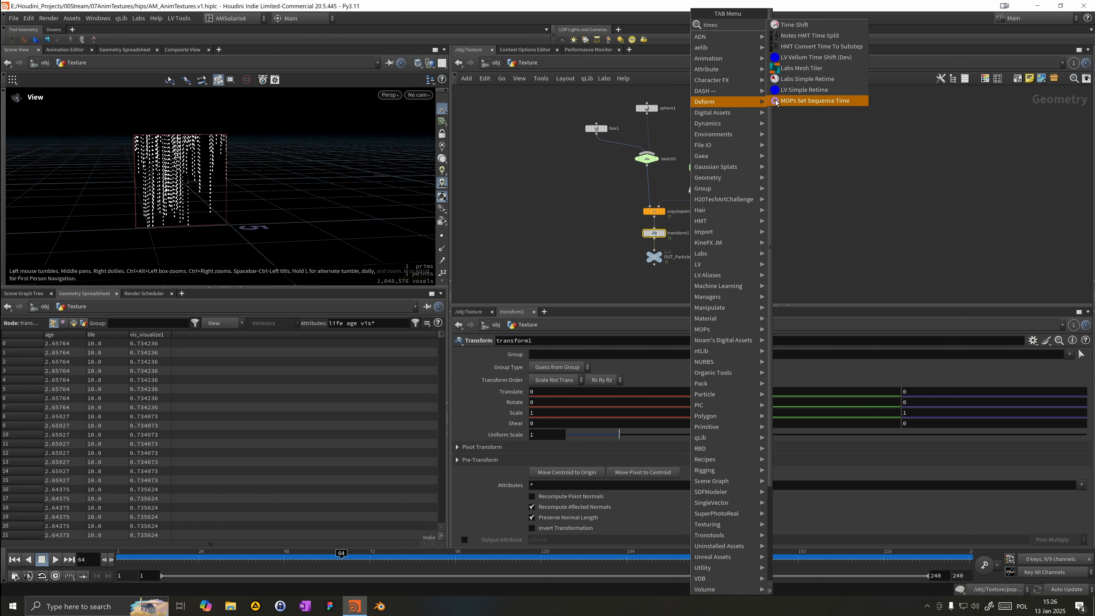
left_click(811, 26)
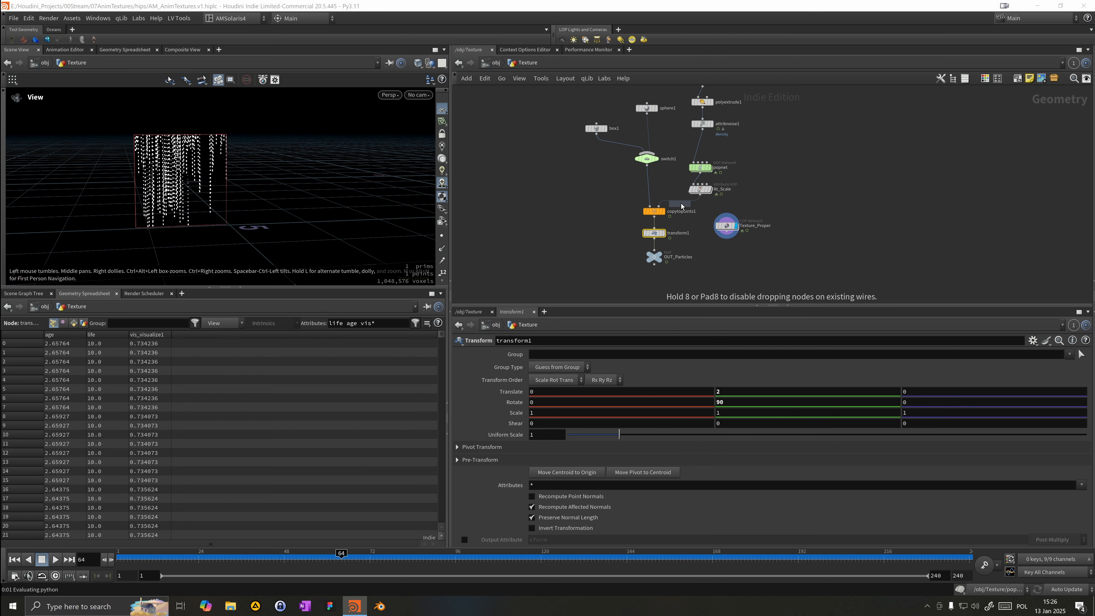
left_click(677, 211)
left_click(521, 370)
left_click(582, 366)
type("+64")
key("Return")
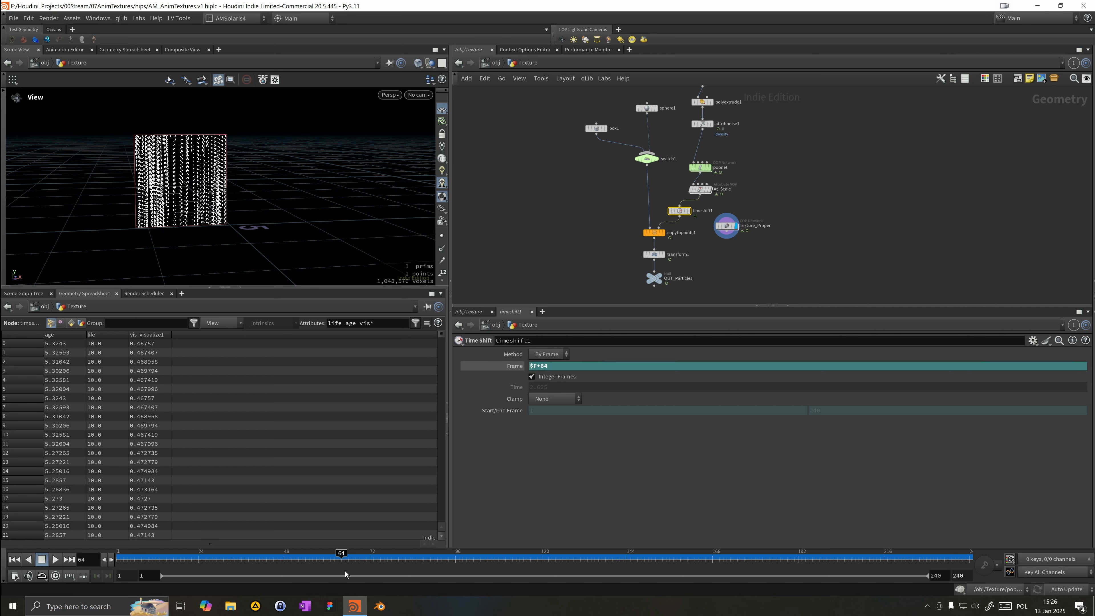
Step: Play and scrub the timeline to review the time-shifted result, then open the popnet network
left_click_drag(318, 561, 36, 565)
left_click(56, 559)
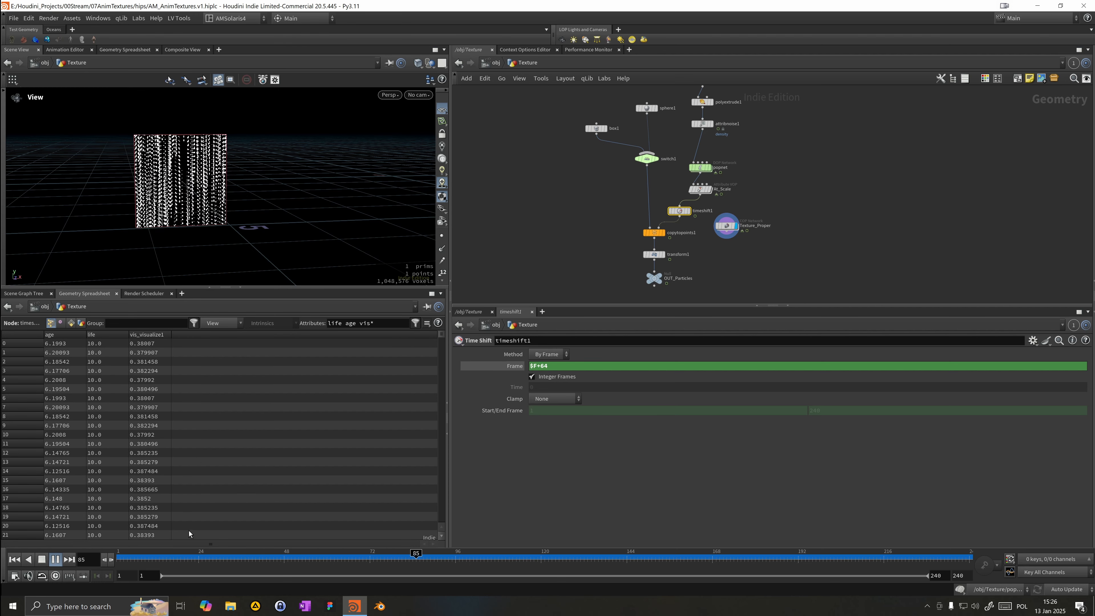
left_click(166, 553)
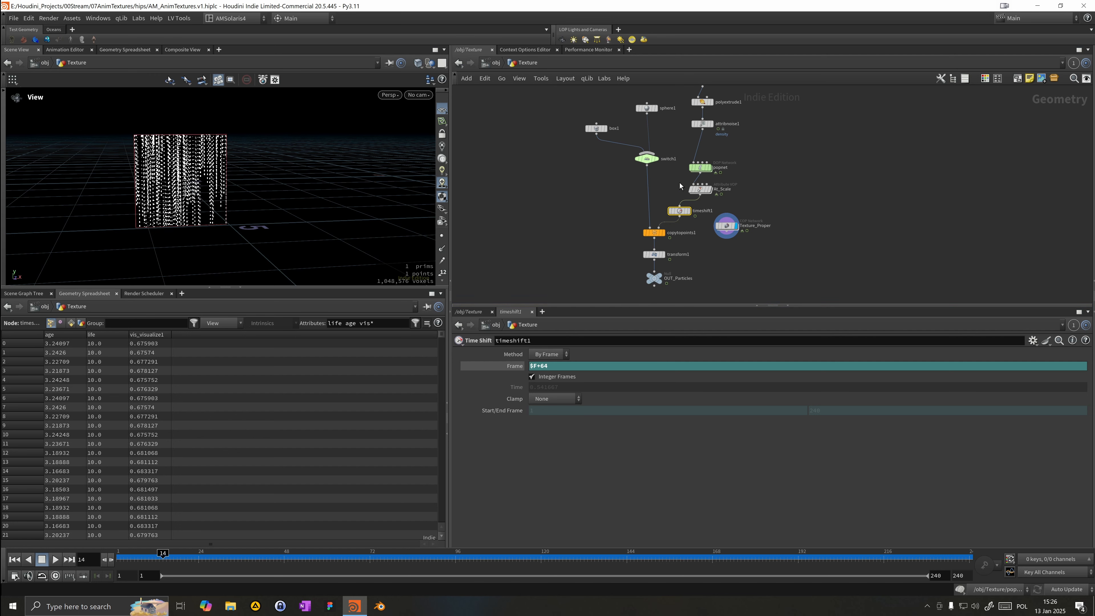
middle_click_drag(681, 186, 687, 202)
left_click(707, 184)
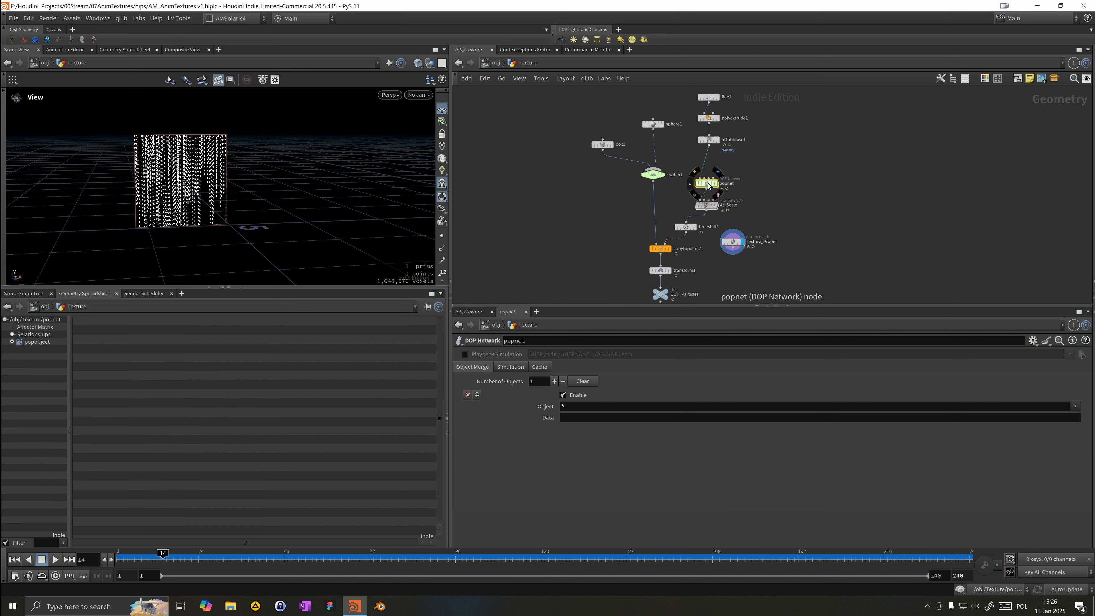
double_click(708, 185)
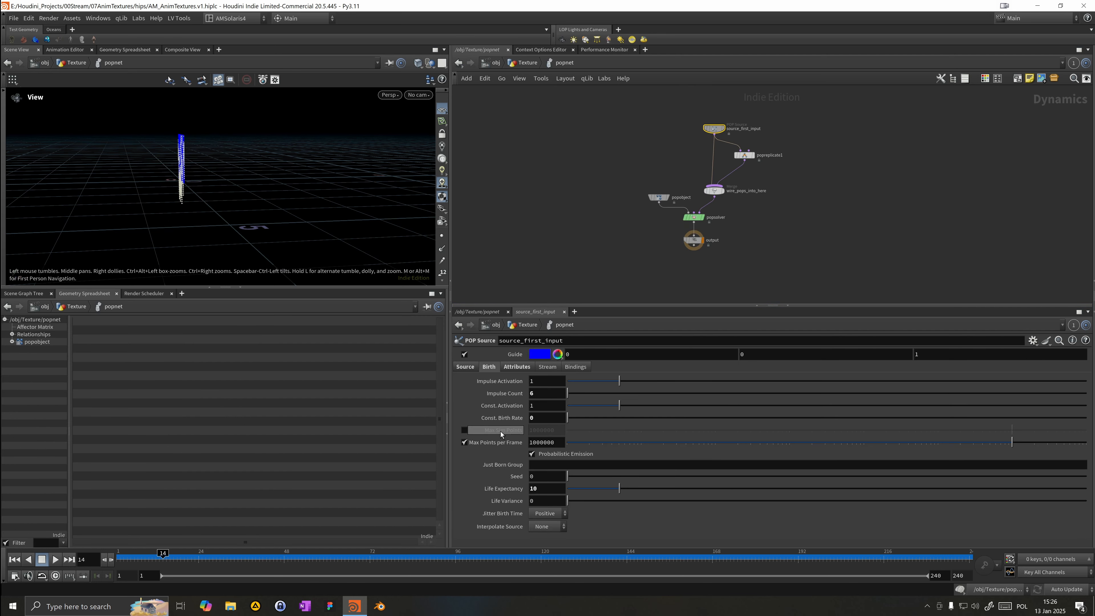
Step: Set popreplicate1's Life Expectancy to .5 and play the simulation from the start
left_click(745, 155)
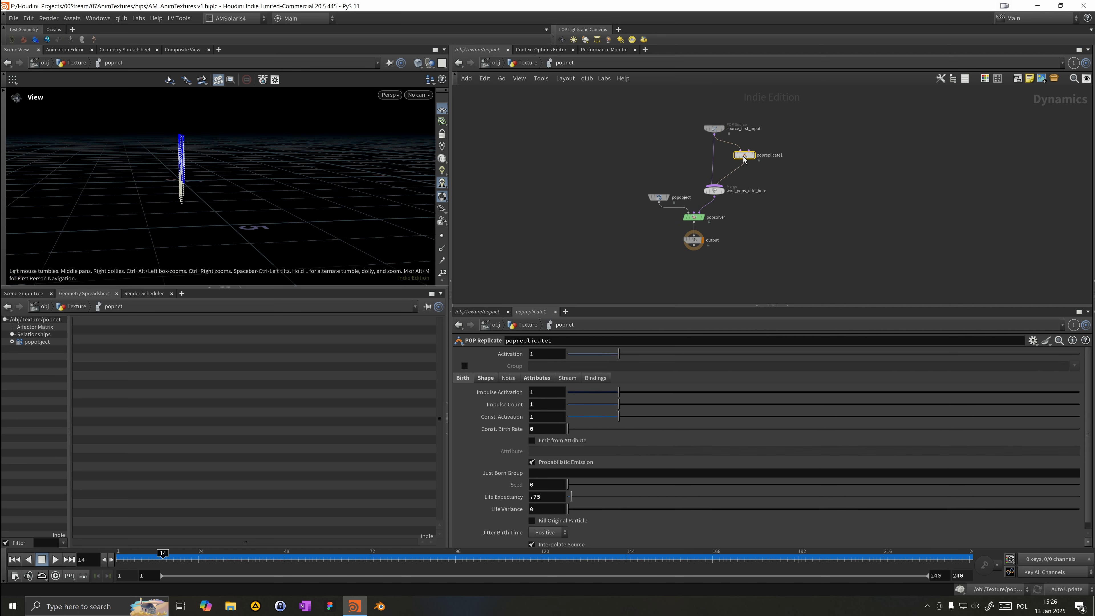
key("BackSpace")
key("BackSpace")
type("5")
key("Return")
left_click(15, 559)
left_click(54, 562)
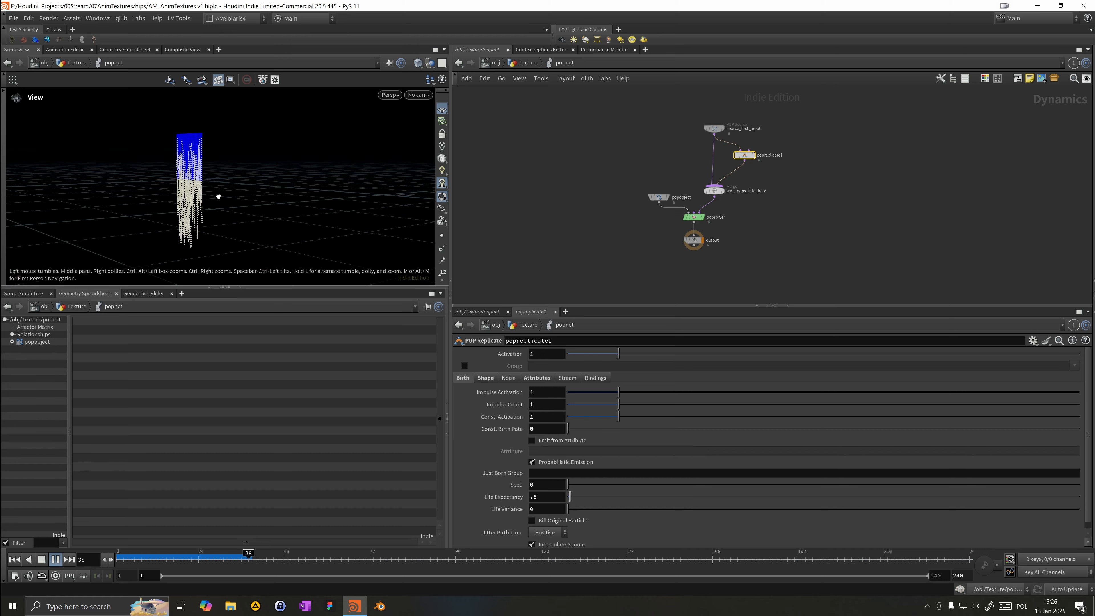
Step: Set popreplicate1's Life Expectancy to .4
left_click(546, 497)
key("BackSpace")
type("1")
key("Return")
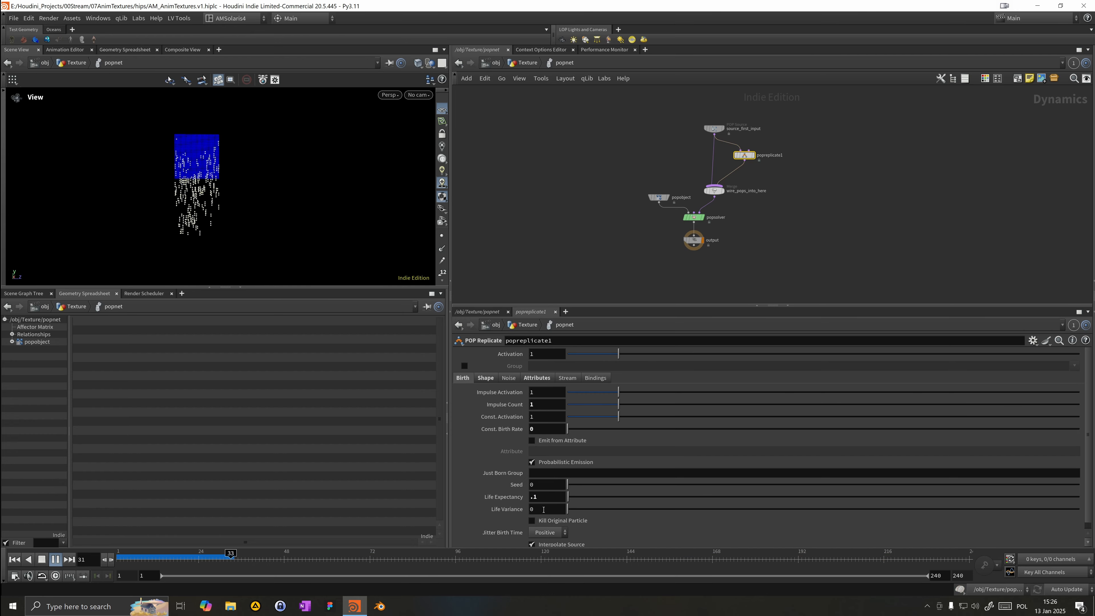
left_click(556, 501)
type("4")
key("Return")
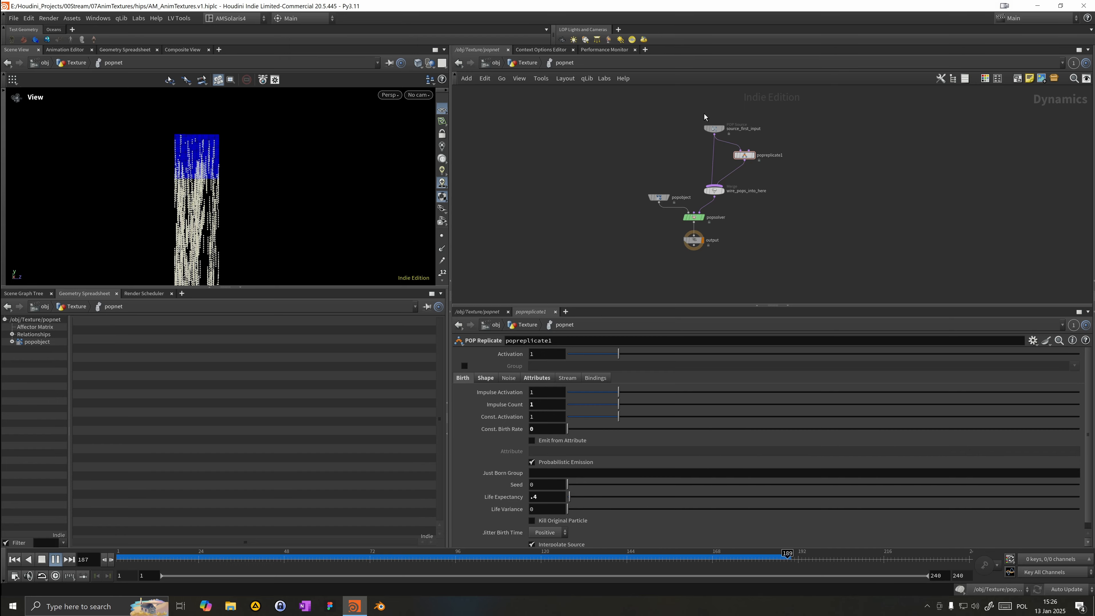
Step: Set source_first_input's Impulse Count to 3
left_click(711, 128)
left_click_drag(544, 395, 469, 388)
type("3")
key("Return")
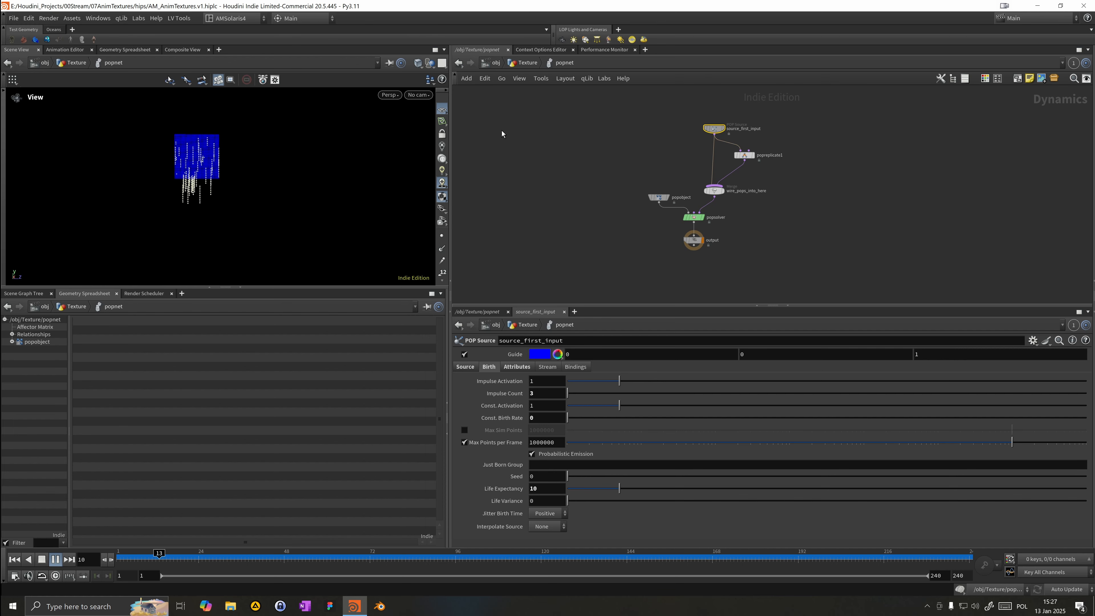
Step: Move between the geometry network and the Texture_Proper COP network to inspect the nodes and the transform1 point attributes
left_click(524, 64)
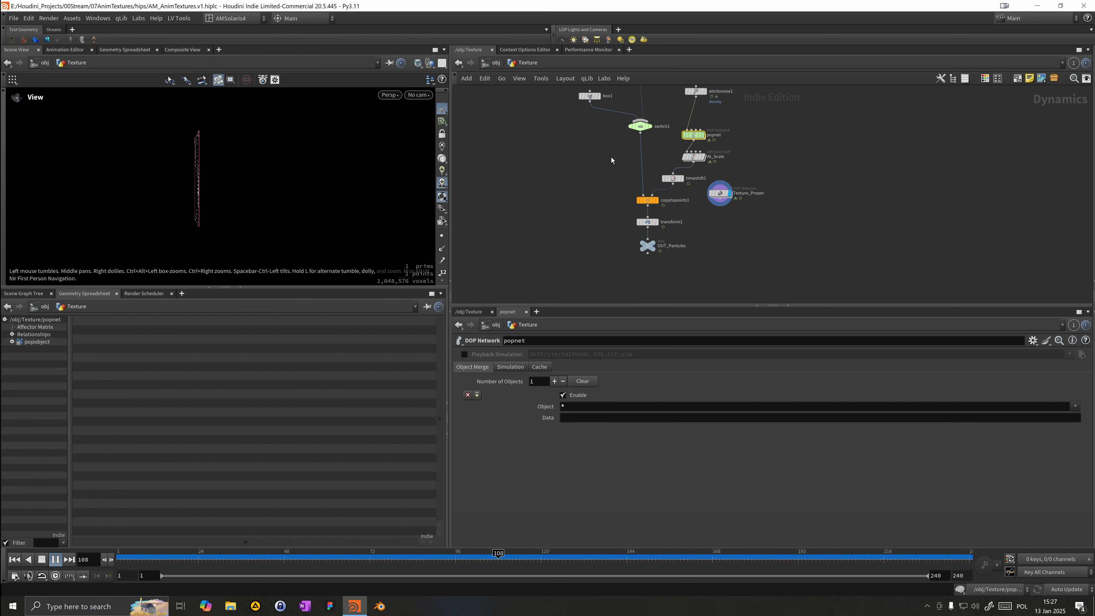
left_click_drag(220, 201, 268, 208)
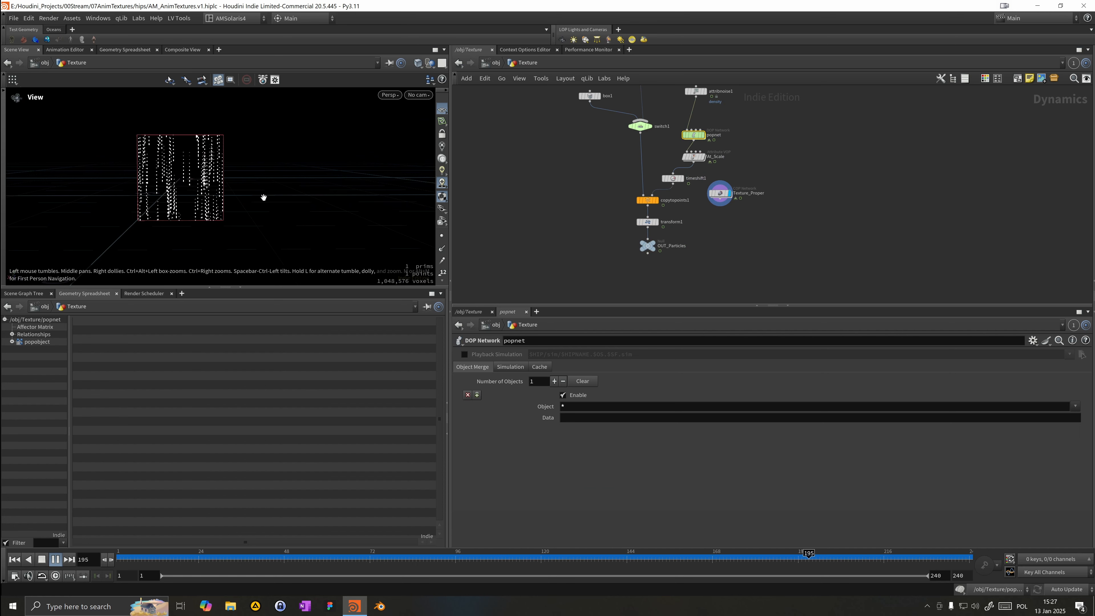
left_click(660, 247)
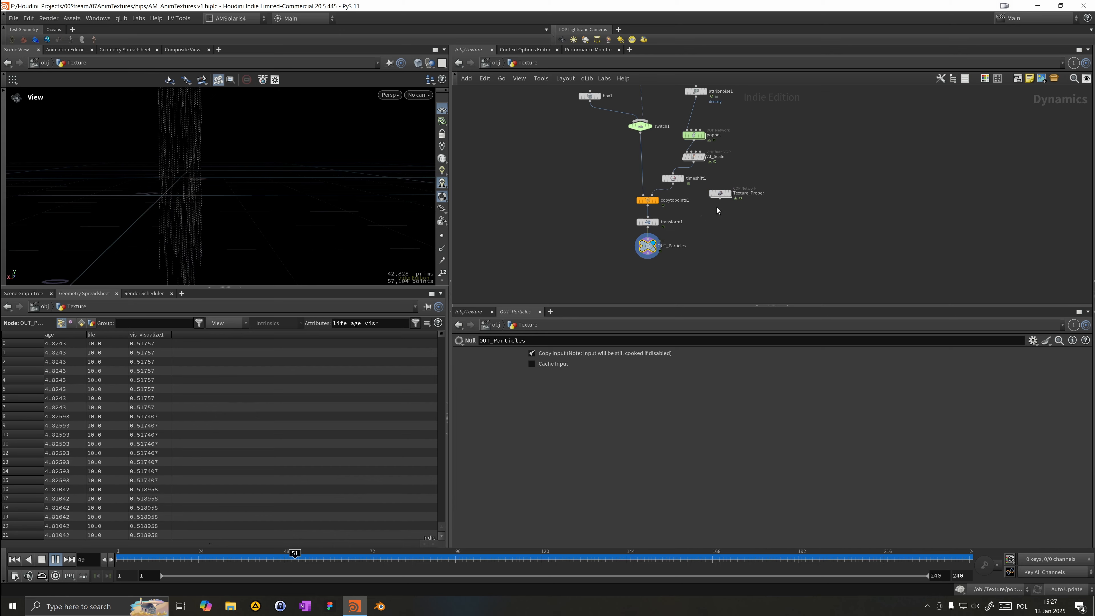
double_click(722, 193)
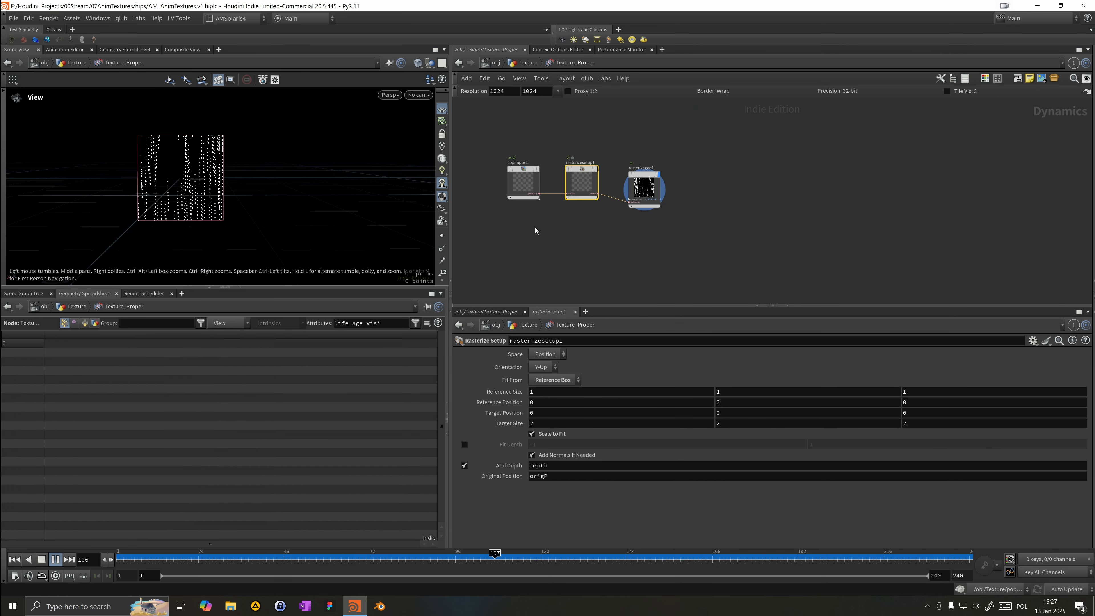
left_click_drag(643, 187, 636, 180)
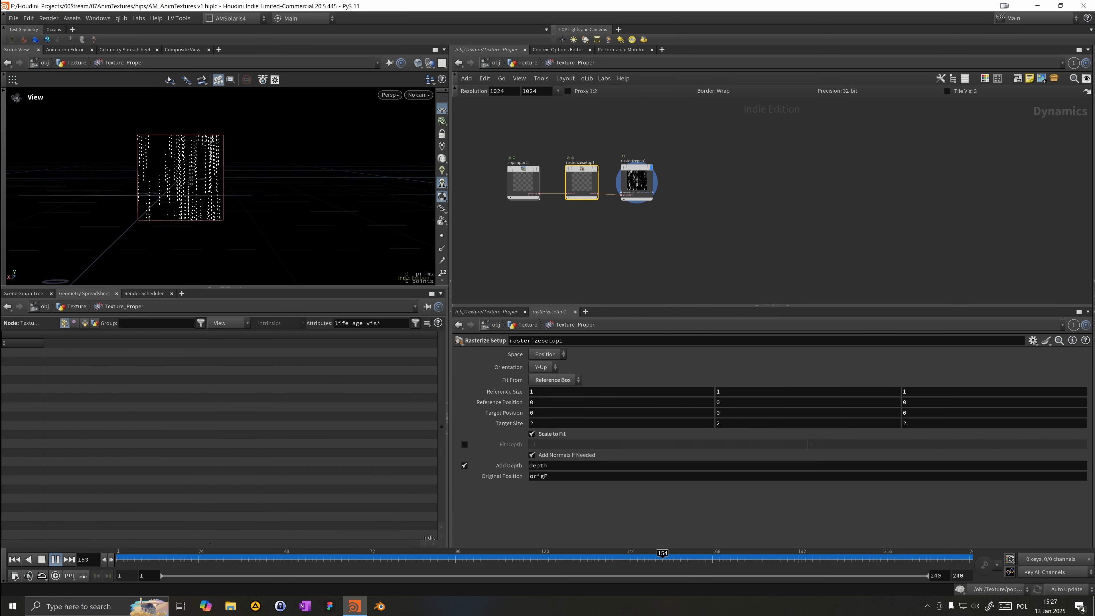
left_click(167, 562)
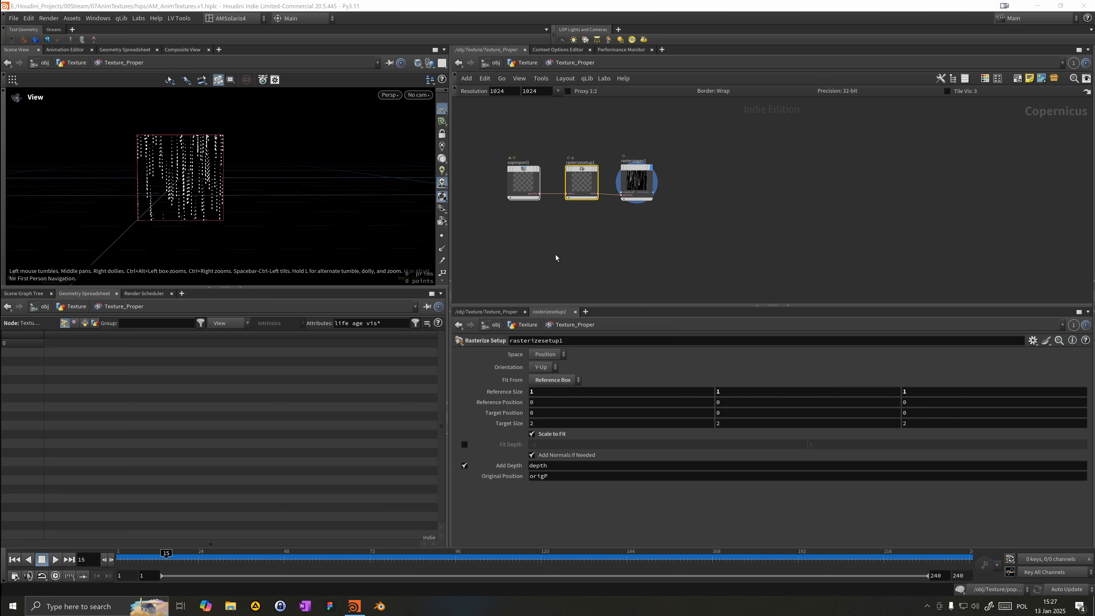
left_click(637, 193)
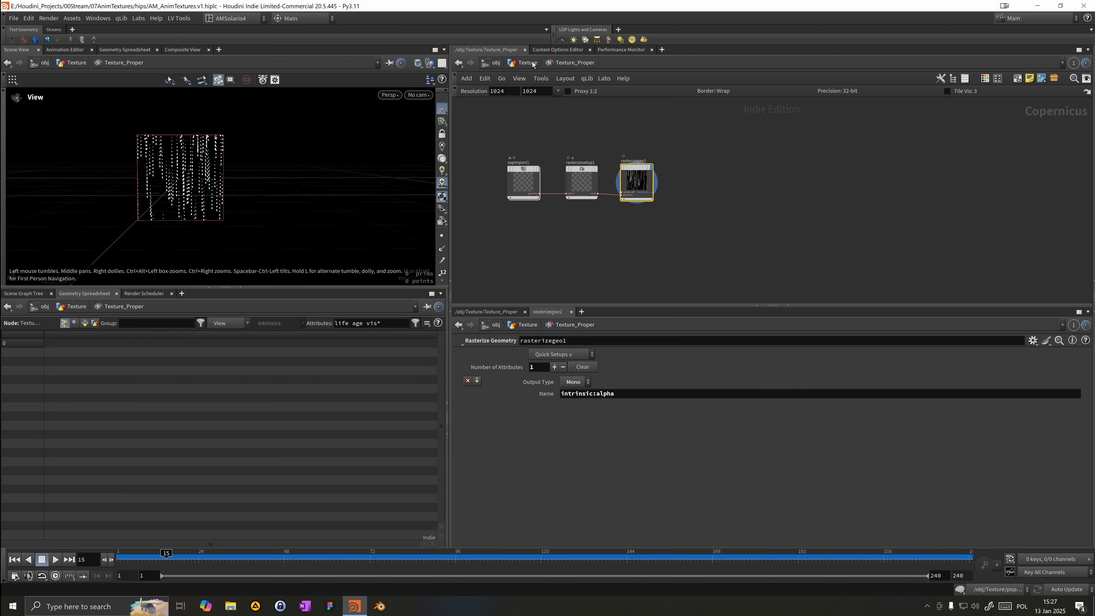
left_click(533, 64)
left_click(655, 221)
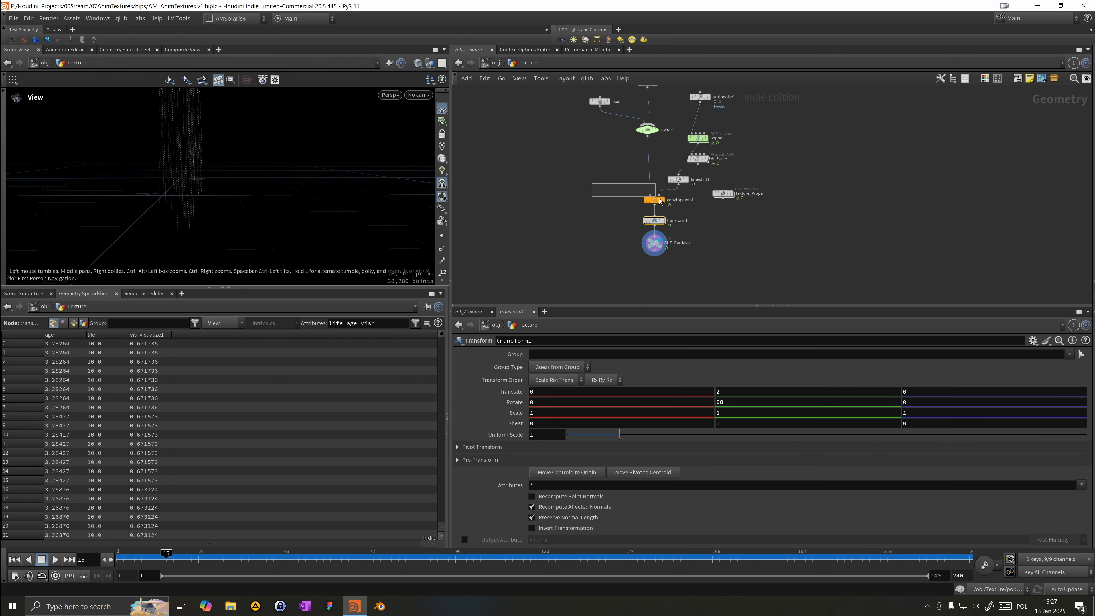
left_click(654, 200)
middle_click(656, 222)
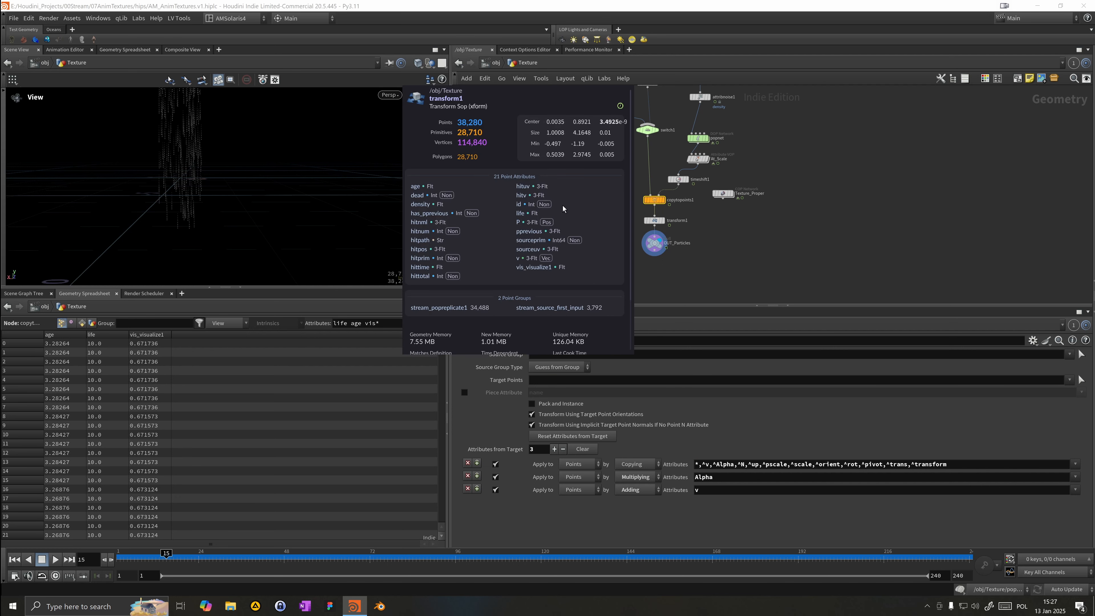
left_click(767, 187)
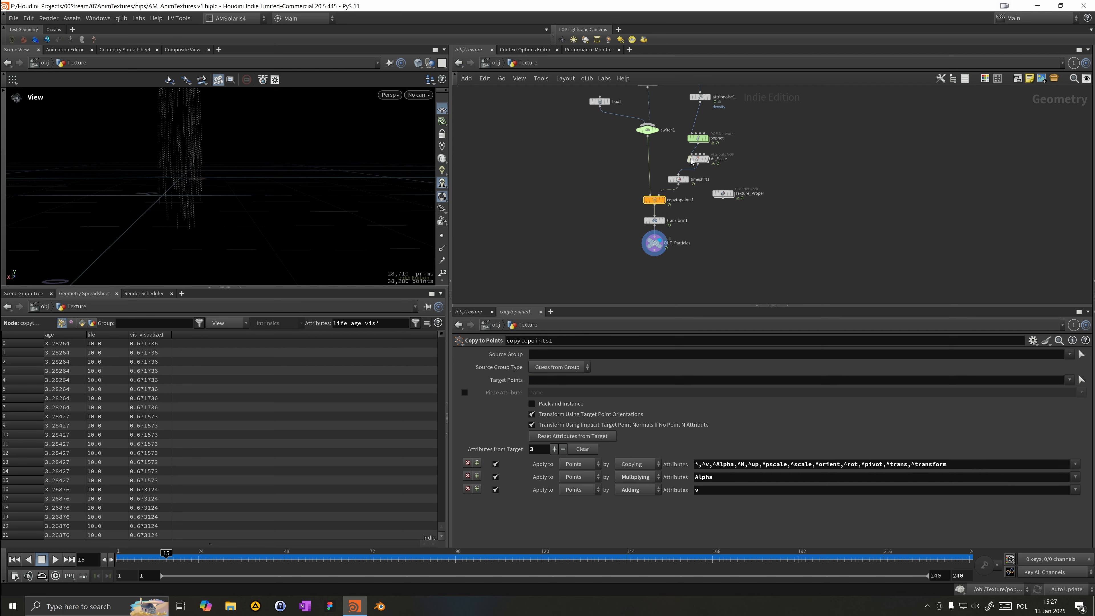
left_click_drag(723, 198, 728, 207)
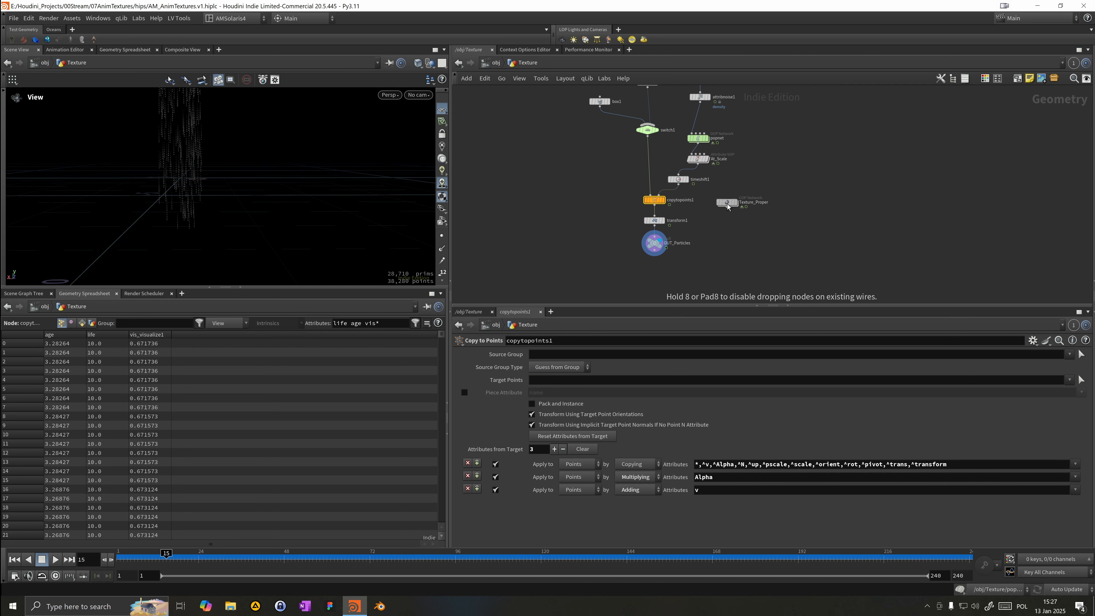
double_click(728, 203)
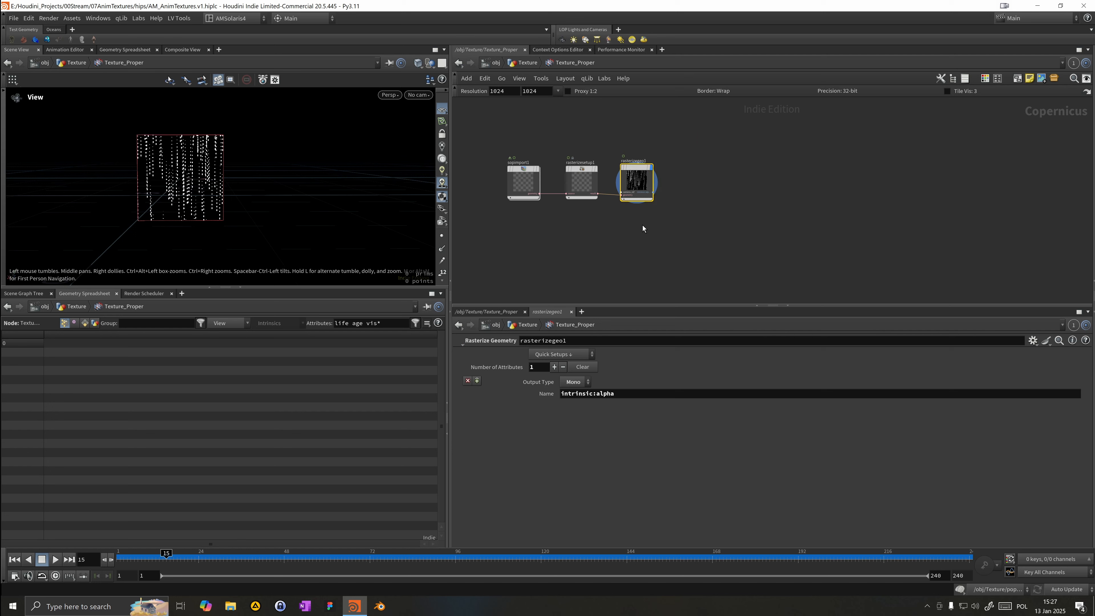
scroll(596, 209, "up", 2)
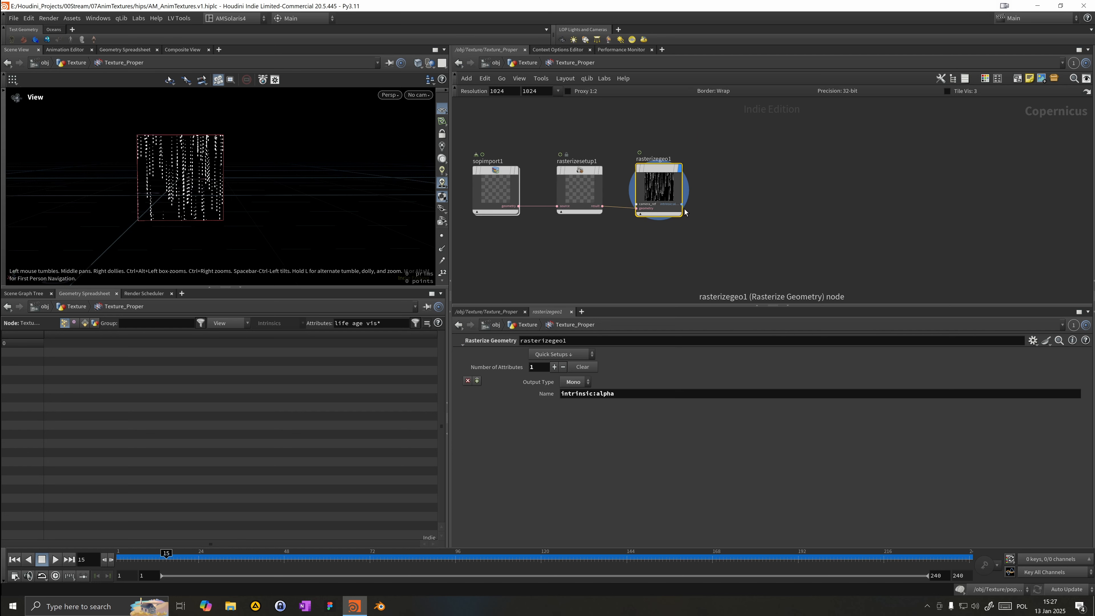
key("Tab")
key("Escape")
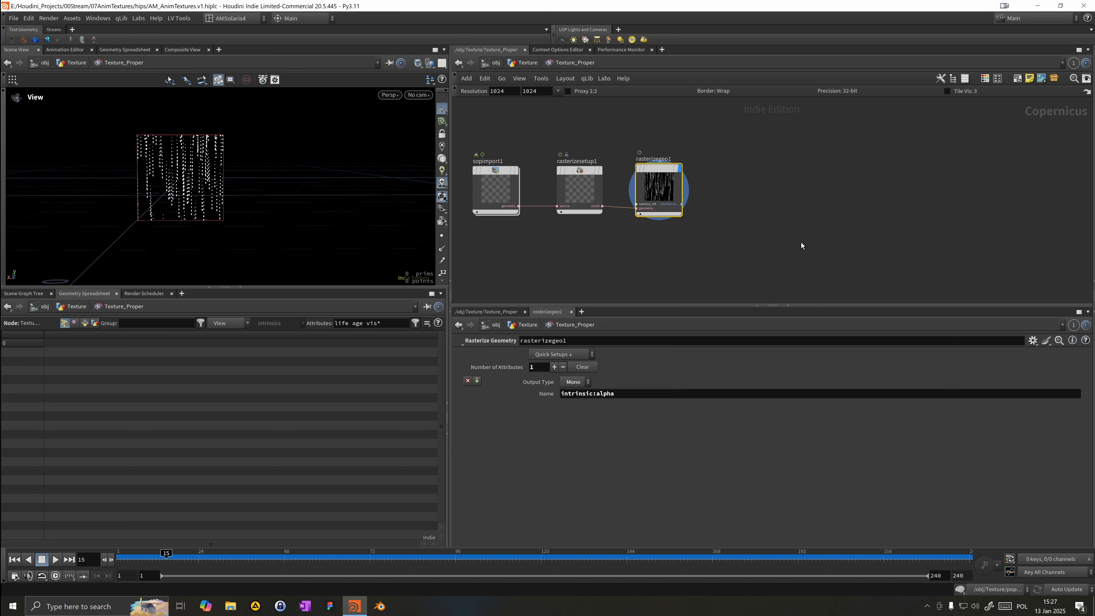
Step: Add a second rasterized attribute on rasterizegeo1 named id with output type ID
left_click(574, 355)
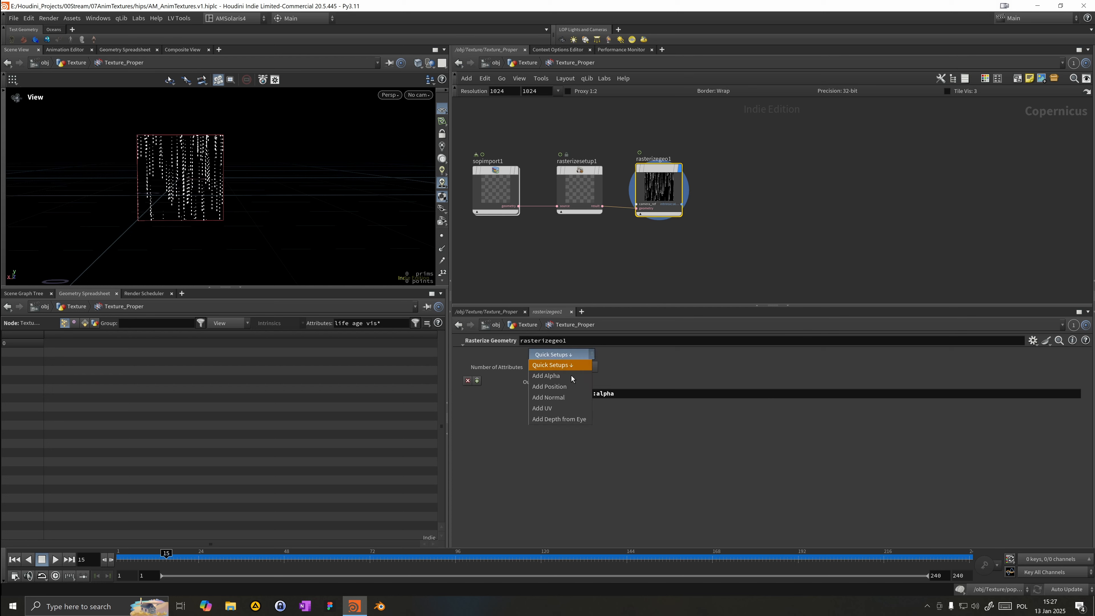
left_click(563, 419)
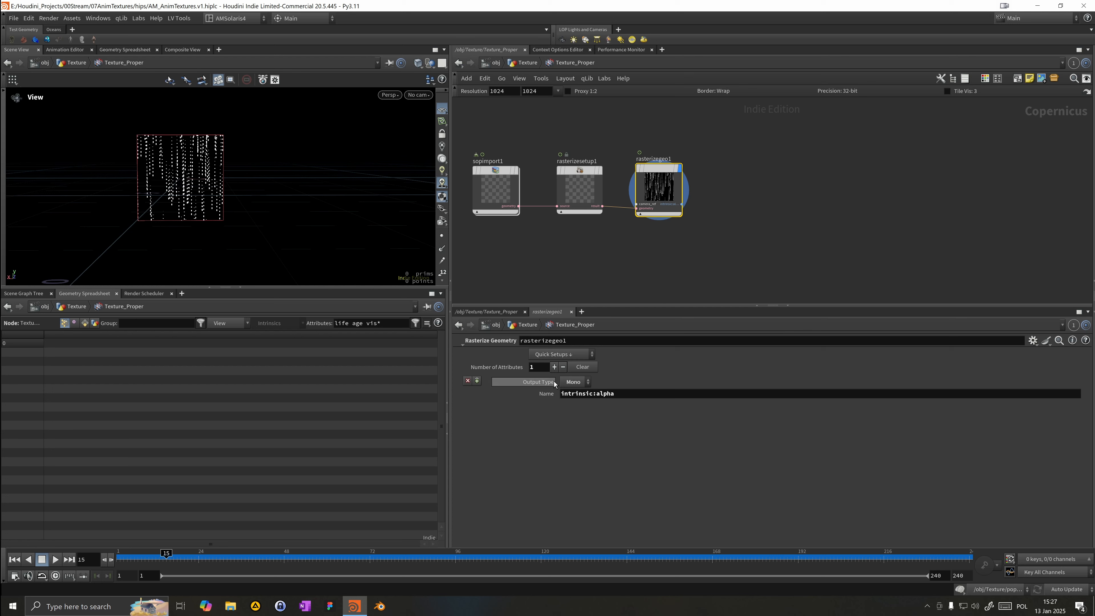
left_click(554, 367)
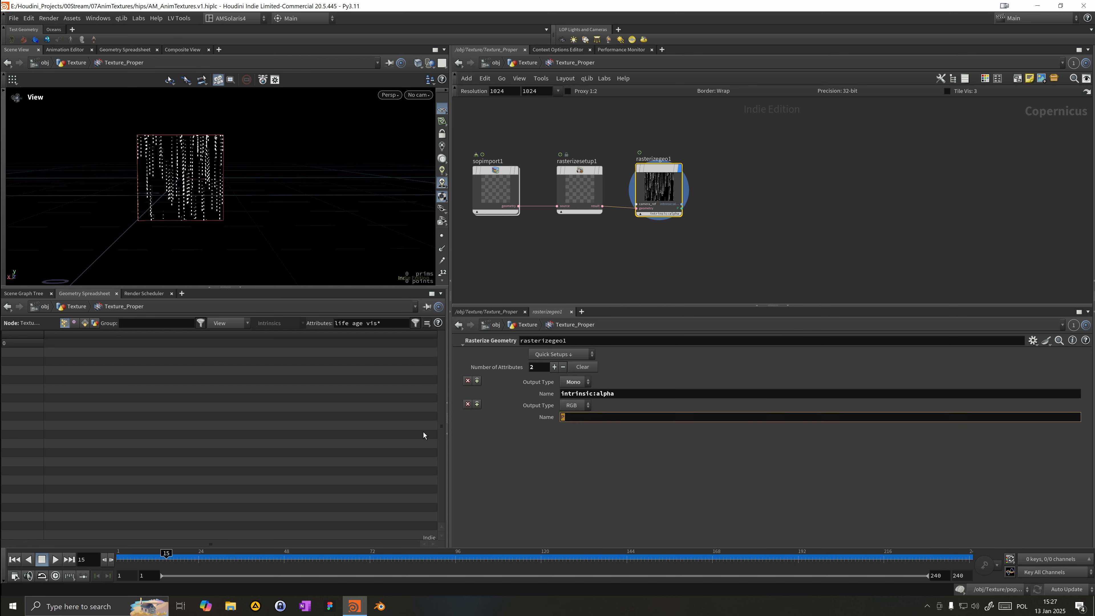
type("id")
key("Return")
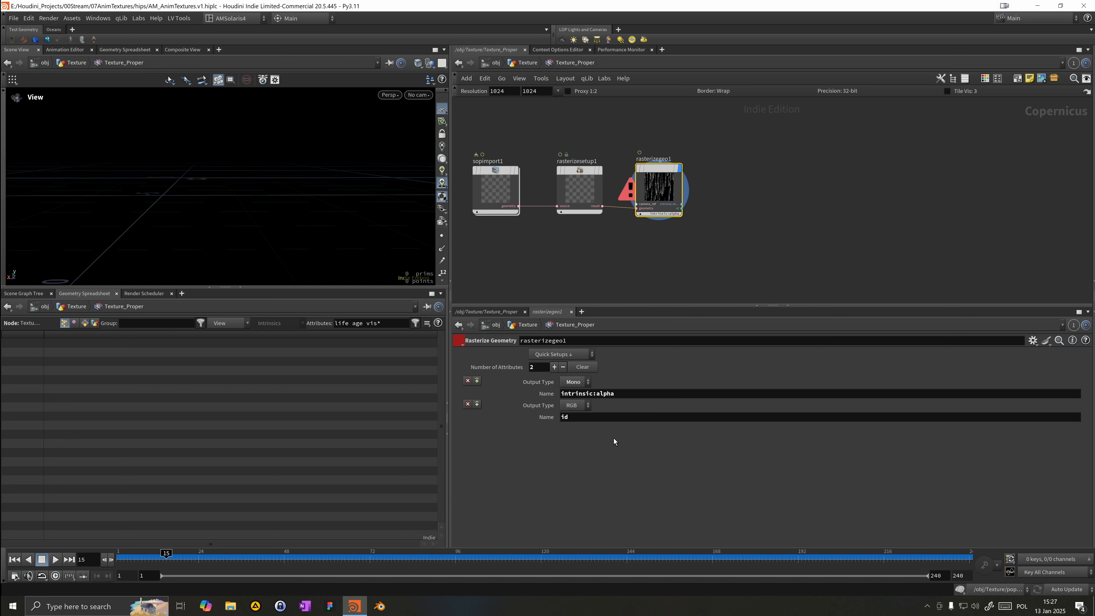
left_click(577, 405)
left_click(570, 460)
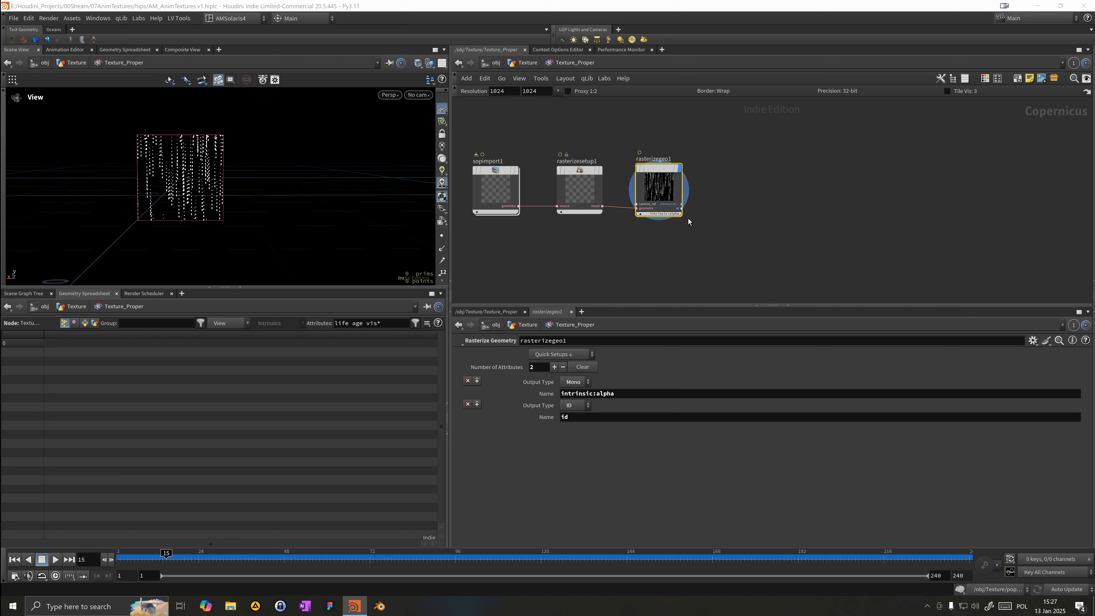
Step: Add a Null node wired after rasterizegeo1 and set it as the display node
key("Tab")
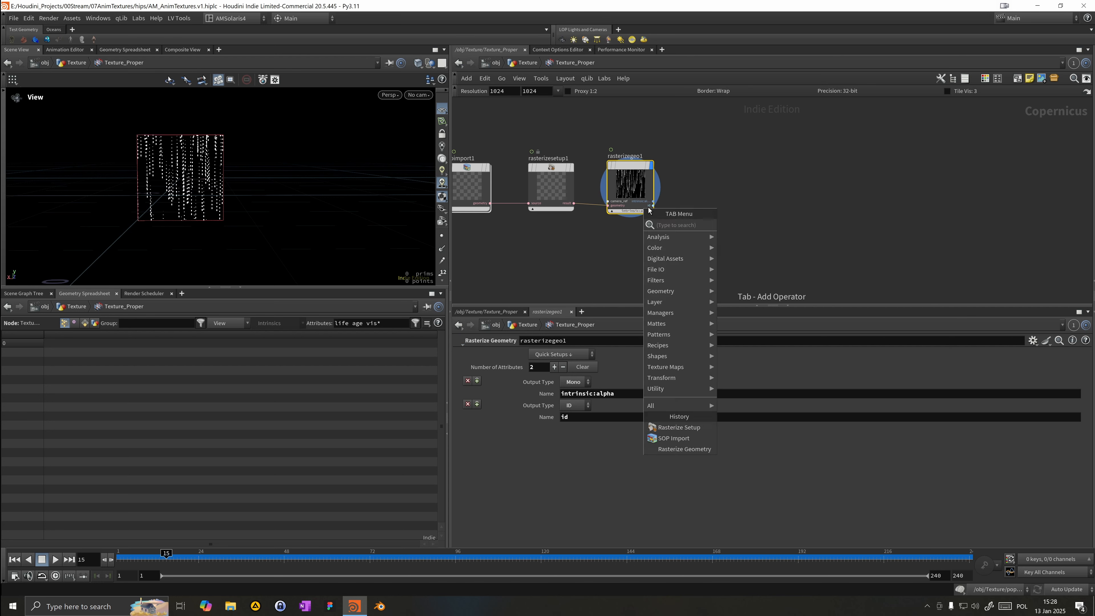
type("null")
key("Return")
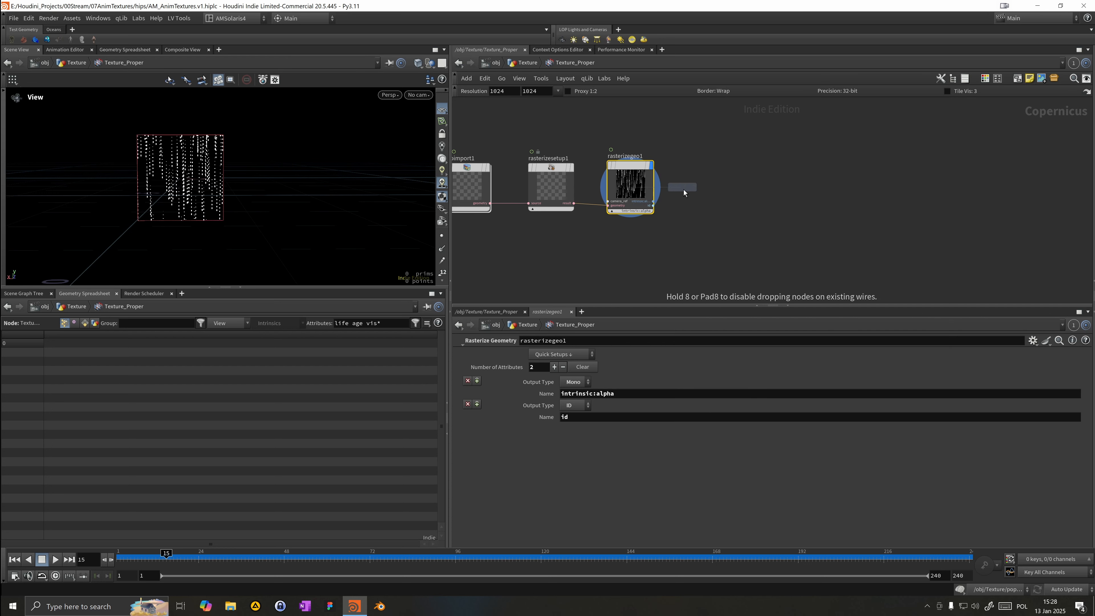
left_click(729, 250)
left_click_drag(654, 205, 708, 257)
mouse_move(746, 230)
left_click(758, 200)
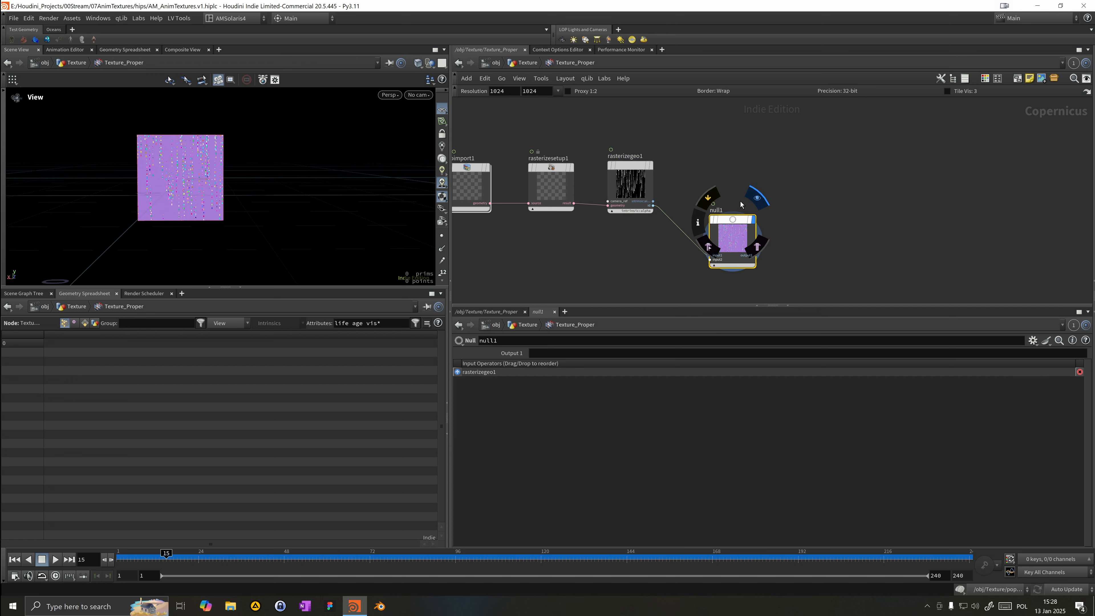
Step: Delete the Null node
right_click_drag(168, 191, 408, 208)
left_click_drag(240, 219, 178, 197)
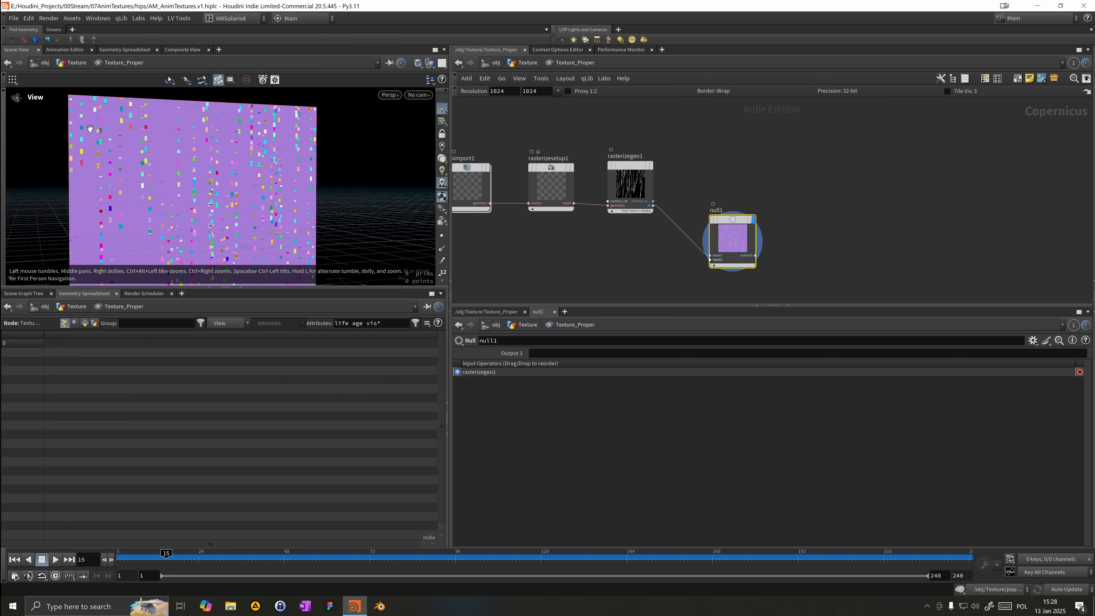
left_click_drag(201, 179, 177, 173)
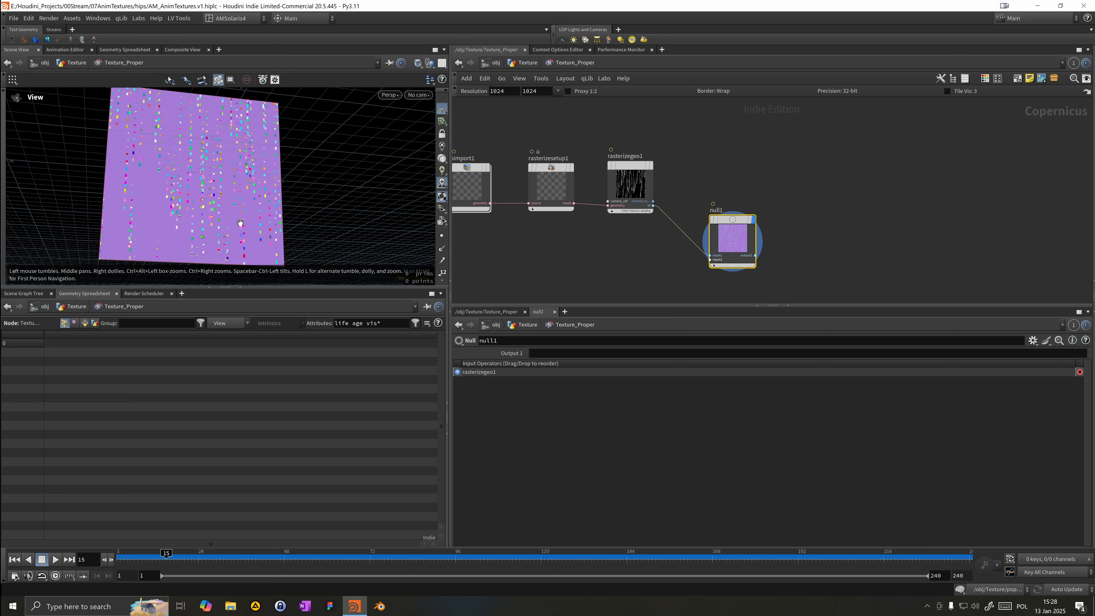
key("Delete")
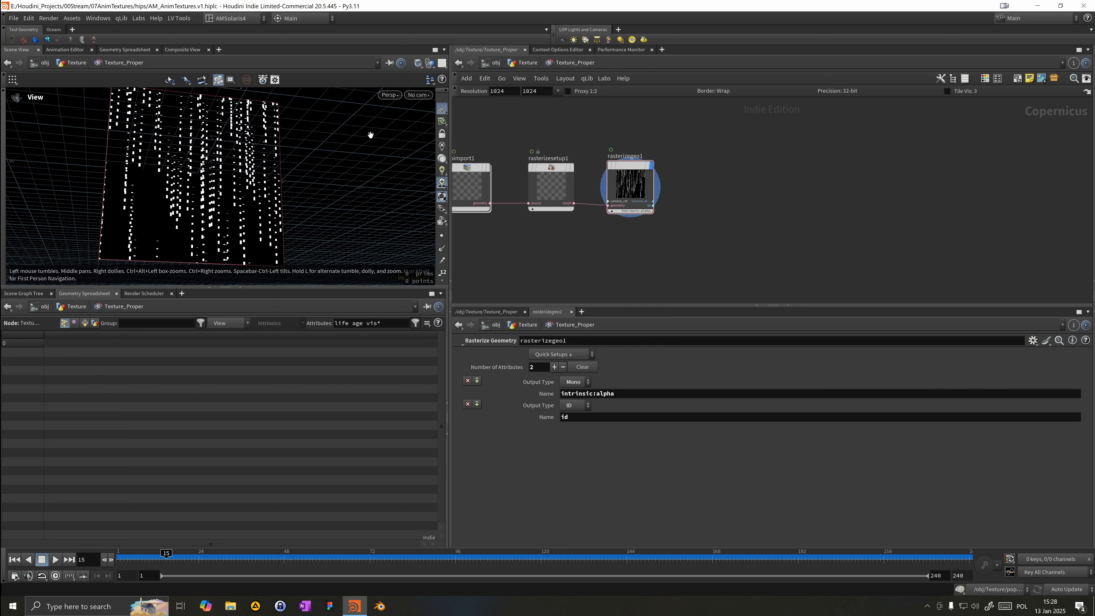
Step: In the geometry network, set the At_Scale node's Scale Cubes Y value to 3
left_click(525, 63)
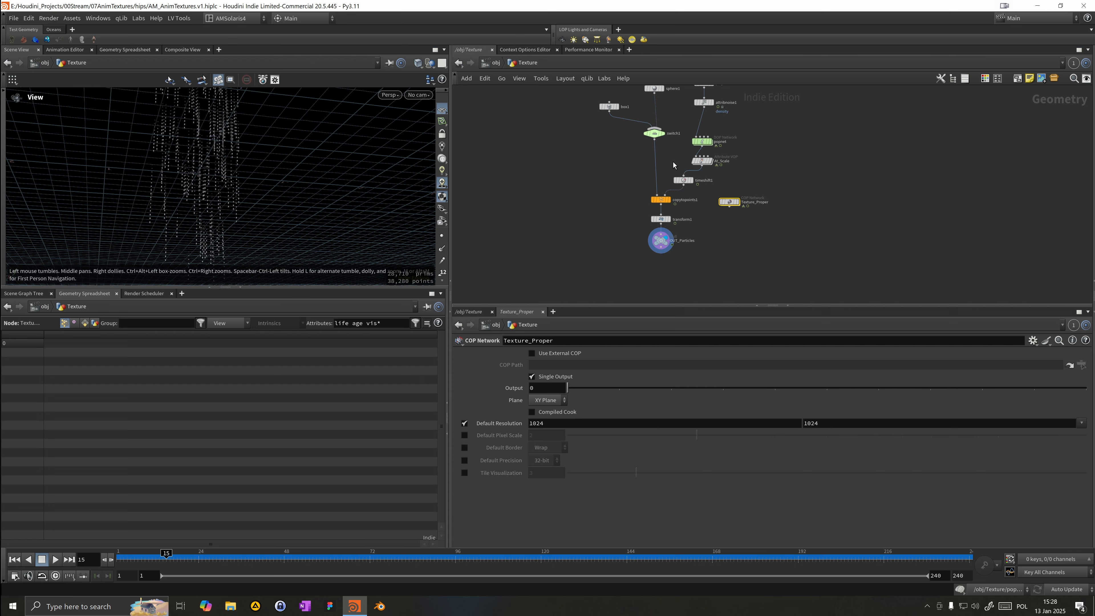
left_click(702, 162)
left_click_drag(720, 526, 664, 526)
type("3")
key("Return")
Step: Inside the Texture_Proper COP network, add a Random Mono node fed by rasterizegeo1 and set it as the display node
left_click_drag(234, 179, 220, 208)
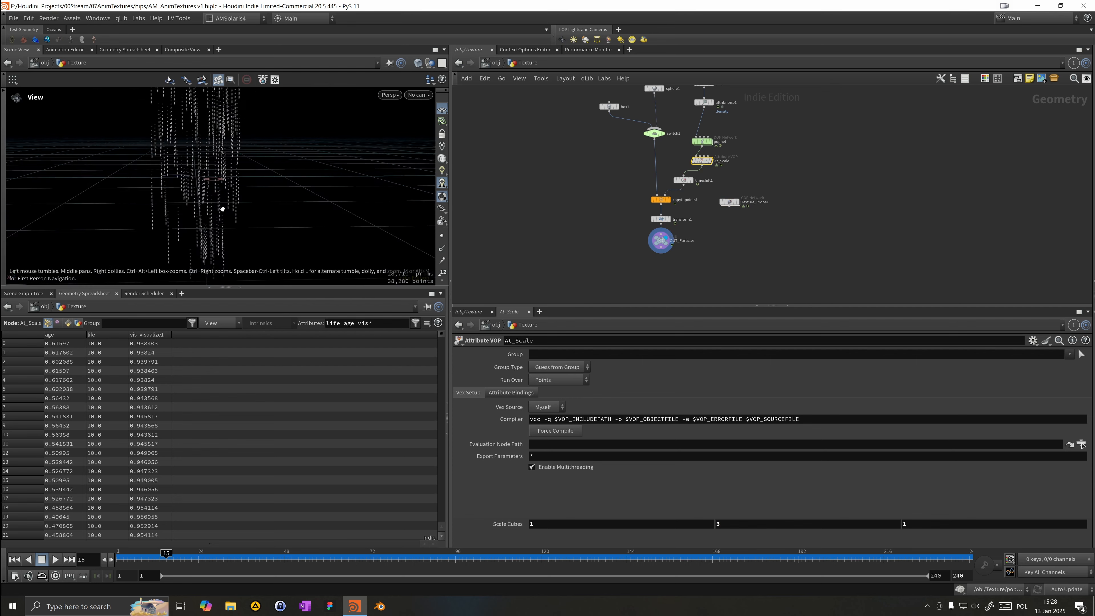
right_click_drag(220, 208, 421, 197)
left_click_drag(324, 184, 186, 185)
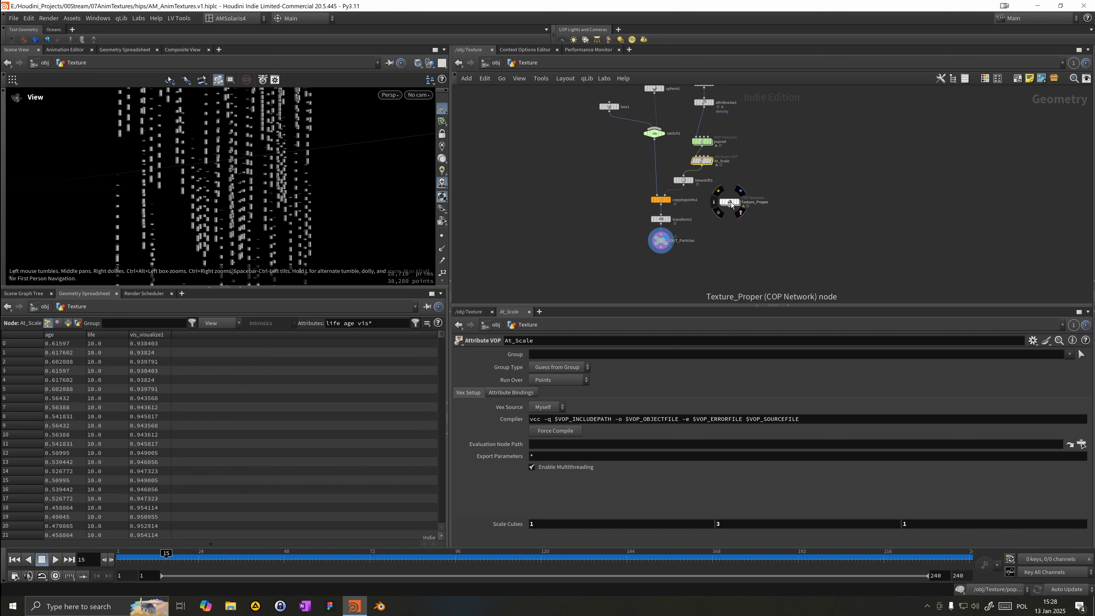
double_click(729, 202)
left_click_drag(211, 191, 74, 207)
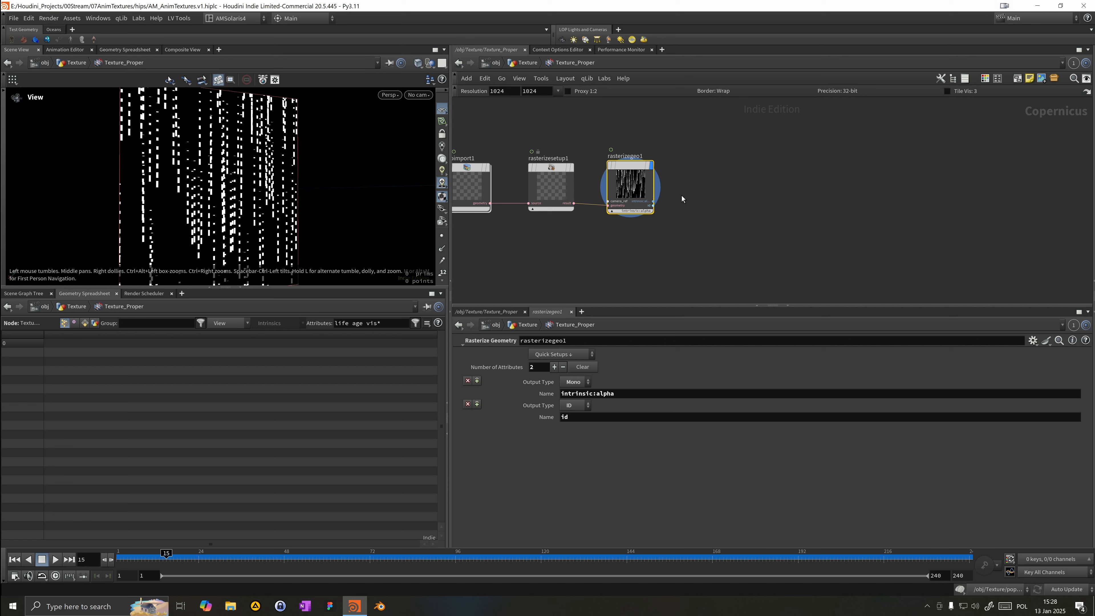
key("Tab")
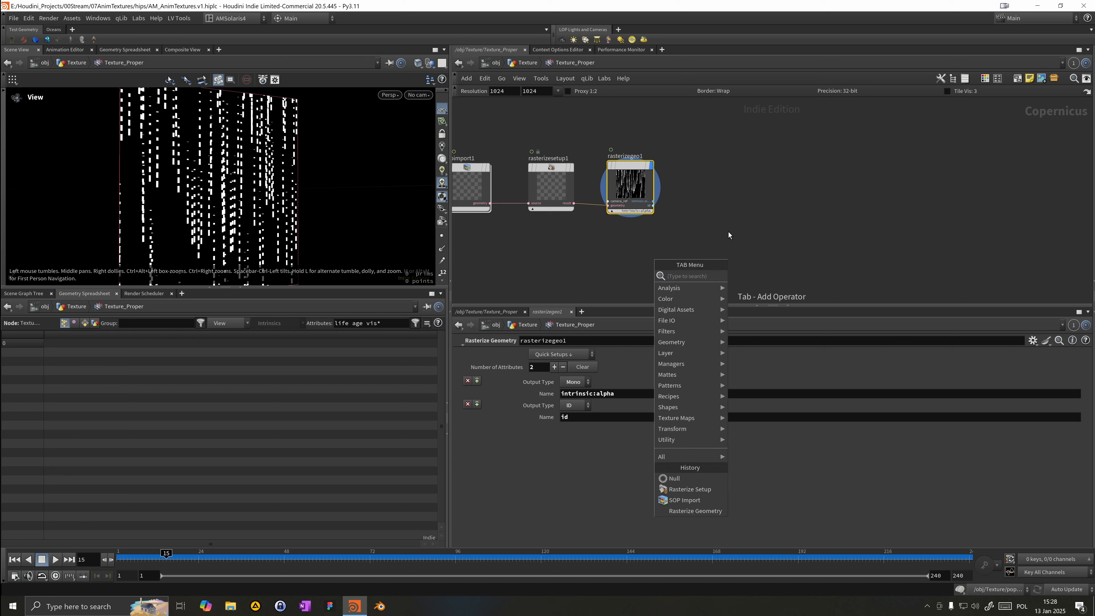
type("rand")
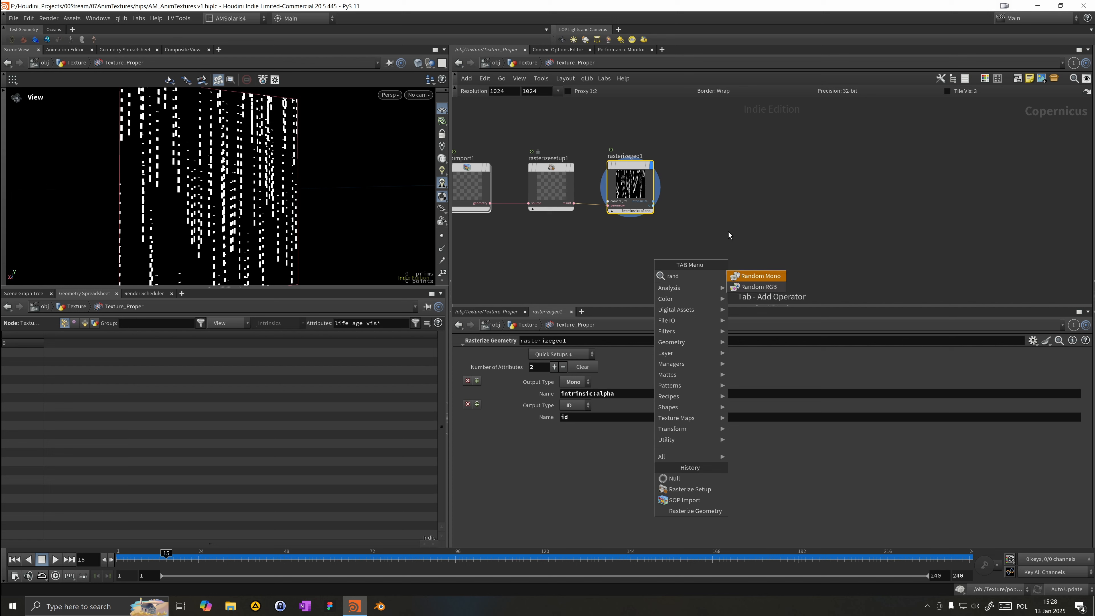
key("Down")
key("Up")
key("Return")
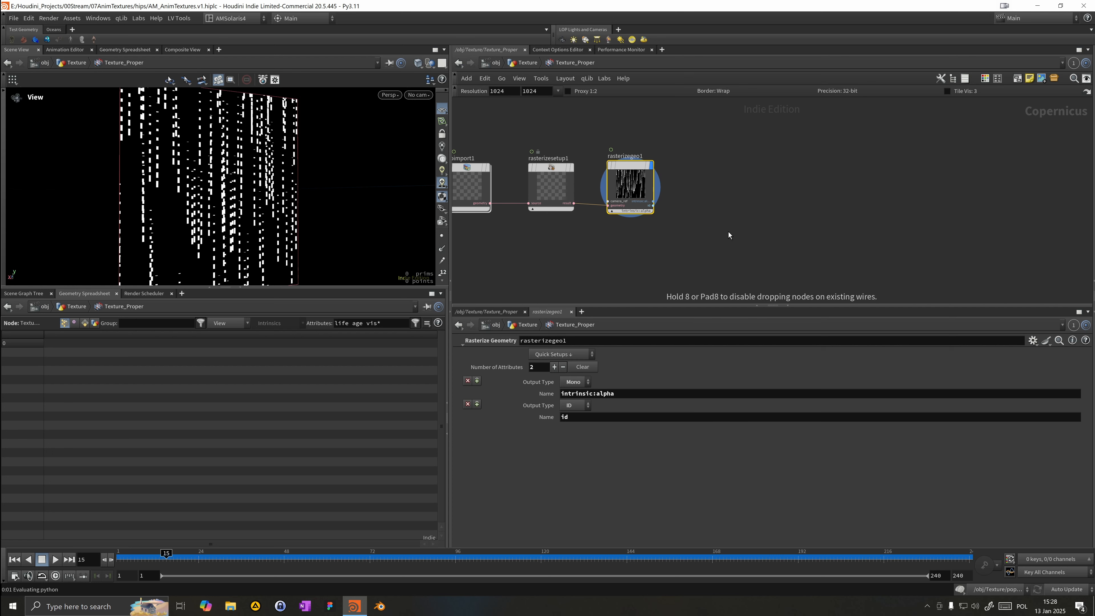
left_click(728, 232)
left_click_drag(654, 204, 710, 244)
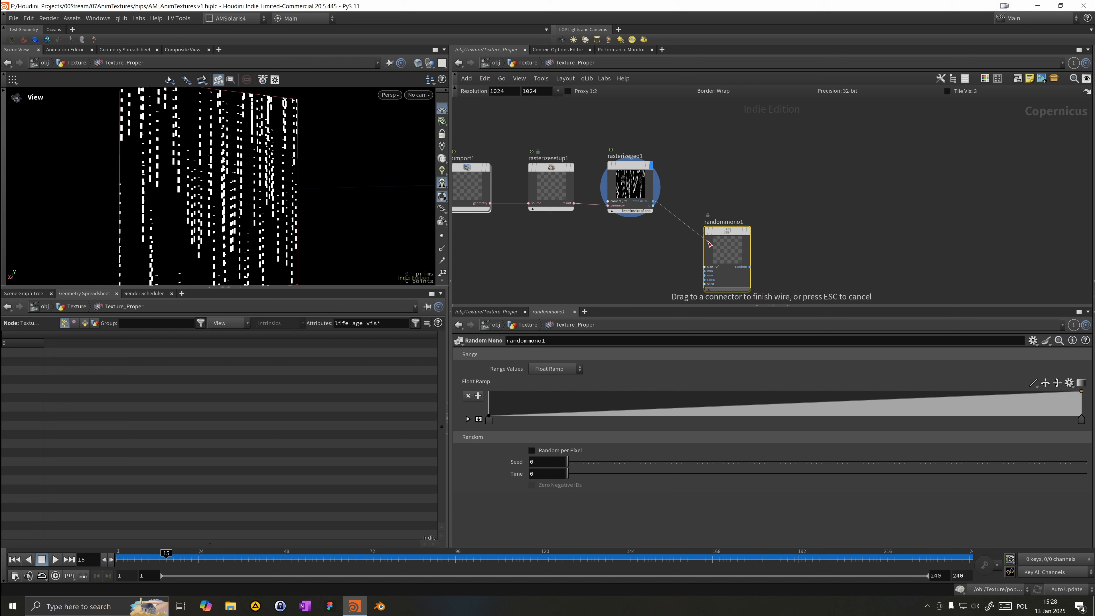
key("Escape")
left_click_drag(654, 206, 705, 284)
middle_click_drag(630, 284, 611, 229)
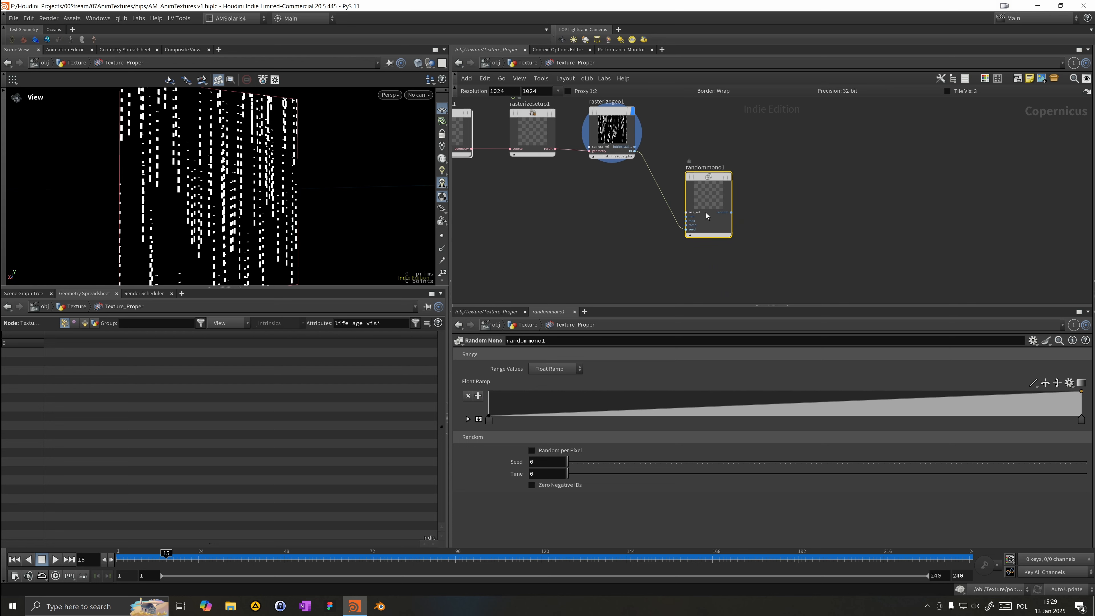
left_click(730, 176)
left_click_drag(711, 181, 687, 195)
Step: Shift the Random Mono Float Ramp's start point slightly to the right
left_click_drag(354, 211, 274, 187)
mouse_move(275, 185)
right_mouse_down()
mouse_move(284, 205)
mouse_move(279, 175)
right_mouse_up()
left_click_drag(277, 176, 235, 192)
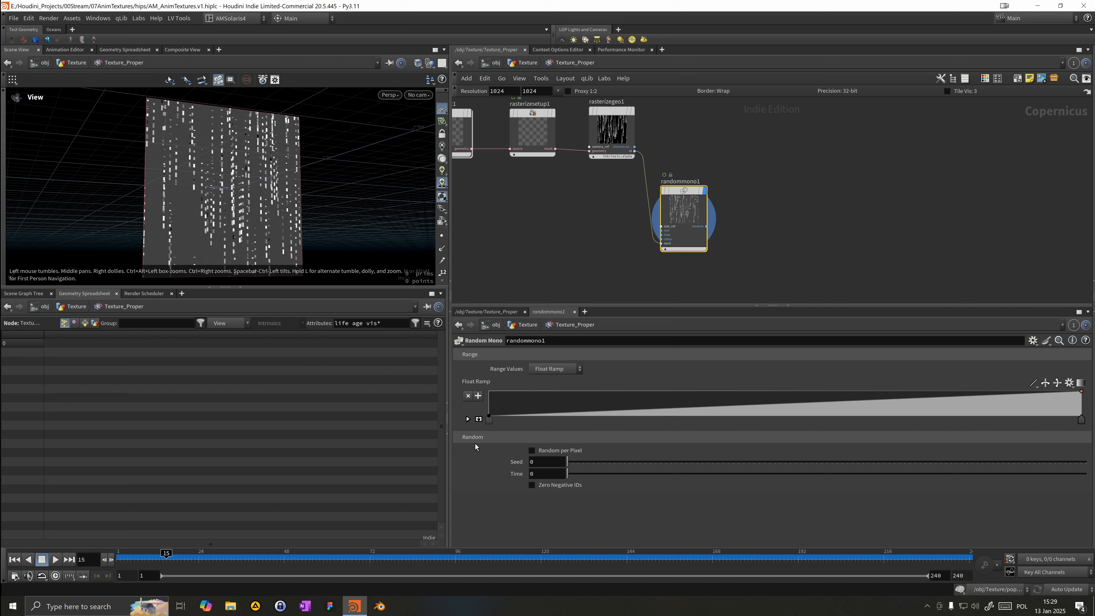
left_click_drag(490, 421, 530, 430)
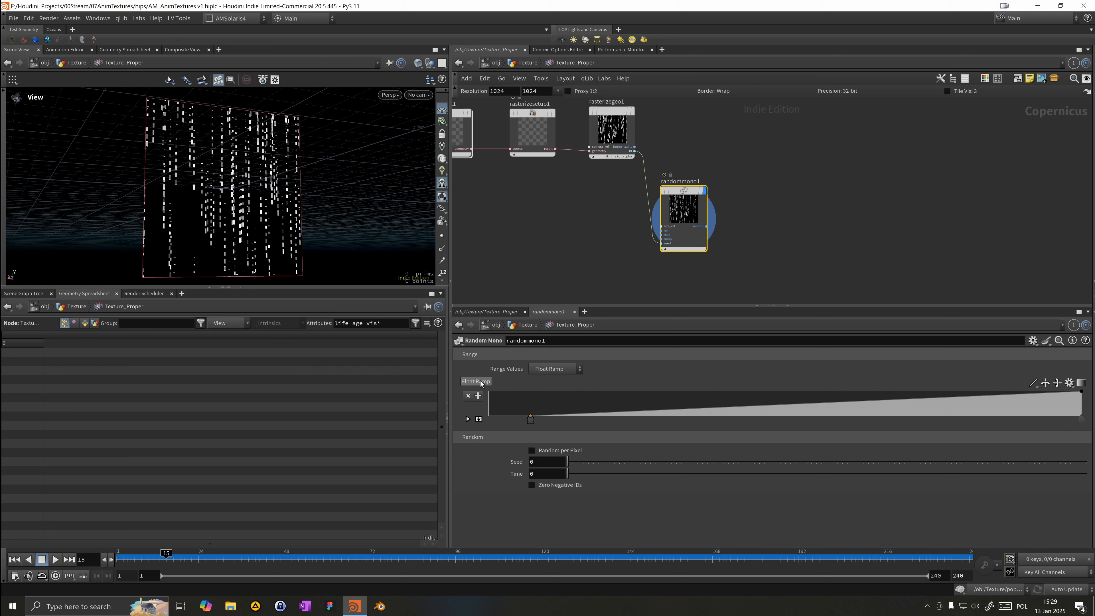
mouse_move(221, 206)
left_mouse_down()
mouse_move(208, 225)
mouse_move(202, 218)
left_mouse_up()
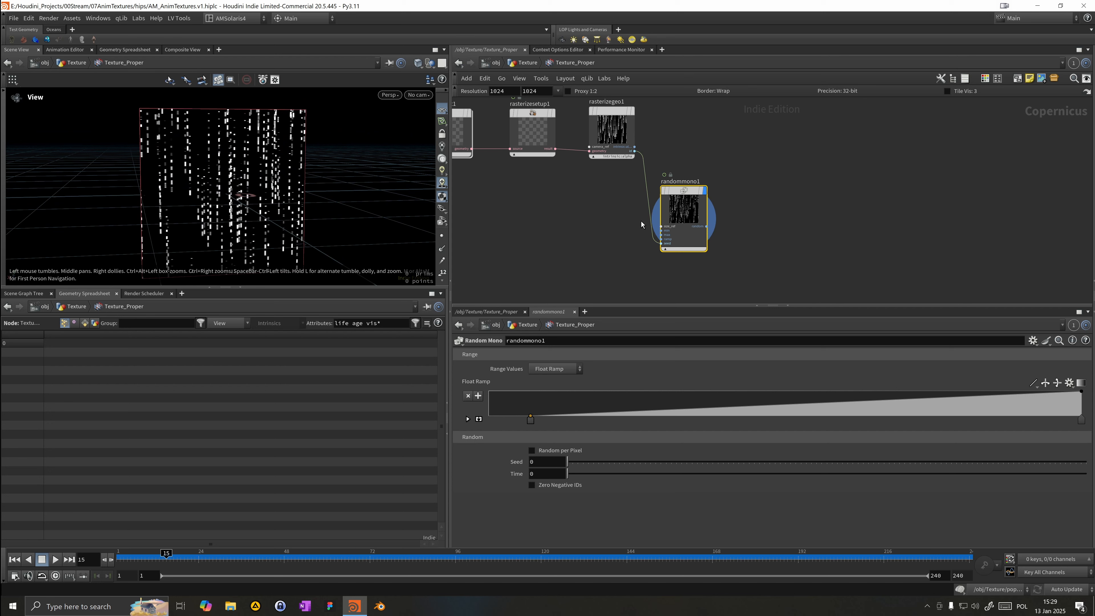
middle_click_drag(783, 215, 758, 203)
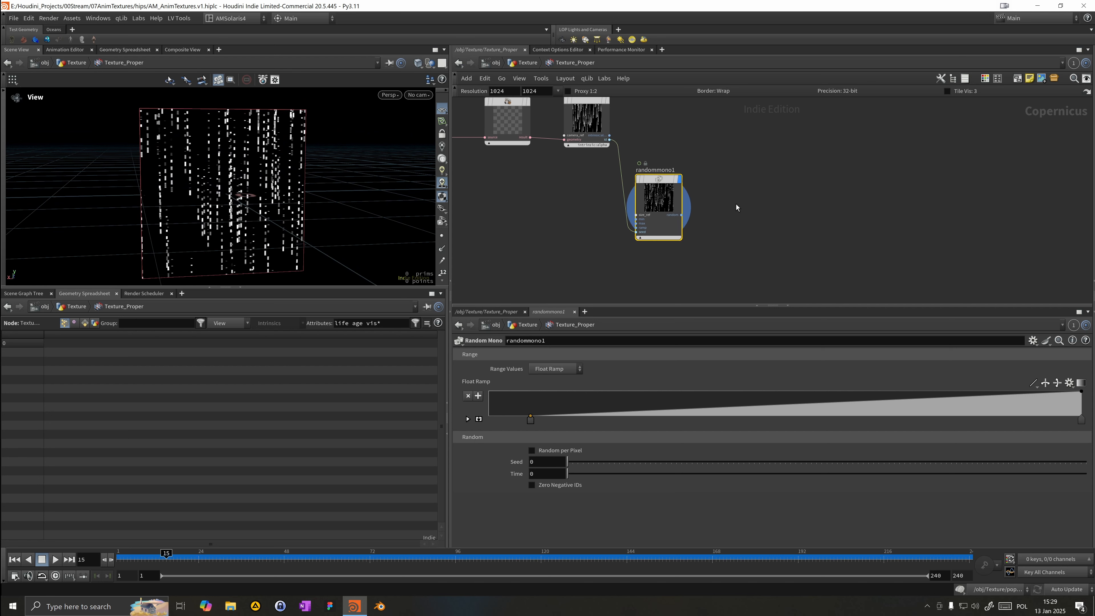
Step: Add a Multiply node and wire rasterizegeo1 and randommono1 into it
key("Tab")
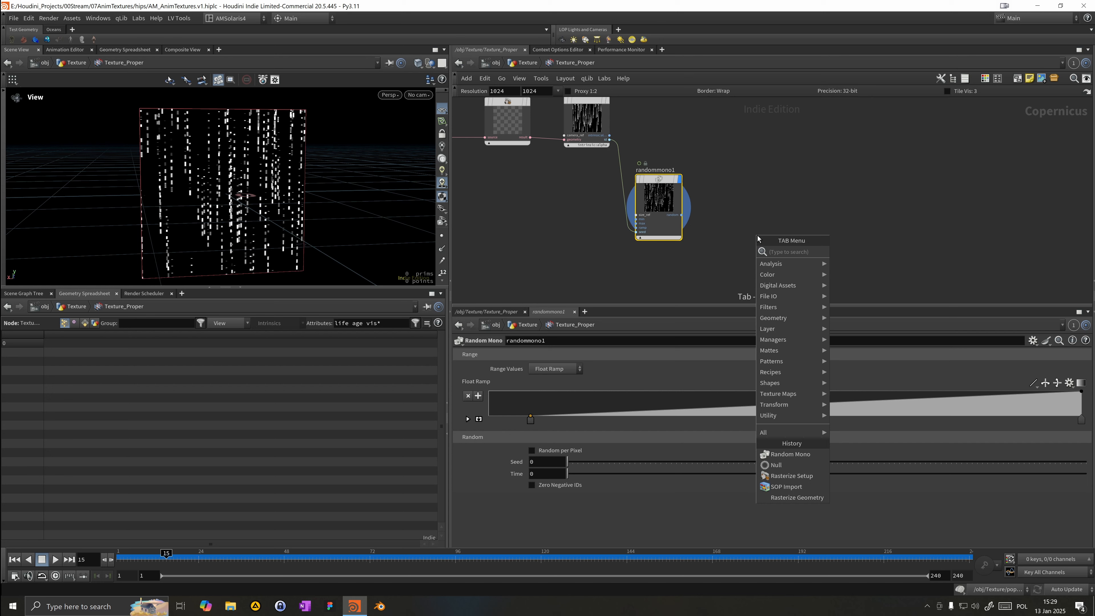
type("e")
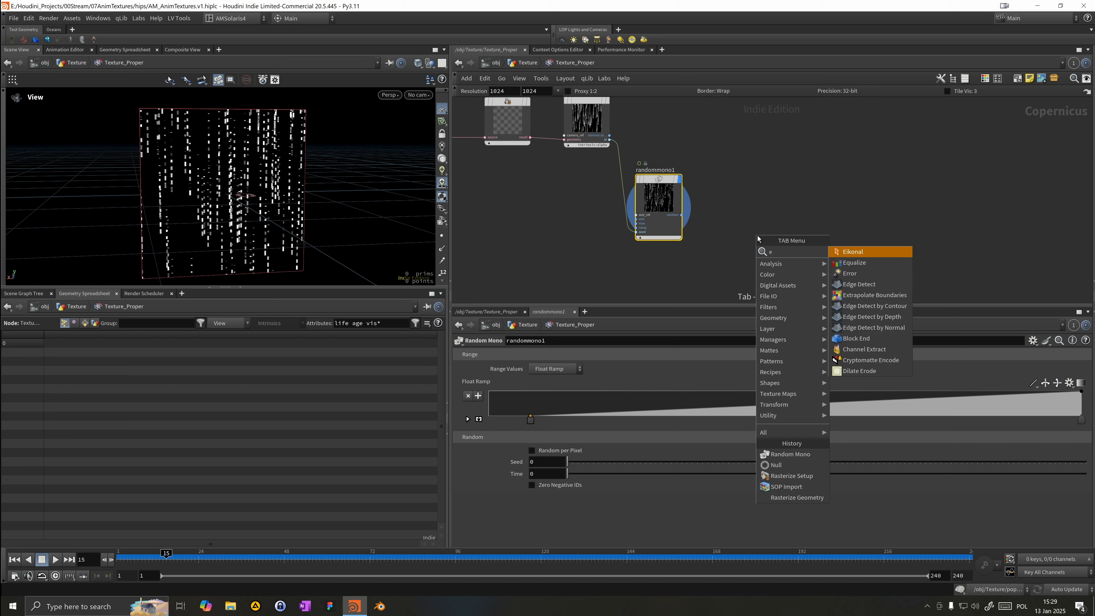
key("BackSpace")
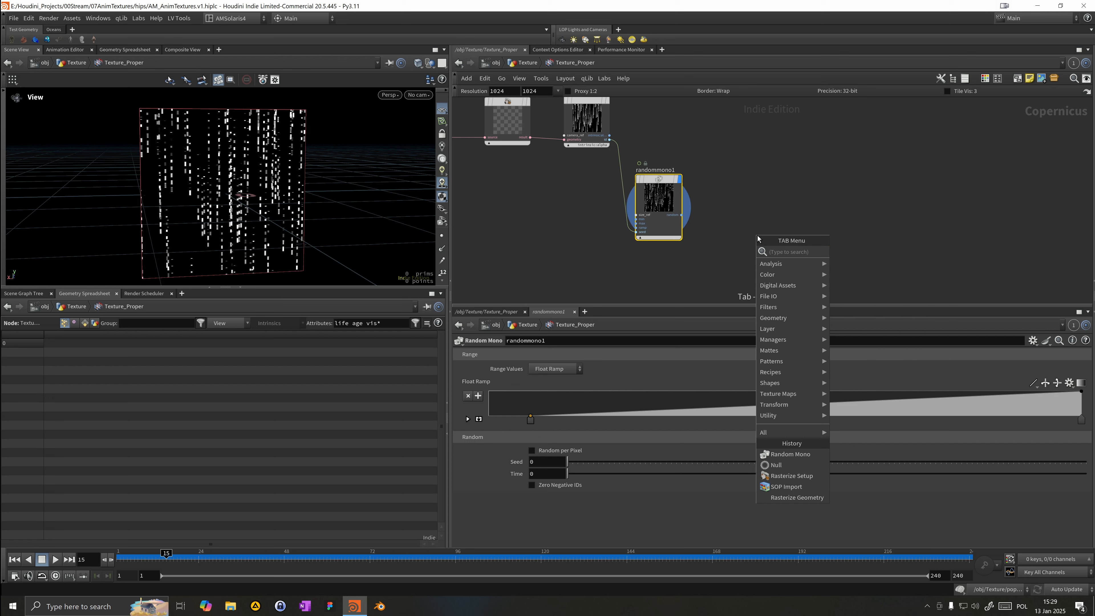
type("e")
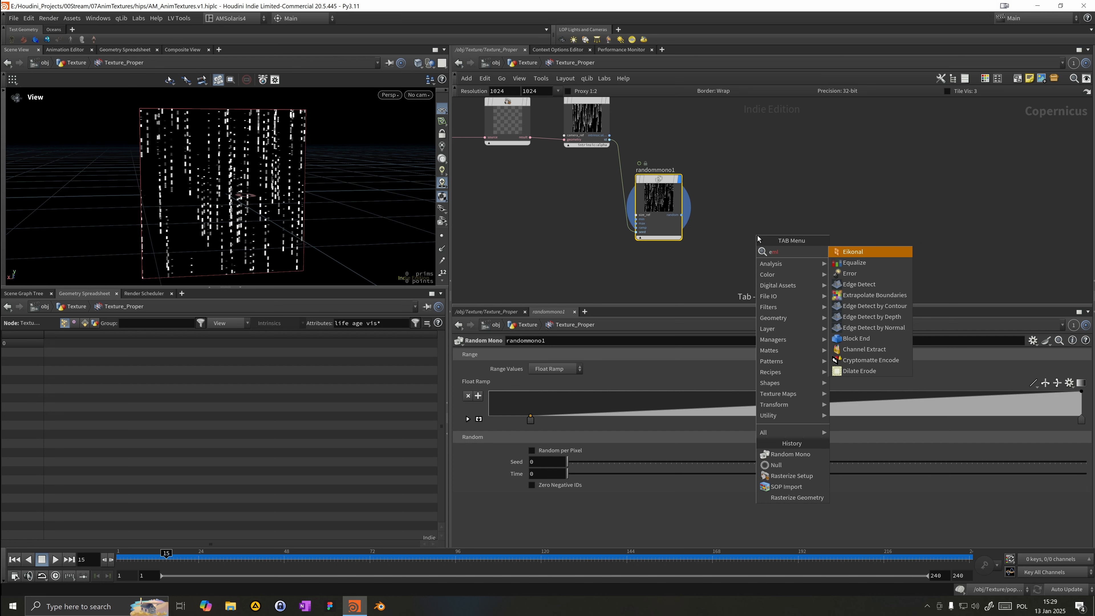
key("BackSpace")
key("BackSpace")
key("BackSpace")
type("mul")
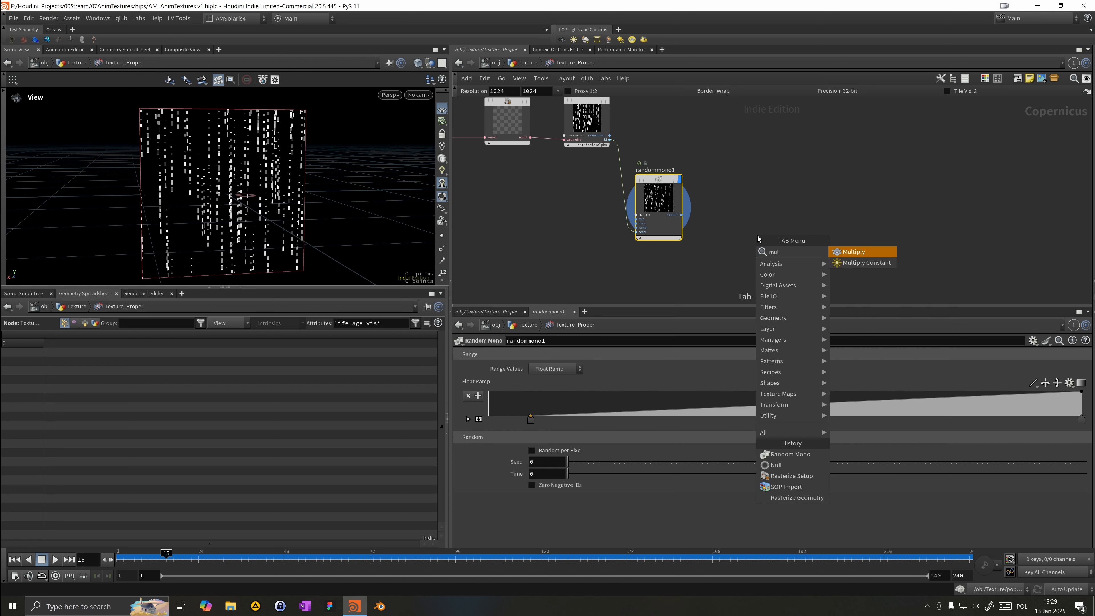
key("Return")
left_click(716, 159)
left_click(609, 136)
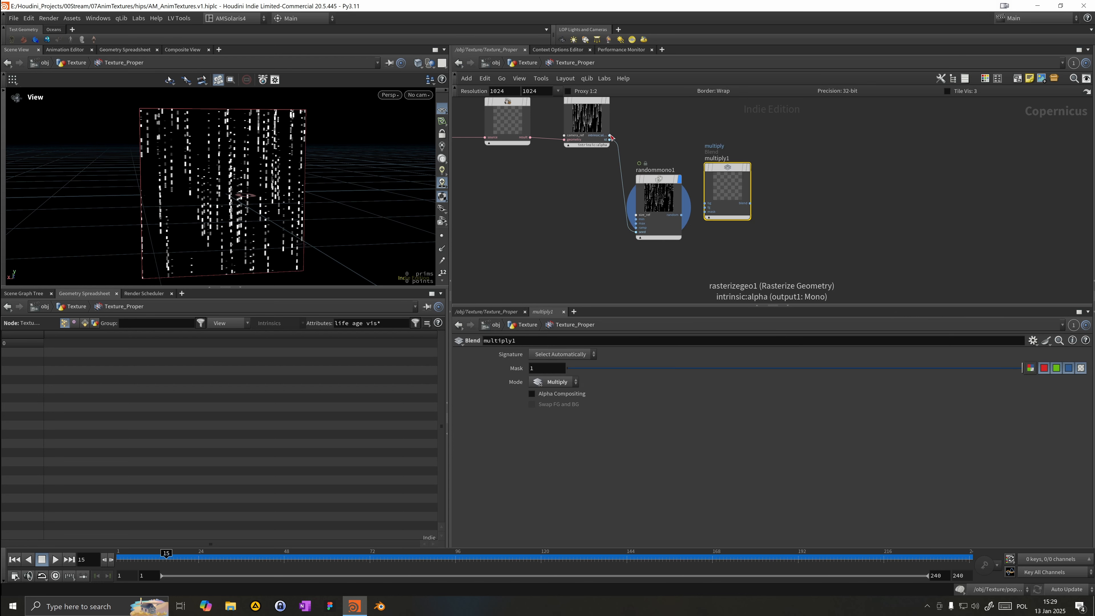
left_click(715, 202)
left_click(682, 215)
left_click(743, 187)
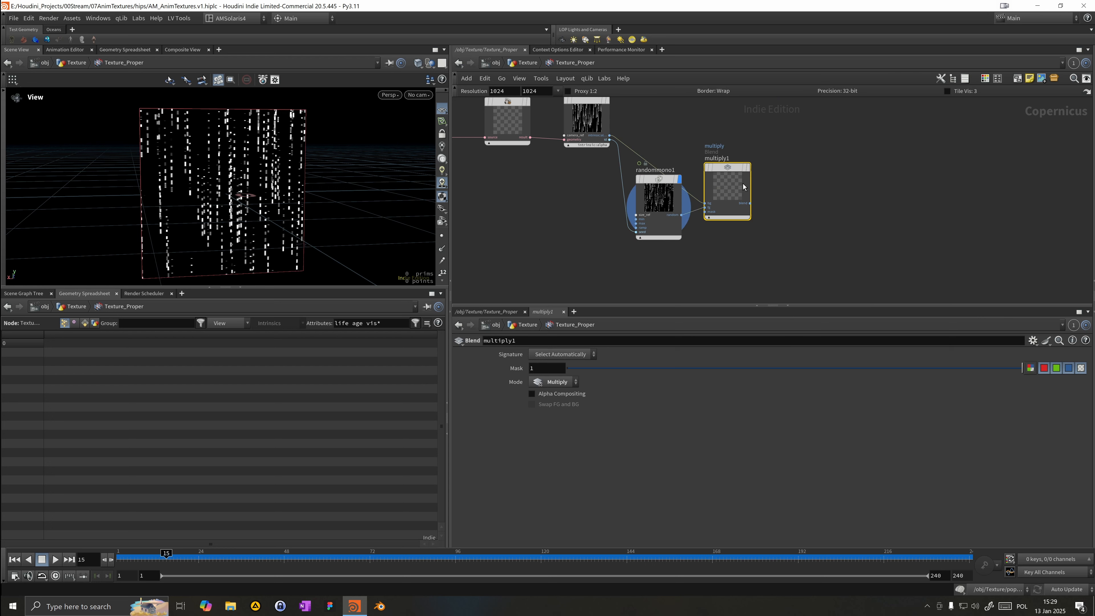
Step: Set the Multiply node as the display node, then delete it
left_click(749, 168)
left_click_drag(733, 177, 739, 161)
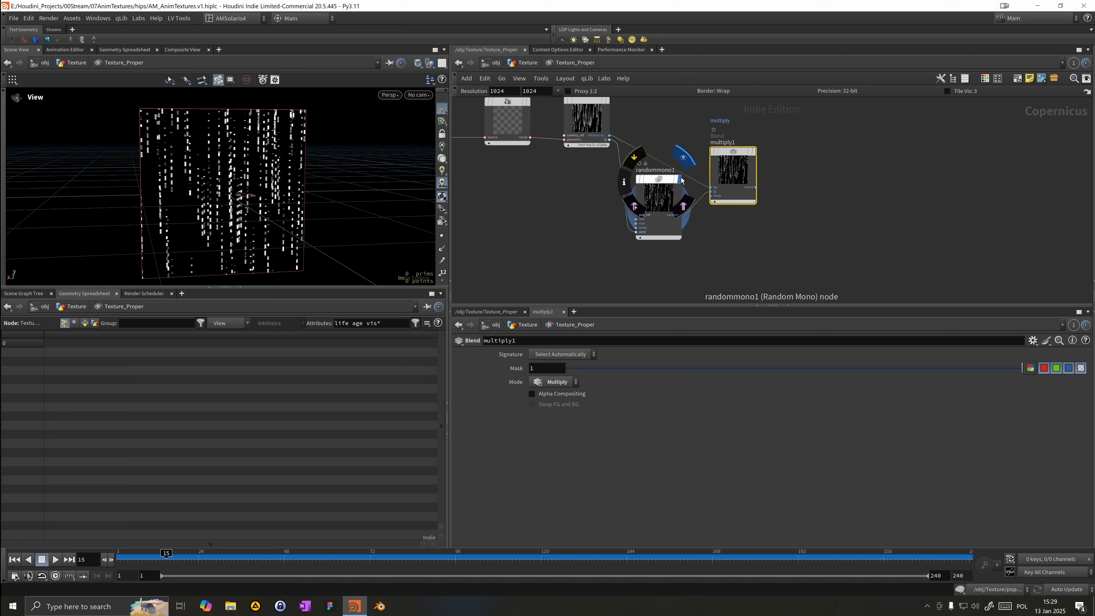
left_click(682, 160)
left_click(753, 153)
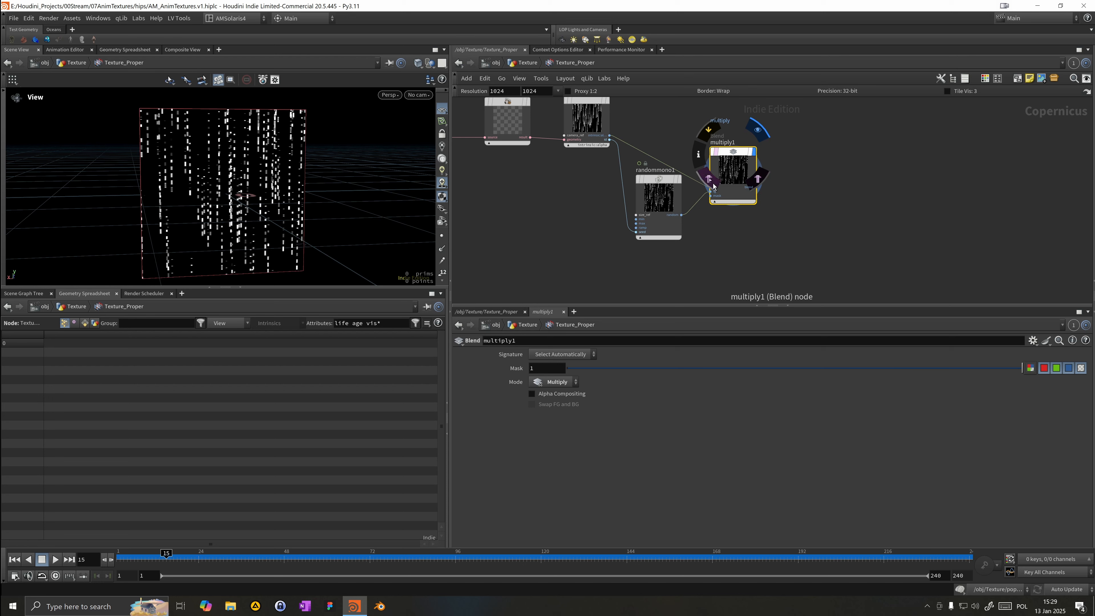
middle_click_drag(797, 216, 769, 230)
left_click_drag(771, 236, 696, 166)
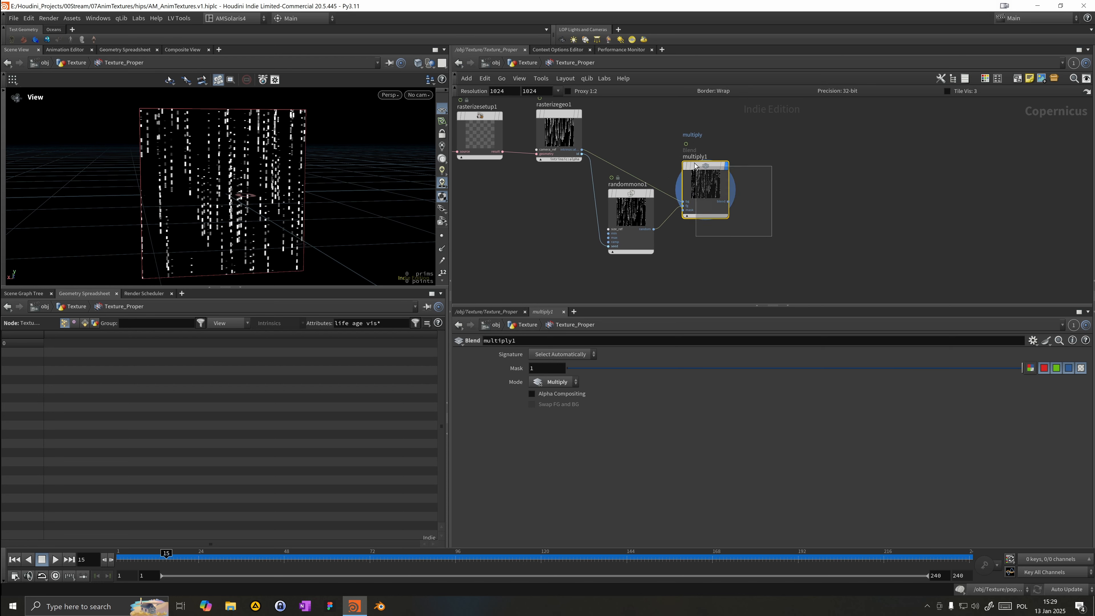
key("Delete")
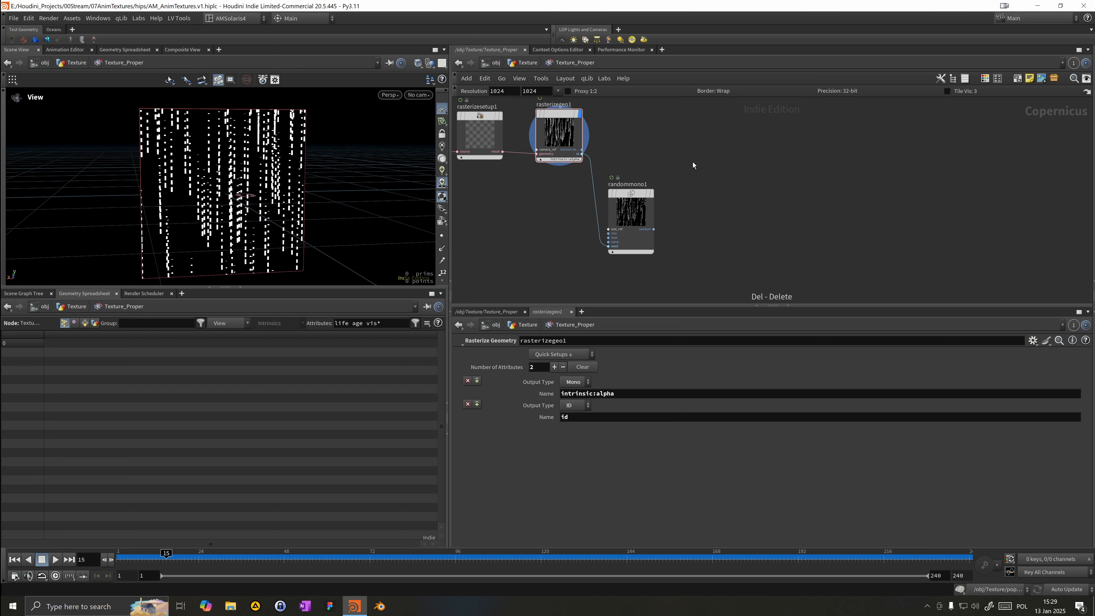
Step: Set randommono1 as the display node and play the animation, then return to frame 1
left_click(652, 193)
left_click(57, 561)
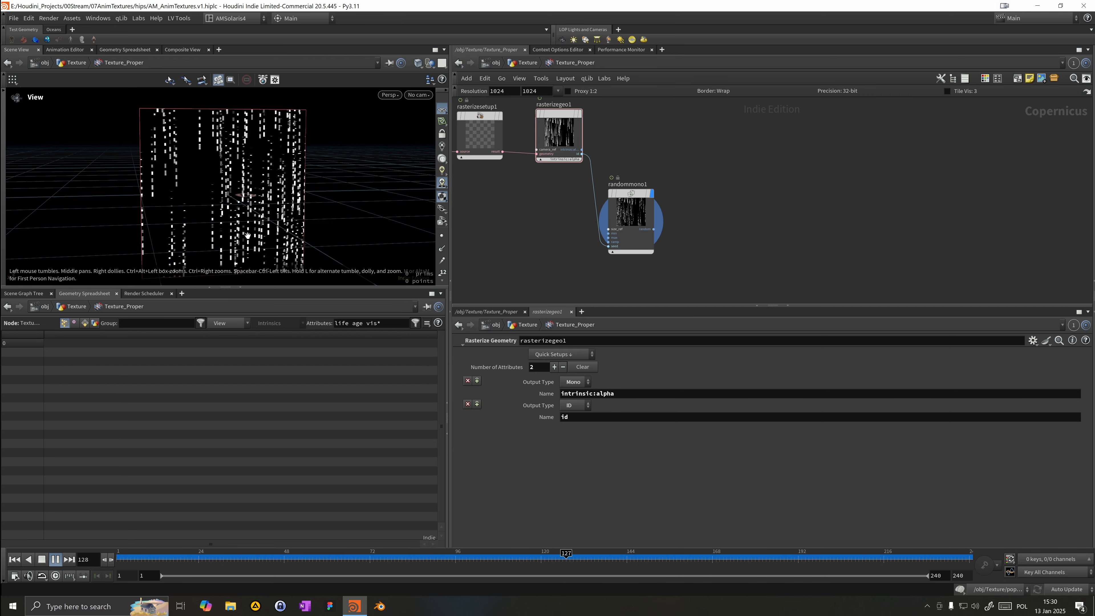
left_click(56, 559)
left_click(14, 559)
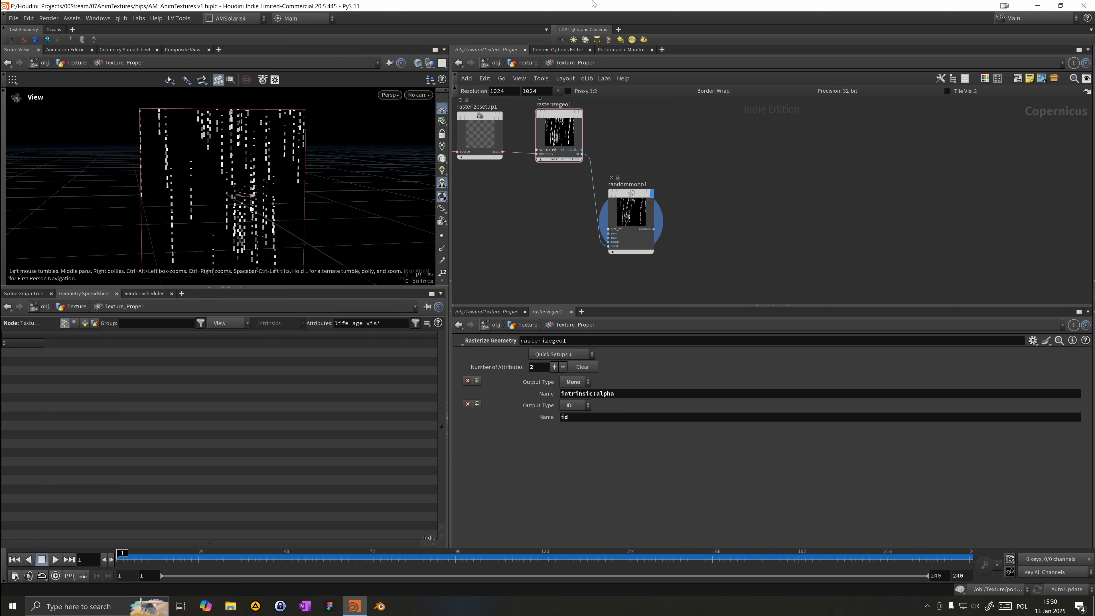
Step: In the popnet's source_first_input, set the initial Velocity Y to -.2 and play the simulation
left_click(524, 63)
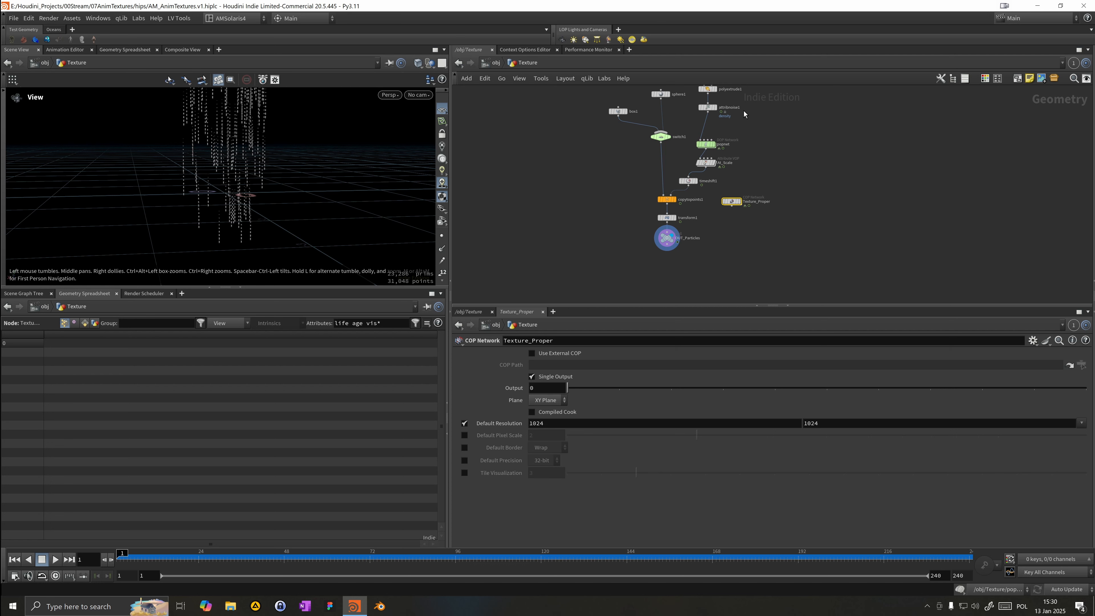
double_click(706, 144)
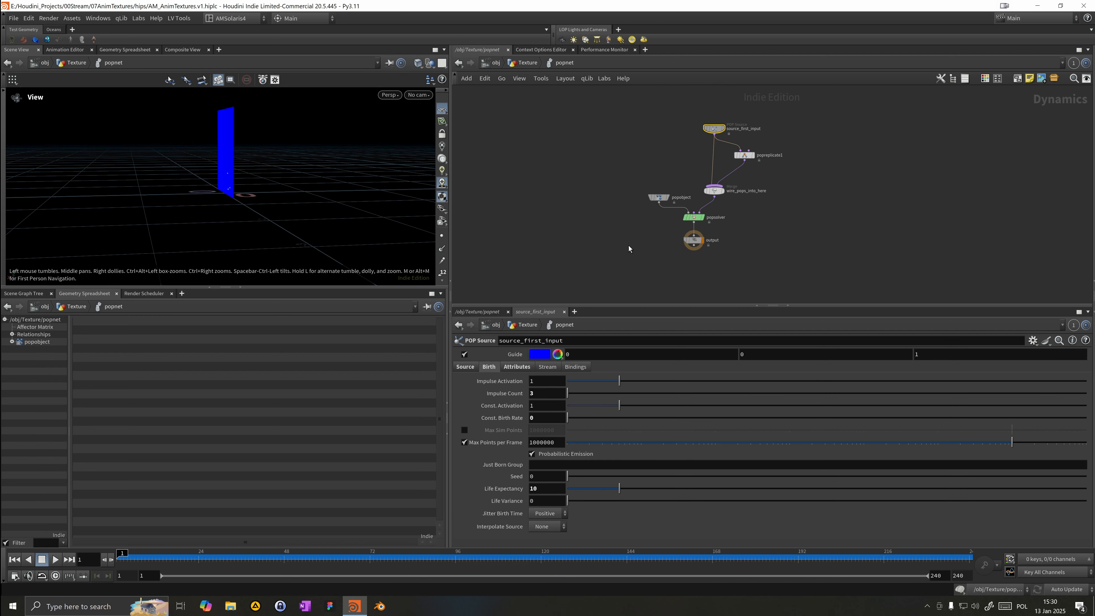
left_click(517, 367)
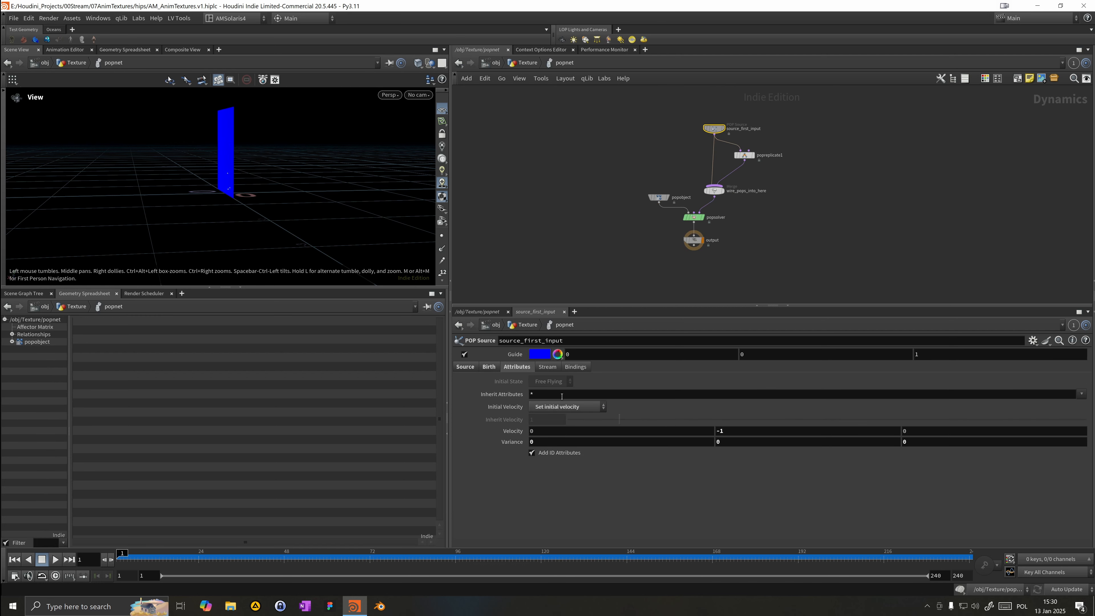
left_click(745, 434)
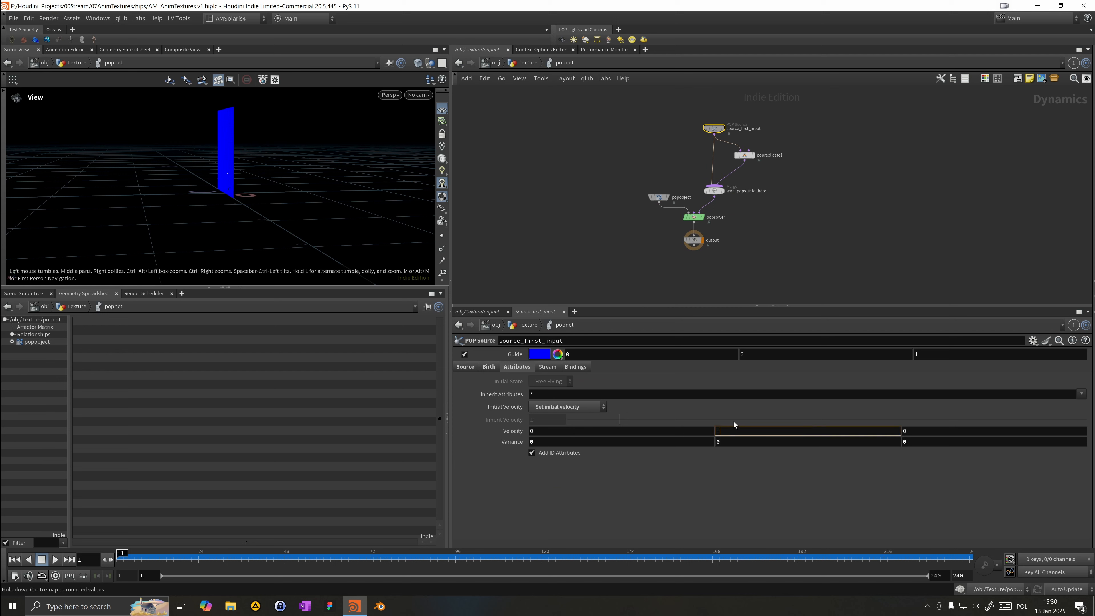
type("2")
key("Return")
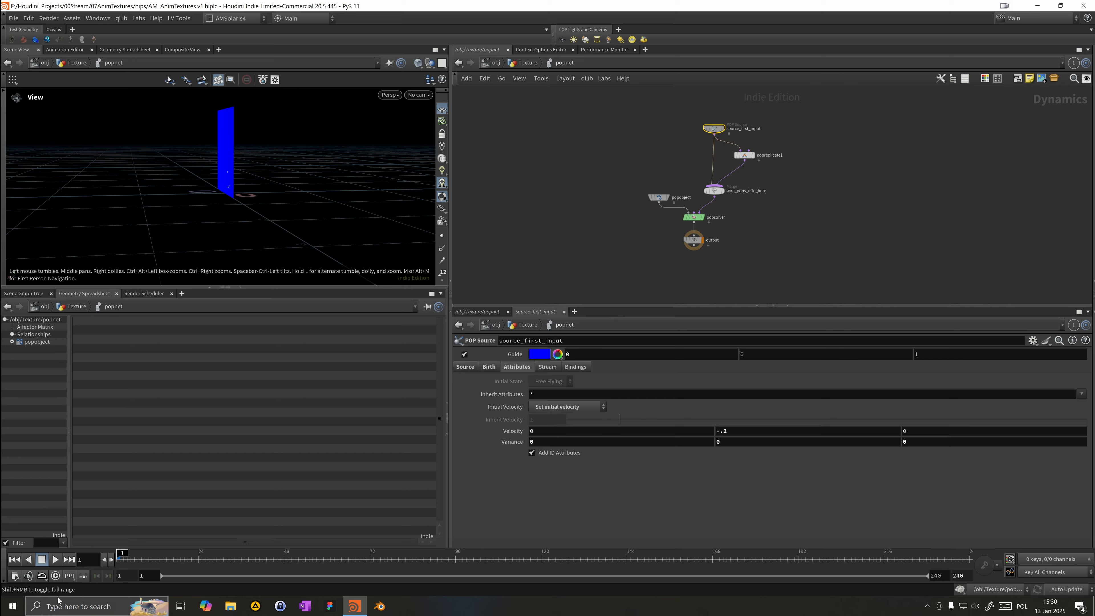
left_click(55, 559)
left_click_drag(147, 233, 242, 217)
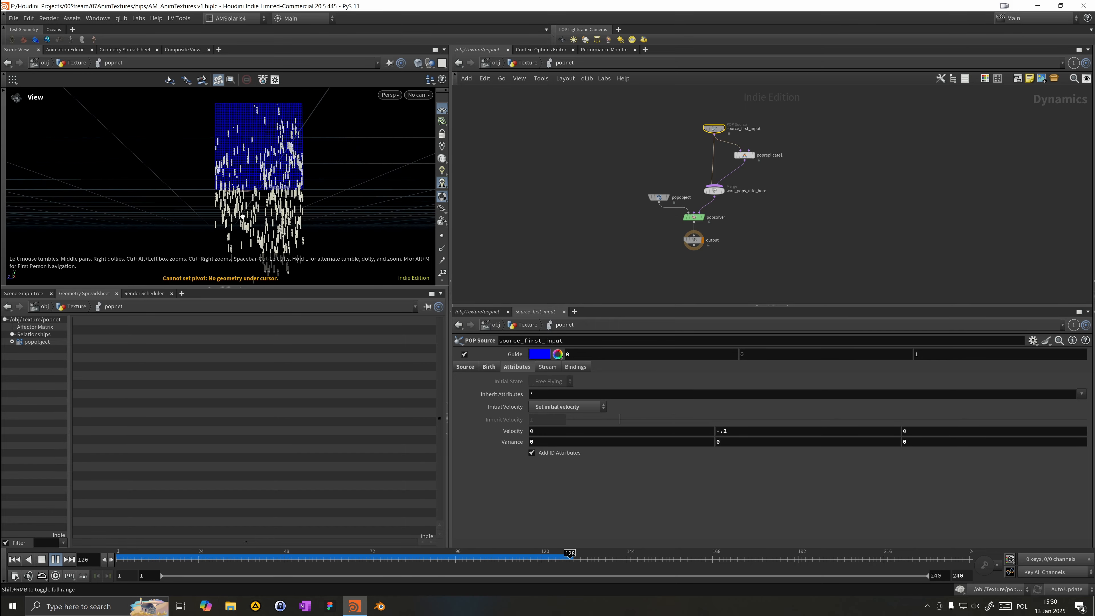
right_click_drag(242, 216, 303, 207)
middle_click_drag(303, 207, 294, 185)
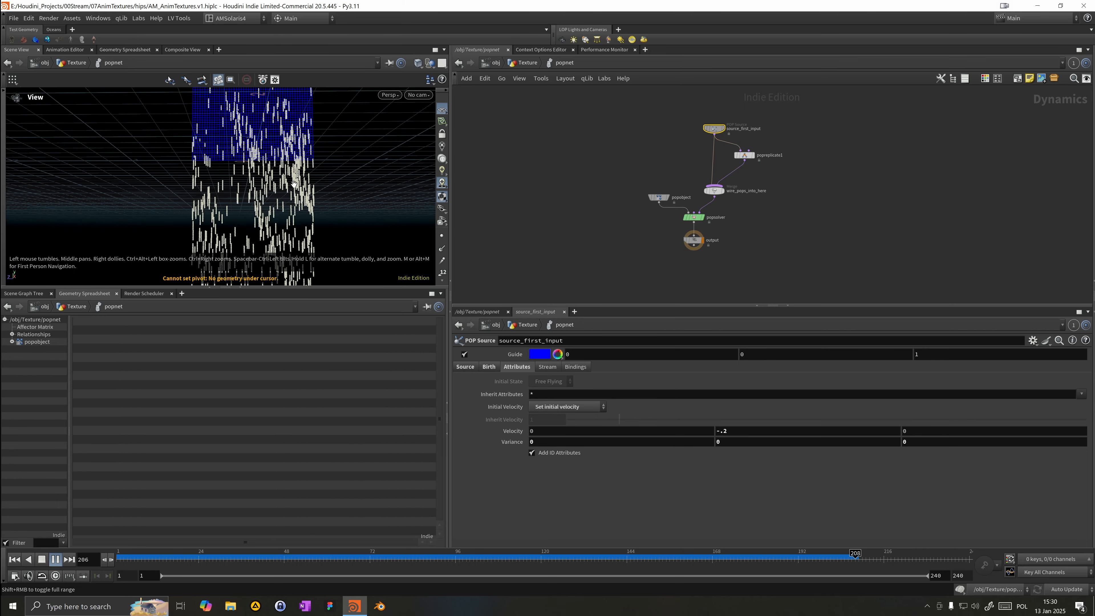
Step: Set the initial Velocity Y back to -1 and return to the Texture network
double_click(721, 431)
type("1")
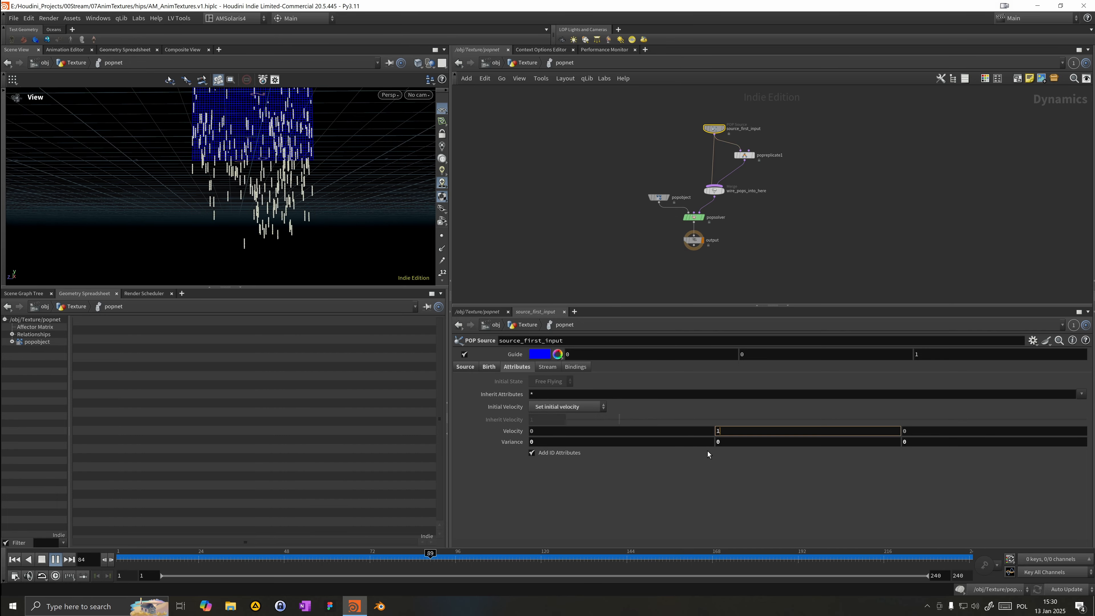
key("Left")
type("-")
key("Return")
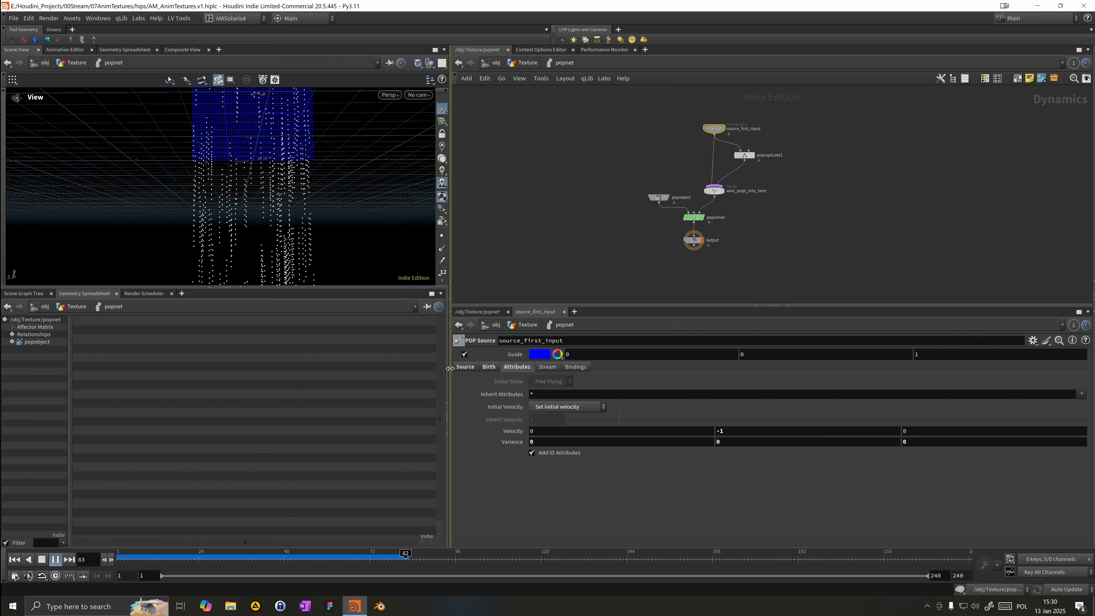
left_click(527, 324)
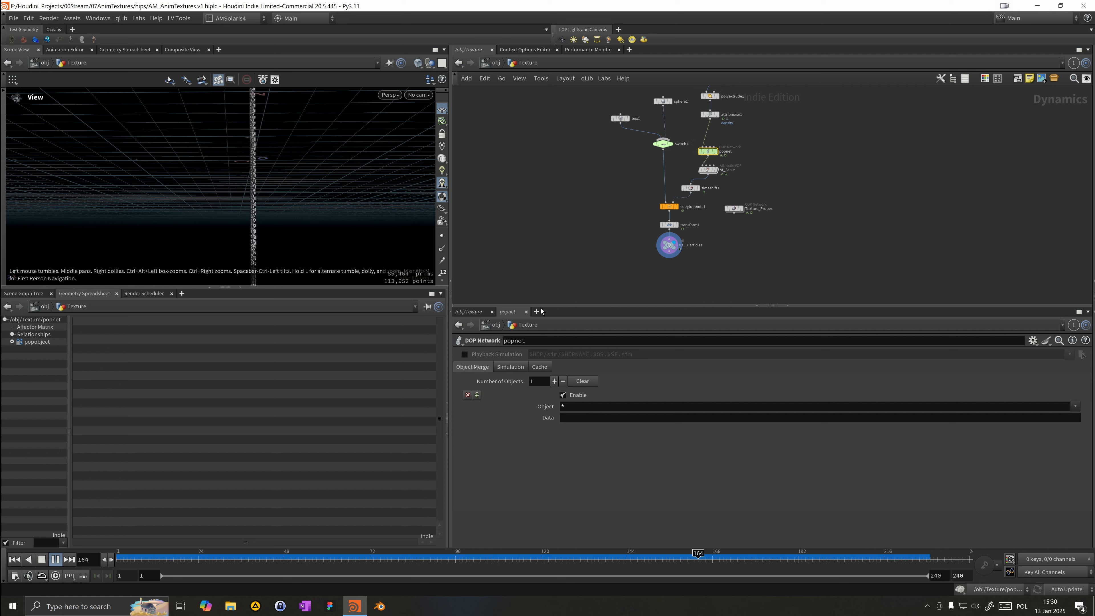
Step: Set the popnet's simulation Substeps to 8 and return to frame 1
left_click(510, 367)
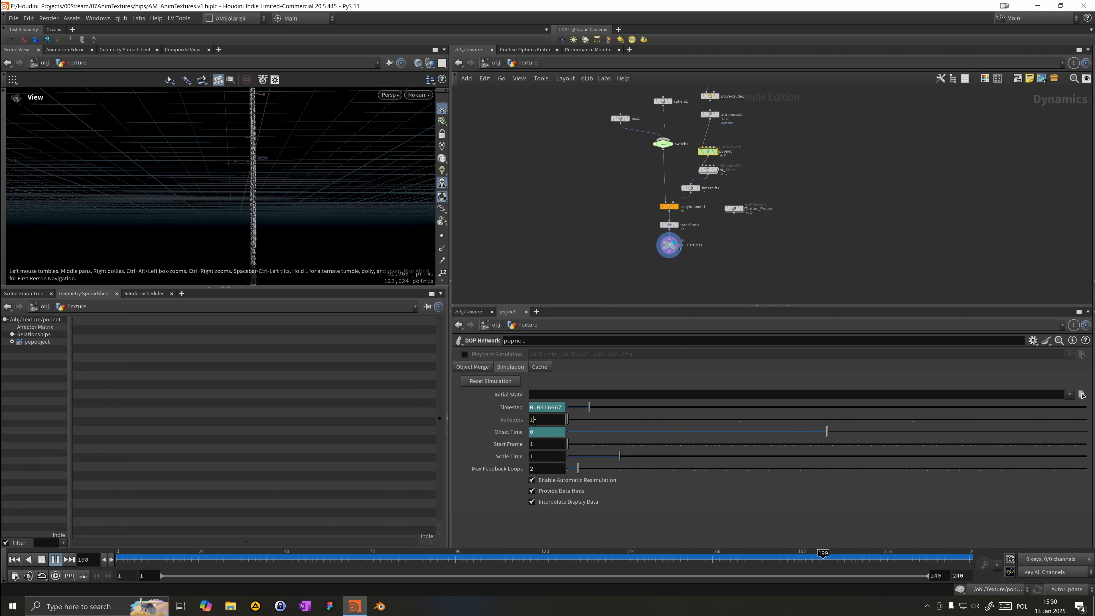
key("BackSpace")
type("8")
key("Return")
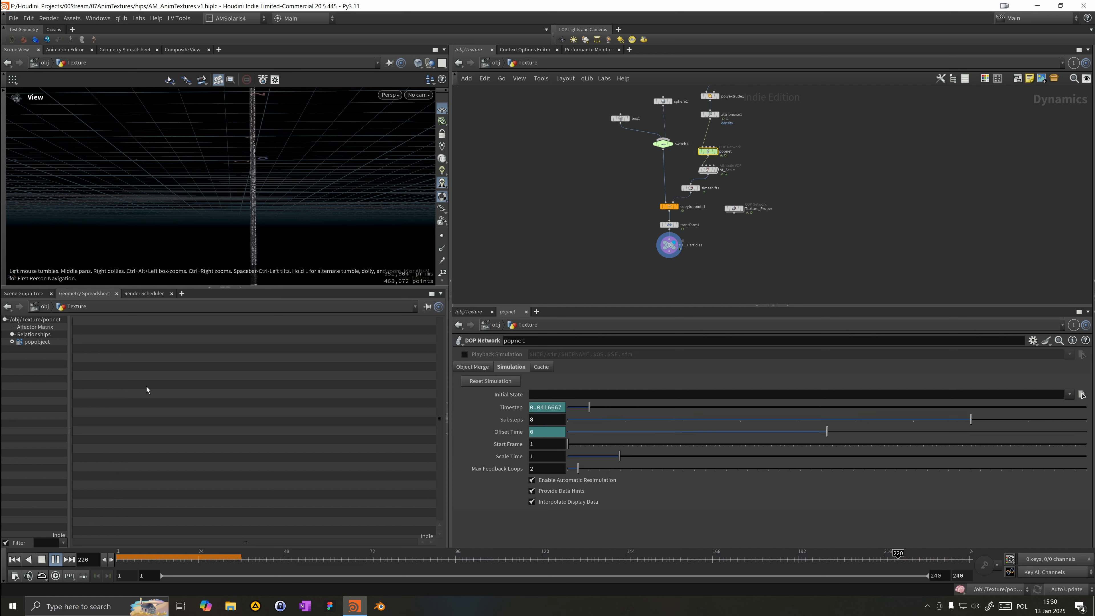
left_click(40, 561)
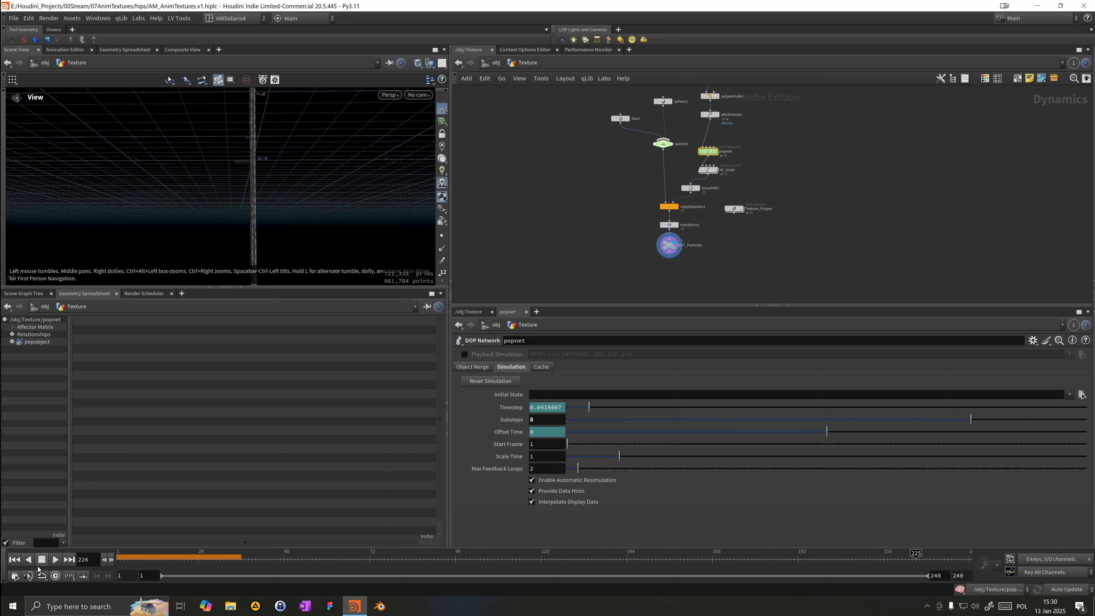
left_click(17, 560)
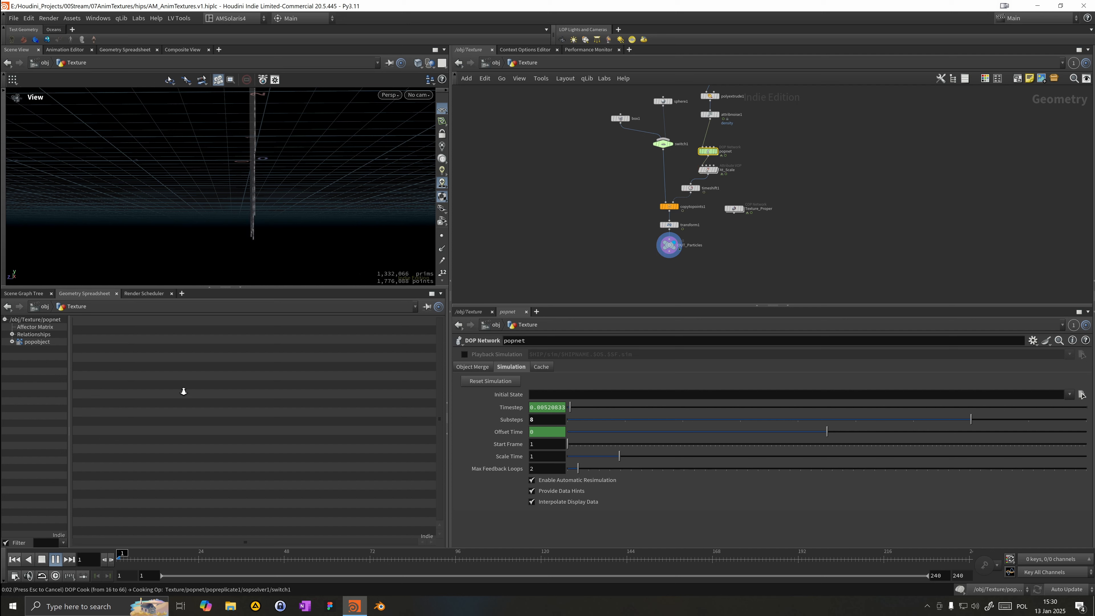
Step: Play and scrub the simulation, orbiting the viewport to inspect the falling particle streaks
left_click(128, 559)
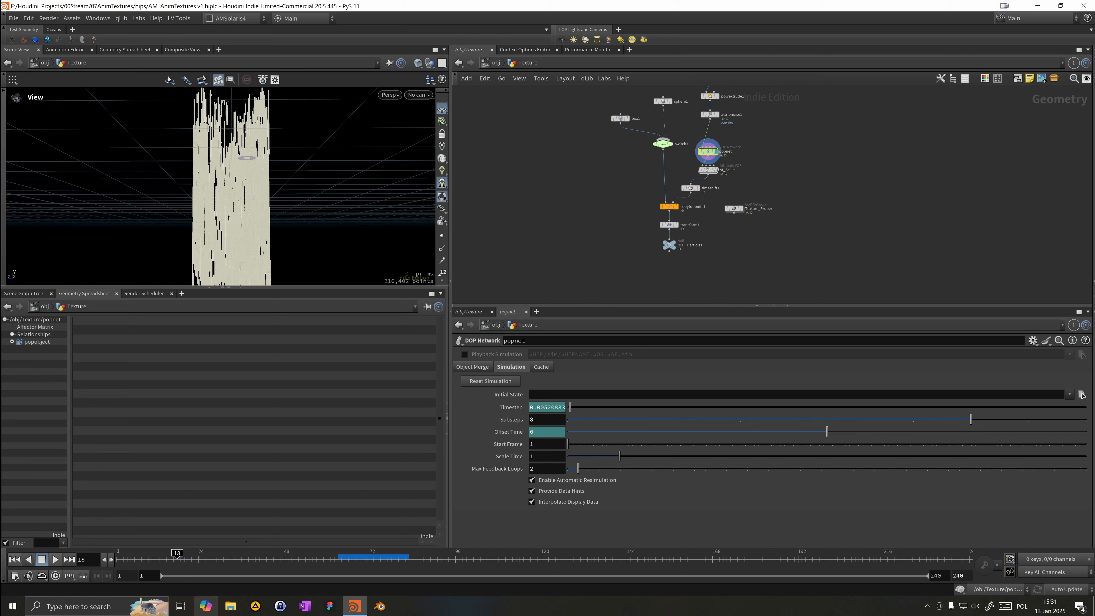
left_click(377, 559)
left_click_drag(209, 225, 208, 218)
right_click_drag(208, 218, 296, 497)
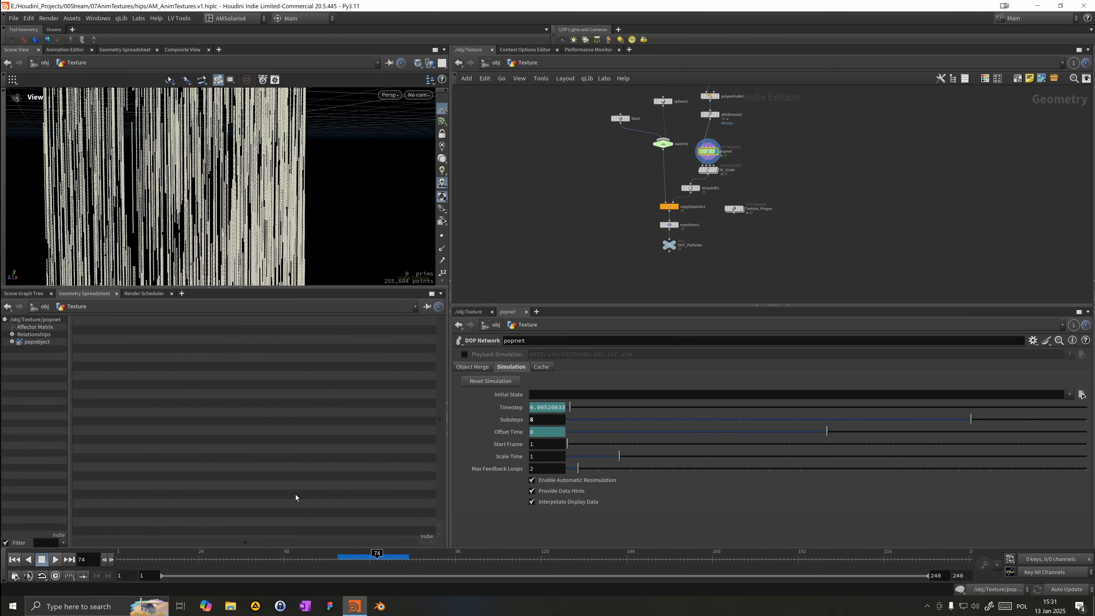
left_click_drag(357, 558, 384, 560)
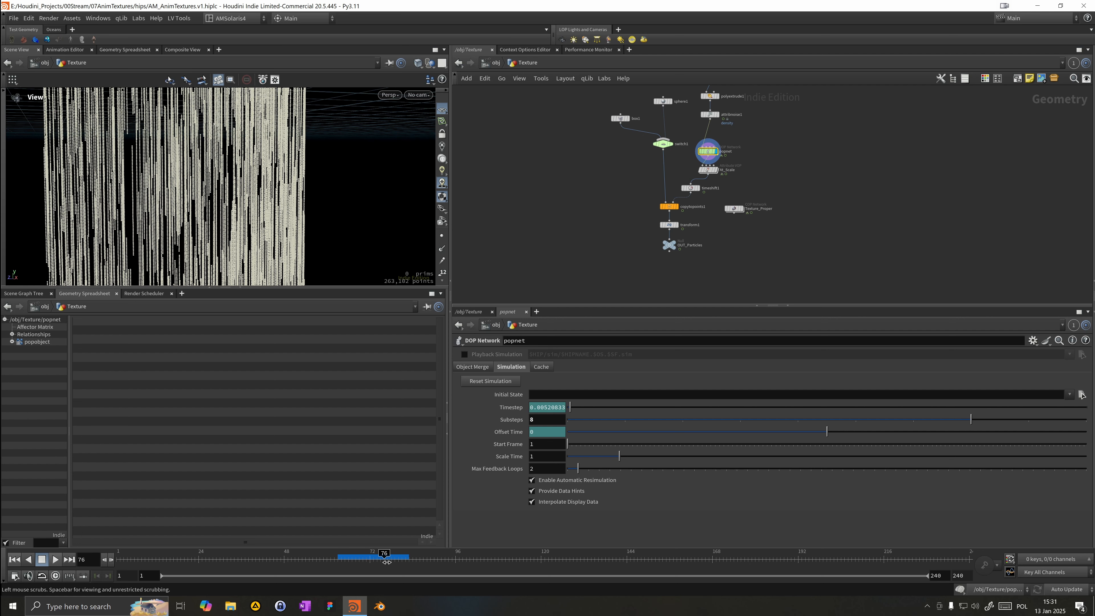
right_click_drag(220, 242, 149, 249)
left_click_drag(149, 248, 152, 211)
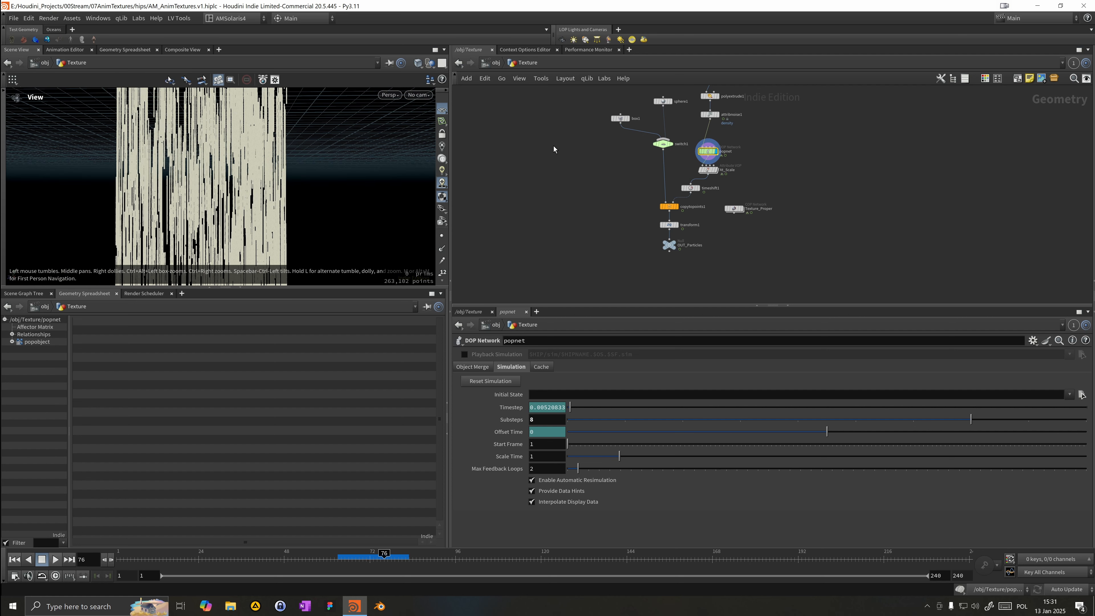
left_click_drag(690, 188, 708, 188)
left_click_drag(242, 195, 235, 172)
left_click(360, 557)
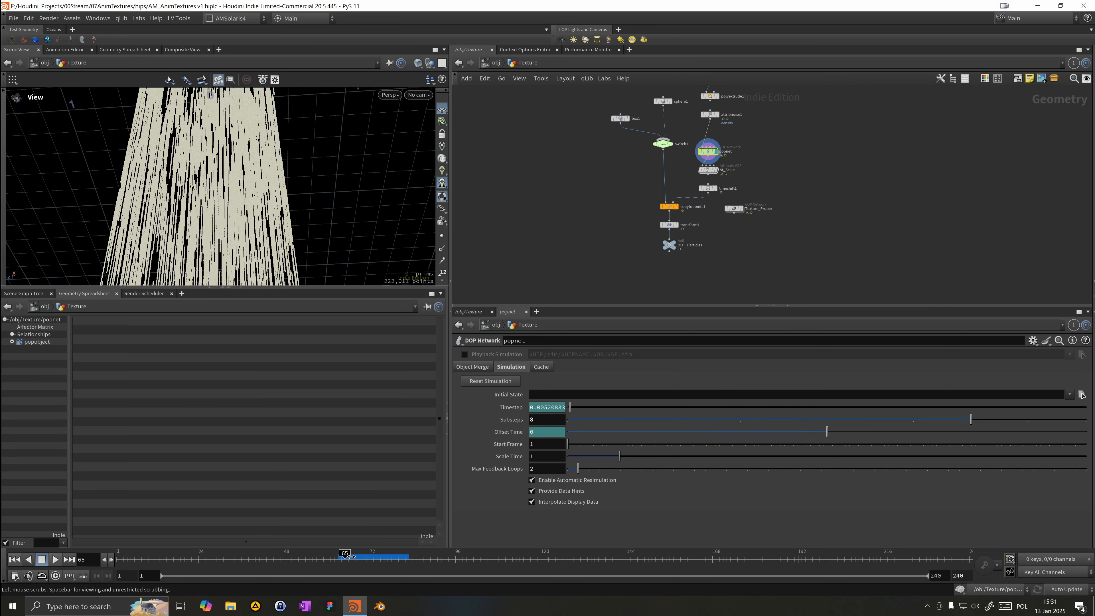
left_click_drag(360, 553, 122, 555)
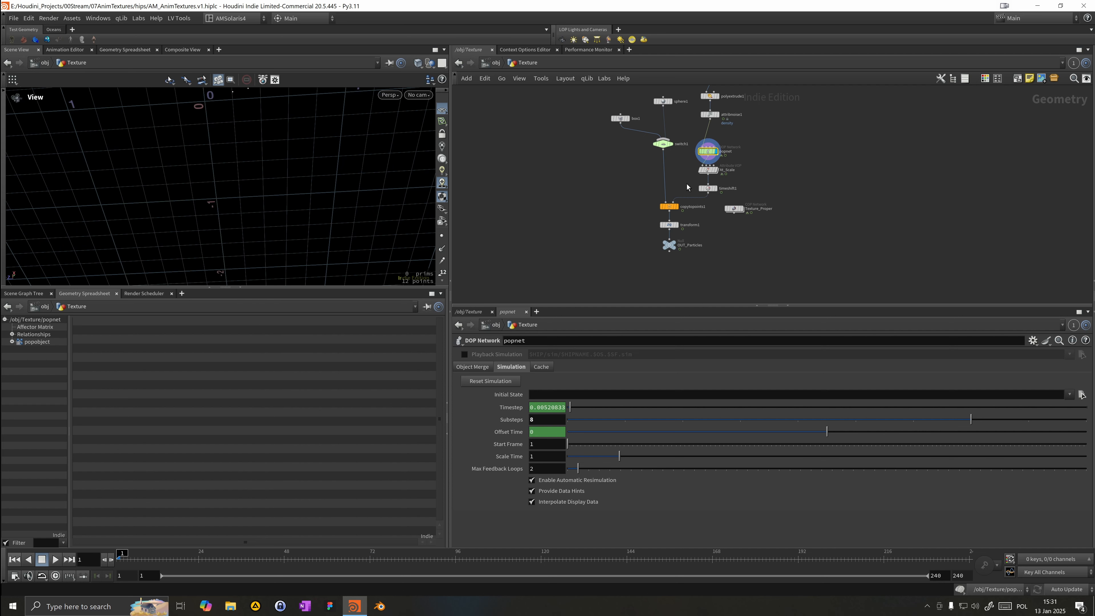
Step: Add a Retime node to the Texture network
left_click_drag(631, 279, 677, 213)
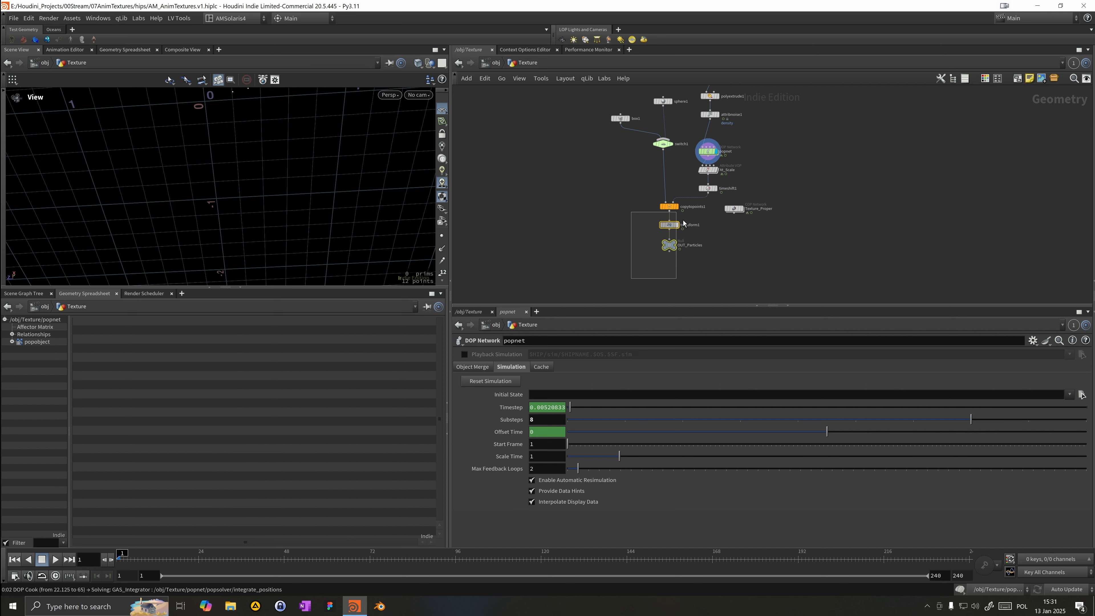
key("Escape")
key("Tab")
left_click(644, 210)
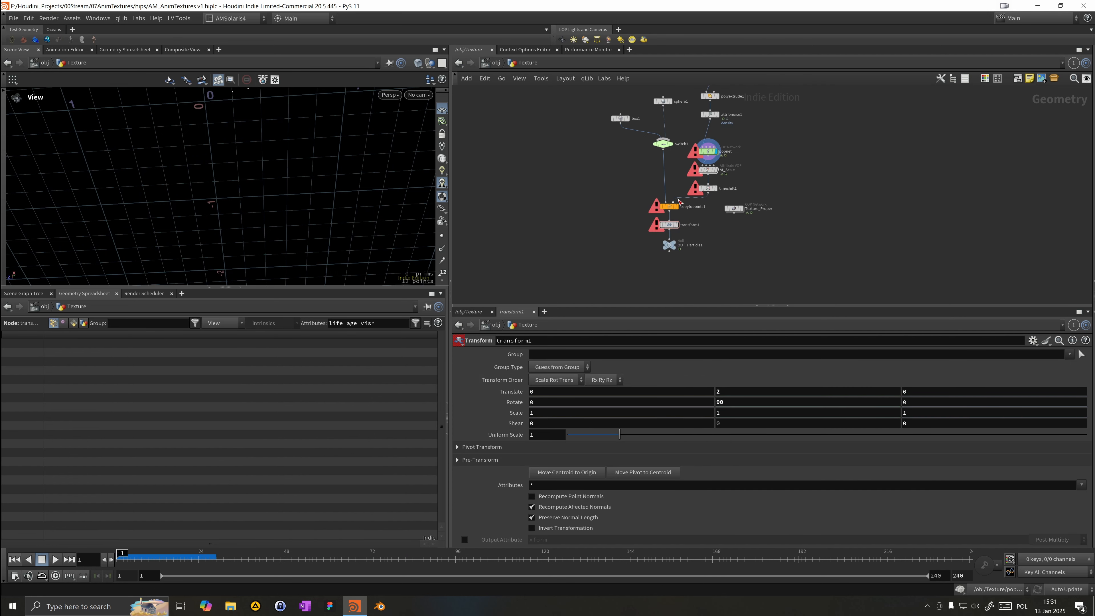
key("Tab")
mouse_move(719, 202)
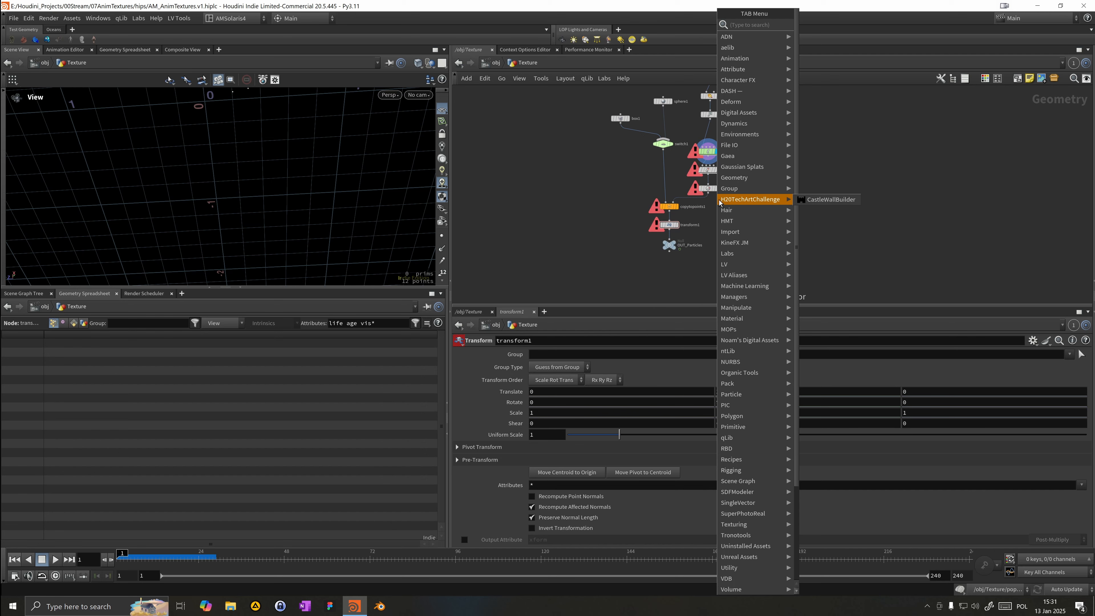
type("time")
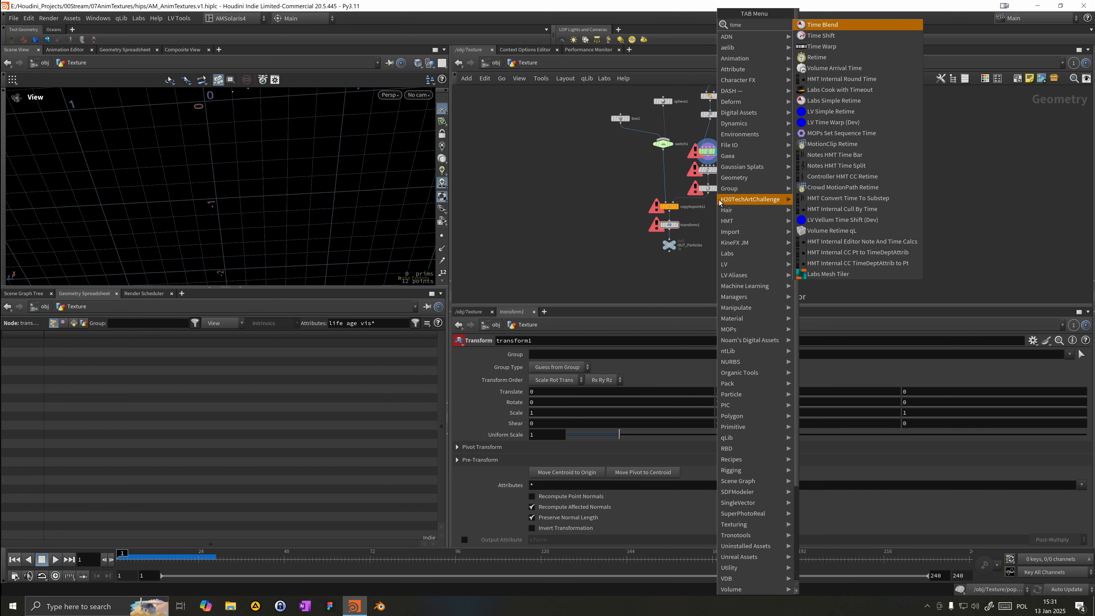
key("Down")
key("Down")
key("Down")
key("Return")
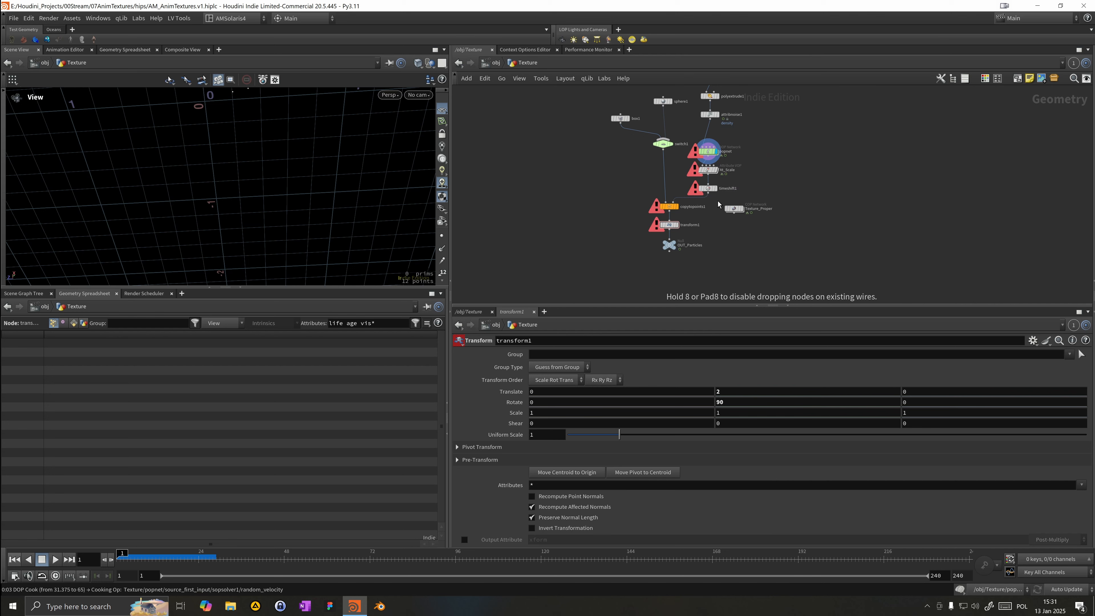
left_click(713, 189)
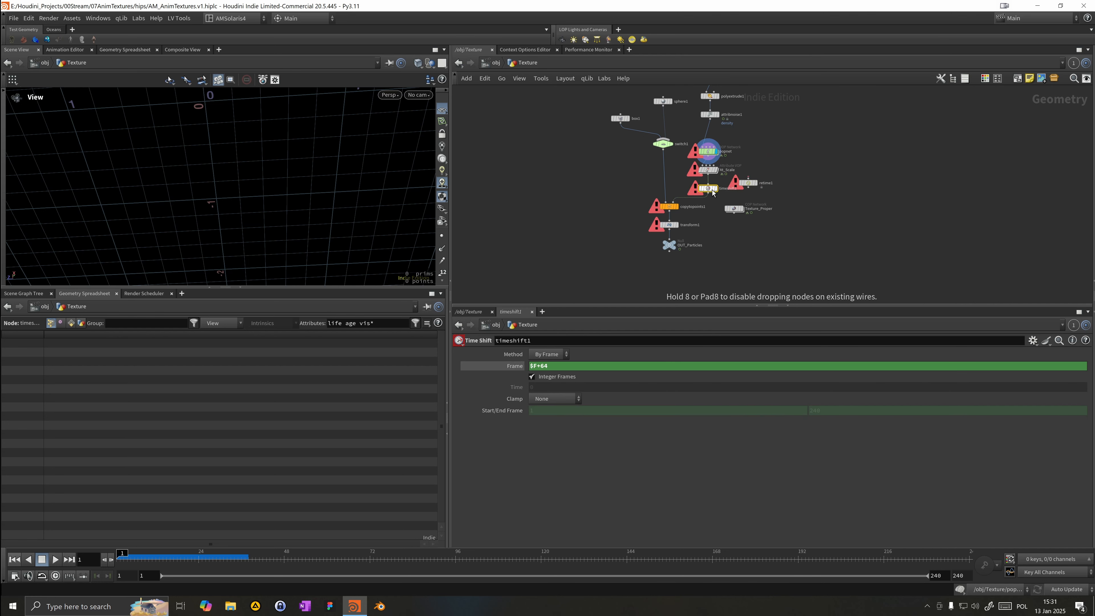
Step: Insert retime1 on the wire between popnet and At_Scale, moving timeshift1 aside
left_click(666, 211)
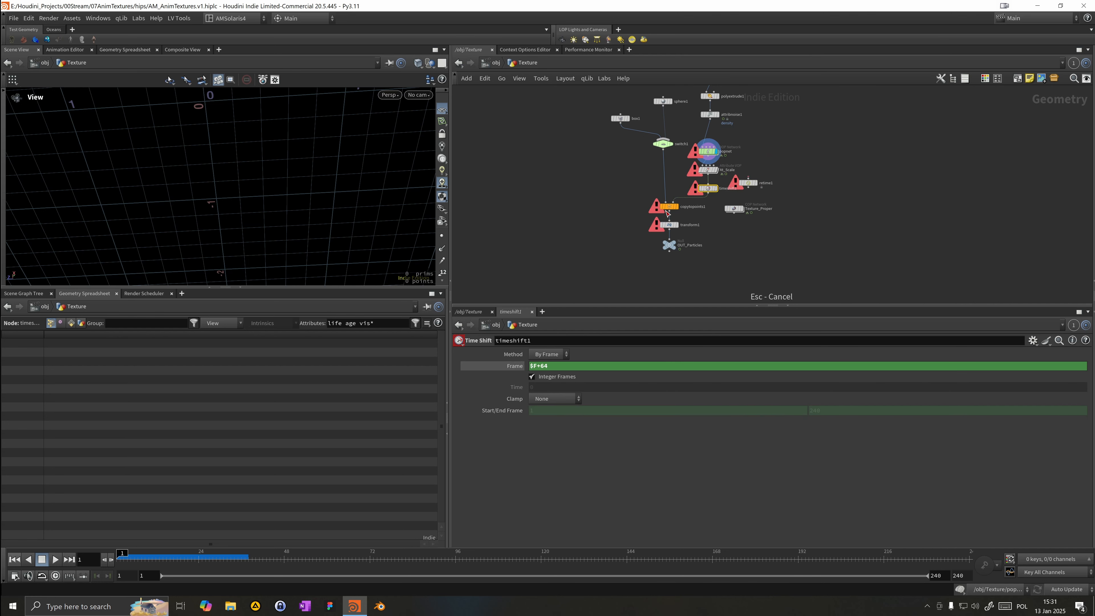
key("b")
scroll(711, 177, "up", 4)
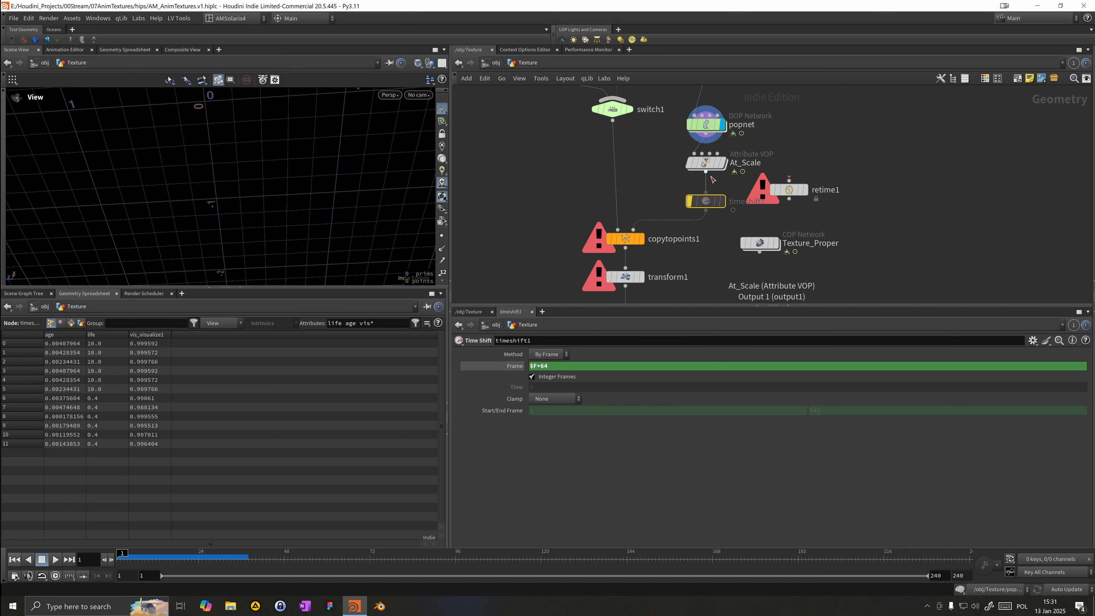
left_click_drag(708, 201, 696, 242)
left_click_drag(780, 184, 696, 135)
left_click(712, 184)
left_click(725, 163)
mouse_move(716, 164)
left_mouse_down()
mouse_move(706, 164)
mouse_move(723, 168)
left_mouse_up()
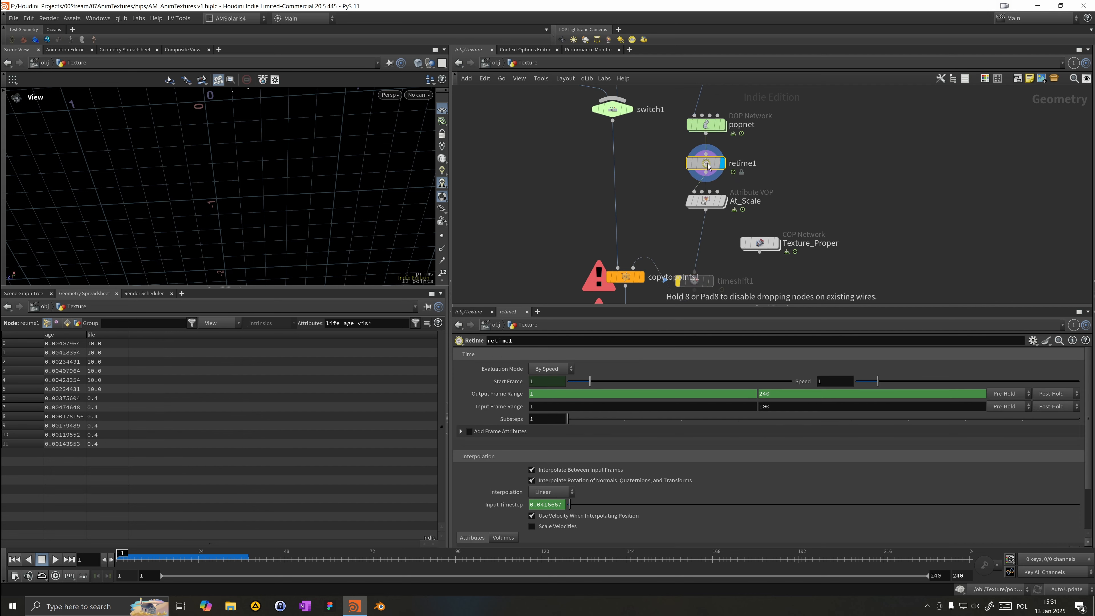
Step: Play and scrub the retimed simulation to inspect the particles in the viewport
key("g")
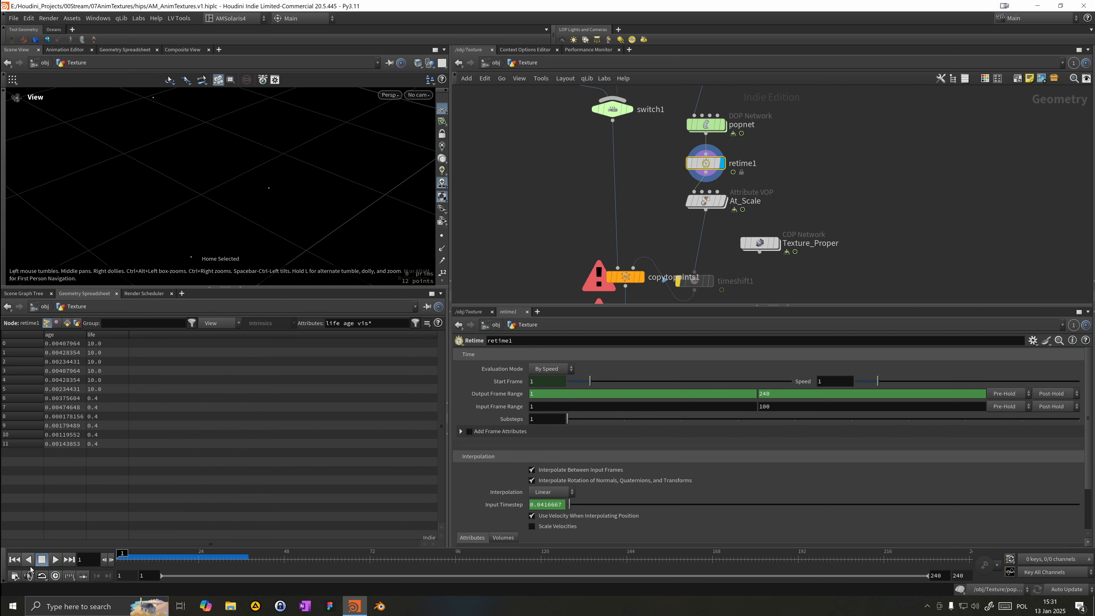
left_click(56, 559)
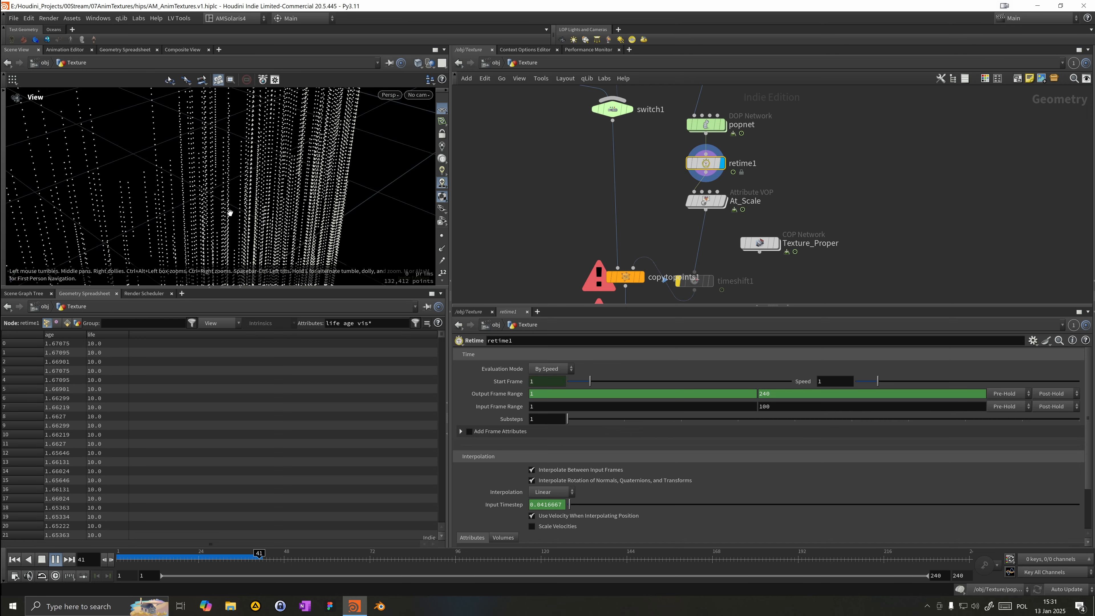
left_click(206, 559)
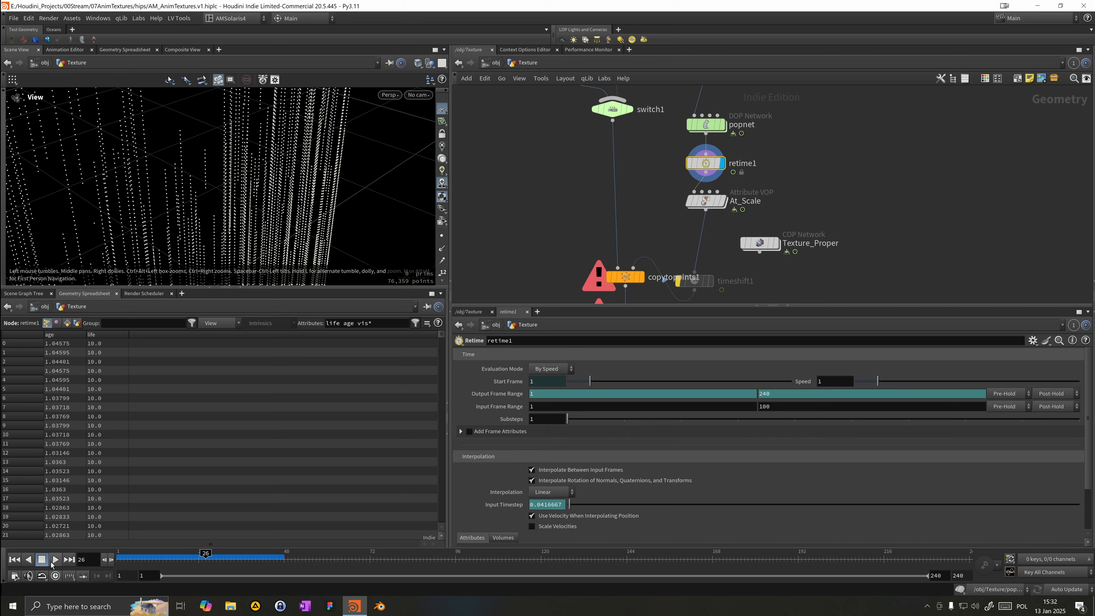
left_click(52, 560)
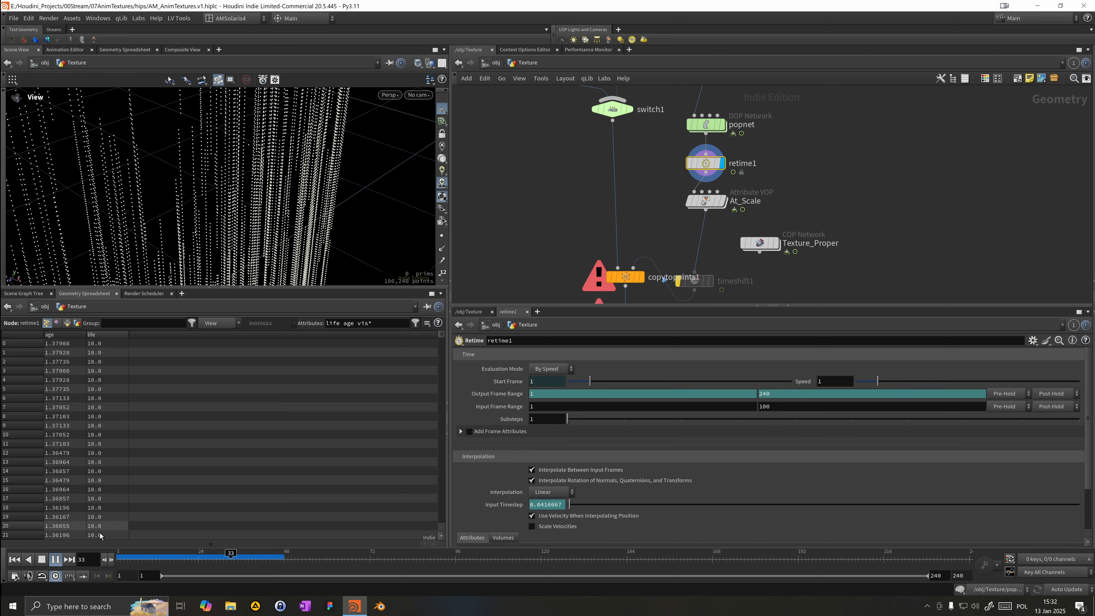
left_click(120, 558)
left_click(56, 559)
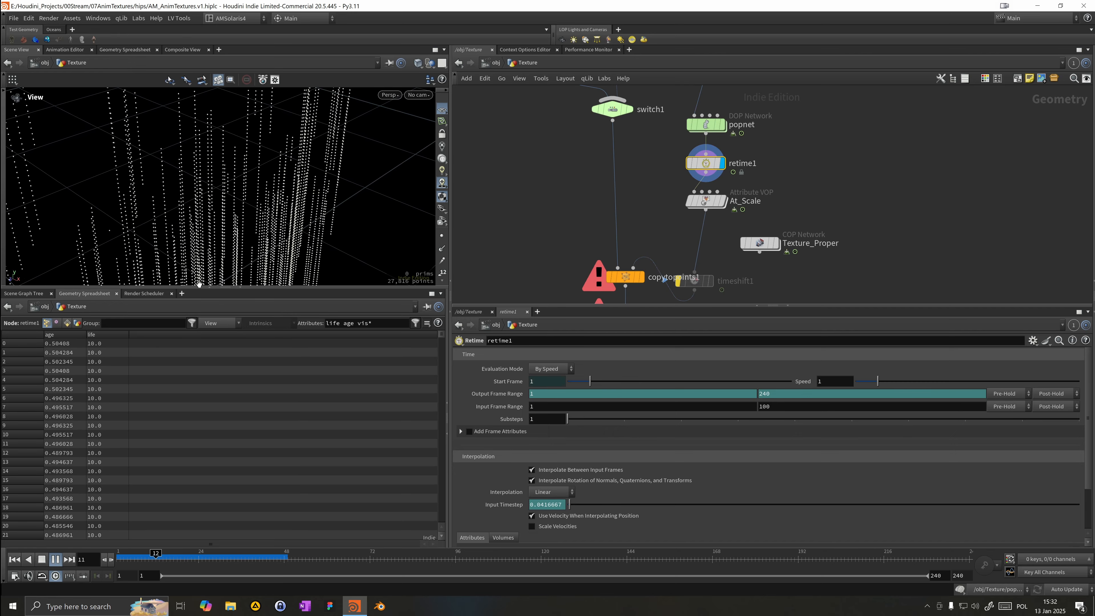
right_click_drag(181, 178, 69, 234)
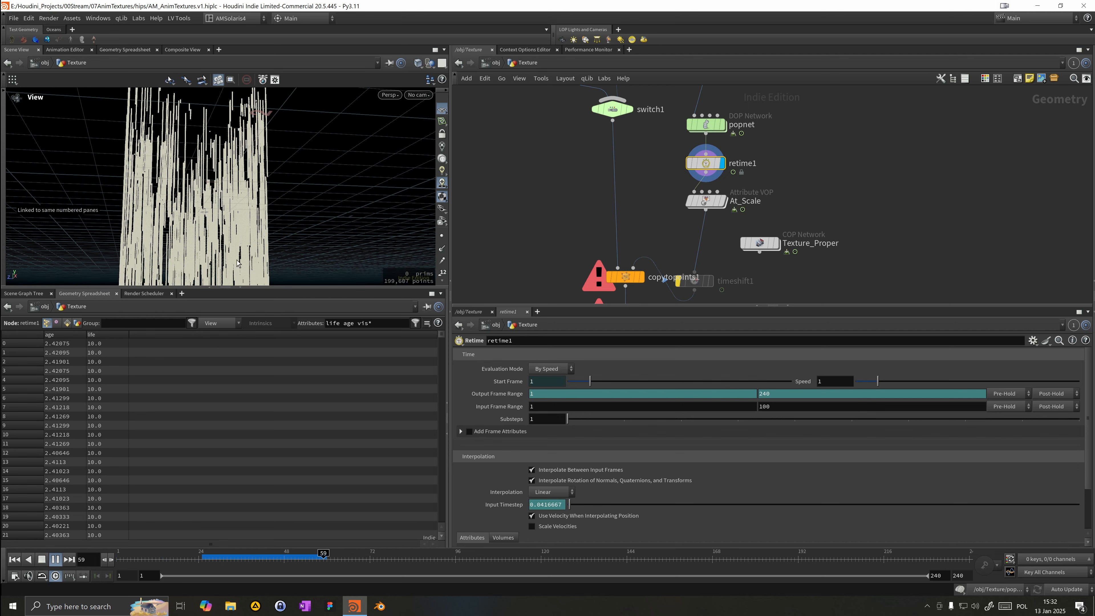
left_click(280, 561)
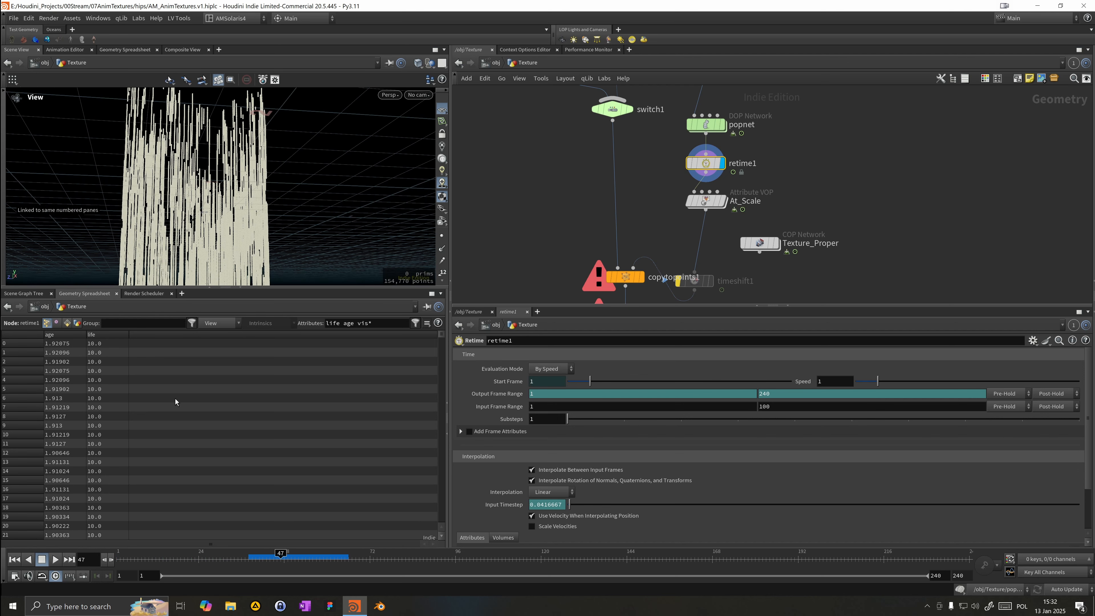
Step: Check inside popnet, then set its simulation Substeps to 3
middle_click_drag(747, 157, 768, 192)
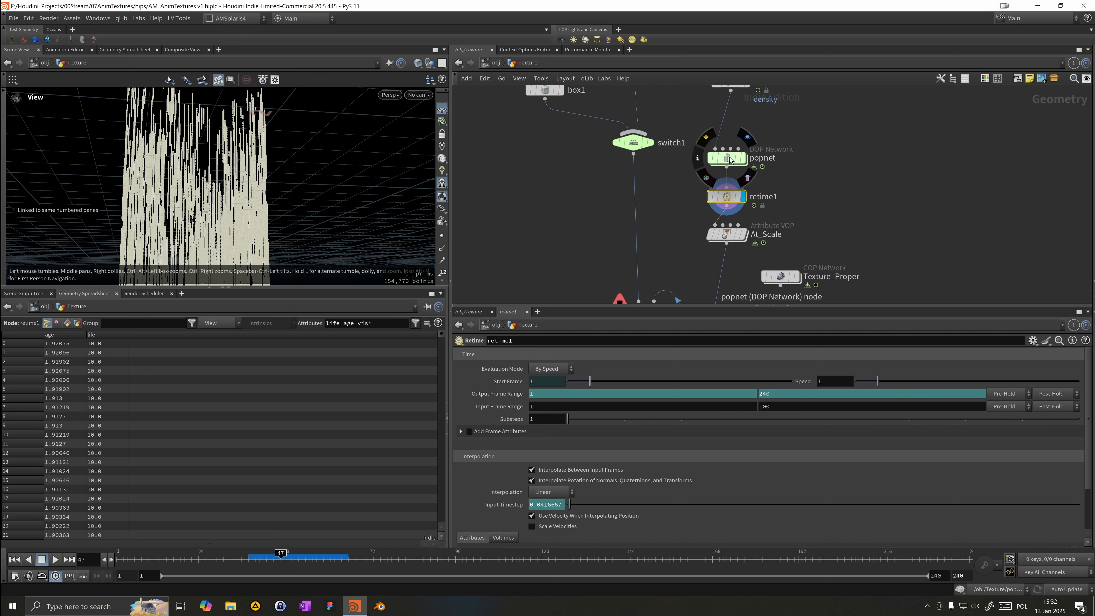
double_click(729, 159)
left_click_drag(682, 134, 714, 121)
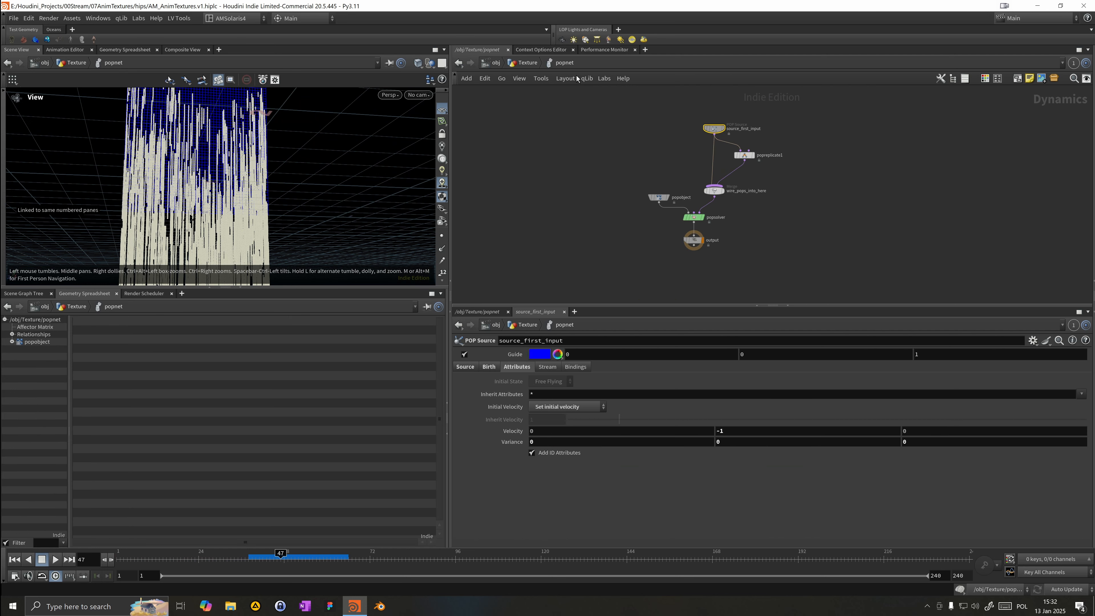
left_click(520, 64)
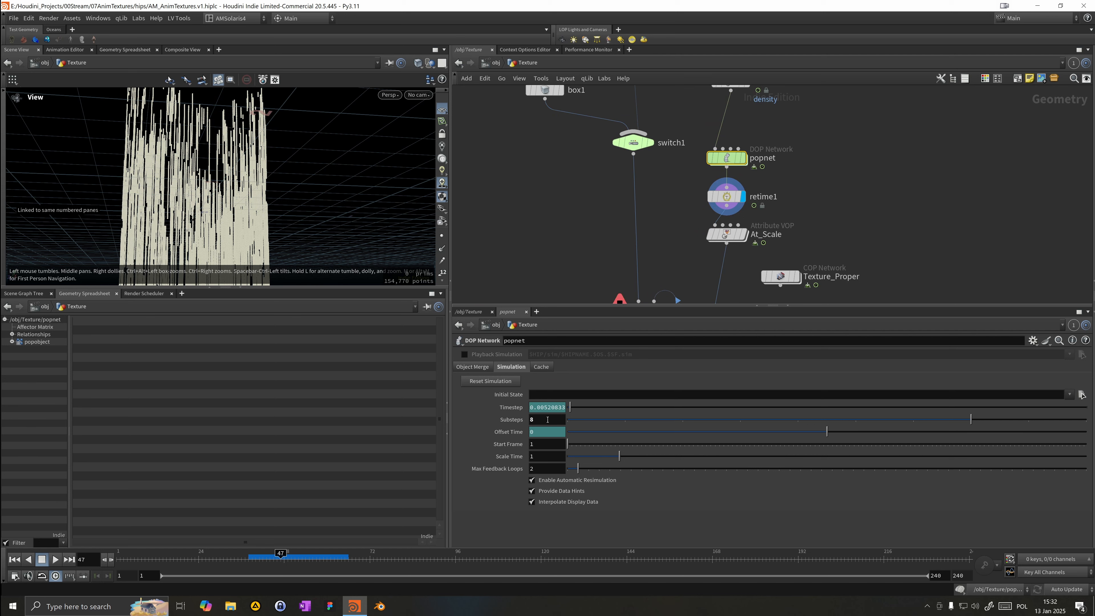
type("2")
key("BackSpace")
type("3")
key("Return")
Step: Replay the simulation from frame 1 and orbit the viewport to inspect it
left_click(18, 560)
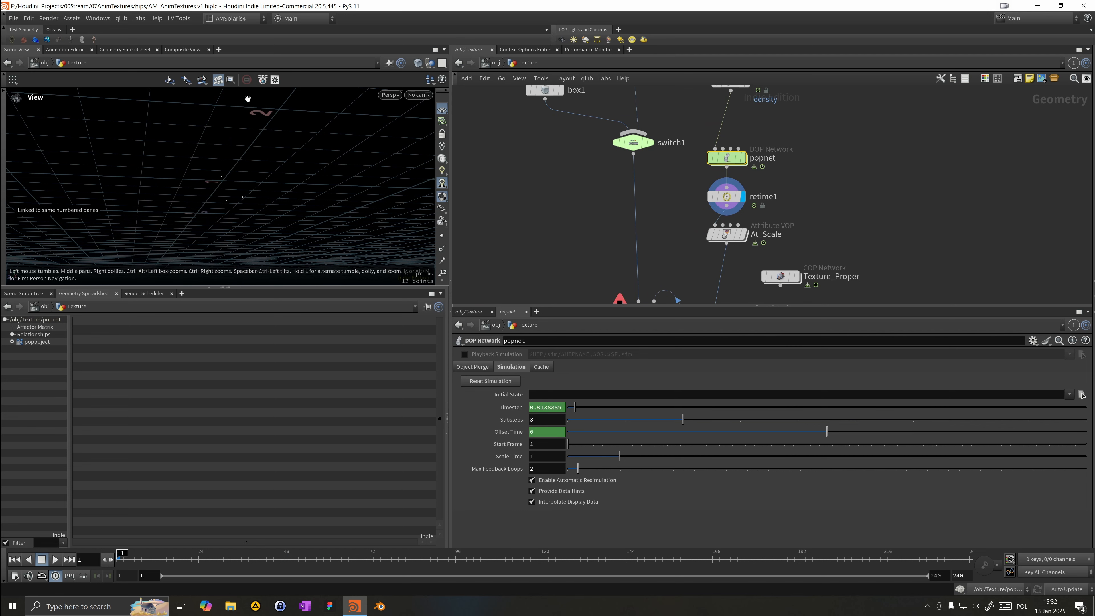
left_click(54, 560)
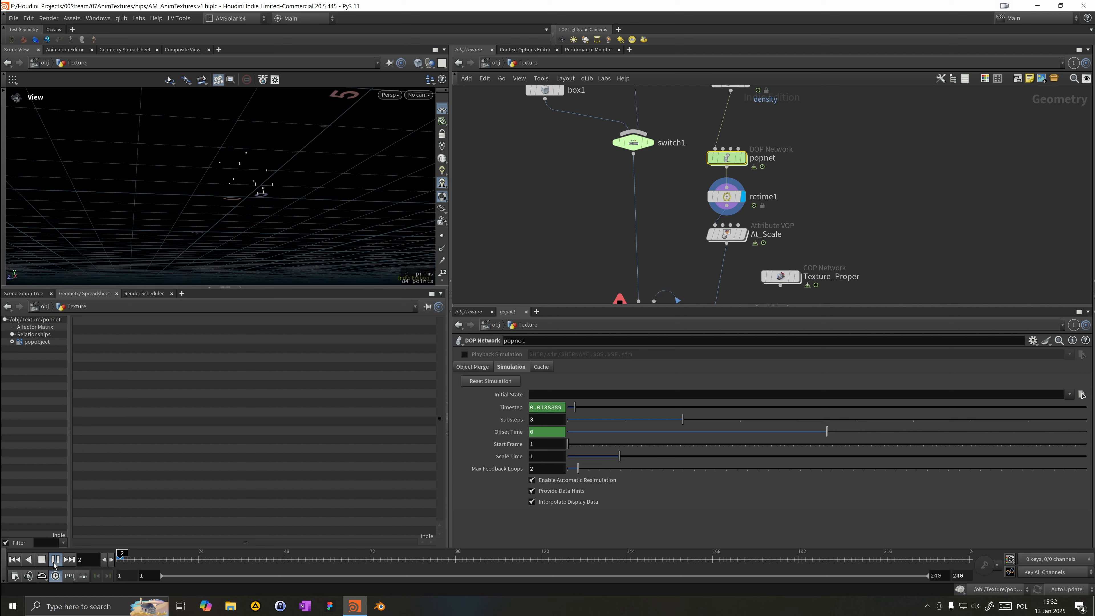
left_click_drag(218, 160, 232, 178)
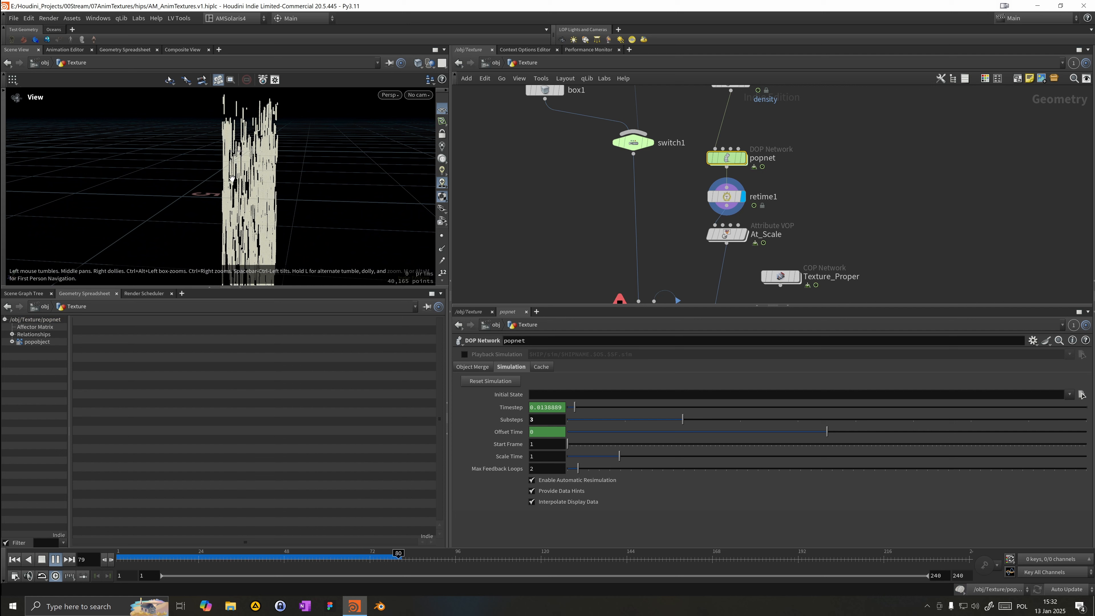
left_click_drag(232, 177, 259, 181)
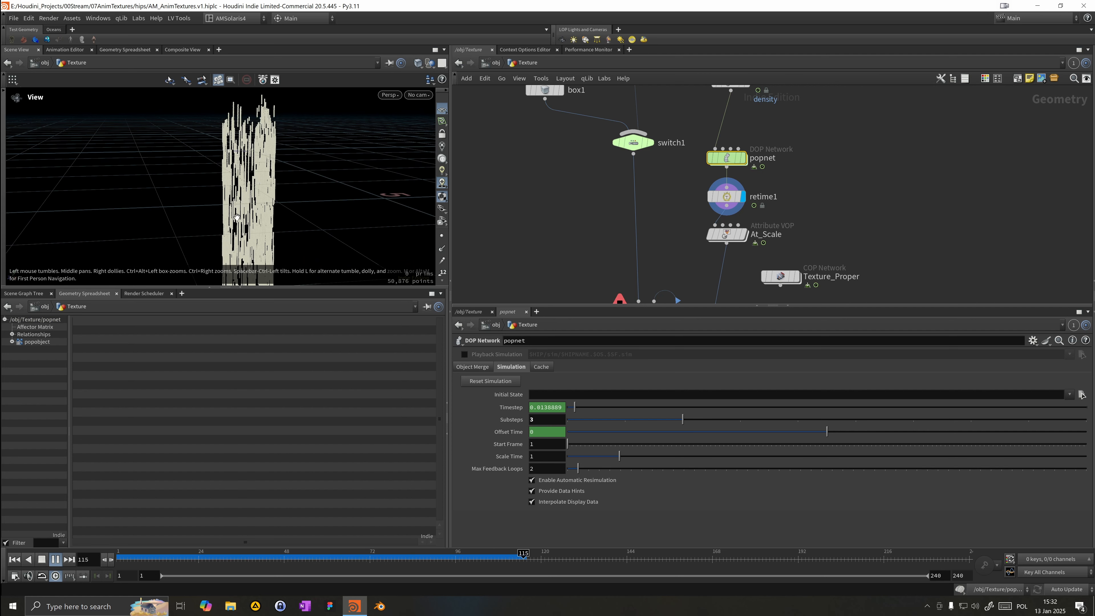
left_click(414, 562)
Step: Set retime1's Input Frame Range end to 240
left_click(727, 196)
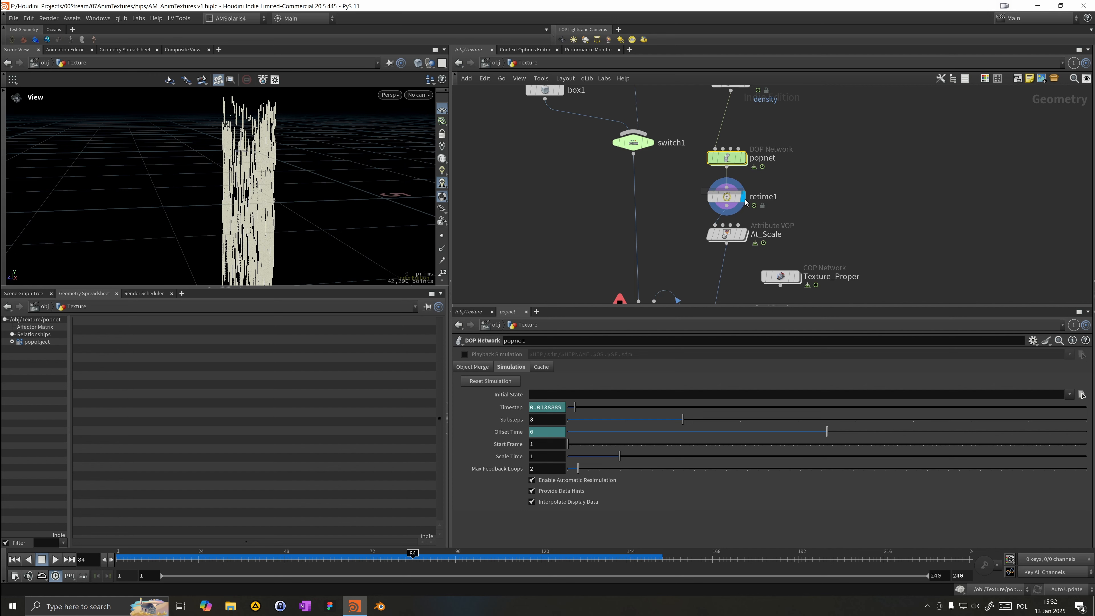
type("240")
key("Return")
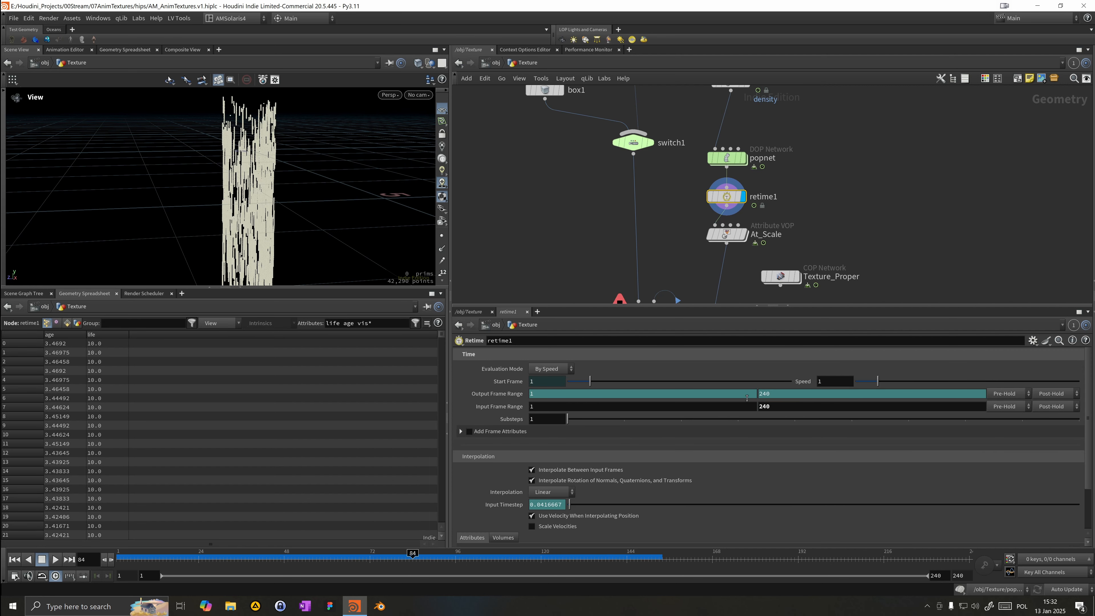
Step: Set retime1's Speed to 0.1 and play the simulation, orbiting the viewport to check it
left_click(535, 370)
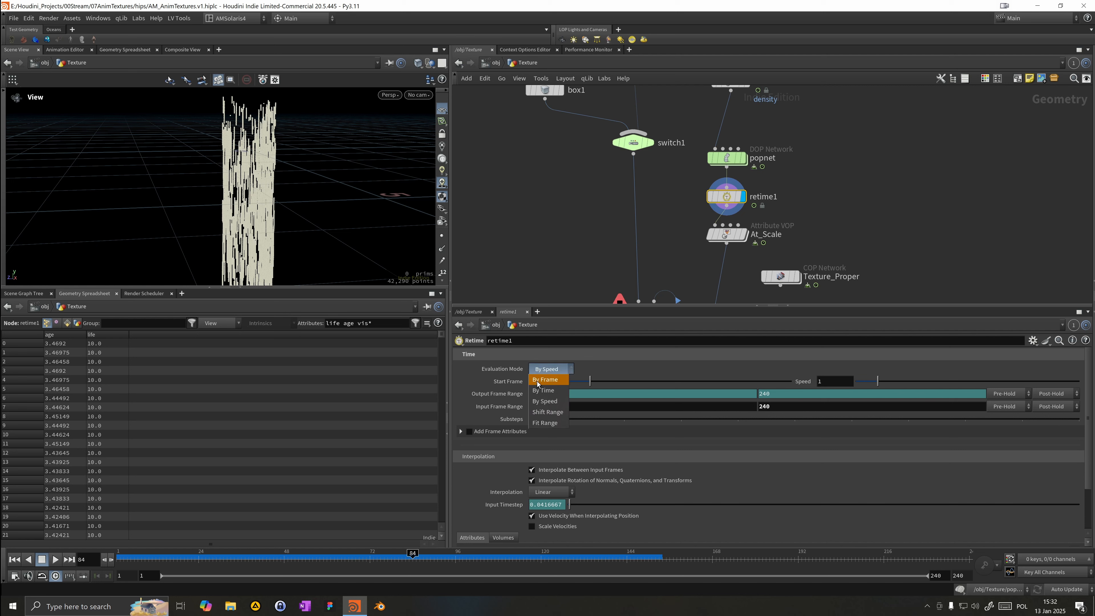
left_click(541, 405)
left_click_drag(833, 382, 436, 433)
type(".")
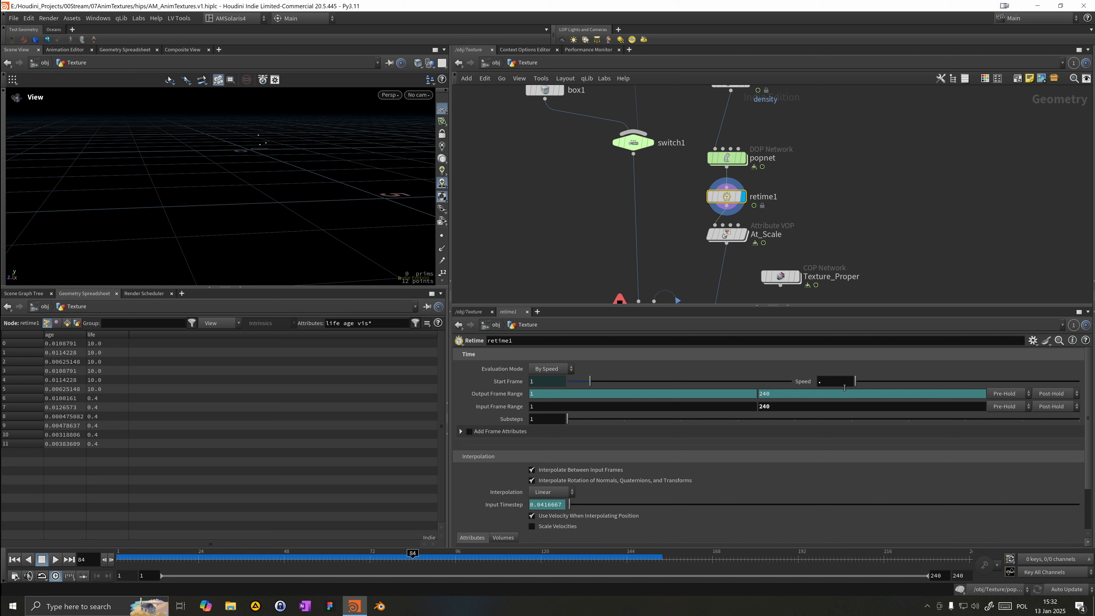
type("1")
key("Return")
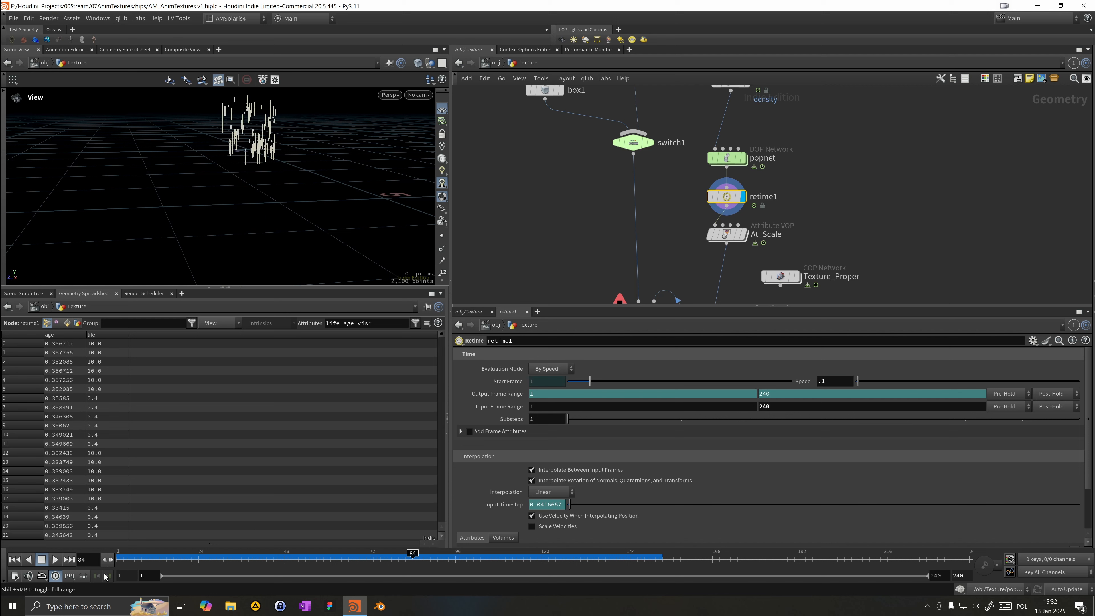
left_click(55, 560)
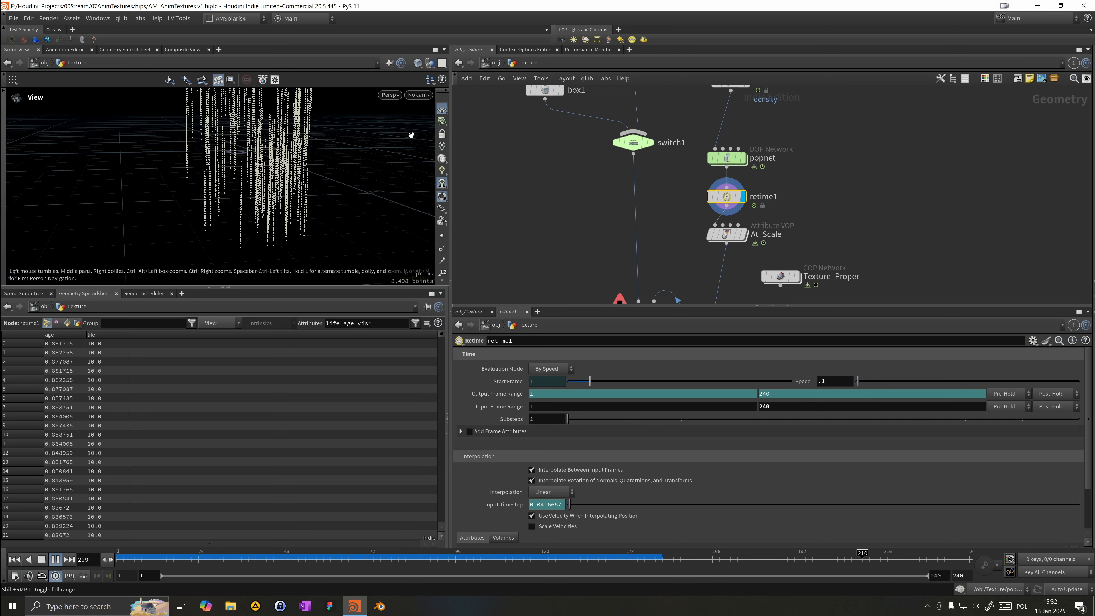
mouse_move(385, 164)
left_mouse_down()
mouse_move(366, 156)
mouse_move(367, 168)
left_mouse_up()
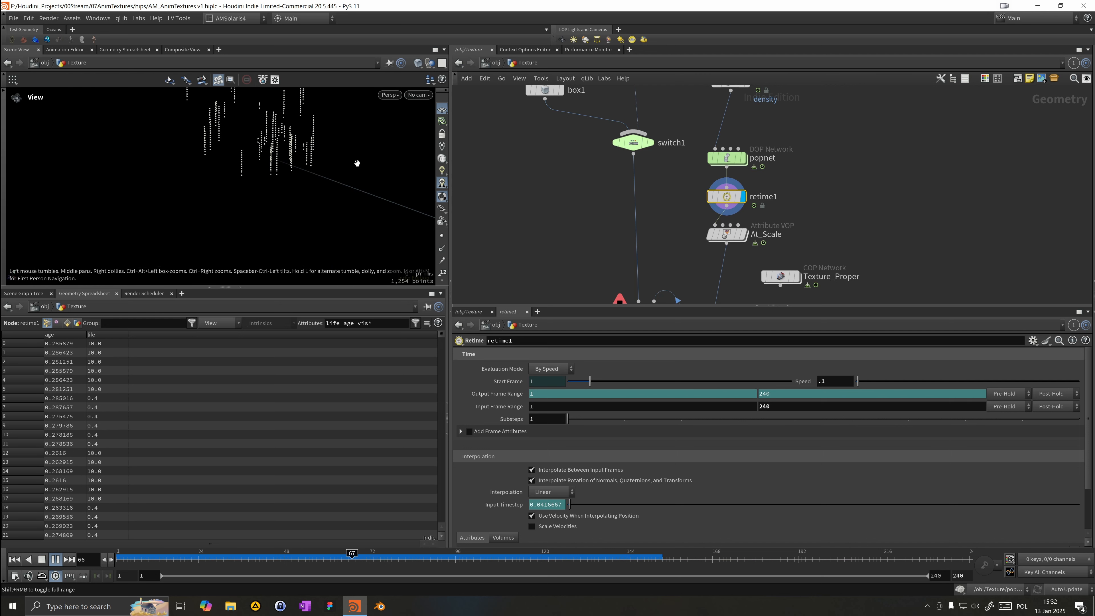
Step: Delete the retime1 node so popnet feeds At_Scale directly, briefly opening popnet and returning
left_click_drag(727, 235, 727, 254)
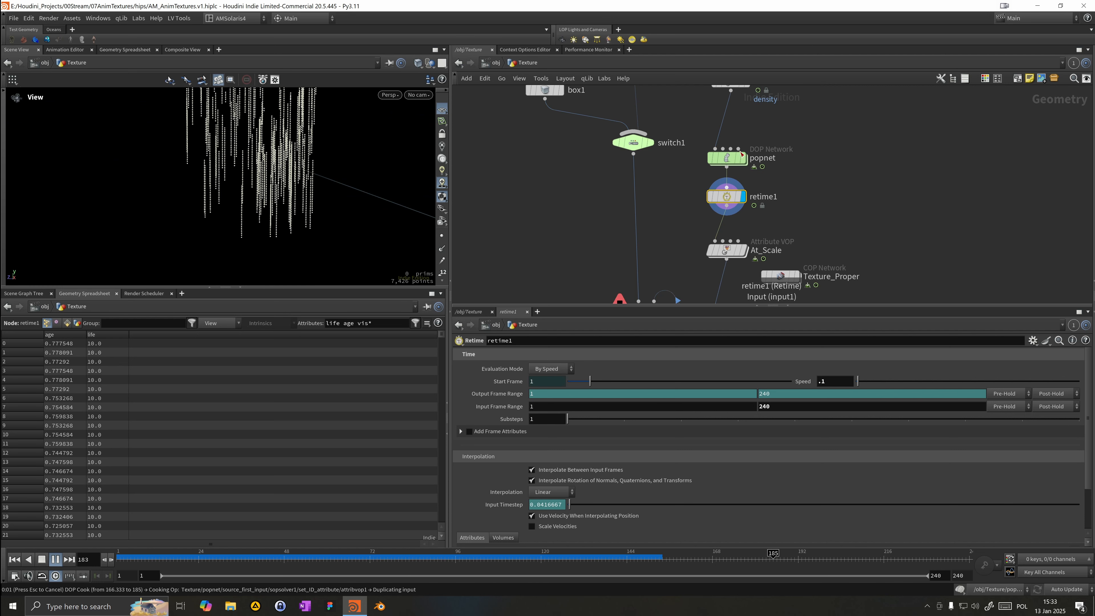
key("Delete")
double_click(732, 166)
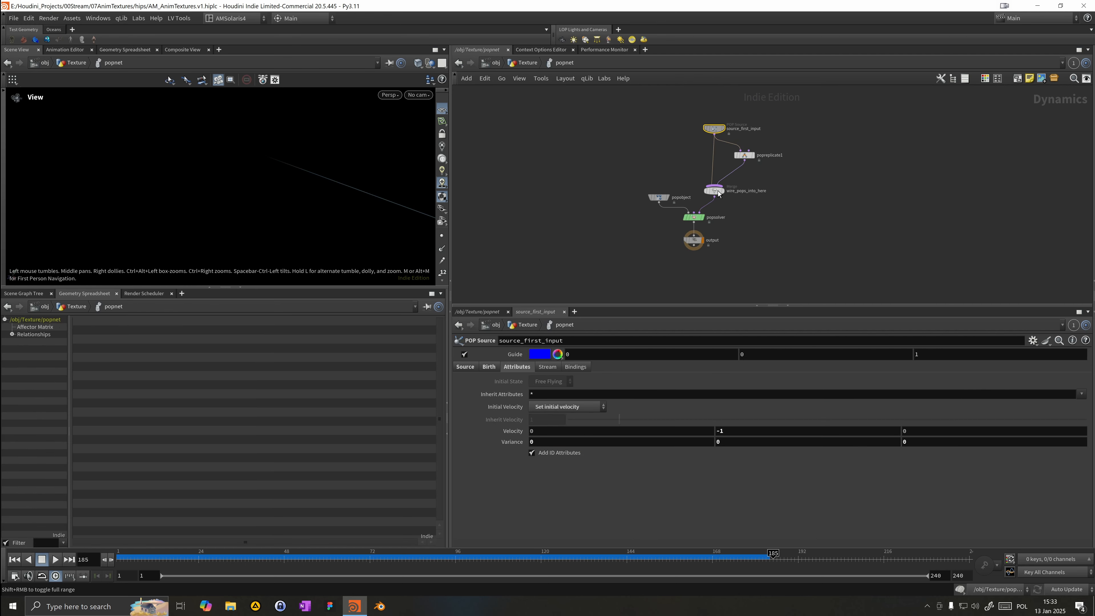
left_click(528, 64)
Step: Set popnet's Scale Time to 0.1 and replay the simulation from frame 1
left_click(536, 457)
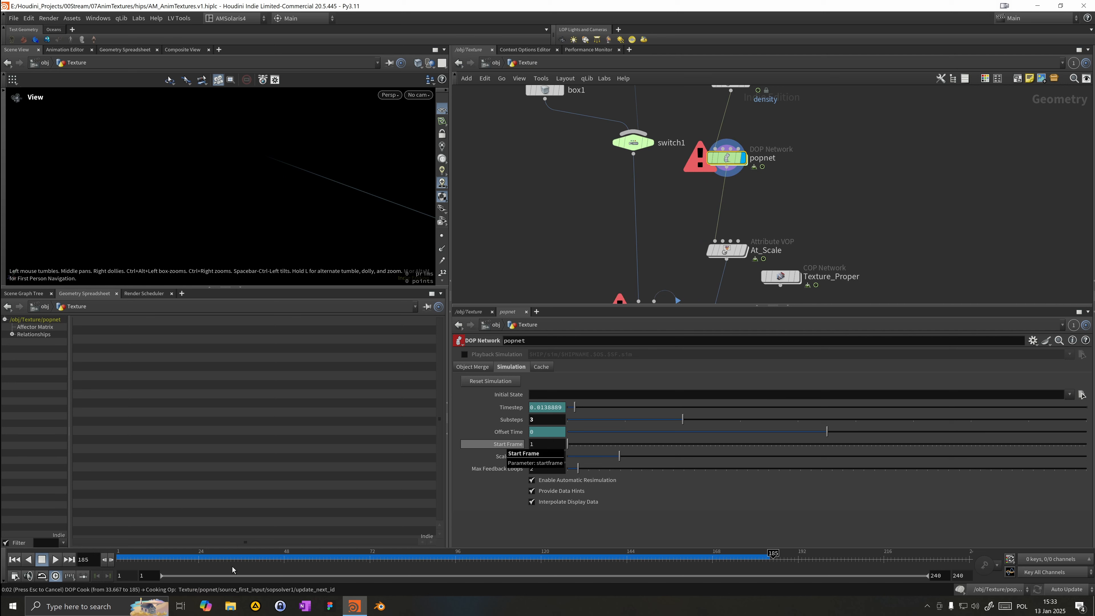
left_click(20, 560)
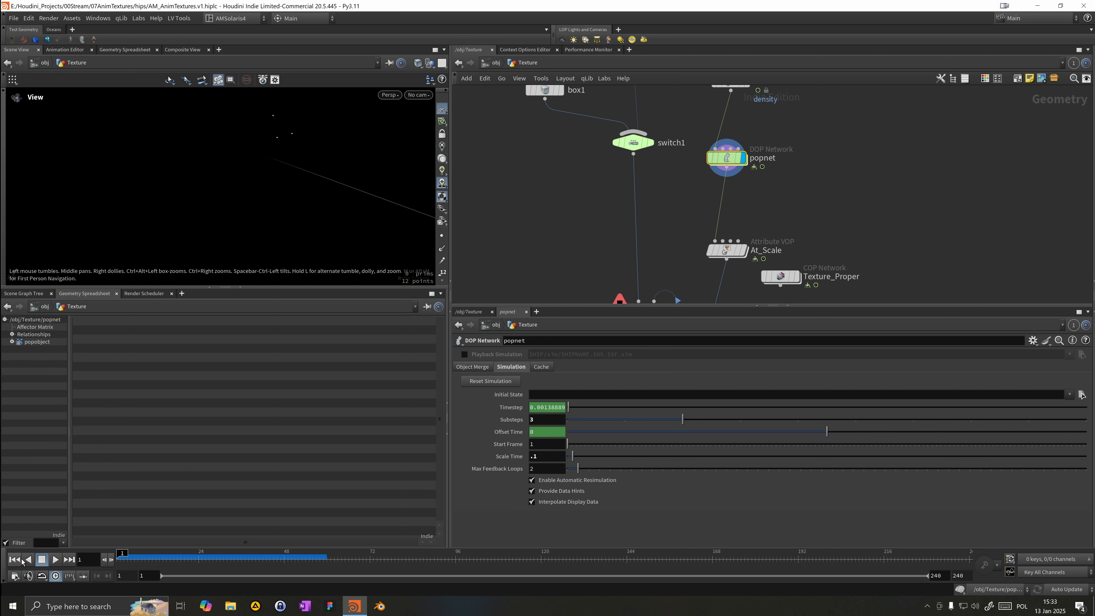
left_click(54, 560)
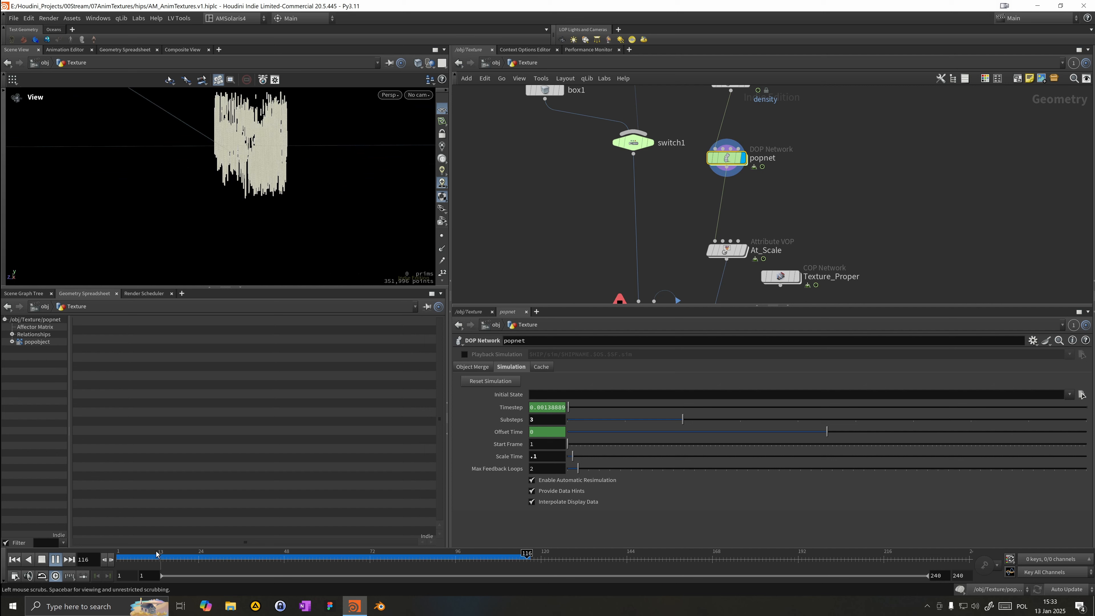
left_click(152, 560)
left_click_drag(152, 560, 491, 555)
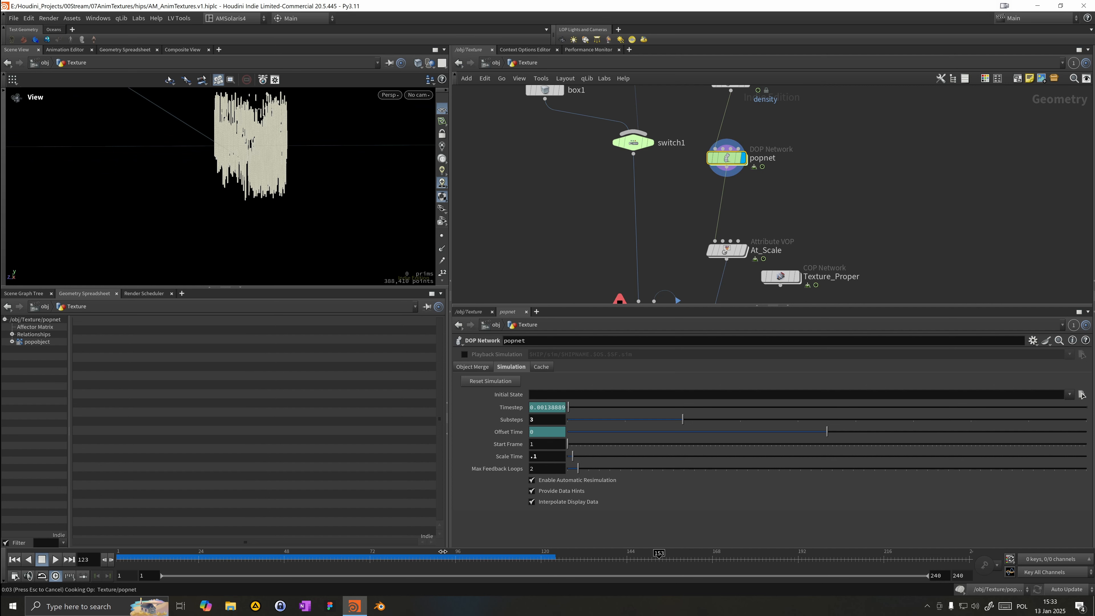
Step: Set popnet's Scale Time back to 1 and replay the simulation from the start
scroll(792, 195, "down", 2)
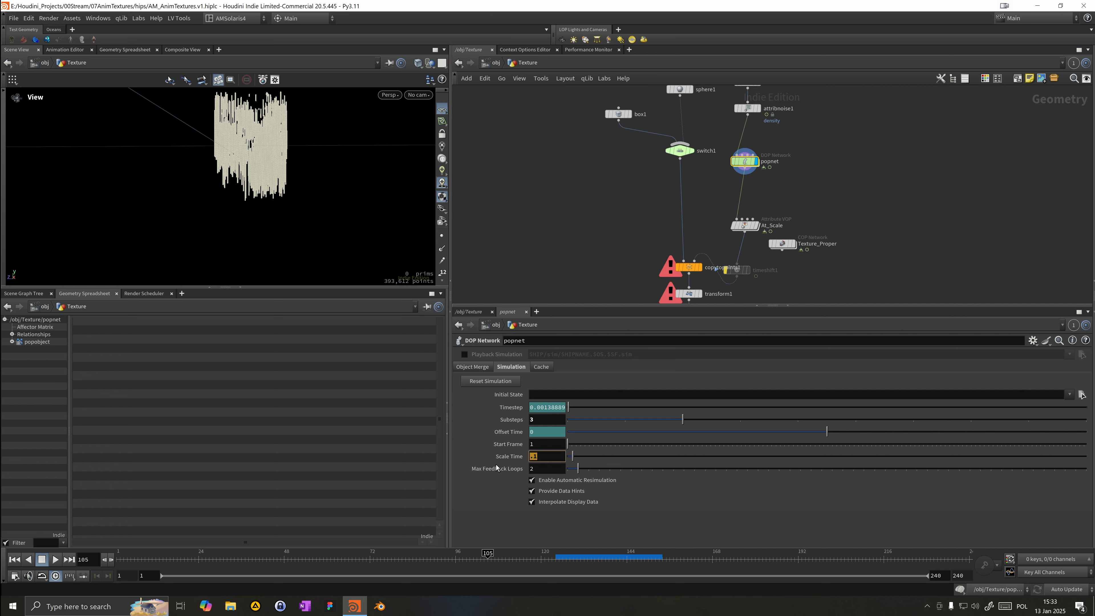
type("1`")
key("Return")
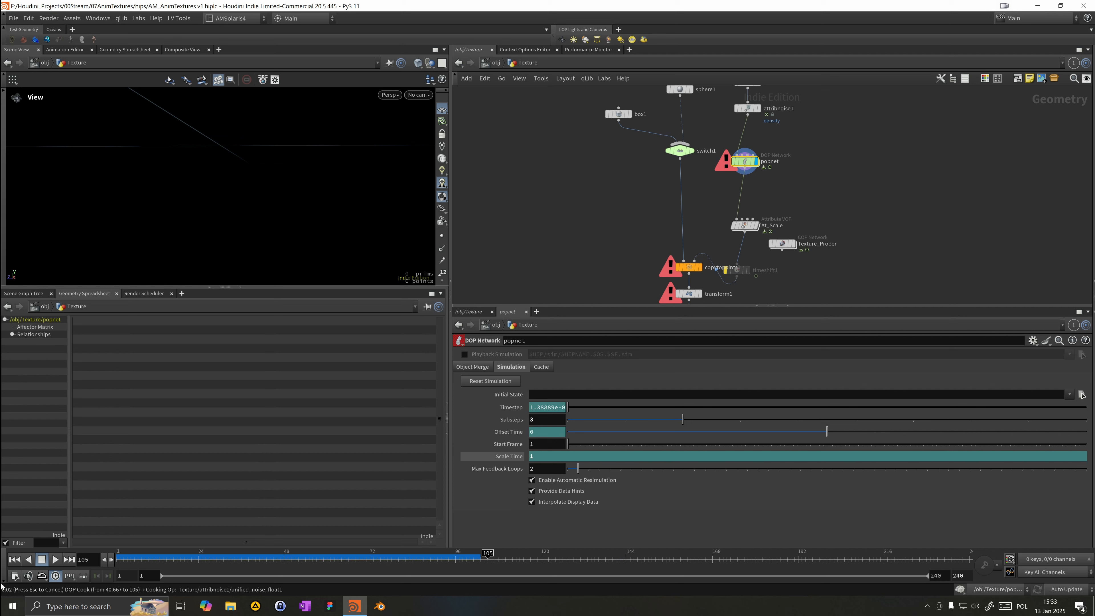
left_click(20, 563)
left_click(55, 559)
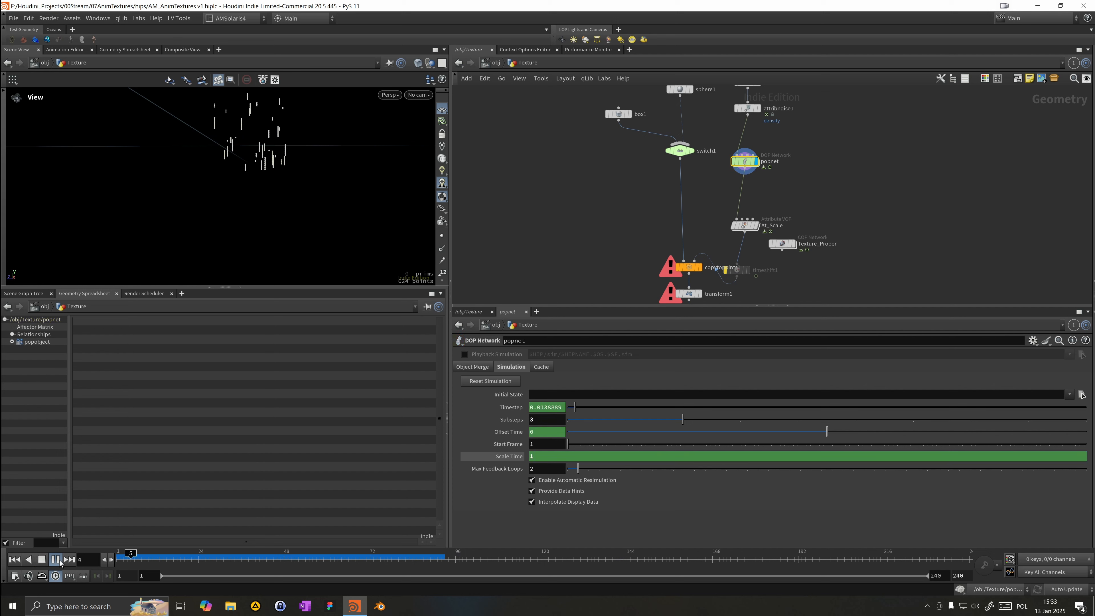
Step: Inside popnet, set popreplicate1's Activation expression to $F%5=0
left_click_drag(154, 554, 174, 553)
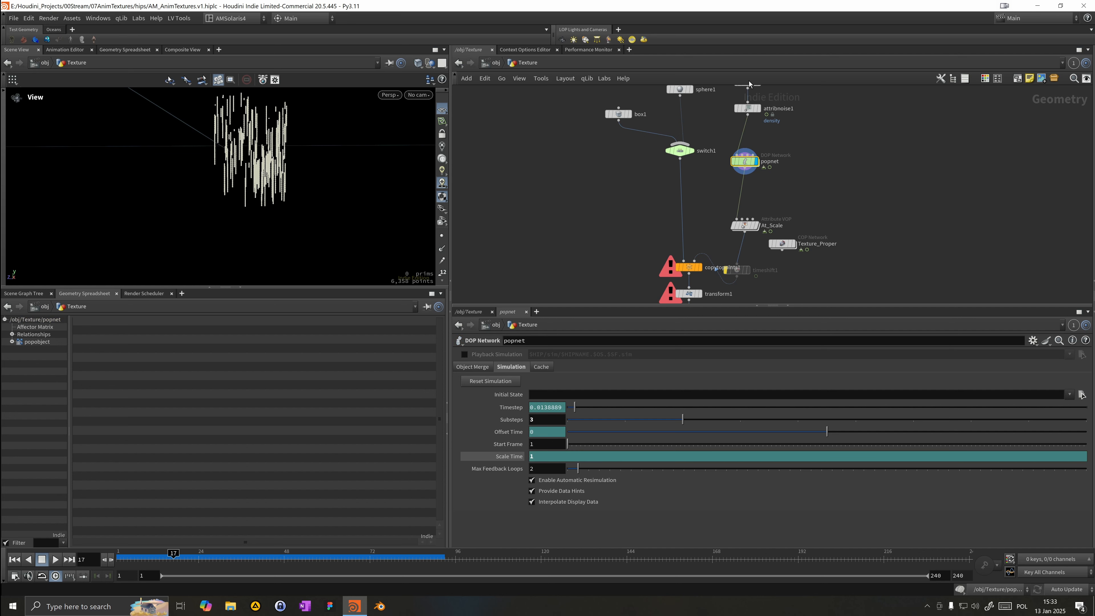
middle_click_drag(806, 125, 807, 134)
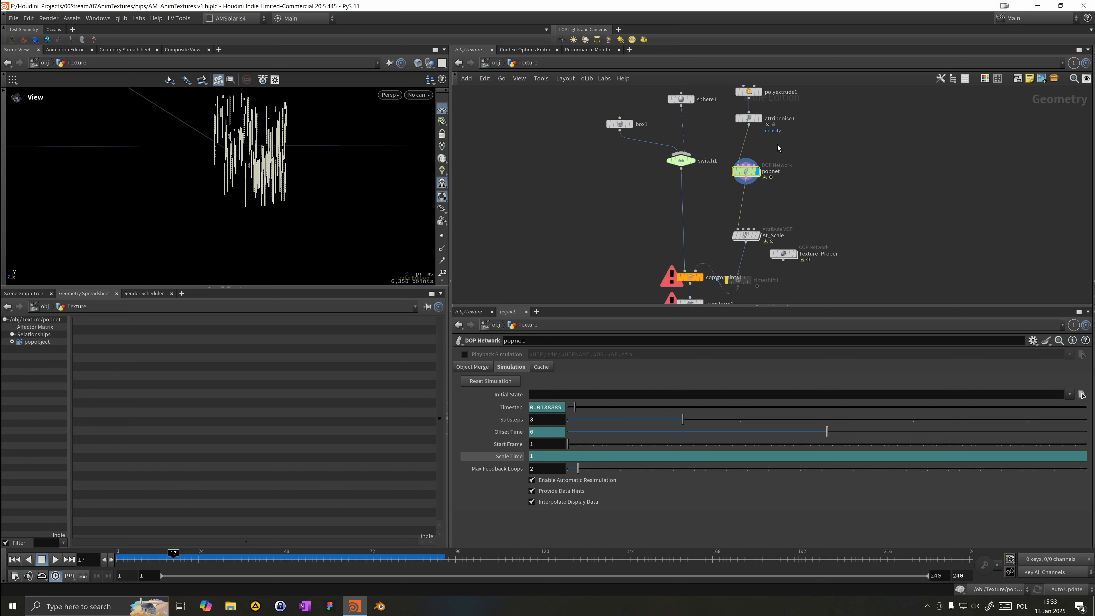
double_click(744, 171)
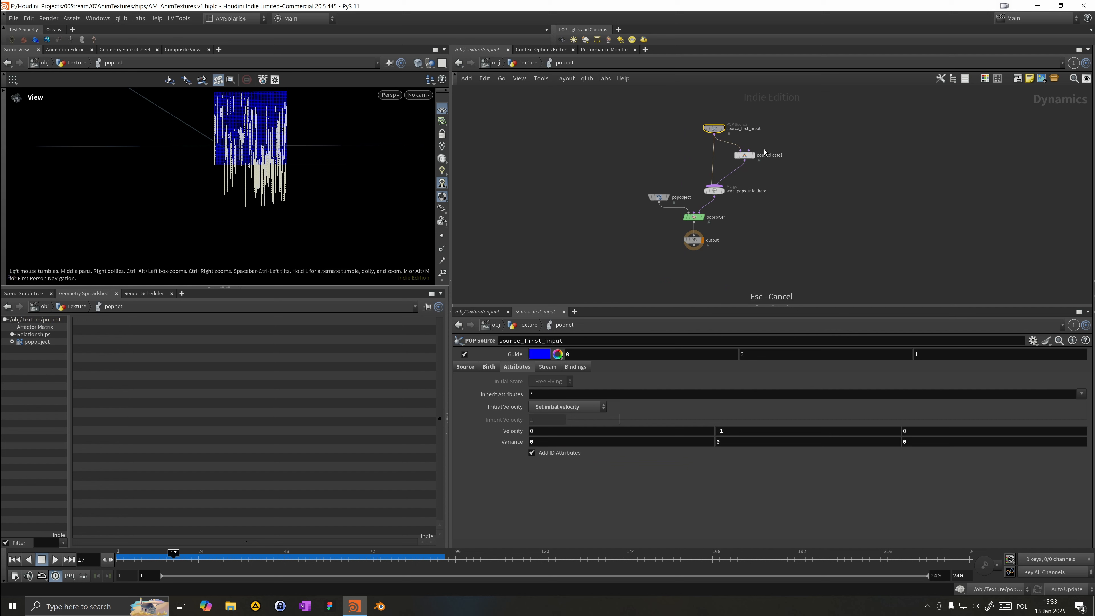
left_click(744, 155)
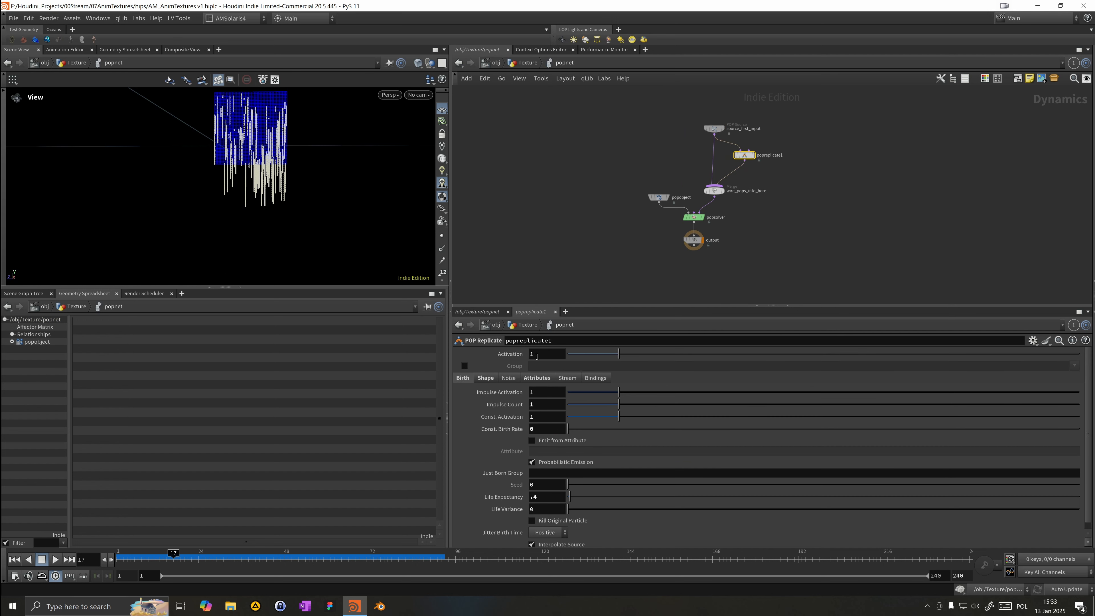
type("$F")
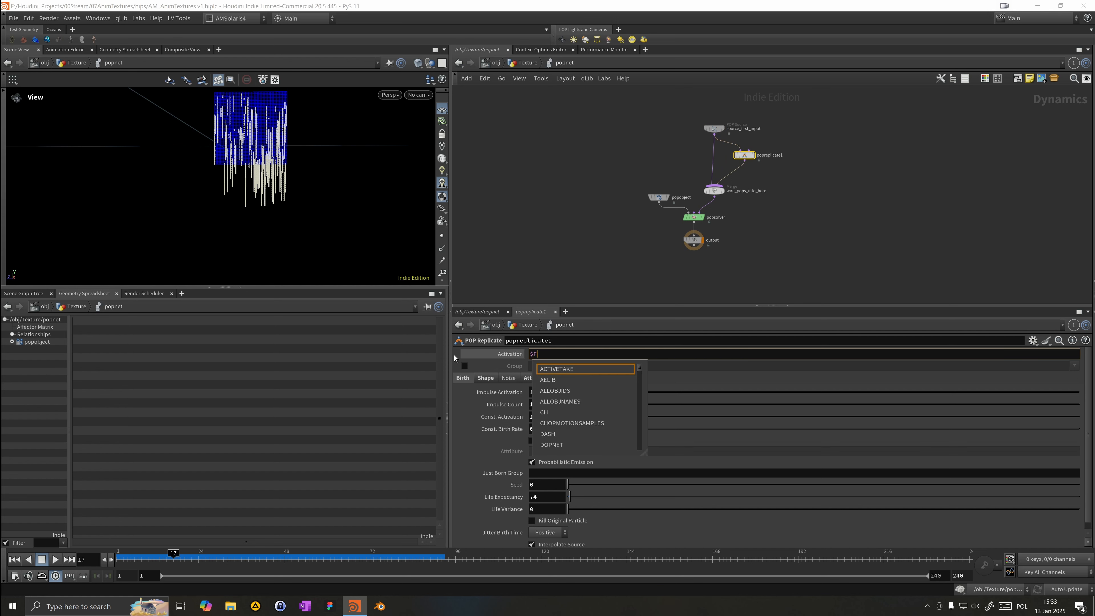
type("%5")
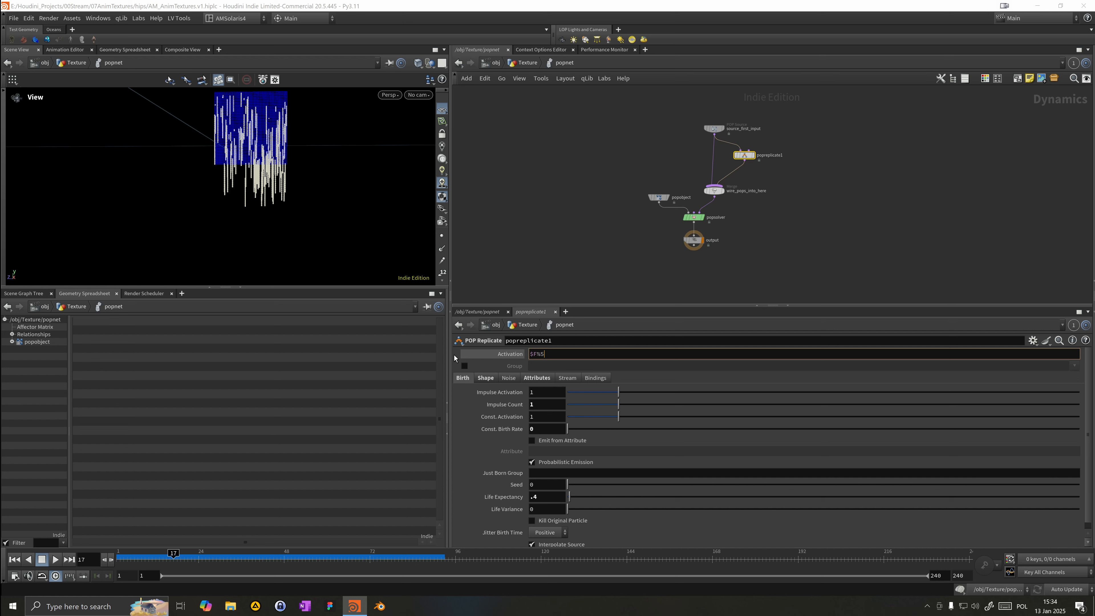
type("=0")
key("Return")
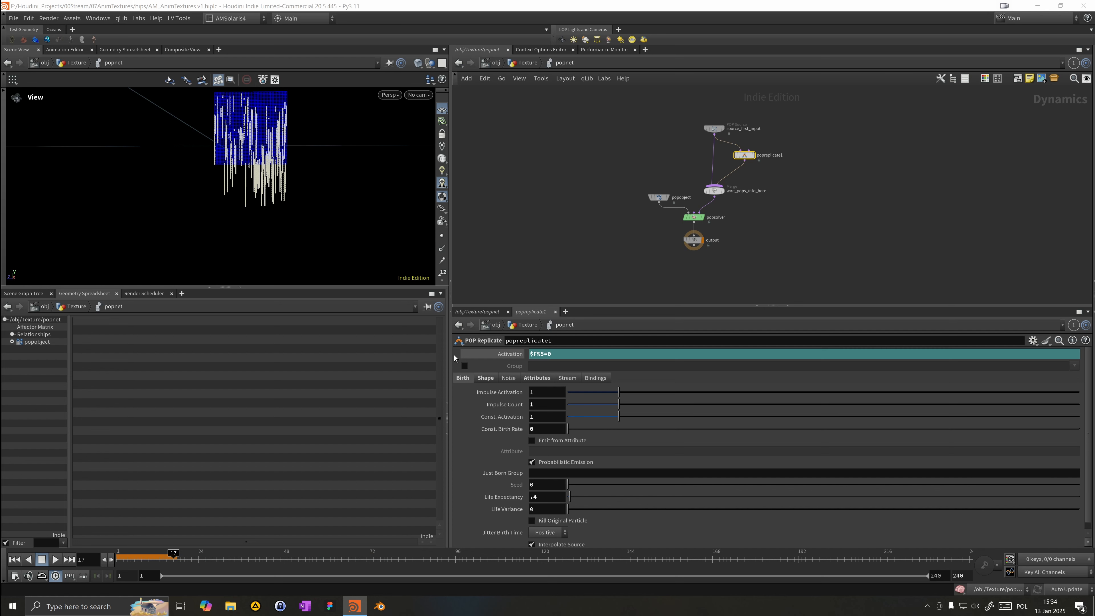
Step: Replay the simulation from frame 1 and scrub the timeline to inspect the replicated particles
left_click(16, 562)
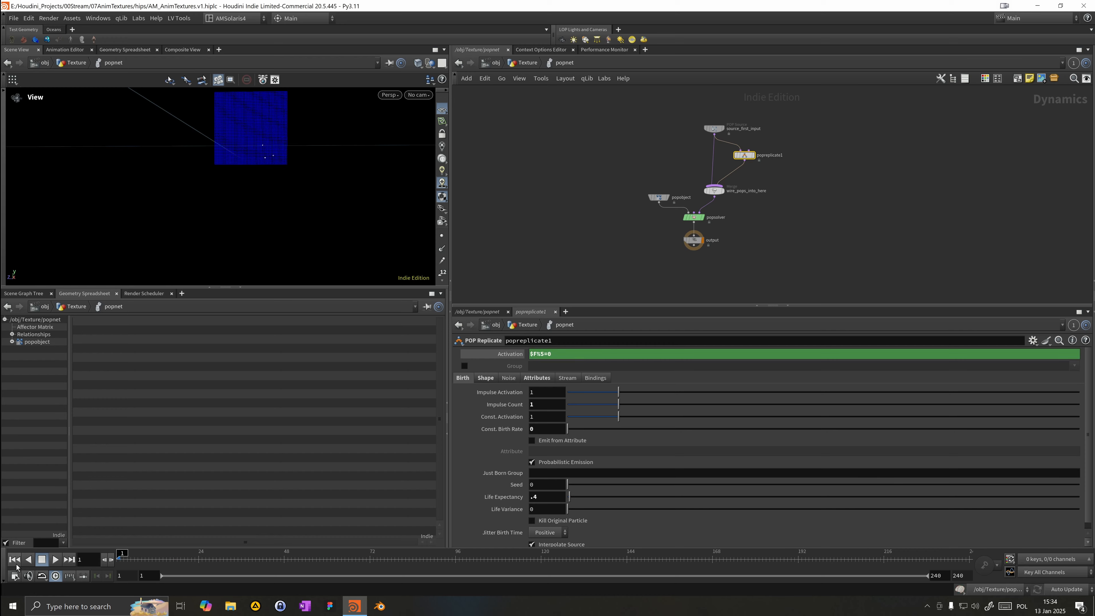
left_click(53, 563)
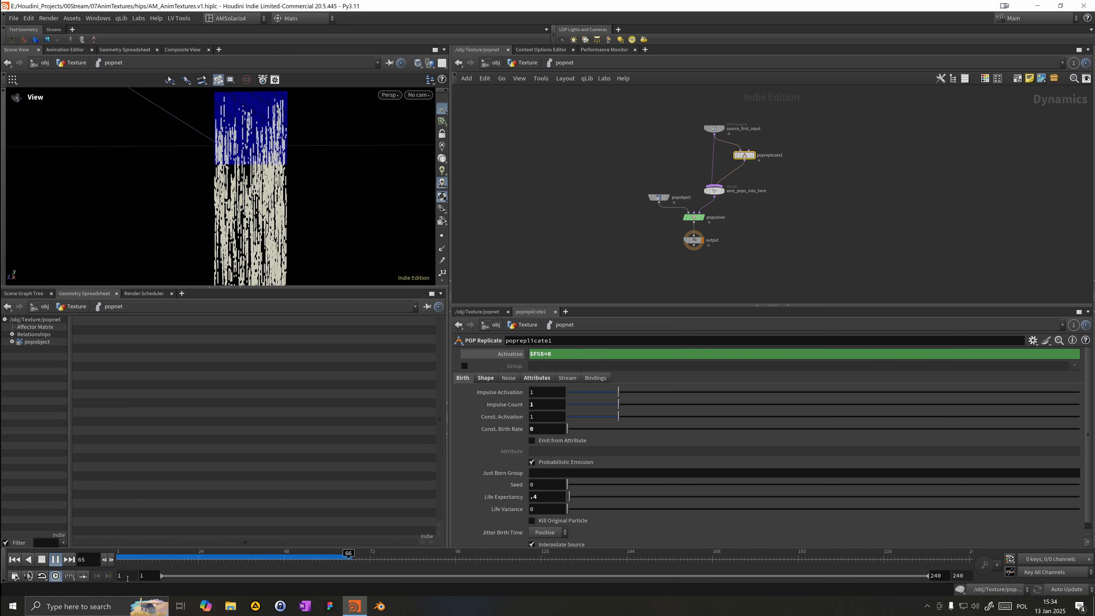
left_click(205, 557)
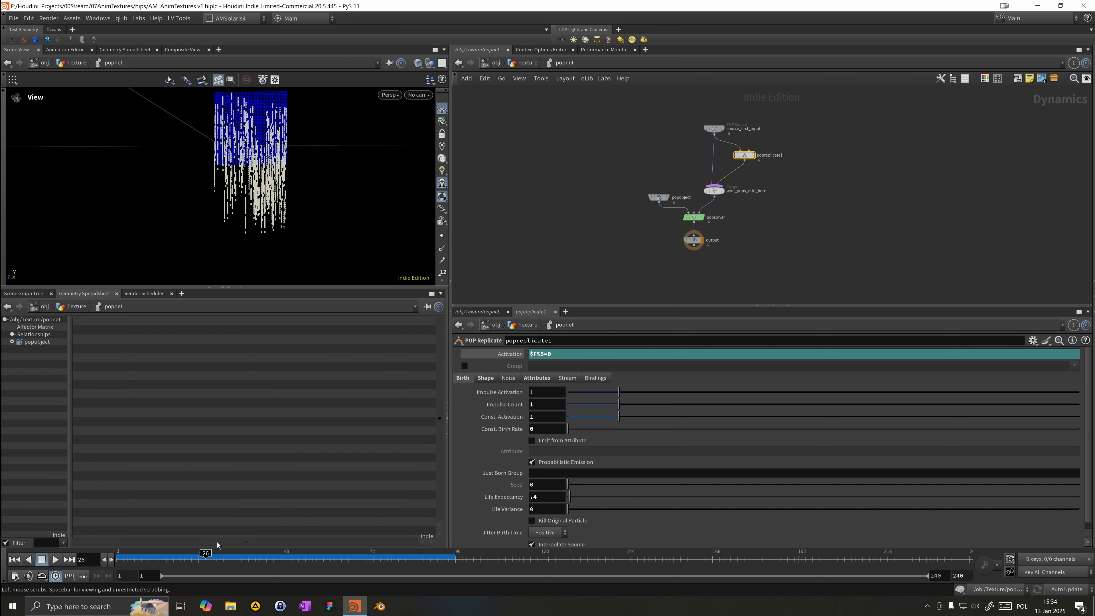
Step: Return to the Texture network and set popnet's Scale Time to 0.4
left_click(526, 63)
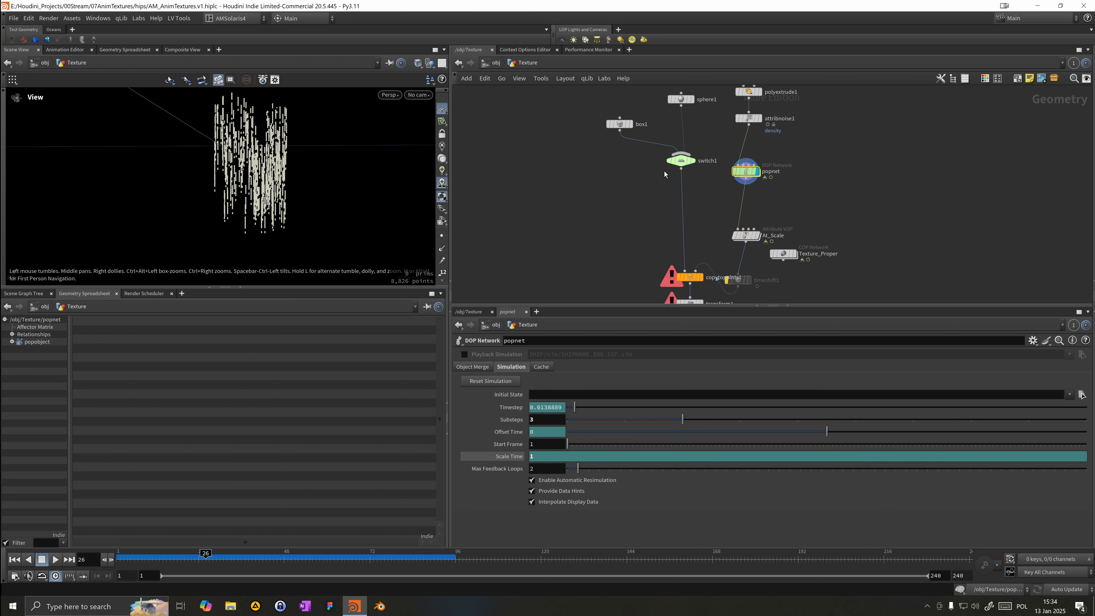
middle_click_drag(770, 173, 756, 151)
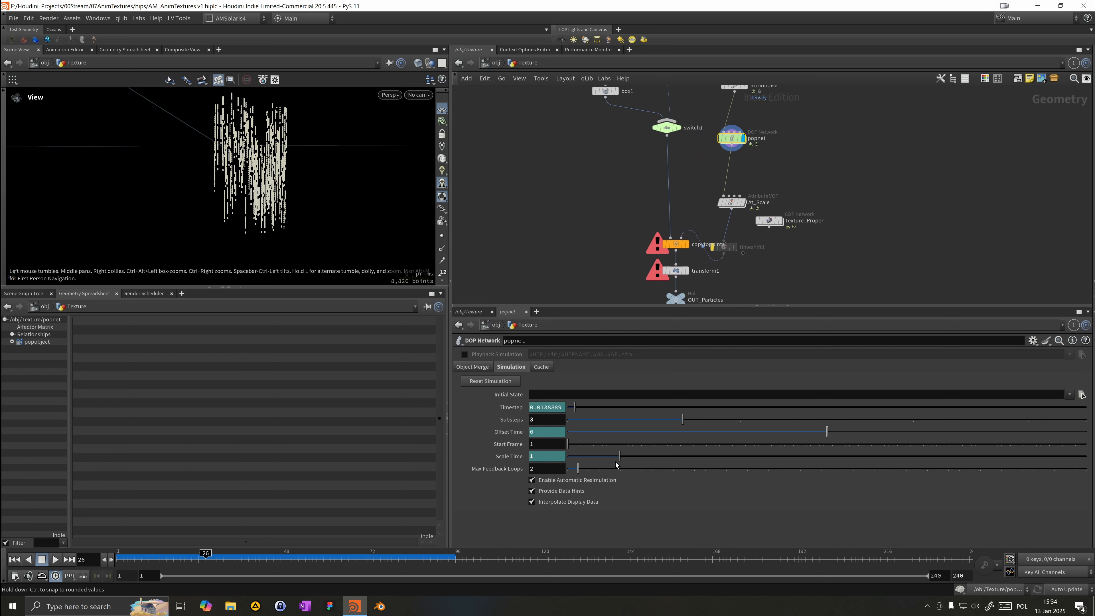
left_click(600, 458)
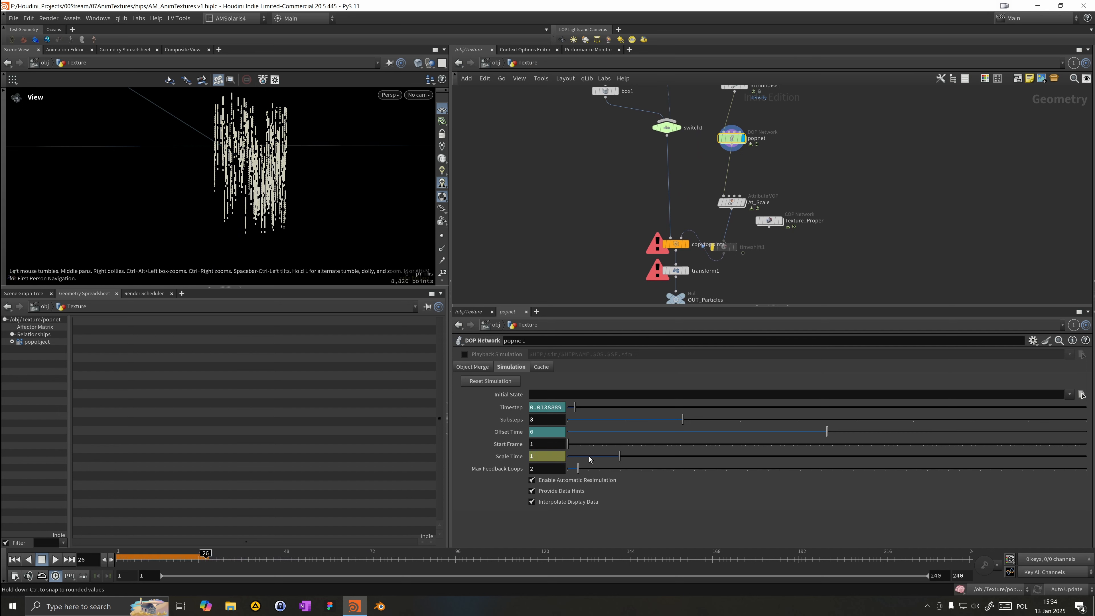
middle_click(506, 459, "ctrl")
double_click(555, 457)
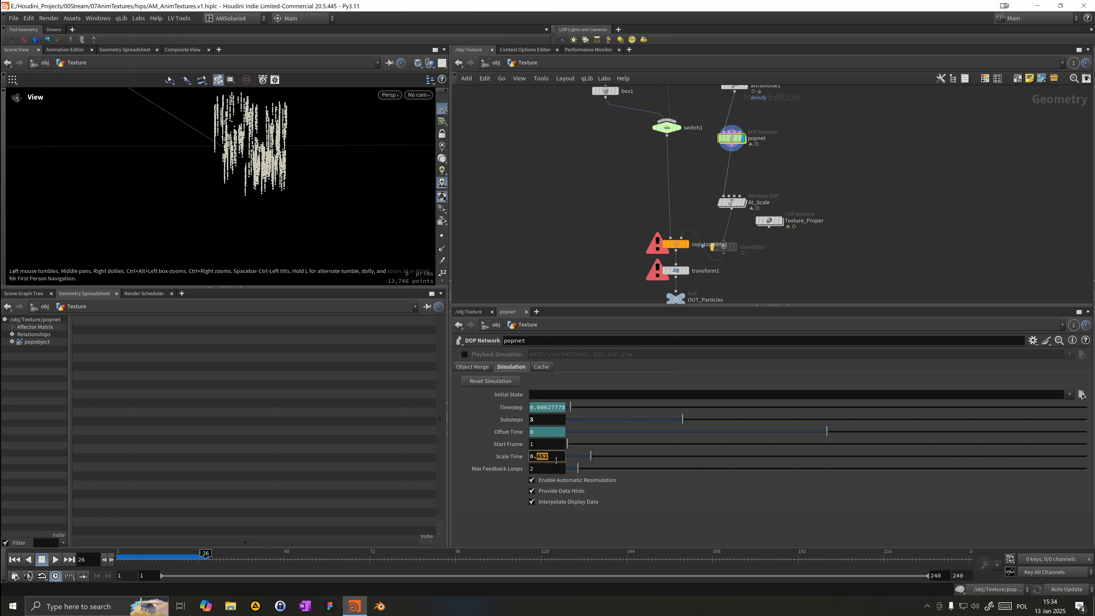
type("4")
key("Return")
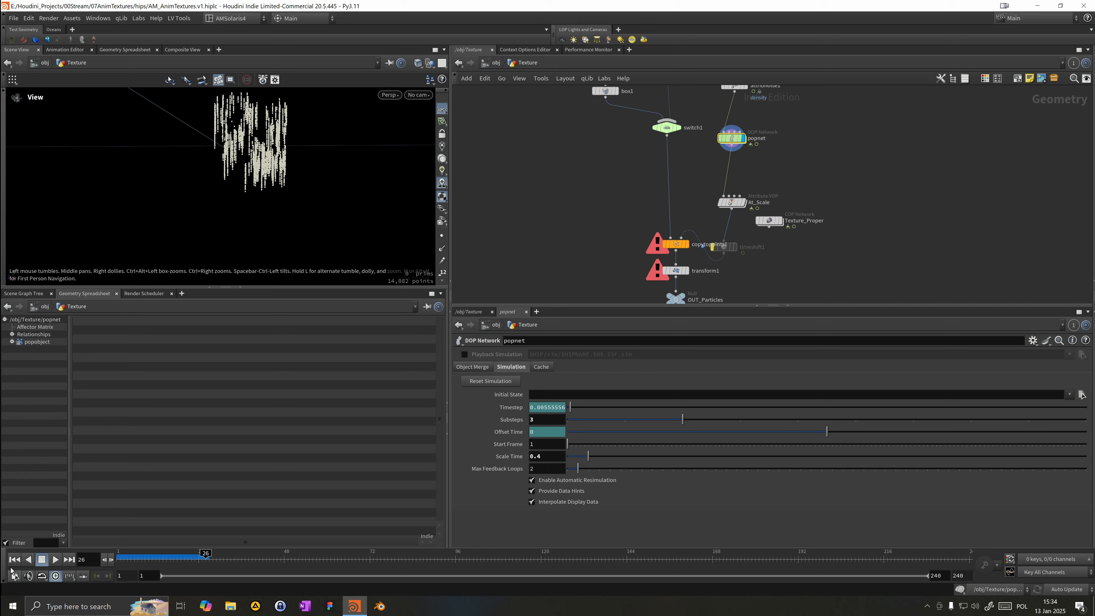
Step: Replay the simulation from frame 1 and orbit the viewport to inspect the slowed particles
left_click(14, 560)
left_click(56, 560)
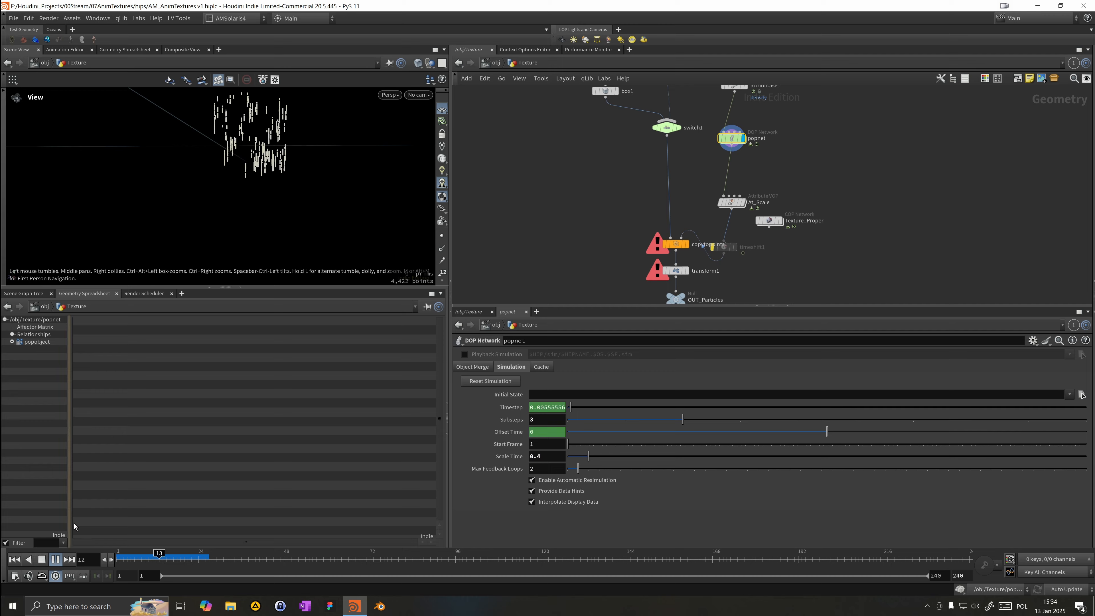
left_click_drag(195, 237, 258, 194)
right_click_drag(276, 186, 373, 139)
left_click_drag(372, 140, 254, 220)
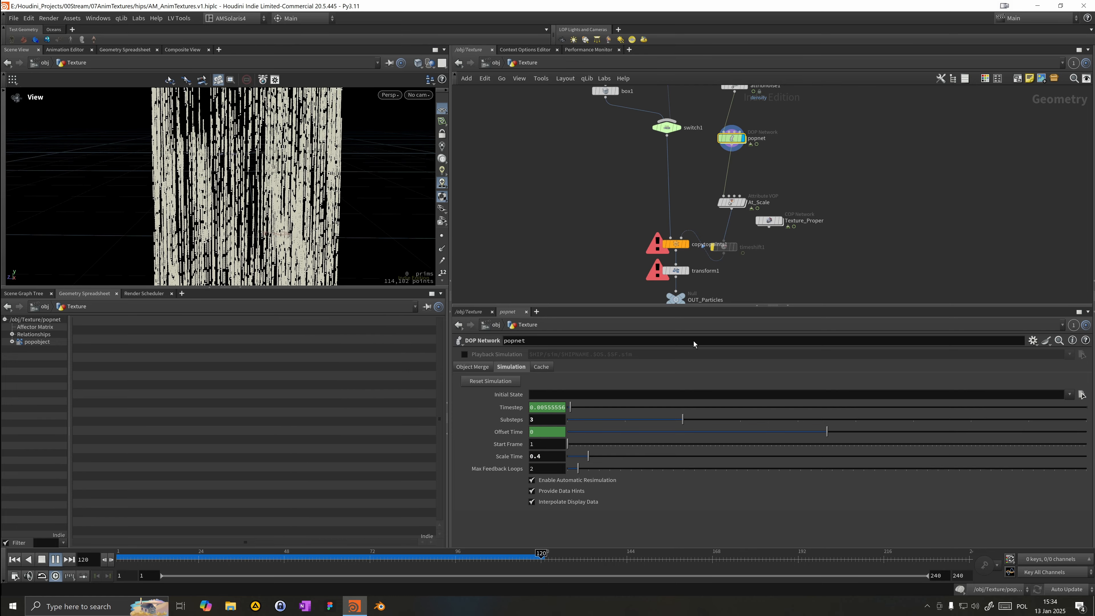
Step: Display copytopoints1 and enable its Pack and Instance option, then select the Texture_Proper network
left_click(686, 244)
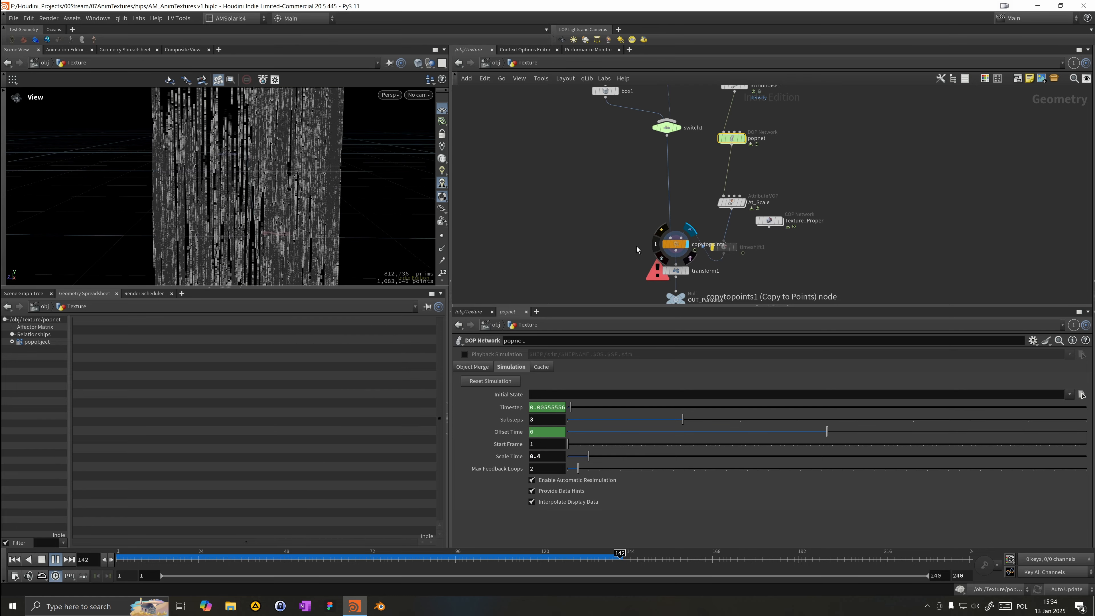
left_click(207, 556)
left_click_drag(206, 557, 431, 557)
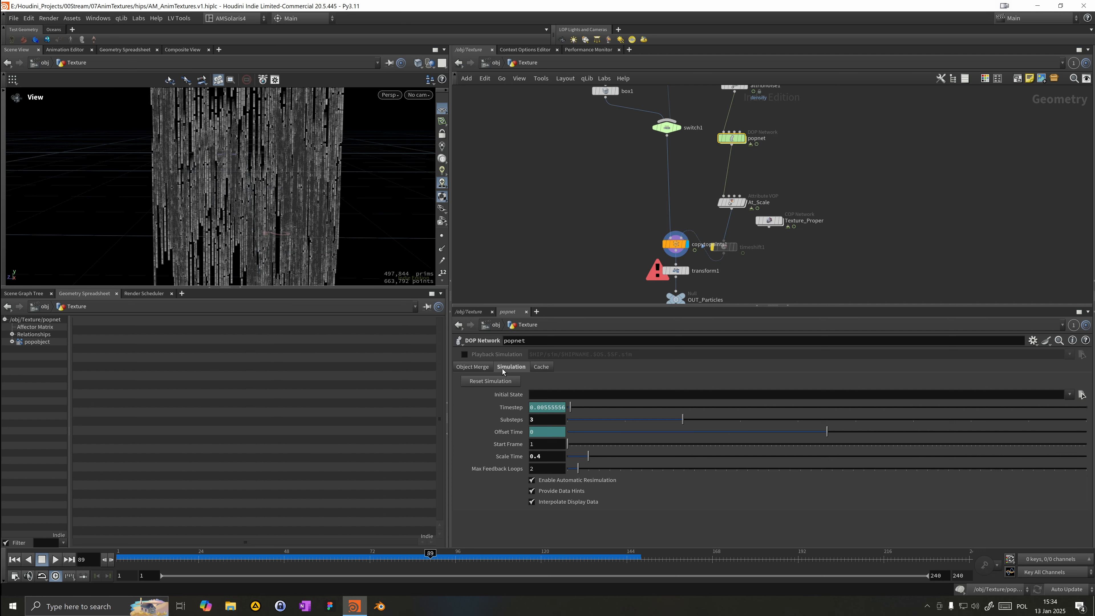
left_click(676, 244)
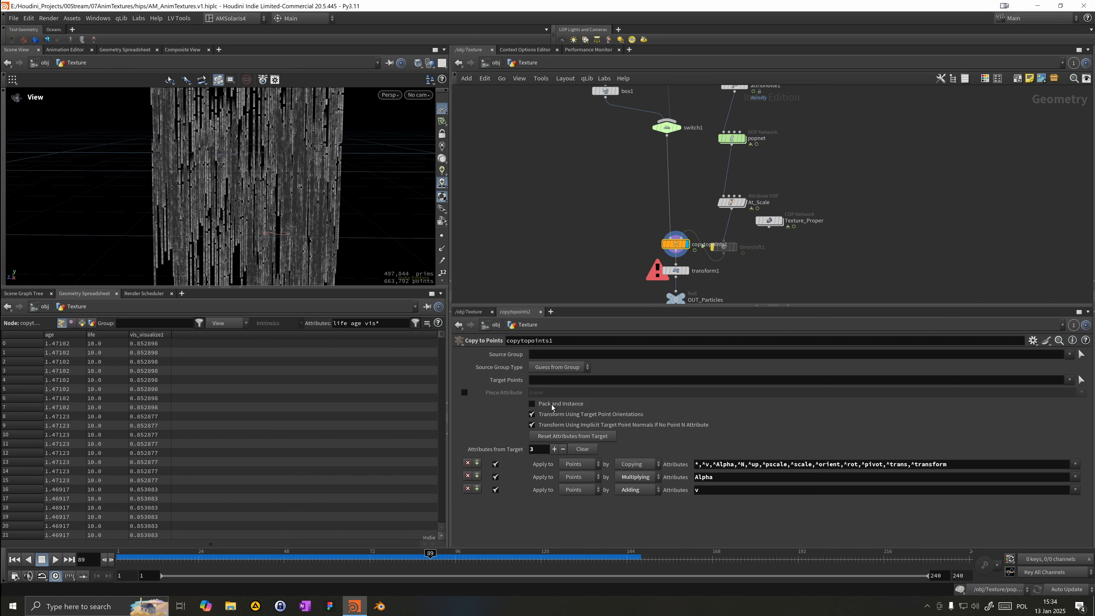
left_click(552, 406)
left_click(781, 221)
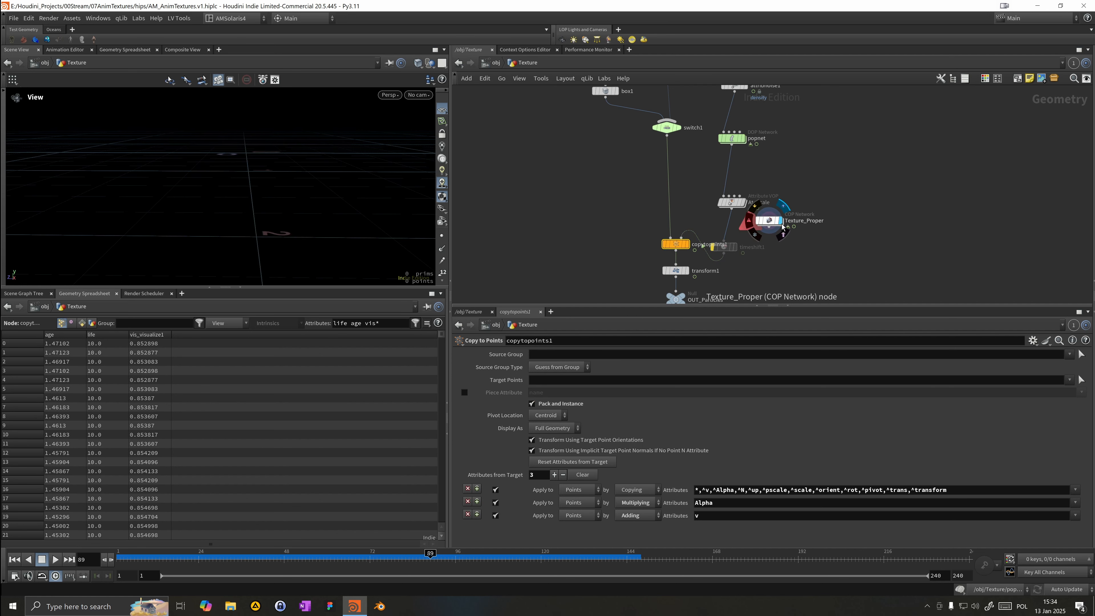
Step: Turn off Pack and Instance on copytopoints1
left_click(639, 243)
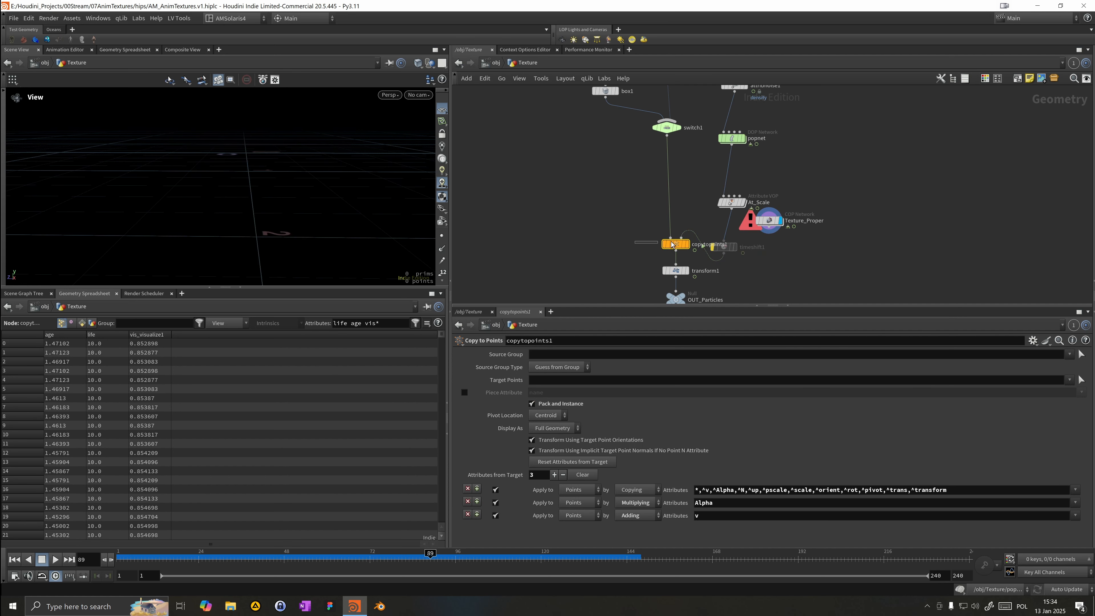
left_click(557, 406)
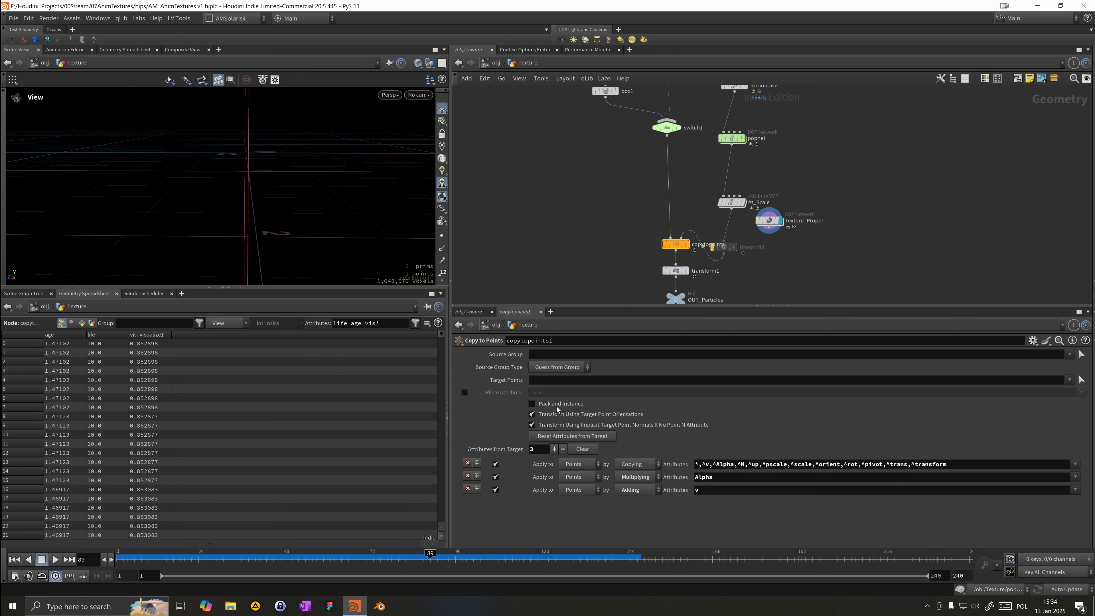
left_click_drag(202, 203, 278, 179)
scroll(278, 179, "down", 5)
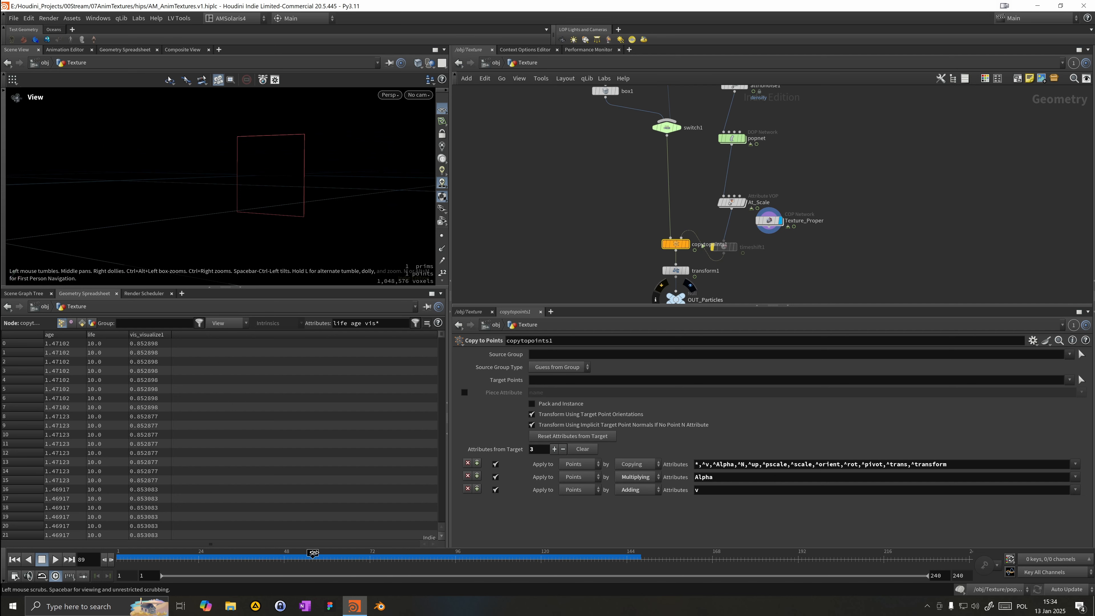
Step: Enter the Texture_Proper COP network and step through its import, solver preview and rasterize nodes
left_click(769, 228)
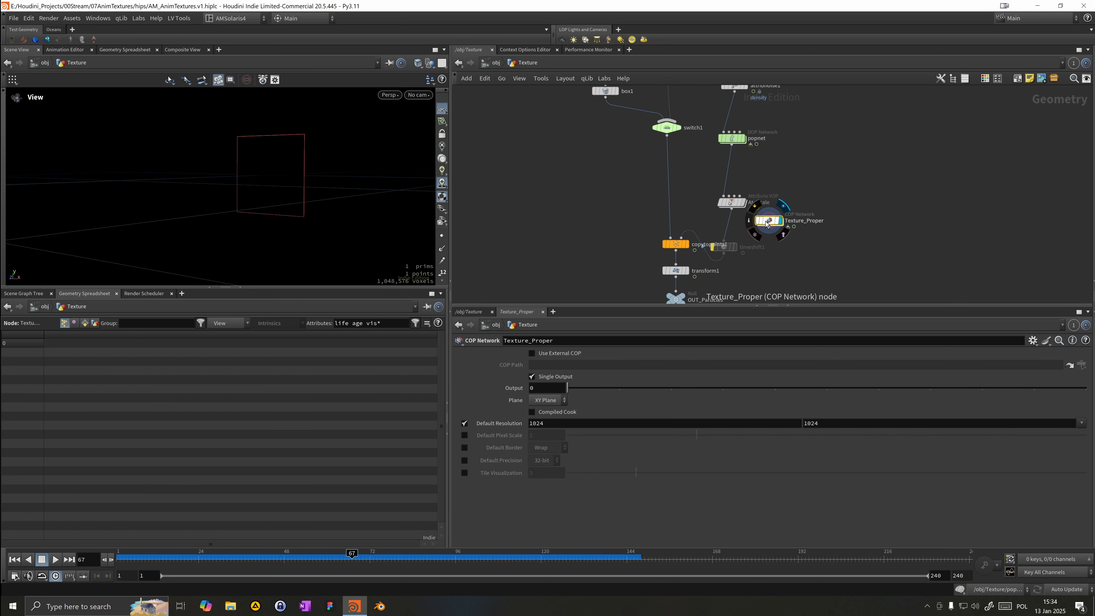
double_click(769, 229)
scroll(567, 166, "down", 3)
middle_click_drag(545, 197, 614, 217)
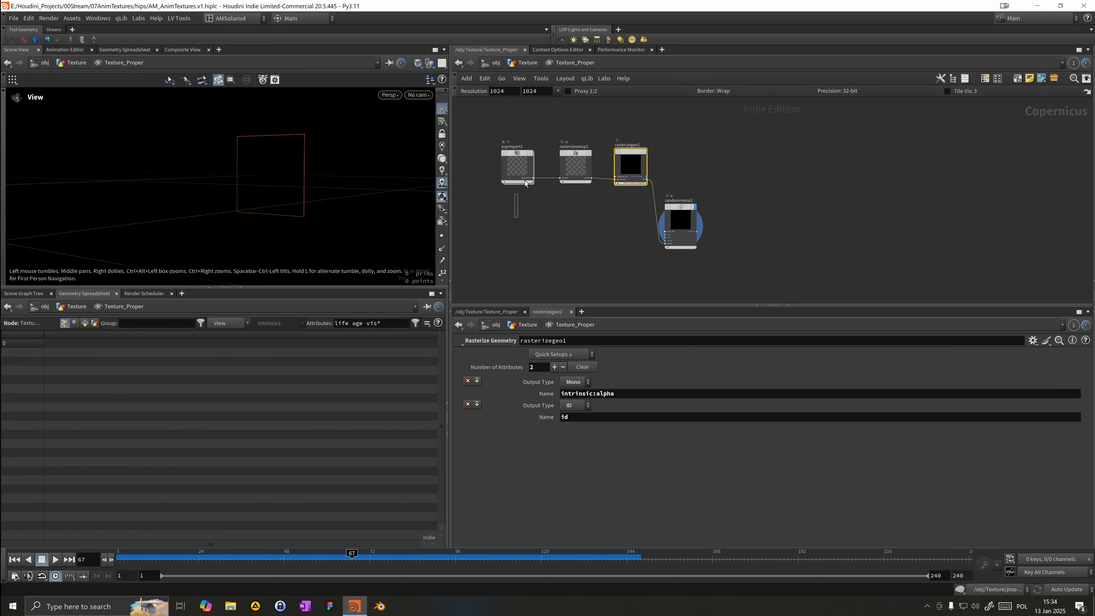
left_click(524, 174)
left_click(569, 167)
left_click(630, 164)
Step: Scrub the timeline and orbit the viewport to inspect the rasterized particle texture
left_click_drag(215, 563, 477, 558)
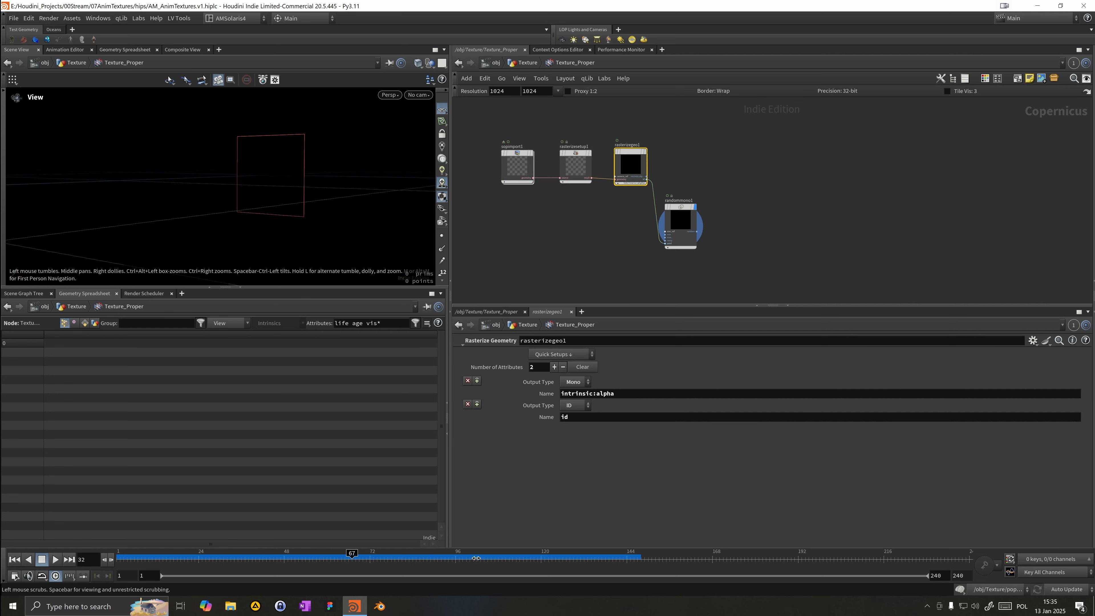
left_click_drag(545, 556, 550, 555)
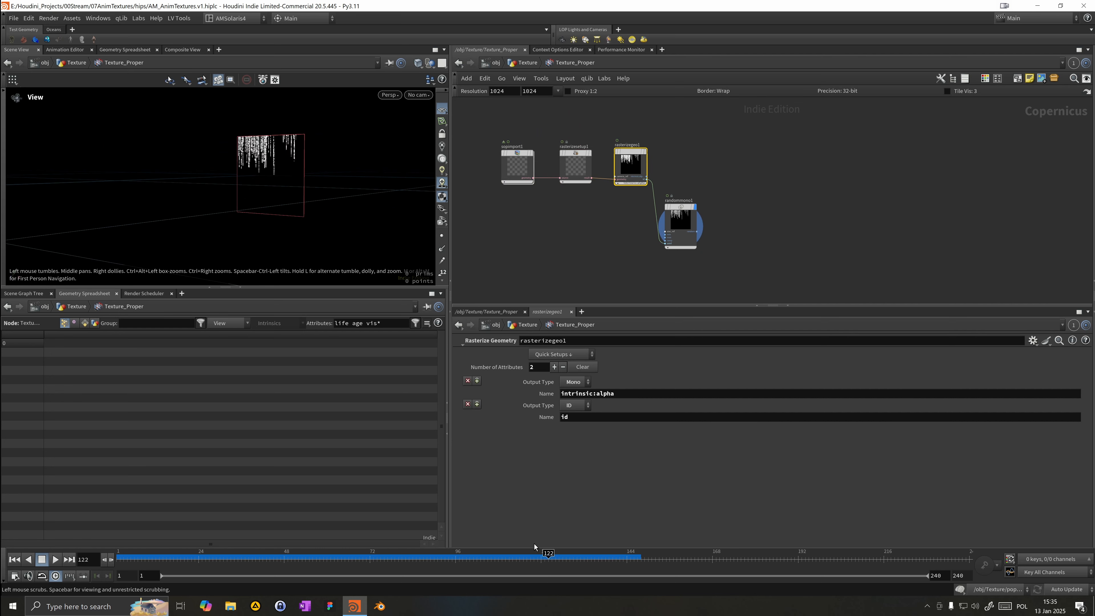
right_click_drag(269, 169, 370, 168)
middle_click_drag(311, 195, 314, 220)
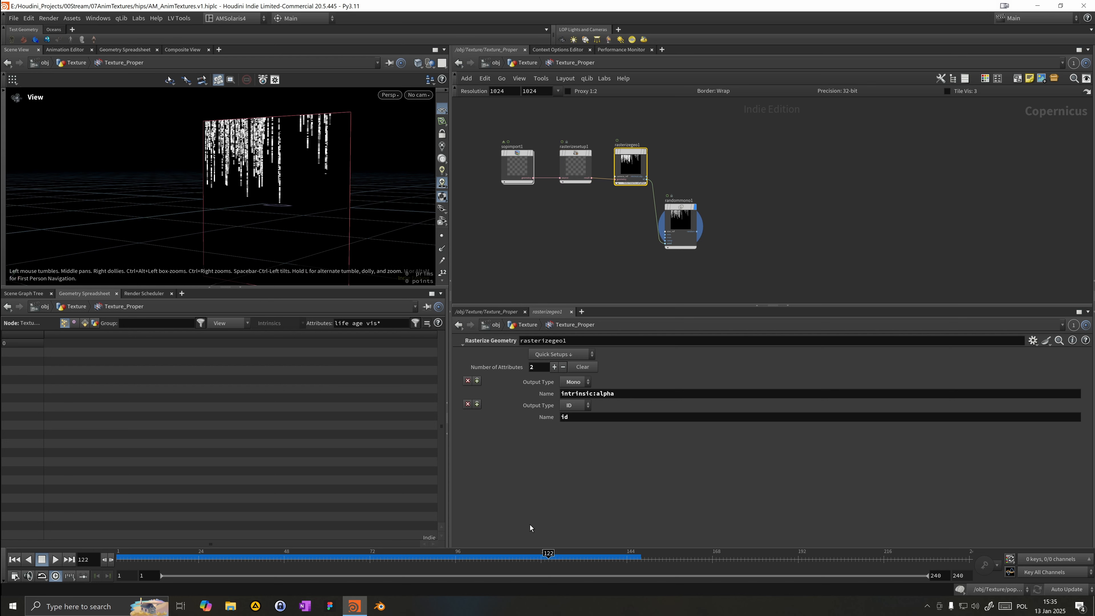
left_click(626, 561)
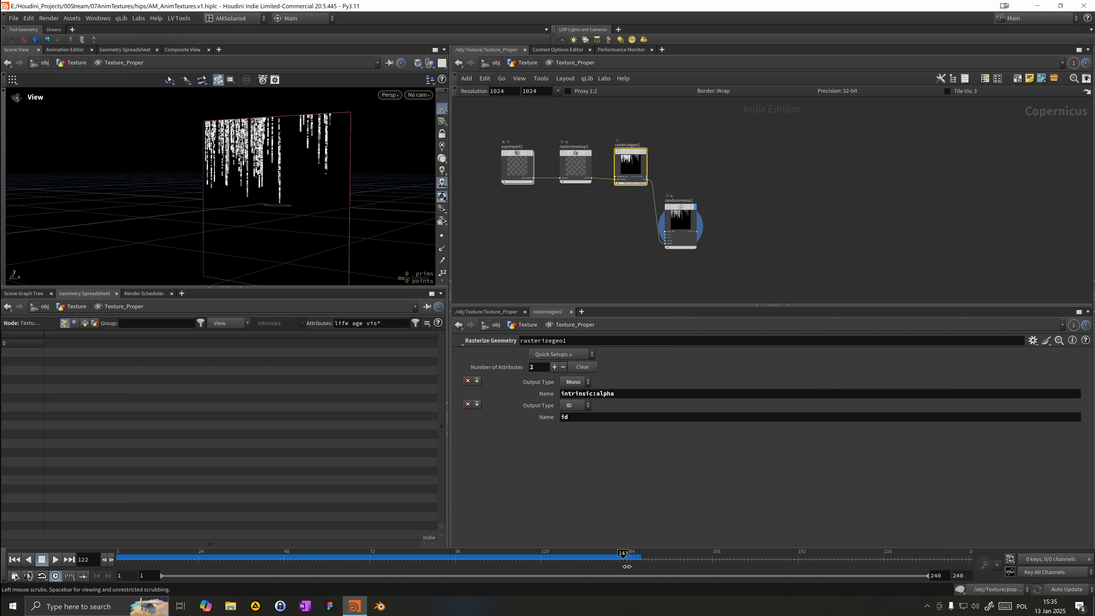
left_click(681, 556)
left_click(765, 563)
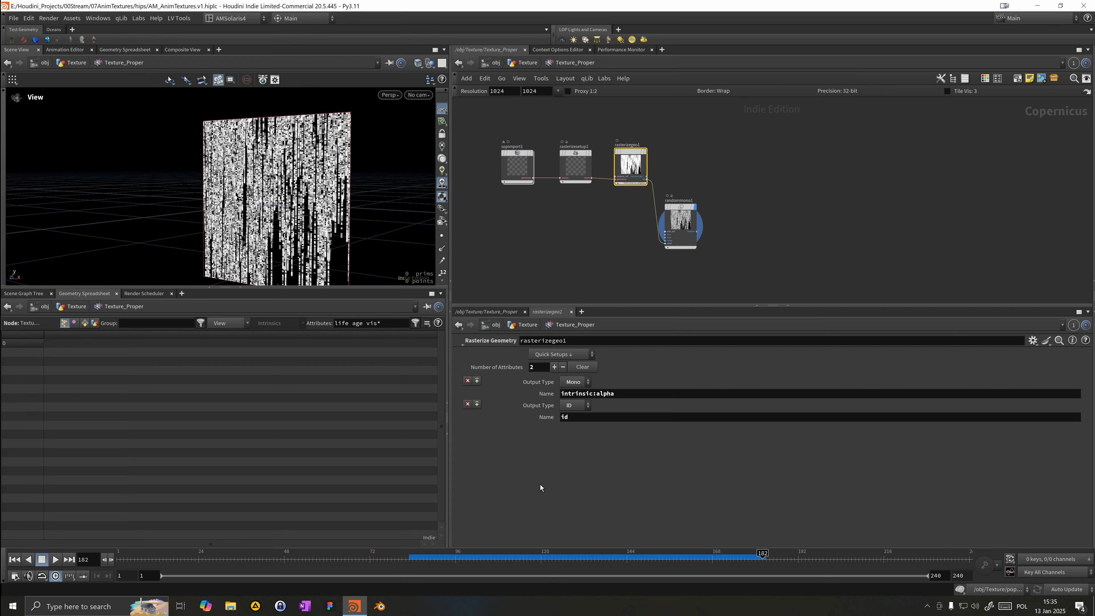
left_click_drag(255, 216, 384, 182, "alt")
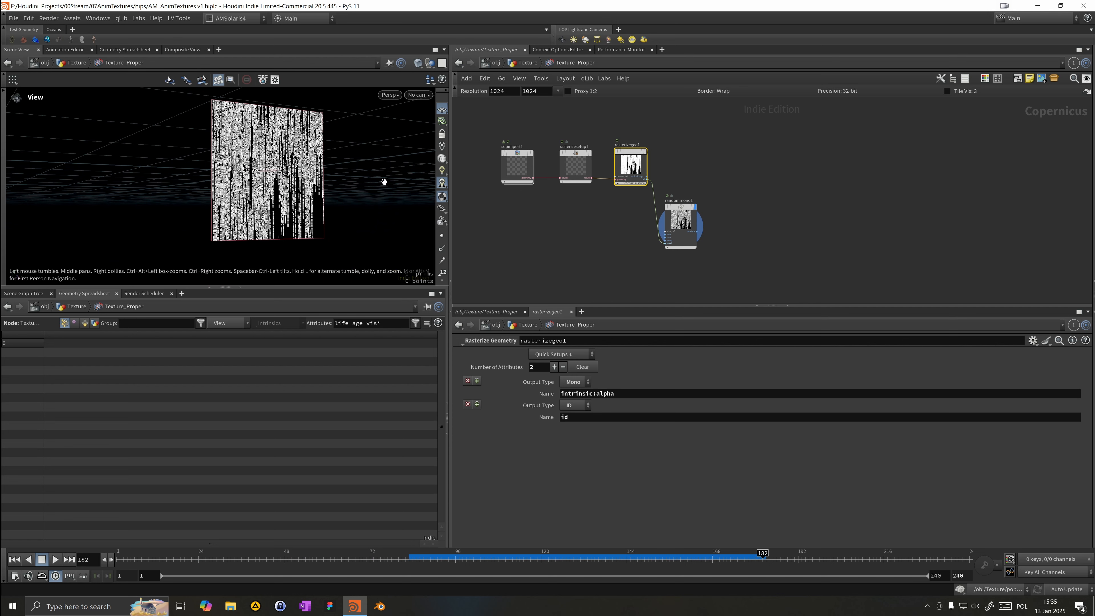
Step: Return to the Texture network, select popnet, and scrub and play the timeline to check the simulation
left_click(530, 62)
left_click(734, 141)
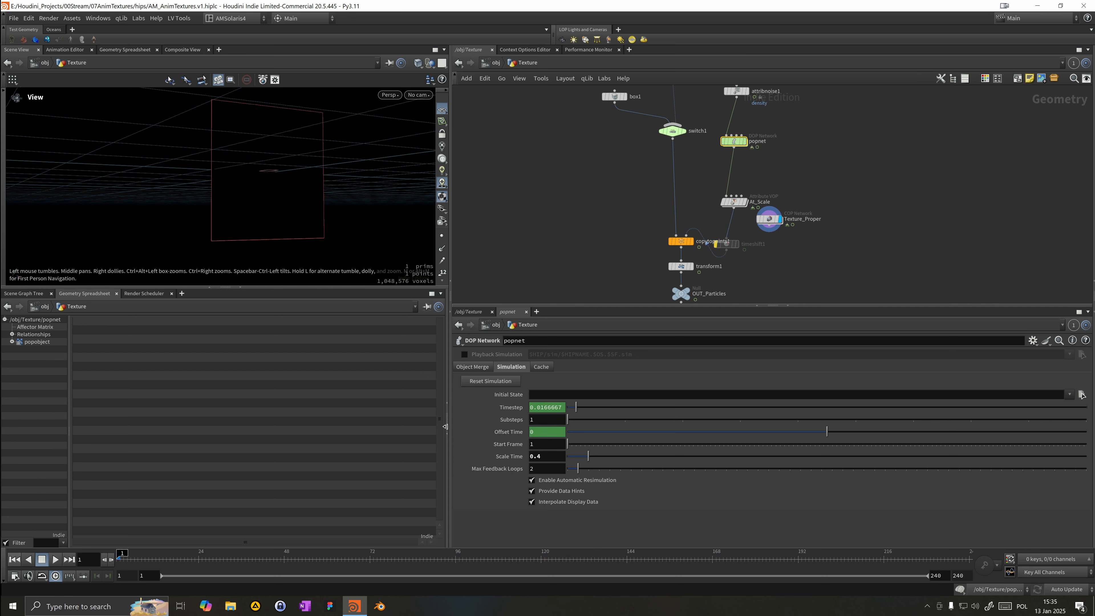
left_click(433, 558)
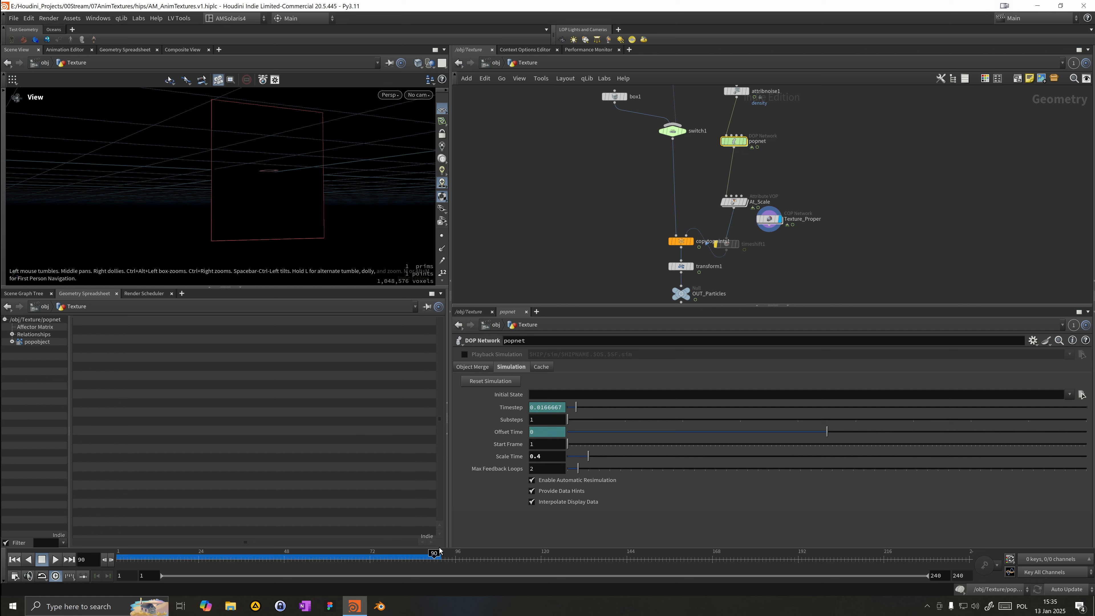
left_click(538, 557)
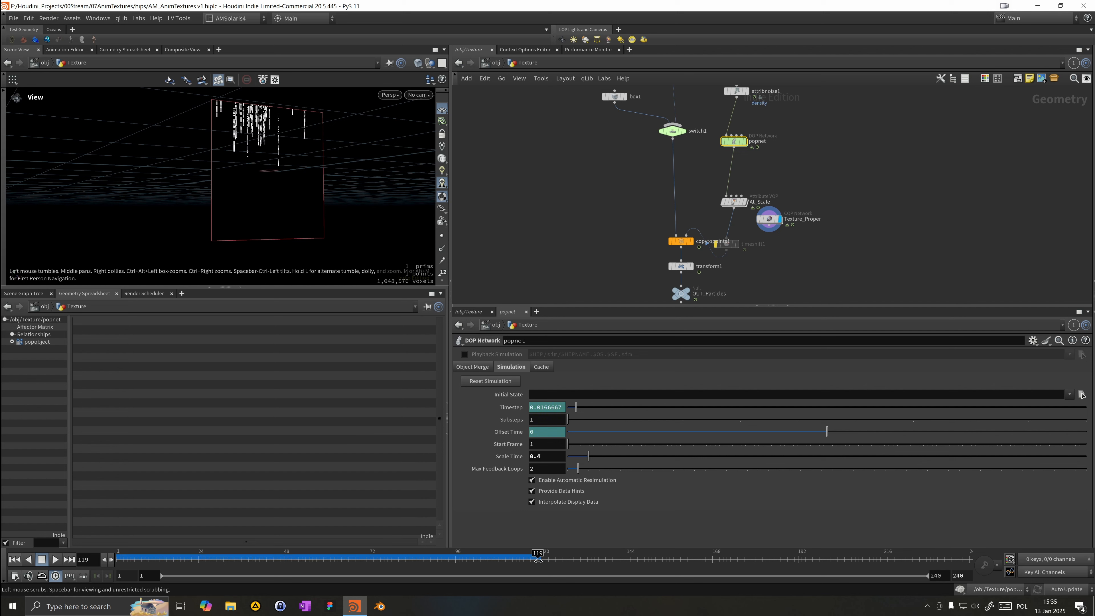
left_click(642, 559)
left_click(740, 561)
left_click(820, 560)
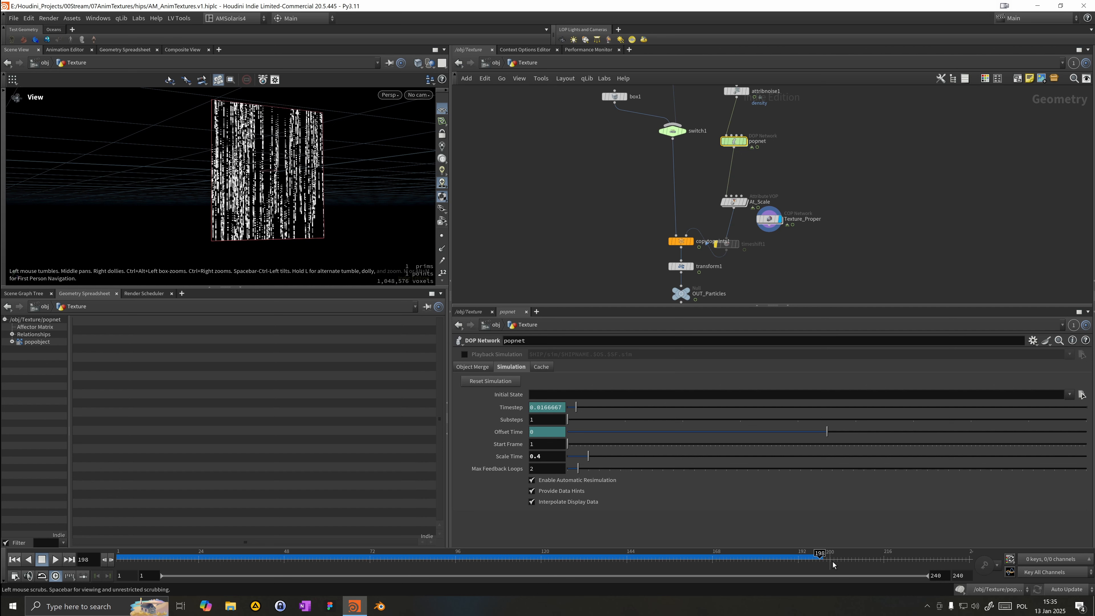
left_click(901, 559)
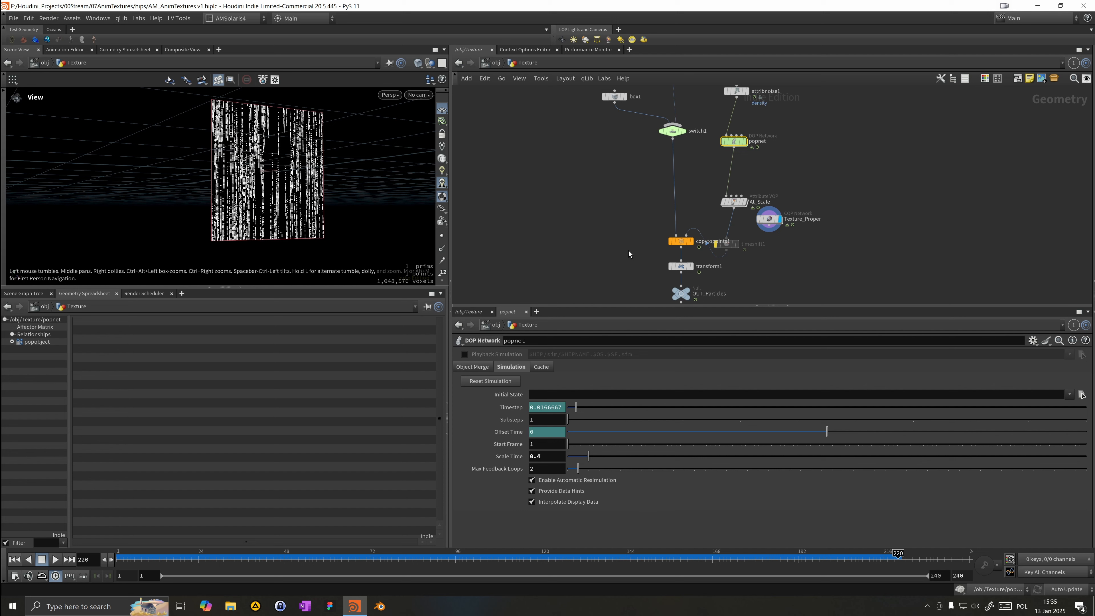
middle_click_drag(629, 252, 560, 234)
left_click(323, 560)
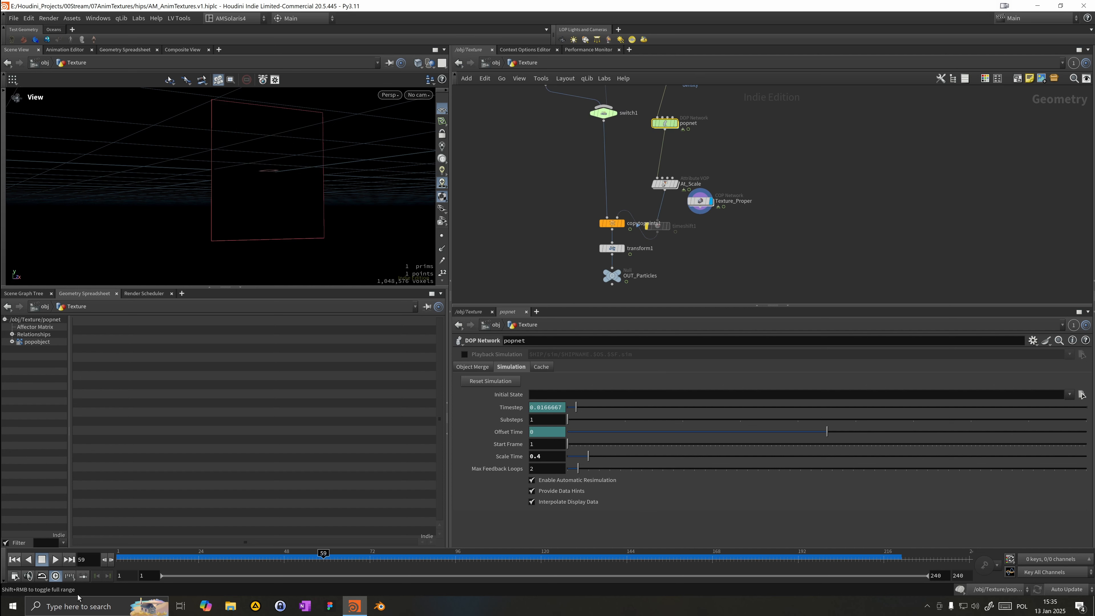
left_click(53, 561)
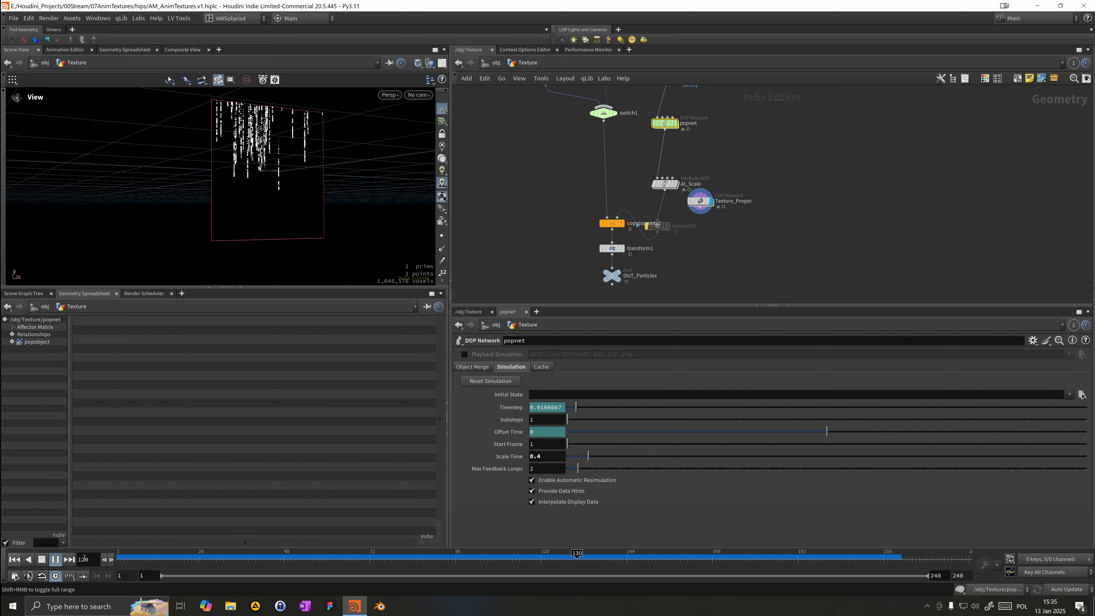
left_click_drag(455, 563, 745, 530)
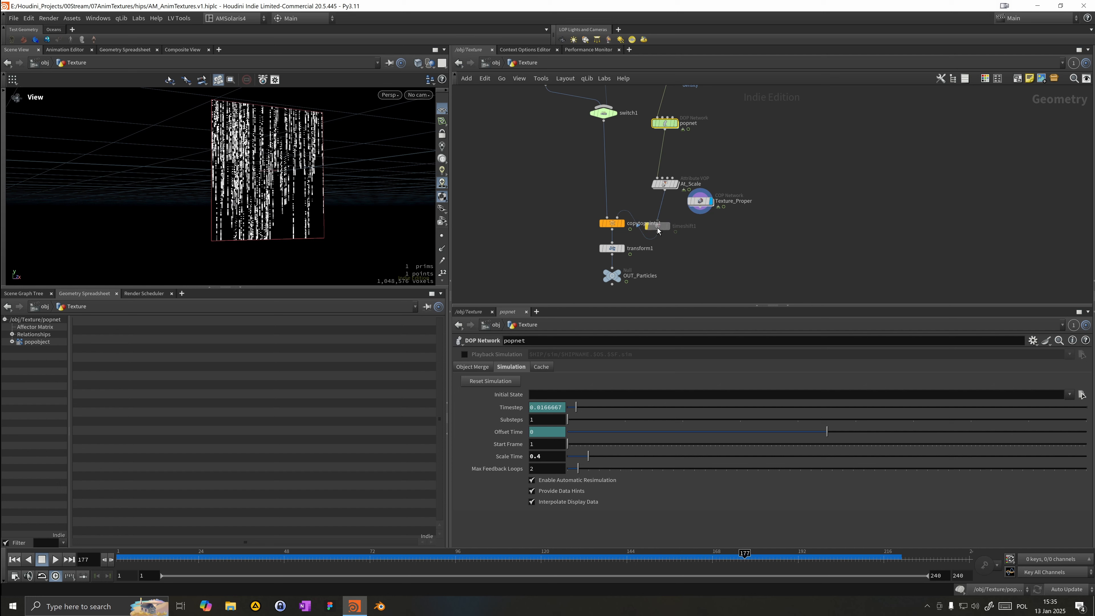
Step: Move the timeshift1 node beneath At_Scale and rearrange the network around Texture_Proper
left_click(666, 211)
left_click_drag(661, 215, 665, 156)
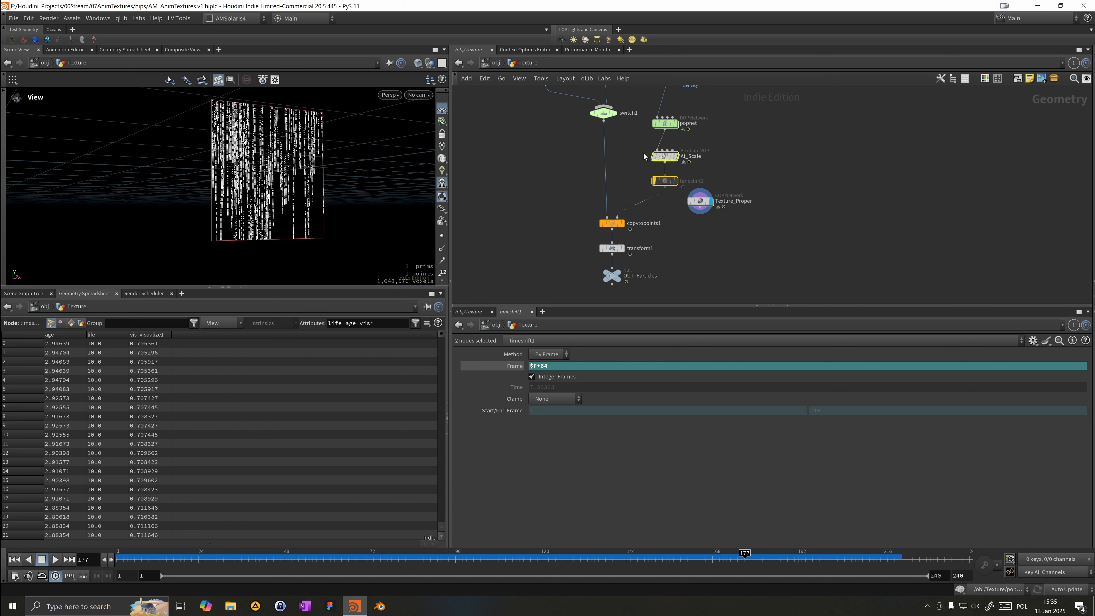
middle_click_drag(644, 153, 600, 201)
left_click_drag(564, 175, 566, 205)
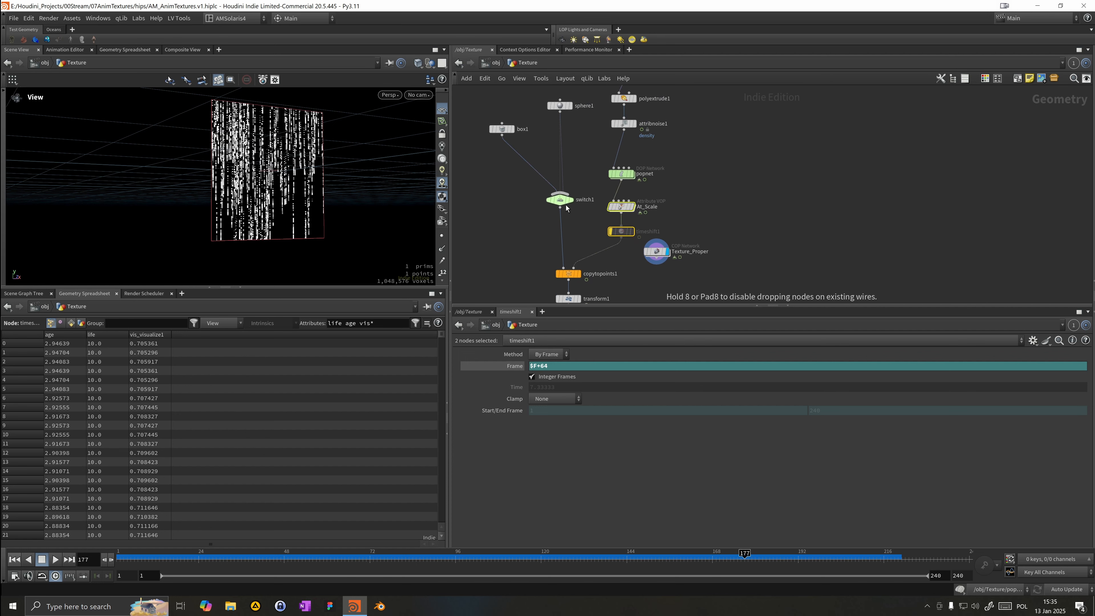
scroll(552, 259, "up", 2)
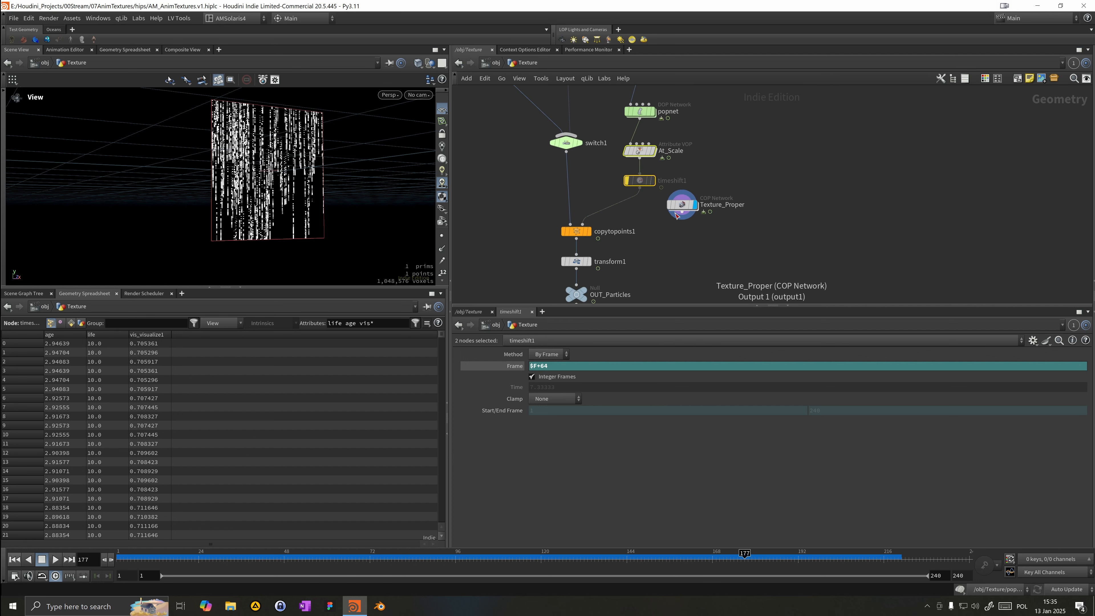
left_click_drag(681, 210, 688, 264)
middle_click_drag(688, 263, 751, 161)
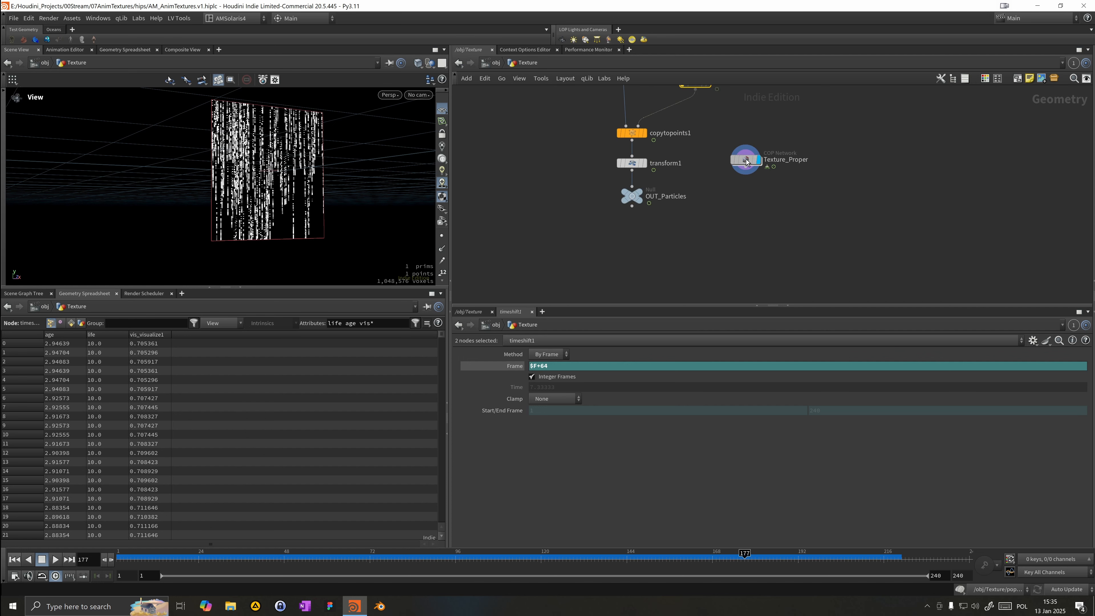
Step: Inside Texture_Proper, add an Edge Detect node after rasterizegeo1 and make it the displayed node
double_click(748, 160)
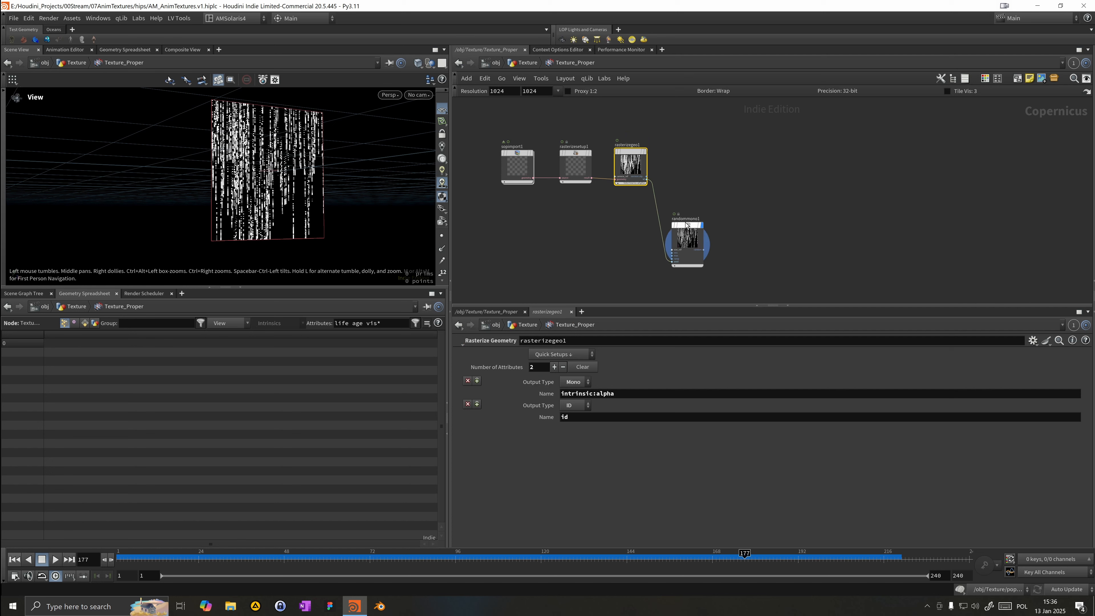
key("Tab")
mouse_move(684, 247)
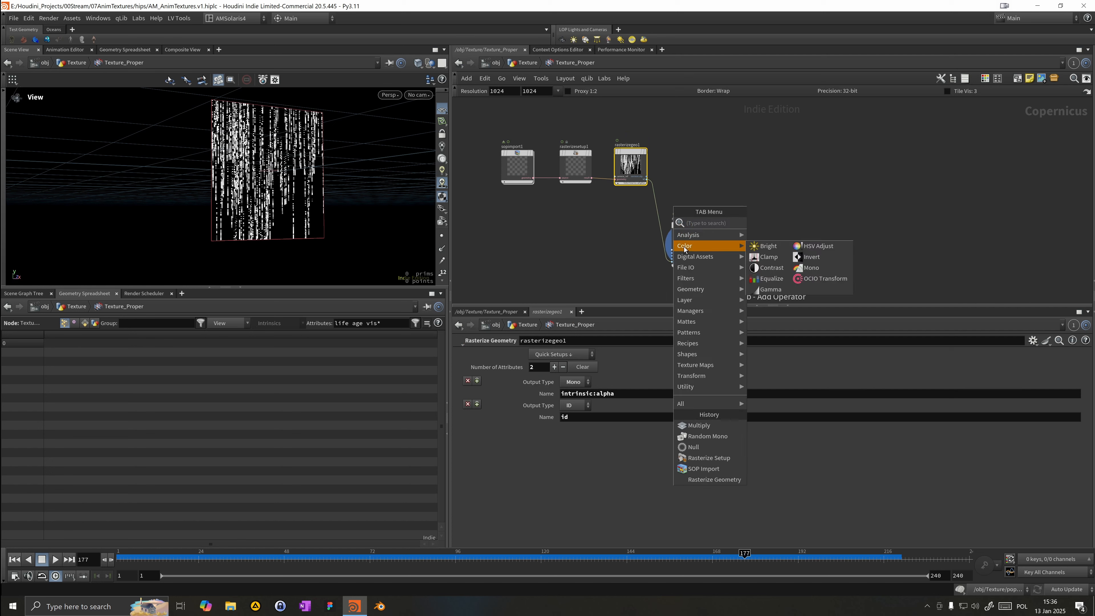
type("e")
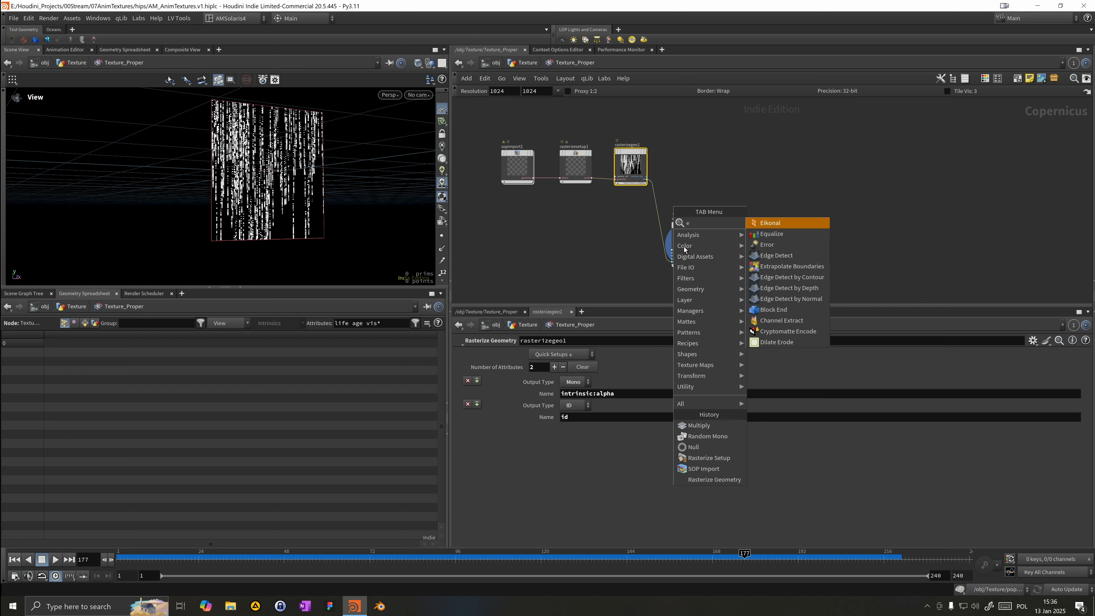
type("d")
key("Return")
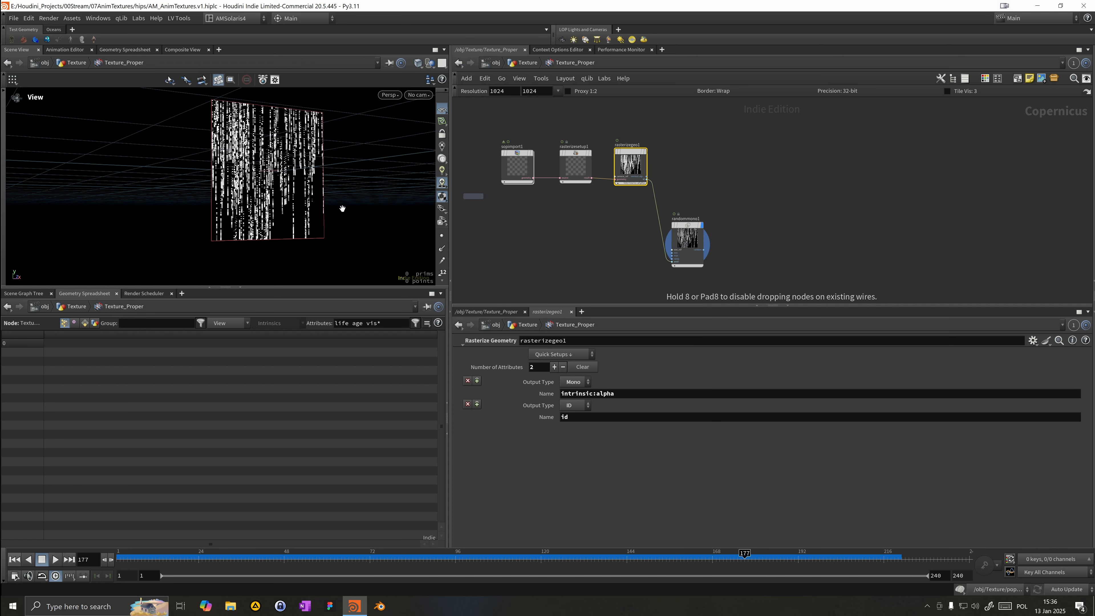
left_click(770, 183)
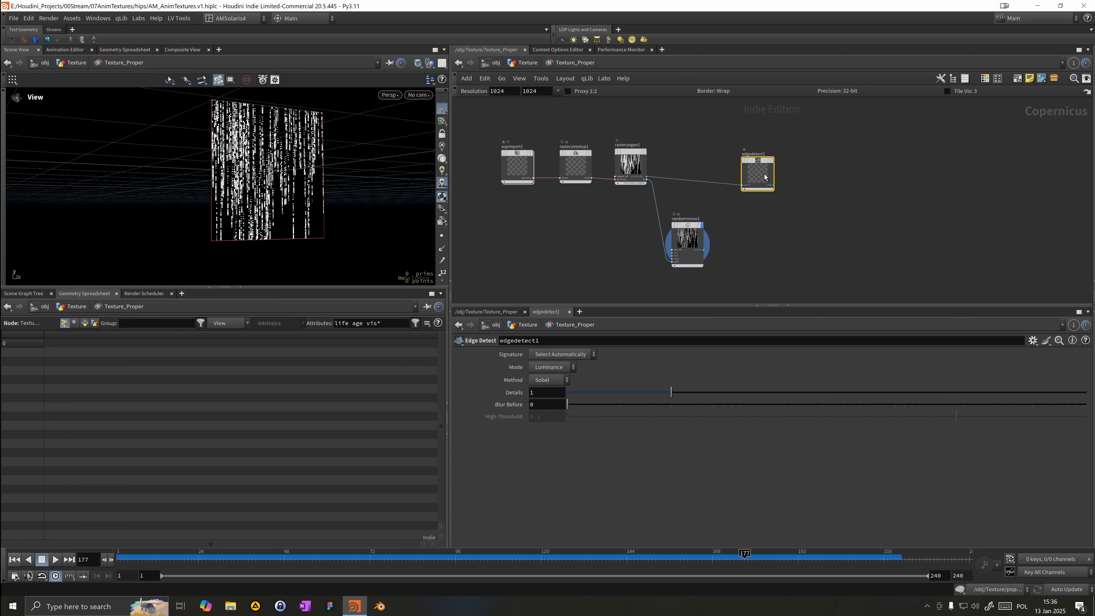
left_click(773, 161)
left_click_drag(763, 168, 751, 159)
scroll(343, 168, "up", 5)
Step: Set the Edge Detect's Details to 1 and Blur Before to 2
left_click_drag(344, 167, 324, 164)
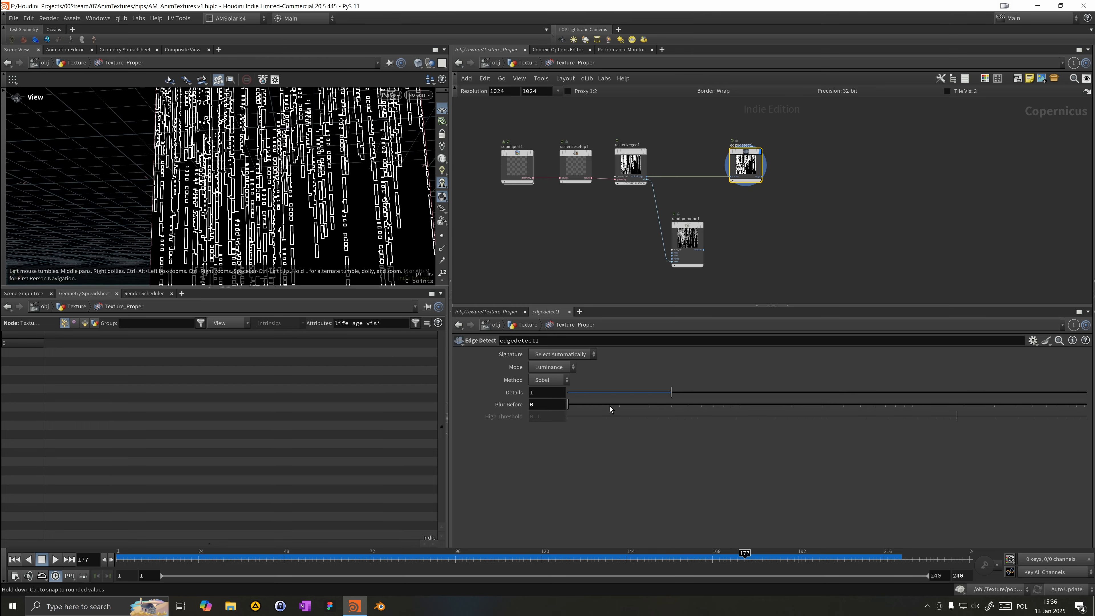
left_click(619, 405)
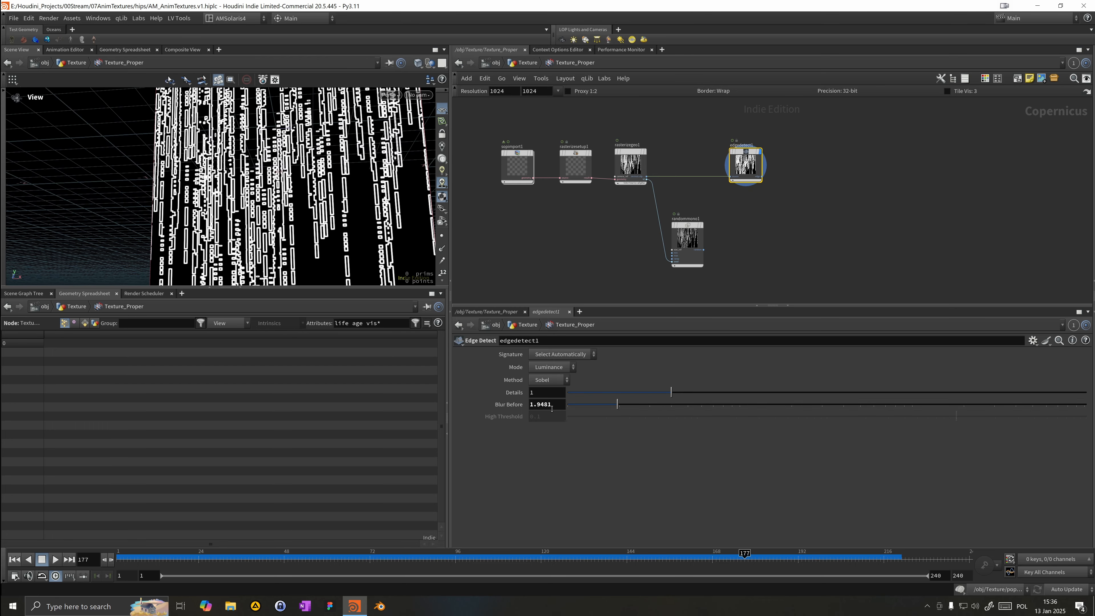
left_click_drag(537, 404, 422, 419)
type(".1")
left_click_drag(590, 393, 694, 411)
double_click(548, 403)
type("1")
double_click(540, 392)
type("1")
key("Return")
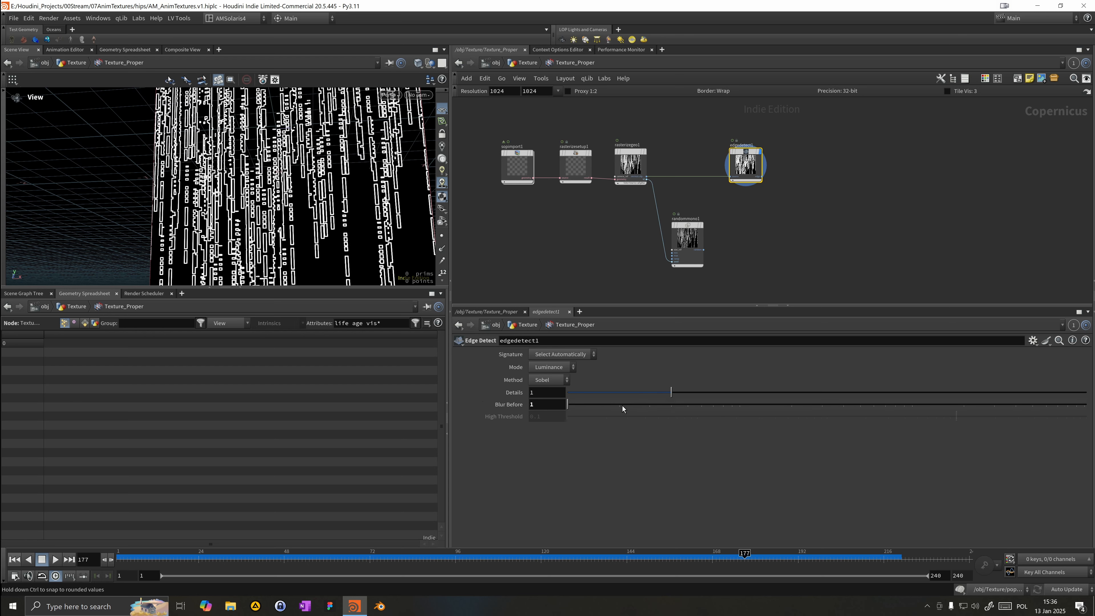
left_click_drag(623, 406, 619, 404)
type("2")
key("Return")
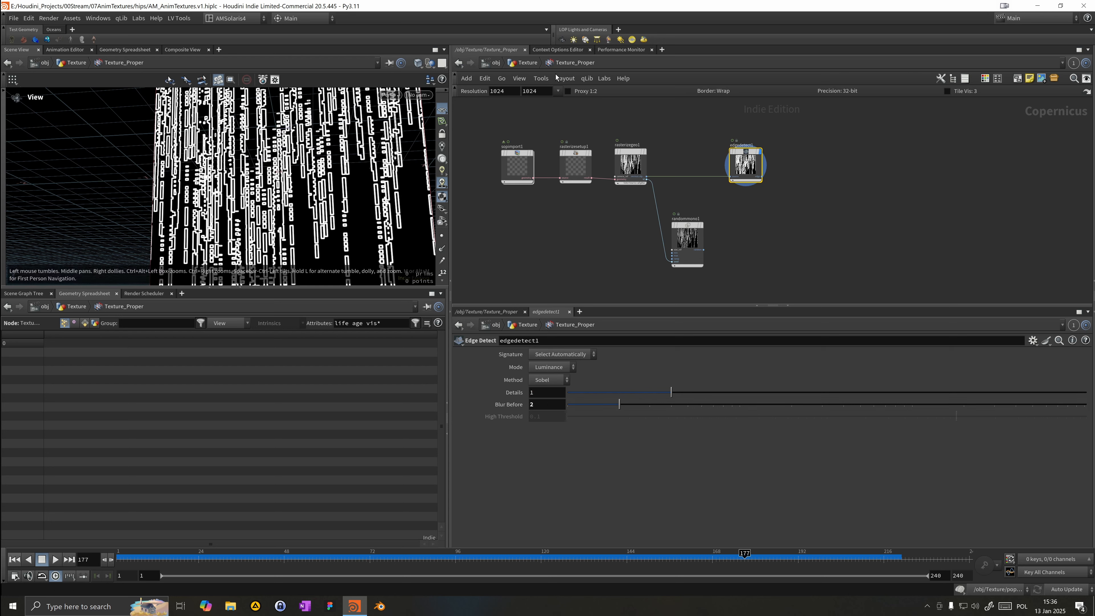
Step: Set the COP network resolution to 2048 by 2048
left_click(558, 91)
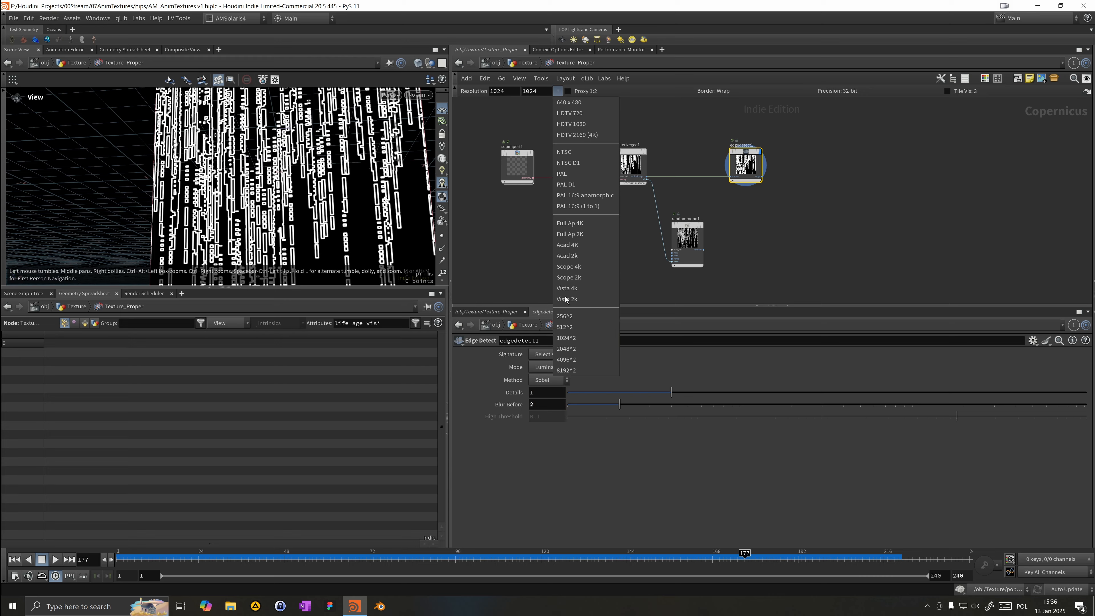
left_click(578, 349)
Step: Raise the Edge Detect's Blur Before to about 13.9
left_click_drag(256, 253, 285, 196)
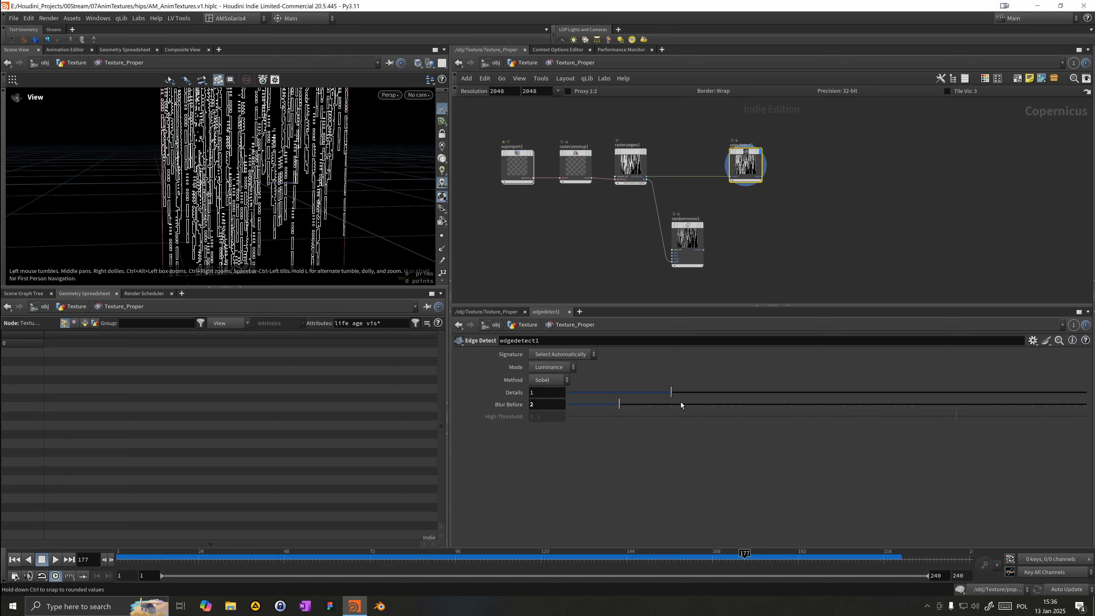
left_click_drag(675, 407, 765, 441)
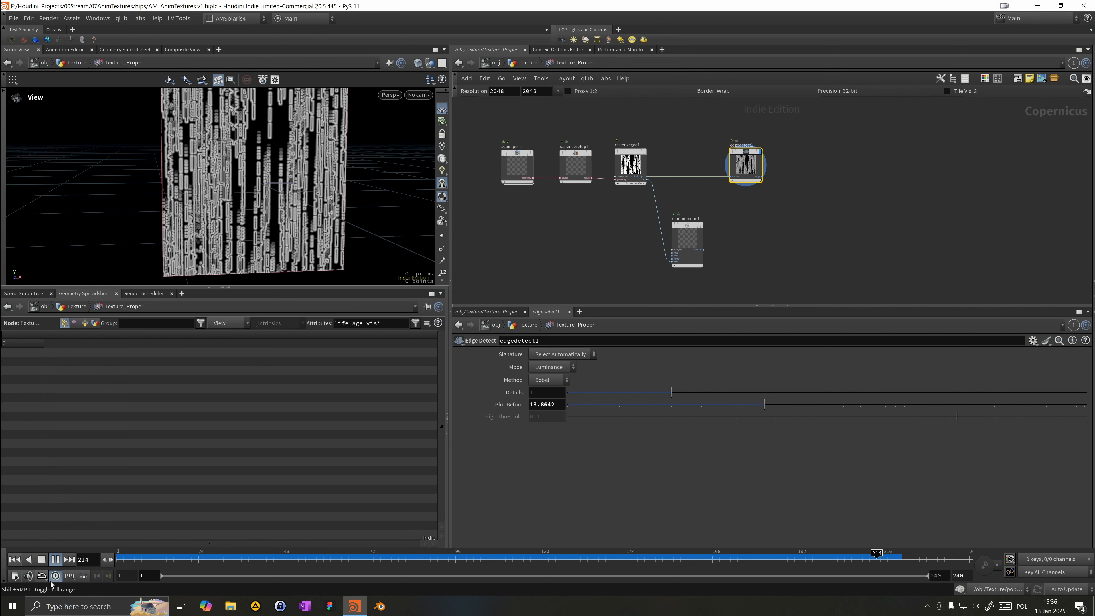
Step: In the COP network, add an Add blend node and connect the random noise and Edge Detect outputs into it
left_click(208, 559)
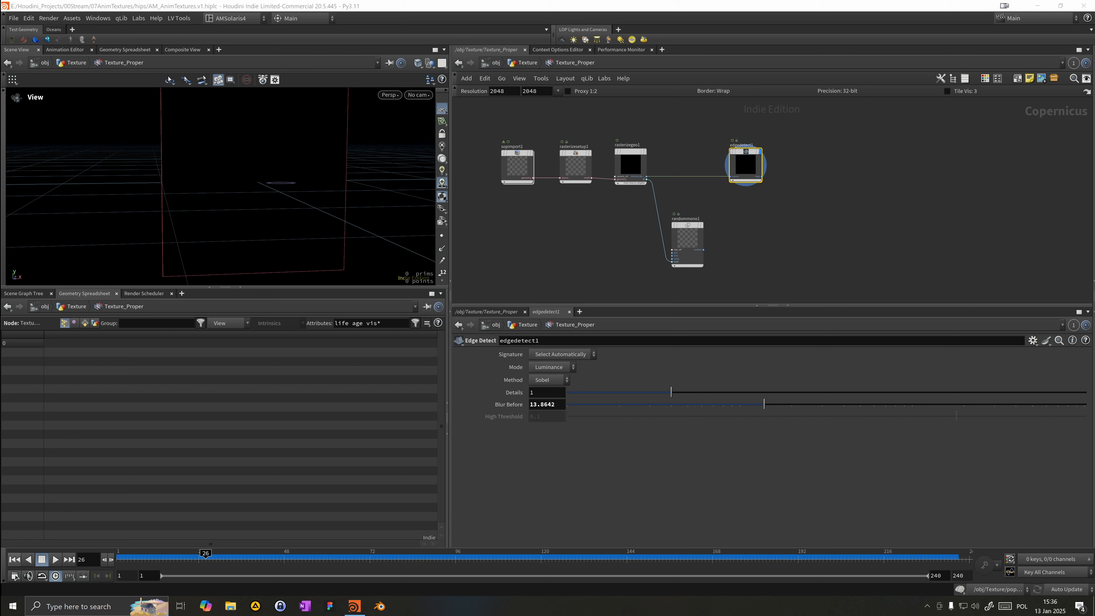
left_click(818, 213)
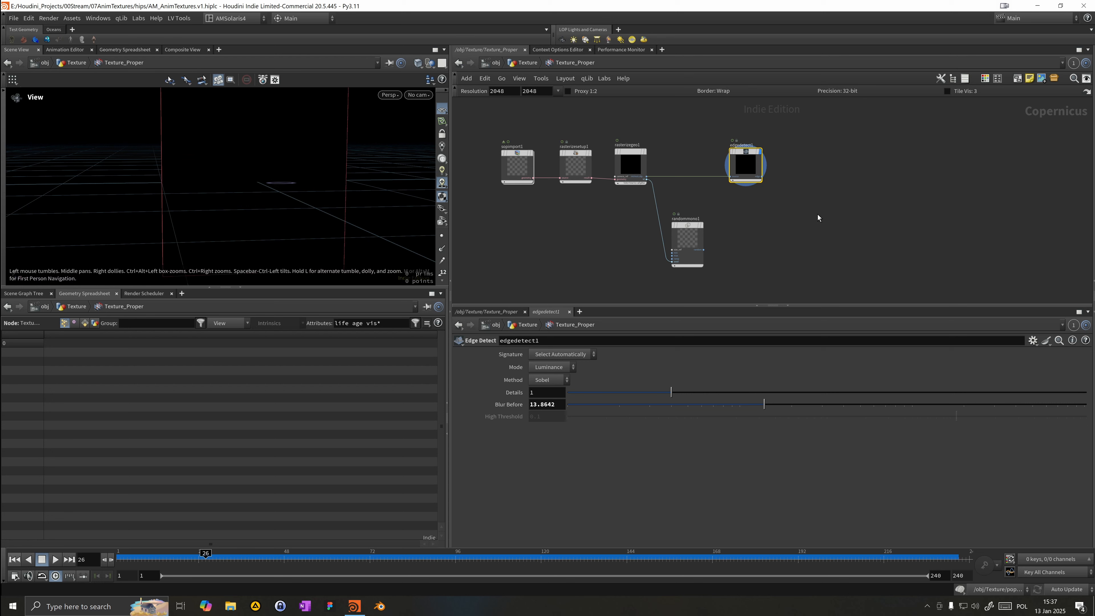
key("Tab")
type("add")
key("Return")
left_click(809, 216)
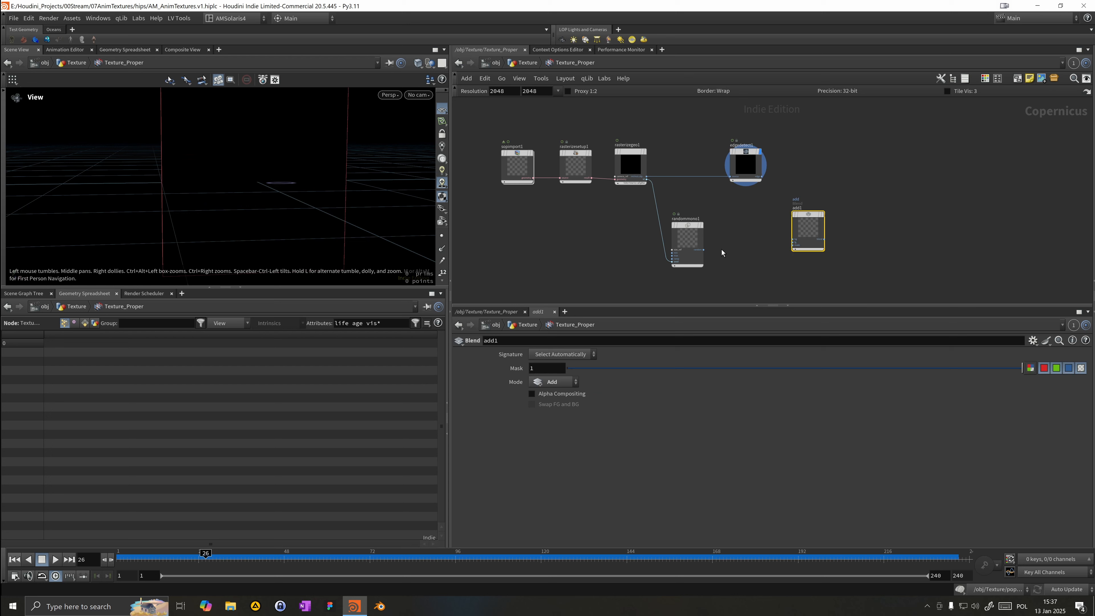
left_click_drag(705, 247, 793, 239)
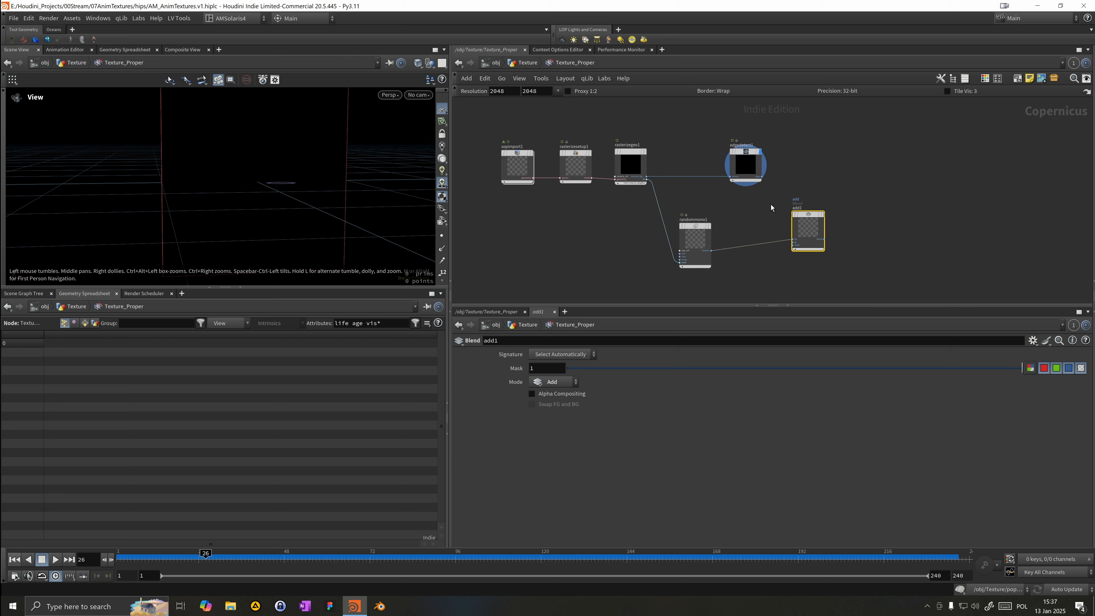
left_click_drag(762, 177, 792, 240)
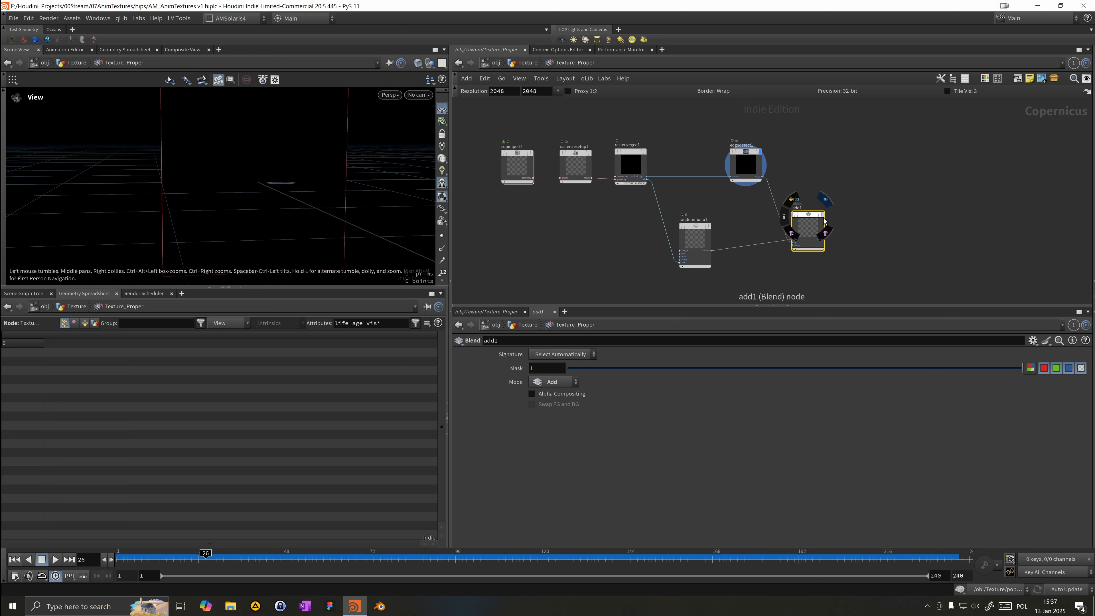
Step: Return to the Texture network and set timeshift1's Frame expression to $F+124
left_click_drag(241, 555, 556, 553)
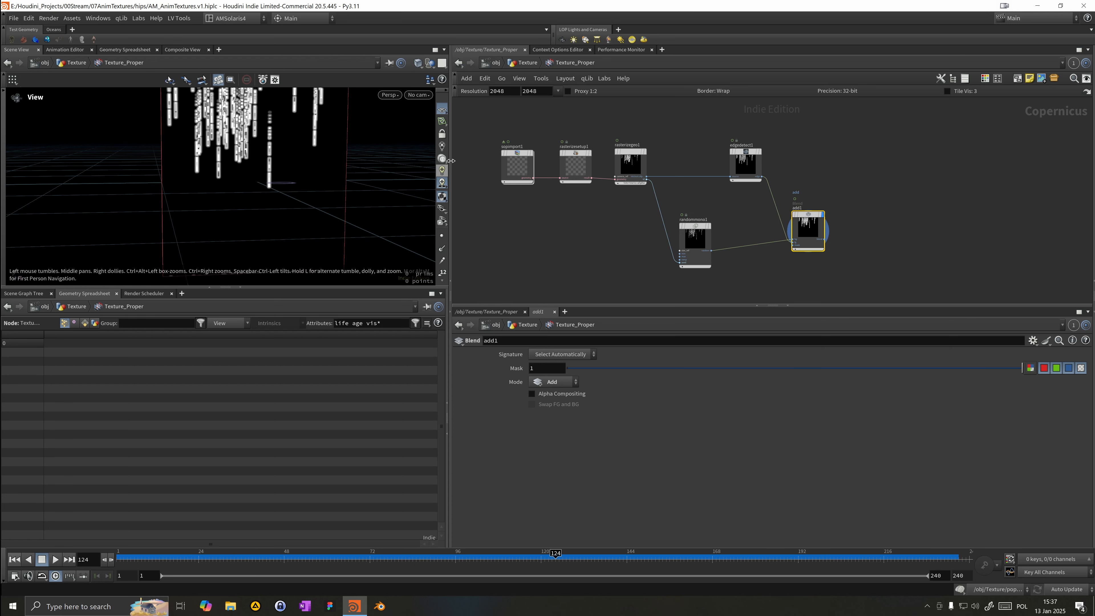
left_click(527, 63)
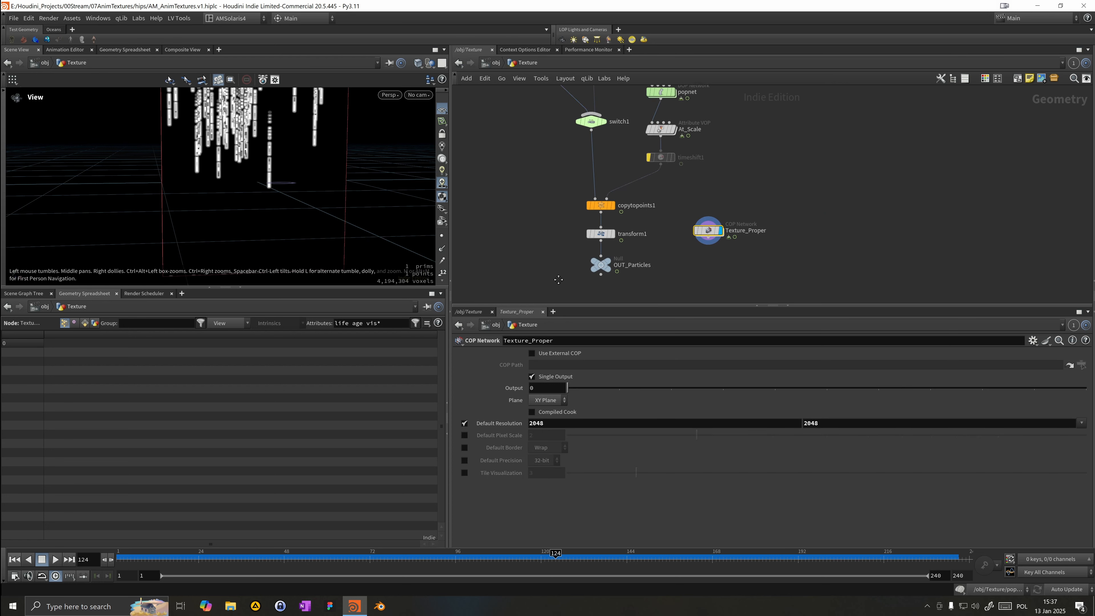
left_click(653, 183)
key("b")
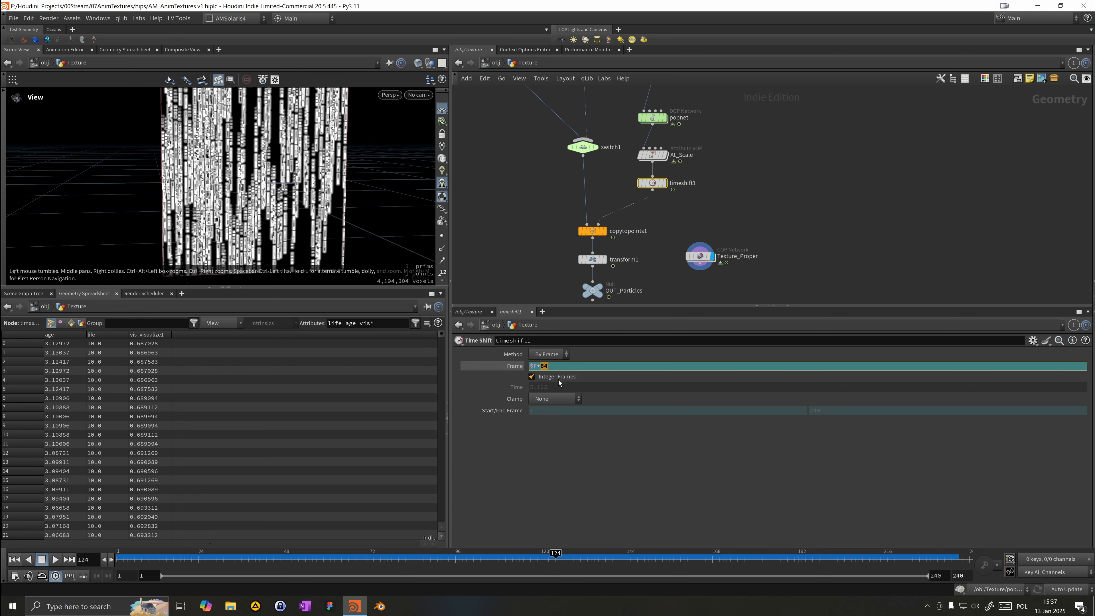
key("Return")
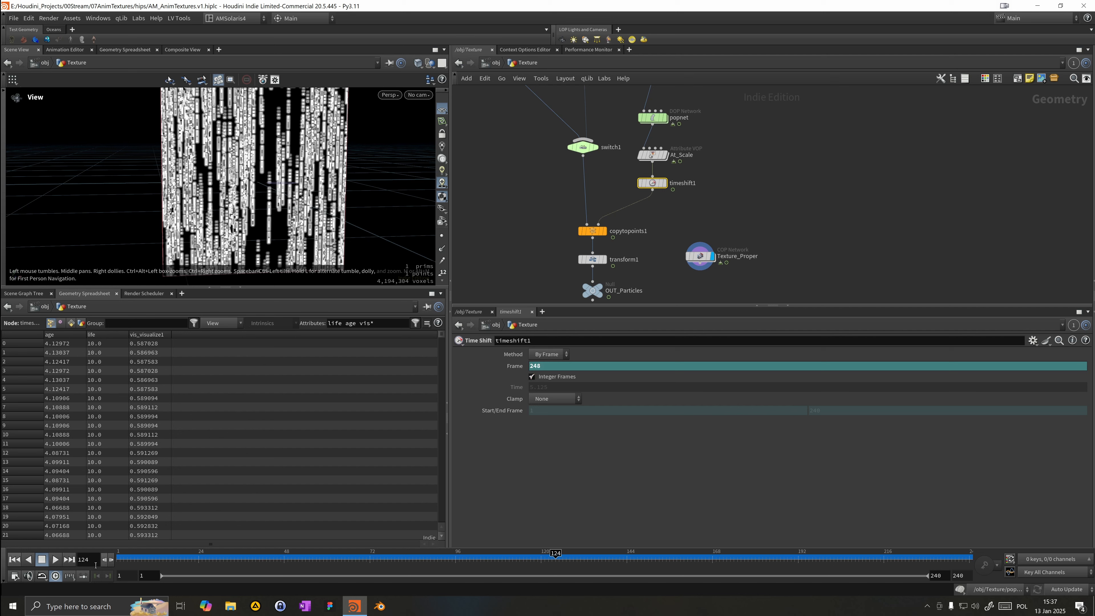
Step: Scrub through the timeline to review the time-shifted particle animation
left_click(116, 562)
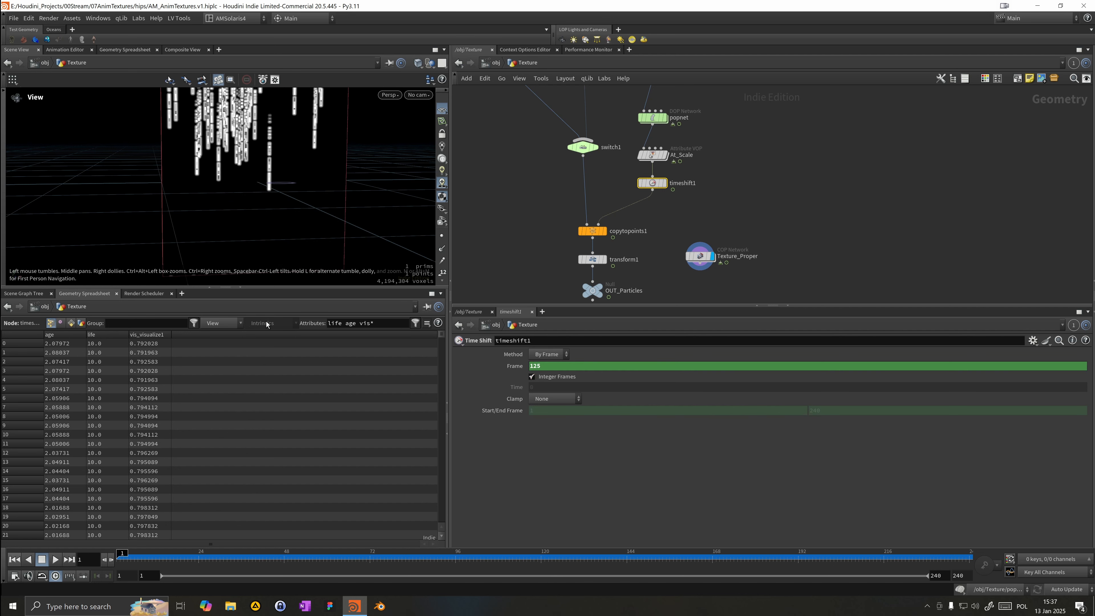
scroll(199, 531, "down", 1)
left_click(199, 557)
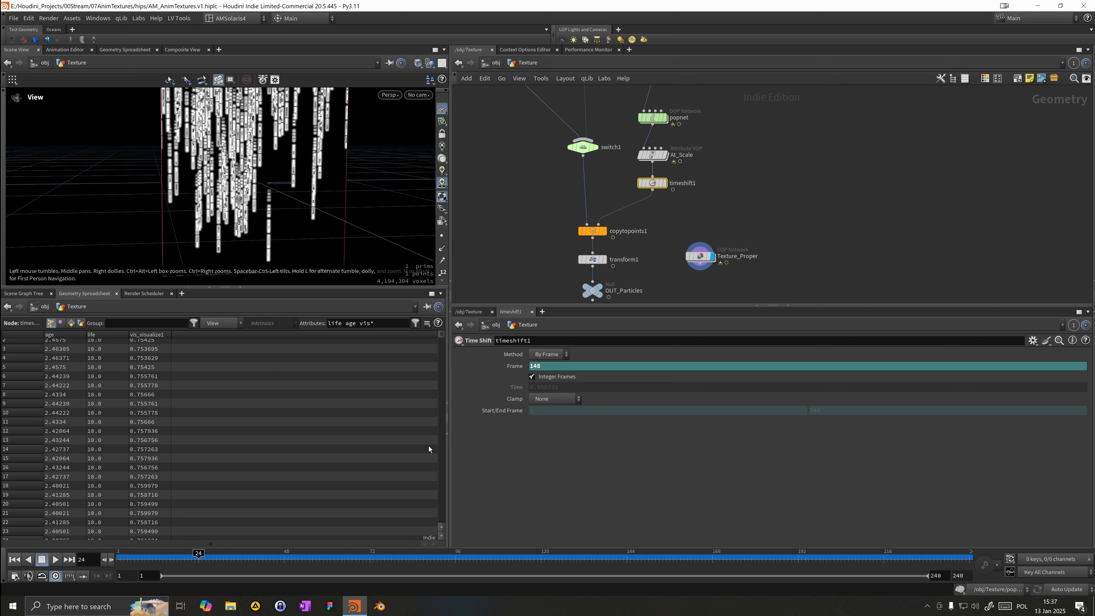
left_click(268, 558)
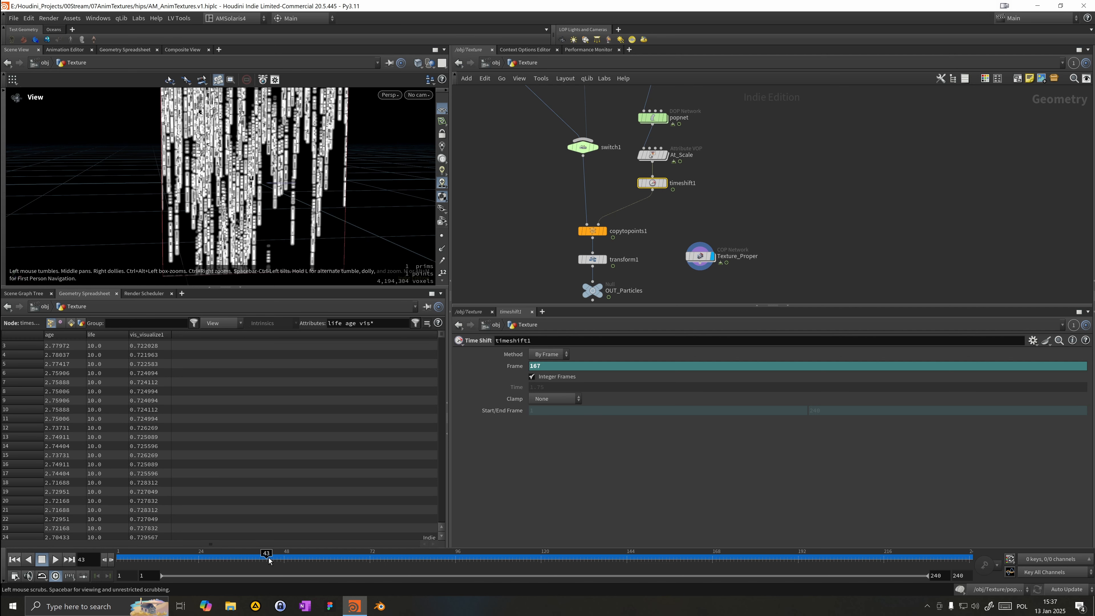
left_click(285, 560)
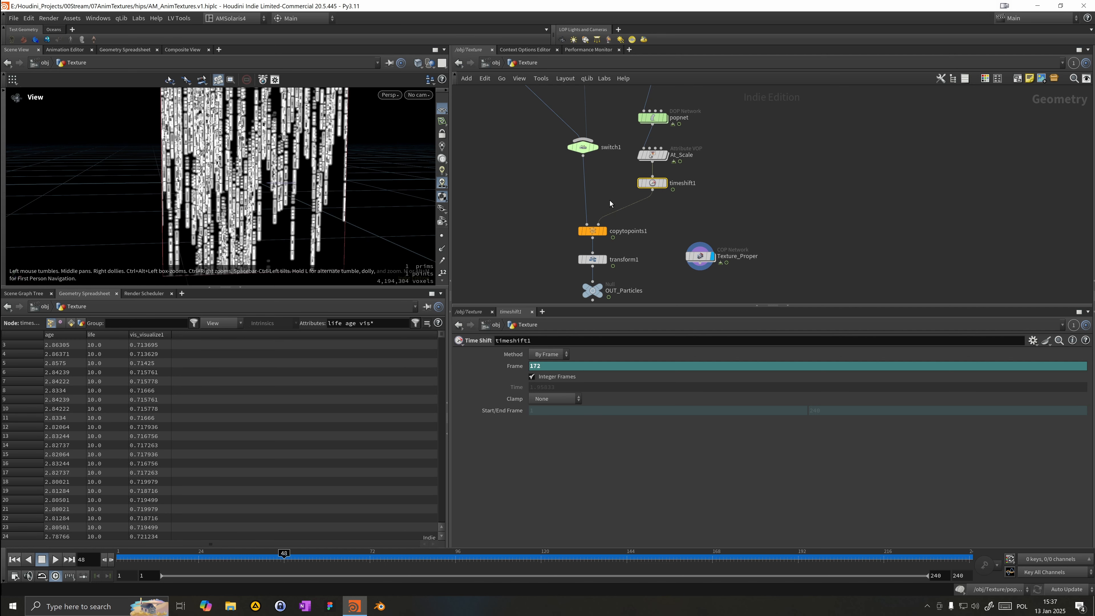
Step: Set timeshift1's Frame expression to $F+180 and check an early frame
type("$F+124")
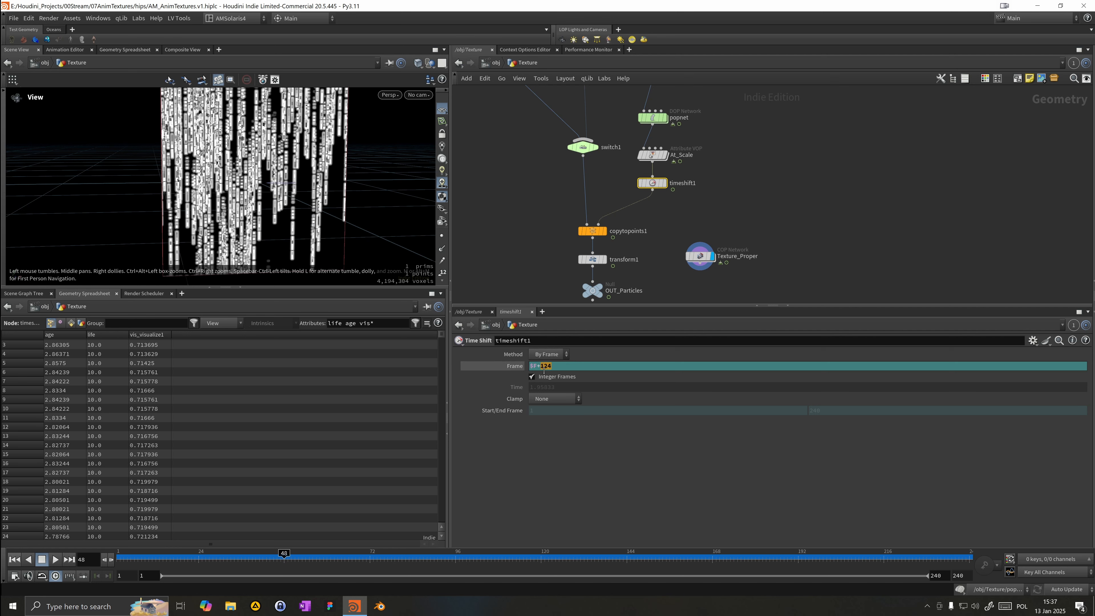
type("1")
key("Return")
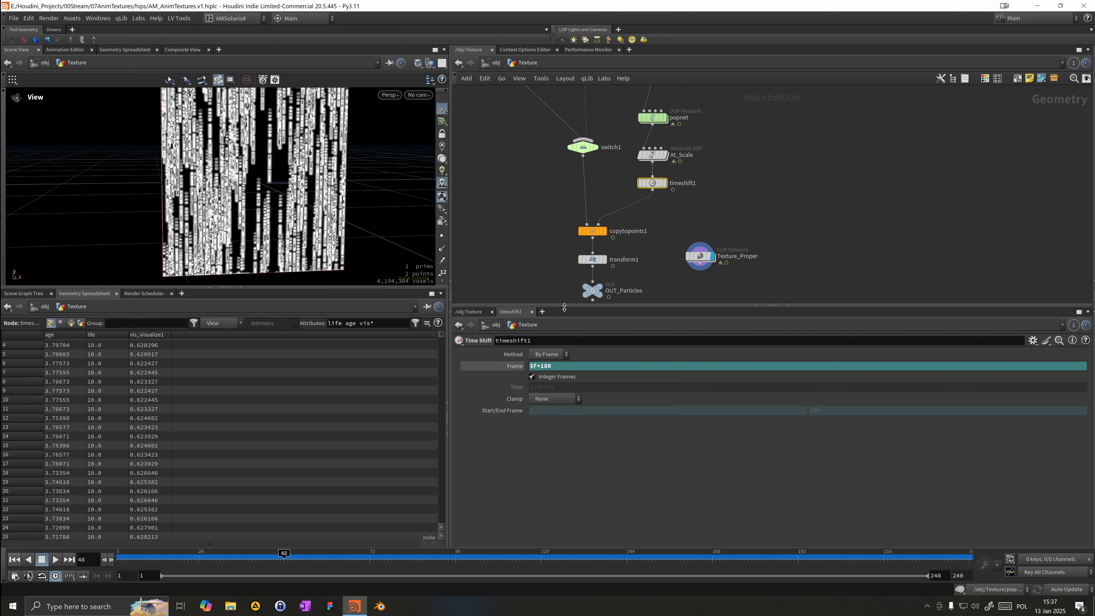
left_click(212, 558)
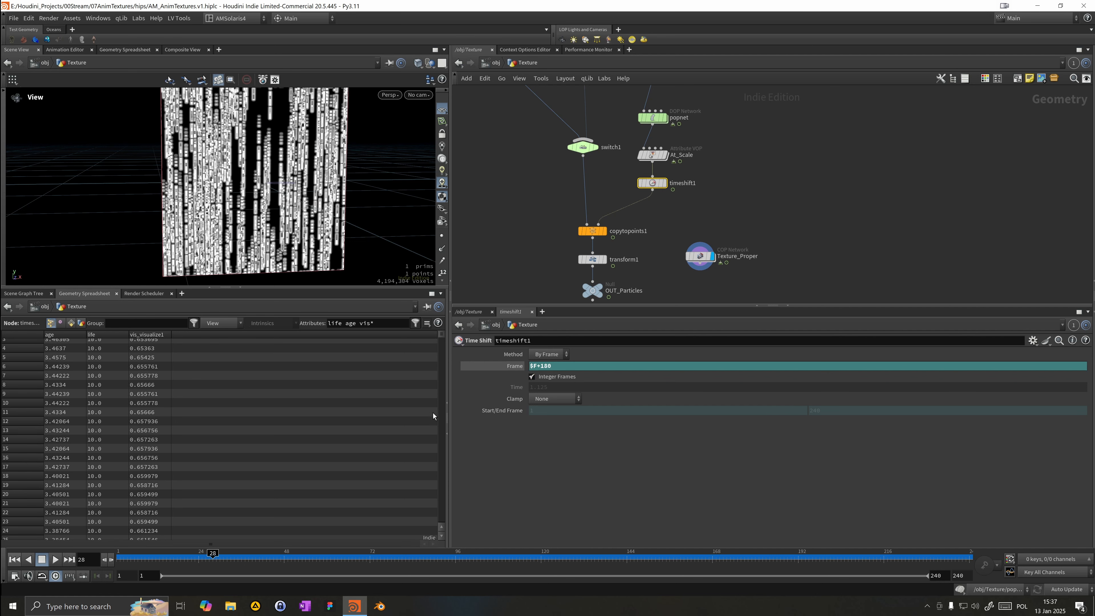
Step: Insert a File Cache node on the wire between timeshift1 and copytopoints1
left_click(606, 216)
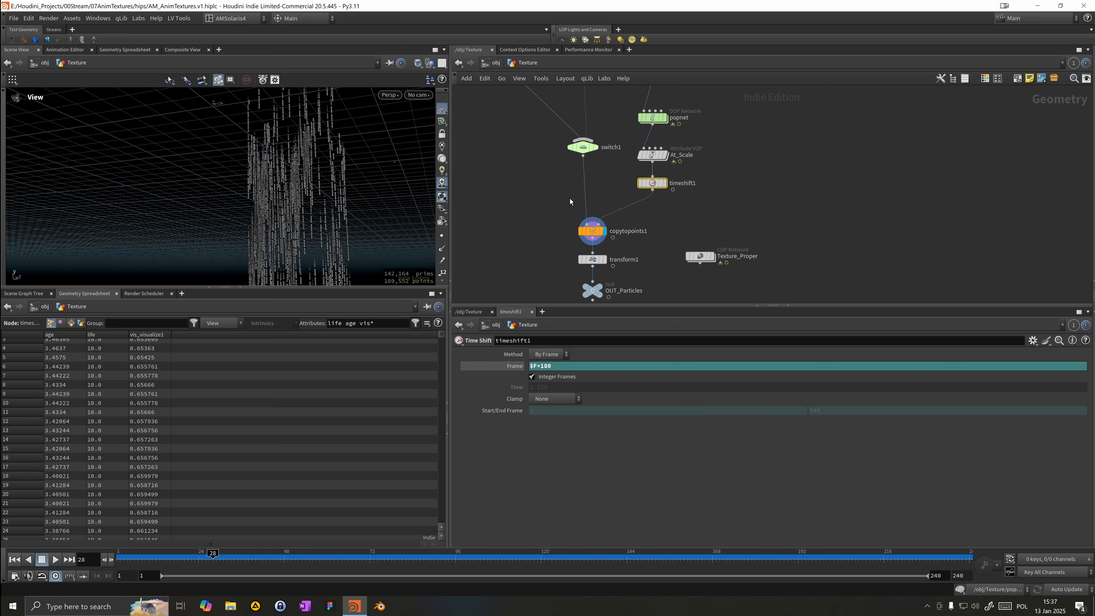
key("Tab")
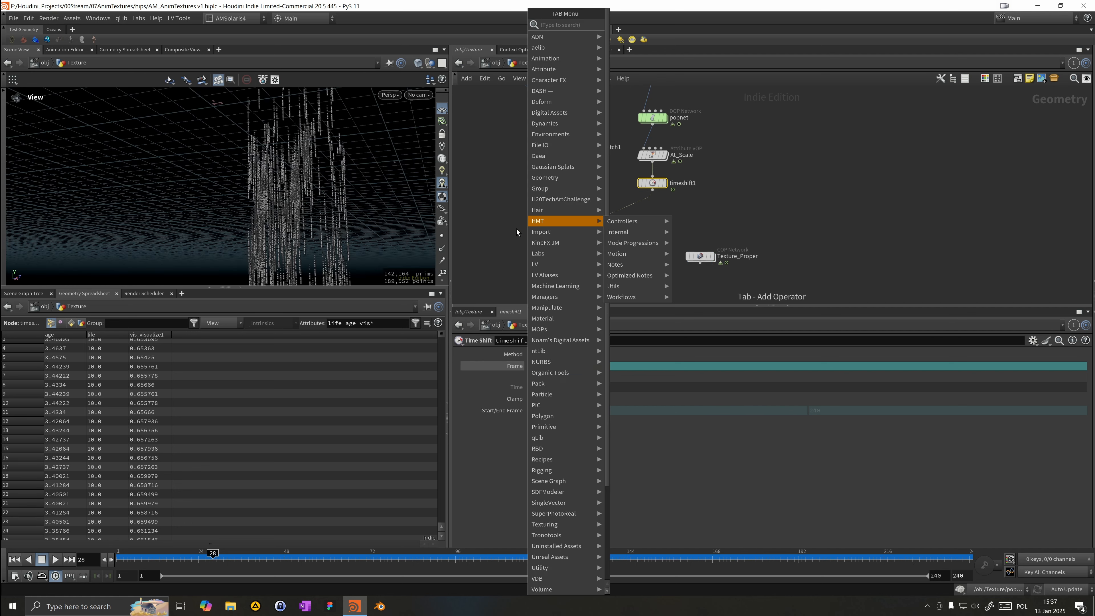
type("fc")
key("Down")
key("Return")
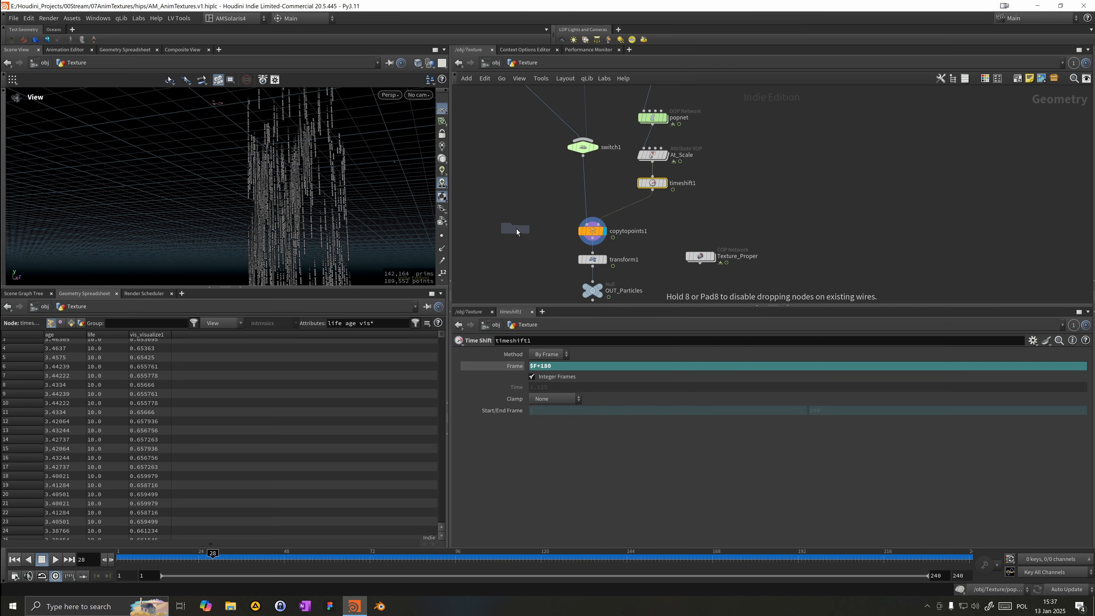
left_click(656, 210)
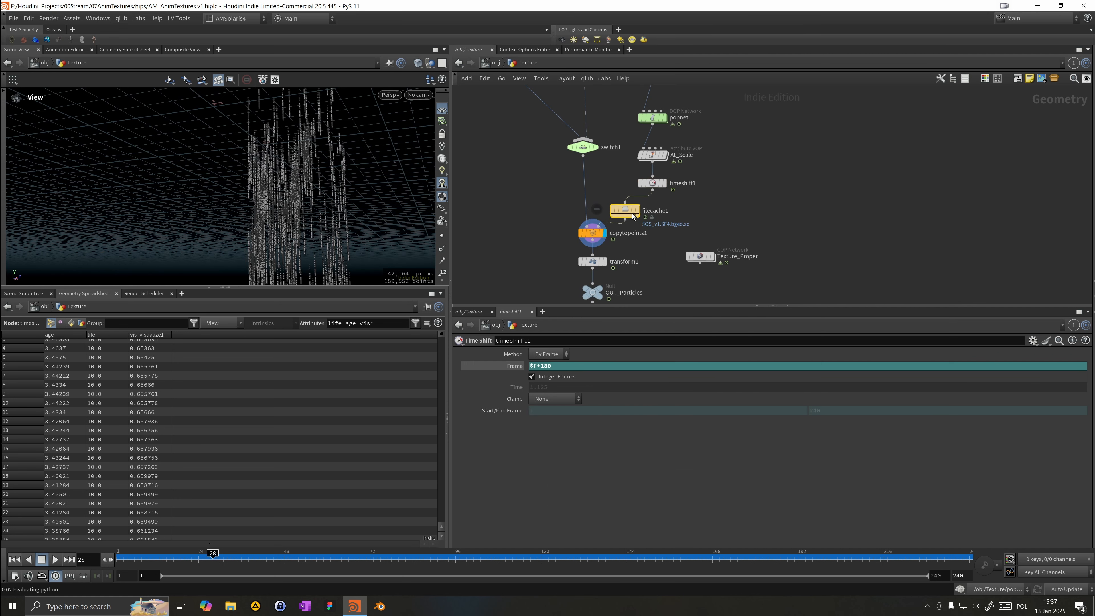
Step: Rename the File Cache node to fc_particles
double_click(691, 209)
type("fc_partic")
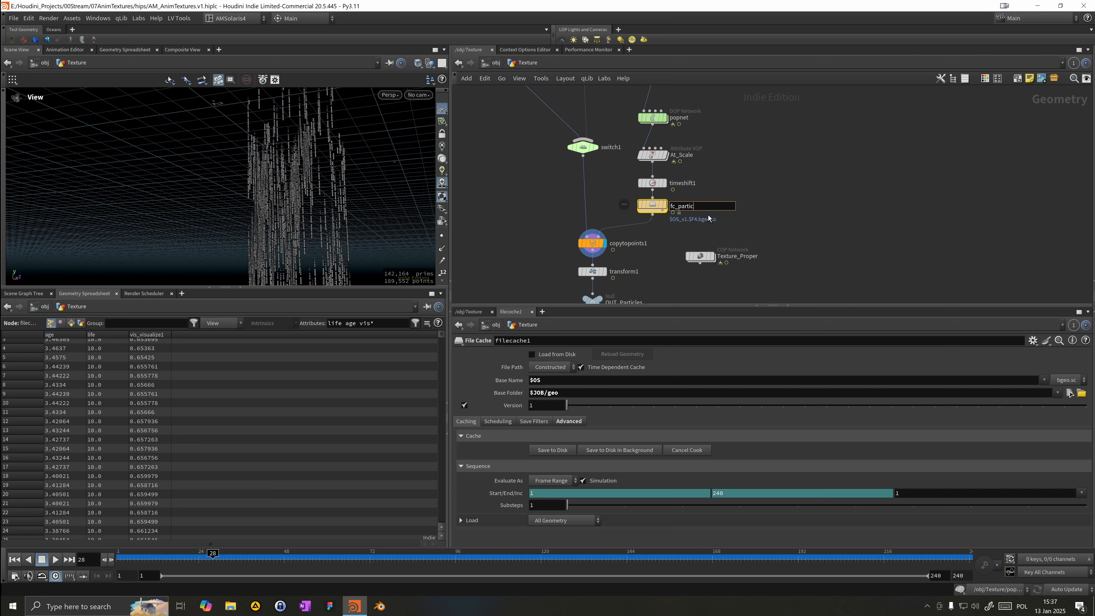
type("les")
key("Return")
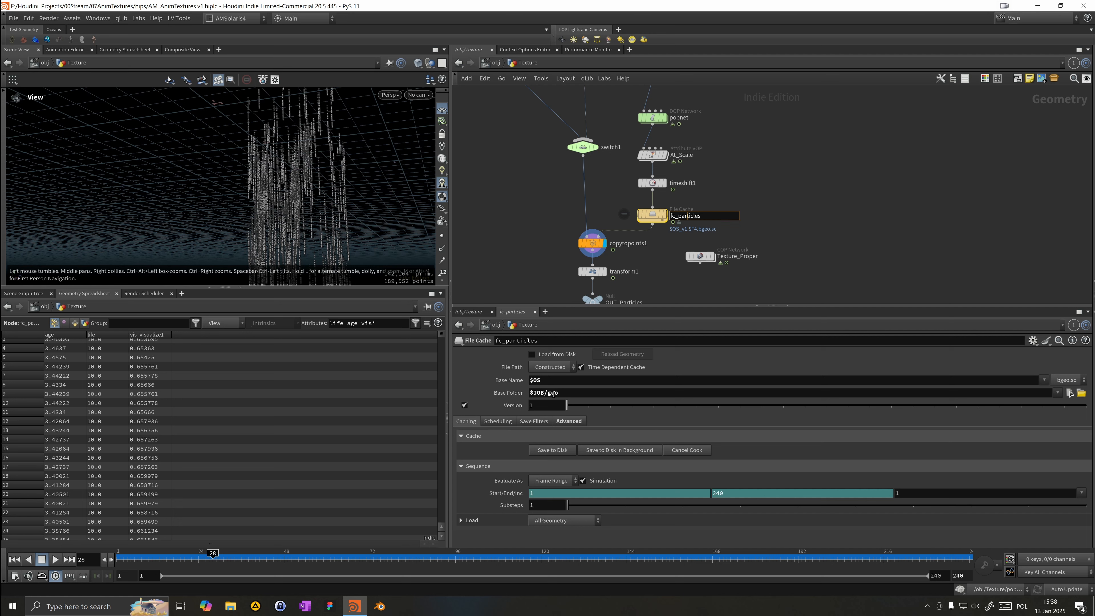
Step: Cache the particle simulation to disk with the fc_particles node
left_click(559, 393)
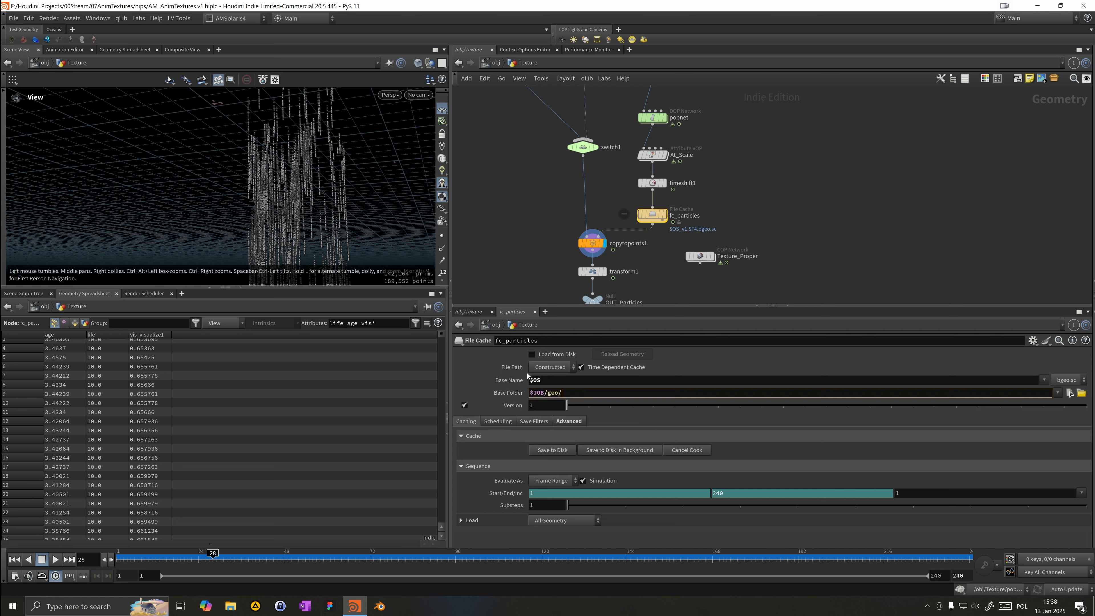
left_click(545, 451)
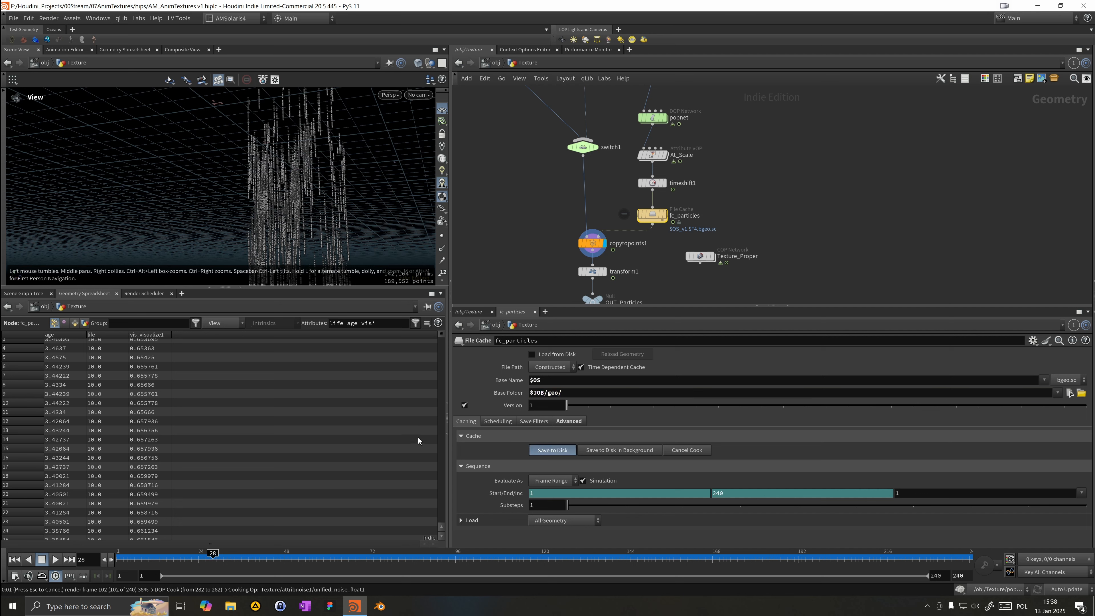
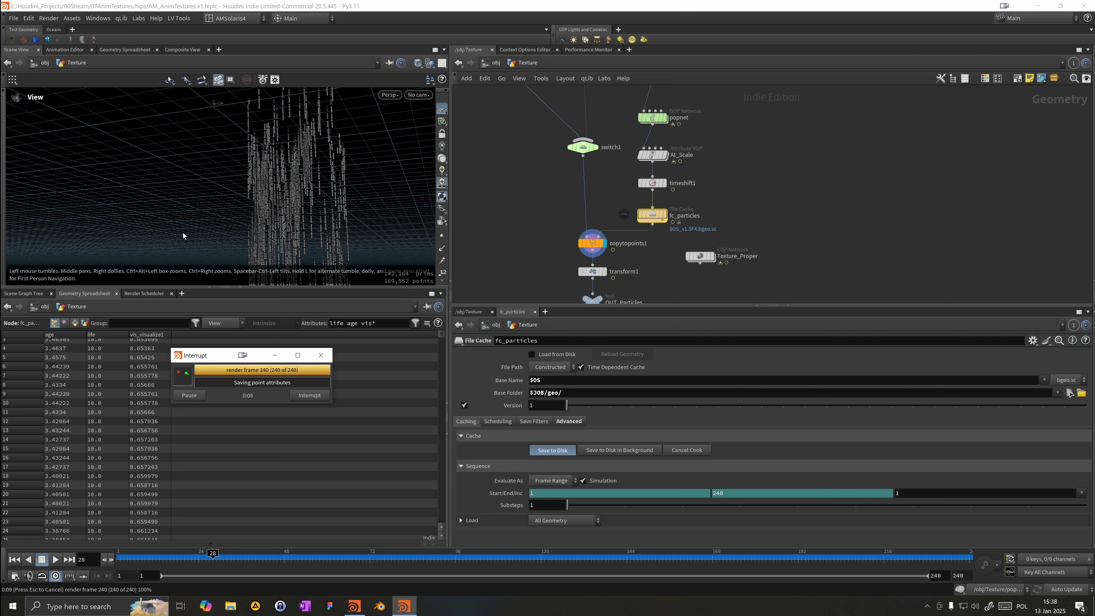
Step: Display the Texture_Proper COP network and preview the rasterized texture in the viewport around frame 75
middle_click_drag(778, 230, 779, 153)
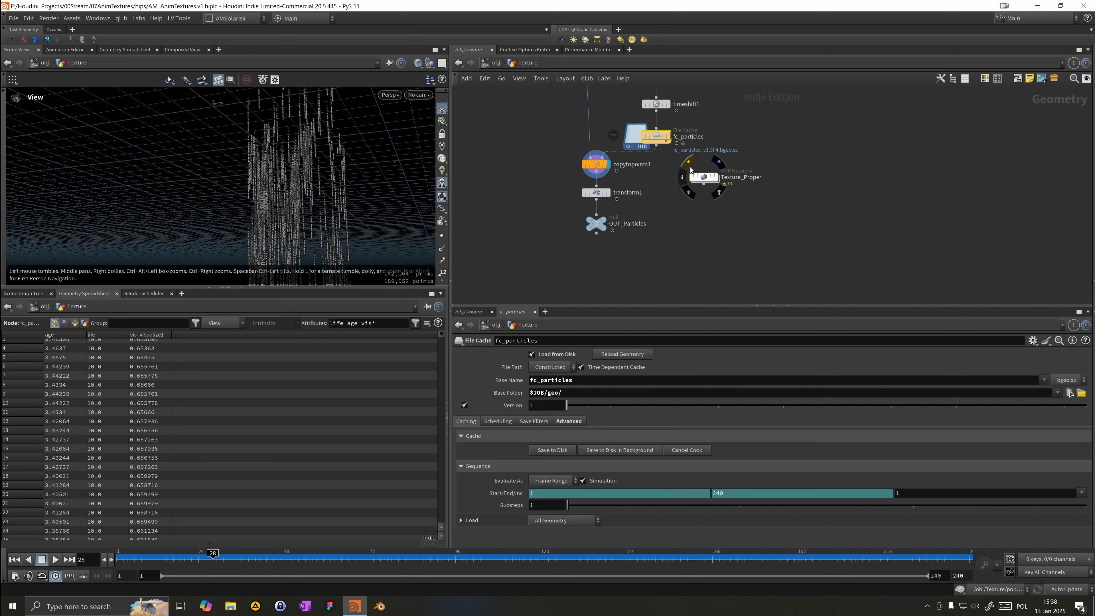
left_click(724, 193)
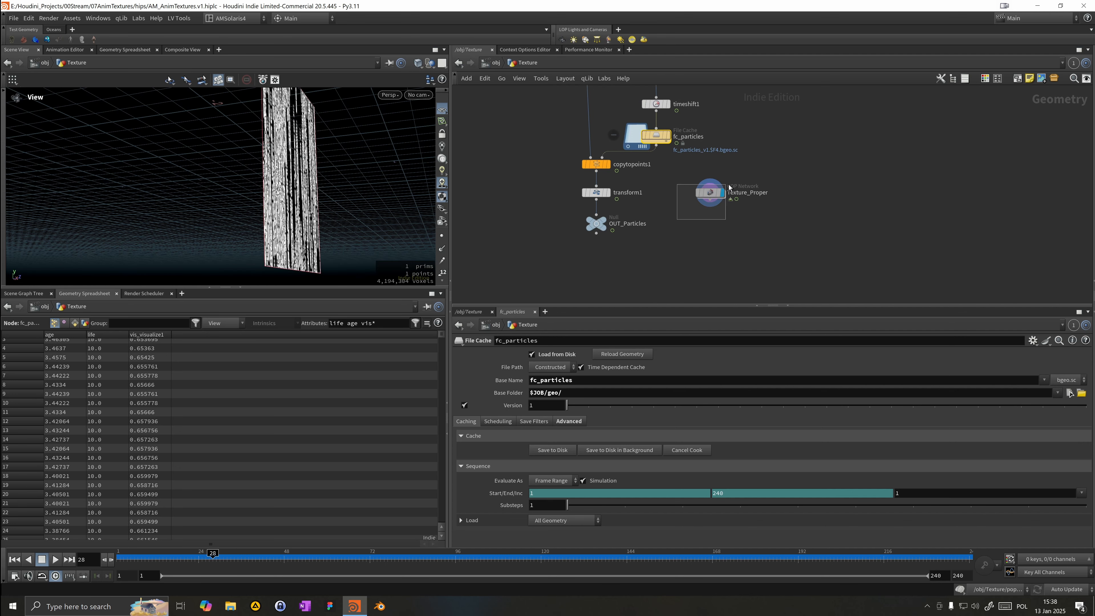
left_click(710, 192)
left_click_drag(297, 280, 125, 348)
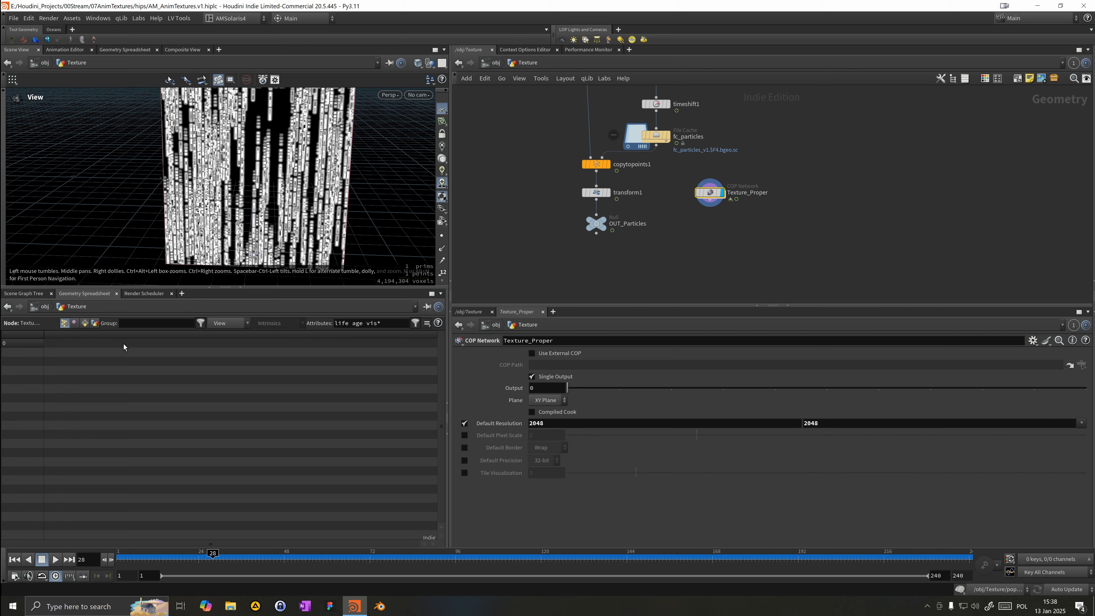
left_click_drag(176, 558, 380, 536)
scroll(325, 155, "up", 5)
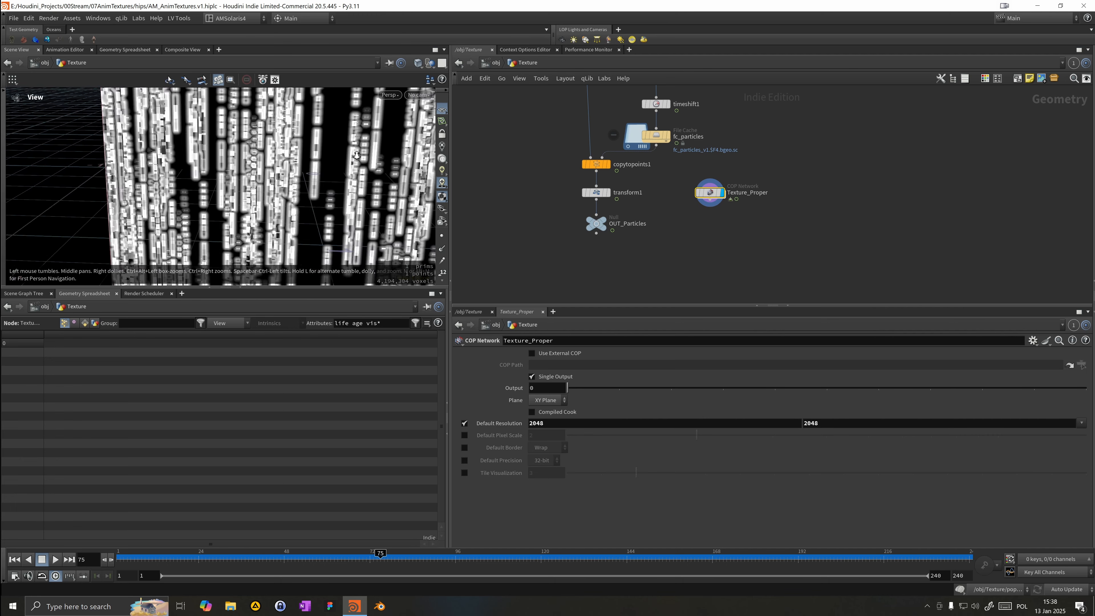
left_click_drag(325, 154, 291, 195)
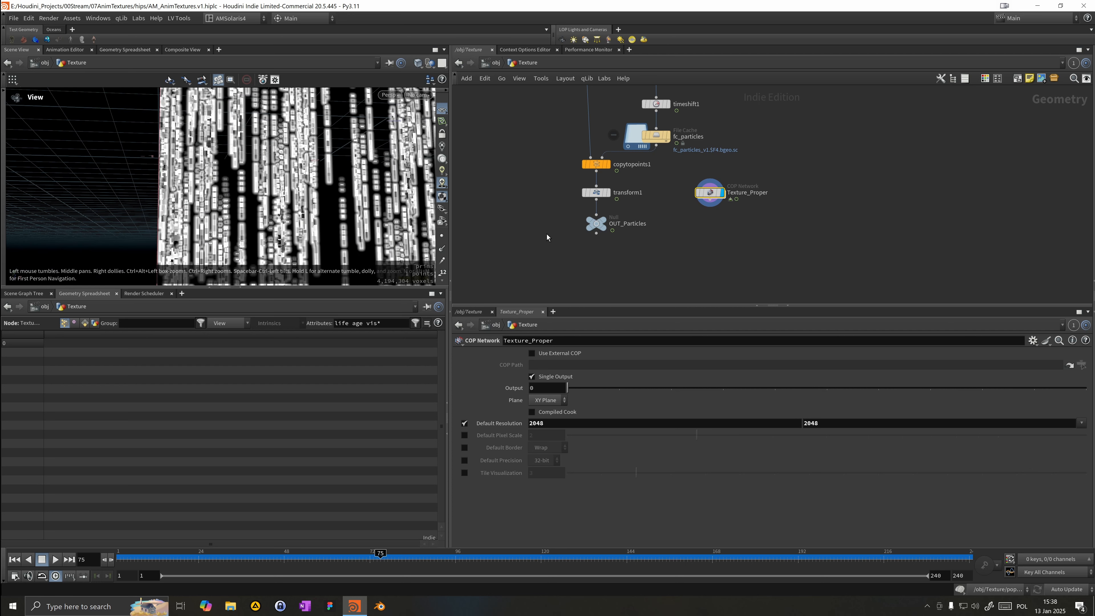
Step: Inside Texture_Proper, reposition the edge detect node, then return to the Texture network
double_click(707, 195)
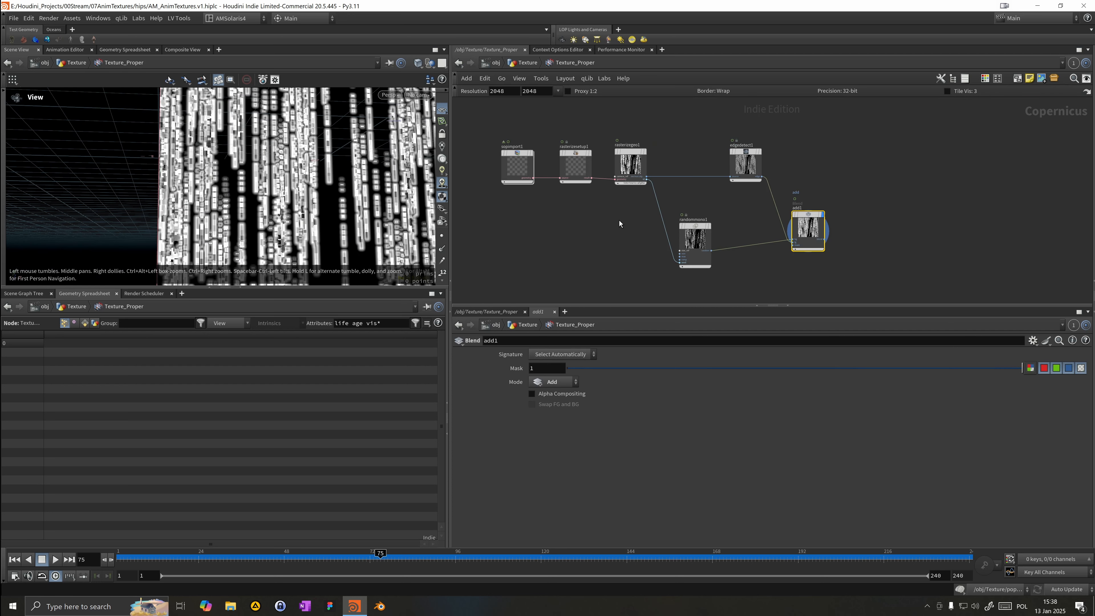
left_click_drag(746, 160, 696, 163)
left_click_drag(243, 199, 353, 184)
left_click(527, 63)
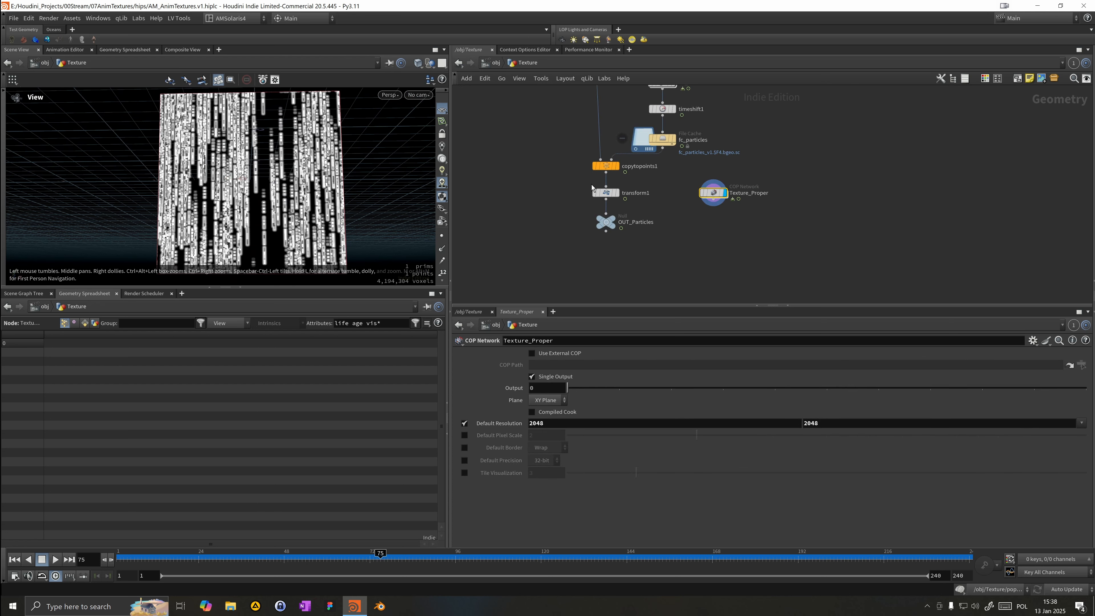
Step: Insert a Delete node on the wire between fc_particles and copytopoints1
key("Tab")
mouse_move(711, 211)
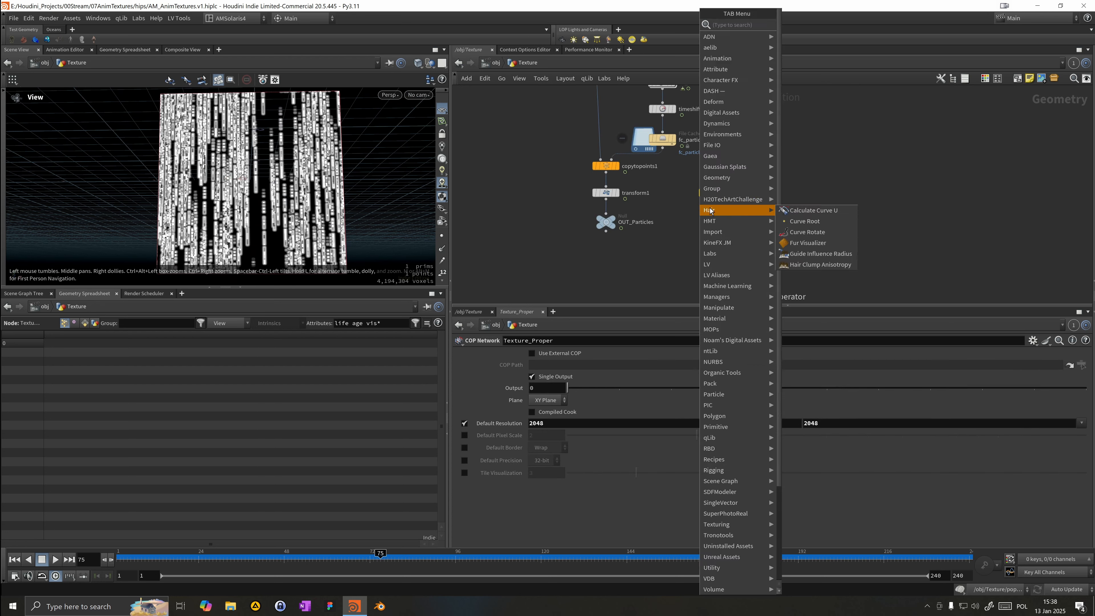
type("null")
key("Return")
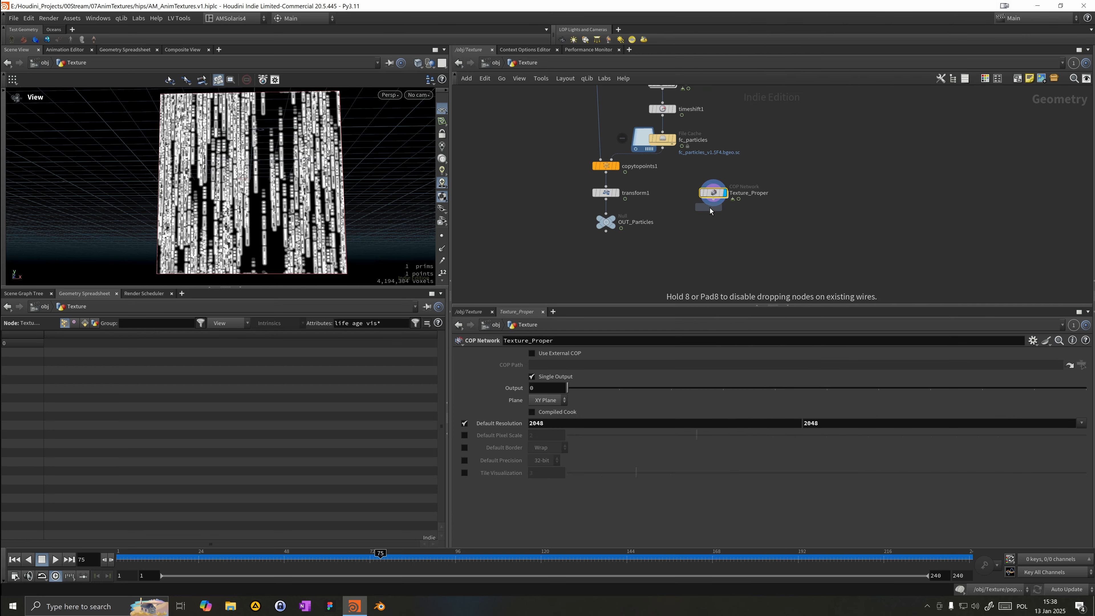
left_click(644, 159)
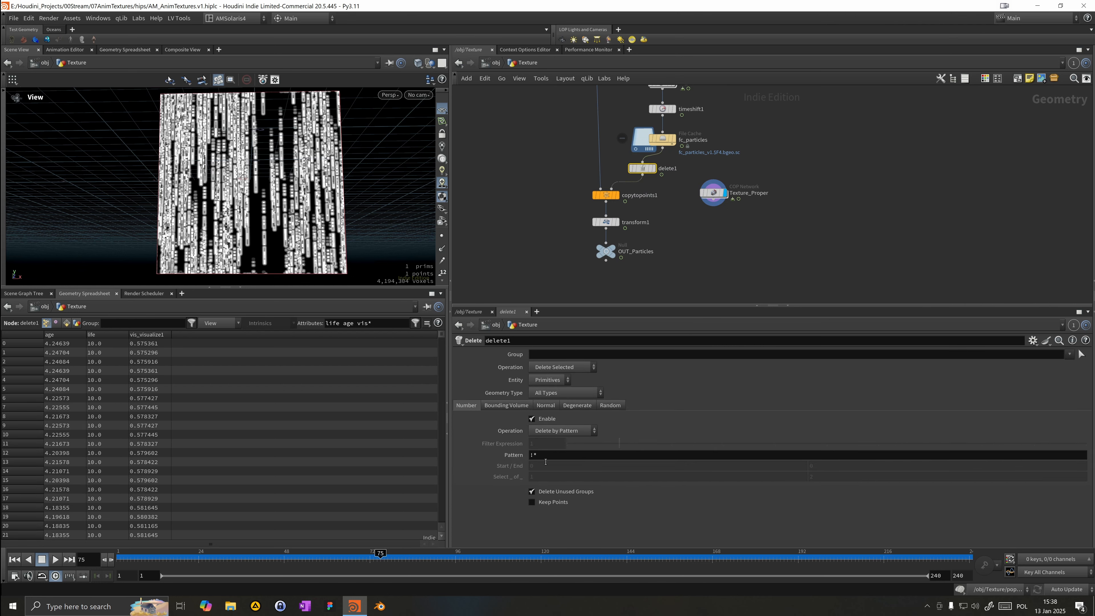
left_click(540, 433)
left_click(523, 408)
left_click(556, 430)
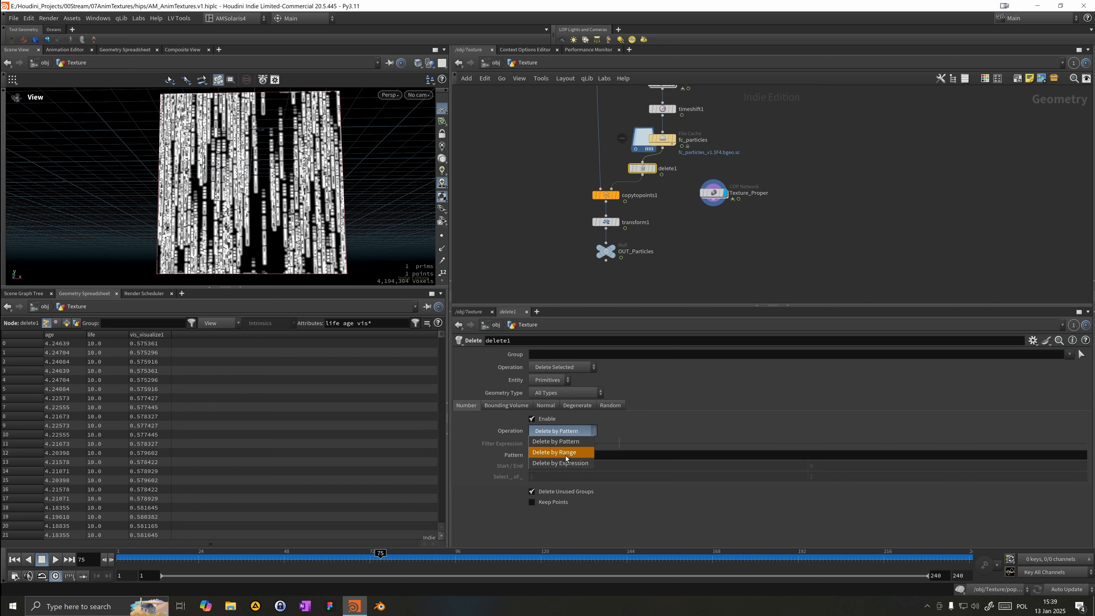
left_click(566, 463)
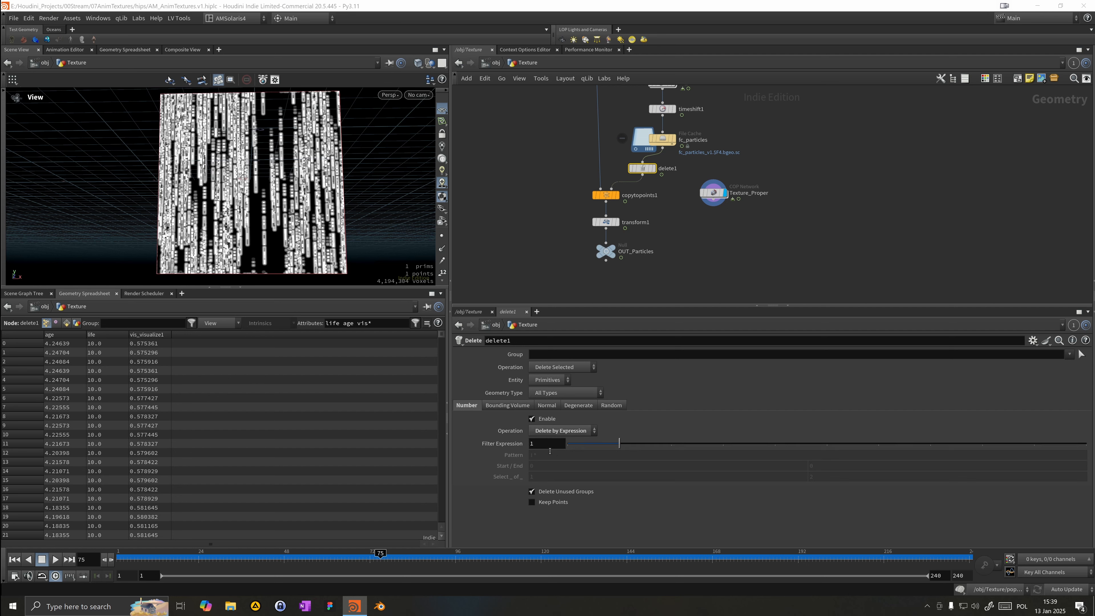
left_click(544, 446)
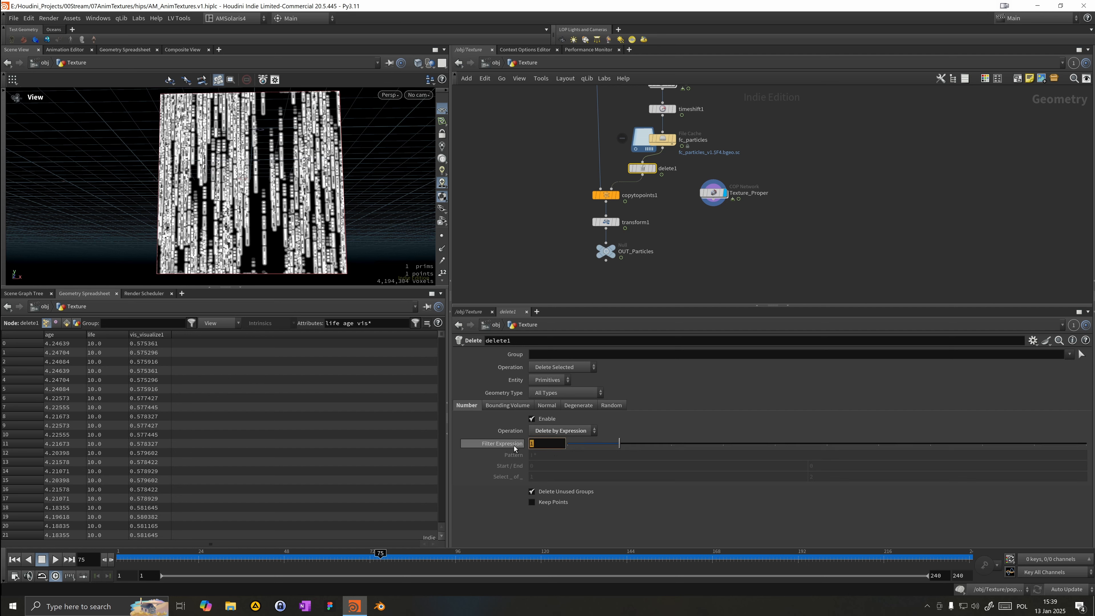
type("rand")
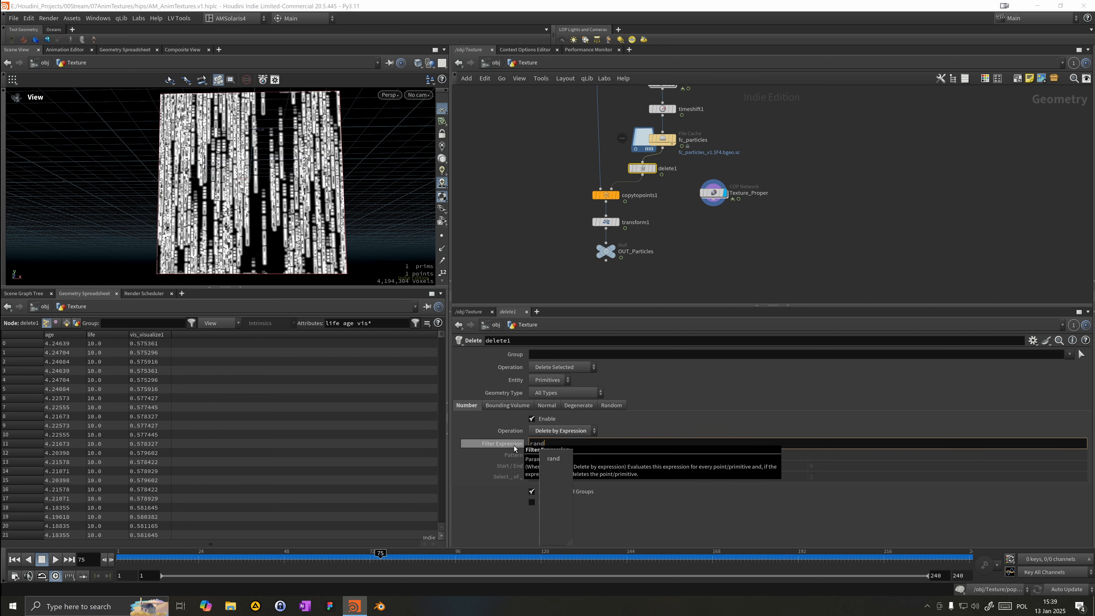
type("()@id")
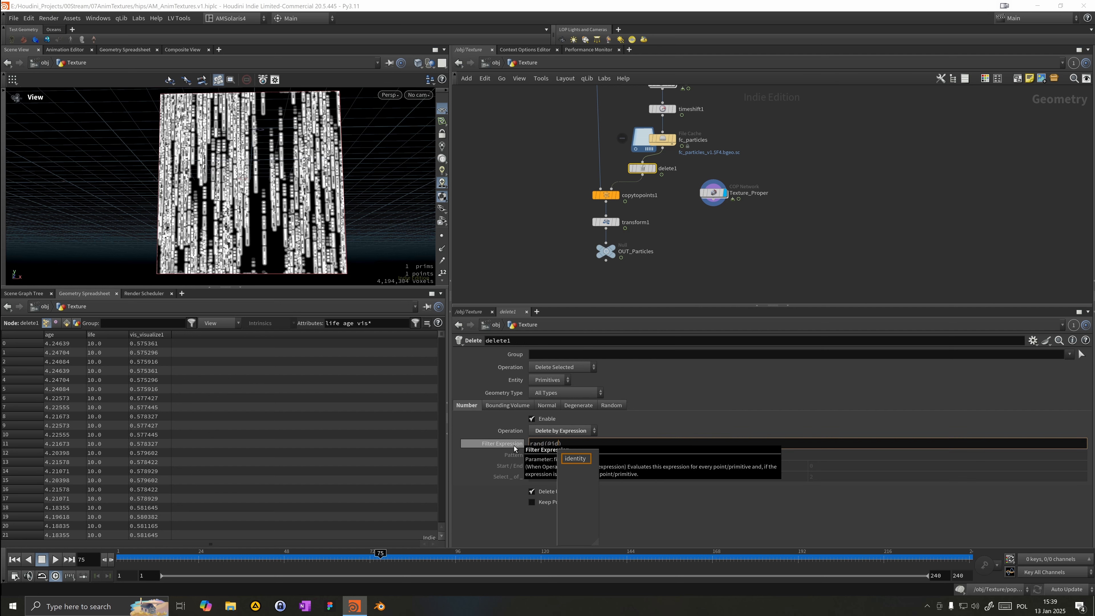
type("+231")
key("Right")
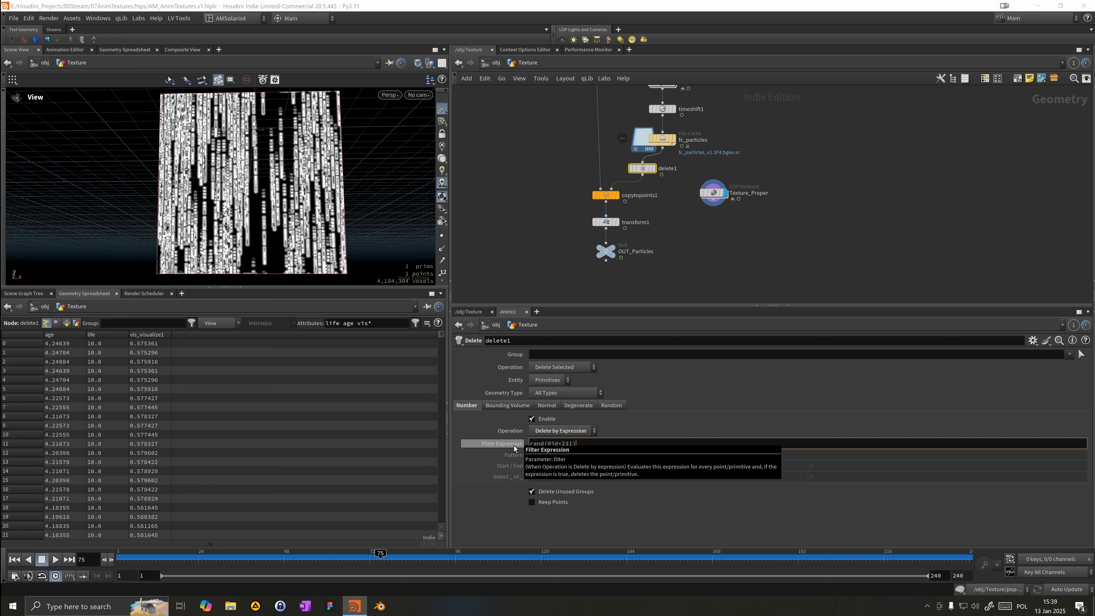
type(">")
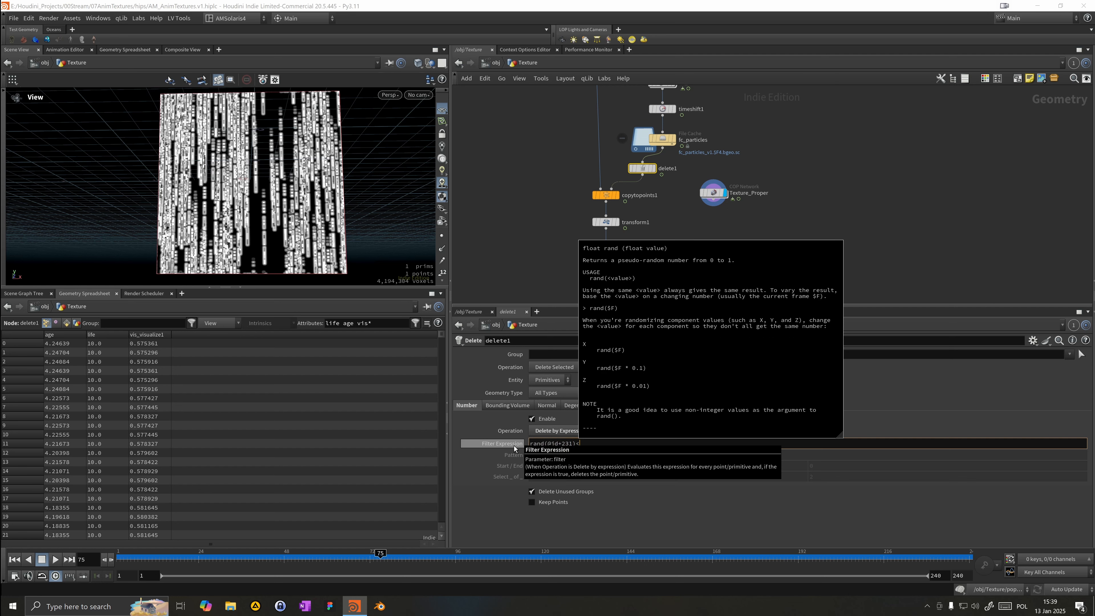
key("Return")
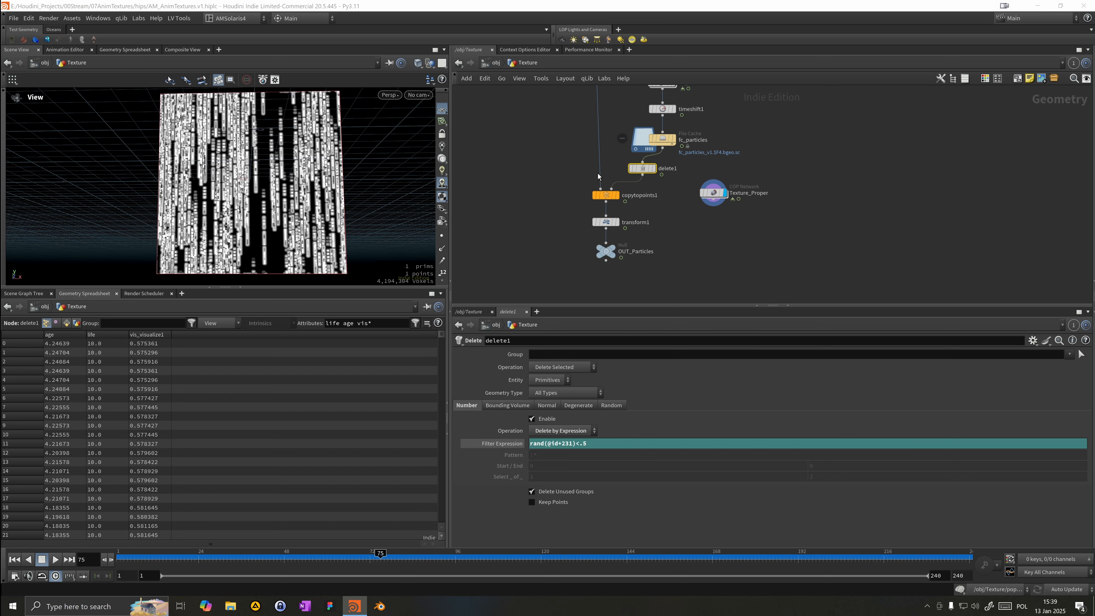
Step: Display delete1 and switch its Entity to Points
left_click(654, 168)
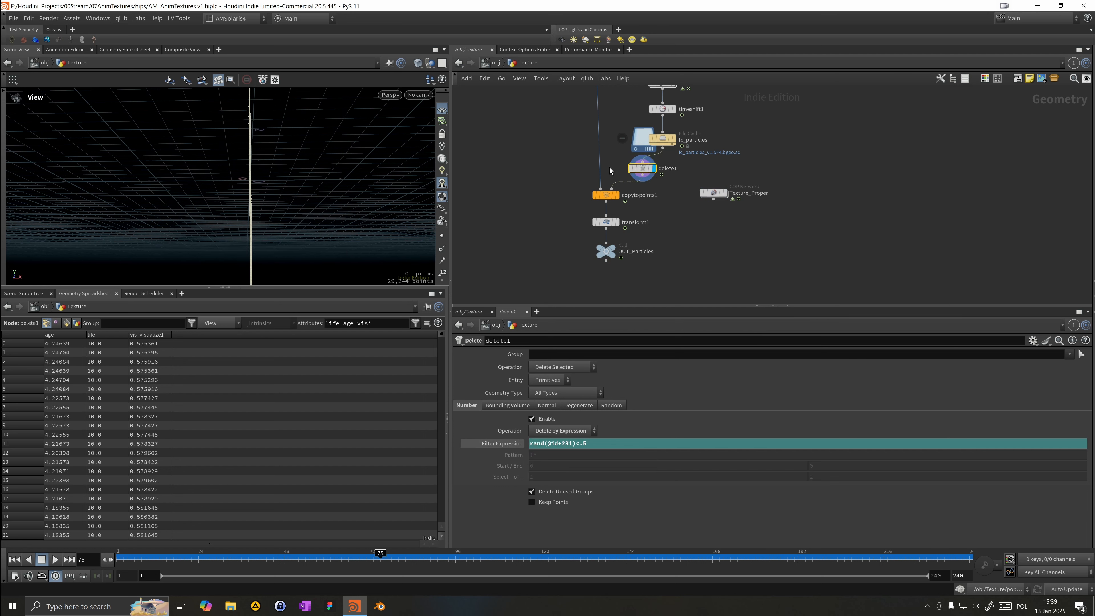
left_click_drag(247, 205, 187, 225, "alt")
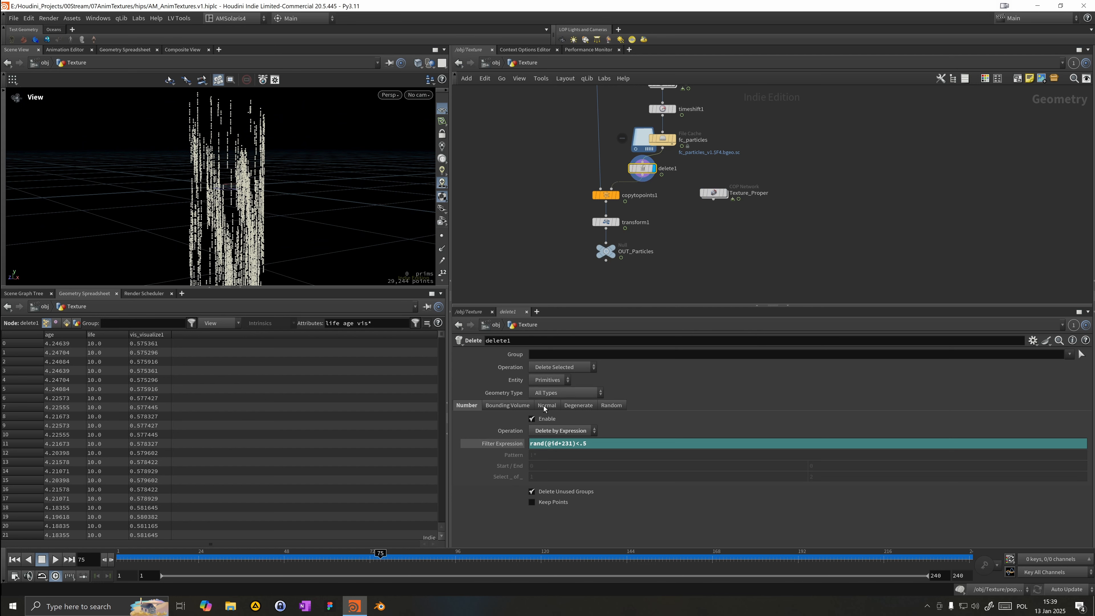
left_click(539, 380)
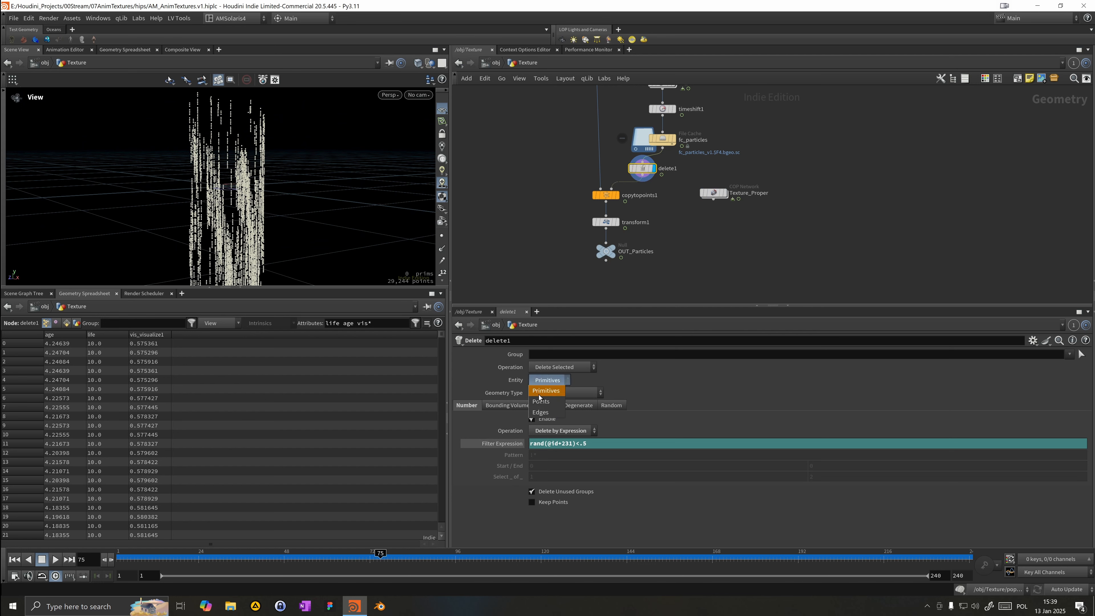
left_click(542, 398)
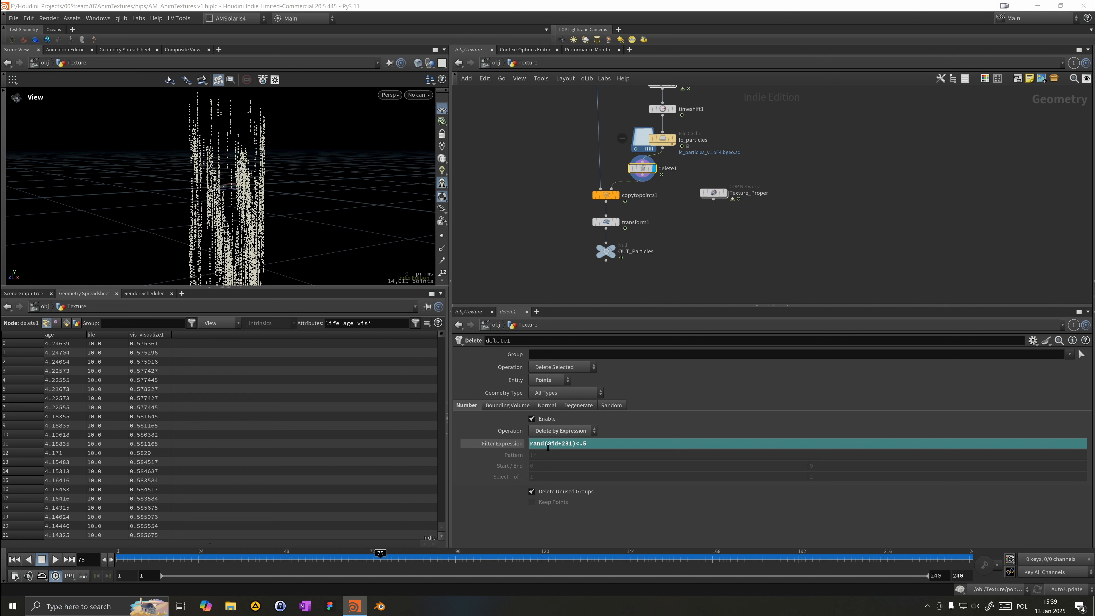
Step: Change the filter expression threshold to .1
left_click(588, 443)
type("1")
key("Return")
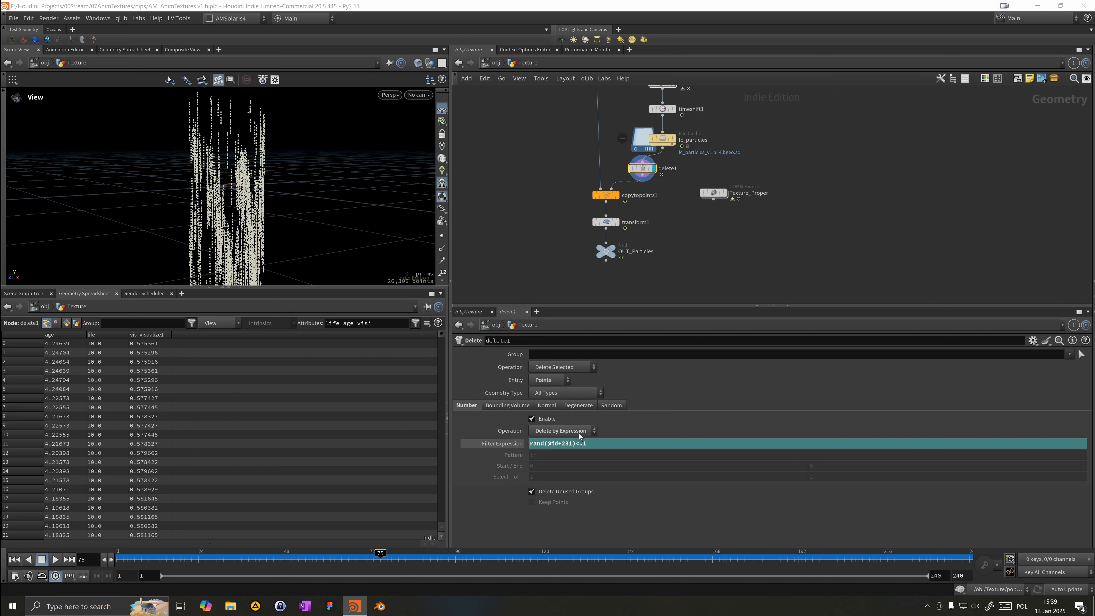
Step: Change the filter expression threshold to .8 and play back the thinned particles
left_click(624, 444)
type("8")
key("Return")
left_click_drag(302, 216, 207, 168)
left_click_drag(138, 558, 657, 569)
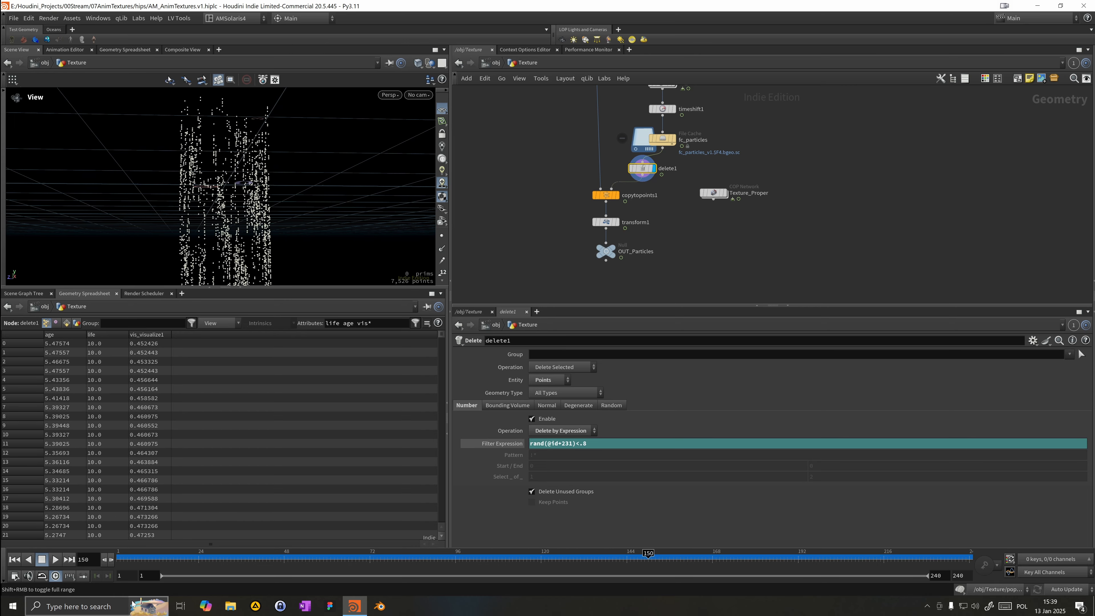
left_click(58, 560)
left_click_drag(250, 213, 242, 184, "alt")
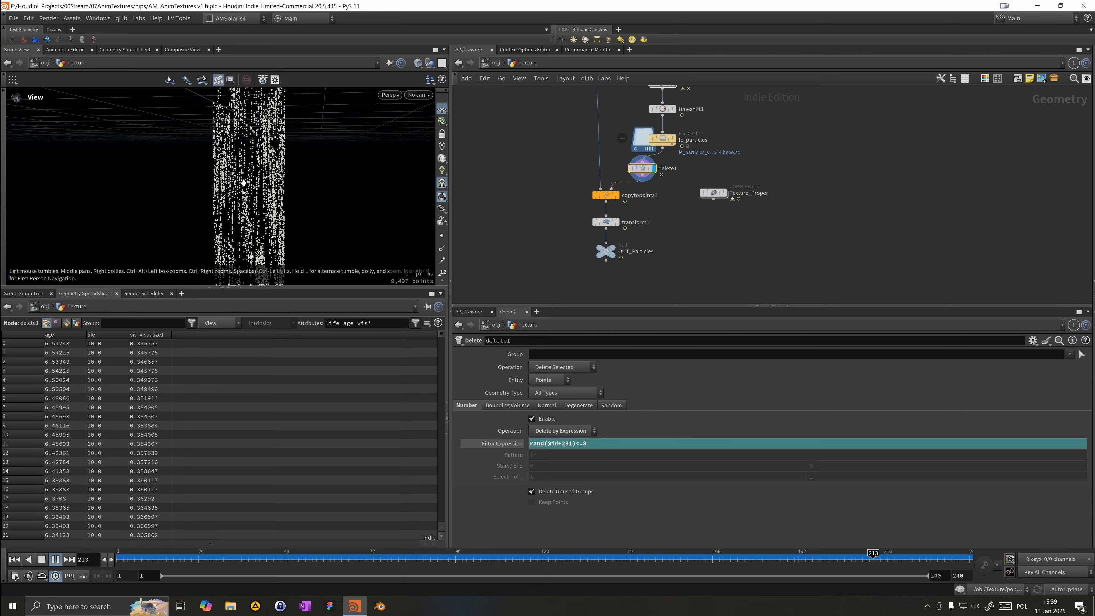
Step: Display copytopoints1 and inspect the copied boxes in the viewport
left_click(620, 181)
left_click(600, 196)
right_click_drag(156, 171, 366, 149, "alt")
middle_click_drag(367, 149, 257, 141, "alt")
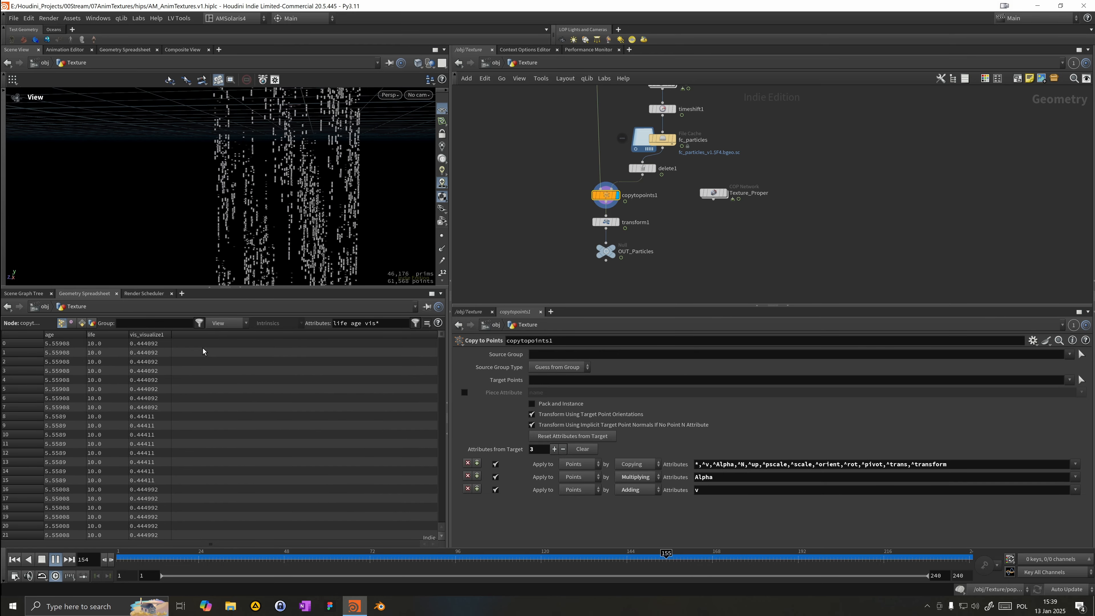
mouse_move(245, 230)
left_mouse_down("alt")
mouse_move(282, 215)
mouse_move(258, 225)
left_mouse_up("alt")
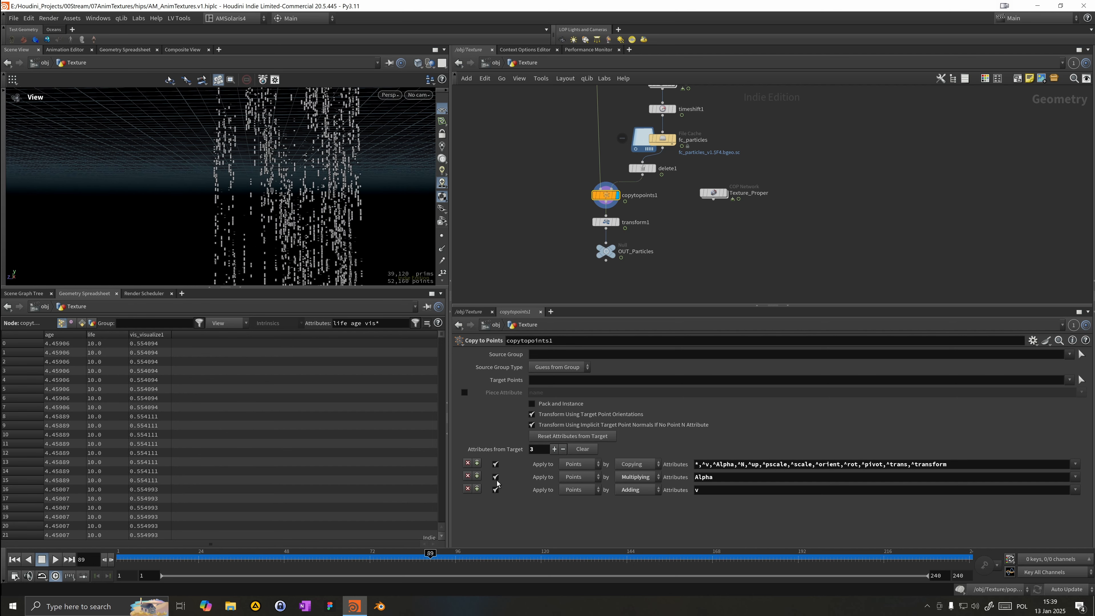
Step: Display the Texture_Proper network again and dive inside it
left_click(724, 193)
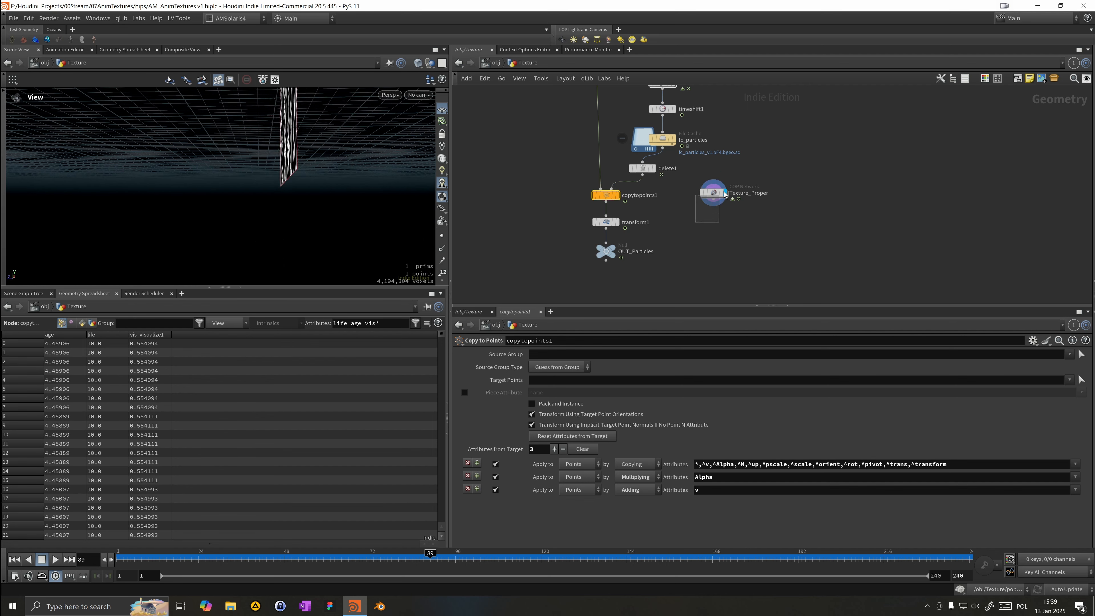
left_click(712, 193)
left_click_drag(148, 161, 248, 135)
double_click(714, 193)
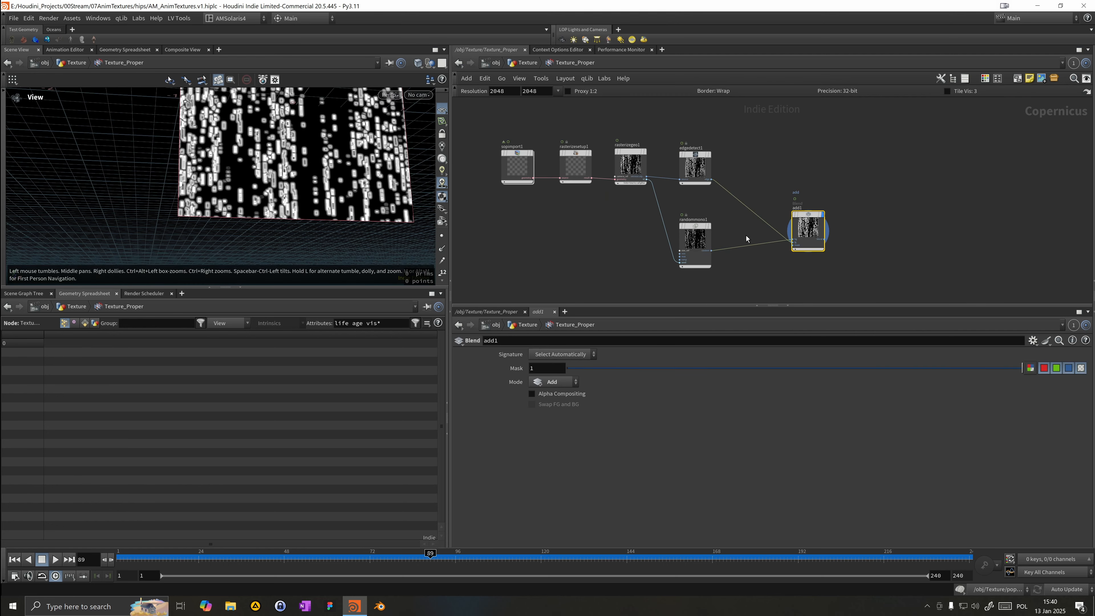
Step: Set edgedetect1's Blur Before to 4
left_click(707, 175)
left_click(558, 407)
key("BackSpace")
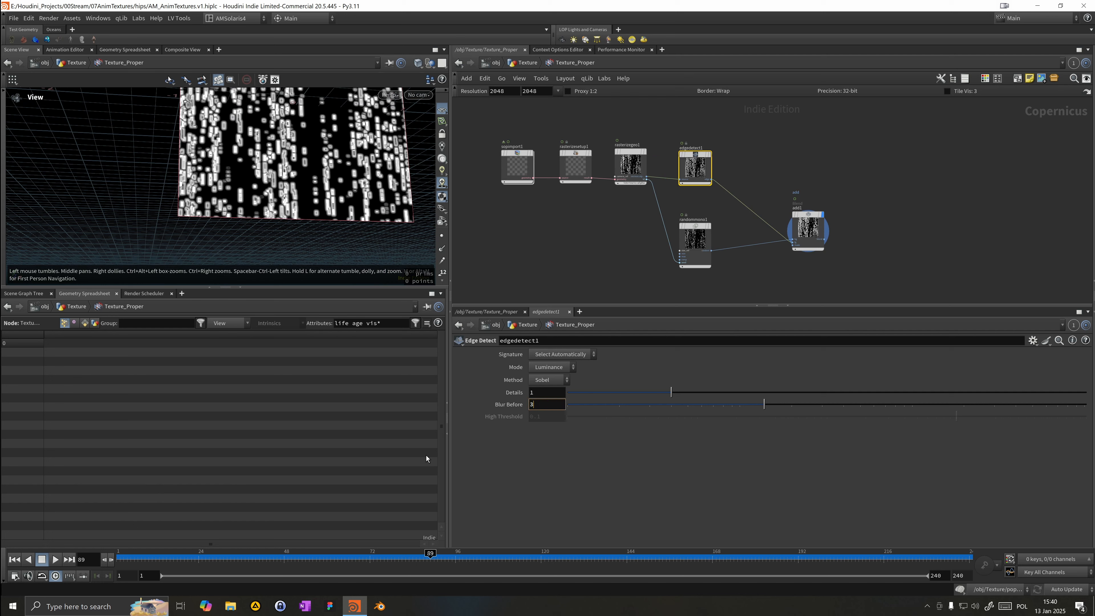
type("4")
key("Return")
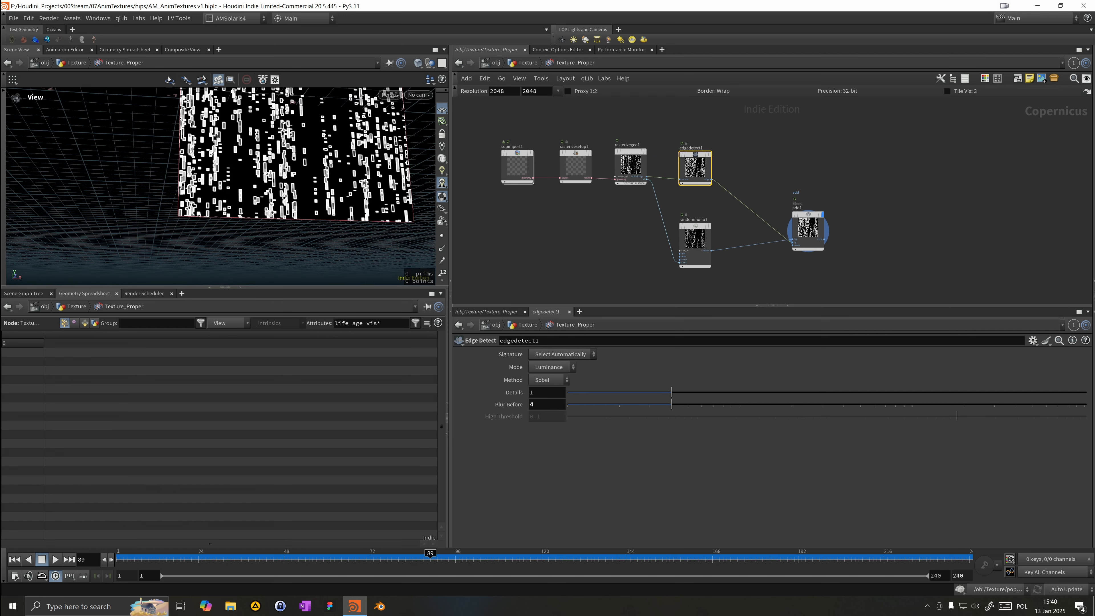
Step: Play the animation and review the edge-detected texture across frames in the viewport
left_click(55, 563)
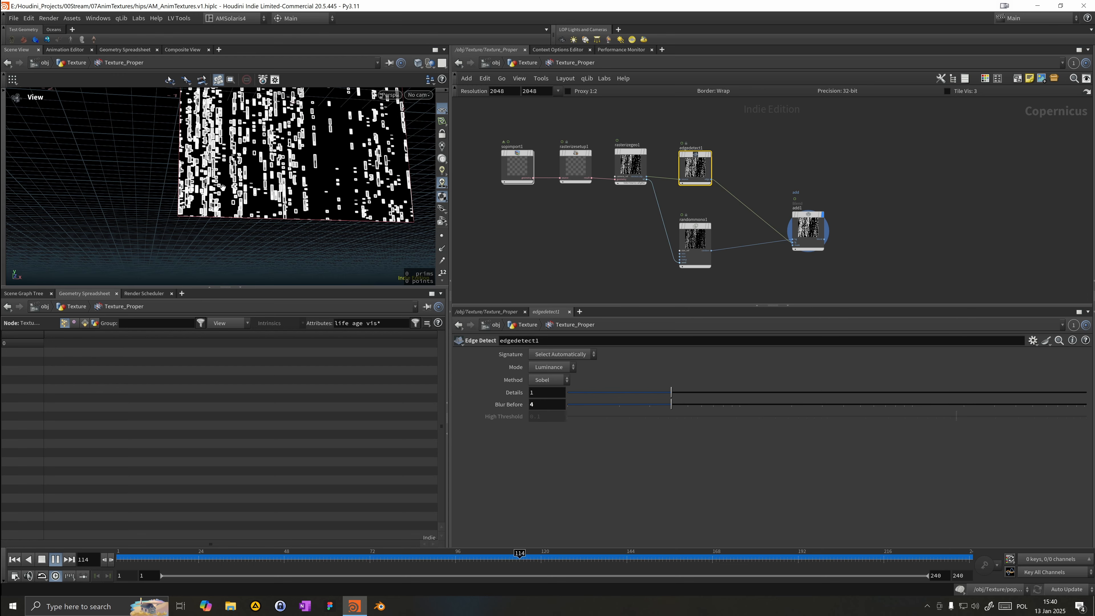
scroll(147, 161, "down", 1)
middle_click_drag(176, 229, 174, 319)
scroll(154, 232, "down", 4)
left_click_drag(154, 232, 191, 225)
scroll(192, 225, "down", 2)
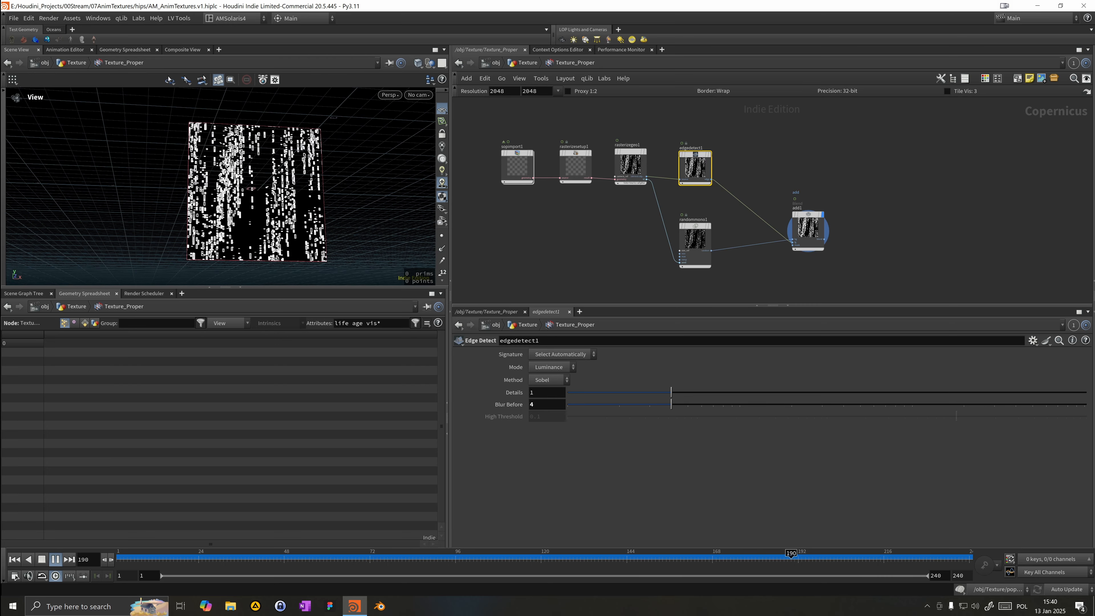
left_click(313, 558)
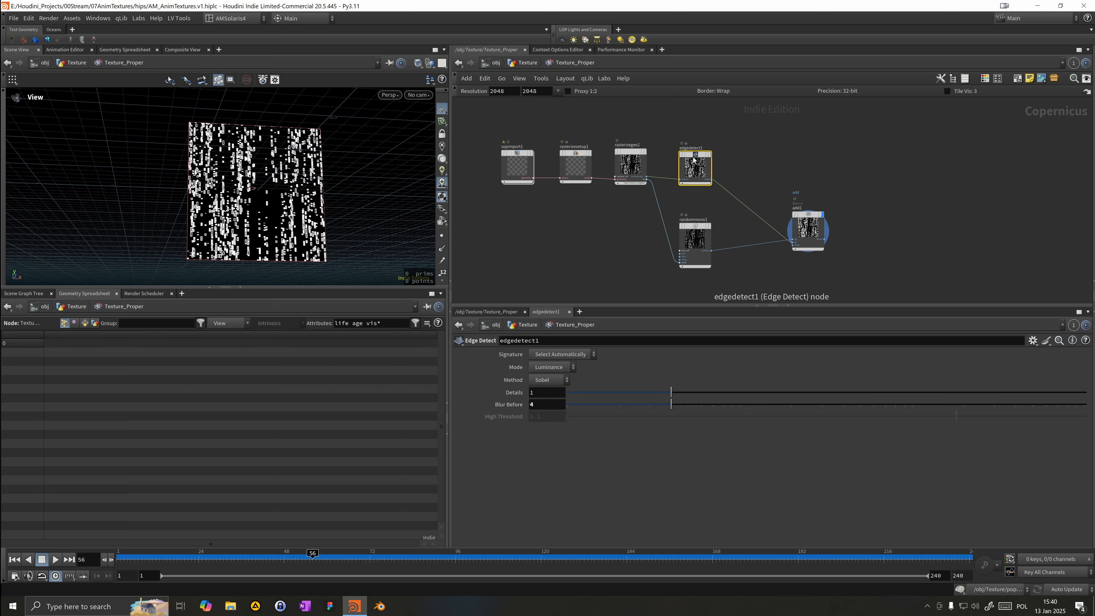
left_click_drag(694, 157, 693, 153)
middle_click_drag(758, 238, 728, 193)
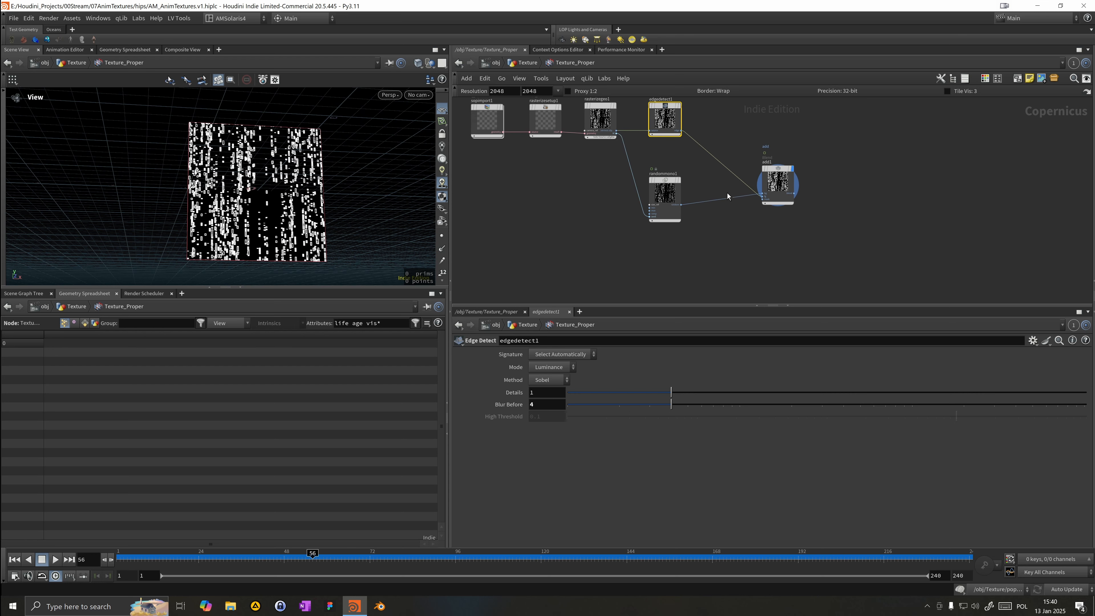
Step: Add a Multiply node below add1 and connect add1's output into it
left_click(722, 226)
key("Tab")
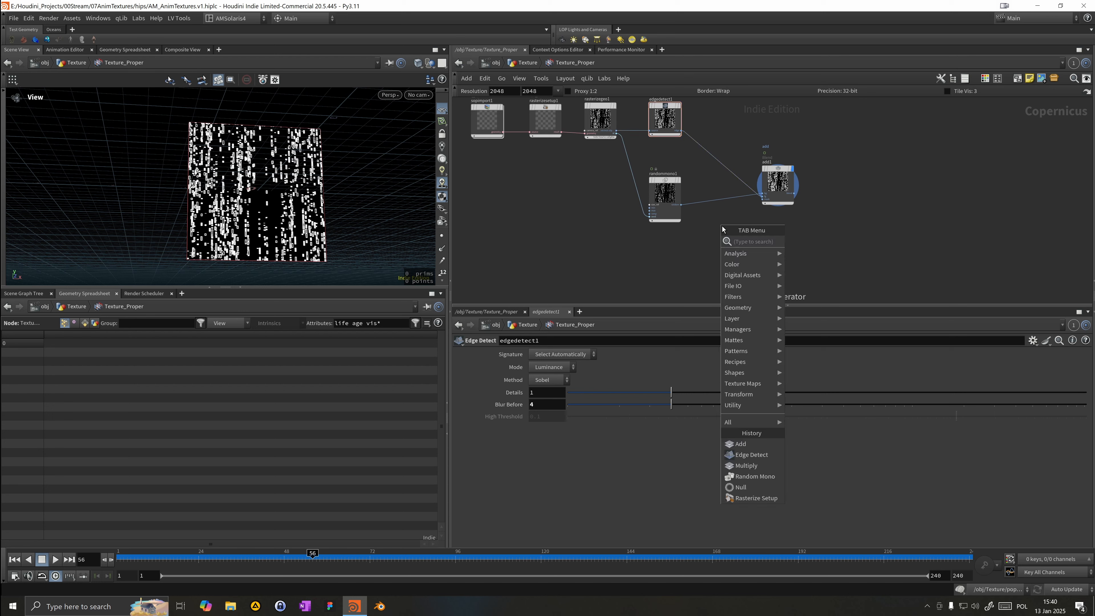
type("mul")
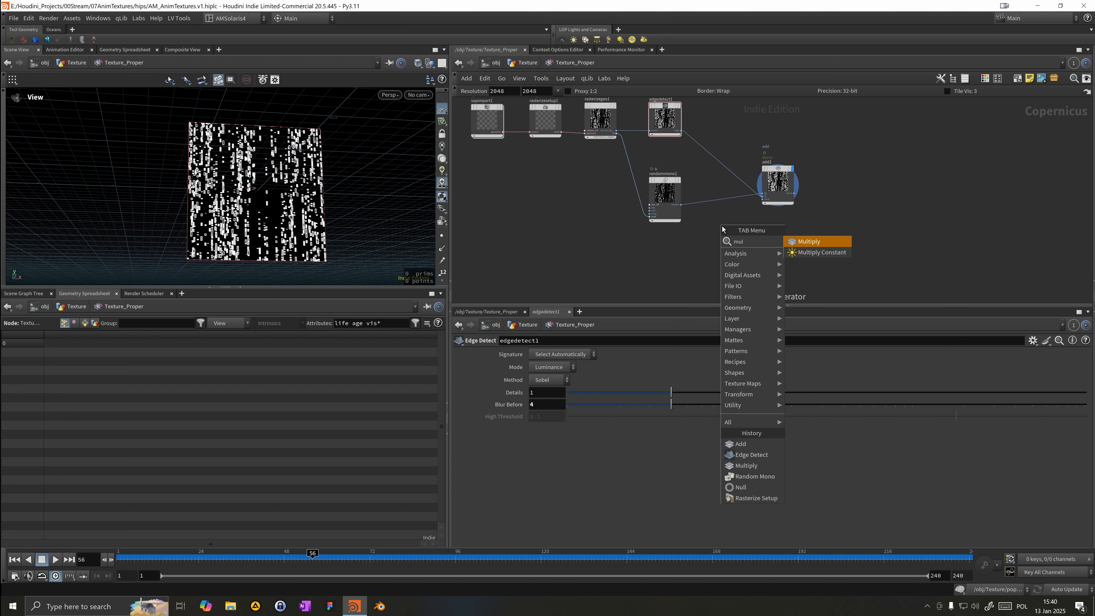
key("Return")
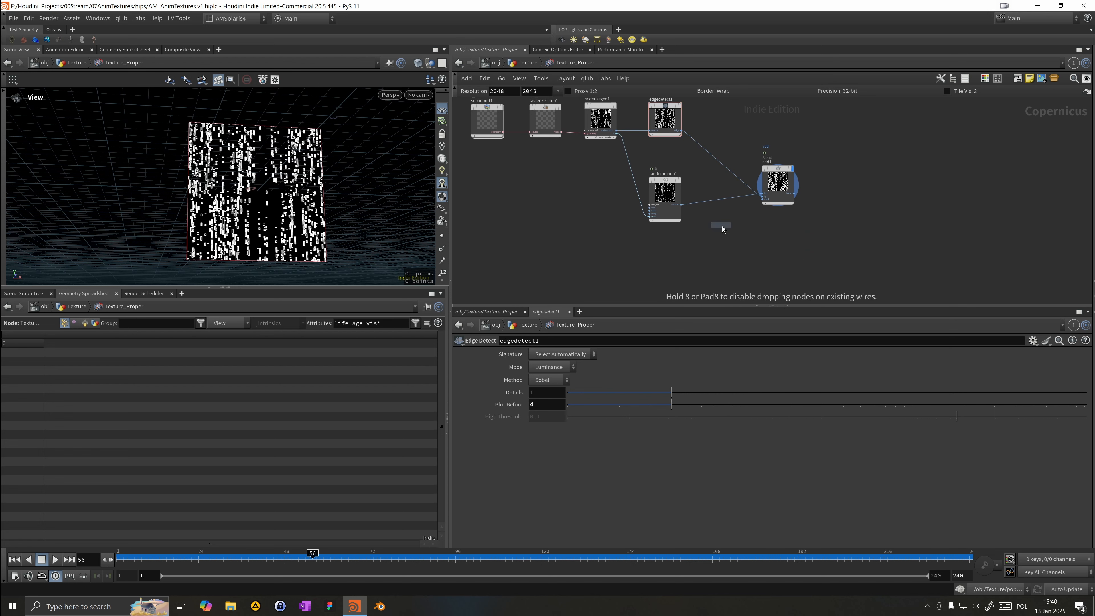
left_click(793, 264)
left_click_drag(794, 264, 821, 238)
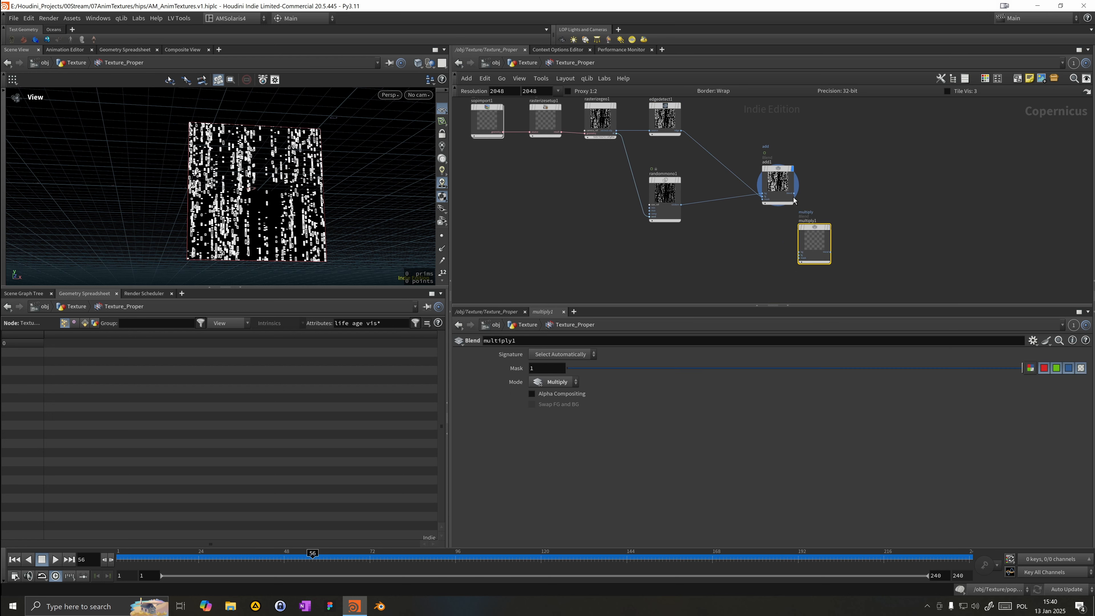
left_click_drag(796, 197, 813, 255)
Step: Add a Ramp Mono node in the empty area below the network
key("Tab")
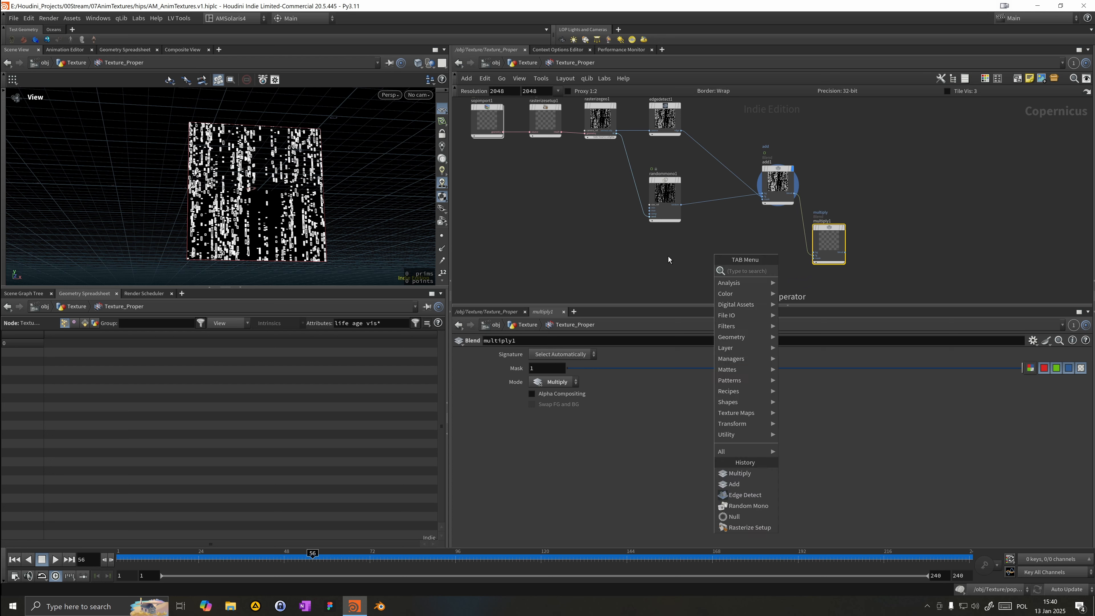
type("ramp")
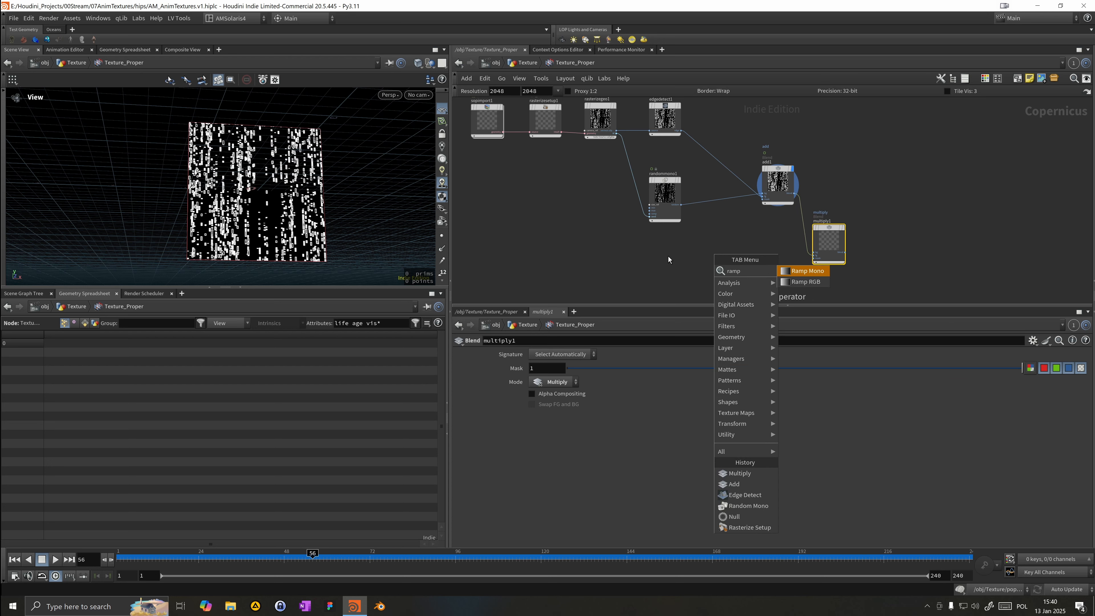
key("Return")
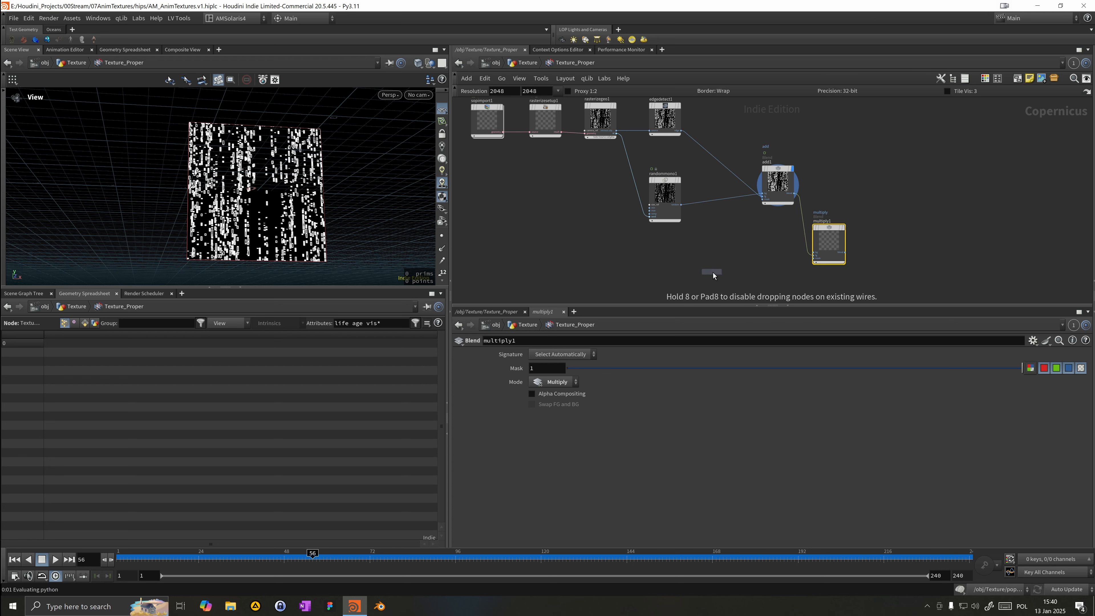
left_click(712, 280)
left_click_drag(832, 237, 841, 228)
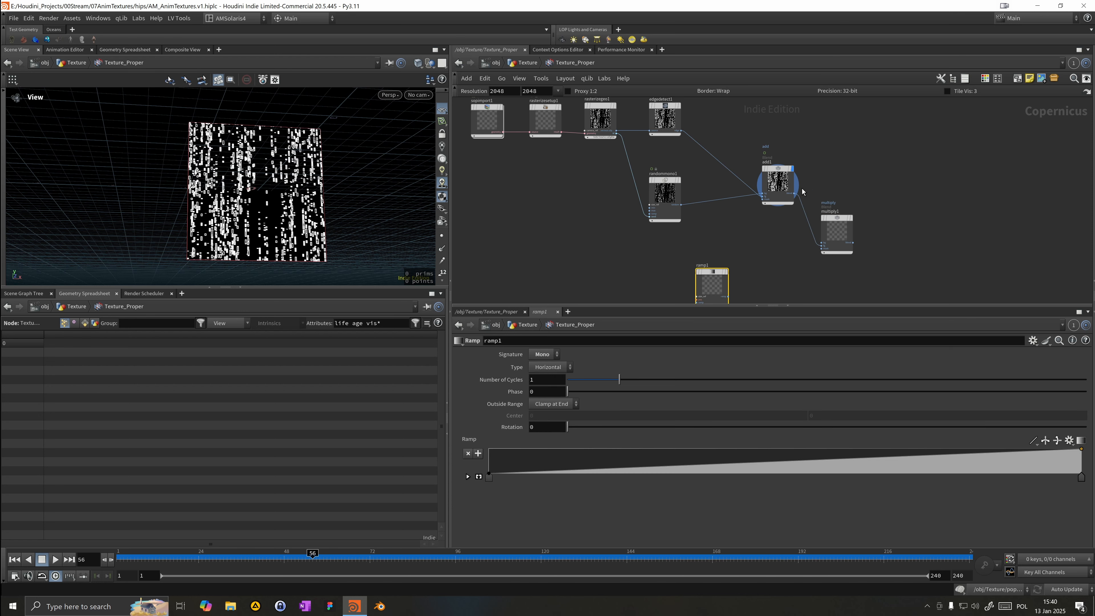
Step: Cut add1's wire and reconnect it to another input of multiply1
scroll(801, 203, "up", 4)
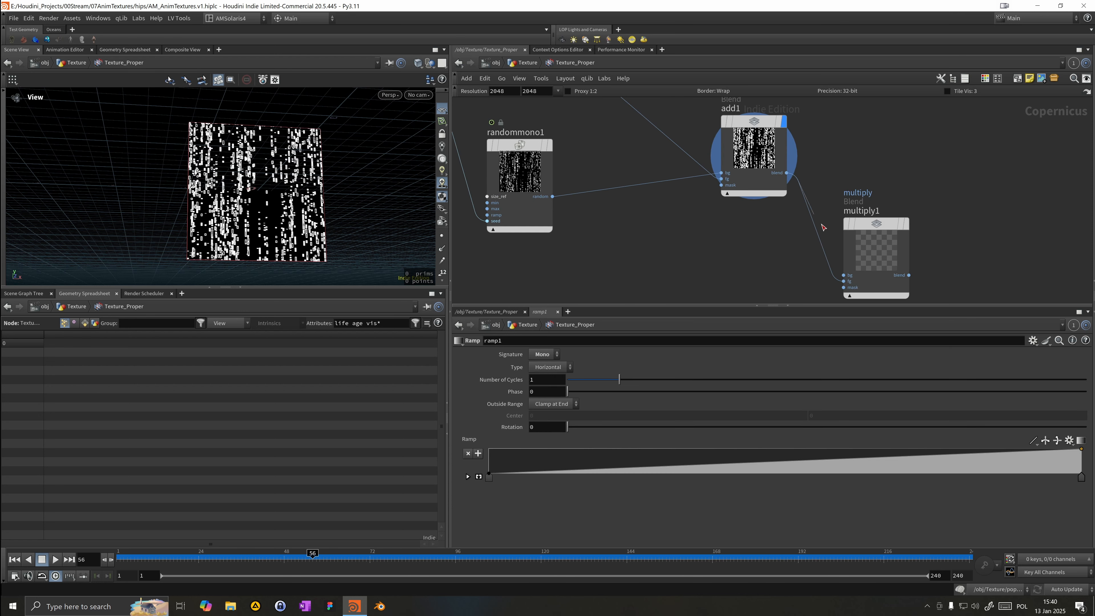
key("y")
left_click_drag(820, 281, 844, 280)
scroll(802, 266, "down", 3)
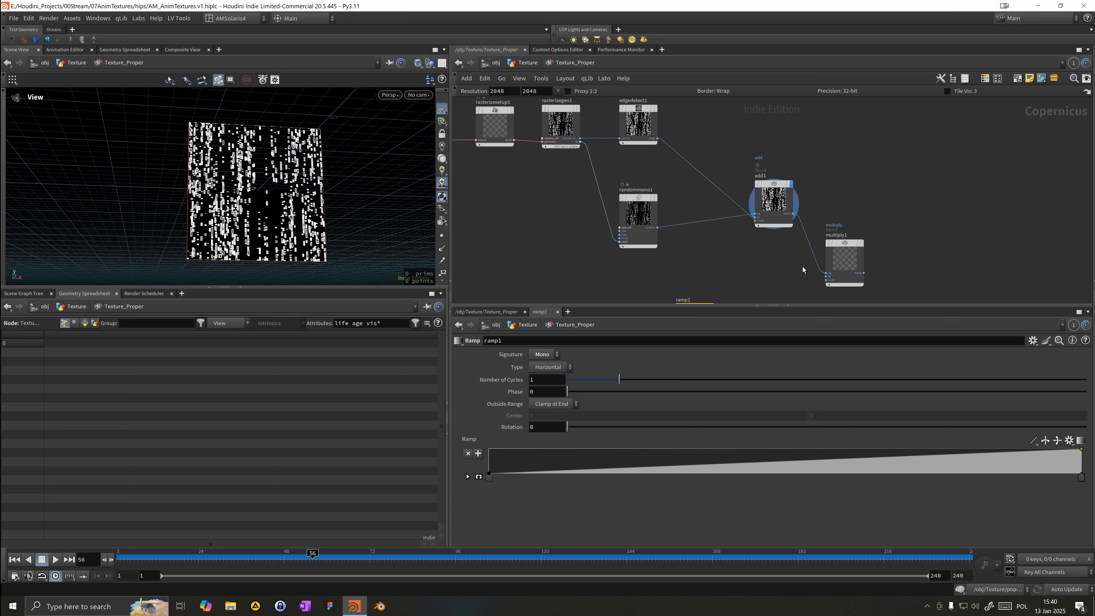
middle_click_drag(803, 266, 794, 225)
Step: Add a Preview Material node to the right of multiply1
scroll(795, 225, "up", 1)
key("Tab")
type("pr")
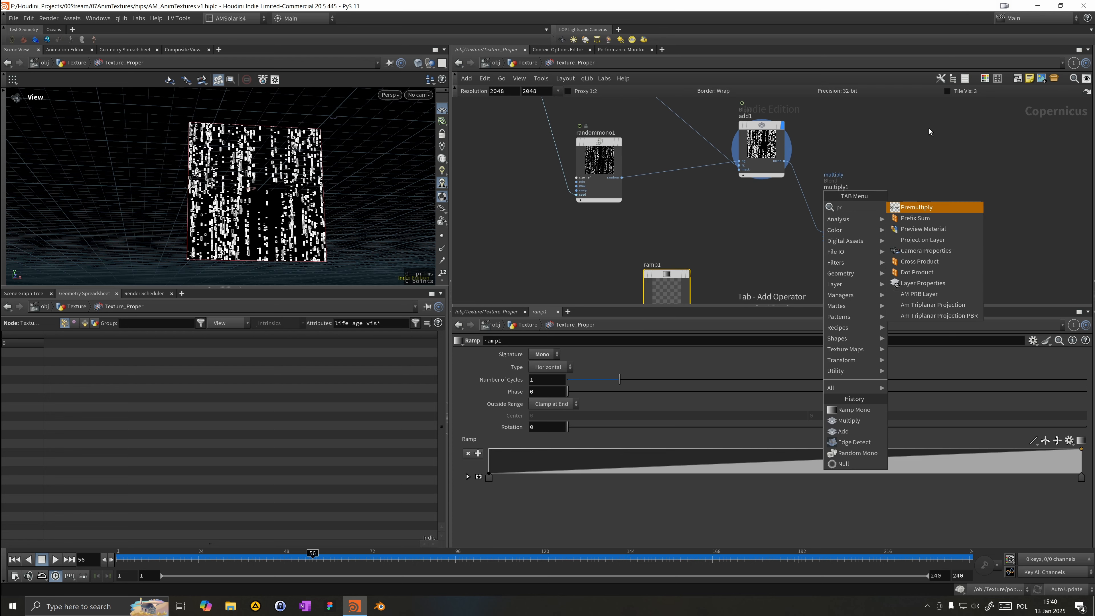
type("ev")
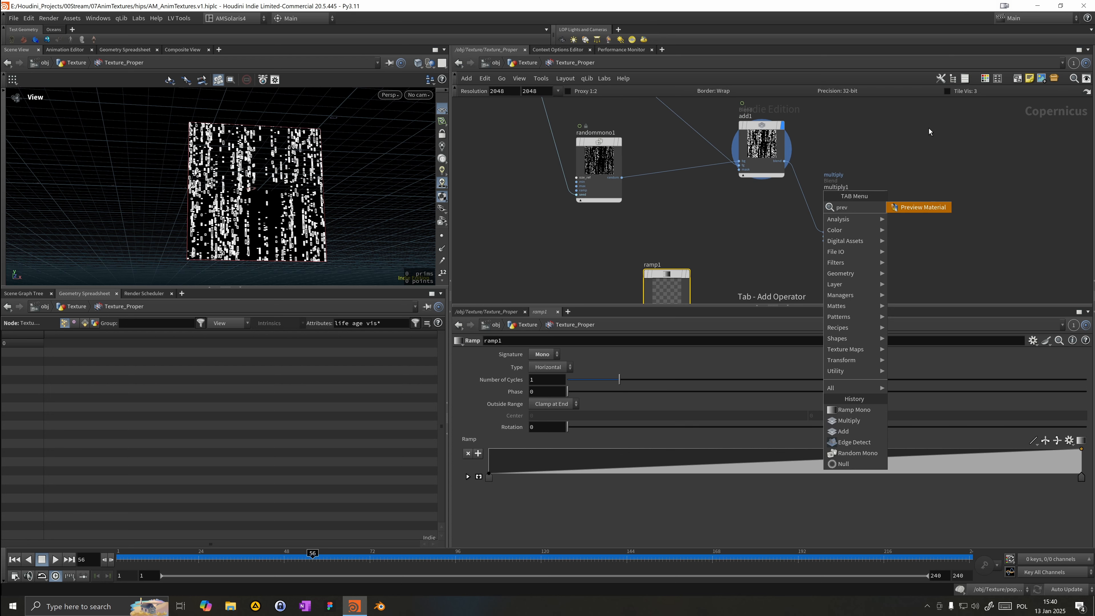
key("Return")
left_click(930, 129)
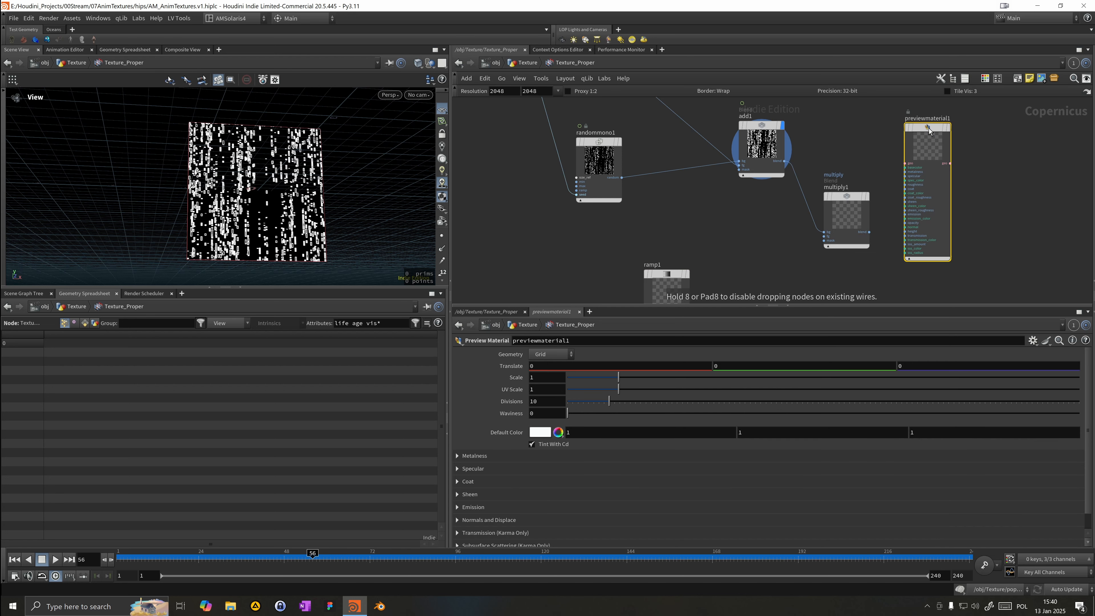
Step: Connect multiply1's output to the preview material's base color input
left_click_drag(859, 222, 877, 196)
left_click(878, 194)
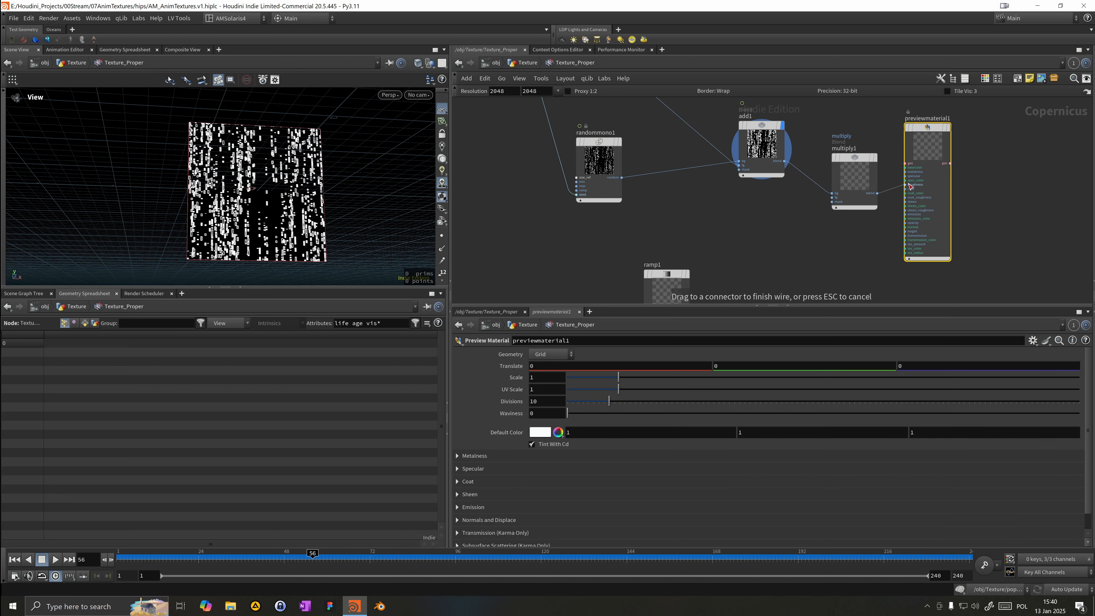
left_click(918, 225)
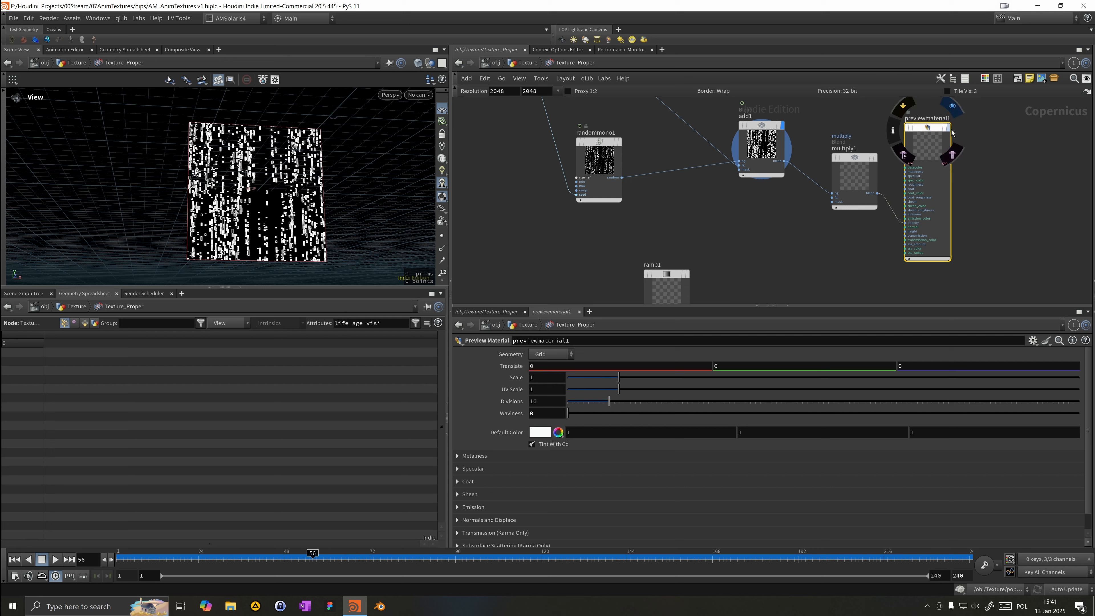
Step: Set ramp1's Type to Vertical and display ramp1 in the viewport
left_click_drag(324, 222, 358, 251)
right_click_drag(366, 181, 420, 192)
middle_click_drag(280, 193, 304, 169)
right_click_drag(304, 169, 254, 168)
mouse_move(248, 170)
left_mouse_down()
mouse_move(283, 175)
mouse_move(257, 171)
mouse_move(268, 172)
left_mouse_up()
middle_click_drag(714, 272, 712, 225)
left_click(663, 239)
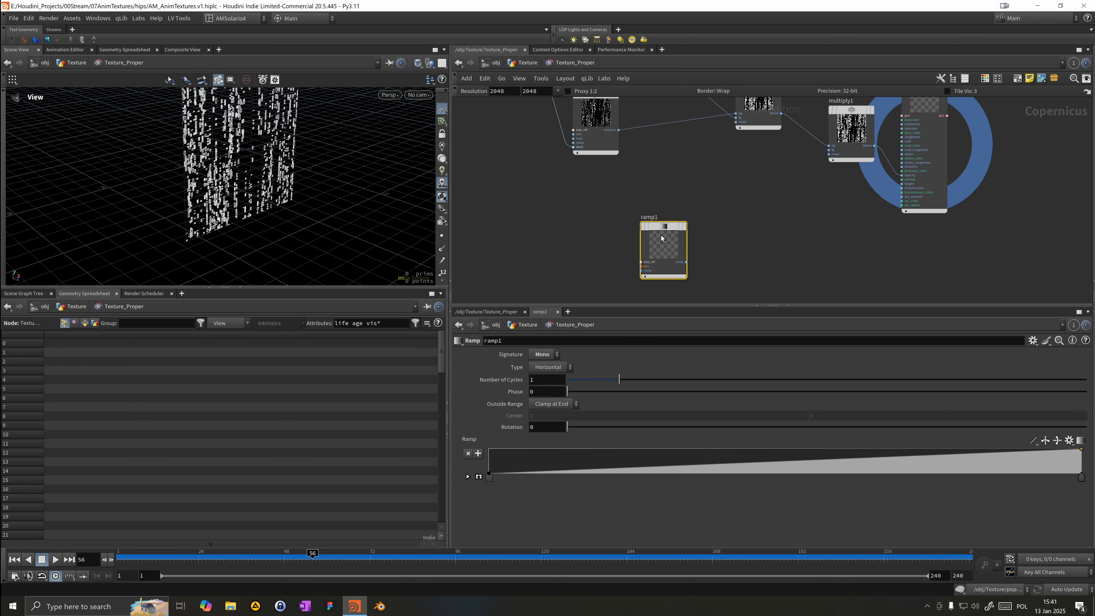
left_click(548, 367)
left_click(546, 384)
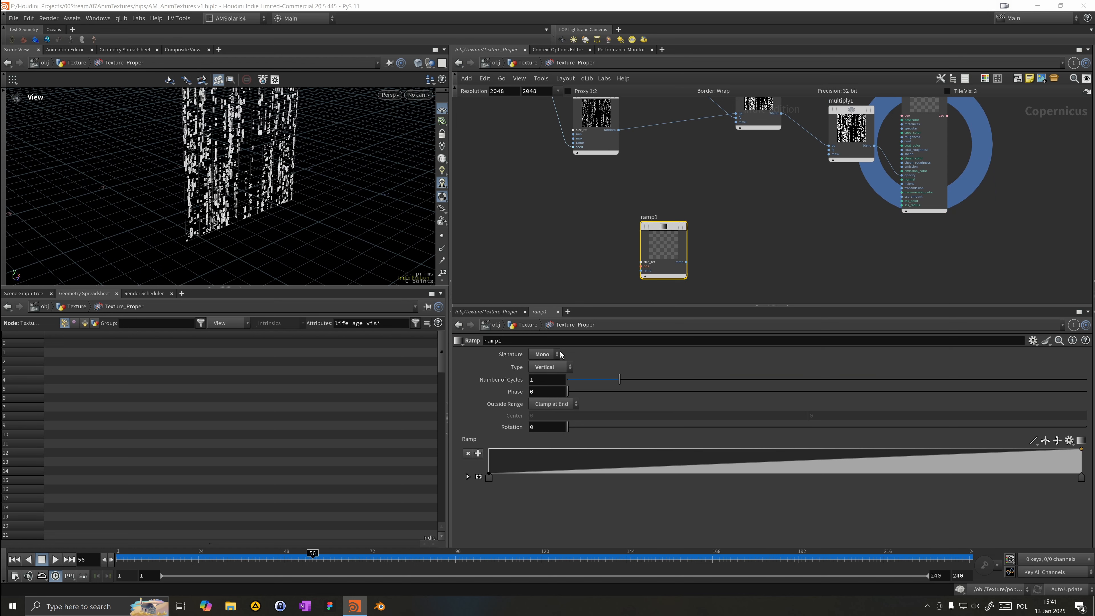
left_click(685, 227)
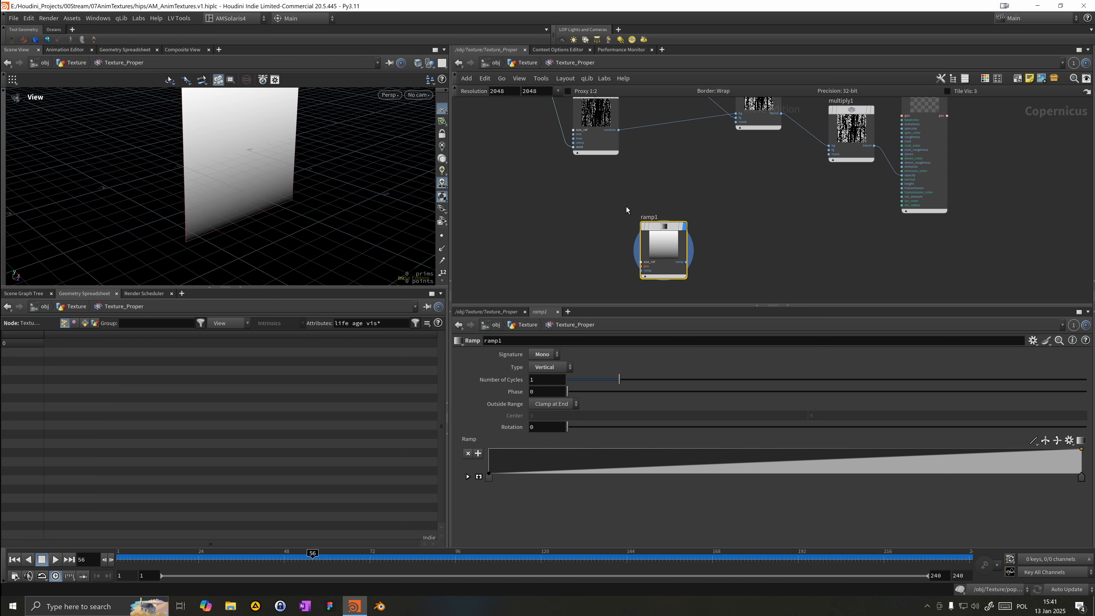
Step: Connect ramp1 into multiply1 and display multiply1
left_click_drag(666, 262, 825, 163)
left_click(831, 150)
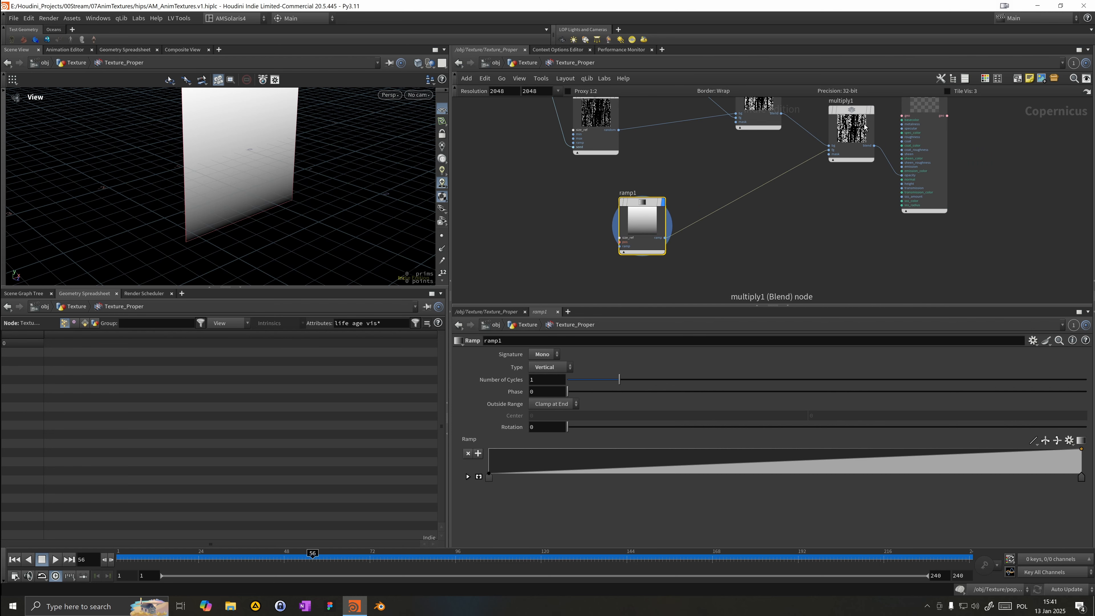
left_click(872, 110)
Step: Reshape ramp1's ramp to stay black up to about 0.36 and set its interpolation to B-Spline
left_click_drag(242, 177, 167, 162)
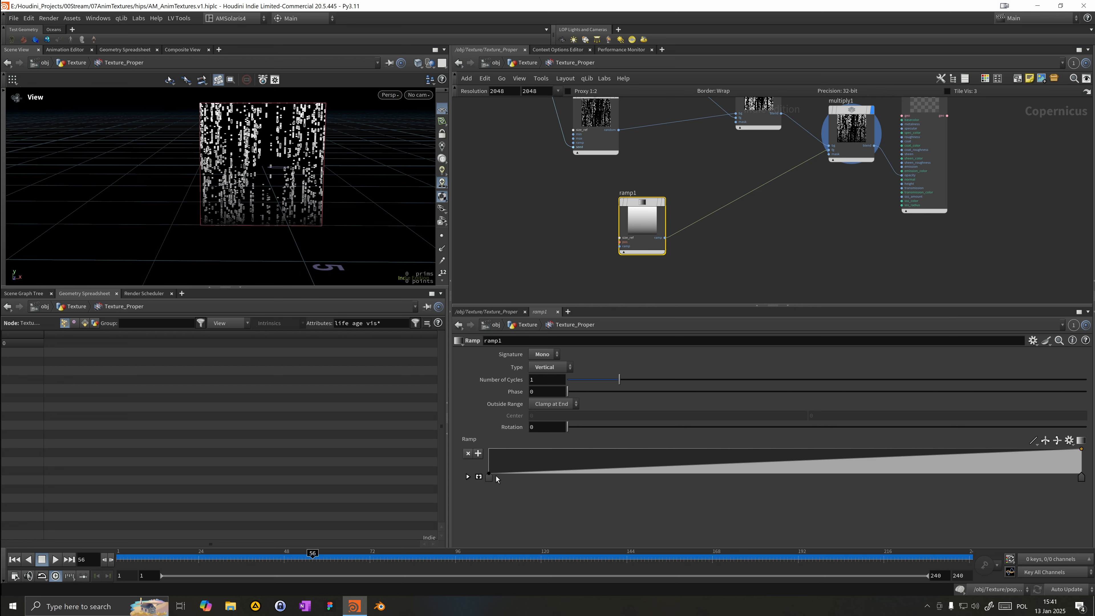
left_click_drag(493, 477, 703, 489)
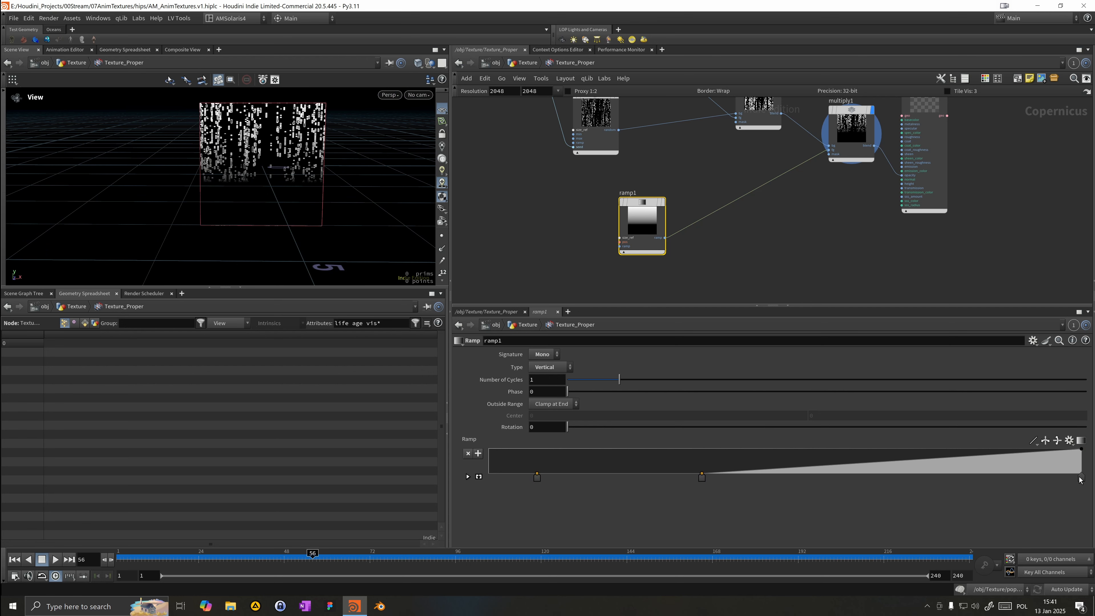
left_click(468, 477)
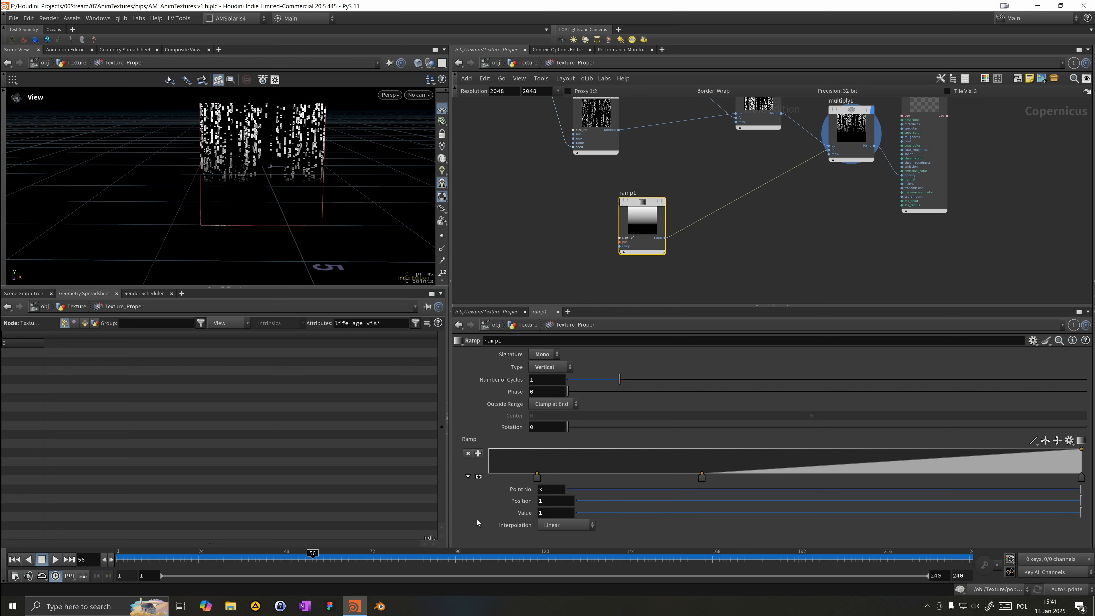
left_click(561, 526)
left_click(563, 511)
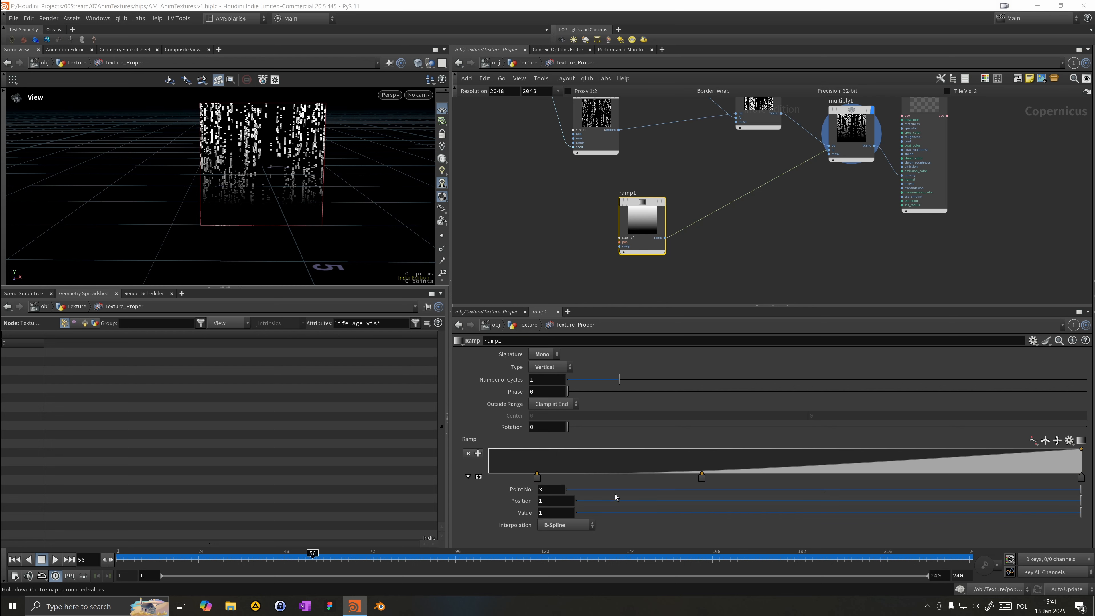
Step: Move ramp1's middle point to about 0.63 and its first point to position 0
left_click(701, 479)
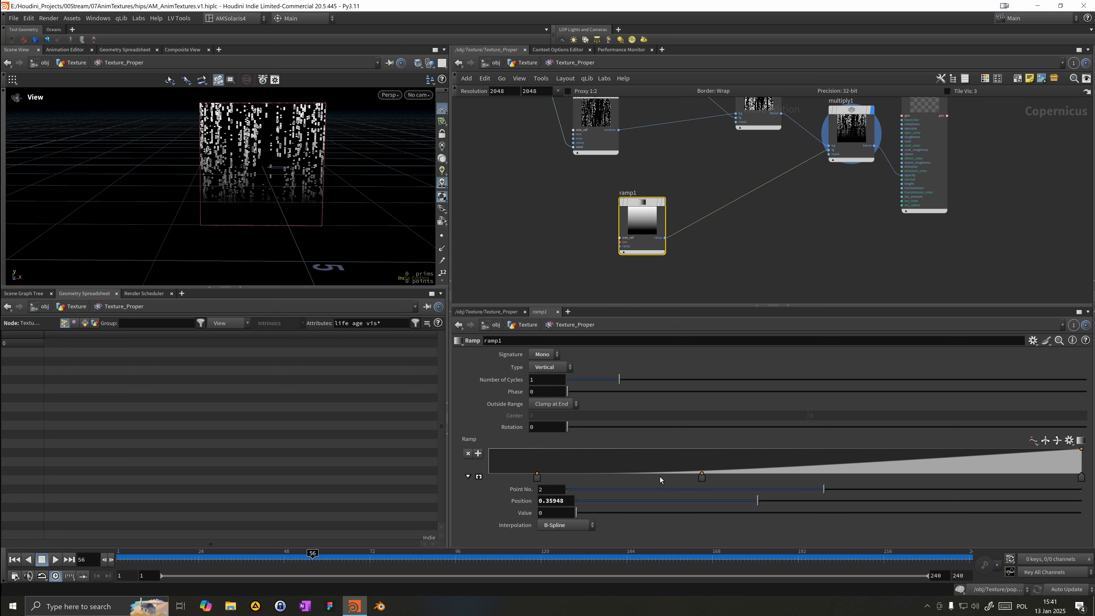
left_click_drag(702, 477, 870, 502)
left_click_drag(538, 477, 518, 480)
left_click_drag(188, 225, 219, 226)
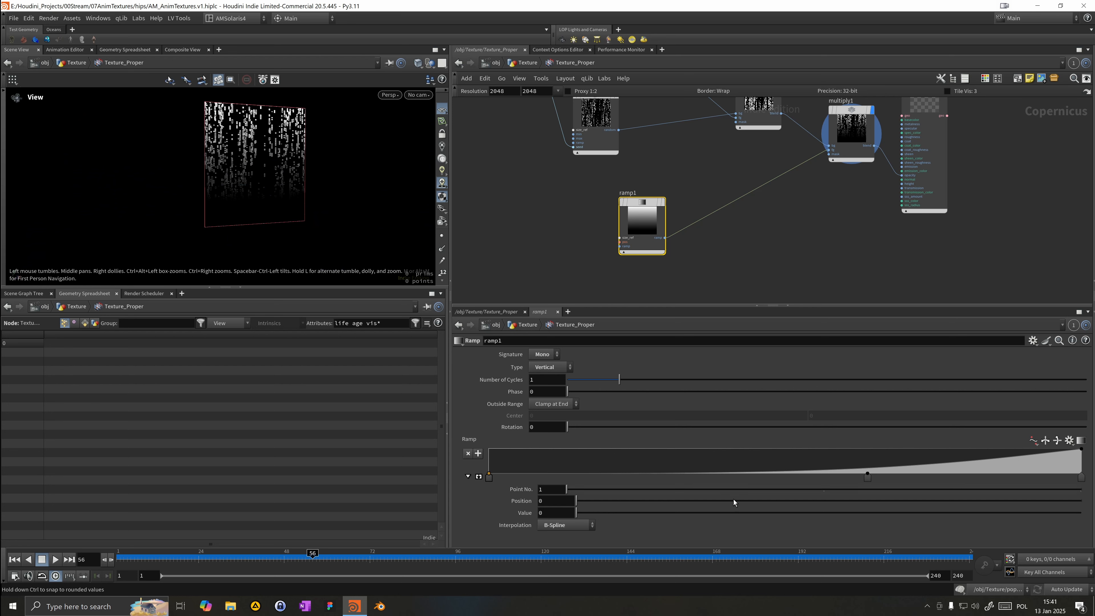
left_click_drag(869, 473, 866, 474)
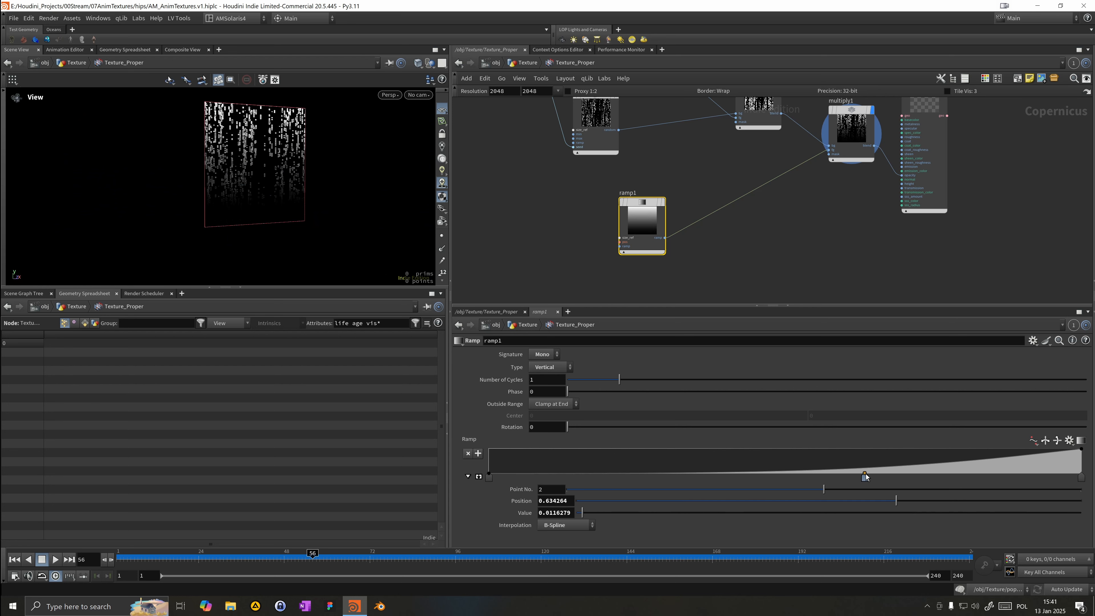
Step: Rearrange multiply1 and the preview material node in the network
left_click_drag(318, 262, 390, 228)
scroll(643, 197, "down", 1)
middle_click_drag(827, 208, 761, 288)
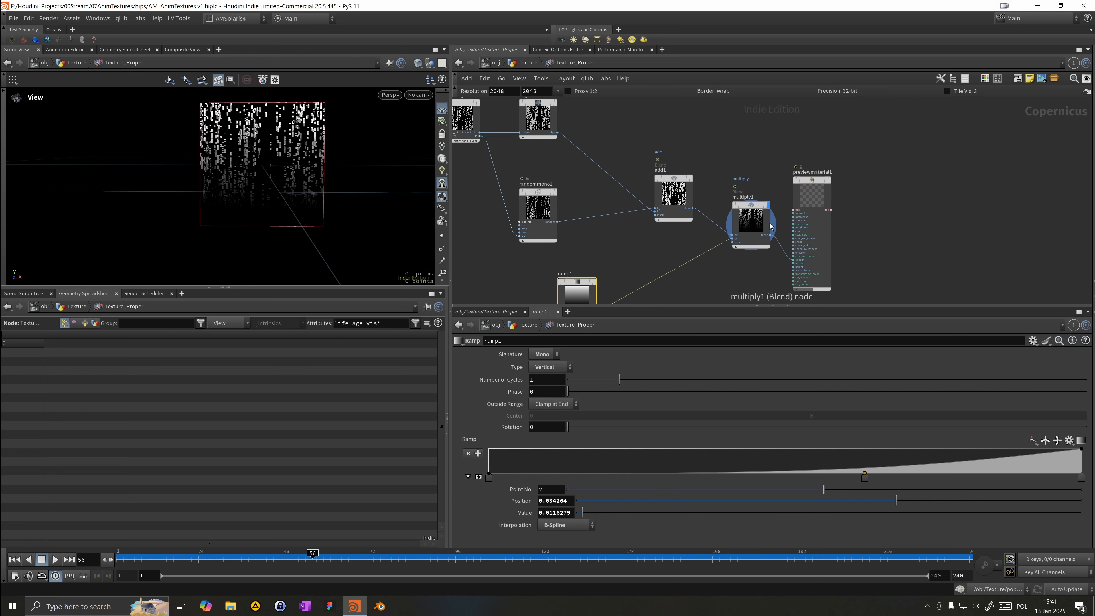
left_click_drag(756, 208, 718, 280)
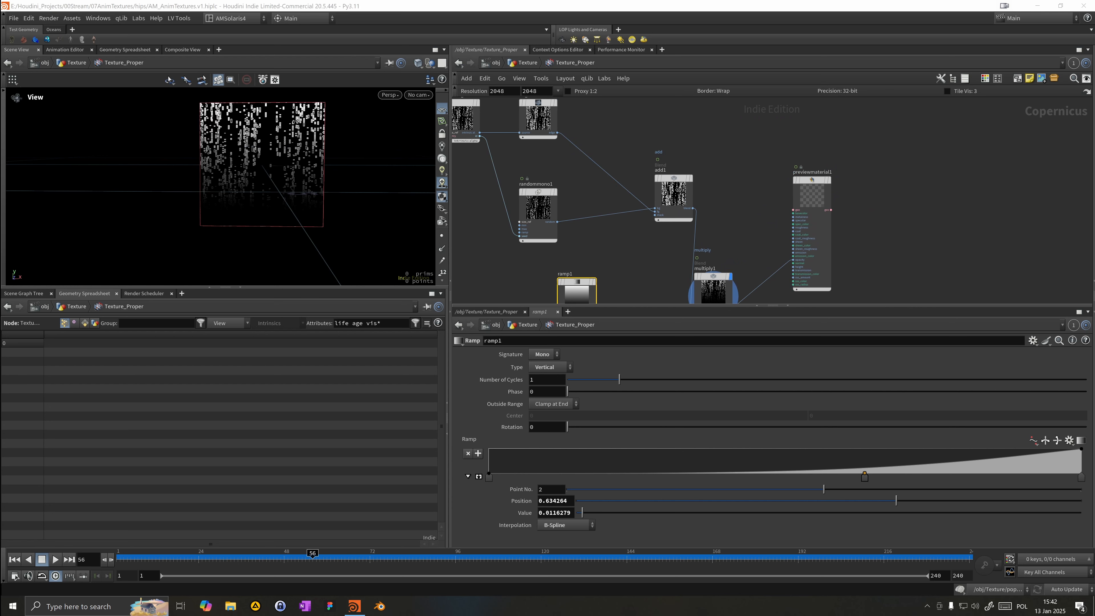
middle_click_drag(917, 236, 903, 189)
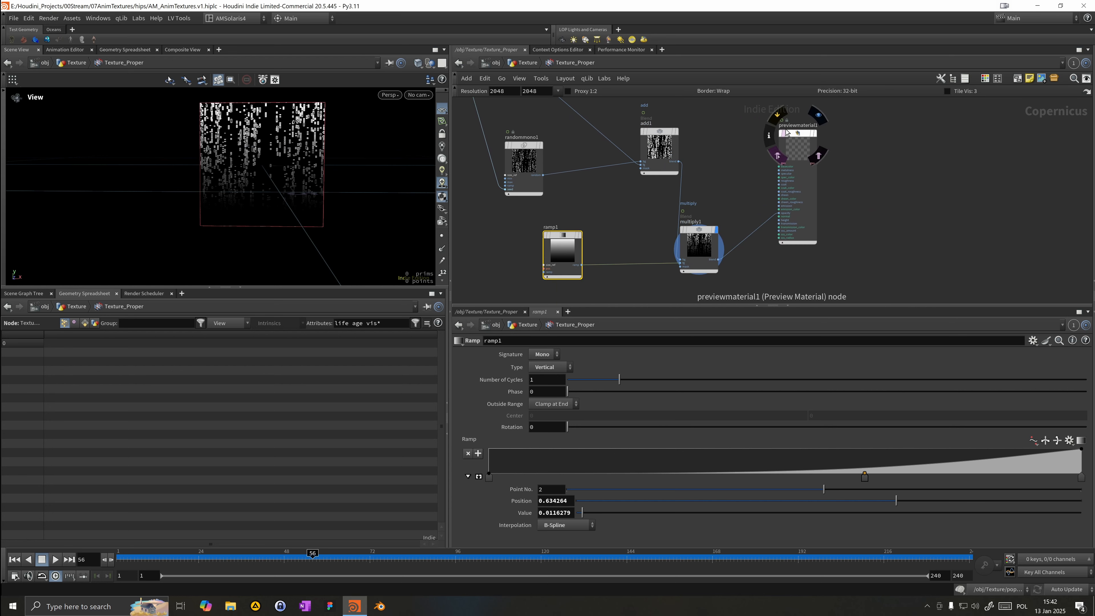
middle_click_drag(776, 255, 789, 192)
Step: Add a Mono to RGB node below multiply1, feed multiply1 into it and display it
key("Tab")
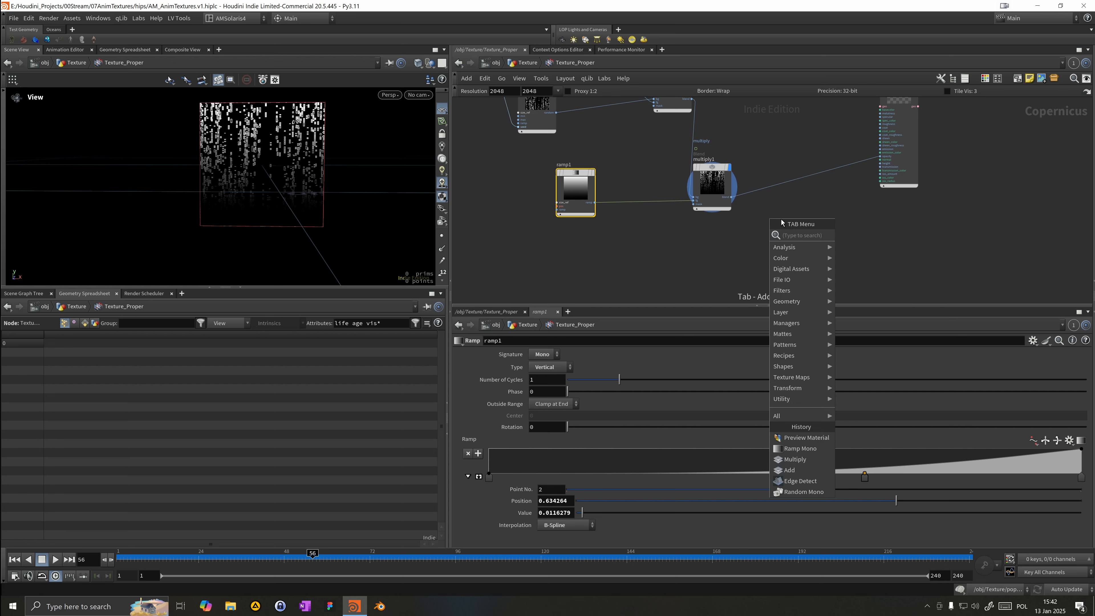
type("monotor")
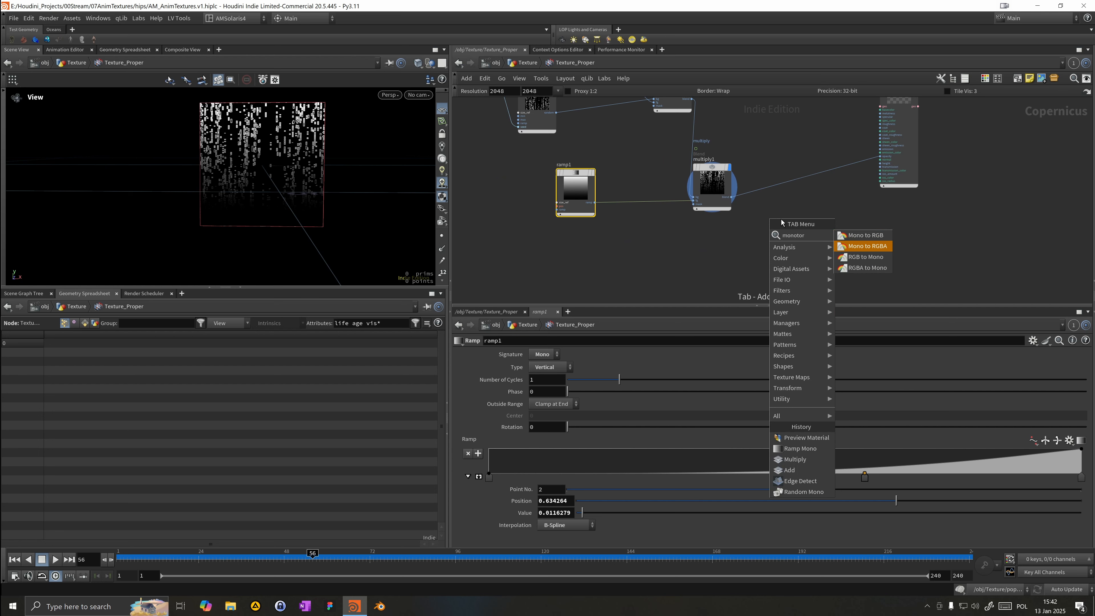
key("Escape")
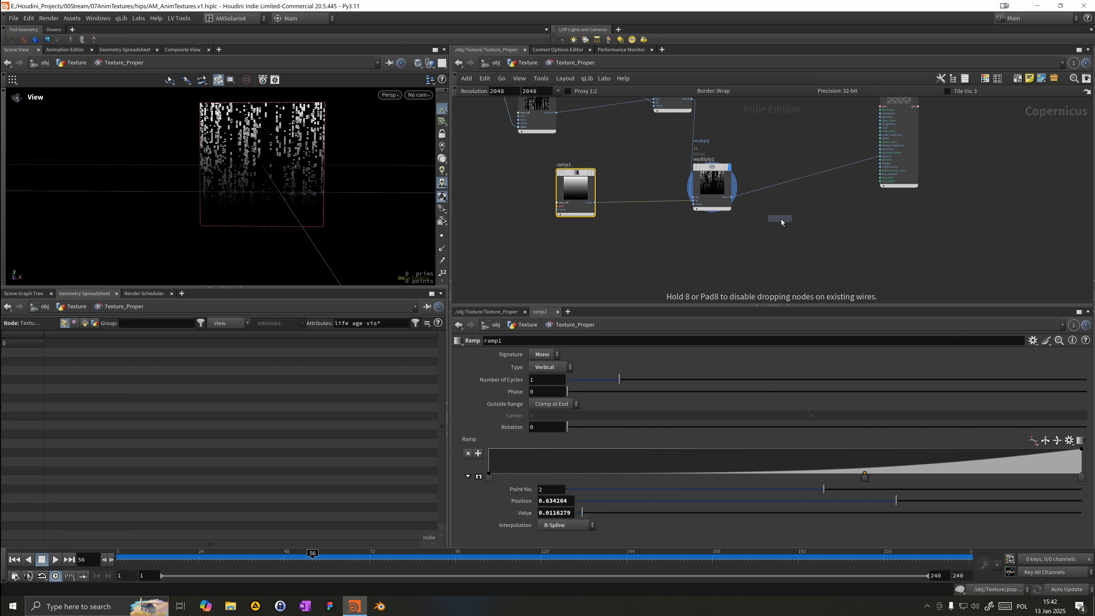
left_click(770, 259)
left_click_drag(732, 197, 747, 262)
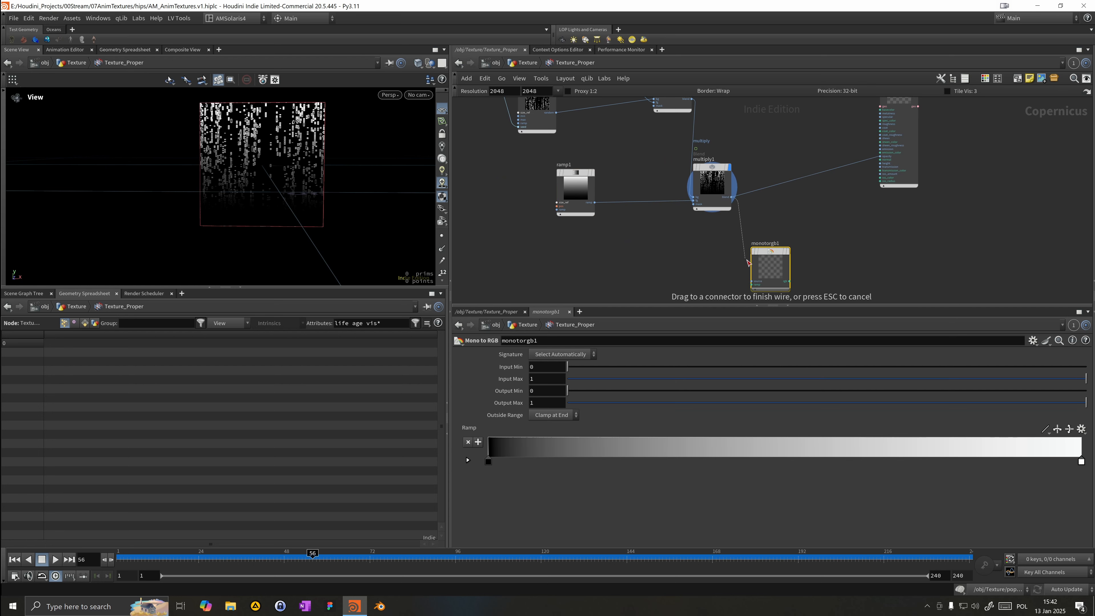
left_click(753, 282)
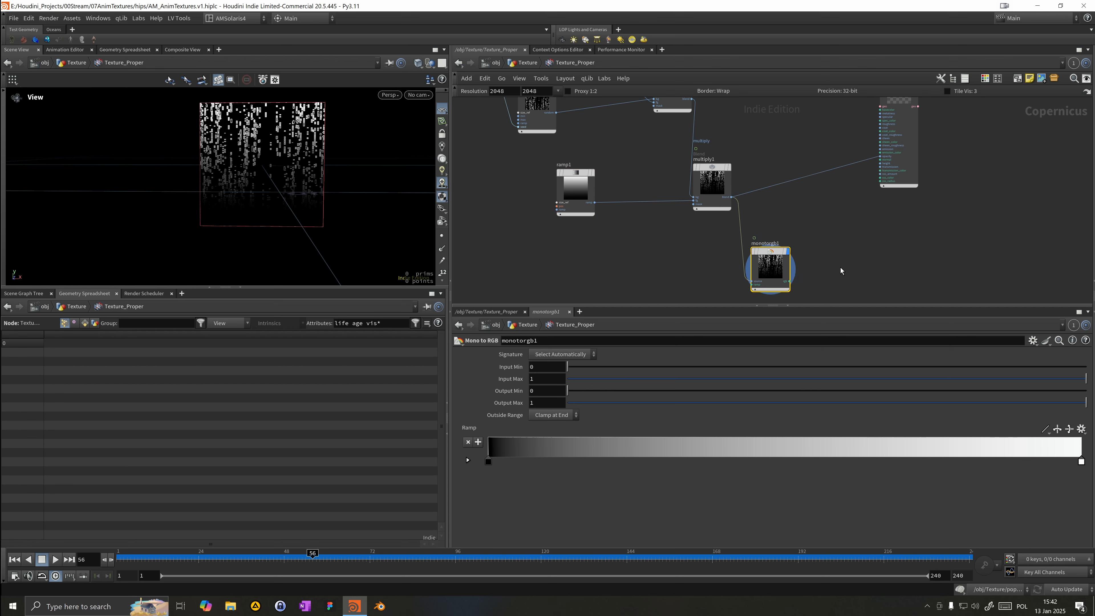
middle_click_drag(782, 262, 761, 213)
left_click_drag(762, 213, 762, 243)
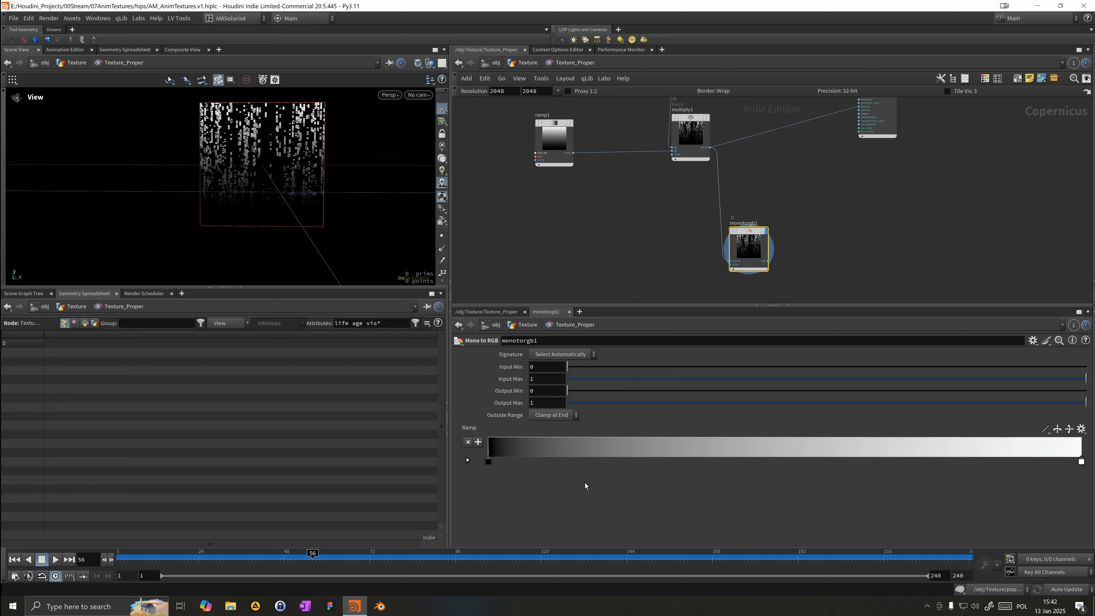
Step: Apply the Plasma color preset to monotorgb1's ramp, trying Viridis first
left_click(1082, 429)
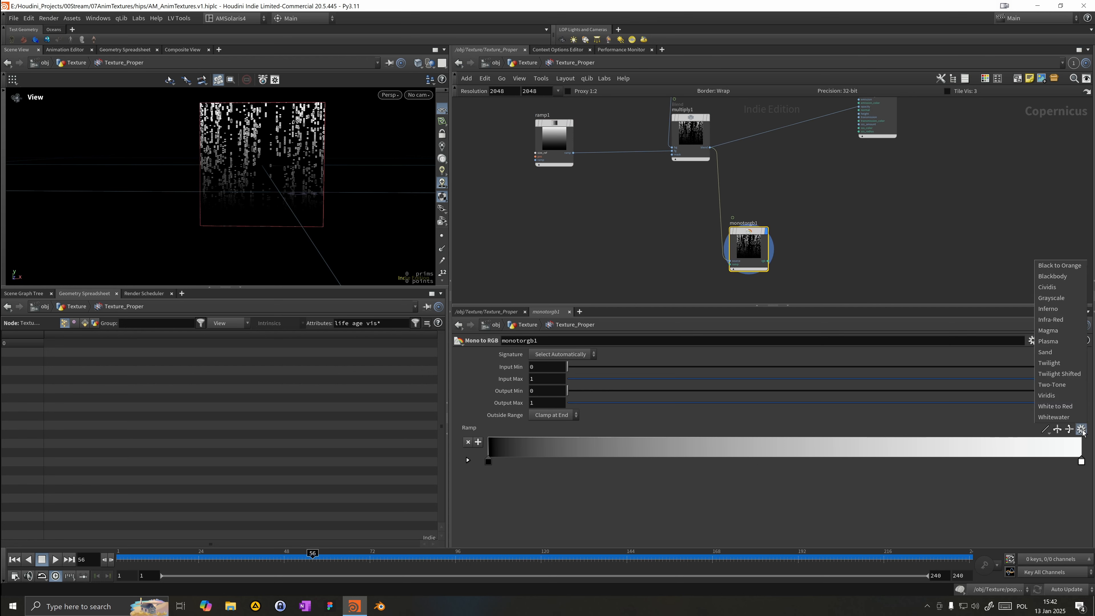
left_click(1057, 396)
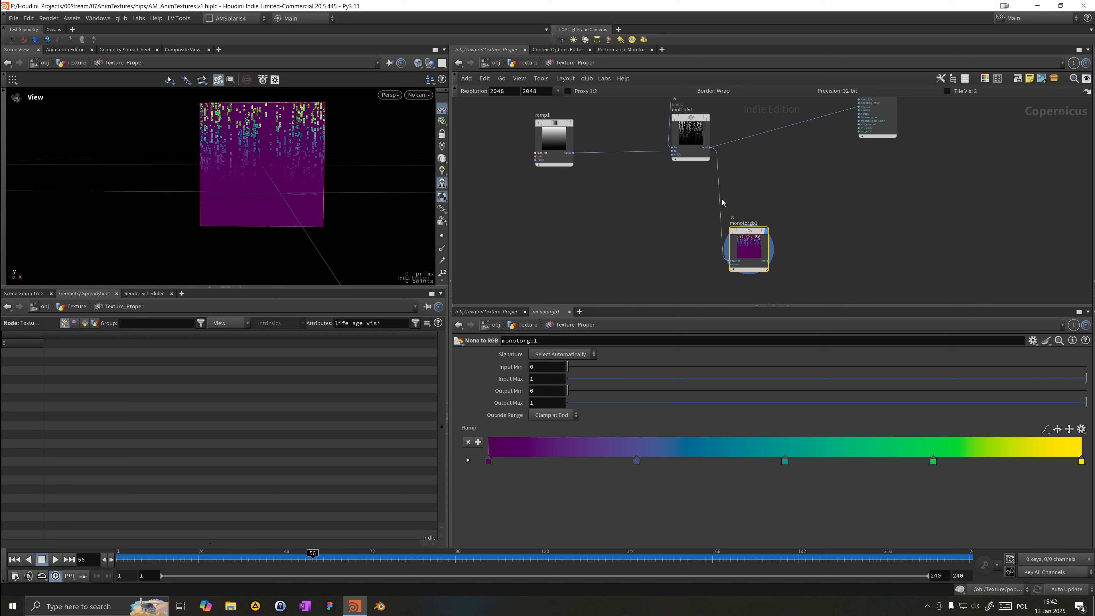
left_click(1082, 429)
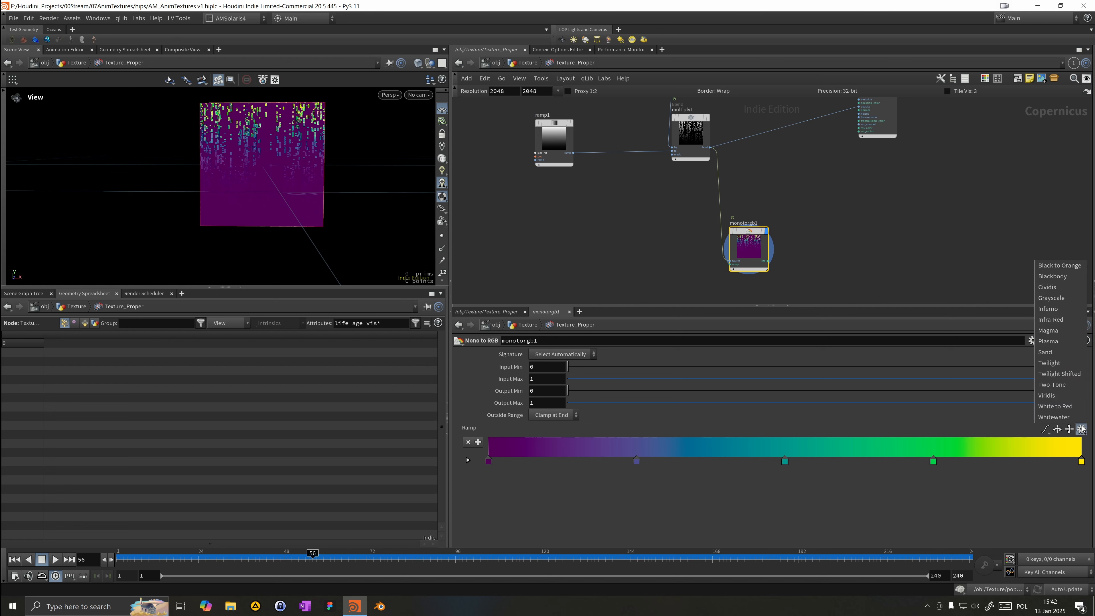
left_click(1050, 343)
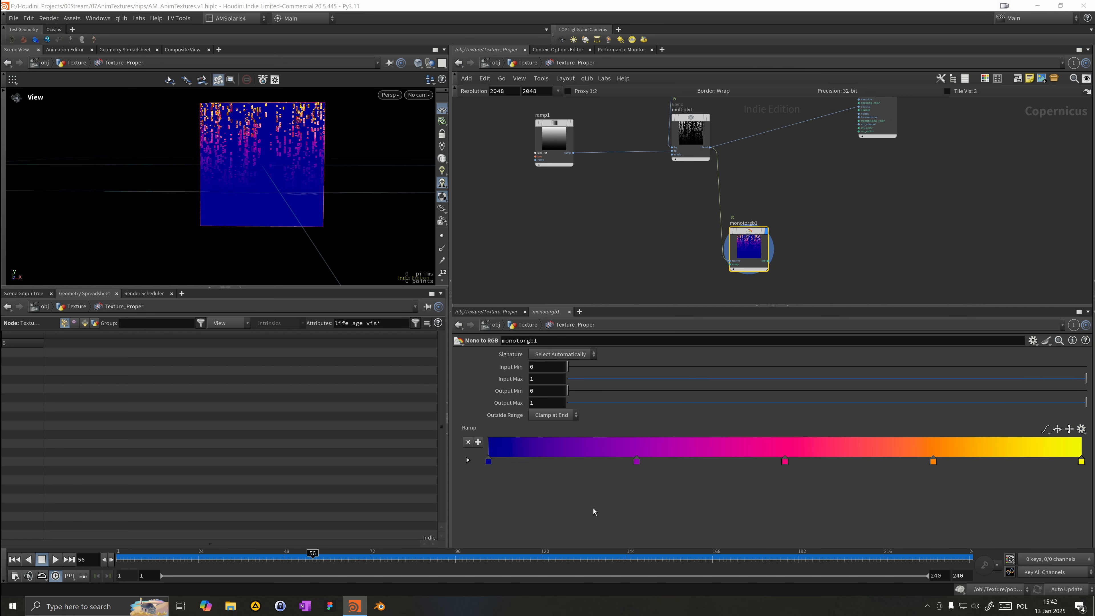
Step: Set the ramp's first color key to black in the Color Editor
double_click(487, 459)
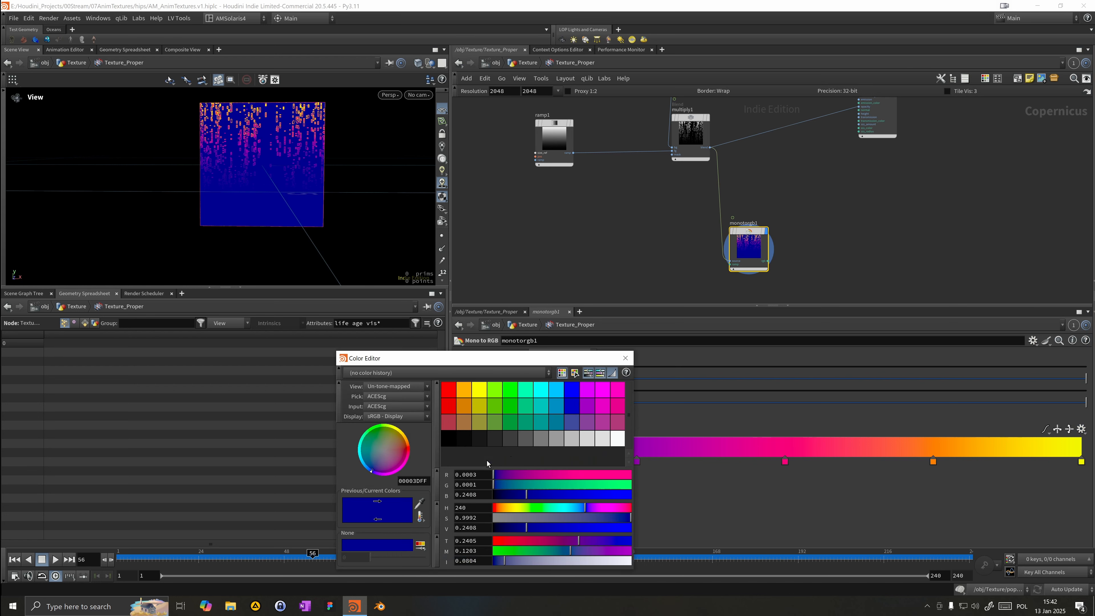
left_click(466, 439)
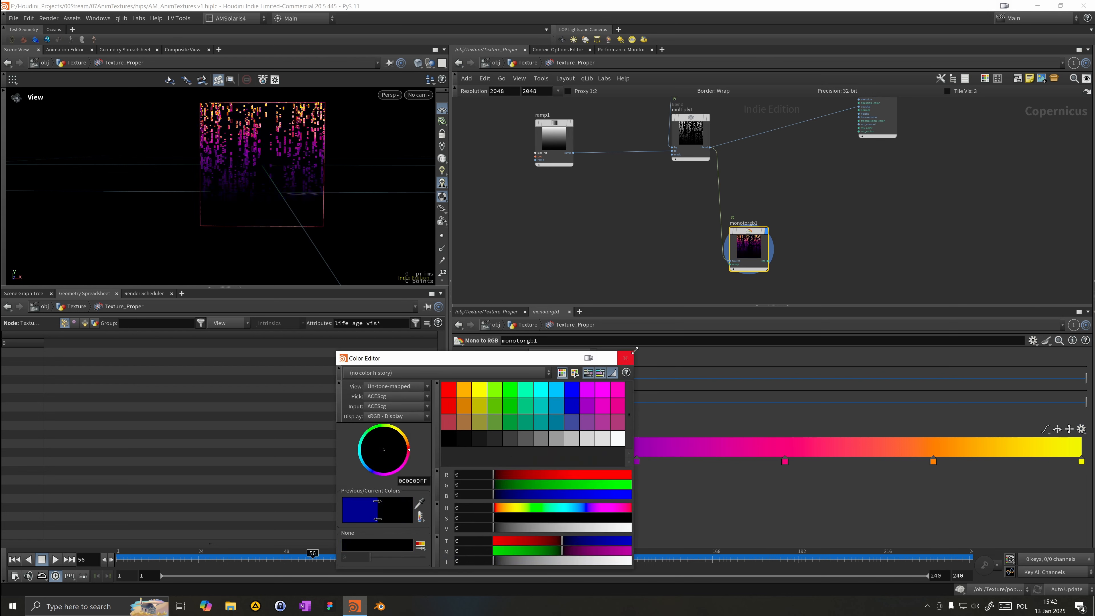
left_click(625, 358)
Step: Play the animation and examine the colored texture in the viewport and the network around randommono1
left_click(56, 559)
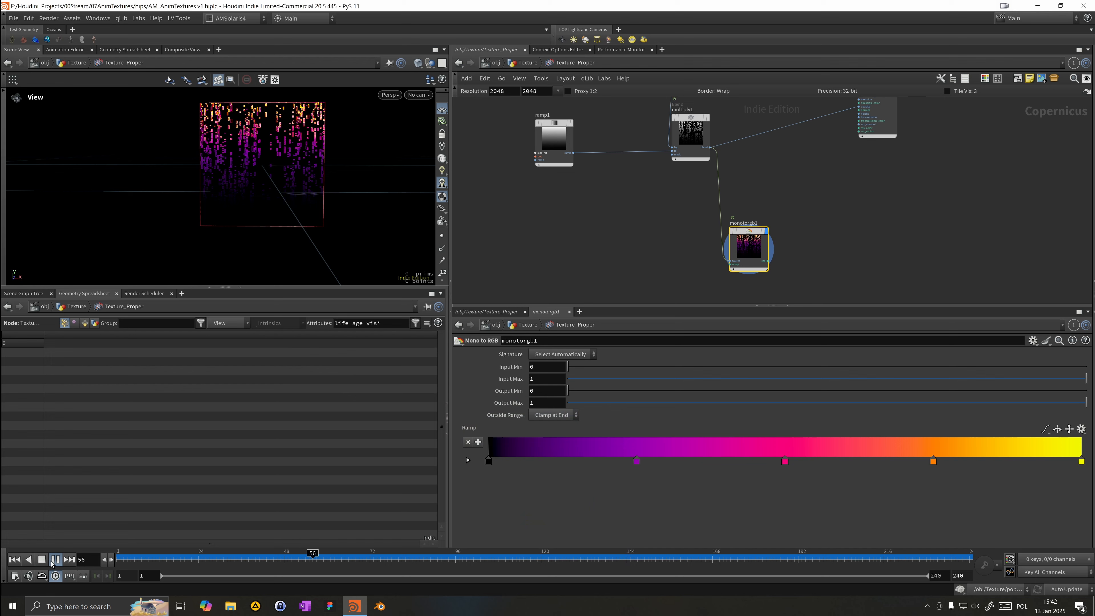
middle_click_drag(598, 191, 641, 238)
scroll(298, 161, "up", 6)
scroll(287, 150, "up", 5)
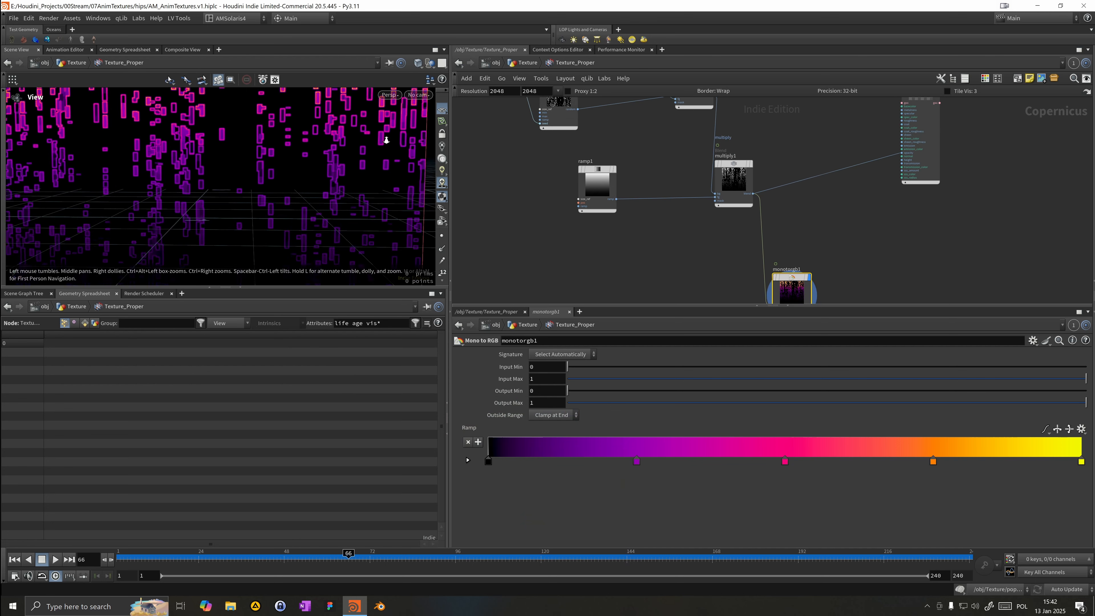
middle_click_drag(223, 163, 341, 236)
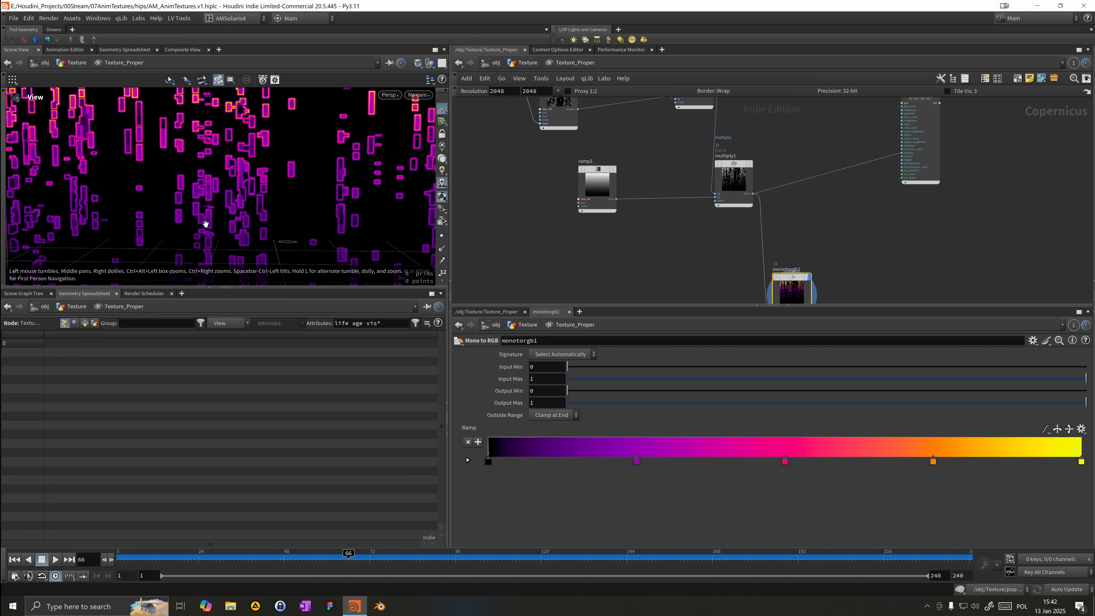
middle_click_drag(546, 204, 586, 287)
left_click_drag(550, 215, 622, 162)
key("b")
scroll(612, 186, "down", 2)
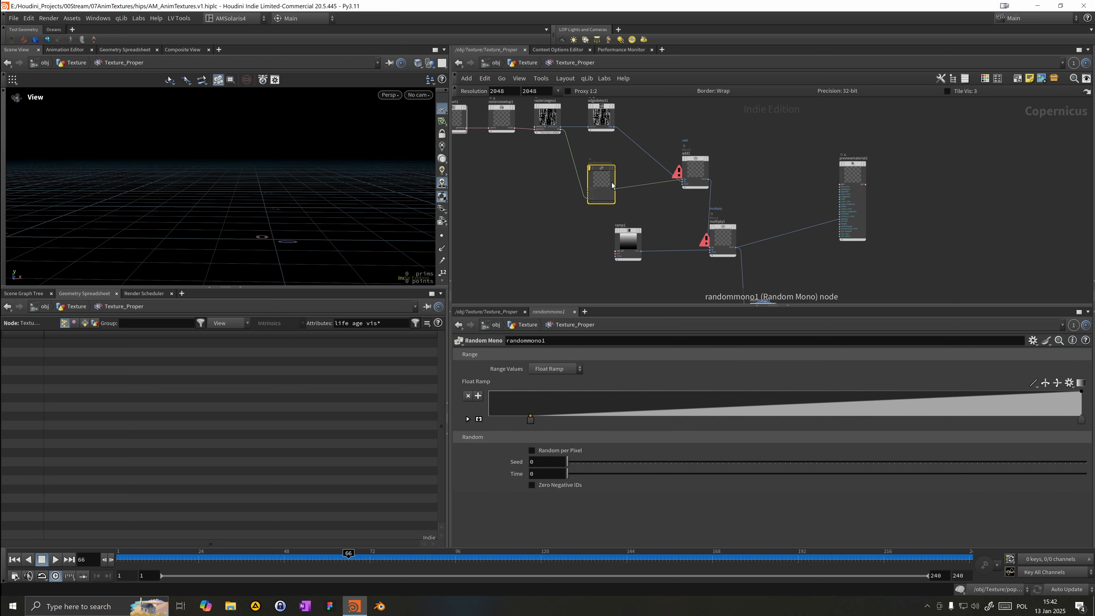
Step: Cut randommono1's wires and connect the upstream rasterized layer directly into add1
left_click_drag(561, 130, 689, 180)
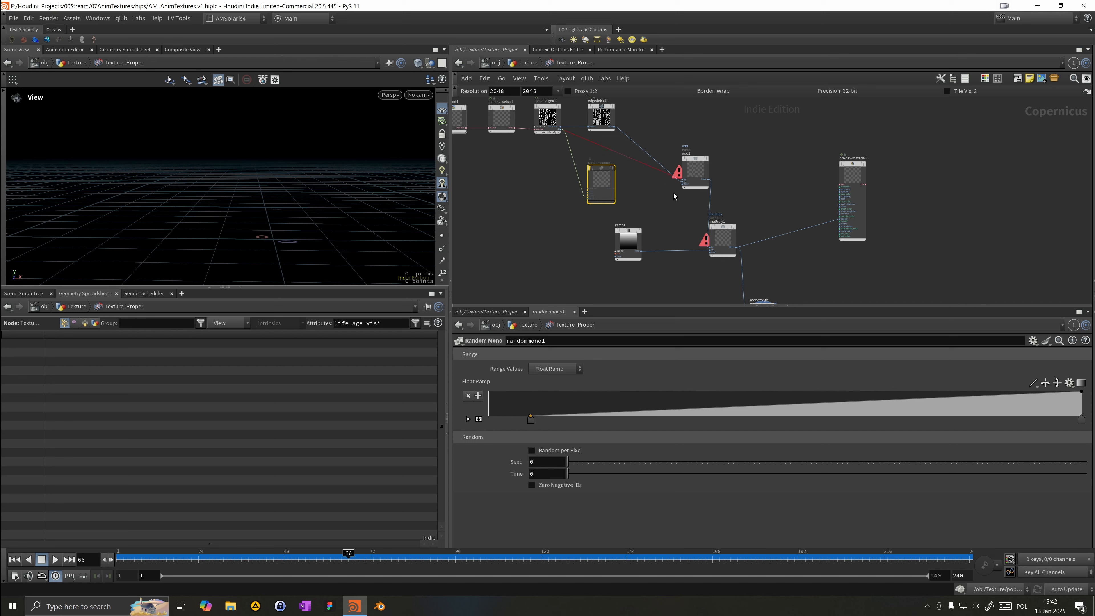
scroll(675, 196, "up", 3)
middle_click_drag(642, 165, 677, 224)
key("y")
left_click_drag(594, 161, 575, 186)
left_click_drag(469, 128, 739, 234)
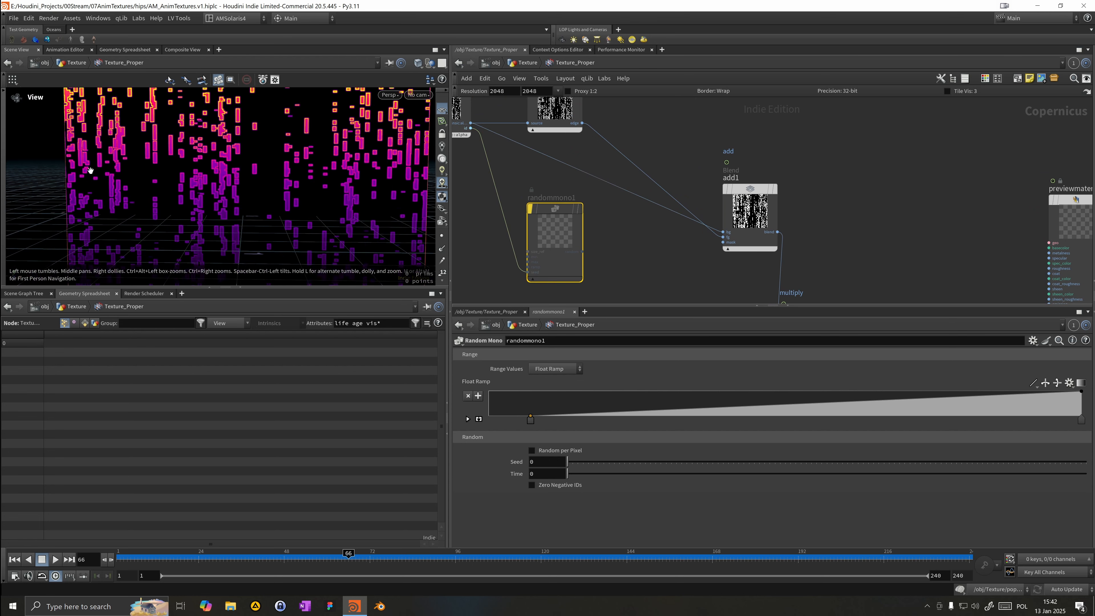
Step: Play the animation and inspect the result closely in the viewport
left_click(55, 560)
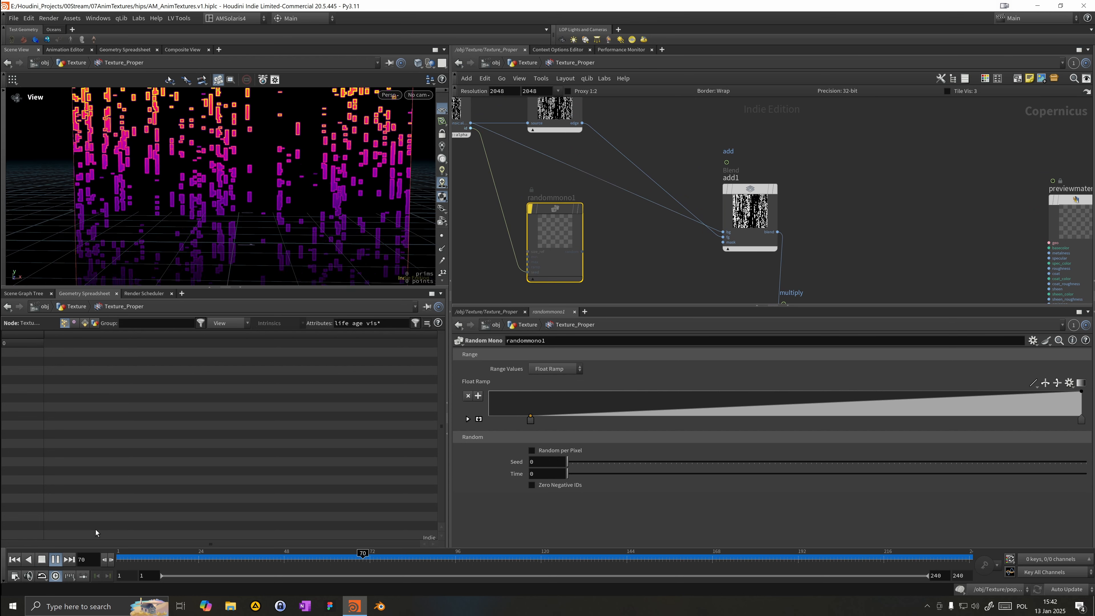
right_click_drag(227, 213, 176, 200)
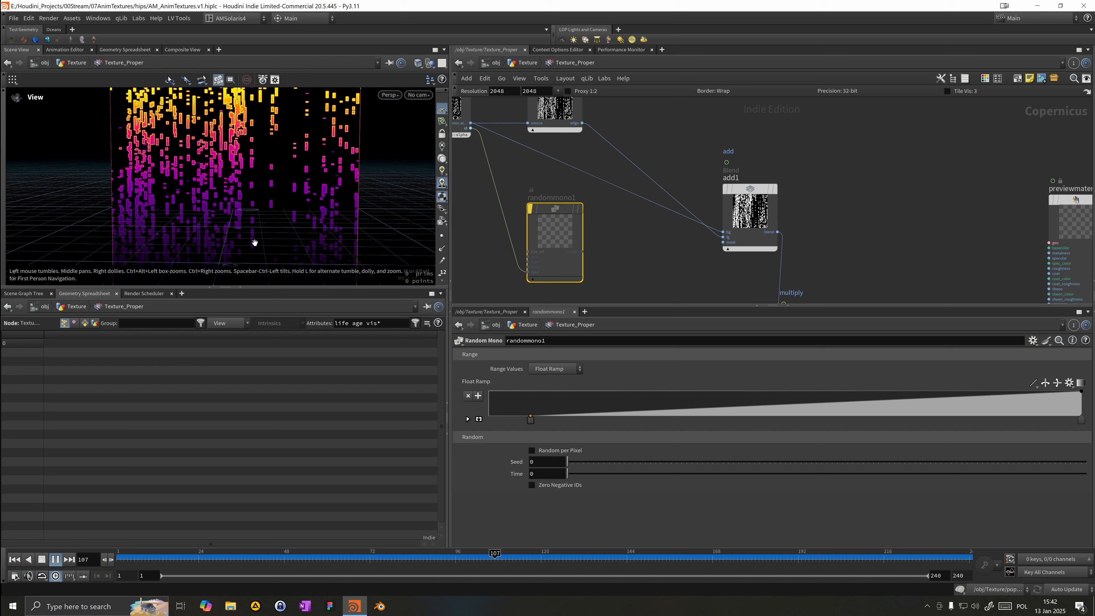
right_click_drag(293, 156, 520, 143)
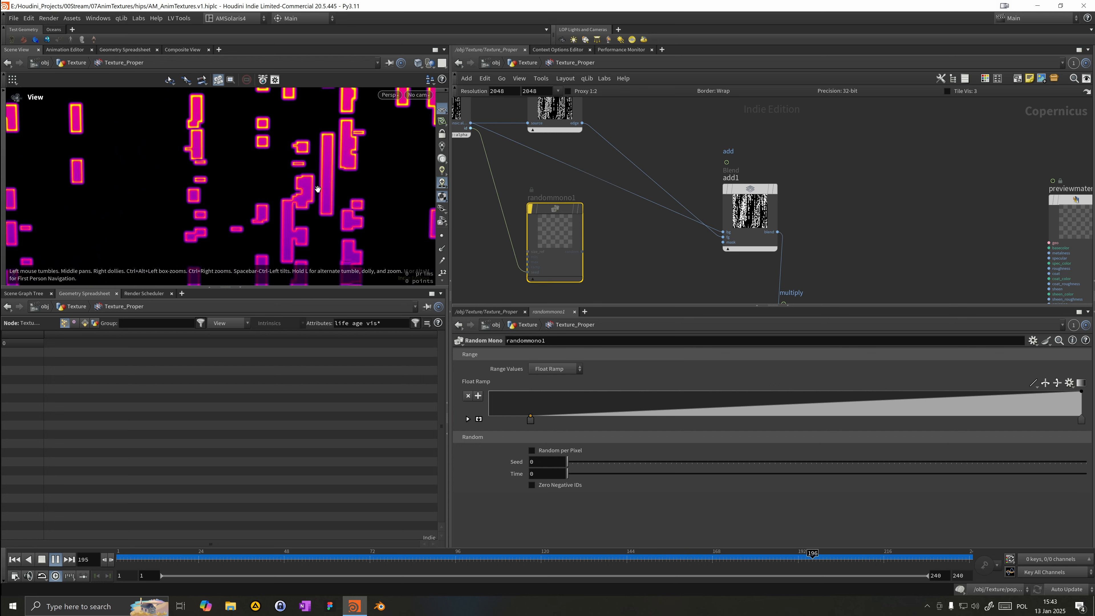
scroll(171, 184, "down", 10)
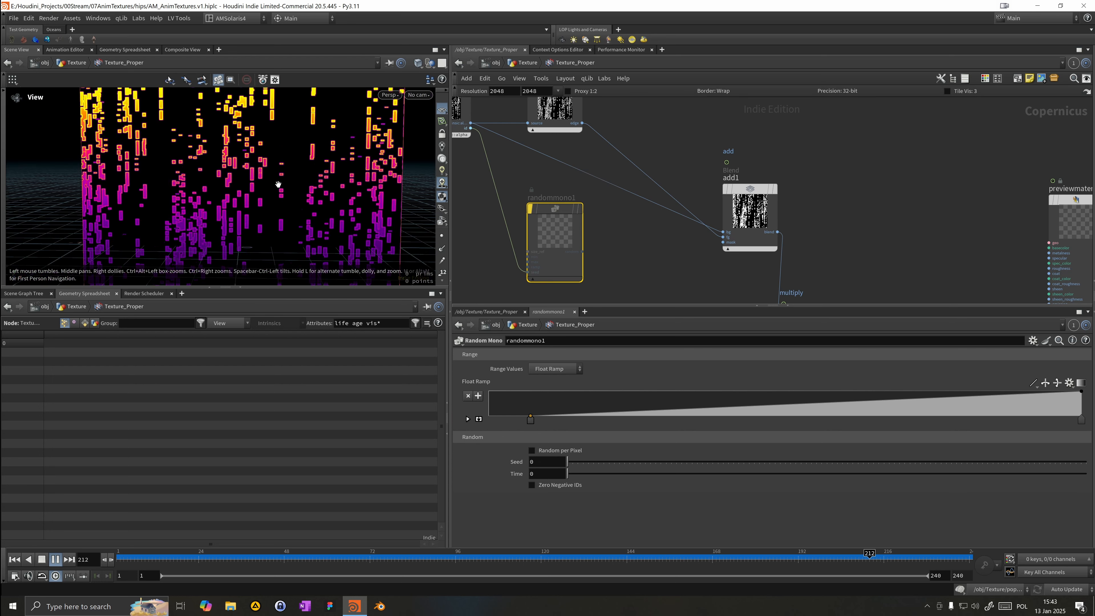
left_click_drag(242, 219, 236, 190)
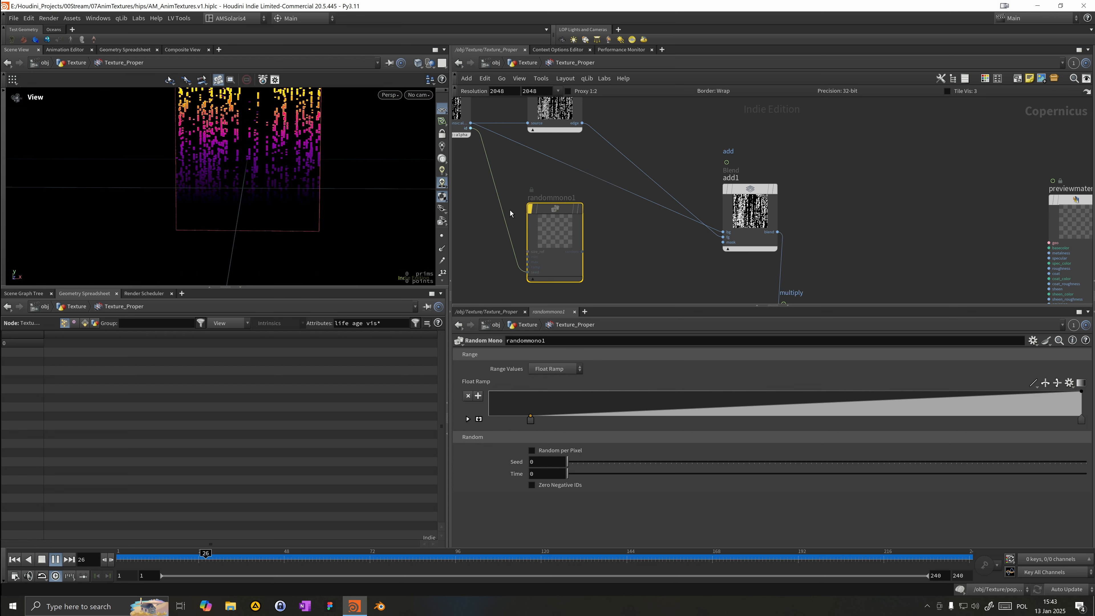
Step: Insert a Blend node on the wire between edgedetect1 and add1
scroll(536, 184, "down", 3)
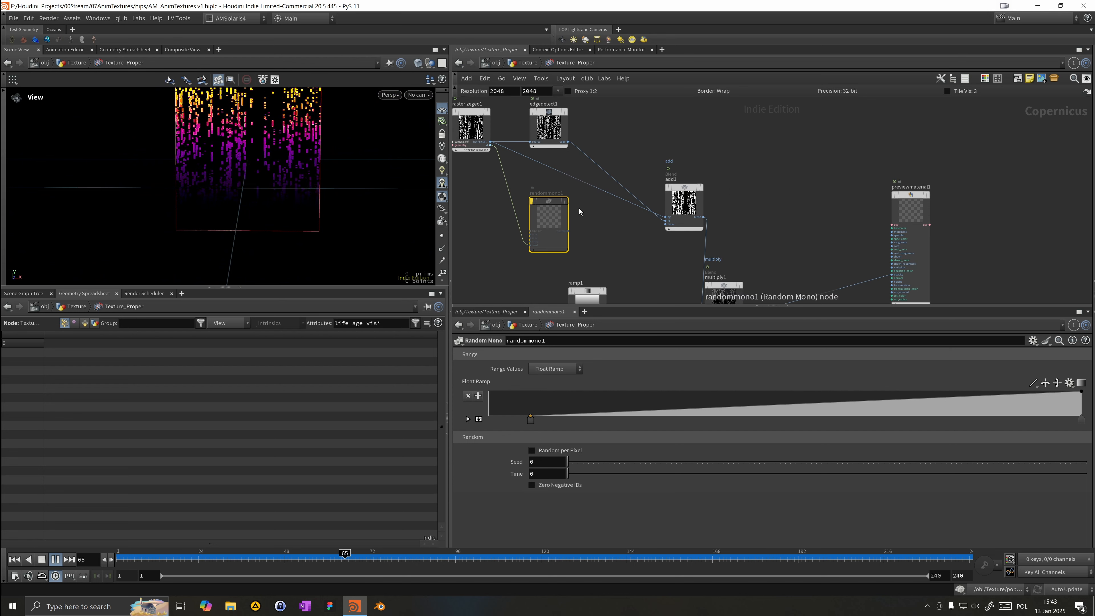
middle_click_drag(638, 199, 640, 200)
key("Tab")
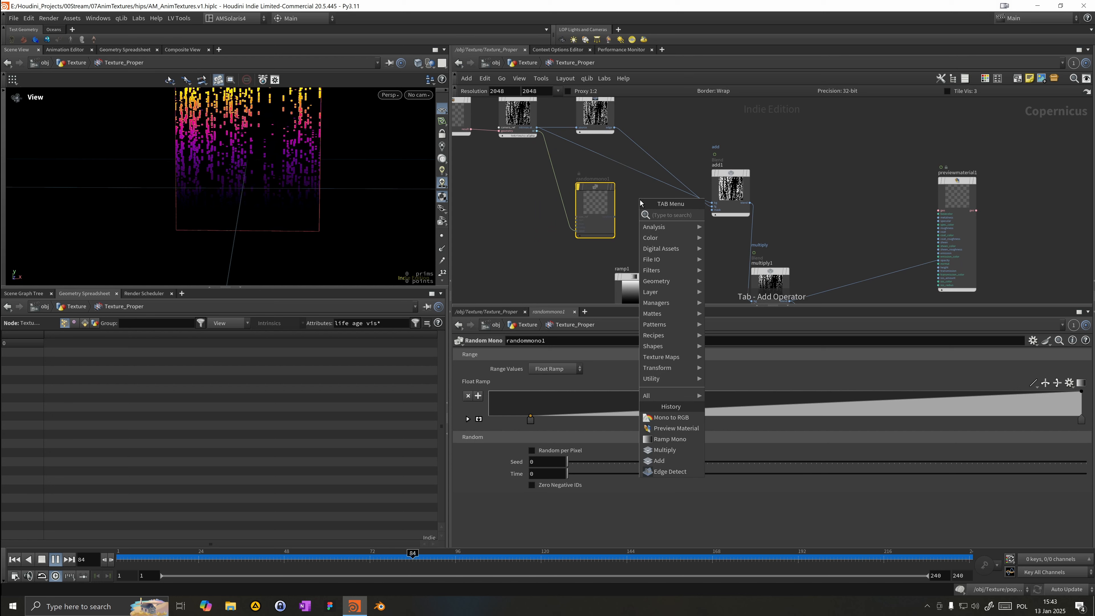
type("bl")
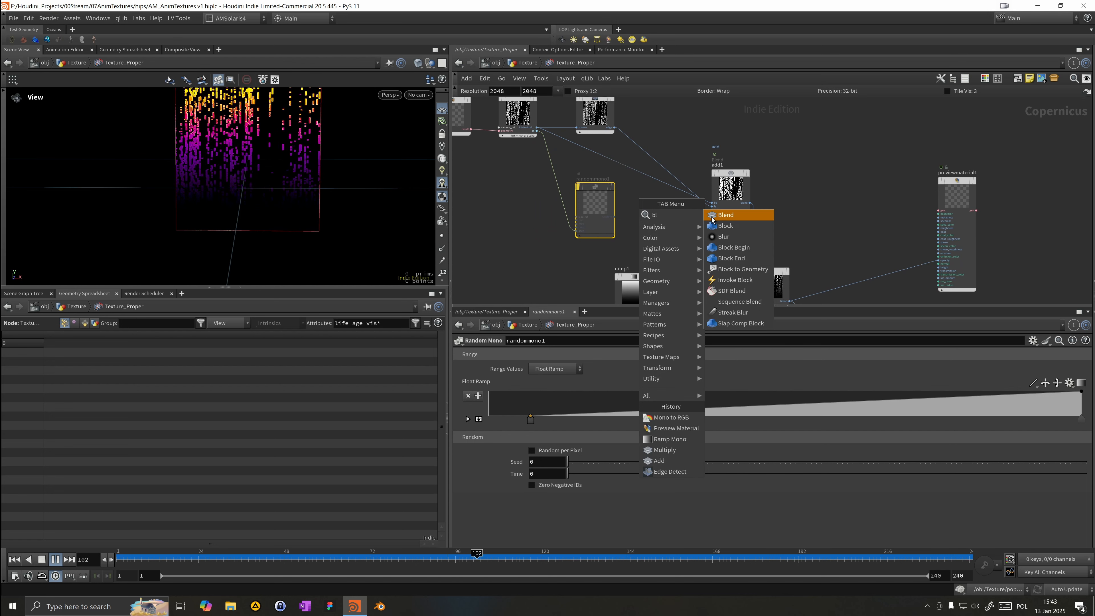
key("Return")
left_click(635, 172)
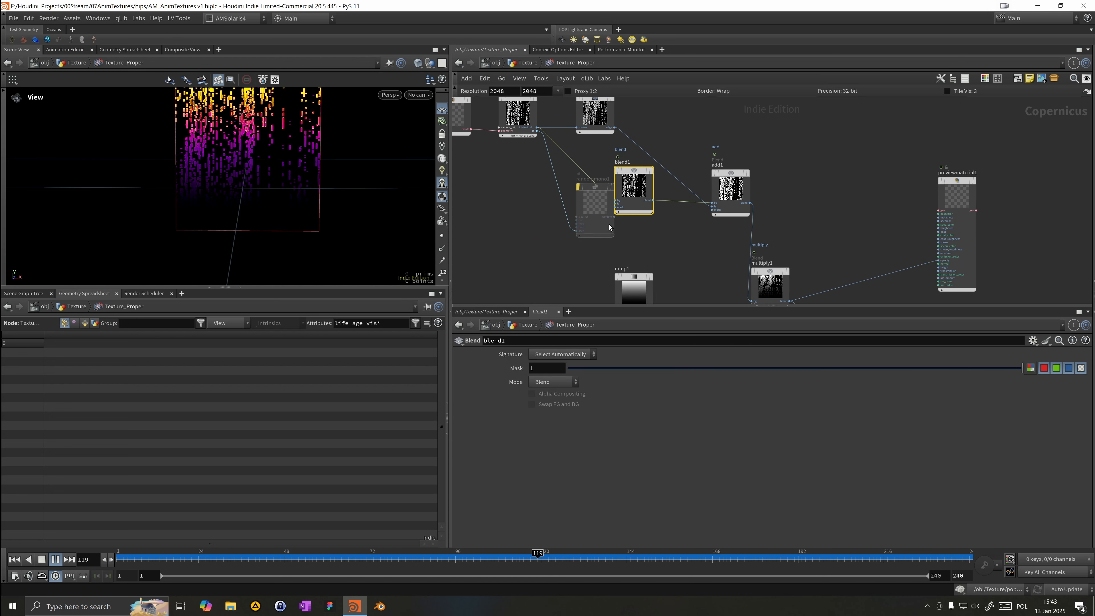
Step: Move randommono1 beside blend1 and connect it into blend1's mask input
left_click_drag(595, 202, 566, 206)
left_click(584, 221)
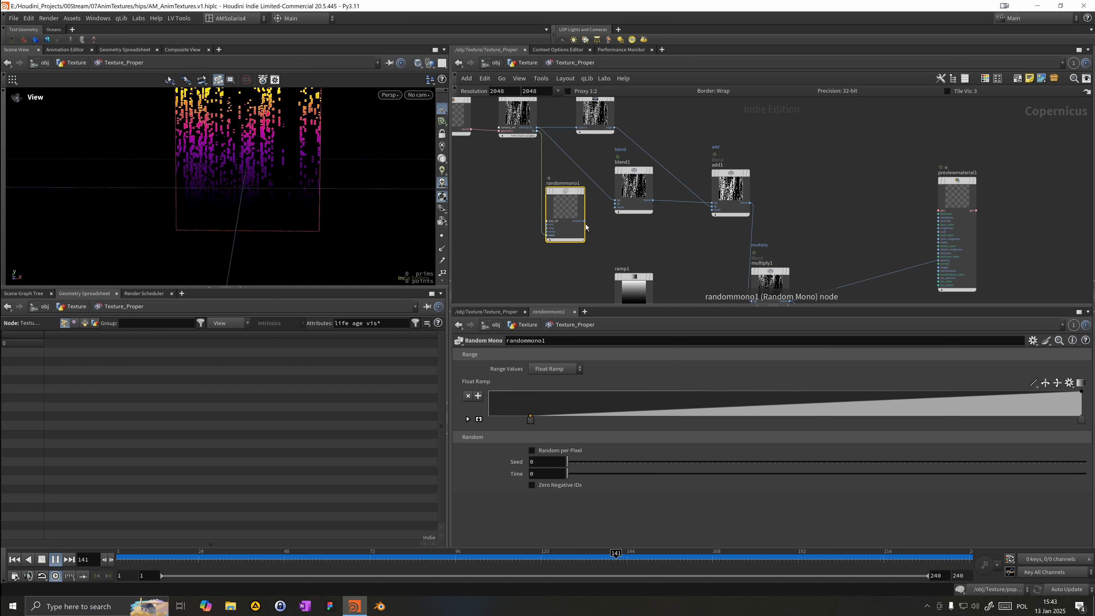
left_click(616, 203)
Step: Set blend1's Mask to about 0.69
left_click(642, 193)
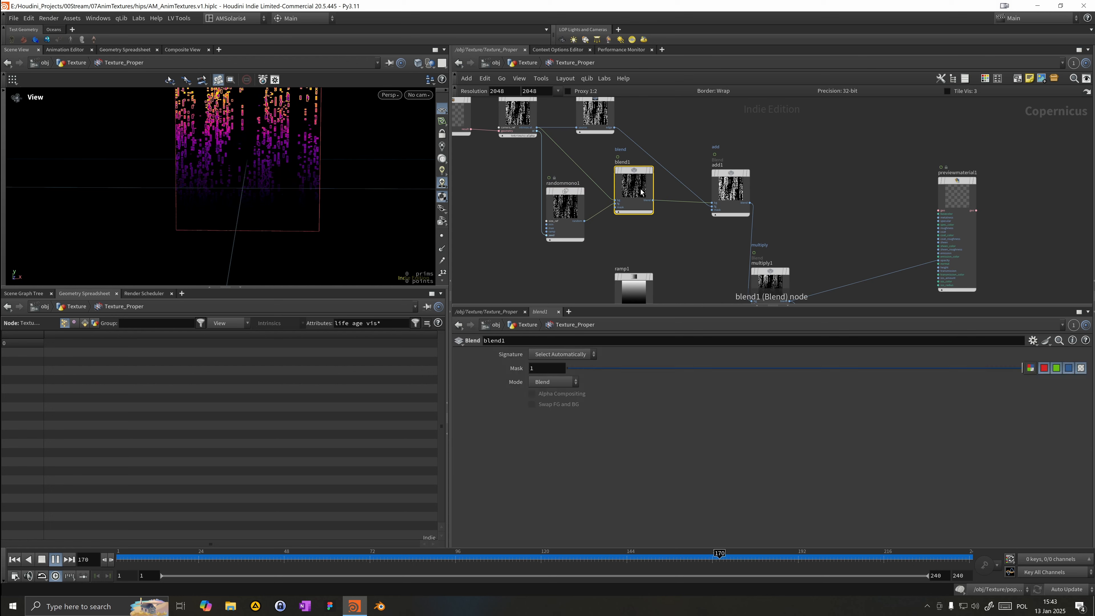
left_click_drag(802, 375, 810, 373)
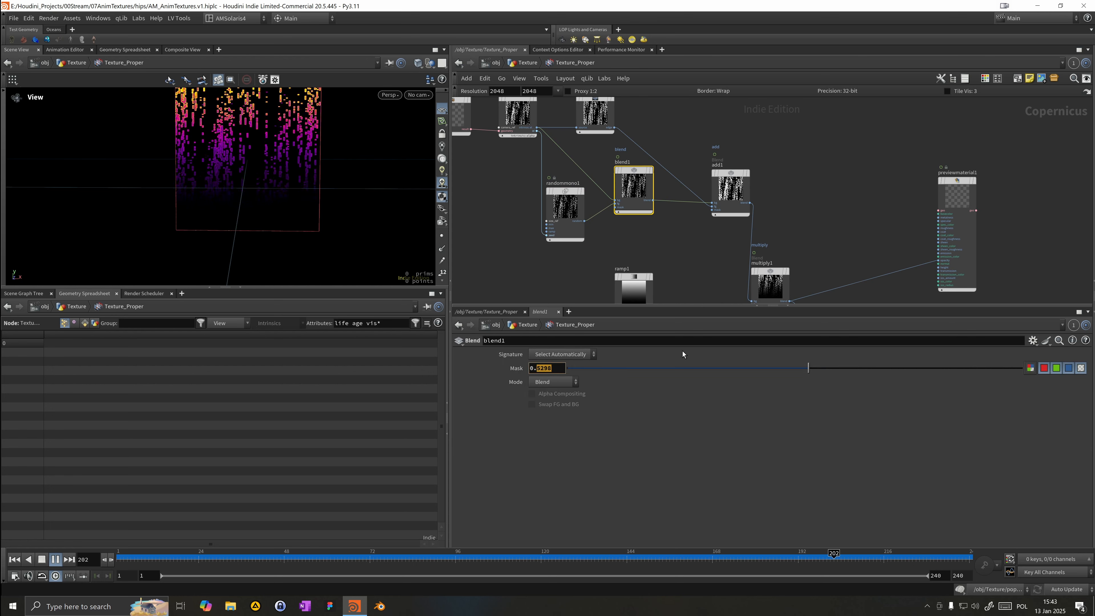
type("4")
key("Return")
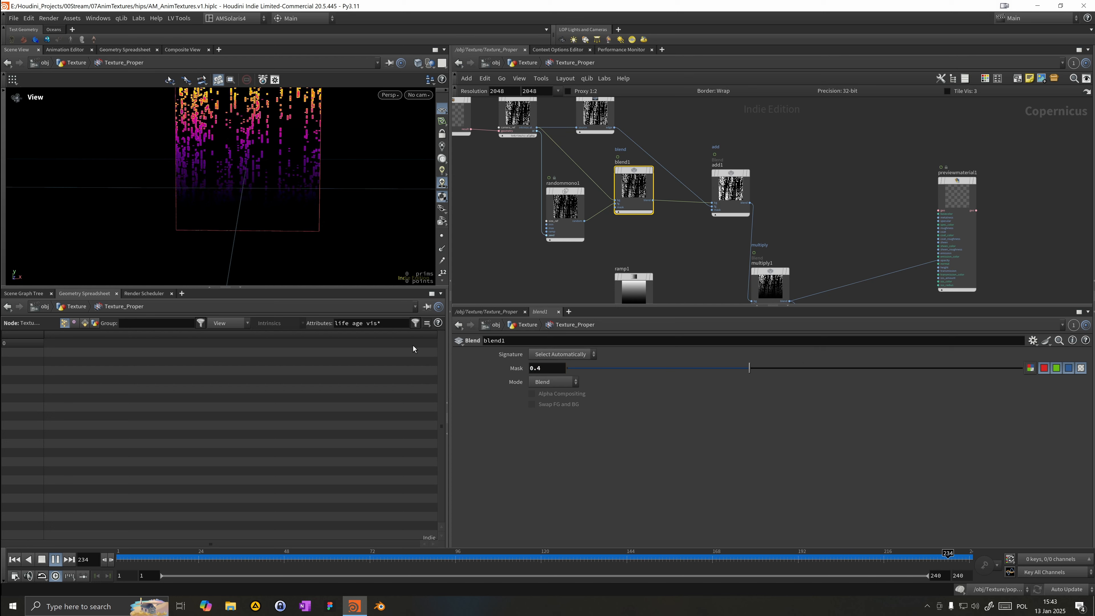
left_click(593, 368)
left_click_drag(585, 376, 883, 373)
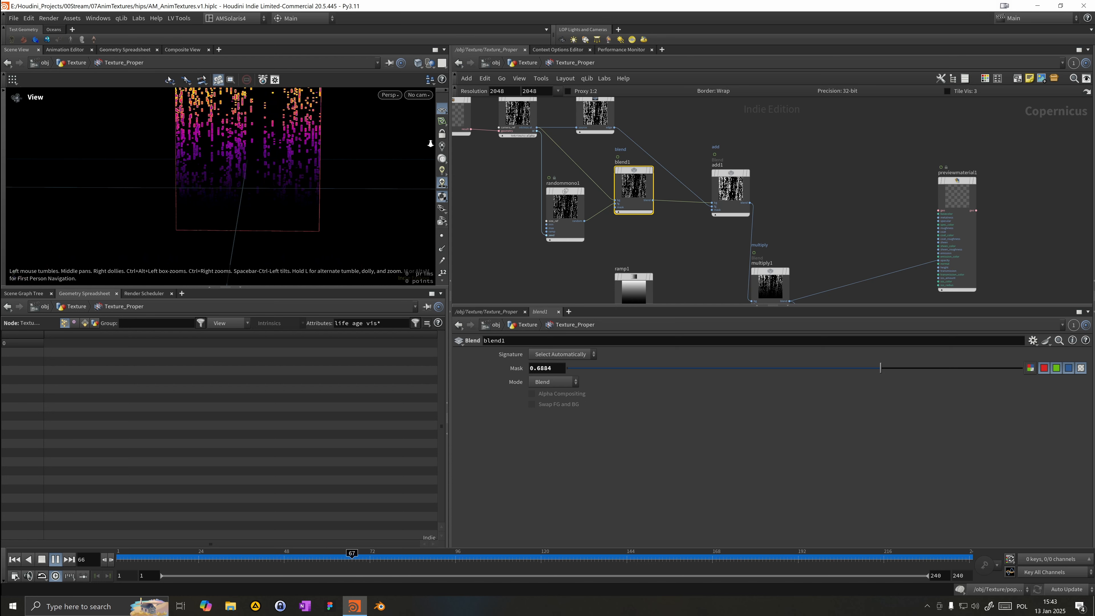
scroll(430, 144, "up", 5)
scroll(393, 148, "down", 5)
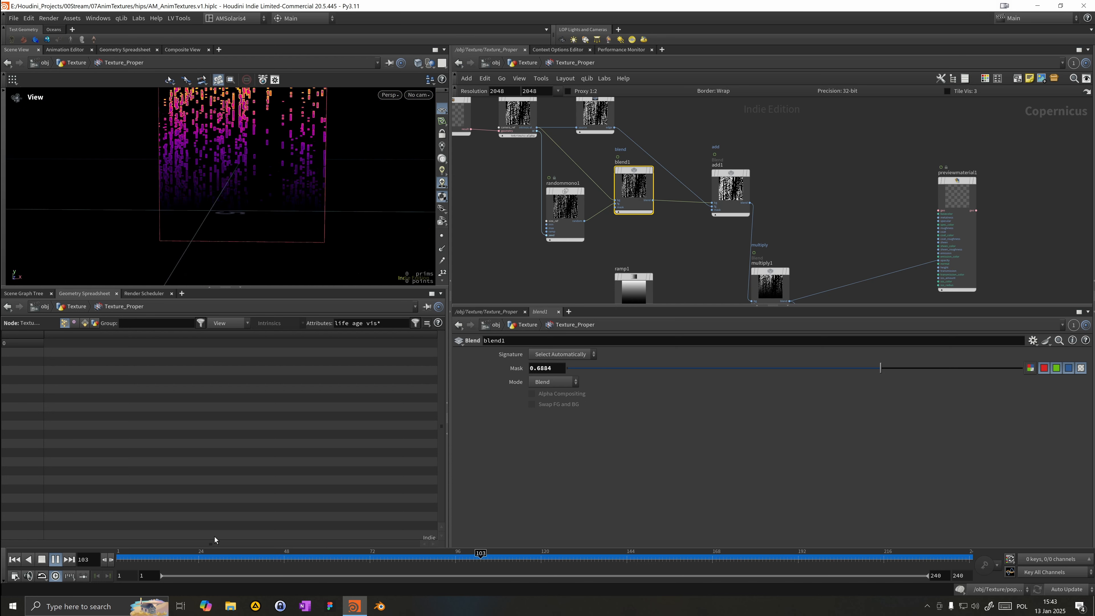
left_click(214, 553)
Step: Reposition monotorgb1 and add a Null node next to it
scroll(652, 199, "down", 3)
middle_click_drag(686, 238, 675, 187)
middle_click_drag(760, 301, 675, 235)
key("Tab")
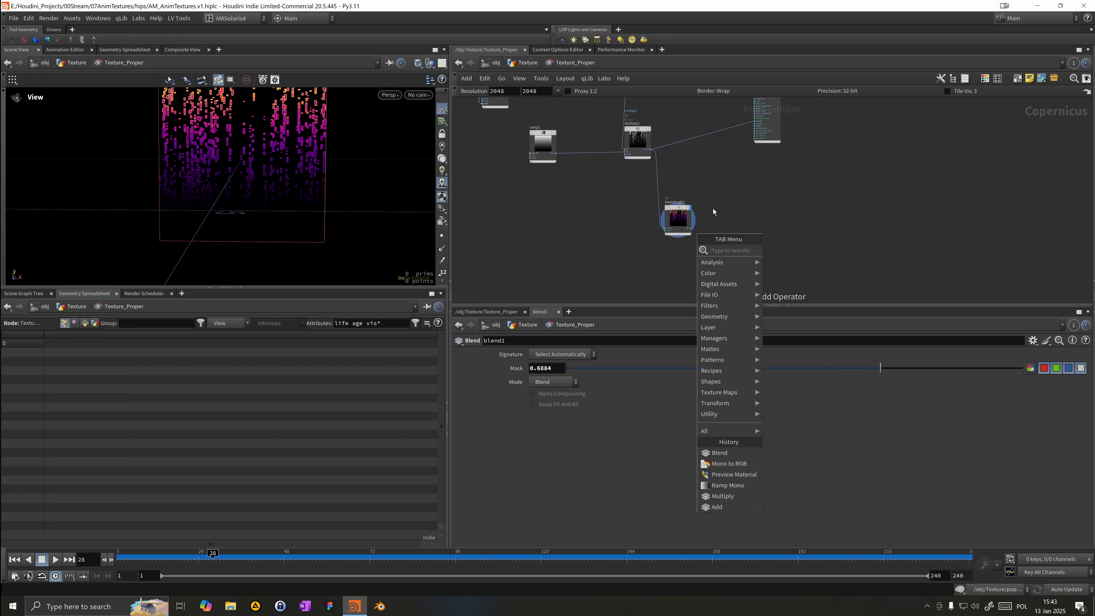
type("null")
key("Return")
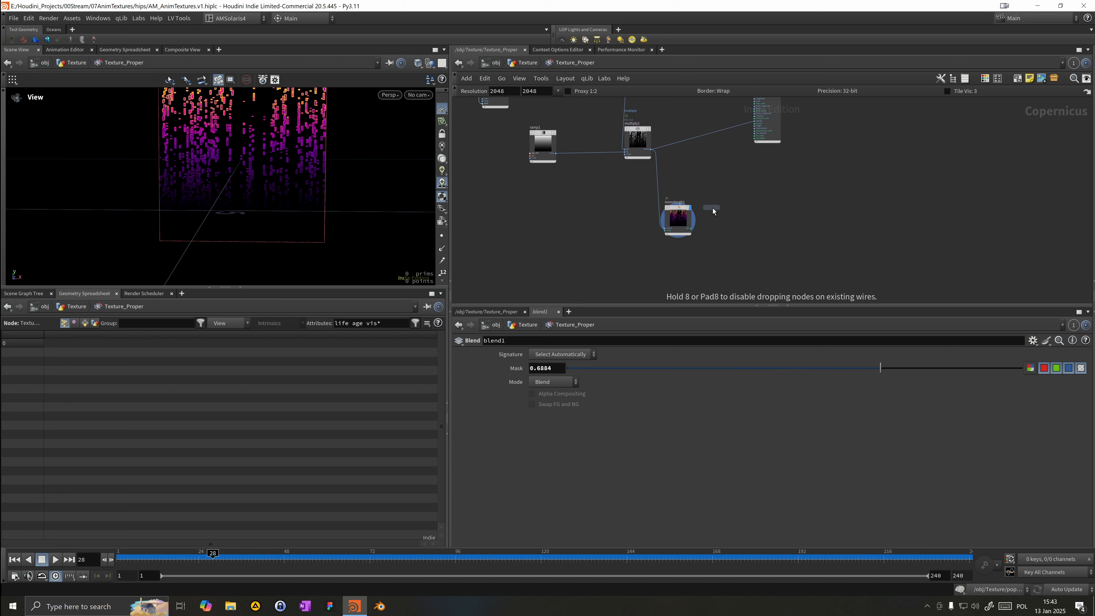
left_click(711, 198)
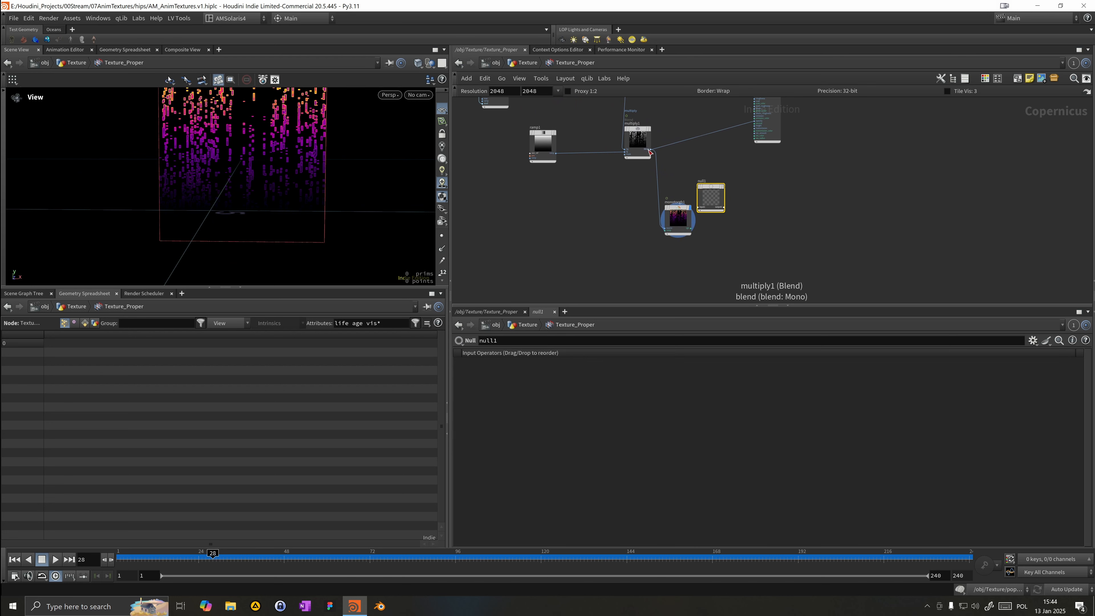
Step: Connect multiply1 into the null and name it OUT_Opacity
left_click_drag(652, 153, 730, 174)
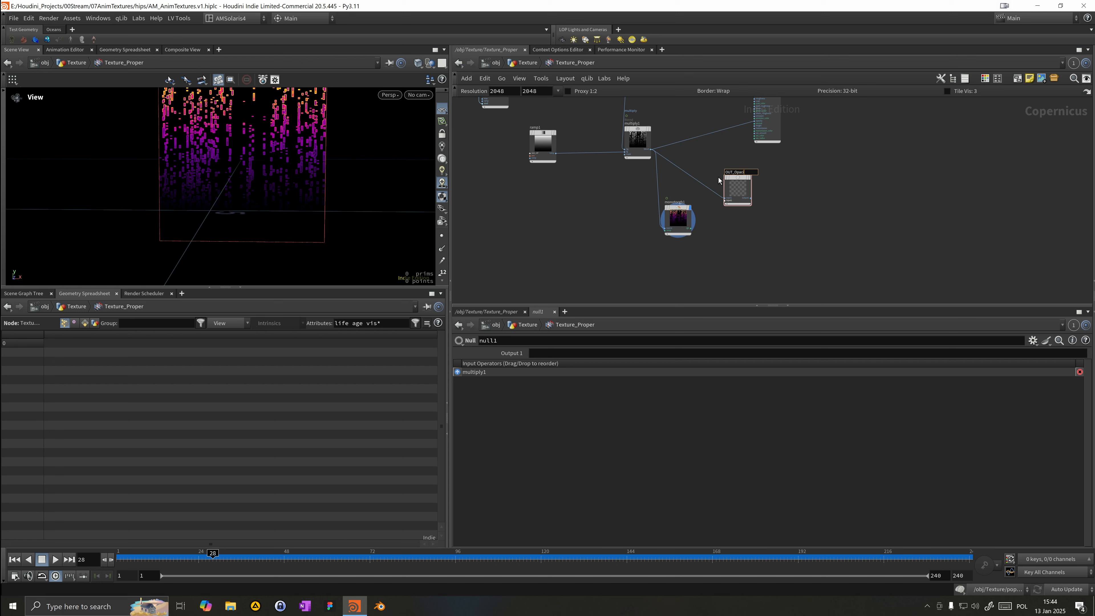
scroll(721, 178, "up", 2)
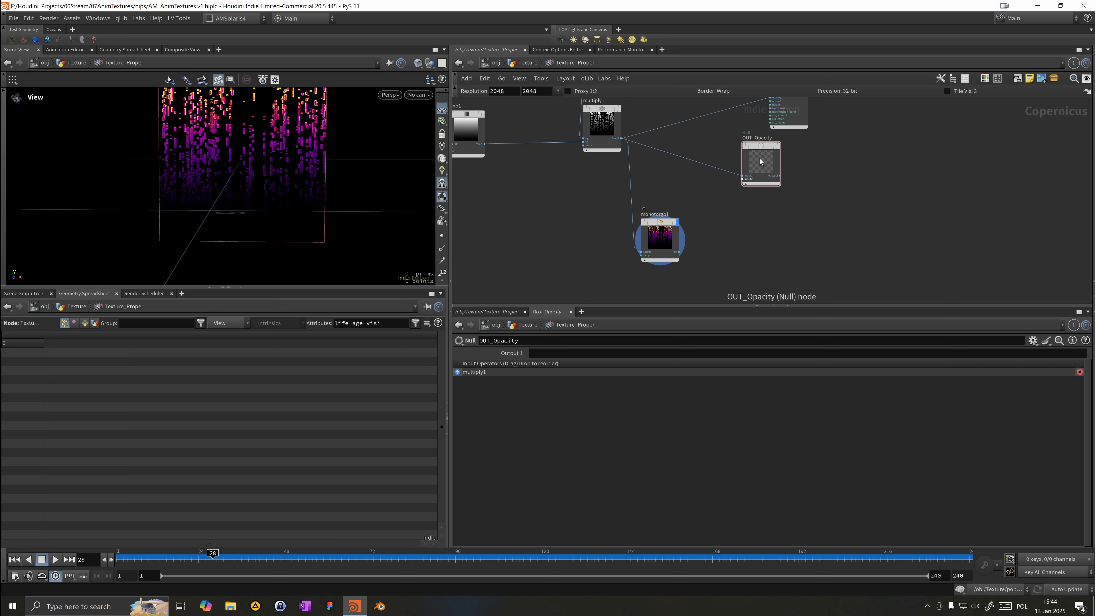
Step: Duplicate the null, feed monotorgb1 into the copy and rename it OUT_Color
left_click_drag(761, 163, 747, 242, "alt")
left_click_drag(680, 253, 730, 256)
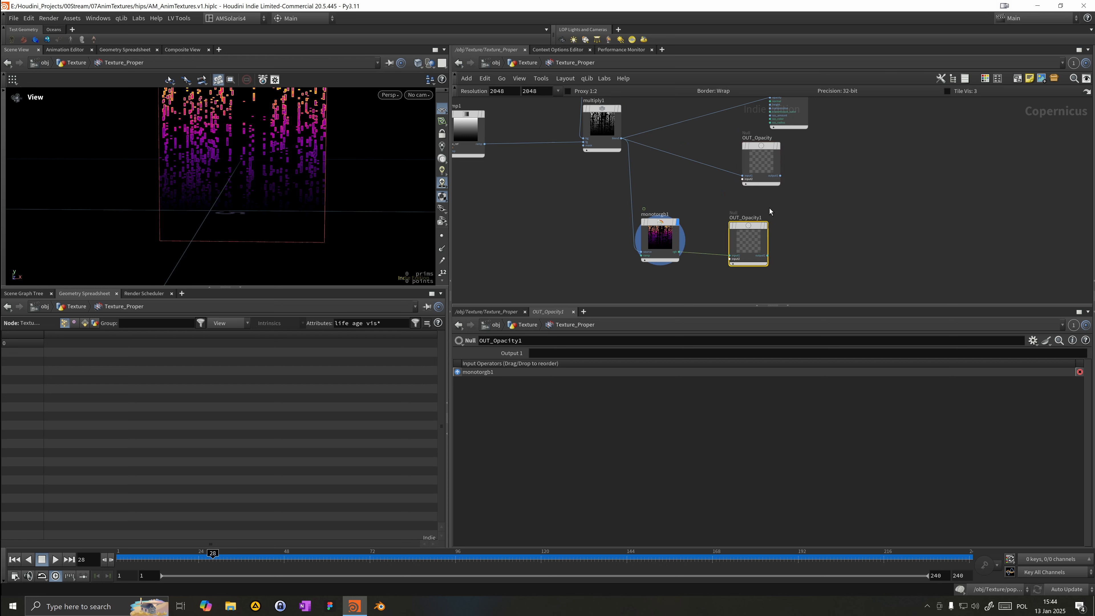
double_click(751, 218)
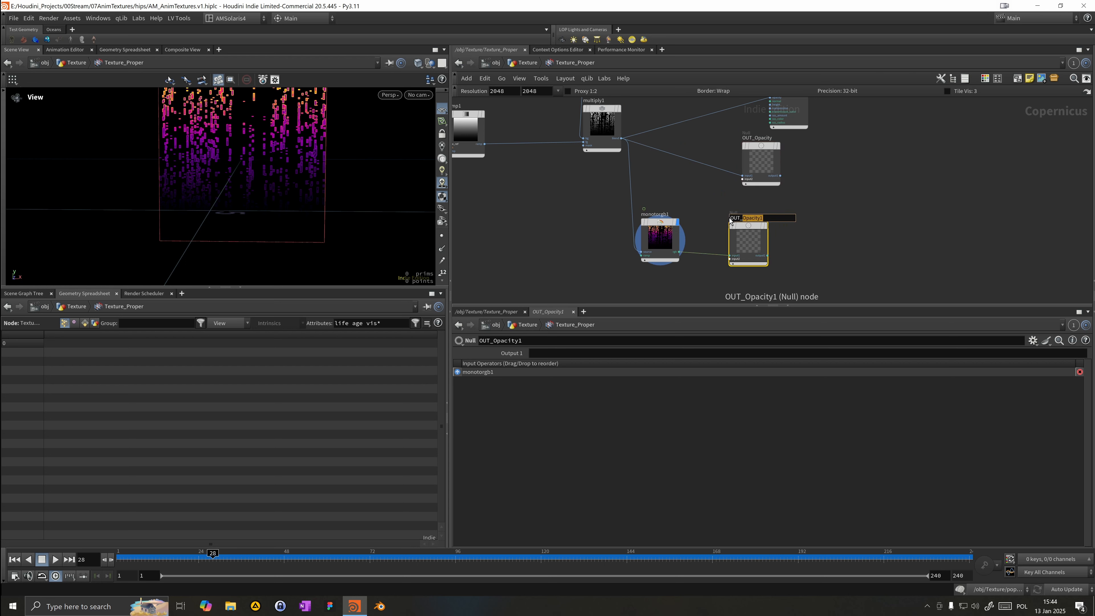
type("OUT_Color")
key("Return")
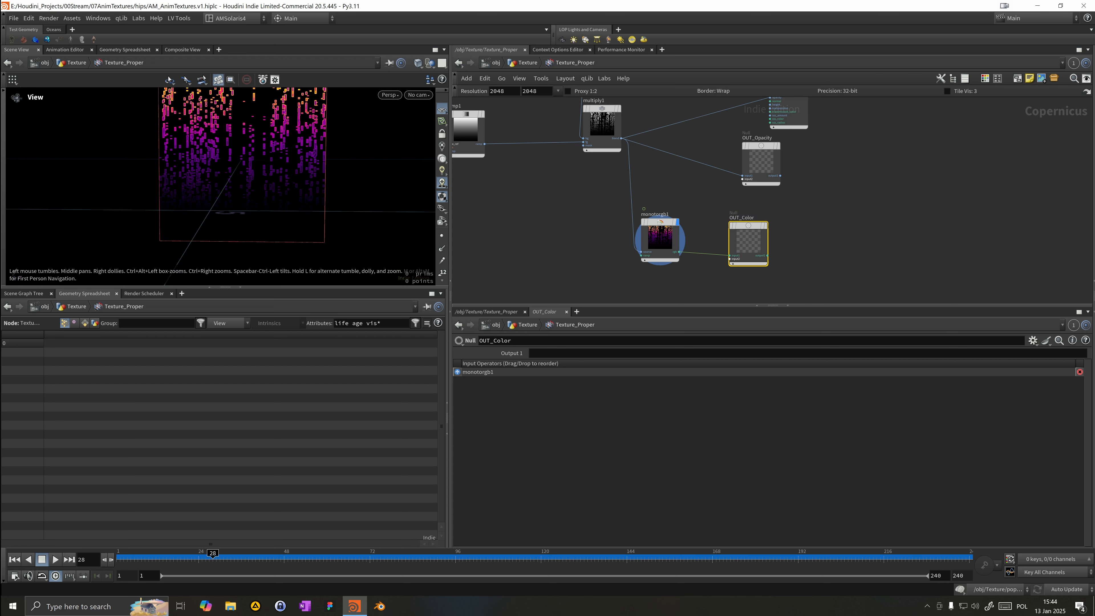
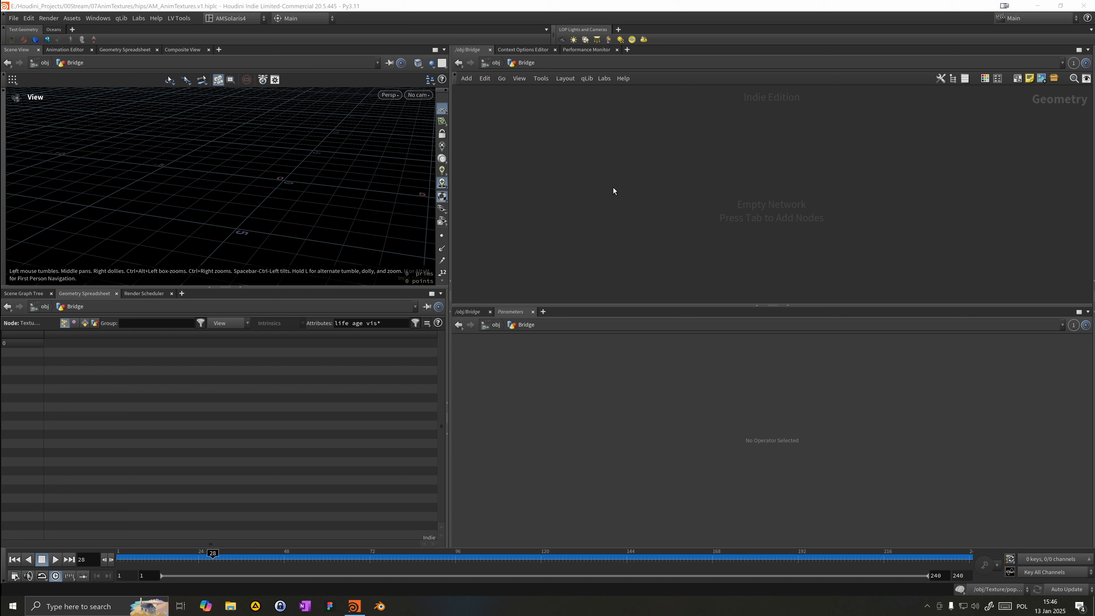
key("Tab")
mouse_move(616, 190)
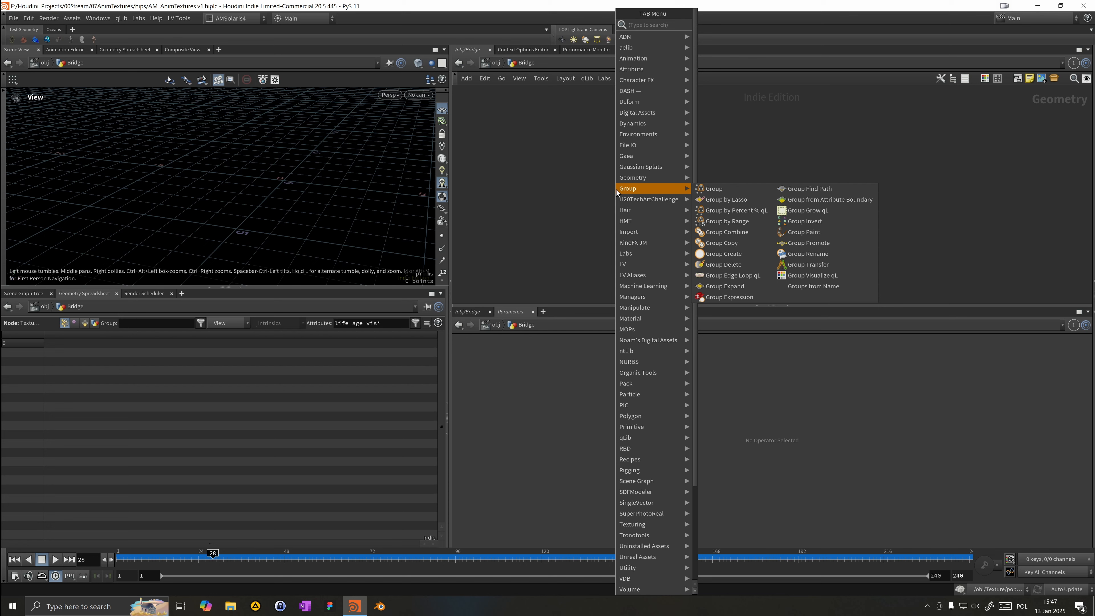
key("Escape")
key("Tab")
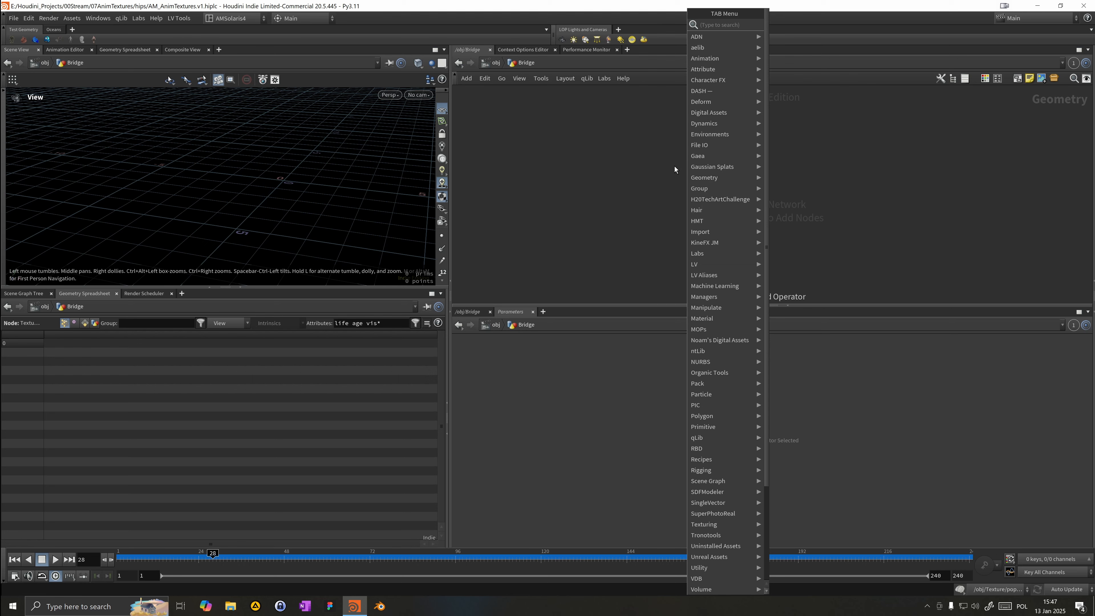
key("Escape")
Step: Add a Sphere (Polygons) node to the empty network
key("Tab")
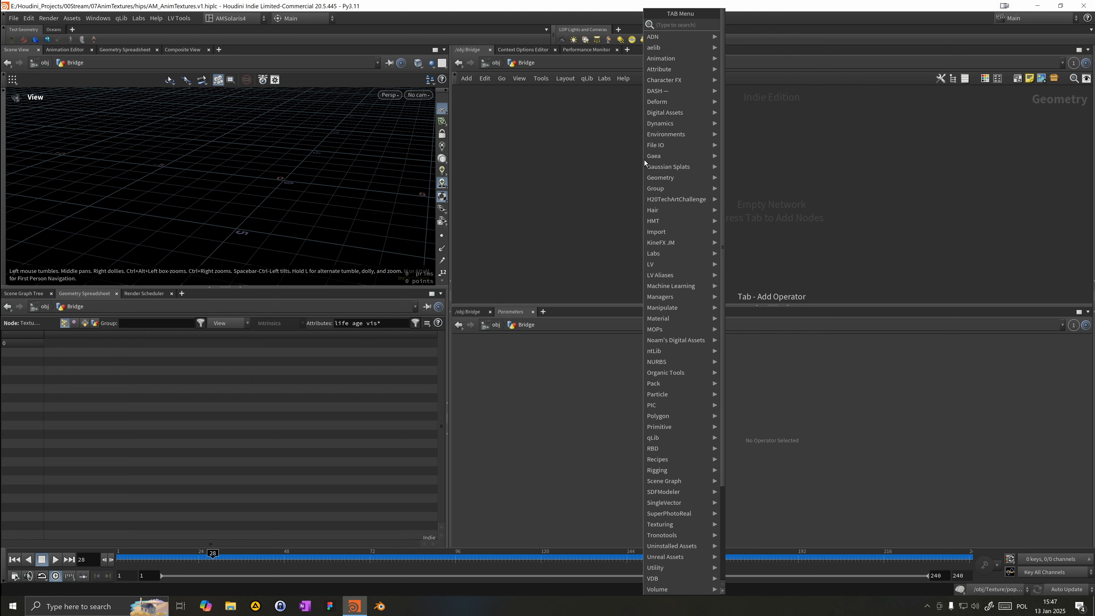
type("sp")
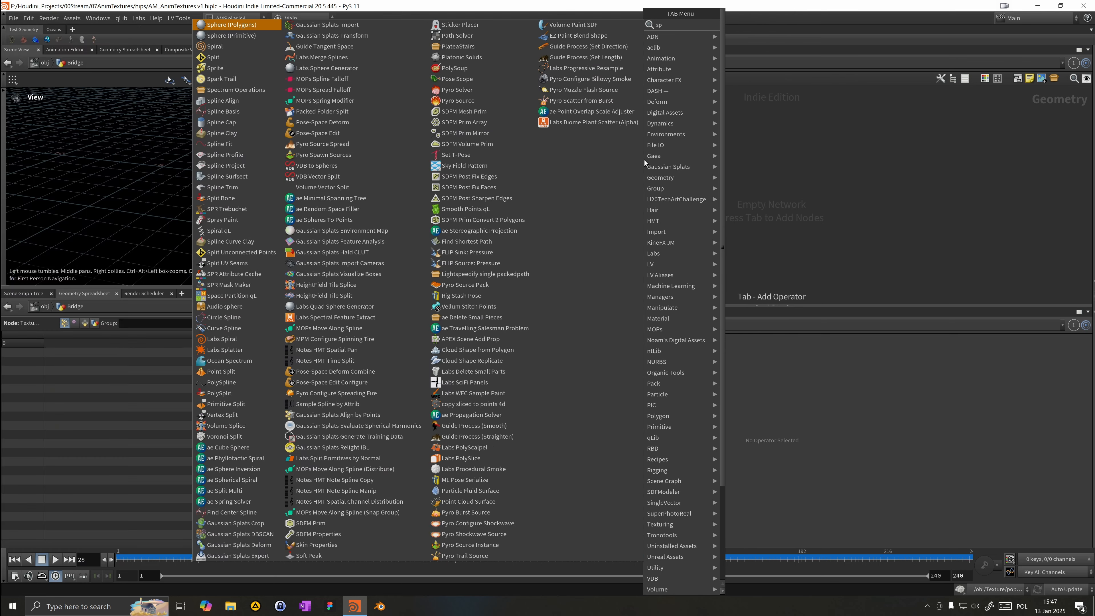
type("here")
key("Return")
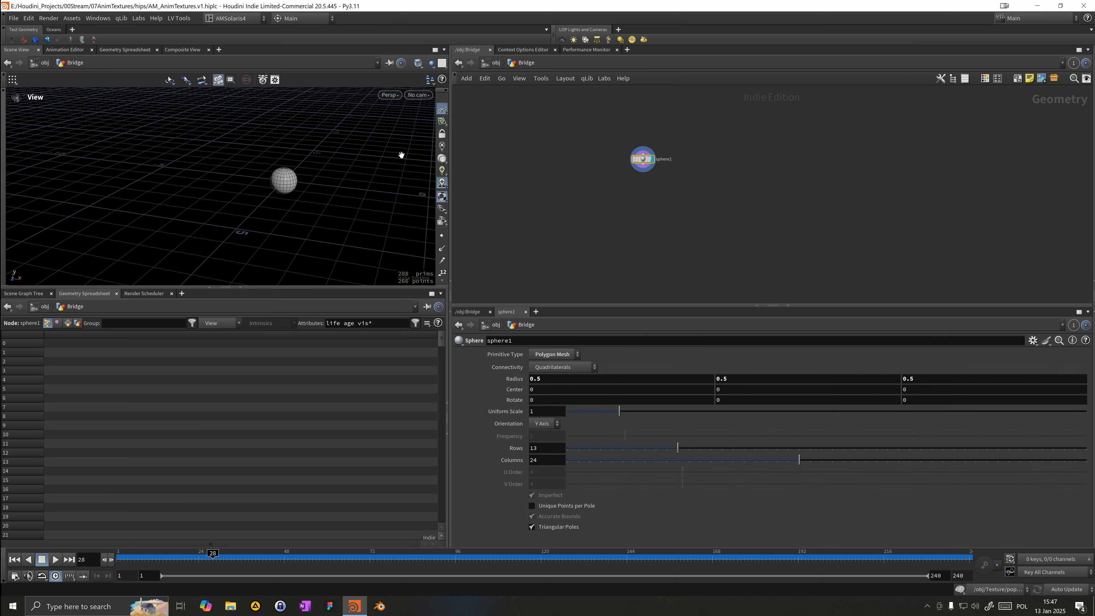
Step: Add a Points from Volume node and connect the sphere into its input
scroll(252, 228, "down", 5)
key("Tab")
mouse_move(702, 190)
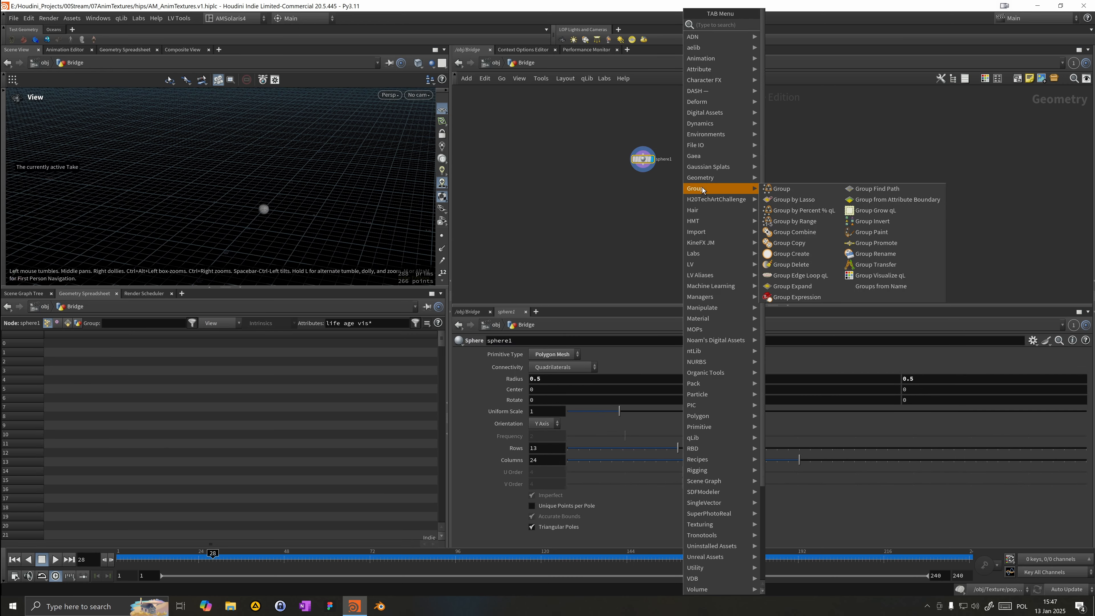
type("pon")
key("BackSpace")
type("intsf")
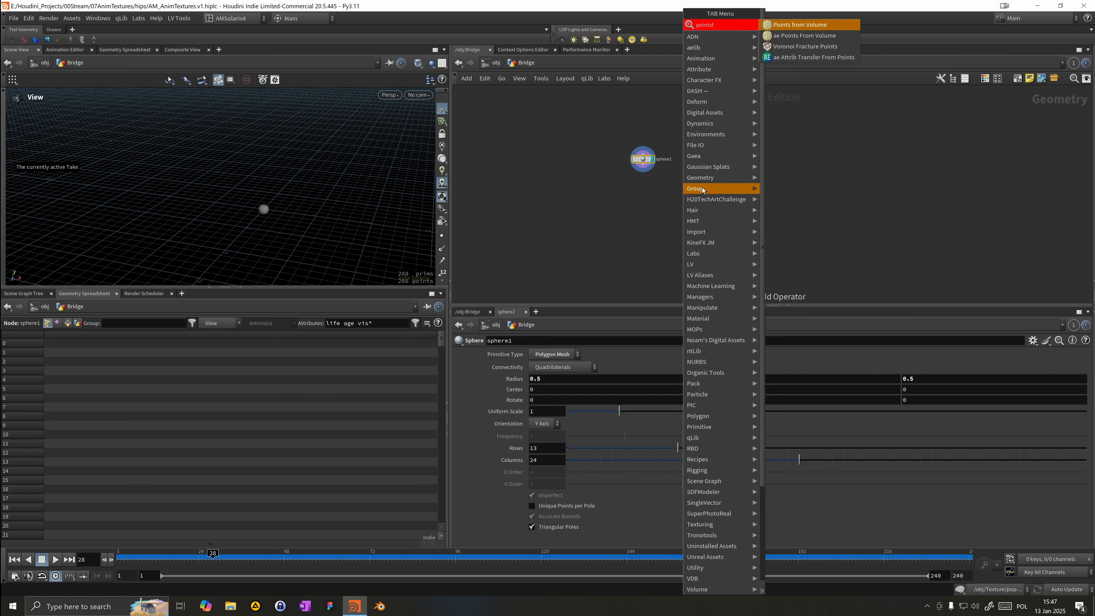
key("Return")
left_click(583, 219)
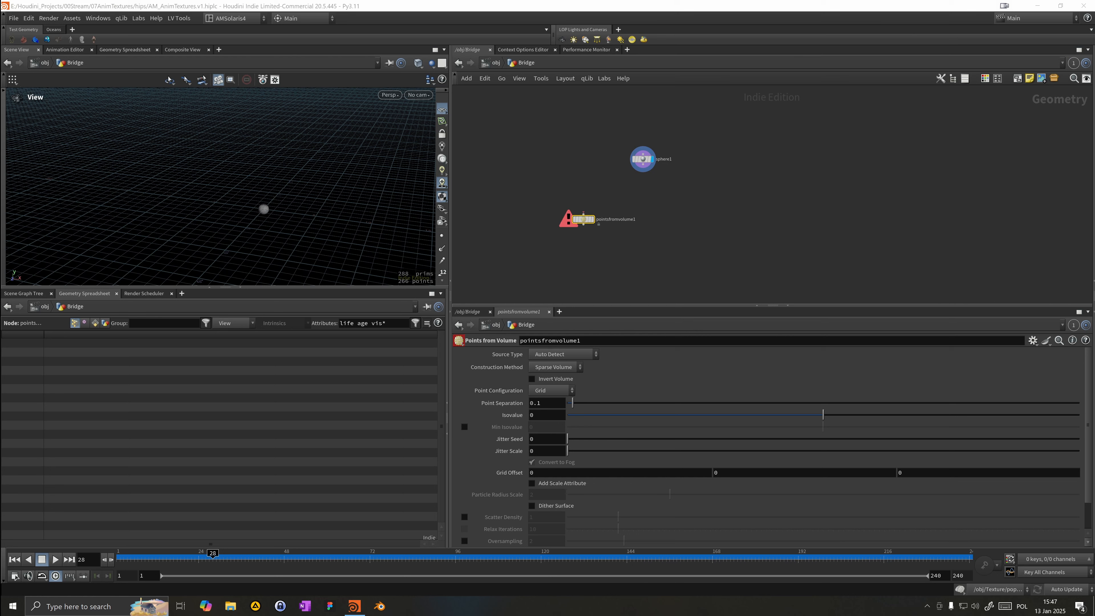
left_click(583, 213)
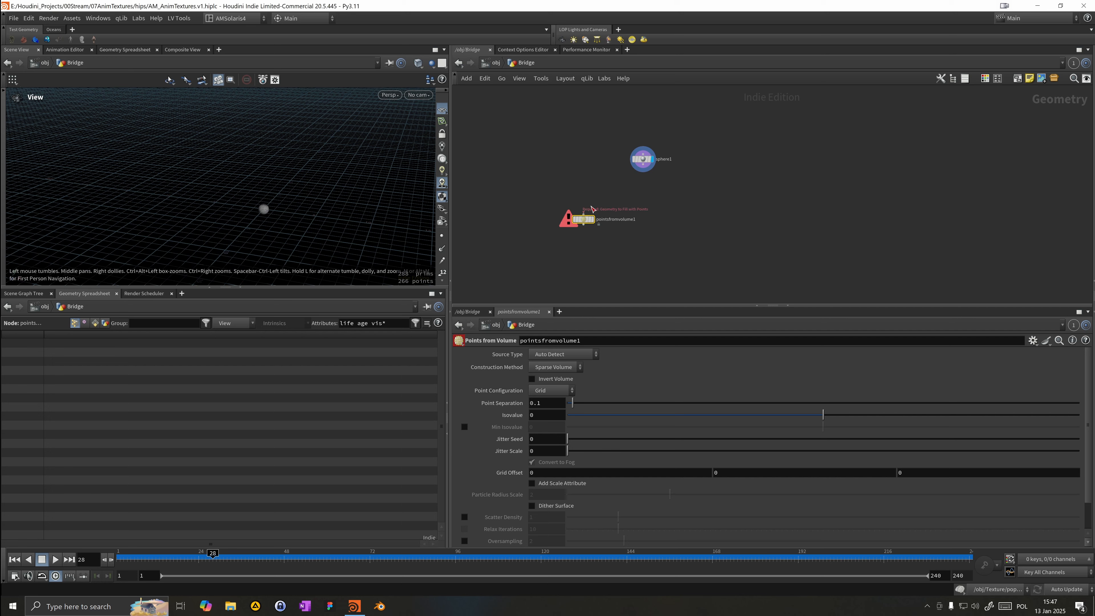
left_click(638, 180)
left_click(594, 220)
Step: Set the Points from Volume node's Point Separation to 0.05
key("space+g")
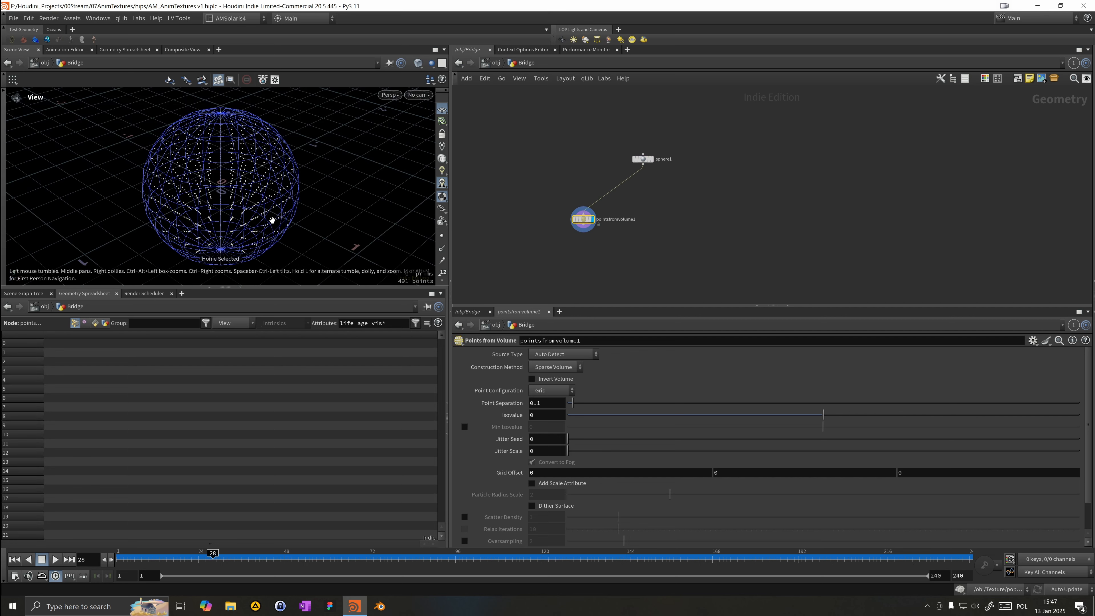
left_click_drag(268, 210, 142, 171)
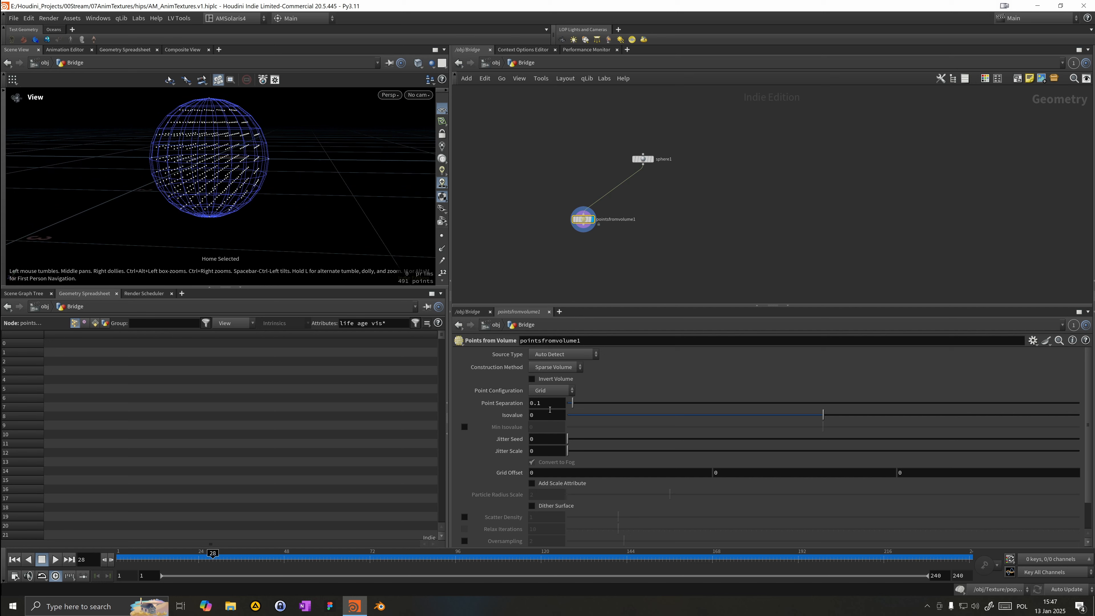
left_click_drag(257, 115, 194, 151)
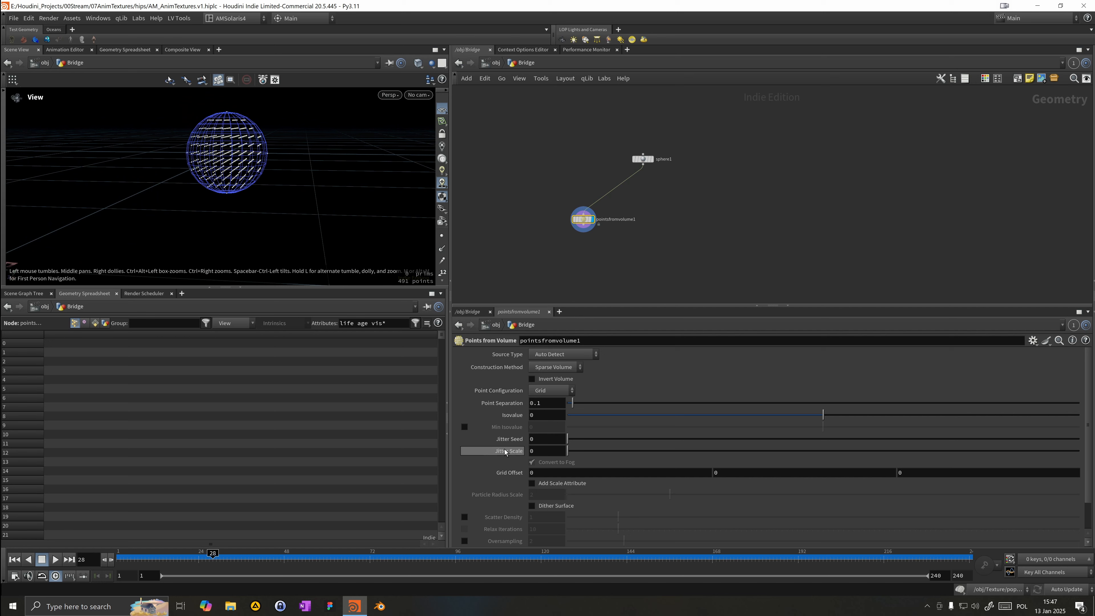
left_click(538, 403)
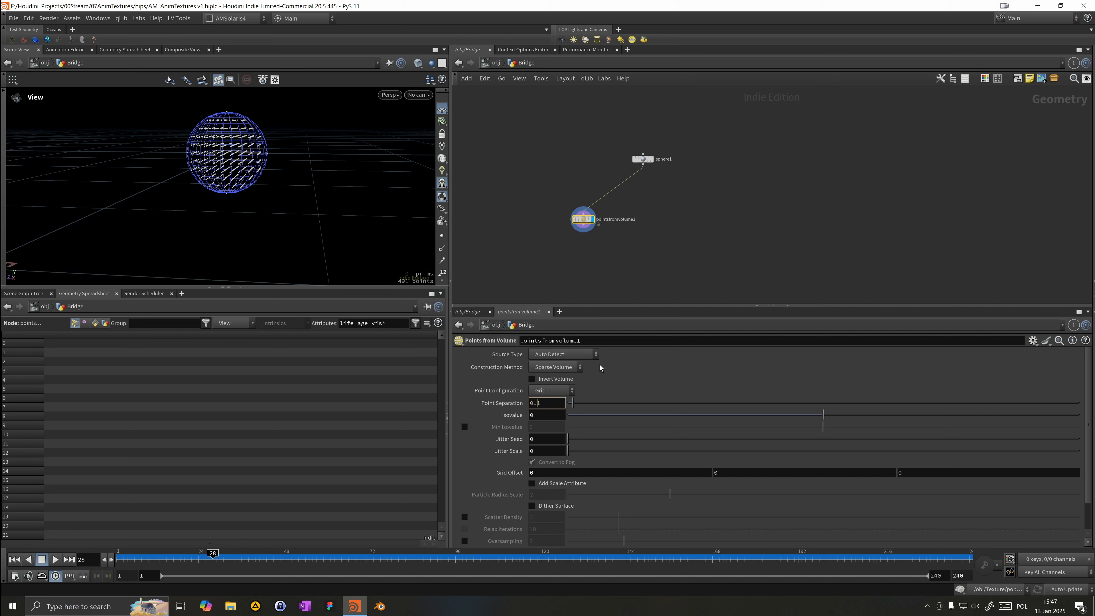
type("05")
key("Return")
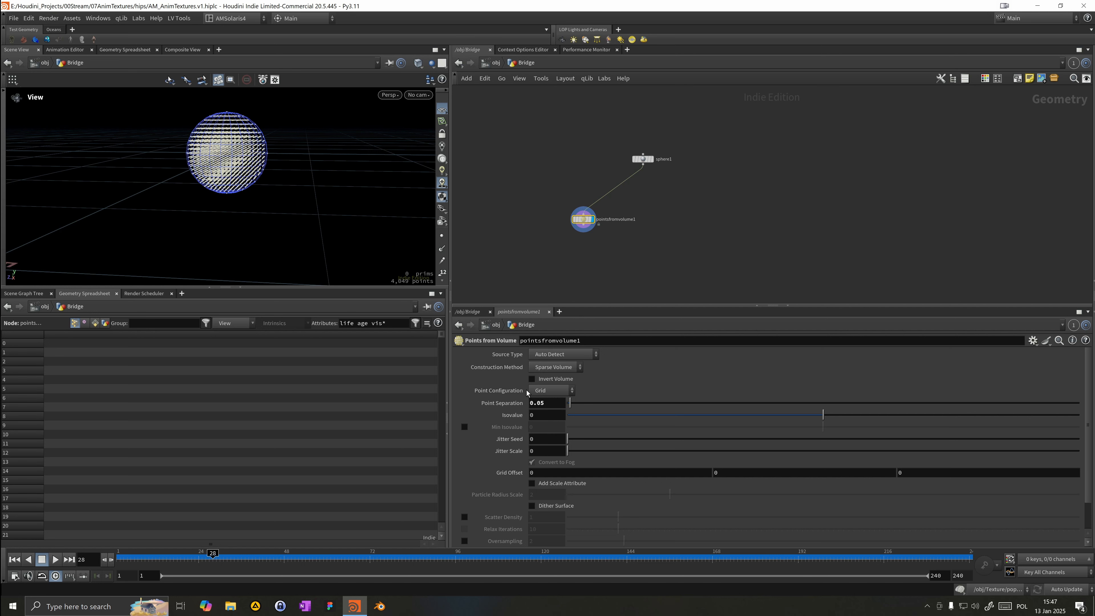
Step: Set the Point Separation to 0.2
left_click(544, 404)
key("BackSpace")
key("BackSpace")
type("2")
key("Return")
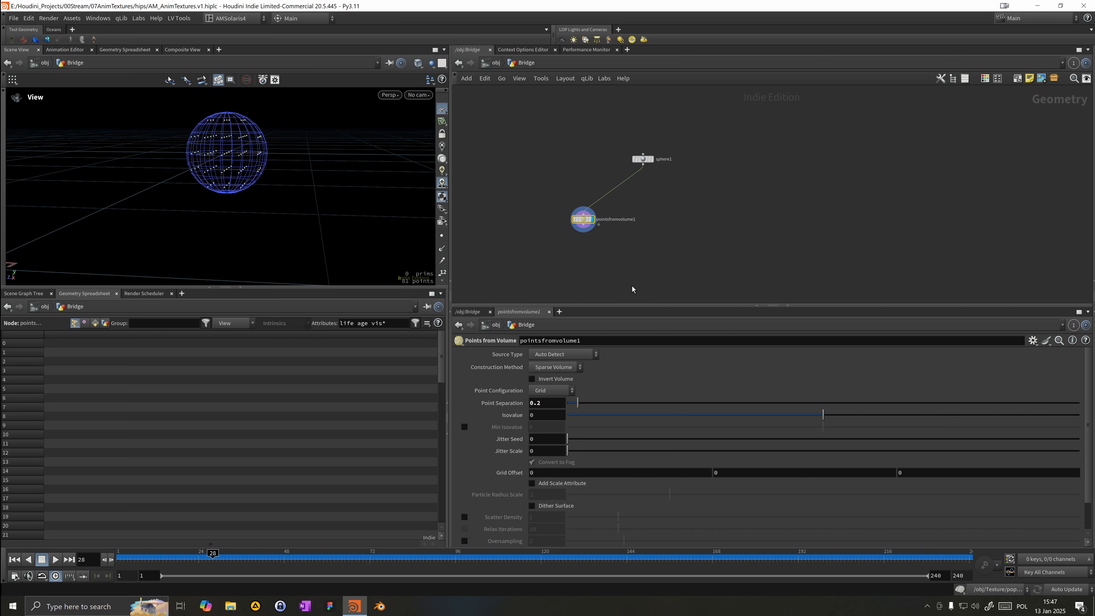
Step: Set the sphere's Radius to 10 on all three axes
left_click_drag(653, 141, 623, 142)
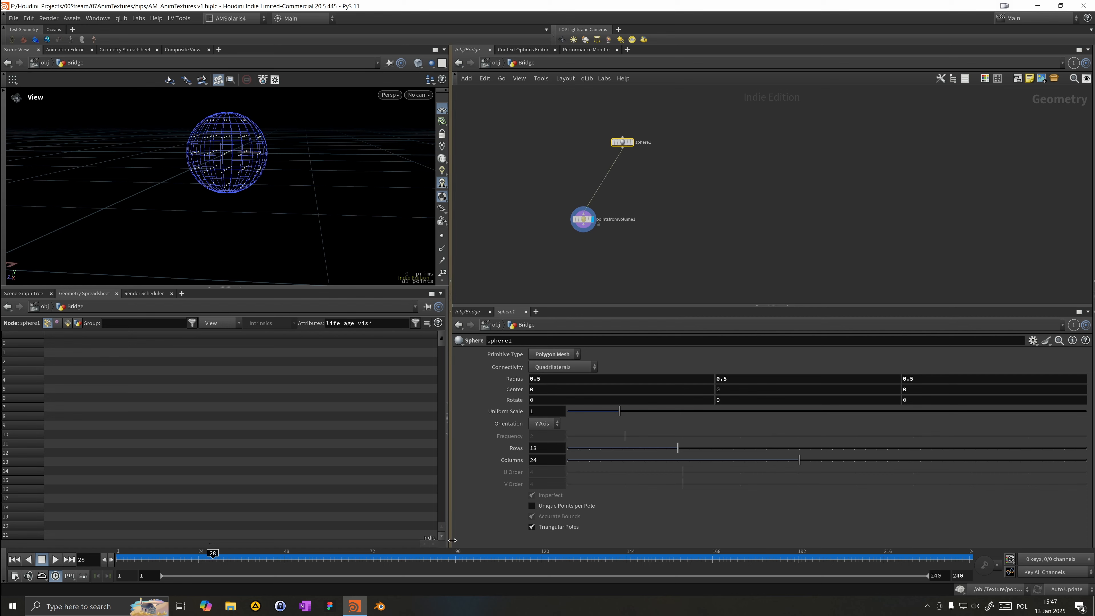
left_click(546, 382)
type("10")
key("Tab")
type("10")
key("Tab")
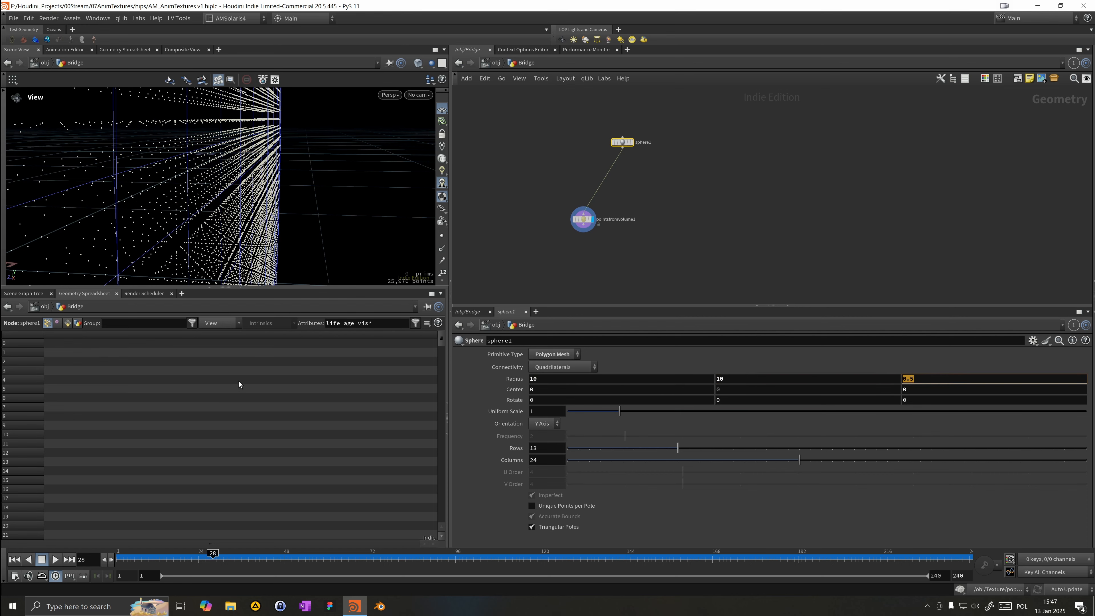
type("10")
key("Return")
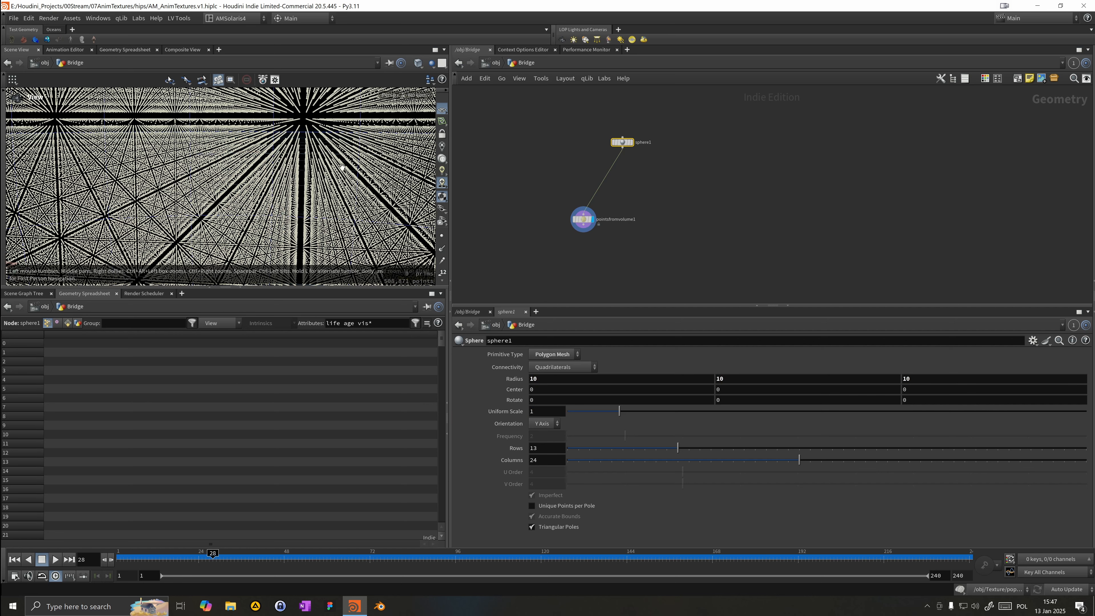
key("h")
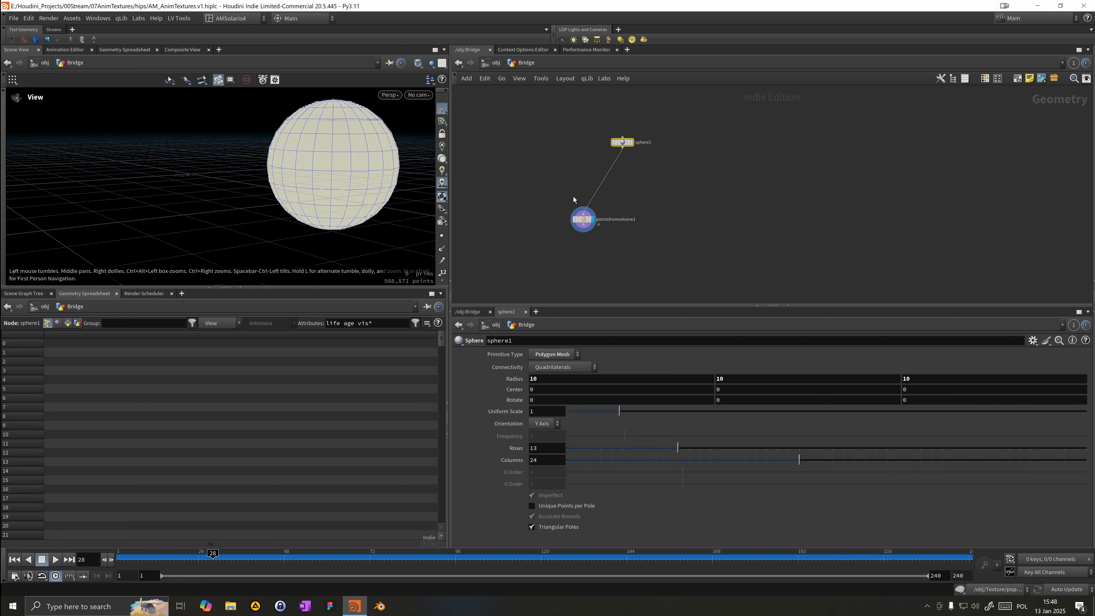
Step: Insert a Clip node below the sphere and set its Direction to 0, 1, 0
key("Tab")
type("s")
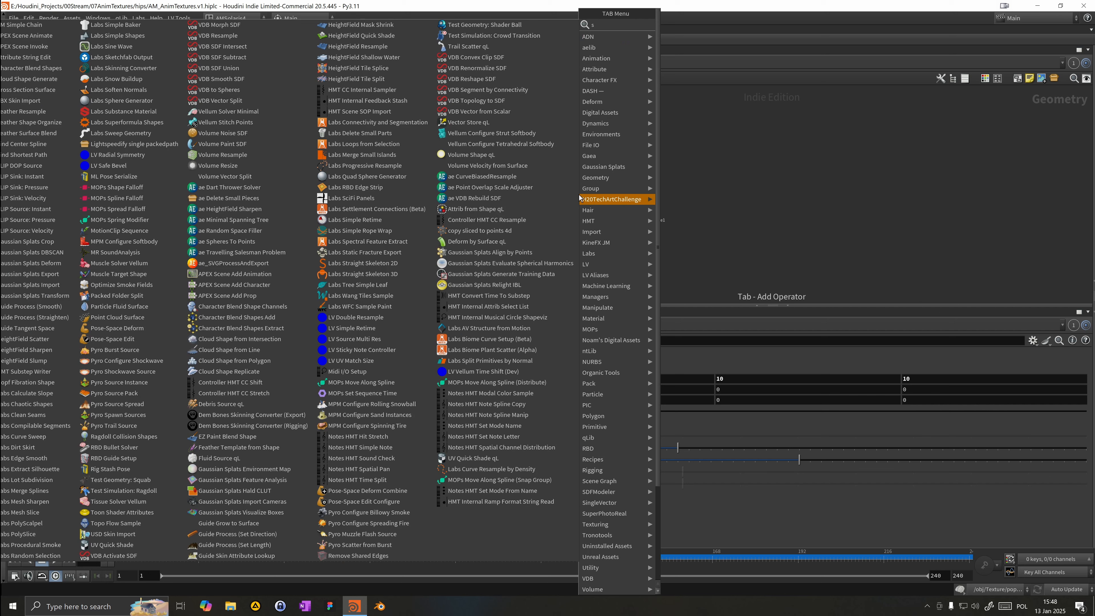
key("BackSpace")
type("clip")
key("Return")
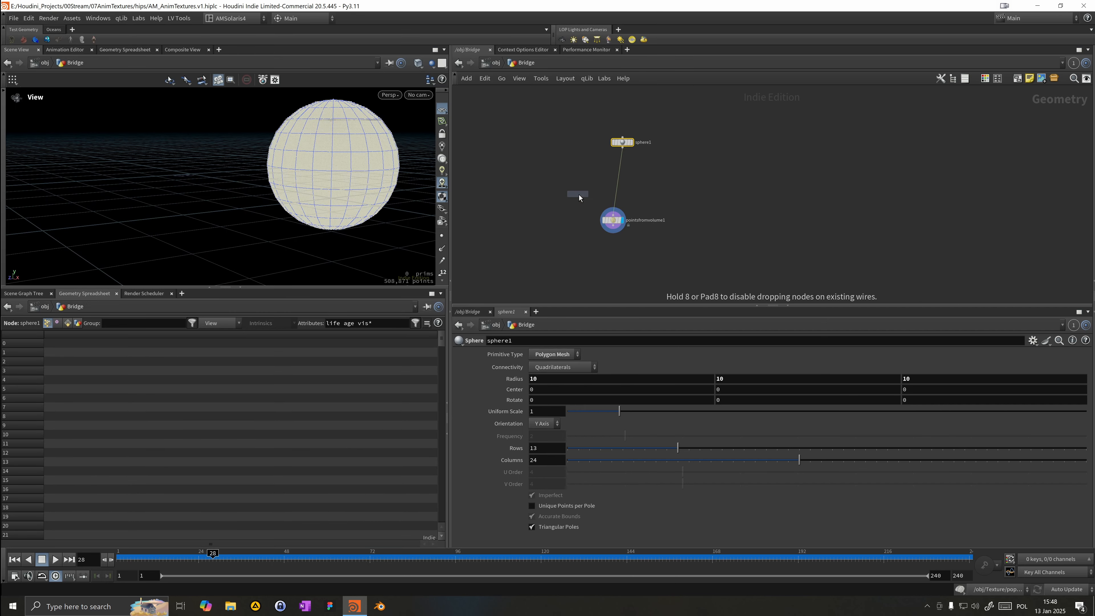
left_click(619, 175)
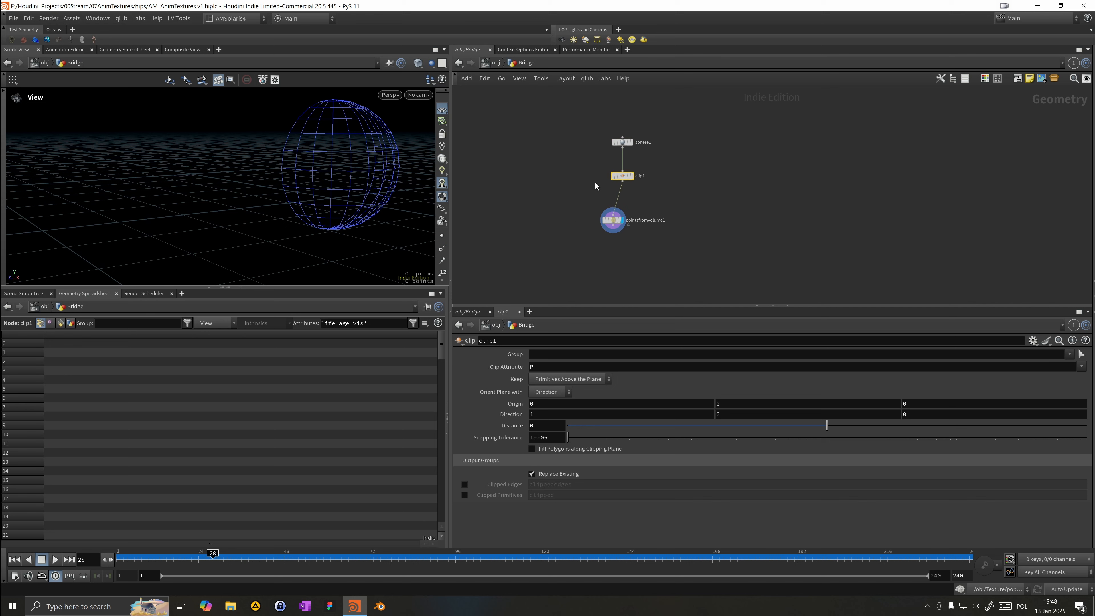
left_click(732, 415)
type("1")
left_click_drag(554, 416, 444, 414)
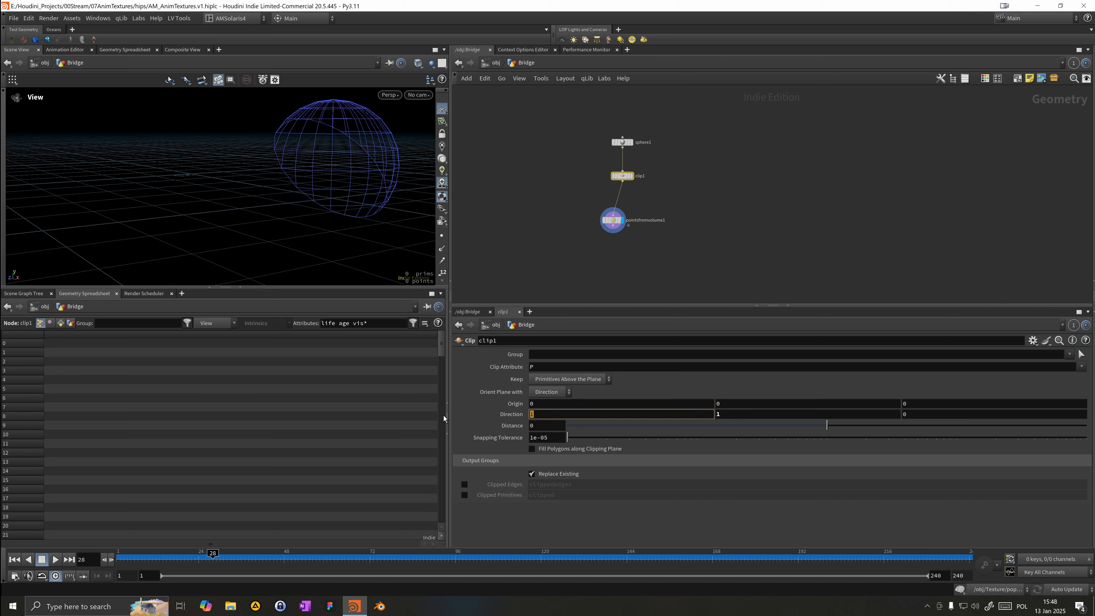
type("0")
key("Return")
Step: Insert a PolyFill node between the clip and the Points from Volume node
key("Tab")
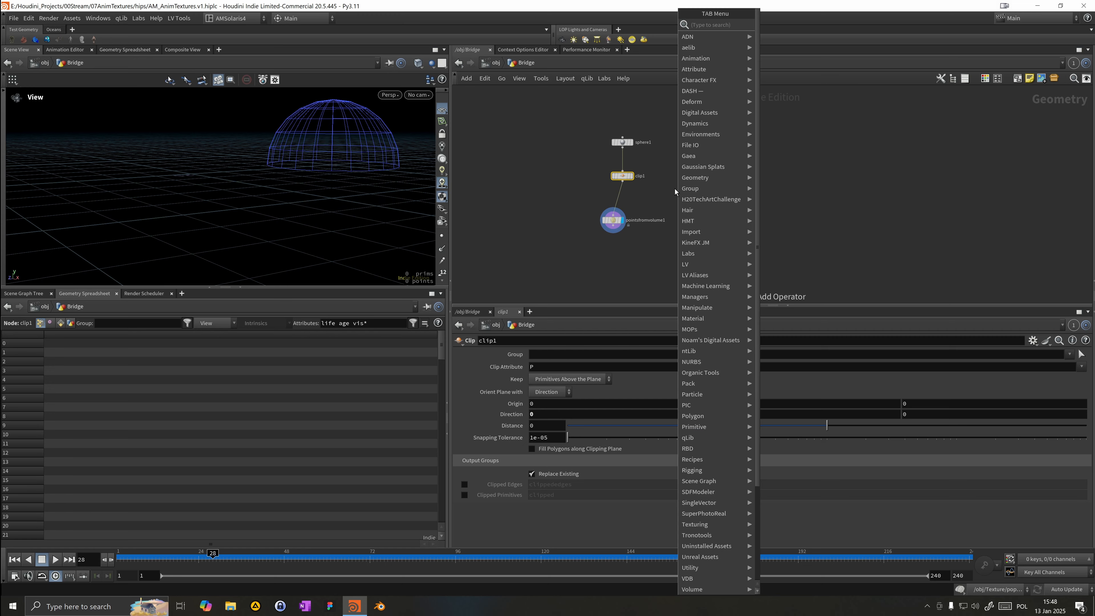
type("polyf")
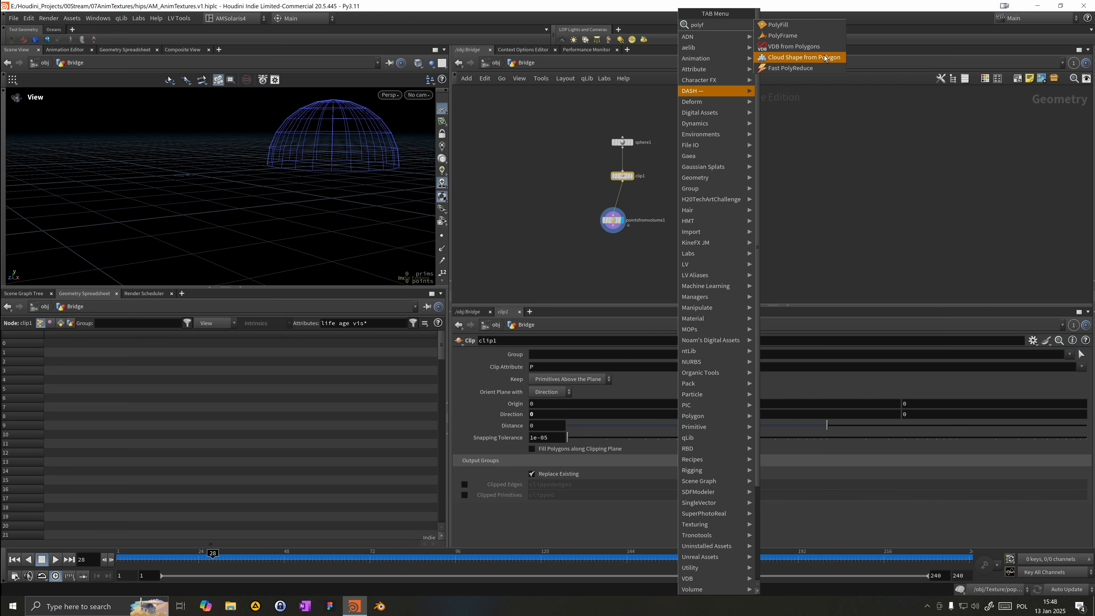
left_click(840, 27)
left_click(618, 199)
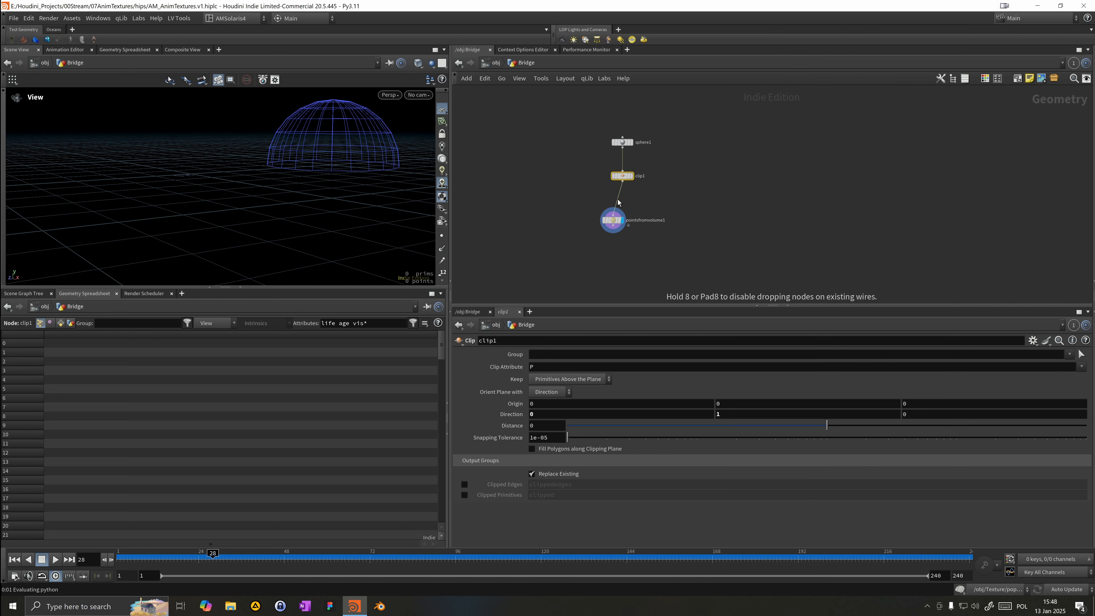
Step: Set the Points from Volume node's Point Separation to 0.5
left_click(612, 220)
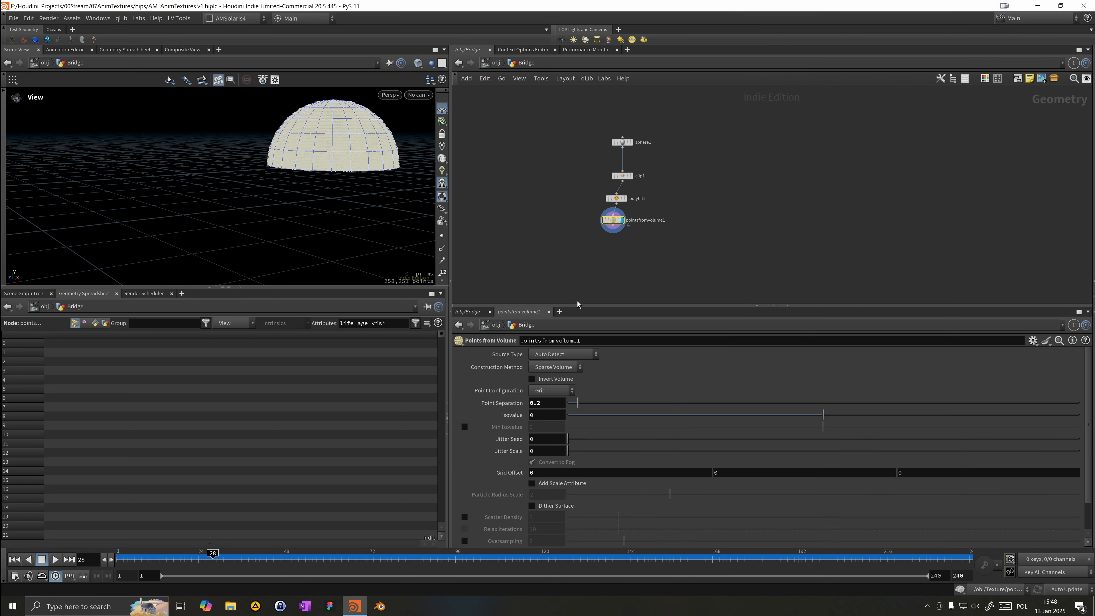
left_click(548, 403)
type("0.5")
key("Return")
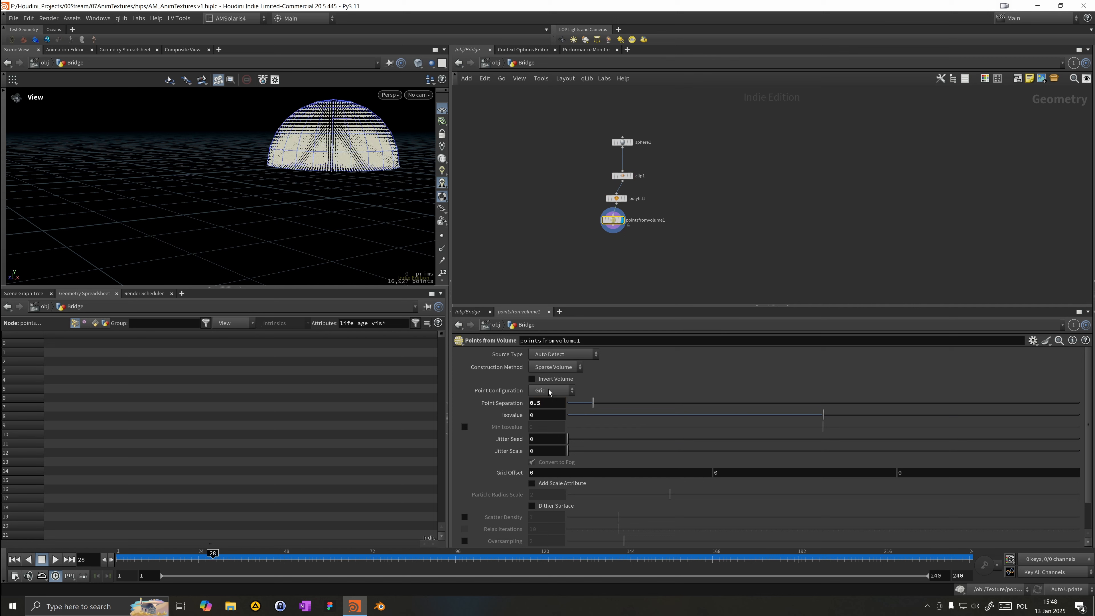
Step: Add a Grid node beside the sphere branch
left_click_drag(575, 233, 619, 222)
left_click(601, 221)
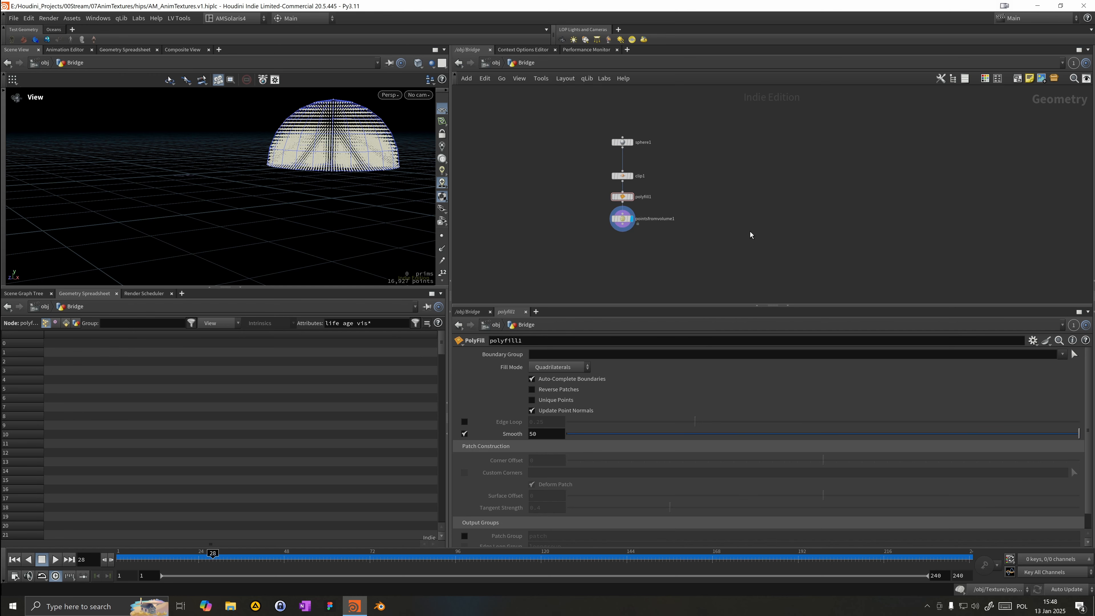
key("Tab")
type("copy")
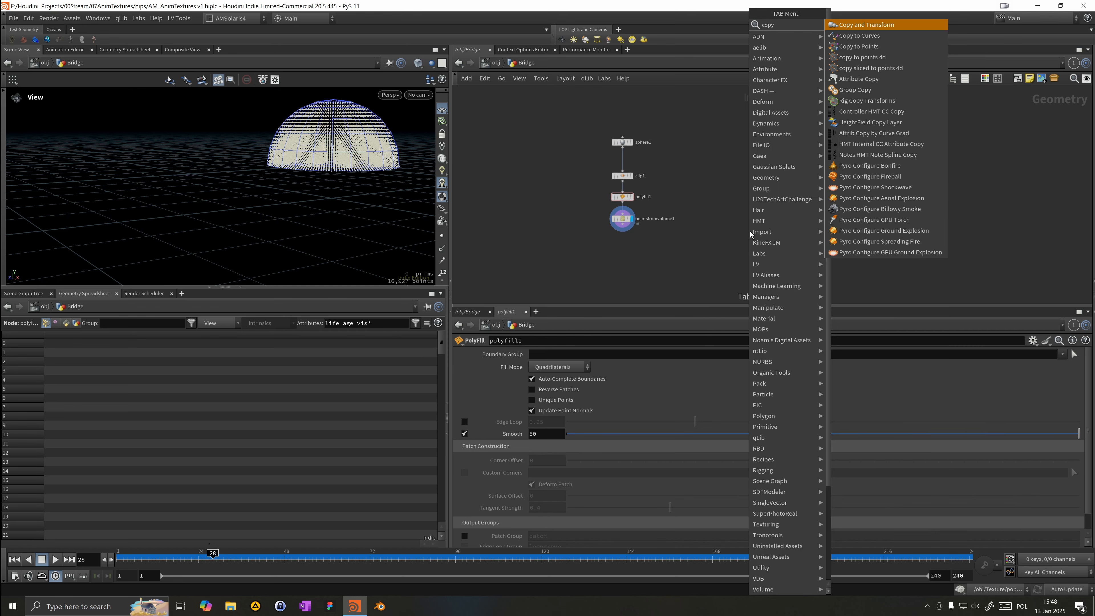
key("BackSpace")
key("BackSpace")
key("BackSpace")
key("BackSpace")
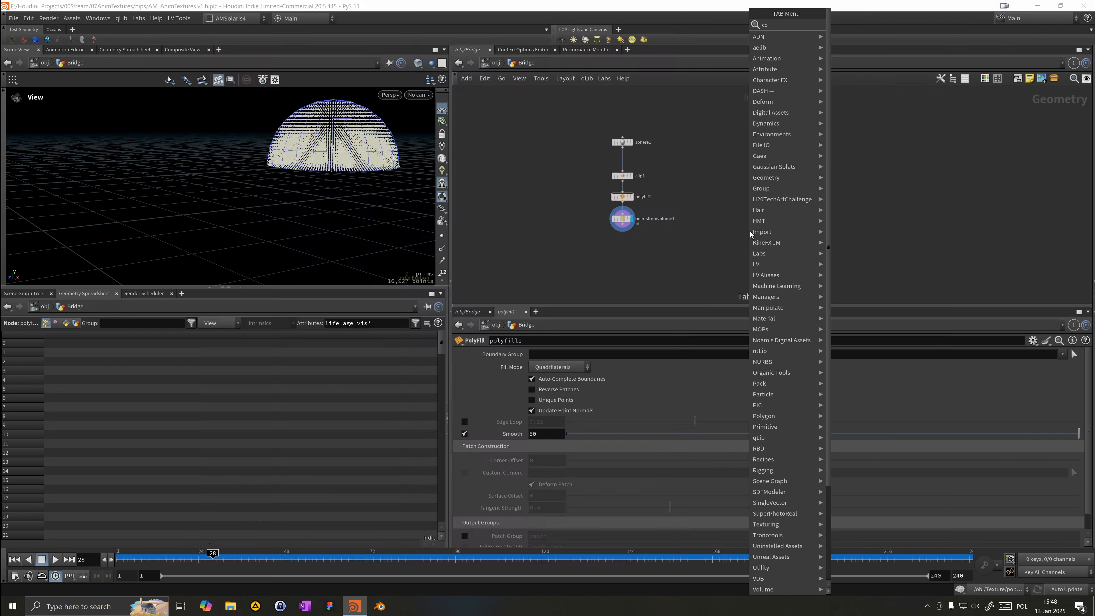
type("grid")
key("Return")
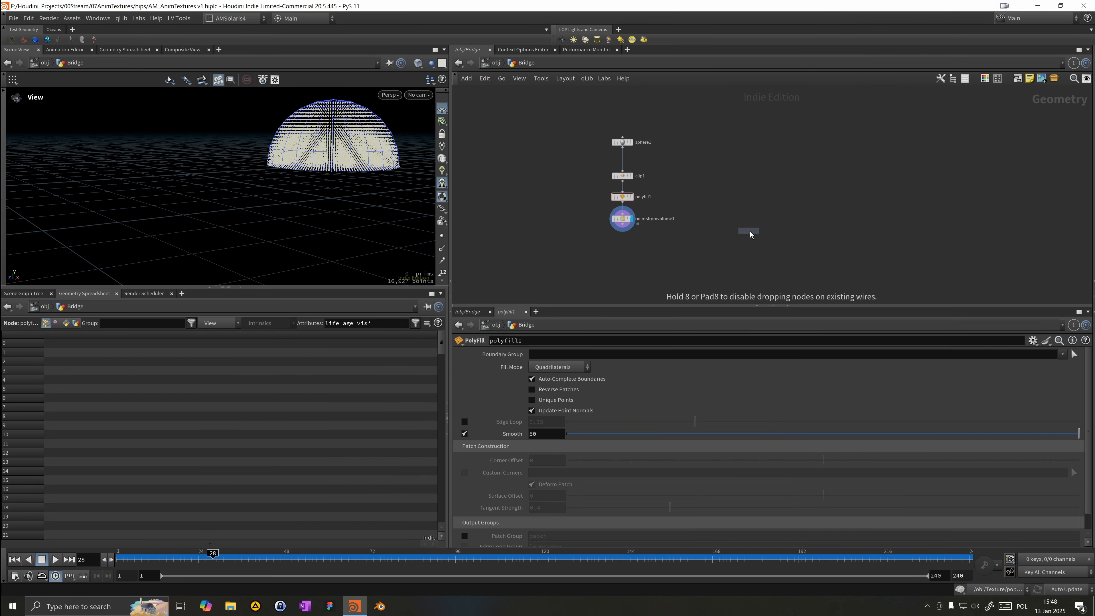
left_click(598, 185)
left_click_drag(598, 185, 545, 184)
left_click(553, 185)
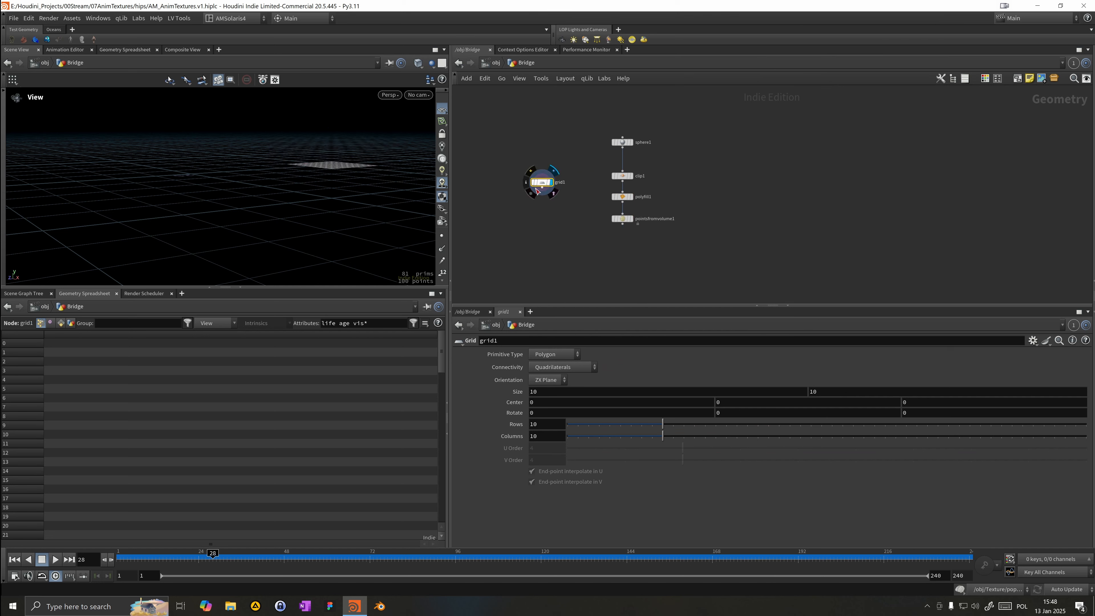
Step: Set the grid's Size to 0.1 by 0.1
left_click_drag(300, 190, 345, 226)
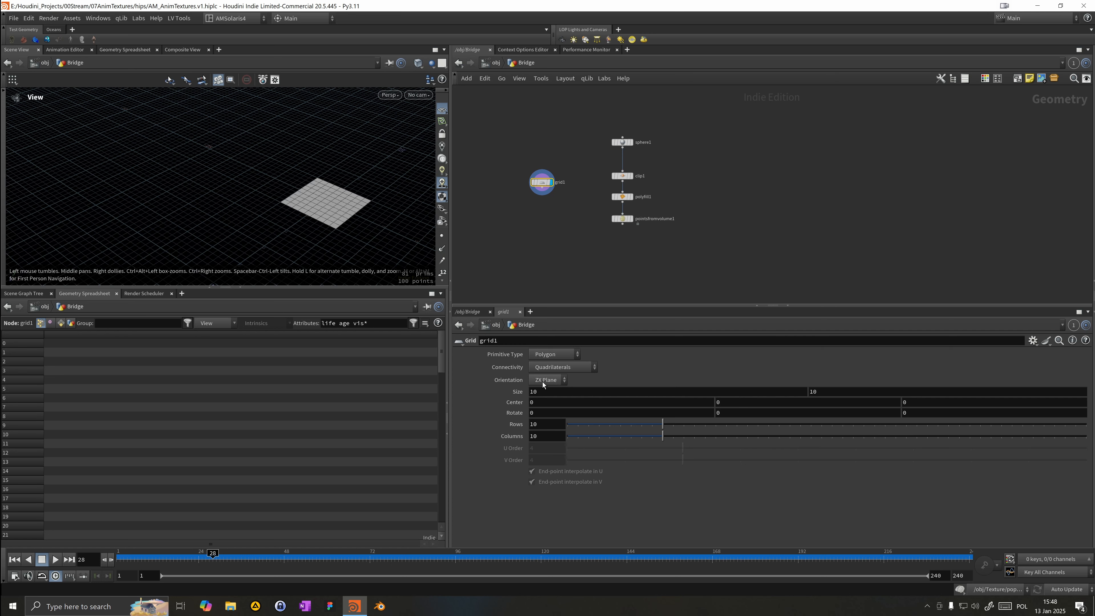
left_click_drag(544, 393, 475, 385)
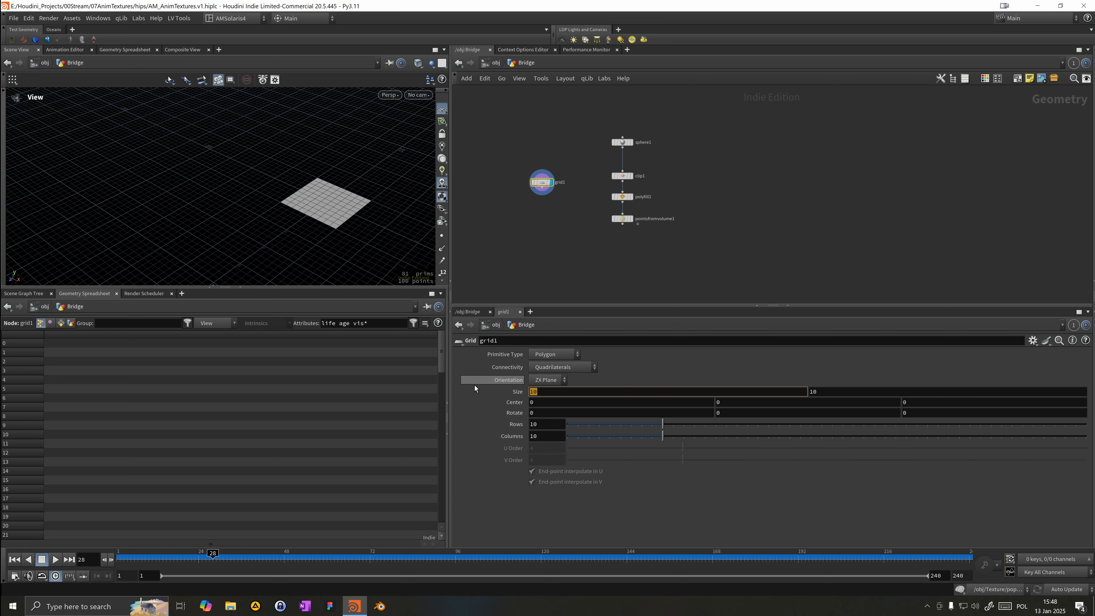
type(".1")
key("Tab")
type(".1")
key("Return")
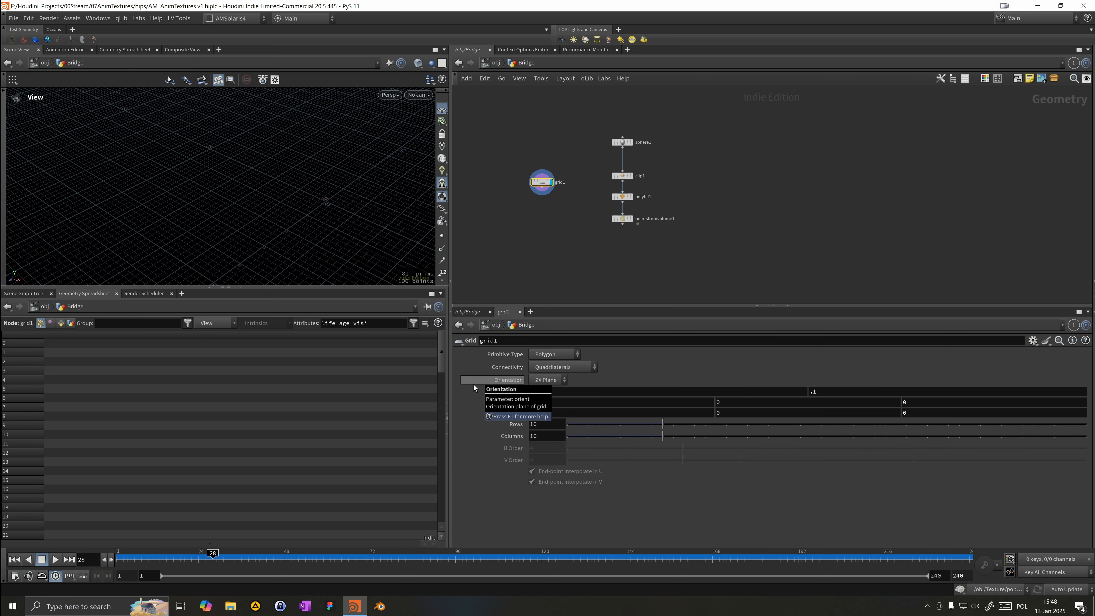
Step: Add a PolyExtrude node below the grid
key("g")
scroll(299, 237, "down", 10)
left_click_drag(364, 268, 317, 223)
key("Tab")
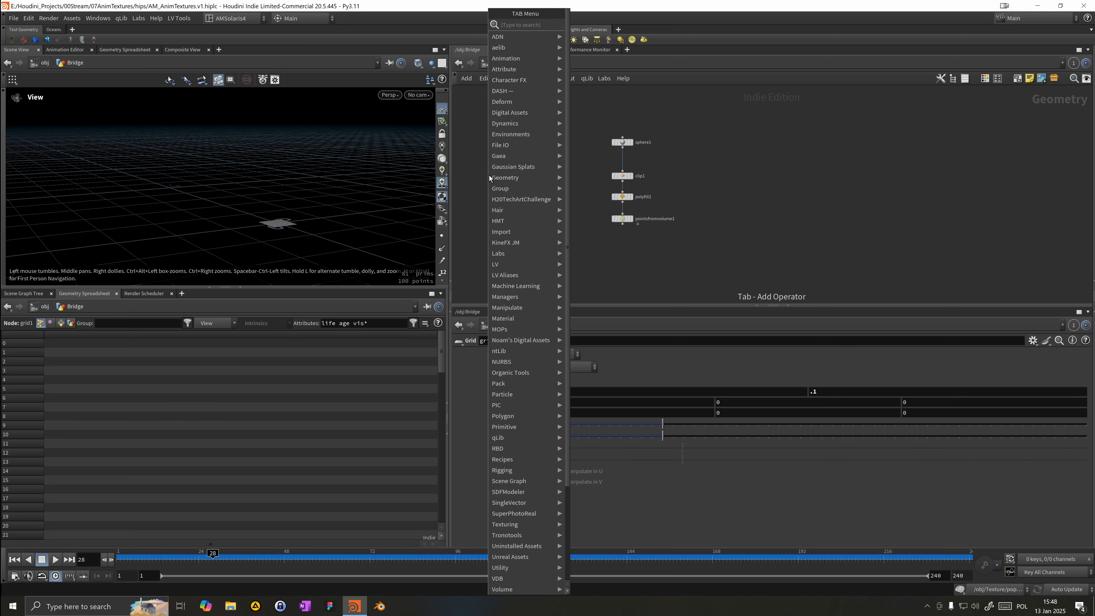
type("polyex")
key("Return")
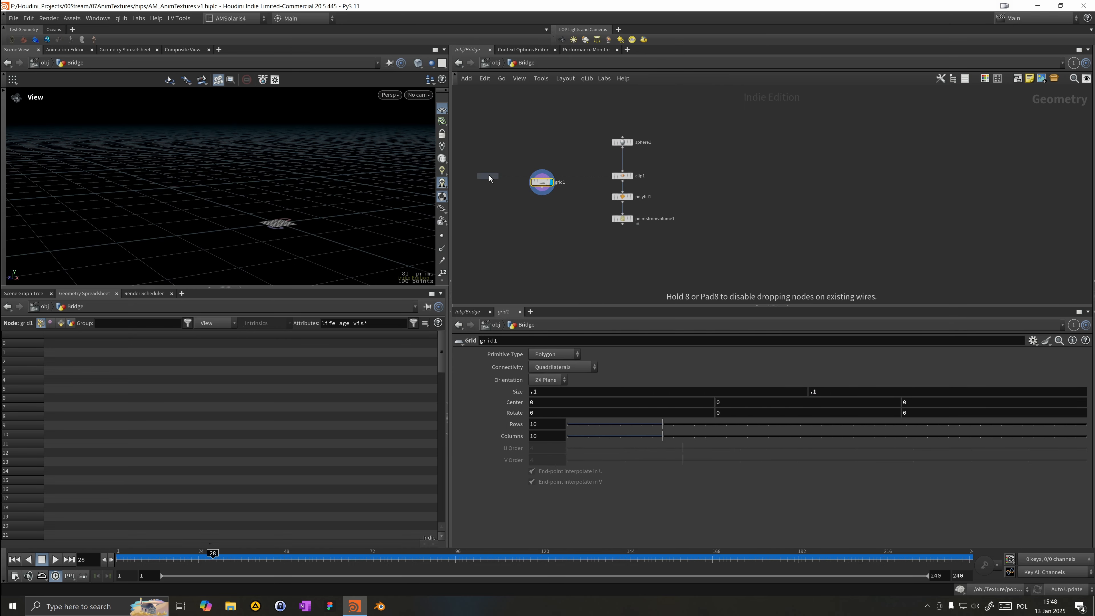
left_click(536, 222)
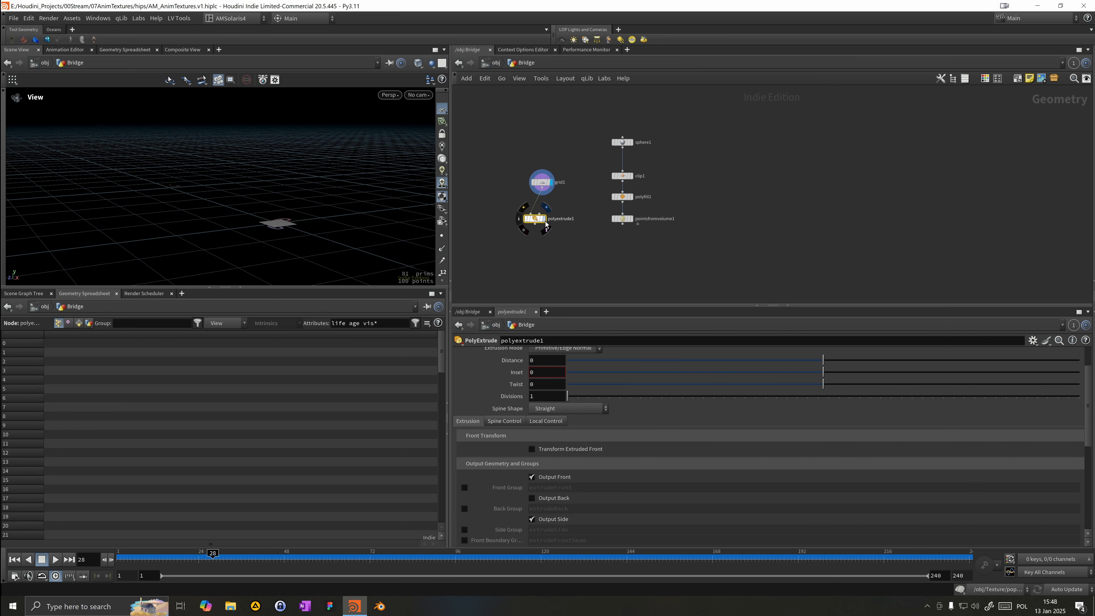
Step: Enable the PolyExtrude's Side Group and Front Group outputs
left_click_drag(535, 222, 542, 216)
scroll(530, 473, "down", 1)
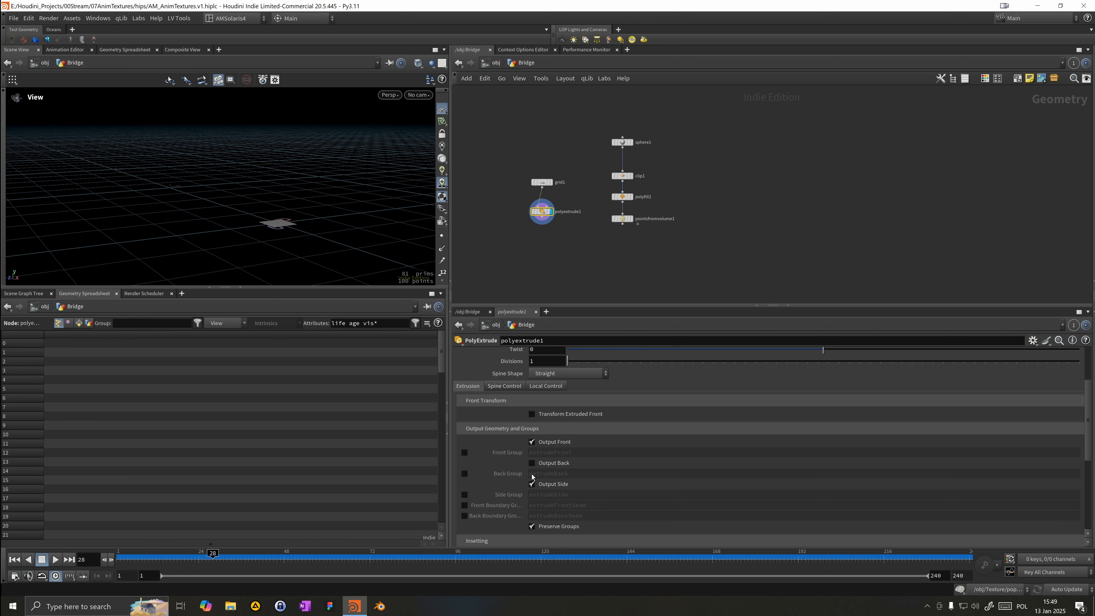
left_click(464, 494)
left_click(464, 452)
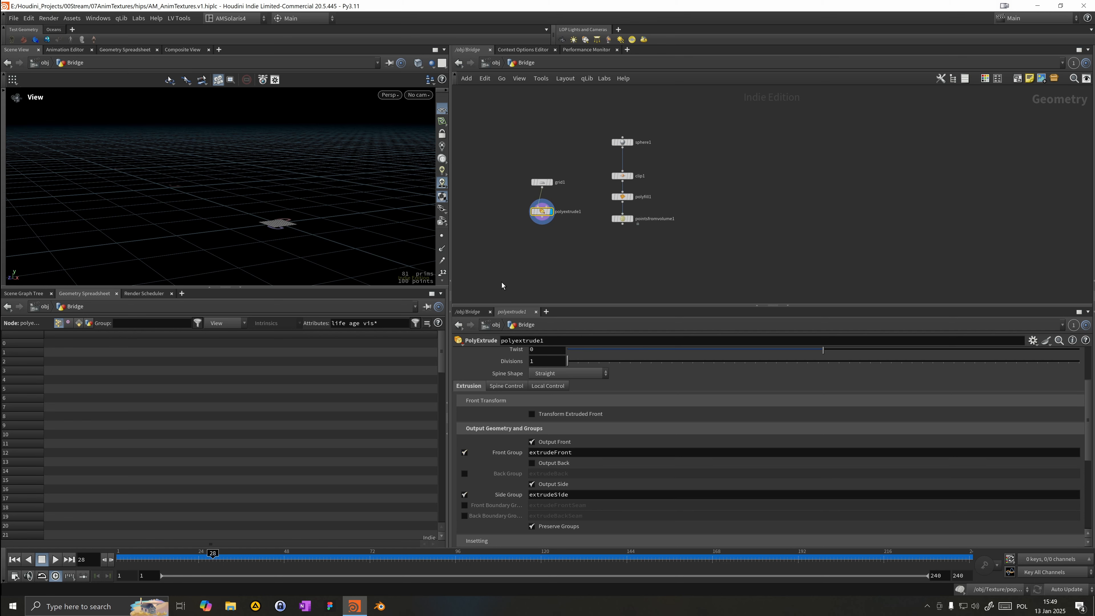
Step: Set the PolyExtrude Distance to 0.3
scroll(504, 503, "up", 2)
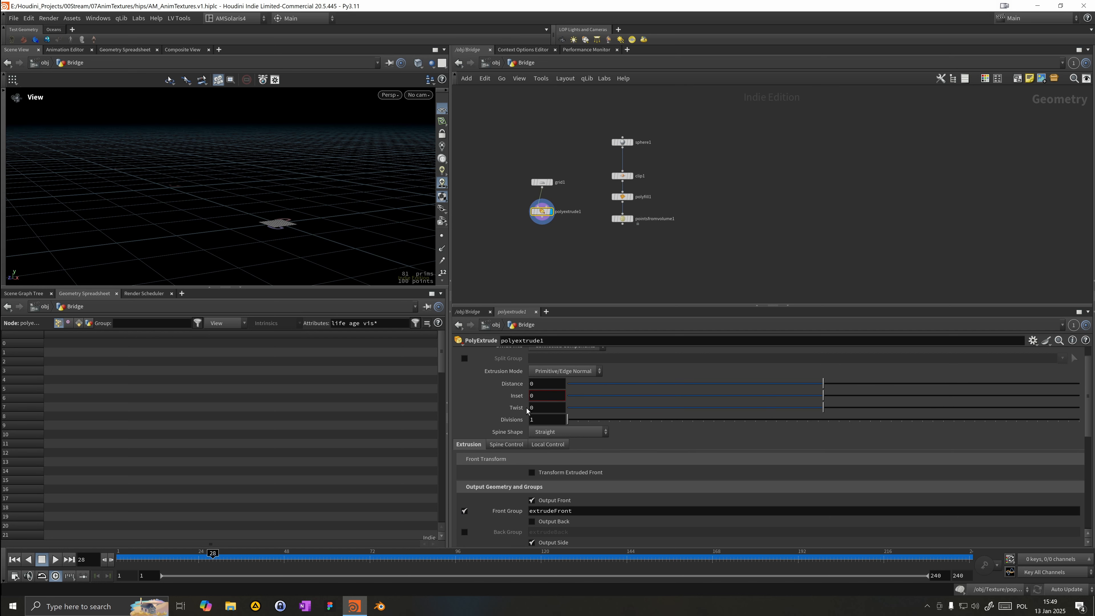
left_click_drag(778, 384, 877, 395)
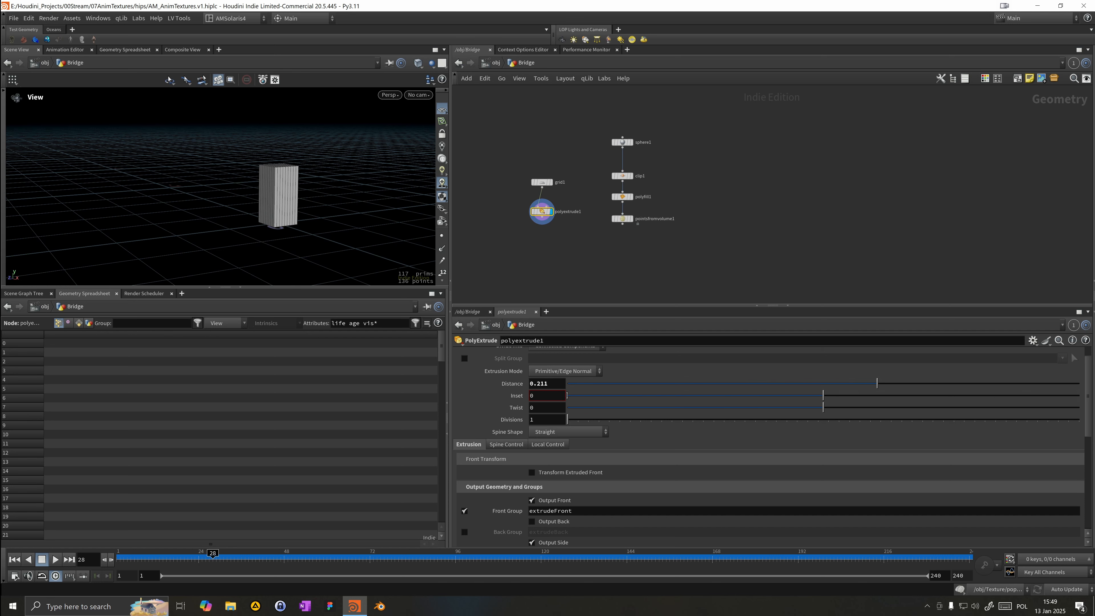
left_click(557, 388)
type("0.3")
key("Return")
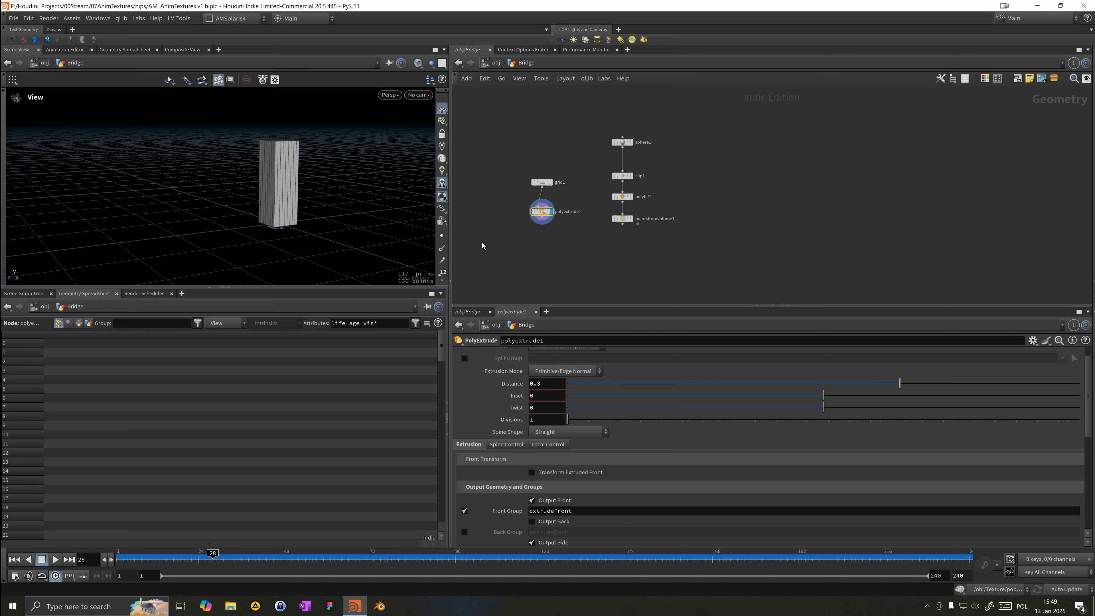
left_click_drag(236, 188, 244, 206)
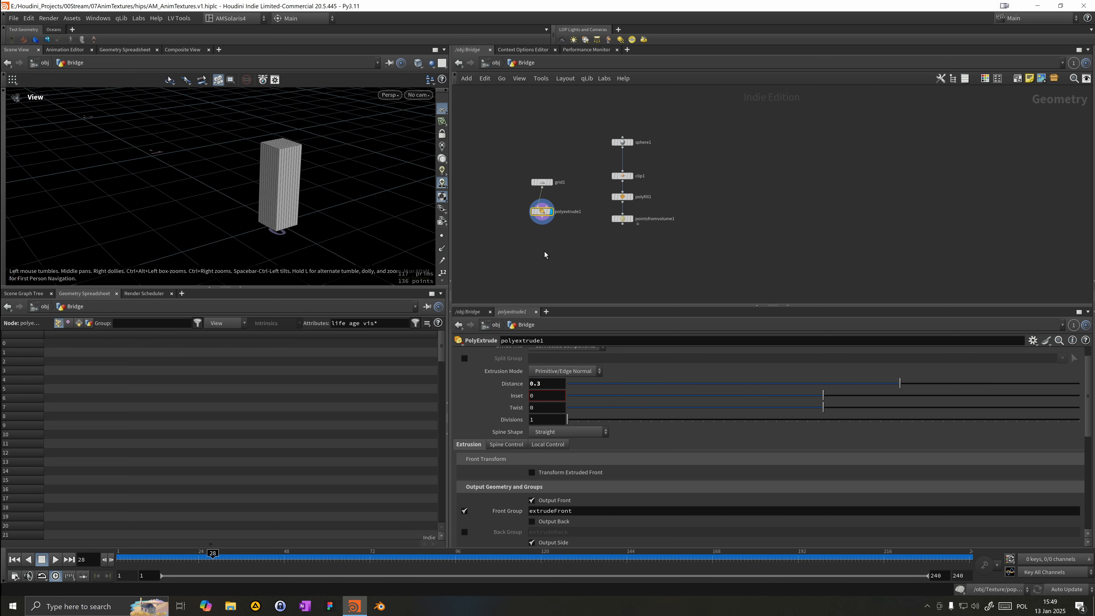
left_click(546, 183, "shift")
left_click_drag(546, 183, 535, 161)
key("Tab")
type("copy")
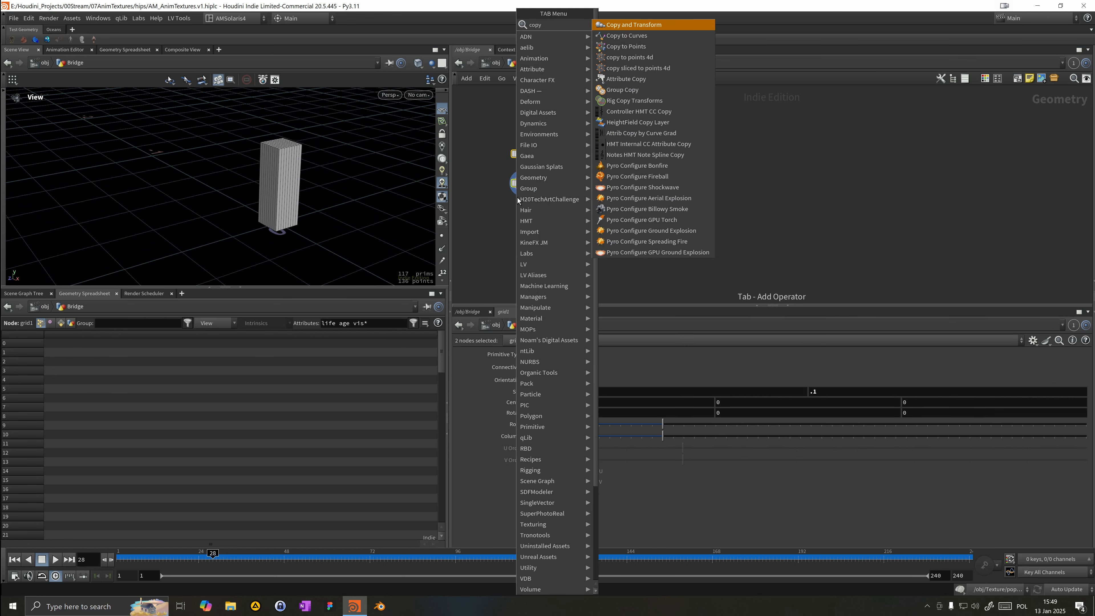
key("Escape")
Step: Add a Copy to Points node, wire the extruded grid and the volume points into it, and display it
key("Tab")
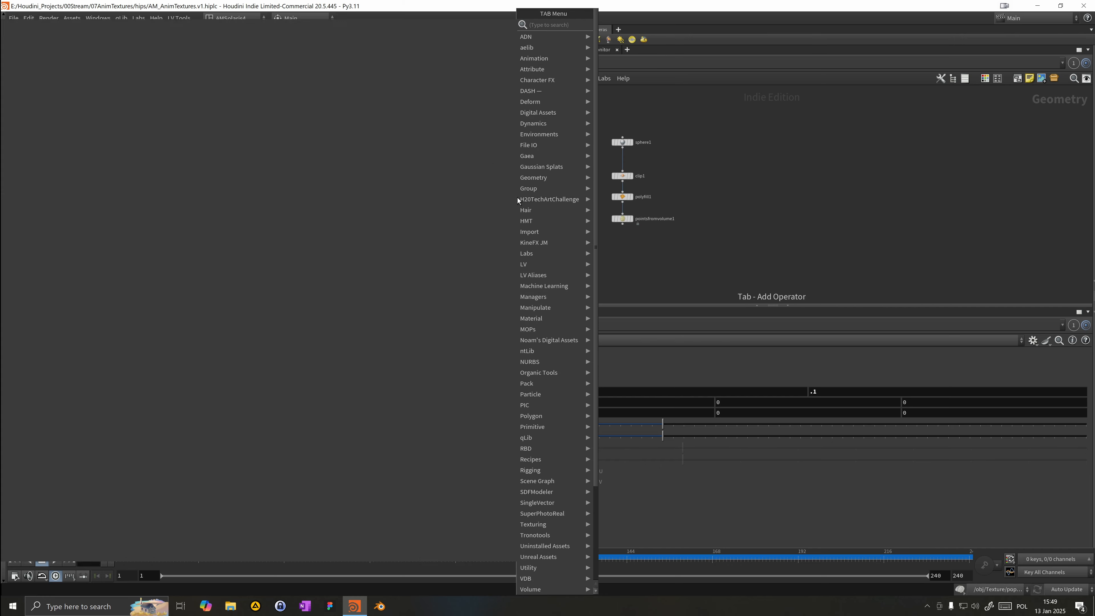
type("cpoyt")
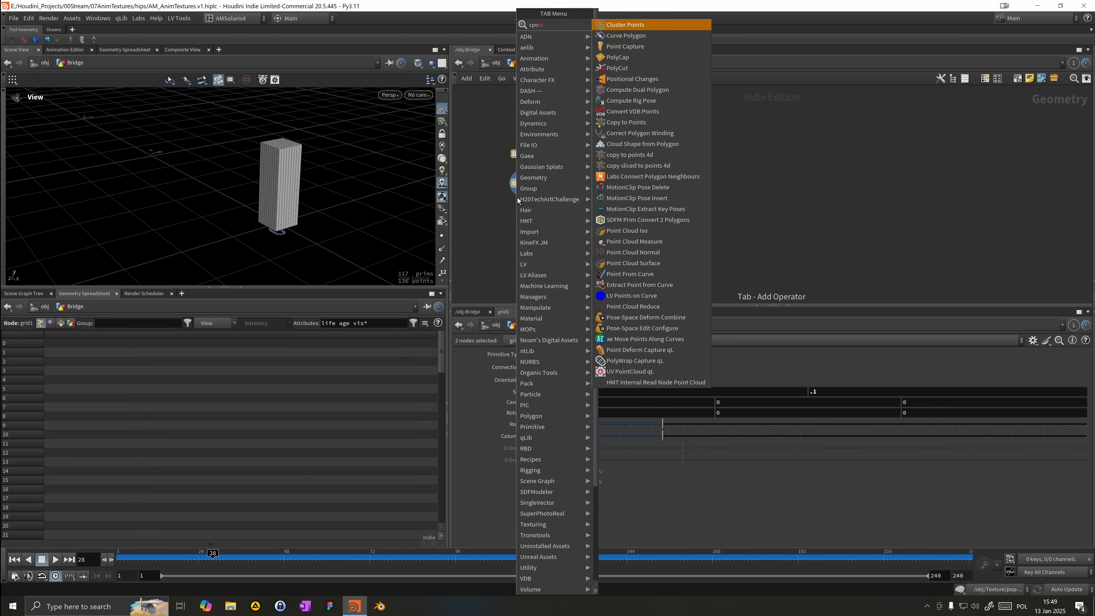
key("BackSpace")
key("BackSpace")
key("BackSpace")
key("BackSpace")
type("op")
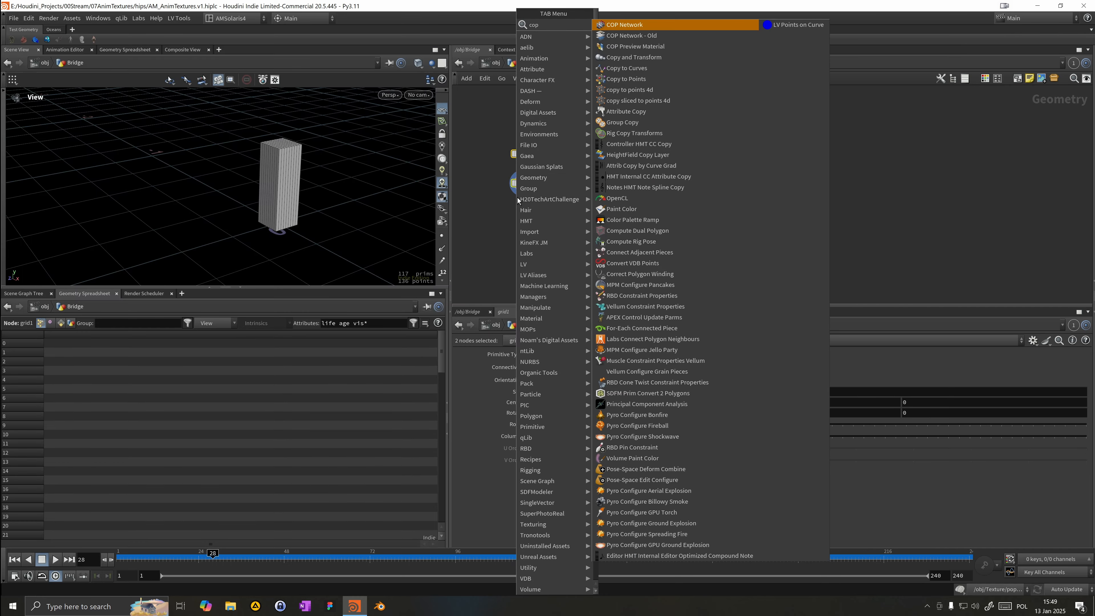
type("ytop")
key("Down")
key("Up")
key("Return")
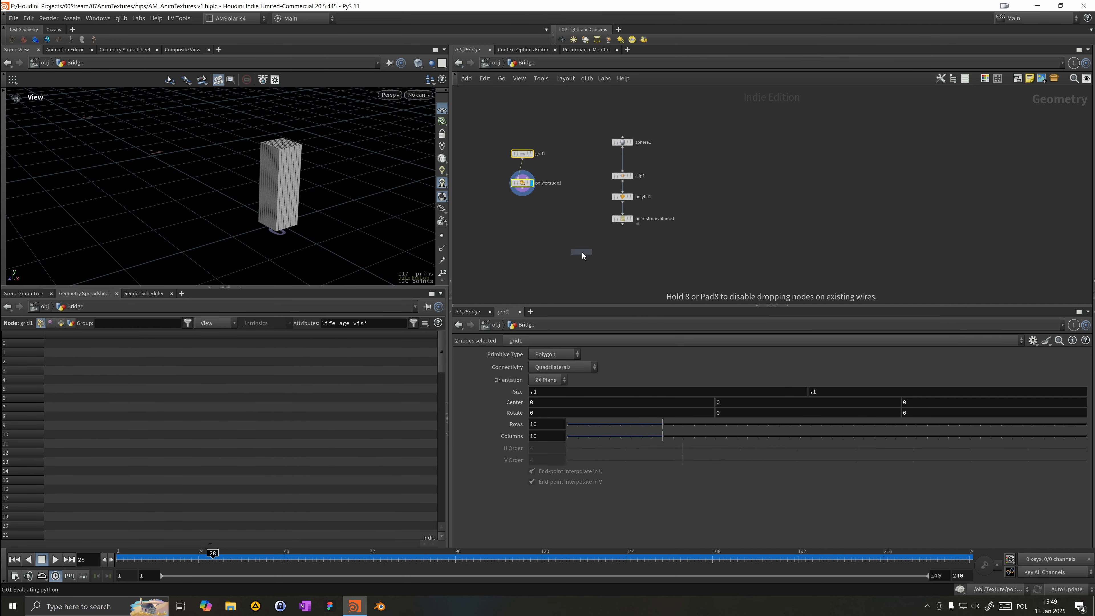
left_click(582, 252)
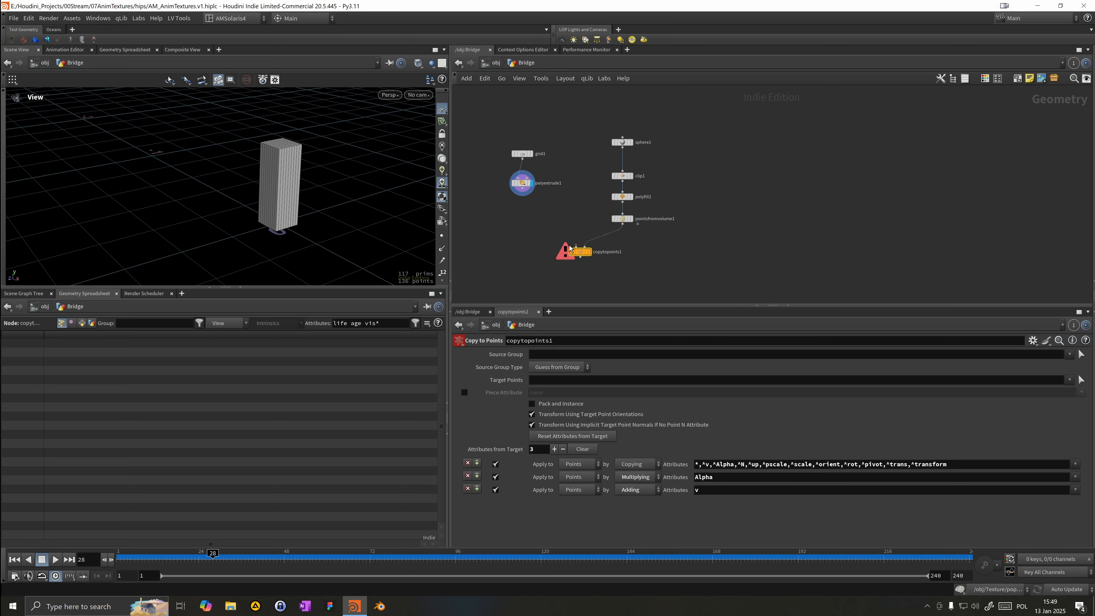
left_click_drag(571, 248, 539, 227)
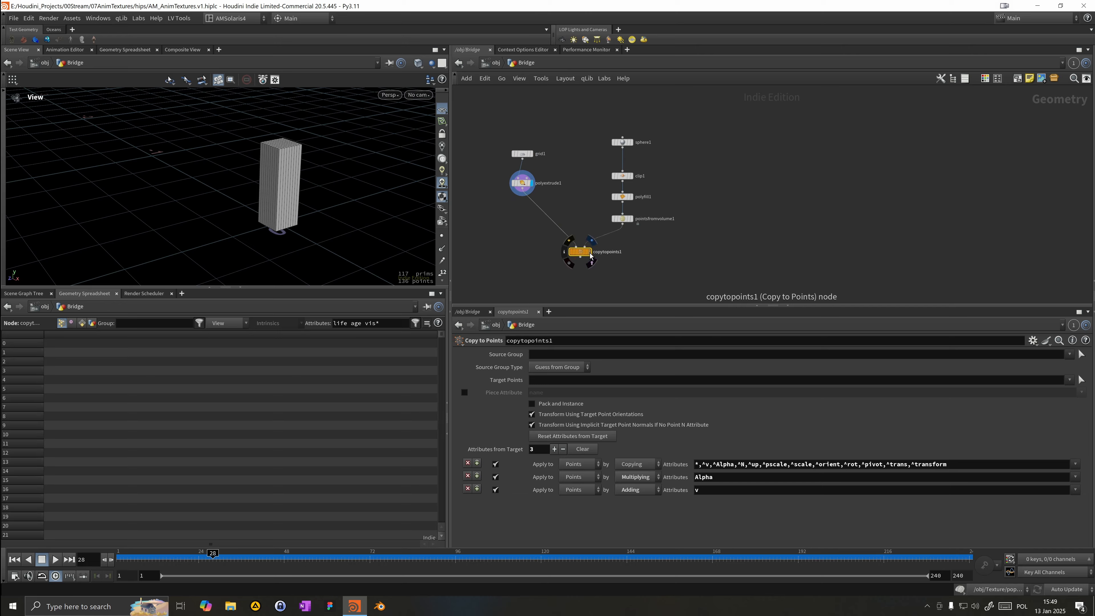
left_click(590, 251)
Step: Orbit the viewport to inspect the copied boxes across the dome
right_click_drag(18, 119, 235, 230)
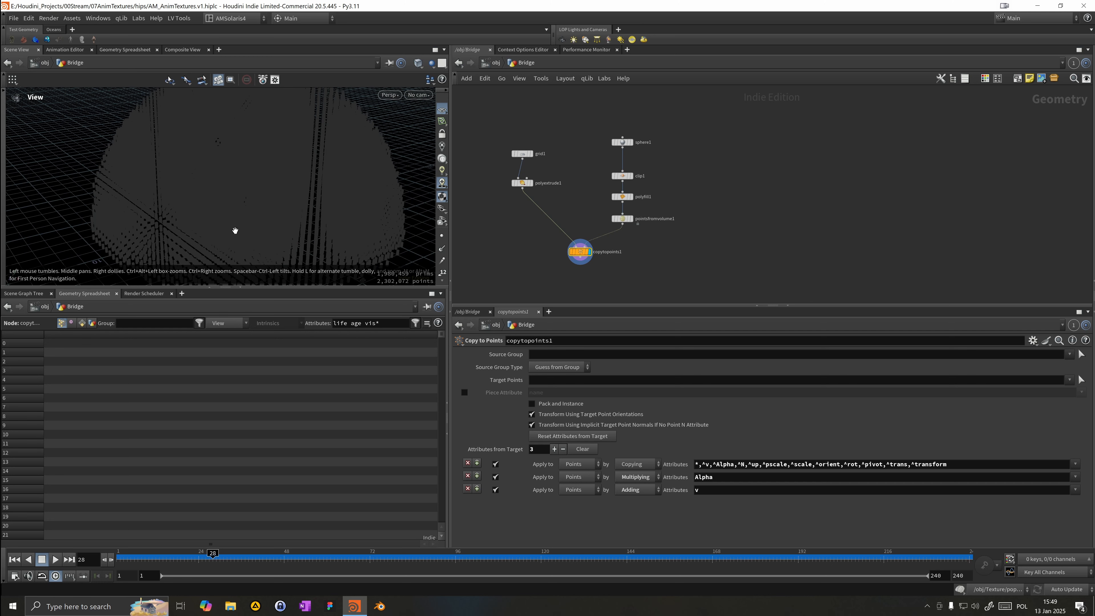
left_click(418, 63)
left_click(427, 186)
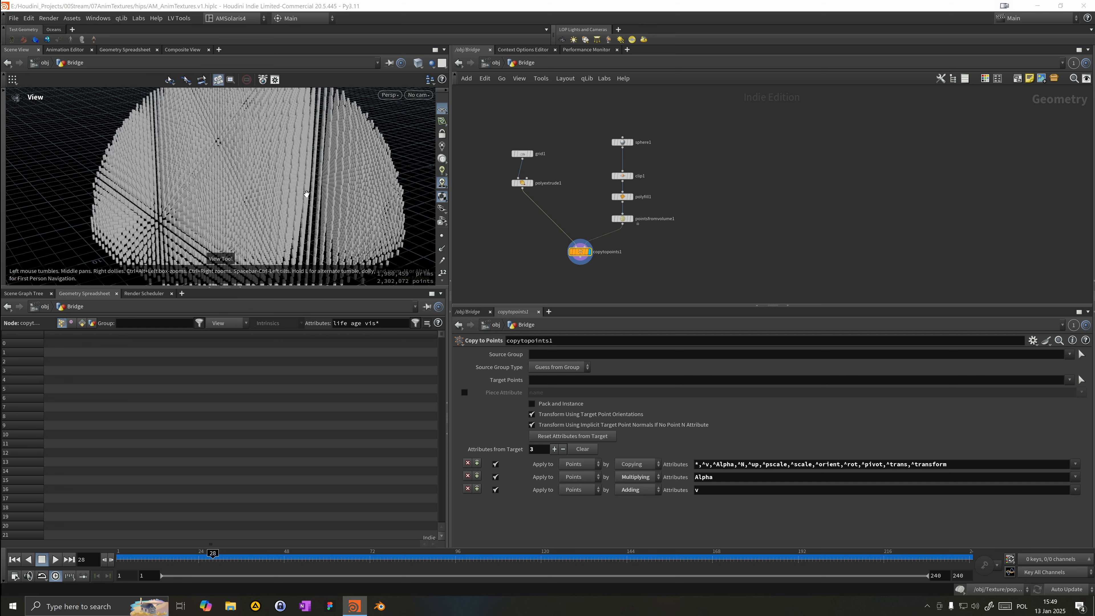
mouse_move(255, 218)
left_mouse_down()
mouse_move(283, 179)
mouse_move(272, 170)
left_mouse_up()
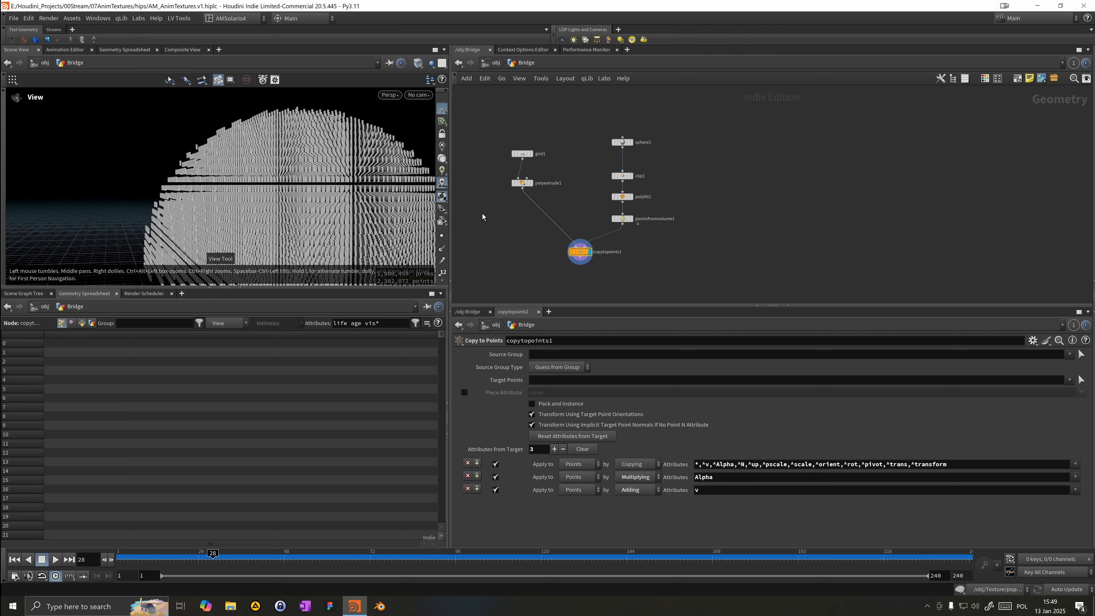
Step: Insert a Normal node between the PolyExtrude and Copy to Points nodes
key("Tab")
type("nor")
key("Return")
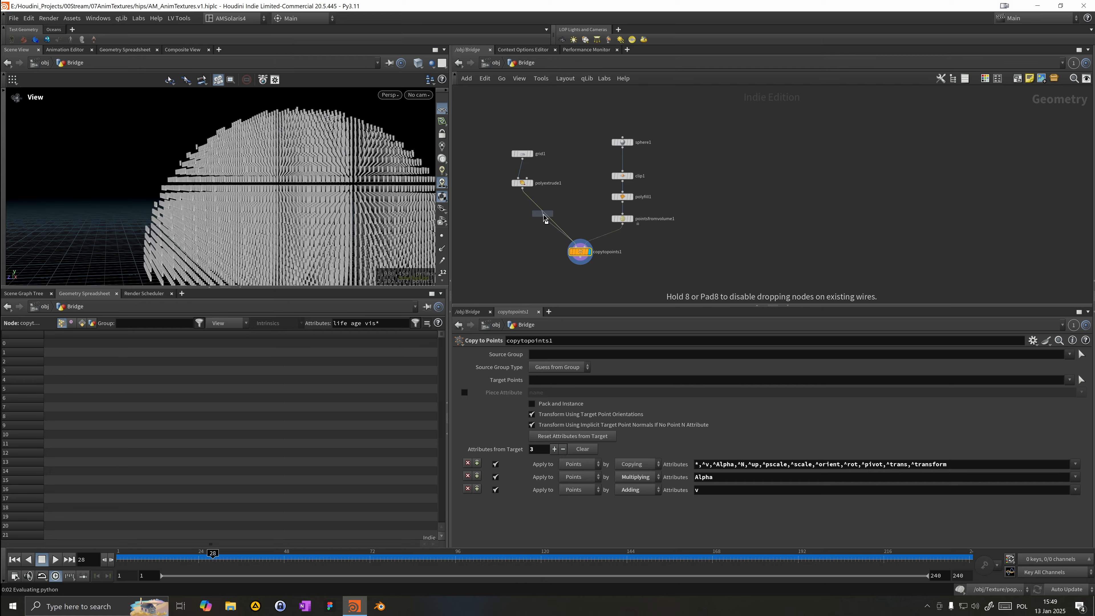
left_click(544, 214)
left_click_drag(281, 210, 215, 166)
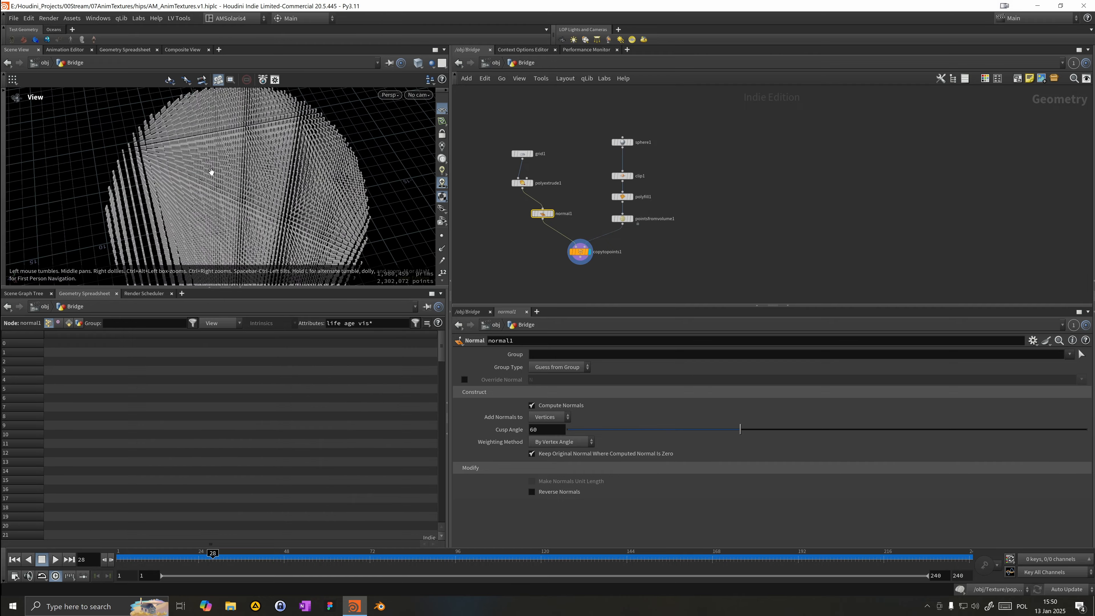
left_click_drag(543, 214, 536, 214)
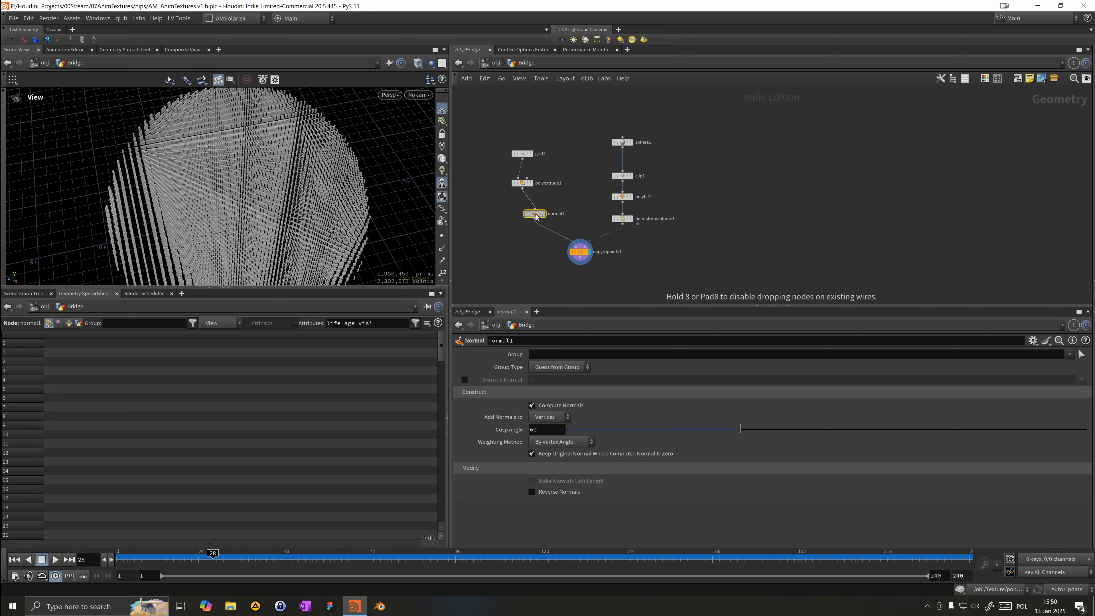
left_click_drag(245, 201, 355, 189)
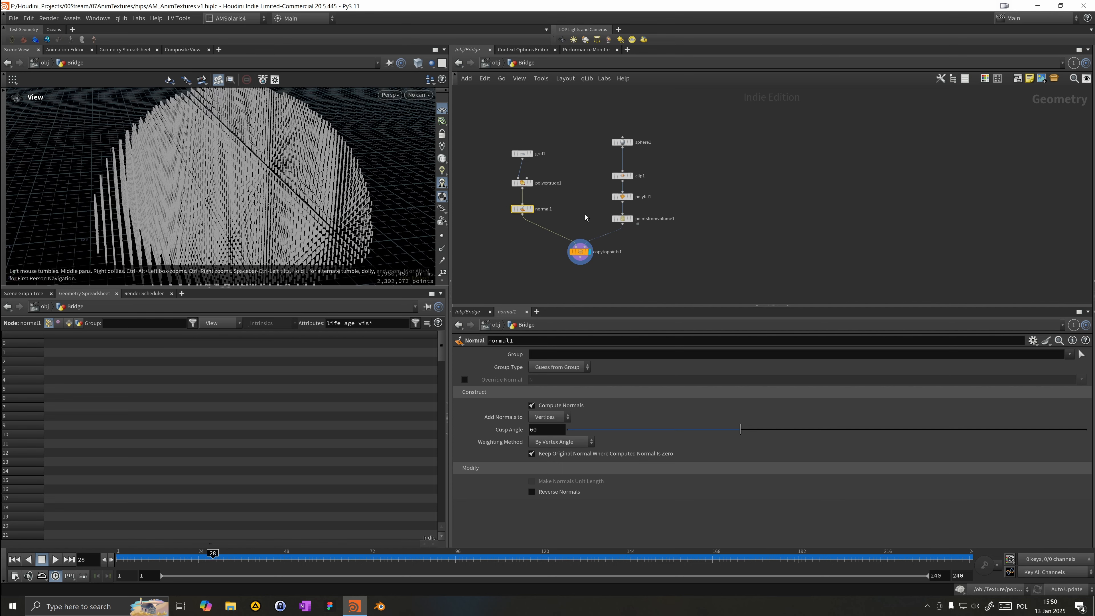
Step: Set the Points from Volume node's Point Separation to 2
left_click(622, 219)
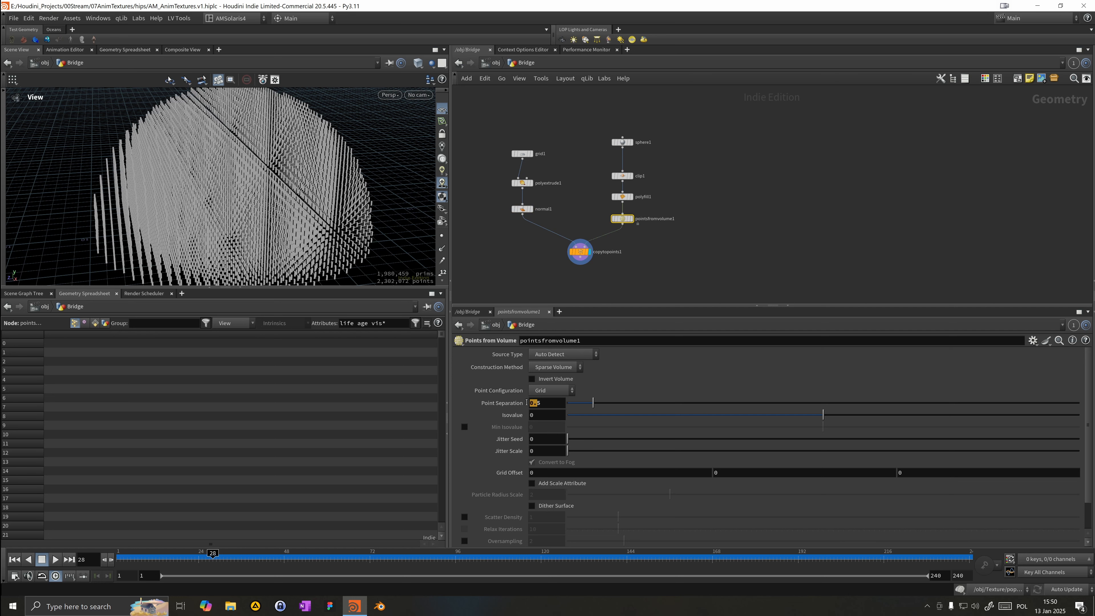
type("2")
key("Return")
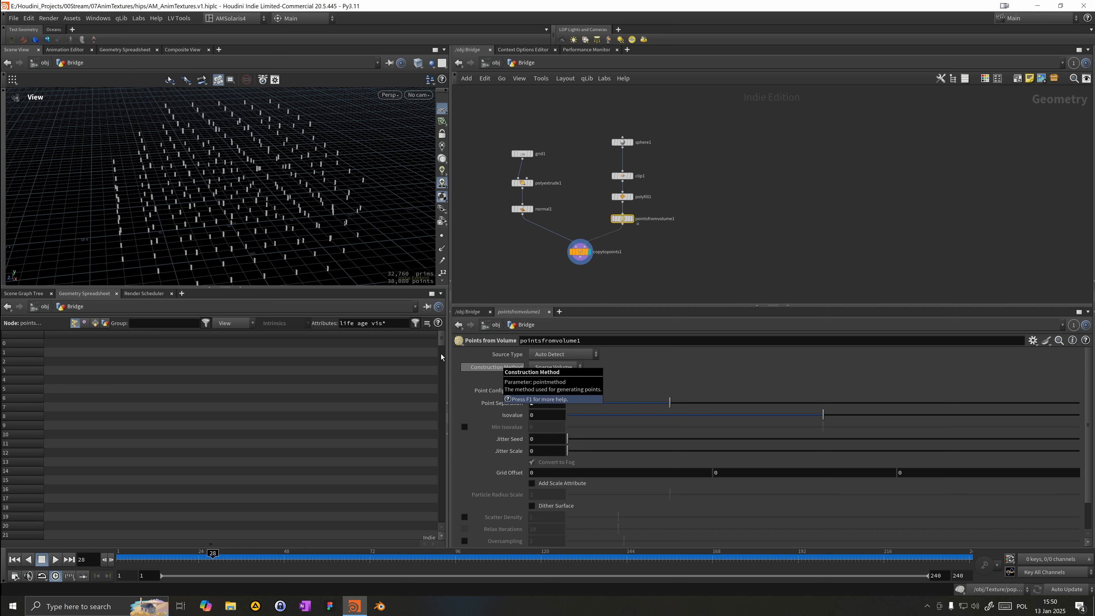
Step: Set the grid's Size to 1 by 1
left_click(523, 154)
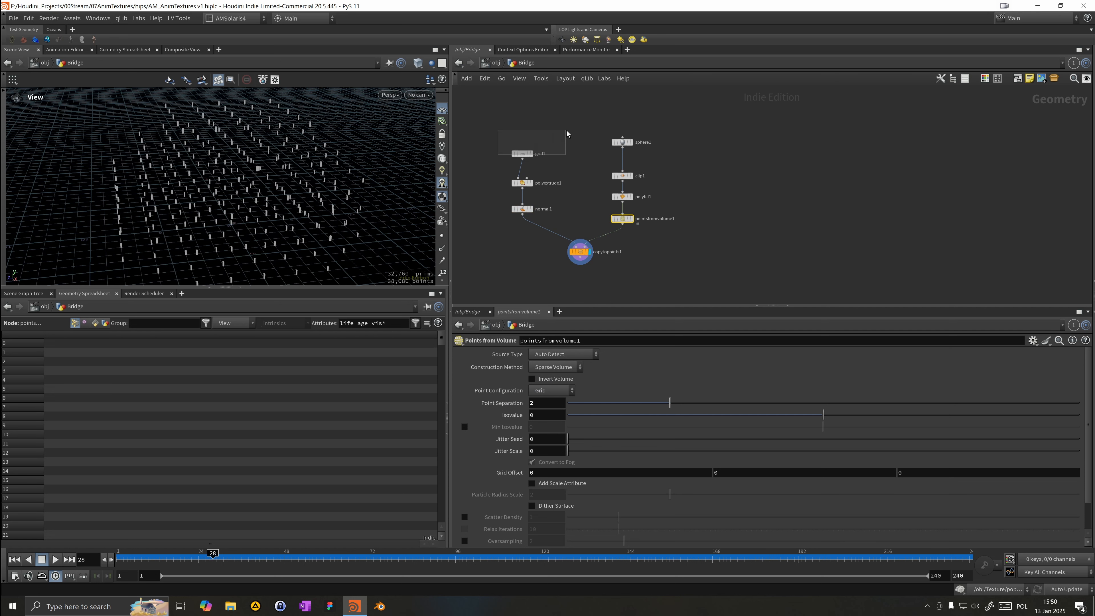
left_click_drag(538, 394, 519, 396)
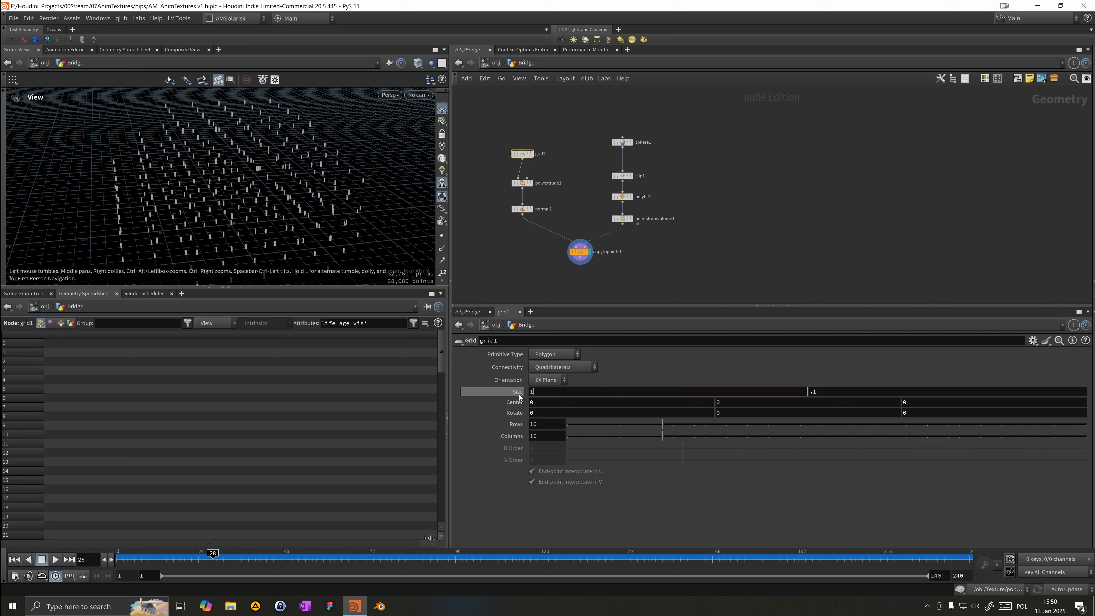
type("1")
key("Tab")
type("1")
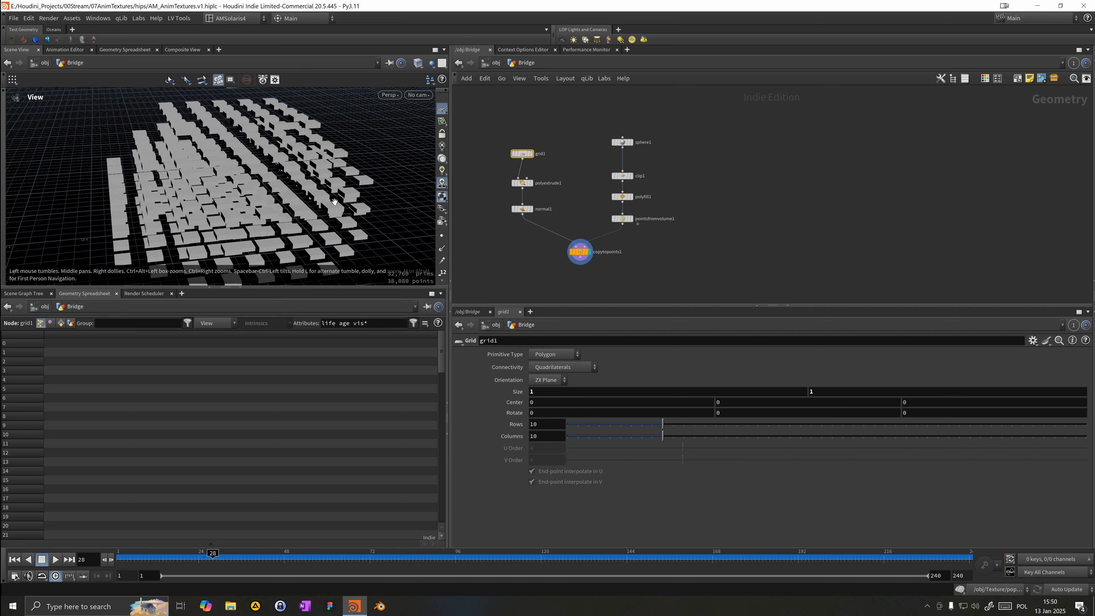
left_click_drag(307, 182, 313, 151)
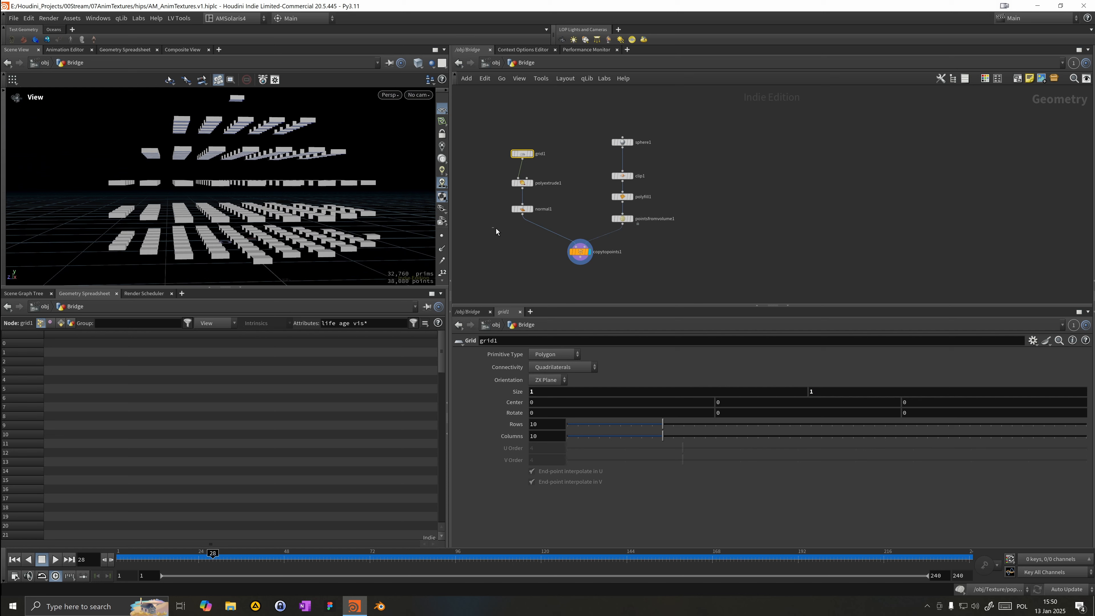
Step: Set the PolyExtrude Distance to 2
left_click(522, 208)
left_click(522, 183)
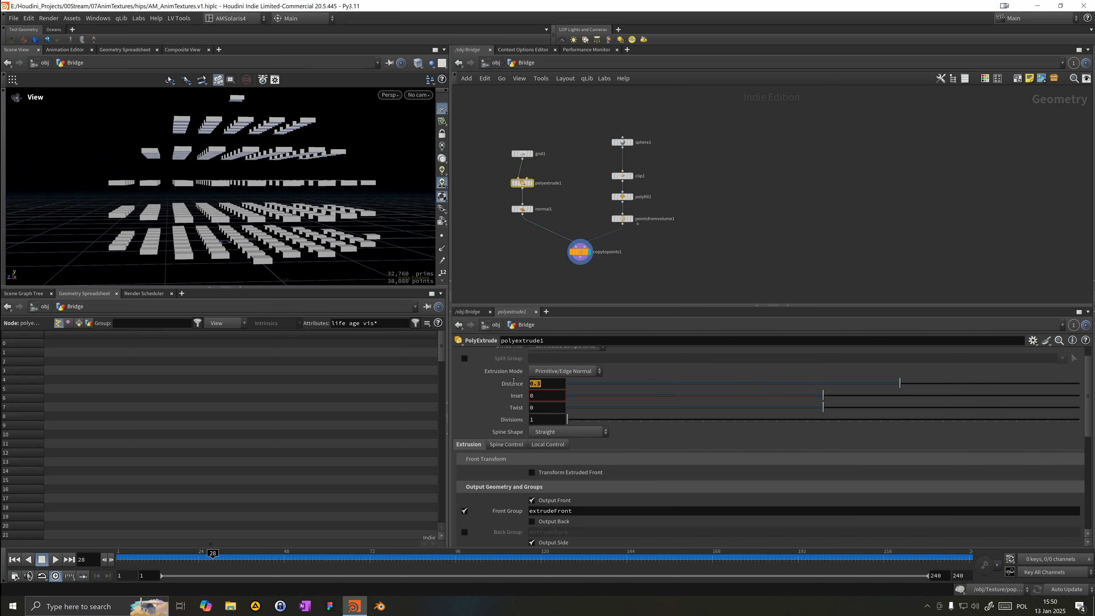
type("2")
key("Return")
left_click_drag(331, 274, 155, 185)
Step: Insert an Attribute Randomize node between the Points from Volume and Copy to Points nodes
key("Tab")
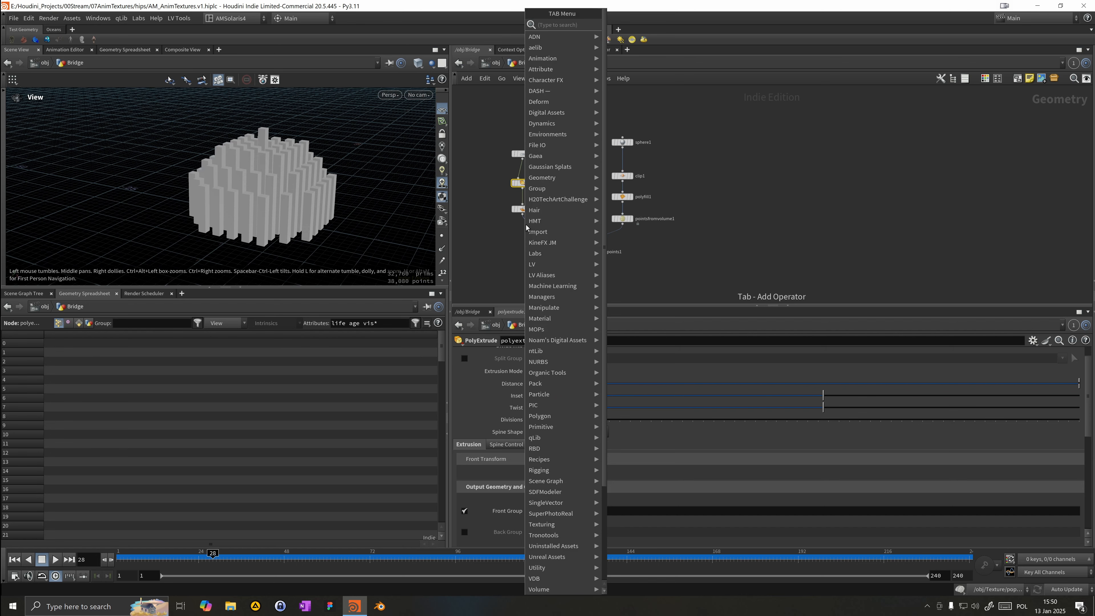
type("atrand")
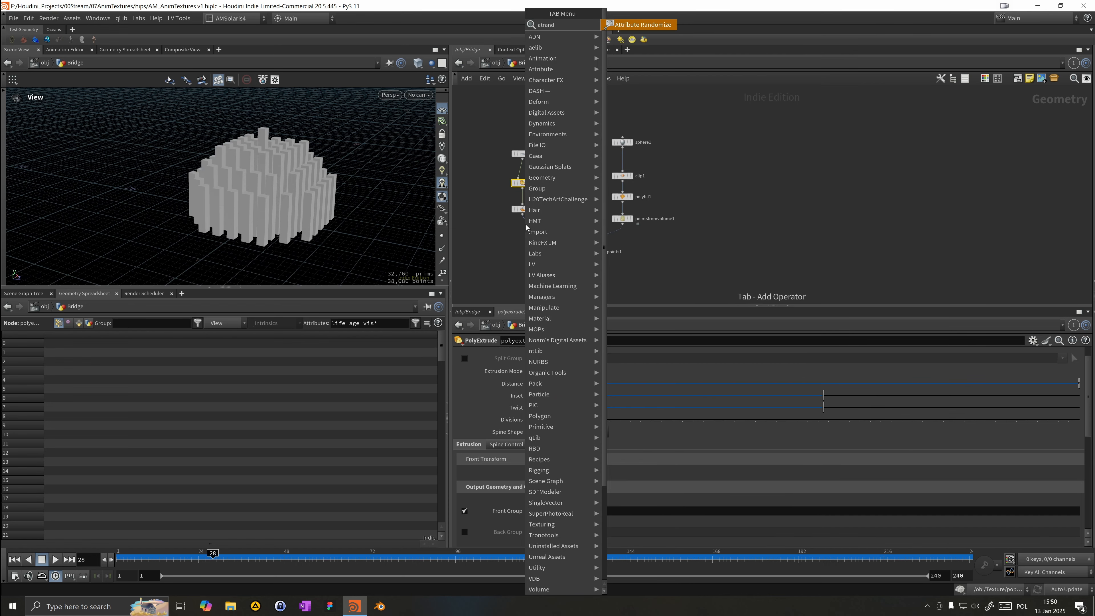
key("Return")
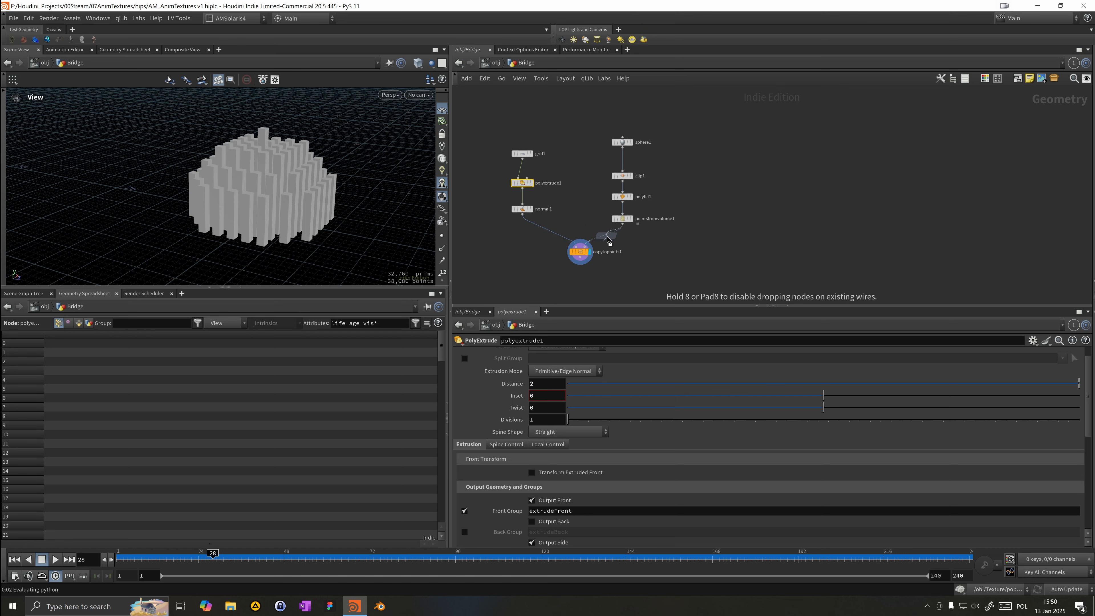
left_click(609, 241)
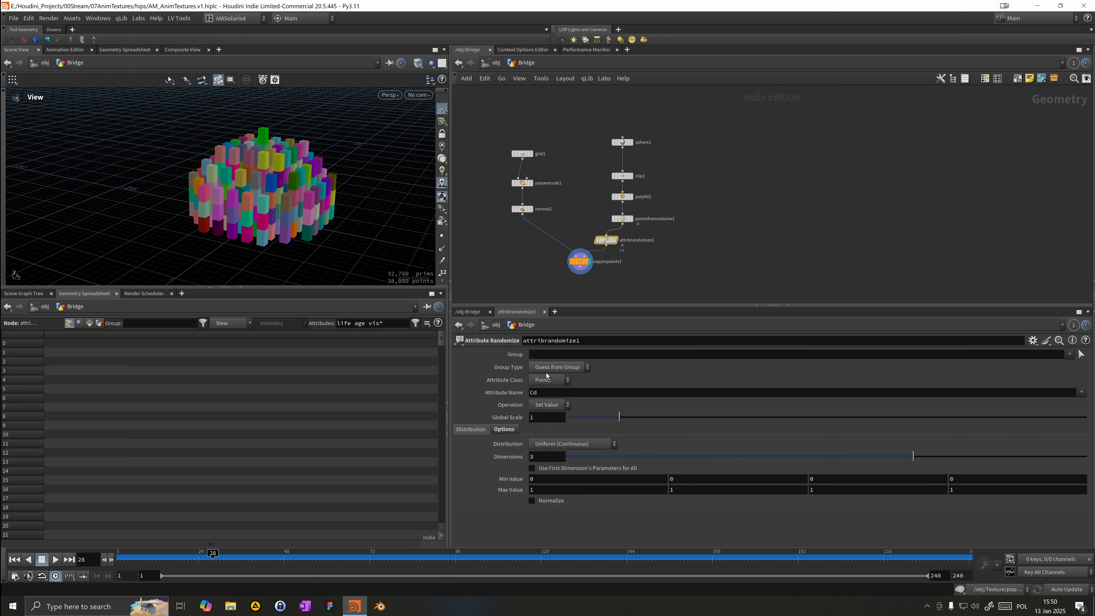
Step: Set the Attribute Randomize attribute name to scale
left_click_drag(541, 403, 513, 400)
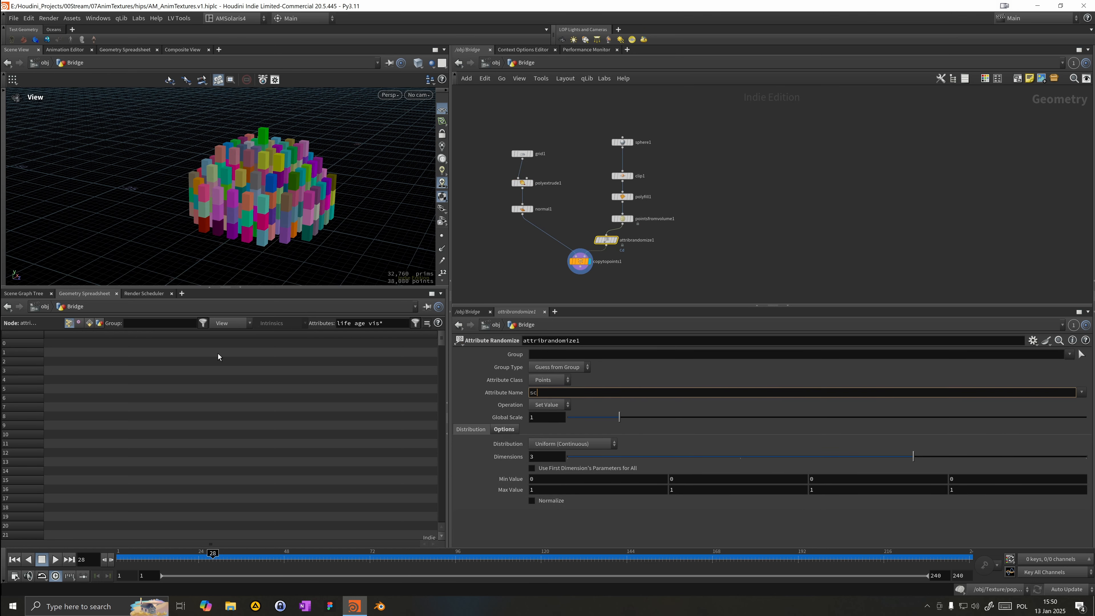
type("scale")
key("Return")
left_click_drag(107, 144, 178, 173)
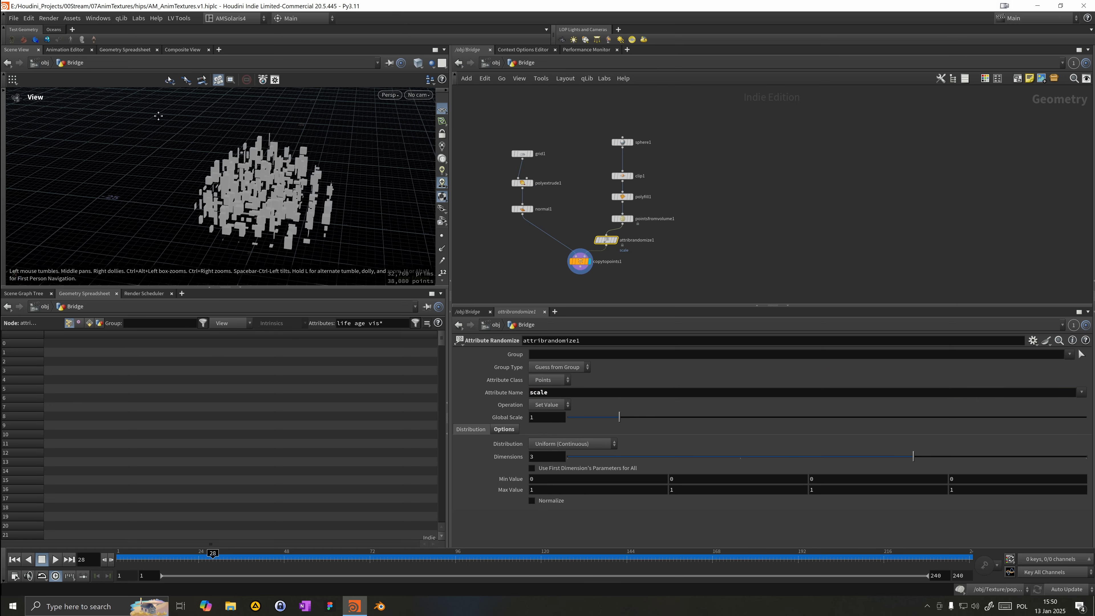
left_click_drag(159, 116, 281, 237)
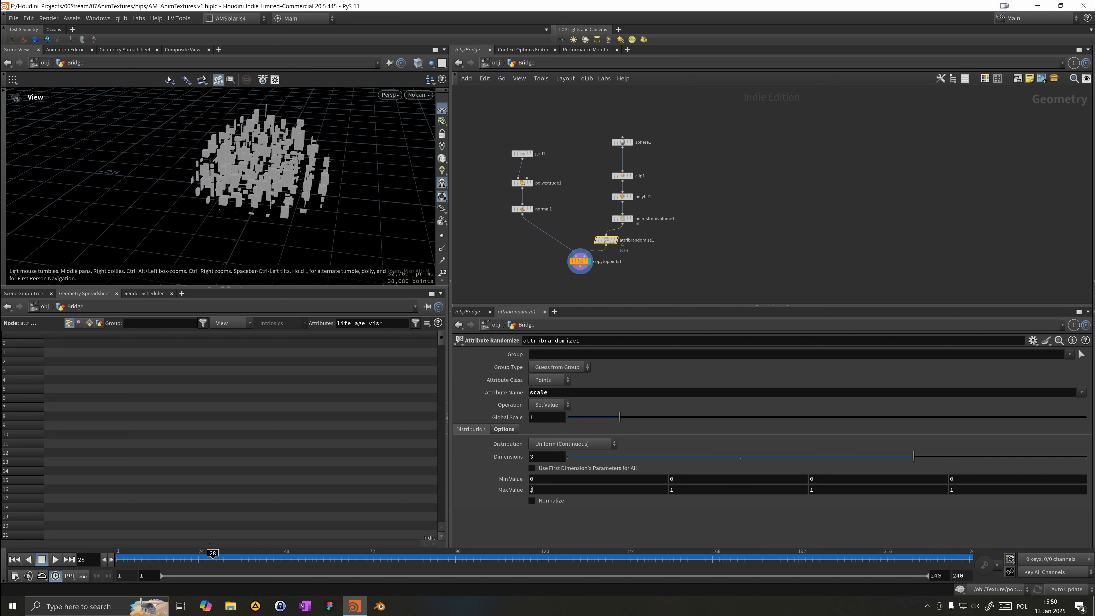
Step: Set the Max Value's first and third components to 0.1
left_click(535, 492)
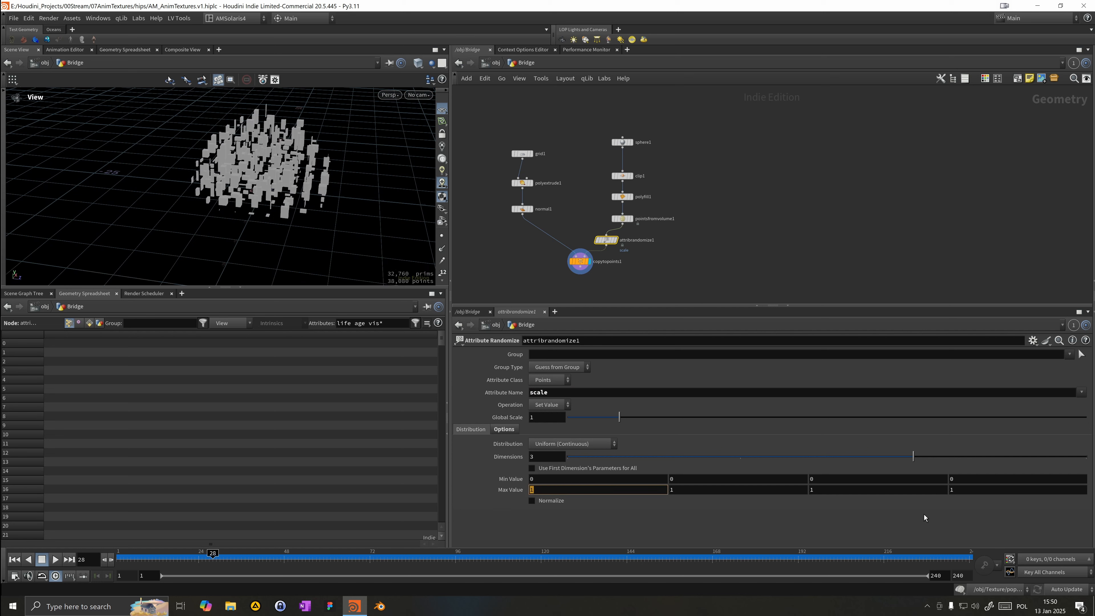
left_click(614, 445)
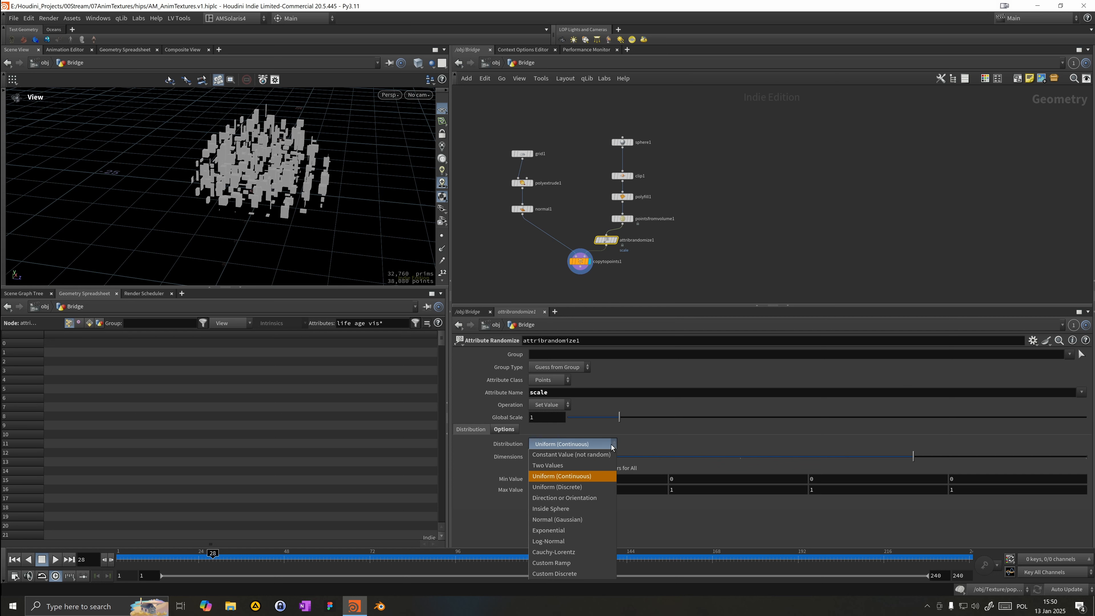
key("Escape")
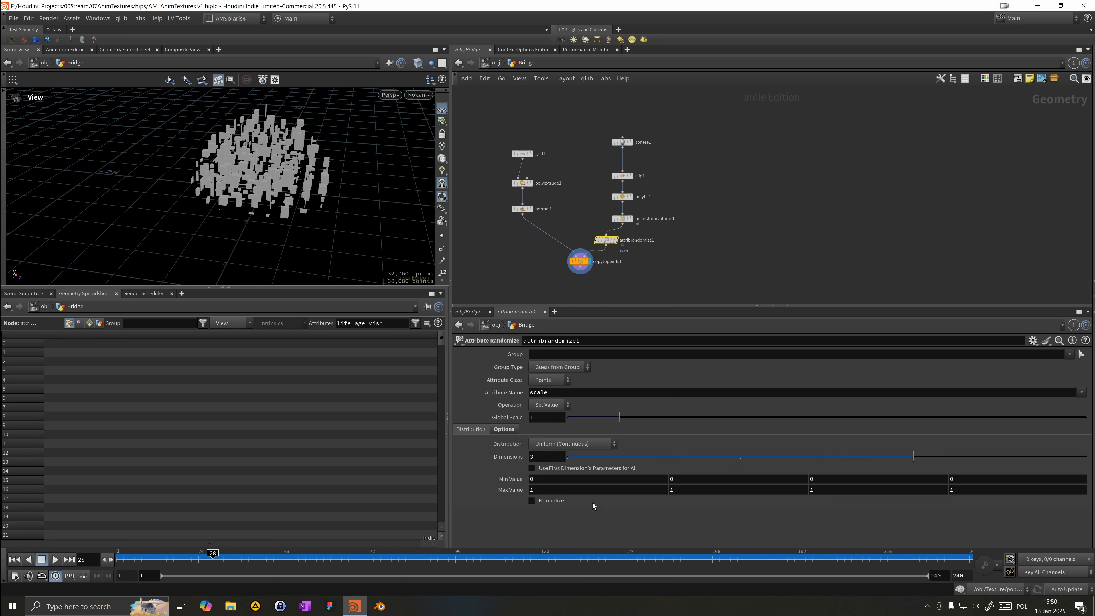
left_click_drag(589, 494, 293, 489)
type(".1")
key("Tab")
key("Tab")
type(".1")
key("Return")
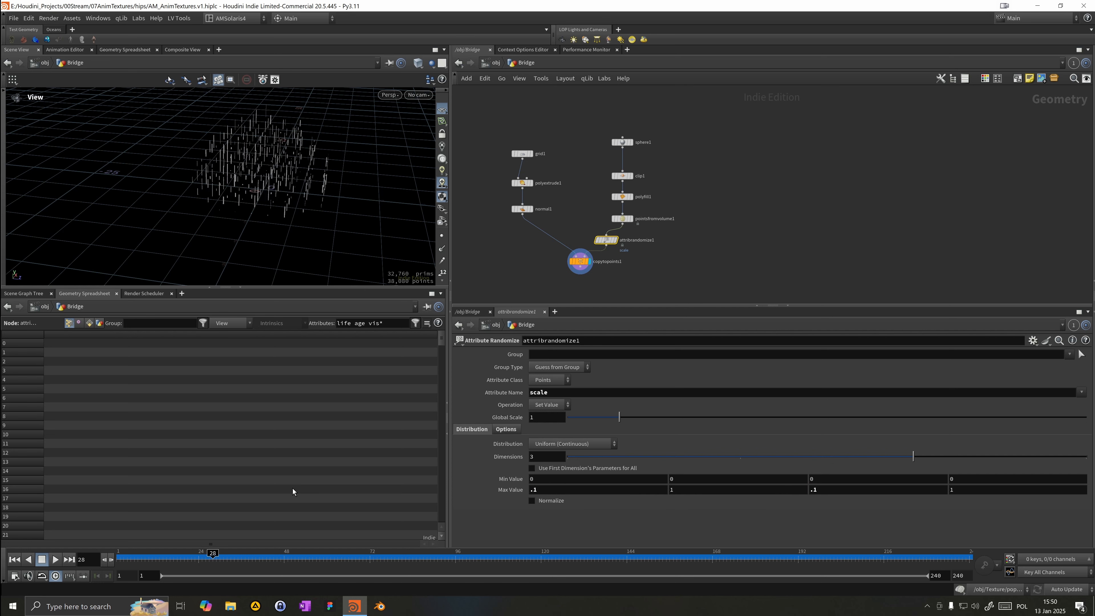
left_click_drag(296, 208, 294, 262)
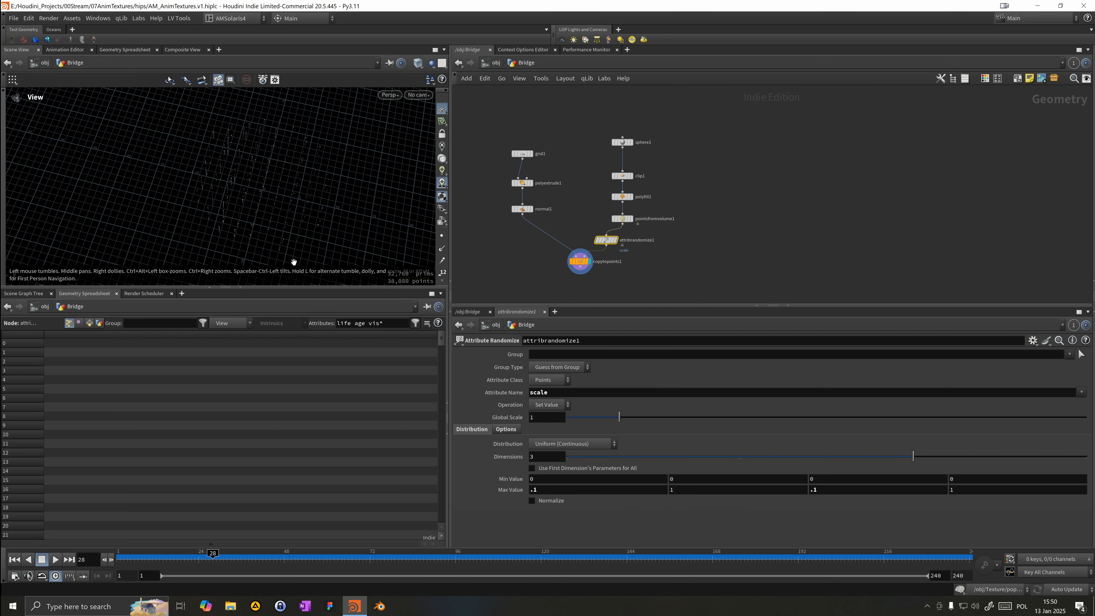
Step: Set the Max Value's first and third components back to 1
left_click_drag(530, 490, 598, 495)
type("1")
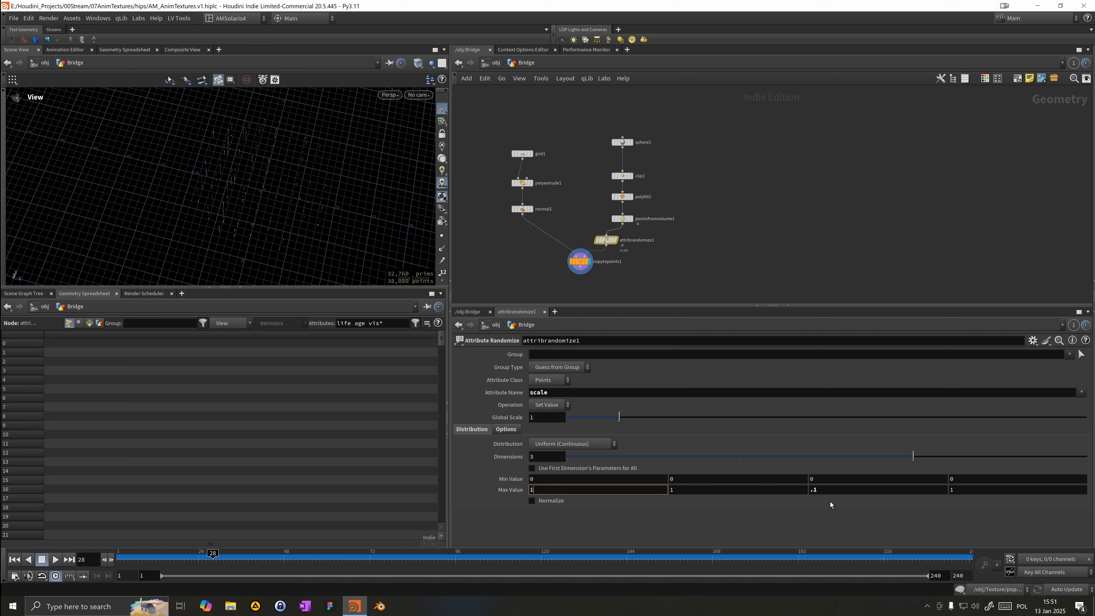
key("Tab")
key("Tab")
type("1")
Step: Set the Min Value's first and third components to 0.9
left_click(597, 478)
type(".9")
key("Tab")
key("Tab")
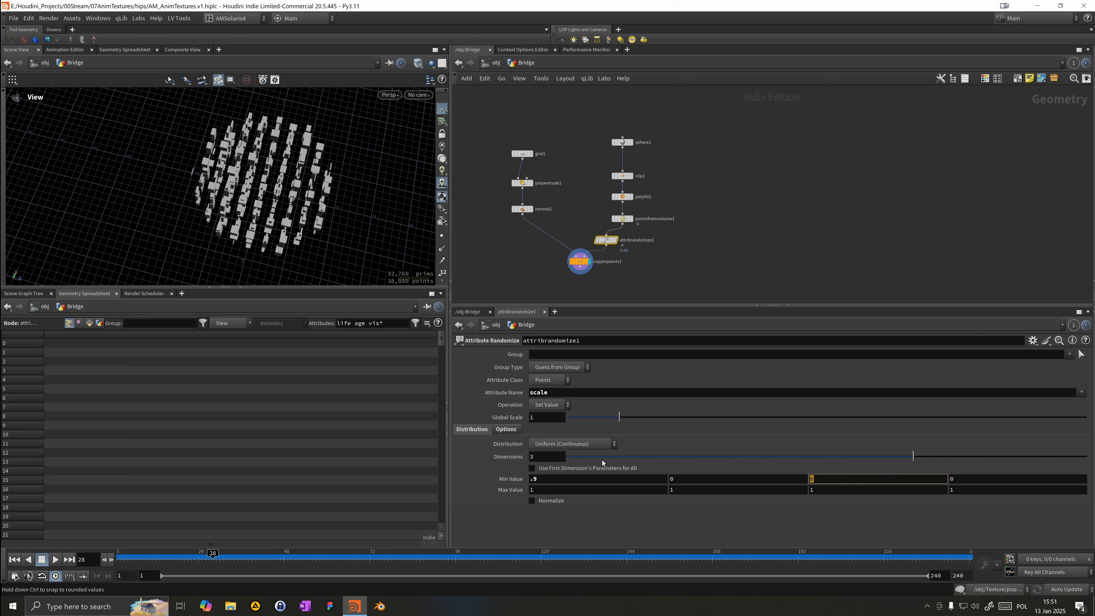
type(".9")
key("Return")
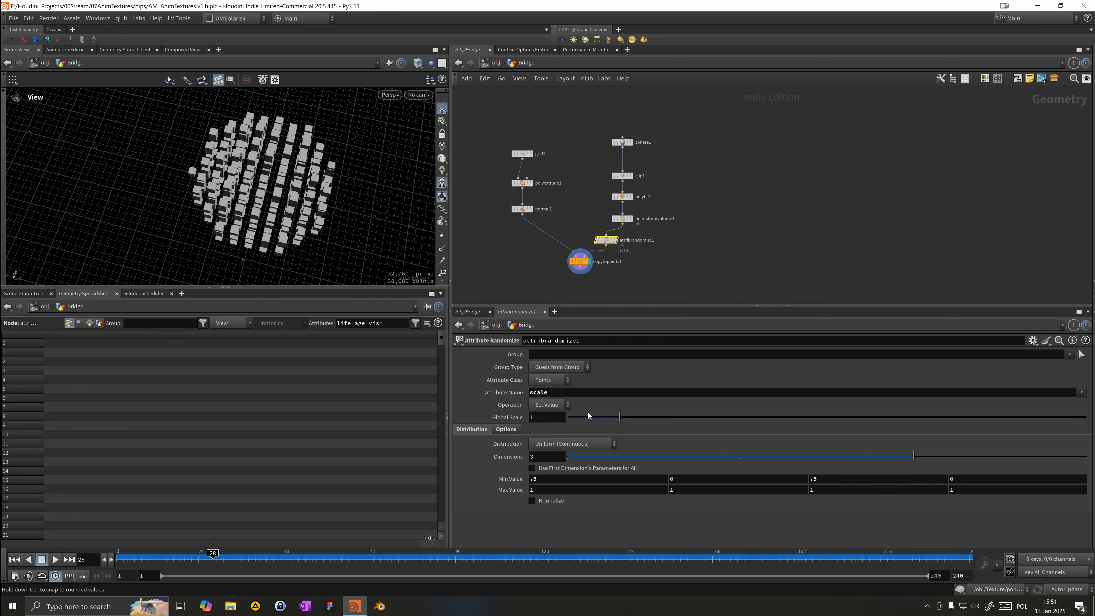
left_click_drag(328, 166, 265, 157)
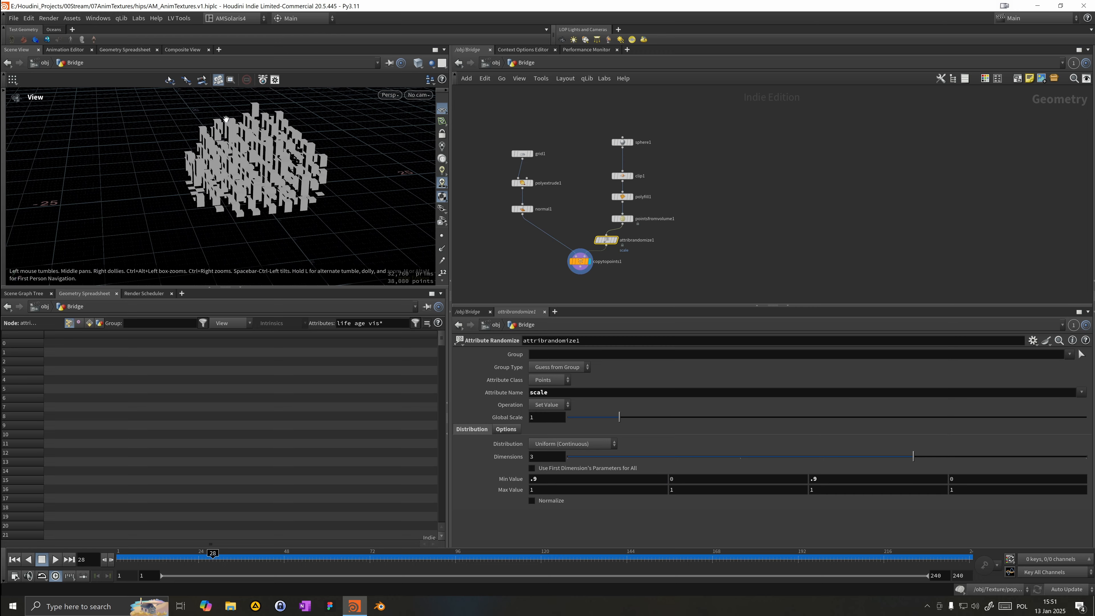
mouse_move(219, 178)
left_mouse_down()
mouse_move(161, 198)
mouse_move(194, 273)
mouse_move(201, 226)
mouse_move(286, 176)
mouse_move(284, 127)
mouse_move(237, 187)
left_mouse_up()
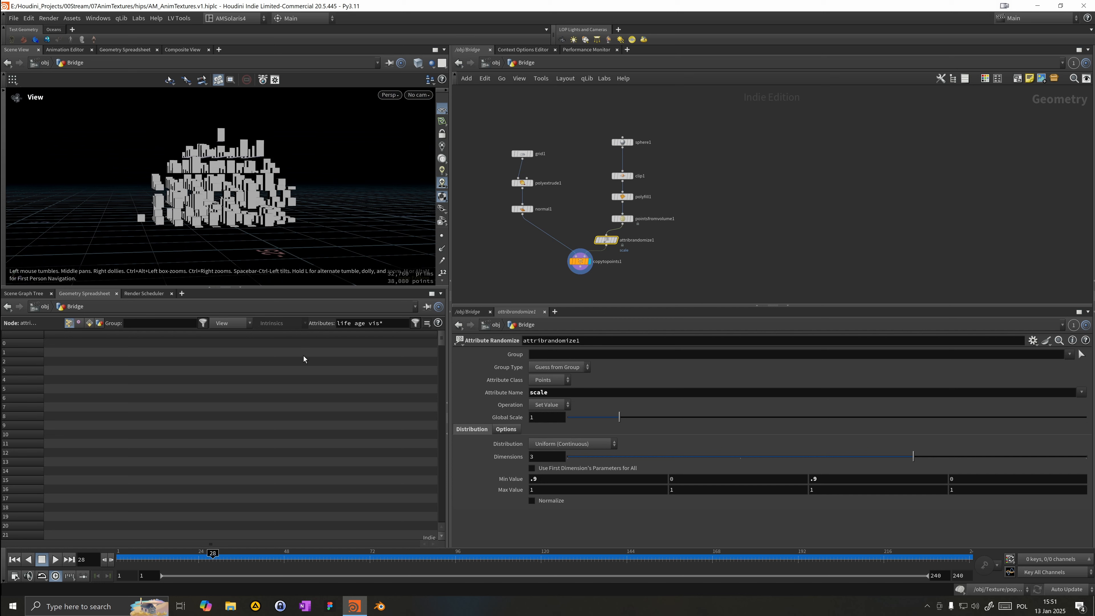
Step: Set the Max Value's second component to 3
left_click(676, 491)
type("0")
key("Return")
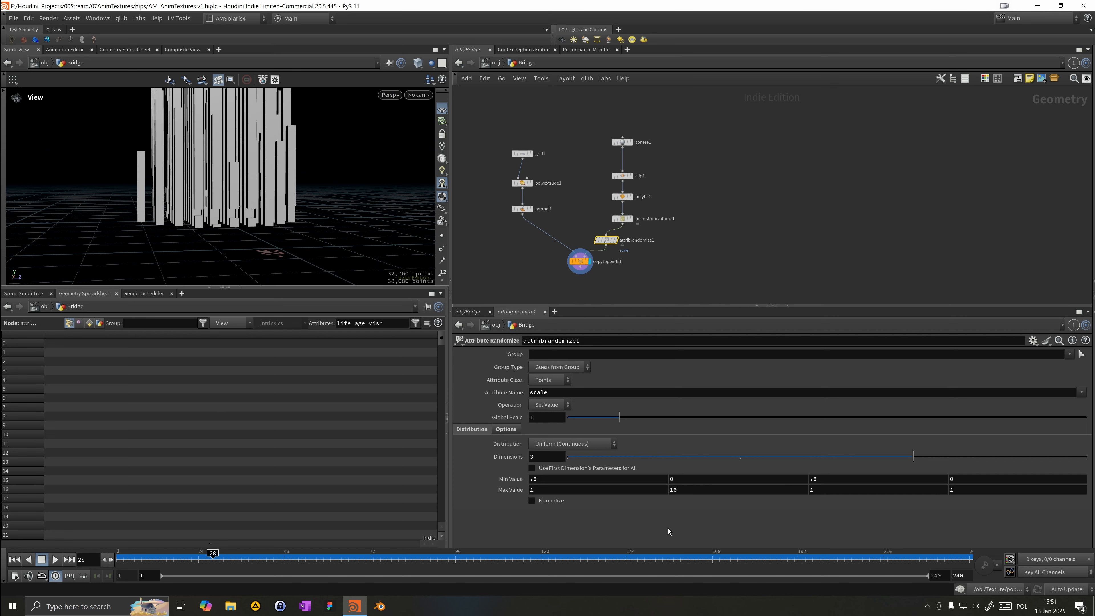
type("3")
key("Return")
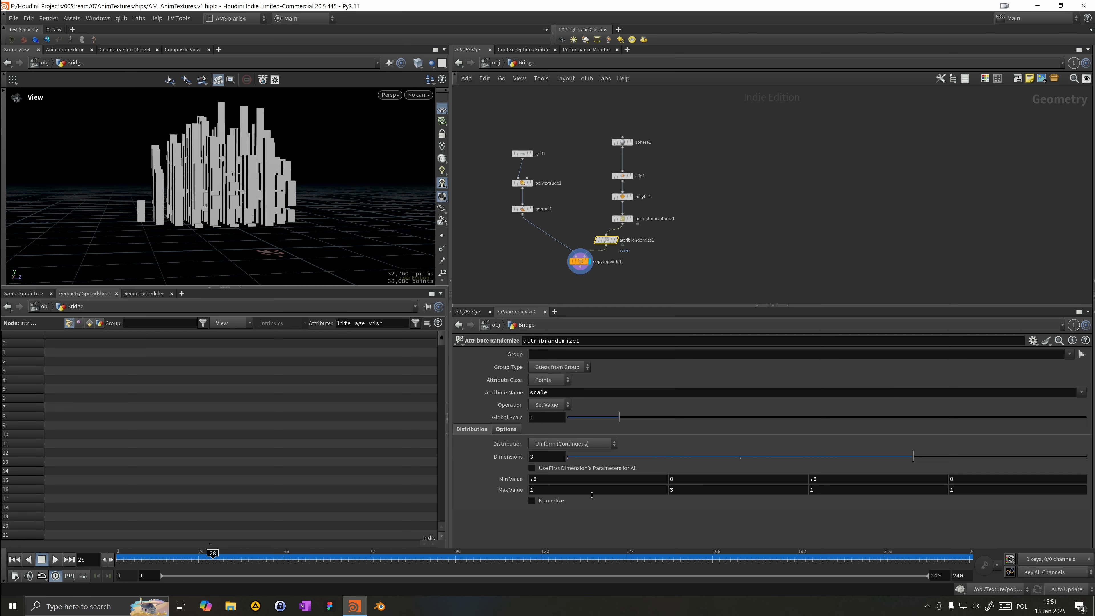
left_click_drag(216, 225, 259, 236)
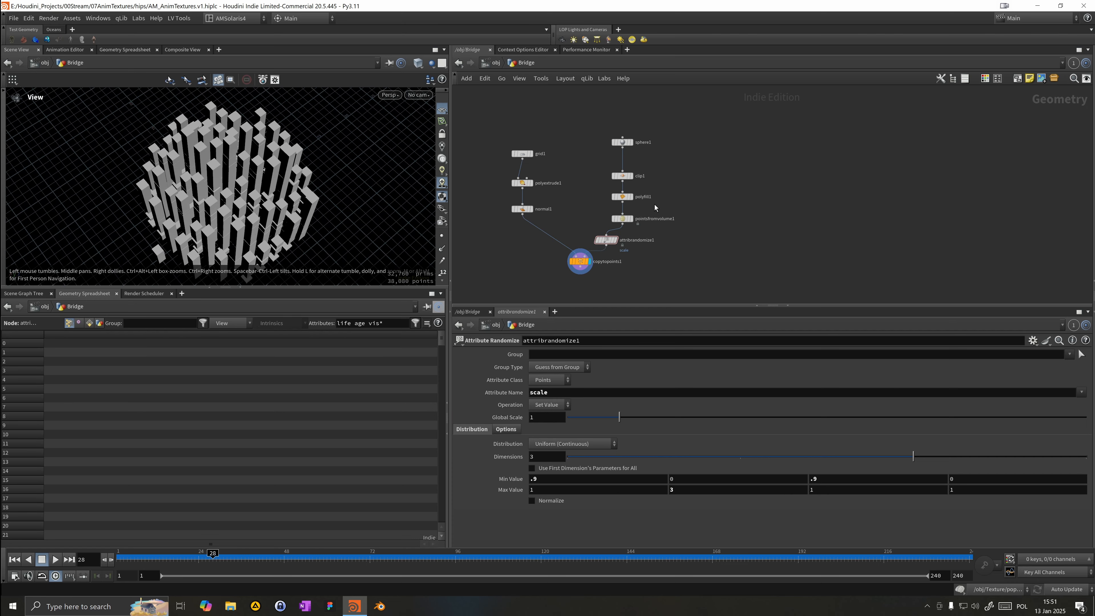
Step: Set the Points from Volume node's Point Separation to 1.6
left_click_drag(608, 241, 643, 240)
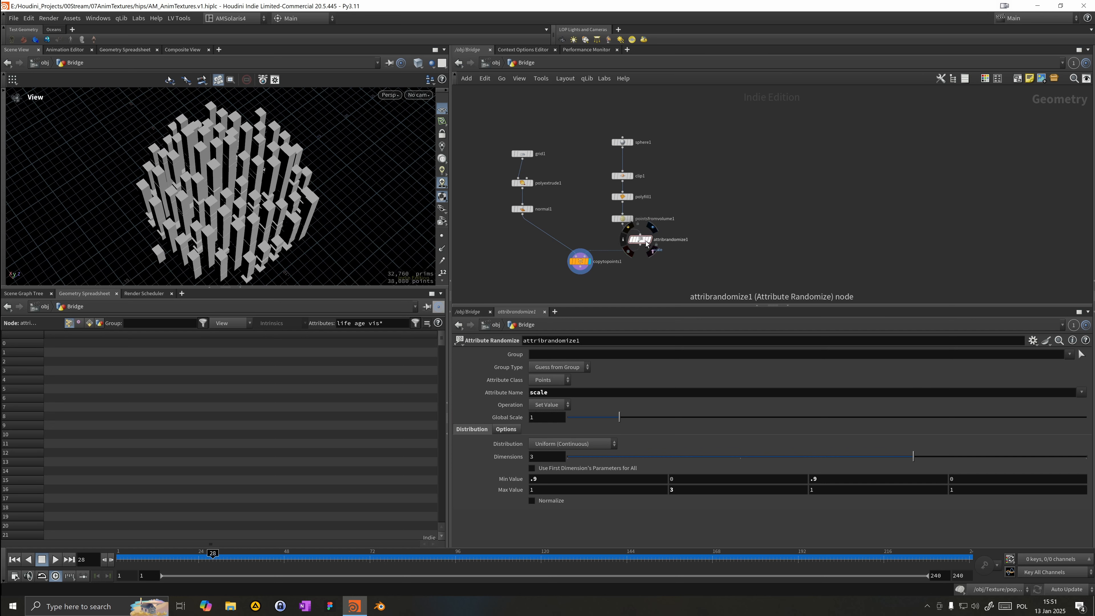
left_click_drag(644, 241, 625, 242)
left_click(622, 219)
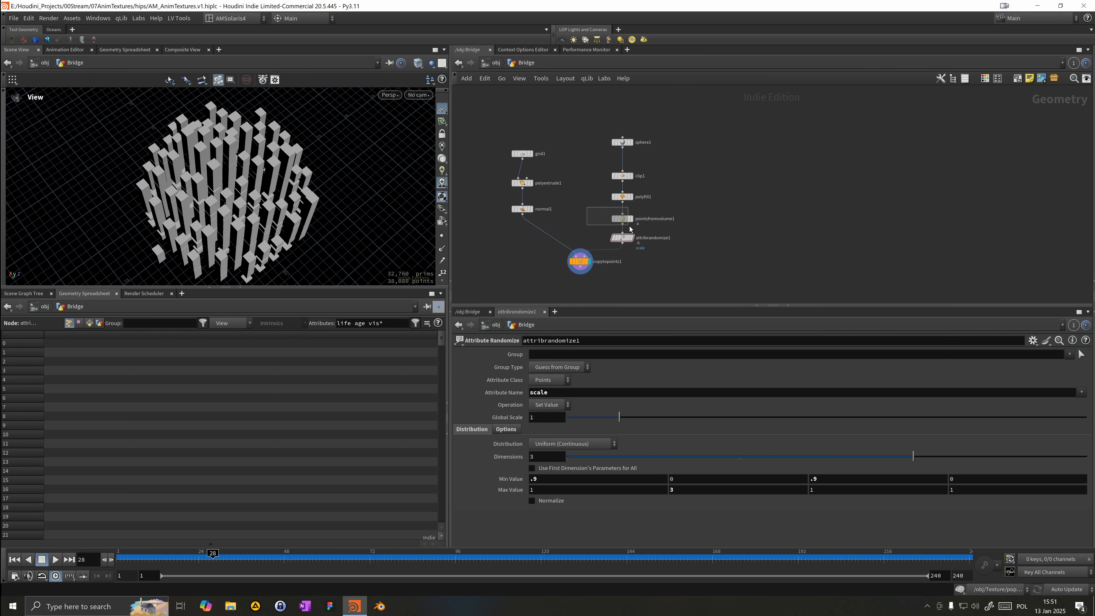
left_click_drag(538, 403, 469, 407)
type("1.6")
key("Return")
left_click_drag(241, 185, 321, 197, "alt")
Step: Set the grid's Size to 1.62 in both directions
left_click(522, 153)
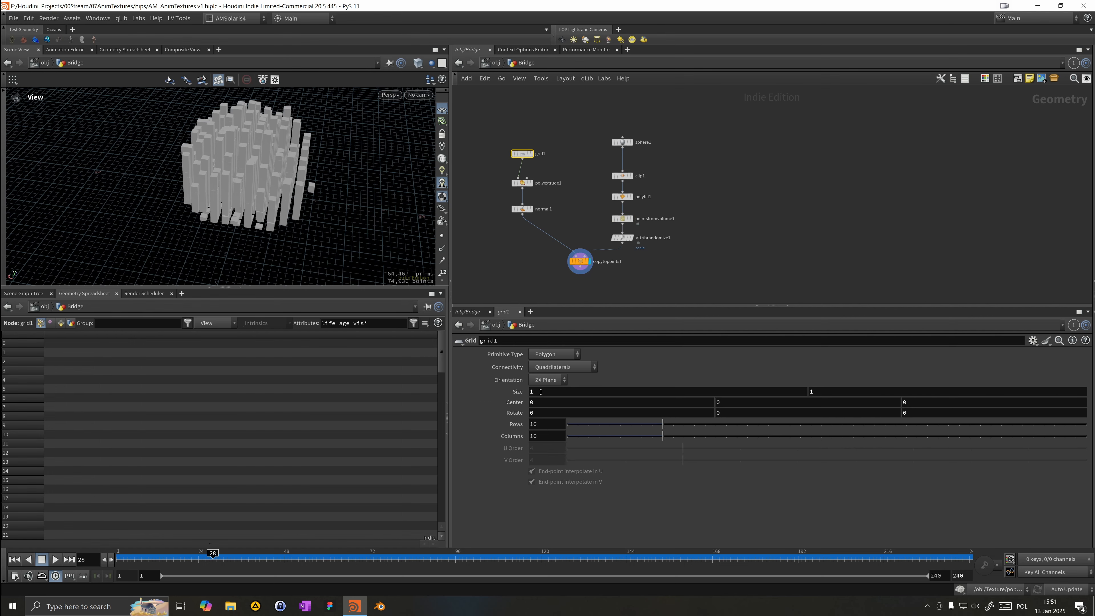
left_click_drag(347, 186, 338, 244, "alt")
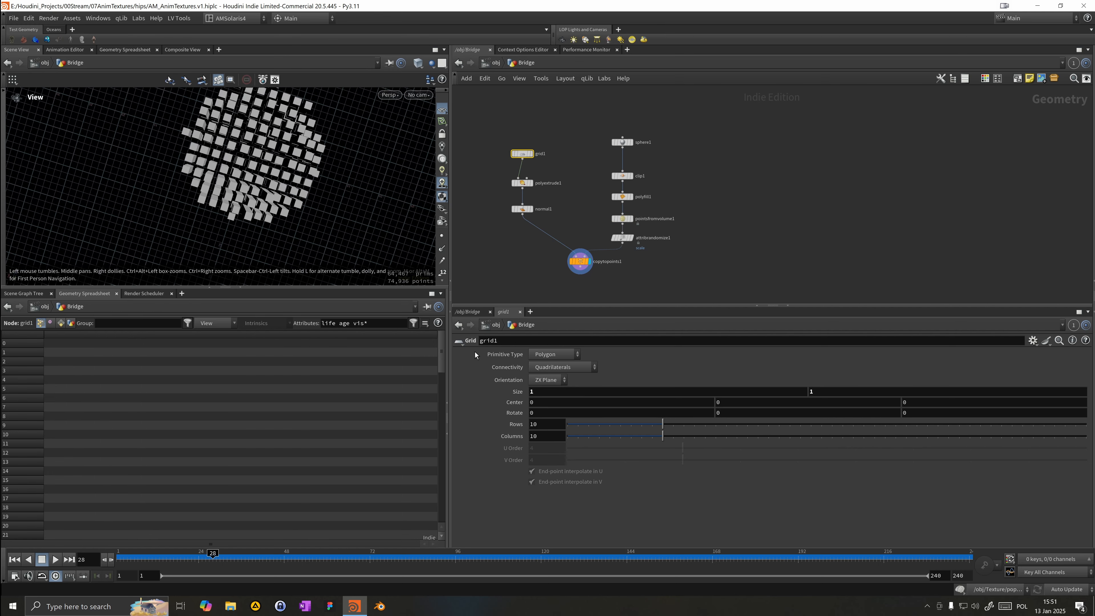
middle_click_drag(511, 392, 784, 419)
left_click_drag(236, 168, 371, 78)
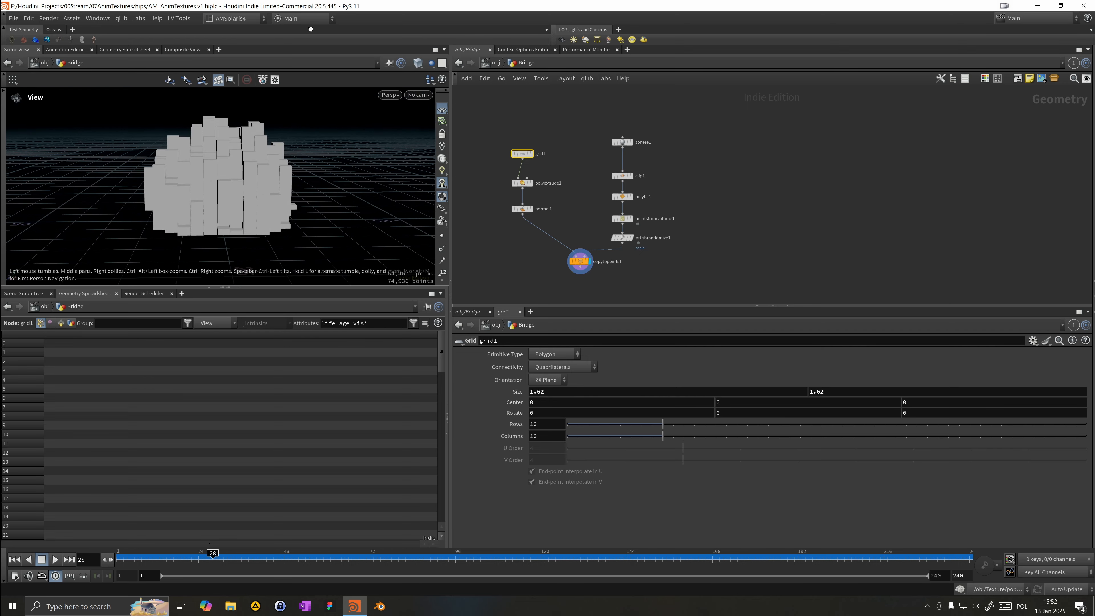
Step: Inspect the sphere node's parameters
left_click(624, 142)
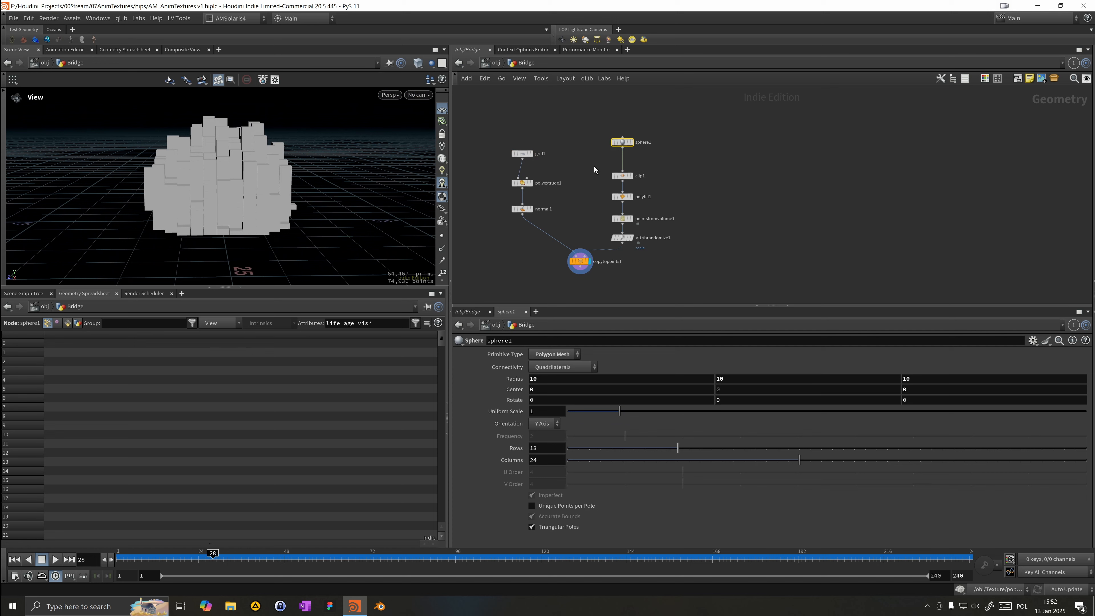
right_click_drag(199, 157, 69, 134)
left_click_drag(69, 135, 230, 174)
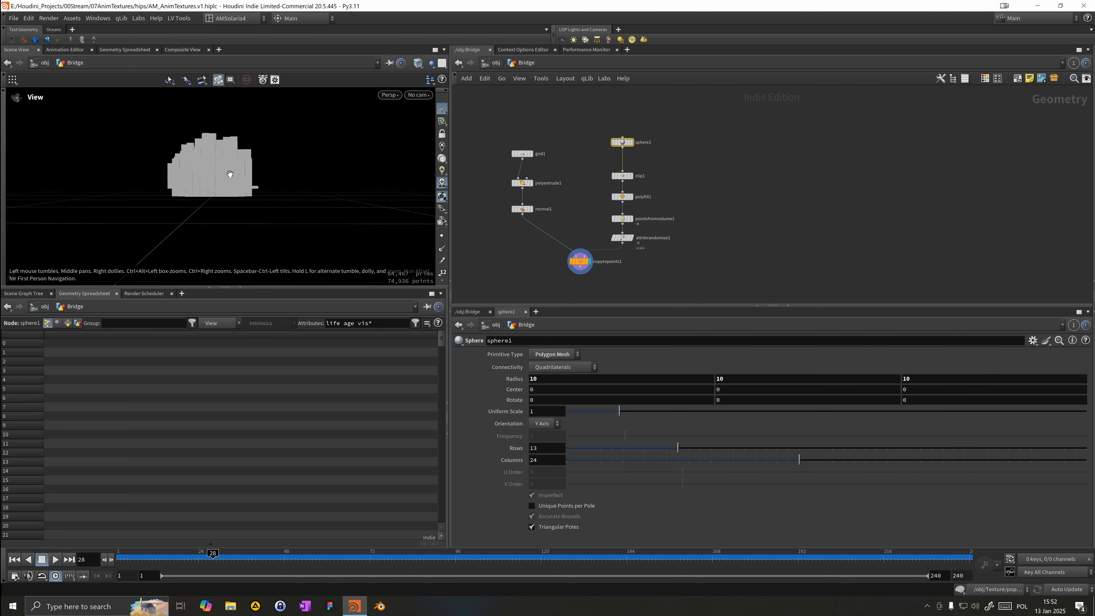
Step: Set the Attribute Randomize Min Value's second component to 2.8
left_click(622, 237)
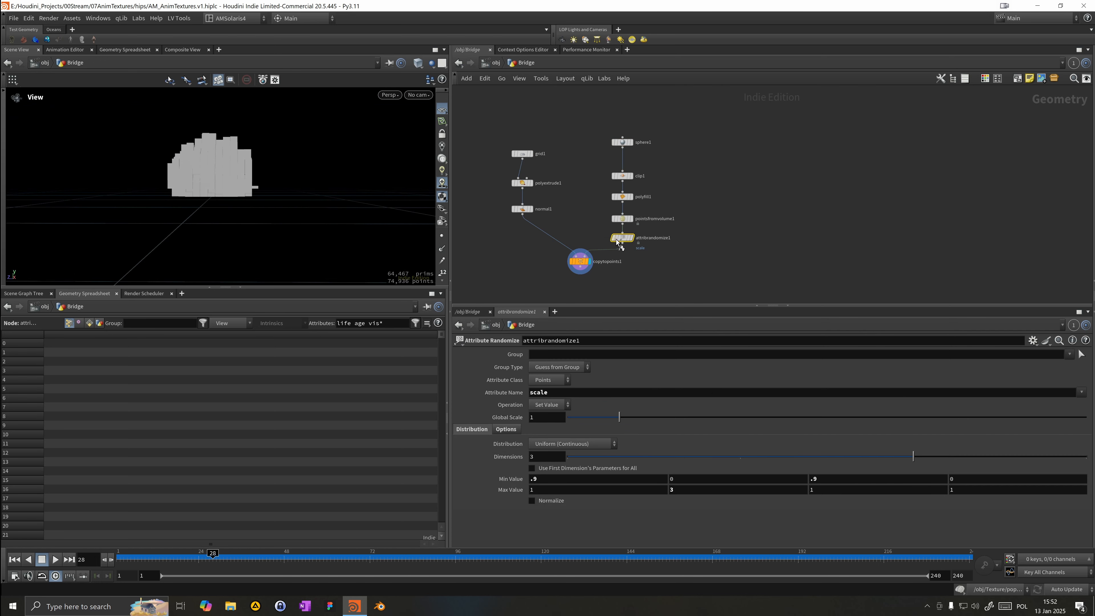
left_click_drag(267, 170, 220, 137)
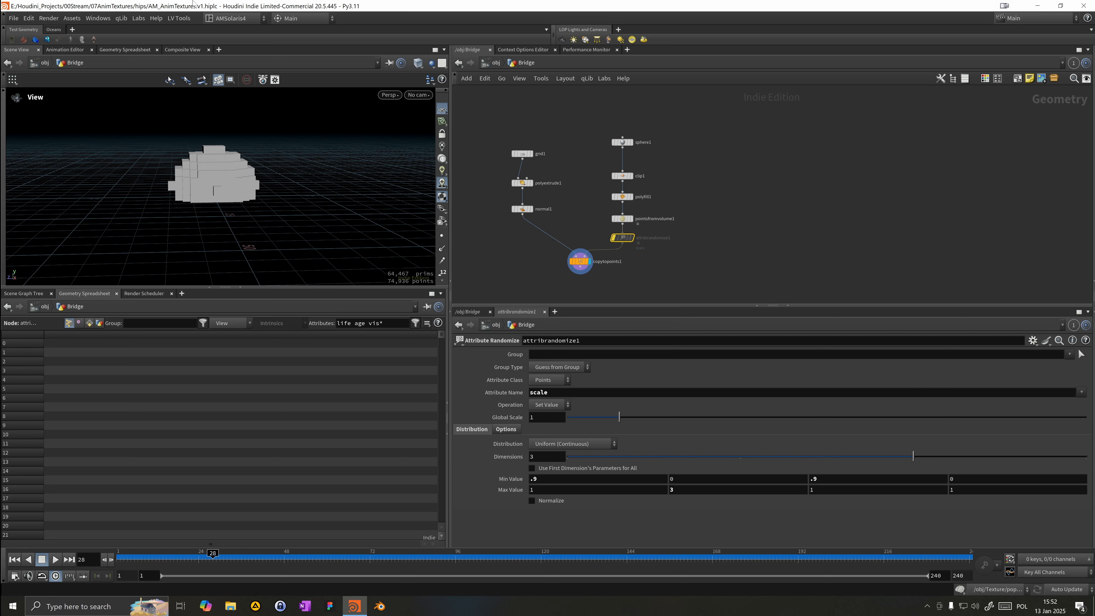
left_click_drag(683, 478, 629, 475)
type(".")
key("BackSpace")
type("2.8")
key("Return")
mouse_move(262, 213)
left_mouse_down()
mouse_move(274, 181)
mouse_move(308, 189)
mouse_move(253, 183)
mouse_move(263, 233)
left_mouse_up()
left_click_drag(296, 158, 205, 282)
left_click_drag(166, 556, 220, 557)
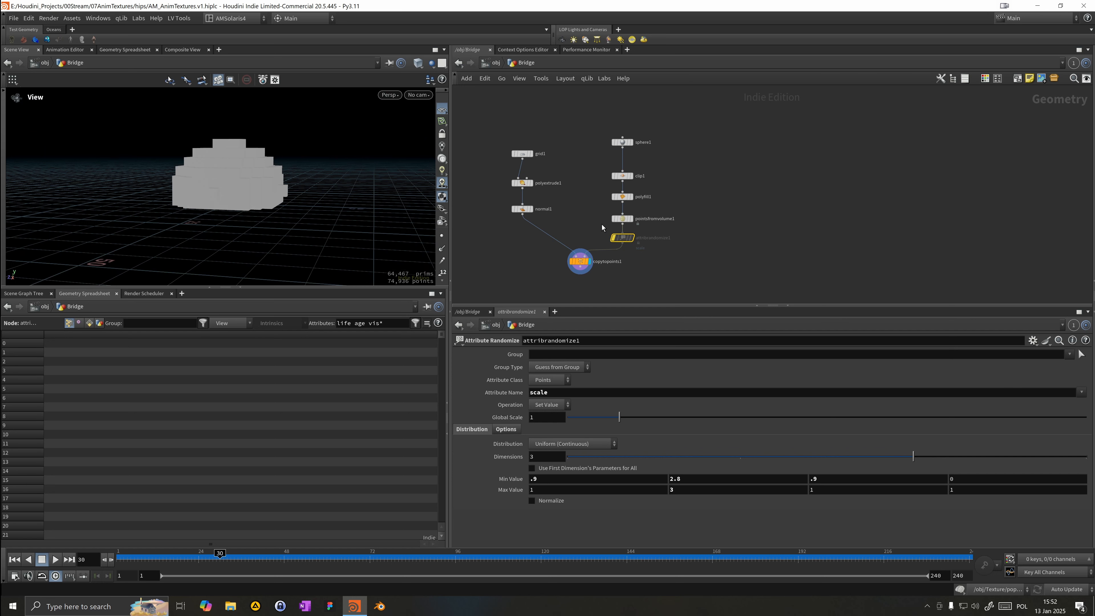
Step: Add a Group Create node and connect the Points from Volume output into it
left_click_drag(587, 256, 560, 261)
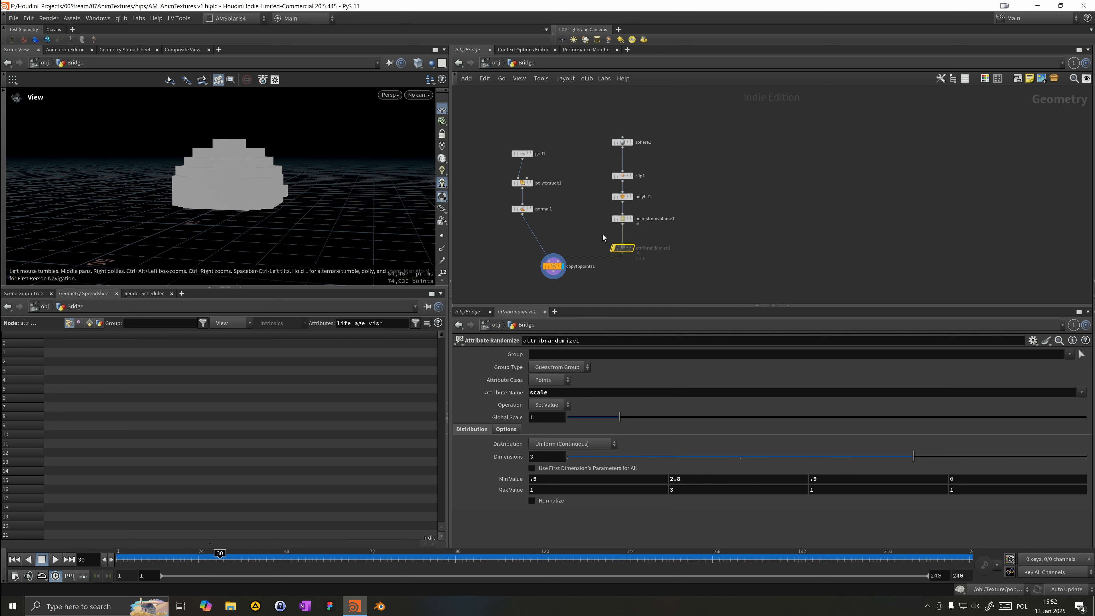
key("Tab")
type("gr")
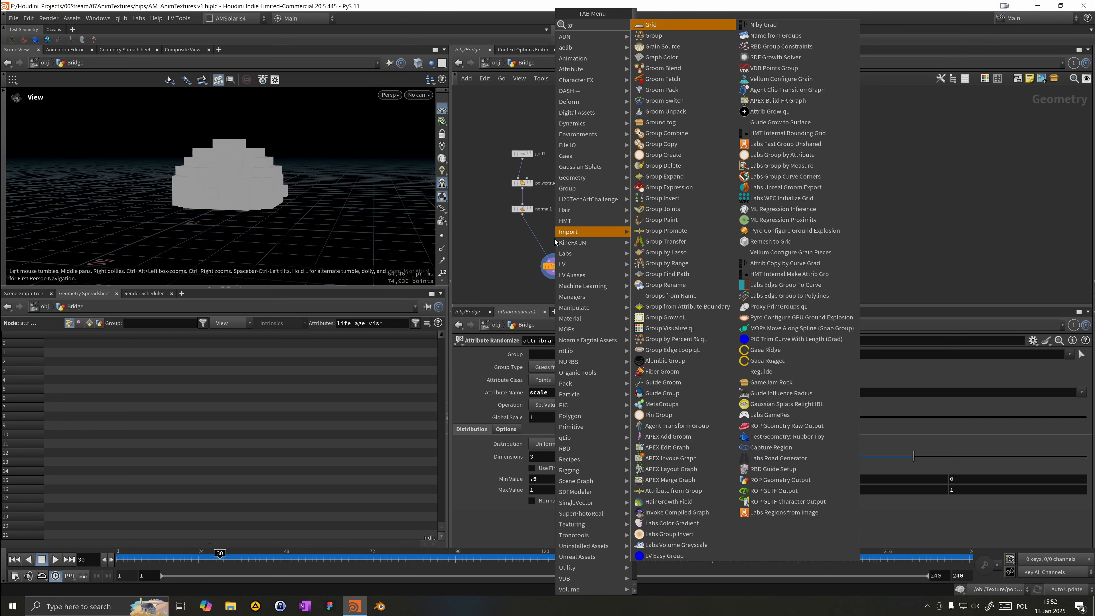
key("Return")
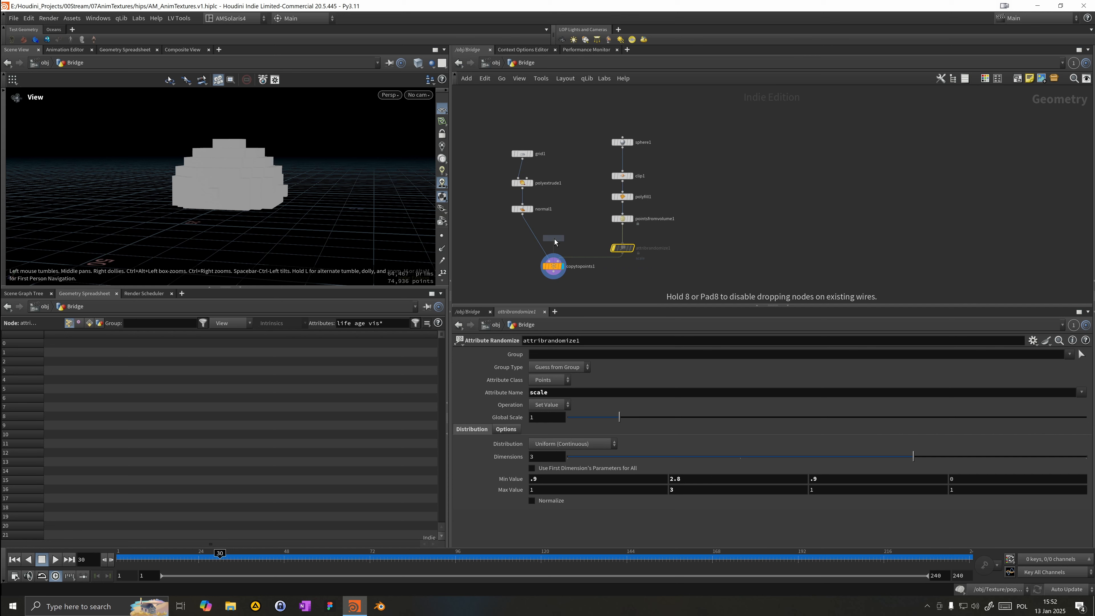
left_click(673, 242)
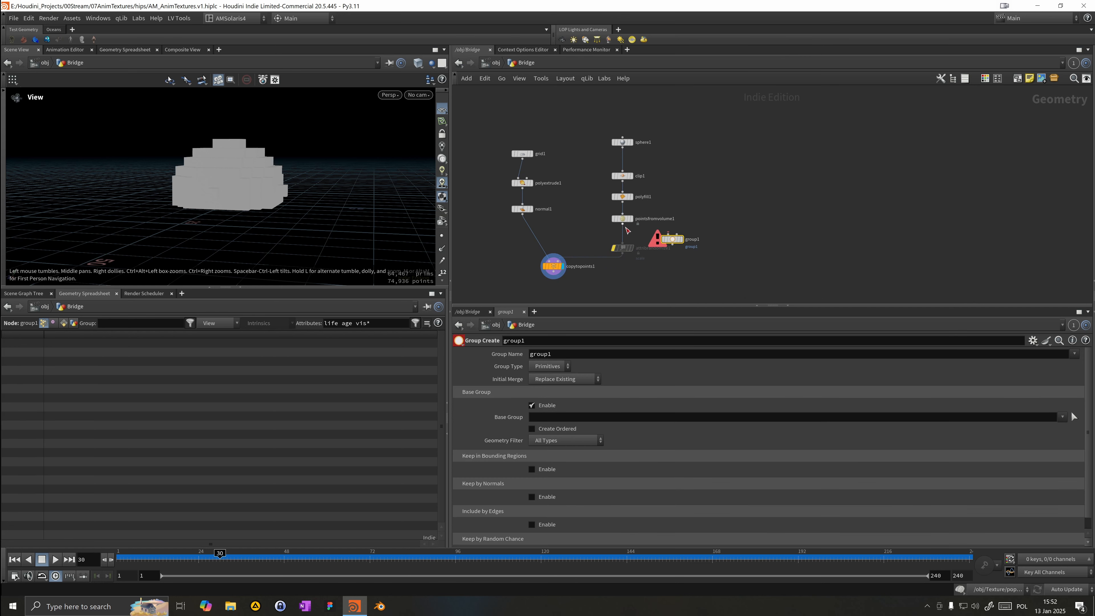
left_click_drag(623, 223, 672, 234)
key("Tab")
mouse_move(722, 188)
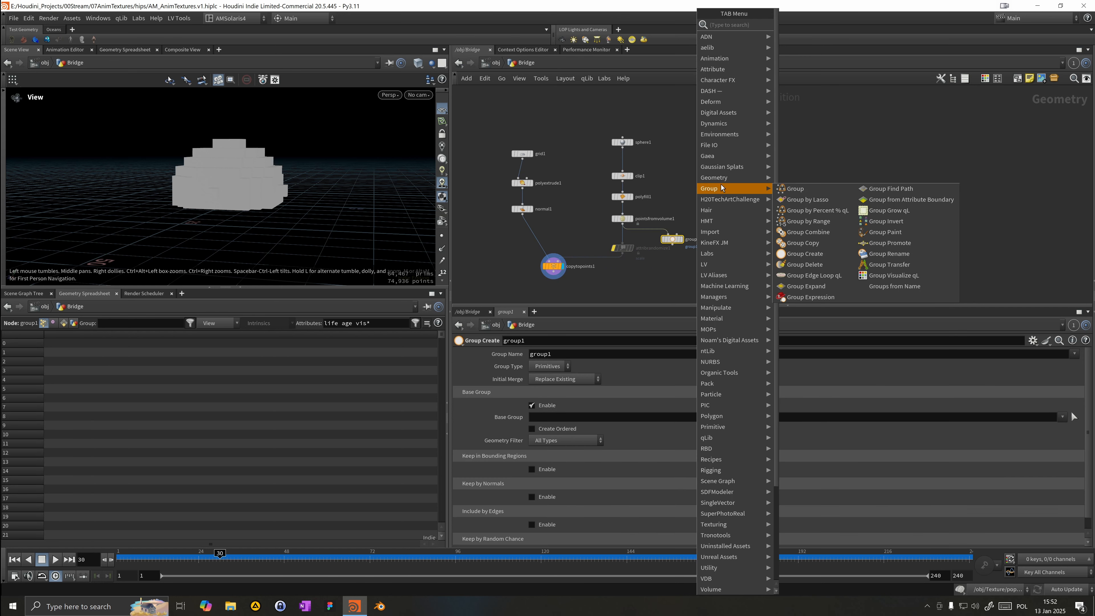
key("Escape")
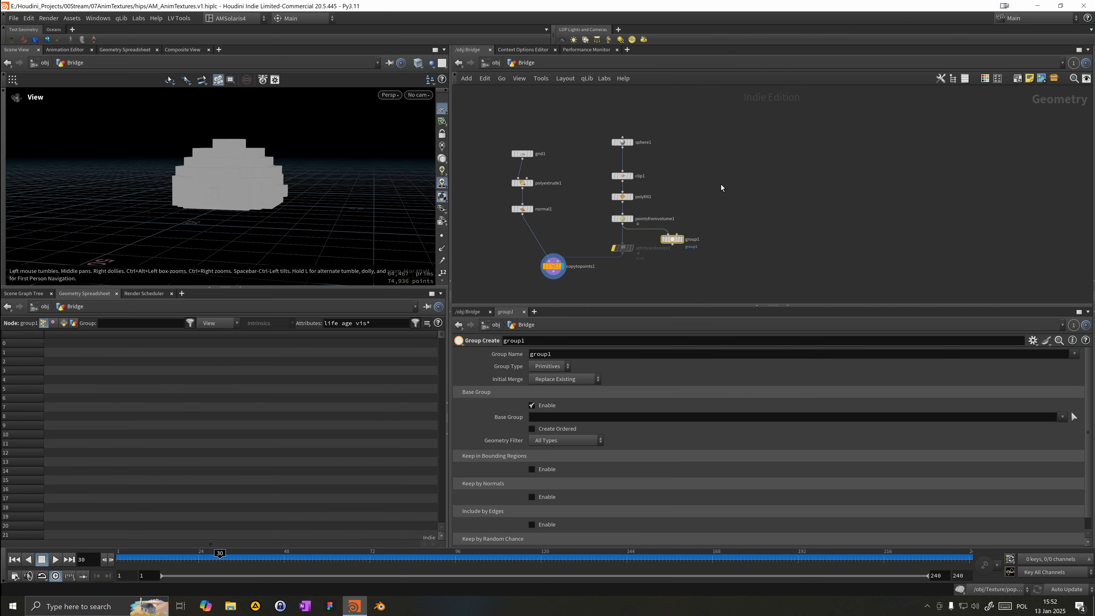
Step: Add a Transform node fed by the sphere and wire it into the Group Create node's second input
left_click_drag(620, 129, 624, 129)
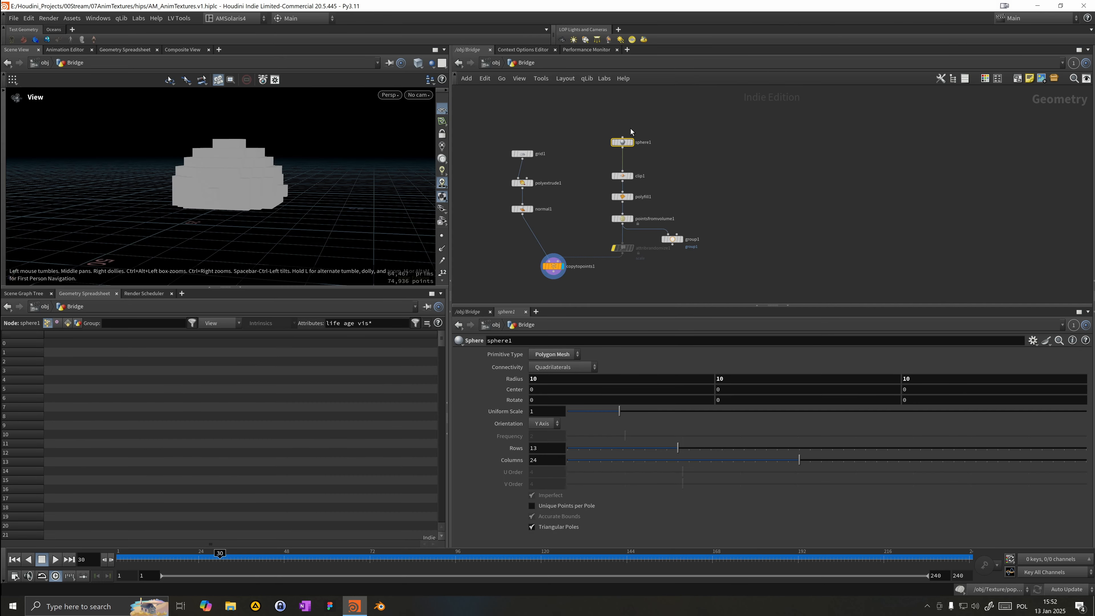
key("Tab")
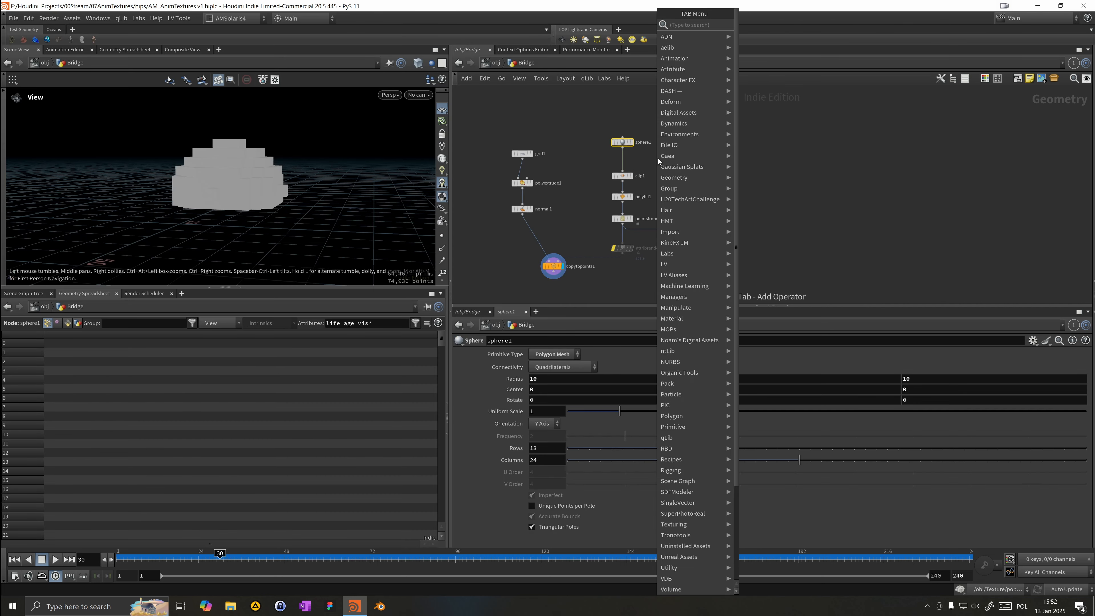
type("trans")
key("Return")
left_click(676, 183)
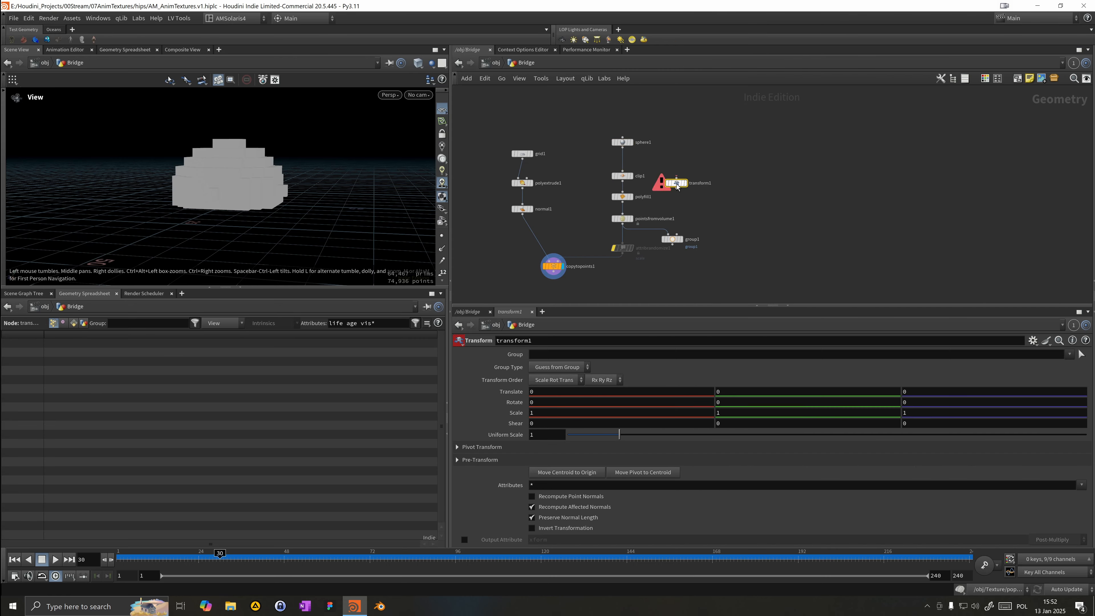
left_click_drag(623, 147, 676, 235)
left_click(681, 239)
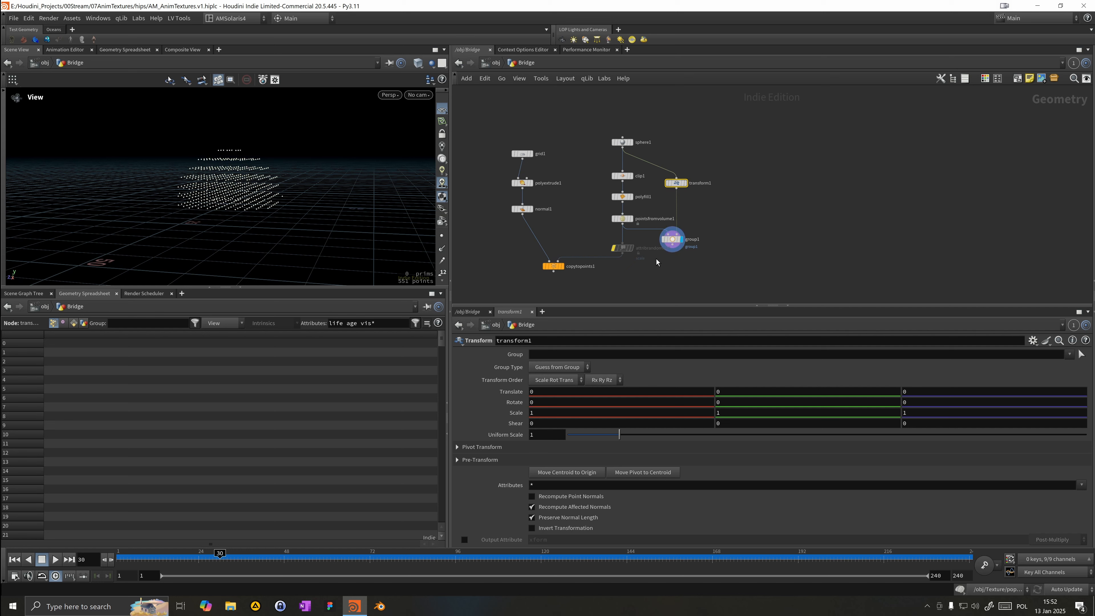
Step: Set the Group Create node's Group Type to Points
left_click(672, 239)
left_click(551, 366)
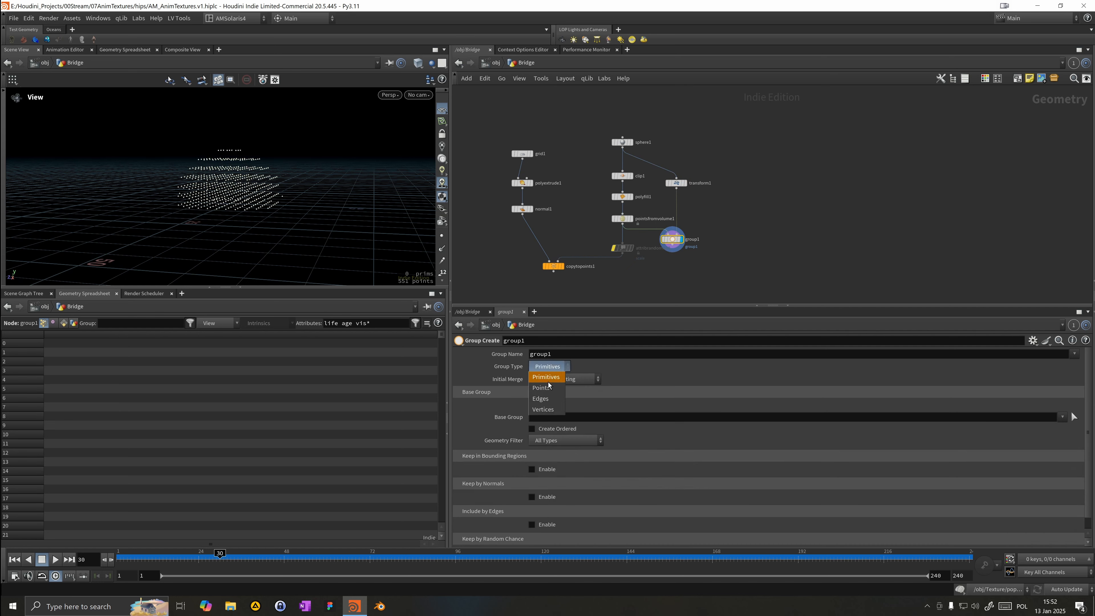
left_click(545, 378)
Step: Set the Transform node's Uniform Scale to 0.5
left_click(676, 183)
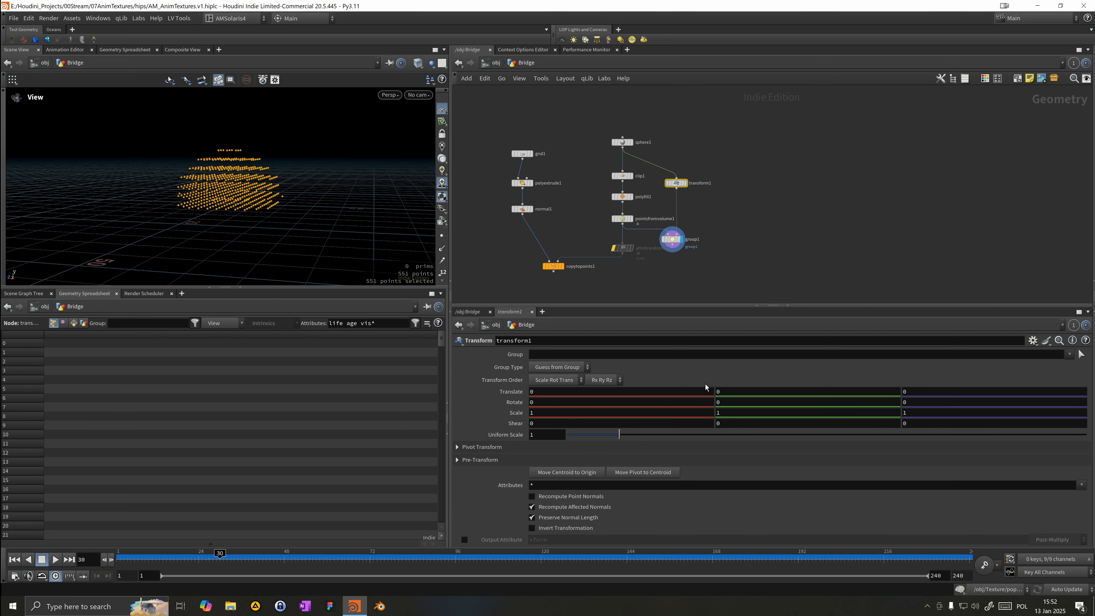
left_click(596, 441)
left_click(563, 437)
key("Return")
Step: In the Group Create node, disable Base Group and enable Keep in Bounding Regions using Bounding Object (points or vertices only)
left_click(652, 252)
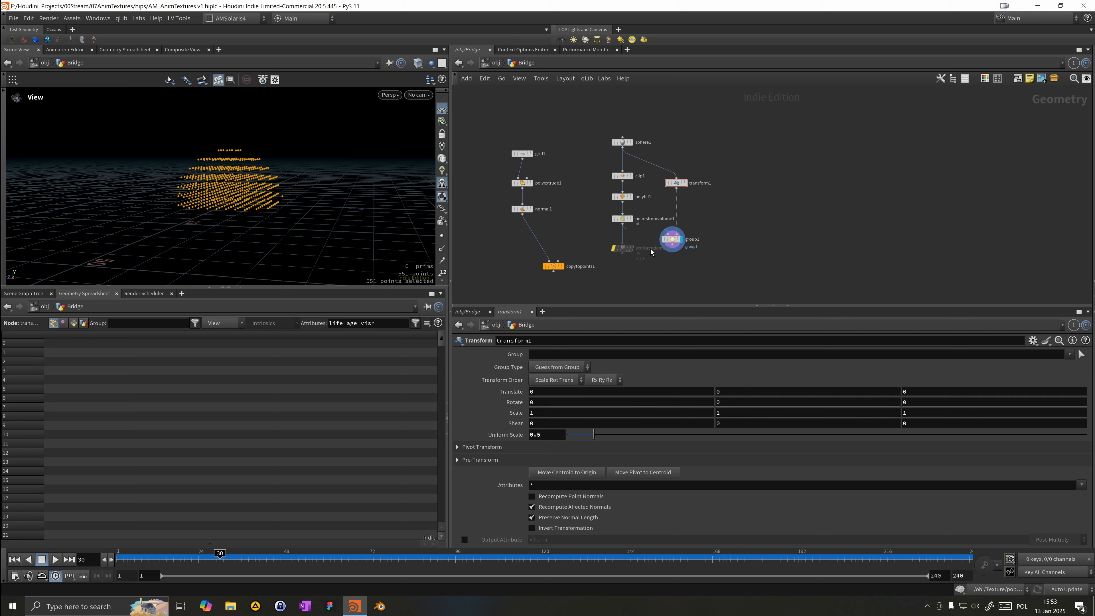
left_click(663, 245)
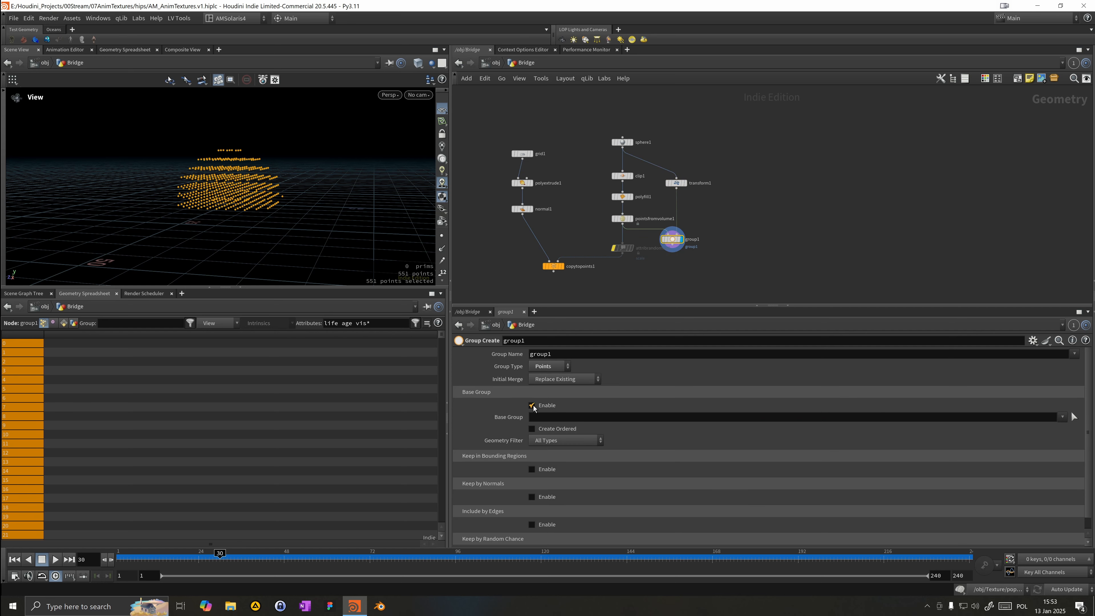
left_click(547, 434)
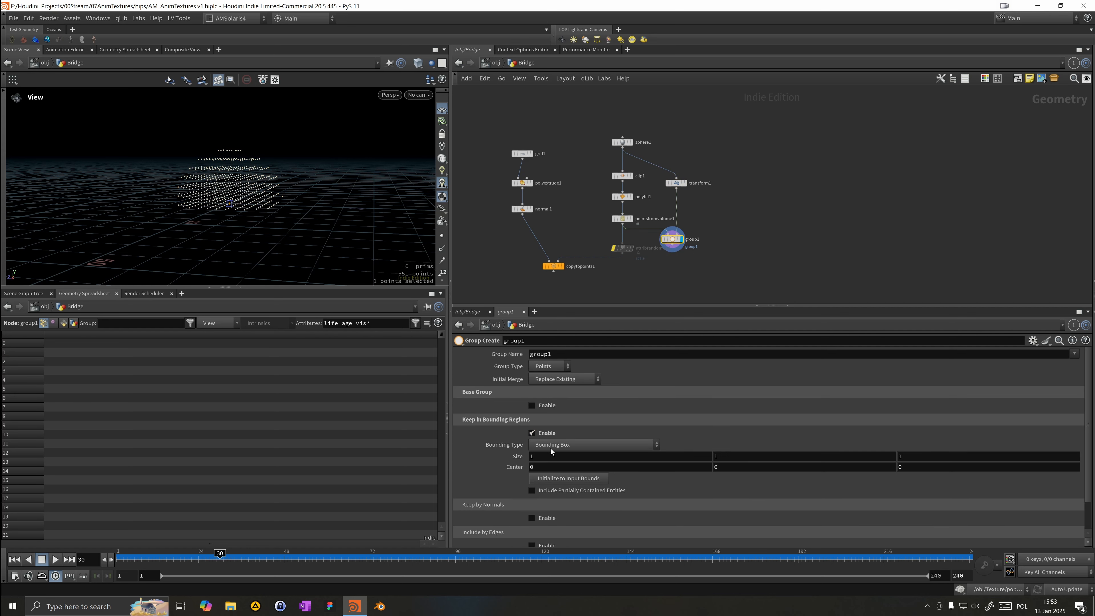
left_click(551, 447)
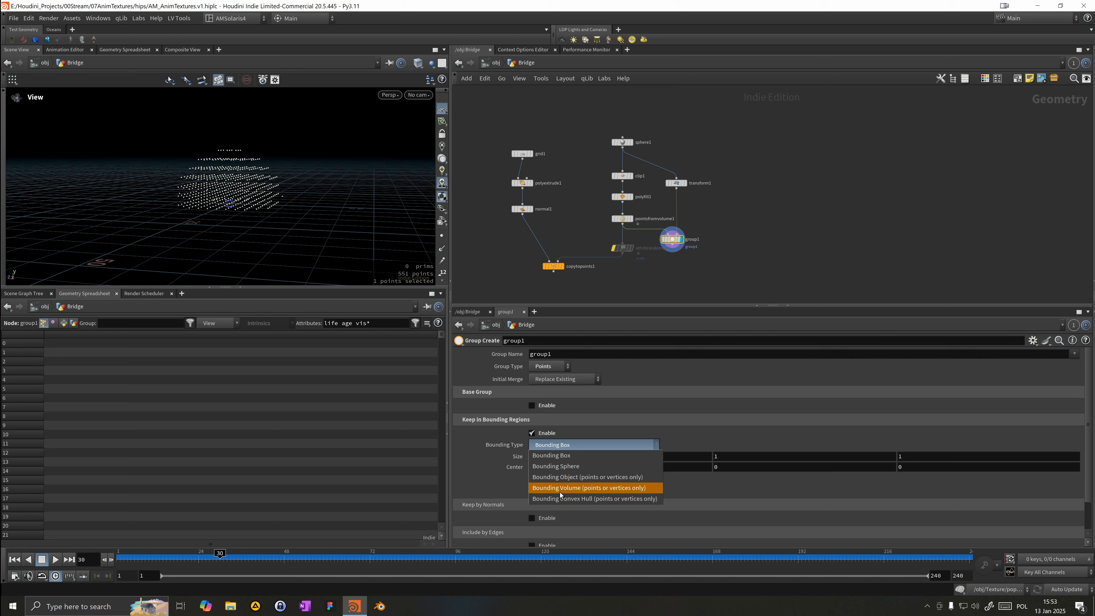
left_click(558, 478)
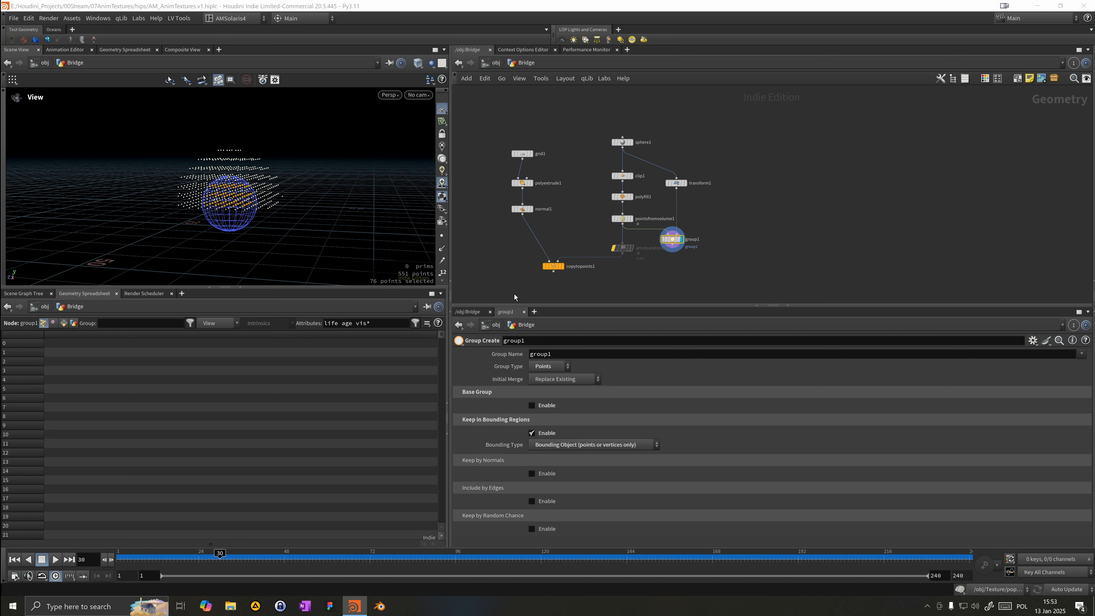
Step: Set the Transform node's Uniform Scale to 0.75
left_click_drag(216, 197, 283, 192)
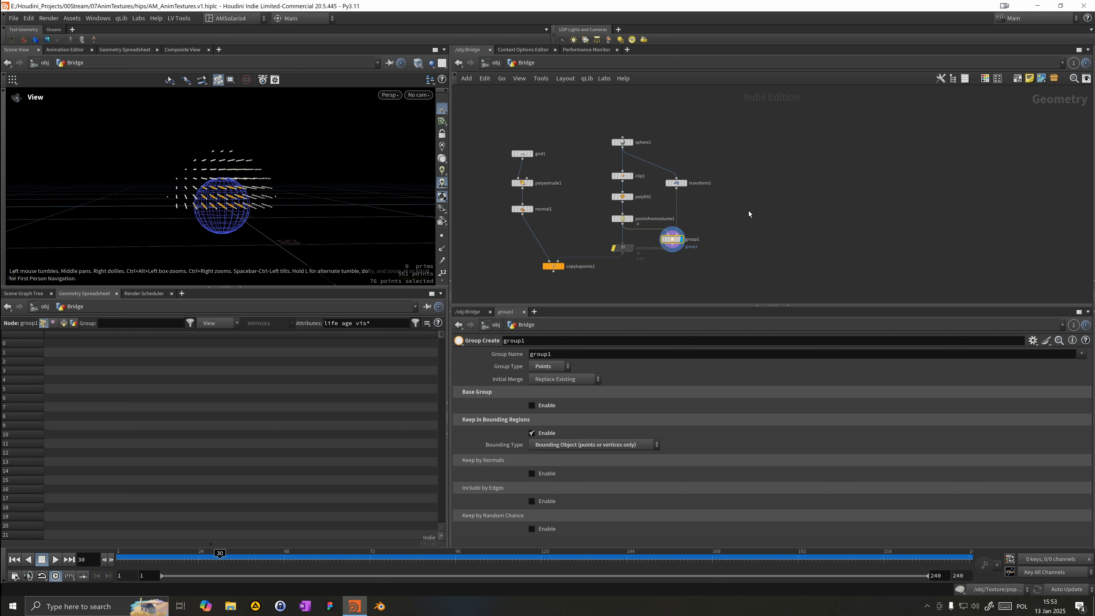
left_click_drag(718, 196, 677, 175)
type("0.75")
key("Return")
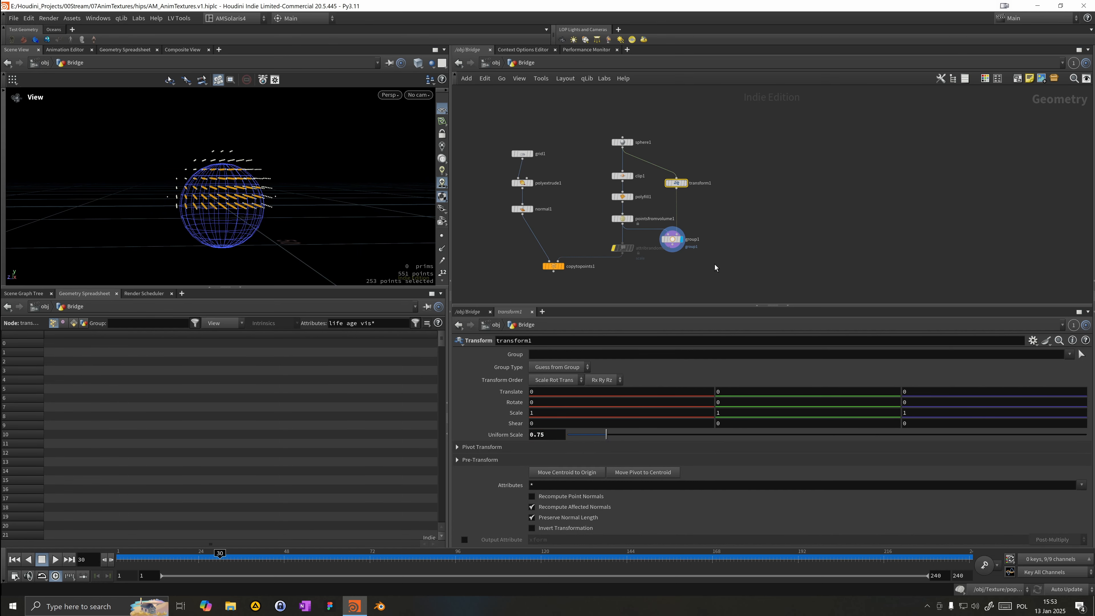
Step: Add a Blast node after the Group Create node and set its Group to group1
key("Tab")
type("b")
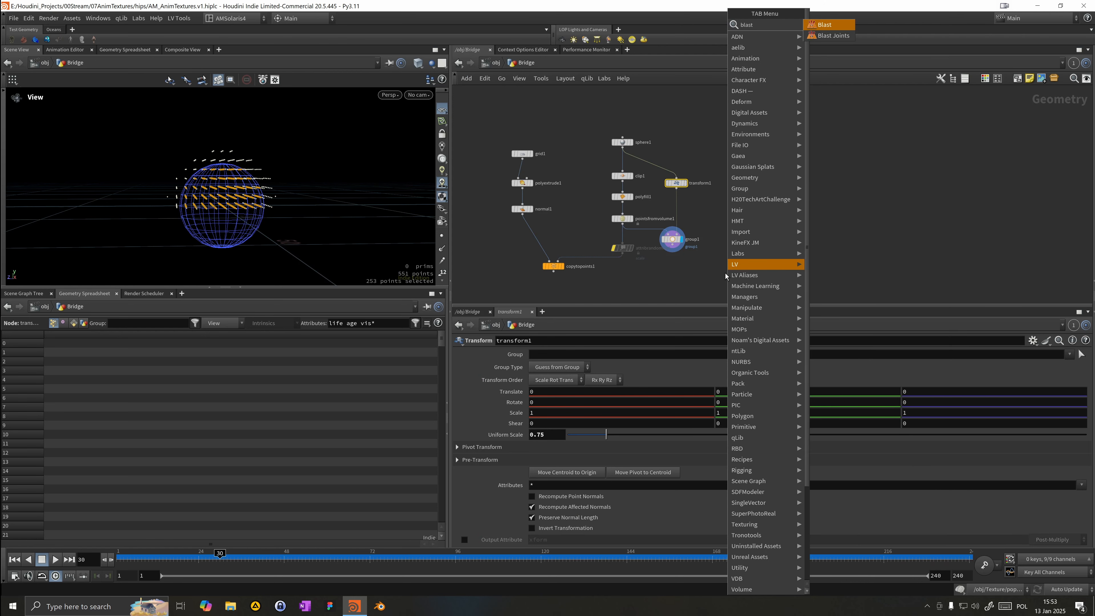
key("Return")
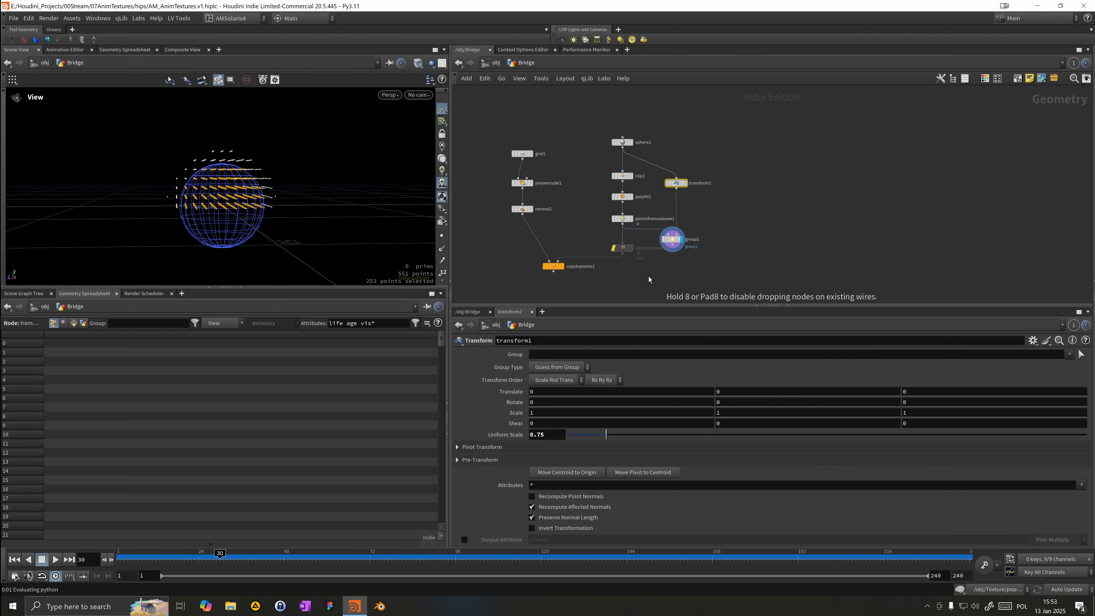
left_click(649, 277)
left_click(660, 281)
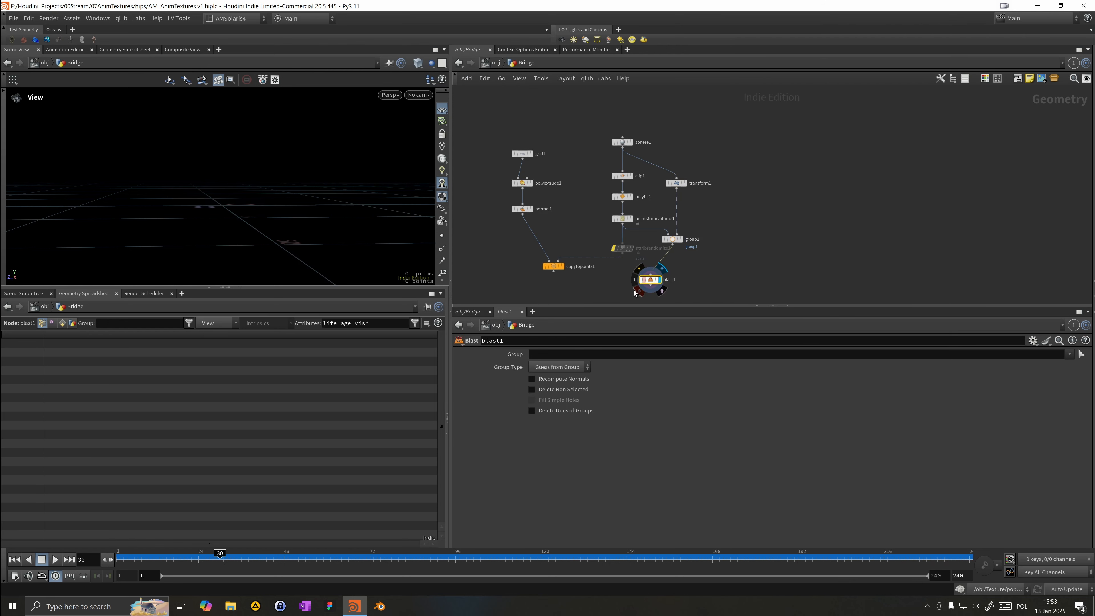
left_click(1069, 354)
left_click(1076, 365)
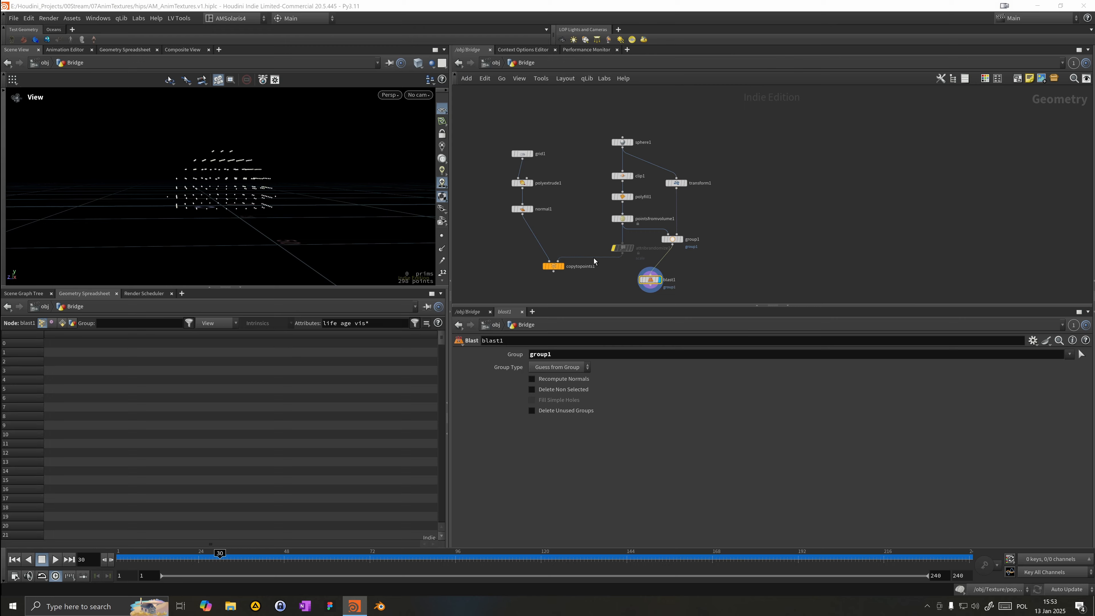
Step: Connect the Blast output into Copy to Points as the target points and tidy the network
left_click_drag(232, 216, 246, 176)
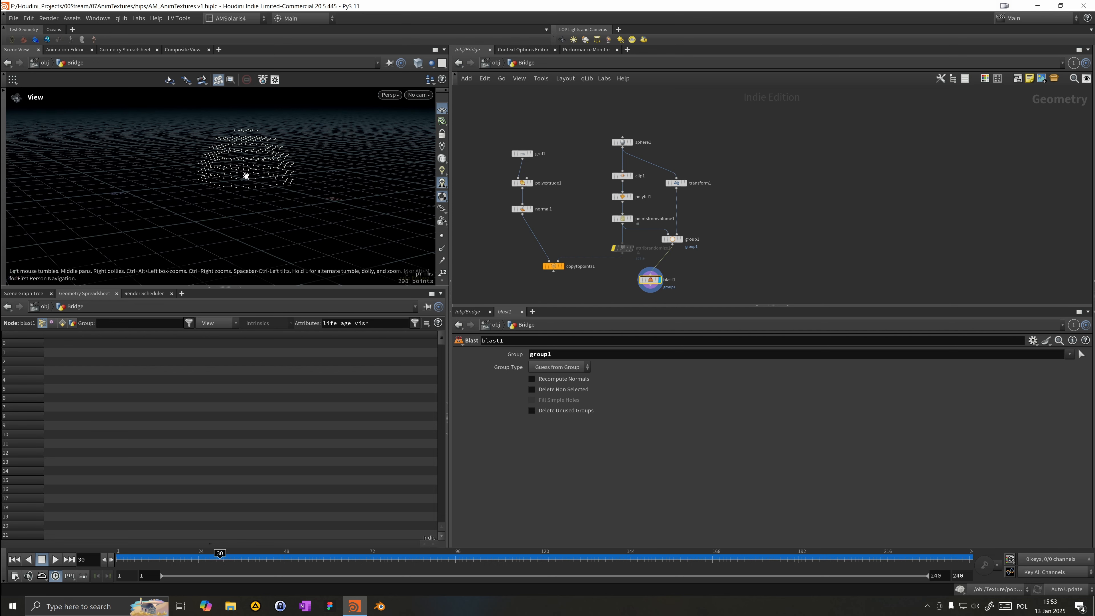
left_click_drag(623, 243, 651, 286)
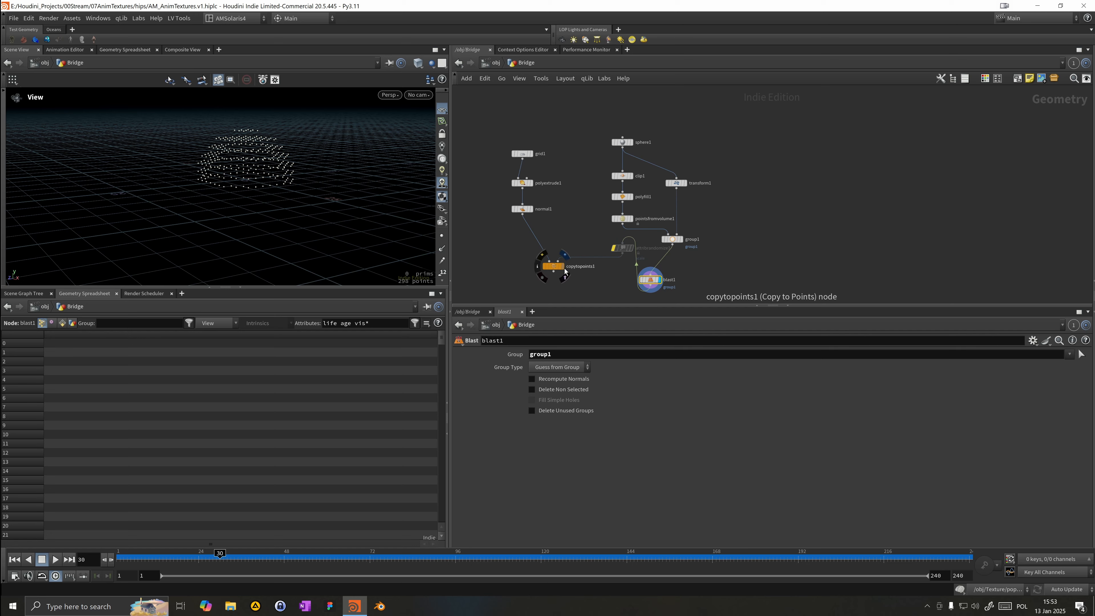
left_click(564, 253)
scroll(563, 252, "down", 1)
middle_click_drag(563, 251, 563, 233)
left_click_drag(247, 202, 242, 164)
left_click_drag(549, 256, 531, 288)
left_click_drag(613, 233, 609, 278)
middle_click_drag(582, 262, 595, 214)
left_click_drag(555, 235, 557, 253)
left_click_drag(360, 242, 224, 244)
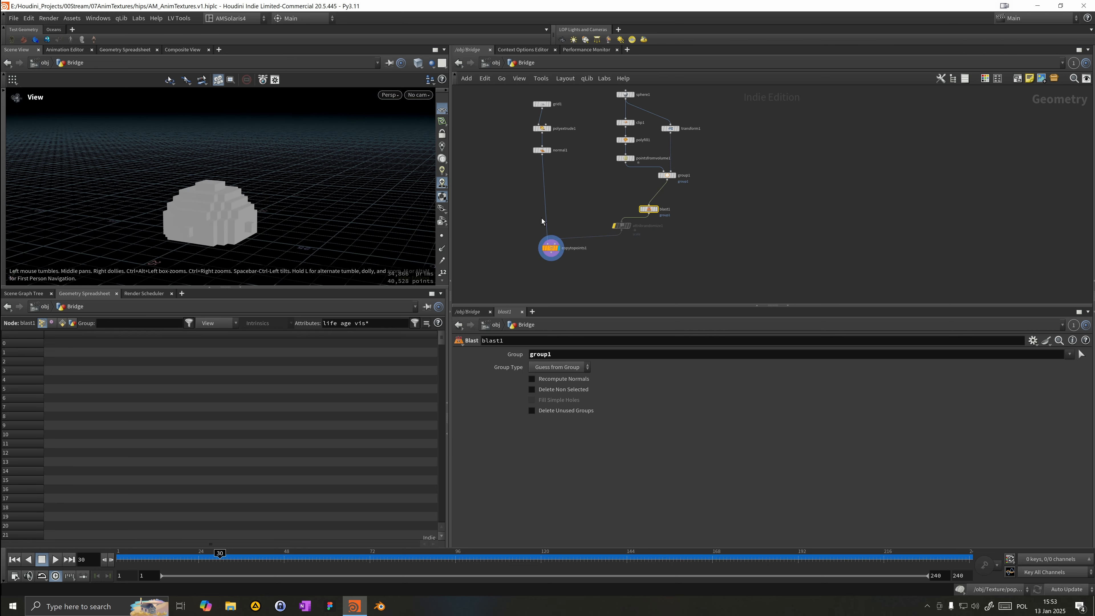
Step: Set the sphere's radius to 6.8 in X and 12.5 in Y
left_click(624, 94)
middle_click_drag(622, 93, 640, 123)
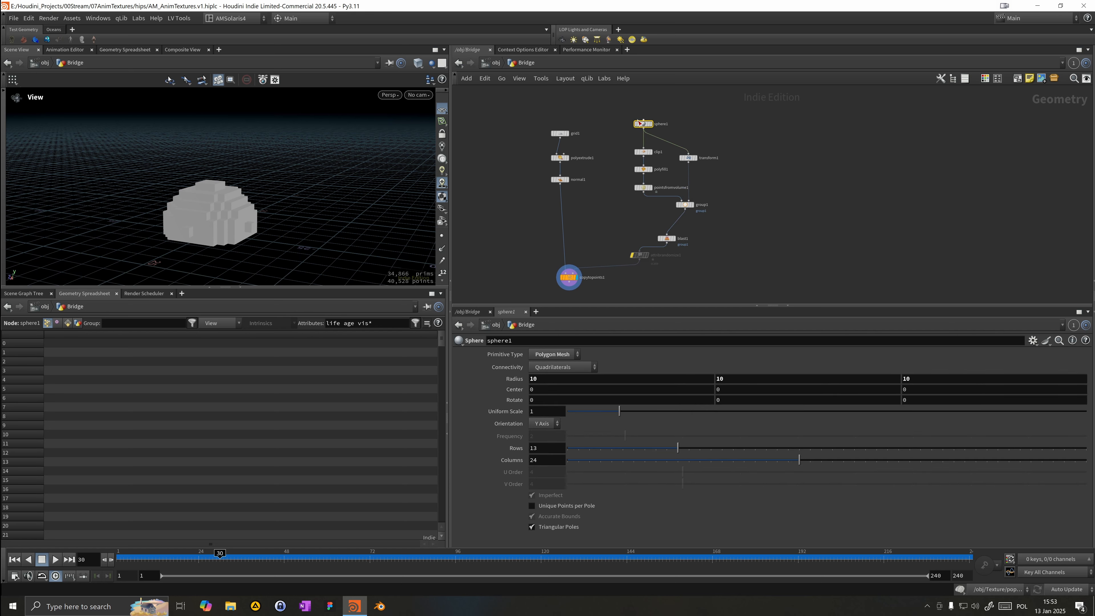
left_click_drag(646, 127, 646, 119)
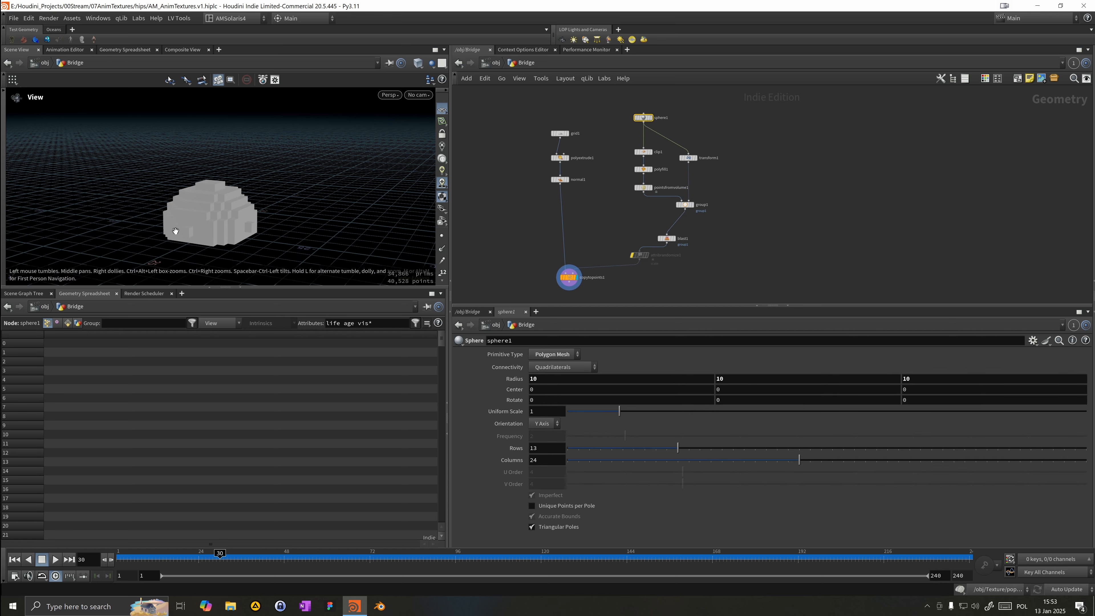
middle_click_drag(730, 384, 844, 389)
left_click_drag(204, 225, 136, 213)
middle_click_drag(620, 380, 618, 379)
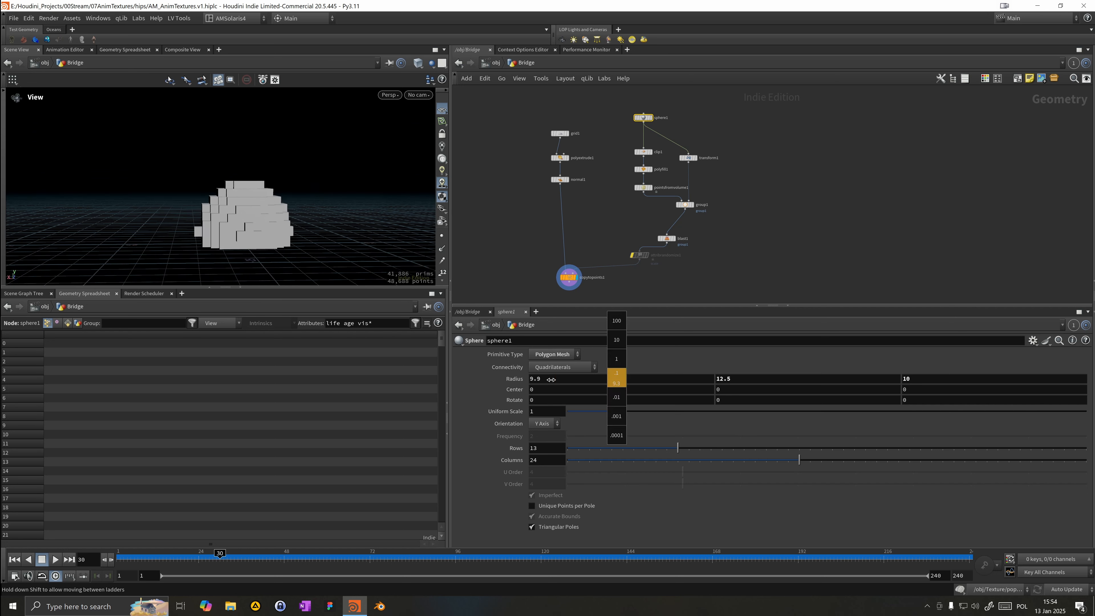
middle_click_drag(552, 380, 539, 379)
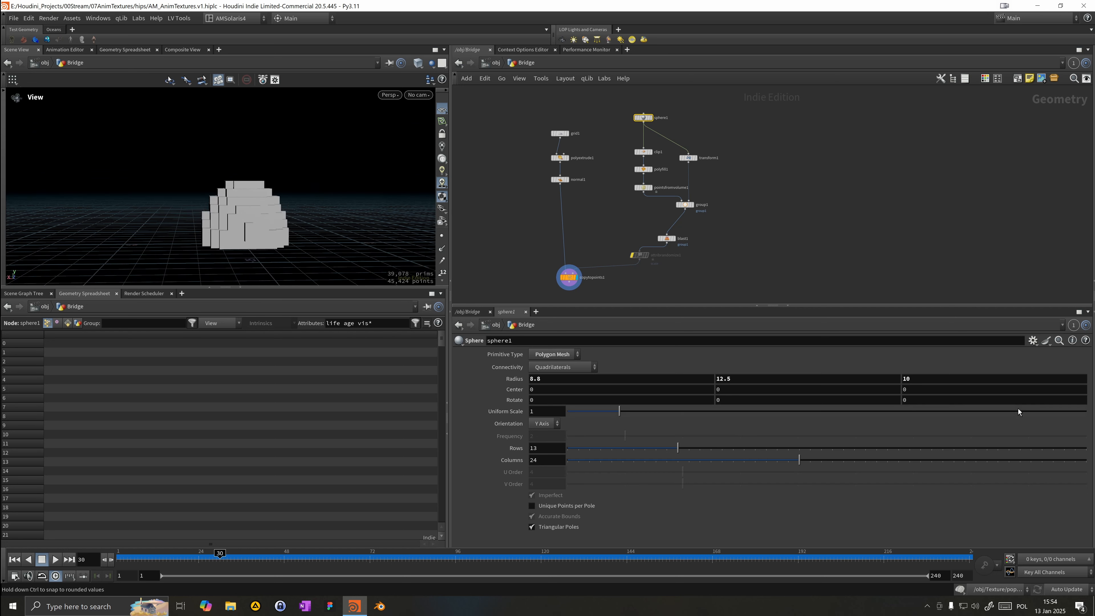
Step: Set the sphere's Z radius to 12
middle_click_drag(977, 380, 991, 379)
left_click_drag(163, 210, 323, 191)
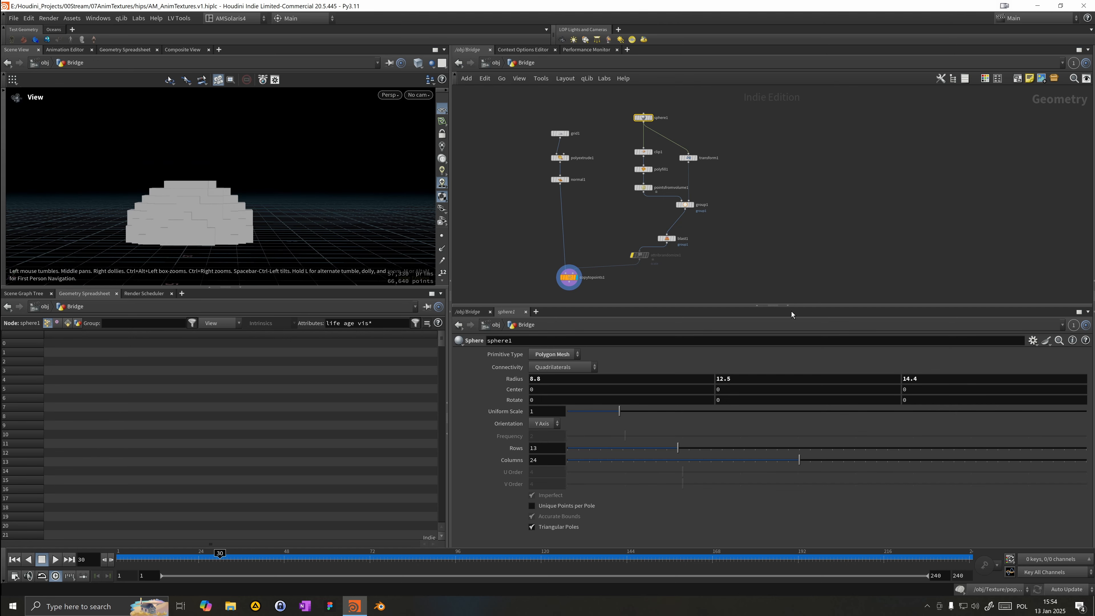
left_click_drag(932, 379, 568, 379)
type("12")
key("Return")
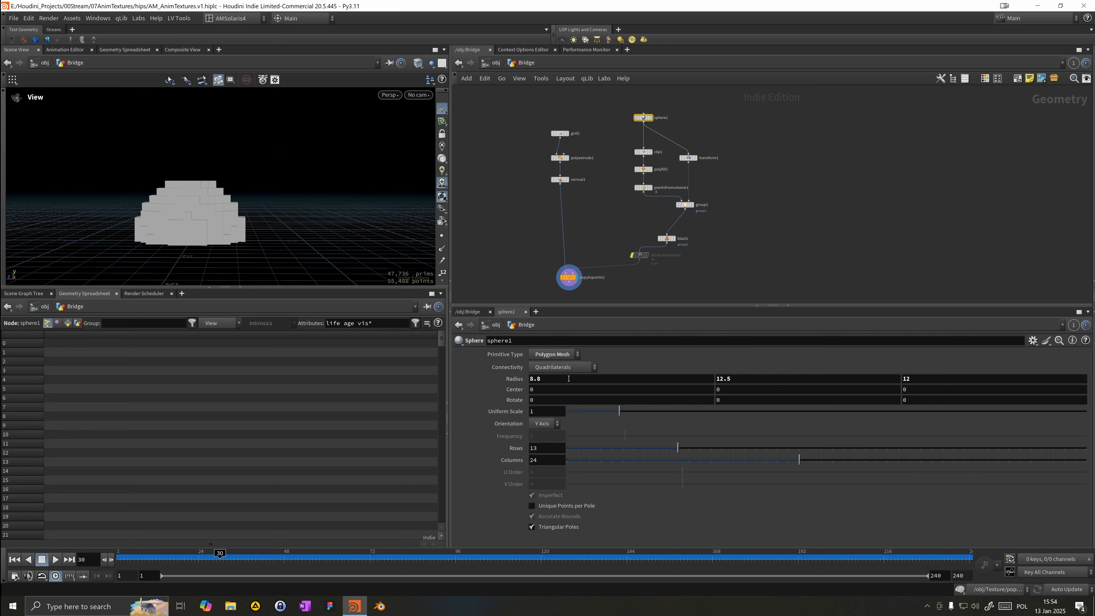
Step: Delete the Attribute Randomize node between the Blast node and Copy to Points
left_click_drag(206, 187, 204, 143)
left_click_drag(636, 243, 650, 267)
key("Delete")
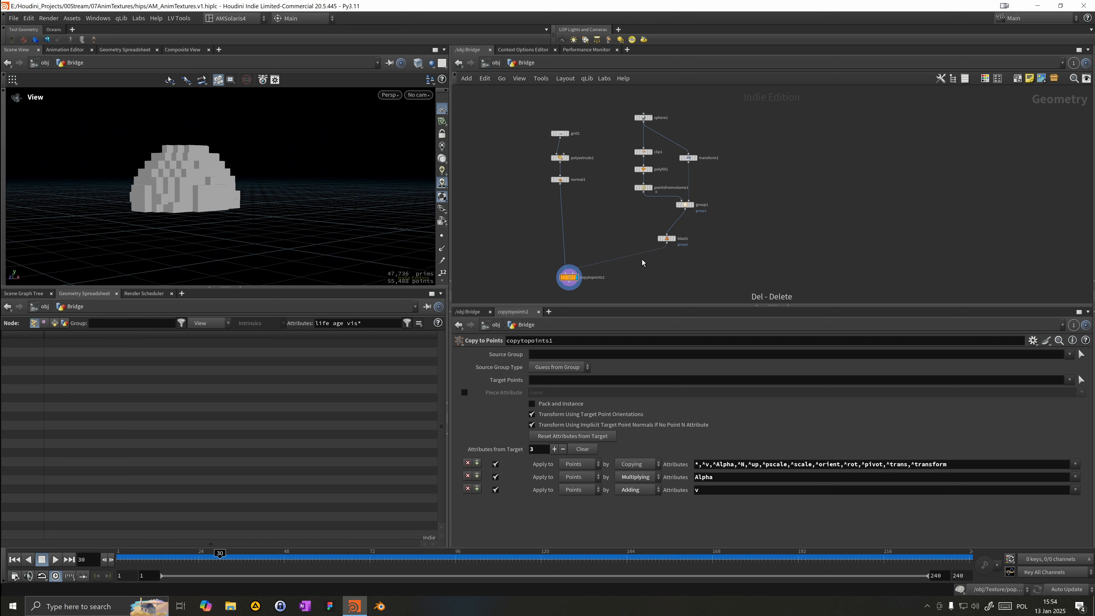
Step: Insert an Attribute Noise node between the Blast node and Copy to Points
left_click_drag(294, 183, 217, 207)
key("Tab")
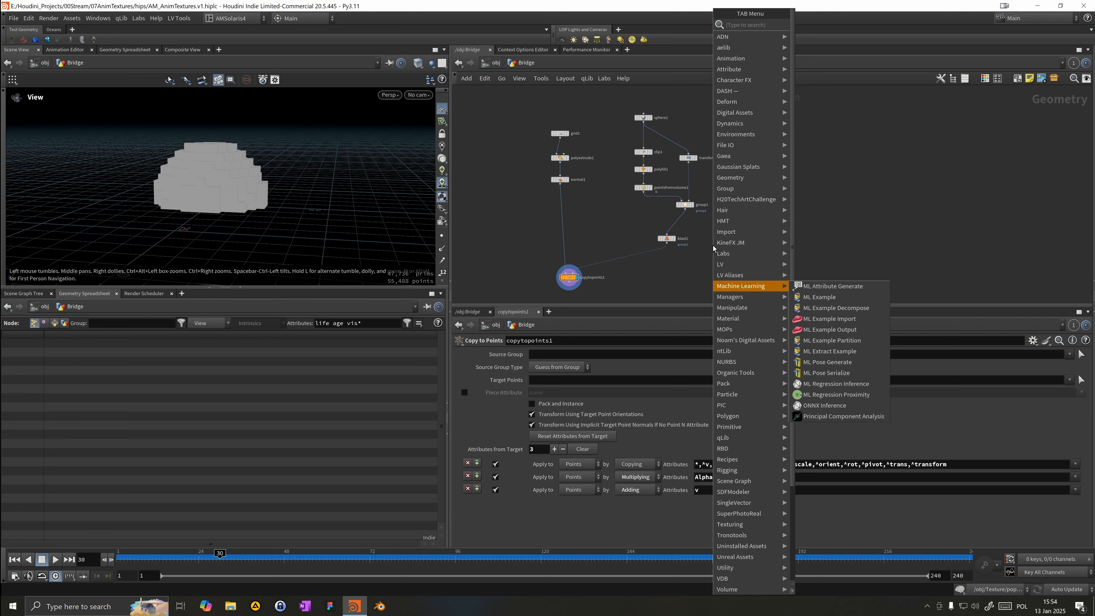
type("atnos")
key("Return")
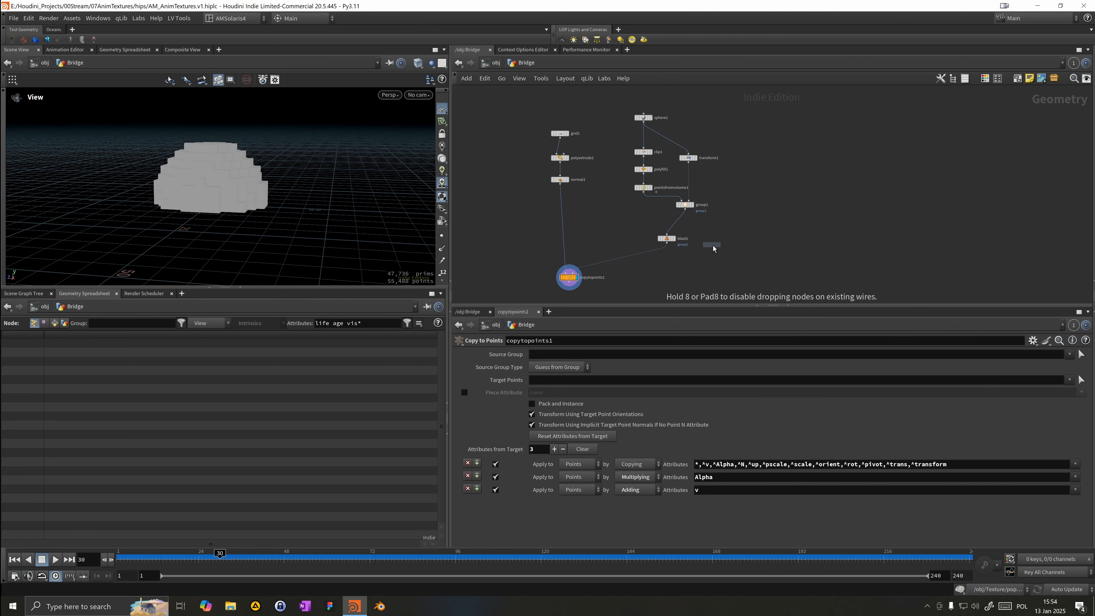
left_click(632, 256)
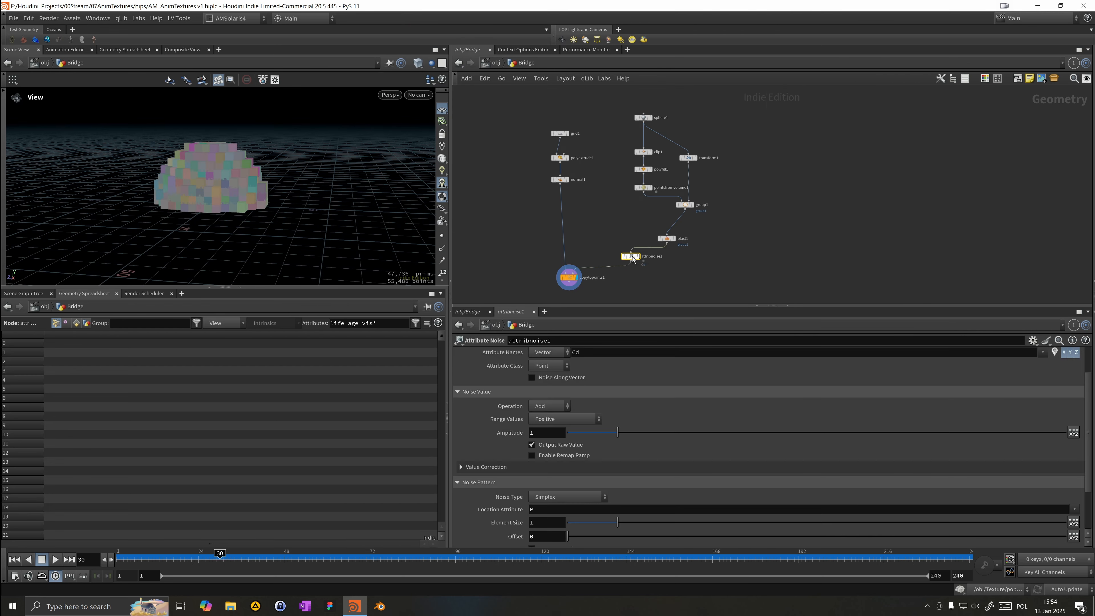
Step: Set the Attribute Noise node to write the pscale attribute as a Float
scroll(601, 356, "up", 2)
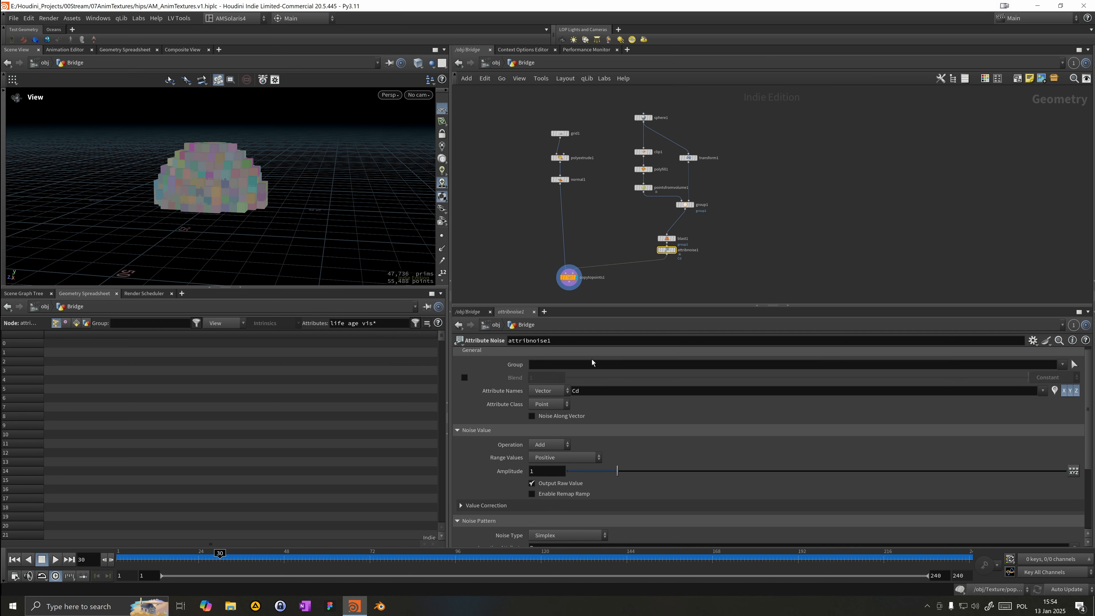
double_click(597, 390)
type("pscal")
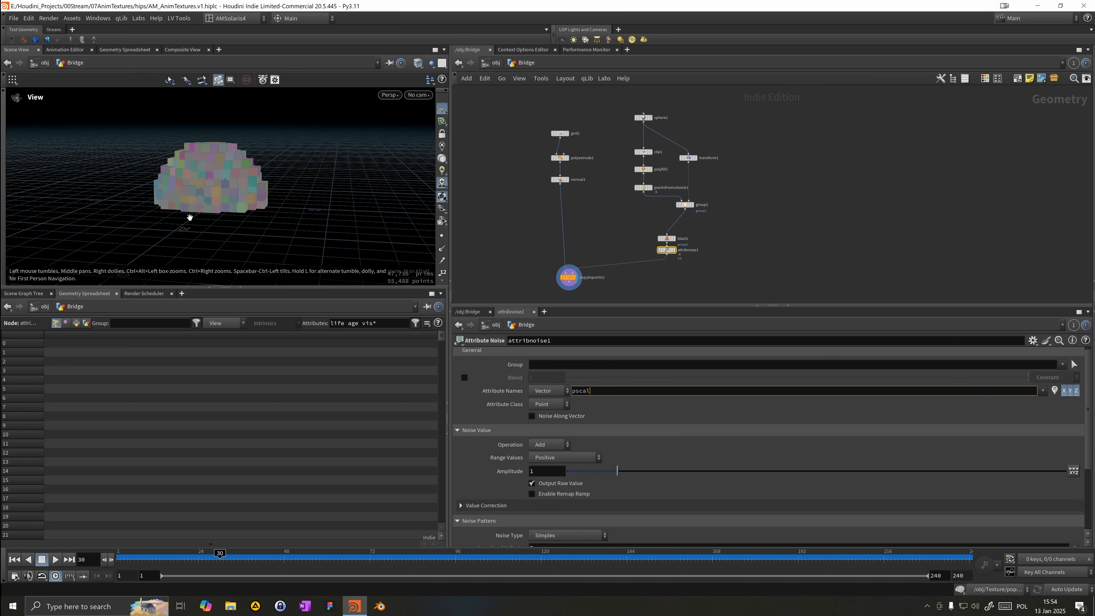
type("e")
key("Return")
left_click(547, 391)
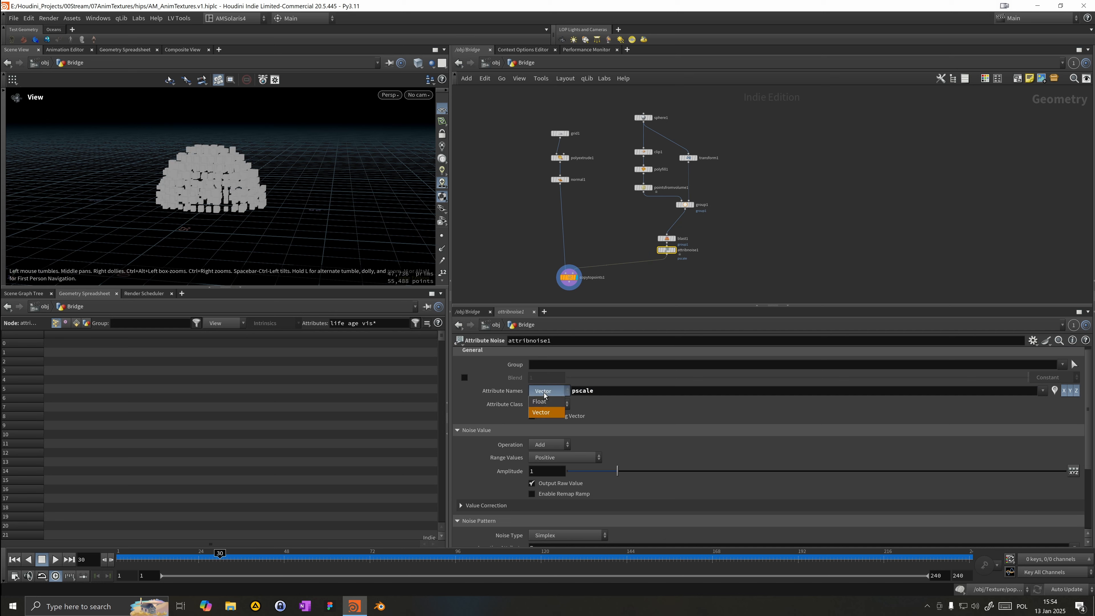
left_click(542, 415)
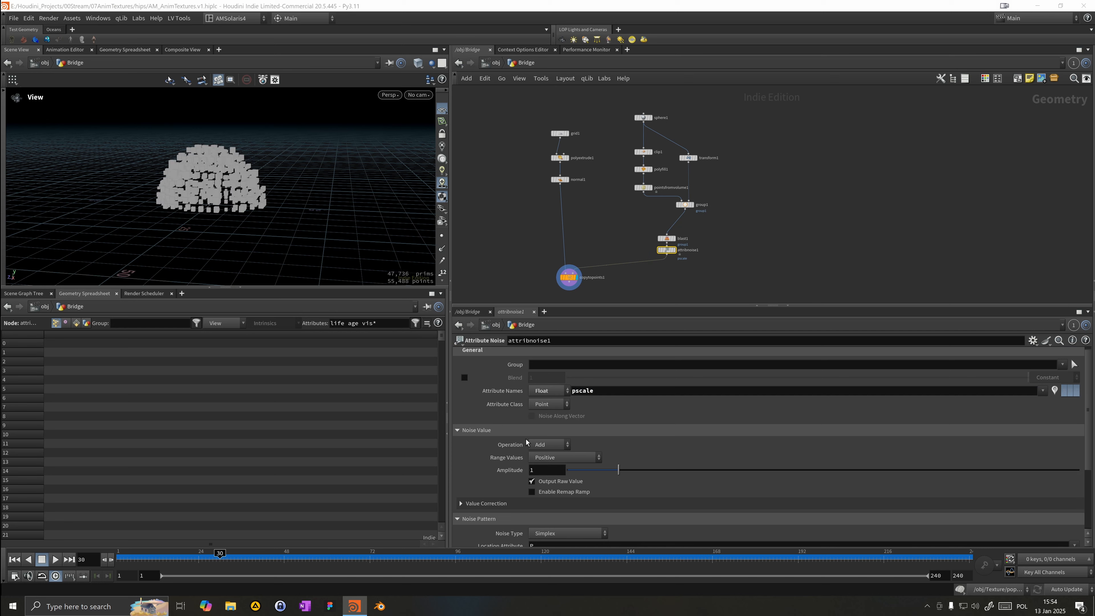
Step: Set the noise Operation to Set and raise the Amplitude to about 2.97
scroll(545, 457, "down", 3)
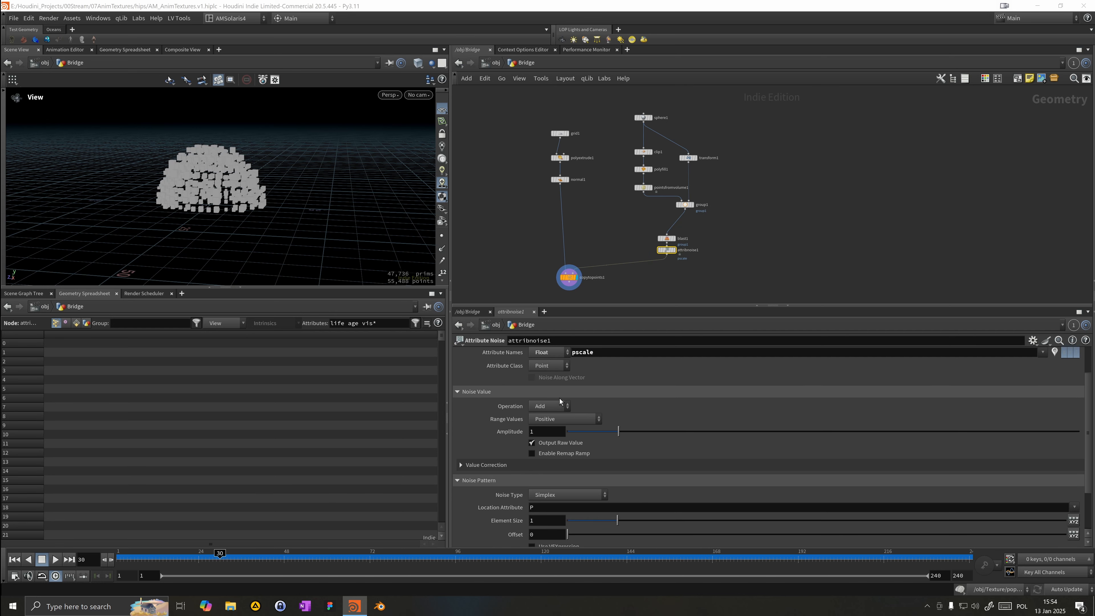
left_click(544, 380)
left_click(544, 386)
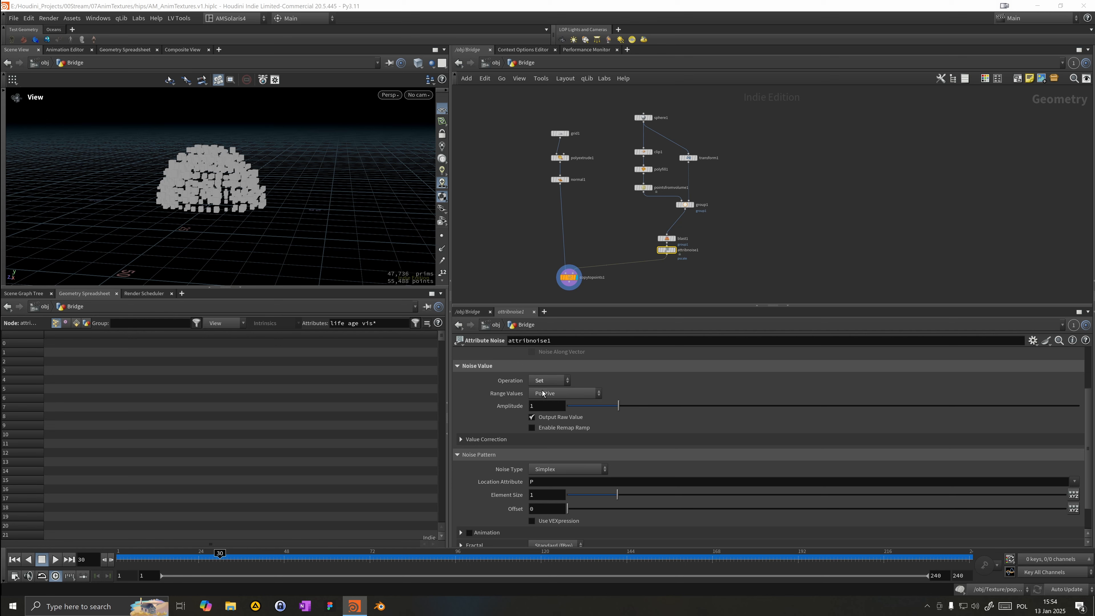
left_click_drag(629, 406, 634, 406)
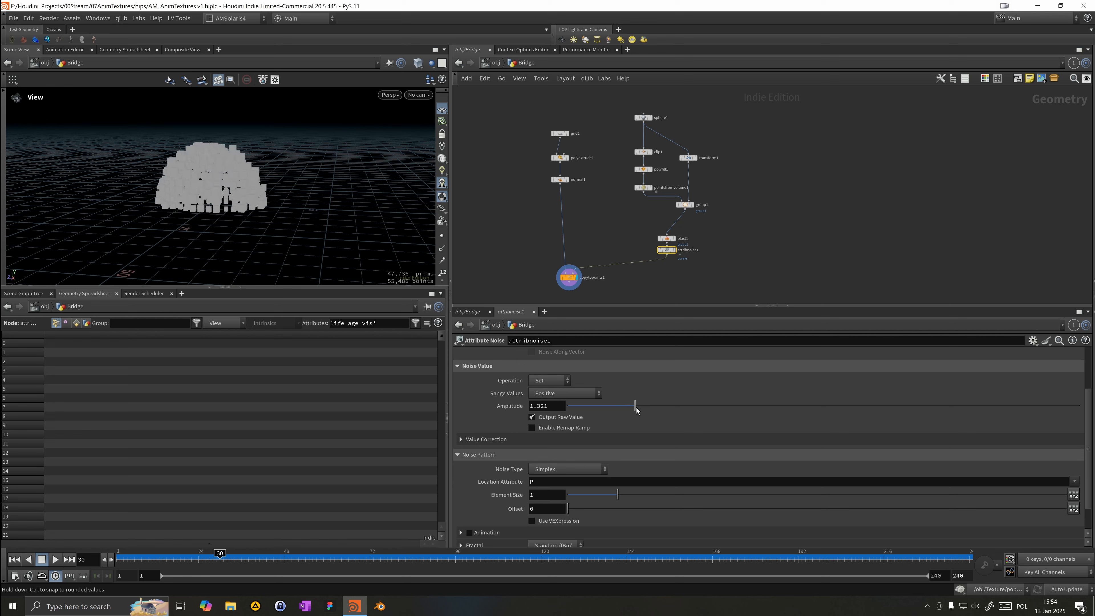
scroll(249, 204, "up", 8)
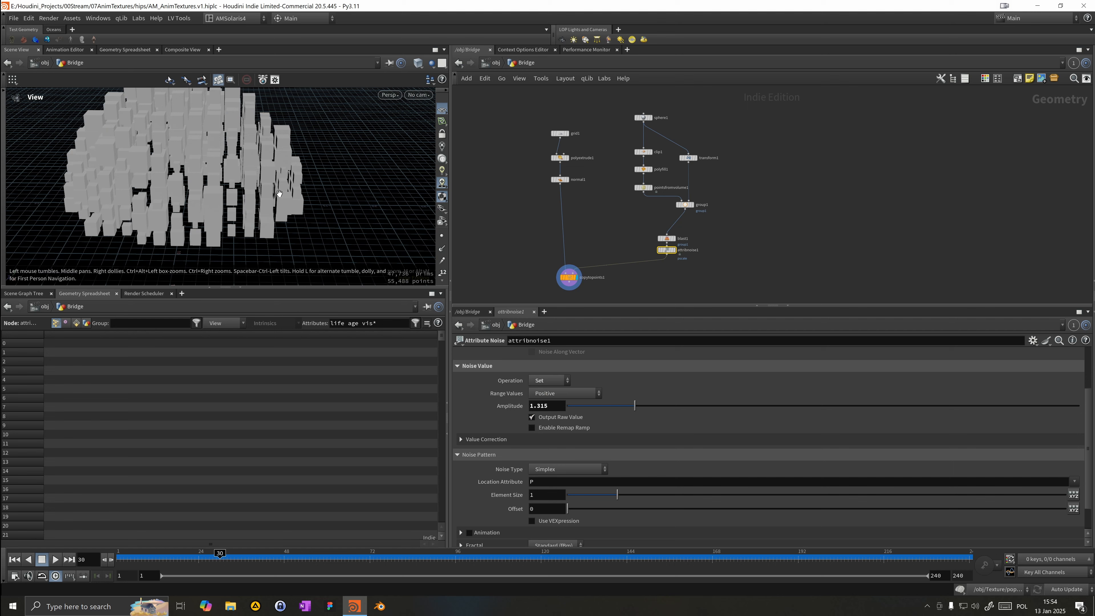
left_click_drag(634, 405, 721, 408)
left_click_drag(276, 233, 202, 211, "alt")
right_click_drag(202, 211, 201, 219, "alt")
left_click_drag(201, 220, 240, 235, "alt")
right_click_drag(240, 234, 127, 215, "alt")
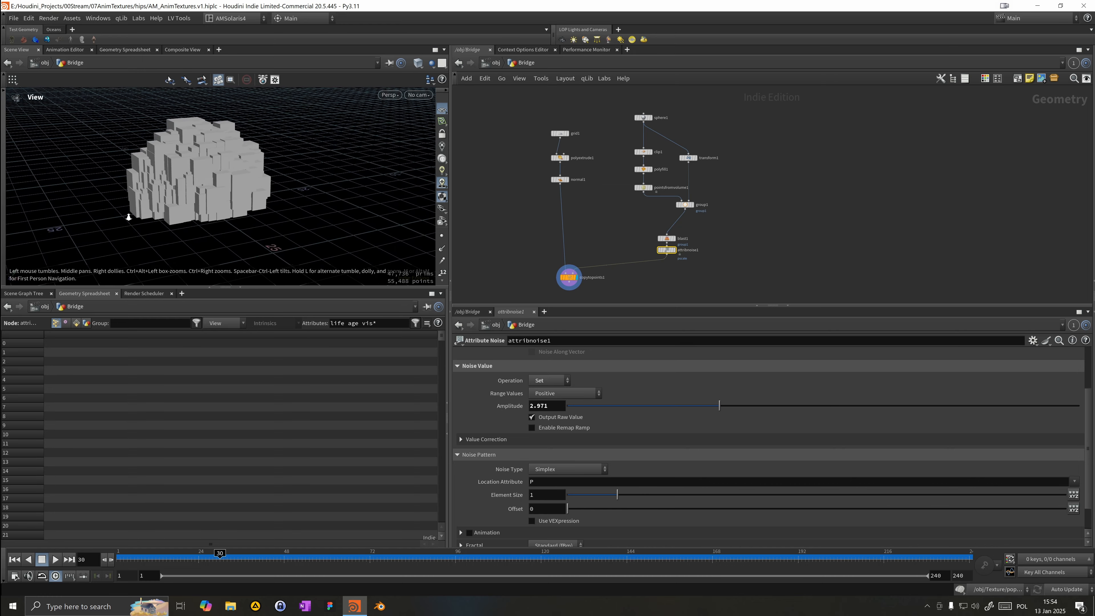
left_click_drag(127, 215, 412, 242, "alt")
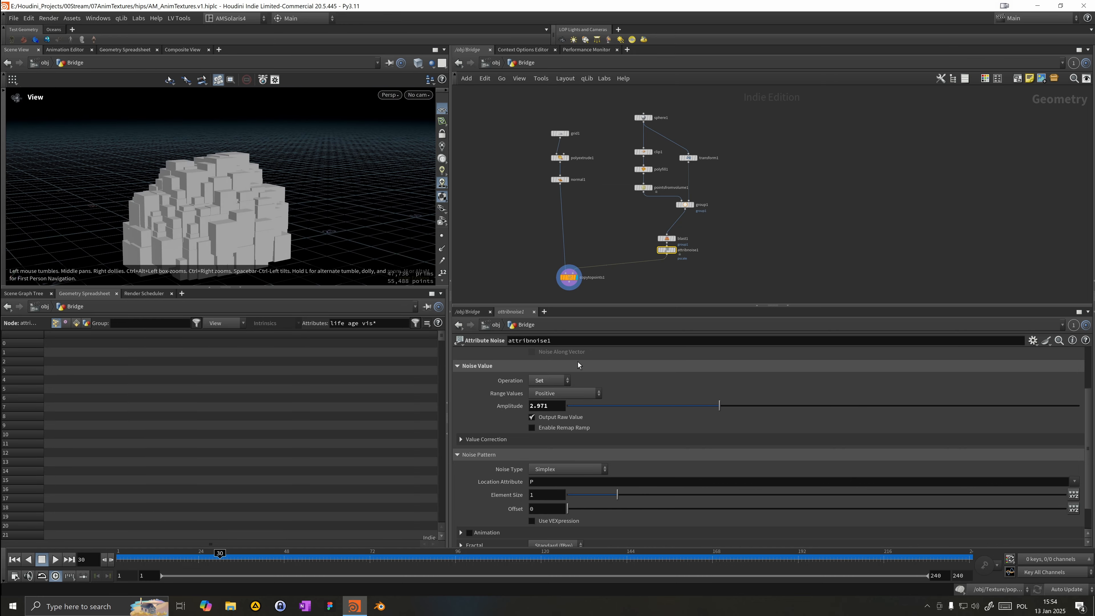
Step: Set the noise Element Size to about 0.72
left_click(597, 497)
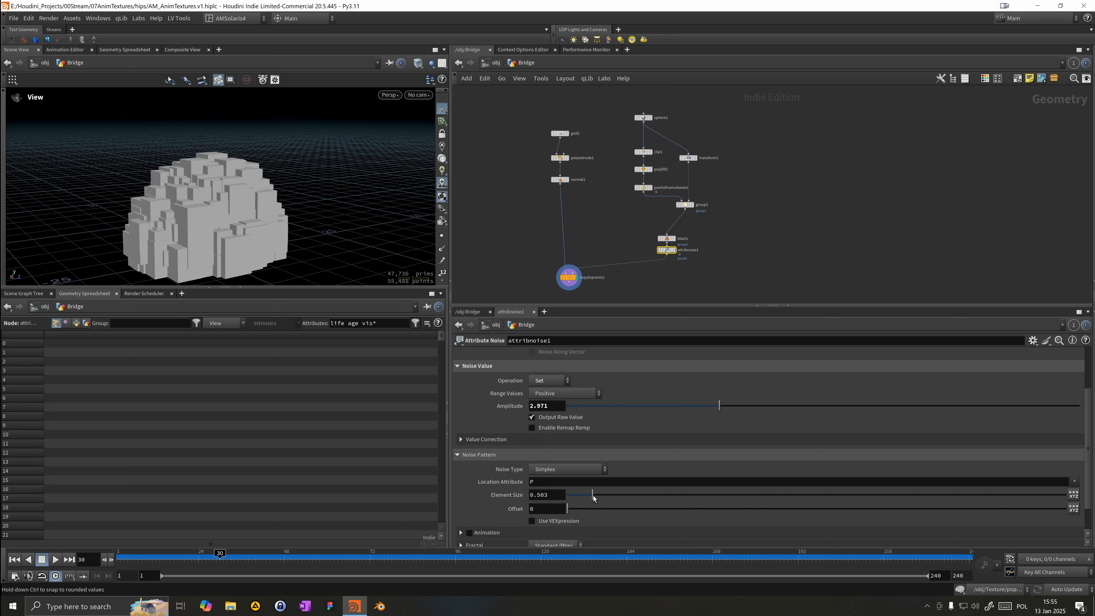
mouse_move(586, 495)
left_mouse_down()
mouse_move(633, 491)
mouse_move(605, 495)
left_mouse_up()
left_click_drag(185, 191, 164, 181)
middle_click_drag(679, 286, 715, 235)
left_click_drag(609, 229, 601, 228)
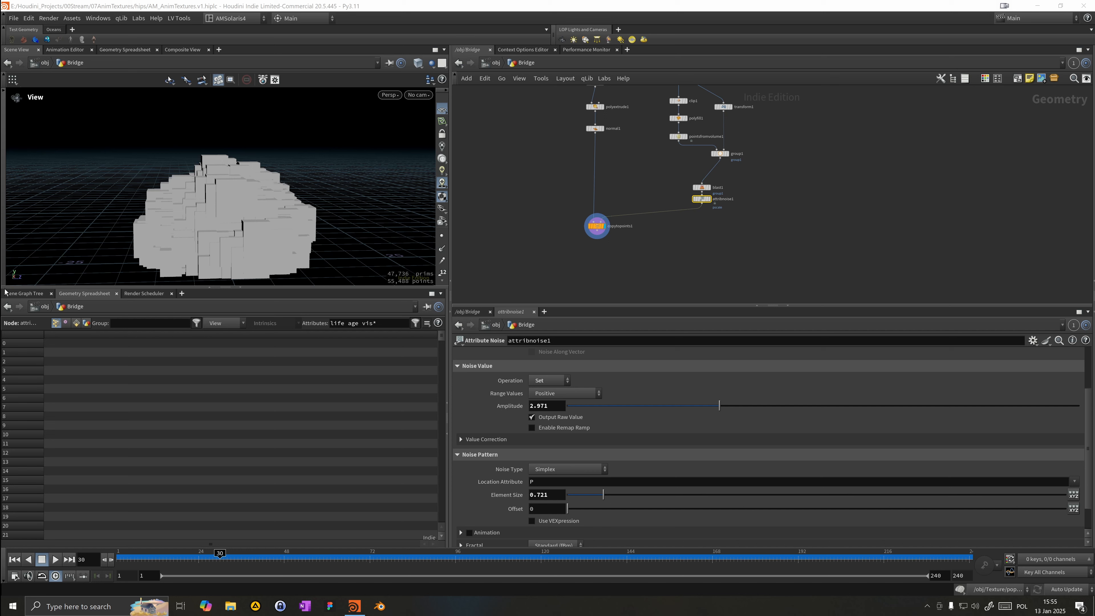
left_click_drag(311, 269, 362, 245)
Step: Add a Split node after Copy to Points and set its group to extrudeSide
left_click(595, 128)
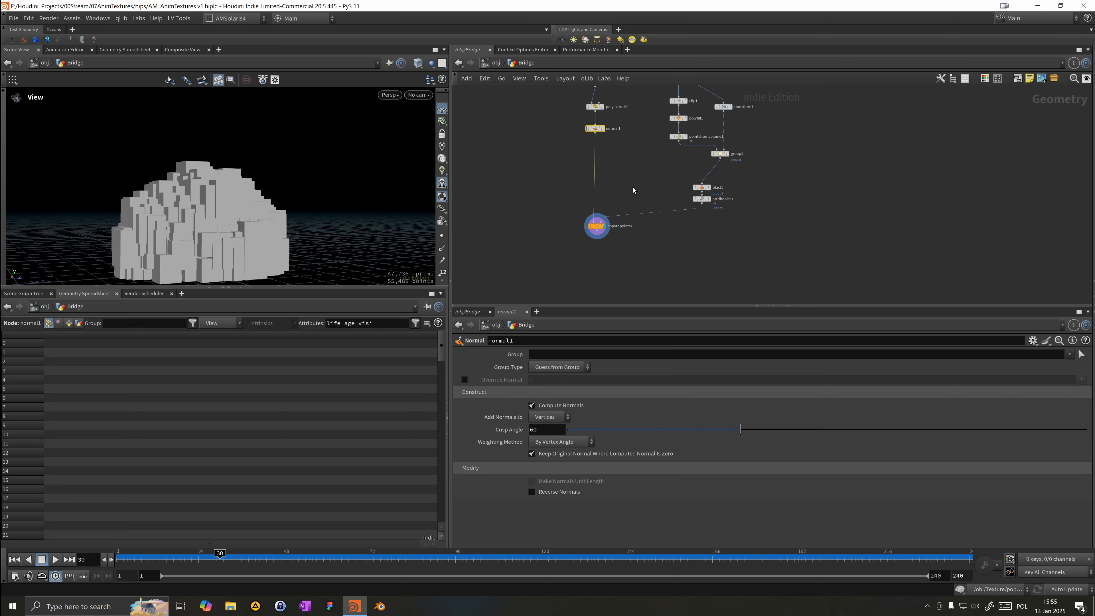
scroll(609, 256, "up", 2)
key("Tab")
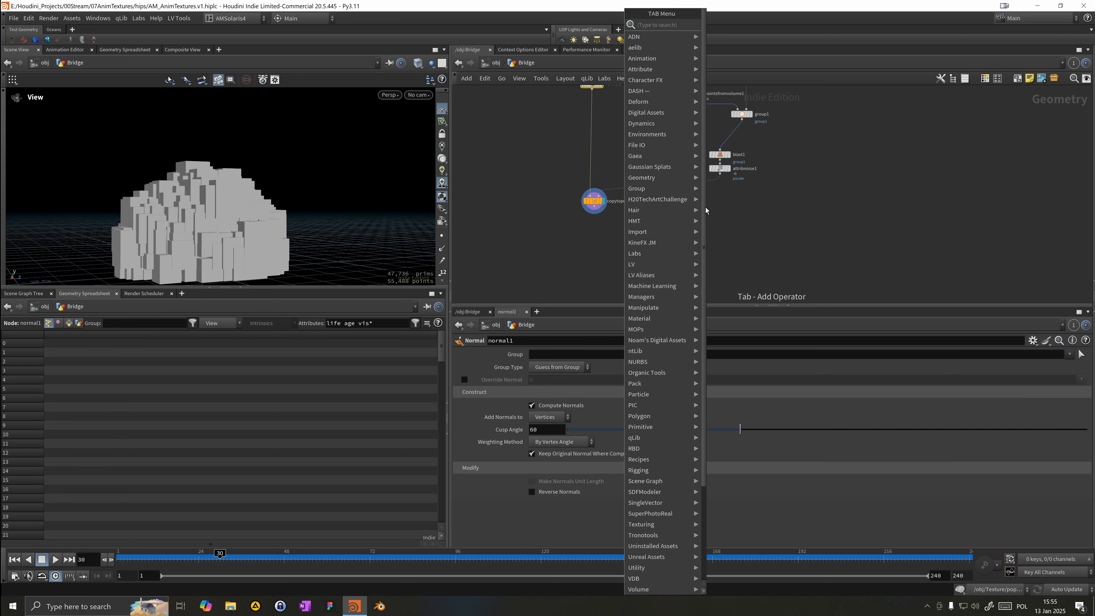
type("spli")
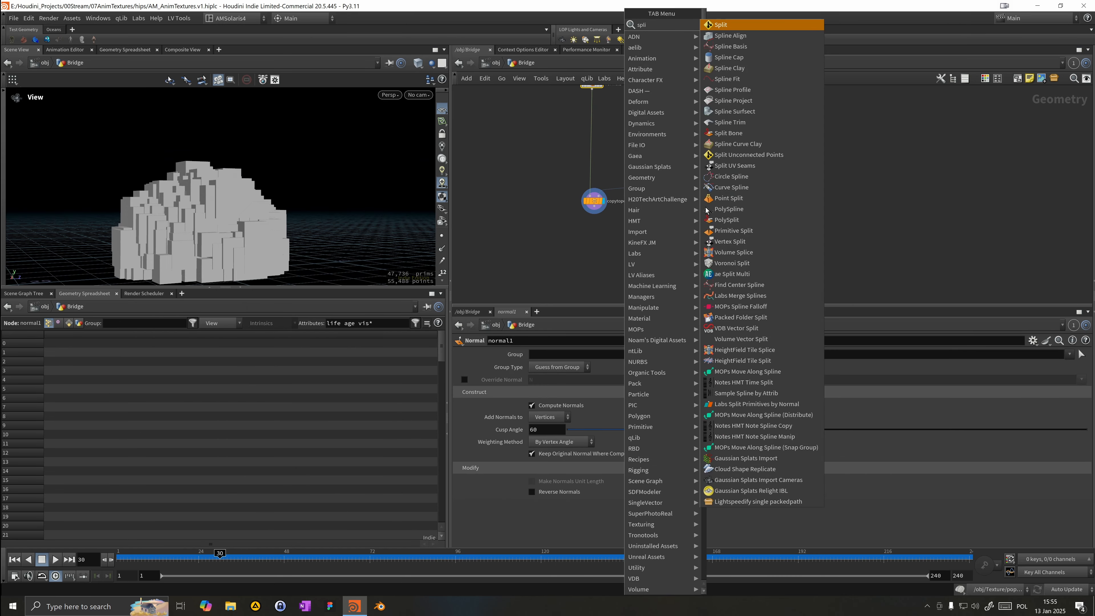
key("Return")
left_click(596, 211)
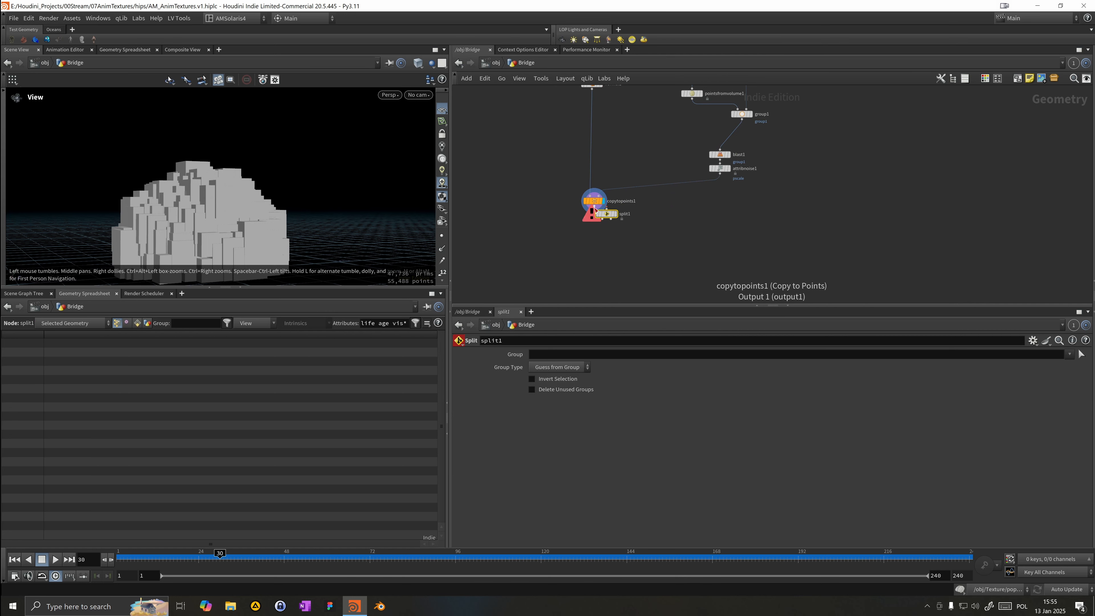
left_click(609, 219)
left_click_drag(607, 212, 591, 236)
left_click(613, 214)
left_click(617, 213)
left_click(1070, 354)
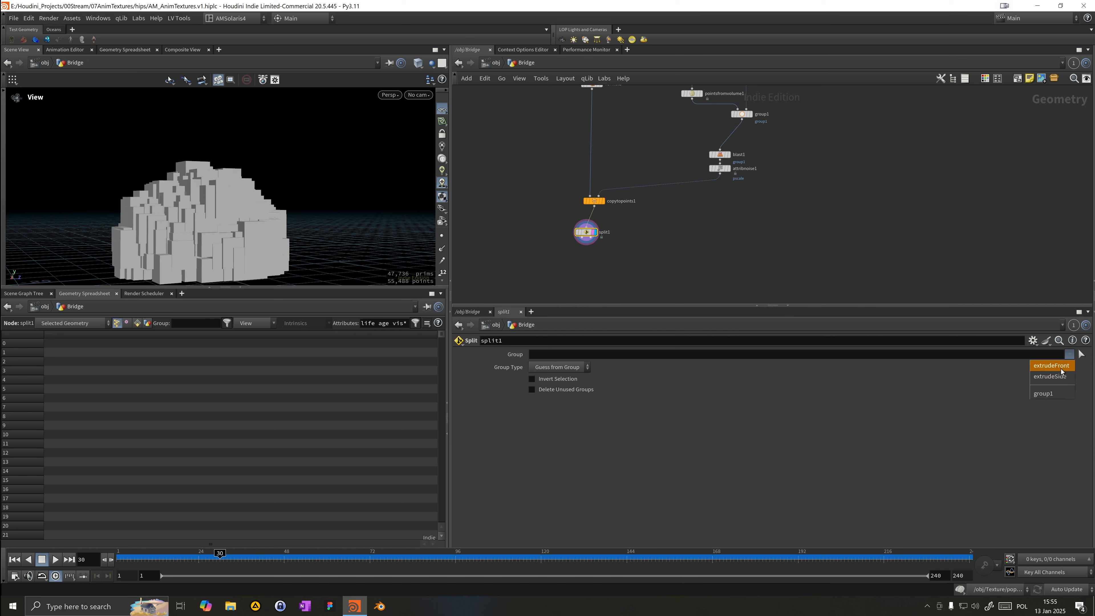
left_click(1065, 377)
Step: Add a For-Each Connected Piece loop to the network
left_click_drag(558, 235, 604, 217)
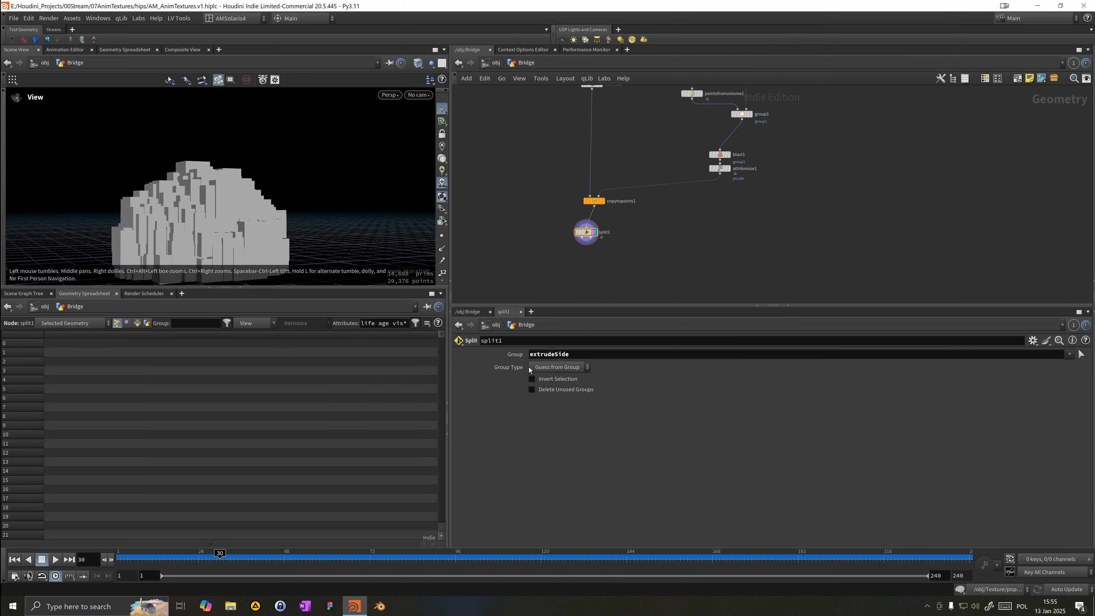
left_click_drag(270, 186, 241, 238)
right_click_drag(242, 243, 242, 212)
left_click_drag(243, 211, 290, 99)
double_click(614, 234)
key("Return")
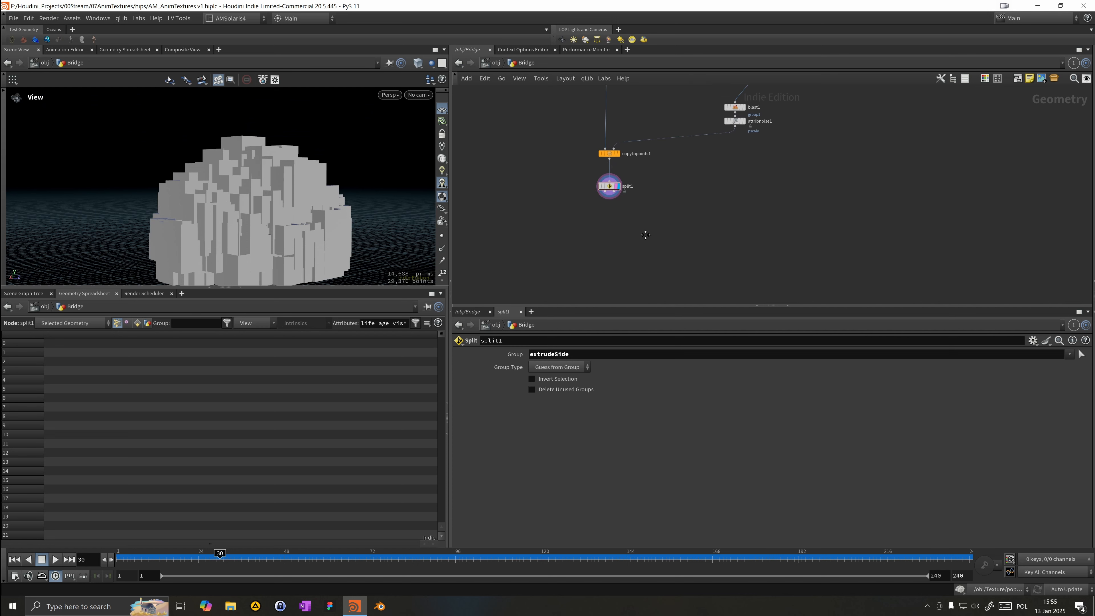
key("Tab")
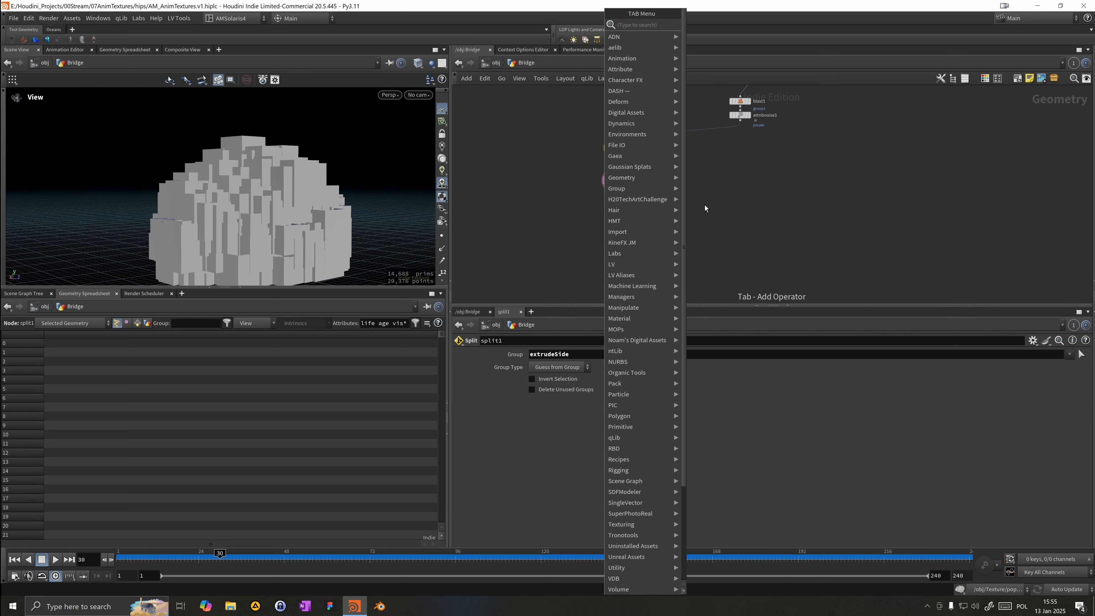
type("fore")
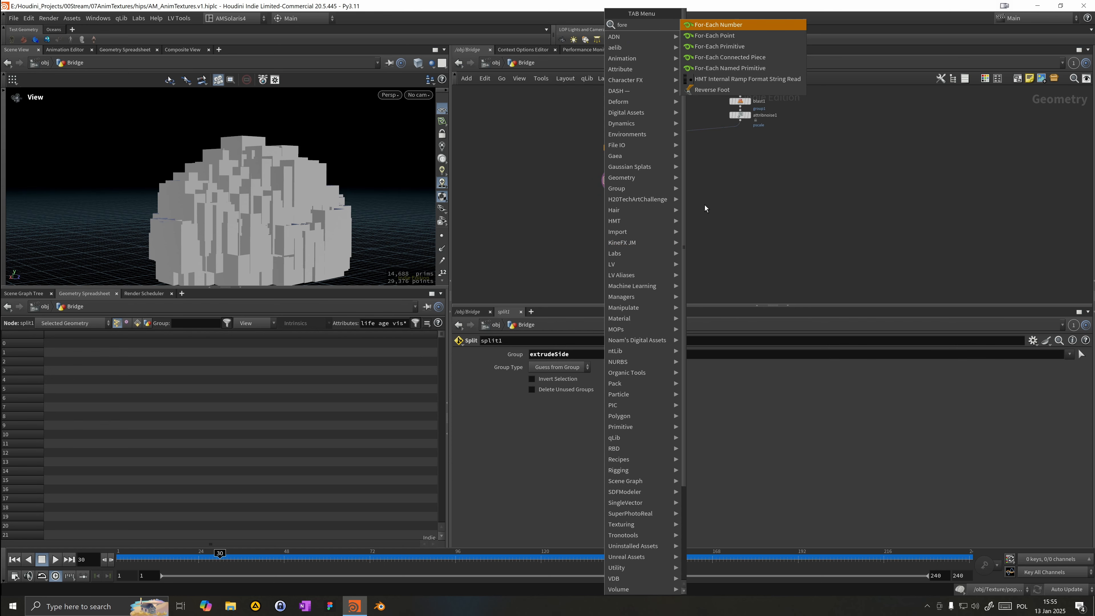
key("Down")
key("Down")
key("Return")
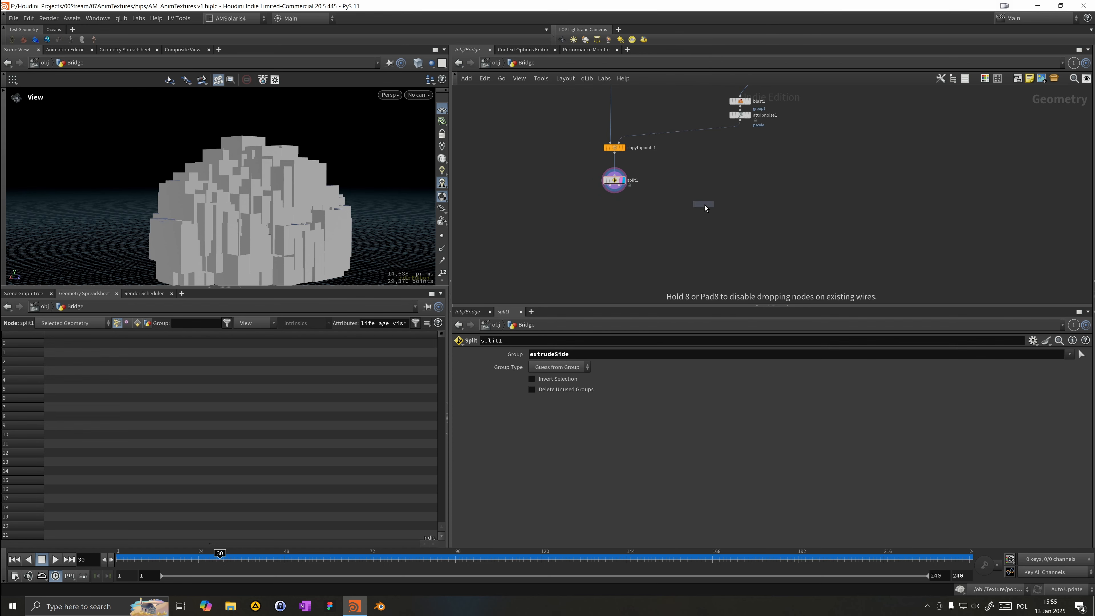
left_click(571, 212)
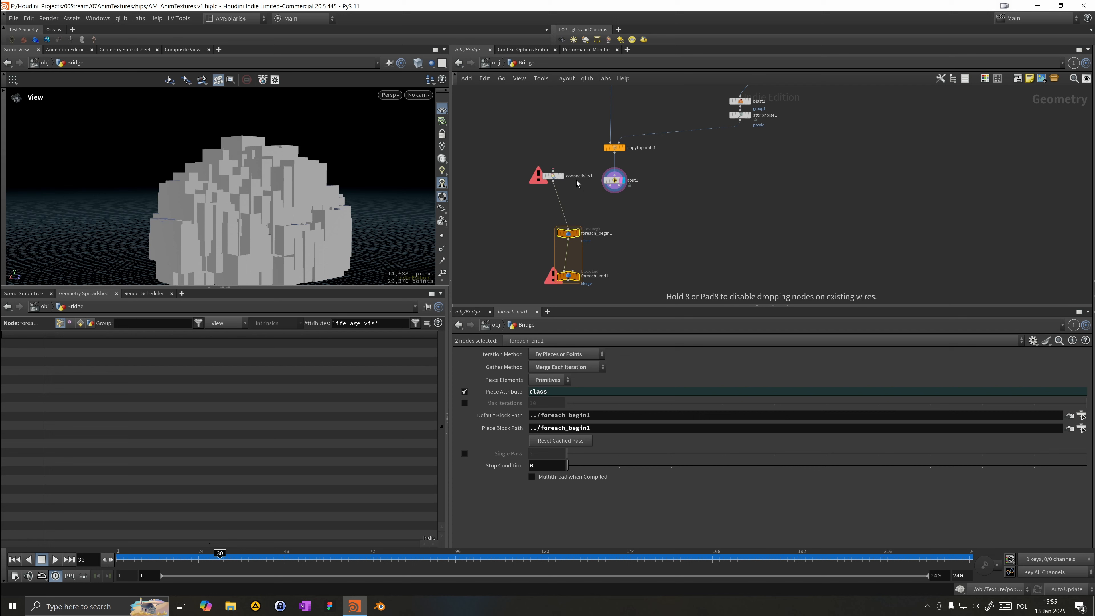
Step: Insert the Connectivity node between Copy to Points and Split, feed the loop from Split, and display the loop end
left_click_drag(621, 152, 562, 121)
scroll(562, 121, "down", 2)
middle_click_drag(620, 119, 635, 181)
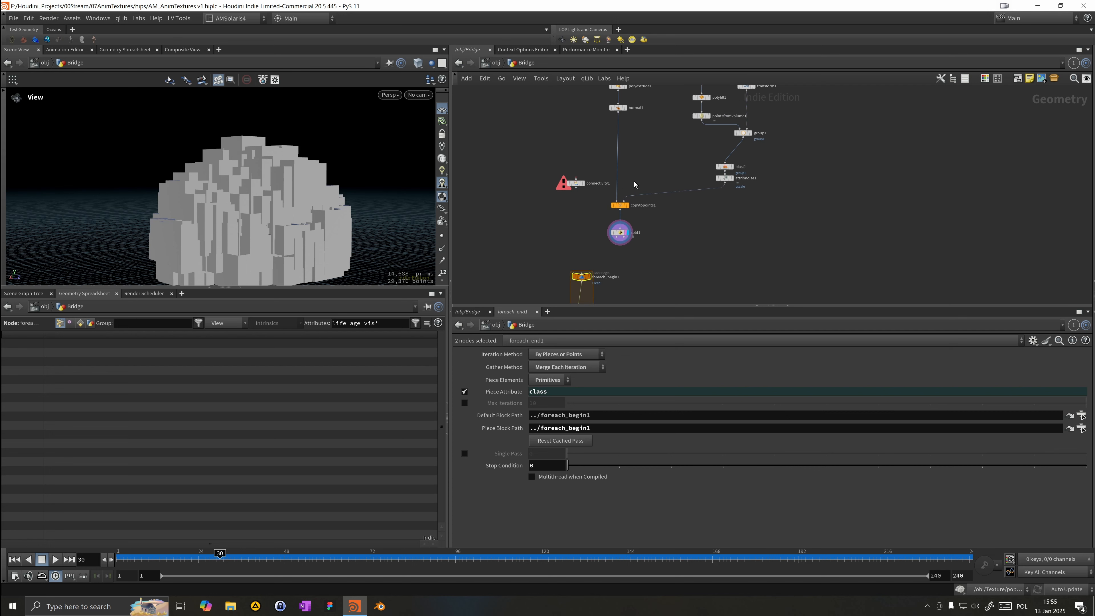
left_click_drag(578, 184, 622, 224)
middle_click_drag(633, 252, 647, 230)
scroll(614, 251, "up", 2)
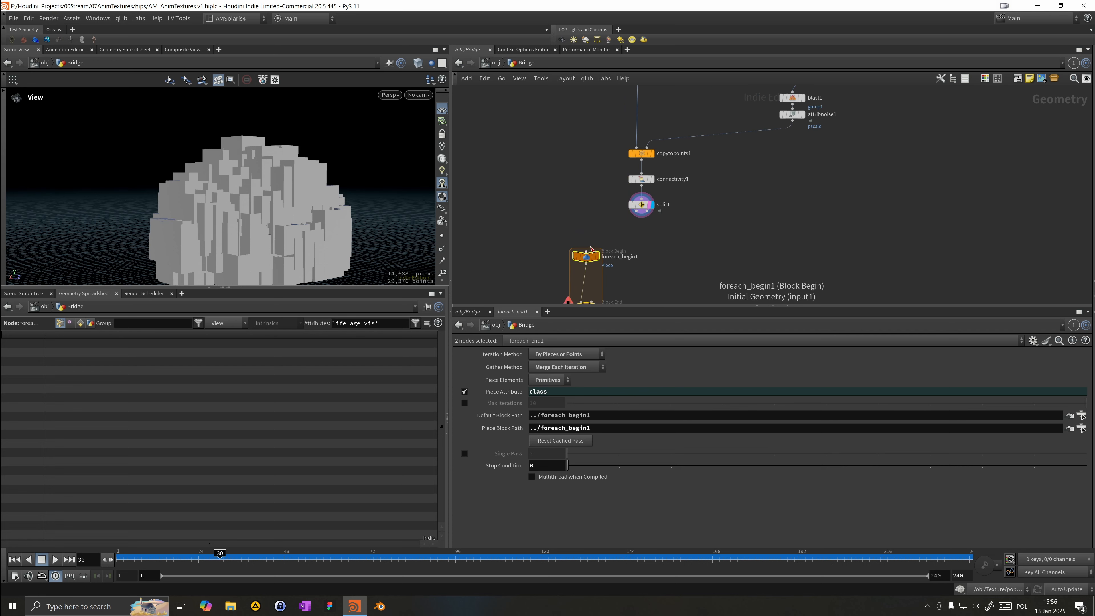
left_click_drag(587, 251, 636, 210)
middle_click_drag(568, 274, 575, 235)
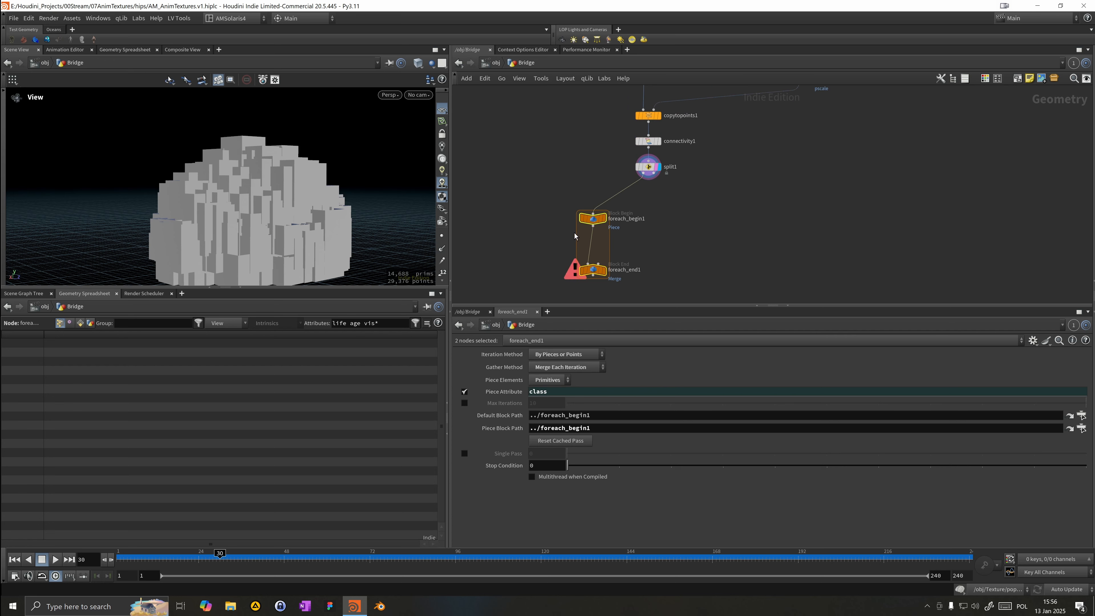
left_click(605, 271)
middle_click_drag(556, 283, 574, 246)
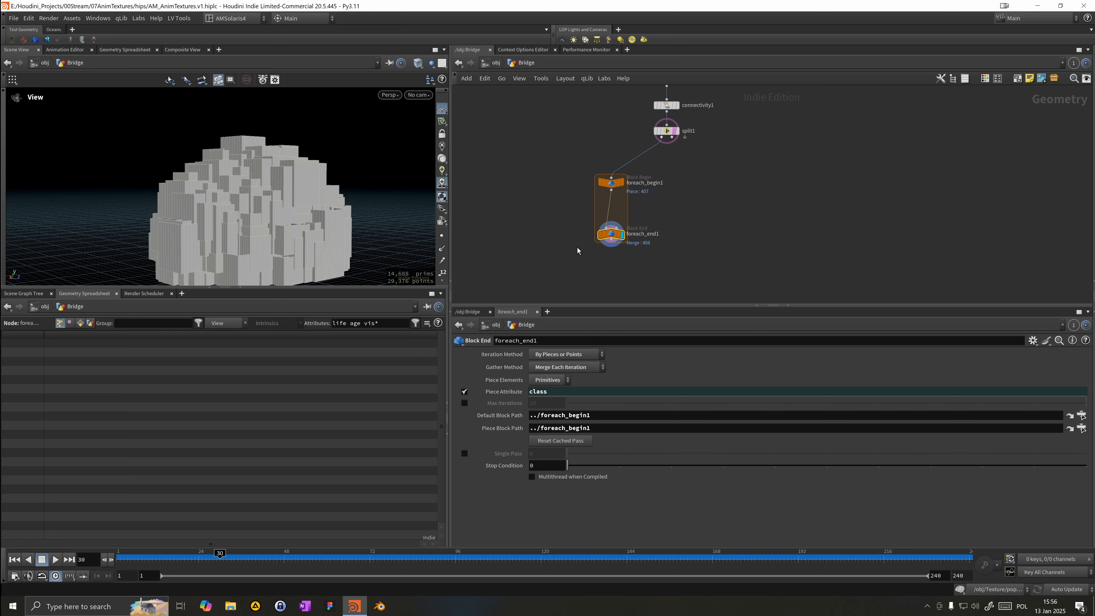
left_click_drag(302, 242, 322, 241)
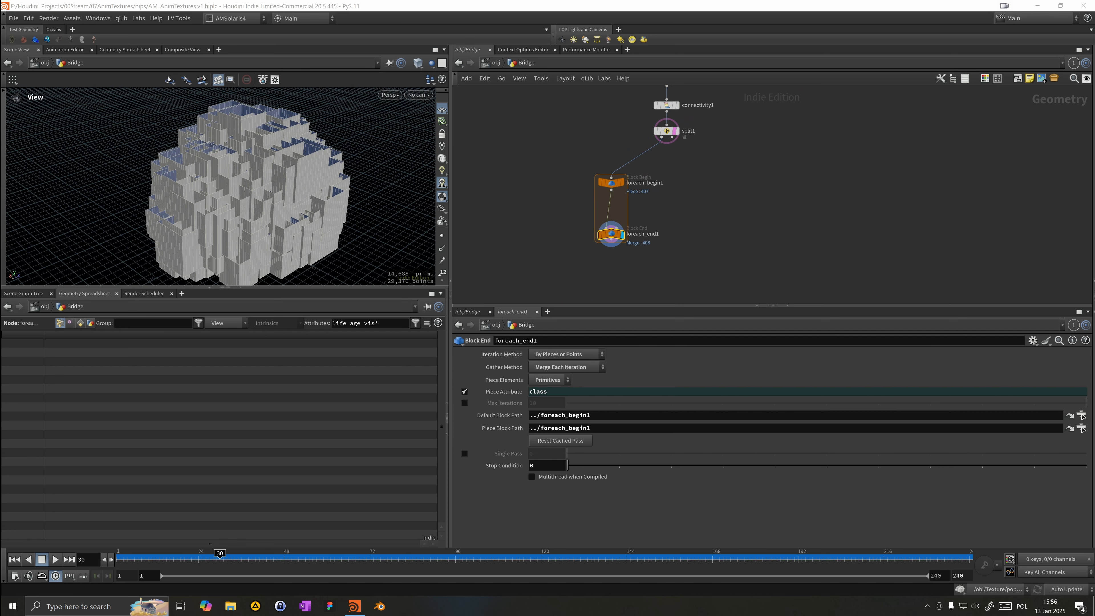
Step: Insert a UV Unwrap node inside the for-each loop and display its result
key("Tab")
type("uvu")
key("Return")
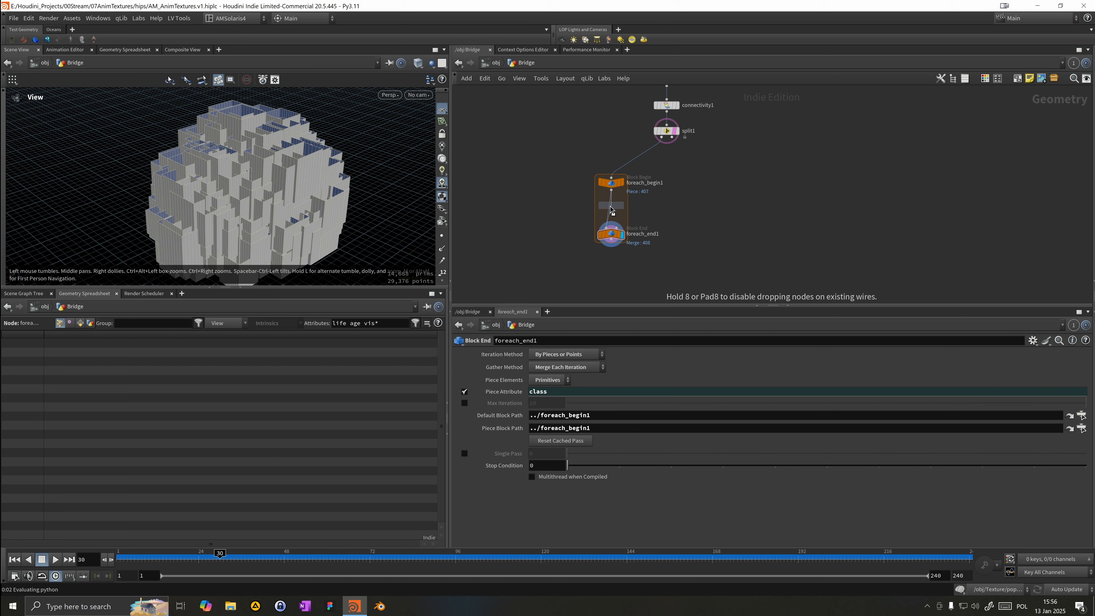
left_click(611, 209)
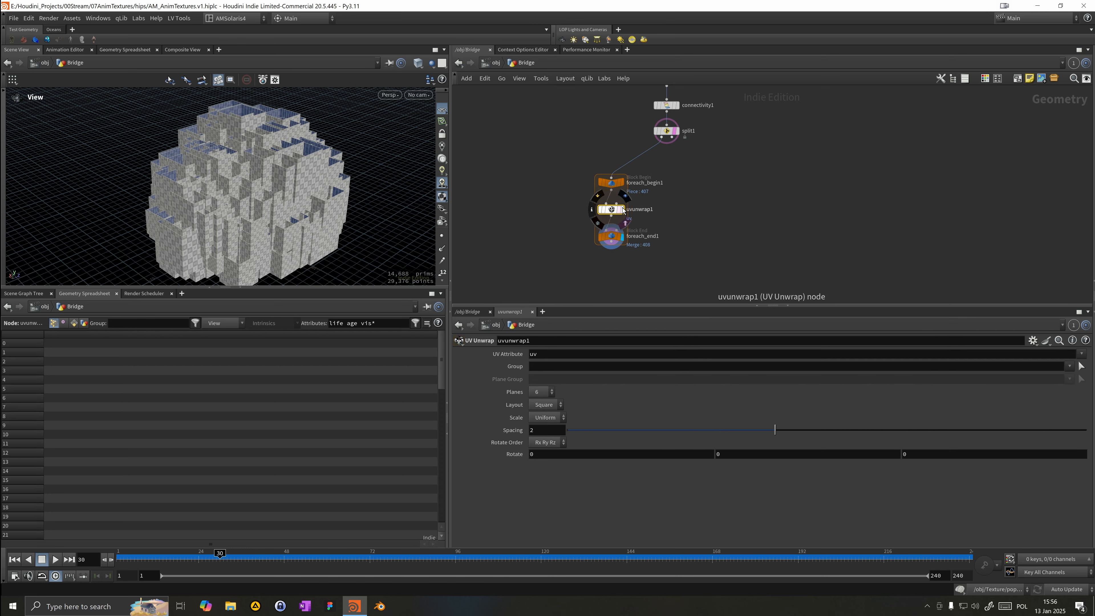
left_click(623, 209)
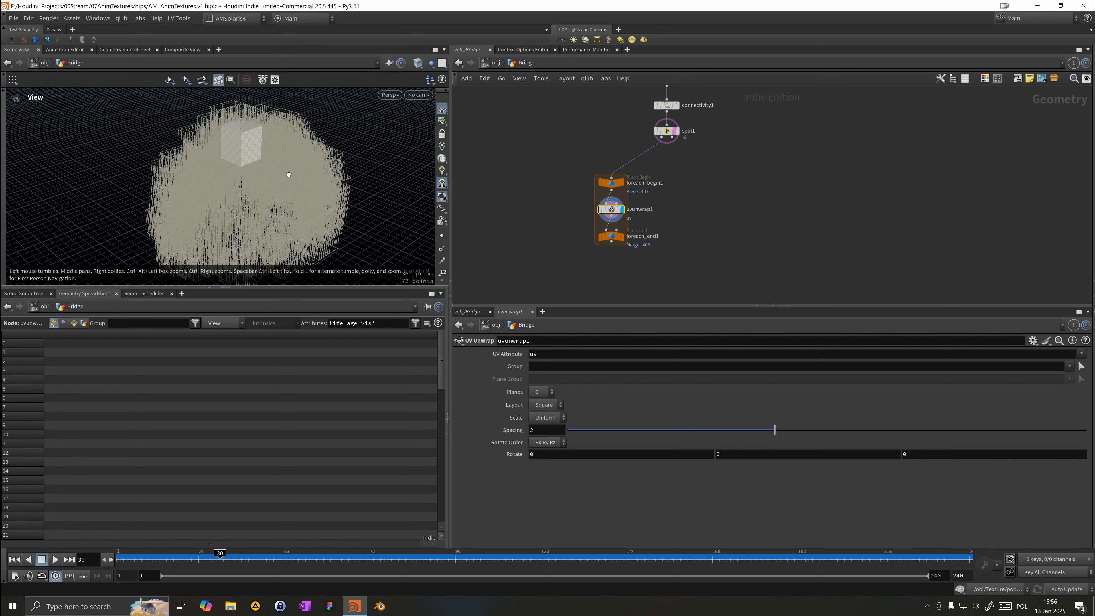
left_click_drag(288, 173, 304, 159)
right_click_drag(172, 163, 264, 151)
middle_click_drag(170, 225, 176, 228)
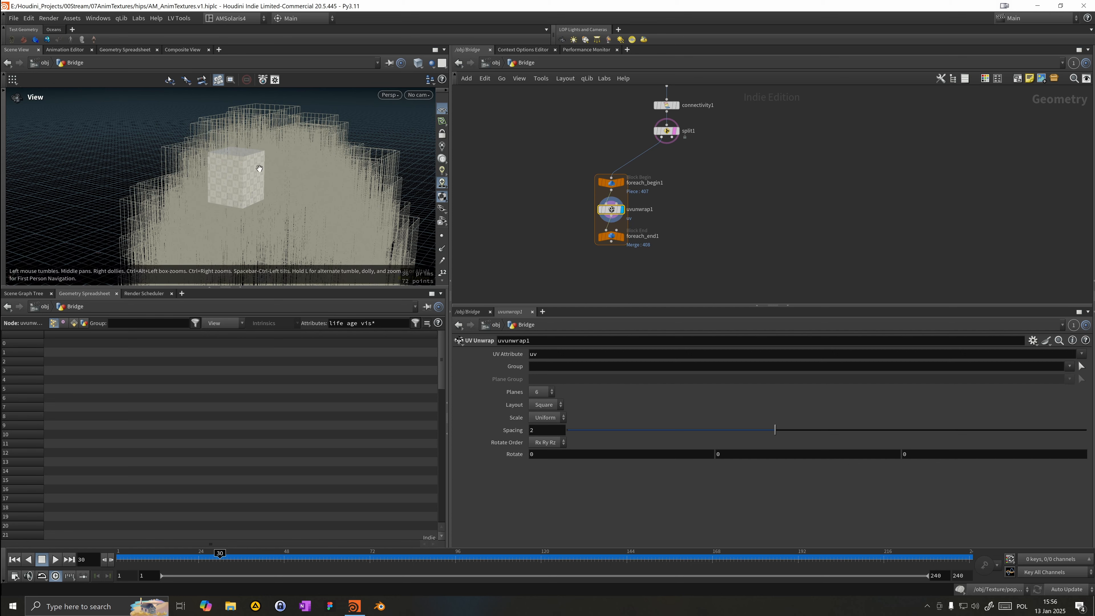
left_click_drag(283, 196, 291, 188)
Step: Move the UV Unwrap node out of the loop and connect it directly to the Split output
left_click_drag(617, 210, 762, 170)
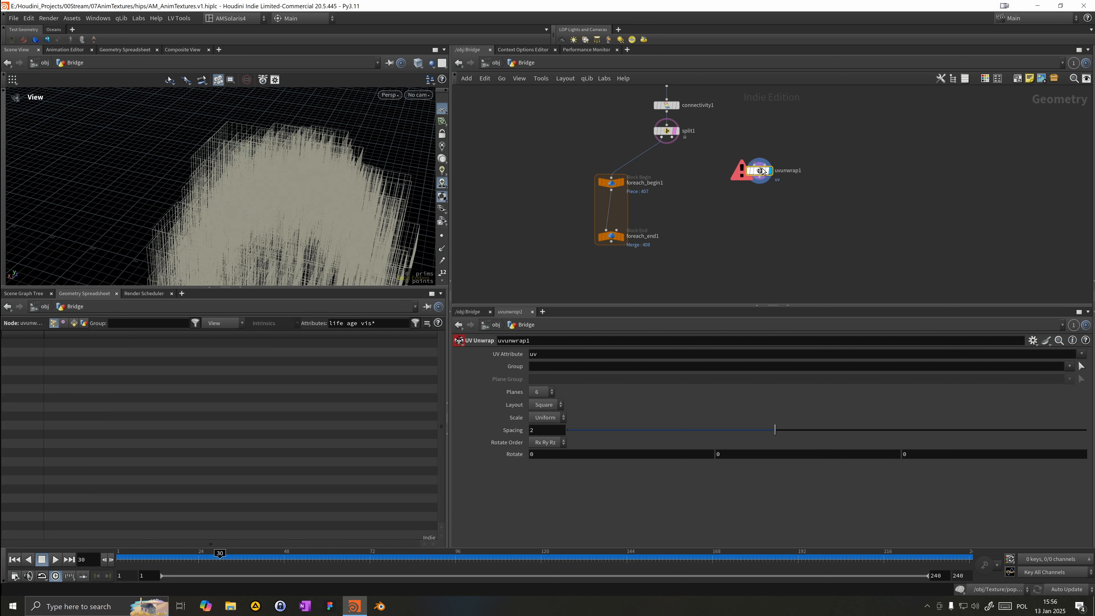
left_click(759, 164)
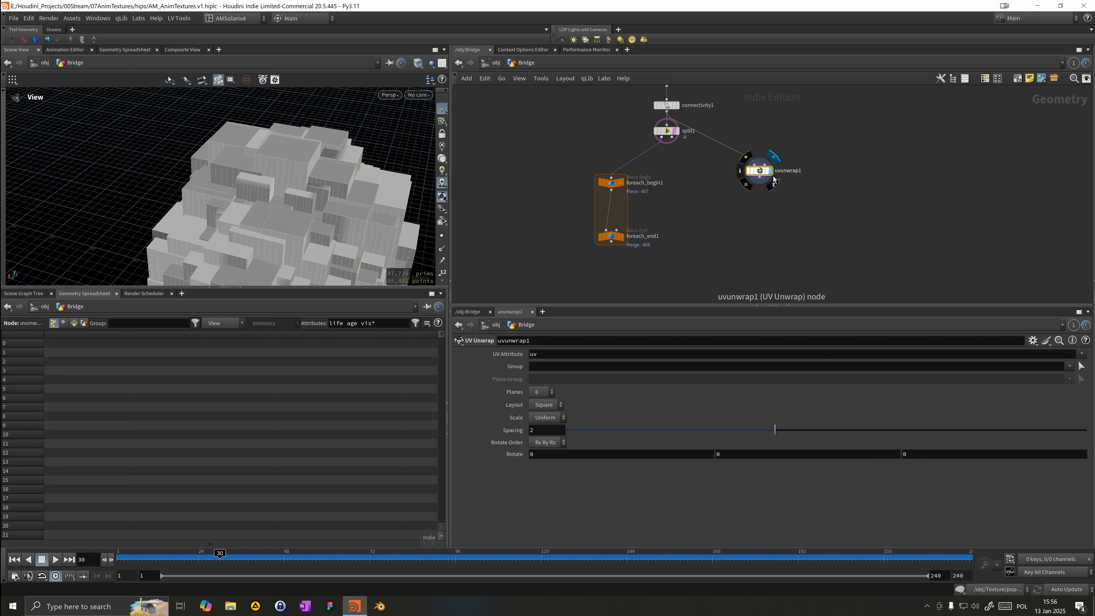
middle_click_drag(322, 169, 332, 181)
scroll(333, 182, "down", 3)
left_click_drag(332, 216, 251, 188)
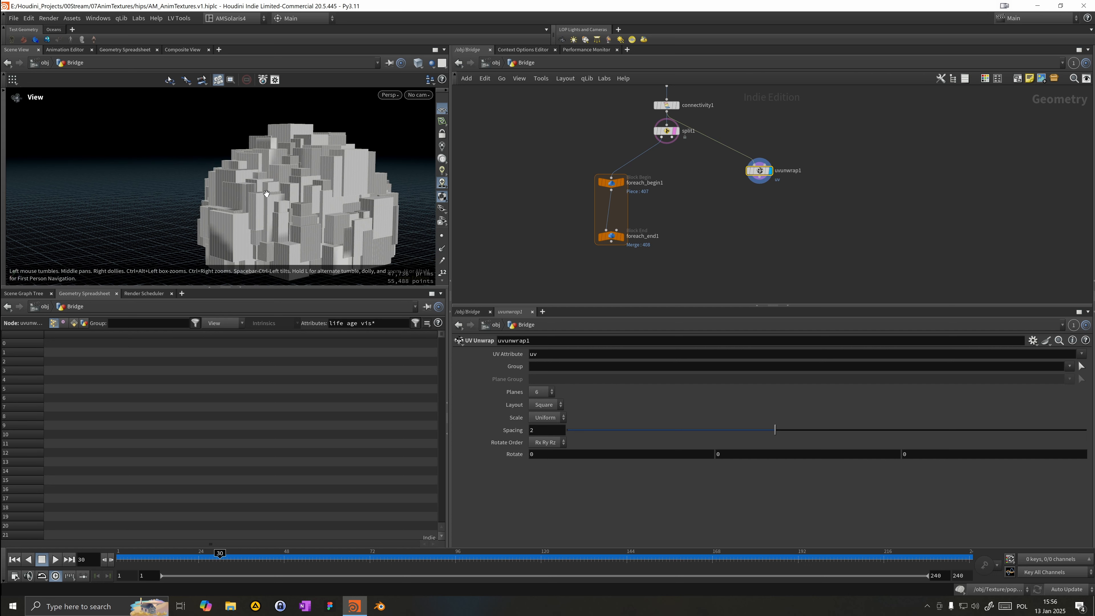
Step: Move the UV Unwrap node back inside the for-each loop and display the loop end
left_click_drag(761, 176, 613, 216)
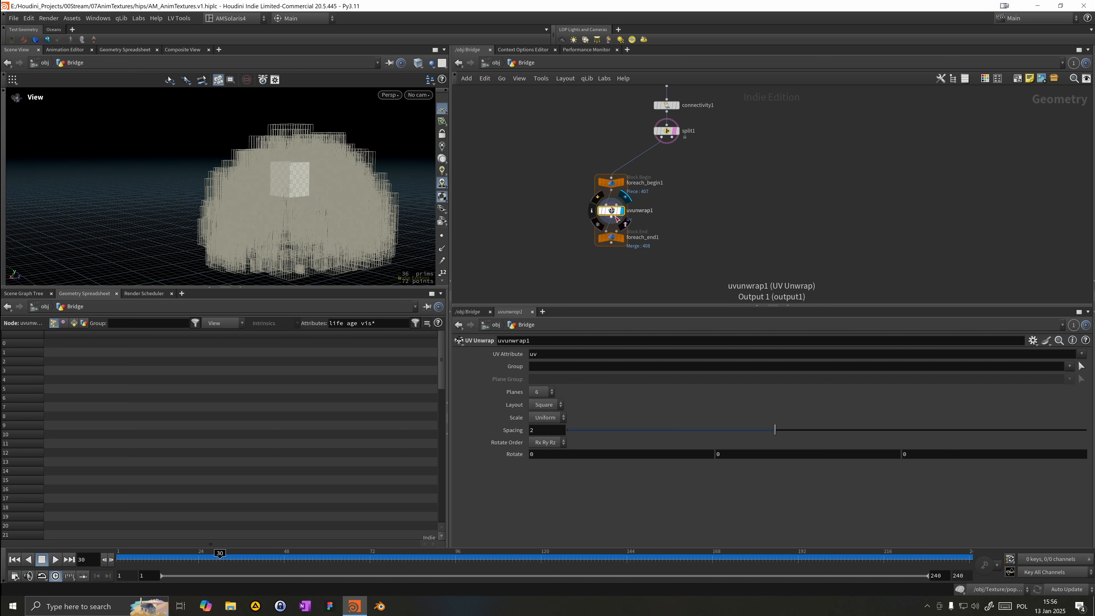
left_click(625, 239)
left_click_drag(551, 259, 648, 225)
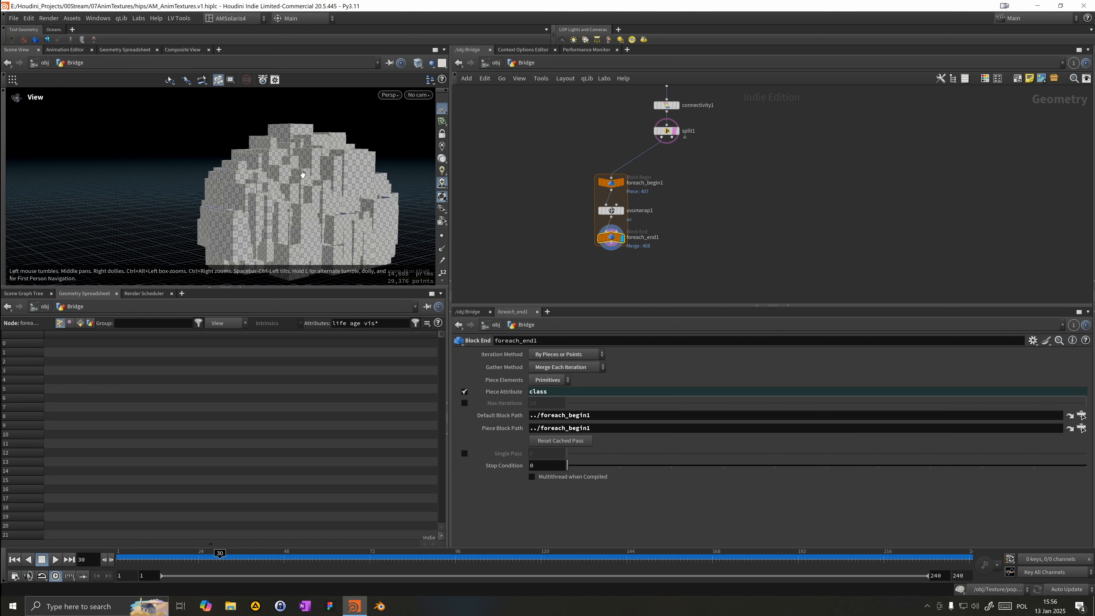
Step: Inspect the unwrapped UVs of the UV Unwrap node and the loop end in the UV view
scroll(310, 187, "up", 6)
left_click(611, 211)
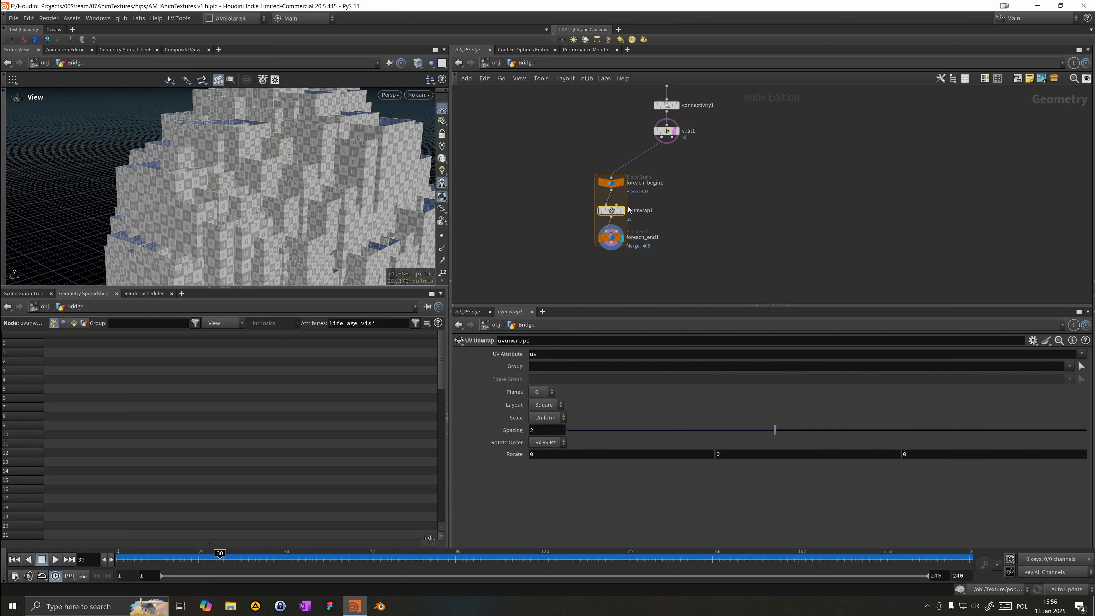
left_click(625, 219)
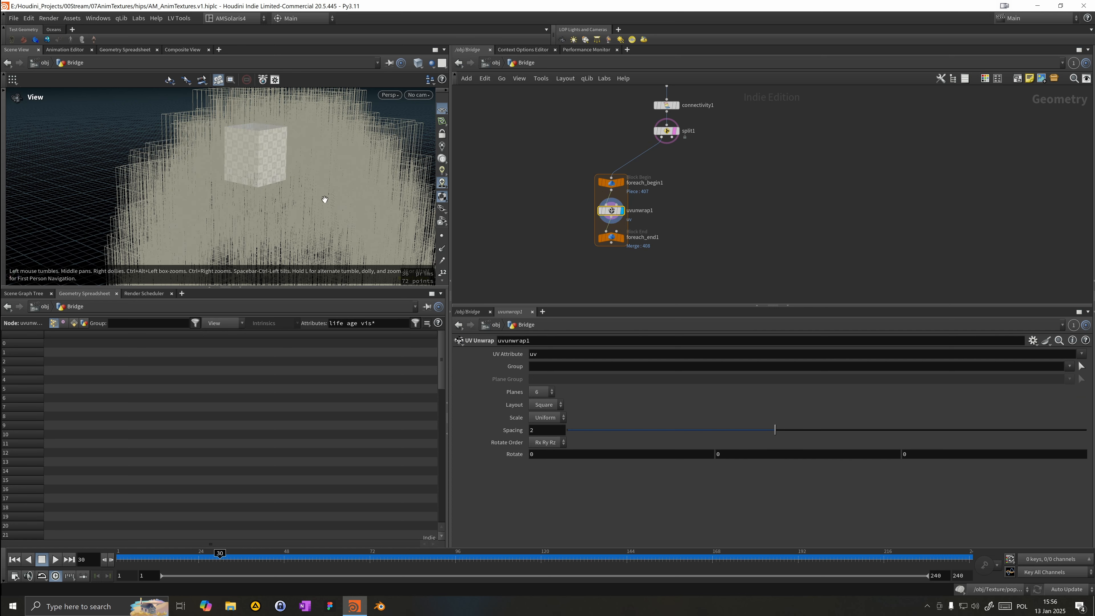
key("space+5")
scroll(298, 200, "down", 3)
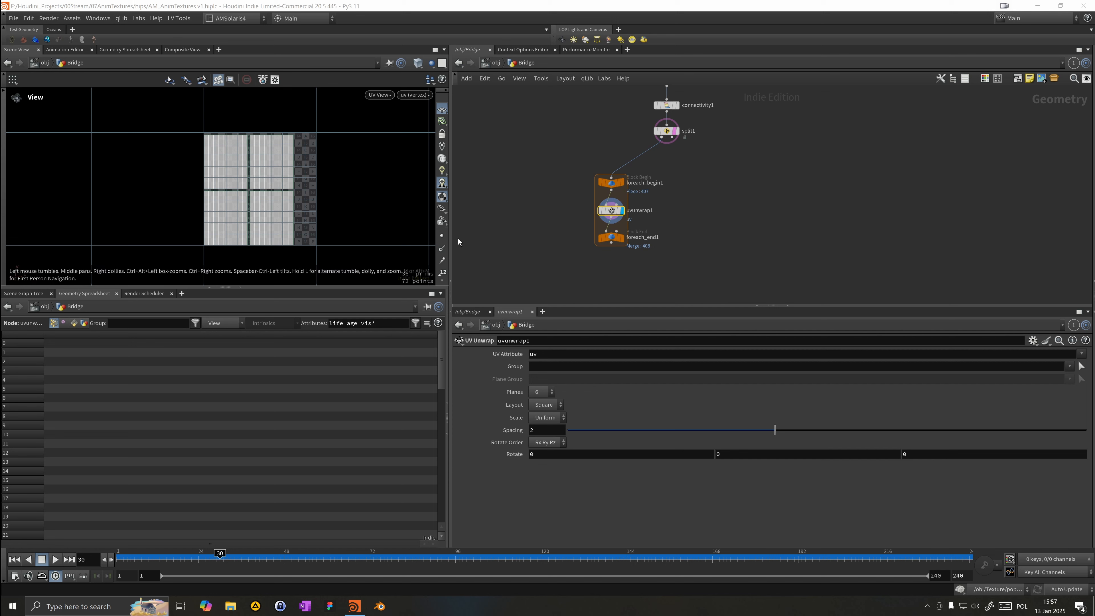
left_click(625, 249)
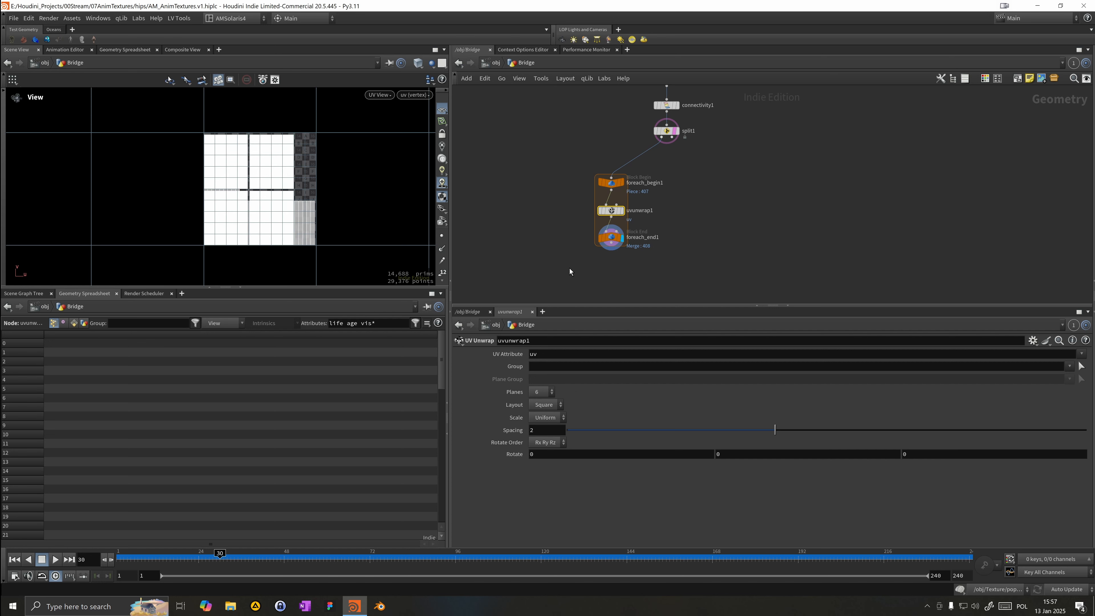
left_click(612, 238)
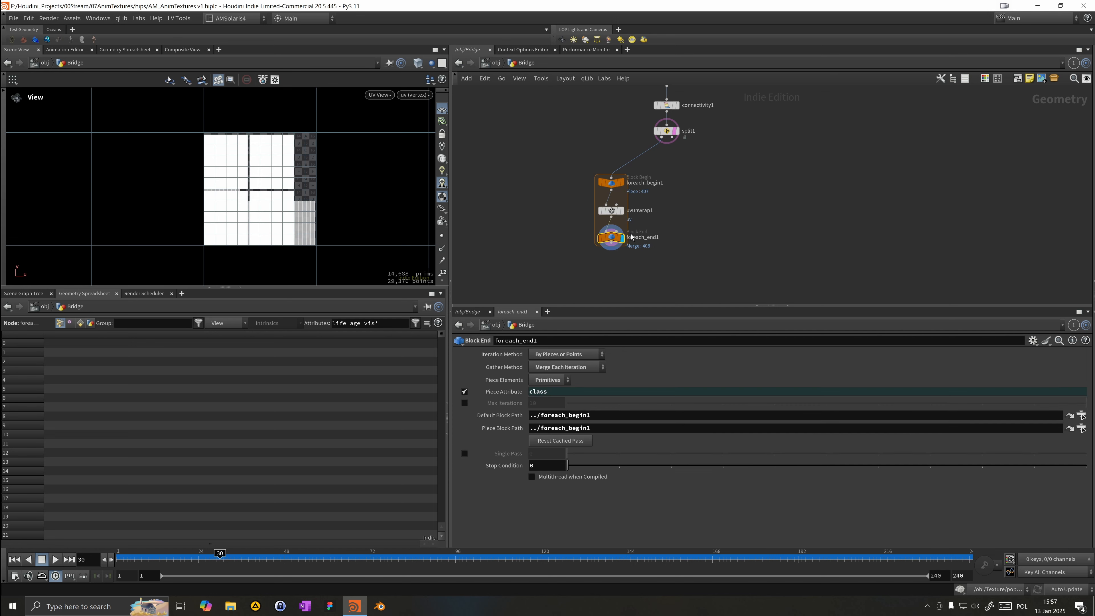
left_click(496, 67)
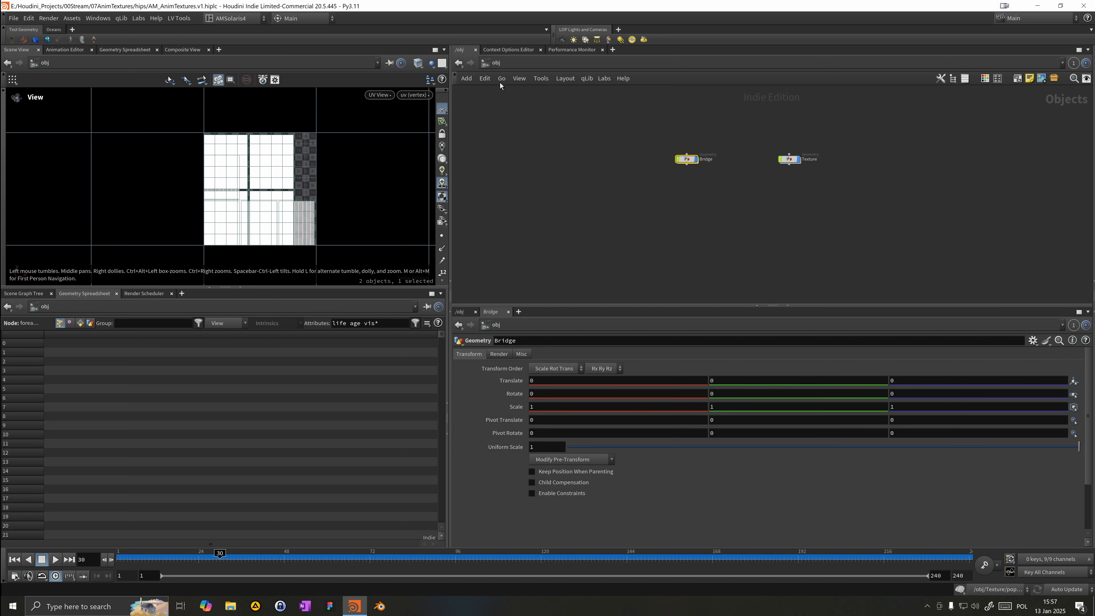
double_click(690, 162)
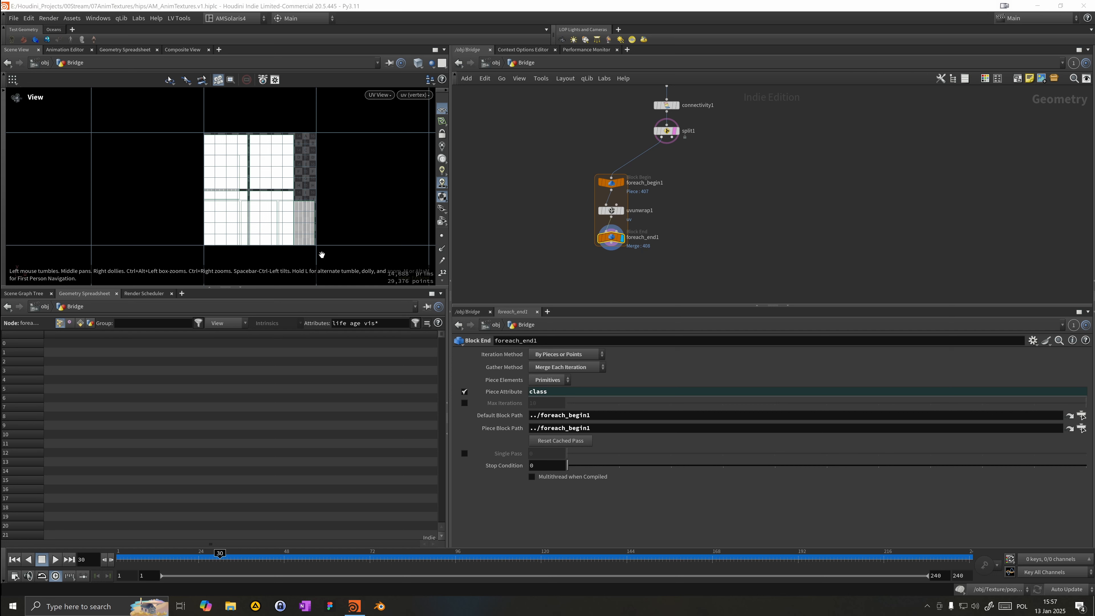
key("Tab")
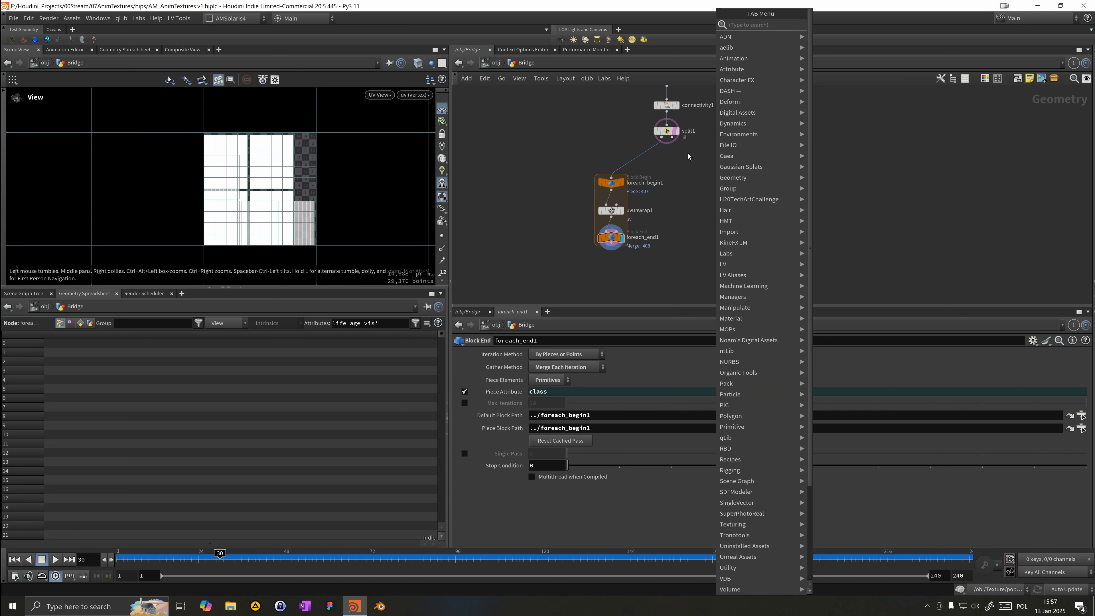
key("Escape")
key("Tab")
key("Escape")
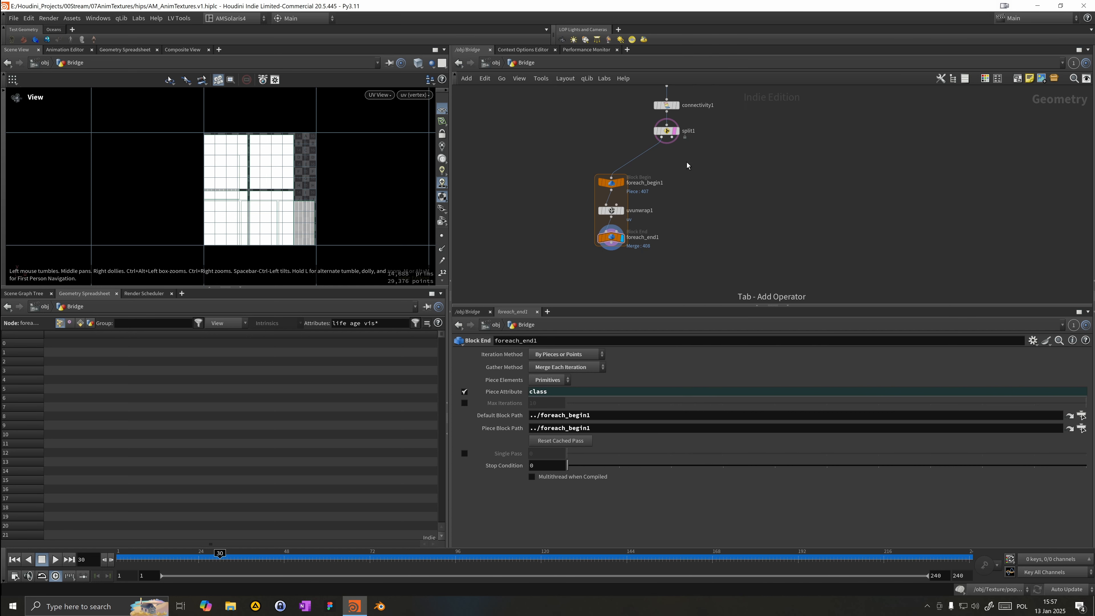
Step: Add a Null node branching from the Split node and display it
left_click(672, 138)
key("Tab")
type("null")
key("Return")
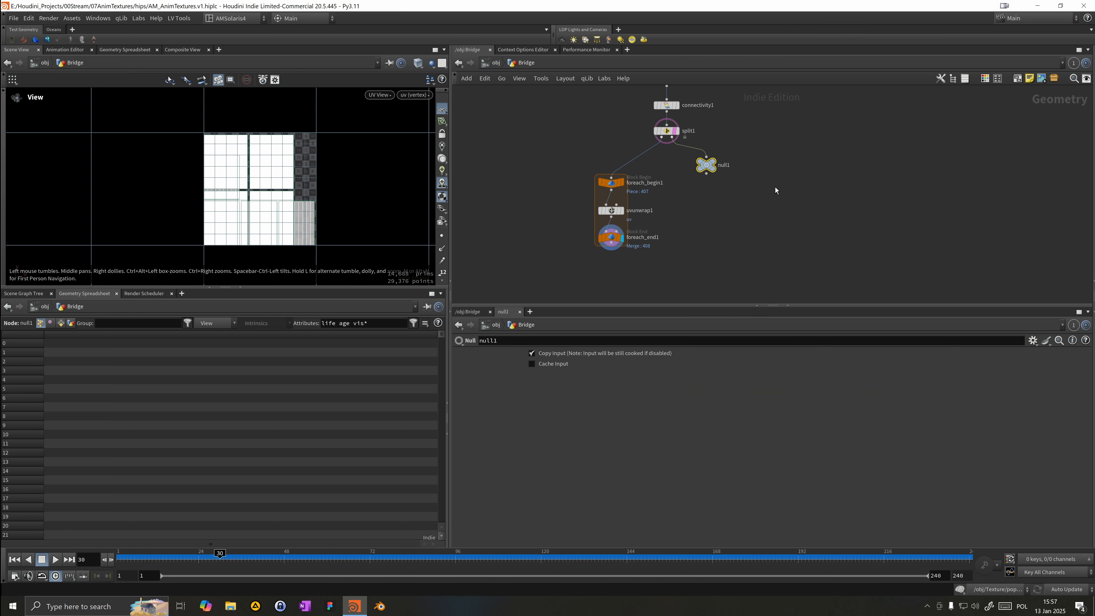
left_click(708, 158)
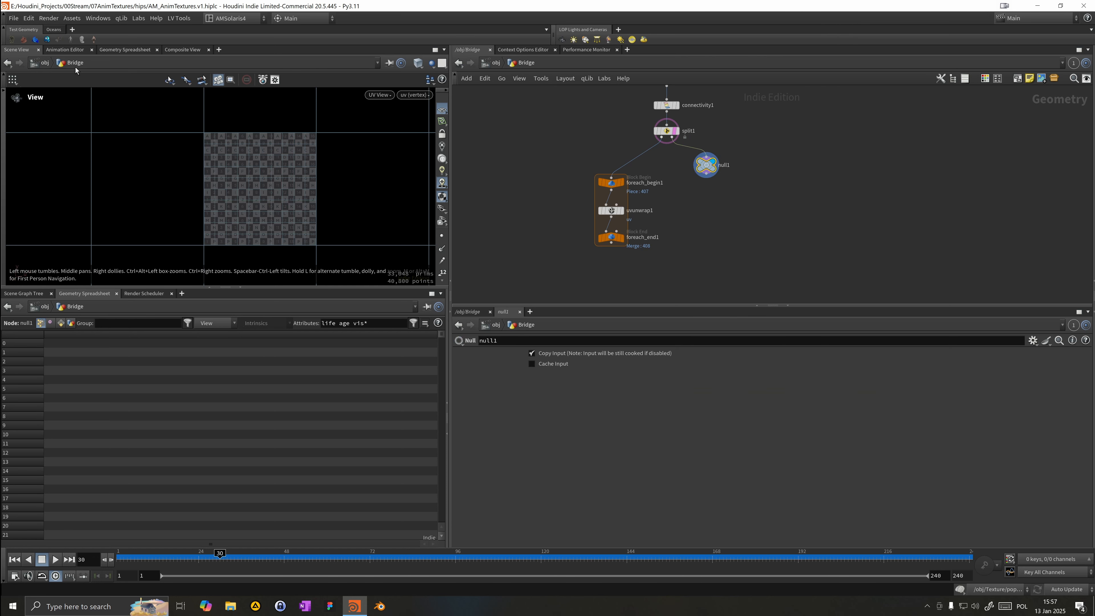
left_click(121, 50)
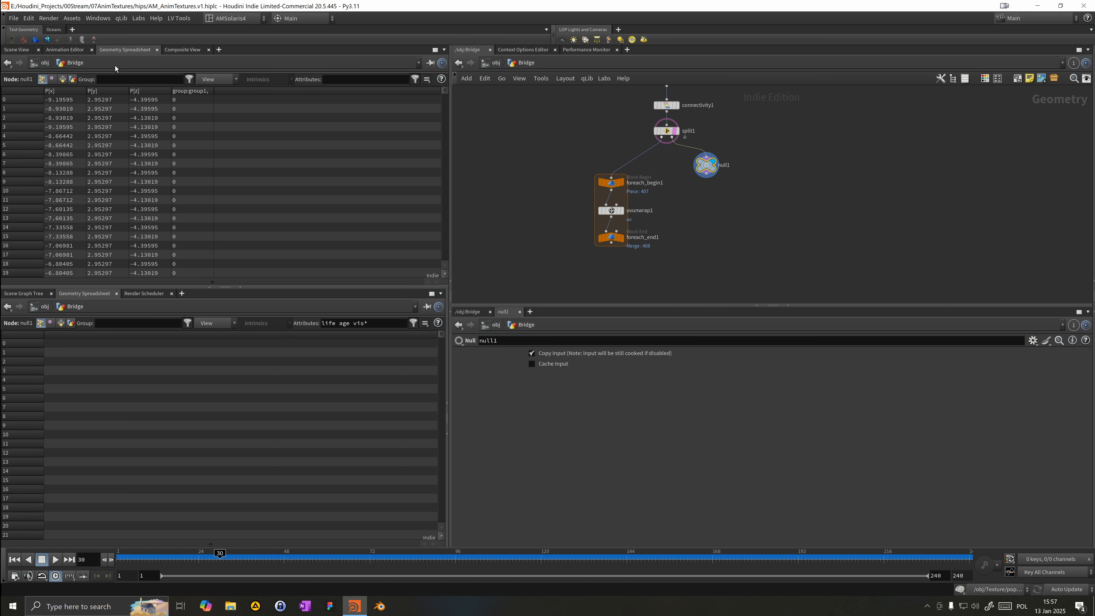
left_click(17, 50)
key("space+1")
key("alt+shift+m")
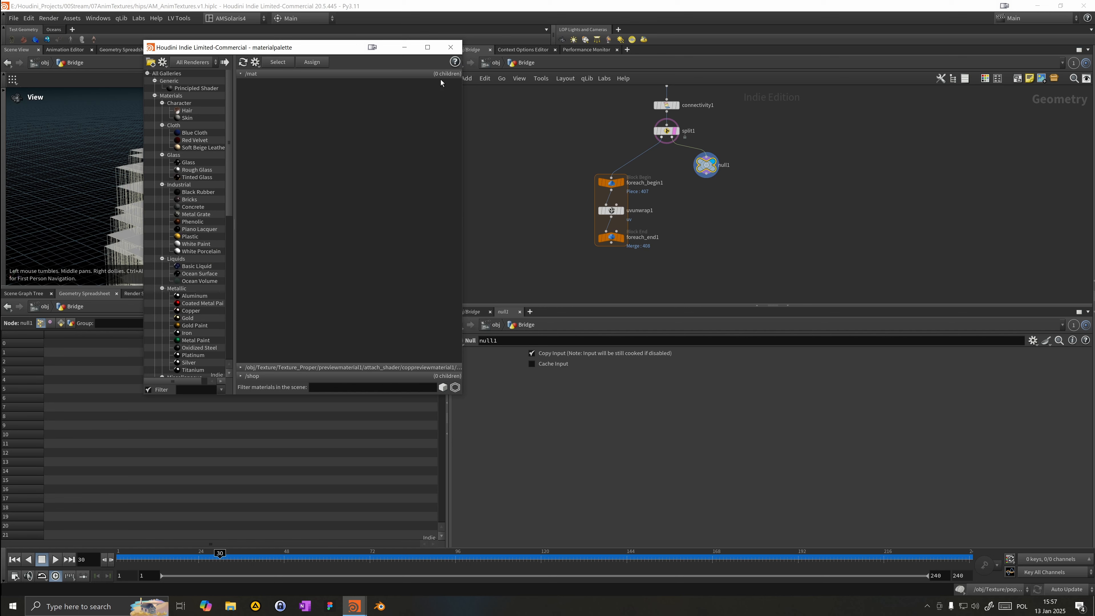
left_click(452, 47)
key("g")
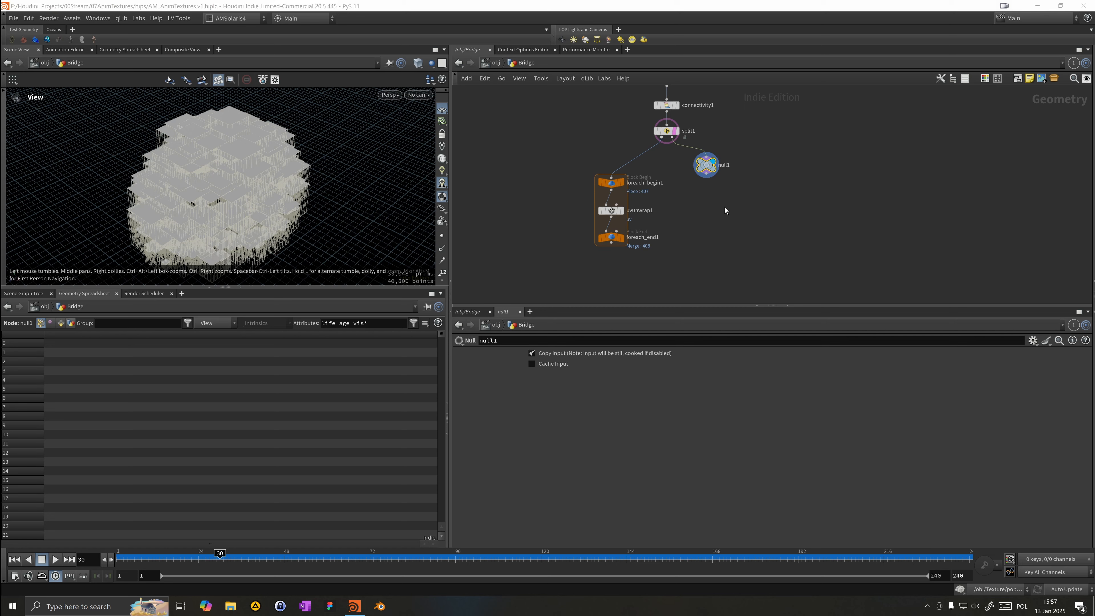
Step: Rename the new Null node to Tops
left_click_drag(274, 158, 295, 182)
left_click_drag(420, 183, 251, 198)
double_click(725, 165)
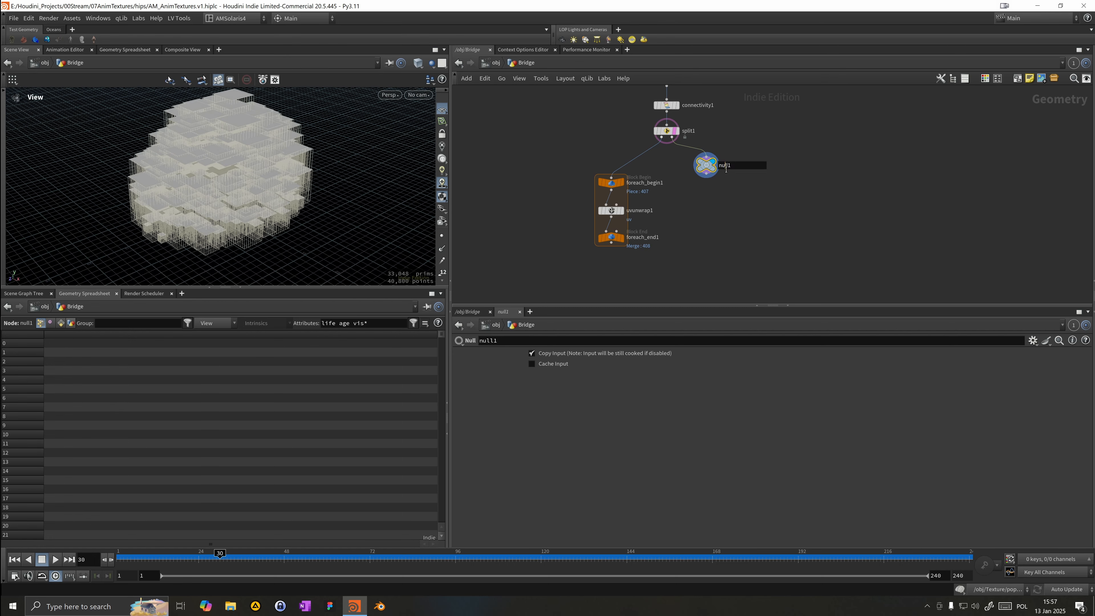
type("Tops")
key("Return")
Step: Examine the node info of Tops and UV Unwrap and the Connectivity node's parameters
middle_click_drag(699, 227, 695, 208)
middle_click(710, 149)
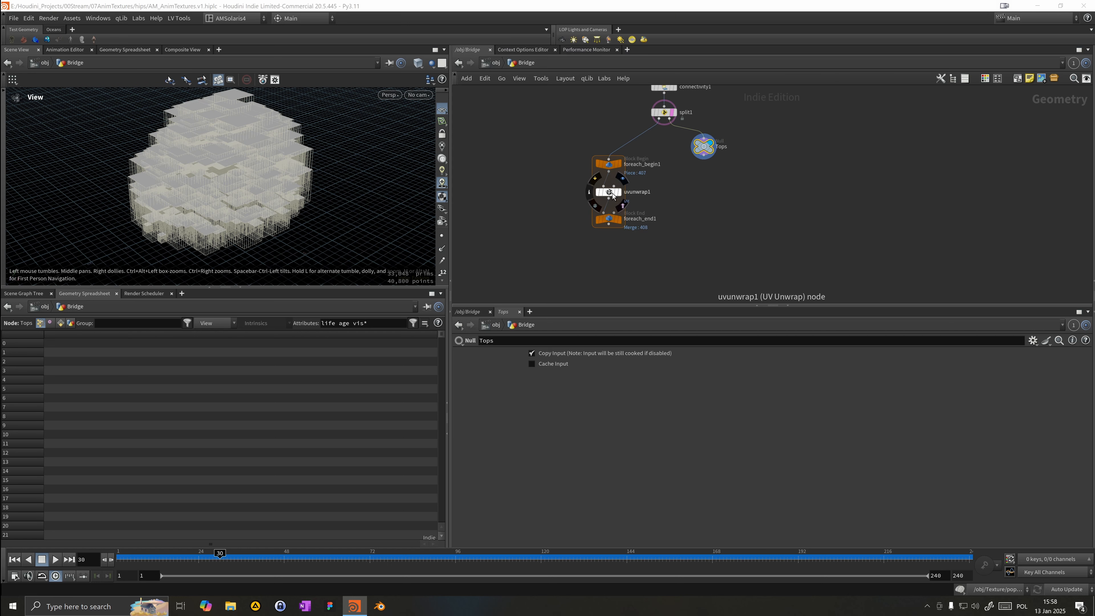
middle_click(612, 193)
left_click_drag(706, 143, 708, 159)
middle_click_drag(701, 126, 700, 162)
scroll(700, 162, "down", 1)
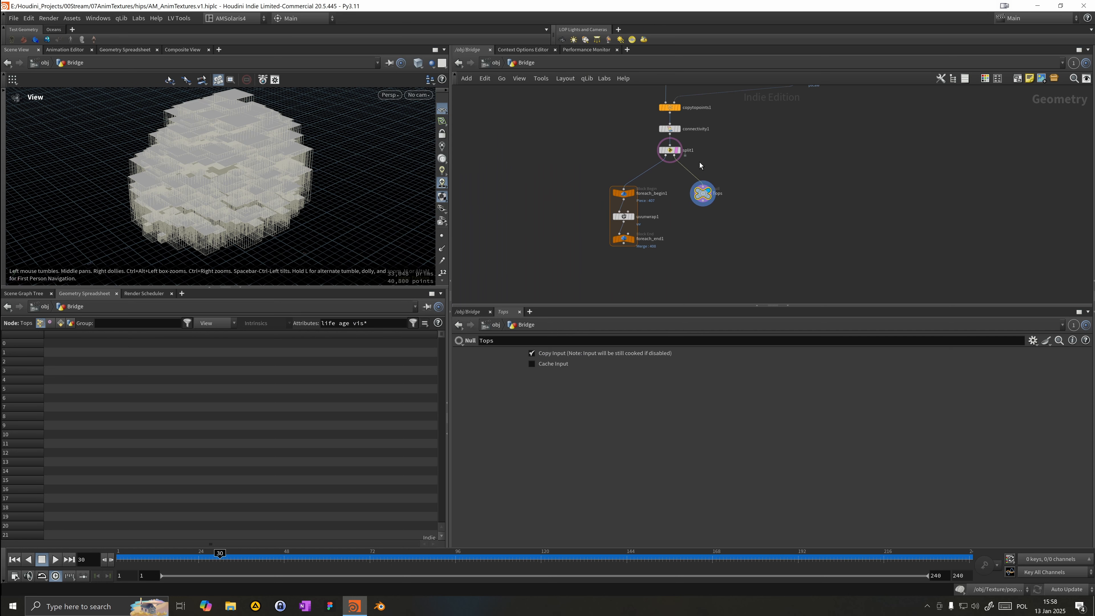
left_click(692, 130)
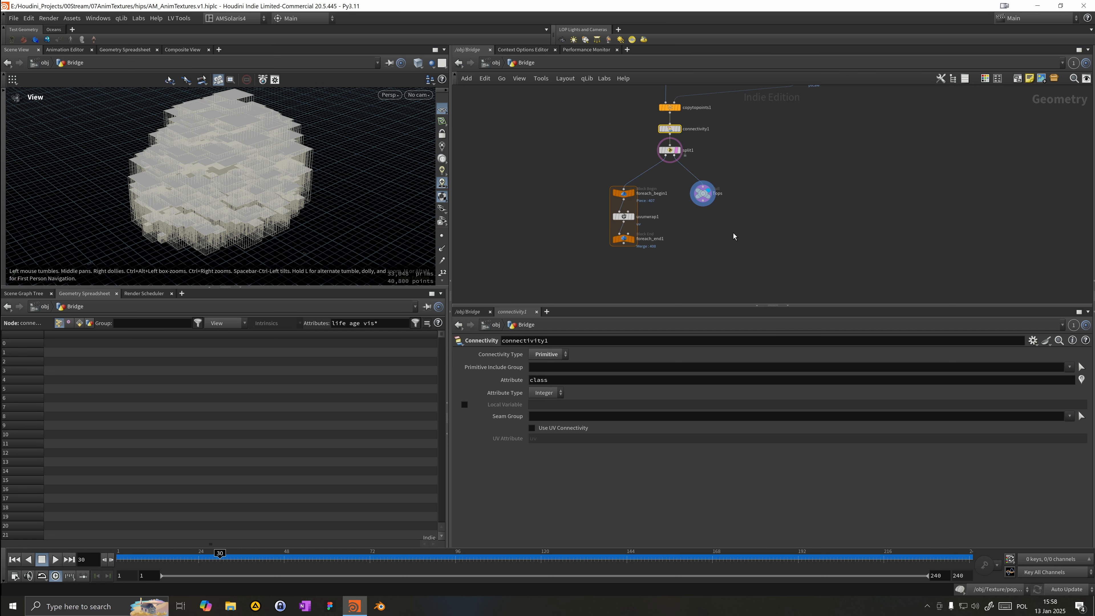
middle_click_drag(734, 235, 743, 204)
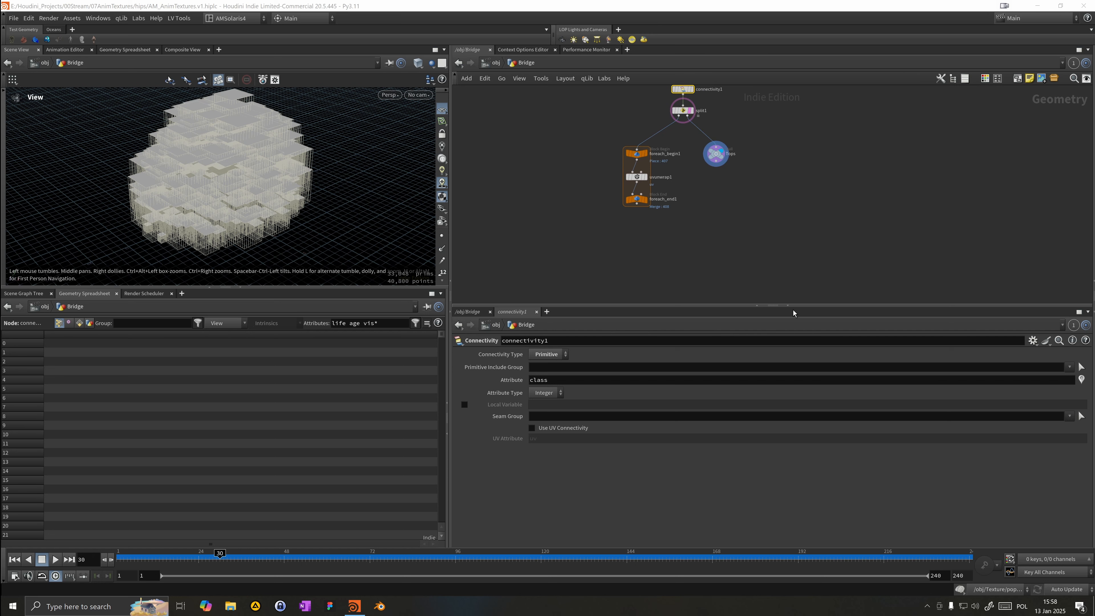
left_click(580, 251)
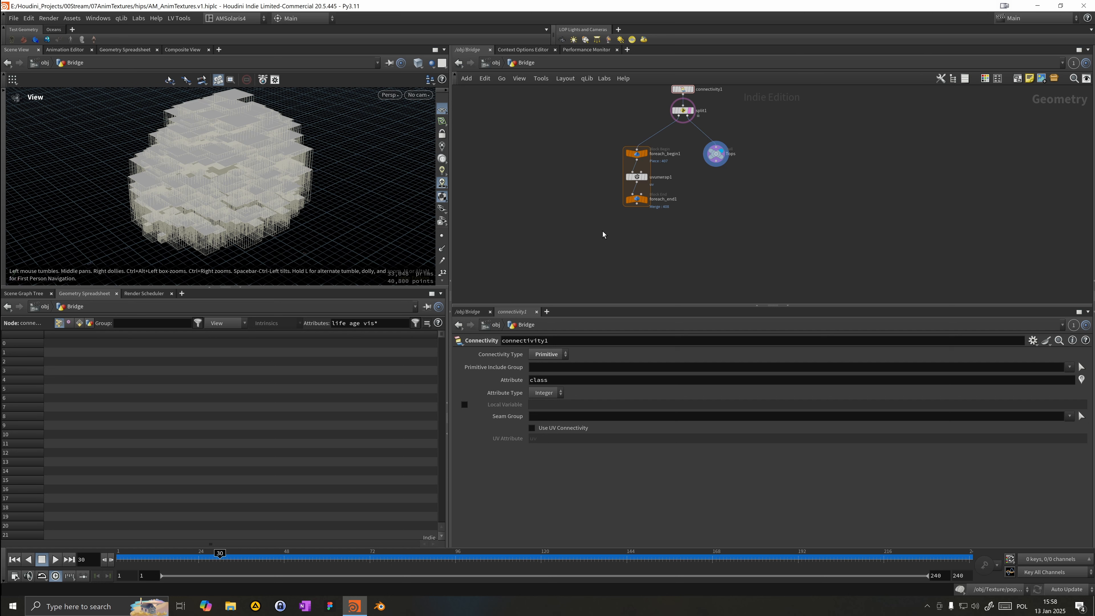
key("Tab")
mouse_move(709, 266)
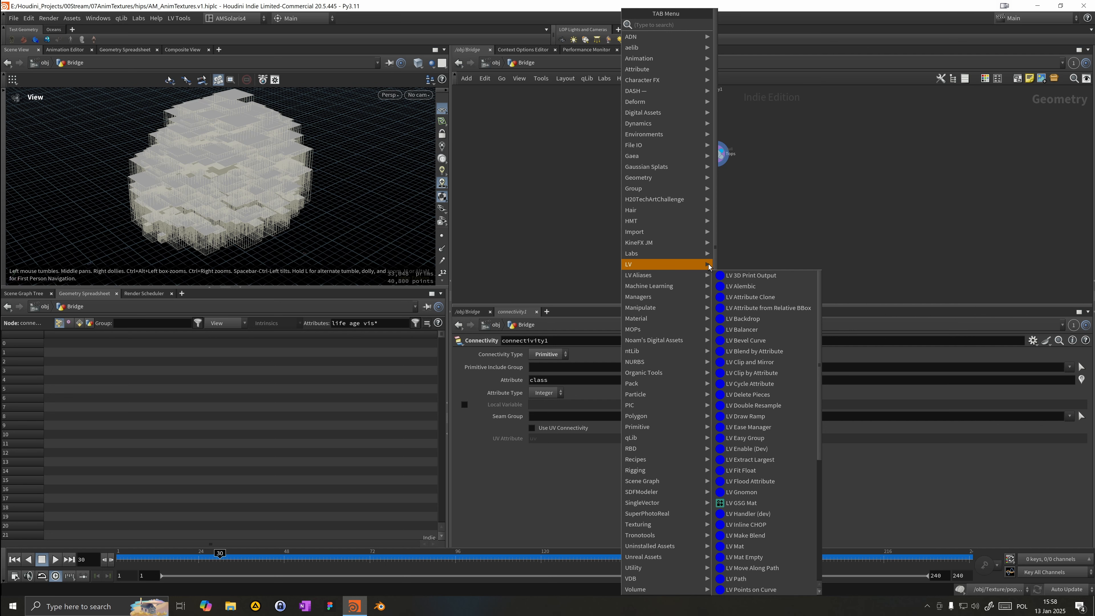
key("Escape")
Step: Add a Merge node below the loop and connect the loop end and the Tops null into it
key("Tab")
type("merge")
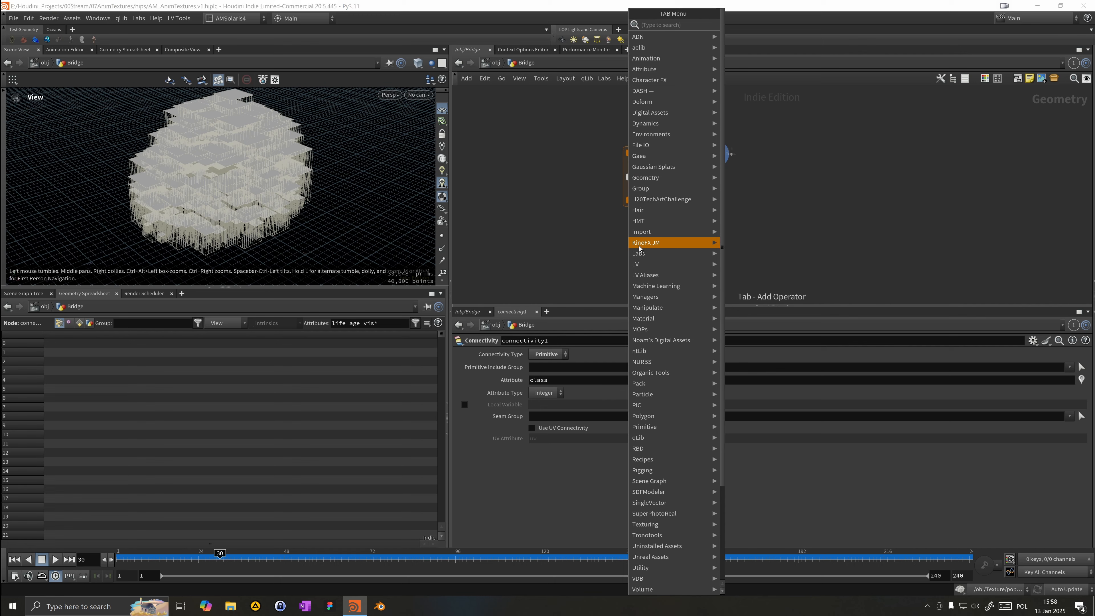
key("Return")
left_click(639, 248)
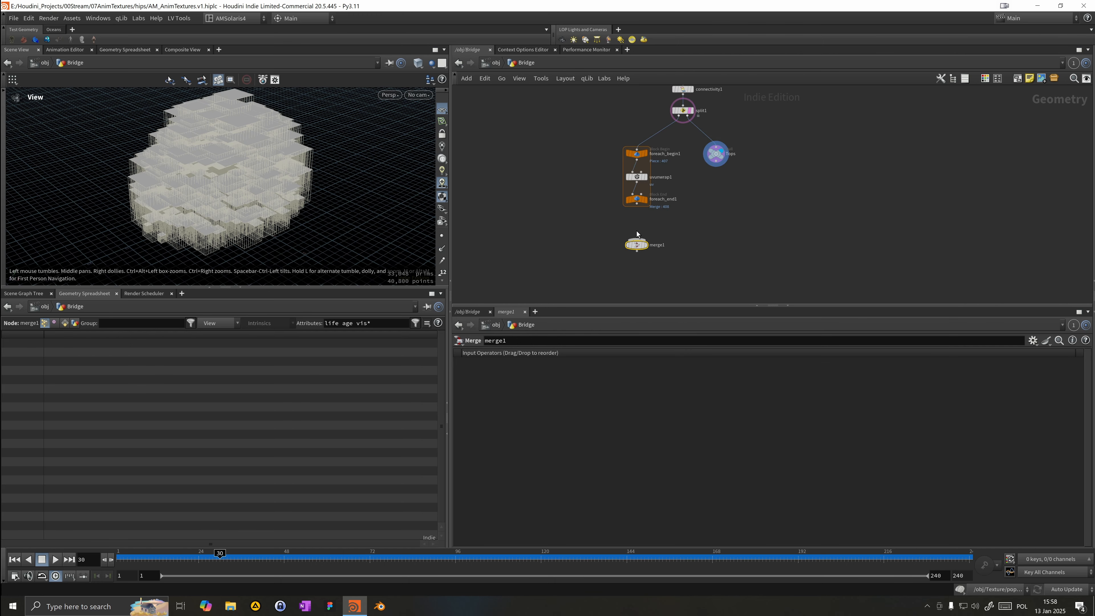
left_click_drag(637, 240, 716, 161)
left_click(646, 245)
left_click_drag(639, 245, 669, 246)
Step: Insert a UV Texture node between the Tops null and the Merge, then display the Merge
key("Tab")
mouse_move(732, 198)
type("u")
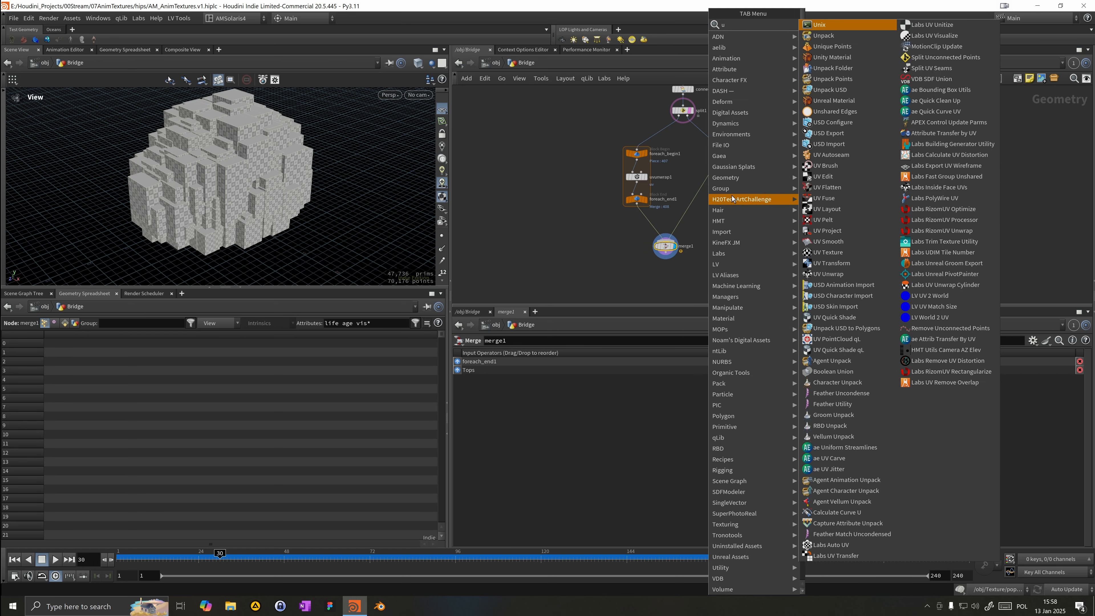
type("v")
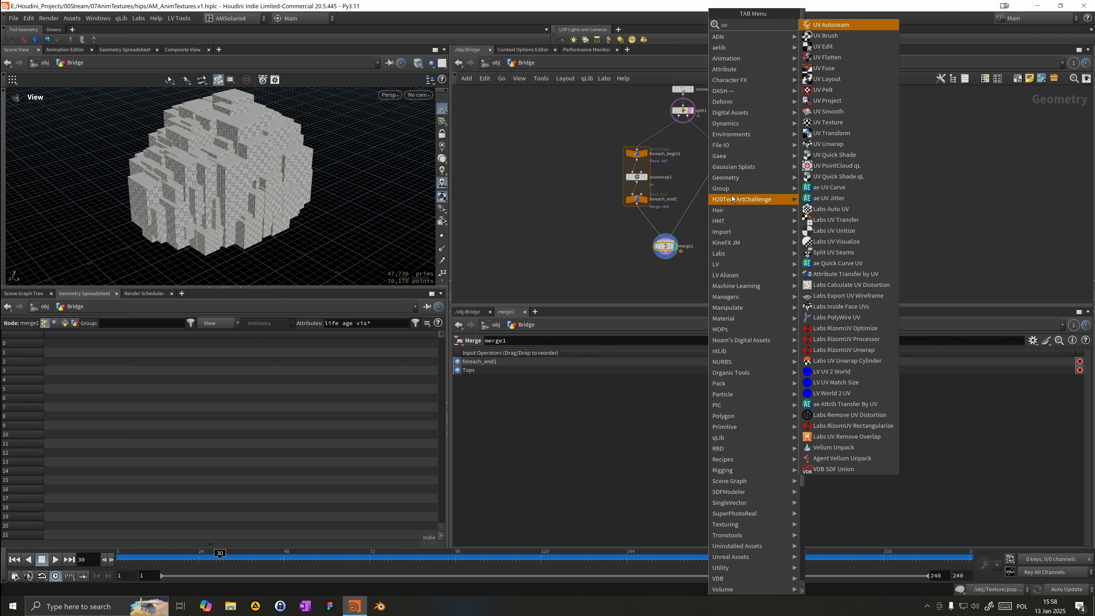
type(" tex")
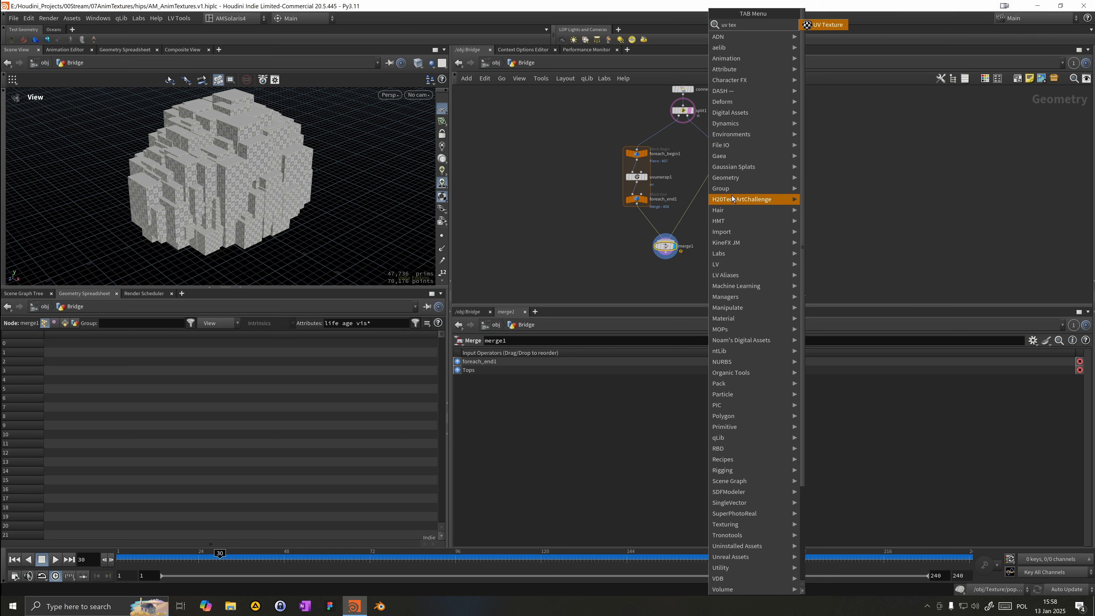
key("Return")
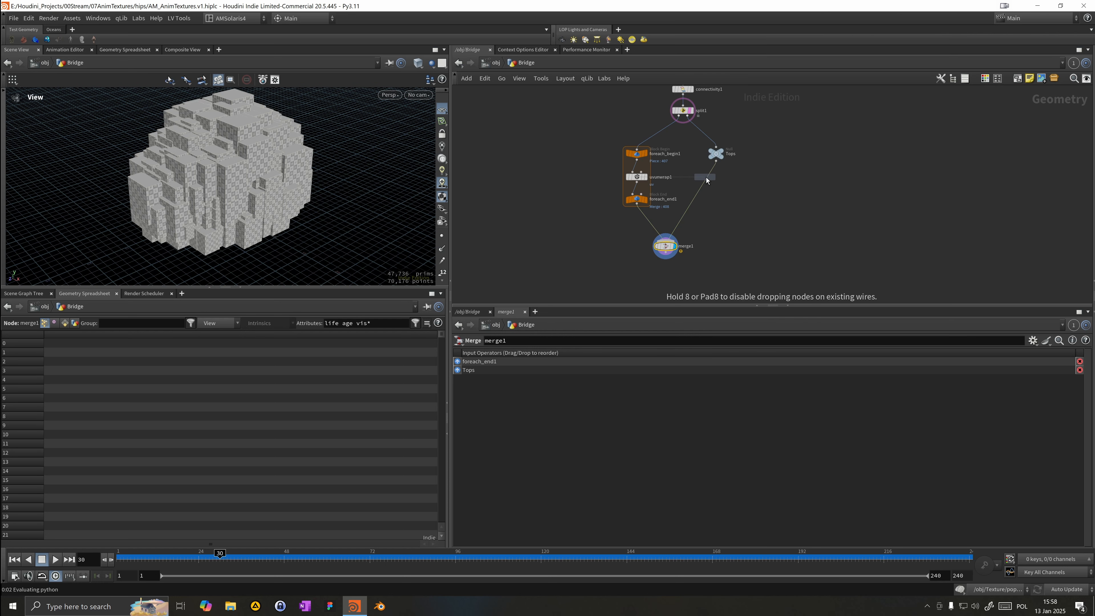
left_click(708, 179)
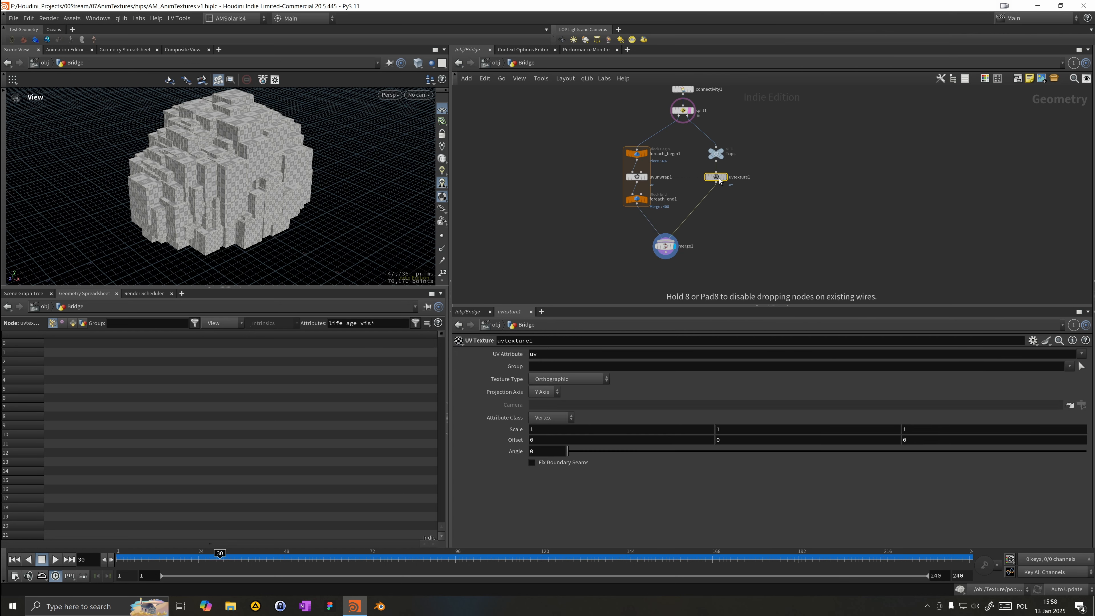
left_click(725, 178)
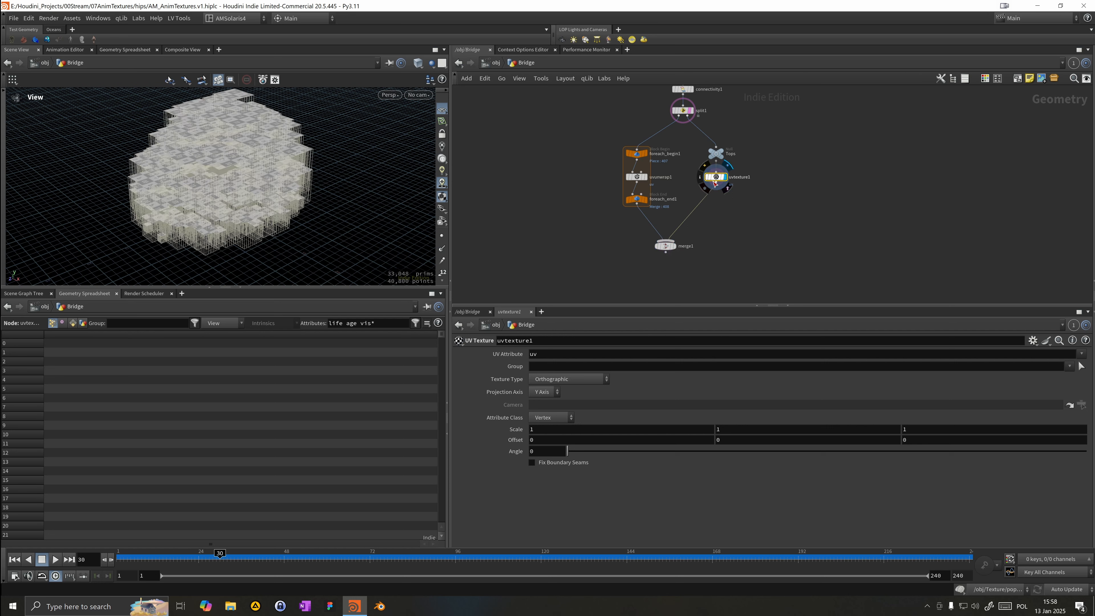
left_click(676, 241)
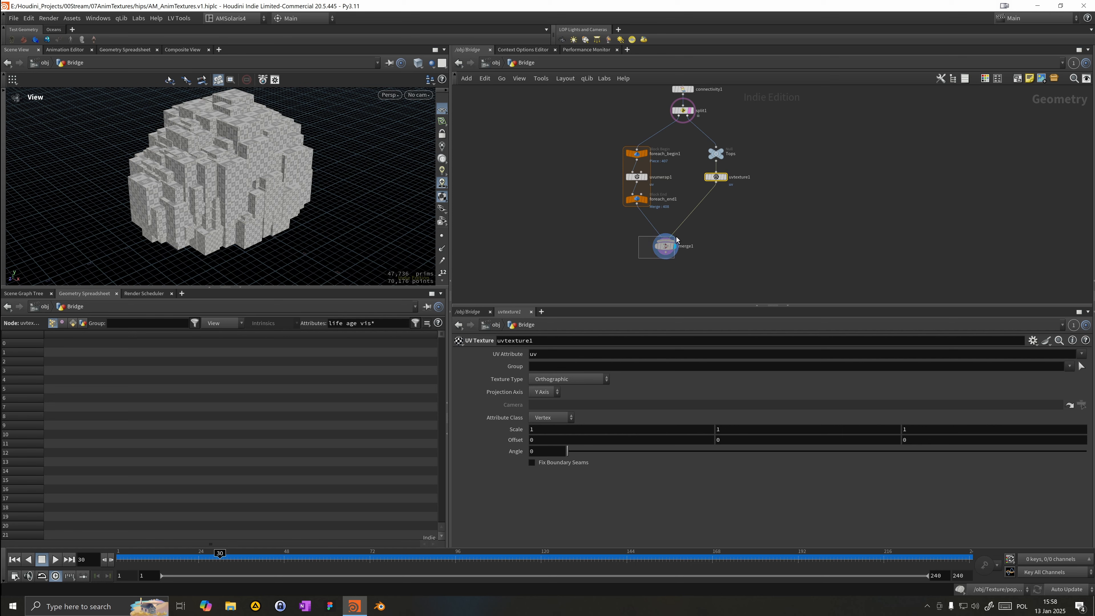
left_click(668, 244)
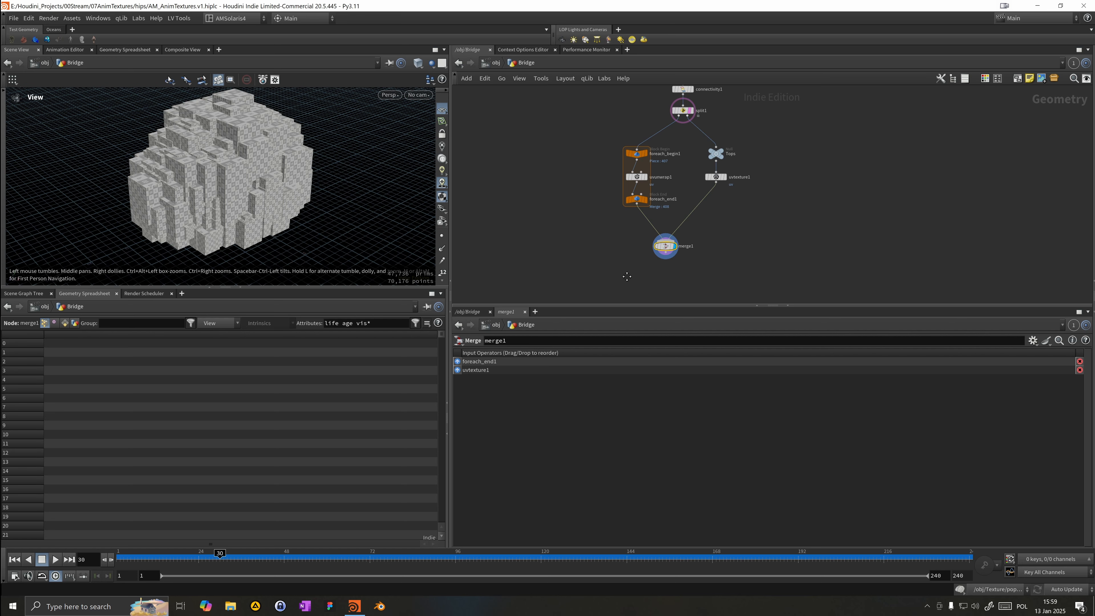
key("Tab")
type("res")
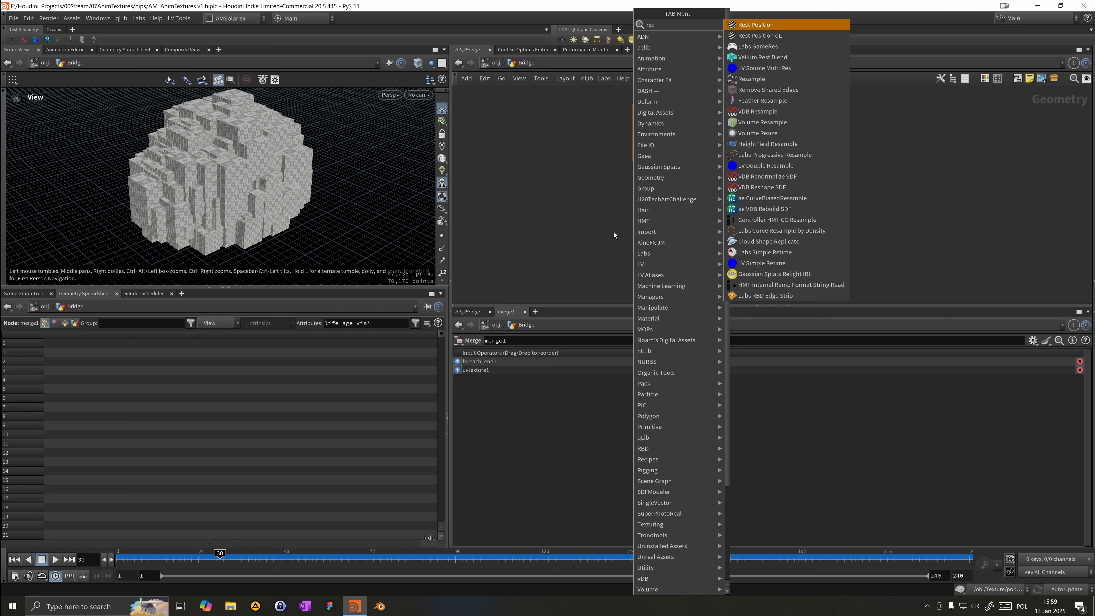
key("Escape")
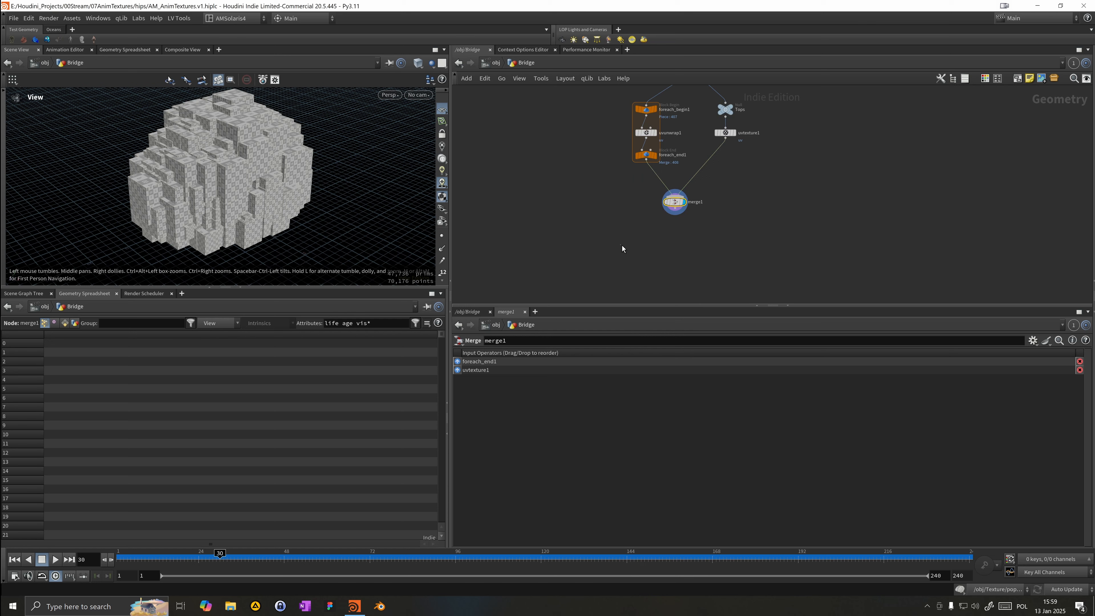
Step: Add a Null node below the Merge, connect it to the Merge output, and name it OUT_Structure
key("Tab")
key("Escape")
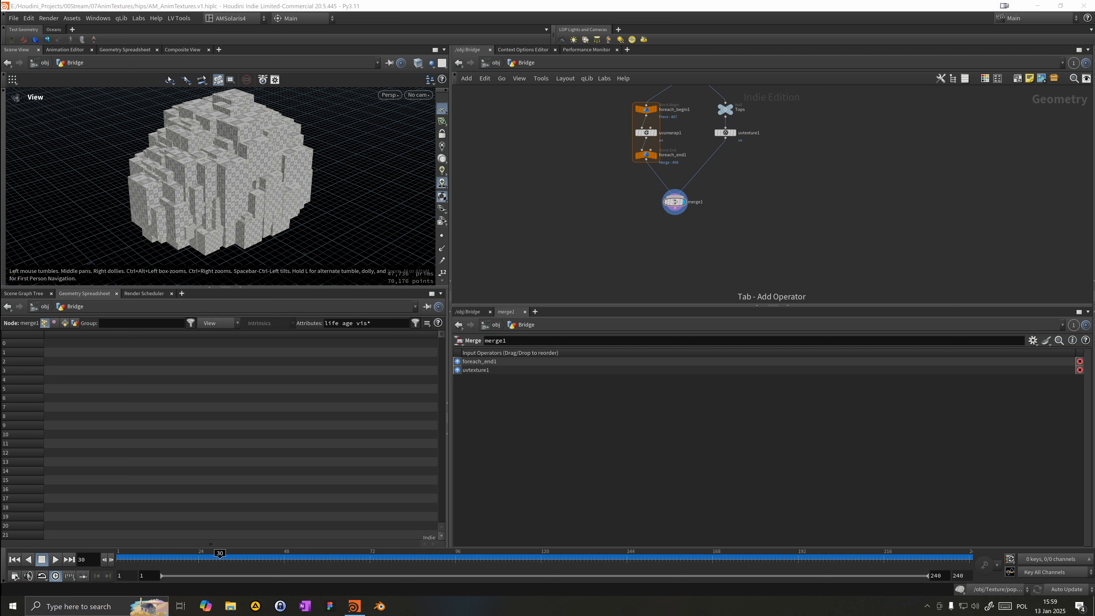
key("Tab")
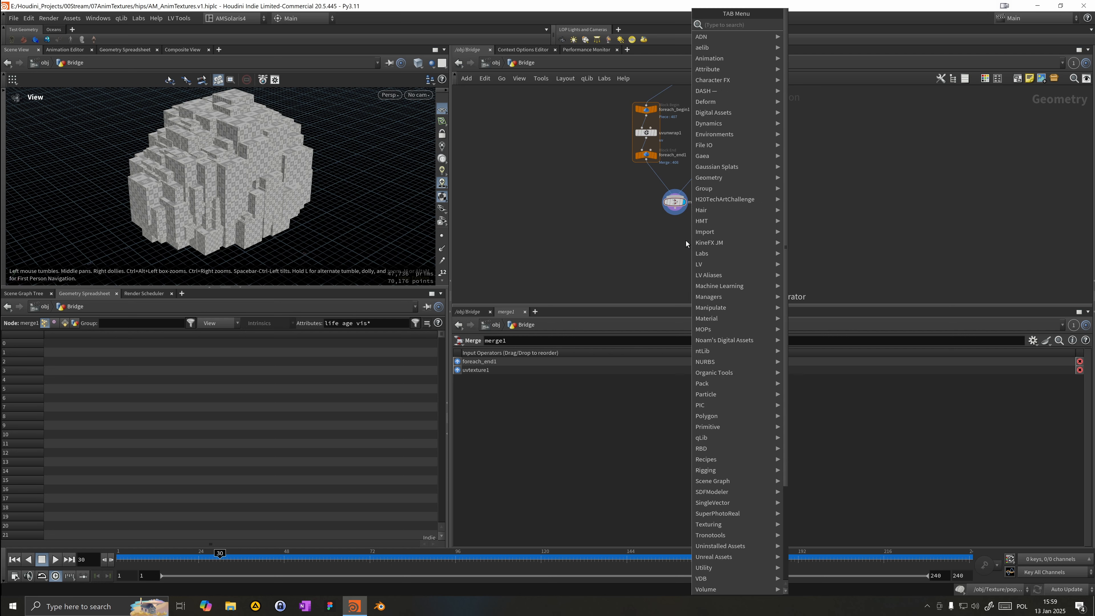
type("null")
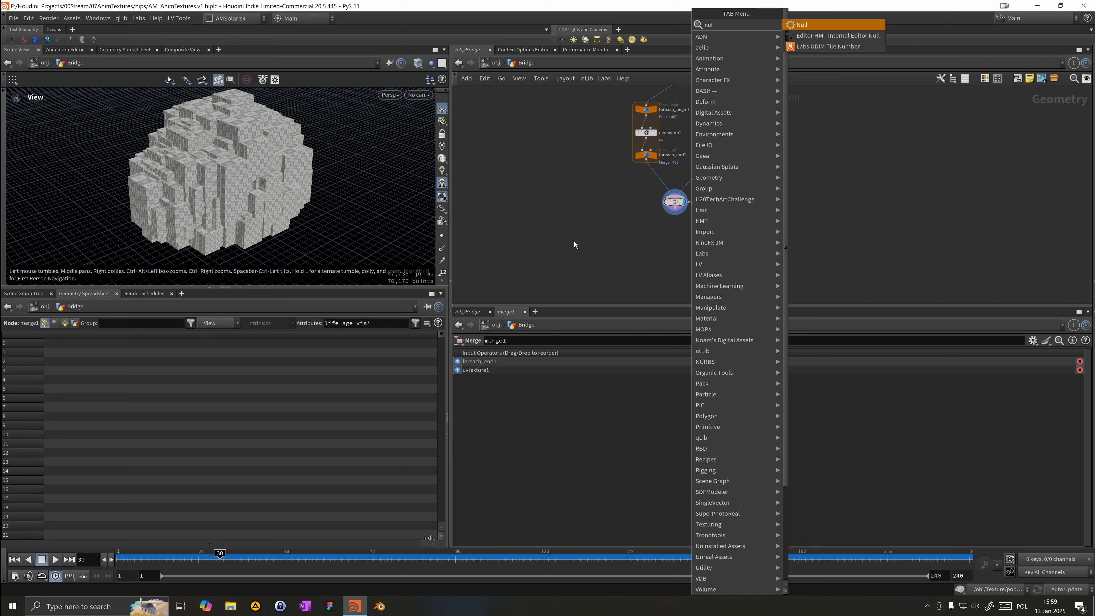
key("Return")
left_click(680, 236)
left_click_drag(657, 231, 675, 208)
left_click(672, 236)
type("O")
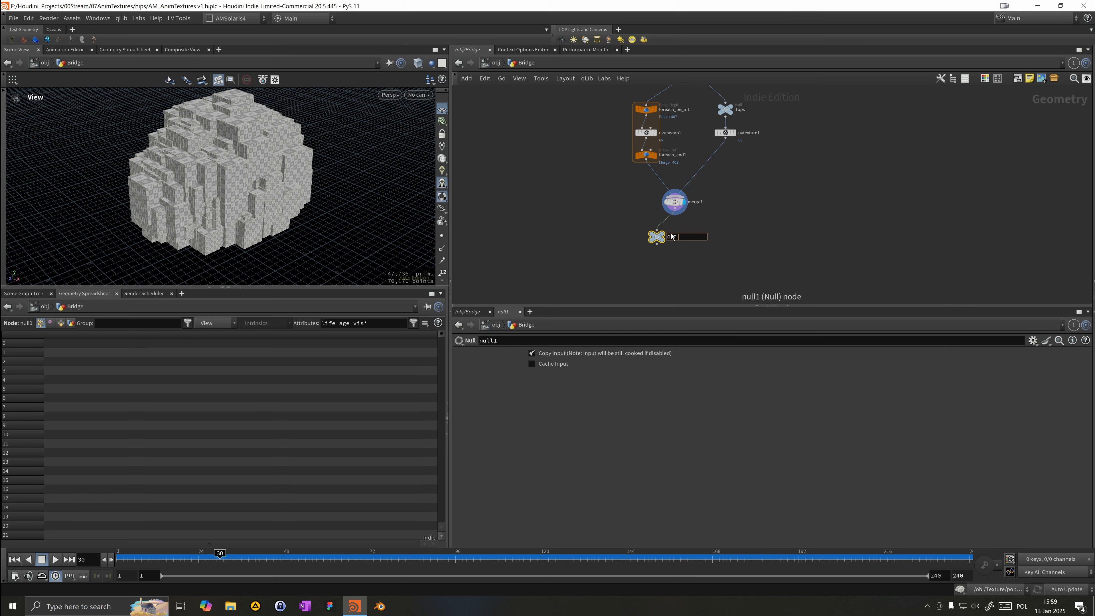
type("UT_Structure")
key("Return")
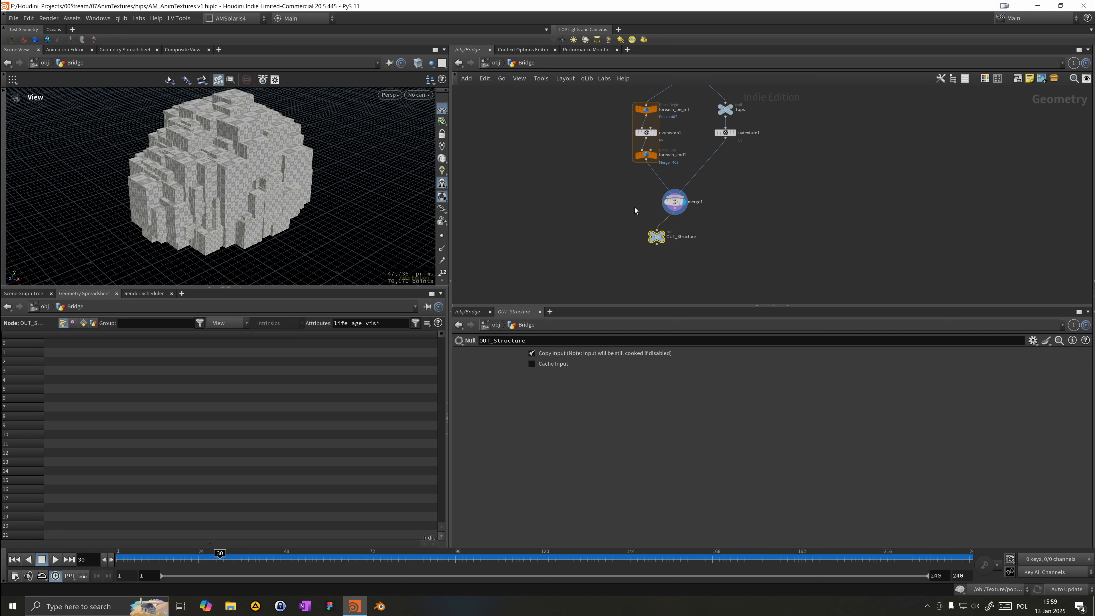
Step: Open a new Network View pane tab showing the object level
left_click(490, 49)
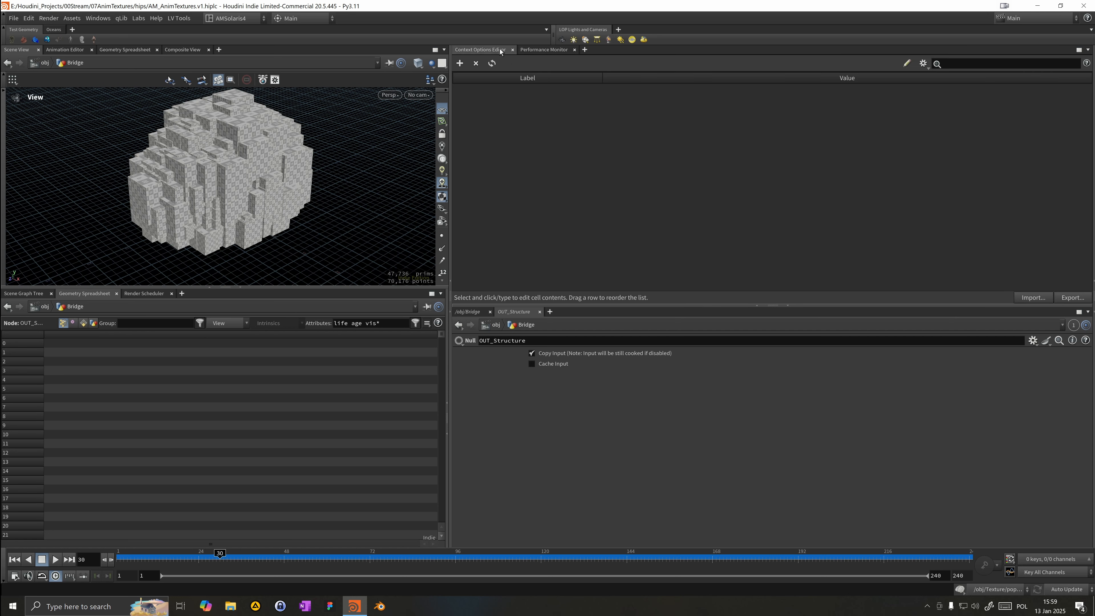
left_click(585, 50)
mouse_move(599, 69)
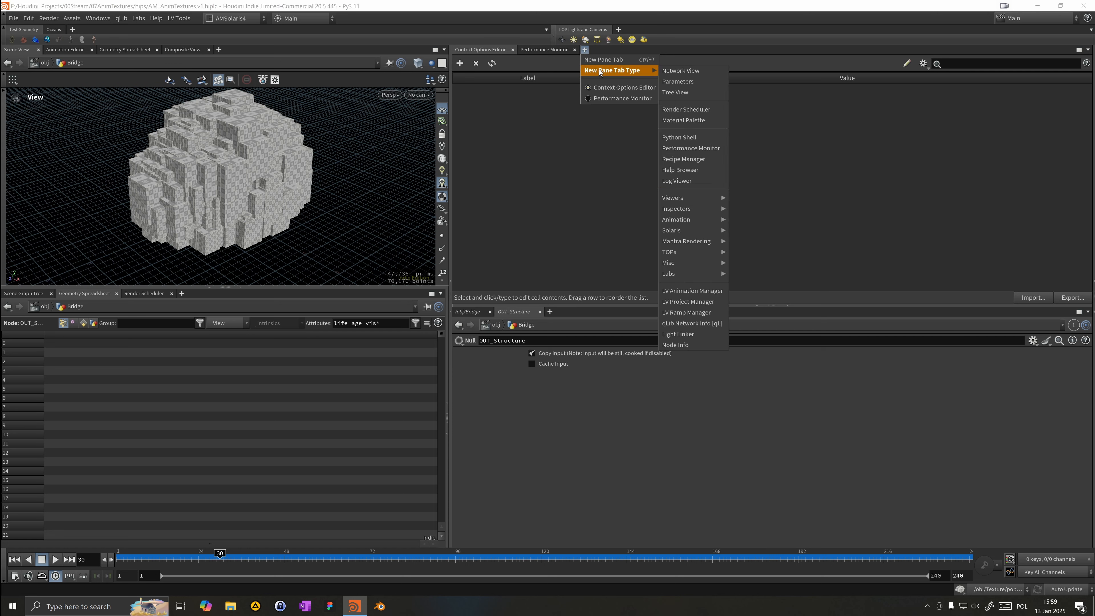
mouse_move(686, 210)
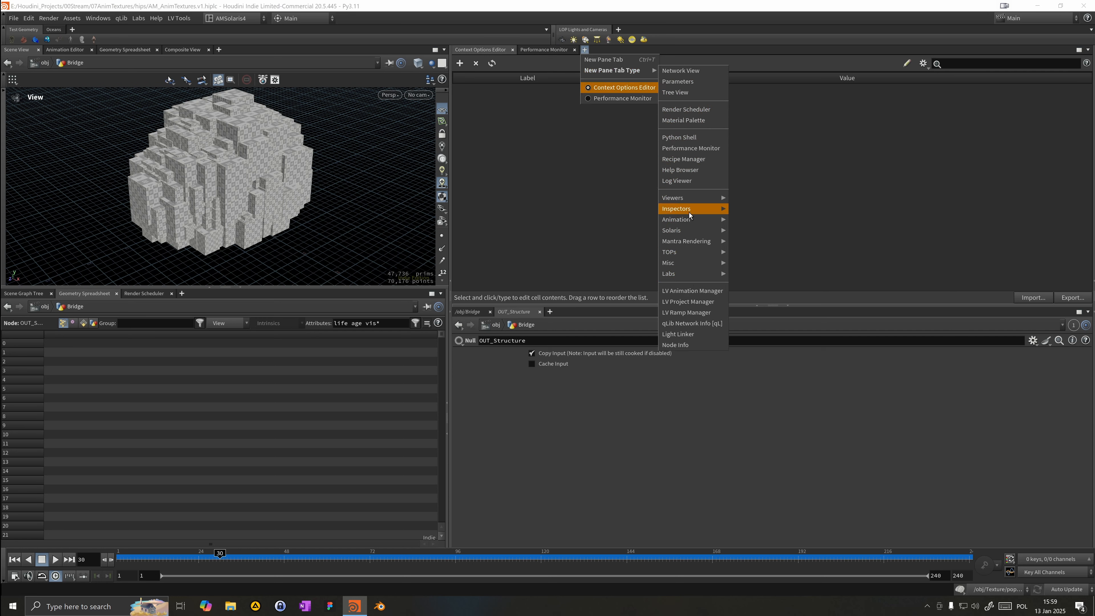
left_click(680, 71)
Step: Rename the Bridge geometry object to Structure
double_click(709, 194)
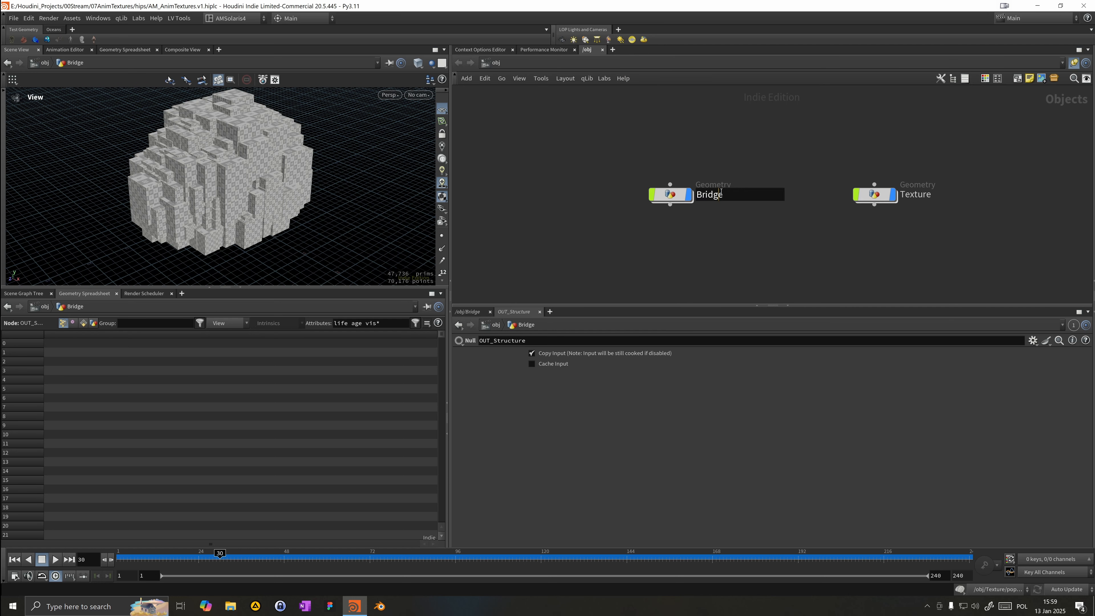
type("Stru")
type("ctre")
key("BackSpace")
type("re")
key("Return")
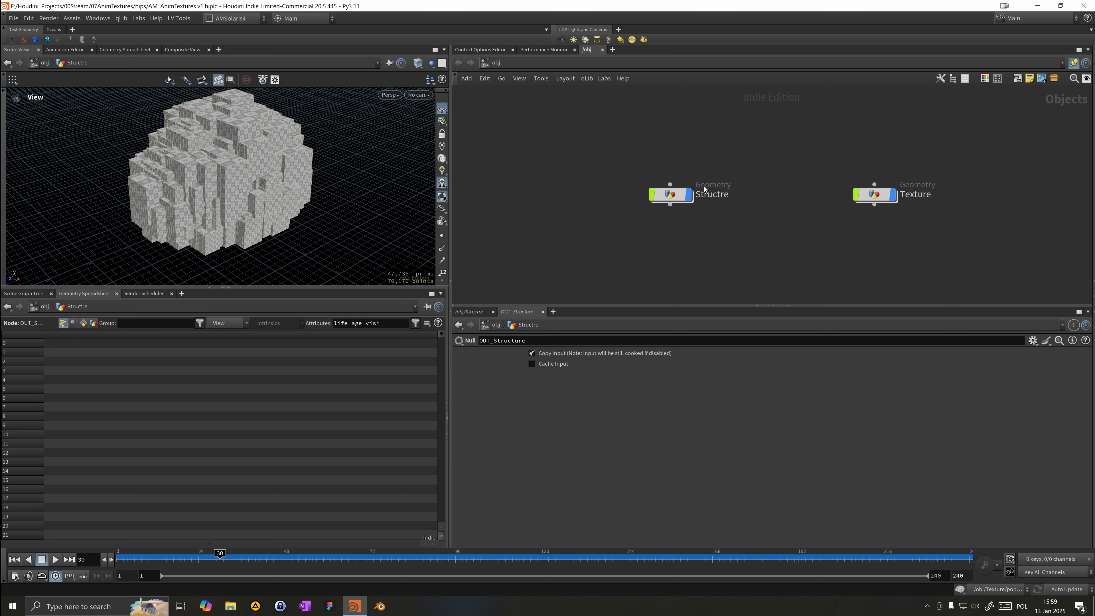
double_click(713, 194)
type("u")
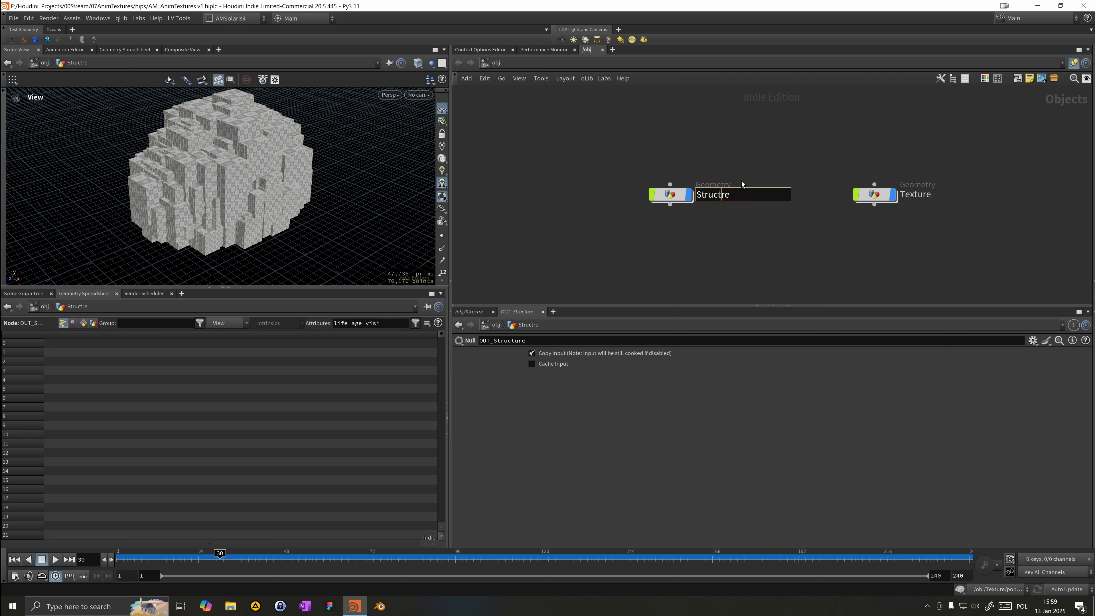
key("Return")
Step: Reposition the Structure object node in the object network
left_click_drag(665, 193, 660, 143)
middle_click_drag(666, 207, 633, 199)
scroll(633, 196, "up", 2)
left_click_drag(611, 185, 694, 100)
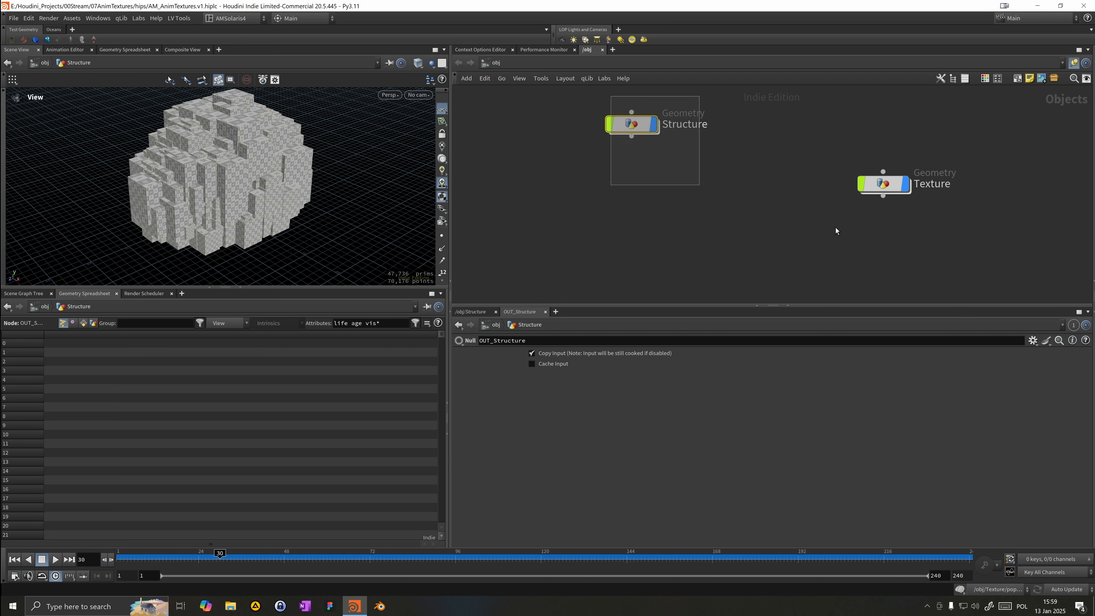
scroll(702, 157, "down", 2)
Step: Place an AMV LOPNET LOP network from the TOP node gallery below the Structure object
key("Tab")
key("Escape")
left_click(941, 79)
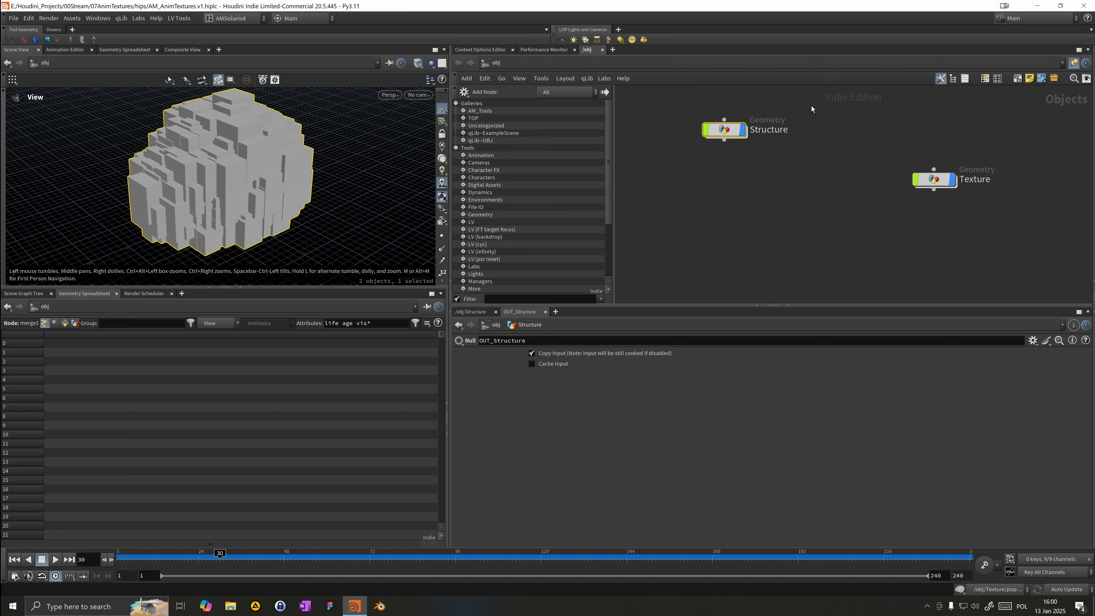
left_click(464, 118)
left_click(509, 125)
left_click(767, 181)
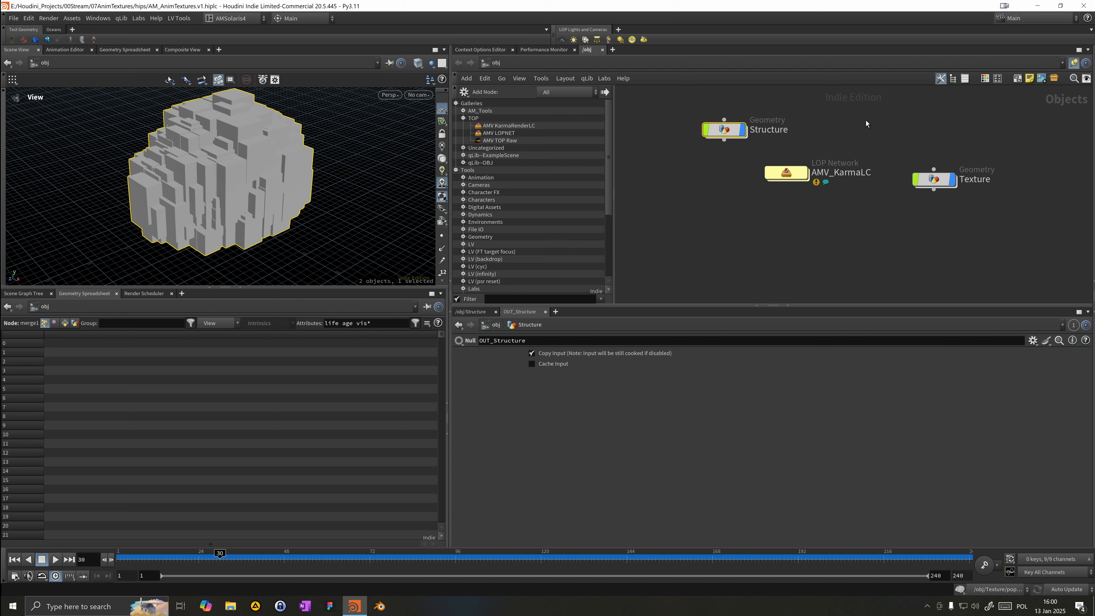
left_click(940, 78)
left_click_drag(723, 173, 673, 197)
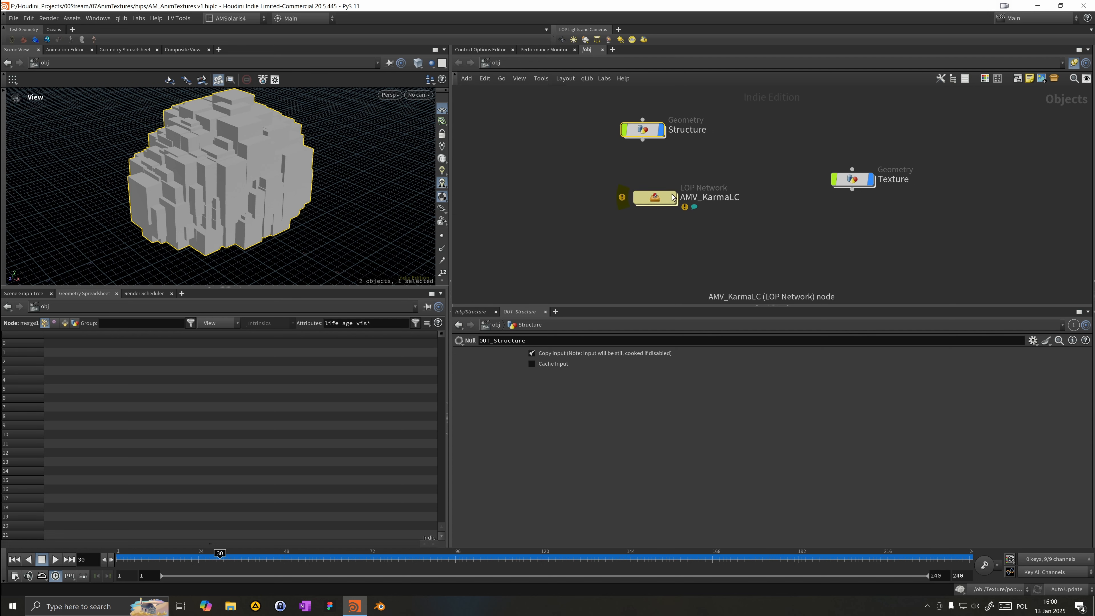
Step: Enter the LOP network and cut the wires feeding the STAGE merge node
double_click(676, 203)
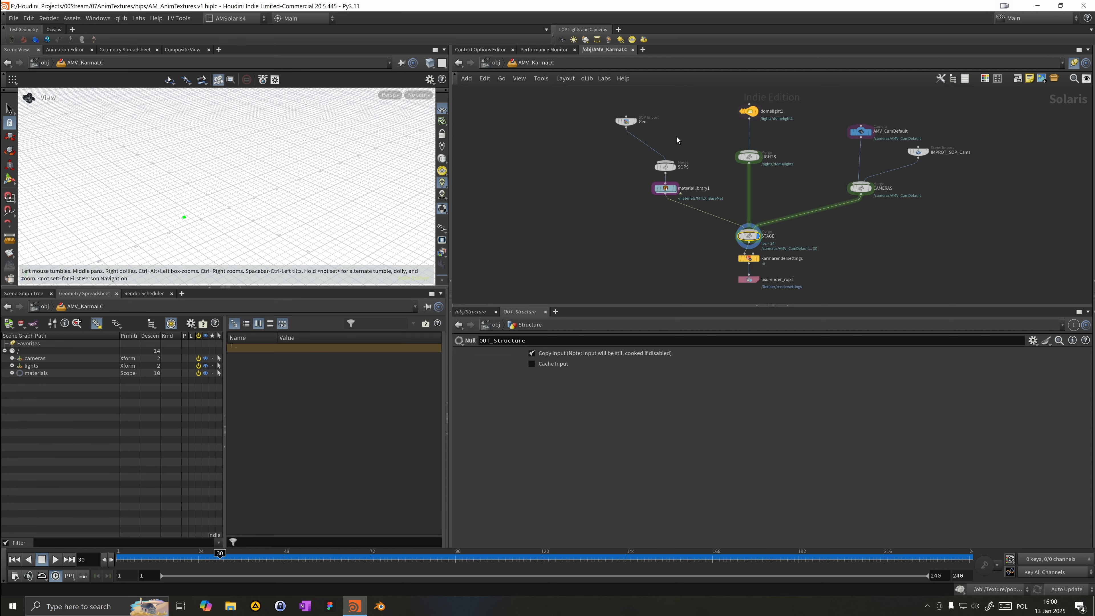
mouse_move(643, 190)
left_mouse_down()
mouse_move(671, 160)
mouse_move(639, 184)
left_mouse_up()
middle_click_drag(705, 205, 616, 211)
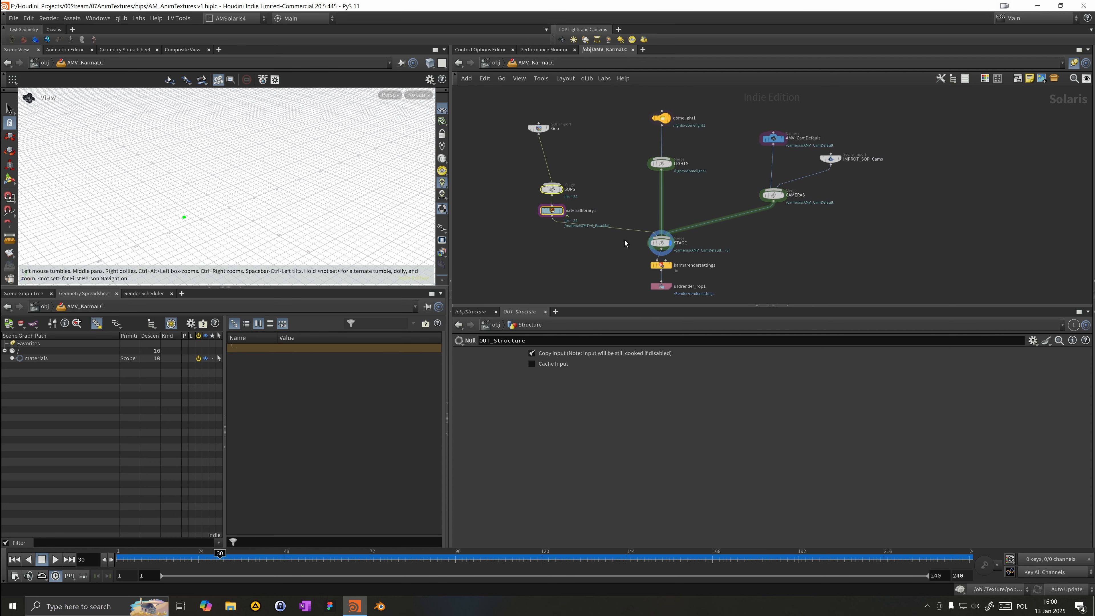
left_click_drag(666, 305, 684, 268)
left_click(627, 302)
left_click_drag(622, 312, 667, 259)
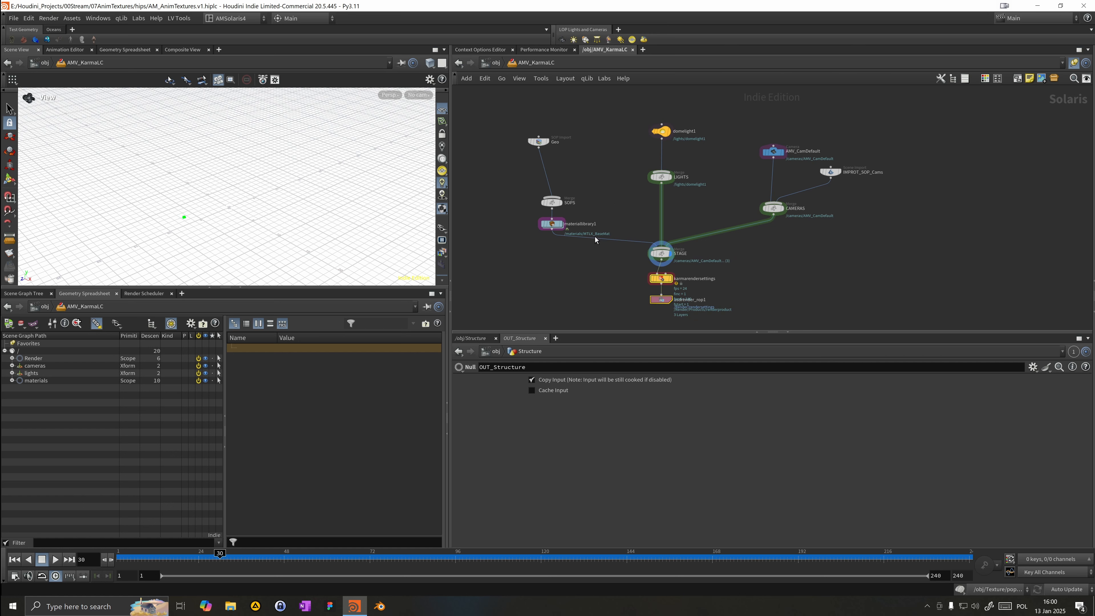
mouse_move(554, 231)
left_mouse_down()
mouse_move(654, 175)
mouse_move(781, 196)
left_mouse_up()
key("y")
mouse_move(636, 255)
left_mouse_down()
mouse_move(701, 241)
mouse_move(623, 259)
left_mouse_up()
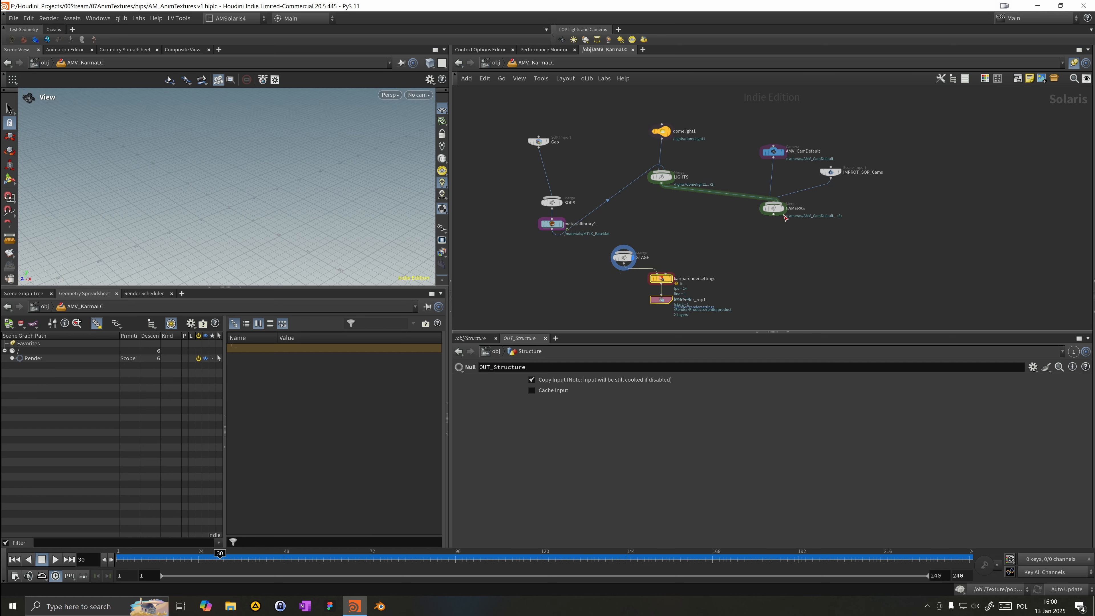
Step: Delete the STAGE node and chain the LIGHTS and CAMERAS merges into the render settings node
left_click_drag(781, 214, 667, 274)
left_click_drag(781, 213, 662, 273)
key("y")
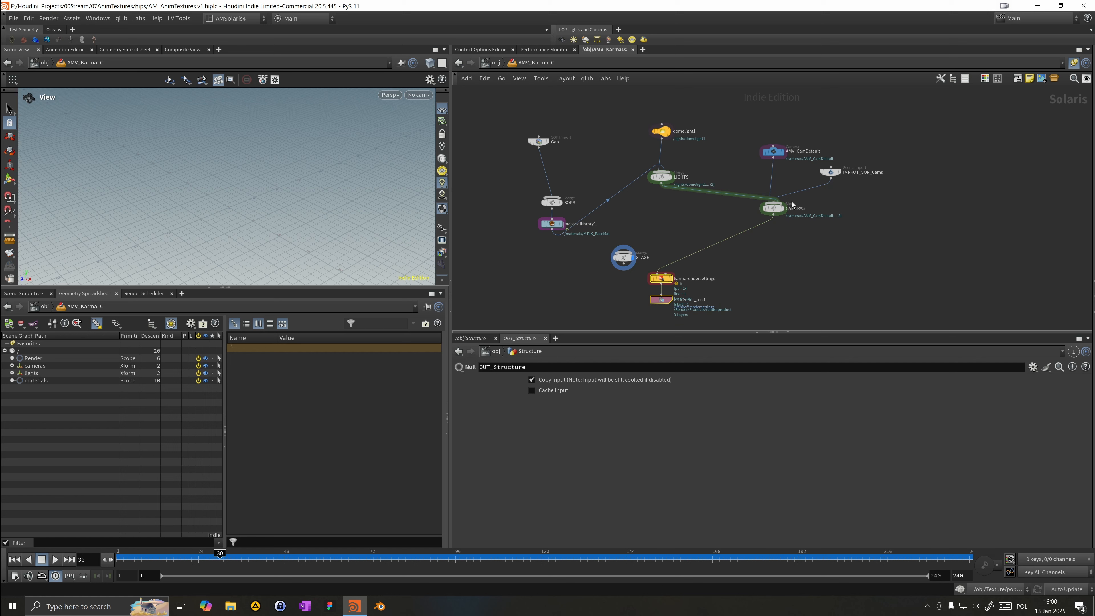
left_click_drag(777, 208, 626, 250)
key("Delete")
left_click_drag(664, 172, 680, 201)
key("Escape")
Step: Rename the top SOP Import node to Structure
left_click_drag(538, 254, 568, 112)
double_click(581, 112)
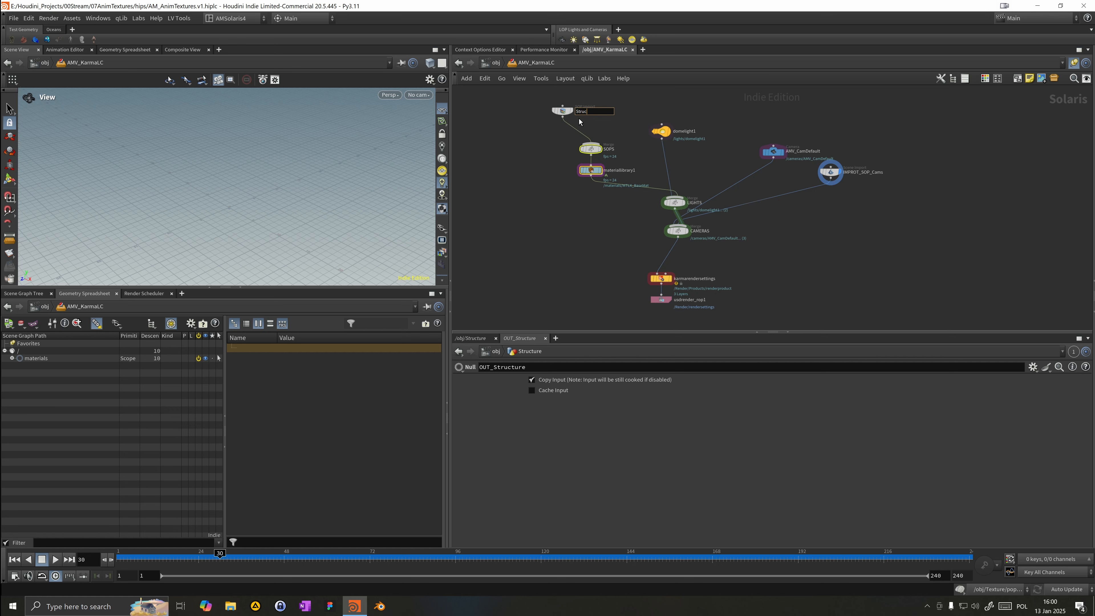
left_click_drag(574, 87, 585, 123)
middle_click_drag(743, 259, 790, 308)
scroll(790, 308, "up", 1)
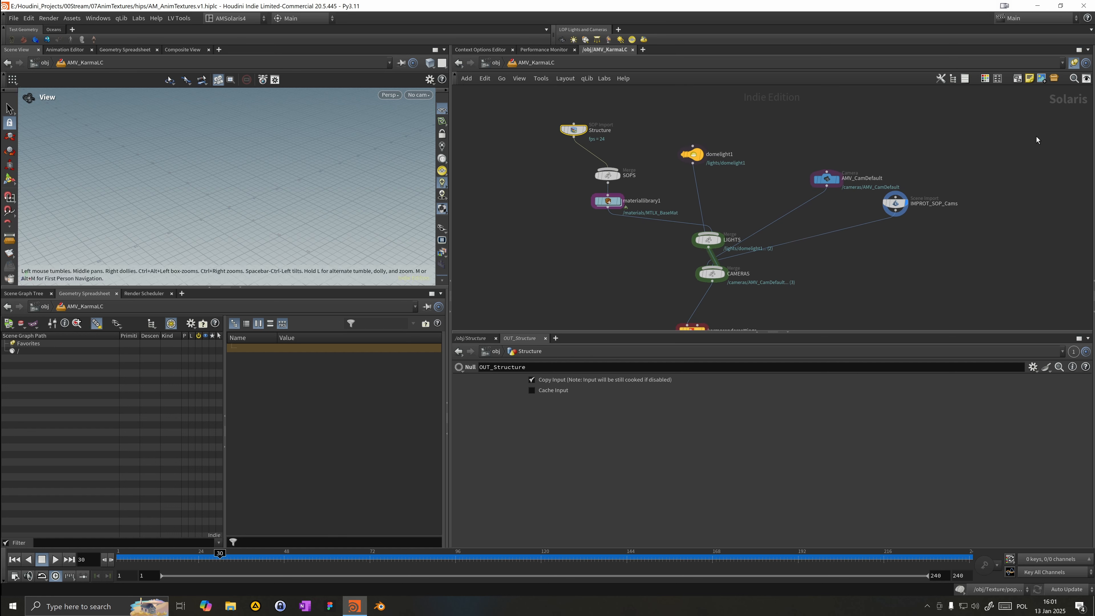
Step: Link the network pane to link group 2 and navigate back into the LOP network
left_click(1075, 63)
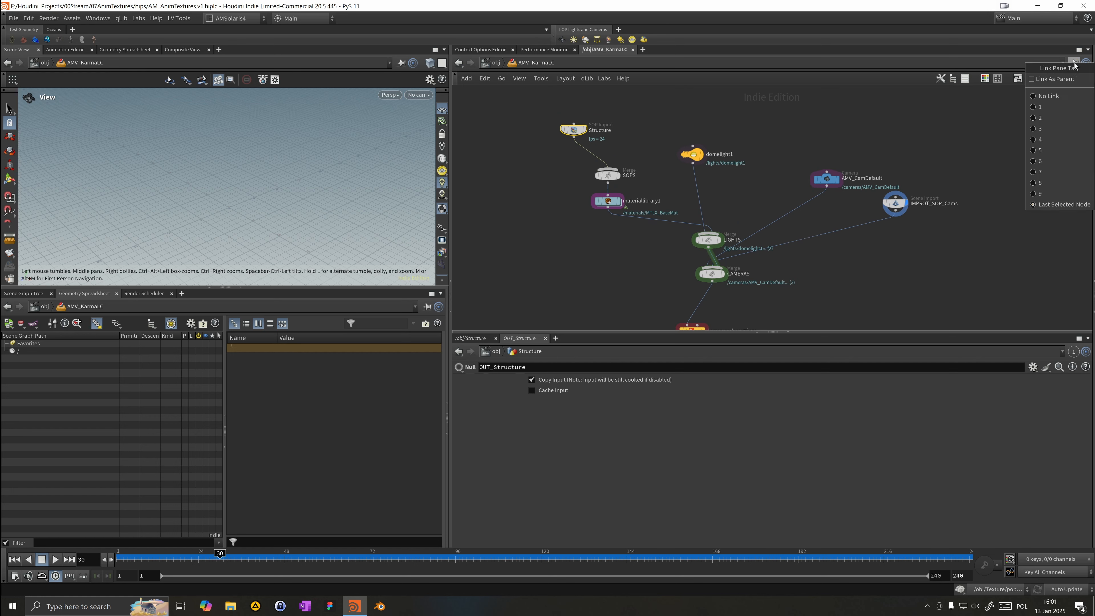
left_click(1042, 118)
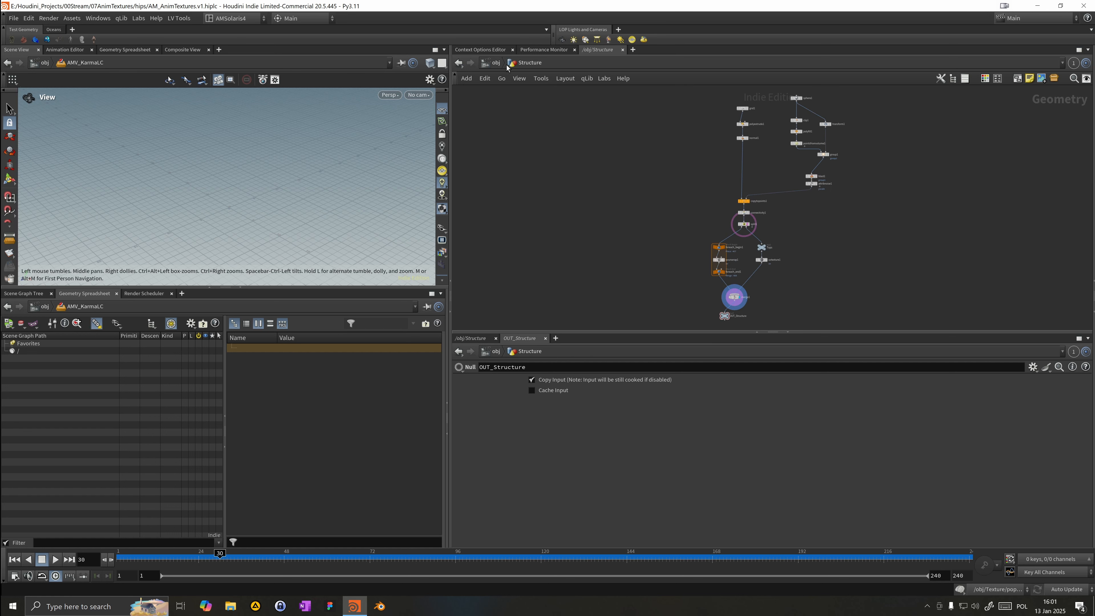
left_click(496, 63)
double_click(658, 208)
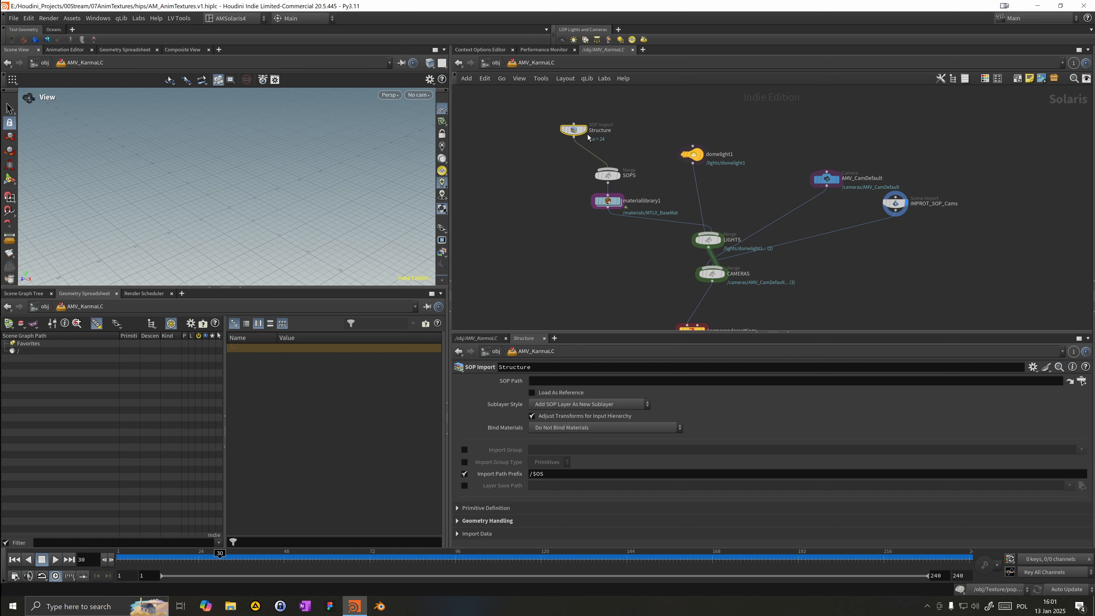
Step: Rename the LOP network object to DataPrison
left_click(496, 63)
double_click(703, 209)
type("S")
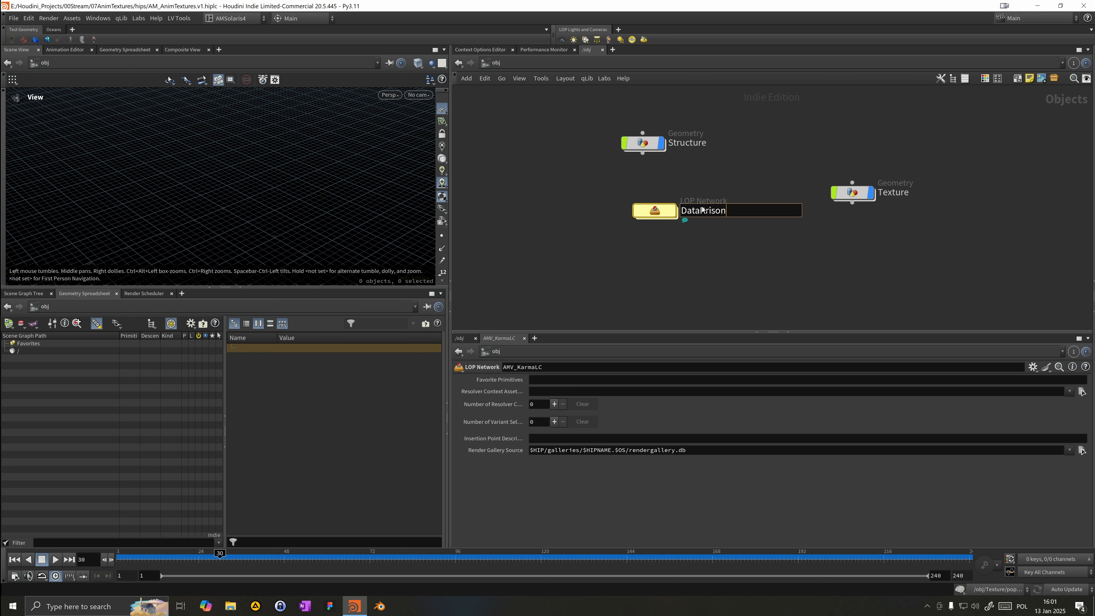
key("Return")
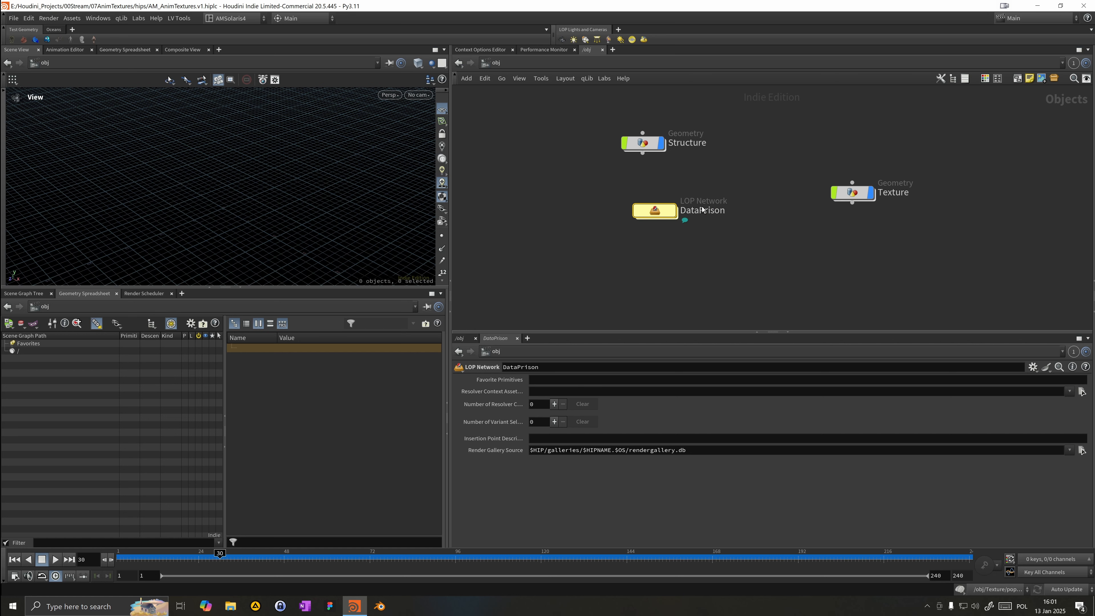
Step: Enable Load As Reference on the Structure SOP Import and set its SOP path to /obj/Structure/OUT_Structure
double_click(647, 215)
left_click_drag(572, 133, 583, 122)
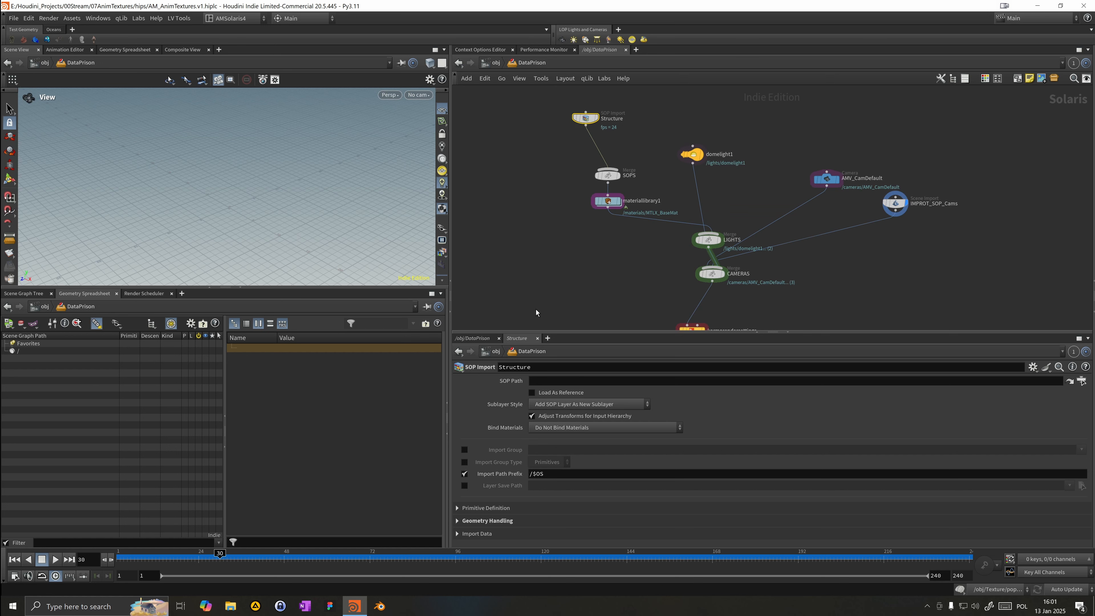
left_click(532, 393)
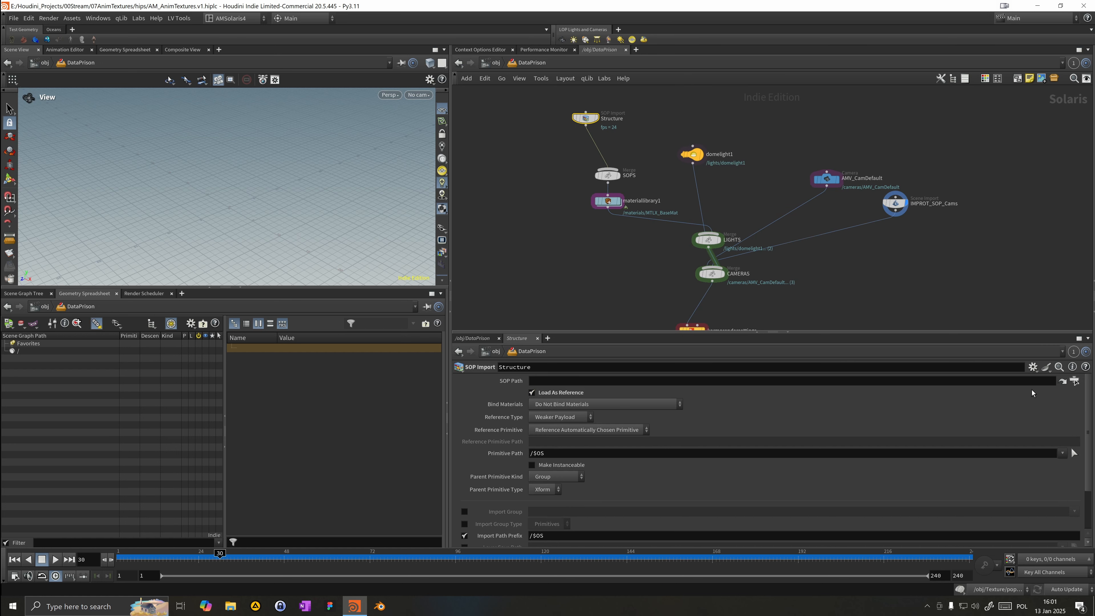
left_click(1075, 380)
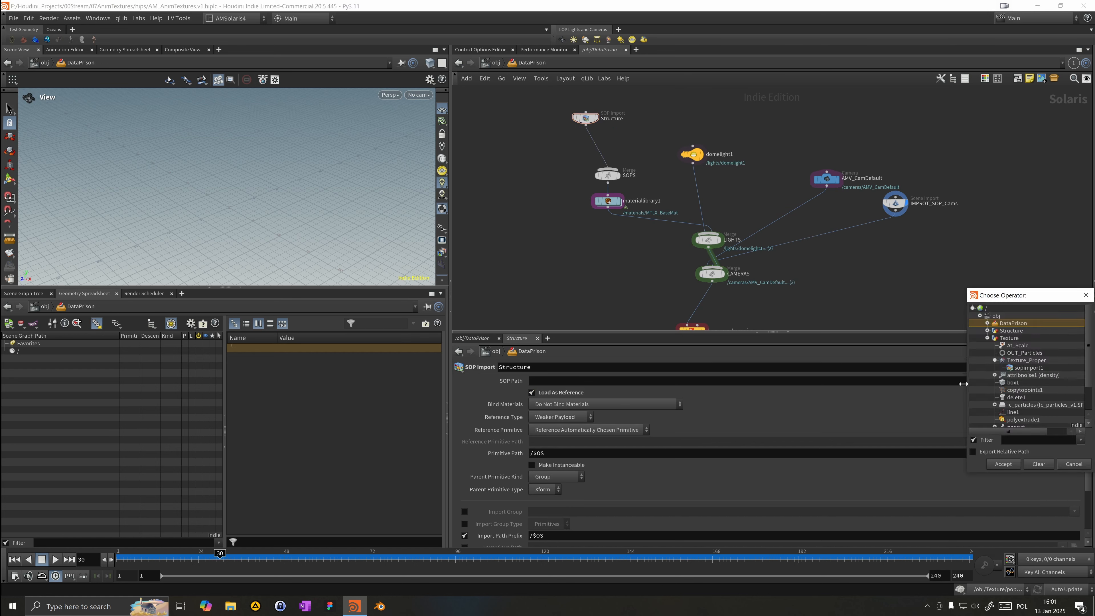
left_click(987, 331)
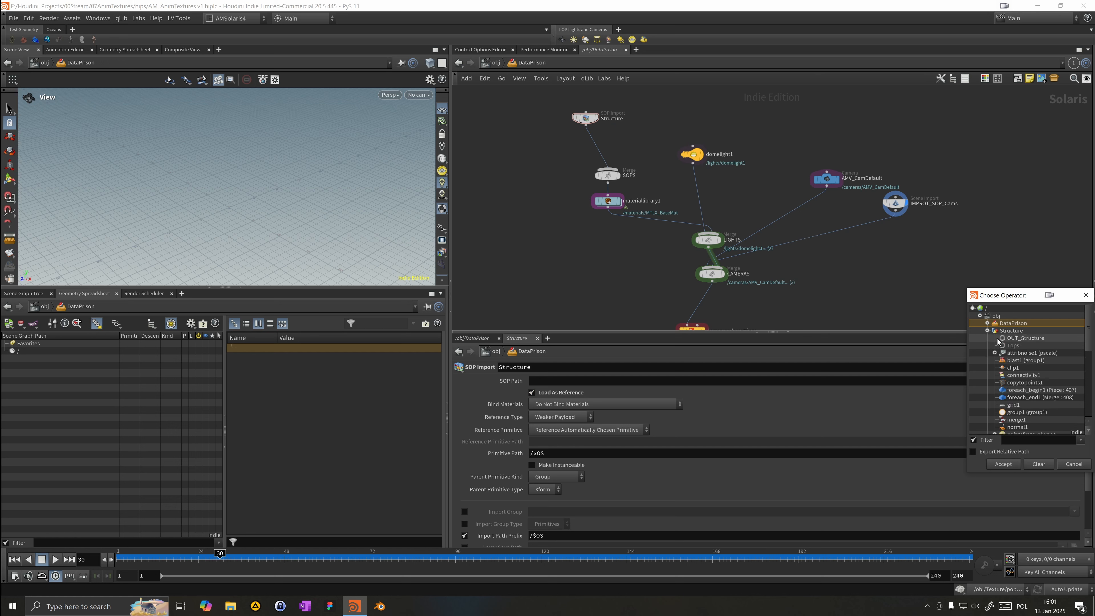
double_click(1008, 340)
left_click_drag(584, 125, 588, 116)
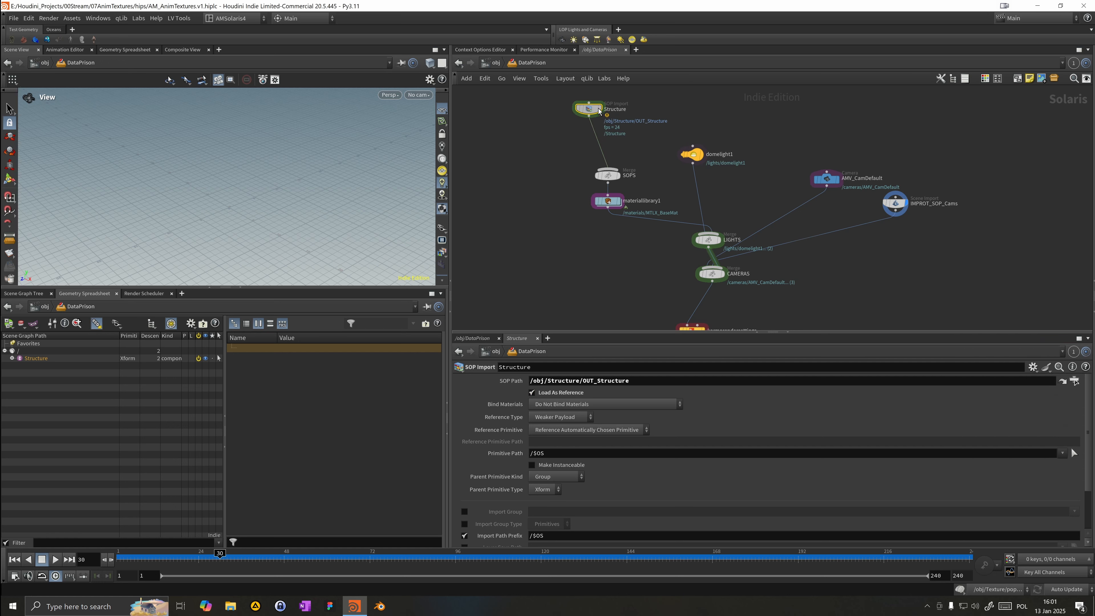
Step: Set the display flag on the LIGHTS merge node to view the imported structure
mouse_move(286, 196)
left_mouse_down()
mouse_move(220, 164)
mouse_move(262, 140)
mouse_move(275, 191)
left_mouse_up()
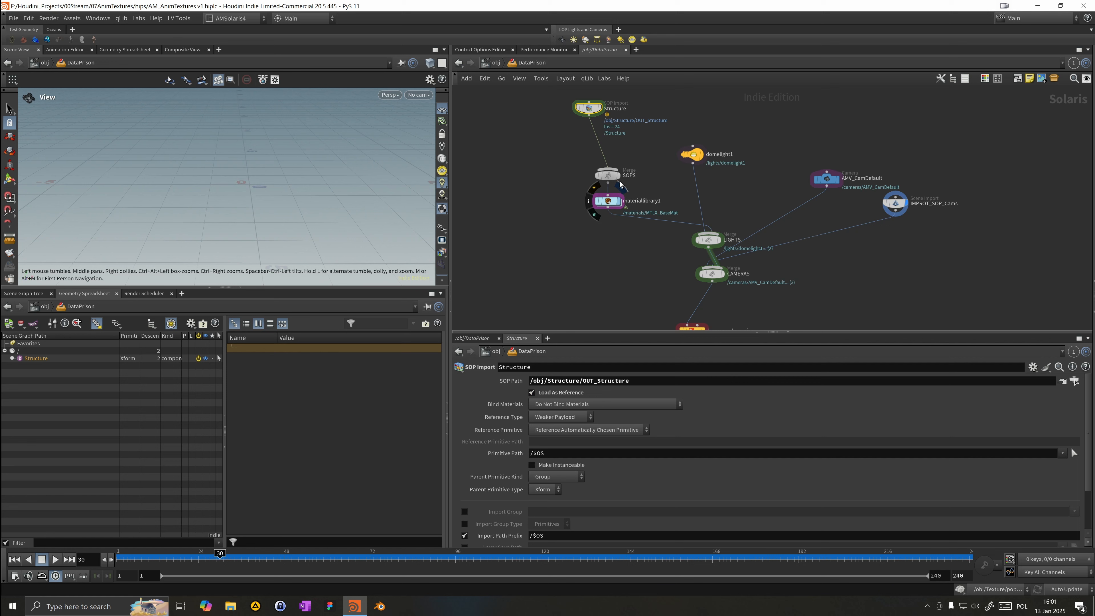
left_click(620, 201)
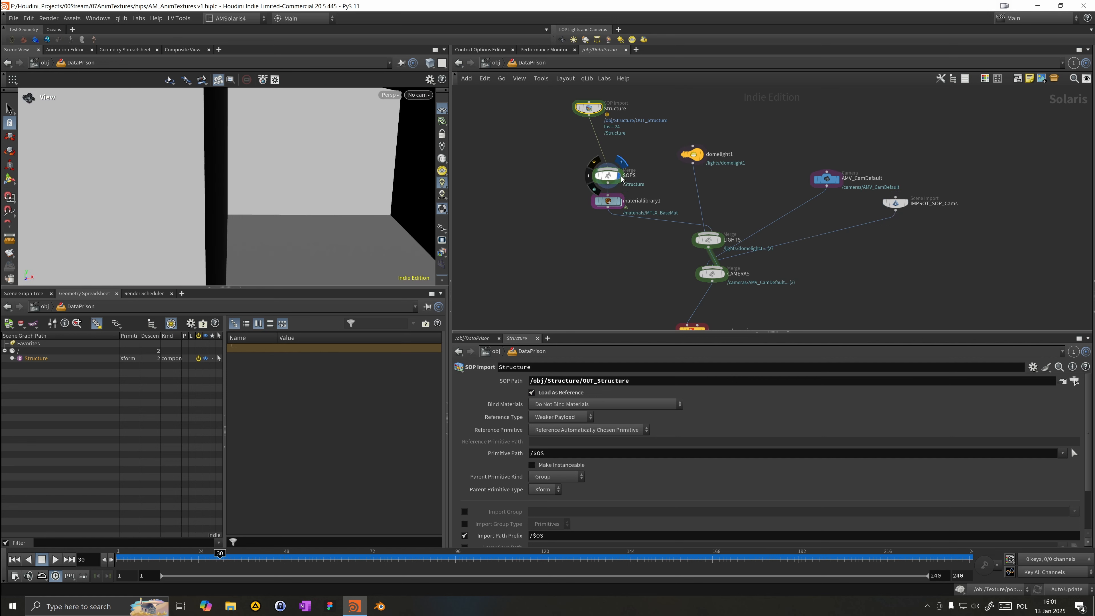
left_click(718, 242)
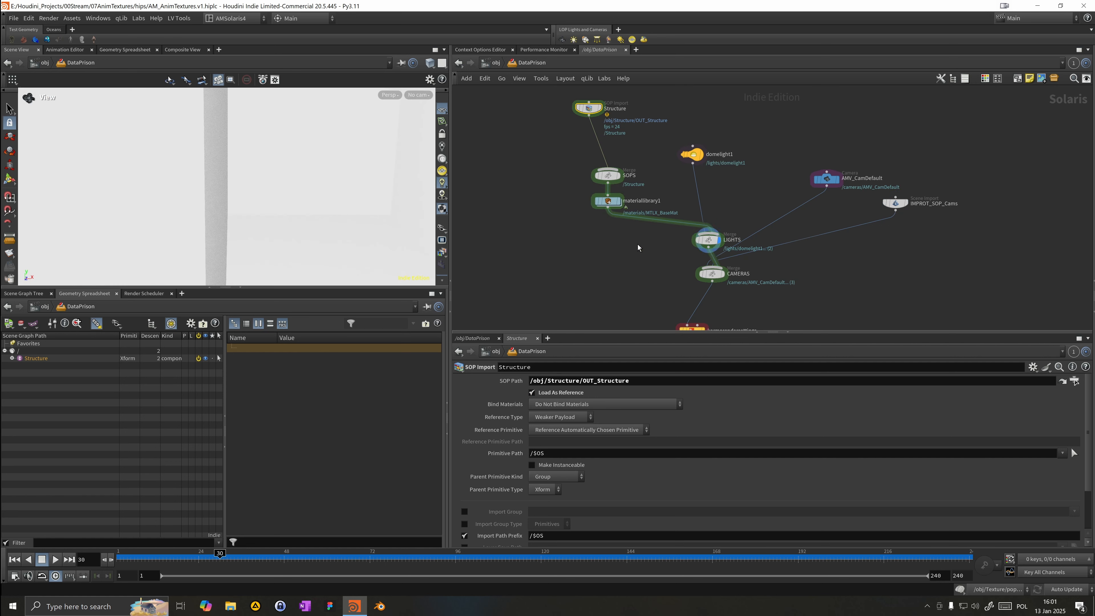
Step: Cut the wire connecting domelight1 to the LIGHTS merge node
left_click_drag(661, 247, 701, 240)
right_click_drag(298, 213, 147, 176)
right_click_drag(228, 175, 187, 189)
left_click_drag(250, 188, 178, 164)
left_click_drag(692, 154, 699, 143)
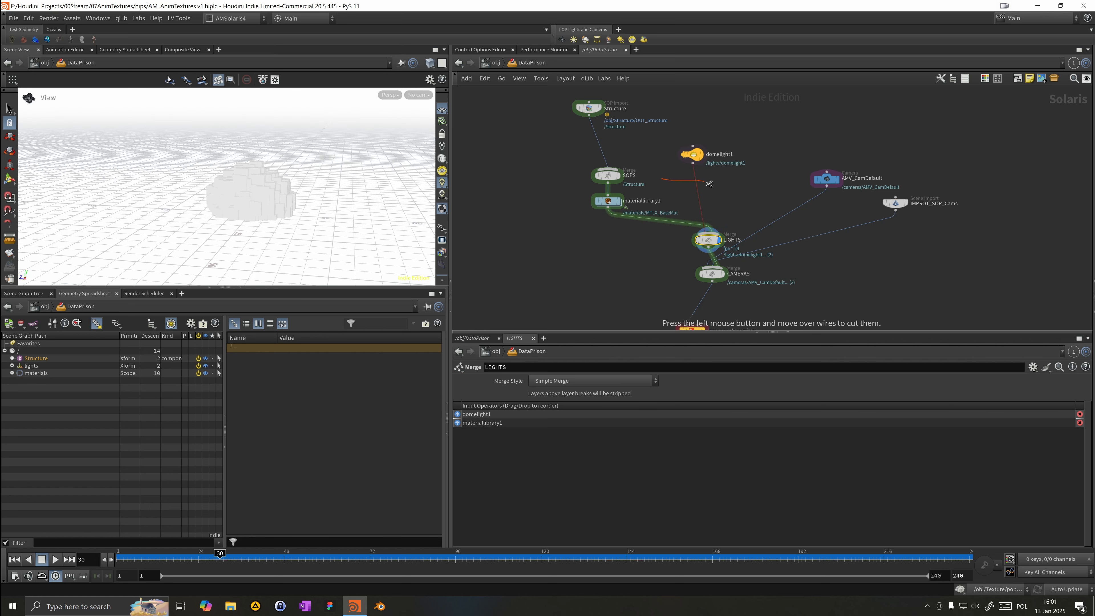
left_click_drag(323, 190, 142, 183)
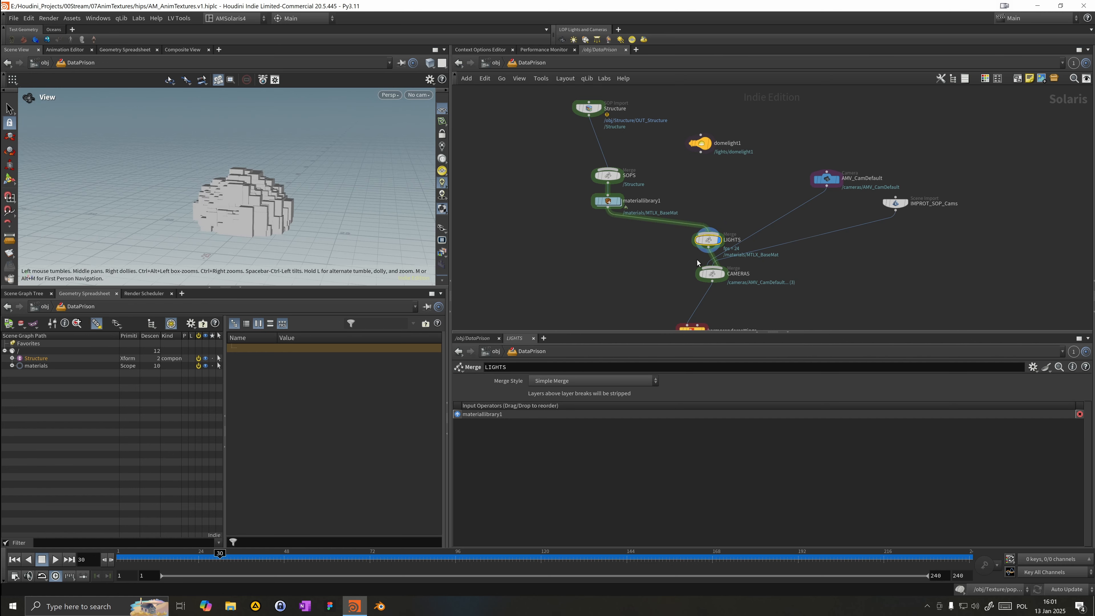
Step: Split off a second network pane and navigate into the Texture object's Texture_Proper COP network
middle_click_drag(677, 277, 676, 238)
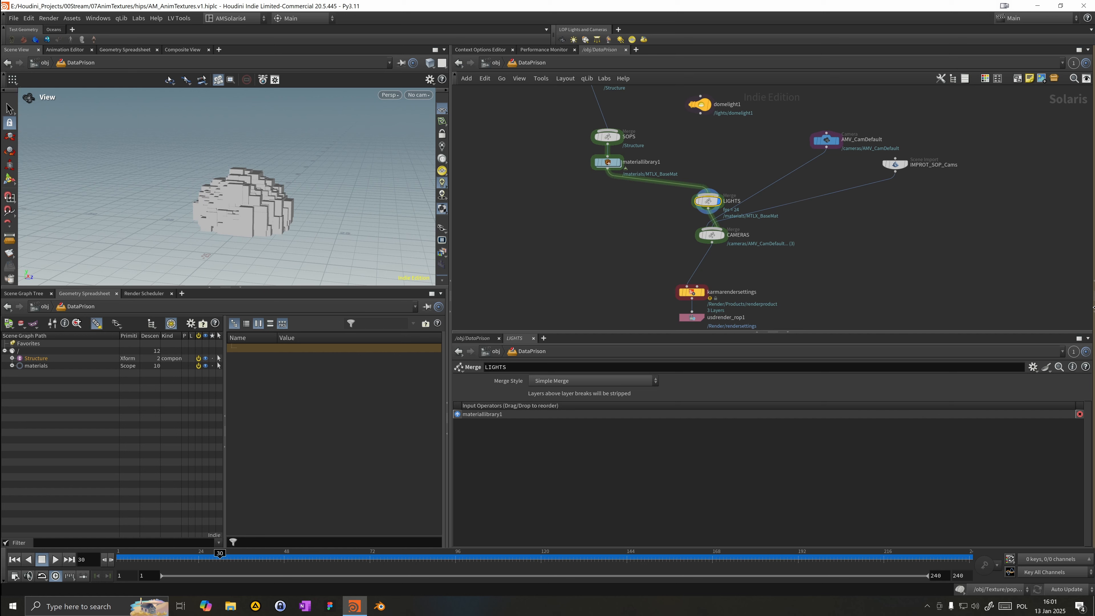
left_click(1094, 307)
middle_click_drag(796, 160, 849, 203)
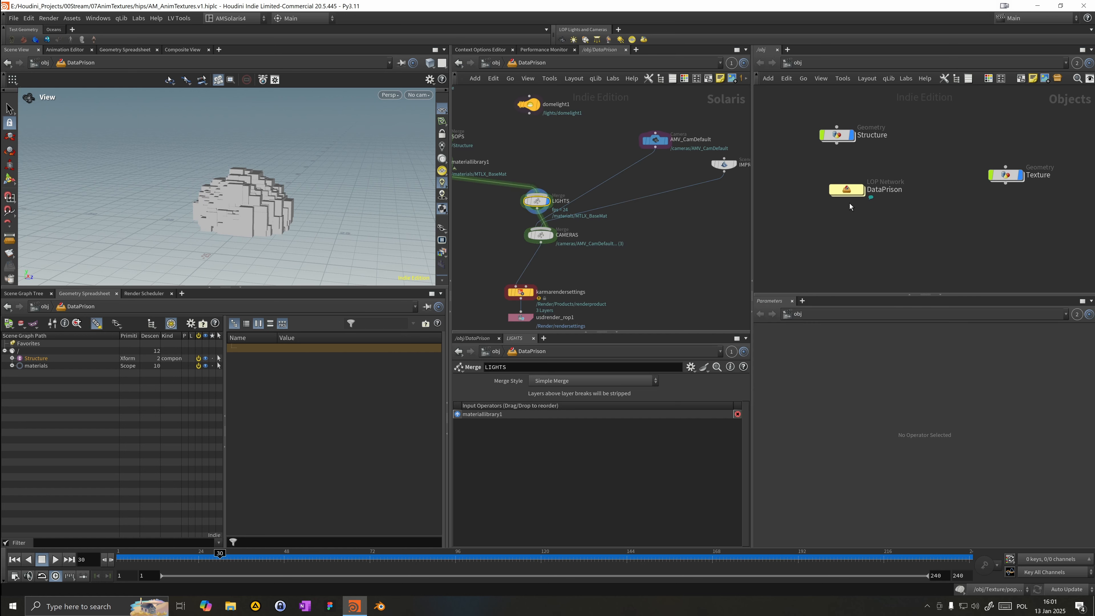
double_click(1005, 184)
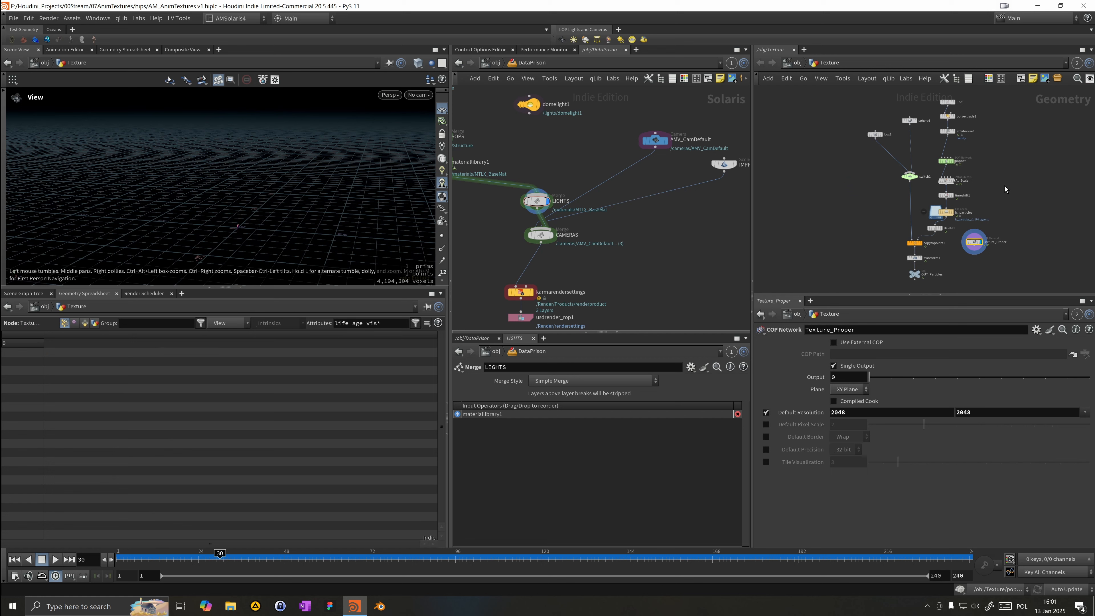
double_click(976, 244)
middle_click_drag(1038, 241, 968, 234)
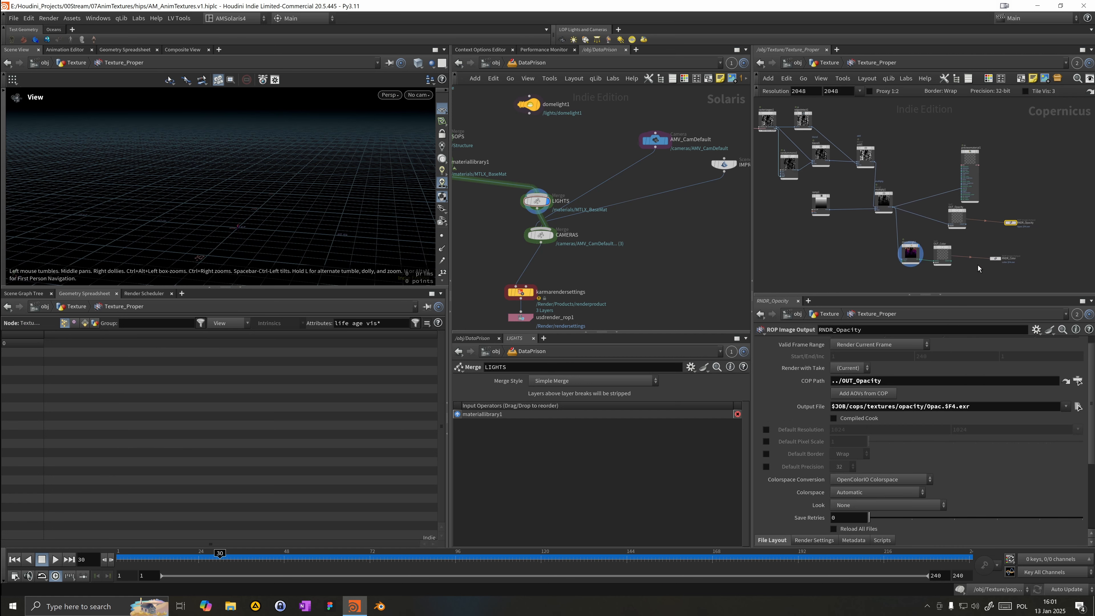
Step: Select the RNDR_Color and RNDR_Opacity ROPs and set their Valid Frame Range to Render Frame Range
left_click(995, 258)
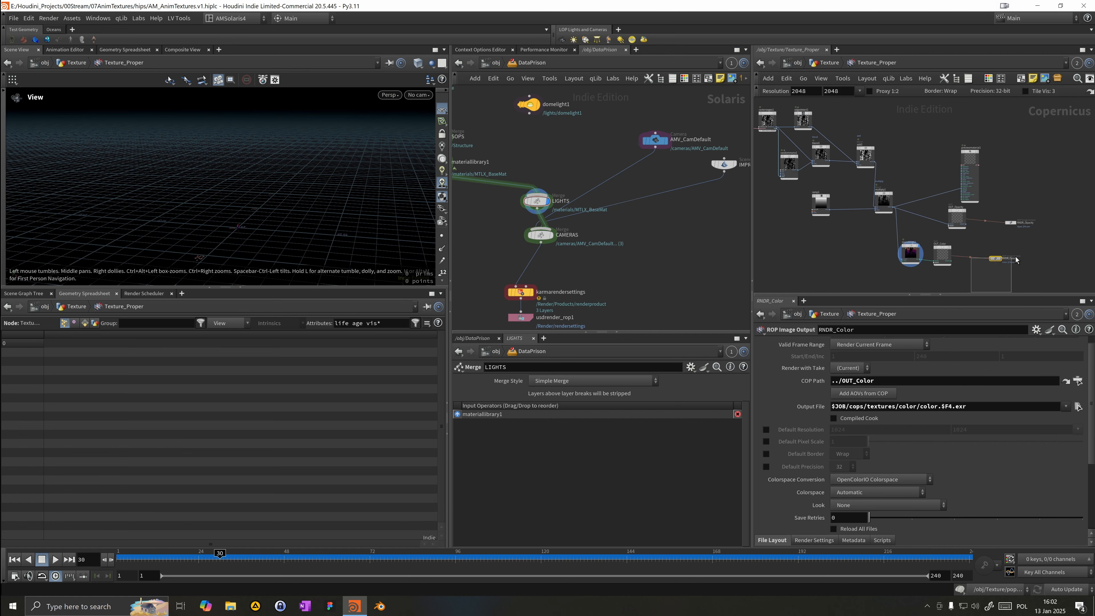
left_click(1011, 223, "shift")
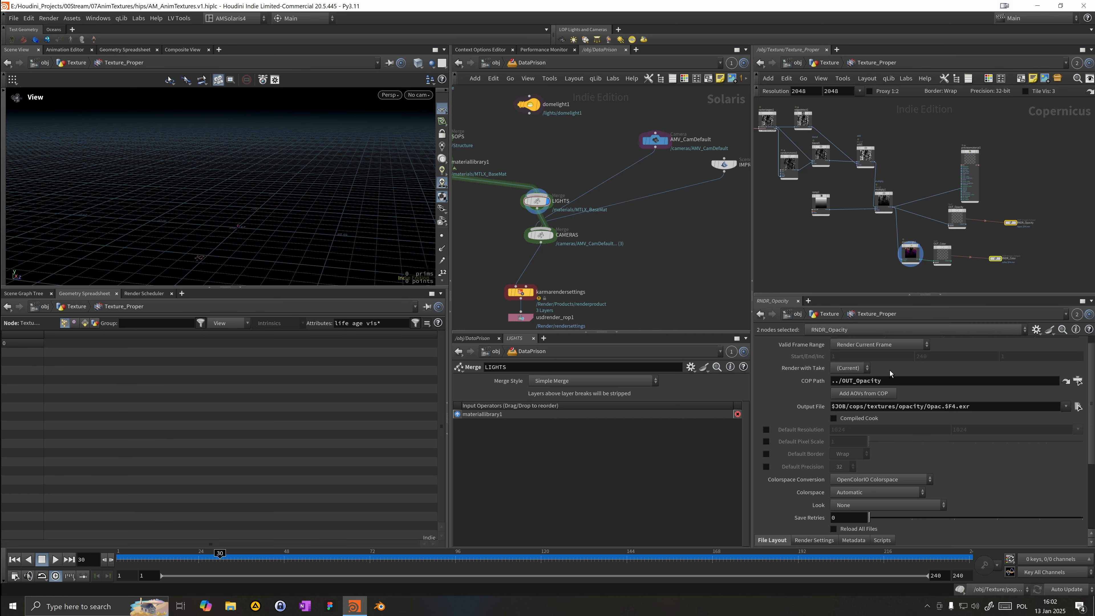
scroll(907, 366, "up", 1)
left_click(882, 356)
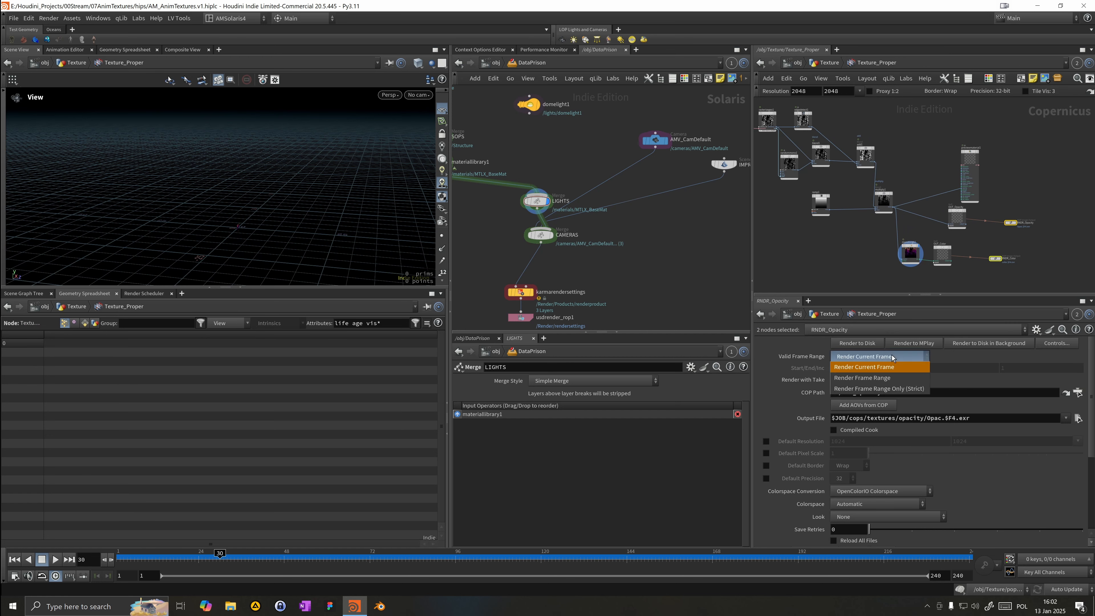
left_click(889, 374)
Step: Try a background render of both ROPs, dismiss the warning, and save the scene file
left_click(976, 345)
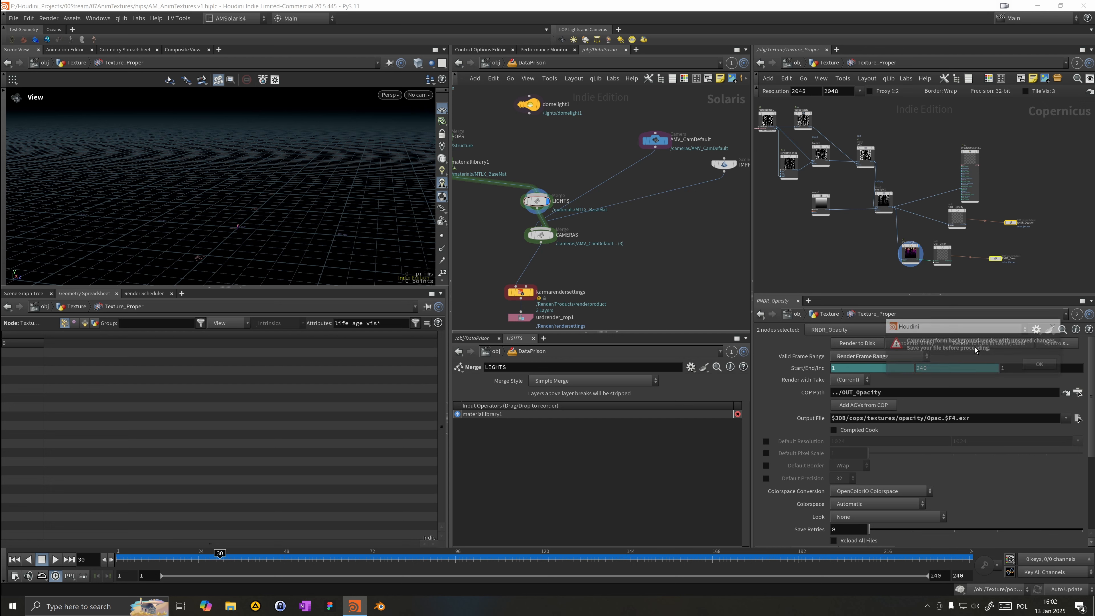
left_click(1041, 365)
left_click(1060, 373)
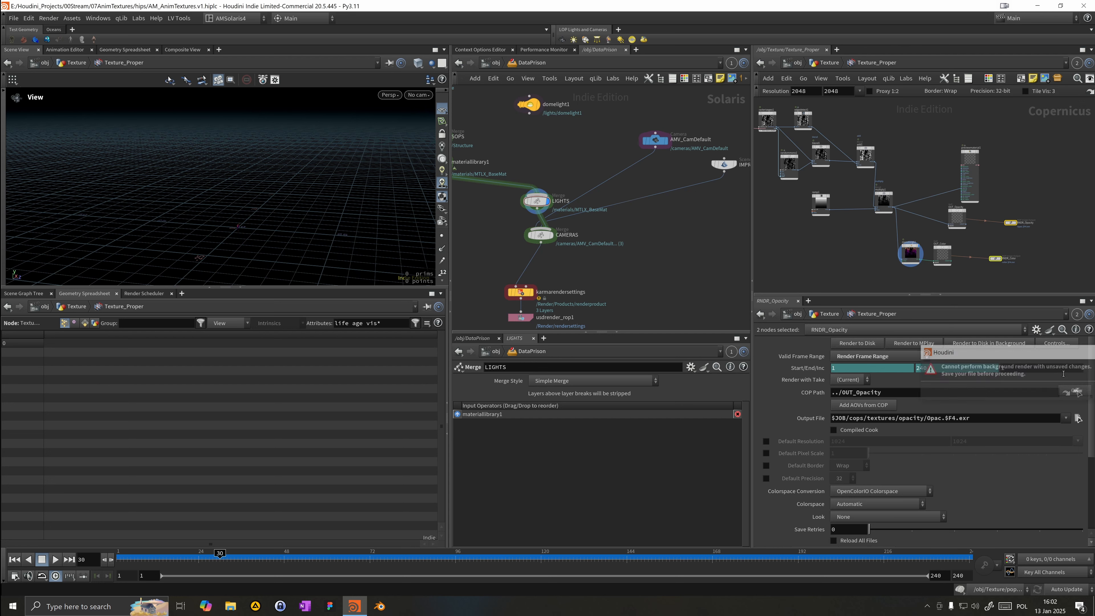
left_click(1046, 252)
key("ctrl+s")
Step: Reselect both ROPs, go to frame 1, and start Render to Disk in Background, closing the notice
left_click_drag(990, 284, 1045, 218)
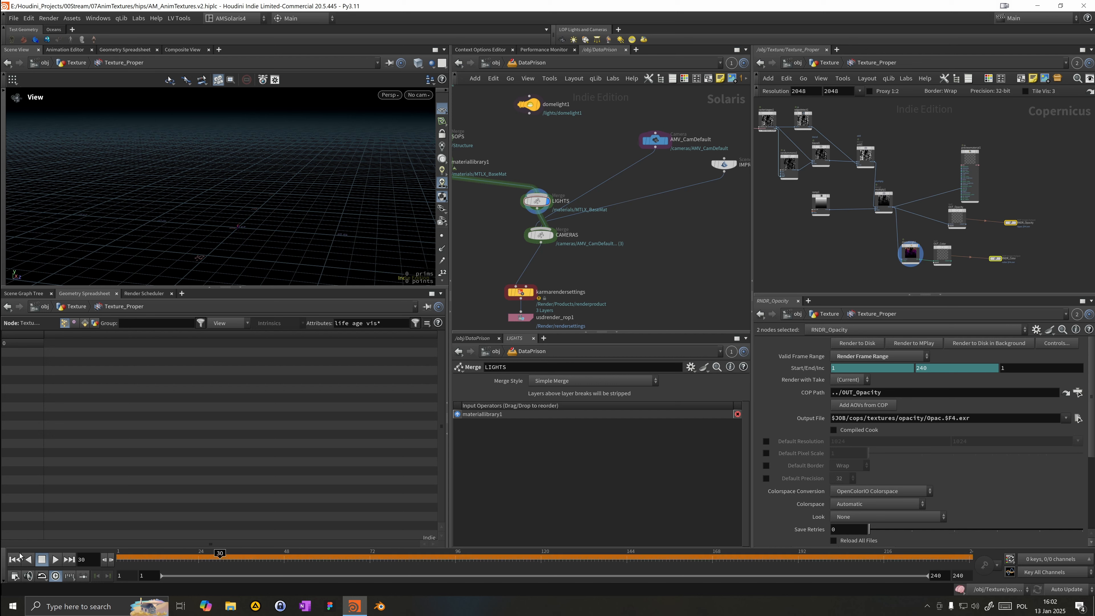
left_click(13, 560)
left_click_drag(977, 276, 1033, 220)
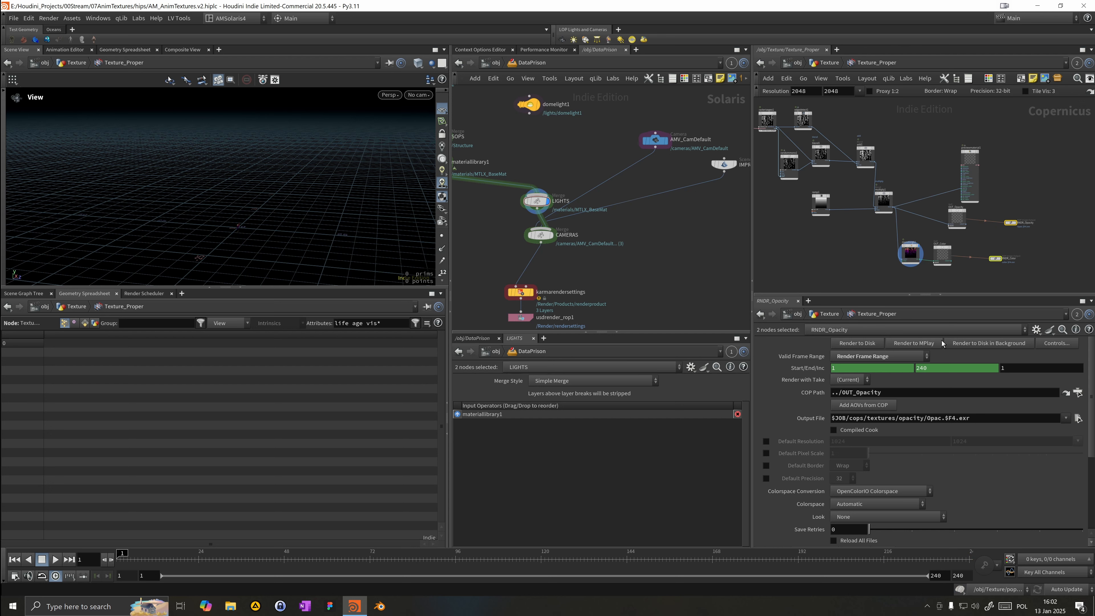
left_click(956, 343)
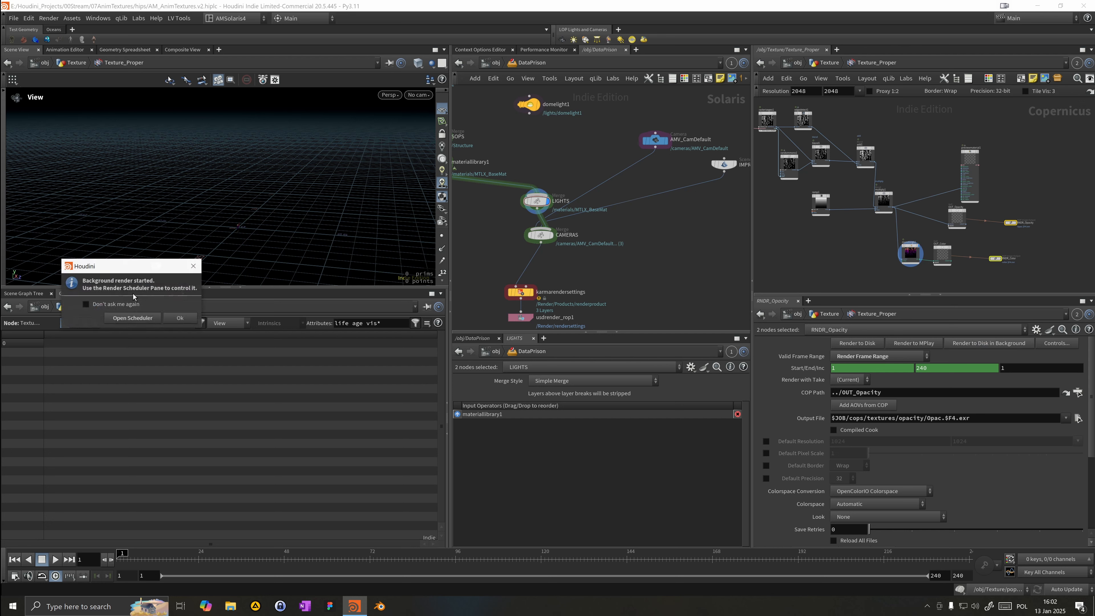
left_click(182, 318)
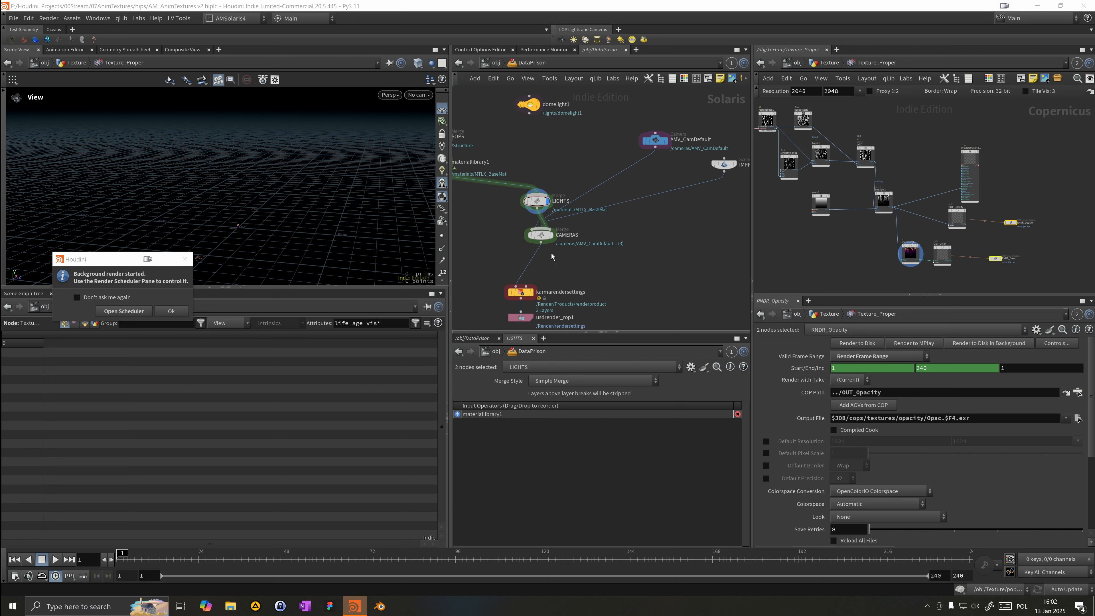
left_click(169, 314)
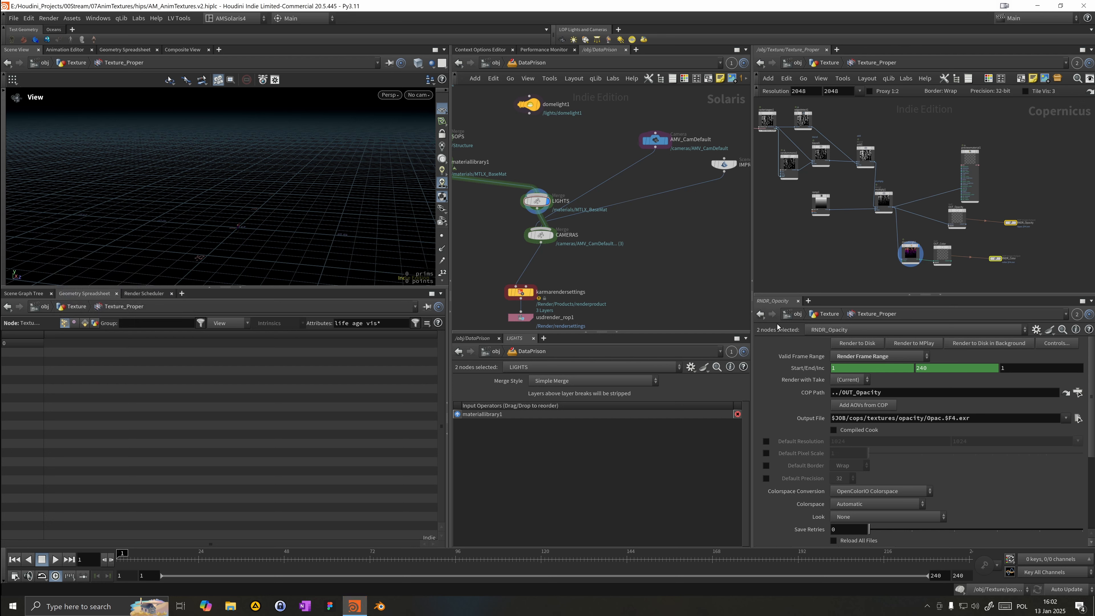
Step: Select the OUT_Color node and open the Render Scheduler pane to monitor the render jobs
scroll(948, 275, "up", 3)
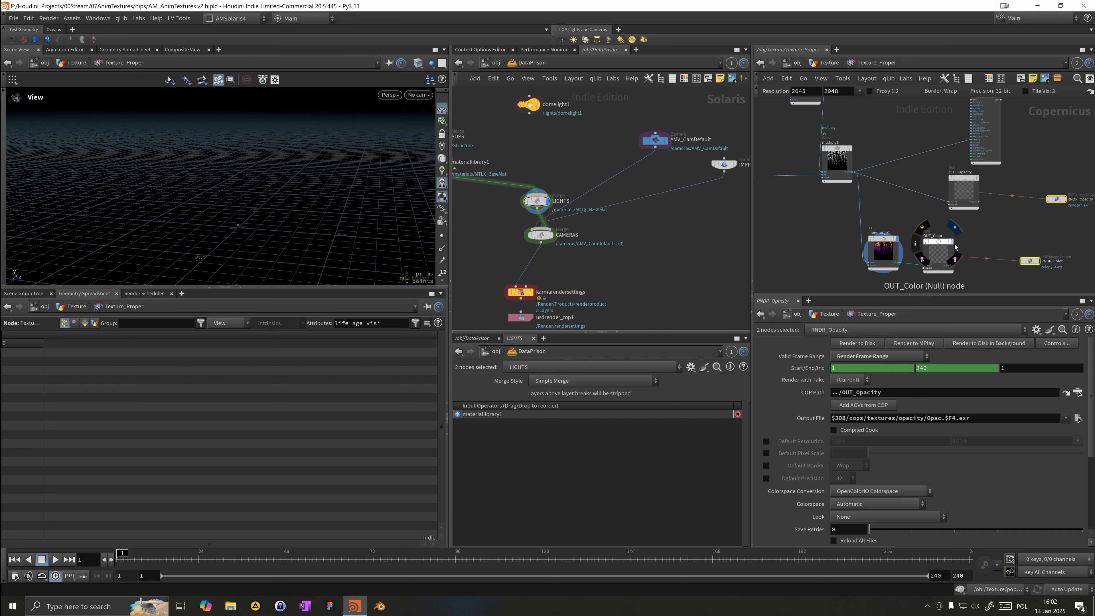
left_click(944, 260)
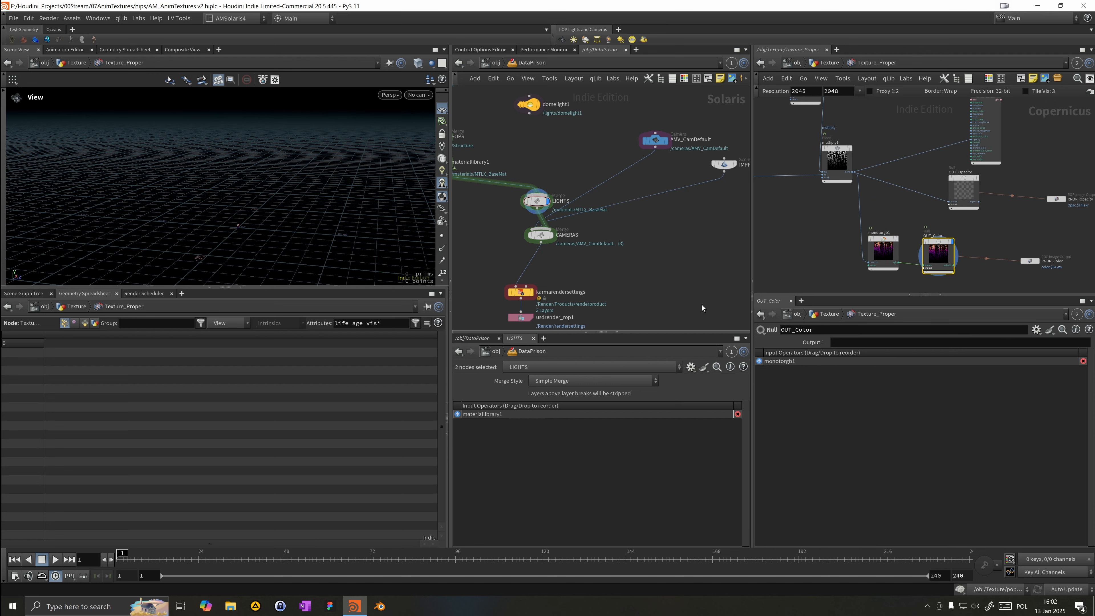
left_click(144, 294)
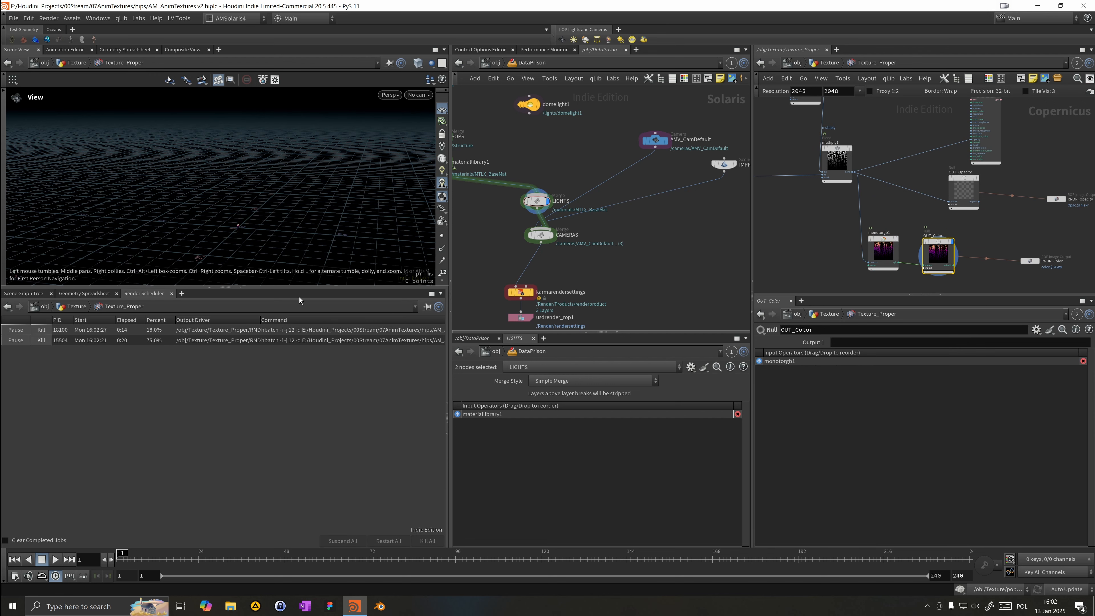
left_click_drag(313, 287, 313, 332)
key("g")
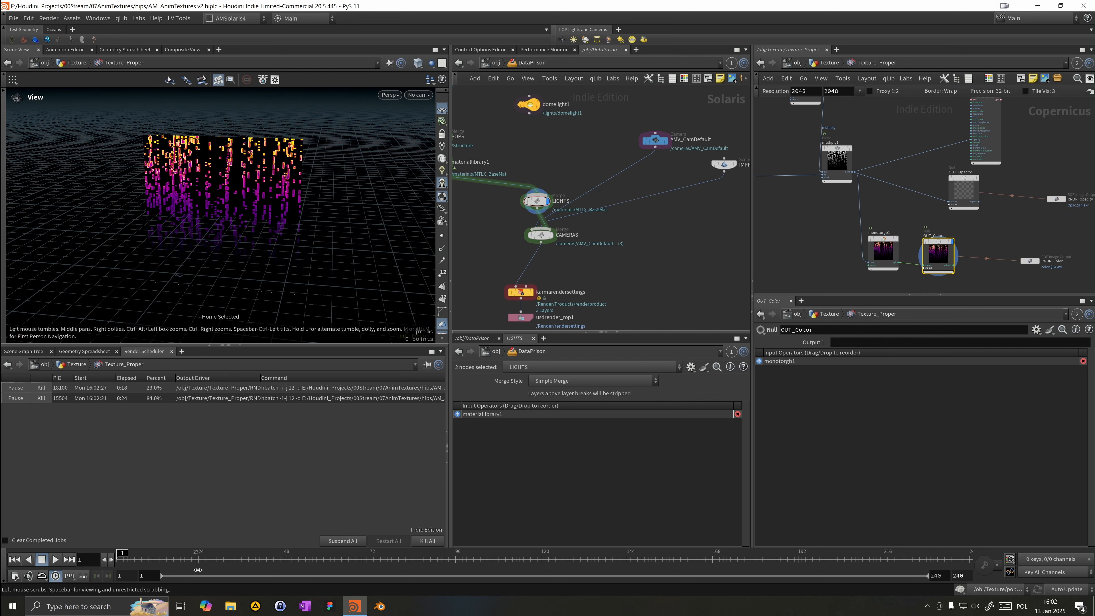
Step: Rename the material library node in DataPrison to MatLib
left_click_drag(198, 562, 241, 561)
middle_click_drag(618, 227, 735, 229)
middle_click_drag(521, 190, 551, 249)
left_click(582, 199)
left_click_drag(581, 199, 569, 194)
right_click_drag(539, 211, 507, 213)
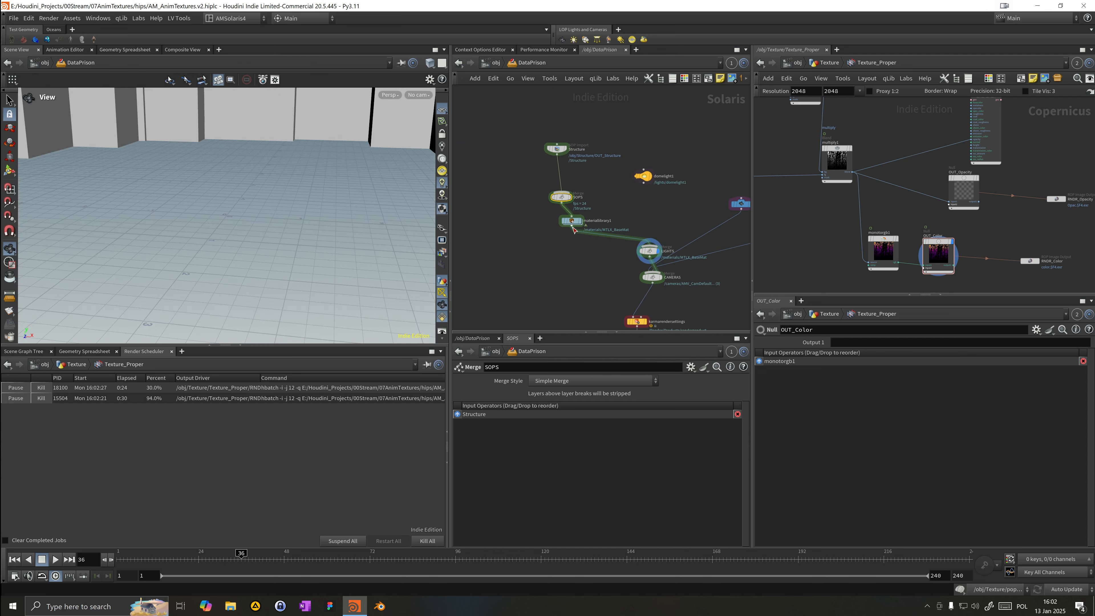
double_click(580, 222)
key("ctrl+a")
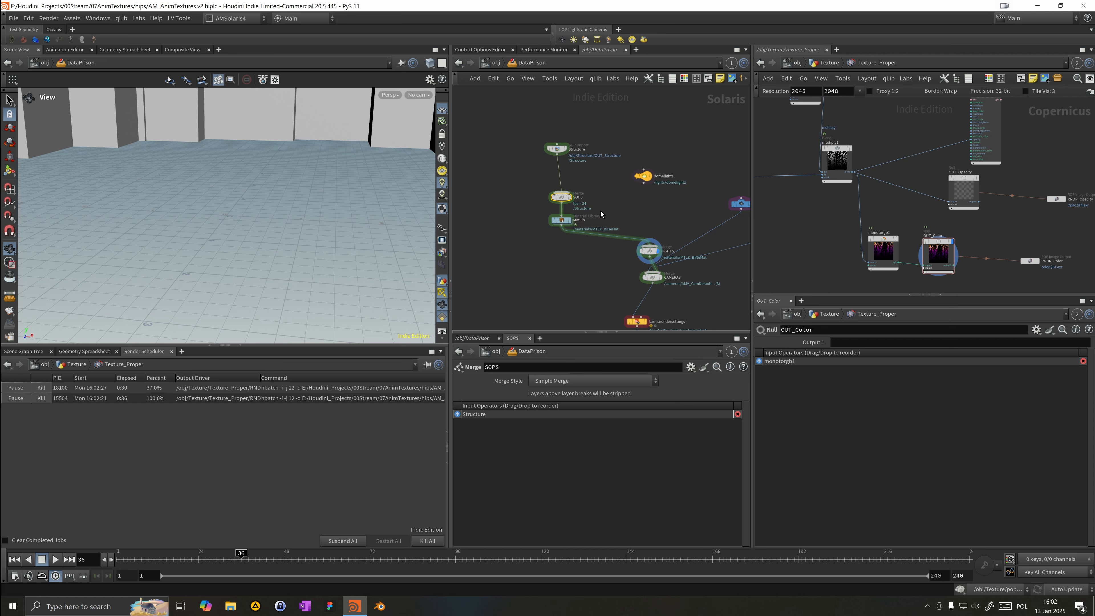
left_click_drag(524, 224, 595, 252)
Step: Inside MatLib, delete the MTLX_BaseMat material subnet
double_click(563, 220)
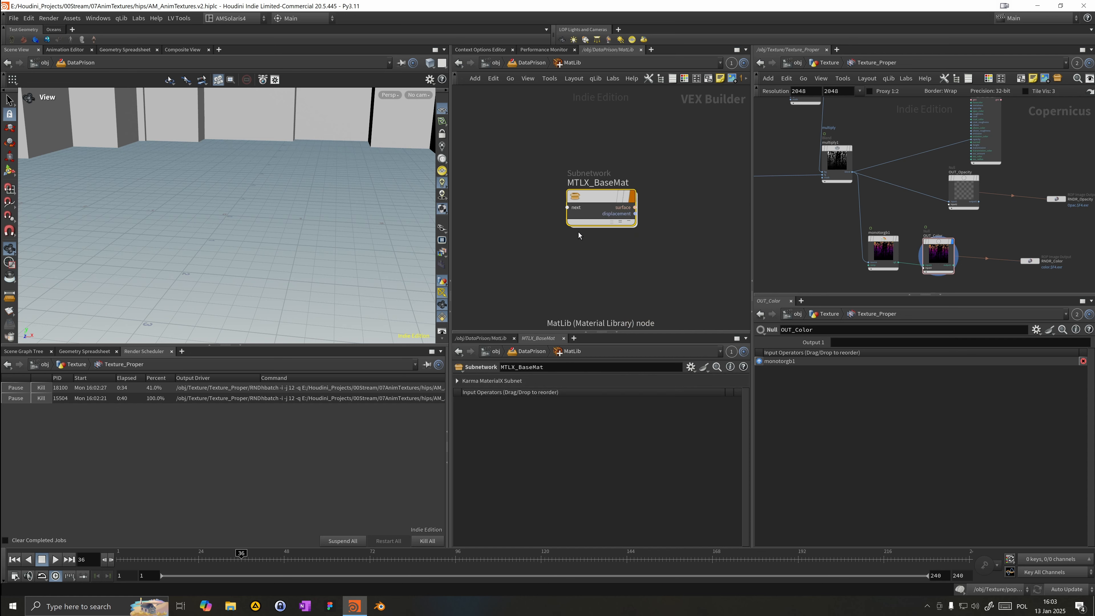
left_click(939, 254)
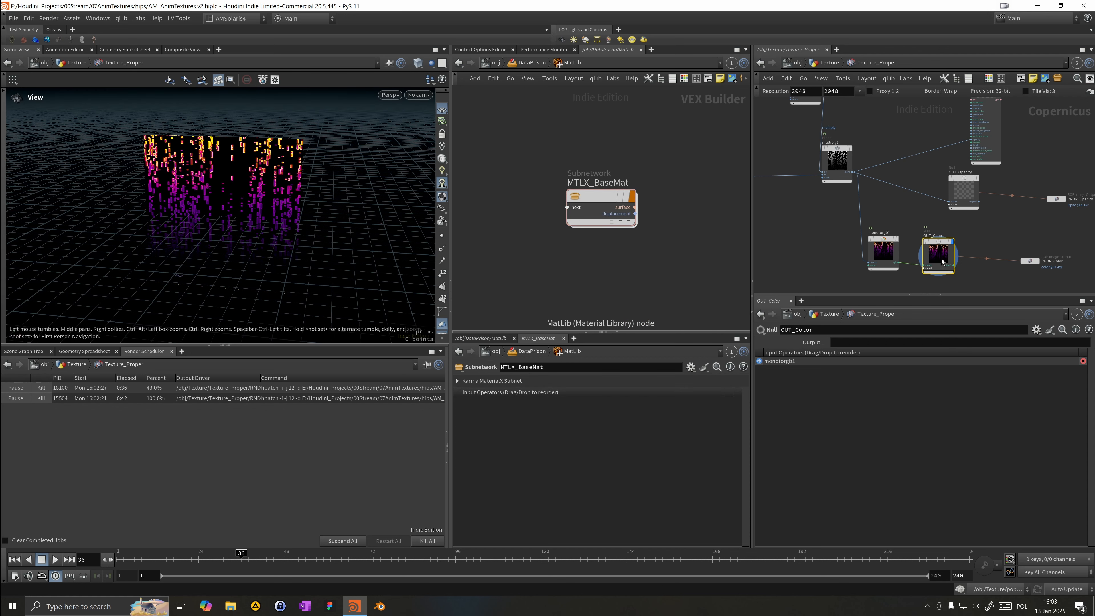
left_click(596, 181)
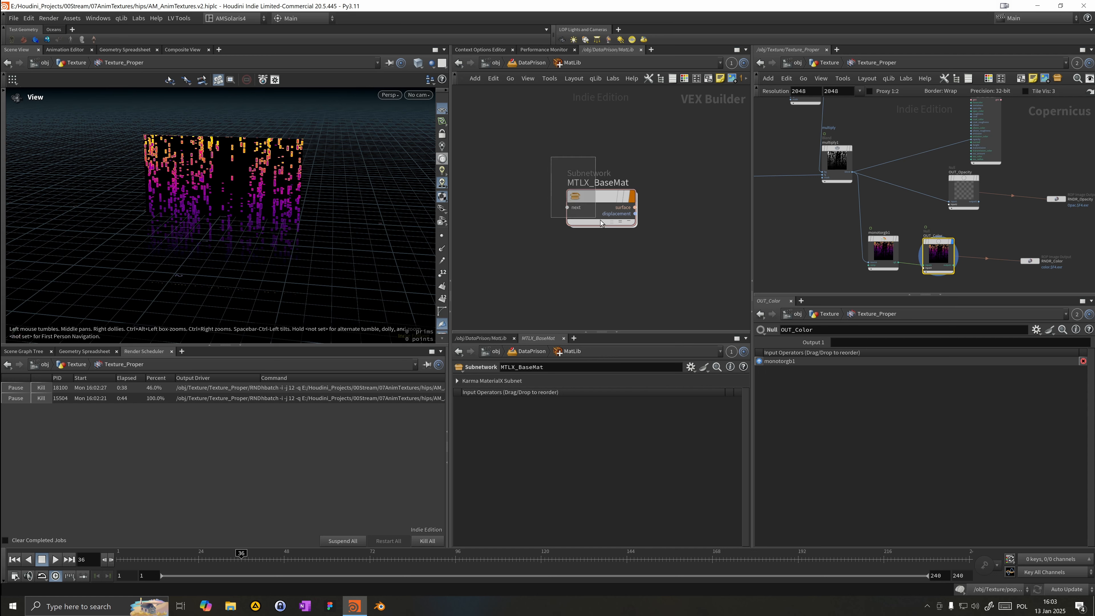
key("Delete")
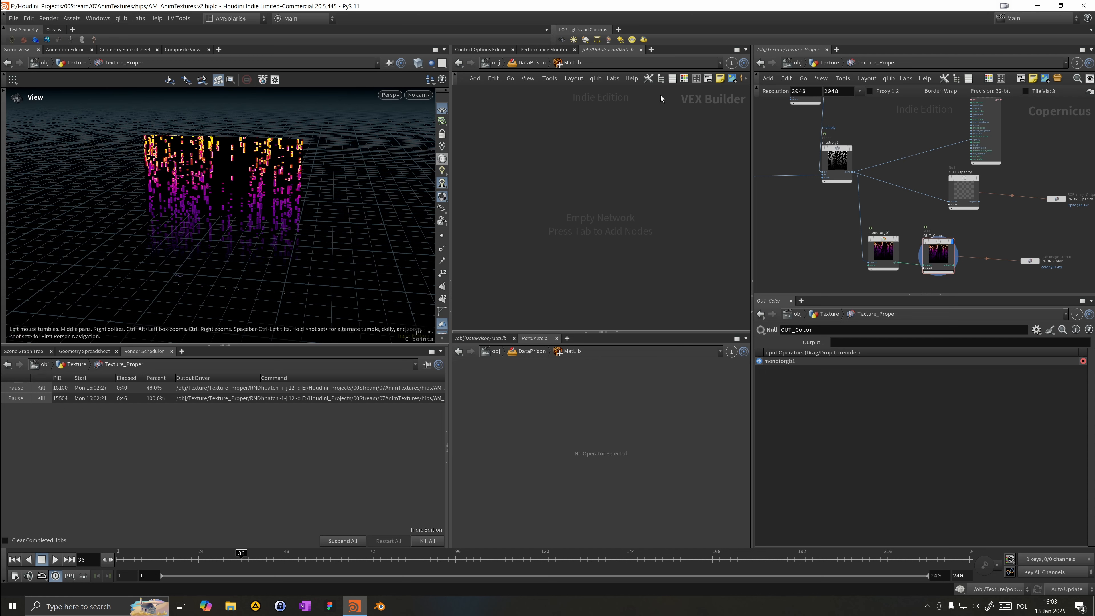
Step: Add a Karma Diffuse material from the KarmaMaterials gallery and dive inside it
left_click(648, 78)
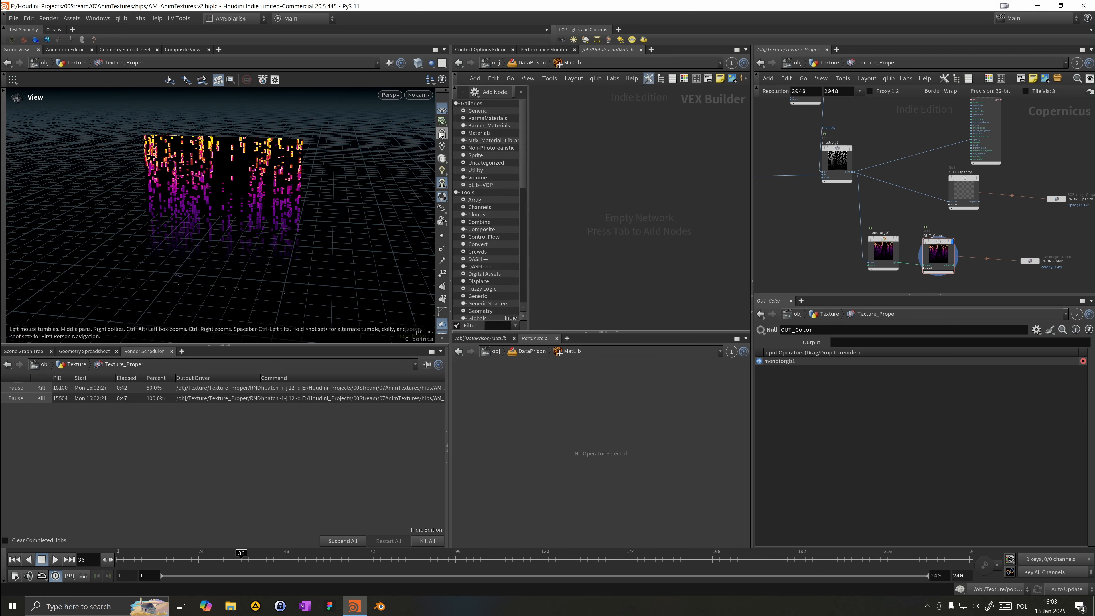
left_click(463, 117)
left_click_drag(501, 162, 574, 159)
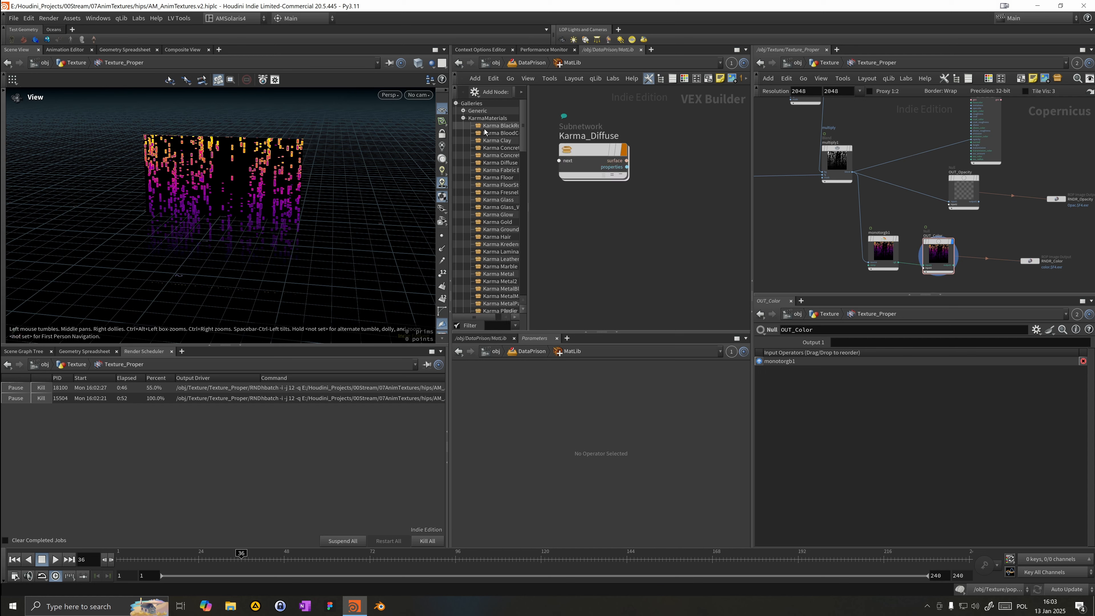
double_click(581, 154)
Step: Delete the default texture nodes inside Karma_Diffuse, keeping the output and properties nodes
left_click_drag(550, 289, 656, 102)
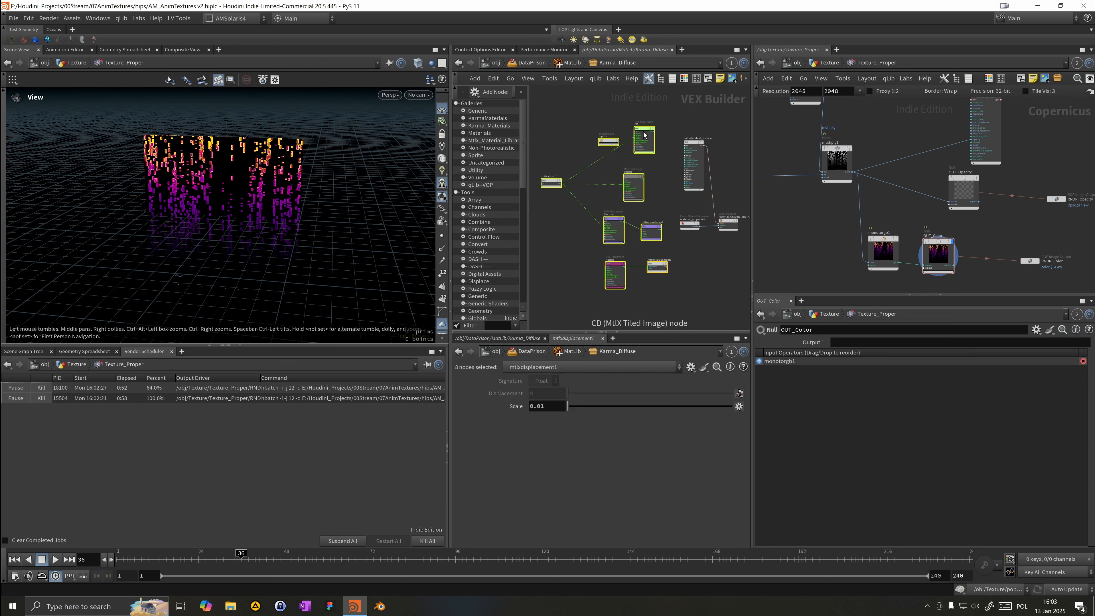
key("Delete")
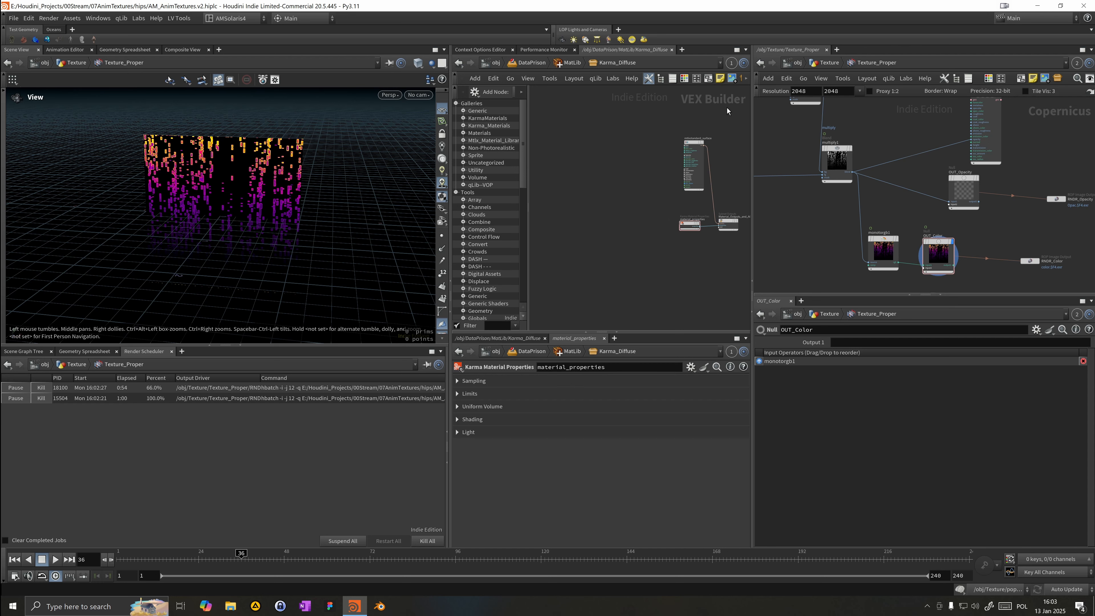
key("Tab")
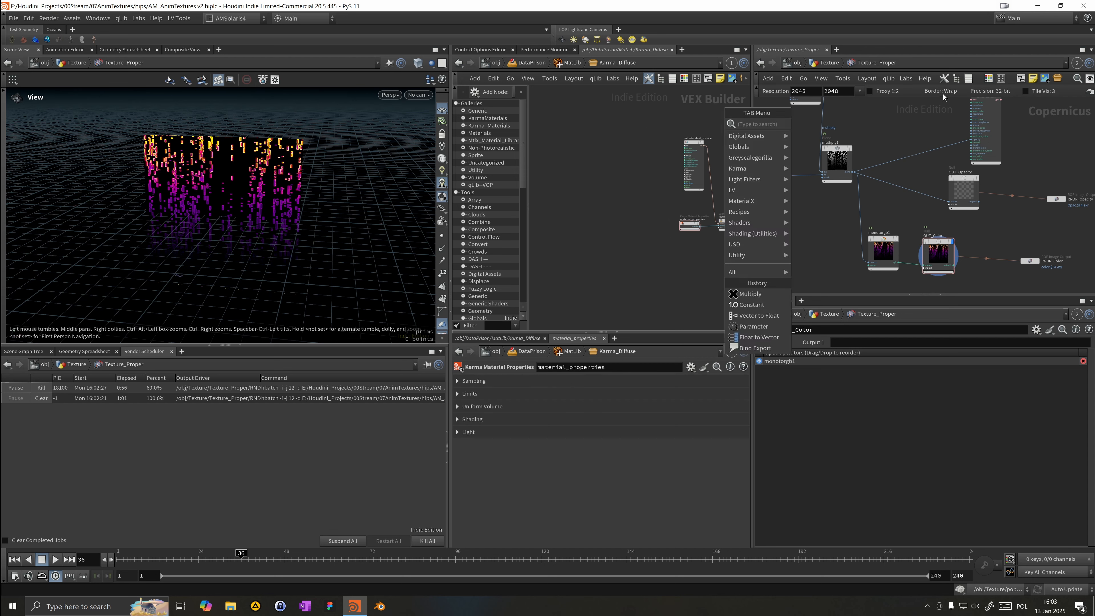
left_click(615, 177)
middle_click_drag(603, 179, 592, 174)
key("Tab")
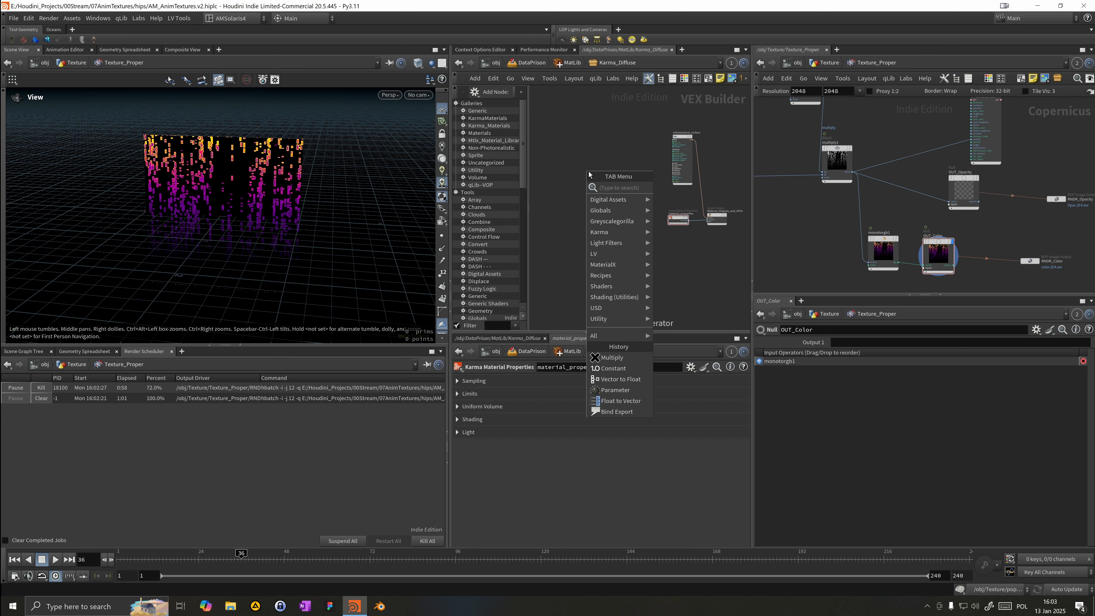
type("imga")
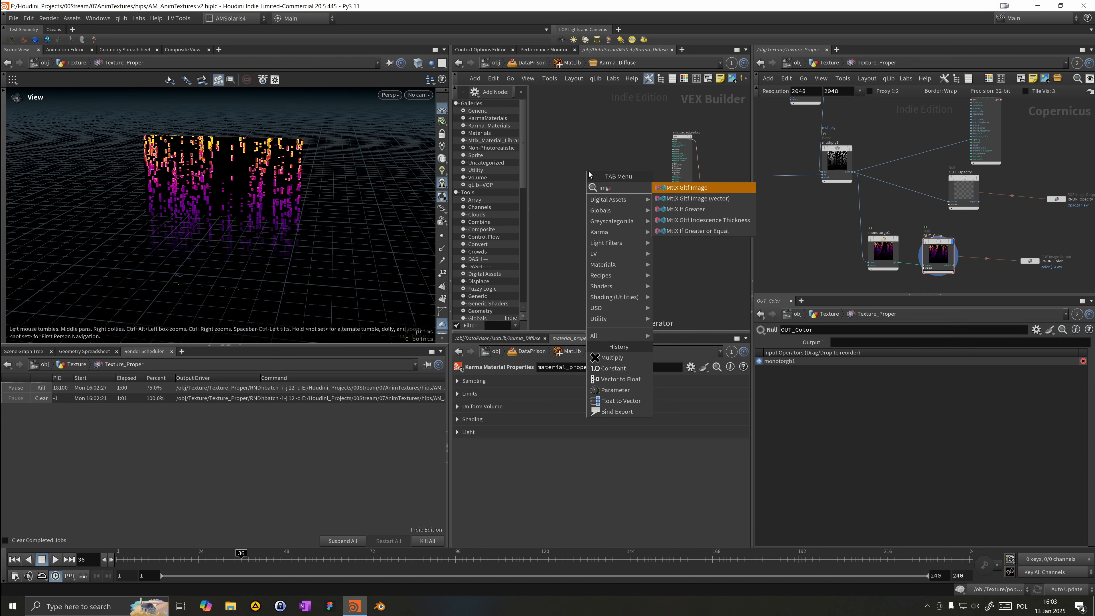
key("Down")
key("Down")
key("BackSpace")
key("BackSpace")
type("g")
key("Return")
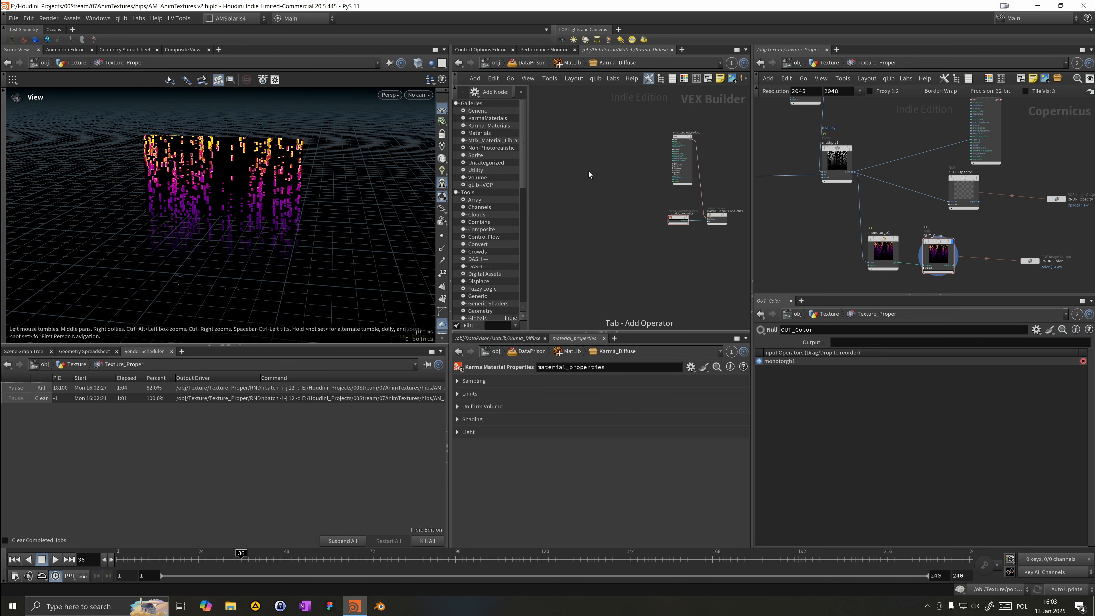
key("Escape")
Step: Add a MtlX Image node inside the Karma material's VEX network
key("Tab")
type("img")
key("Down")
key("Down")
key("Up")
key("Up")
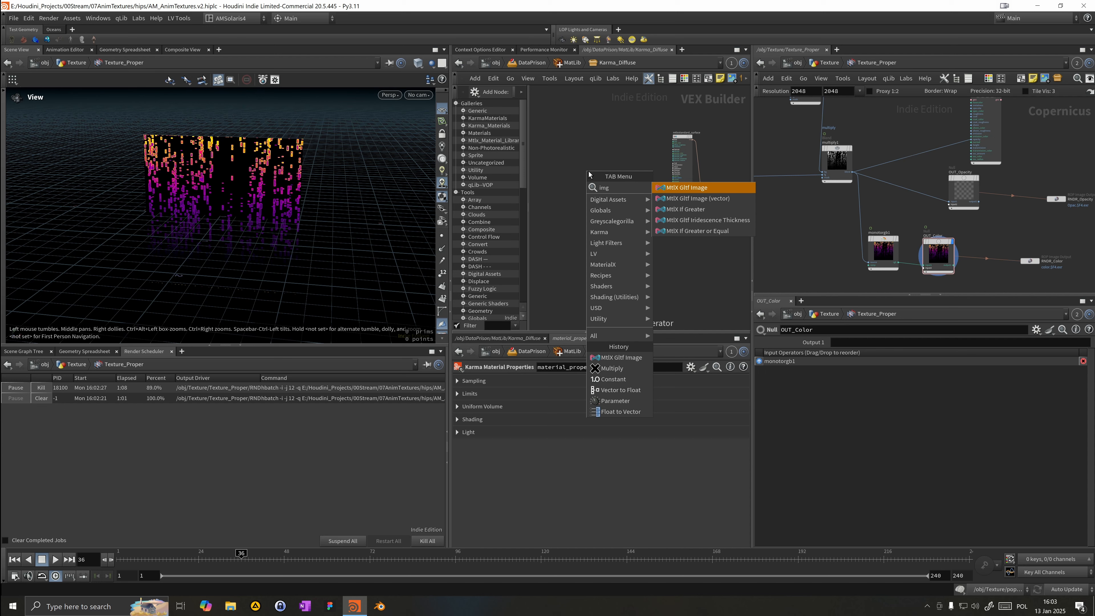
type("a")
key("BackSpace")
key("BackSpace")
type("age")
key("Return")
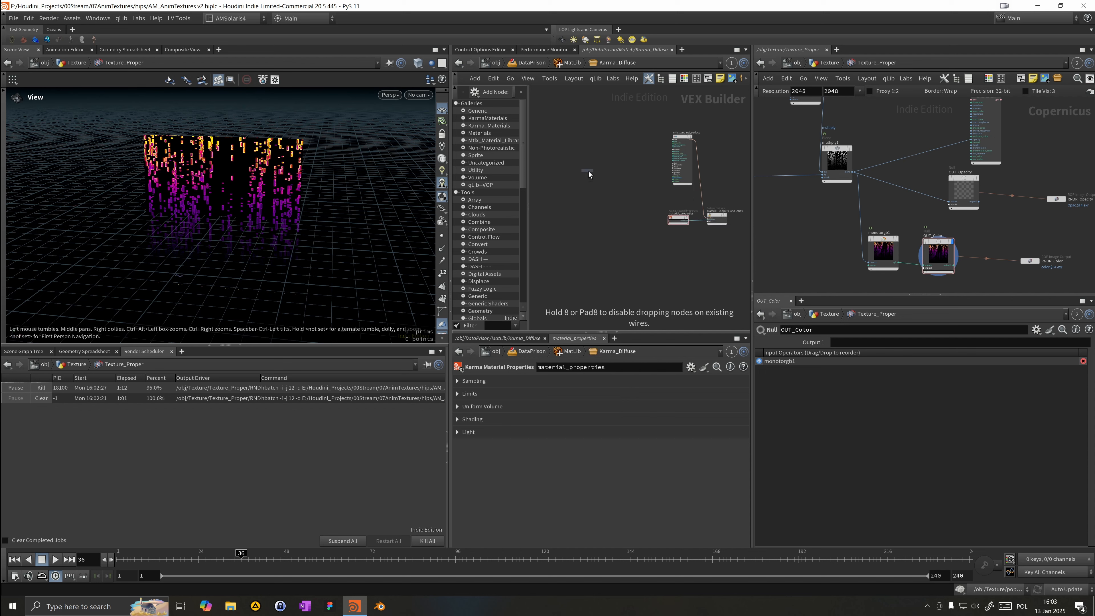
left_click(589, 172)
Step: Set the MtlX Image filename to op:/obj/Texture/Texture_Proper/OUT_Opacity, referencing the Copernicus opacity output
left_click(546, 382)
left_click(545, 393)
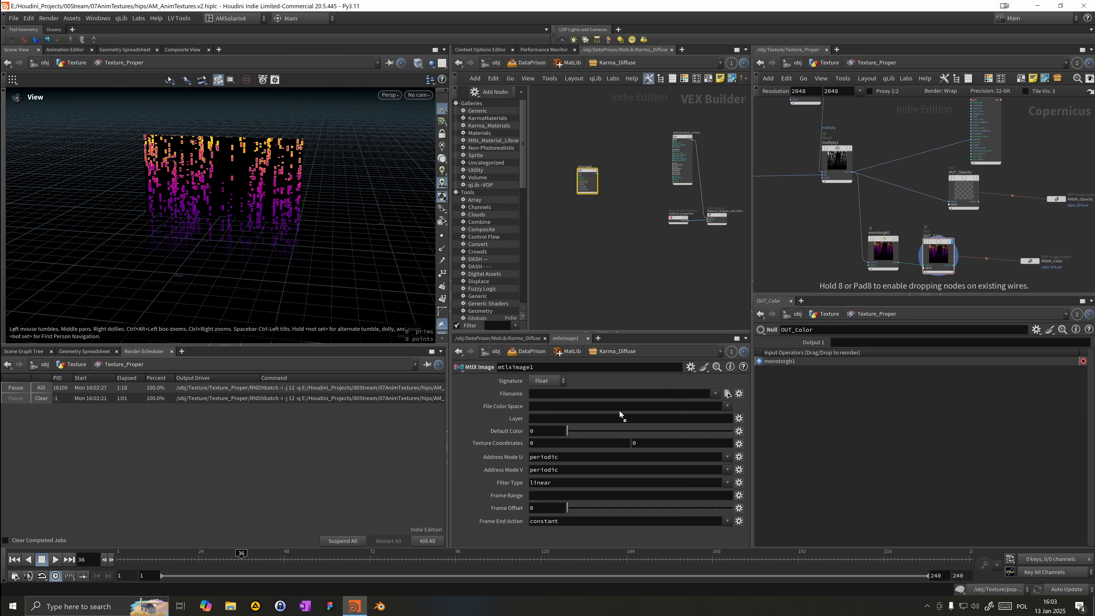
left_click_drag(619, 411, 618, 394)
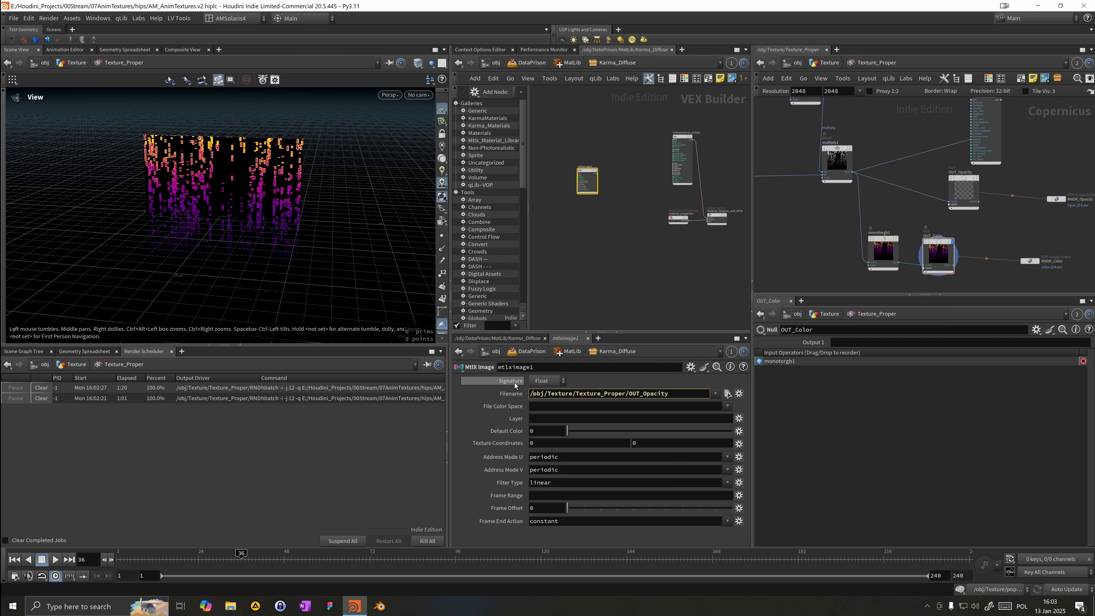
type("op:")
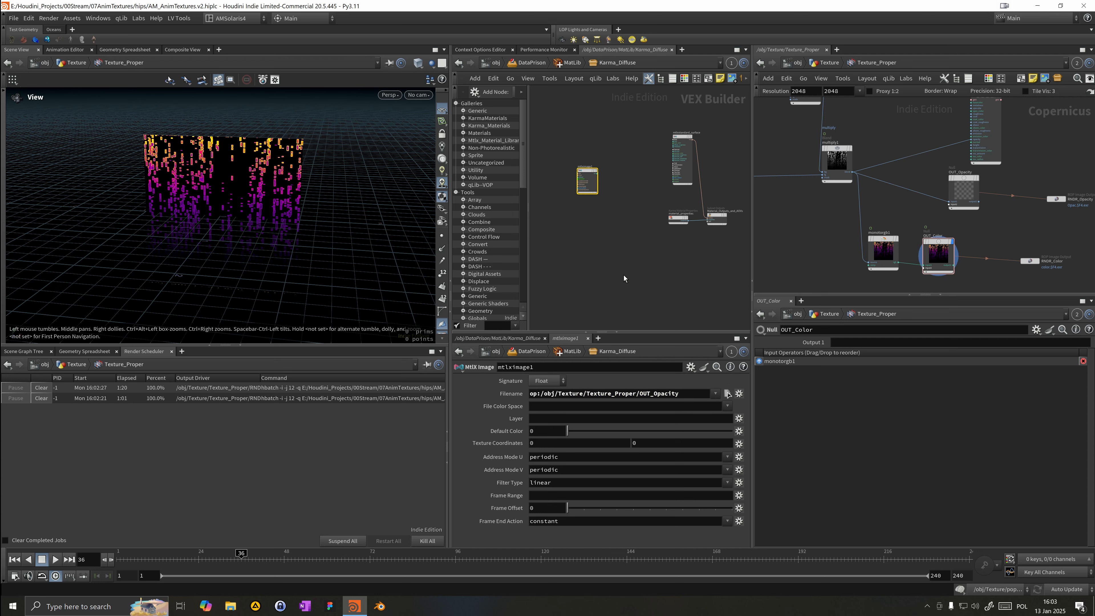
Step: Wire the MtlX Image output into an input of the mtlxstandard_surface node and reposition the image node
scroll(592, 180, "up", 4)
left_click(602, 166)
middle_click_drag(648, 153, 543, 218)
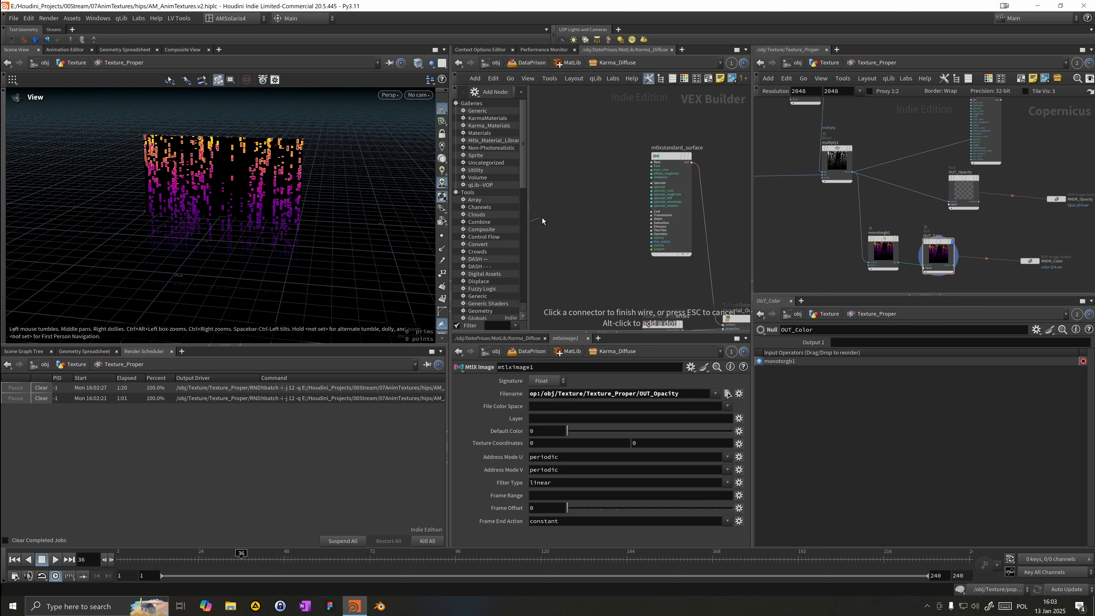
left_click(651, 237)
scroll(560, 201, "down", 3)
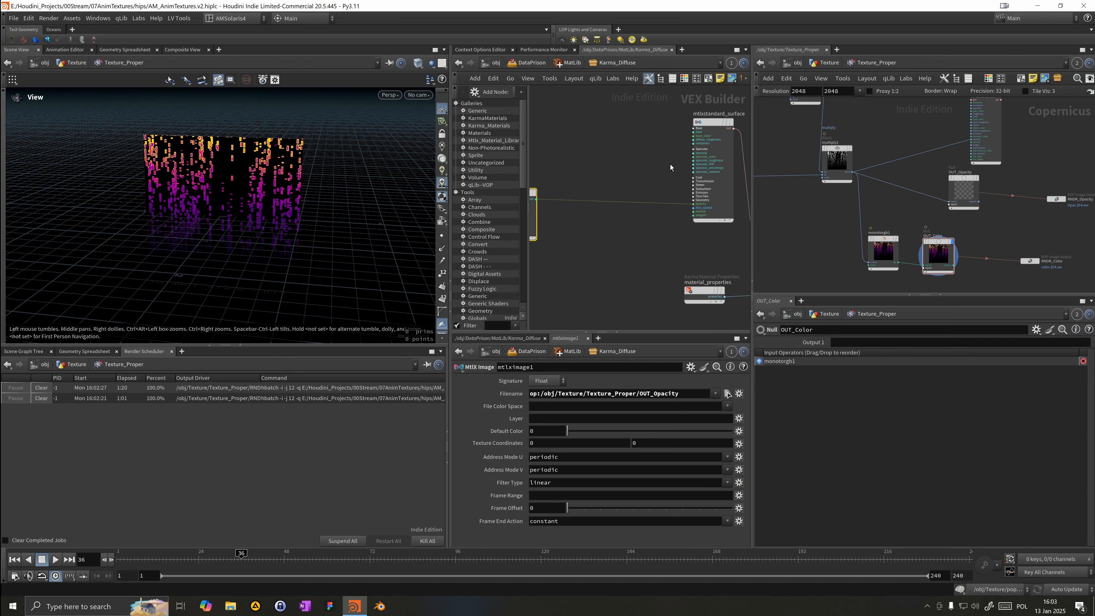
left_click_drag(542, 197, 586, 204)
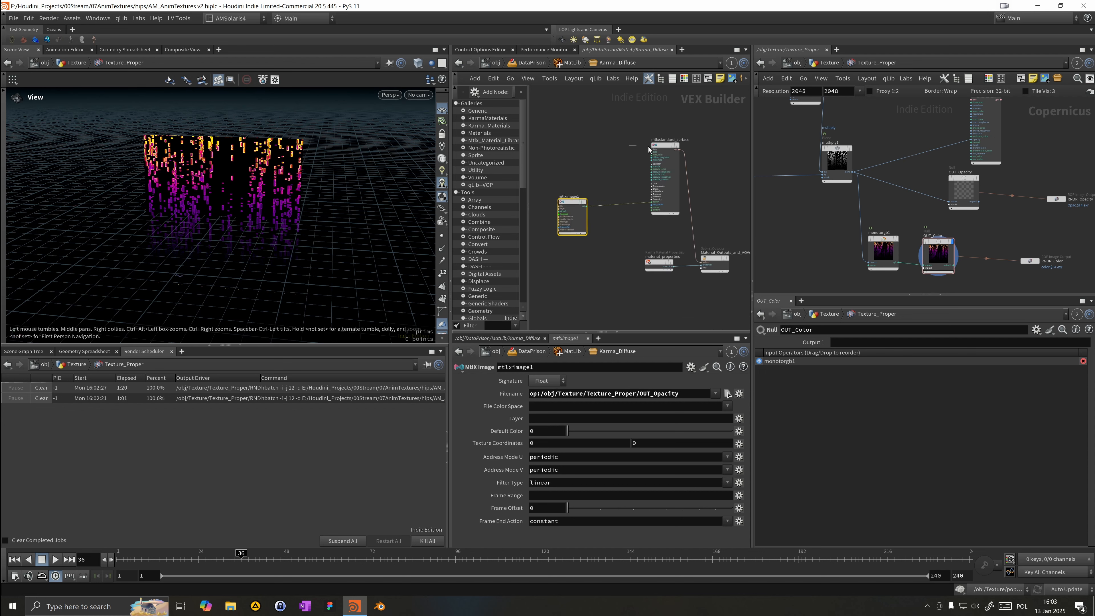
Step: Rename the material subnet in MatLib to Karma_Emissive_Animated
left_click(664, 145)
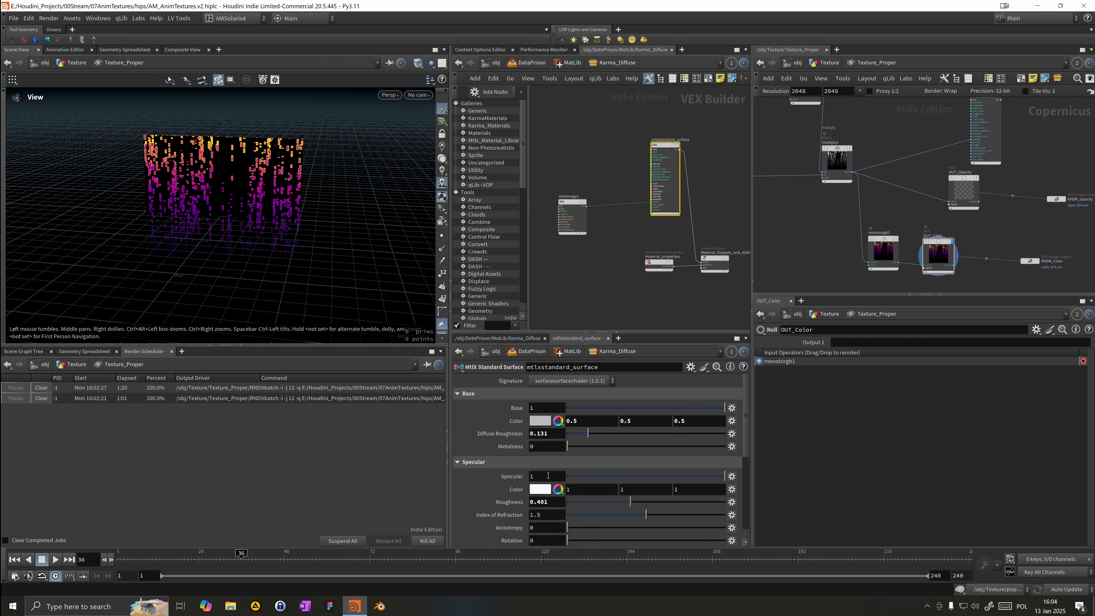
scroll(548, 476, "down", 3)
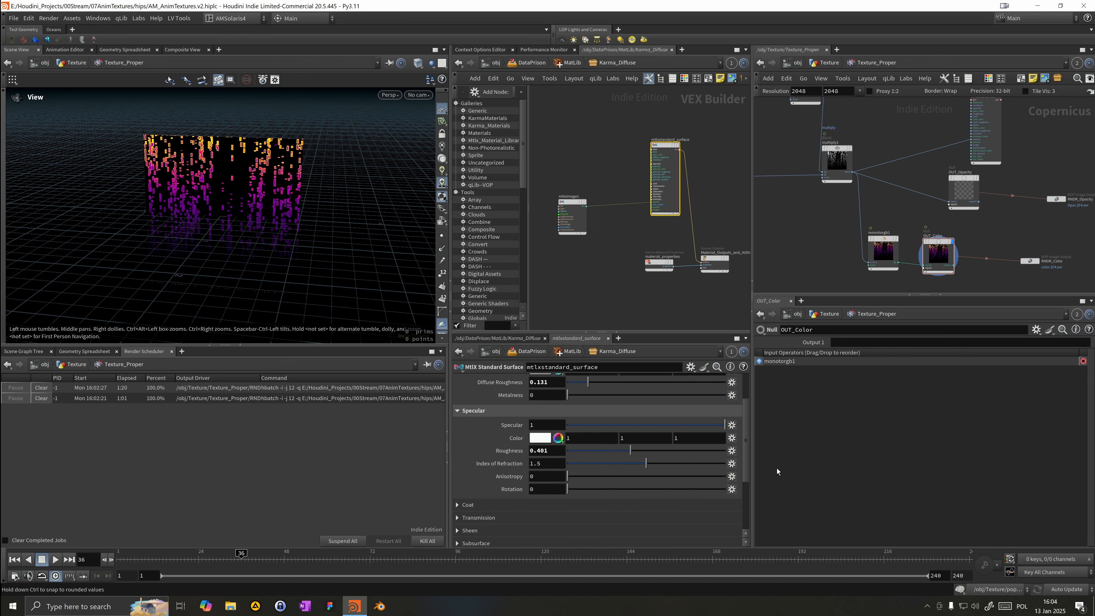
left_click(576, 65)
double_click(591, 135)
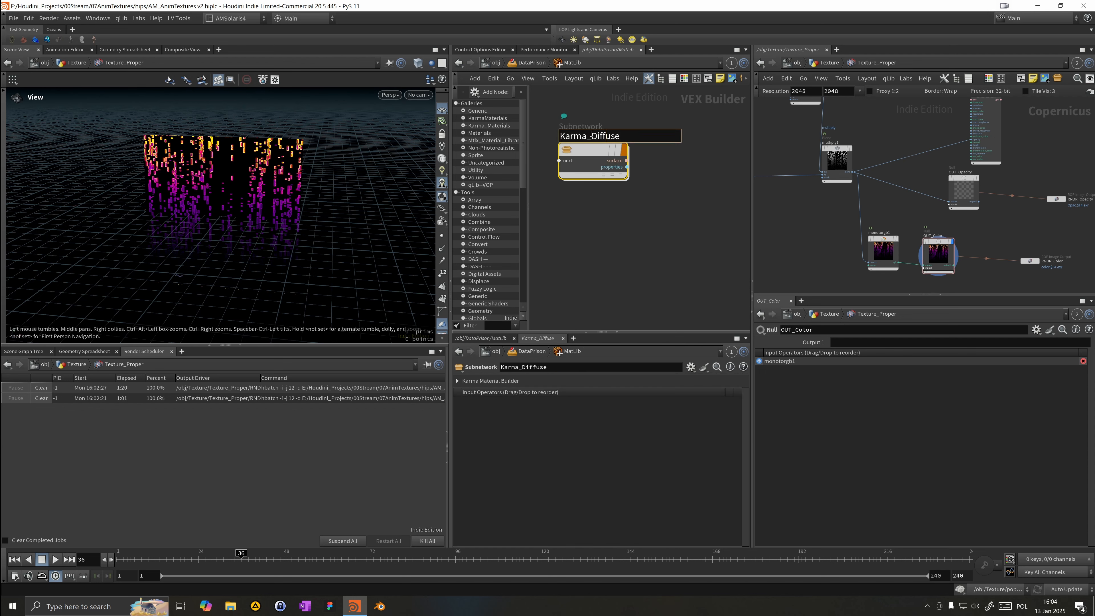
left_click_drag(590, 135, 754, 154)
type("Emissive_Animated")
key("Return")
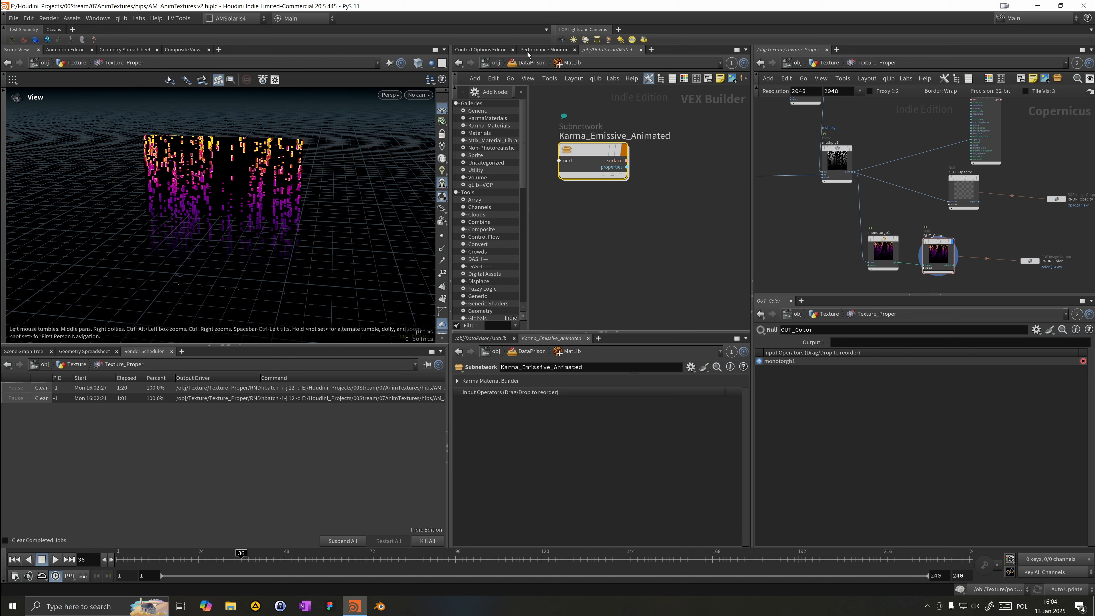
Step: Return to the DataPrison network and select the Structure SOP Import node
left_click(529, 63)
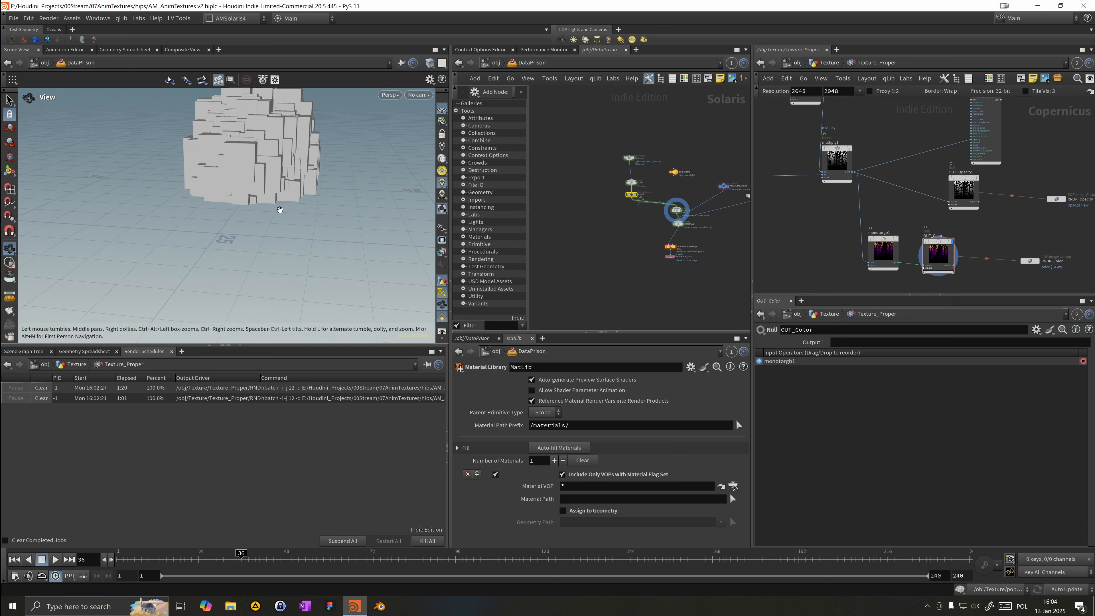
scroll(589, 254, "up", 3)
left_click(648, 122)
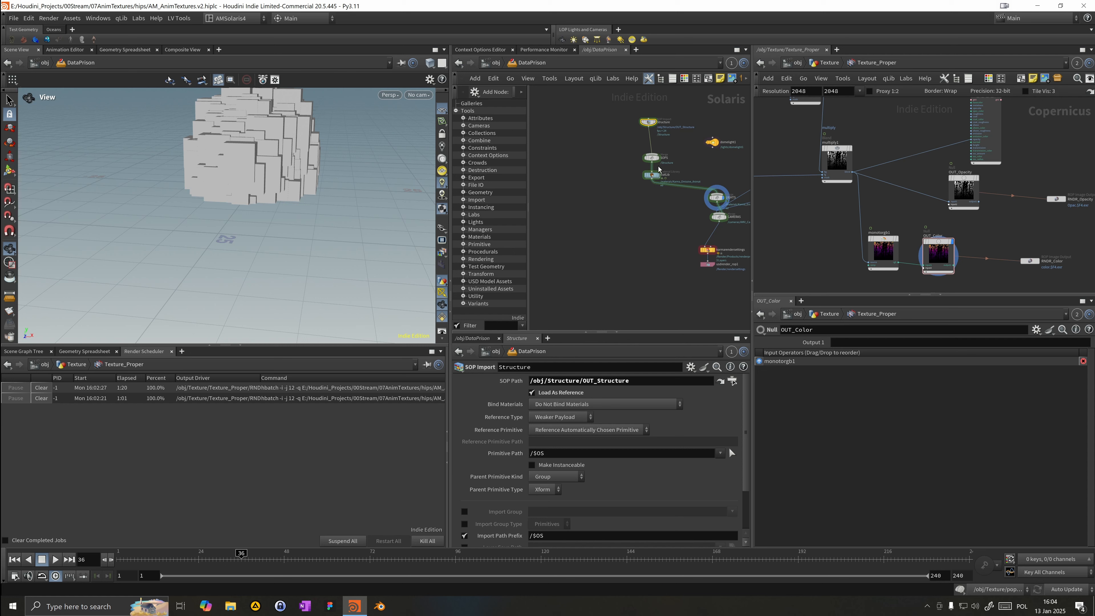
Step: Enable Subset Groups in the SOP Import's import data settings and set it to *
scroll(616, 512, "down", 3)
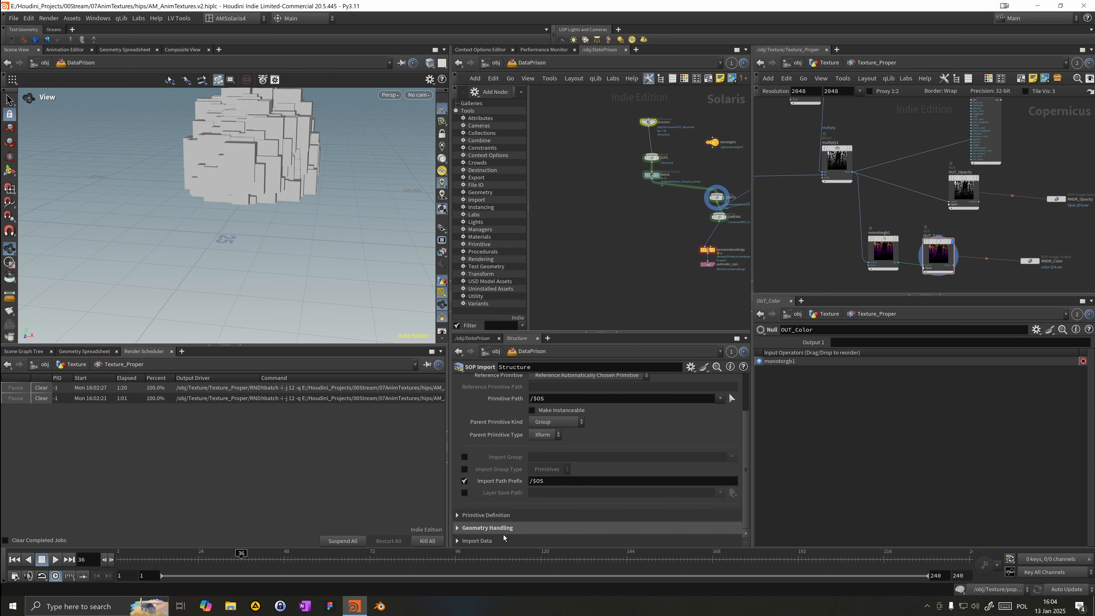
left_click(468, 542)
scroll(483, 511, "down", 2)
scroll(483, 511, "down", 3)
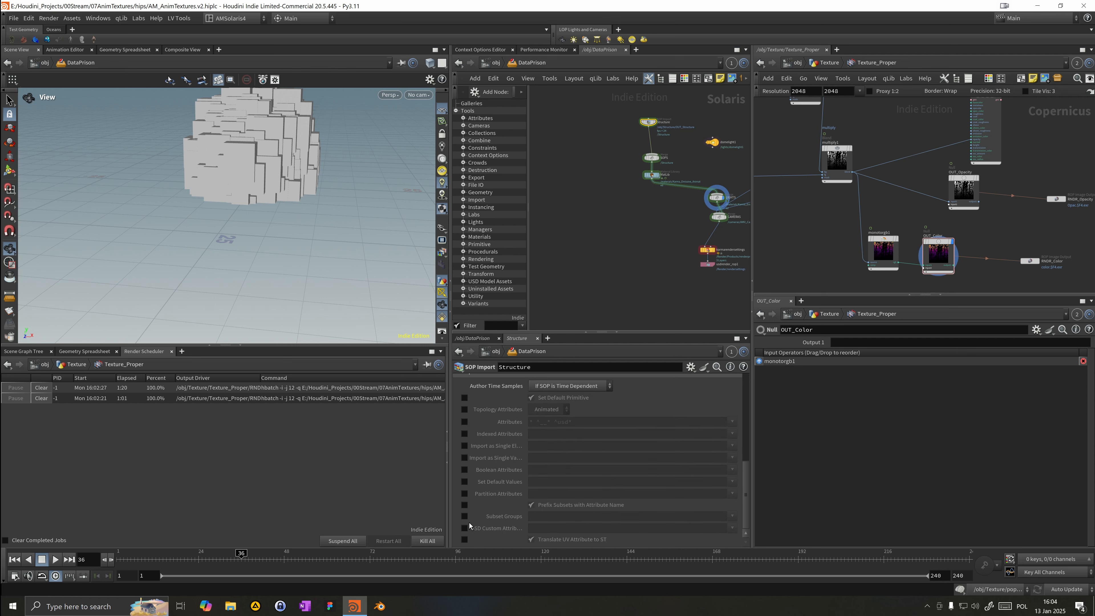
left_click(708, 517)
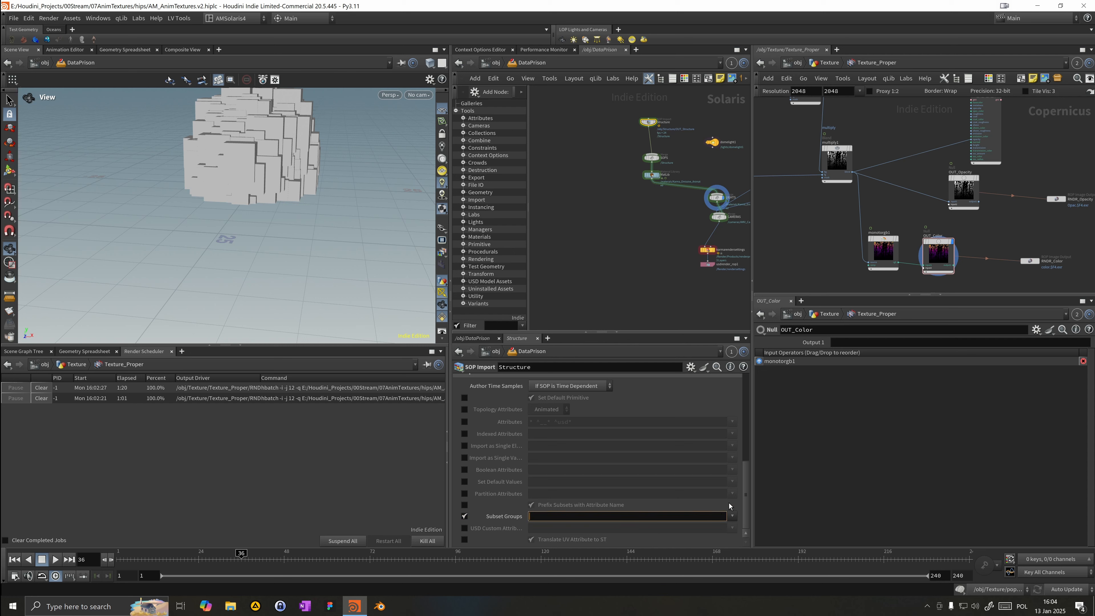
type("*")
key("Return")
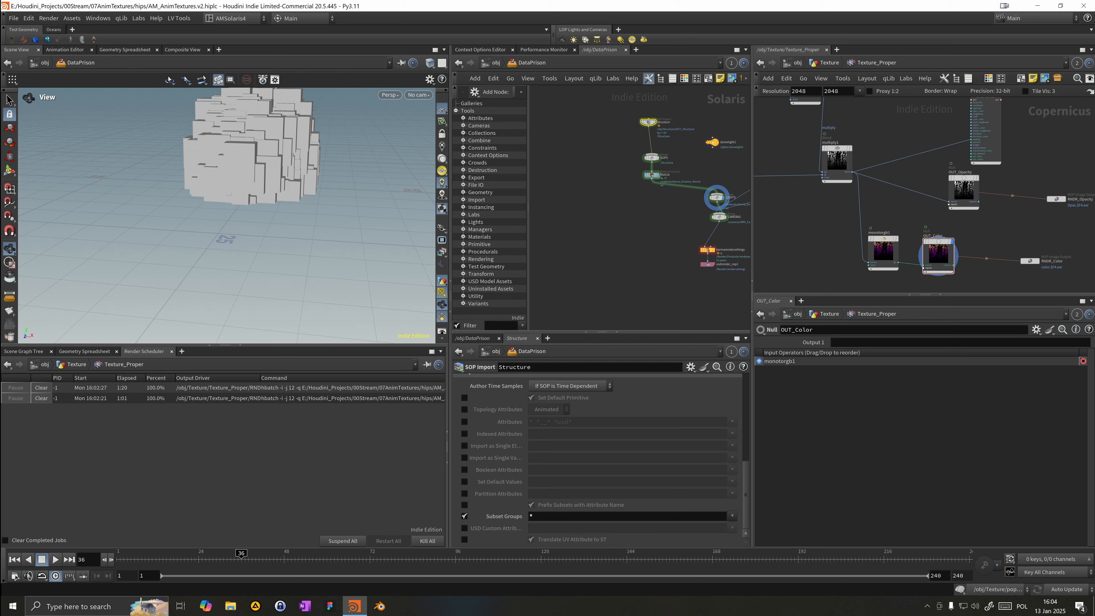
Step: Expand the Structure prim hierarchy in the scene graph tree to examine its subsets
left_click(62, 353)
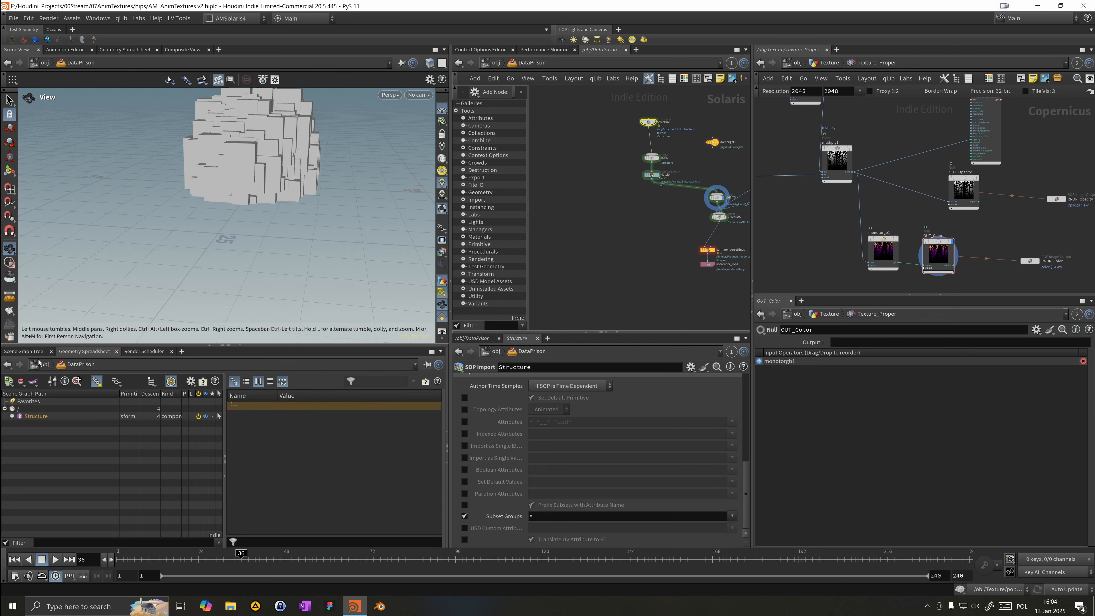
left_click(12, 416)
left_click(20, 424)
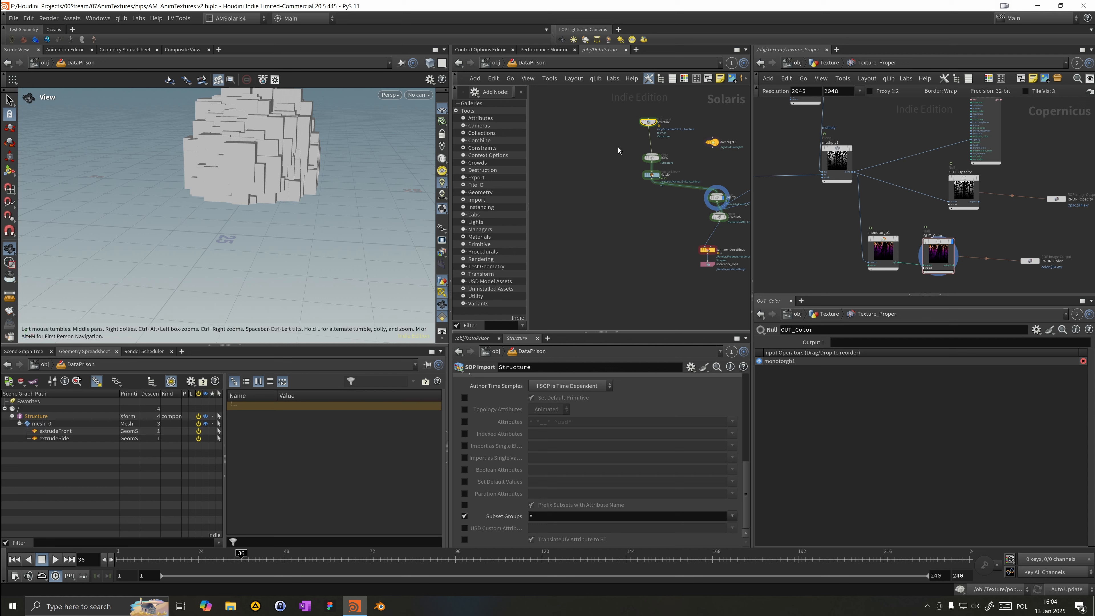
Step: On the material library, turn off Include Only VOPs with Material Flag Set, auto-fill materials, and assign to /Structure/mesh_0/extrudeSide
scroll(621, 139, "up", 3)
middle_click_drag(621, 139, 609, 154)
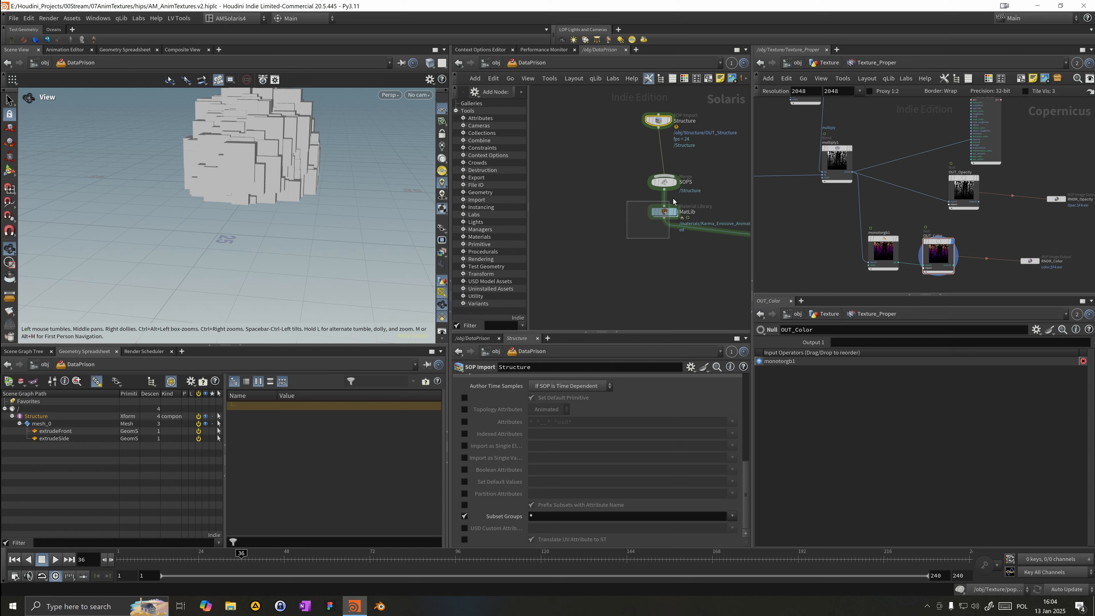
left_click_drag(674, 199, 673, 200)
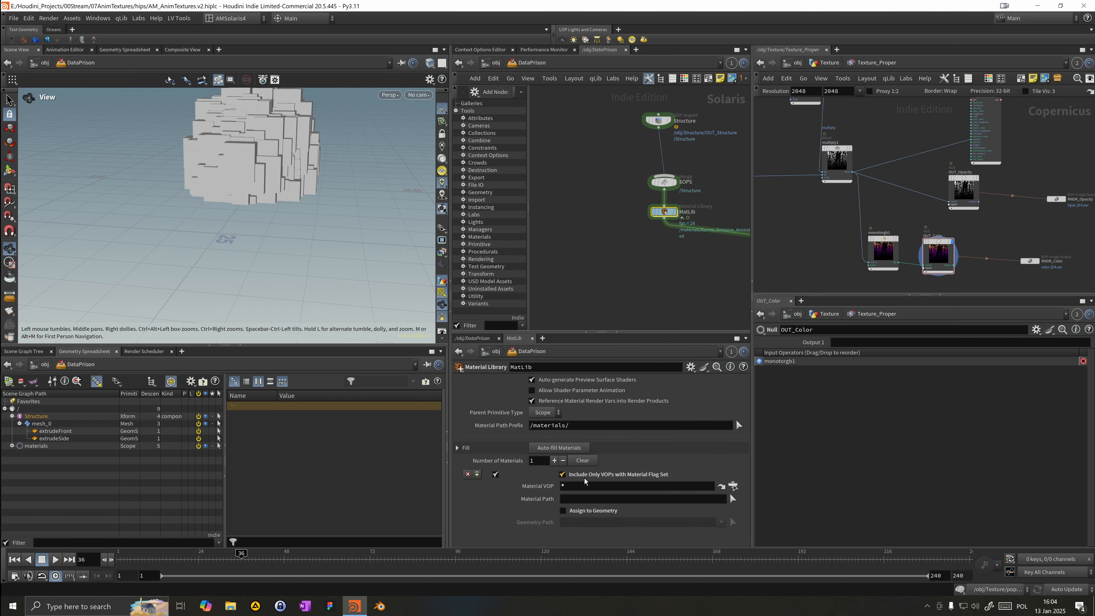
left_click(582, 459)
left_click(579, 449)
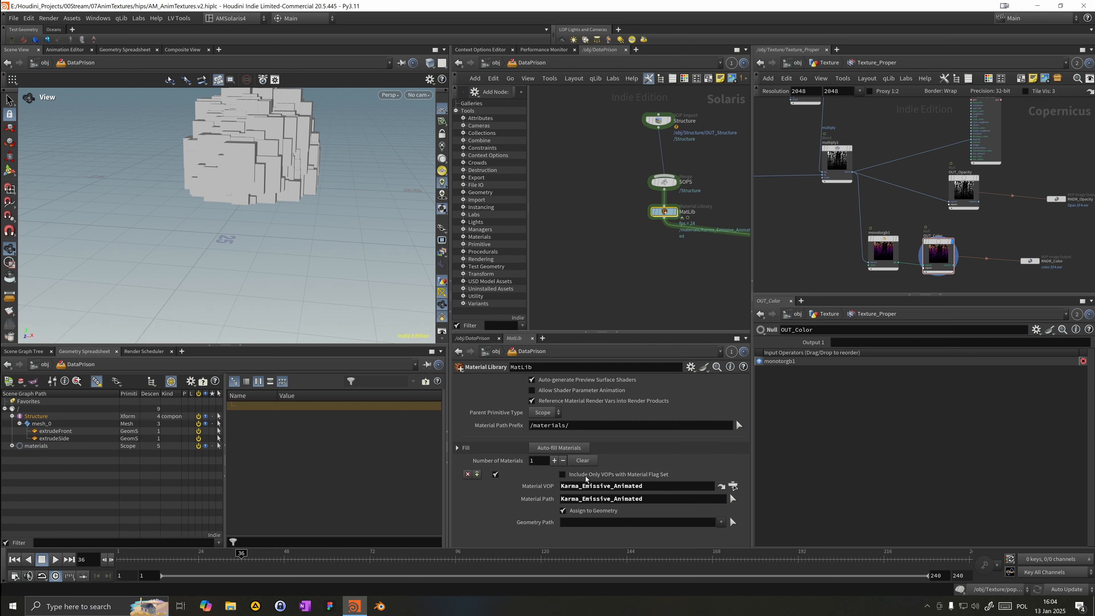
left_click_drag(68, 439, 602, 523)
Step: Orbit the viewport and scrub the timeline to frame 126 to inspect the animated emissive material
left_click_drag(264, 163, 382, 172)
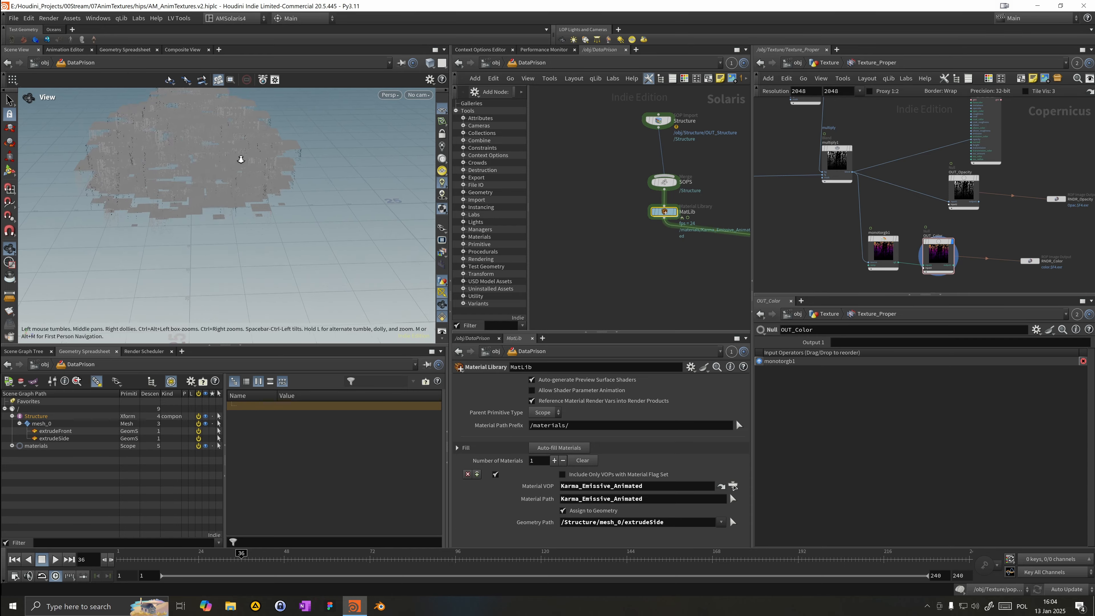
right_click_drag(240, 159, 347, 169)
left_click_drag(347, 169, 246, 185)
right_click_drag(246, 185, 164, 142)
middle_click_drag(163, 142, 263, 233)
left_click_drag(264, 233, 261, 179)
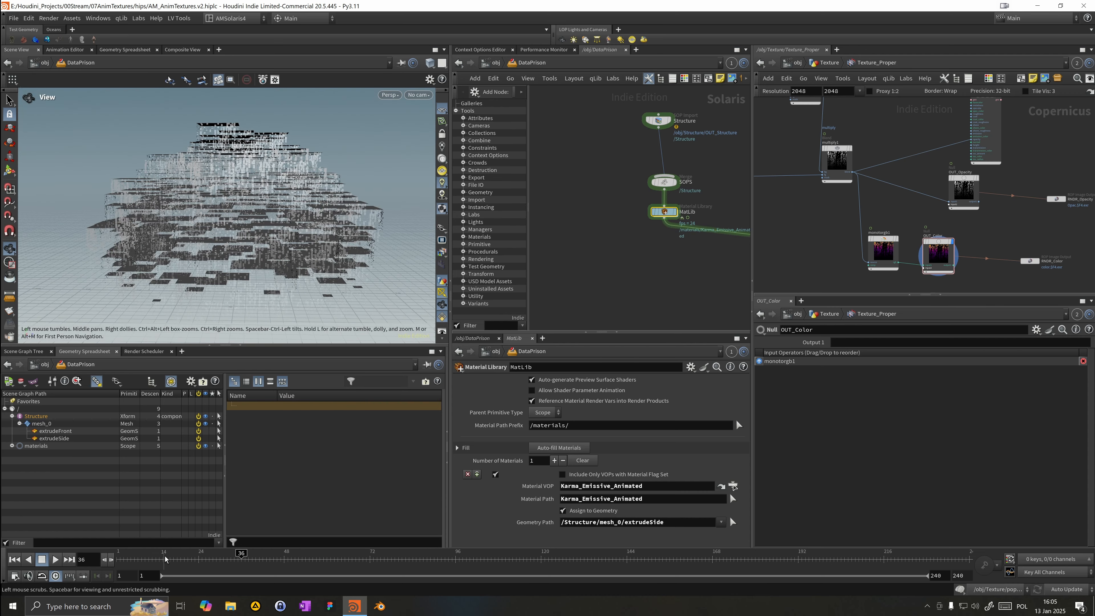
left_click_drag(166, 559, 563, 550)
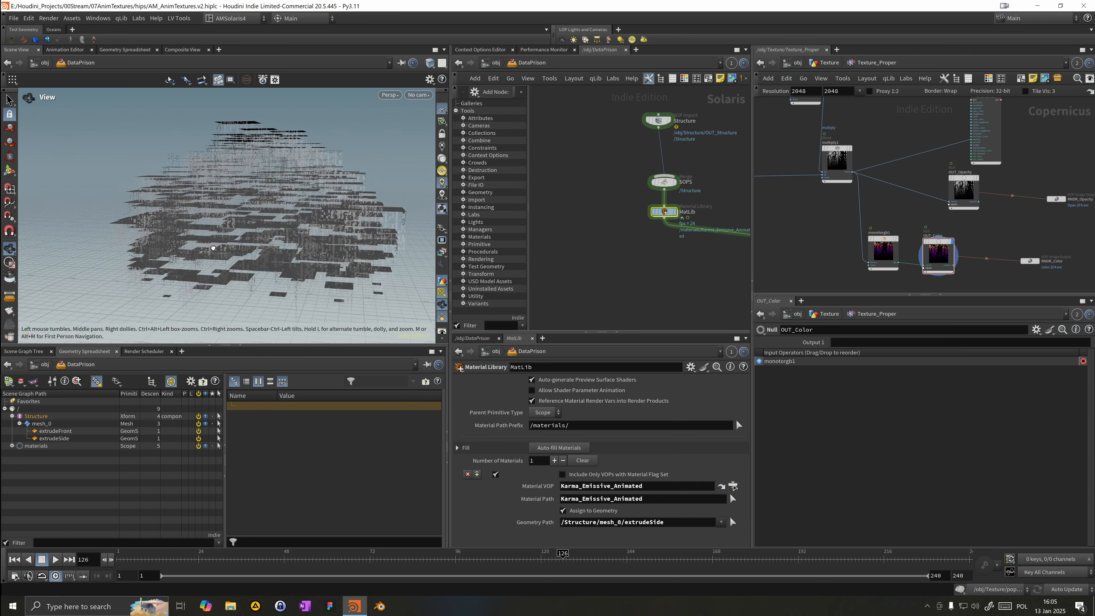
Step: Set the viewport background color scheme to Dark in the display options
key("d")
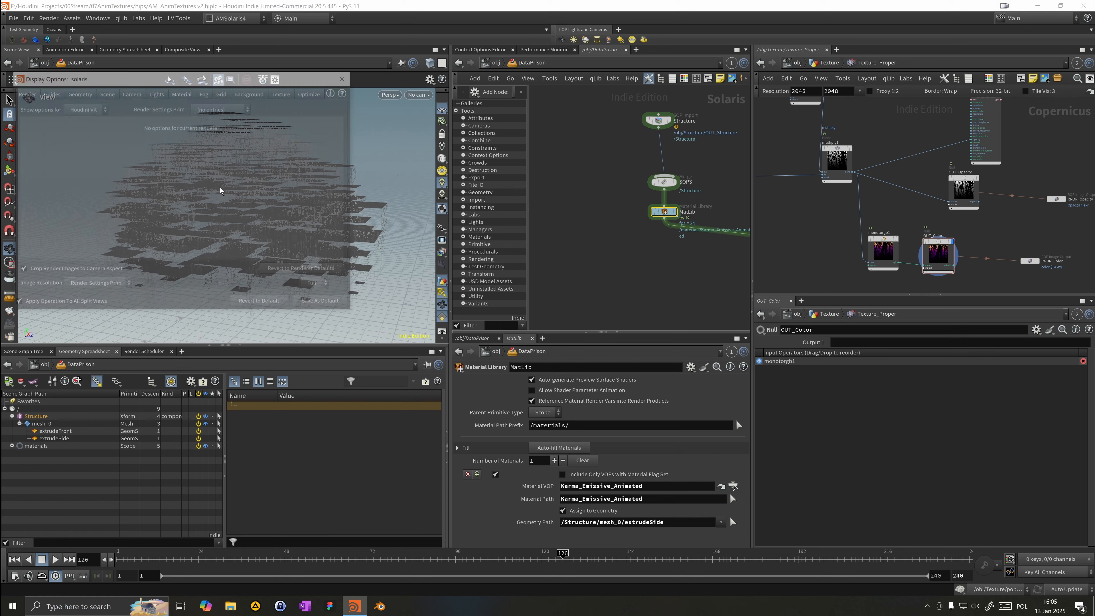
left_click(249, 92)
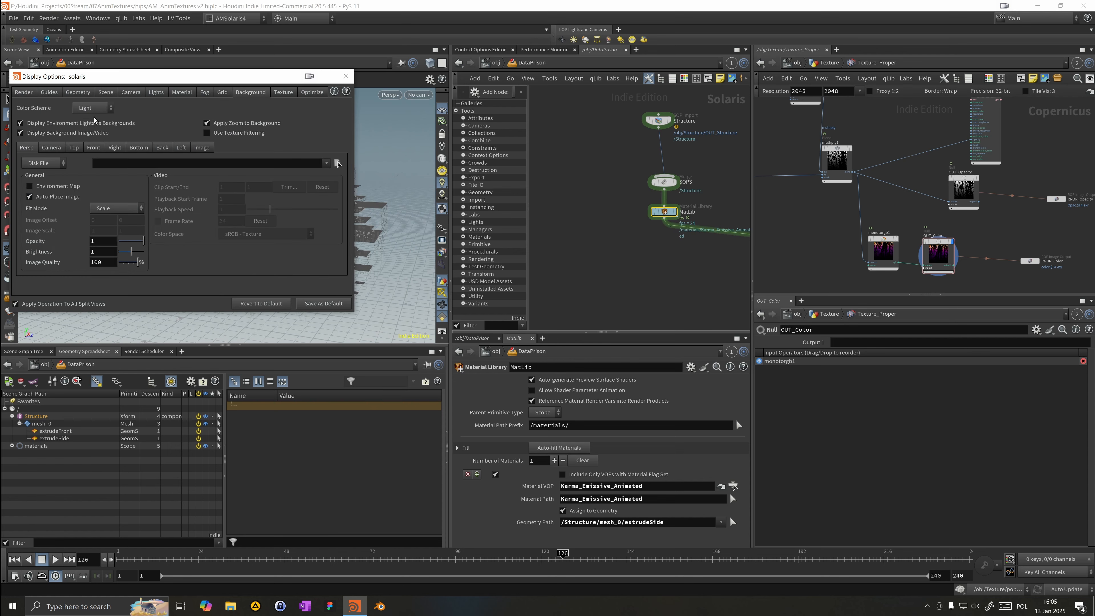
left_click(93, 108)
left_click(104, 132)
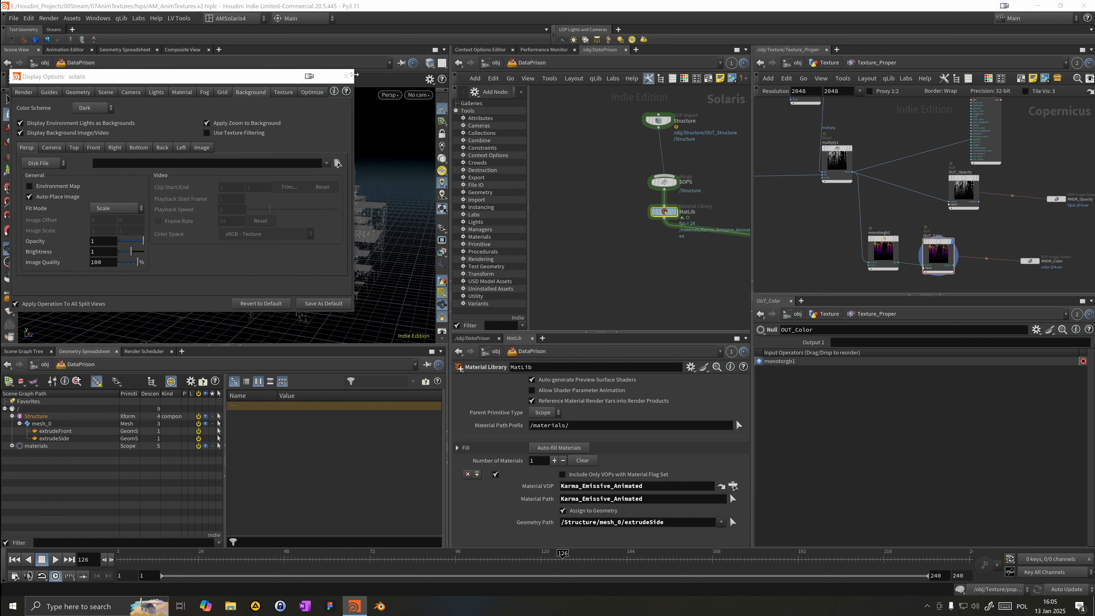
left_click(346, 76)
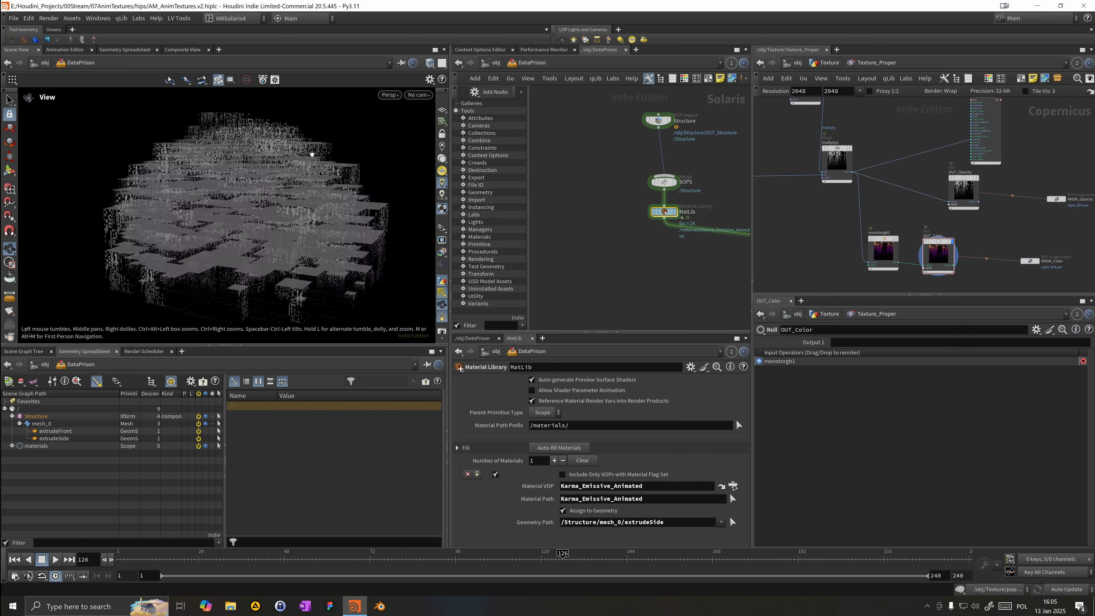
Step: Render a viewport flipbook with Scoped Channel Key Frames Only turned off
left_click_drag(312, 154, 301, 158)
right_click_drag(301, 158, 389, 163)
left_click_drag(389, 164, 298, 195)
right_click_drag(299, 196, 466, 160)
middle_click_drag(373, 203, 311, 195)
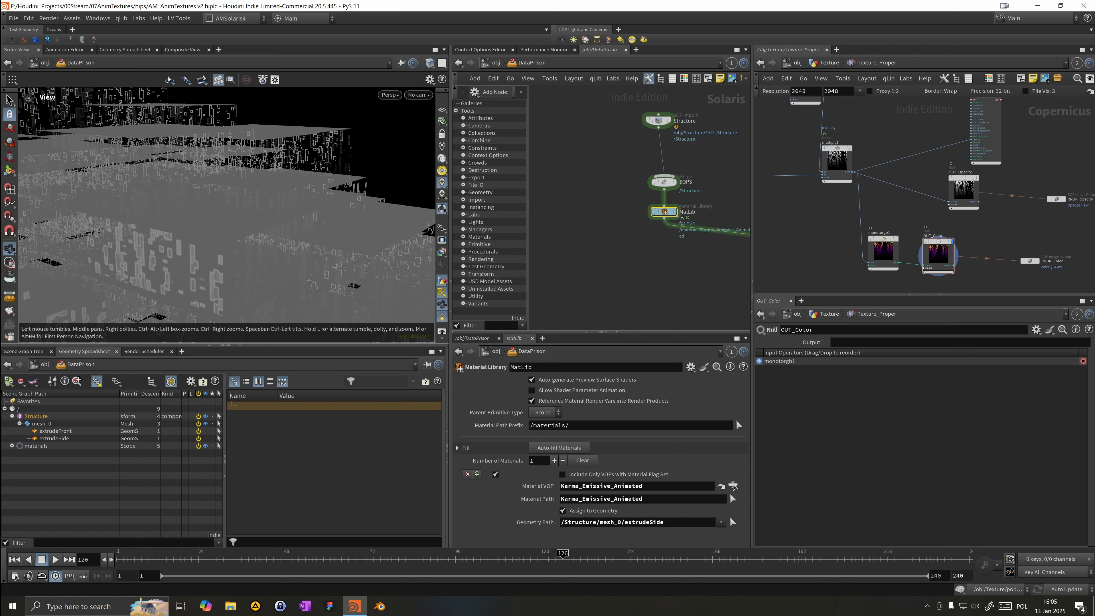
left_click(9, 325)
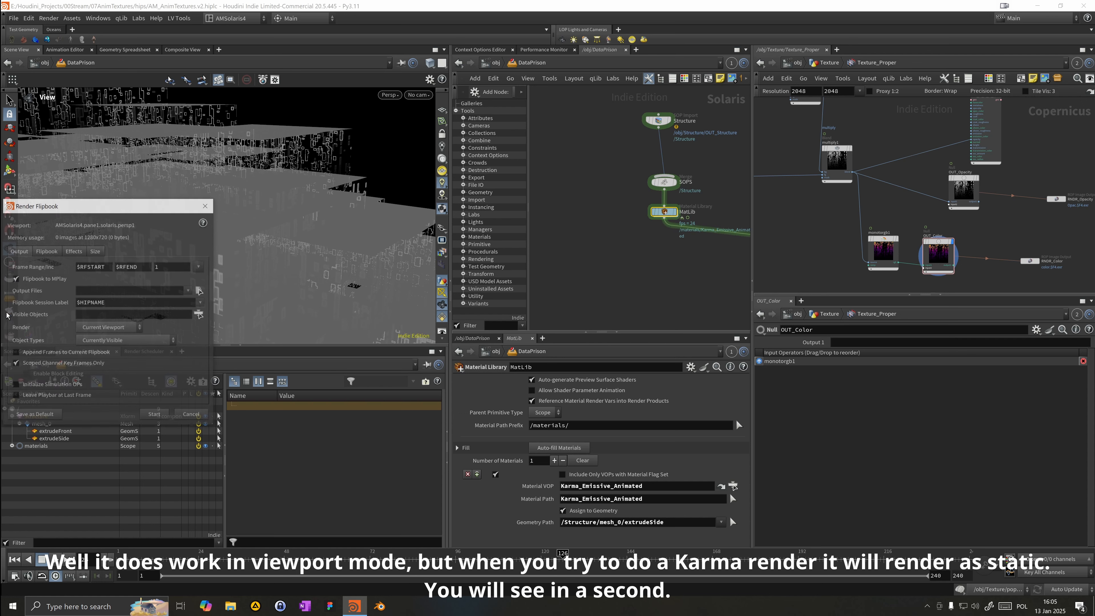
left_click(46, 250)
left_click(20, 251)
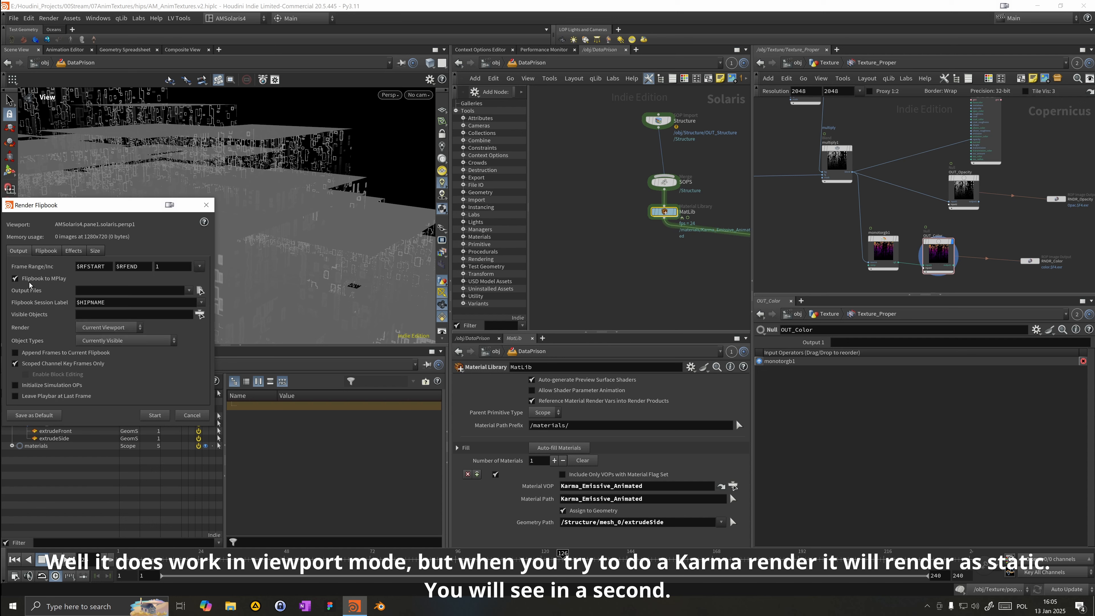
left_click(16, 363)
left_click(95, 251)
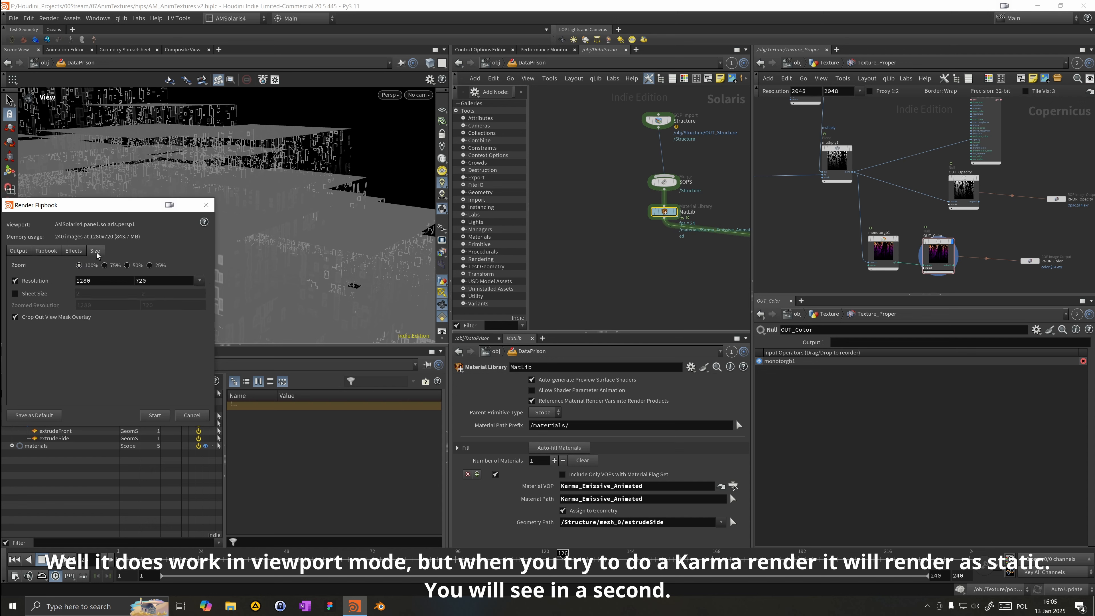
left_click(154, 416)
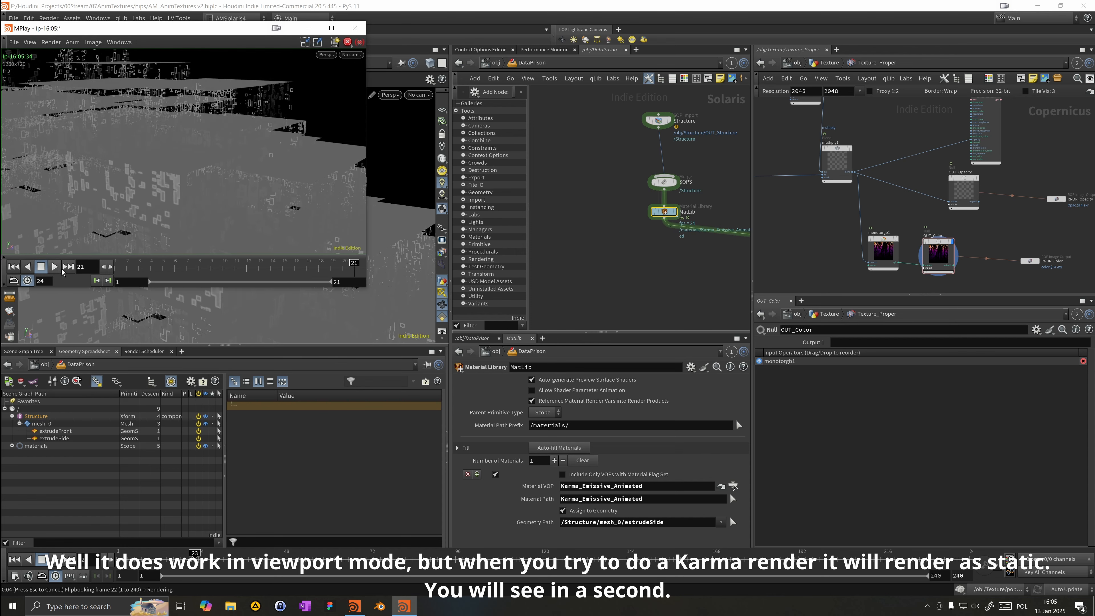
Step: Play back the flipbook and close MPlay
left_click(54, 267)
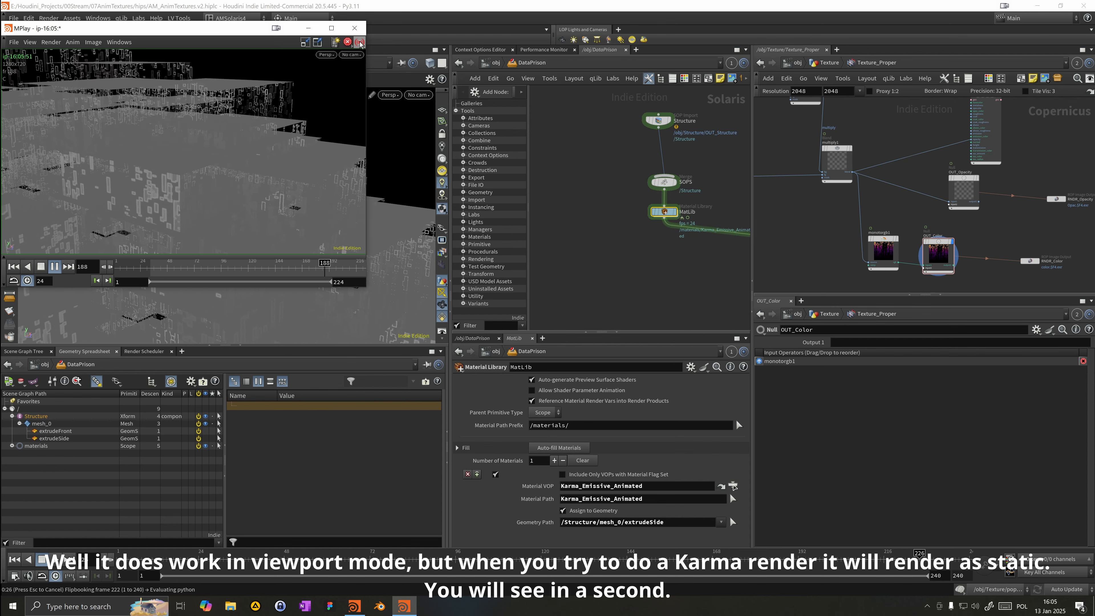
left_click(360, 42)
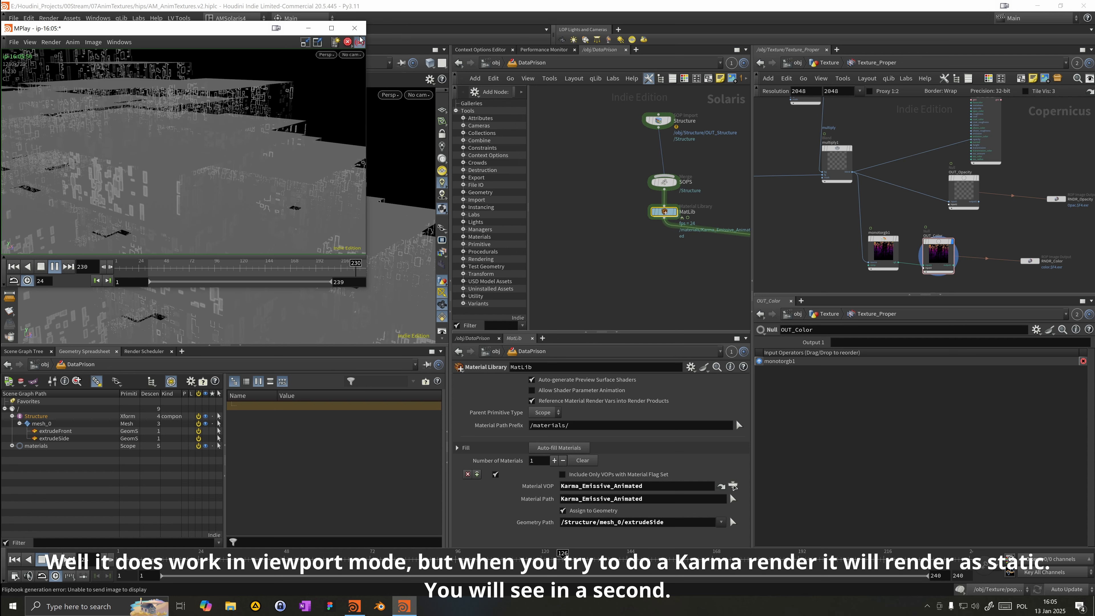
left_click(356, 28)
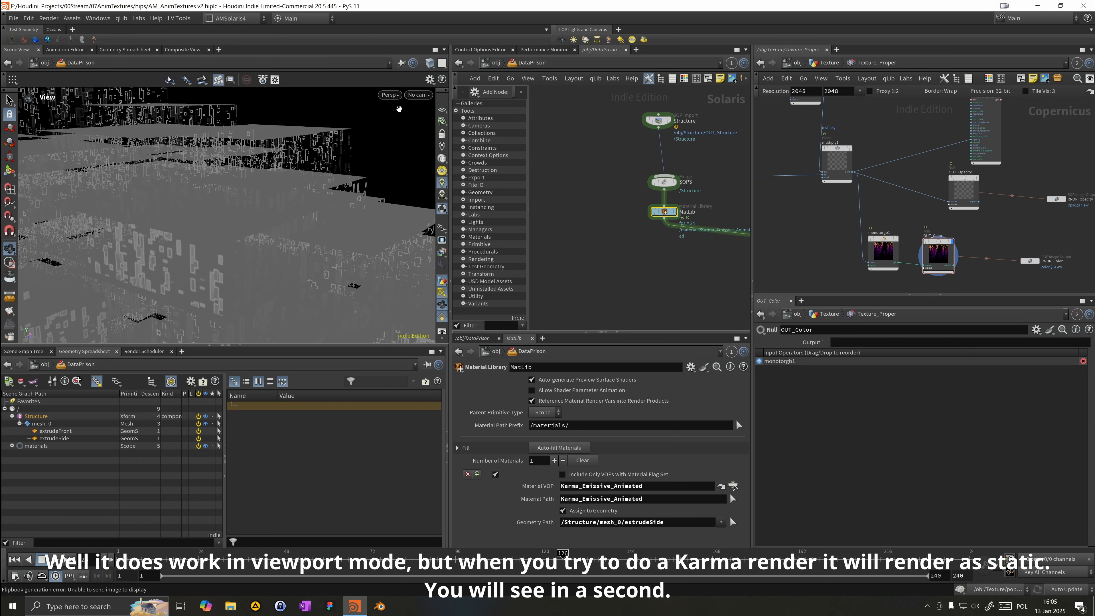
Step: Enable Allow Shader Parameter Animation on the material library node
left_click_drag(652, 223, 675, 208)
double_click(665, 212)
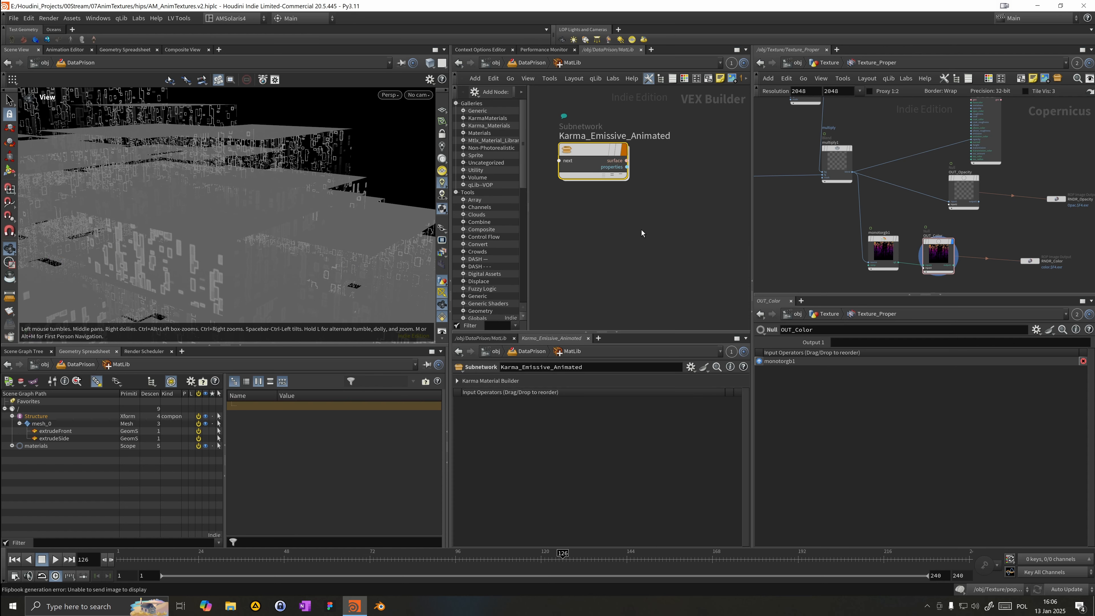
left_click(546, 64)
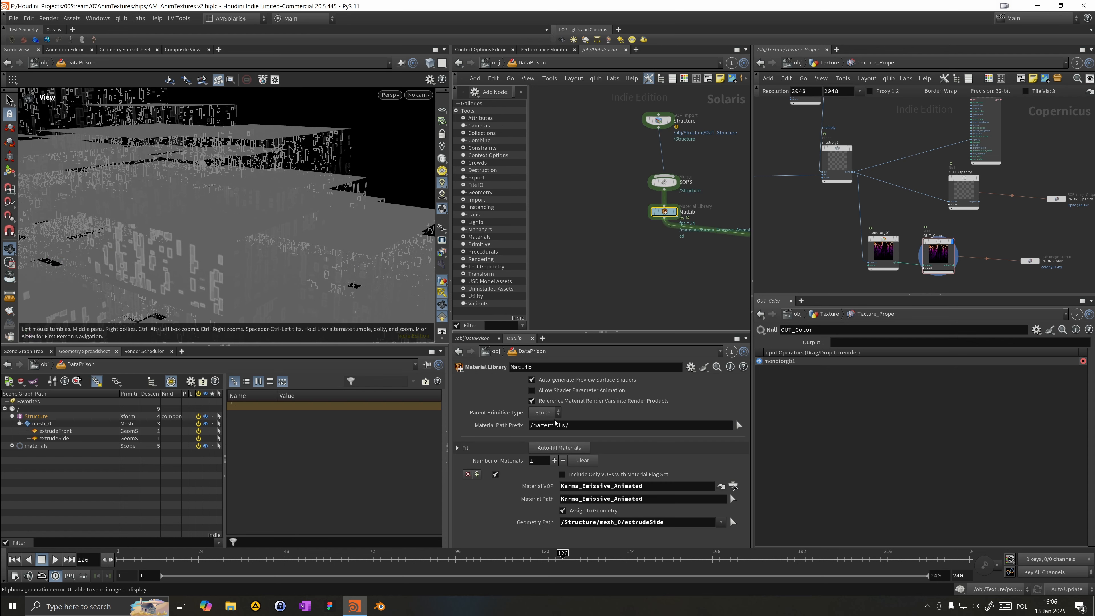
left_click(602, 393)
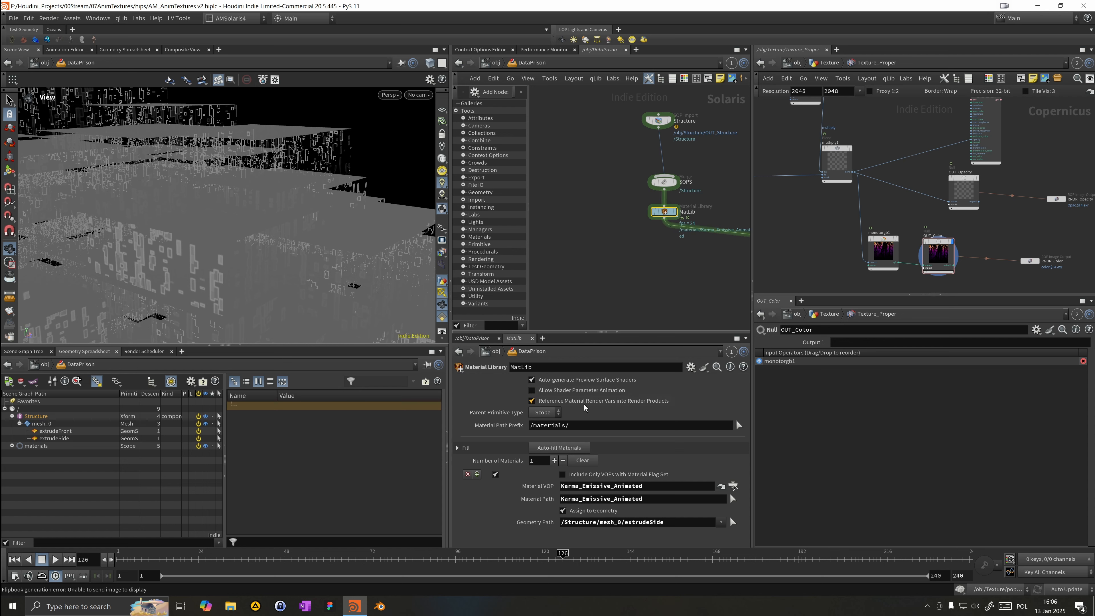
Step: Select the Karma render settings node and reposition the LIGHTS and CAMERAS nodes in the network
scroll(579, 289, "down", 2)
scroll(273, 289, "down", 5)
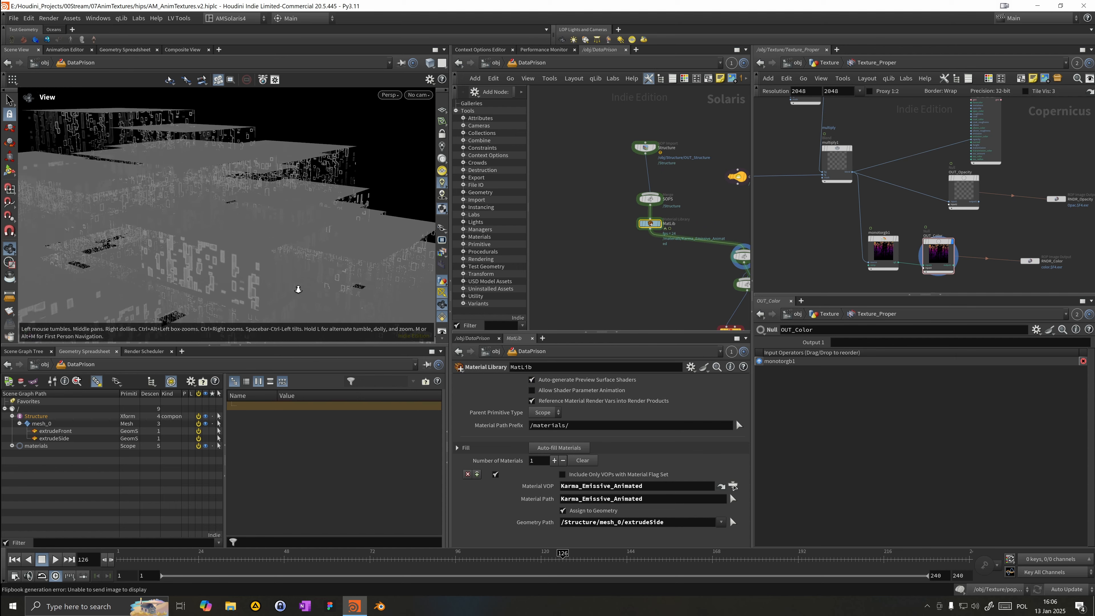
middle_click_drag(273, 289, 253, 201)
middle_click_drag(663, 281, 568, 235)
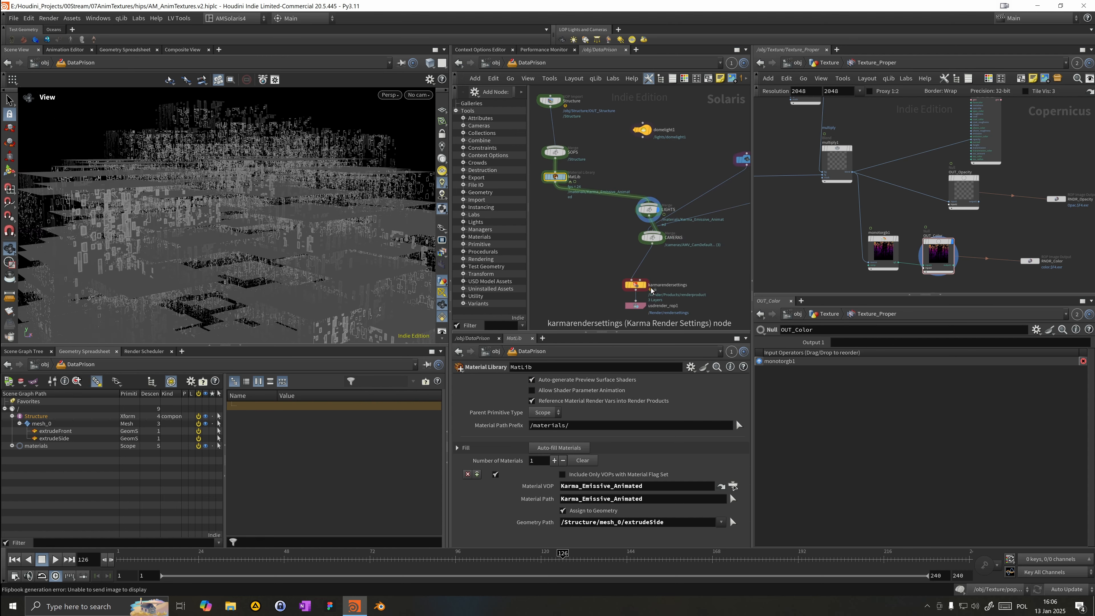
left_click_drag(647, 292, 654, 290)
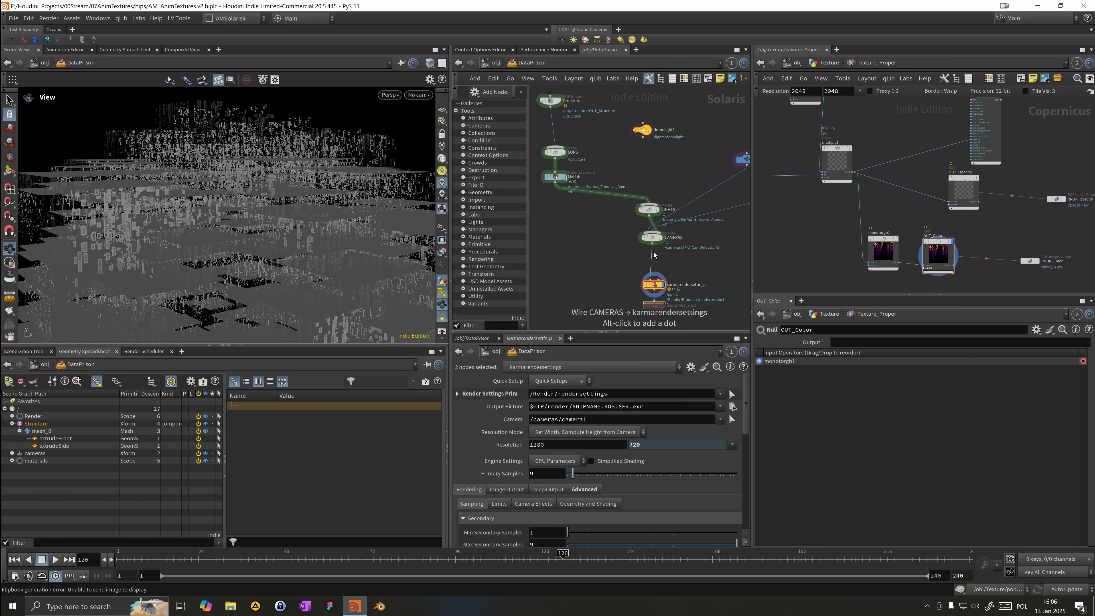
left_click_drag(654, 240, 654, 260)
left_click_drag(652, 212, 614, 207)
mouse_move(348, 254)
left_mouse_down()
mouse_move(297, 276)
mouse_move(347, 258)
left_mouse_up()
middle_click_drag(346, 257, 352, 214)
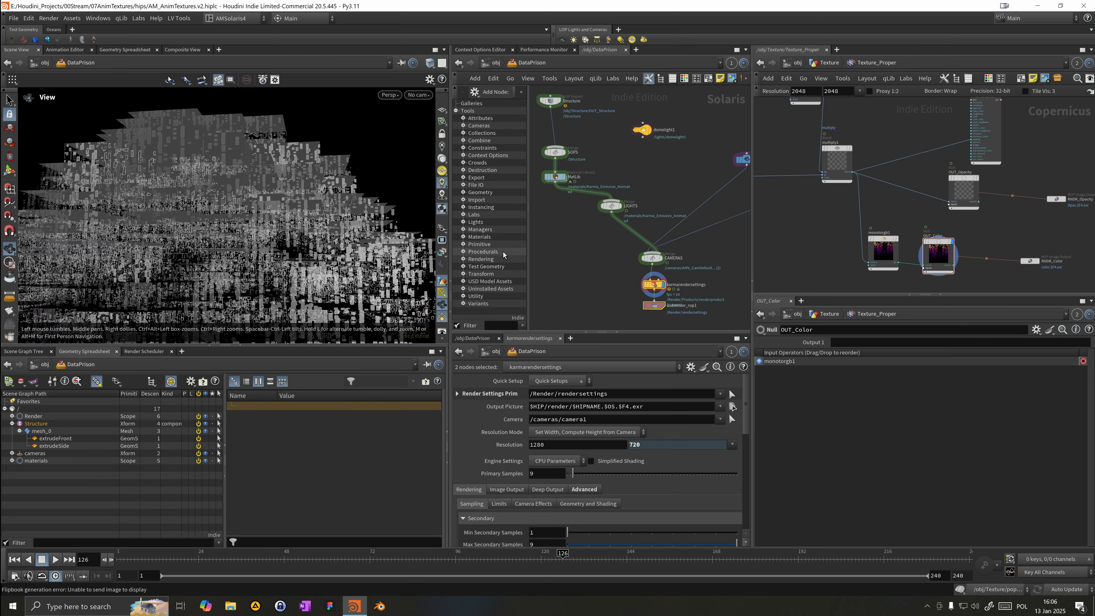
Step: Duplicate the Karma_Emissive_Animated material inside the material library and rename the copy Karma_Diffuse
double_click(557, 182)
left_click_drag(596, 149, 763, 221, "alt")
double_click(587, 212)
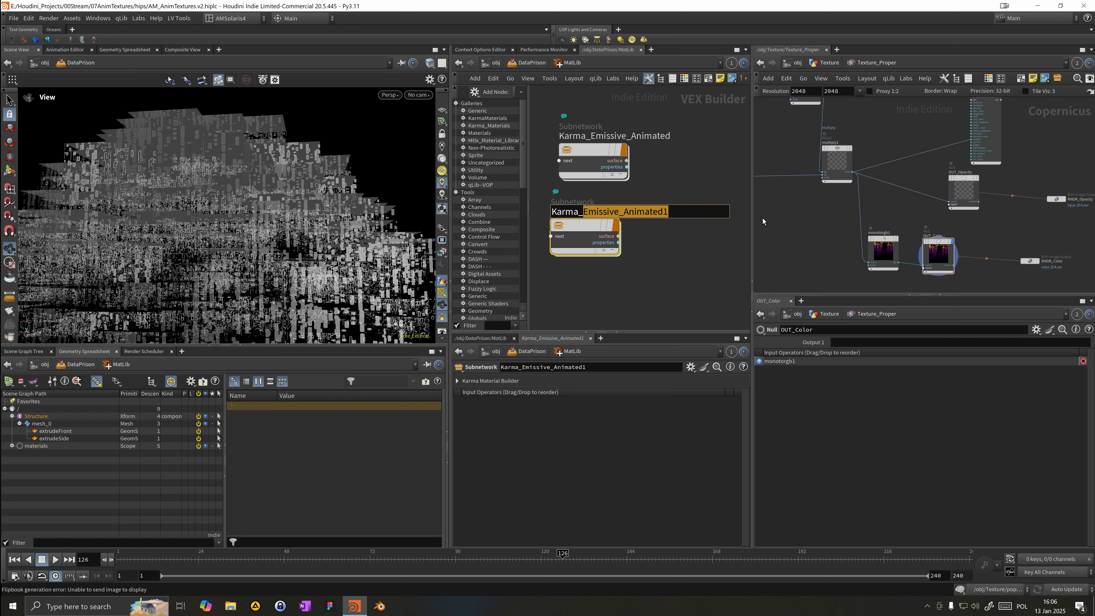
type("Diifuse")
key("Return")
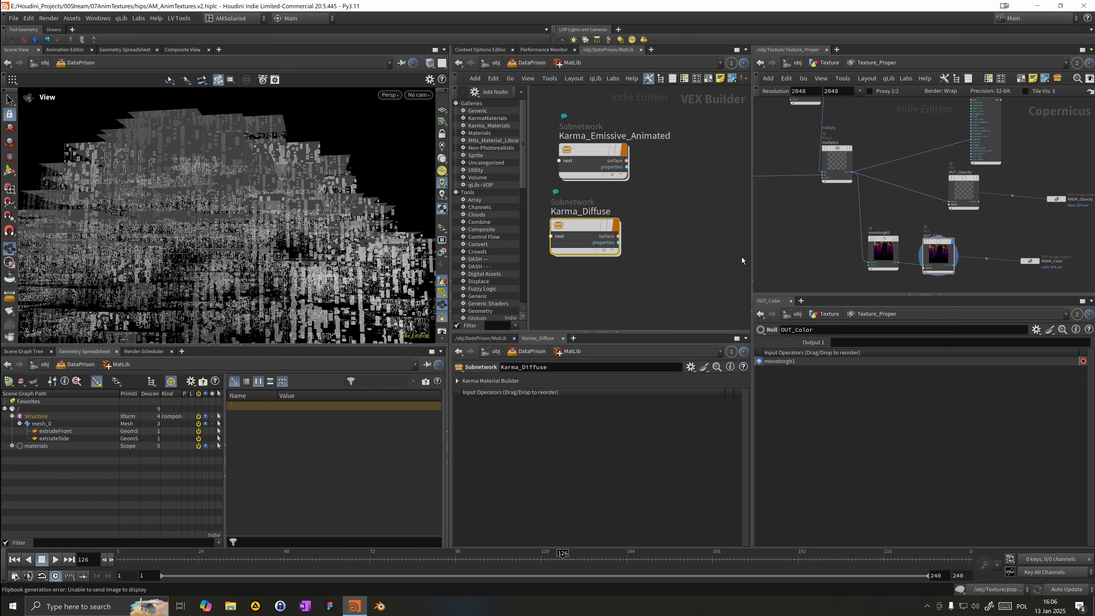
Step: Delete the image texture node inside the Karma_Diffuse material
mouse_move(603, 230)
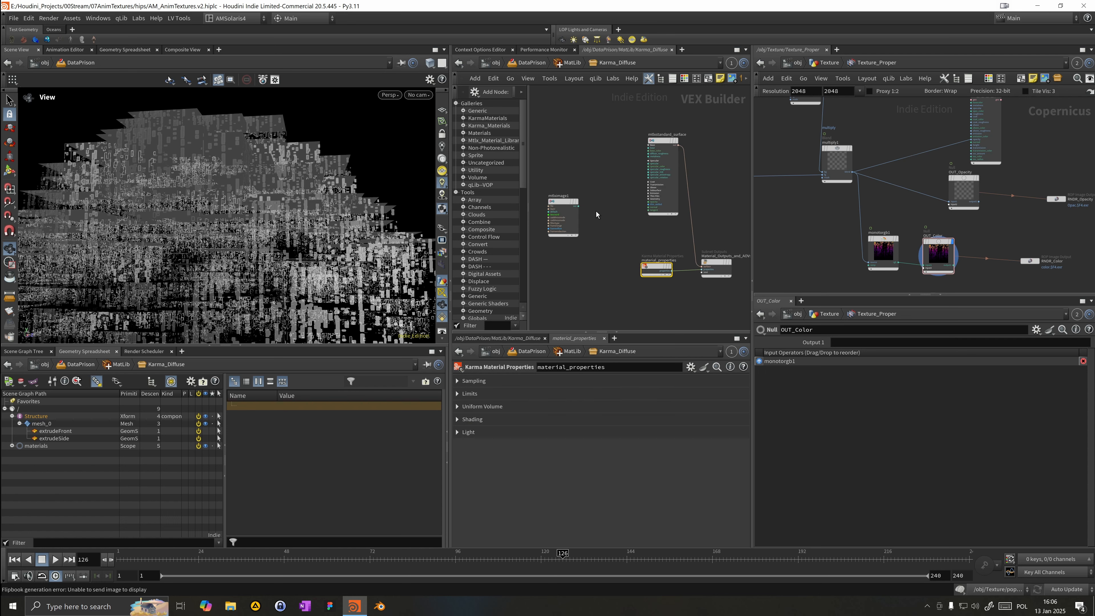
left_click(558, 213)
key("Delete")
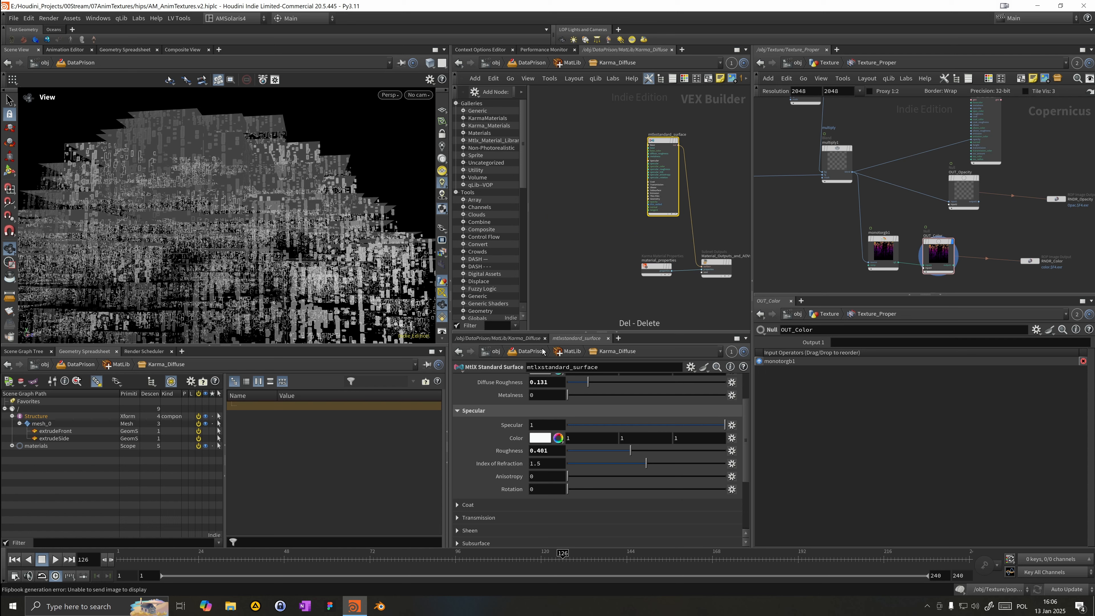
Step: Set the standard surface base color to a near-black 0.0125 and the specular roughness to about 0.678
scroll(565, 414, "up", 3)
left_click(546, 419)
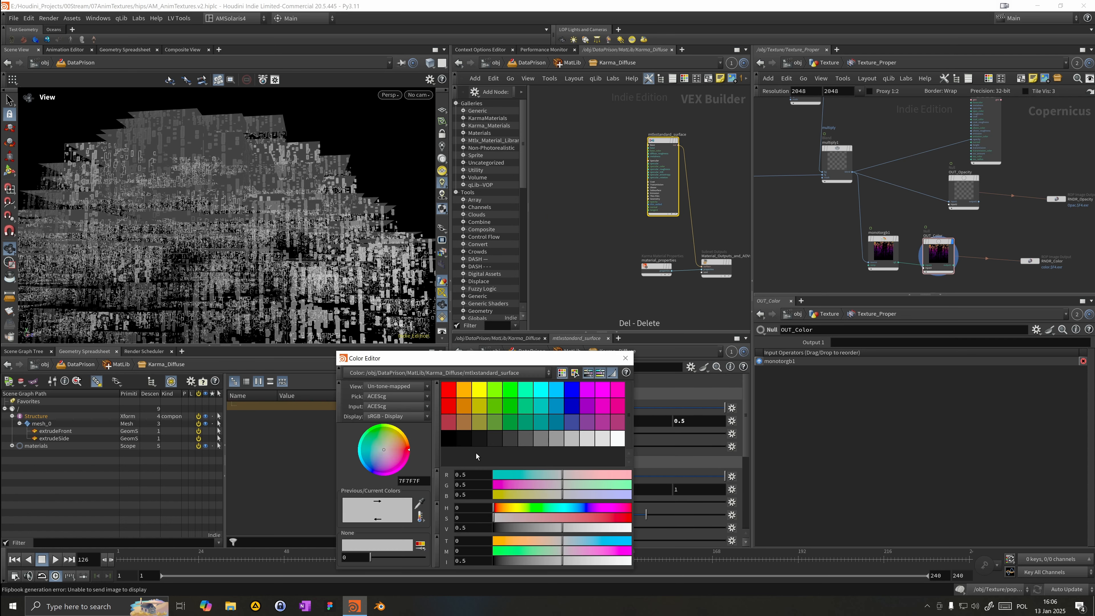
left_click(478, 441)
left_click(626, 359)
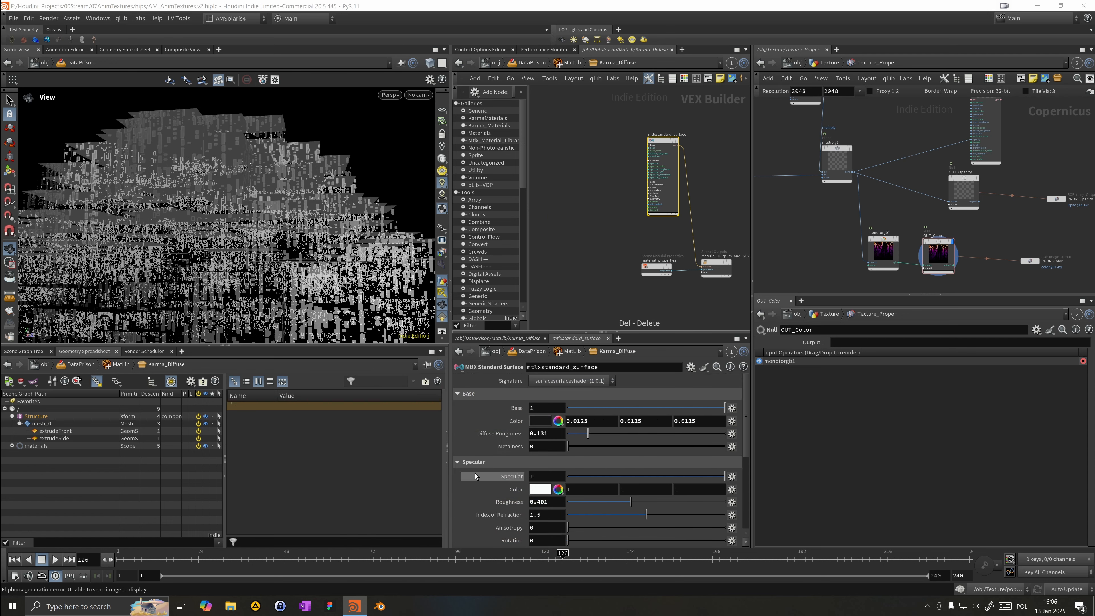
left_click_drag(598, 506, 705, 504)
left_click(652, 503)
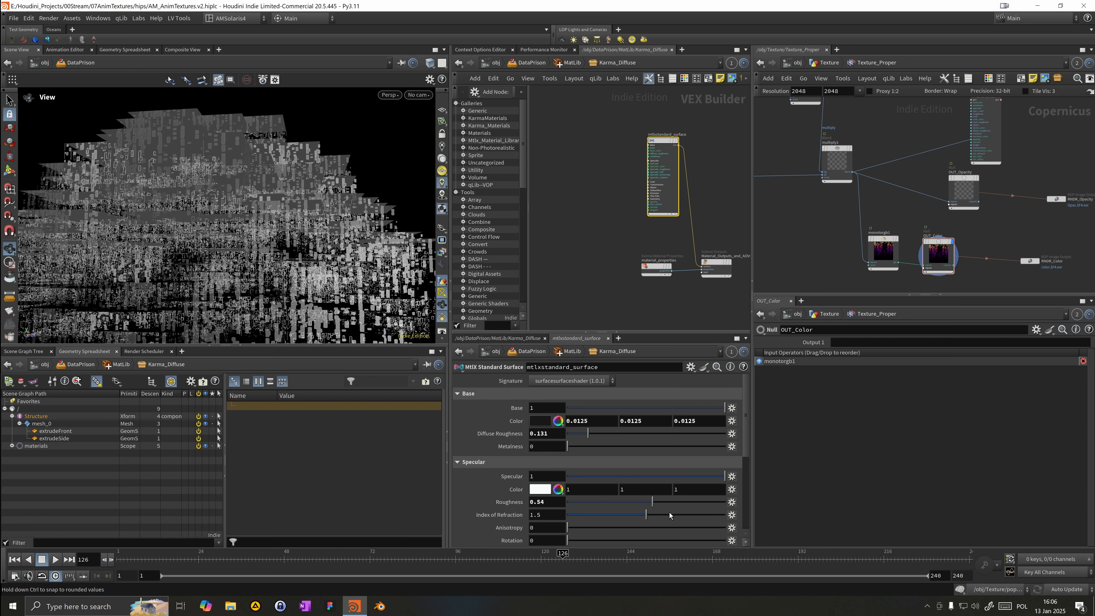
Step: Return to the material library node and auto-fill its materials so Karma_Diffuse gets its own entry
left_click(558, 65)
left_click(531, 63)
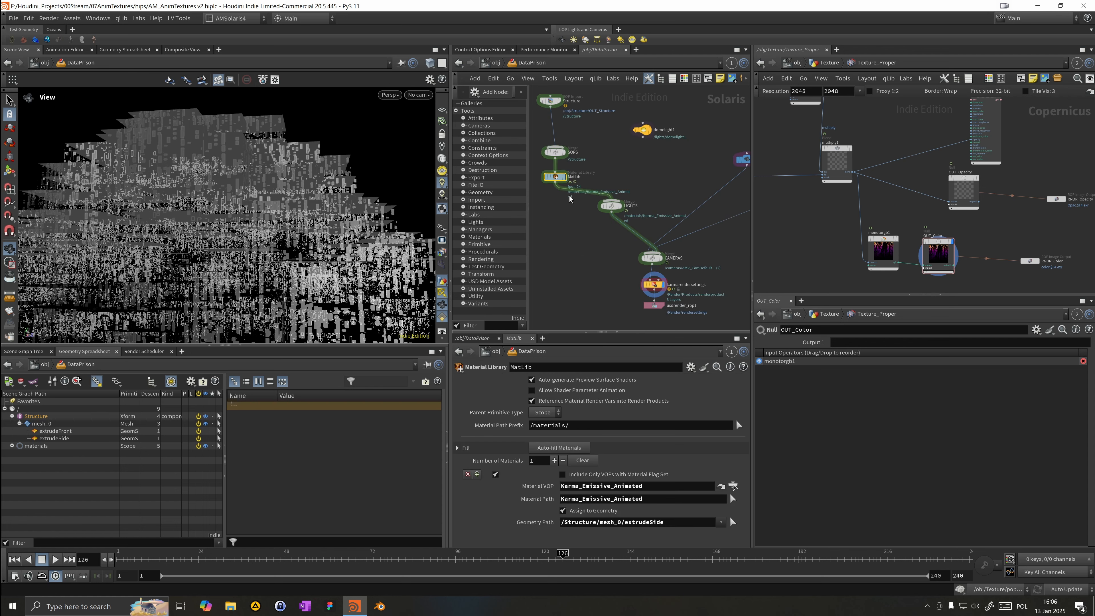
left_click(559, 448)
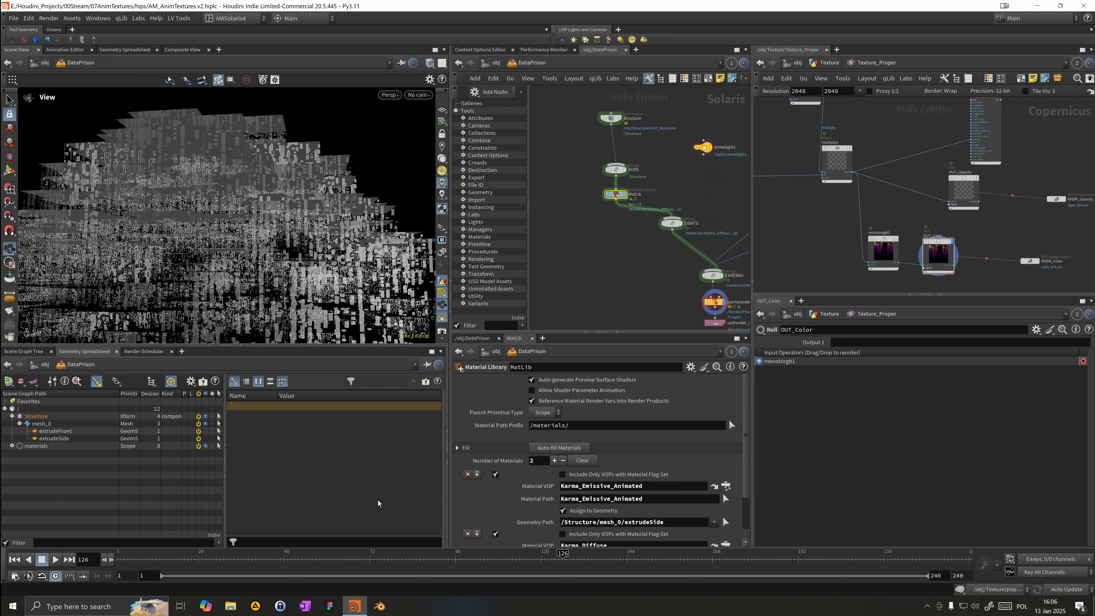
Step: Assign Karma_Diffuse to the extrudeFront primitive by setting its geometry path to /Structure/mesh_0/extrudeFront
left_click(56, 431)
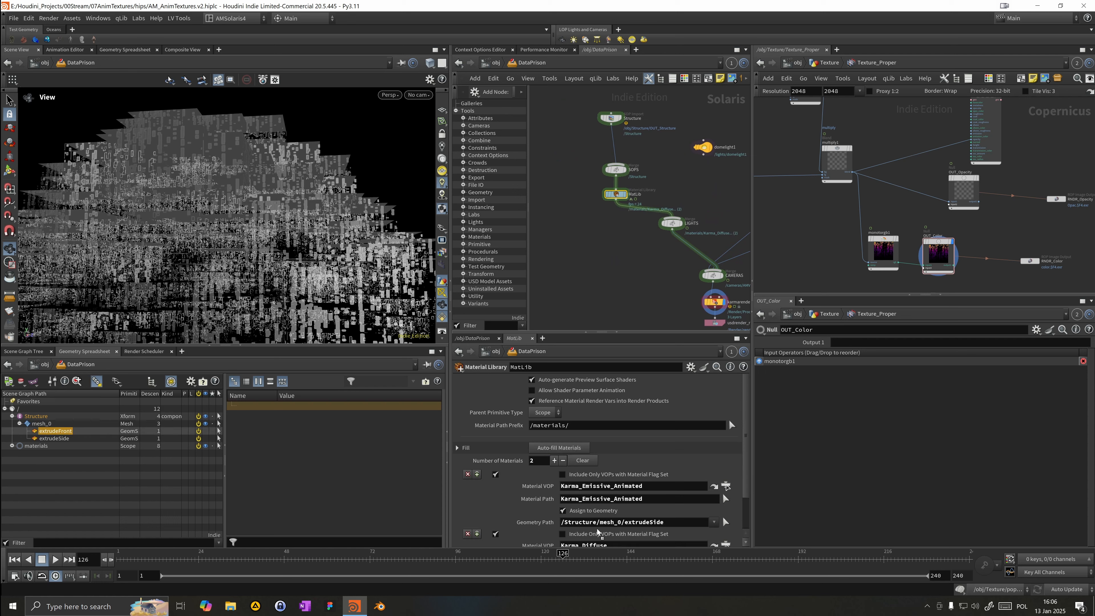
scroll(587, 505, "down", 2)
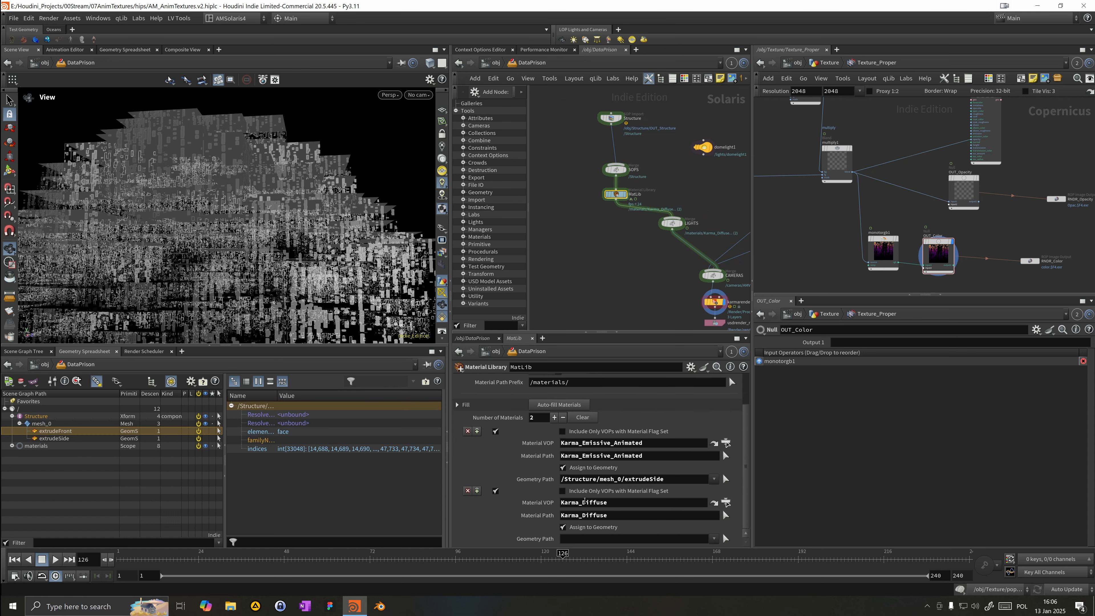
left_click_drag(40, 433, 589, 539)
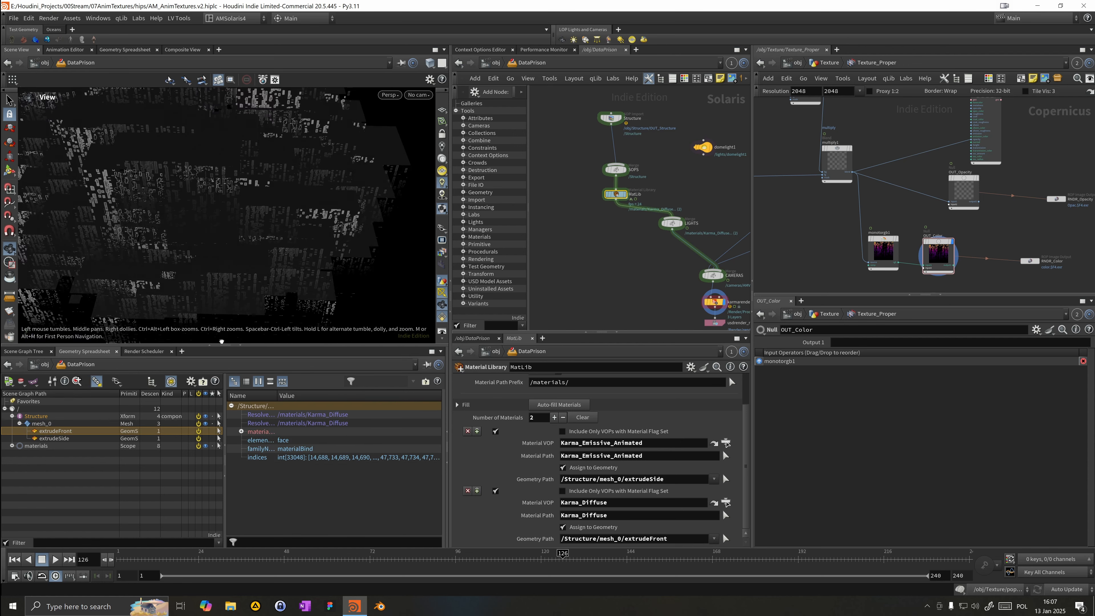
Step: Play the animation briefly and switch the viewport renderer to Karma XPU
left_click(56, 560)
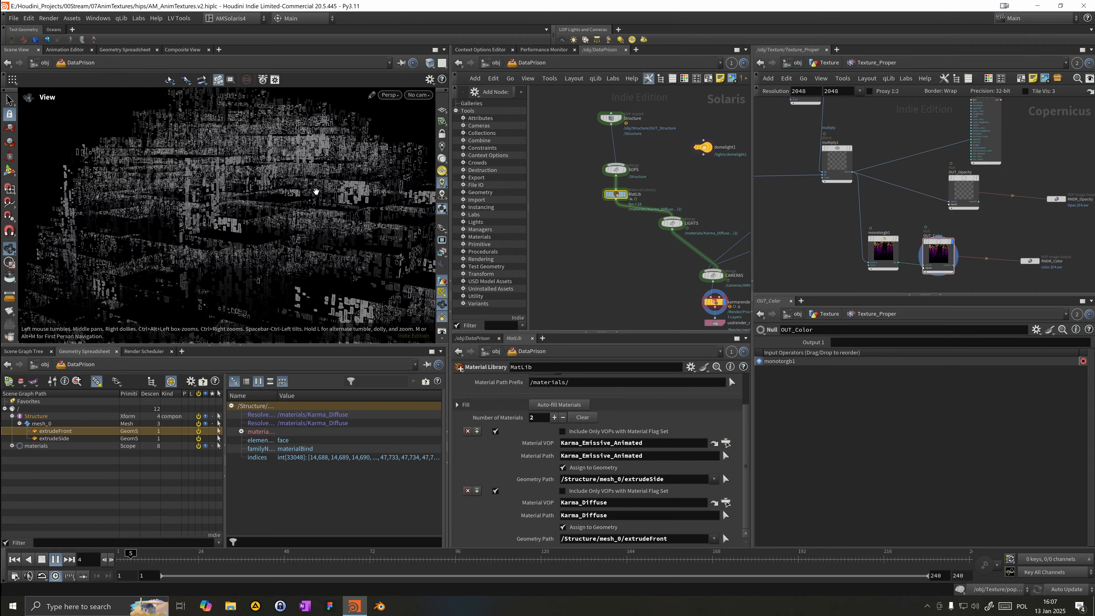
left_click(56, 560)
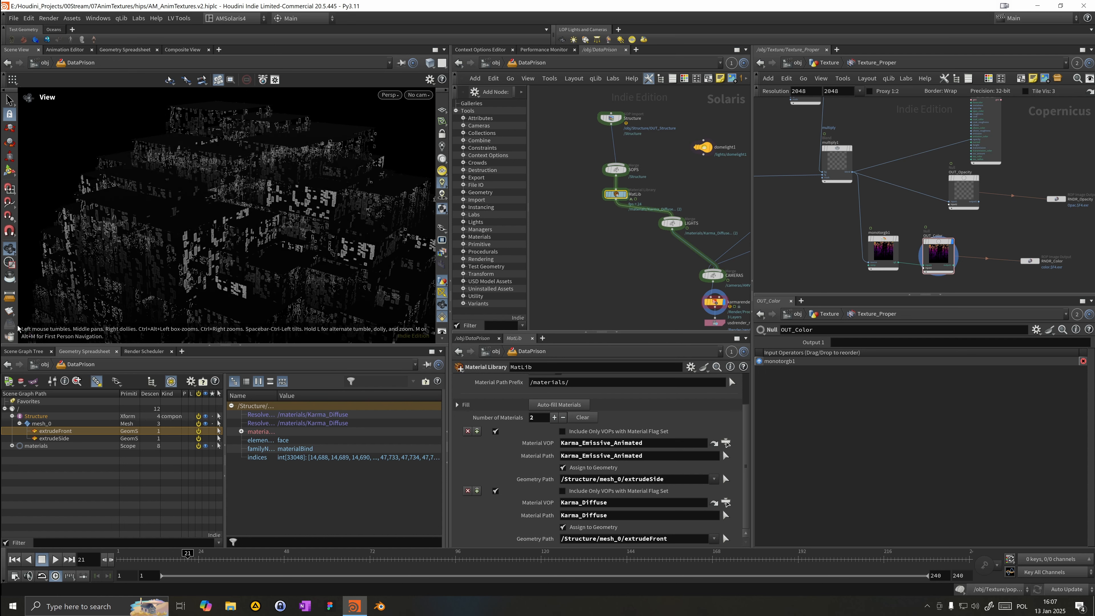
left_click(390, 95)
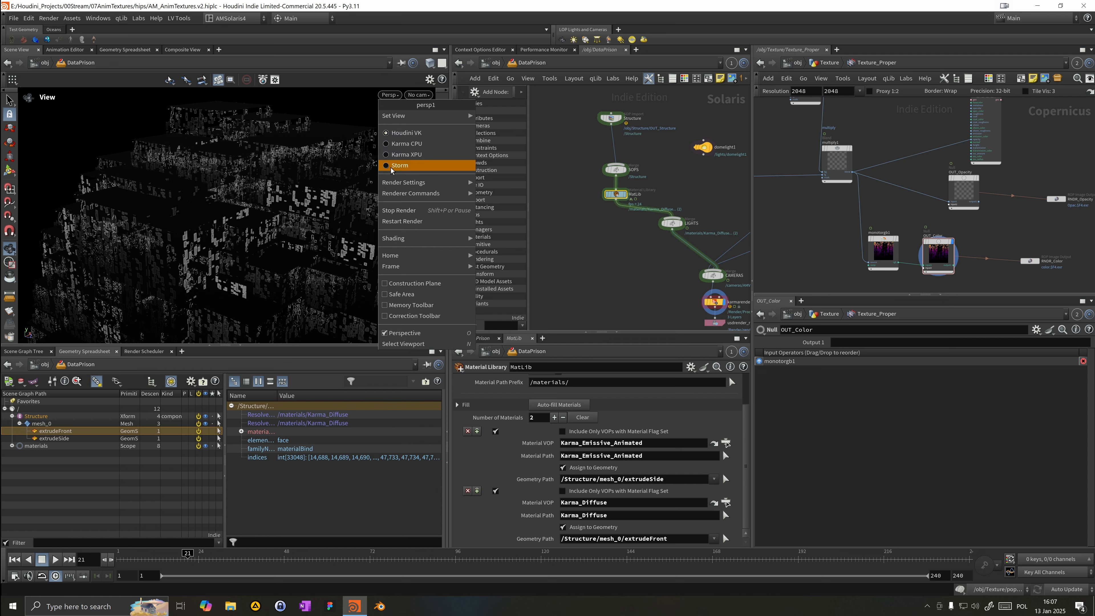
left_click(398, 158)
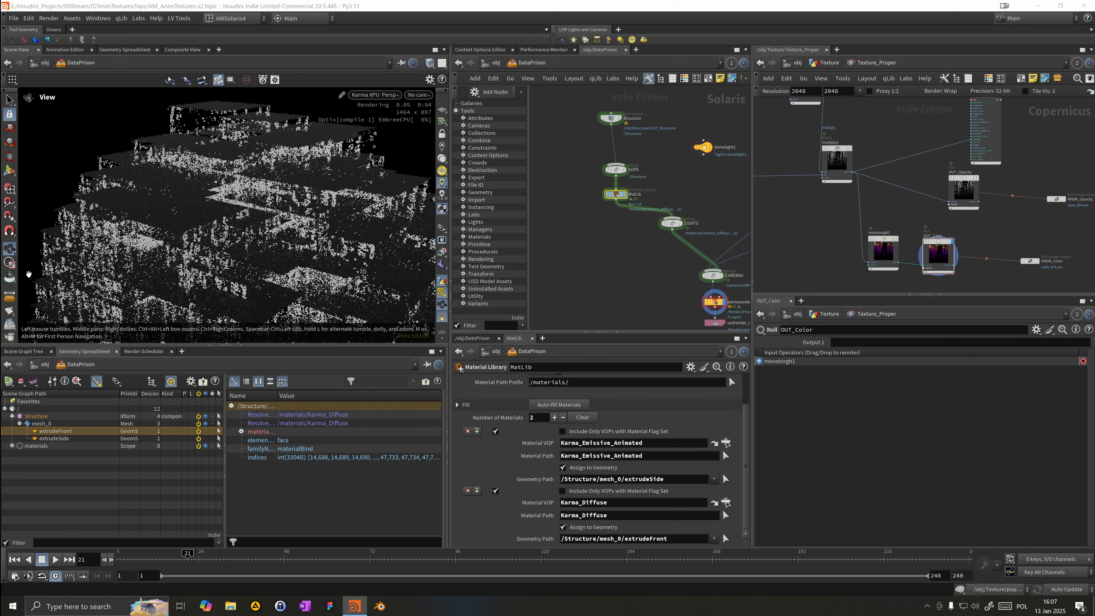
Step: In the Karma render settings, switch the engine to XPU and set path traced samples to 16
middle_click_drag(725, 296, 718, 265)
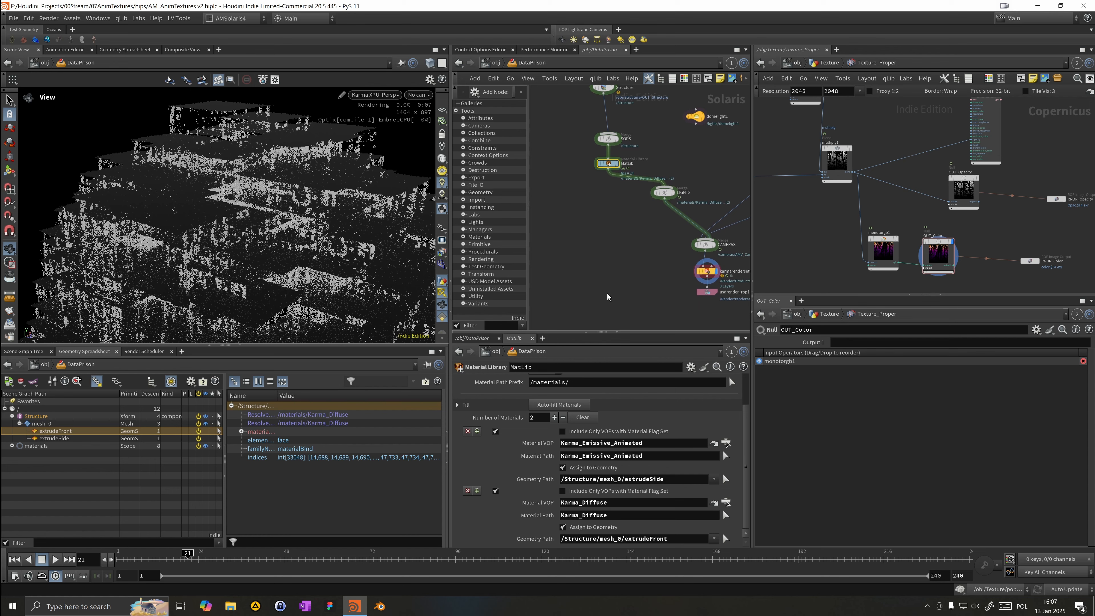
left_click_drag(718, 264, 714, 282)
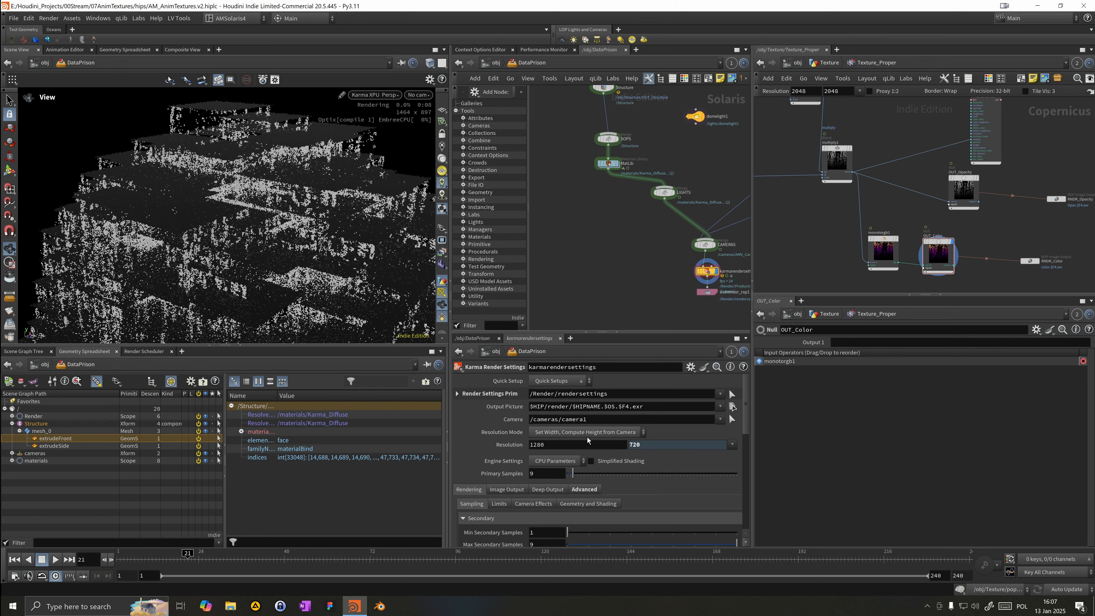
left_click(557, 460)
left_click(557, 483)
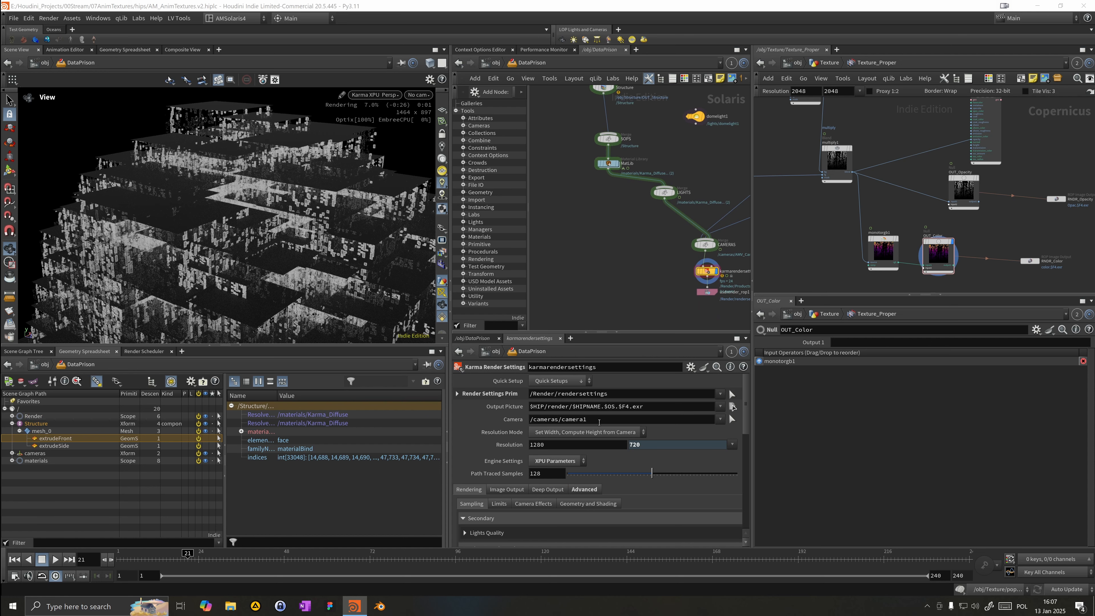
left_click_drag(585, 475, 579, 475)
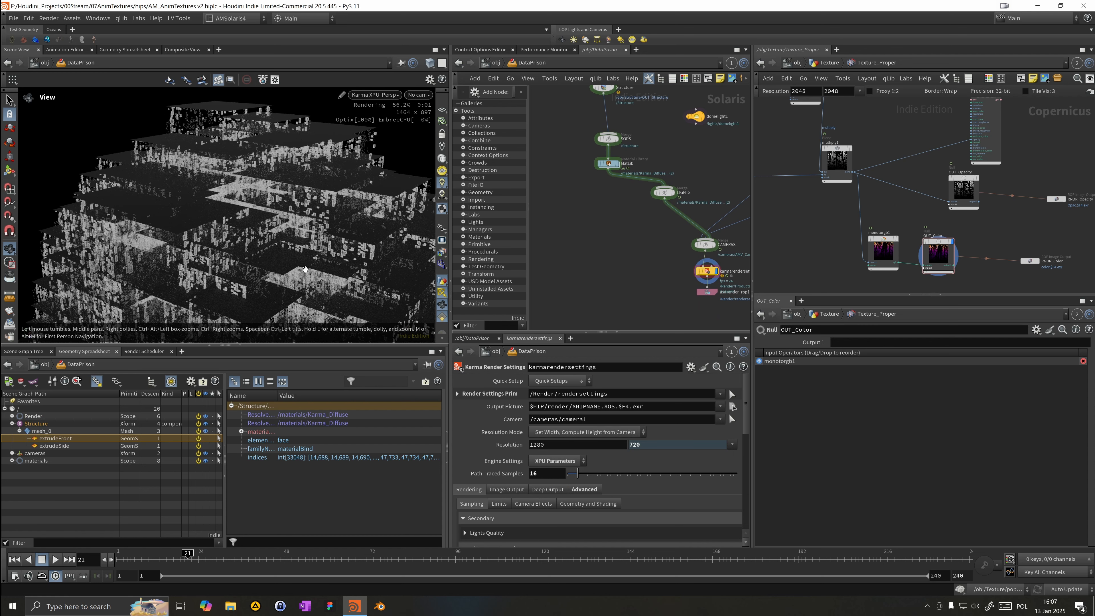
Step: Render a flipbook of the viewport for frames 1 to 10
left_click(14, 315)
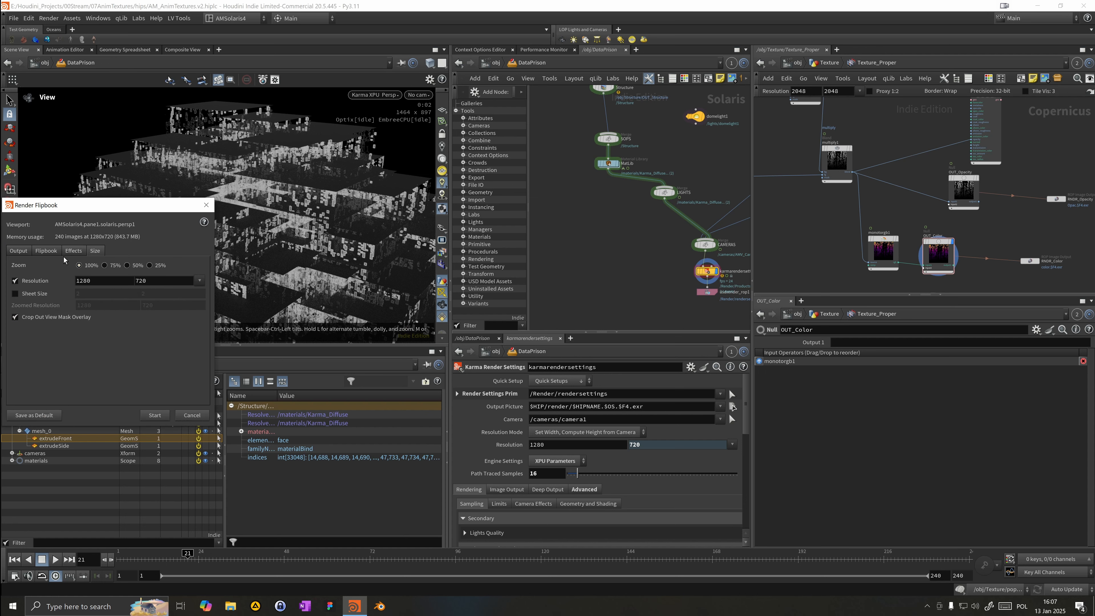
left_click(46, 251)
left_click(18, 251)
double_click(112, 268)
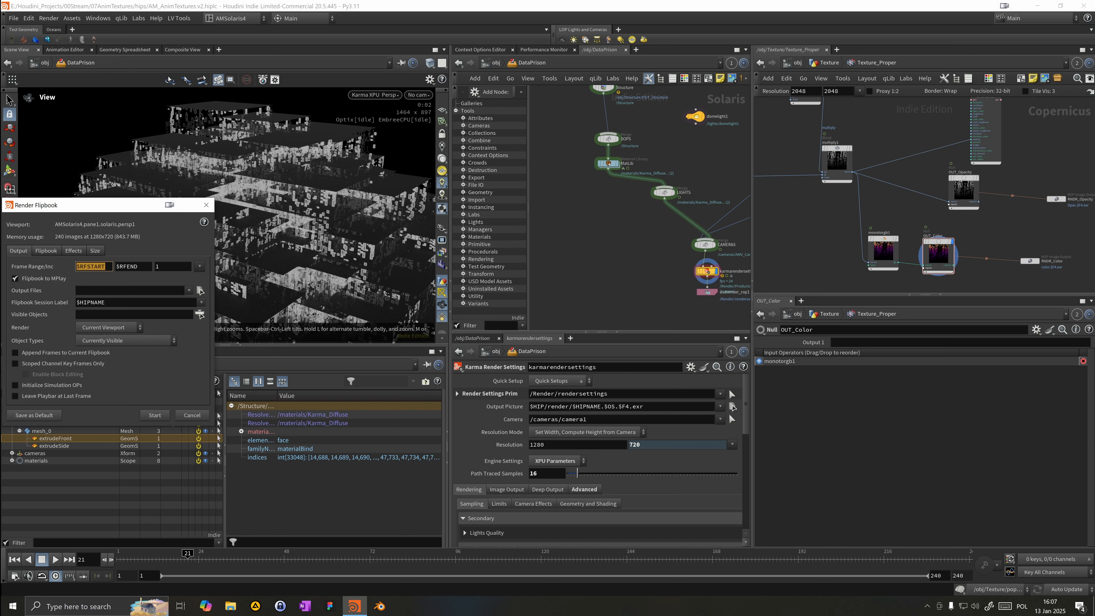
type("1")
key("Tab")
type("10")
left_click(150, 416)
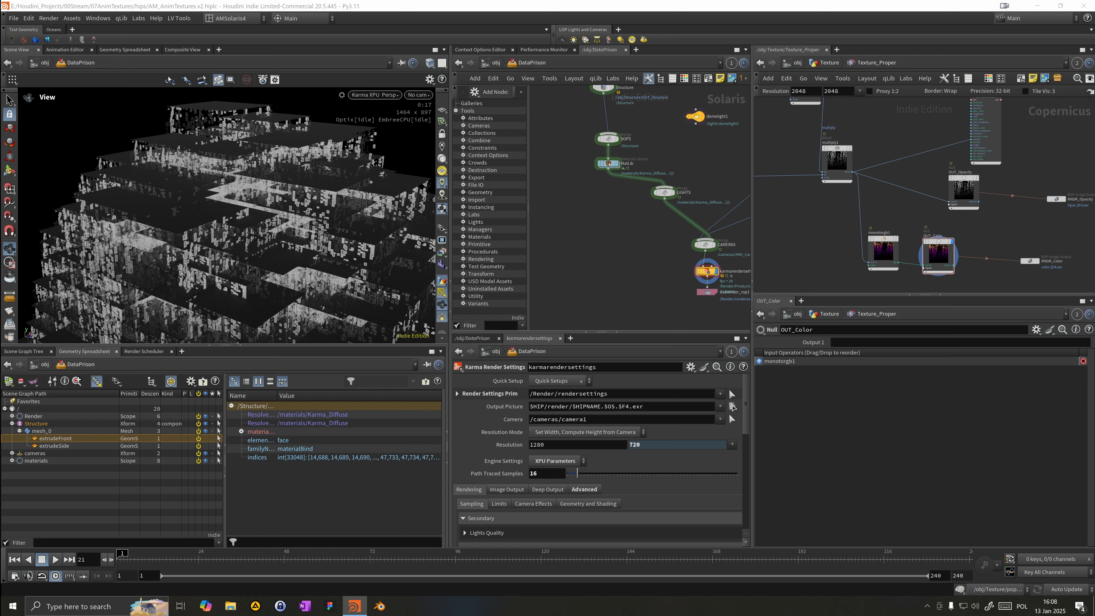
Step: Play back the flipbook frames in MPlay, resize its window, and close it
left_click(11, 312)
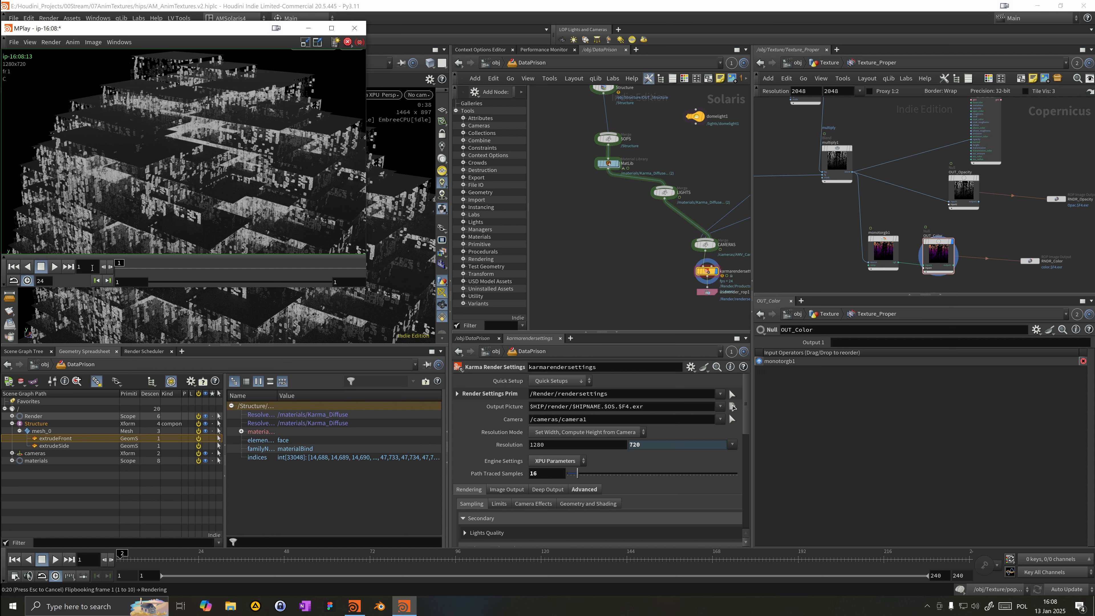
left_click(54, 267)
left_click(40, 267)
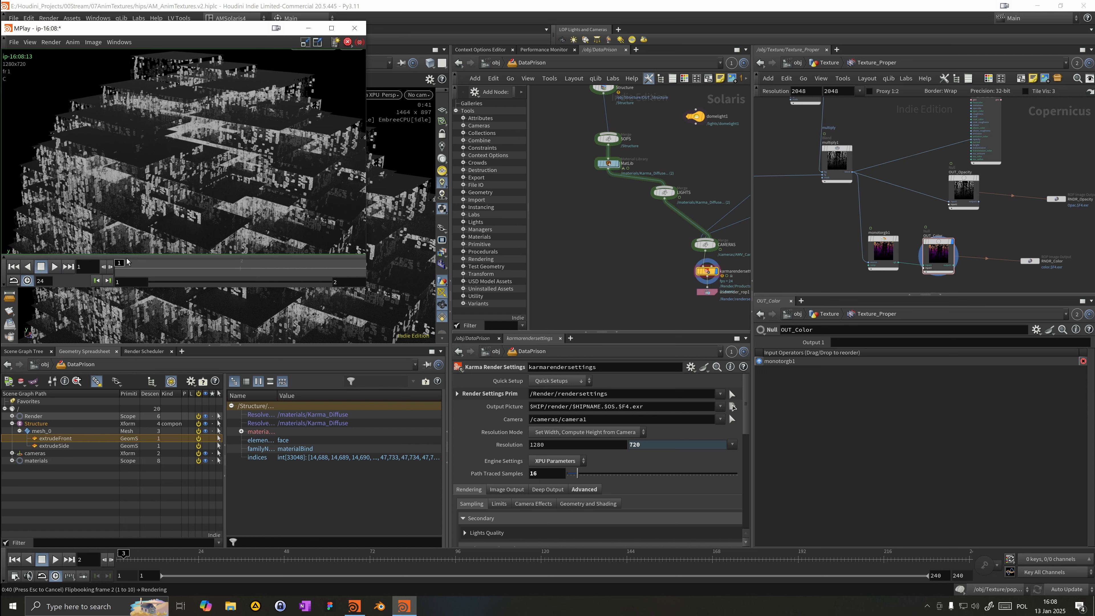
left_click_drag(268, 269, 292, 256)
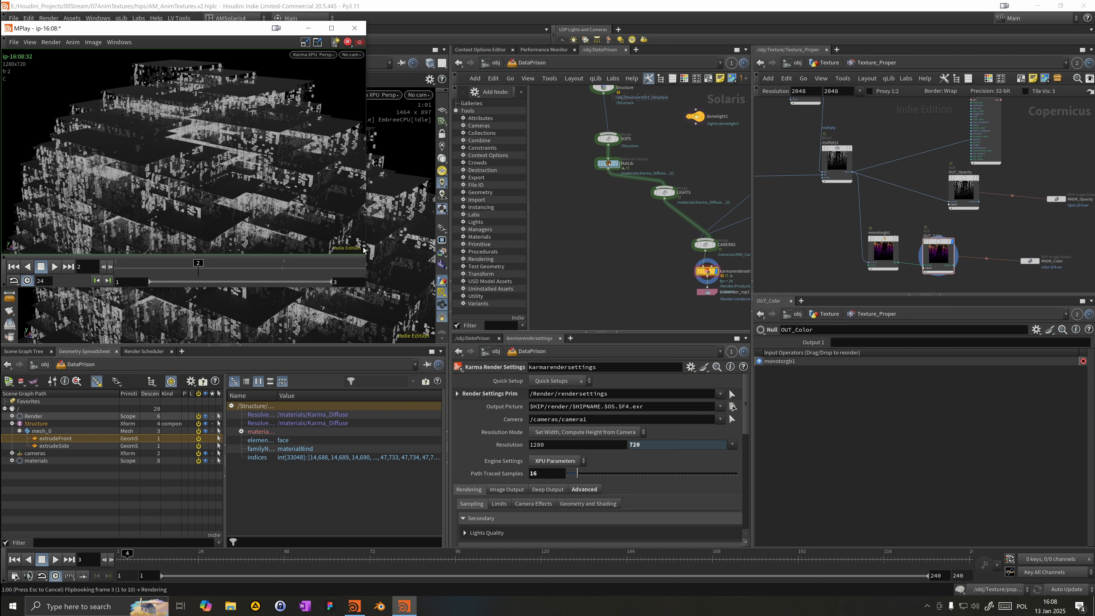
left_click_drag(365, 250, 479, 252)
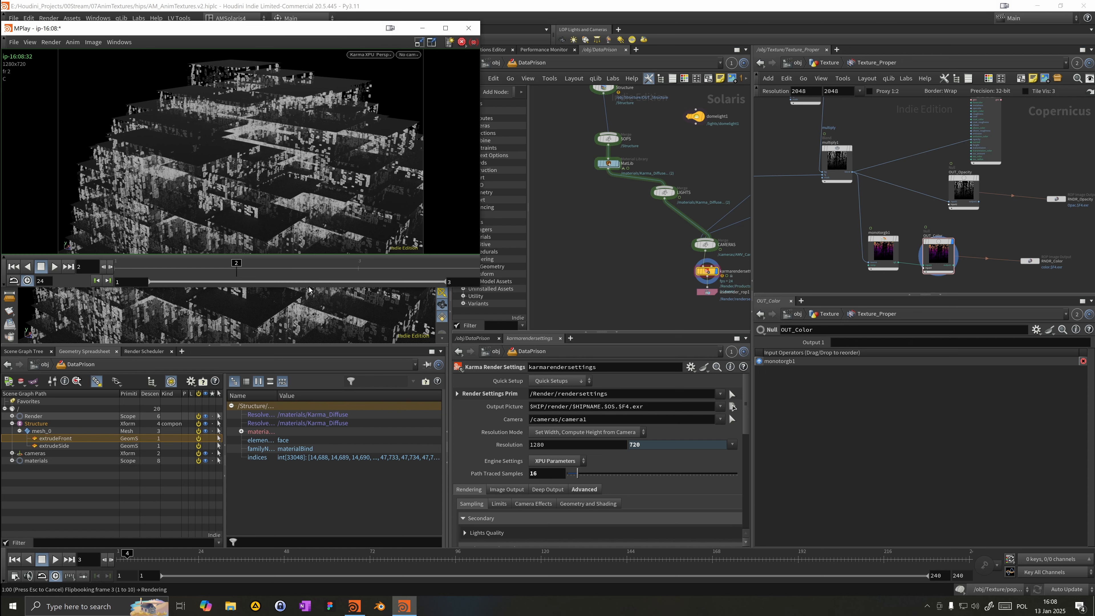
left_click_drag(309, 290, 340, 360)
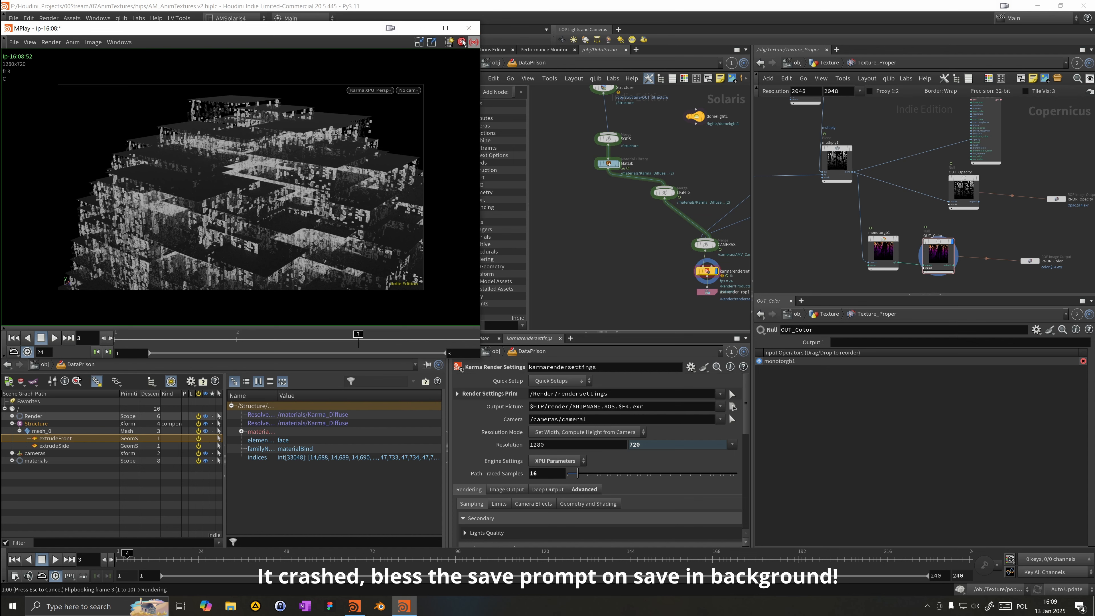
left_click(462, 41)
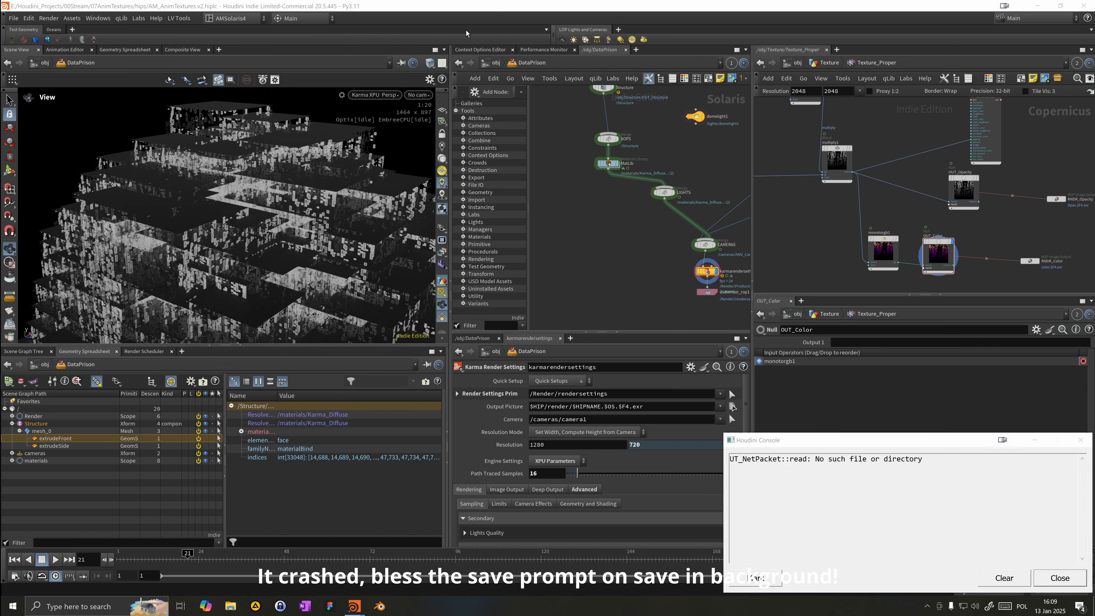
Step: Clear and close the Houdini console, then dismiss the background render notice
left_click(997, 579)
left_click(1060, 578)
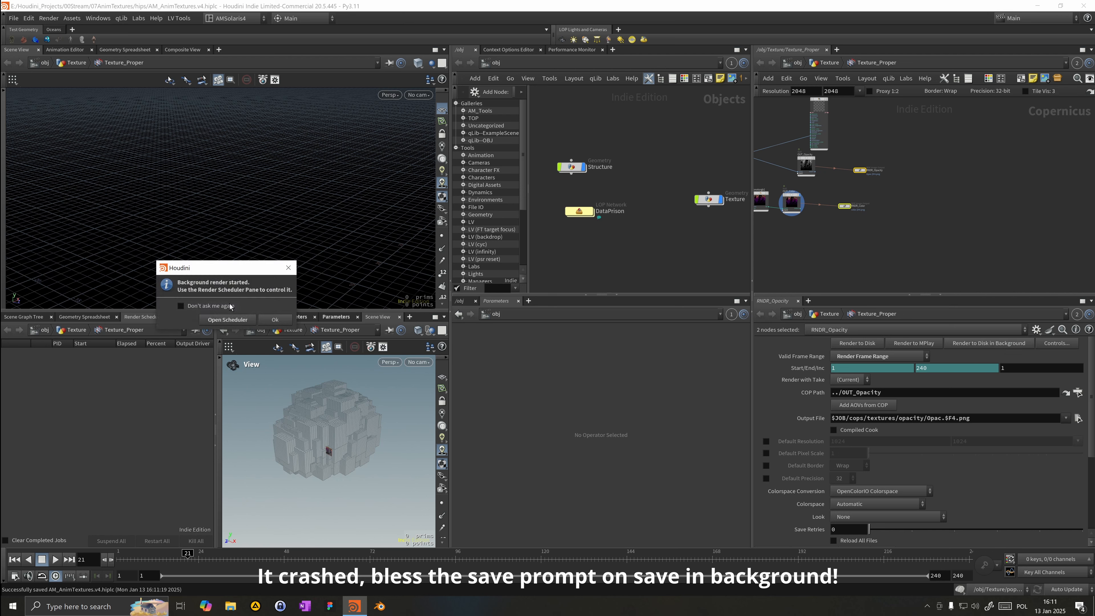
left_click(267, 318)
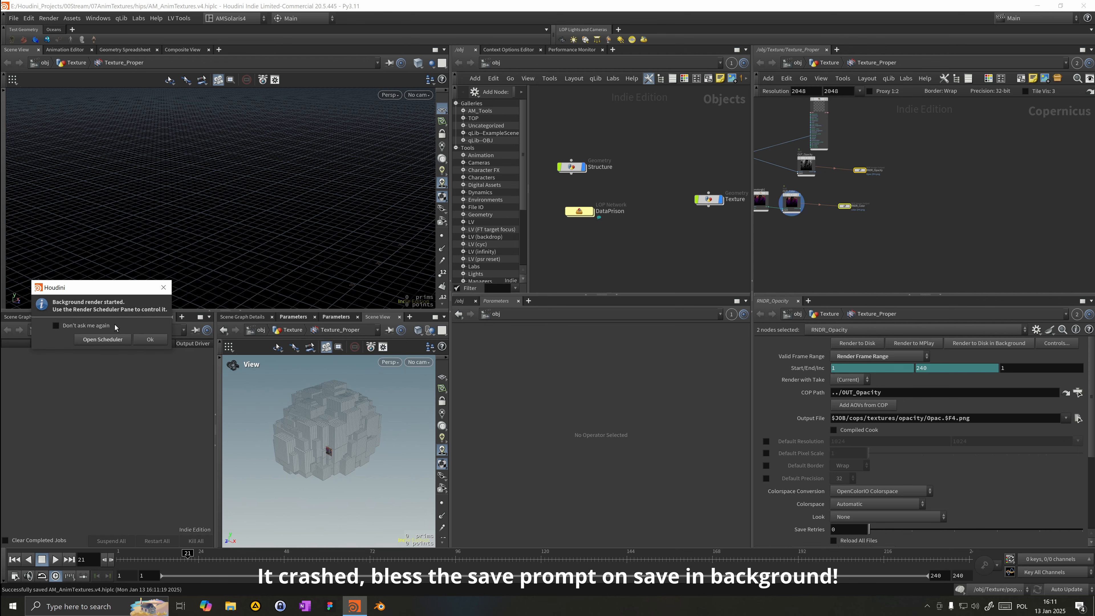
left_click(149, 339)
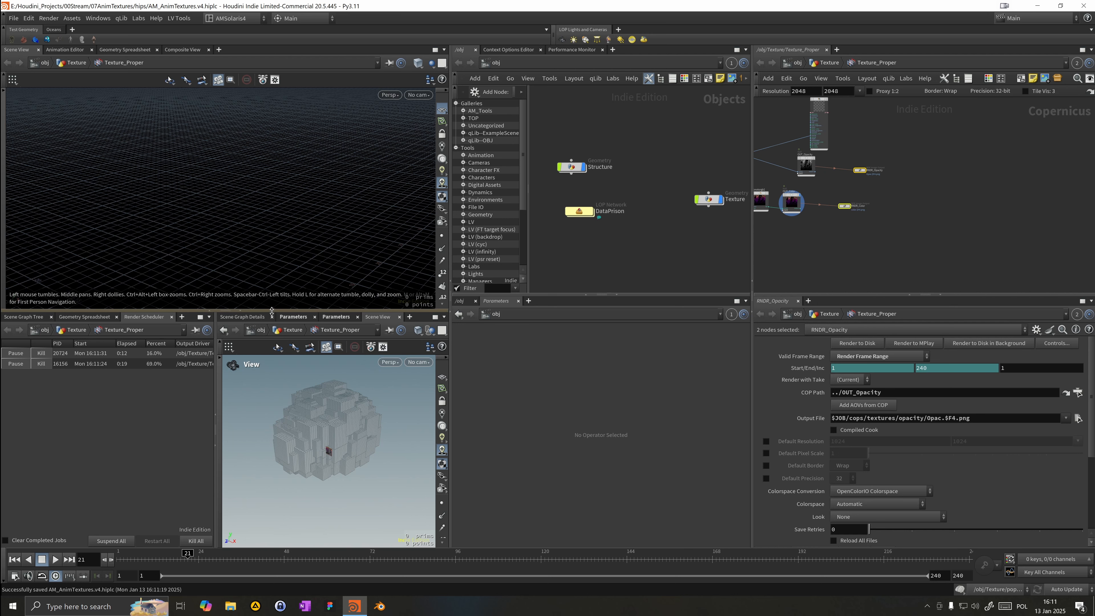
Step: Open the Structure geometry network and move the OUT_Structure node further below merge1
left_click_drag(271, 310, 272, 339)
middle_click_drag(663, 269, 674, 266)
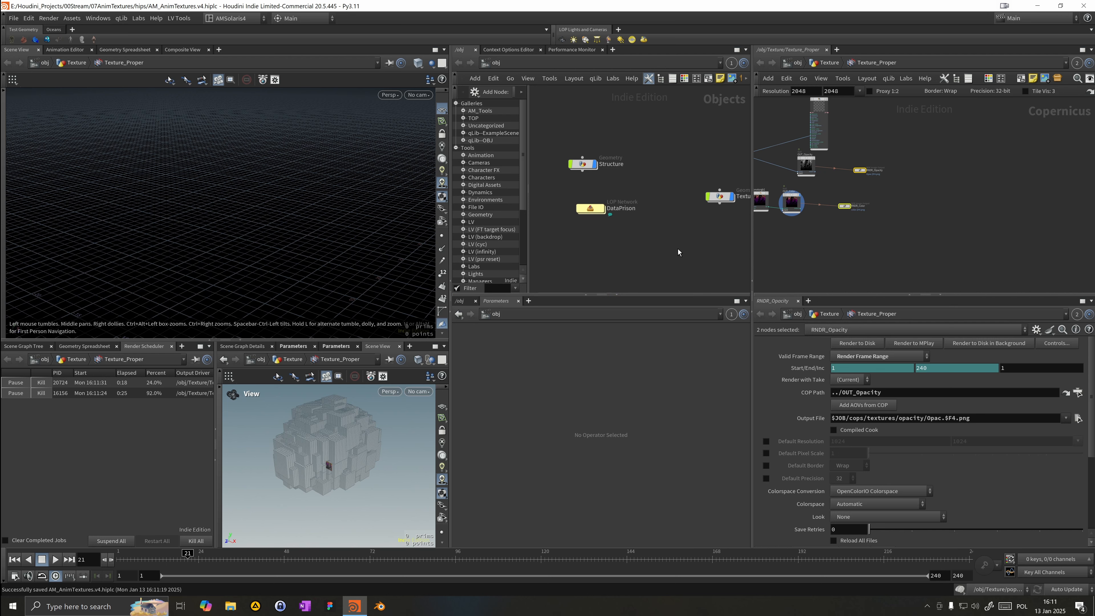
double_click(582, 164)
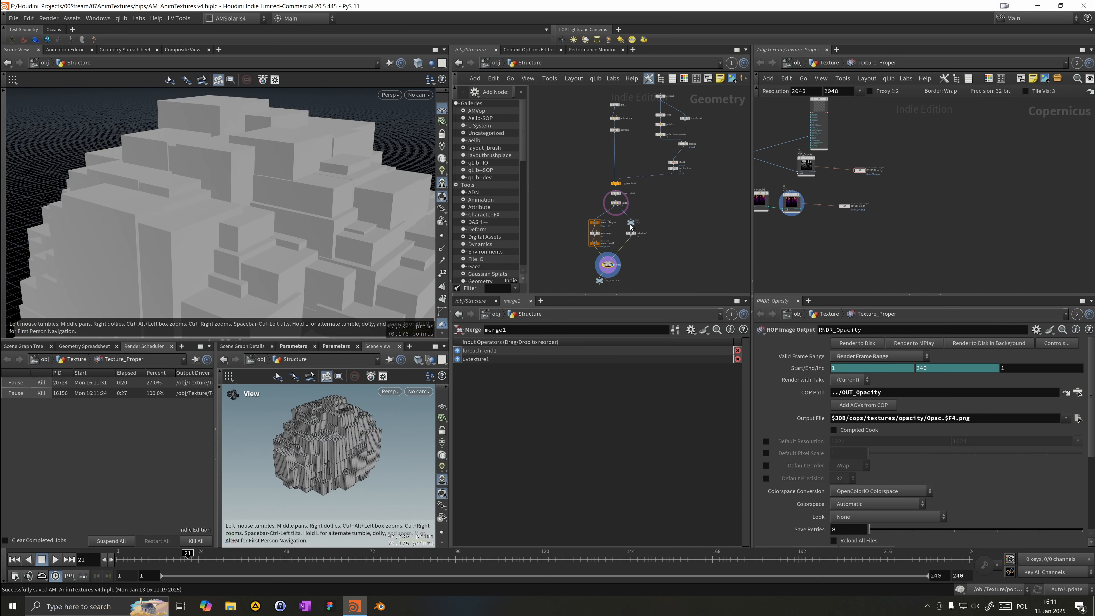
scroll(614, 207, "up", 4)
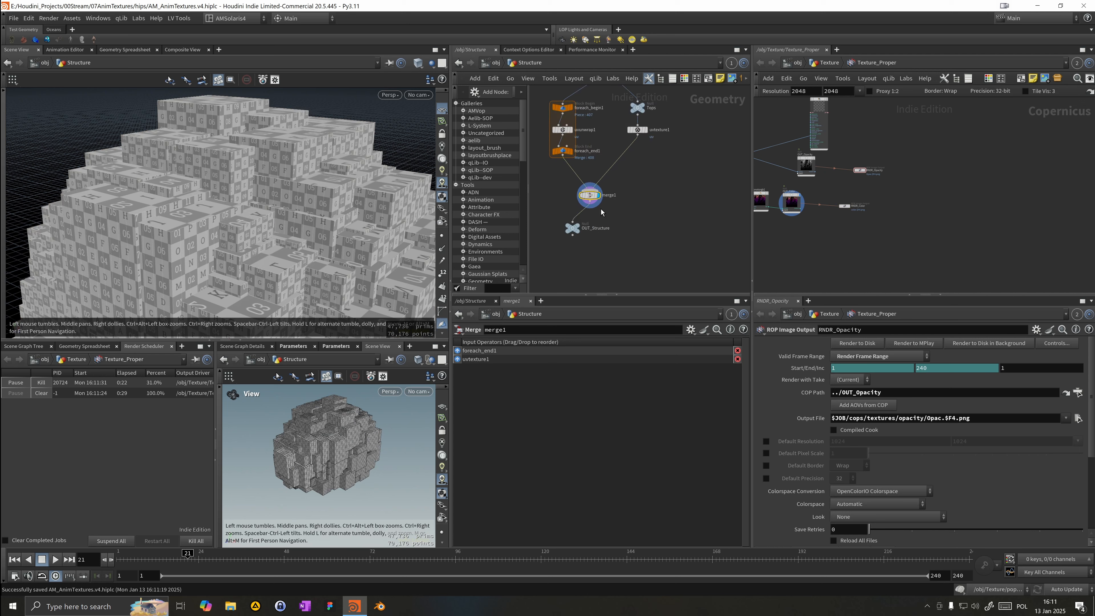
left_click_drag(574, 233, 589, 259)
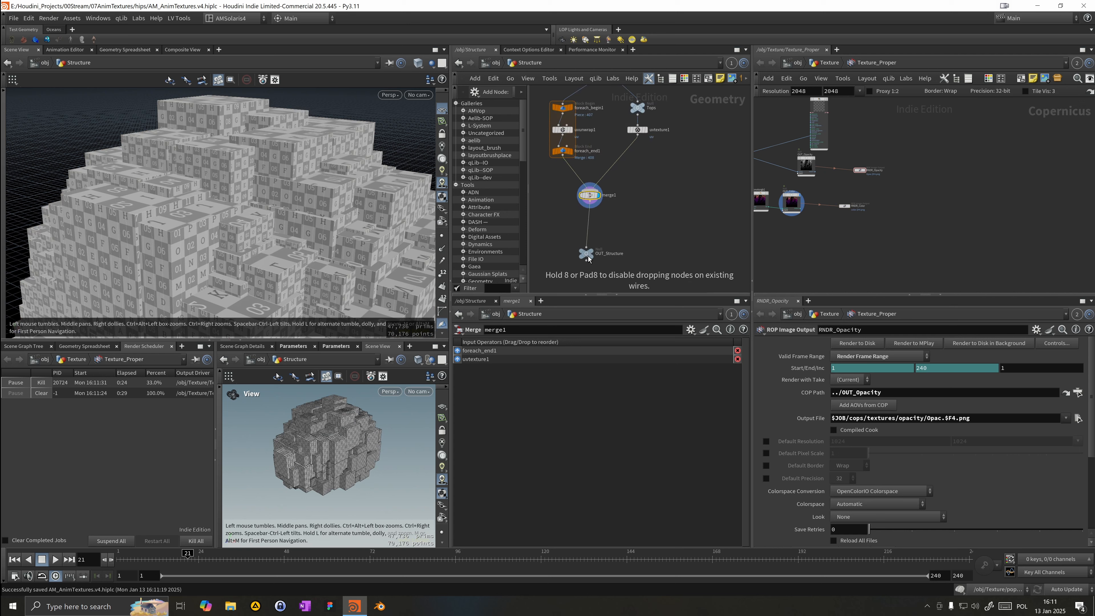
left_click(598, 243)
left_click_drag(564, 235, 595, 273)
middle_click_drag(600, 274, 601, 246)
left_click_drag(390, 256, 346, 245)
right_click_drag(347, 245, 78, 208)
left_click_drag(251, 246, 292, 223)
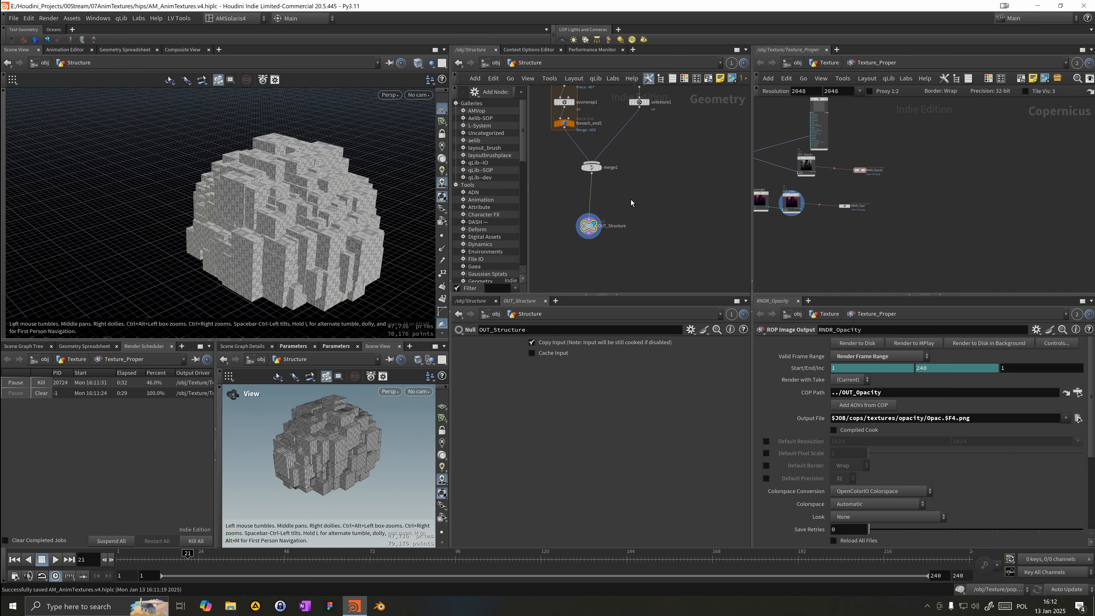
left_click_drag(589, 231, 594, 232)
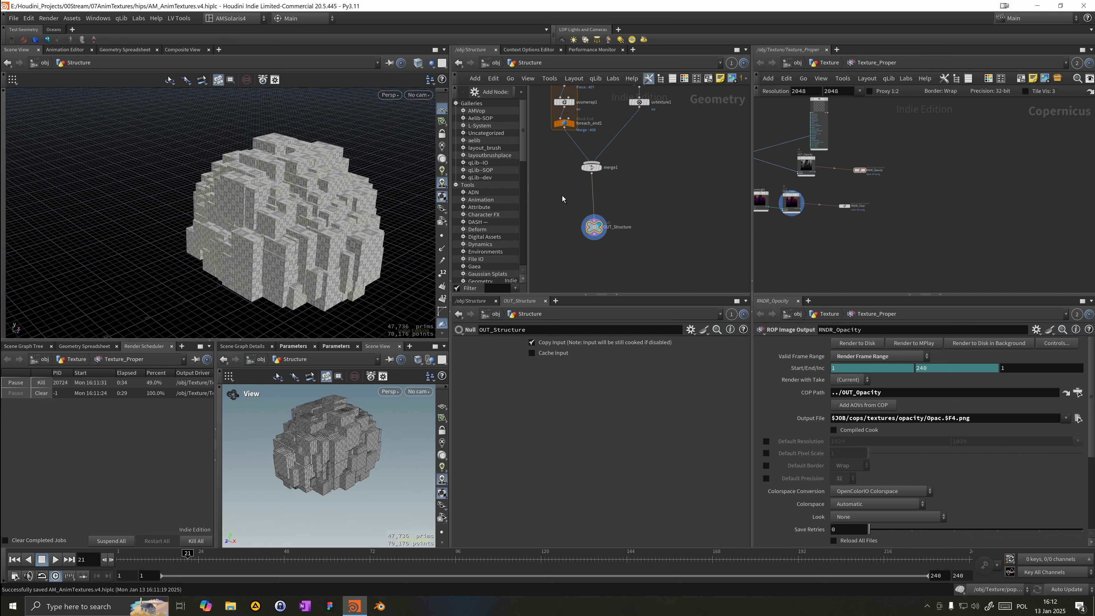
Step: Add an Attribute Rename node beside OUT_Structure in the Structure geometry network
key("Tab")
type("obj")
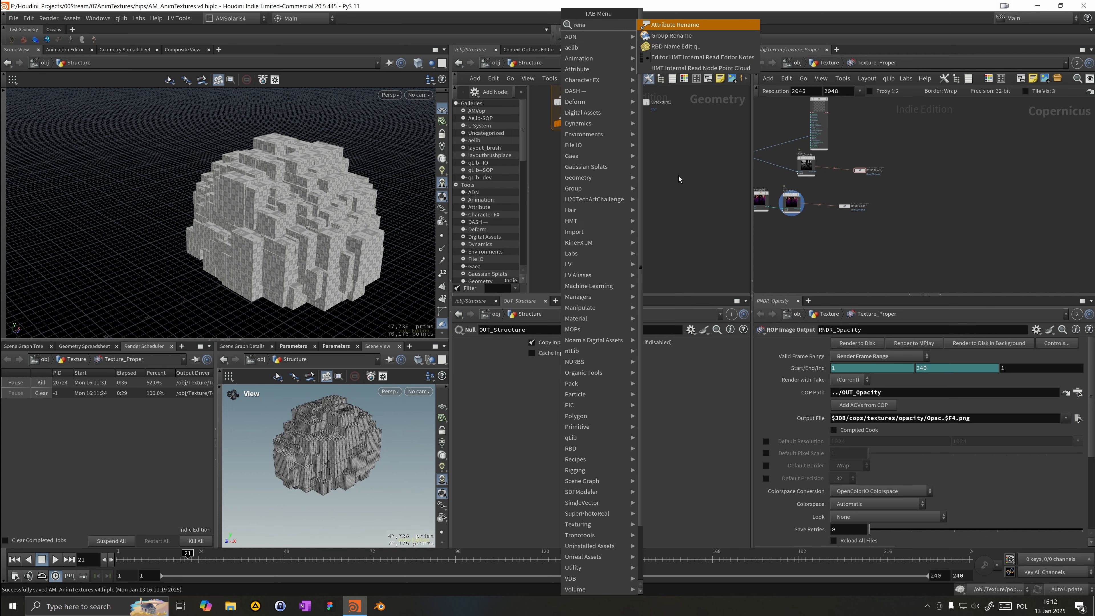
key("Return")
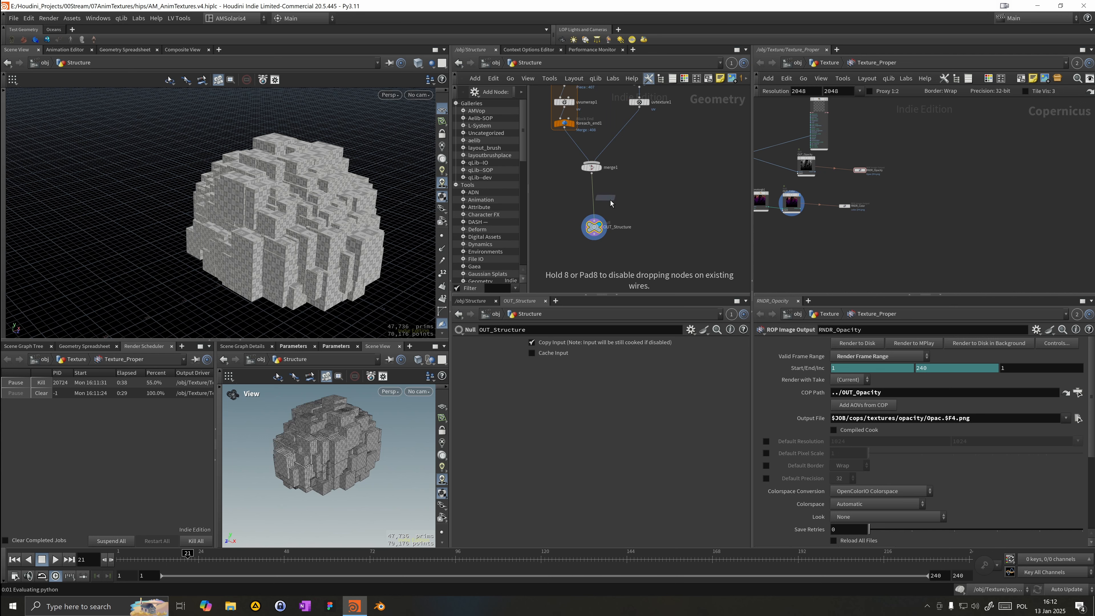
left_click(635, 208)
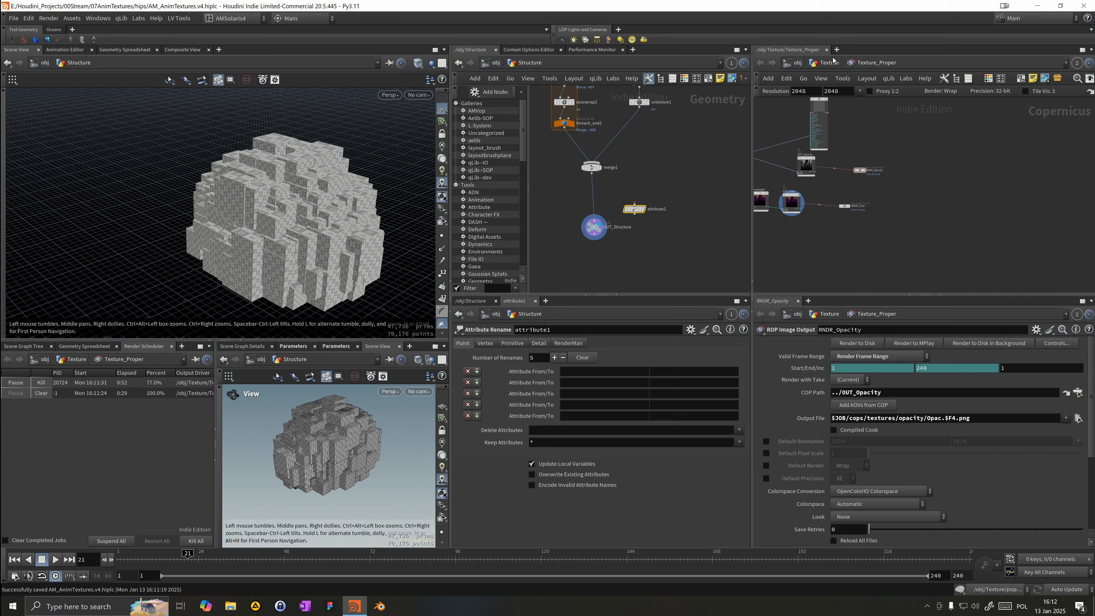
Step: In the DataPrison material library's Karma_Emissive_Animated, set the mtlximage1 filename to $JOB/cops/textures/opacity/Opac.$F4.png
left_click(797, 63)
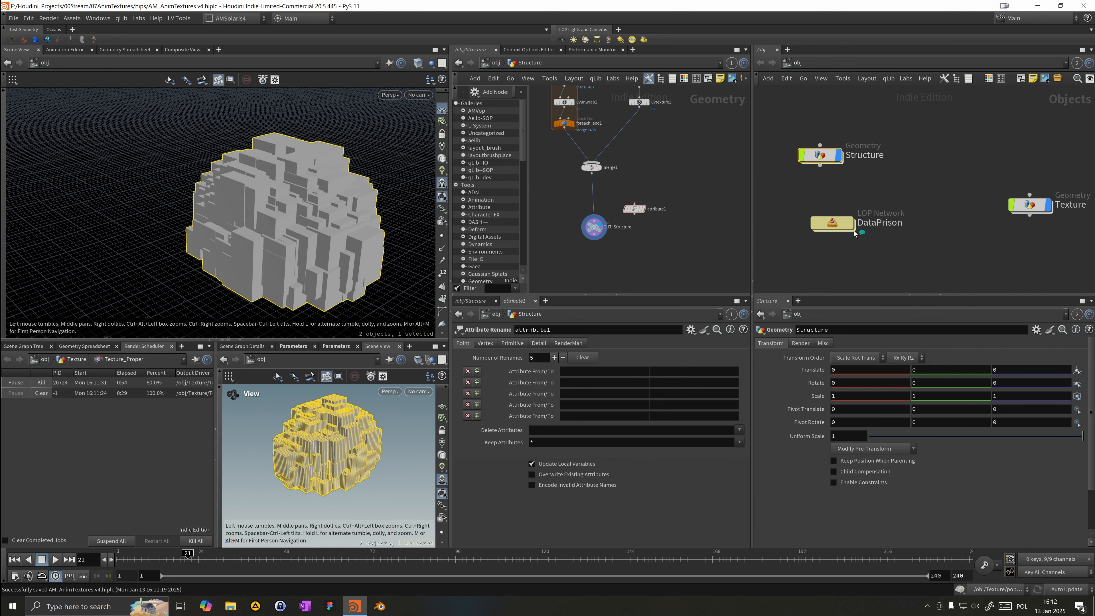
double_click(843, 233)
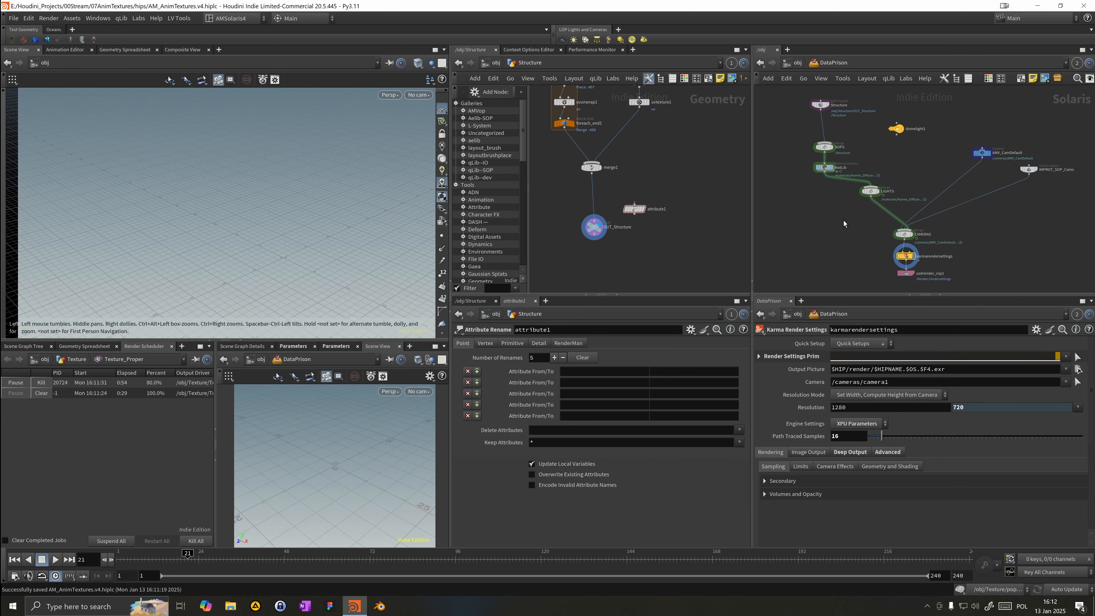
double_click(828, 169)
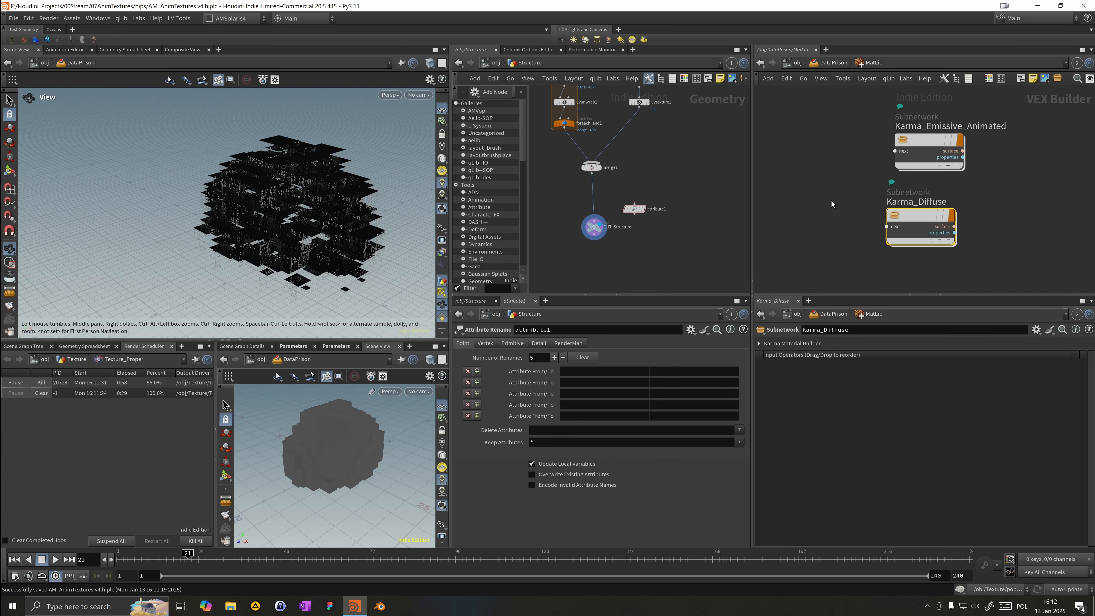
double_click(914, 223)
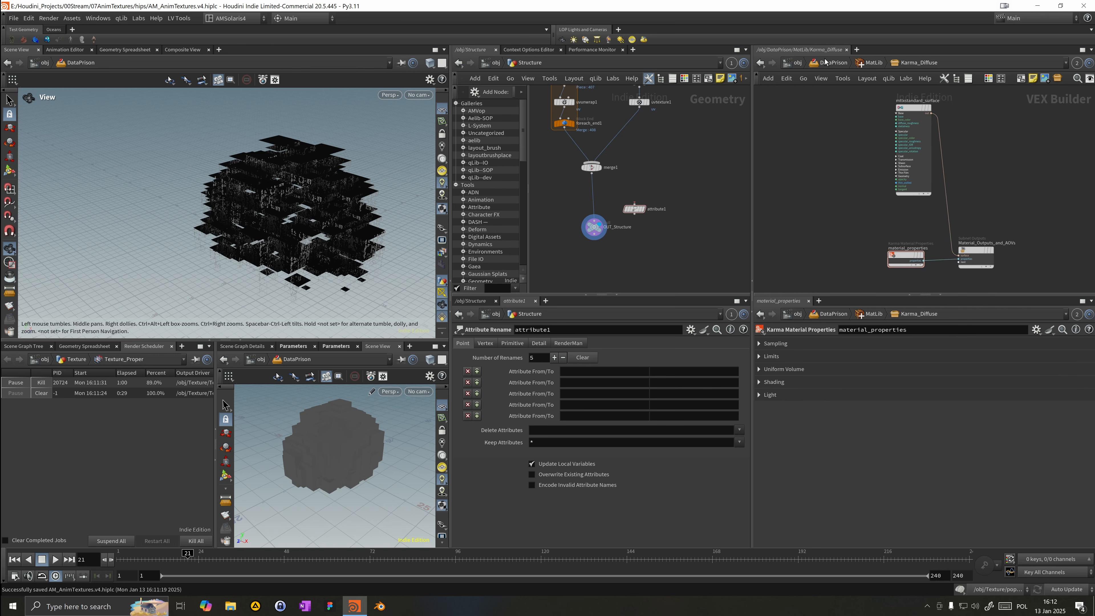
left_click(870, 63)
double_click(910, 142)
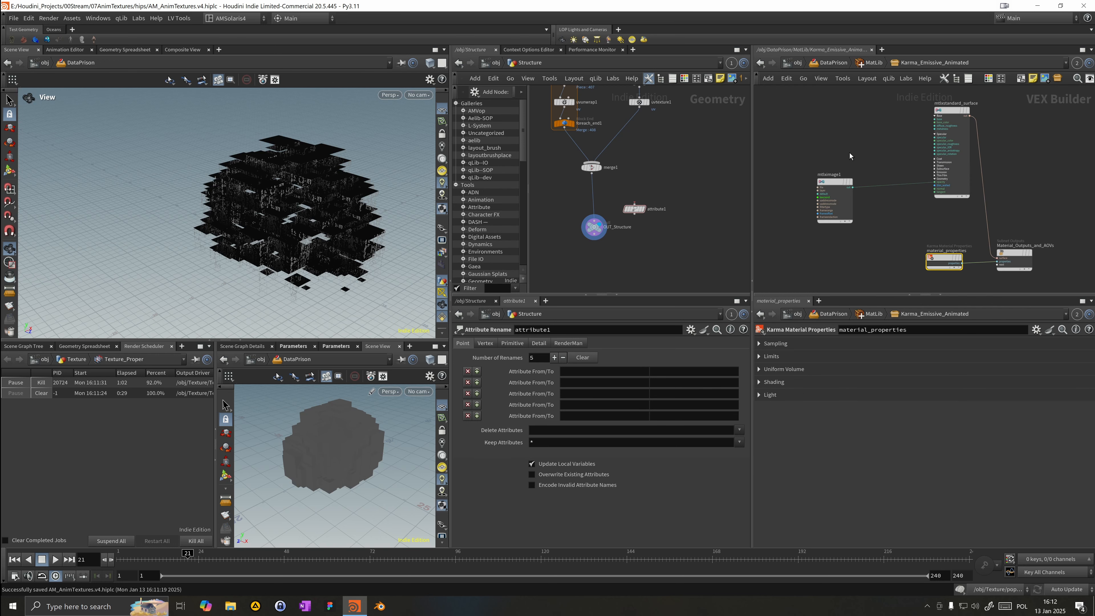
left_click(846, 208)
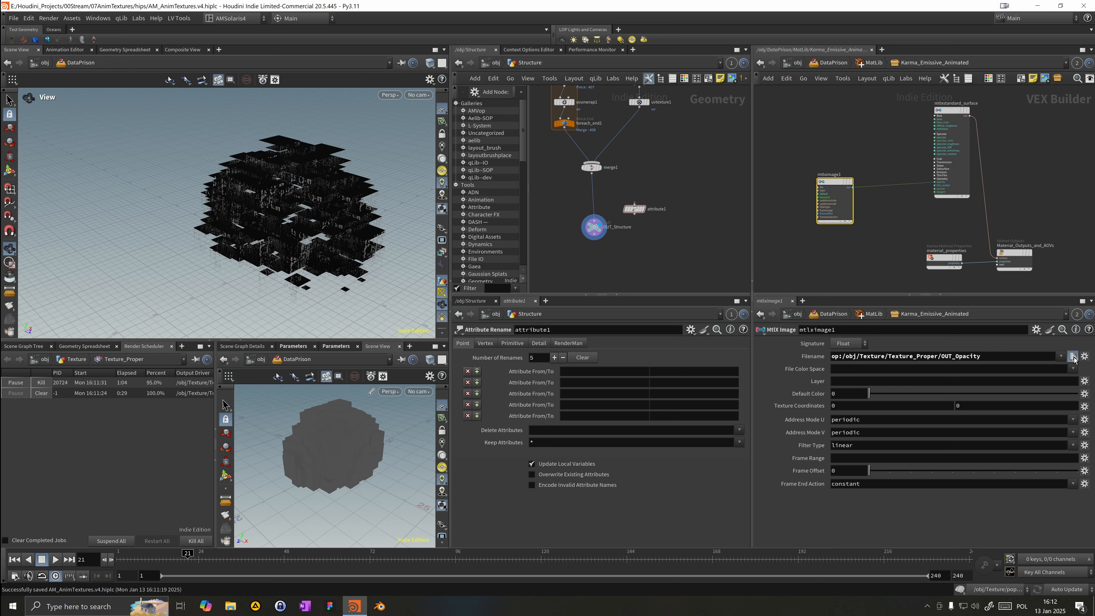
left_click(1077, 358)
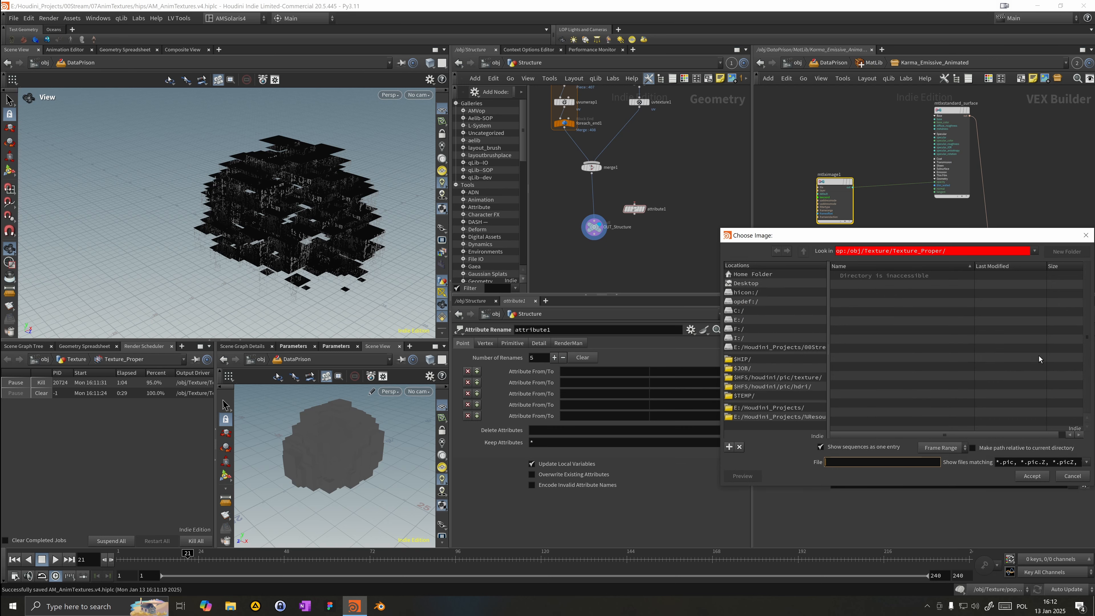
left_click(764, 369)
double_click(847, 285)
double_click(859, 288)
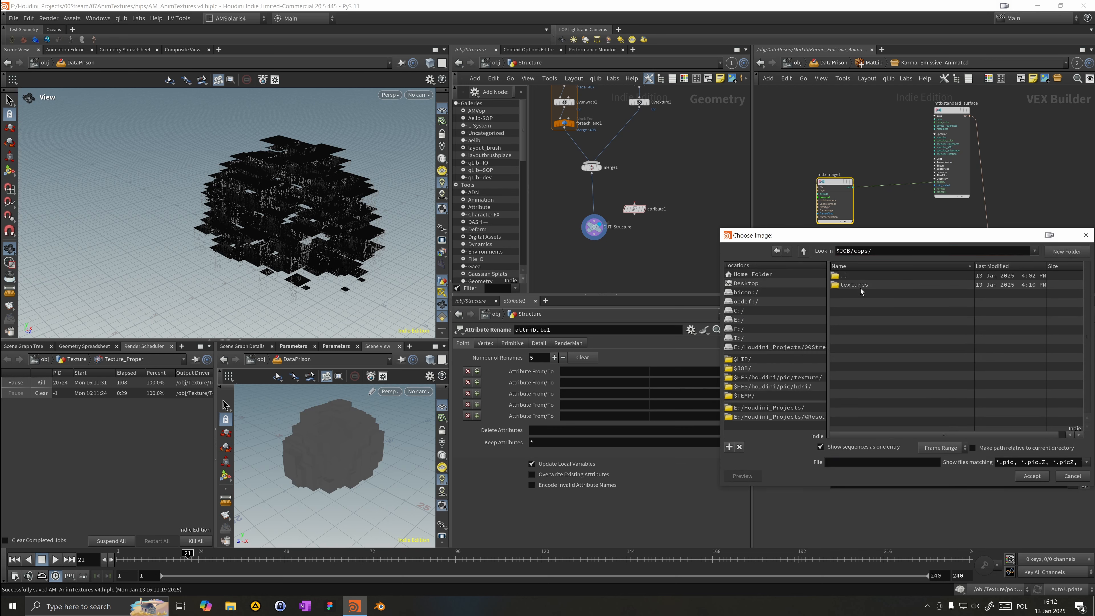
double_click(859, 291)
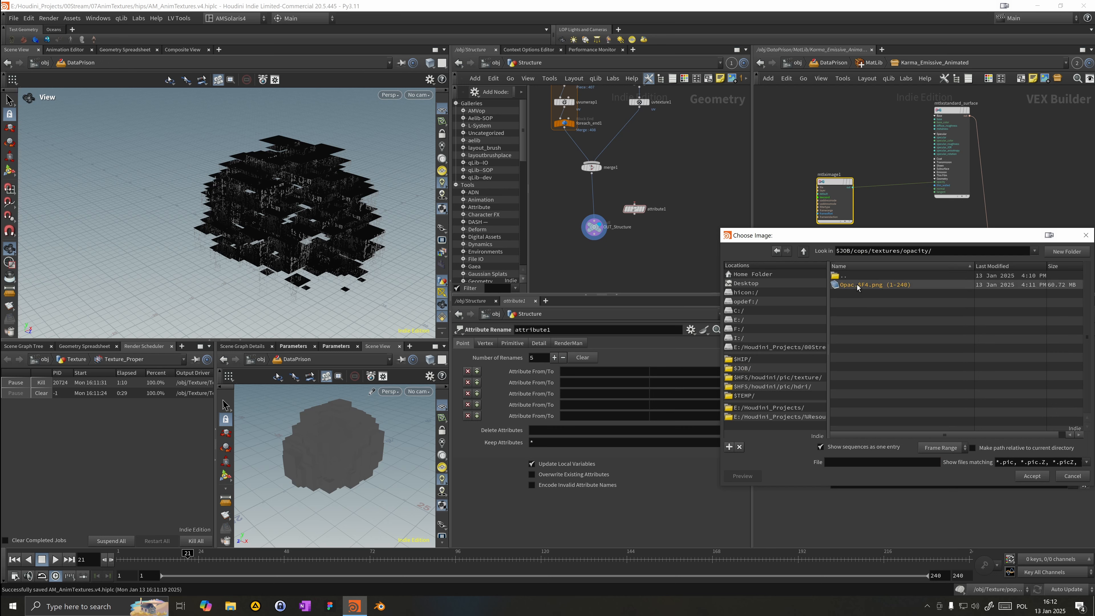
double_click(858, 286)
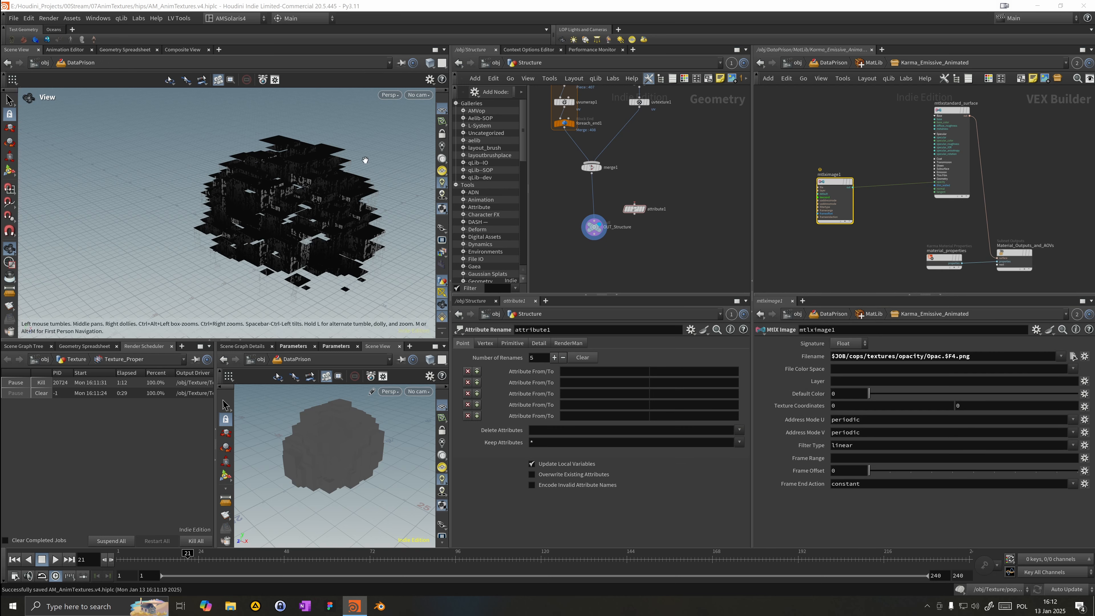
Step: Scrub through the timeline and orbit the viewport to inspect the animated opacity on the structure
left_click_drag(188, 558, 755, 560)
left_click_drag(345, 255, 324, 198)
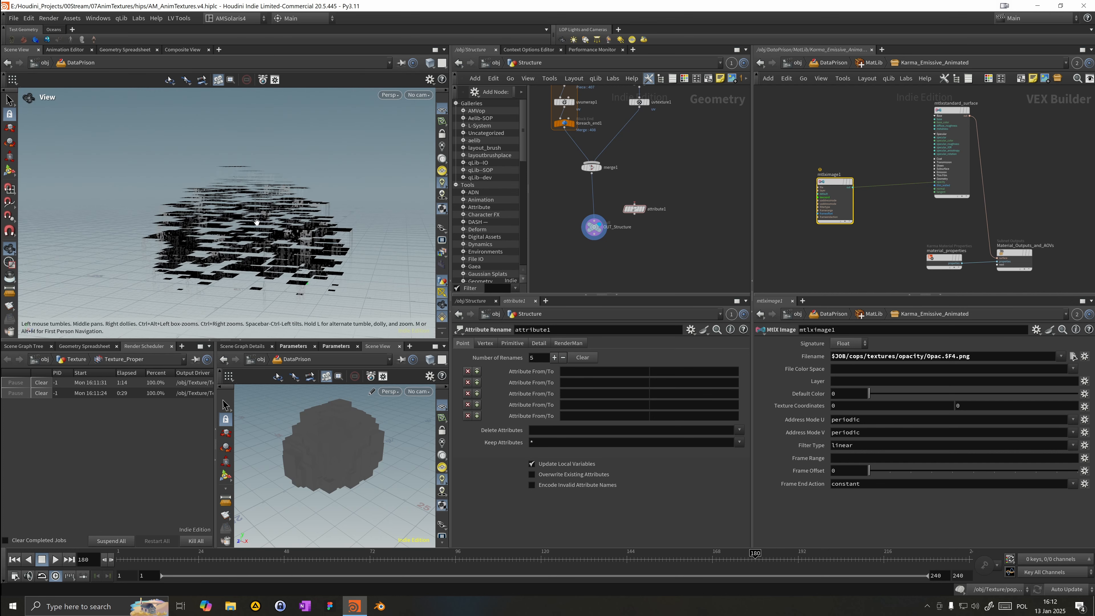
right_click_drag(323, 198, 397, 220)
left_click_drag(397, 220, 278, 223)
left_click_drag(170, 560, 409, 559)
left_click_drag(318, 269, 264, 224)
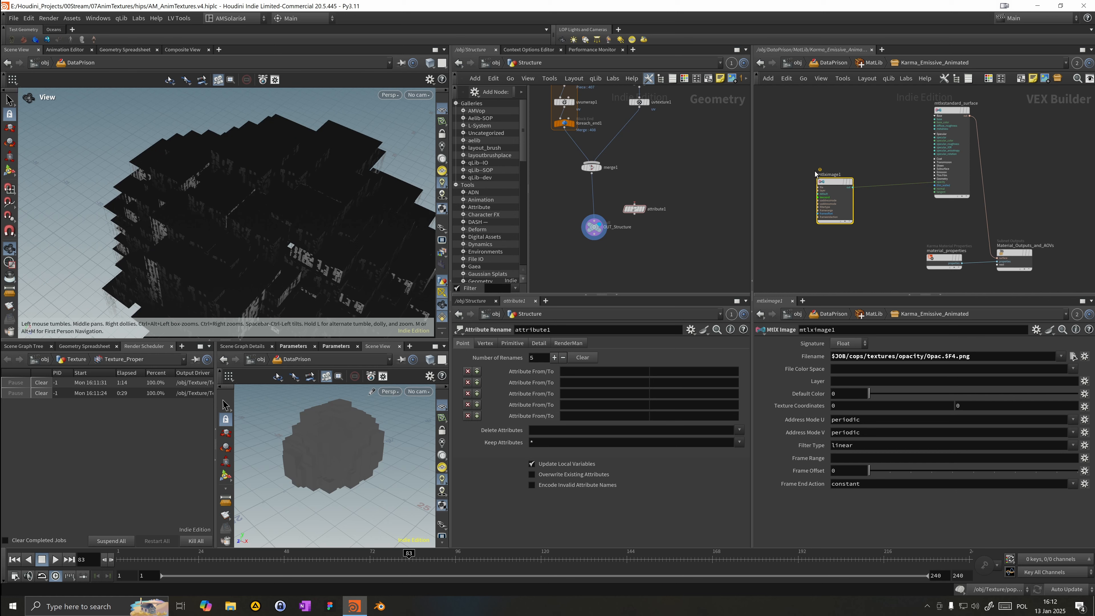
Step: Open the info window of the mtlximage1 node to review its cook status
right_click(828, 185)
left_click(865, 237)
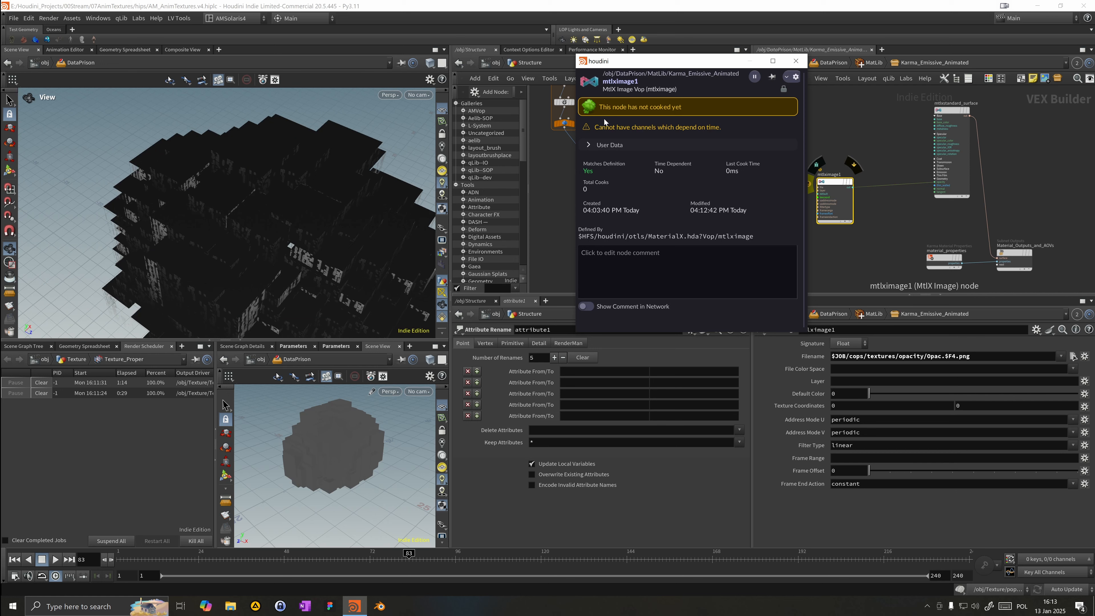
left_click(796, 62)
scroll(795, 140, "down", 3)
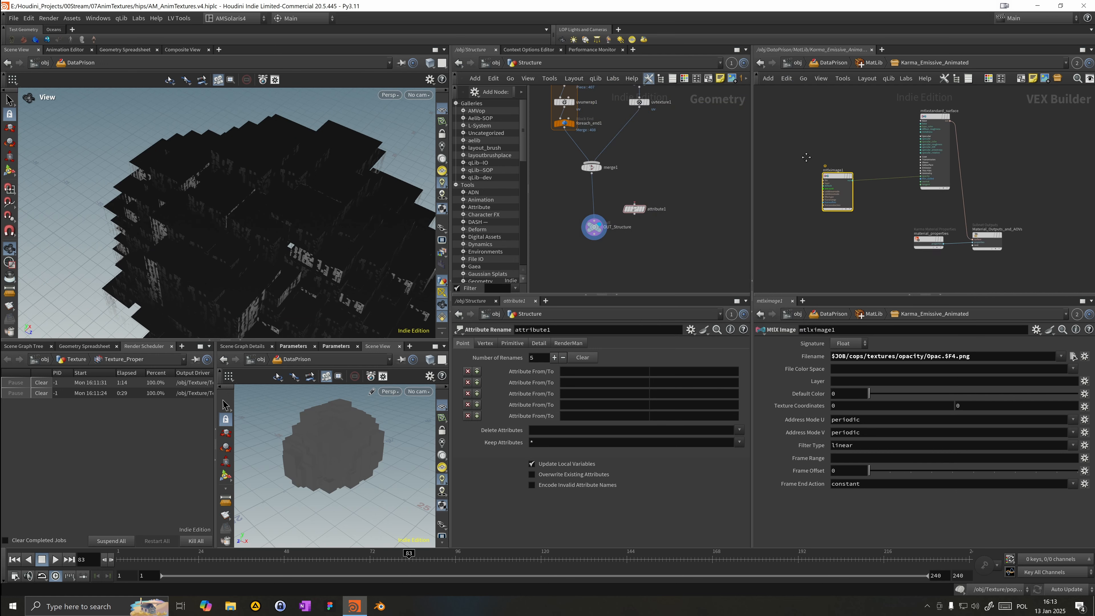
Step: Return to the DataPrison LOP network, view frame 106, and select the Structure SOP Import node
left_click(860, 63)
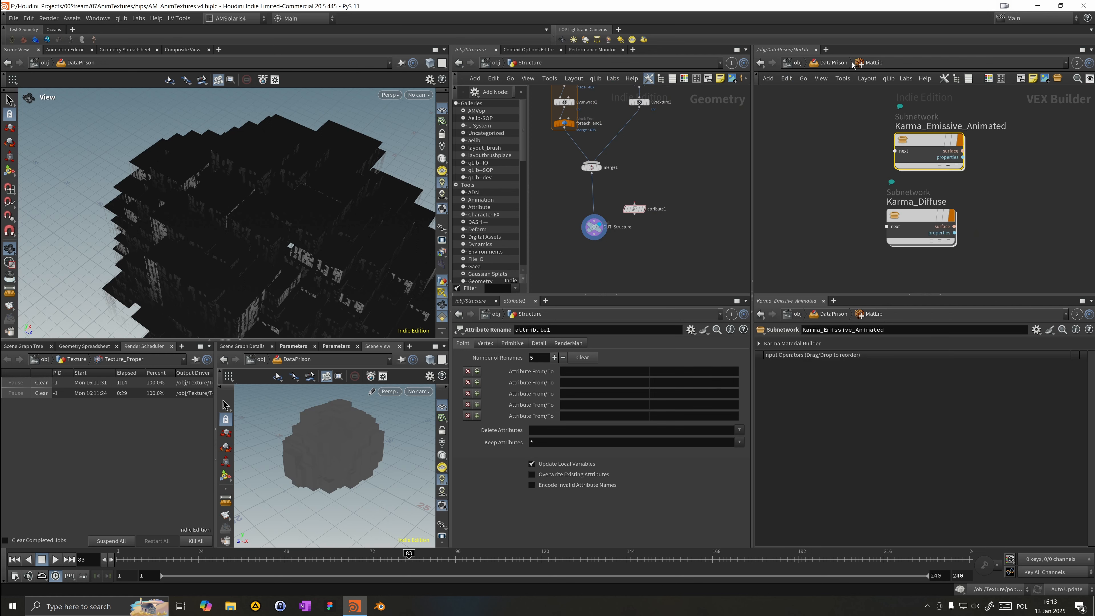
left_click(831, 64)
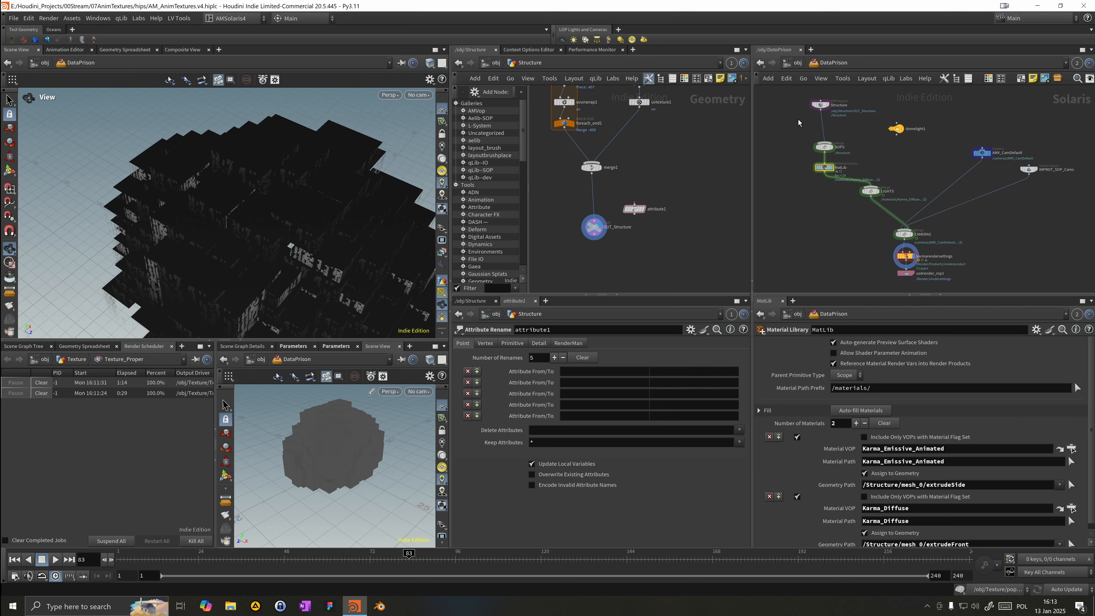
left_click_drag(820, 105, 824, 112)
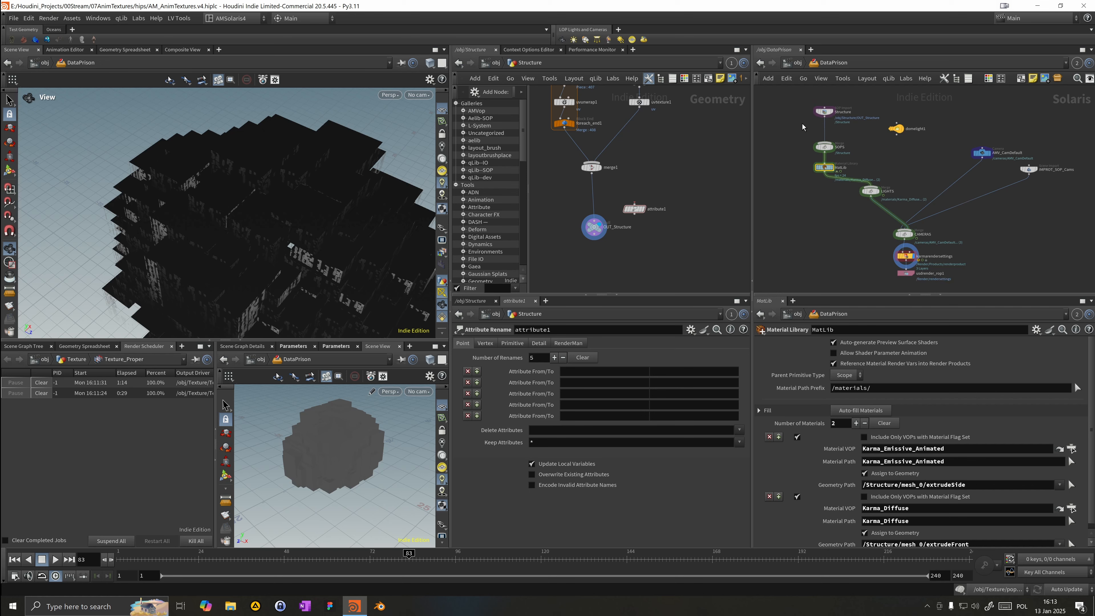
left_click_drag(354, 208, 309, 174)
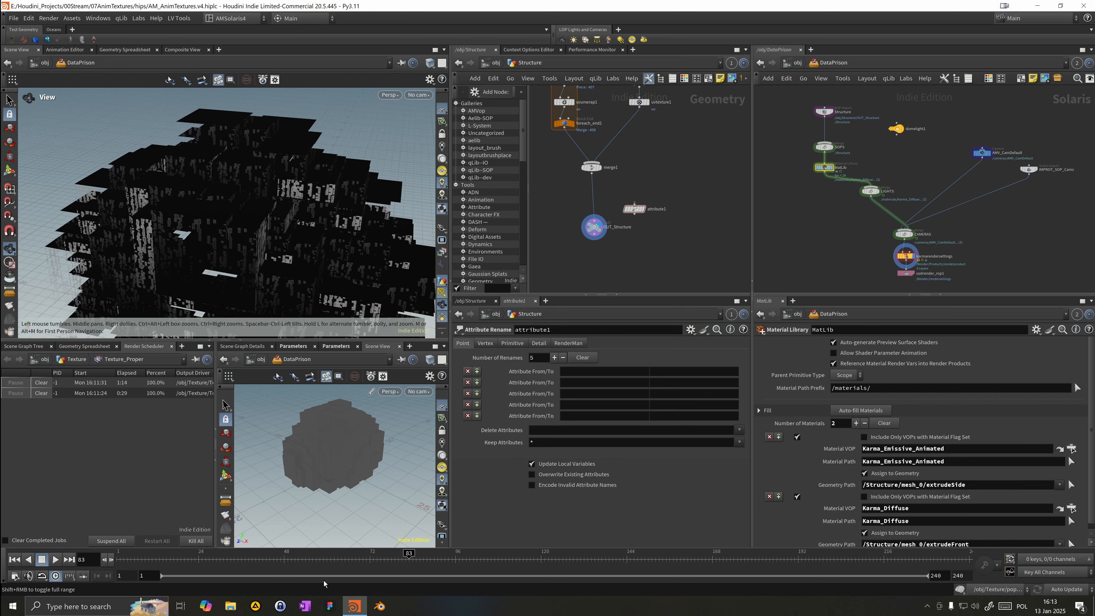
left_click(494, 558)
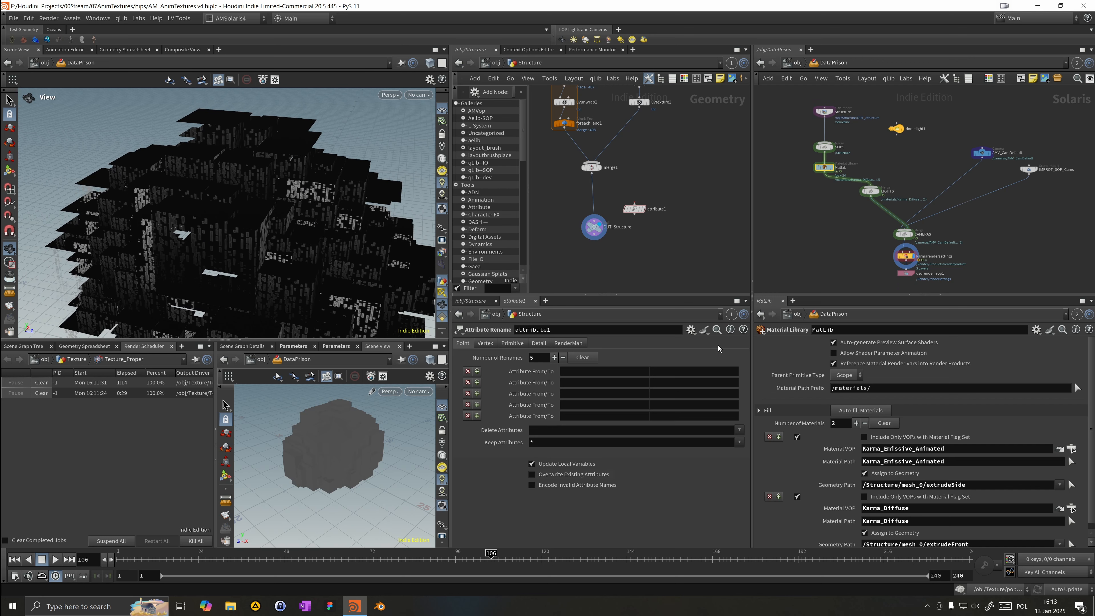
left_click_drag(595, 227, 592, 229)
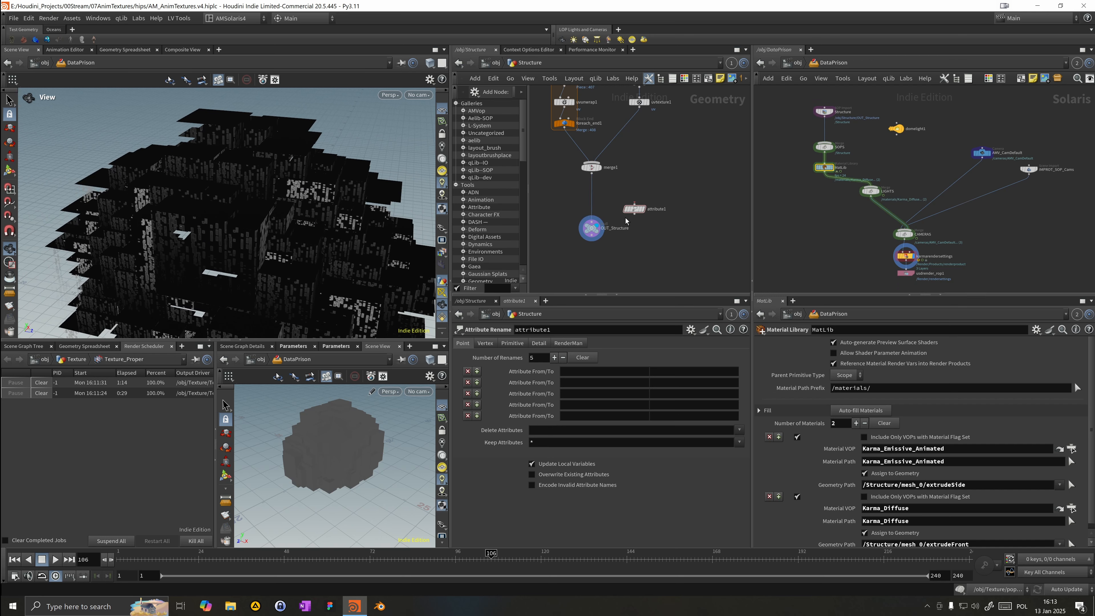
left_click(825, 111)
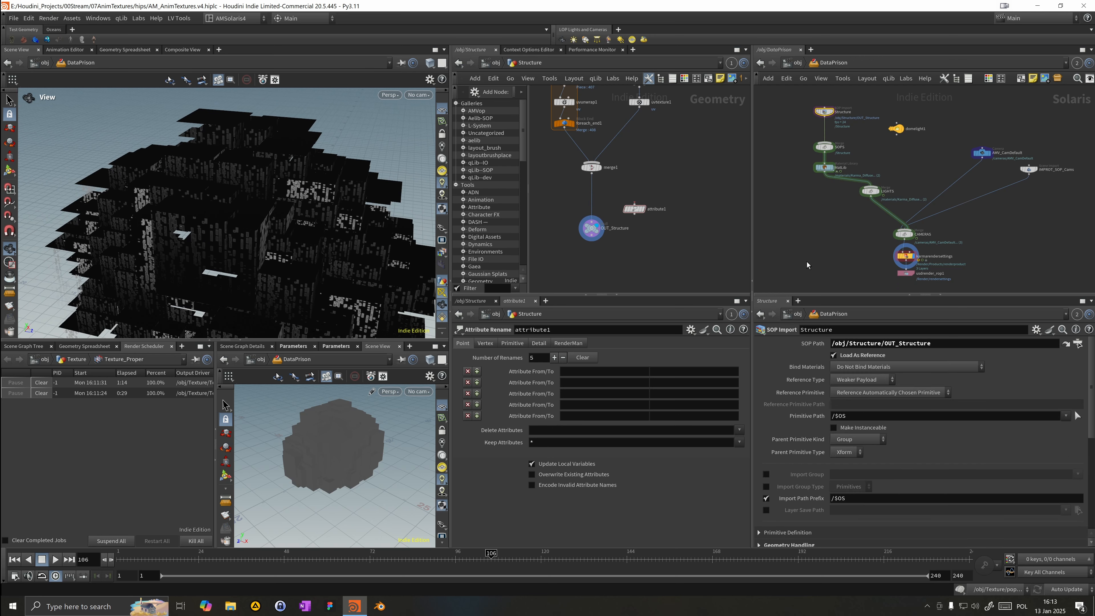
Step: Bring up the Scene Graph Details pane in the lower panel area
left_click(315, 347)
left_click(315, 347)
left_click(313, 346)
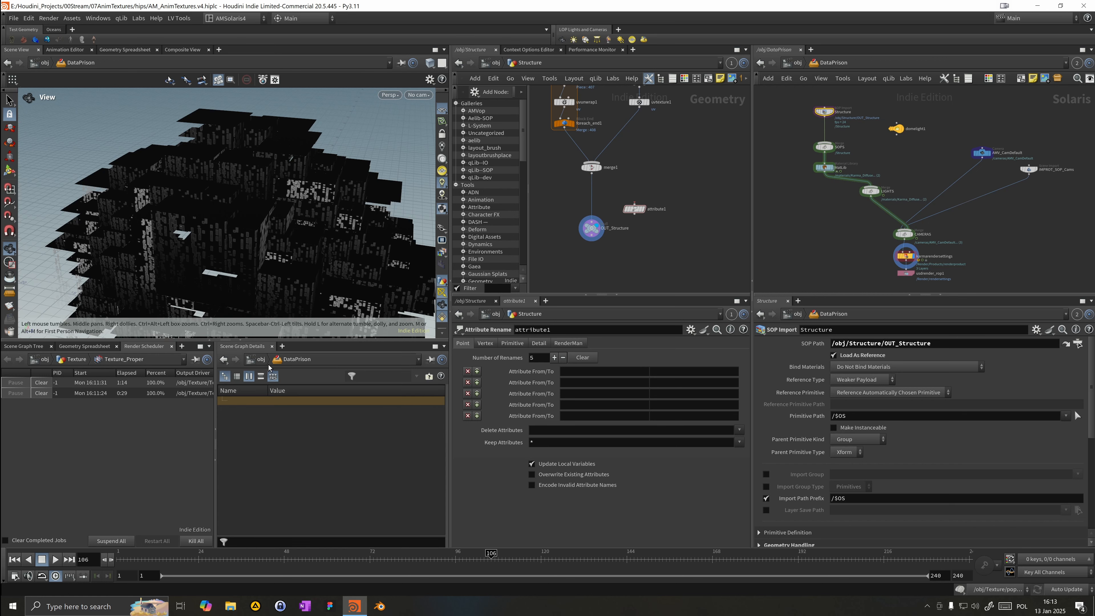
left_click(214, 435)
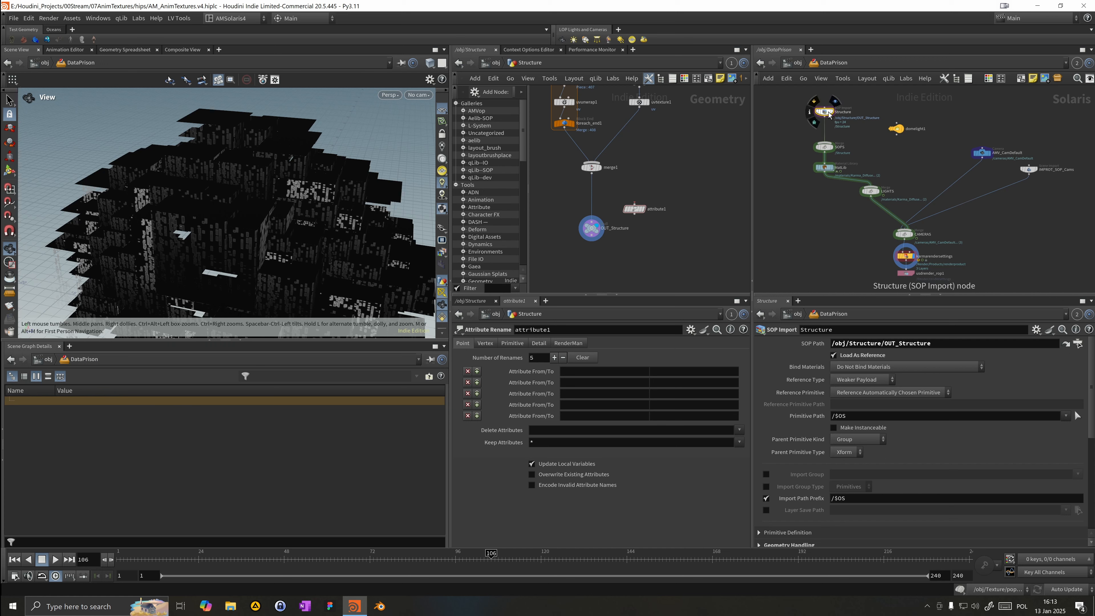
Step: Link the Scene Graph Details pane to network pane group 2 and focus the LOP network on the Structure node
left_click_drag(824, 112, 83, 362)
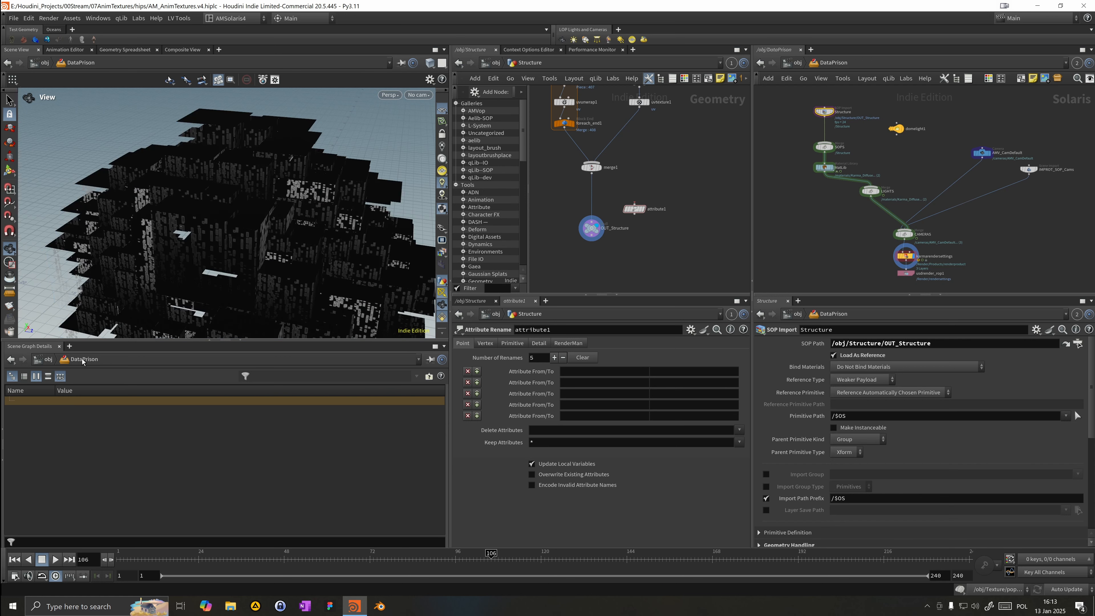
left_click(431, 360)
left_click(457, 414)
scroll(808, 131, "up", 2)
middle_click_drag(809, 131, 833, 159)
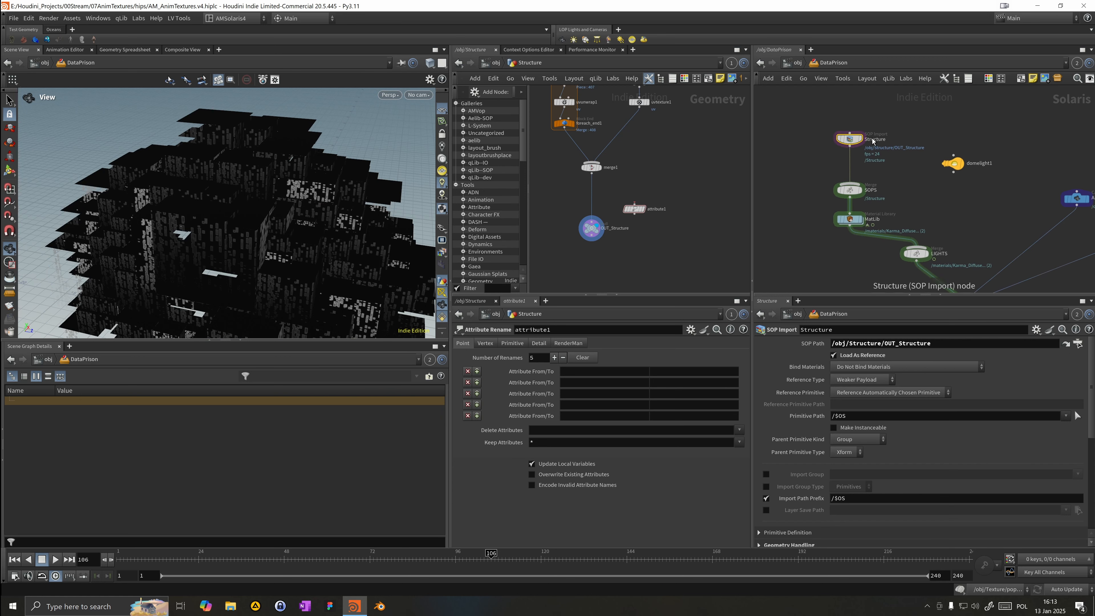
Step: Rearrange the lower panes to show the Scene Graph Tree next to Scene Graph Details for the Structure primitives
left_click(861, 141)
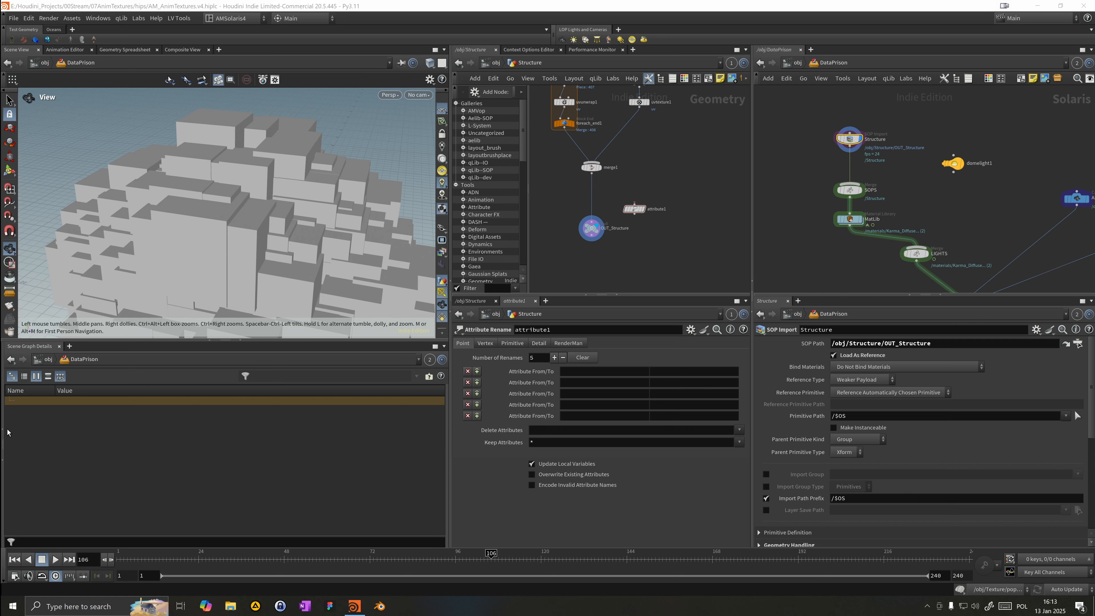
left_click(7, 431)
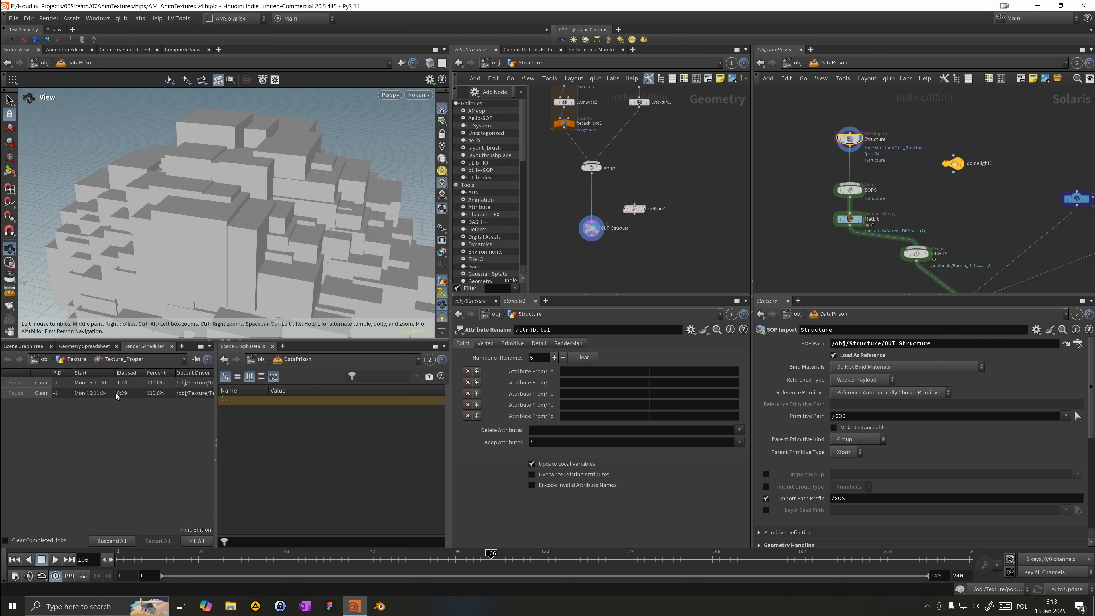
left_click_drag(219, 406, 318, 407)
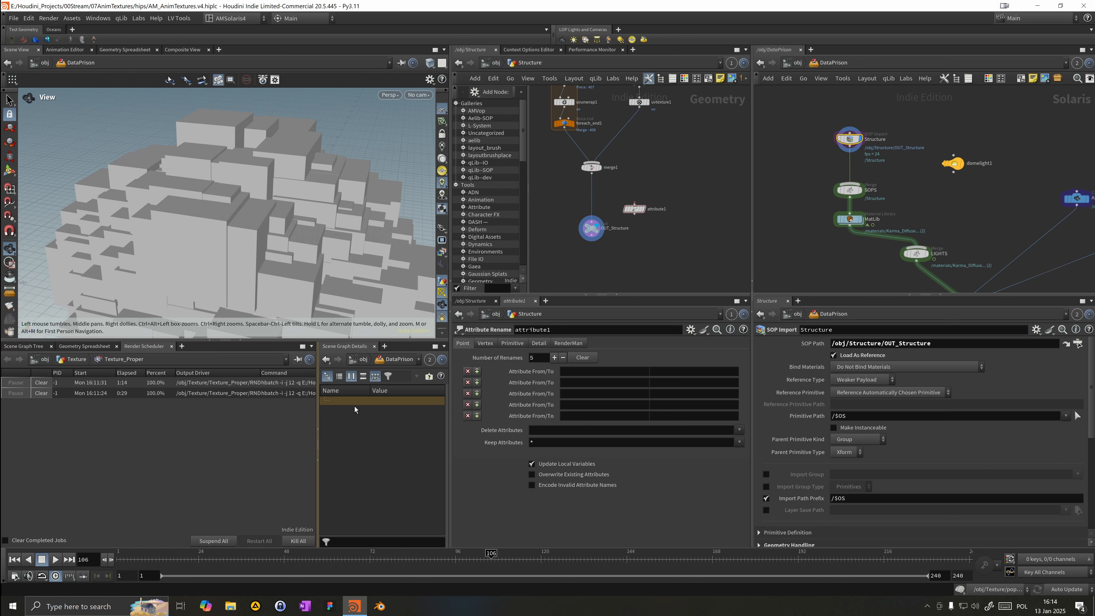
left_click(34, 348)
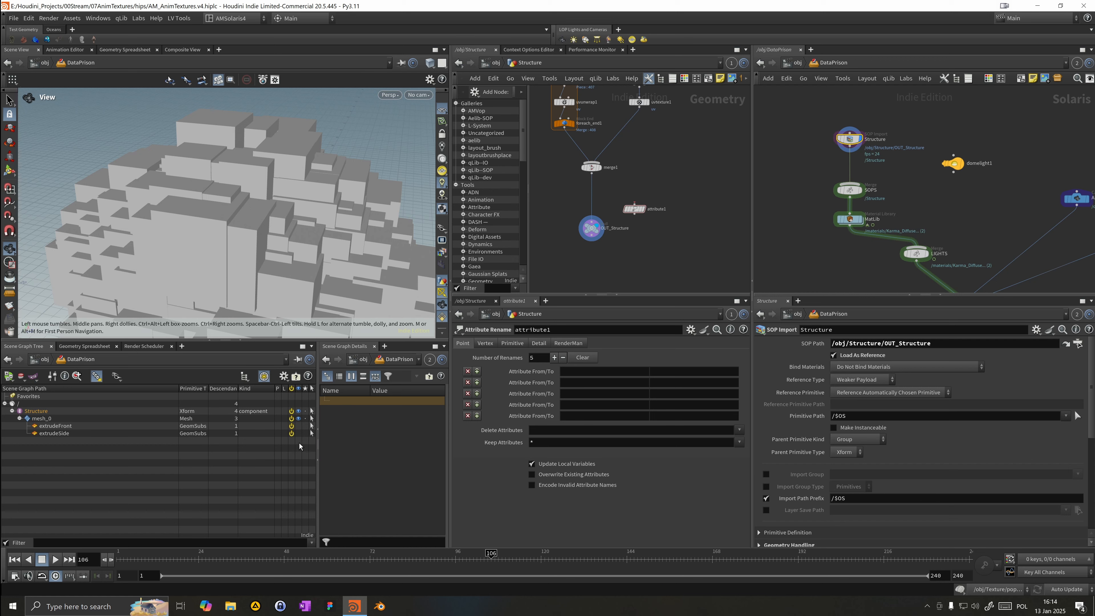
left_click(65, 347)
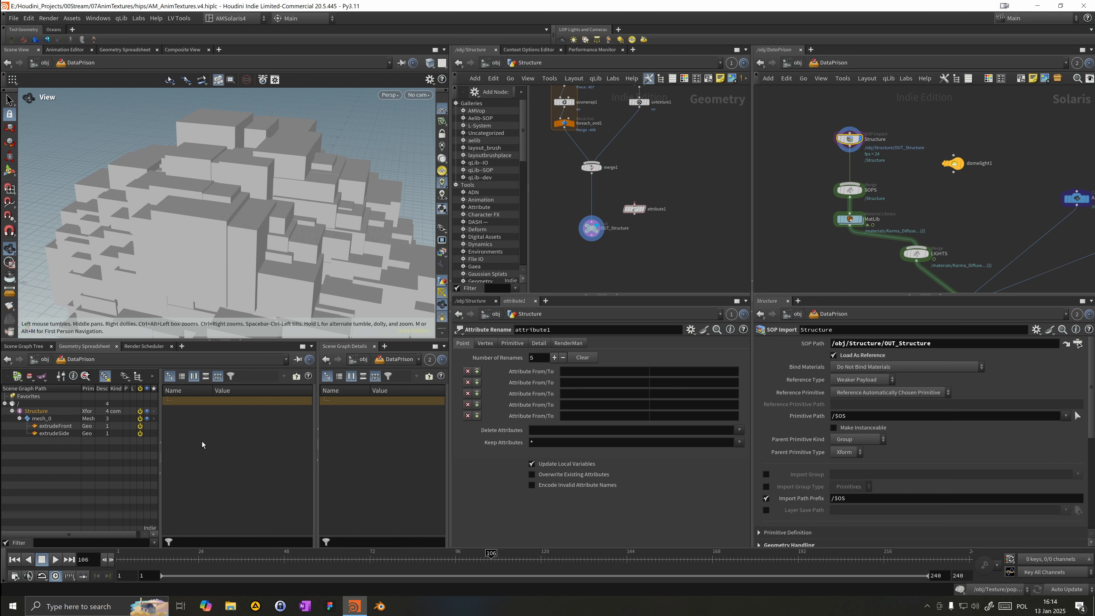
left_click(319, 459)
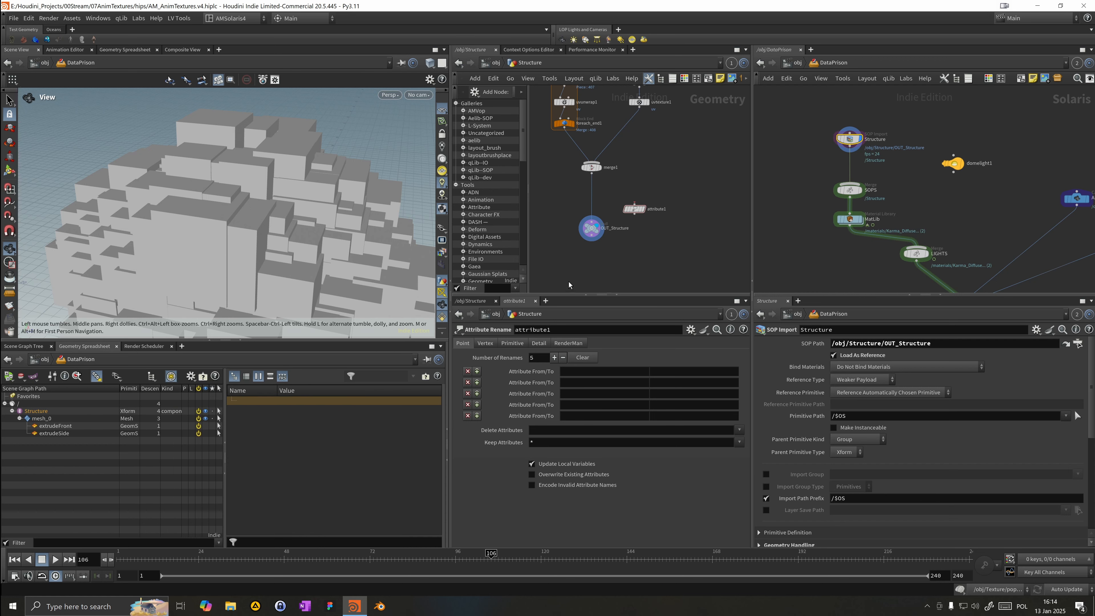
Step: Inspect the Structure mesh primitive's attributes and primvars in the Scene Graph Details pane
left_click(114, 411)
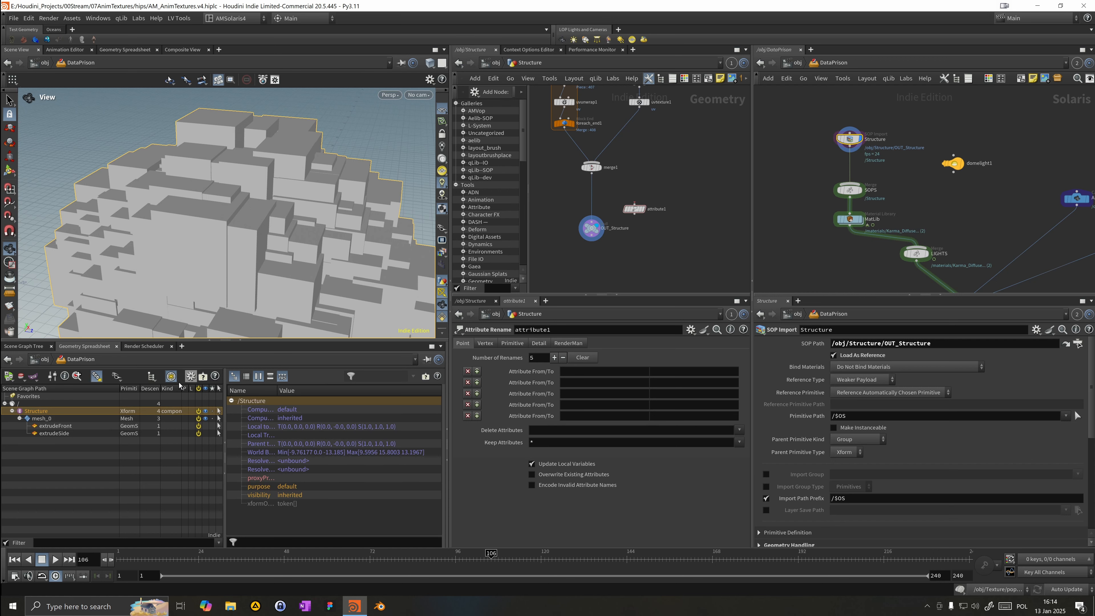
left_click_drag(370, 340, 355, 245)
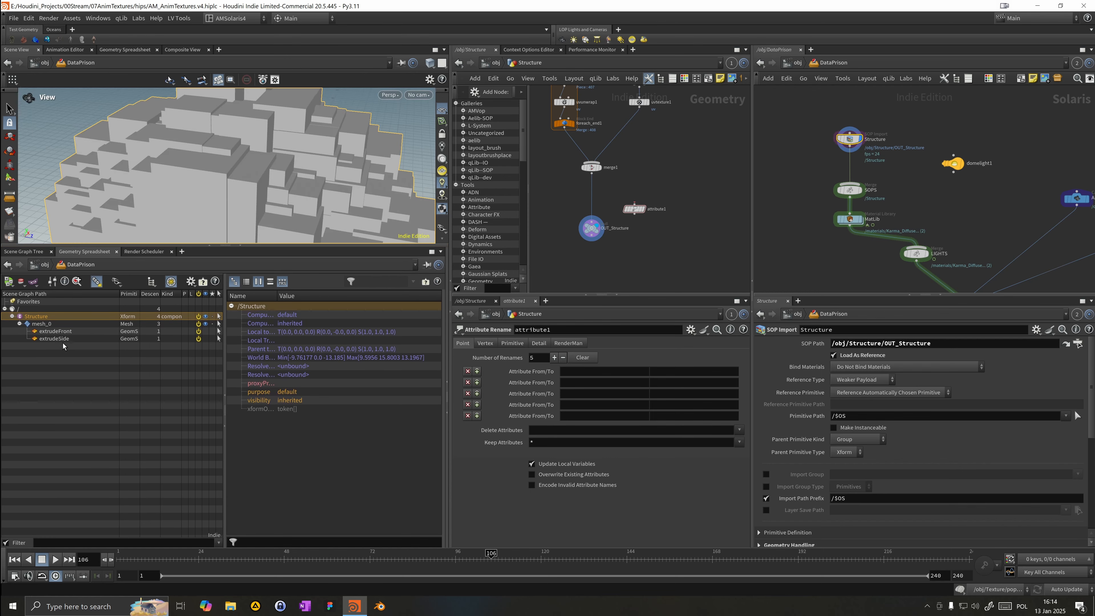
left_click(69, 324)
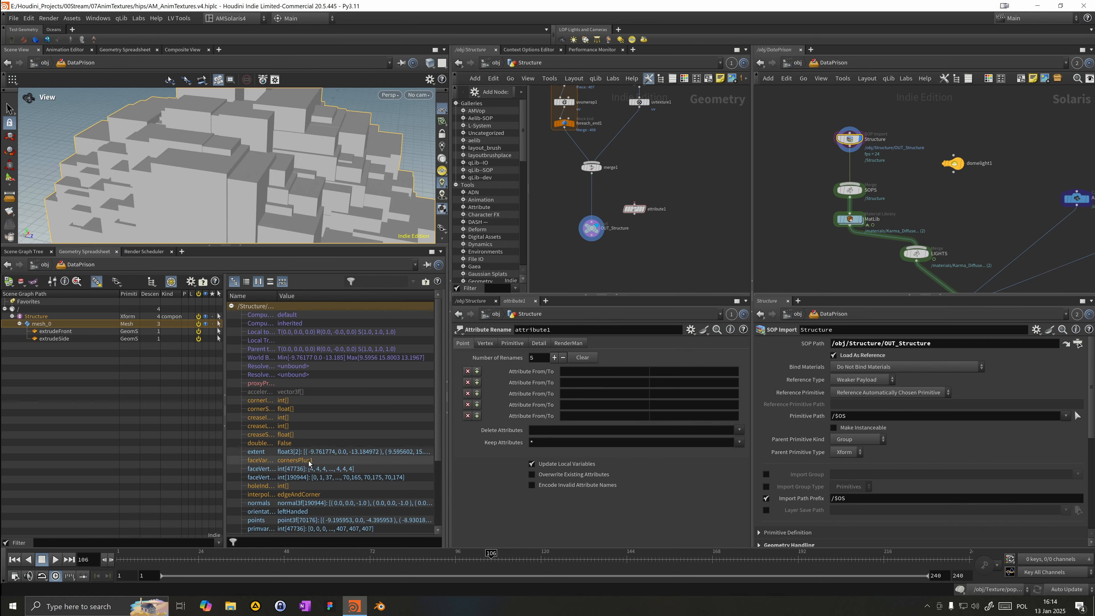
scroll(437, 488, "down", 4)
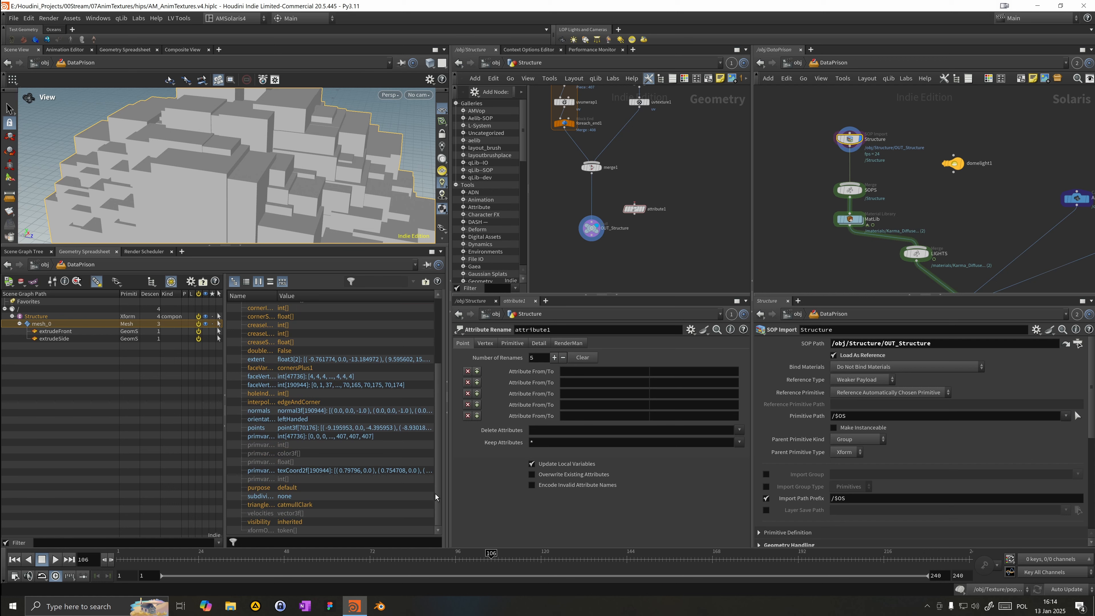
left_click_drag(277, 297, 370, 300)
left_click(267, 410)
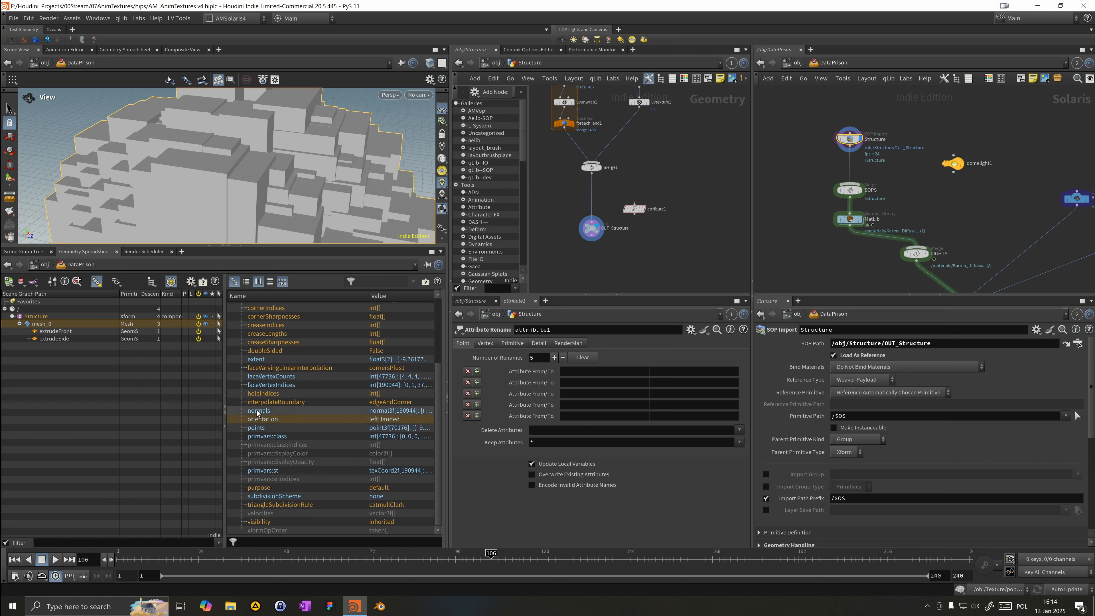
left_click(270, 456)
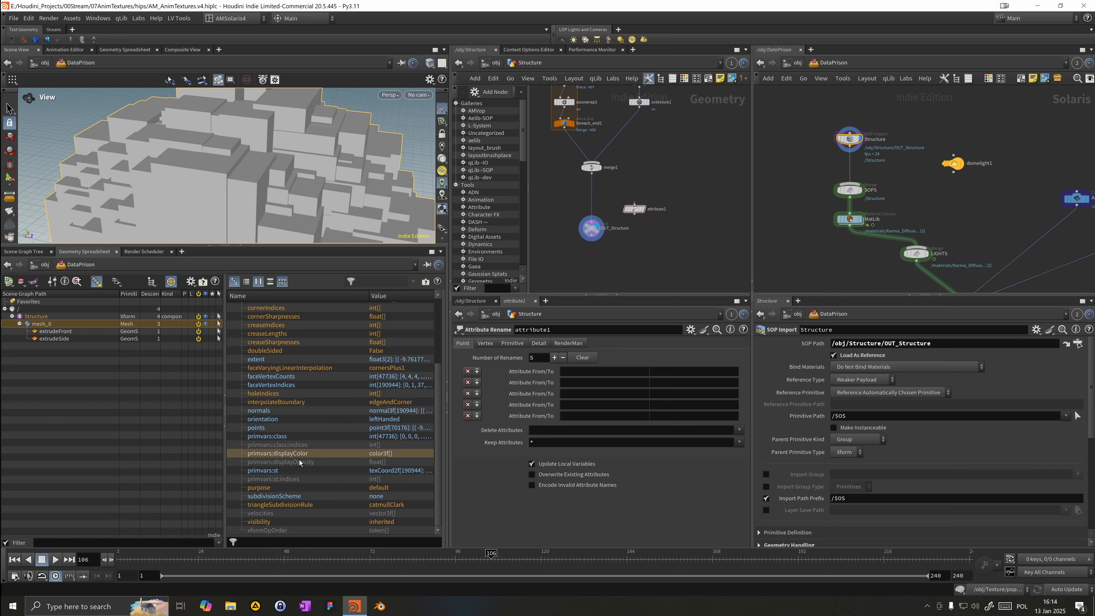
left_click(294, 463)
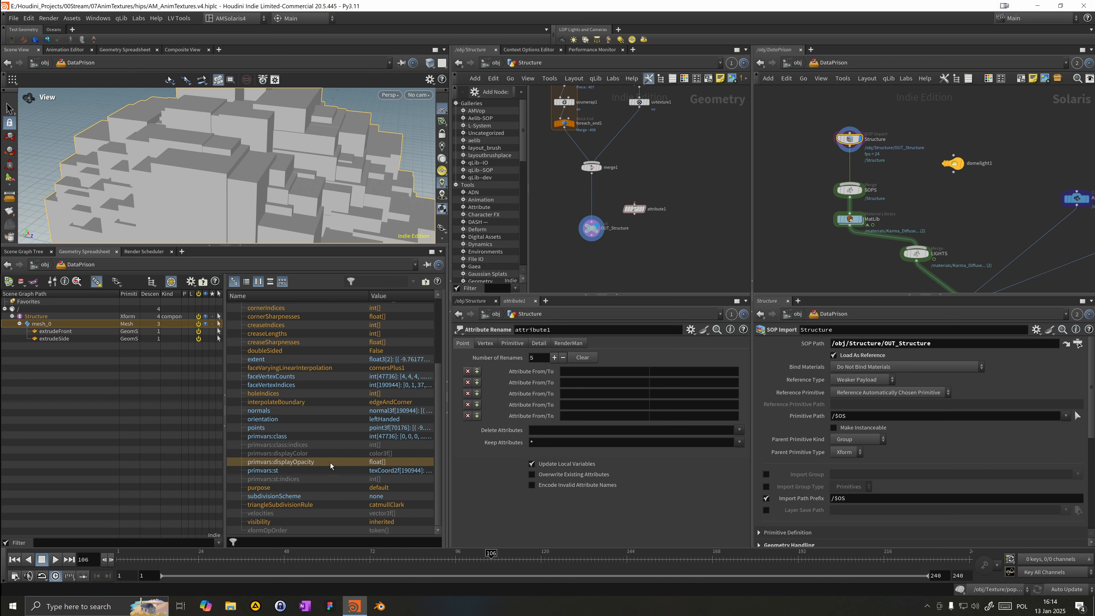
Step: Insert the Attribute Rename node between merge1 and OUT_Structure and name it Rename_Class
middle_click_drag(596, 258, 619, 245)
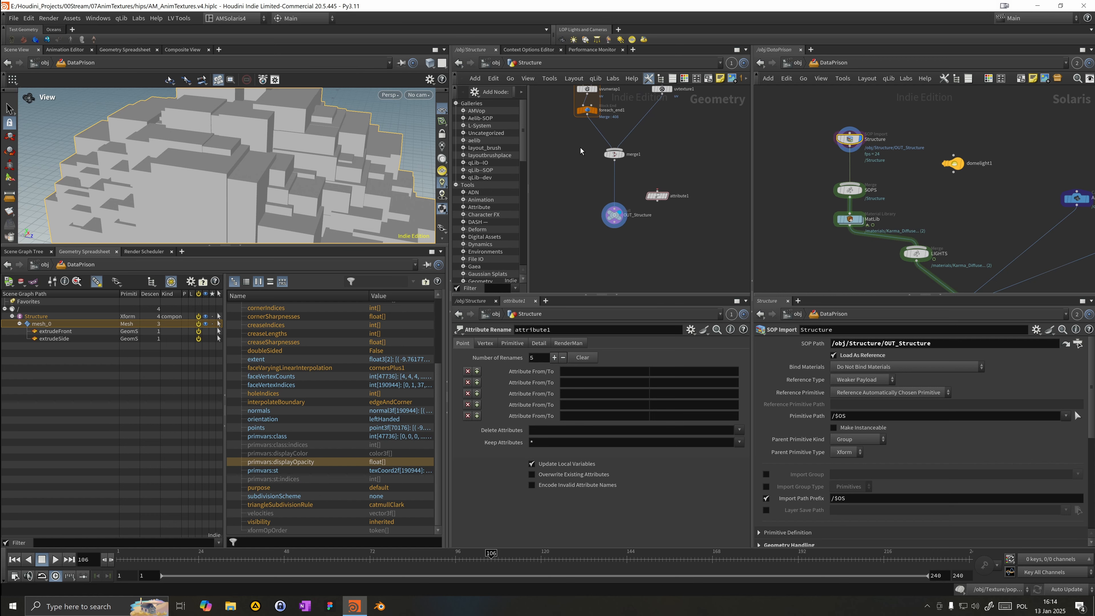
left_click(615, 154)
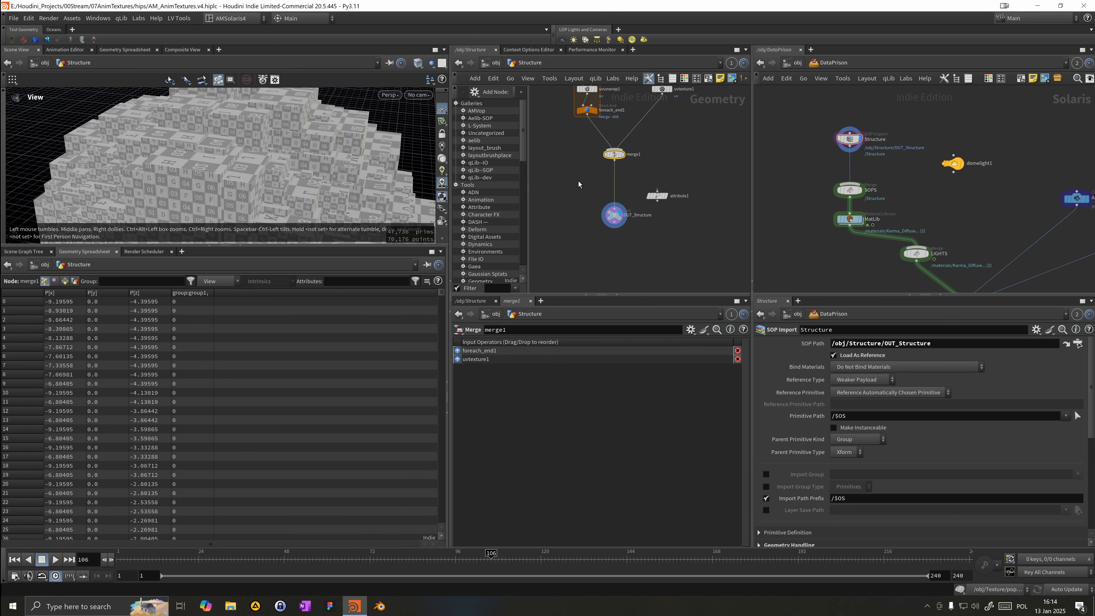
left_click(613, 207)
key("Tab")
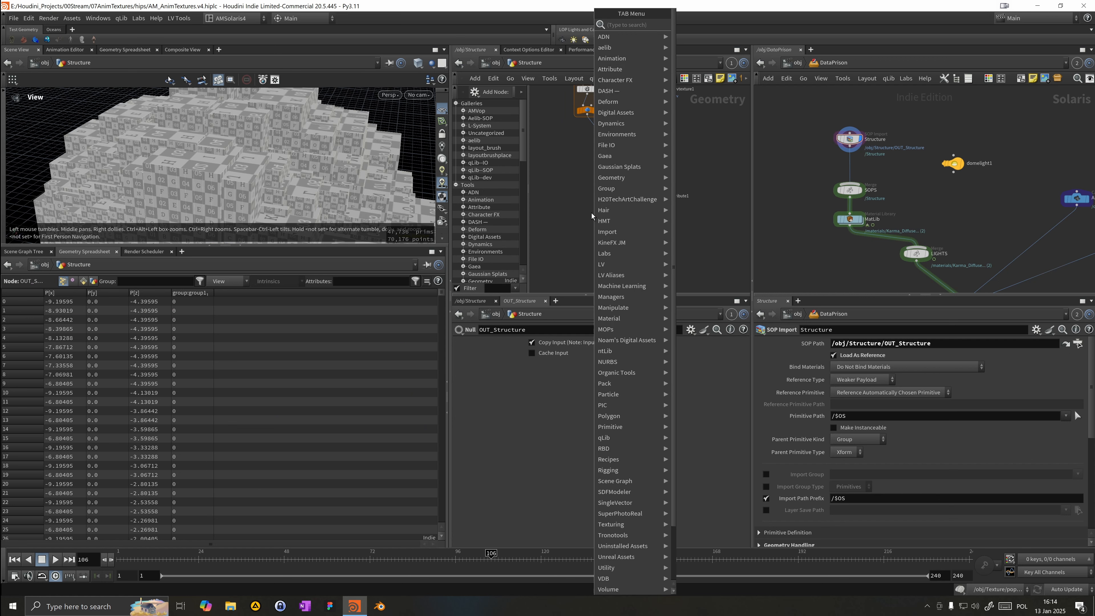
key("Escape")
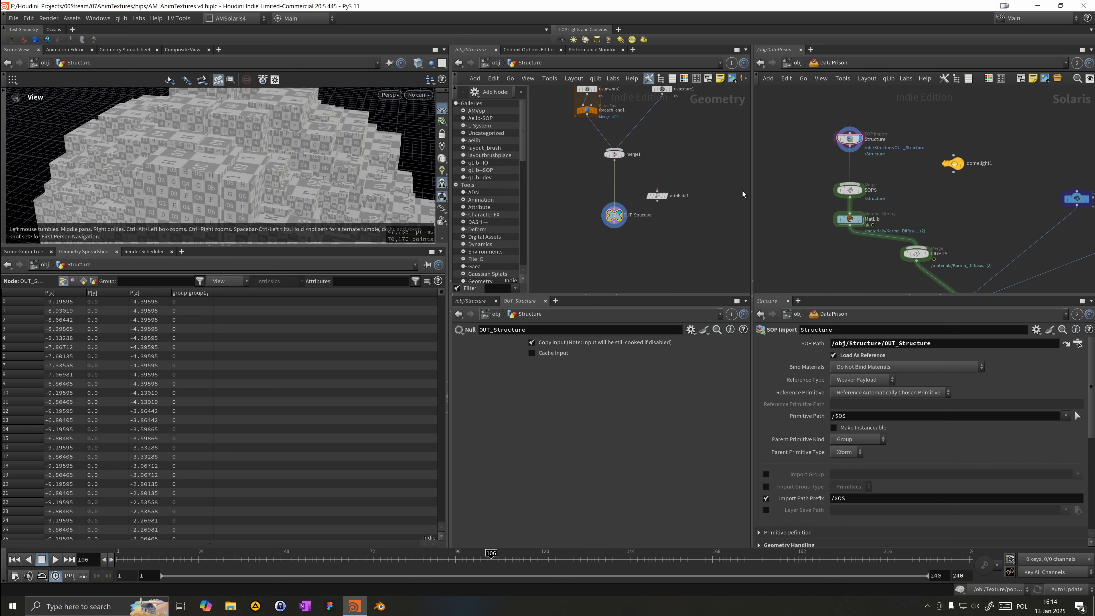
left_click_drag(654, 197, 612, 186)
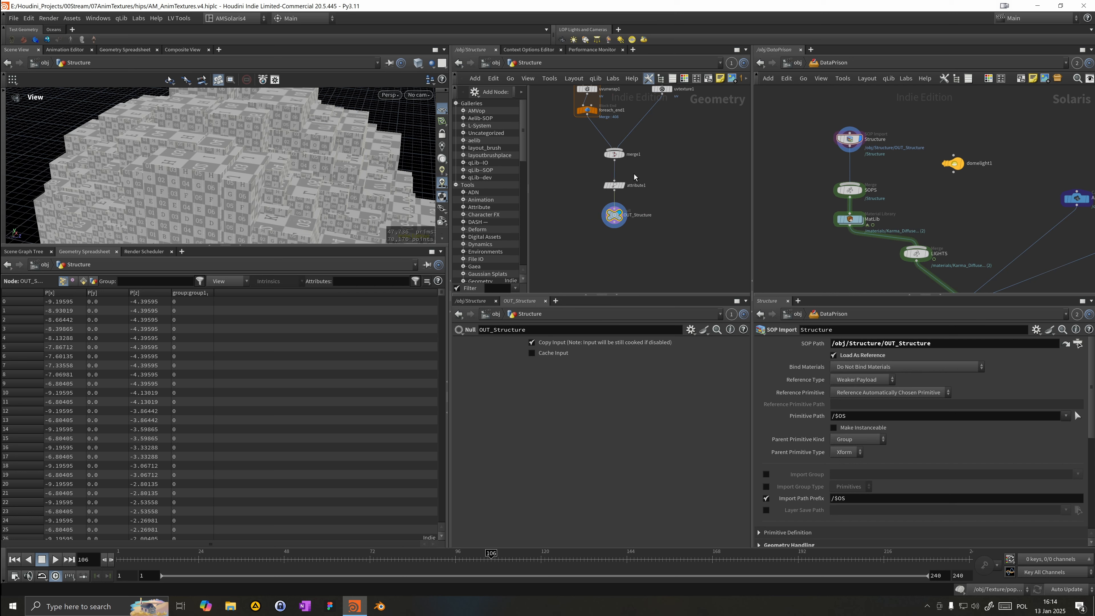
left_click(625, 185)
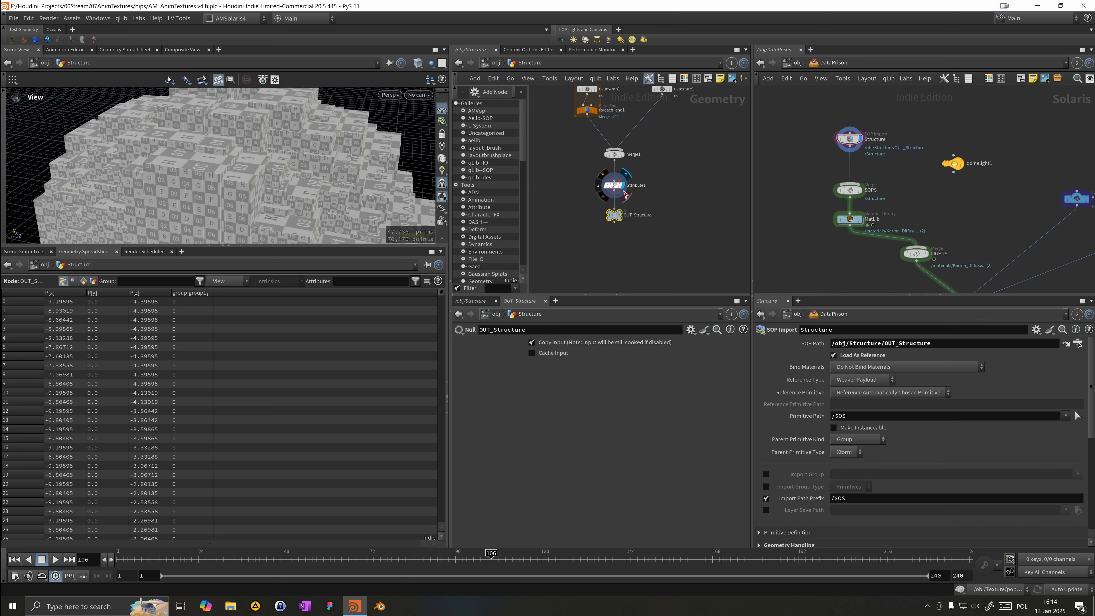
left_click(614, 186)
double_click(642, 192)
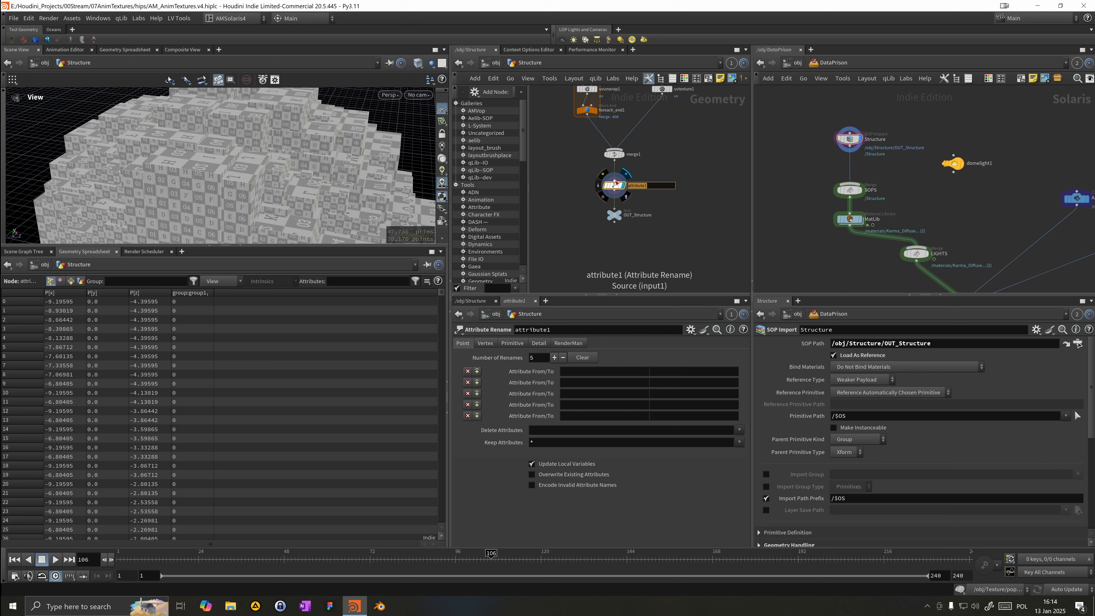
type("Rename_Class")
key("Return")
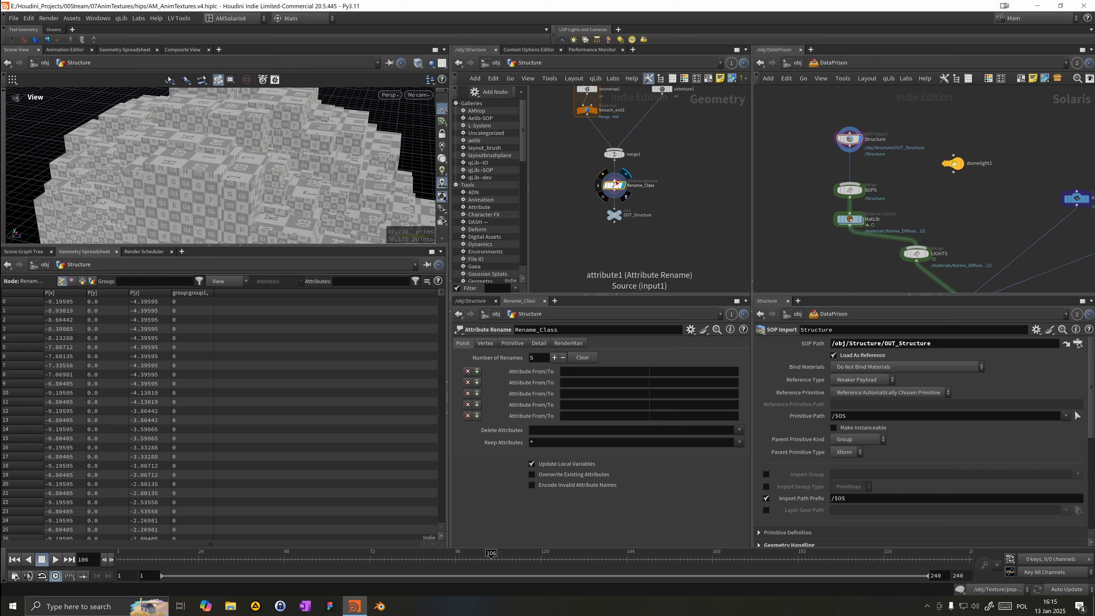
Step: Set Rename_Class to rename the primitive attribute class to myclass with a single rename entry
left_click(515, 345)
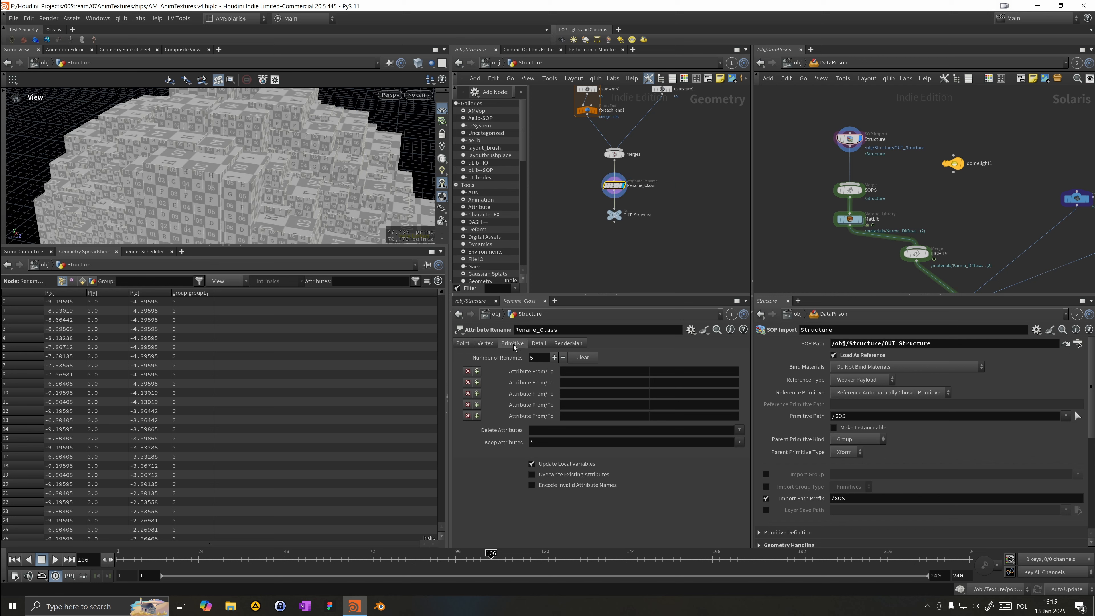
scroll(621, 195, "down", 1)
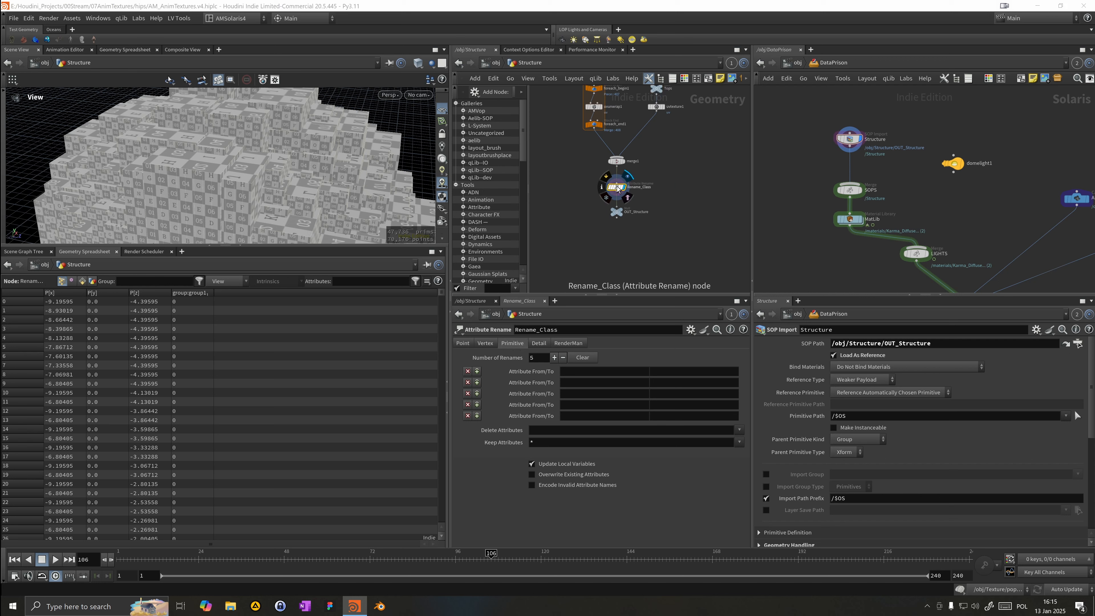
middle_click(618, 188)
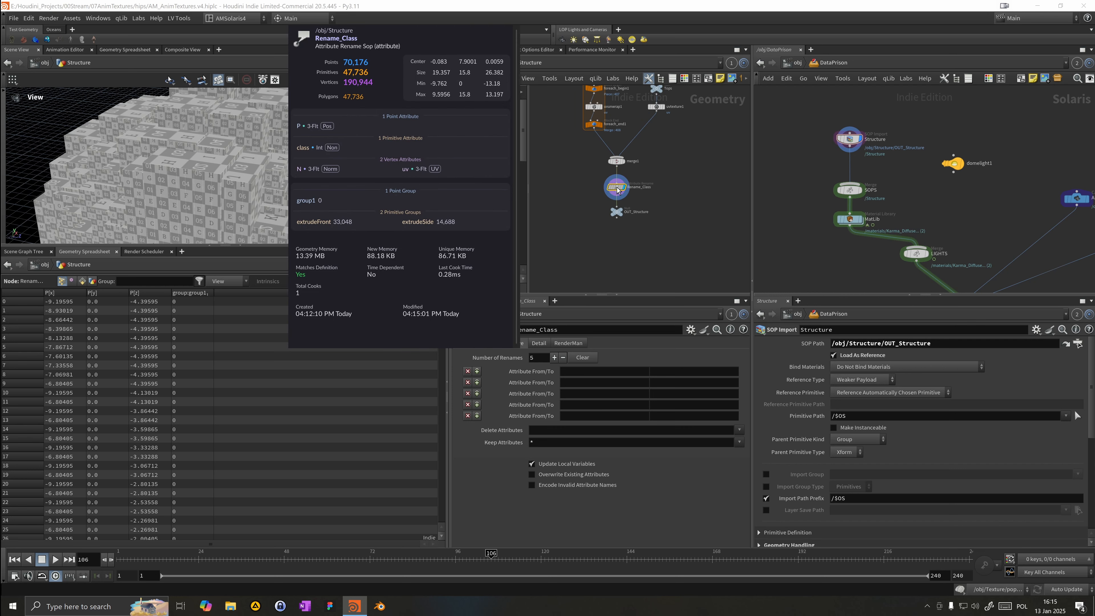
left_click(586, 358)
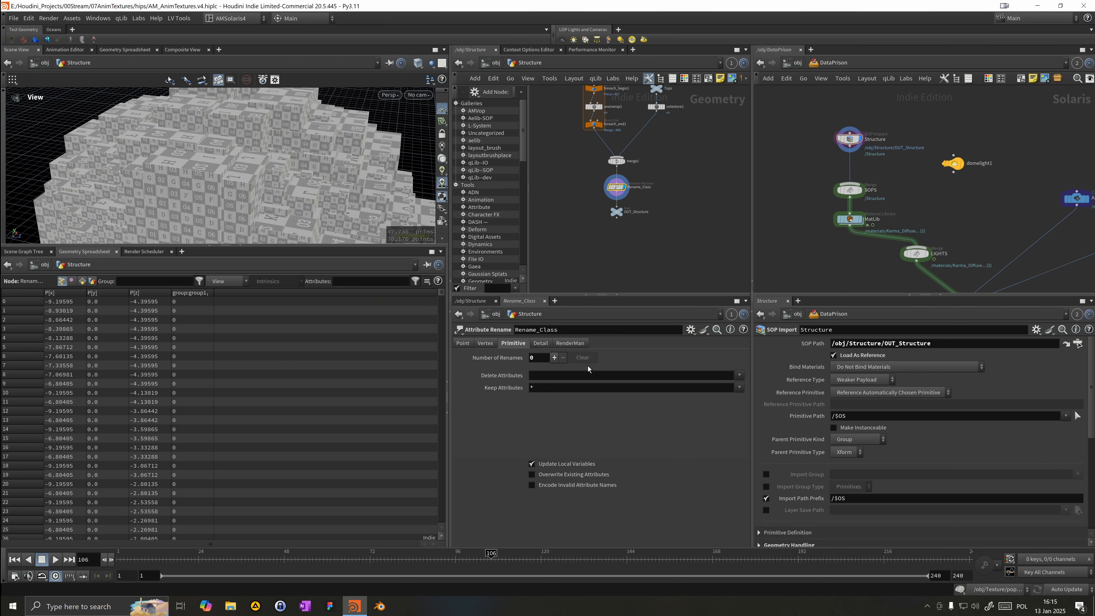
left_click(555, 357)
left_click(576, 372)
key("Tab")
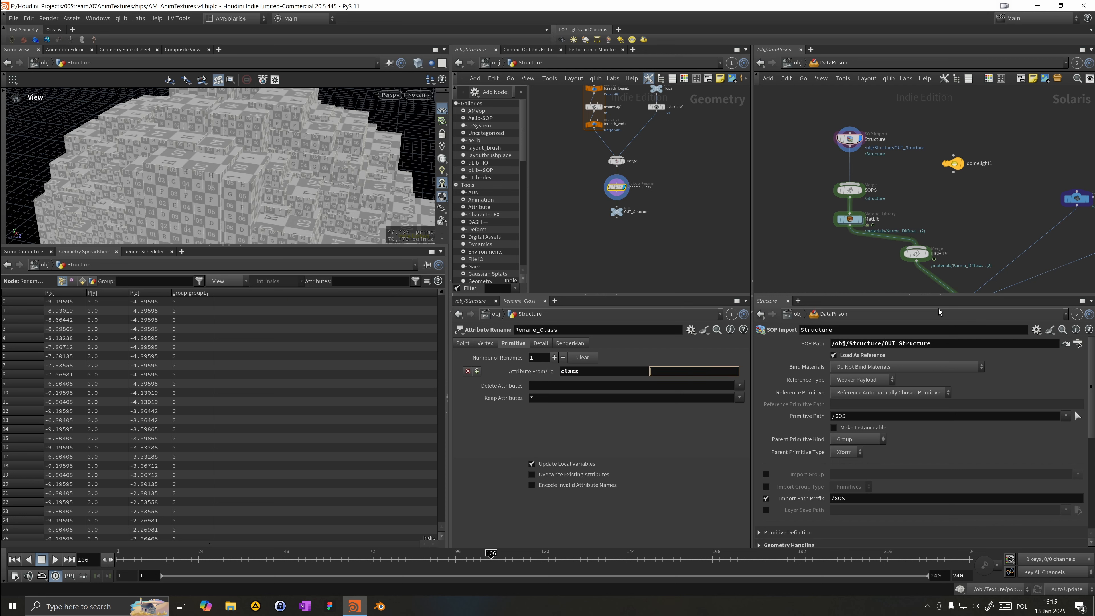
type("myclass")
key("Return")
Step: Check the Structure LOP's mesh primvars for the renamed myclass attribute in the scene graph details
left_click(869, 144)
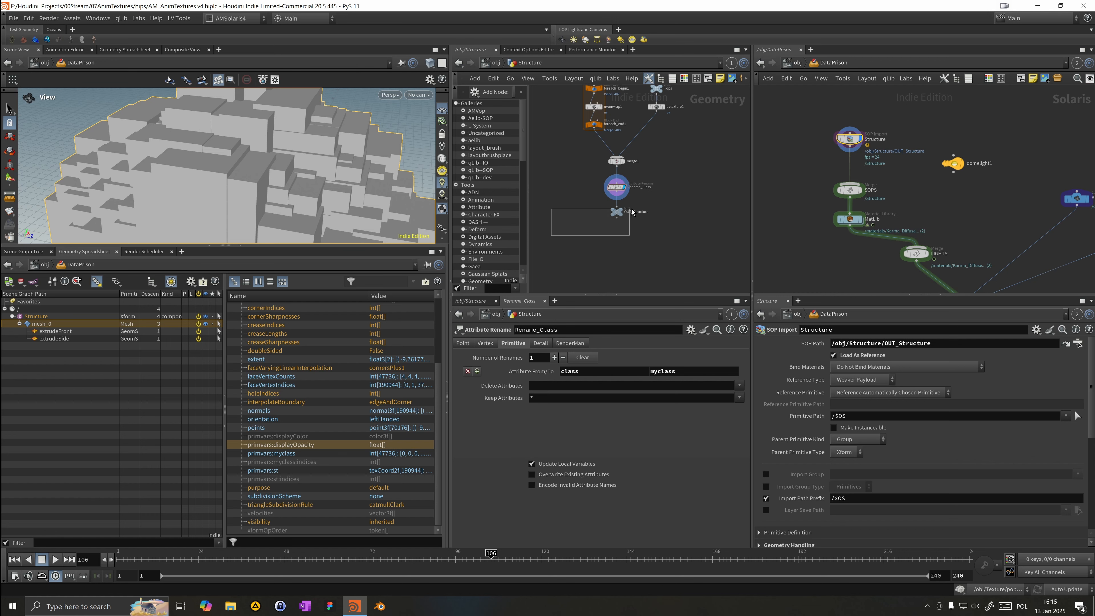
left_click(617, 211)
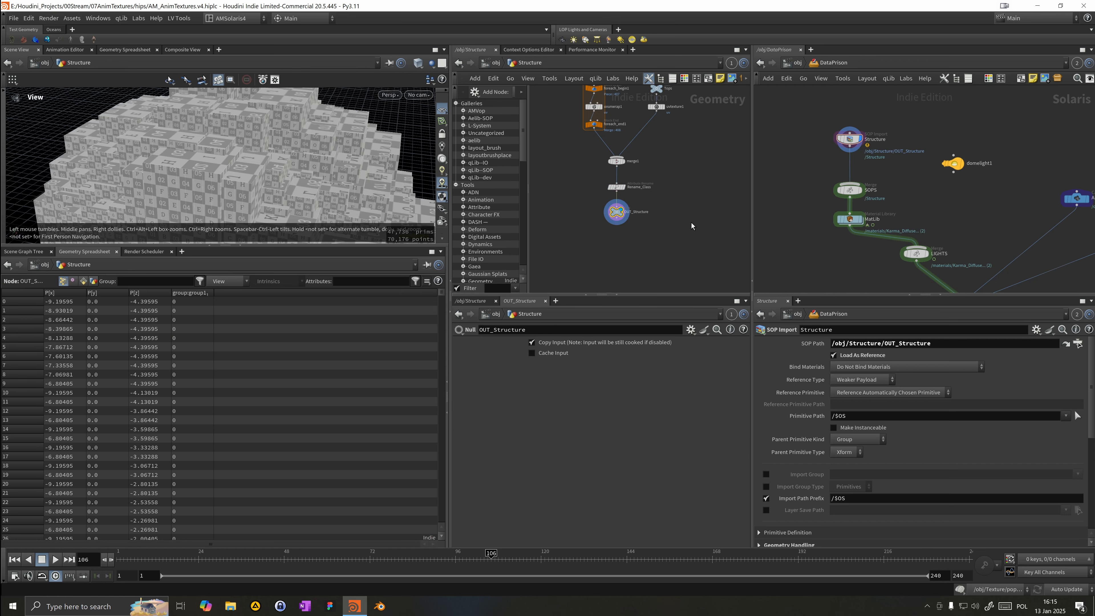
left_click(848, 139)
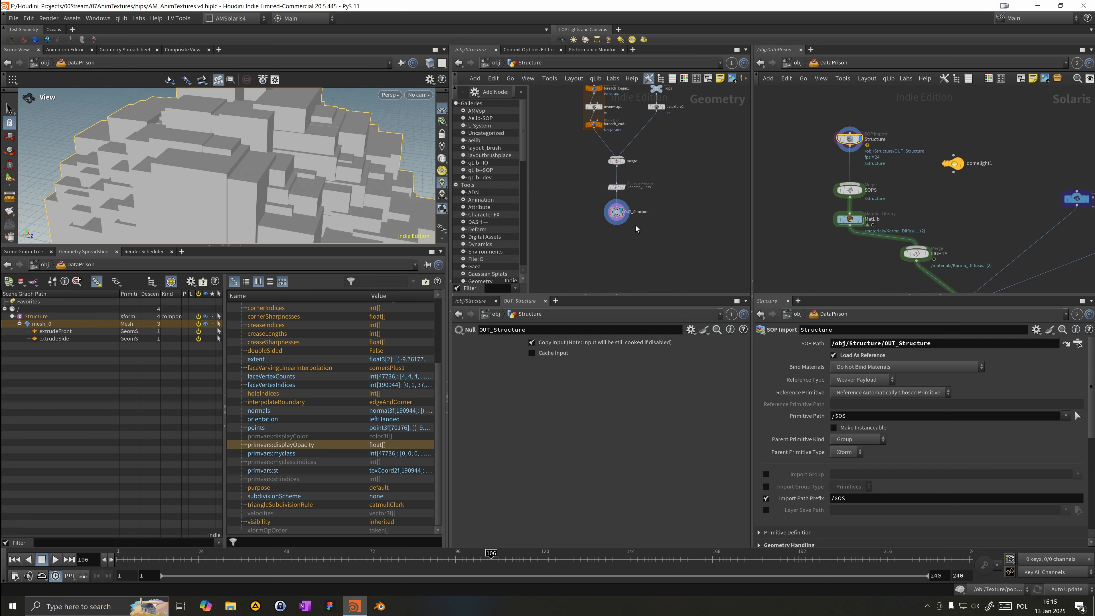
left_click_drag(345, 175, 302, 190)
right_click_drag(301, 190, 246, 188)
left_click_drag(302, 185, 258, 314)
left_click_drag(260, 233, 204, 231)
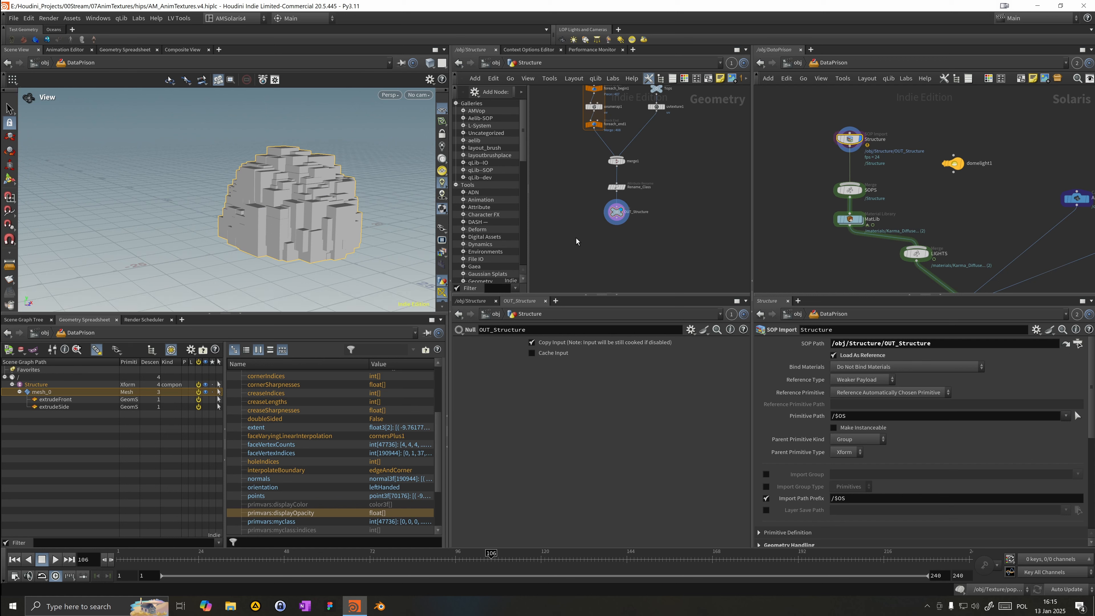
Step: Open the Karma_Emissive_Animated material subnetwork inside the MatLib node
left_click_drag(844, 190, 844, 179)
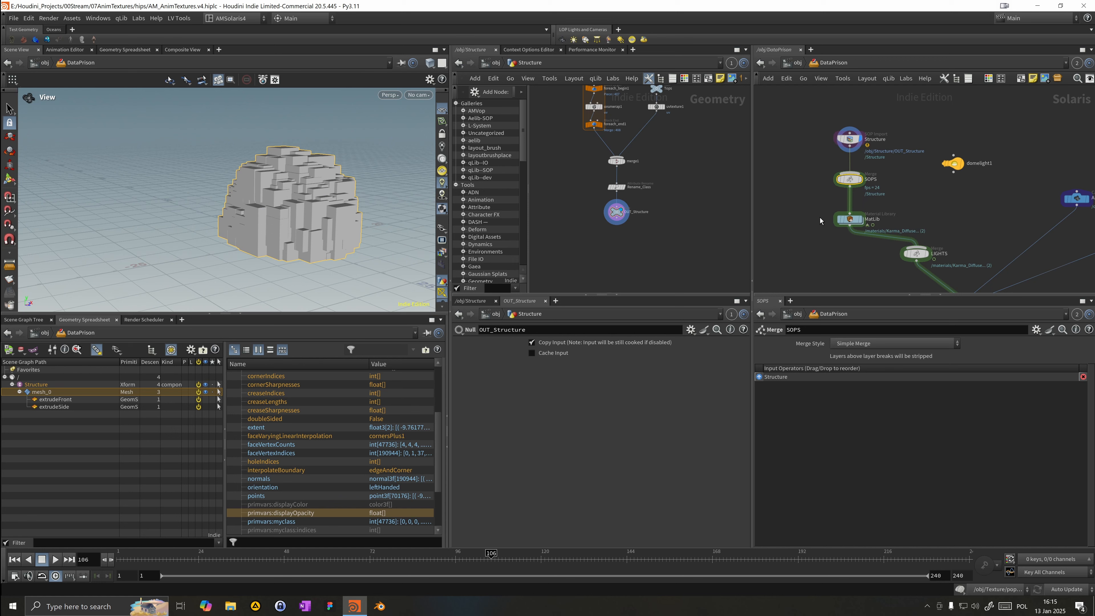
left_click_drag(847, 221, 846, 214)
middle_click_drag(839, 222, 835, 211)
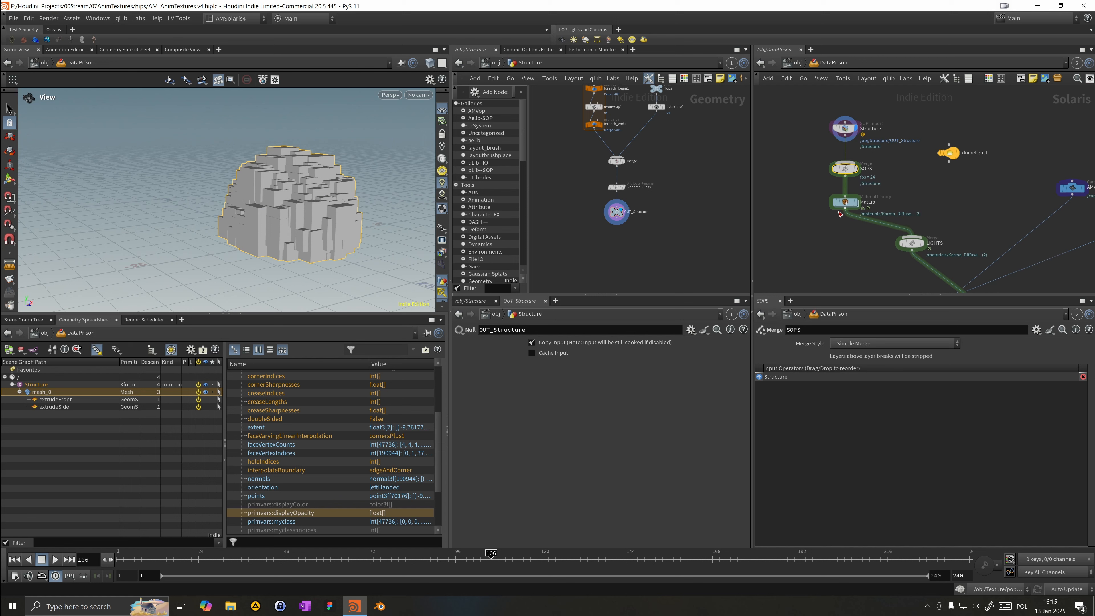
left_click(844, 202)
double_click(846, 199)
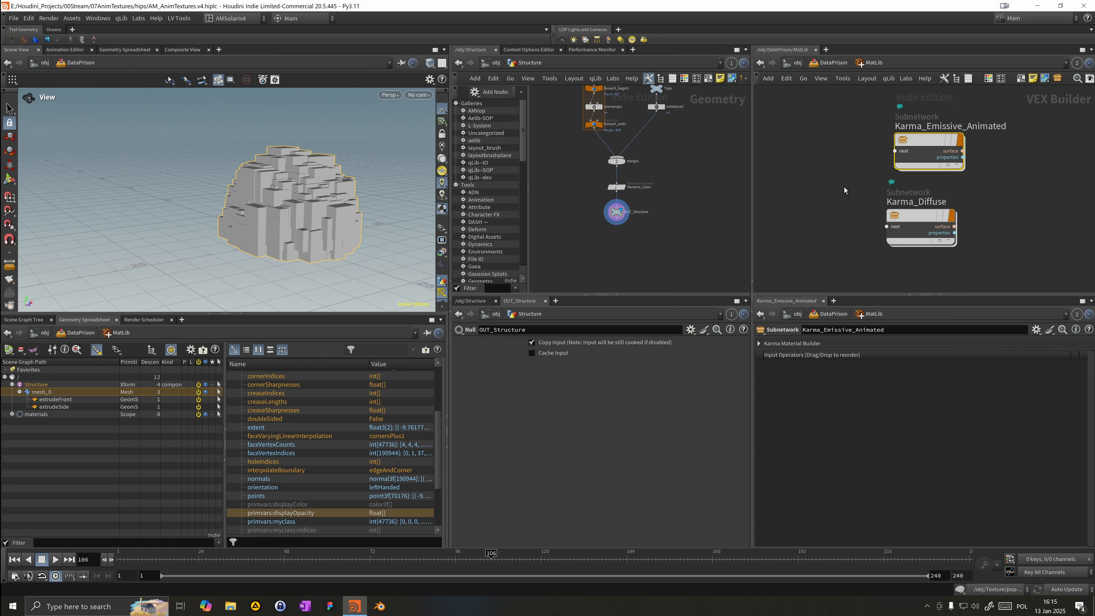
left_click_drag(917, 228, 925, 240)
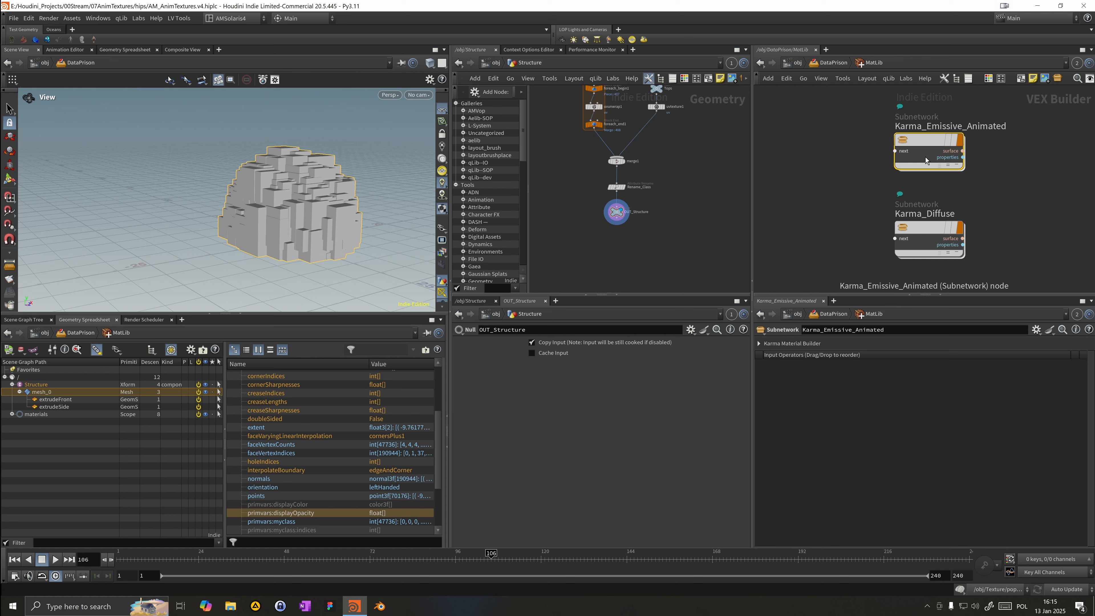
double_click(926, 160)
left_click_drag(838, 177, 819, 191)
middle_click_drag(834, 158, 892, 164)
scroll(892, 164, "up", 1)
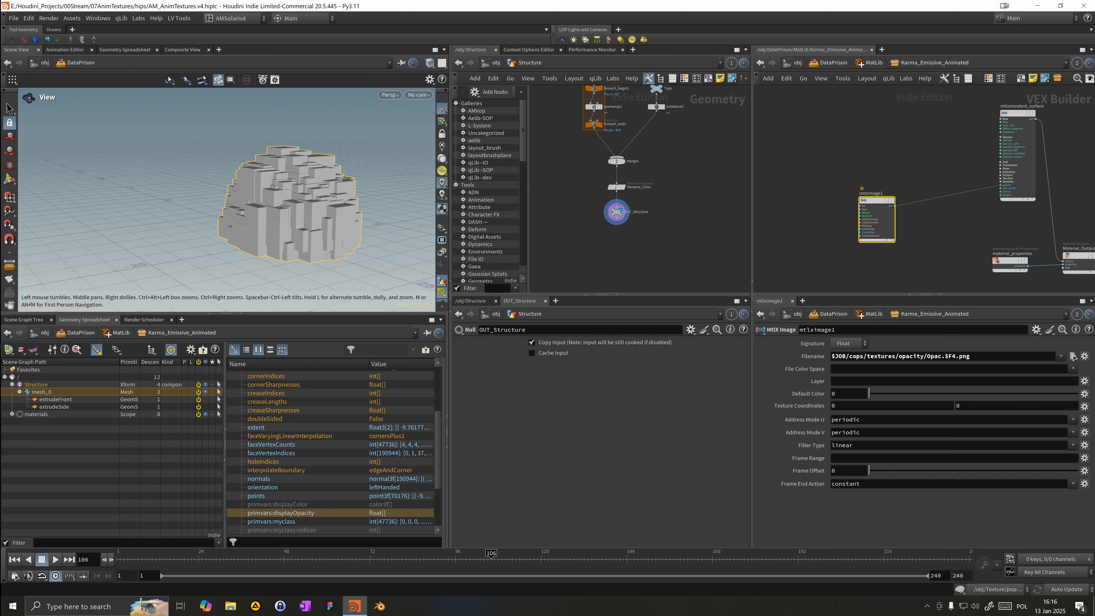
left_click(1074, 357)
Step: Add a USD Prim Var Reader node to the Karma_Emissive_Animated material network
key("Tab")
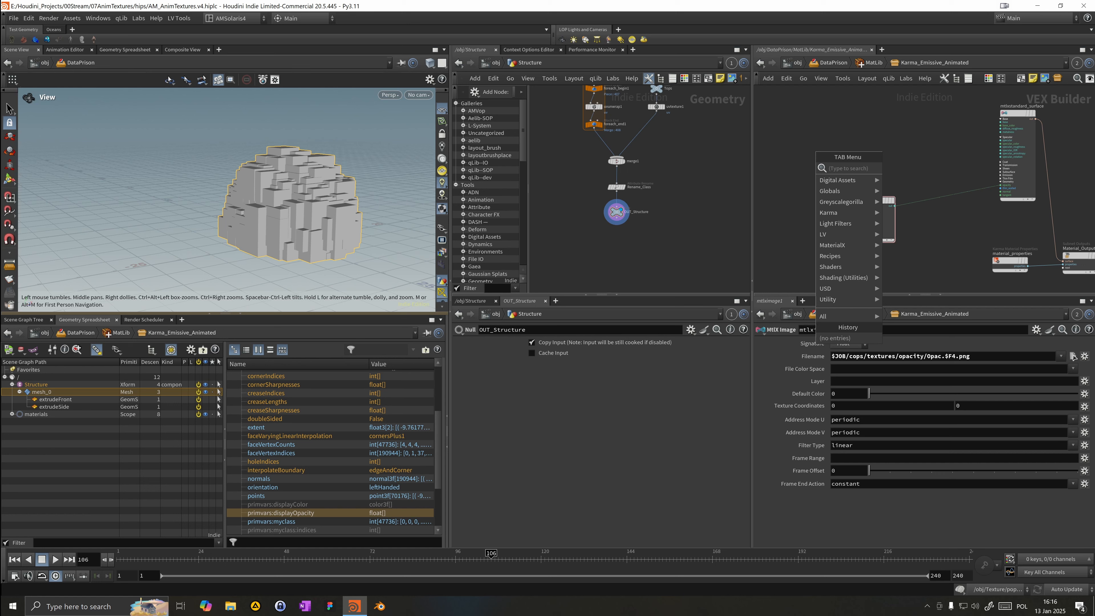
key("Escape")
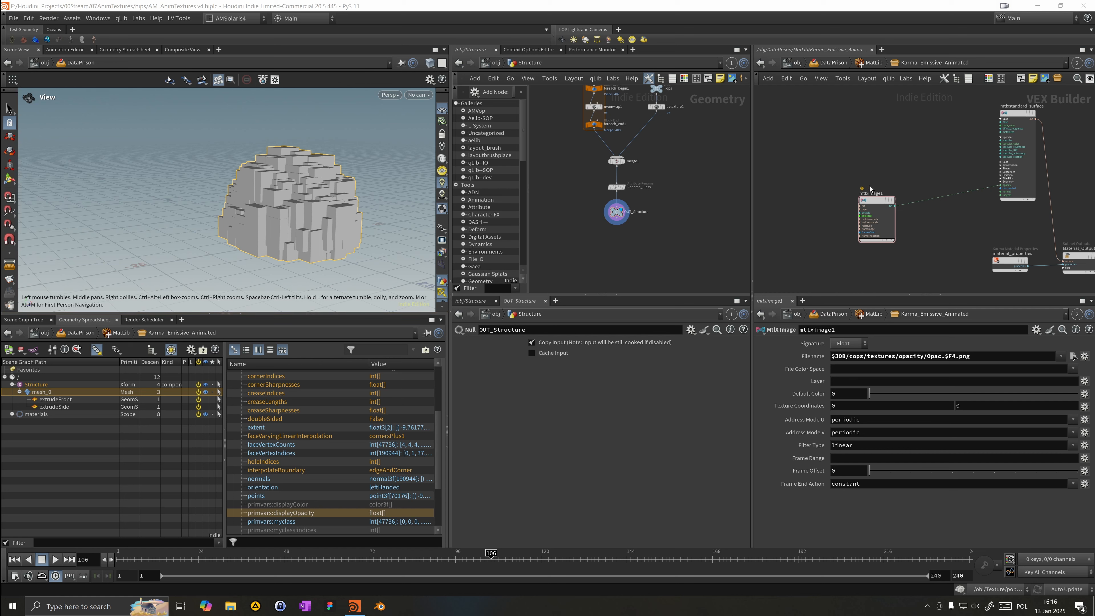
key("Tab")
type("u")
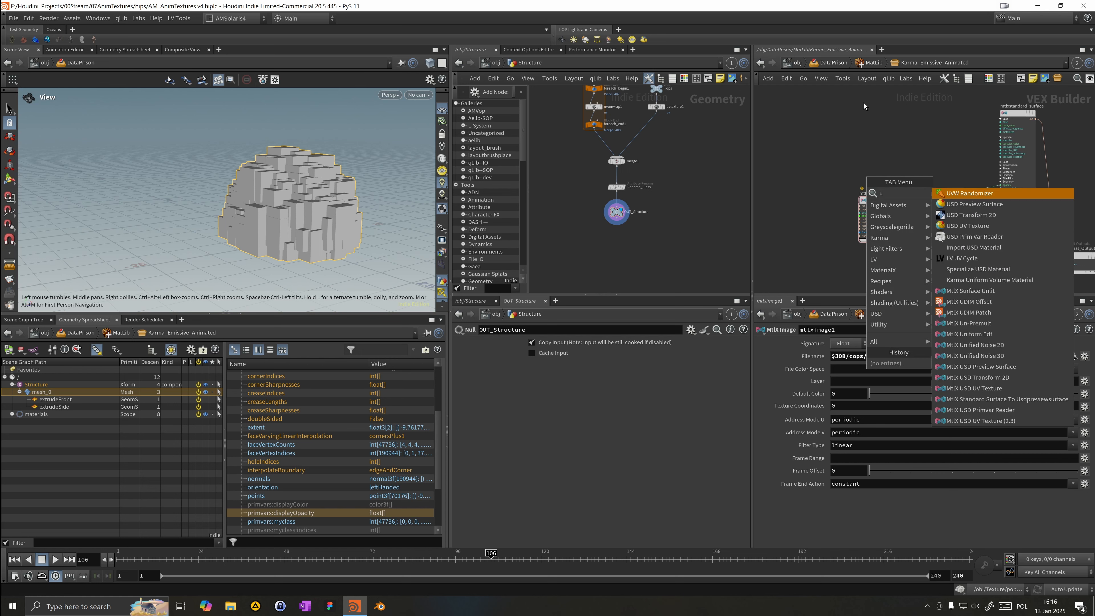
type("ussdp")
key("Down")
key("Down")
key("Down")
key("Up")
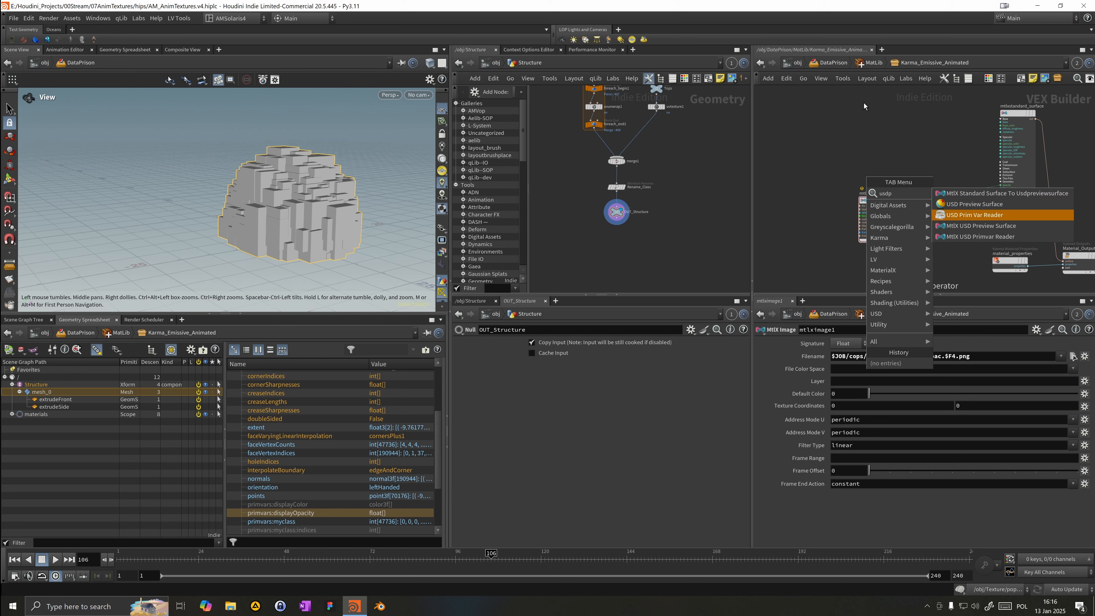
key("Return")
left_click(867, 124)
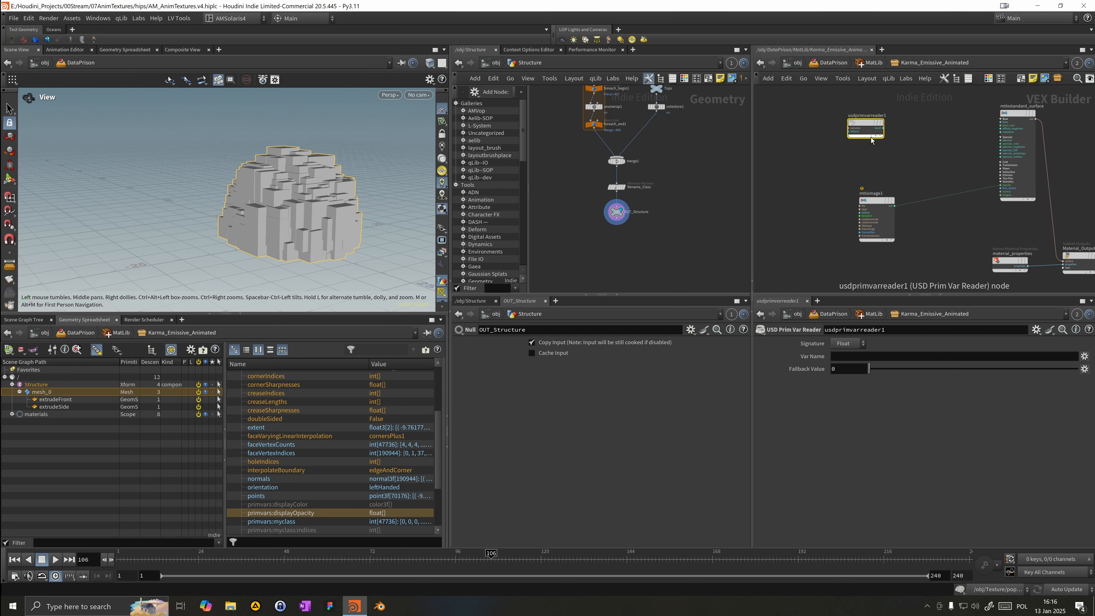
Step: Rename the prim var reader node to getClass and set its Var Name to myclass
left_click_drag(867, 124, 831, 141)
double_click(838, 131)
type("get")
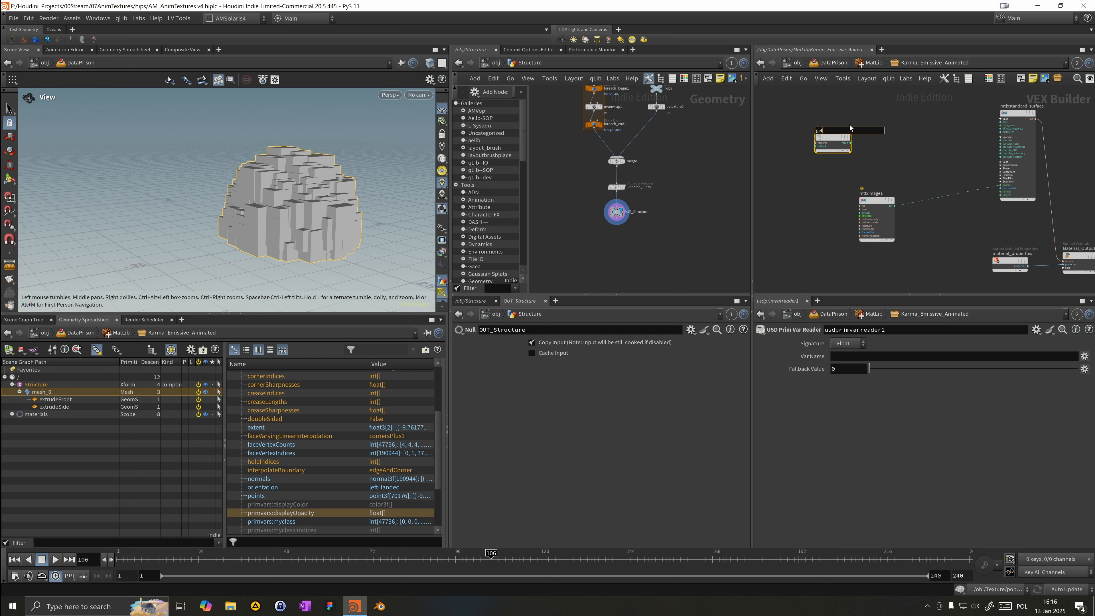
type("Class")
key("Return")
left_click(923, 356)
type("myclass")
key("Return")
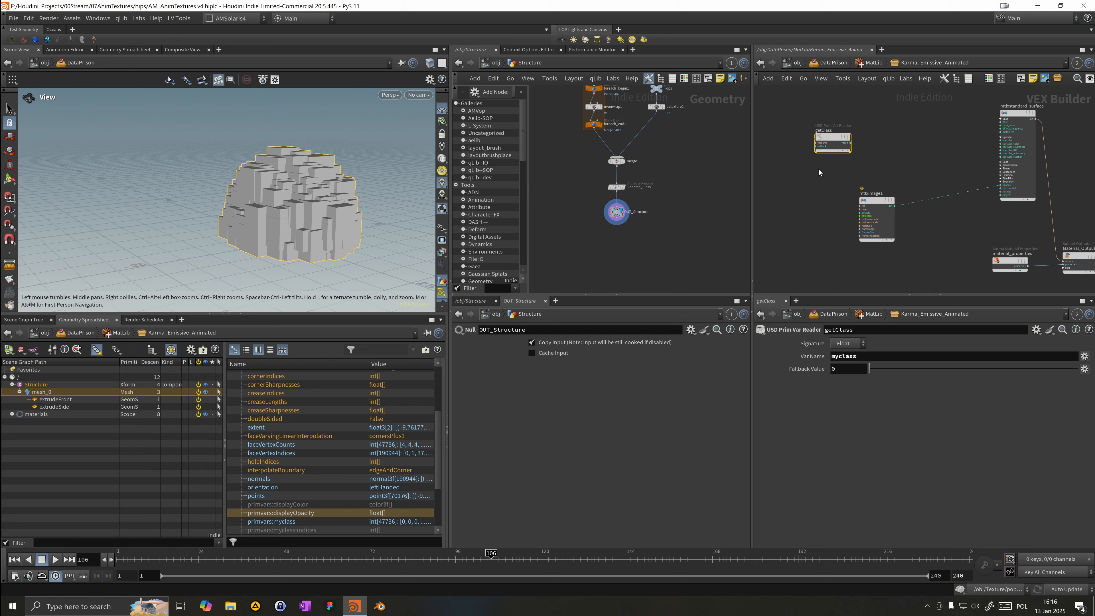
Step: Add an MtlX Random Color node beside getClass and select the standard surface node
scroll(821, 178, "up", 2)
left_click_drag(806, 137, 798, 138)
middle_click_drag(791, 186, 822, 176)
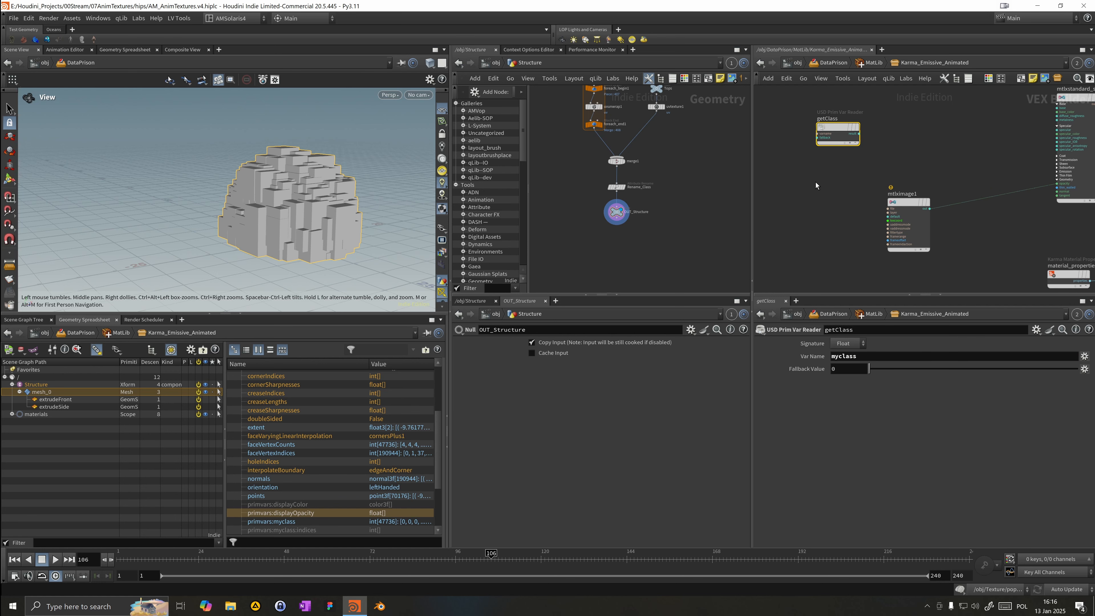
key("Tab")
type("rand")
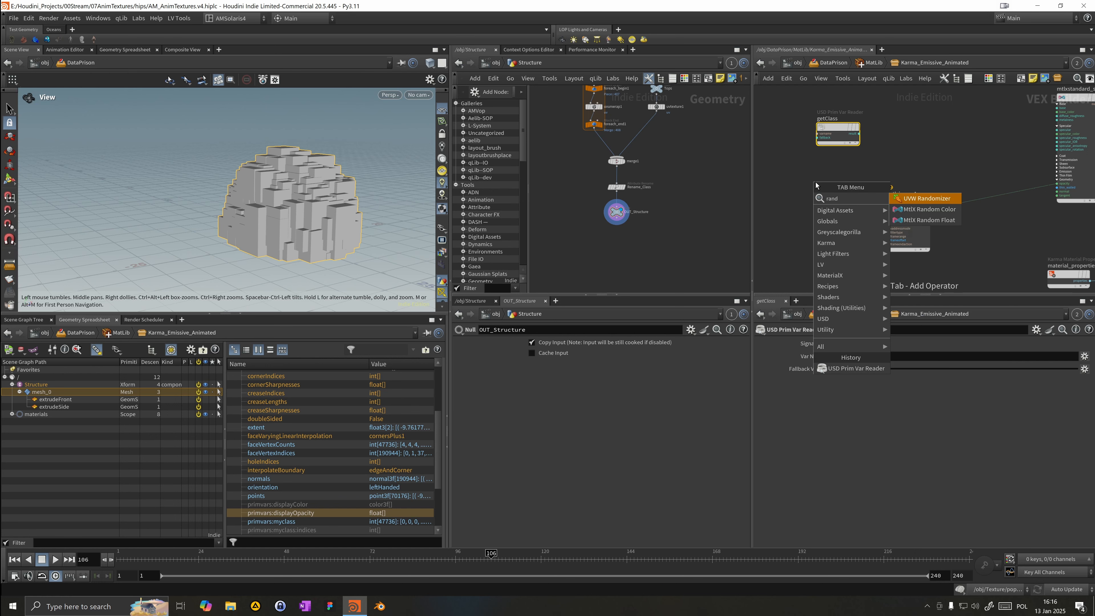
key("Return")
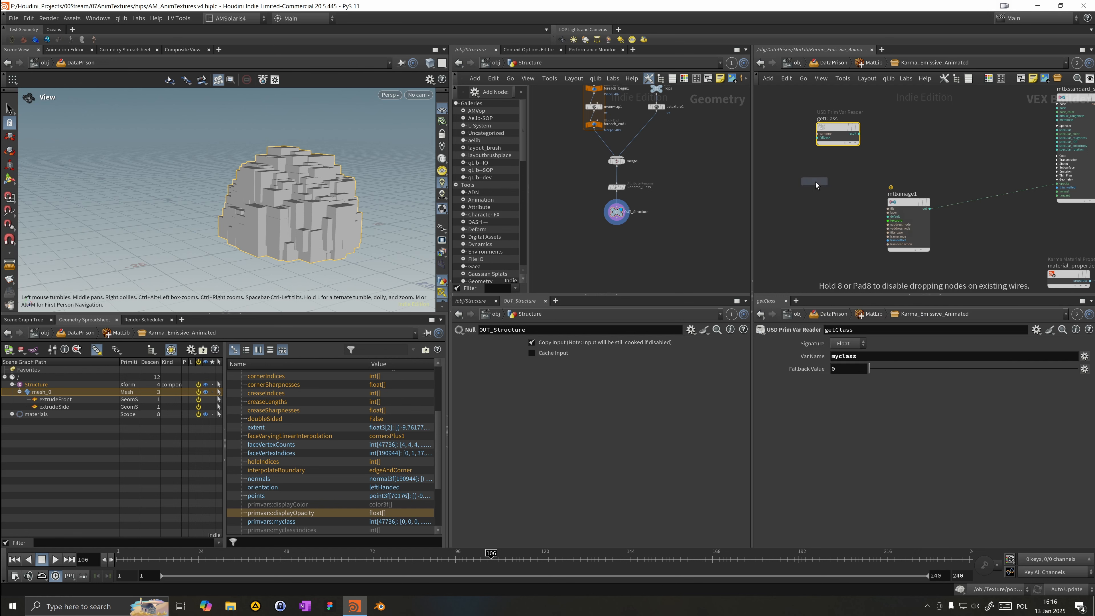
left_click(871, 139)
left_click_drag(868, 133, 909, 136)
middle_click_drag(1063, 184, 930, 211)
left_click(932, 196)
left_click(943, 197)
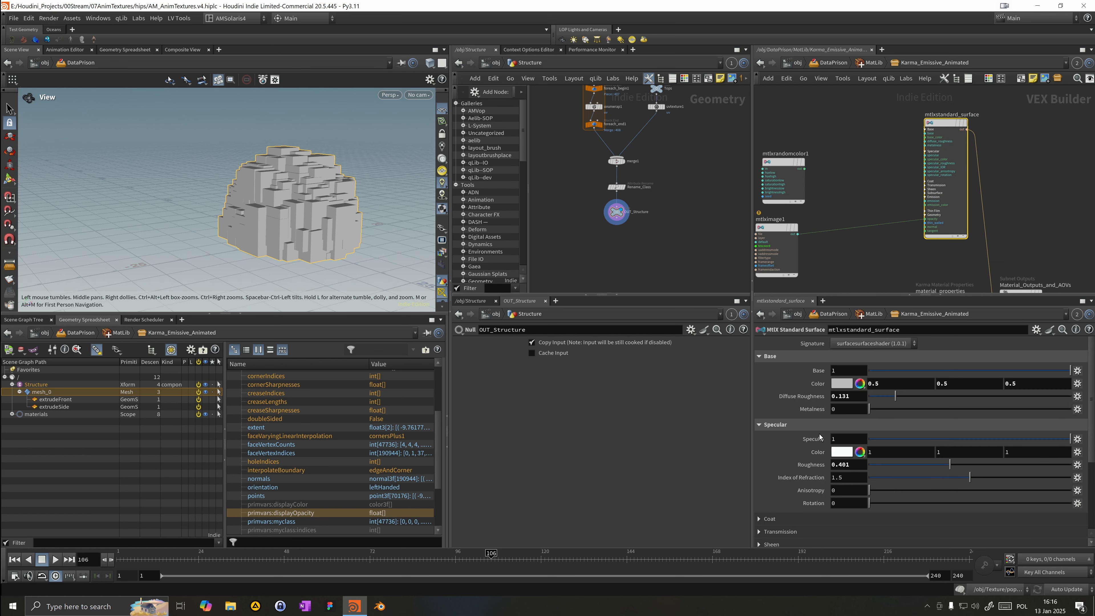
Step: Open the standard surface's Emission section and set the Emission weight to 10
scroll(795, 515, "down", 3)
left_click(819, 460)
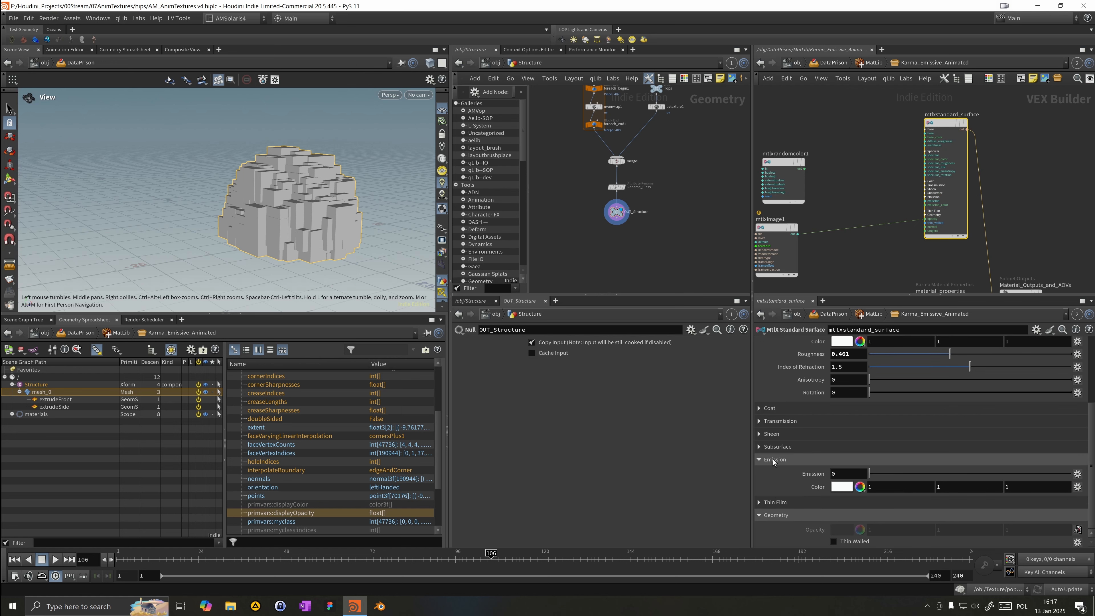
scroll(827, 465, "down", 2)
left_click_drag(841, 443, 768, 446)
type("10")
key("Return")
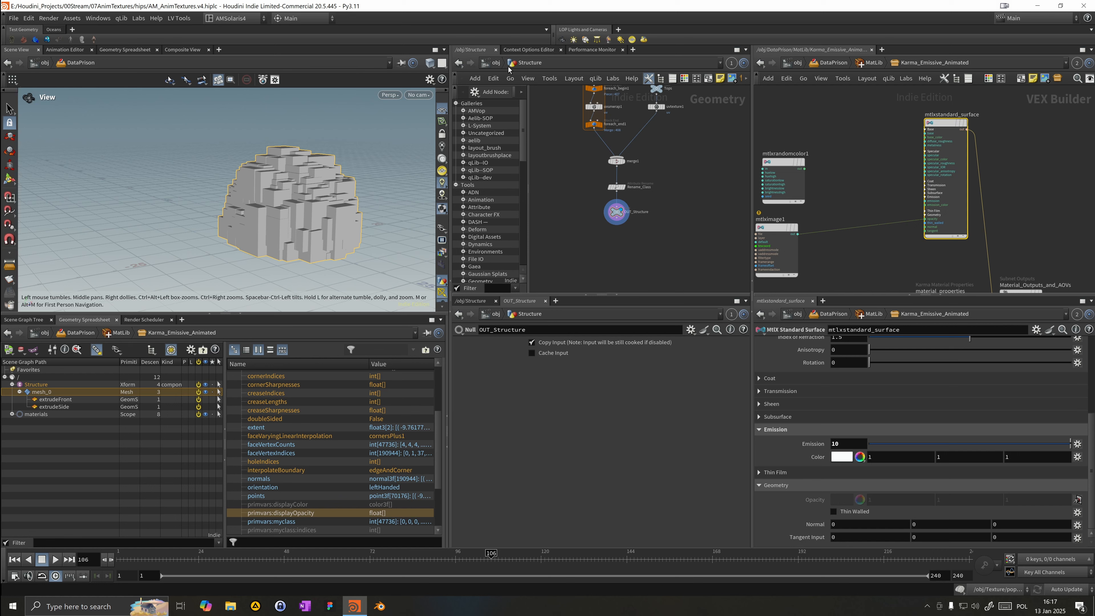
Step: Connect getClass's output into the MtlX Random Color node's input
left_click(495, 62)
left_click(591, 208)
double_click(600, 212)
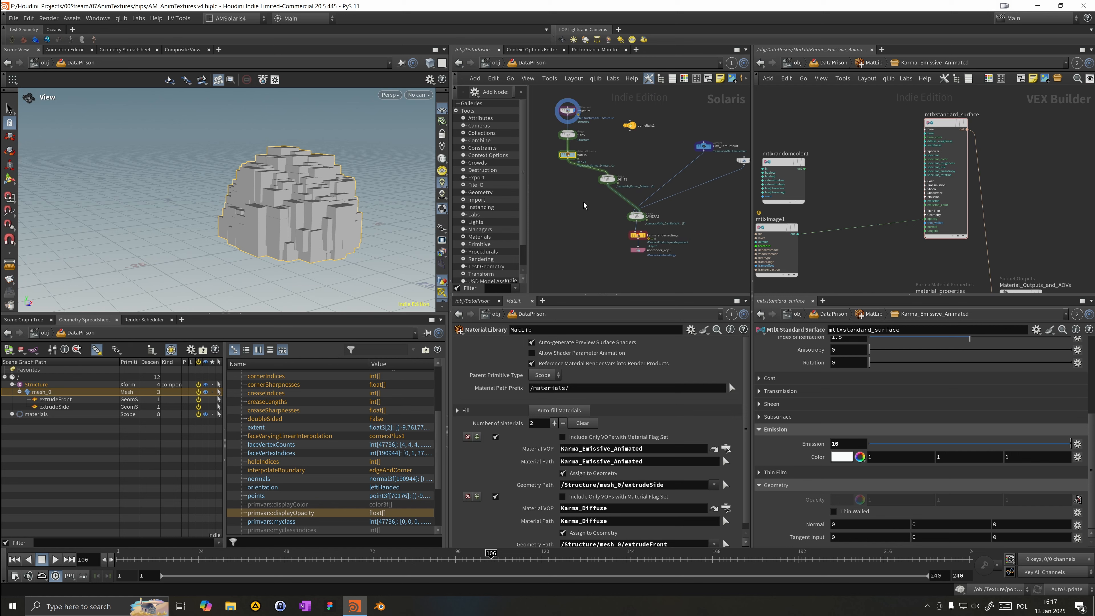
middle_click_drag(848, 147, 993, 153)
scroll(876, 181, "up", 3)
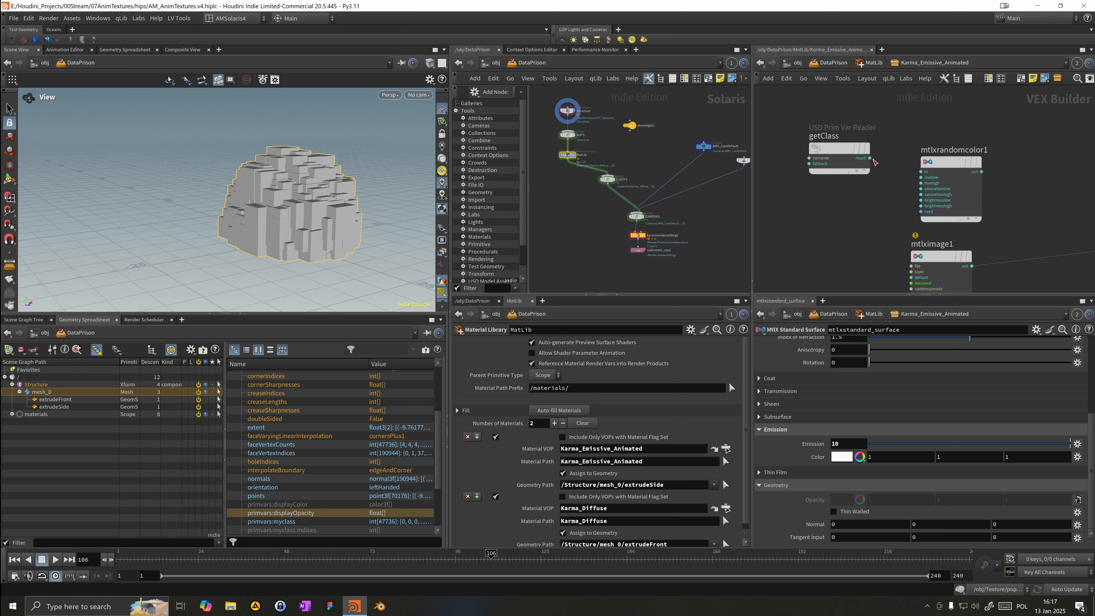
left_click_drag(869, 159, 931, 139)
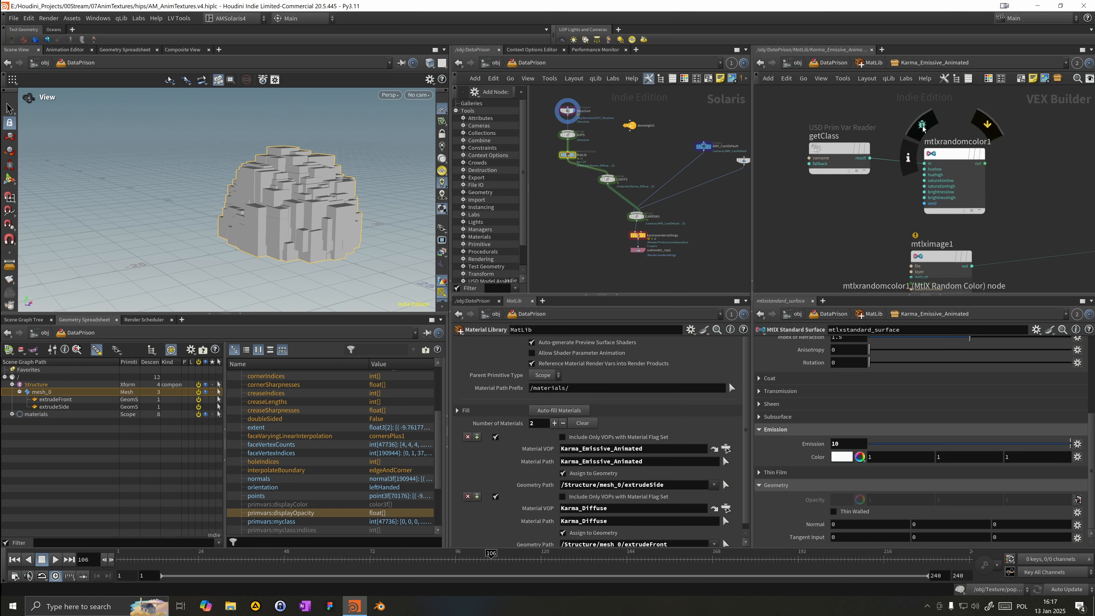
left_click(949, 153)
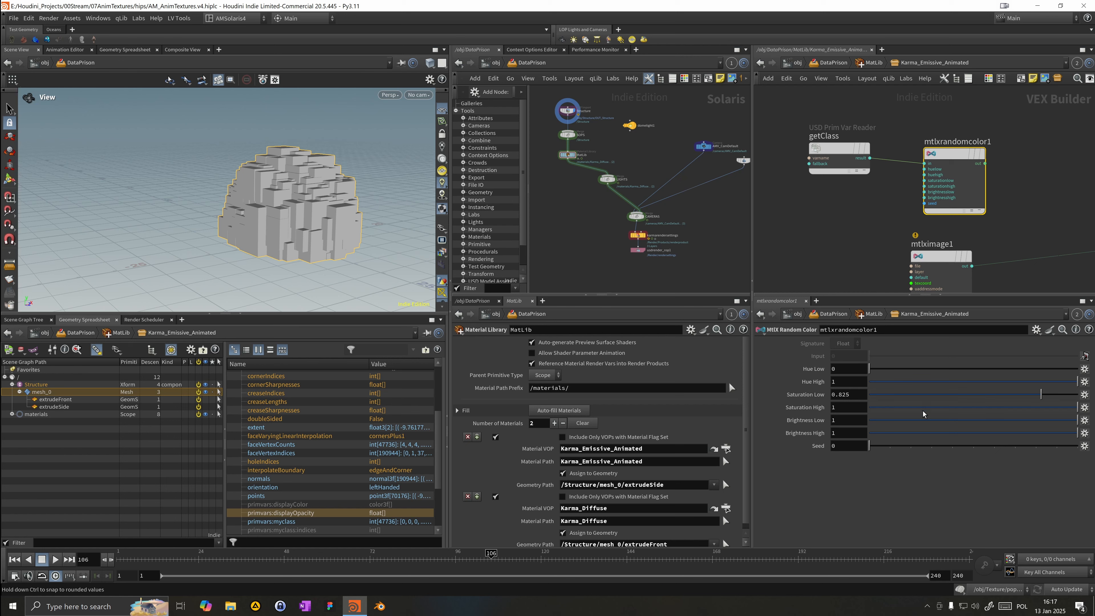
Step: Wire the random color output into the standard surface's emission color input
left_click_drag(986, 163, 1056, 163)
left_click(876, 181)
left_click(1037, 245)
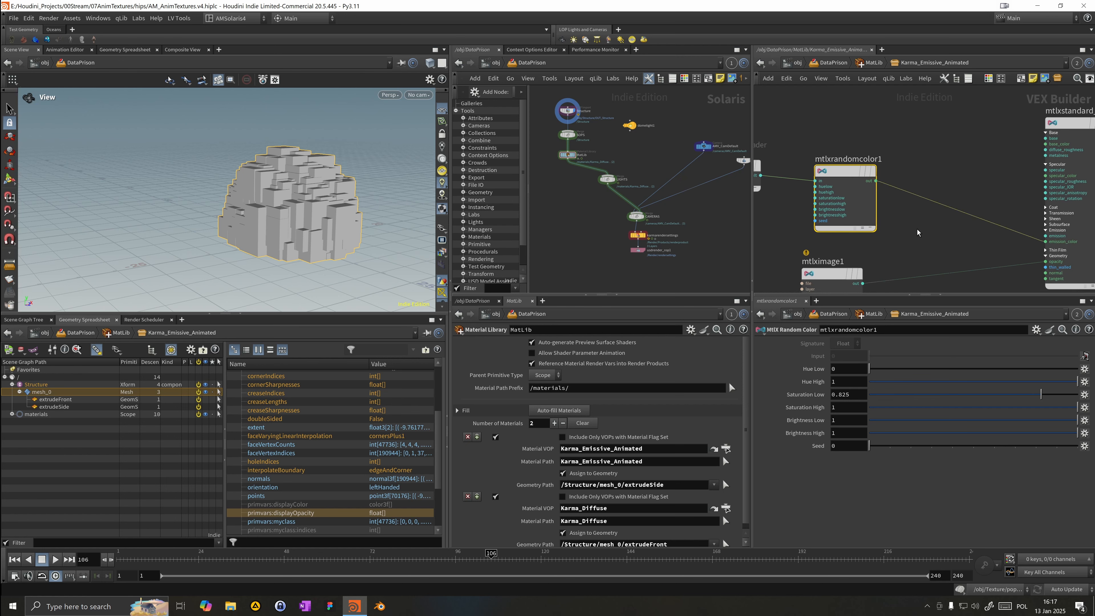
Step: Inspect the Karma render settings node's parameters in the Solaris network
middle_click_drag(946, 162, 886, 151)
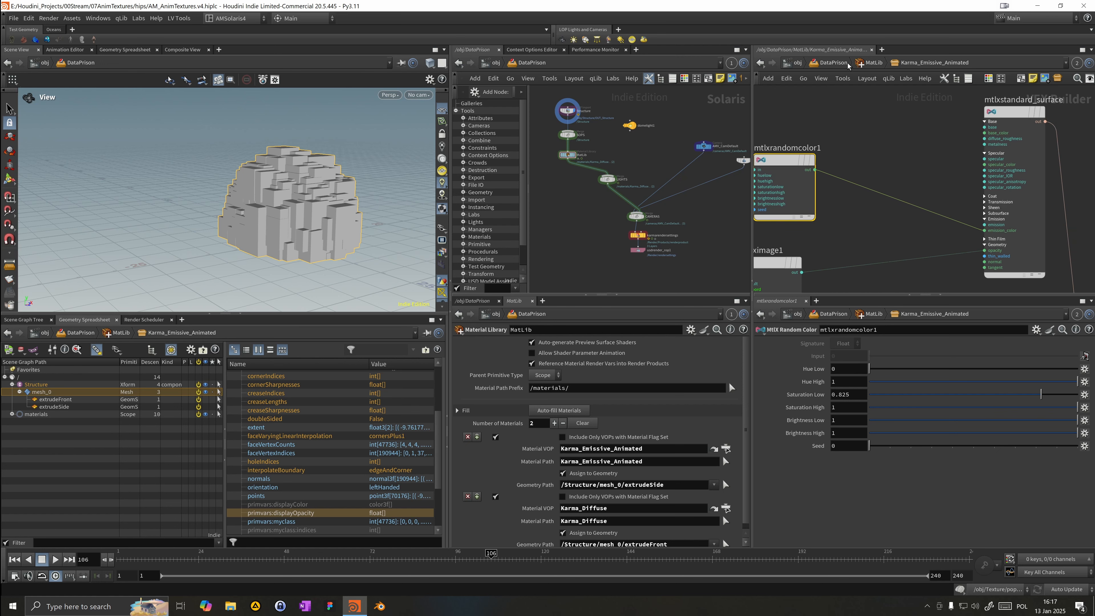
left_click(642, 236)
scroll(646, 237, "up", 3)
left_click(645, 235)
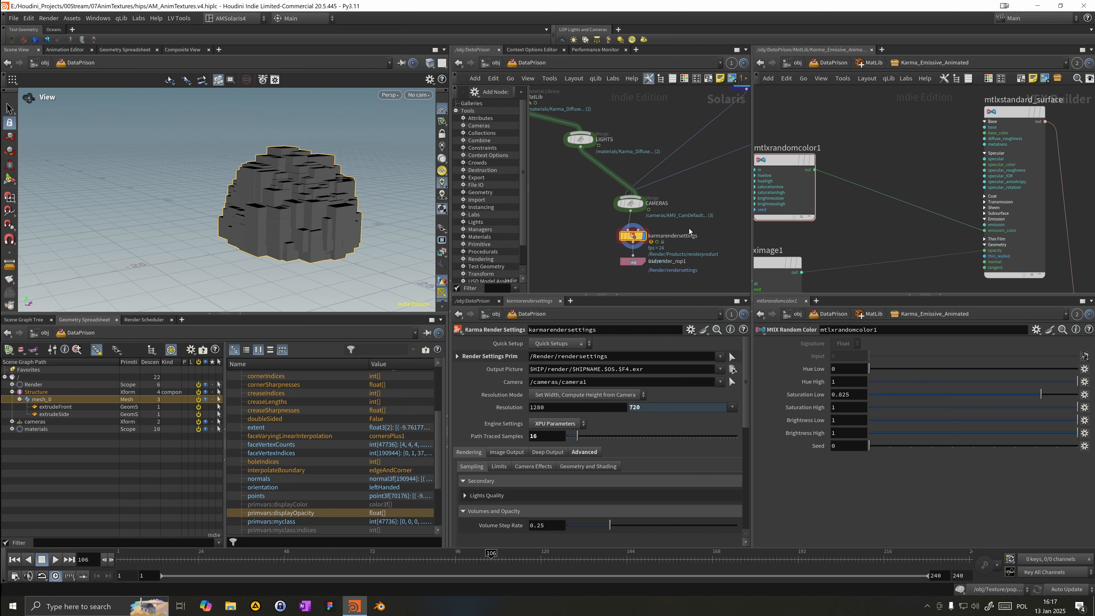
scroll(804, 236, "down", 3)
middle_click_drag(797, 229, 908, 200)
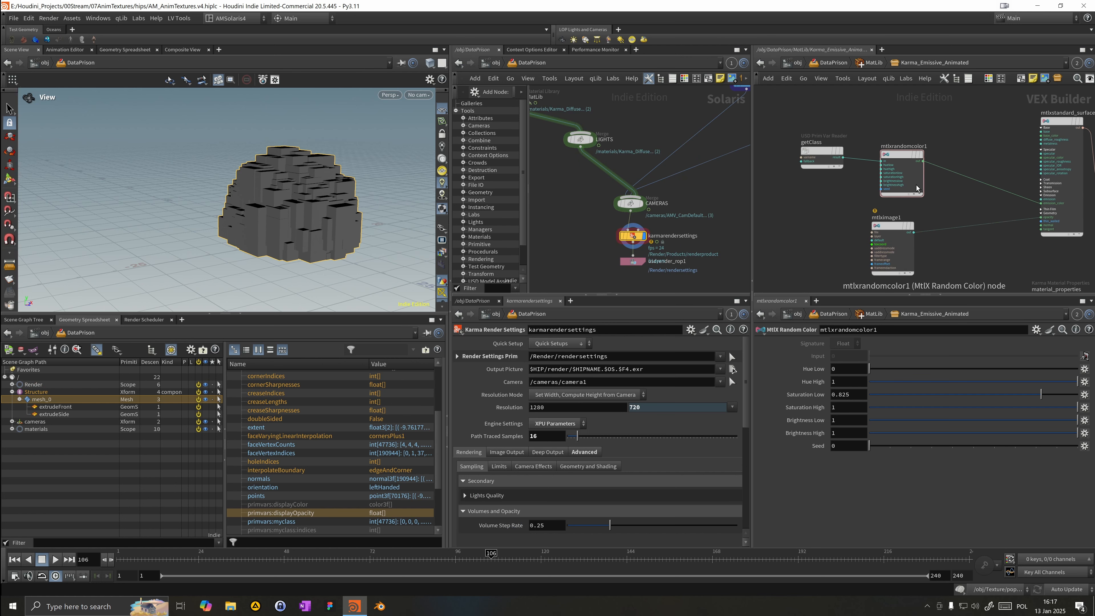
left_click_drag(914, 232, 1029, 201)
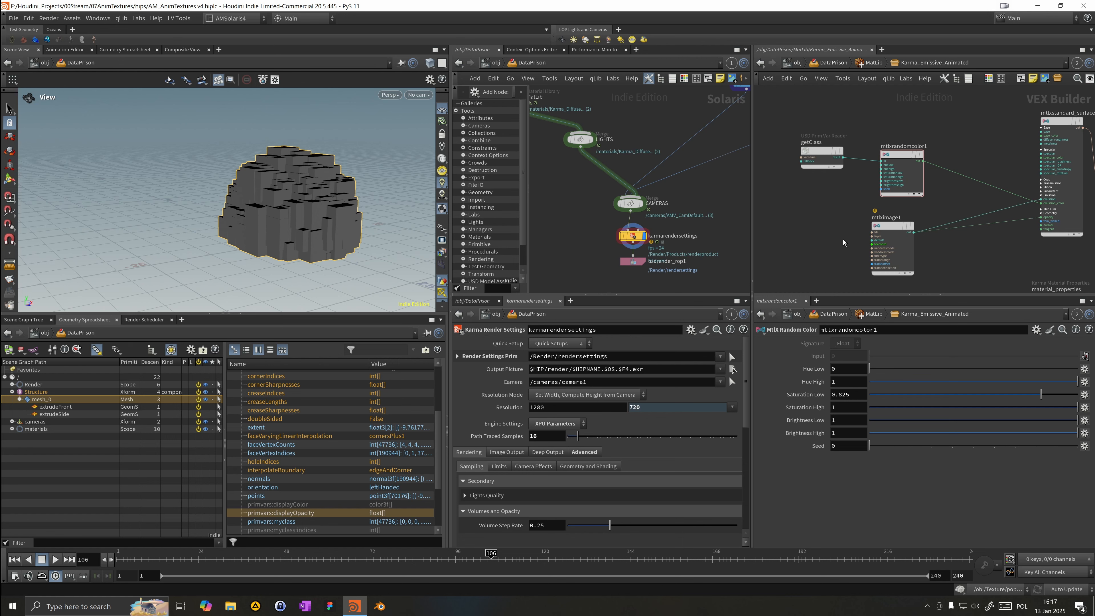
middle_click_drag(843, 240, 832, 213)
left_click_drag(876, 201, 839, 211)
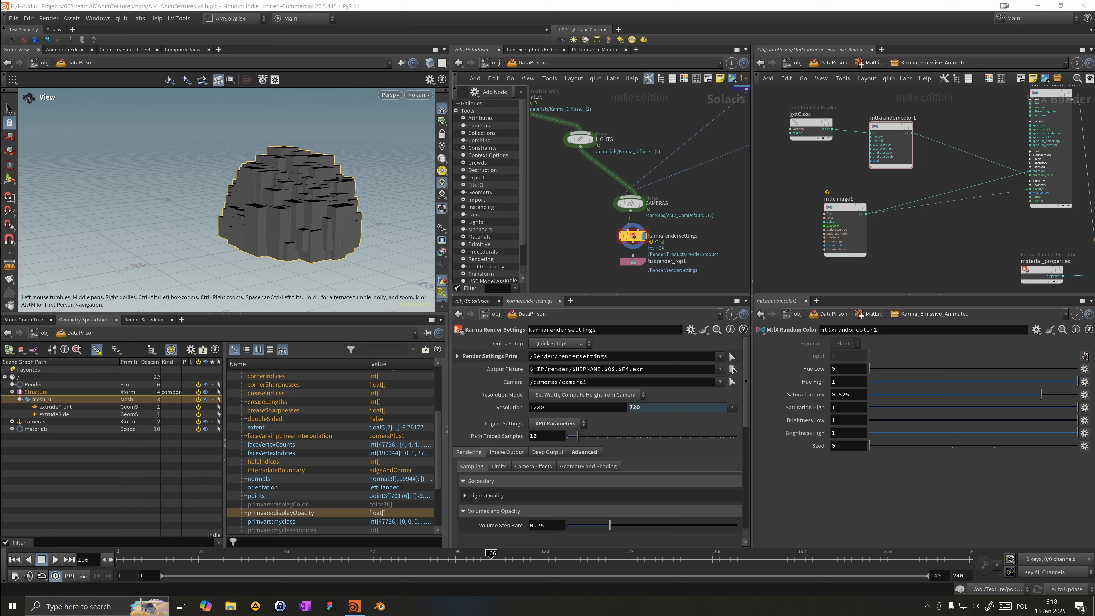
Step: Rearrange the material network nodes and cut a connection with the wire-cutting tool
middle_click_drag(978, 236, 955, 263)
left_click_drag(890, 163, 1000, 138)
key("y")
left_click_drag(951, 174, 916, 187)
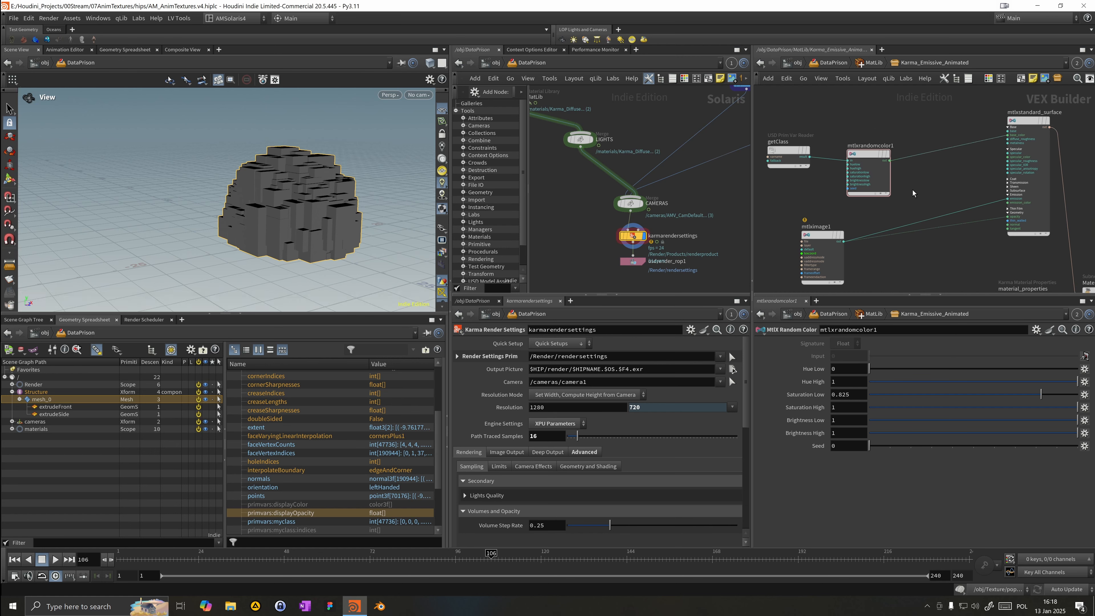
Step: Switch the viewport to render with Karma XPU
left_click(412, 99)
left_click(424, 116)
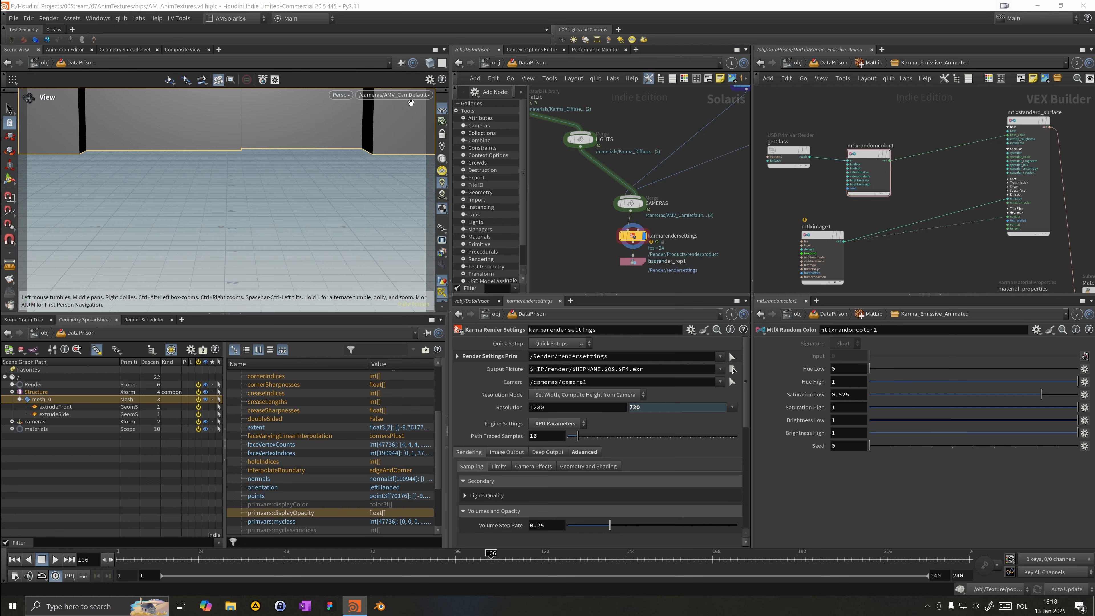
scroll(382, 157, "down", 8)
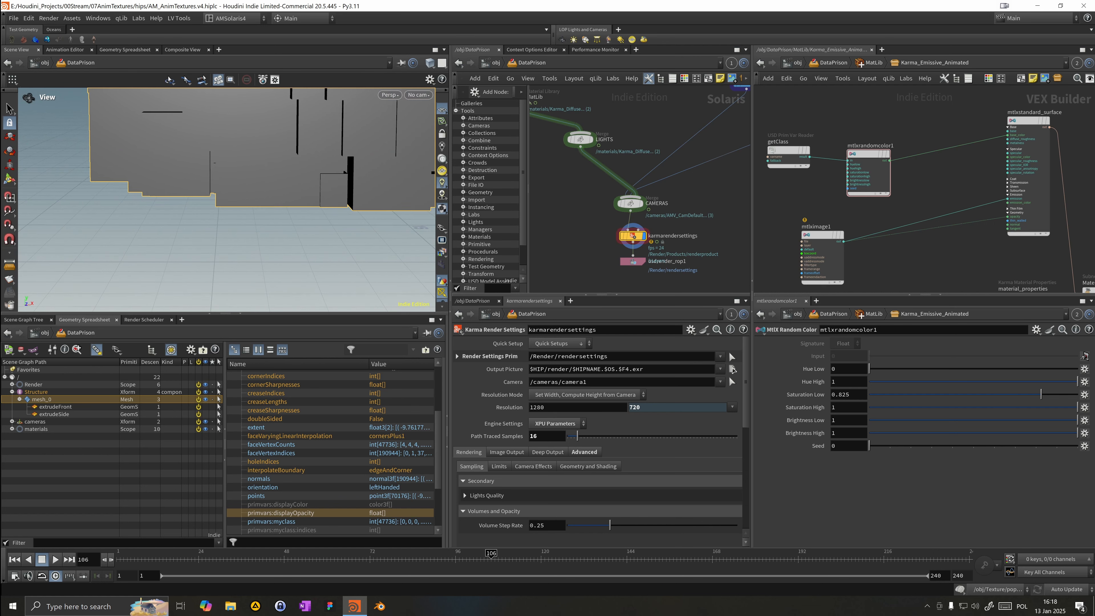
right_click(378, 95)
left_click(402, 156)
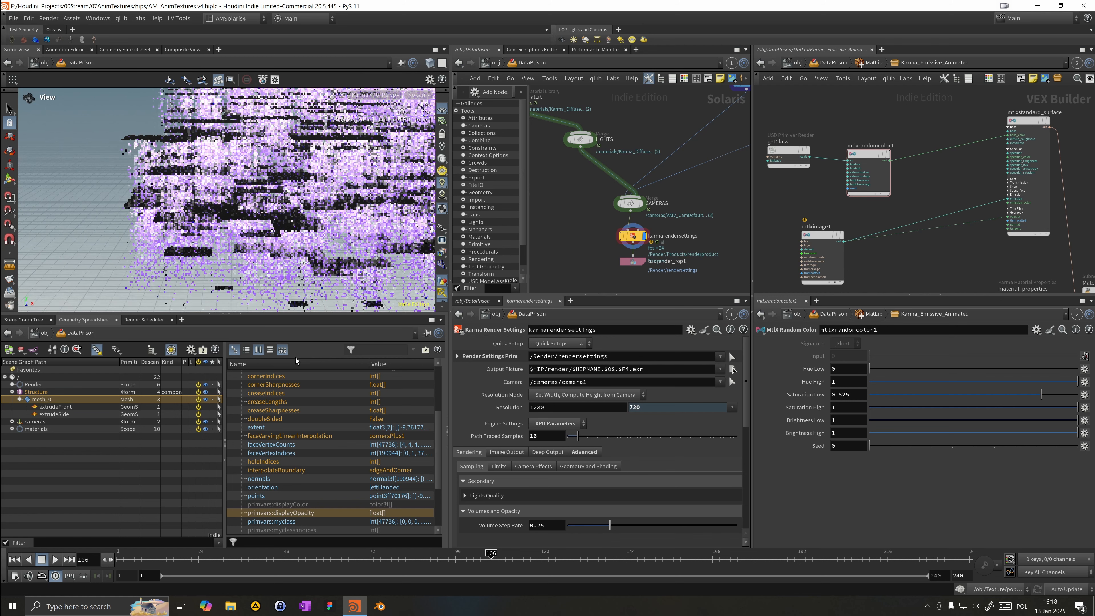
Step: Set getClass's signature to Int
middle_click_drag(768, 178, 828, 170)
left_click_drag(847, 155, 839, 164)
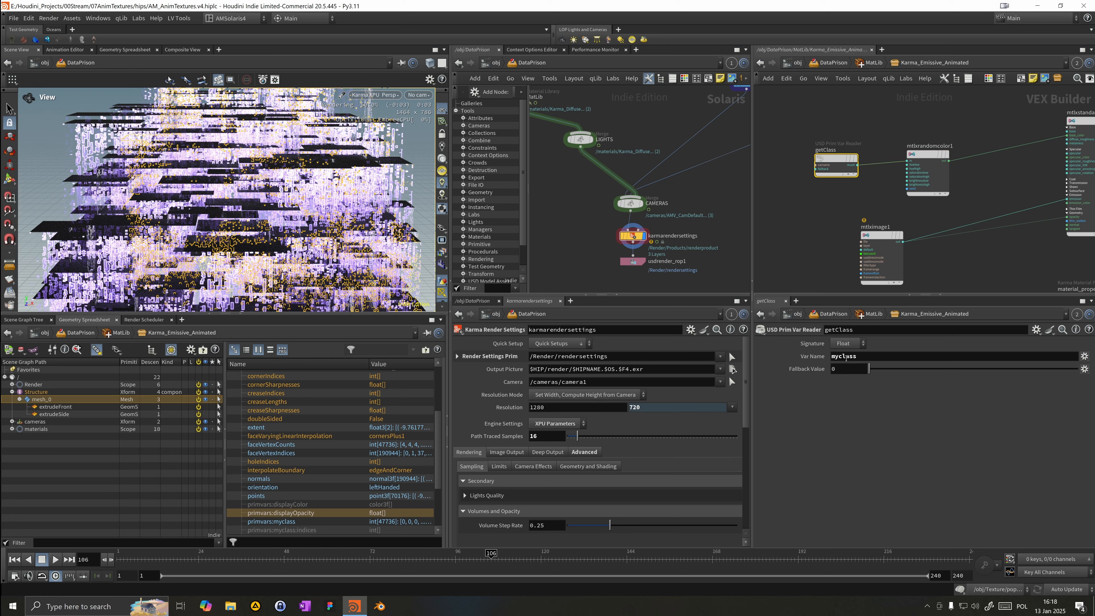
left_click(846, 344)
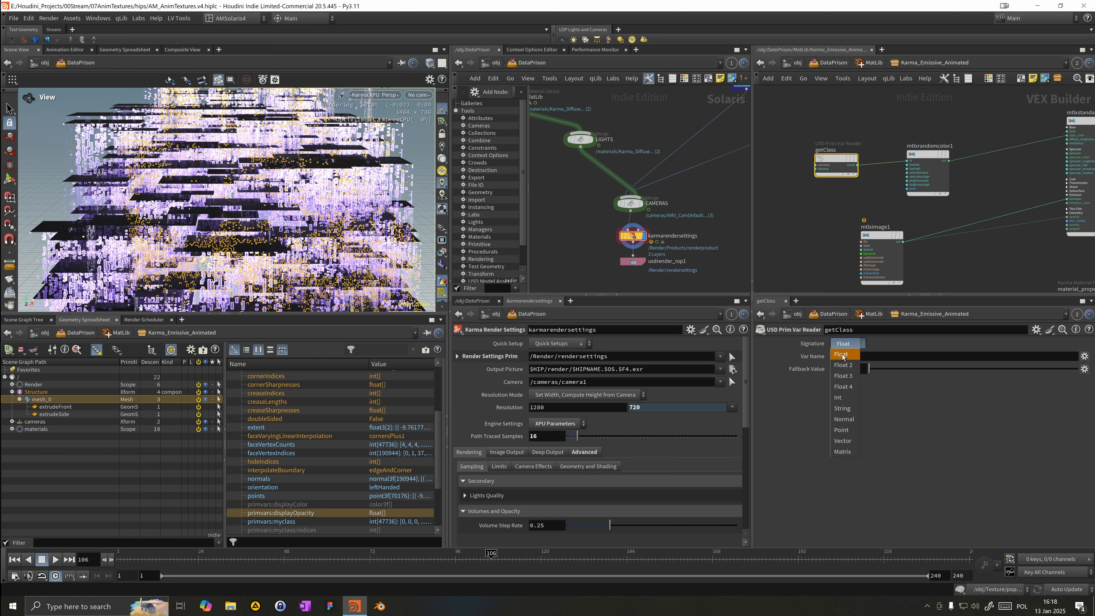
left_click(841, 399)
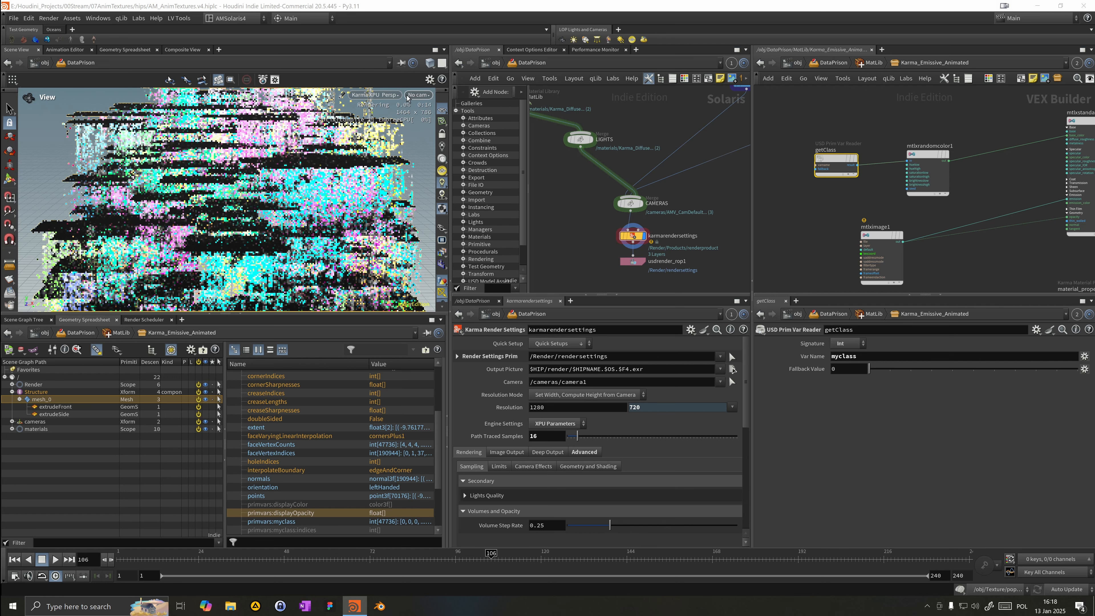
Step: Examine the Karma XPU render of the building in the viewport from different angles
left_click_drag(450, 234, 361, 235)
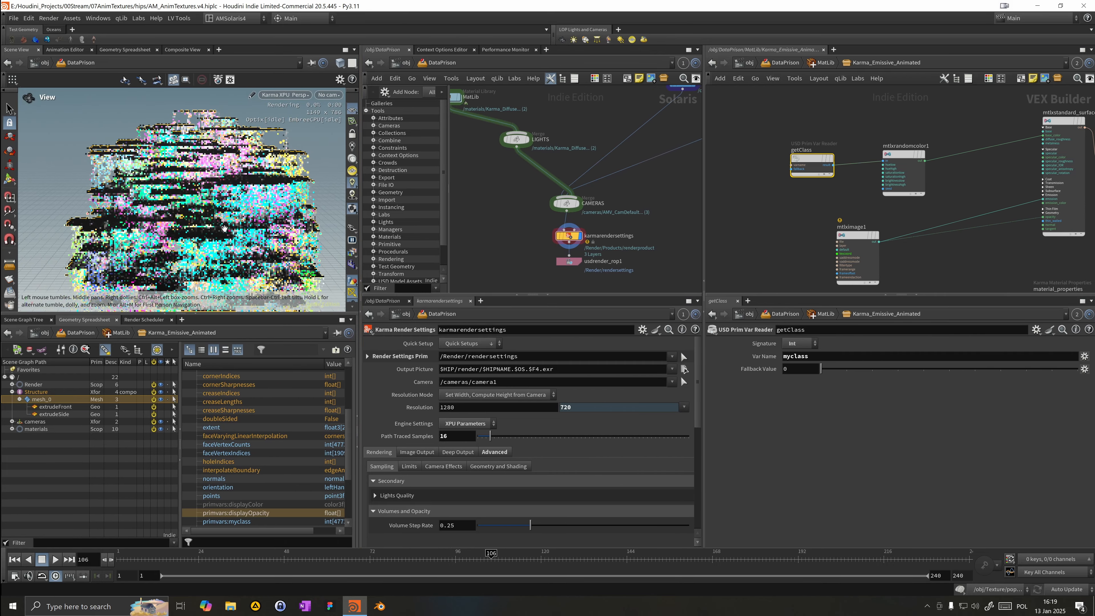
left_click_drag(248, 228, 227, 247)
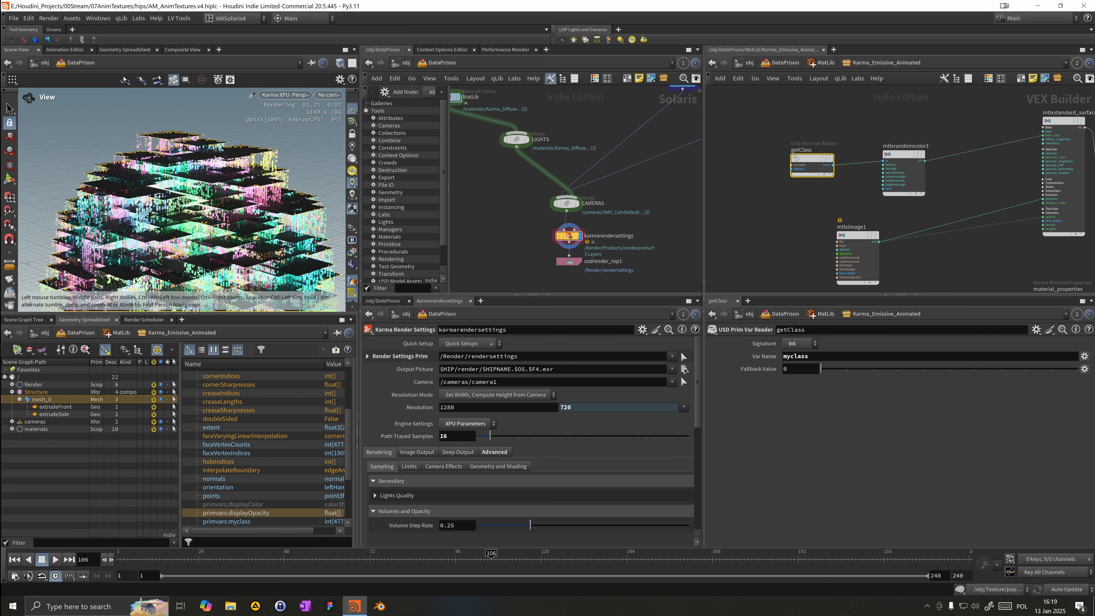
middle_click_drag(212, 275, 213, 243)
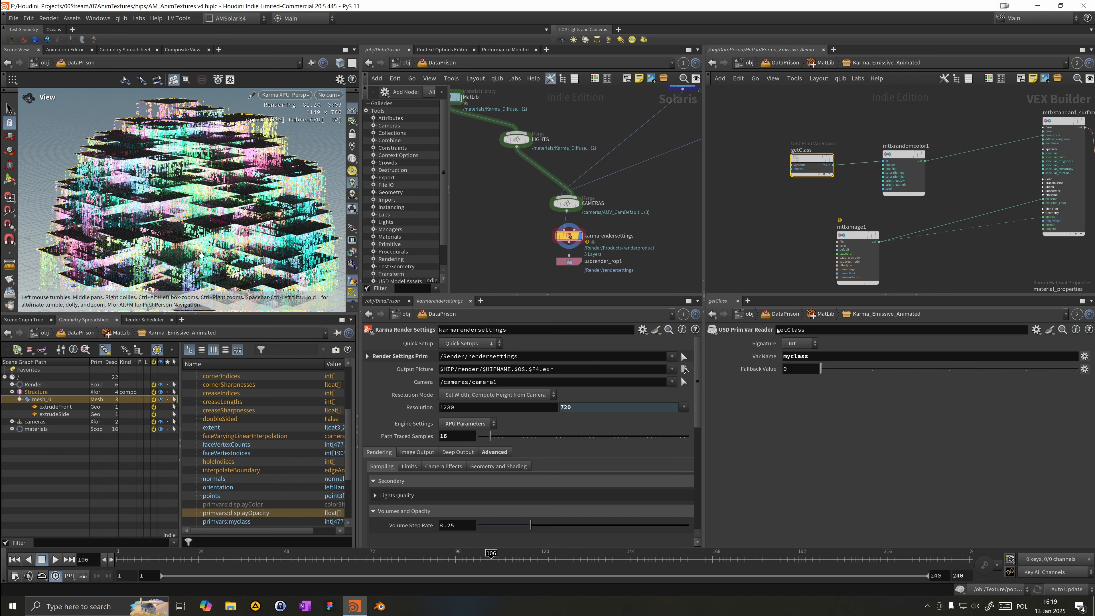
middle_click_drag(236, 240, 229, 242)
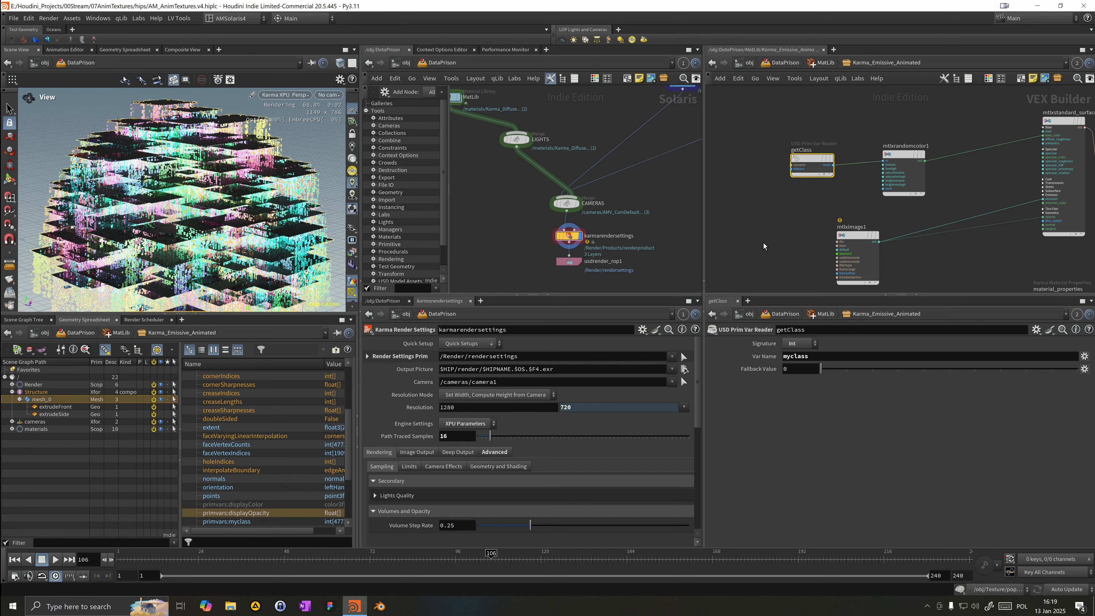
middle_click_drag(526, 199, 576, 276)
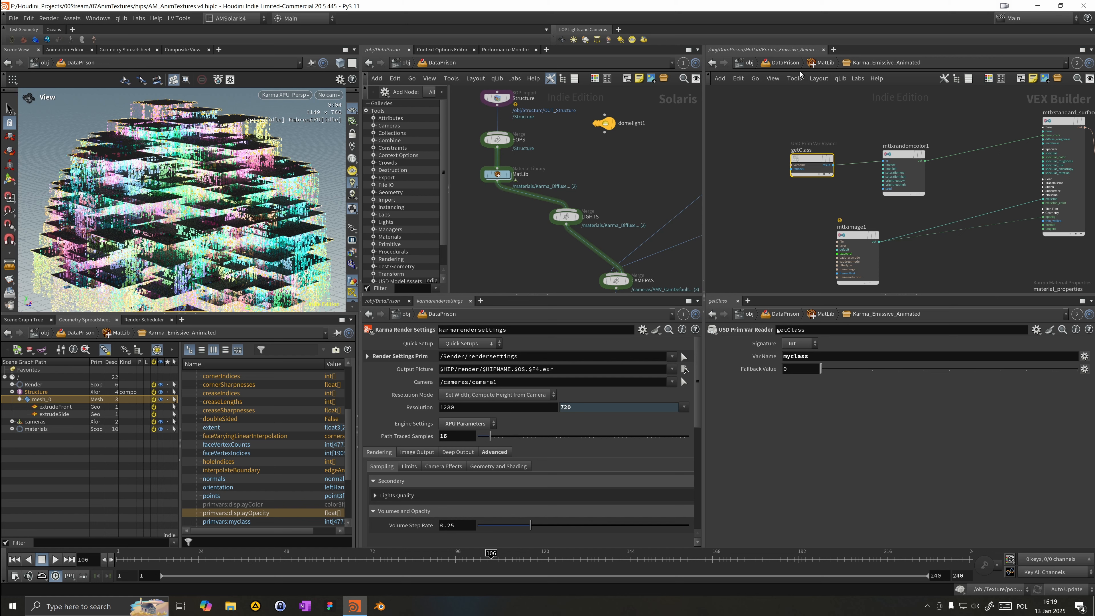
Step: Go to object level in the second network pane, rearrange the DataPrison and Texture nodes and inspect the Texture network
left_click(784, 64)
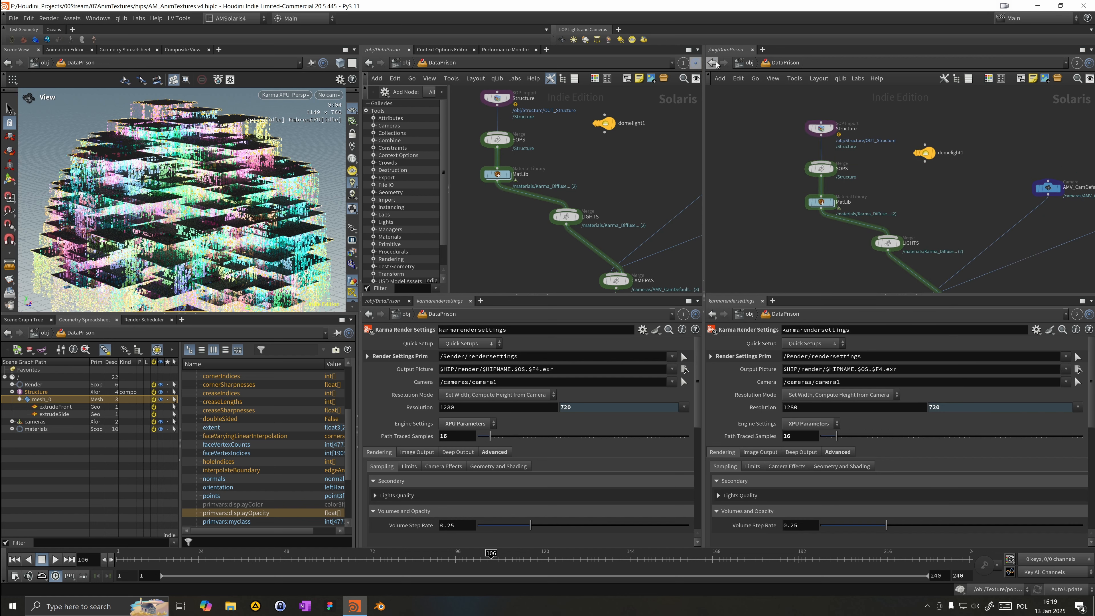
left_click(744, 64)
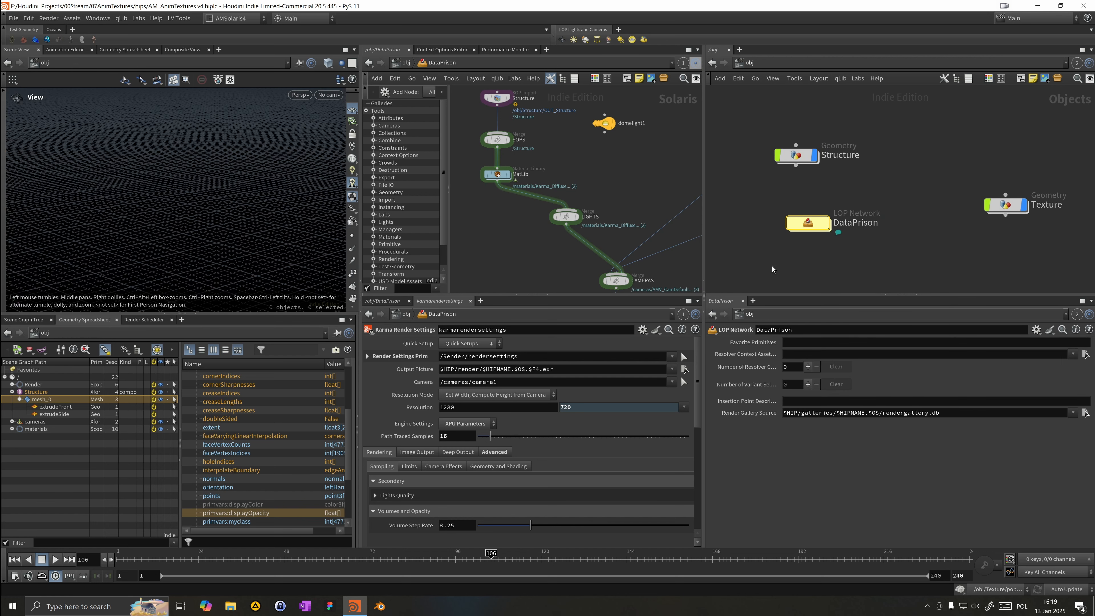
left_click_drag(808, 224, 801, 222)
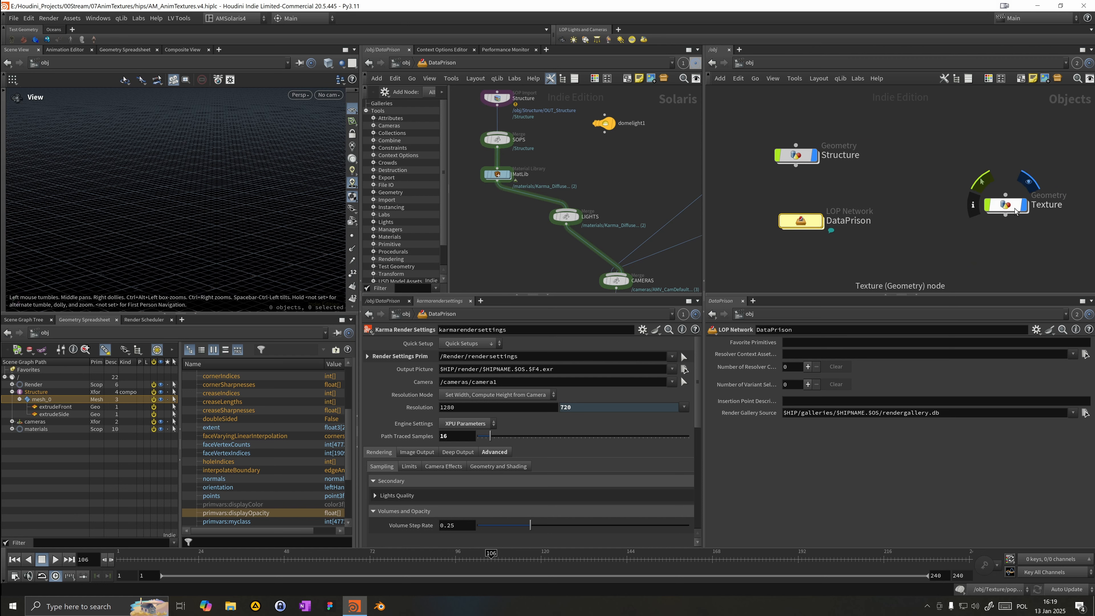
left_click_drag(1013, 209, 918, 193)
double_click(918, 193)
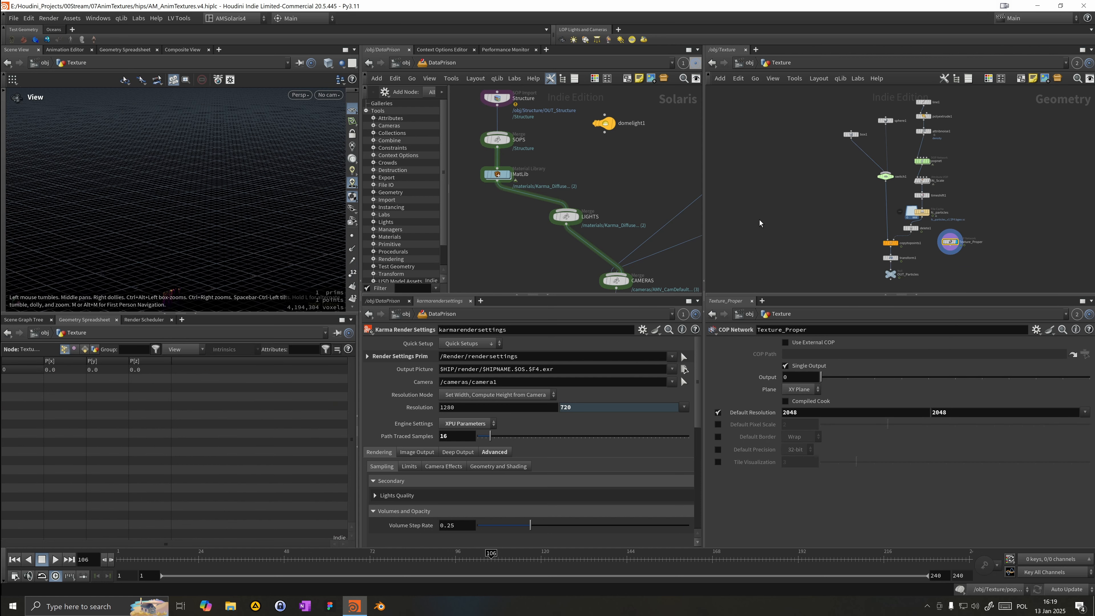
left_click(743, 62)
Step: Inside the Structure geometry network, add a UV Transform node beside the foreach loop
double_click(790, 152)
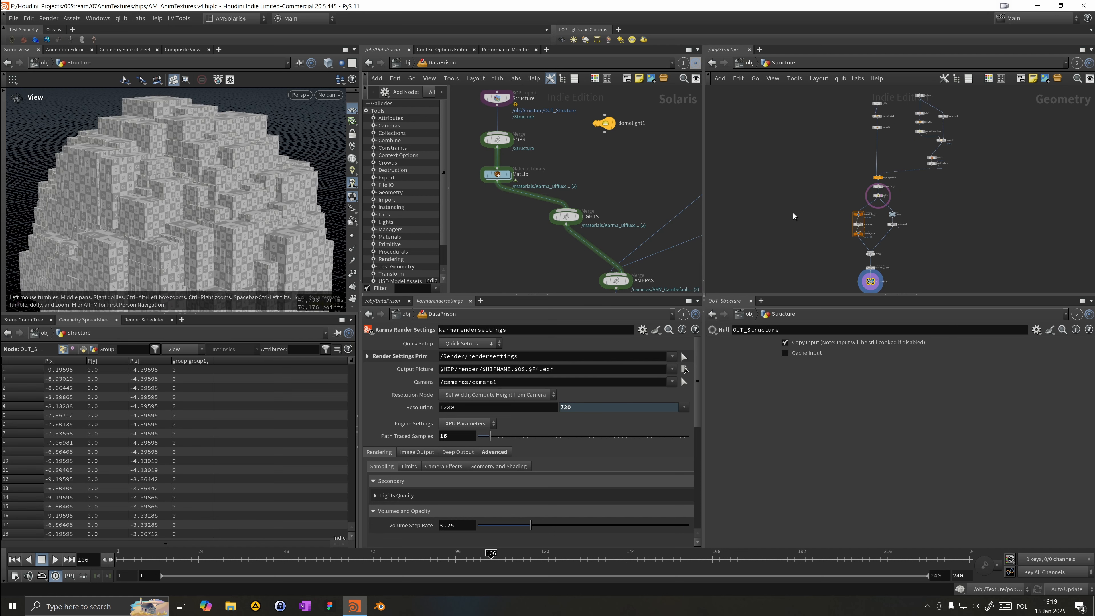
scroll(795, 214, "up", 5)
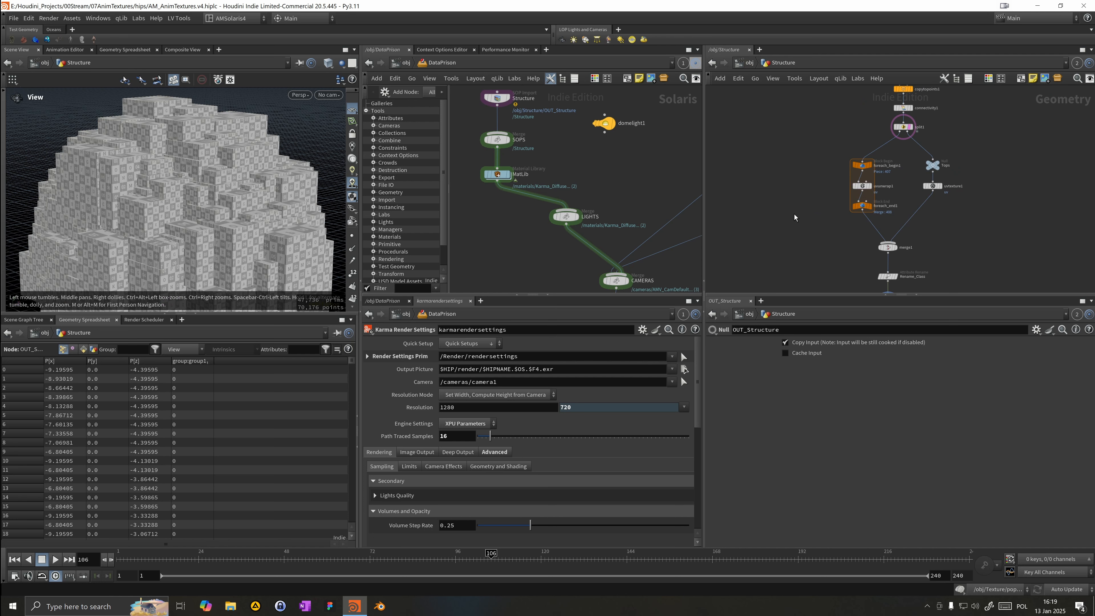
key("Tab")
type("uv")
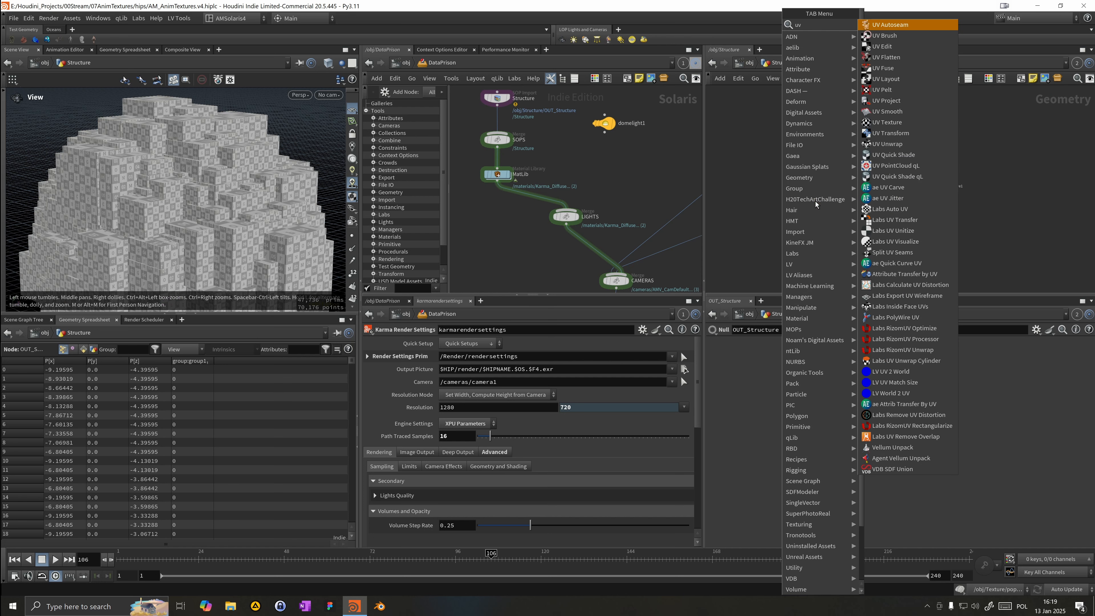
type(" tr")
key("Return")
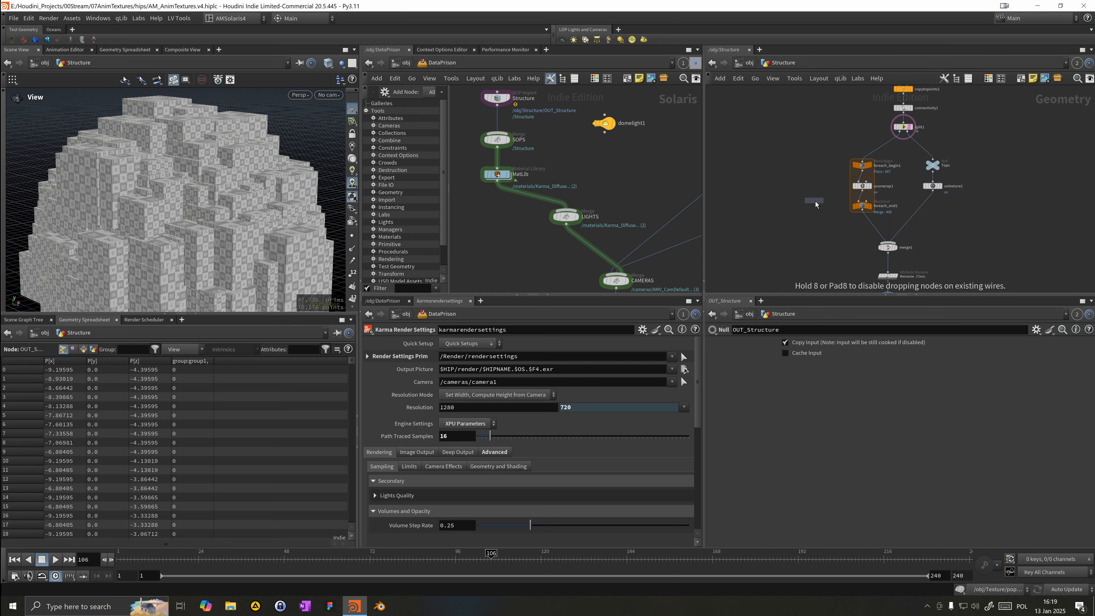
left_click(815, 205)
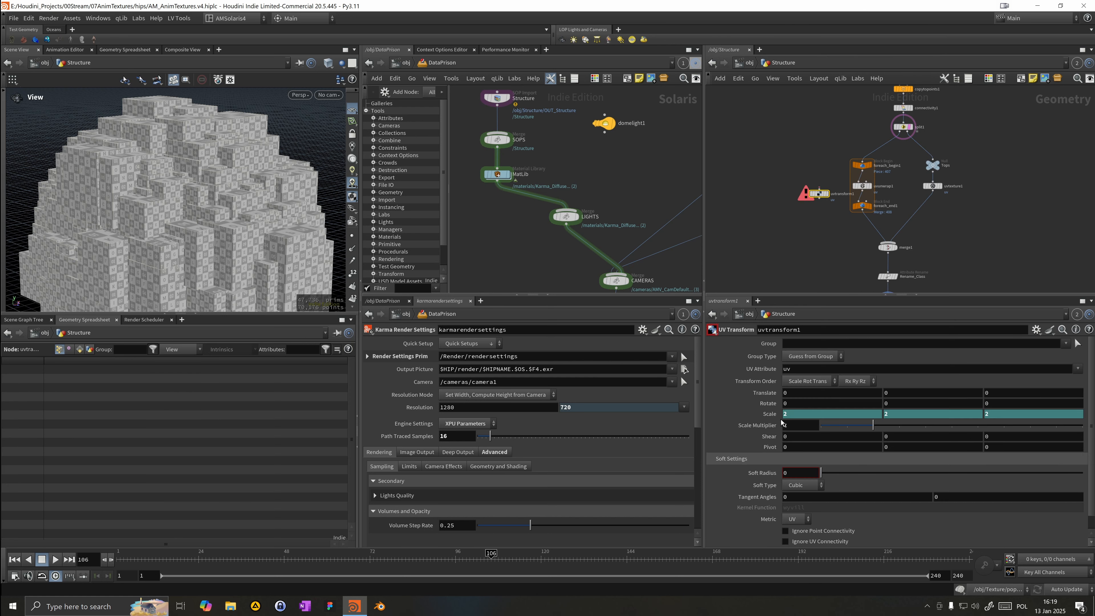
Step: Delete the channels on the UV Transform's Scale parameter, keeping the values 2, 2, 2
right_click(773, 419)
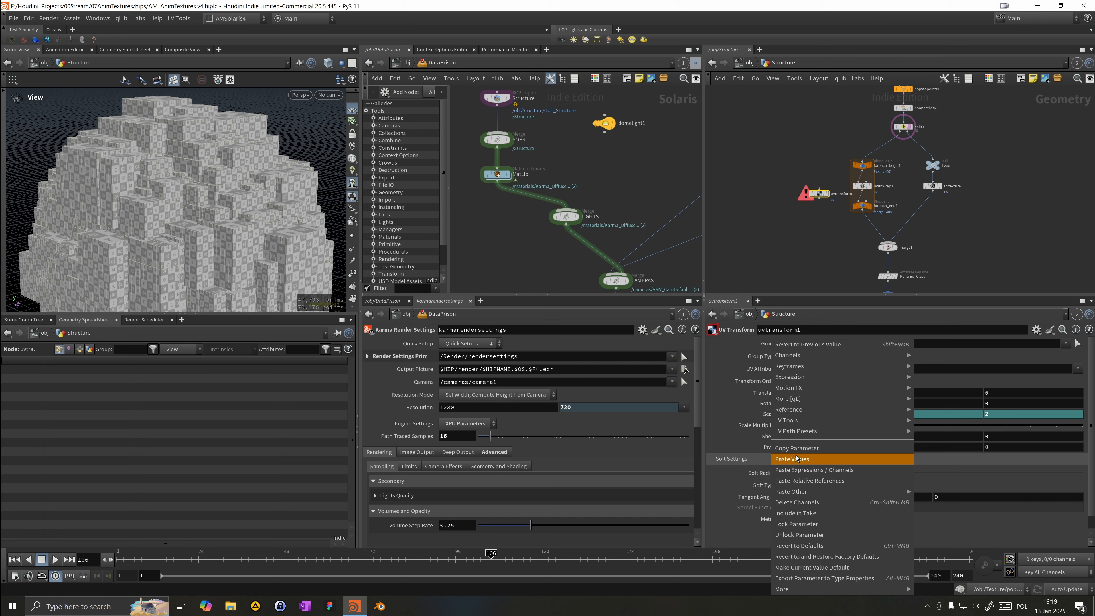
left_click(798, 503)
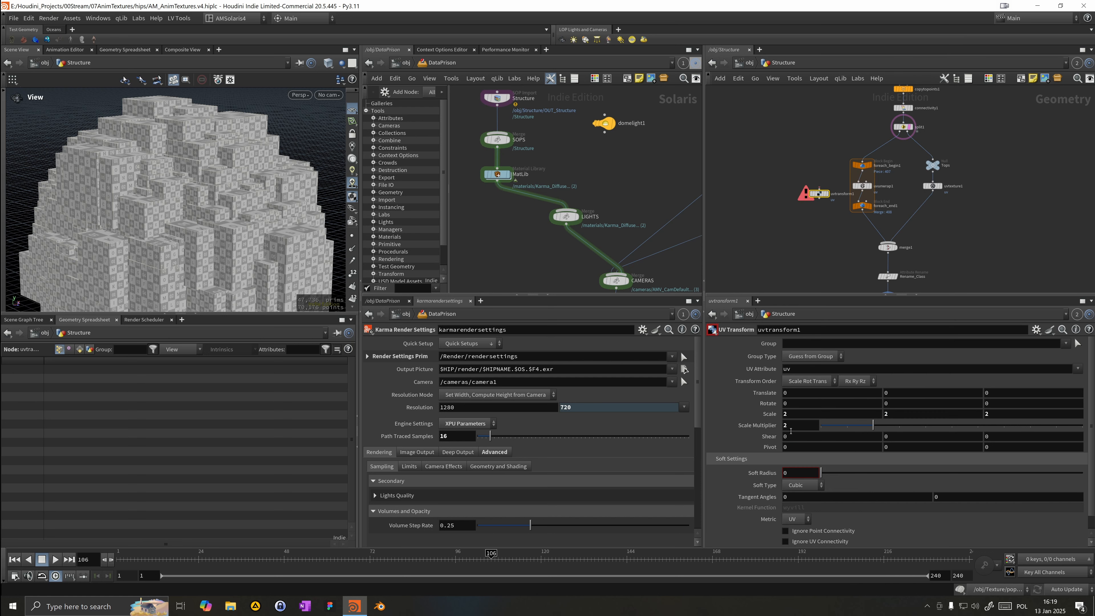
left_click(791, 415)
Step: Move the foreach_end1 node down to make room and set it as the displayed node
scroll(783, 185, "up", 3)
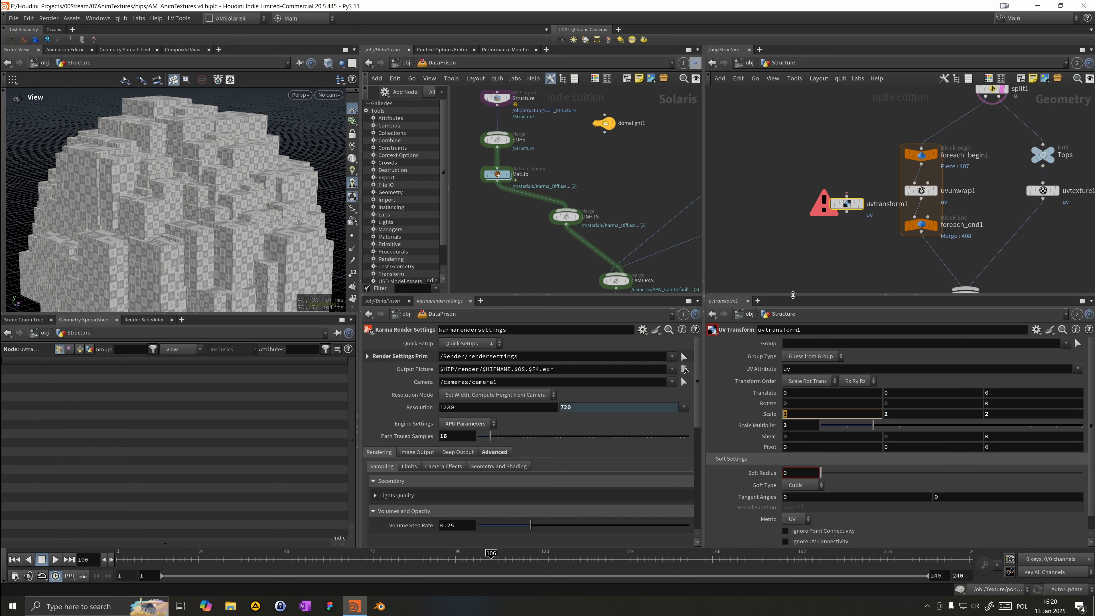
left_click_drag(847, 194, 921, 197)
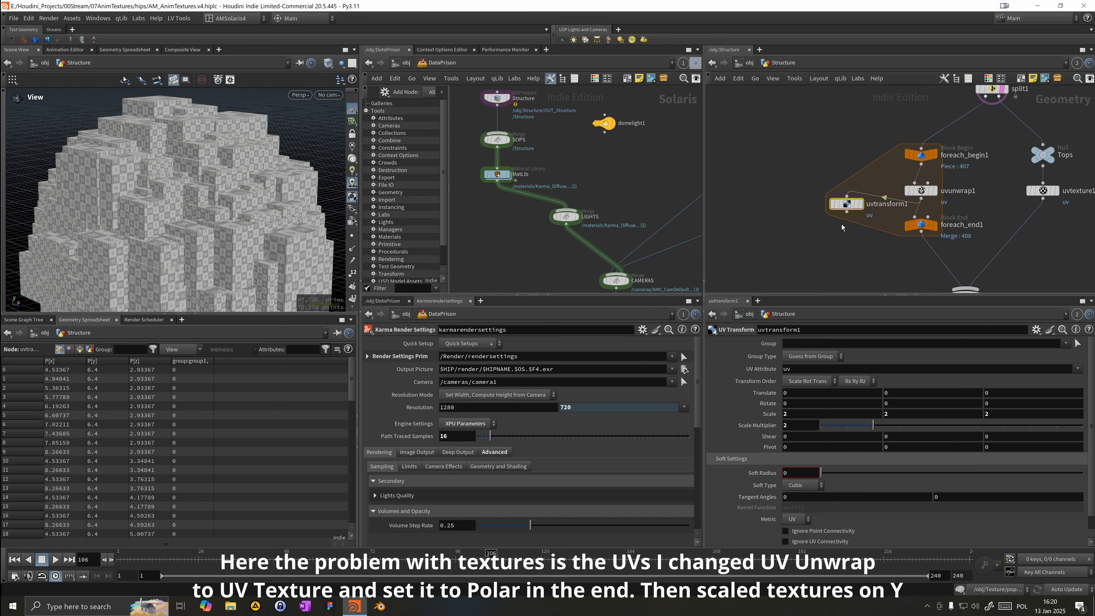
mouse_move(868, 211)
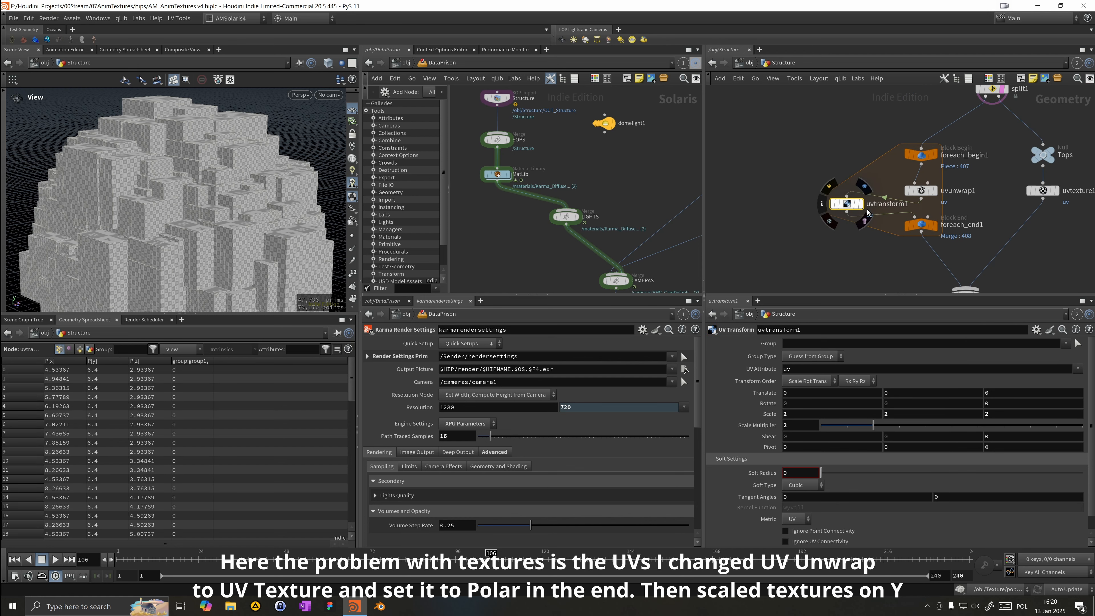
left_click(861, 204)
left_click_drag(925, 227, 924, 253)
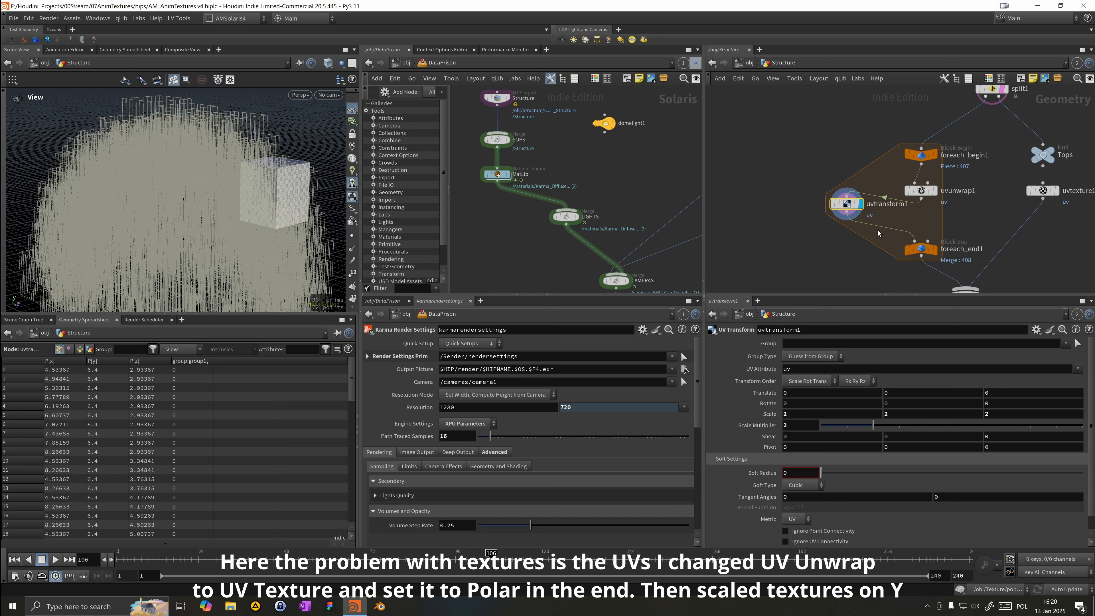
left_click(936, 250)
left_click(922, 251)
left_click(841, 204)
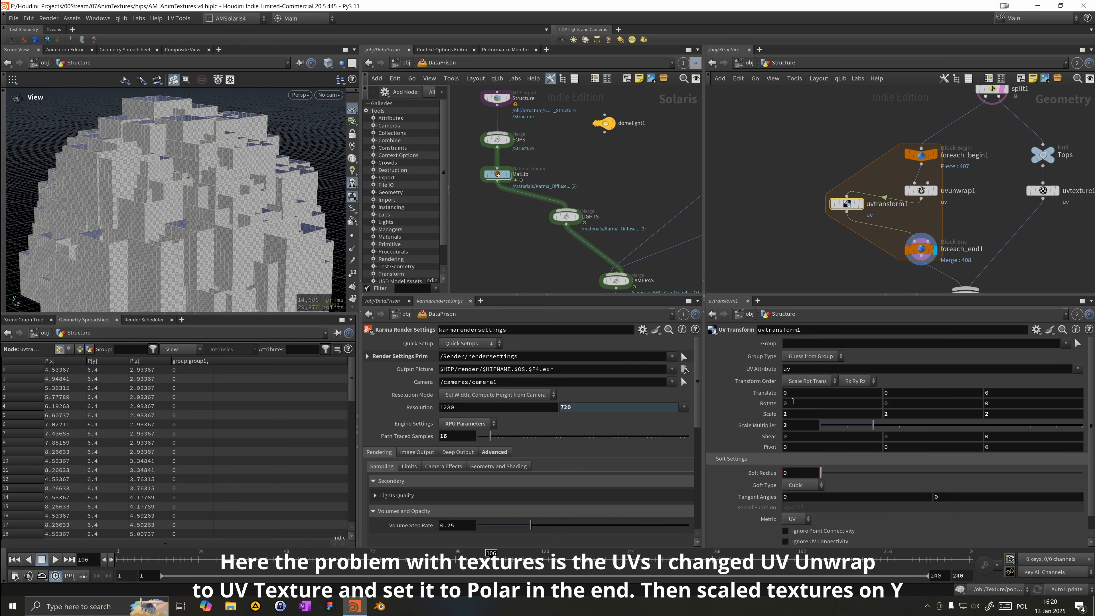
Step: Try to edit the UV Transform's Scale Y value
middle_click_drag(899, 419, 901, 423)
key("BackSpace")
key("BackSpace")
key("Return")
Step: Insert the UV Transform node into the wire between uvunwrap1 and foreach_end1
middle_click_drag(552, 276, 516, 182)
left_click_drag(519, 210, 625, 228)
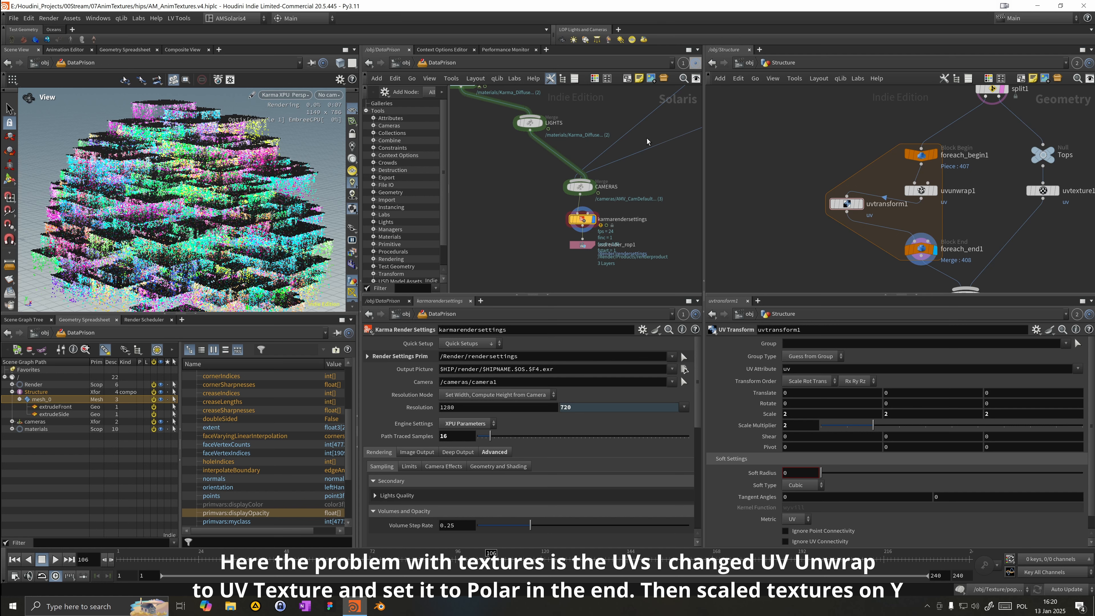
left_click_drag(845, 204, 897, 215)
Step: Open the Karma_Emissive_Animated material inside MatLib and add an MtlX Multiply node
middle_click_drag(452, 102, 533, 174)
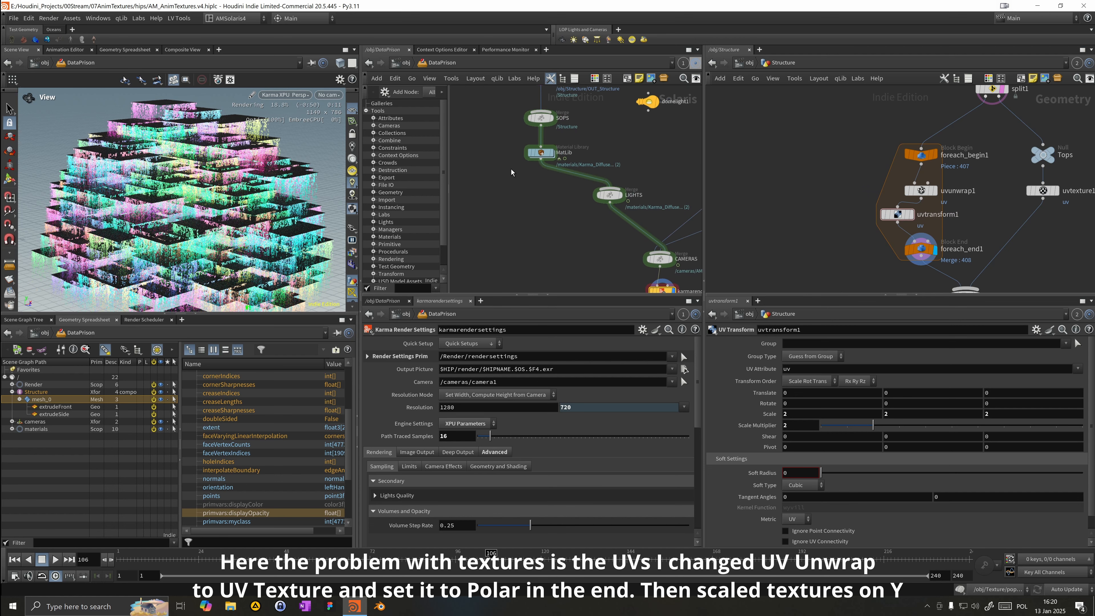
double_click(539, 156)
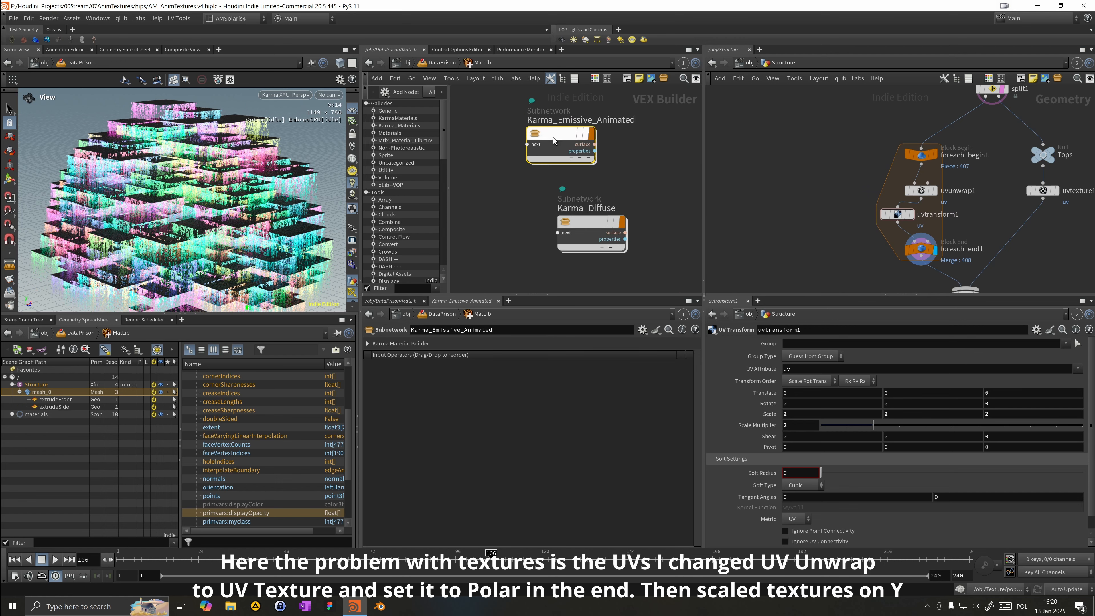
double_click(555, 141)
scroll(491, 193, "up", 3)
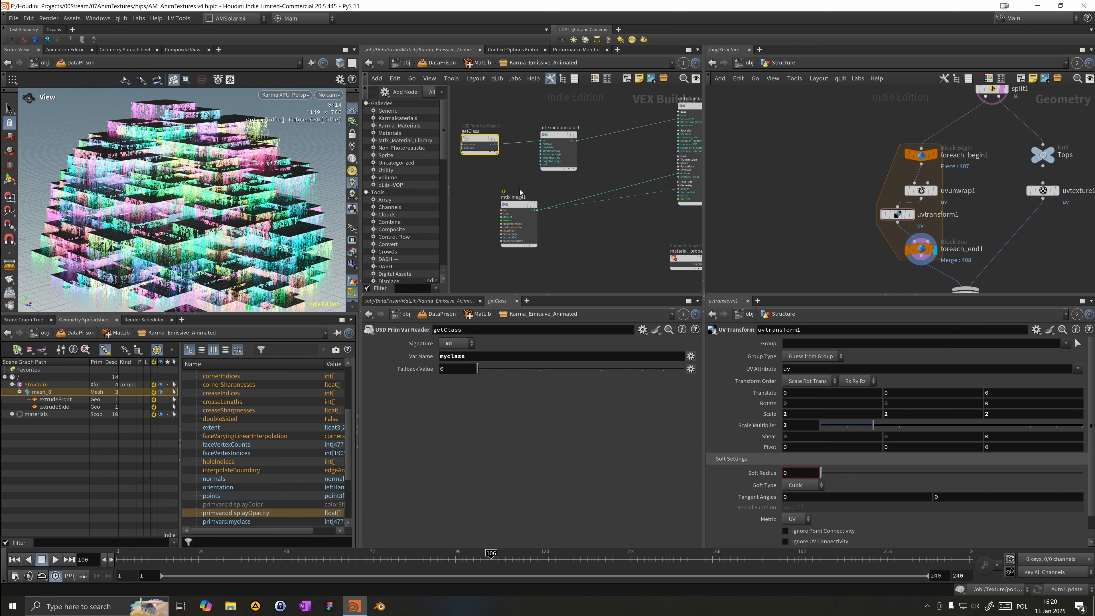
key("Tab")
type("mul")
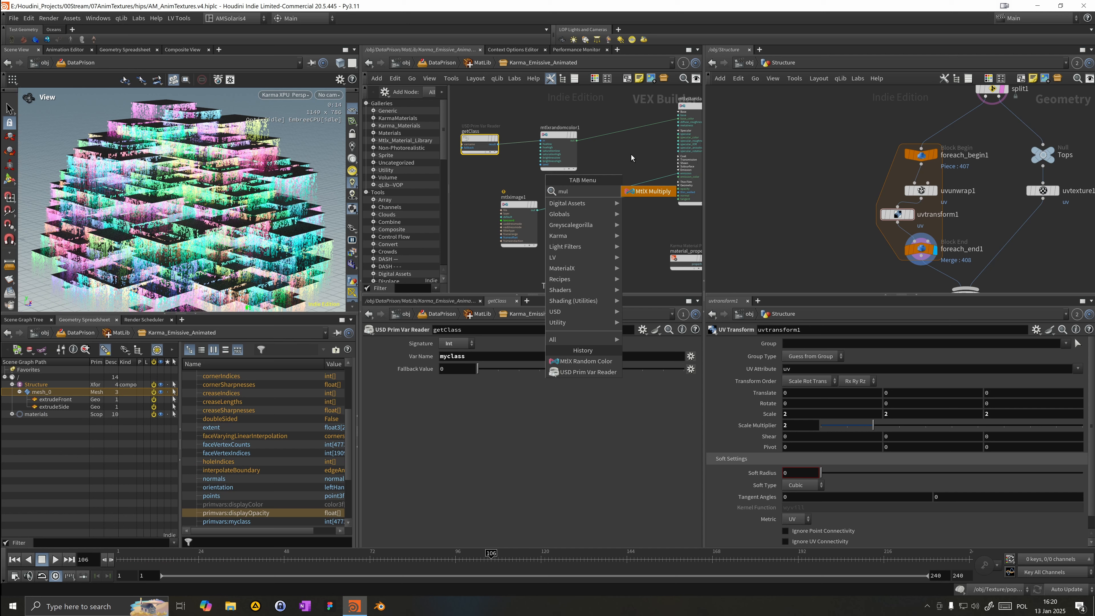
key("Return")
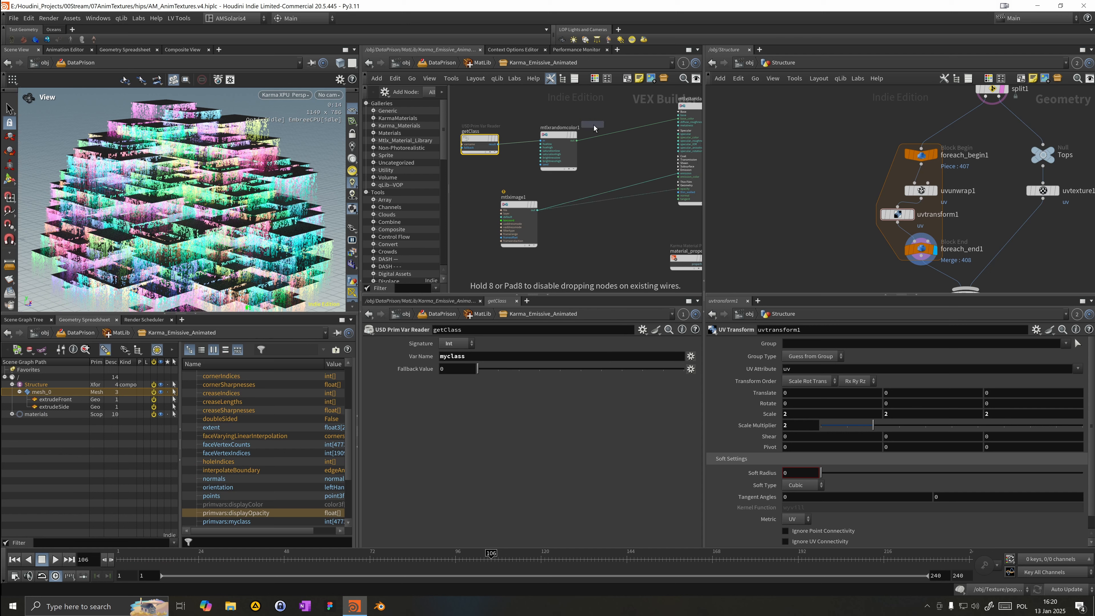
left_click(655, 181)
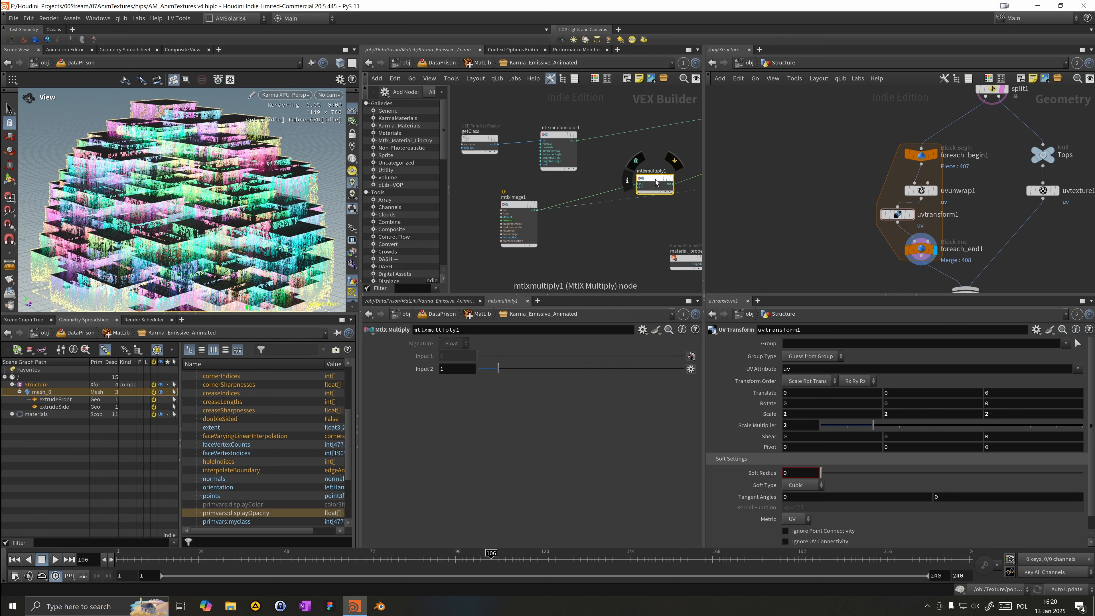
Step: Position the MtlX Multiply node and undo an attempted wire insertion
middle_click_drag(613, 153, 571, 159)
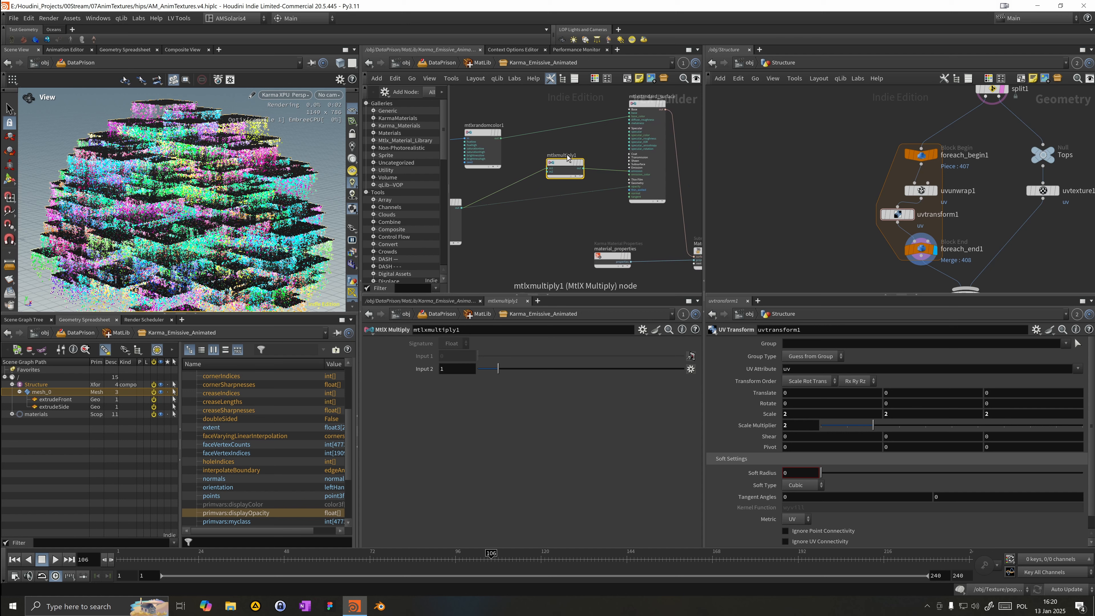
left_click_drag(567, 167, 551, 173)
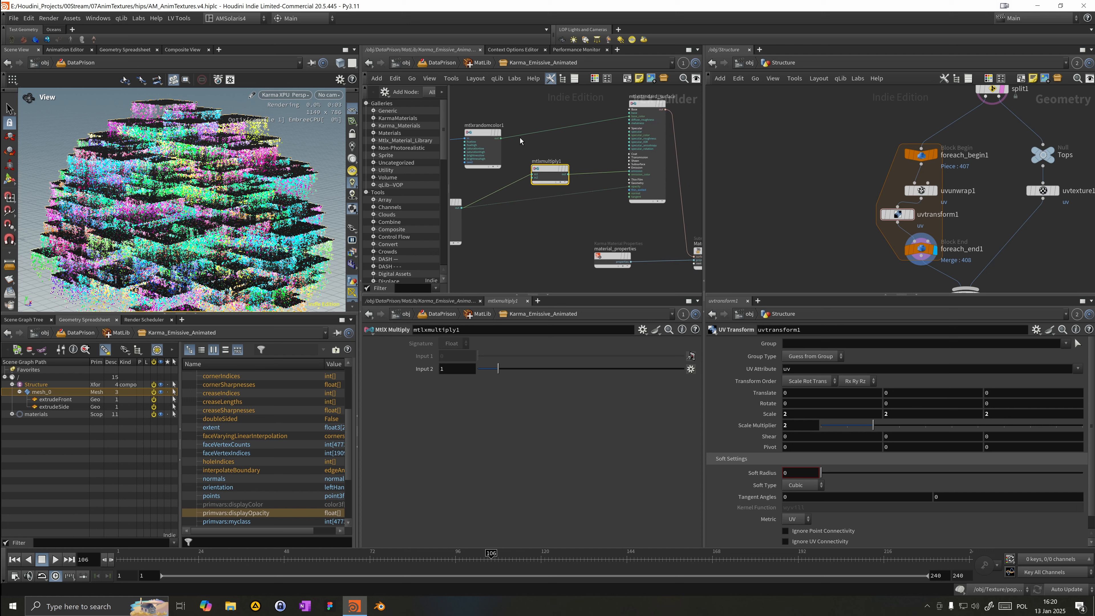
left_click_drag(503, 138, 631, 179)
middle_click_drag(545, 192, 572, 188)
left_click_drag(574, 167, 575, 168)
key("ctrl+z")
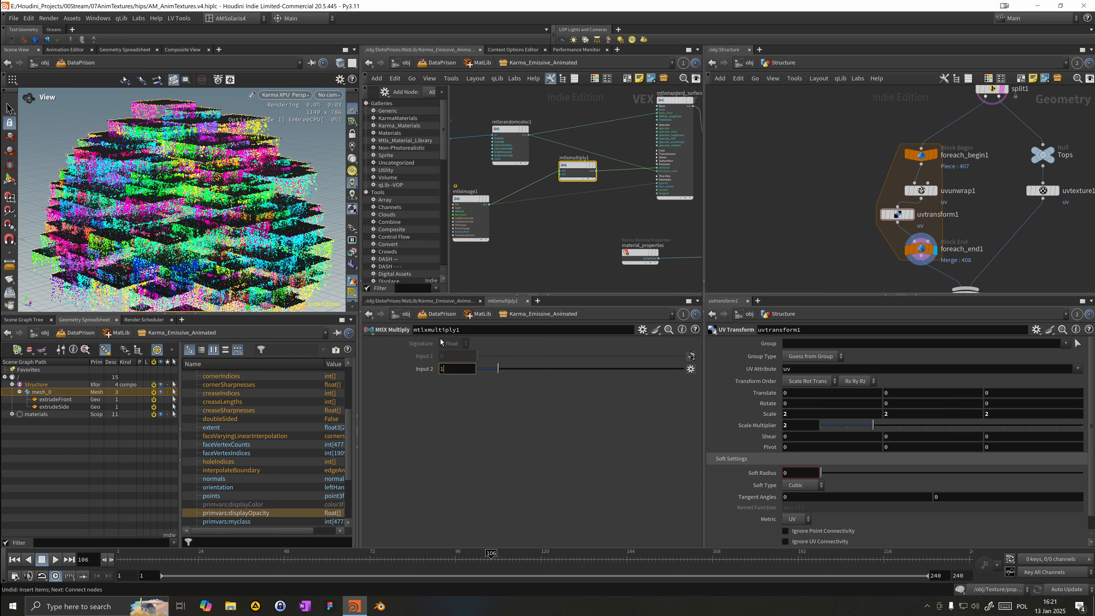
Step: Set the multiply's Input 2 to 10 and route the mtlximage1 output through it into the surface shader
type("0")
key("Return")
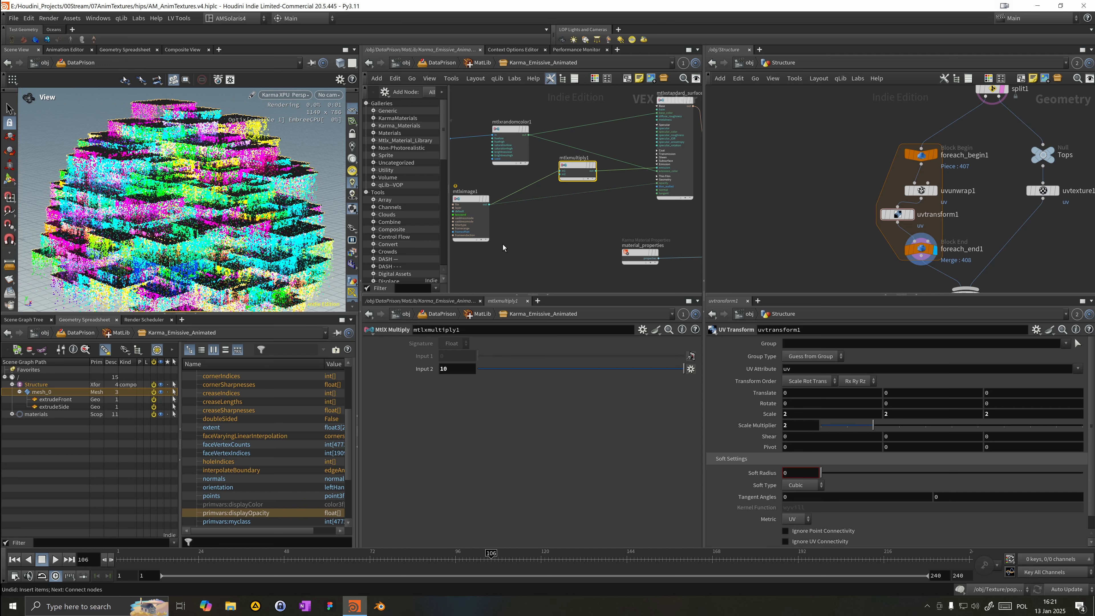
scroll(503, 248, "down", 2)
left_click(620, 141)
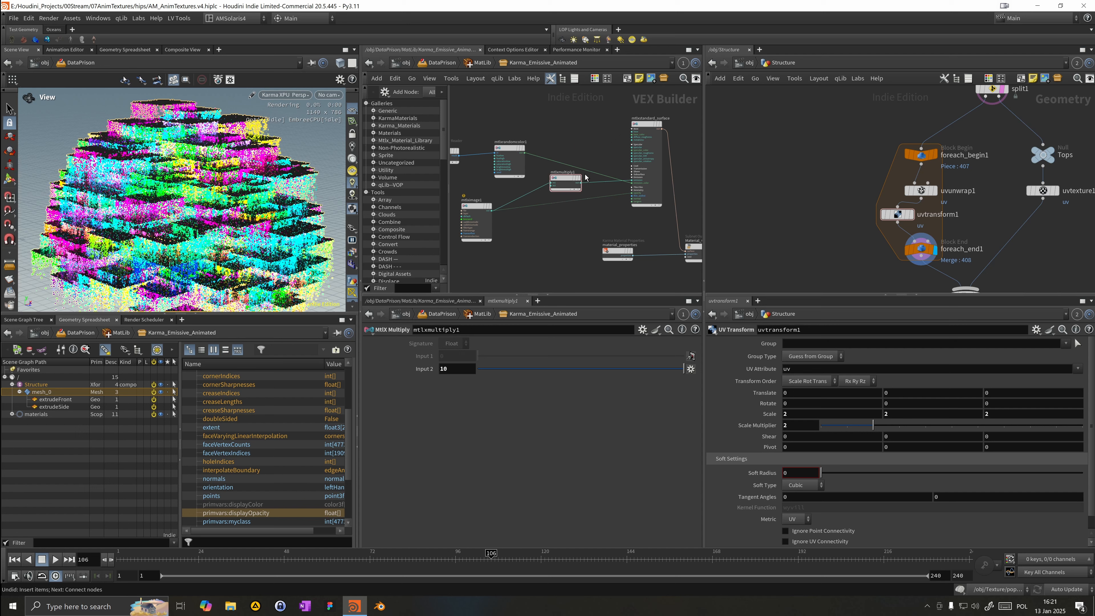
middle_click_drag(586, 164, 598, 154)
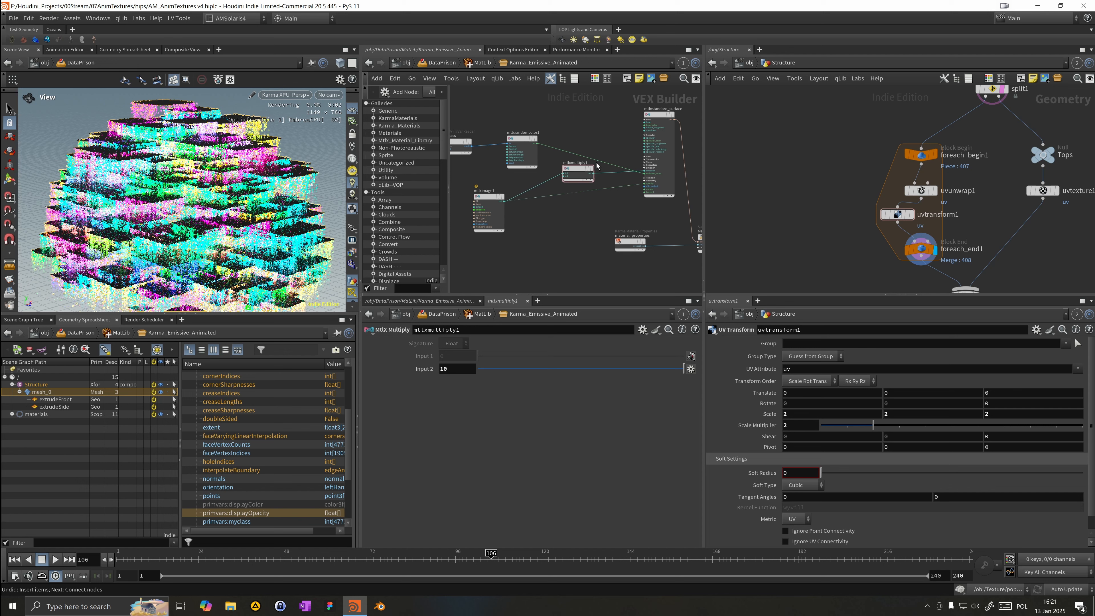
middle_click_drag(501, 210, 519, 222)
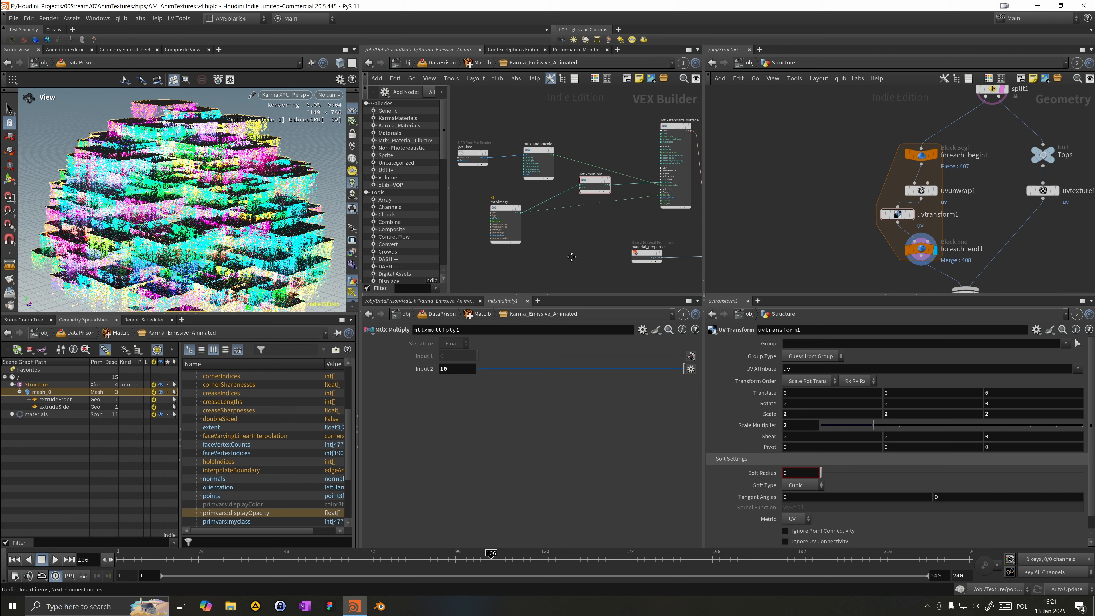
left_click_drag(509, 215, 511, 235)
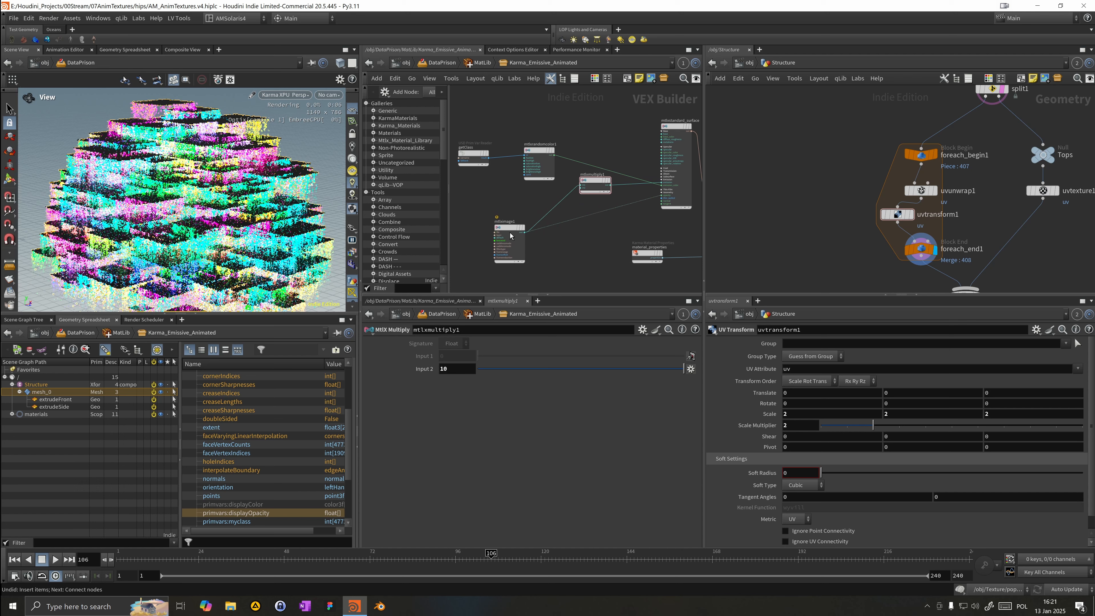
left_click_drag(606, 174, 596, 223)
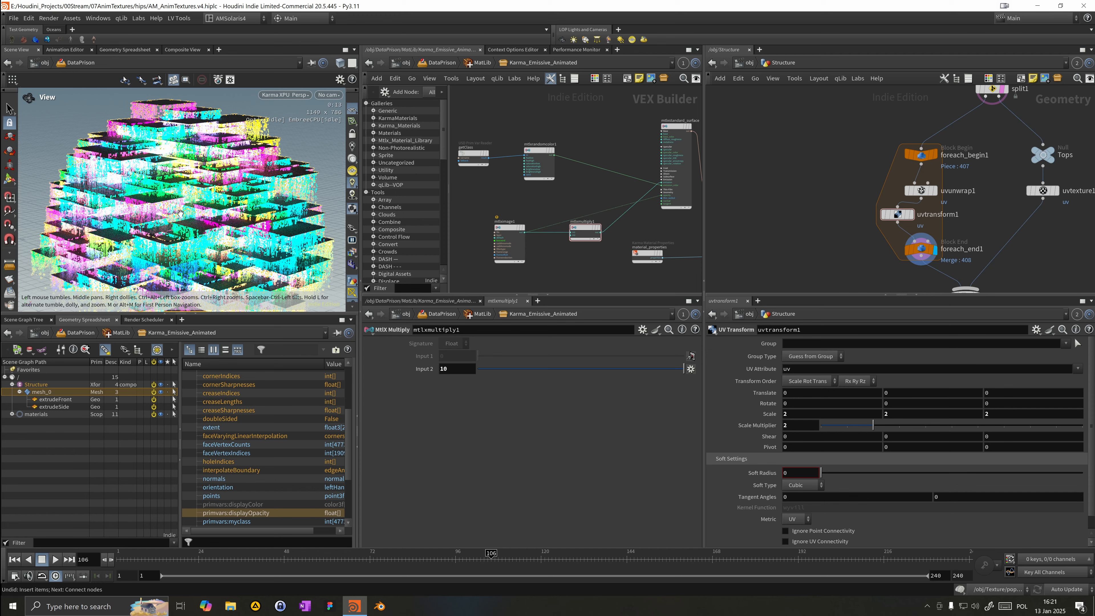
Step: Set the MtlX Random Color node's Hue Low to 0.432
left_click_drag(195, 197, 234, 206)
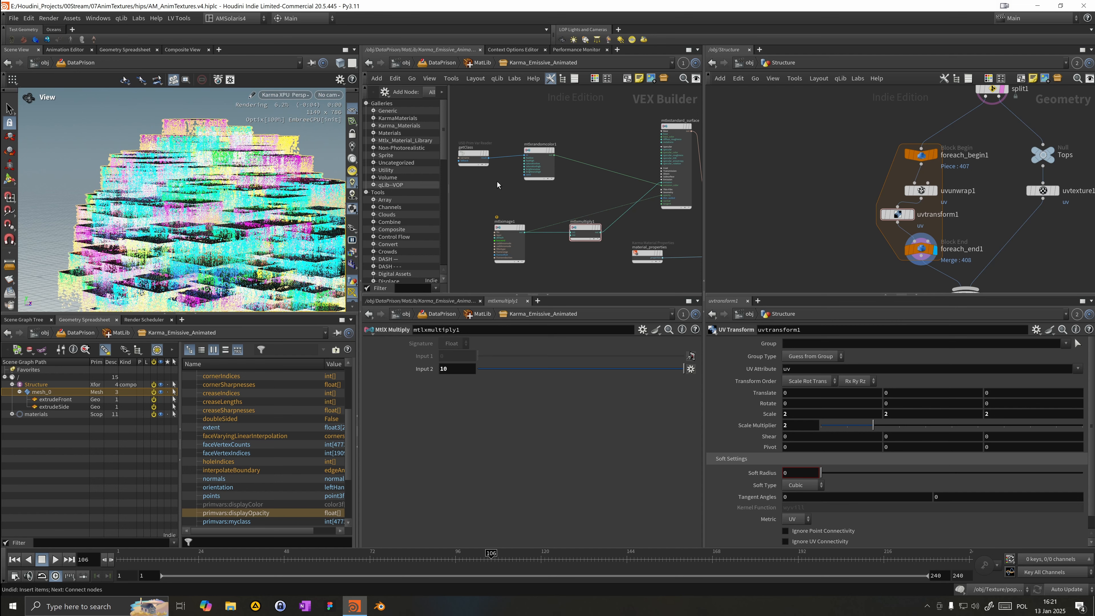
left_click(538, 177)
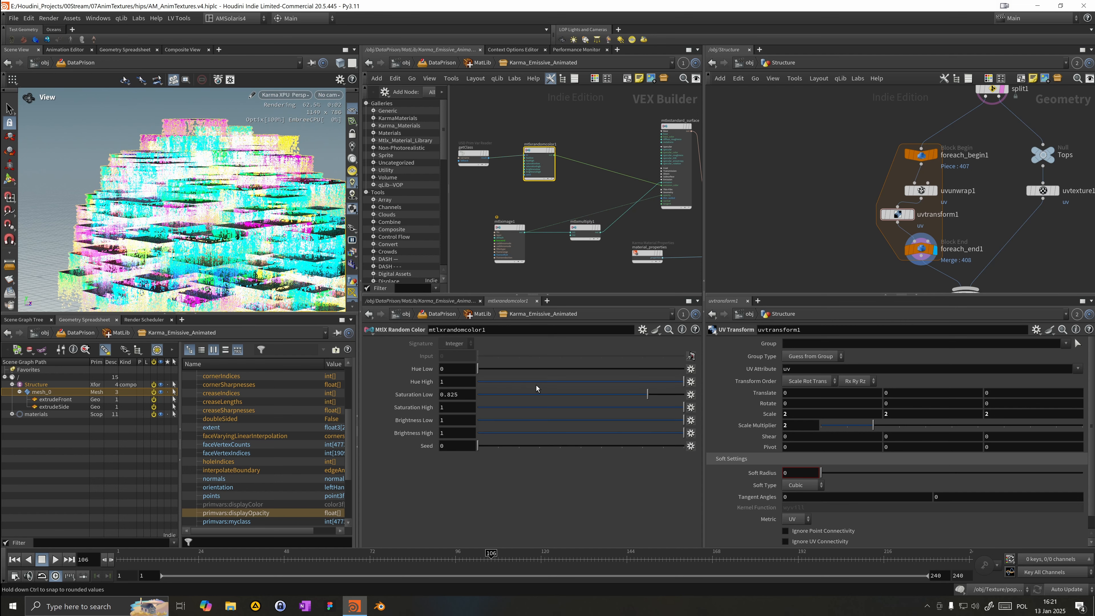
left_click_drag(486, 374, 567, 371)
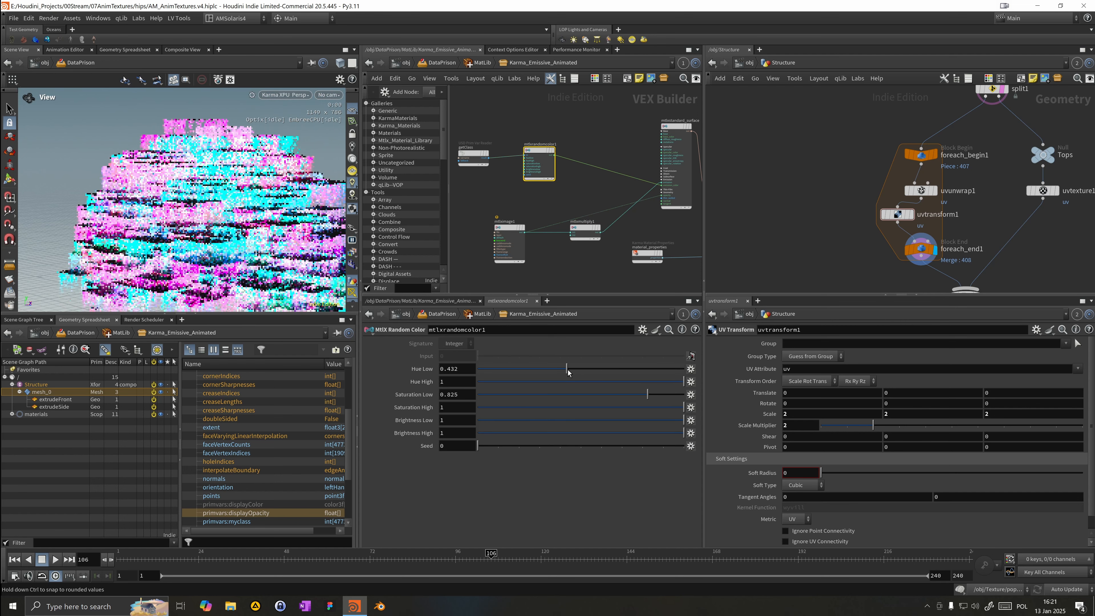
Step: Set the MtlX Random Color node's Hue Low to 0.523 and Hue High to 0.761
left_click(609, 382)
left_click_drag(548, 372, 504, 373)
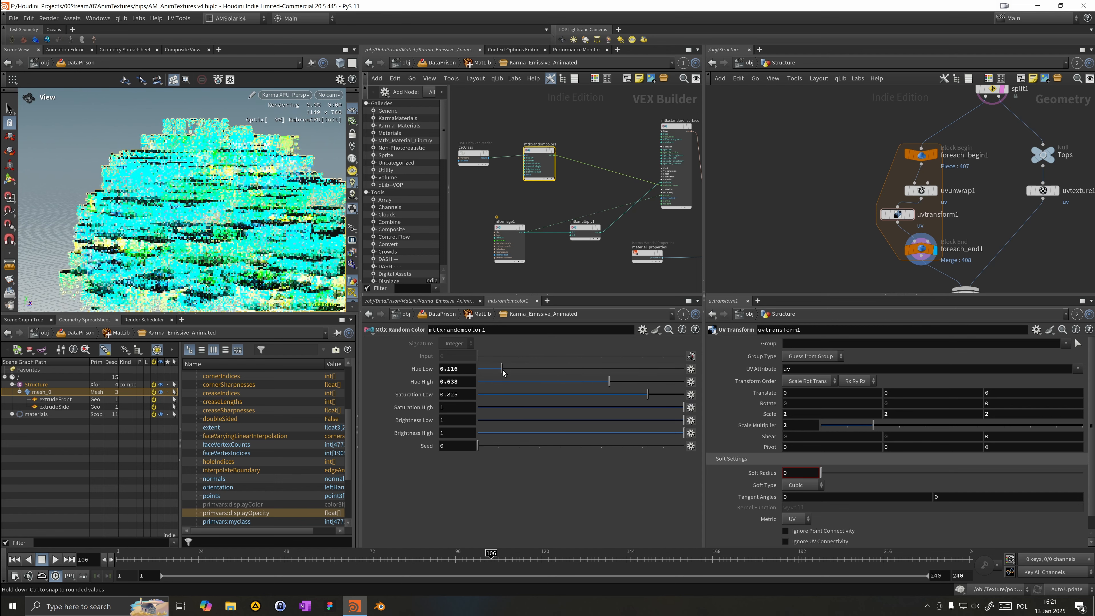
left_click_drag(599, 387, 634, 387)
left_click_drag(547, 369, 587, 374)
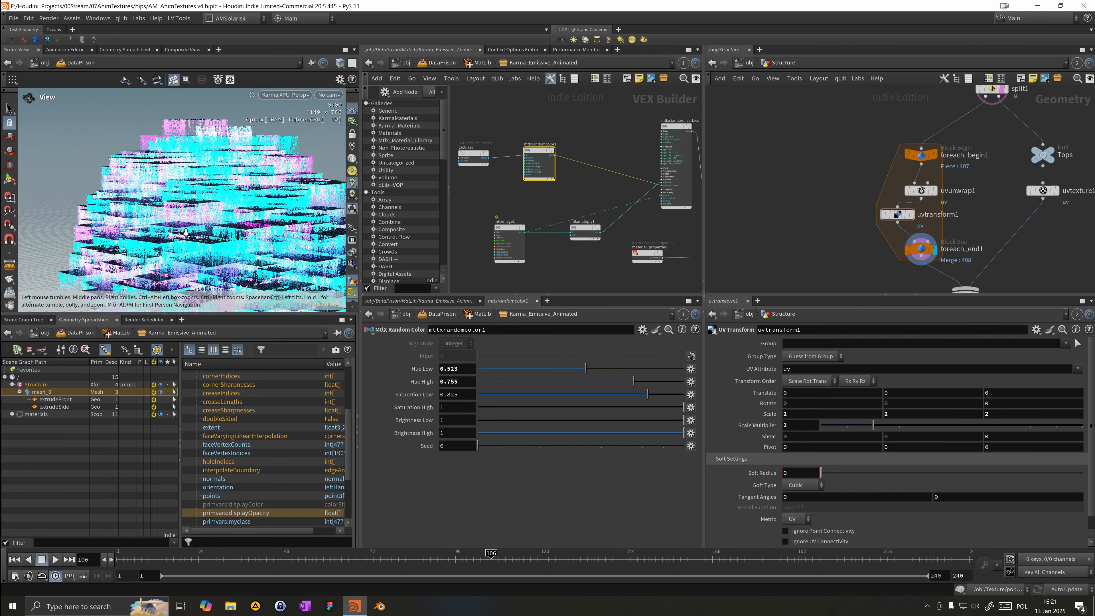
left_click_drag(186, 233, 190, 258)
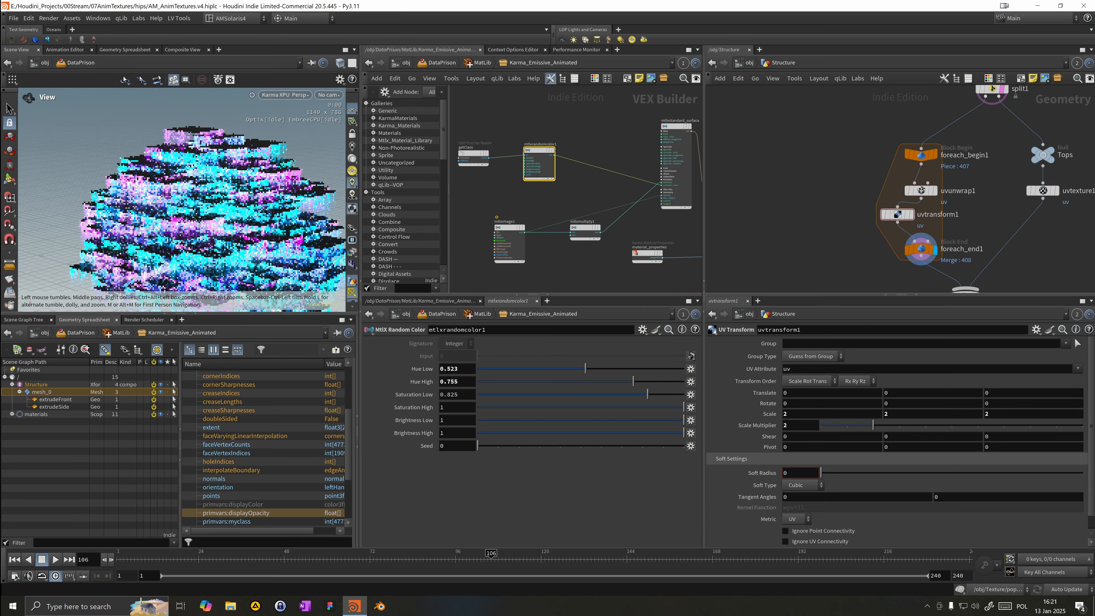
left_click_drag(186, 226, 226, 231)
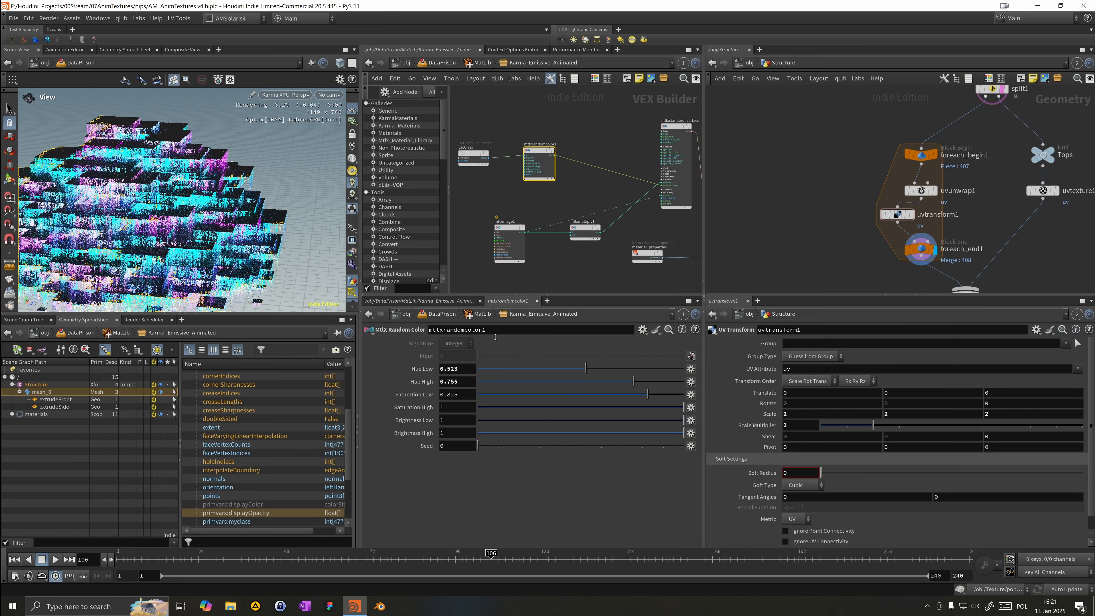
left_click_drag(605, 386, 634, 386)
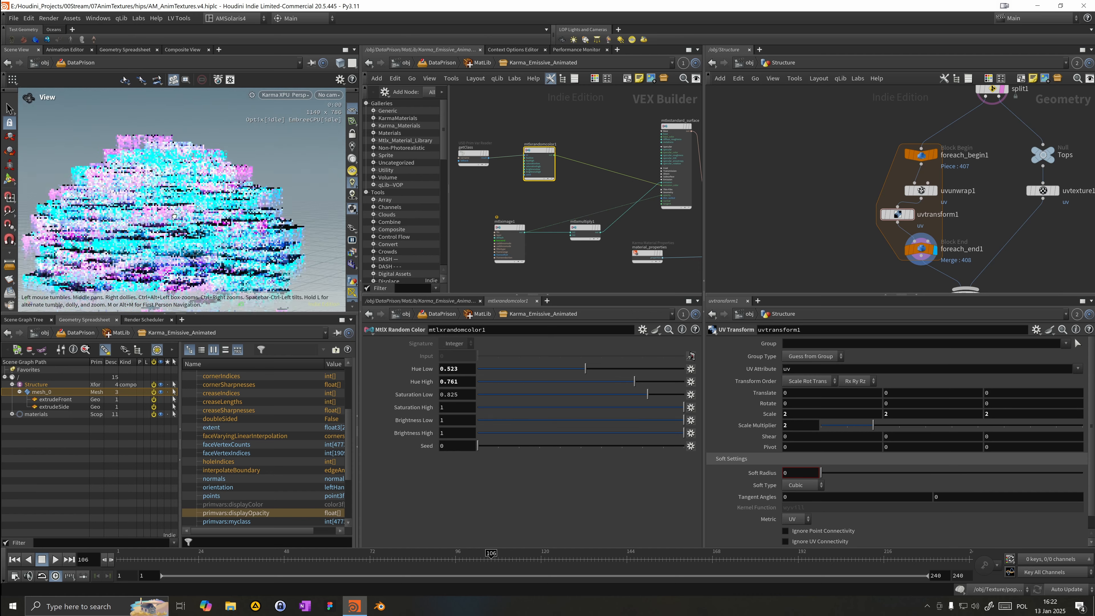
left_click_drag(216, 231, 201, 227)
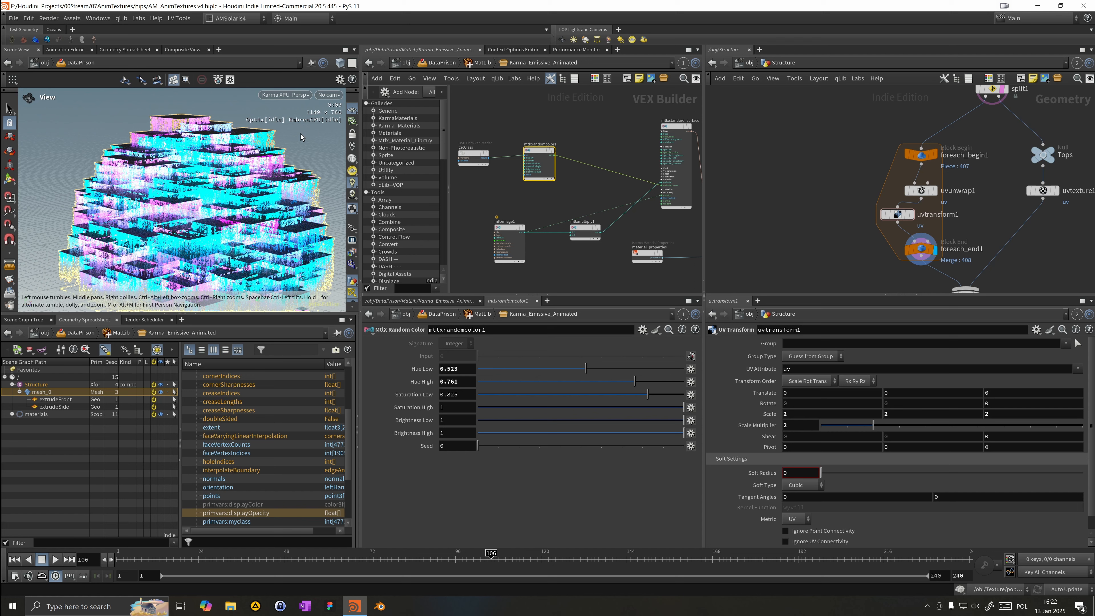
left_click(514, 193)
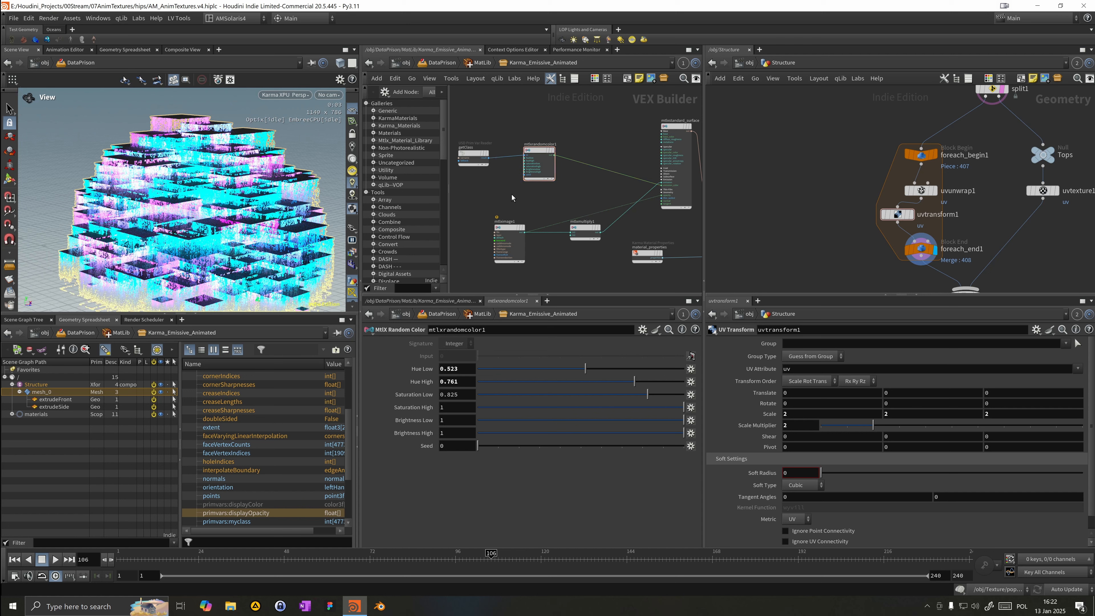
key("s")
left_click(80, 150)
left_click_drag(81, 148, 182, 165, "alt")
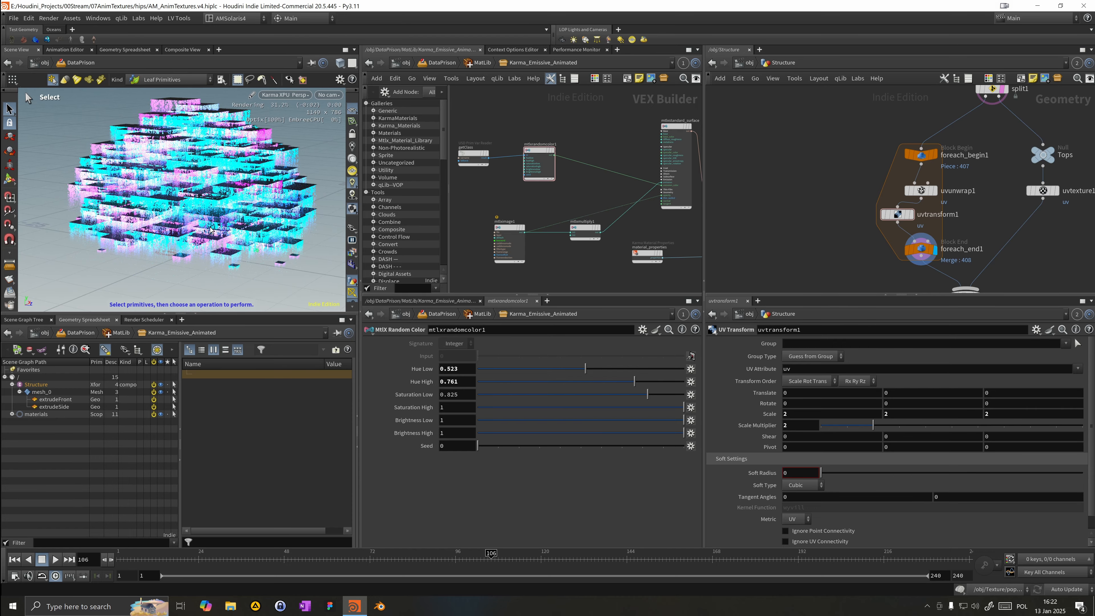
left_click_drag(182, 194, 190, 207, "alt")
middle_click_drag(190, 207, 193, 244, "alt")
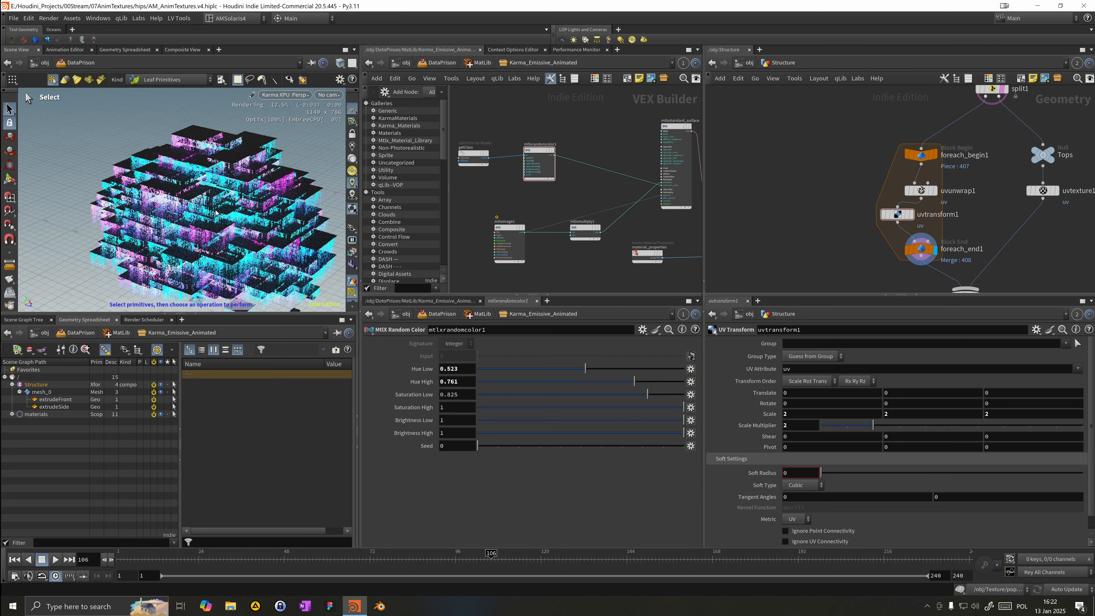
left_click_drag(194, 244, 220, 225, "alt")
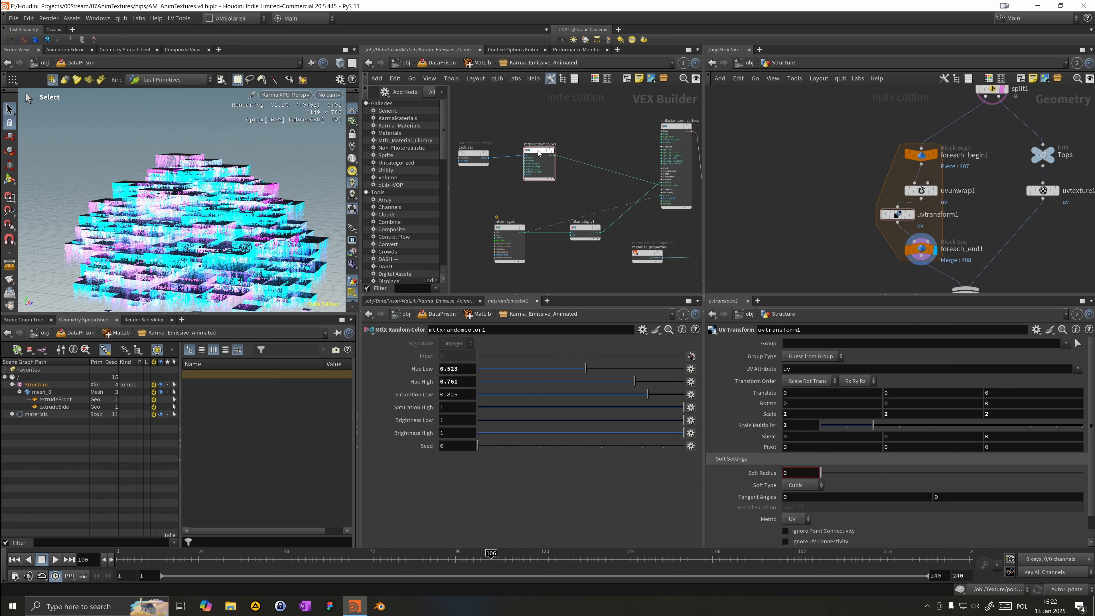
Step: Move the getClass and random color nodes down and add an MtlX Texture Coordinates node above them
left_click_drag(536, 150, 526, 153)
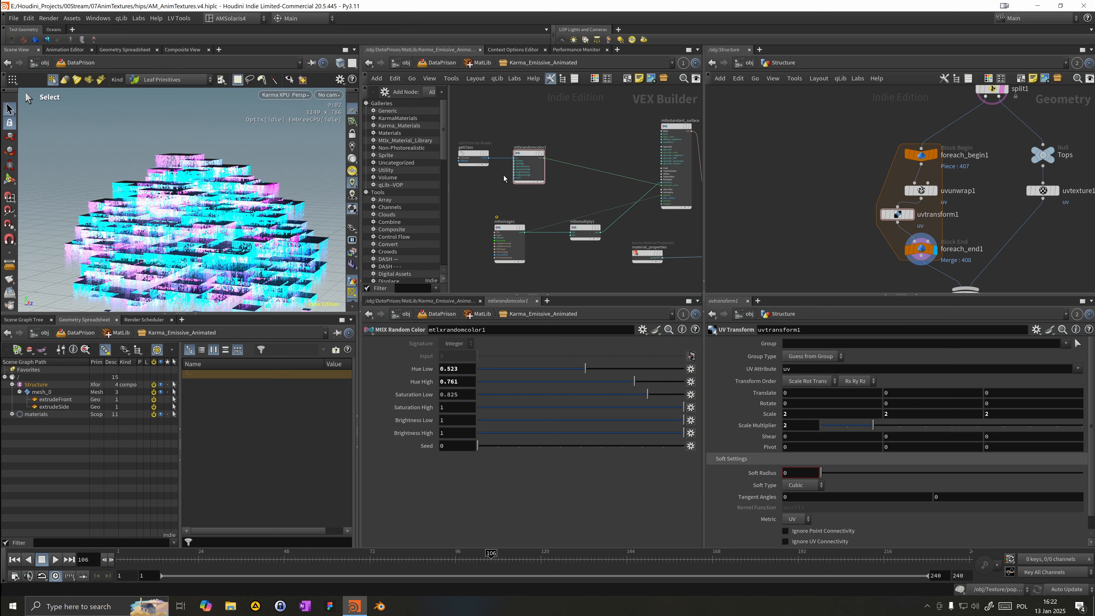
left_click_drag(462, 180, 530, 136)
left_click_drag(524, 154, 525, 166)
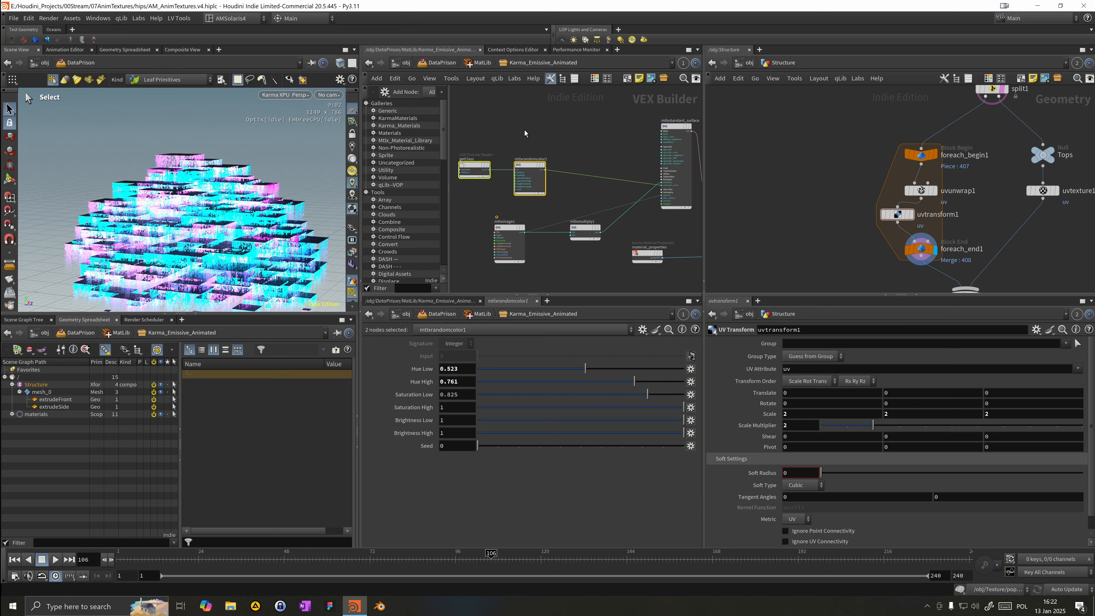
right_click(522, 130)
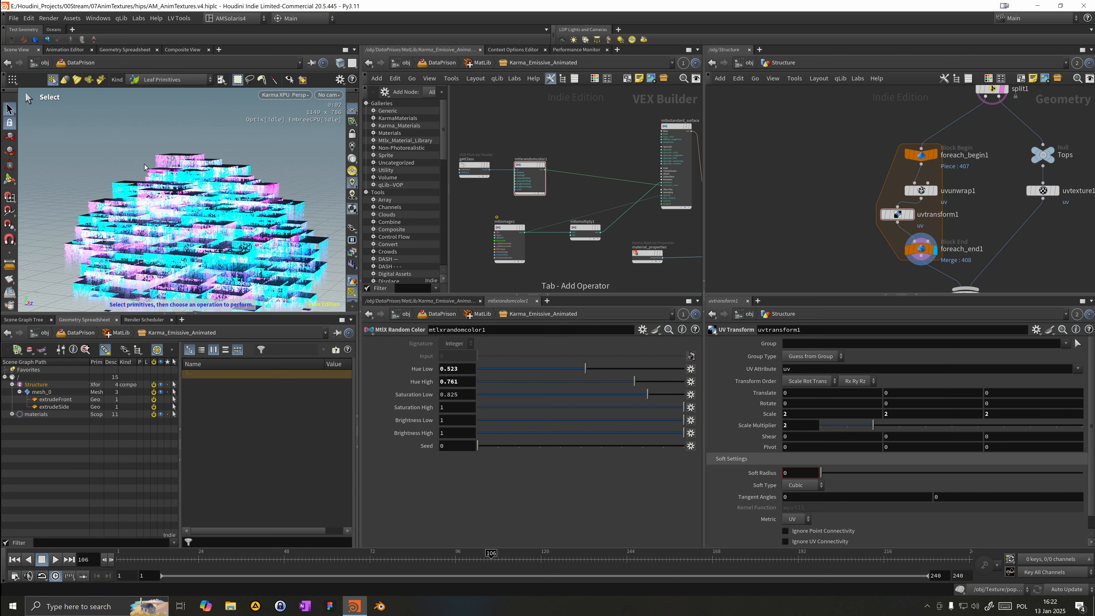
key("Tab")
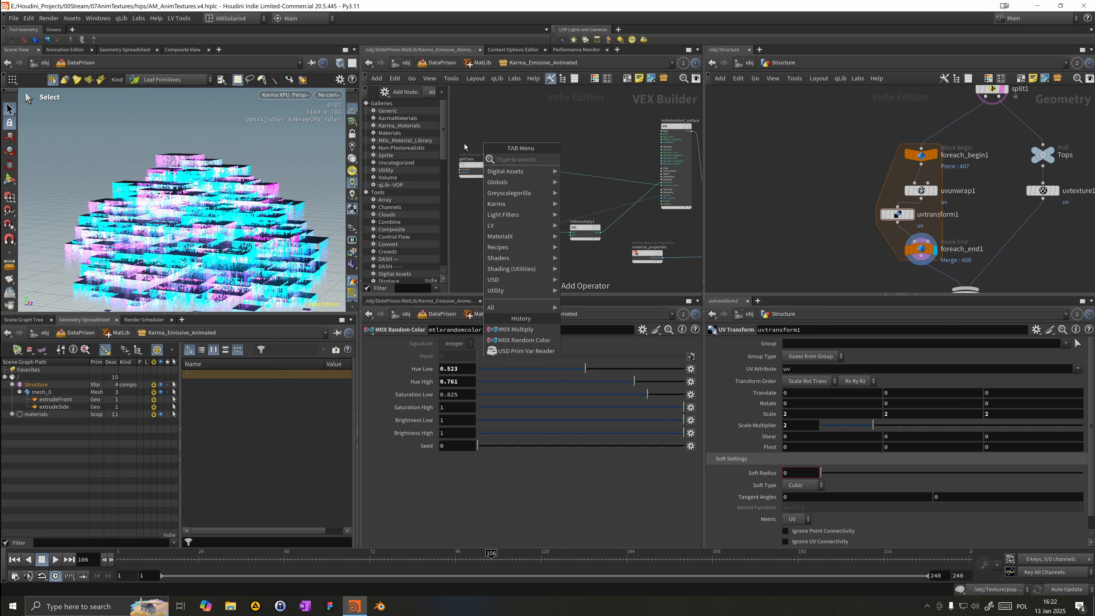
type("tx")
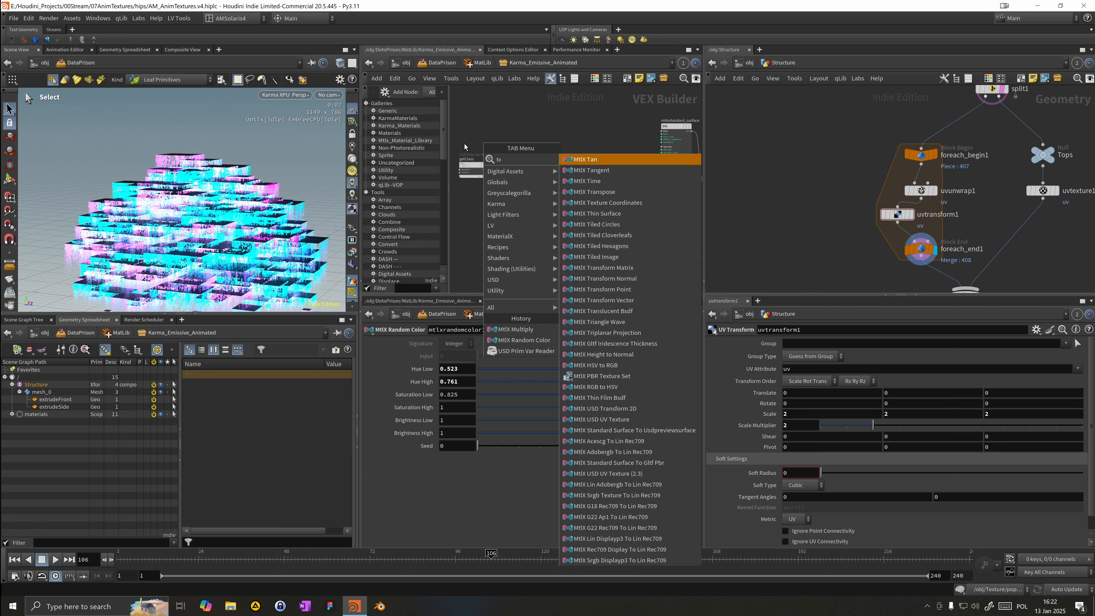
key("BackSpace")
type("exco")
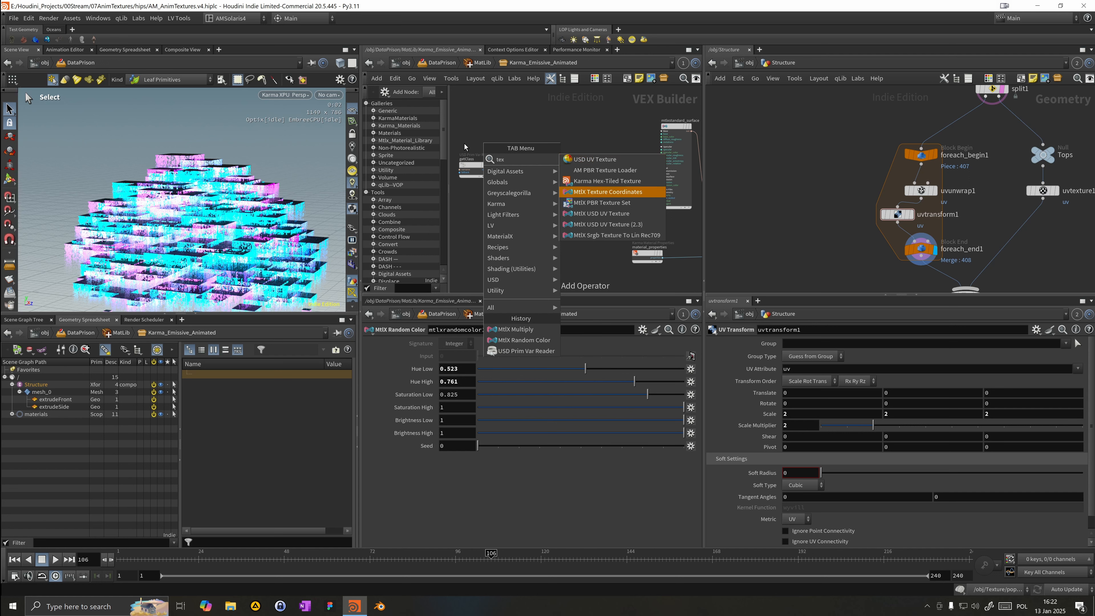
key("Return")
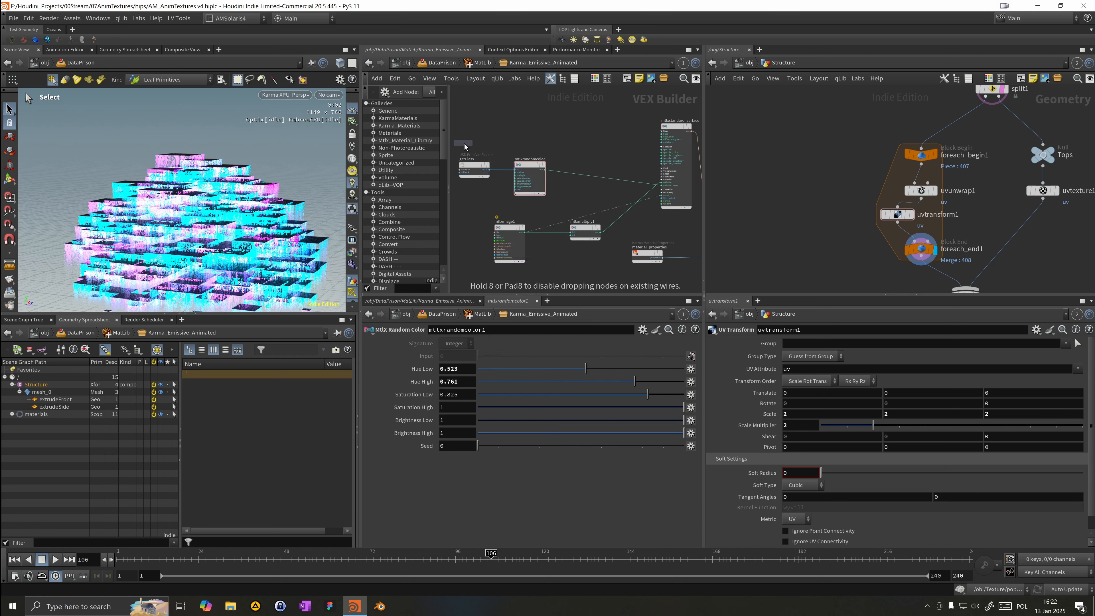
left_click(465, 144)
left_click_drag(478, 146, 478, 126)
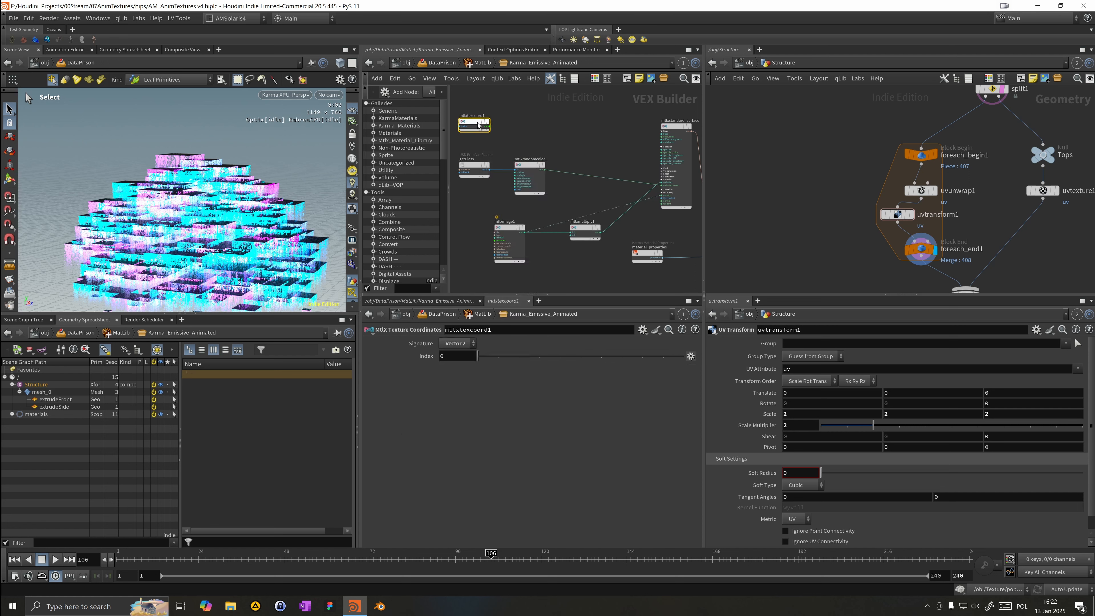
Step: Add an MtlX Separate Vector 2 node next to the texture coordinates node
middle_click_drag(547, 141, 576, 133)
scroll(578, 122, "up", 5)
scroll(573, 118, "down", 6)
key("Tab")
type("spea")
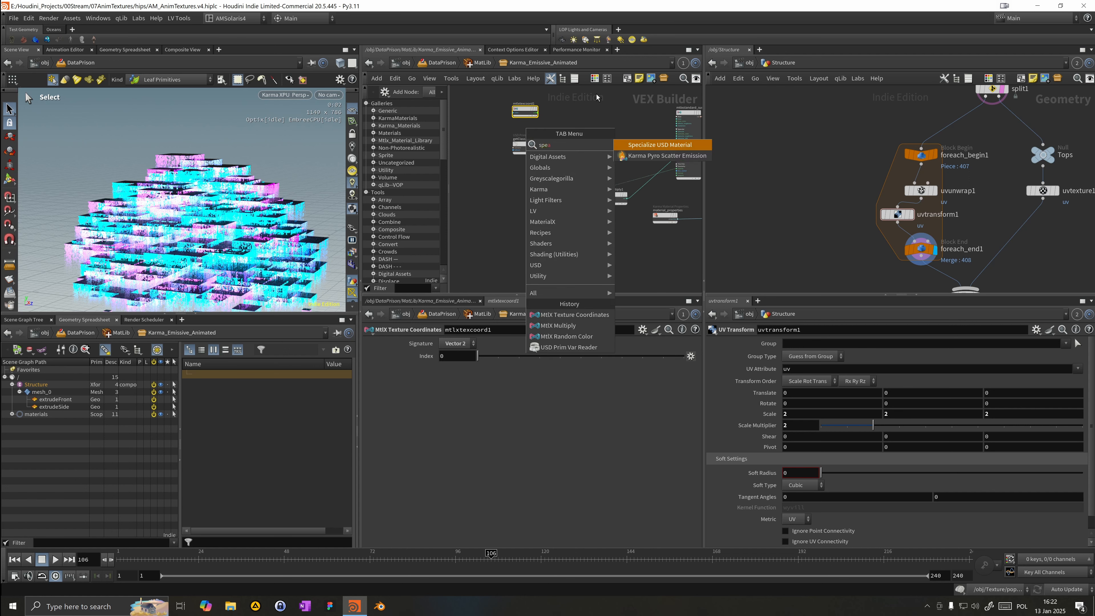
key("BackSpace")
key("BackSpace")
key("BackSpace")
type("eap")
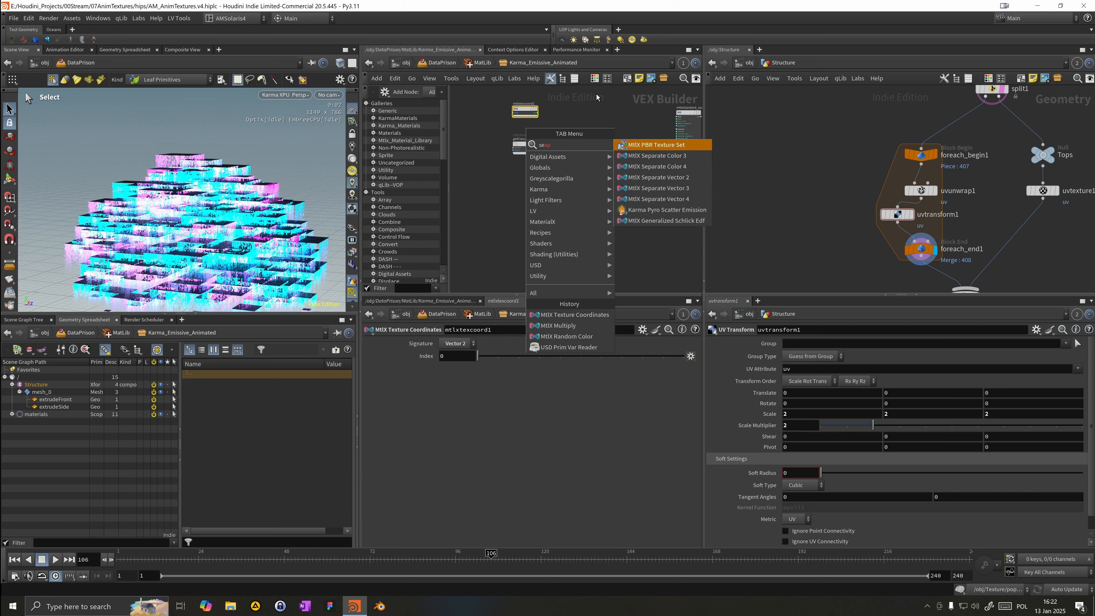
type("pa")
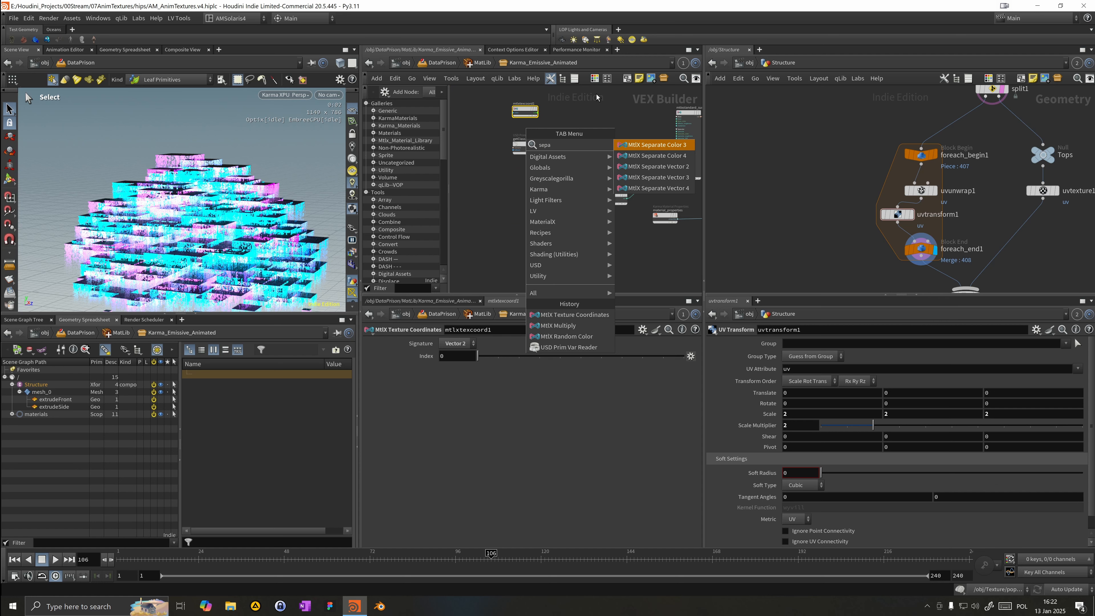
key("Down")
key("Down")
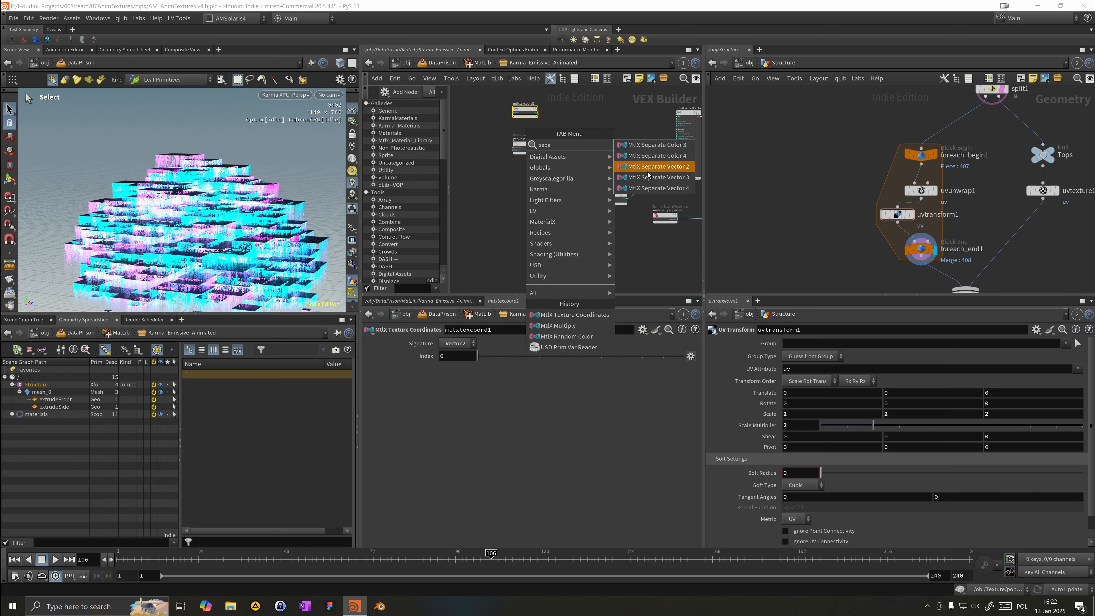
key("Return")
left_click(576, 124)
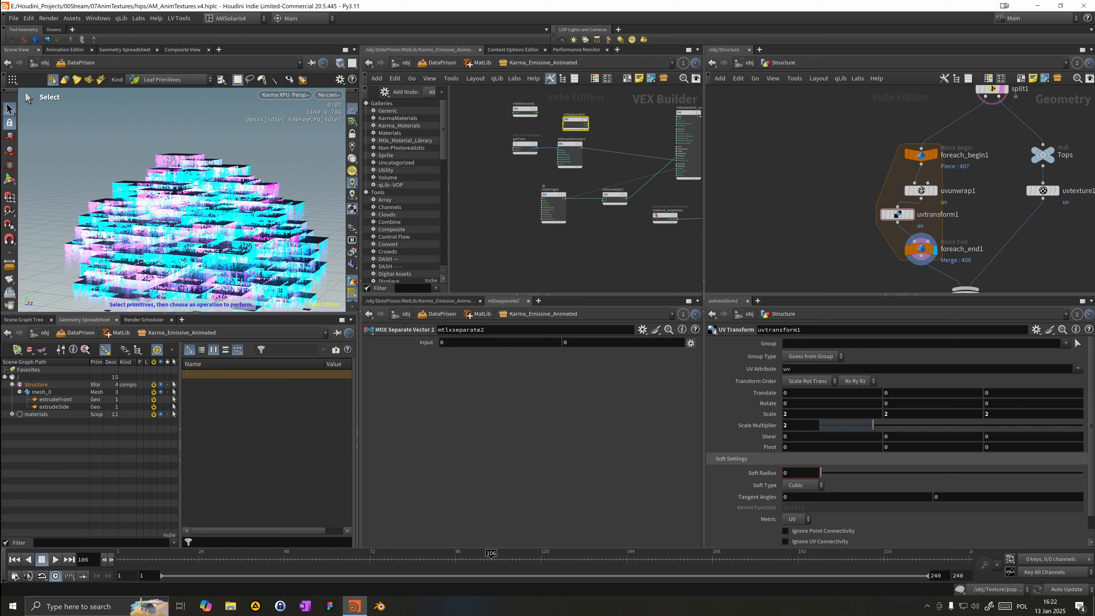
Step: Wire the texture coordinates output into the MtlX Separate Vector 2 input
scroll(559, 119, "up", 3)
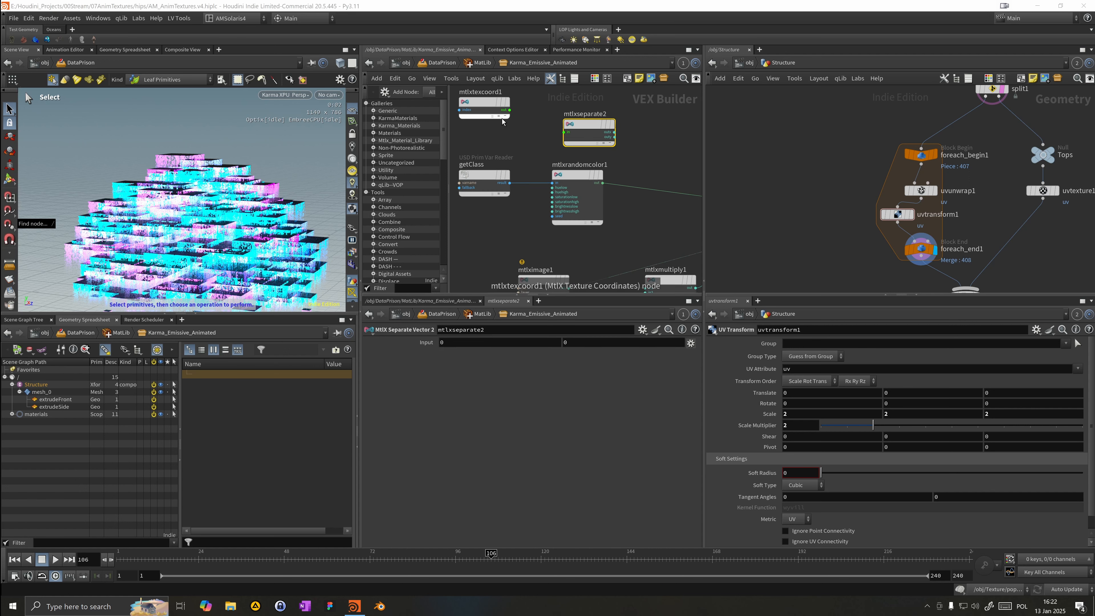
left_click_drag(510, 111, 559, 108)
middle_click(559, 111)
middle_click_drag(487, 140, 523, 176)
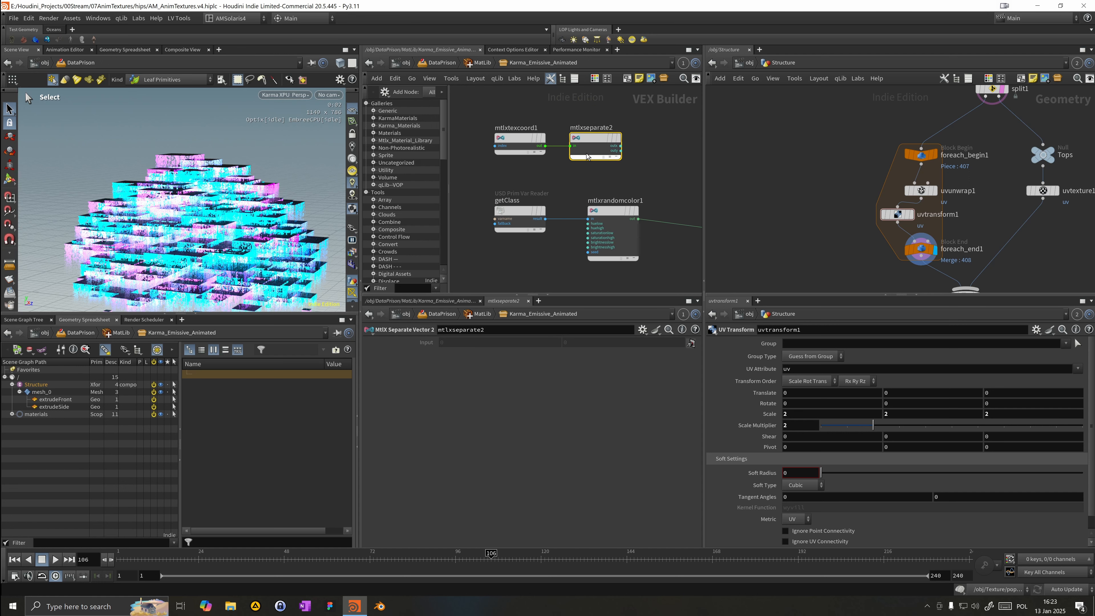
left_click_drag(621, 147, 627, 158)
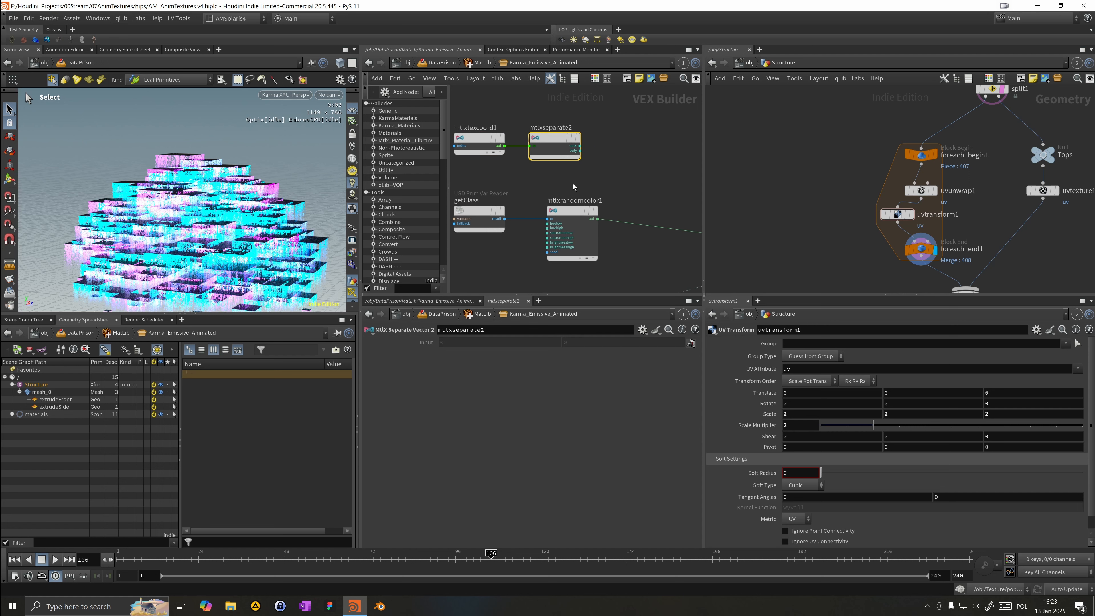
Step: Add a Karma Ramp Const node to the right of the separate vector node
key("Tab")
type("comn")
key("BackSpace")
key("BackSpace")
key("BackSpace")
key("BackSpace")
type("comb")
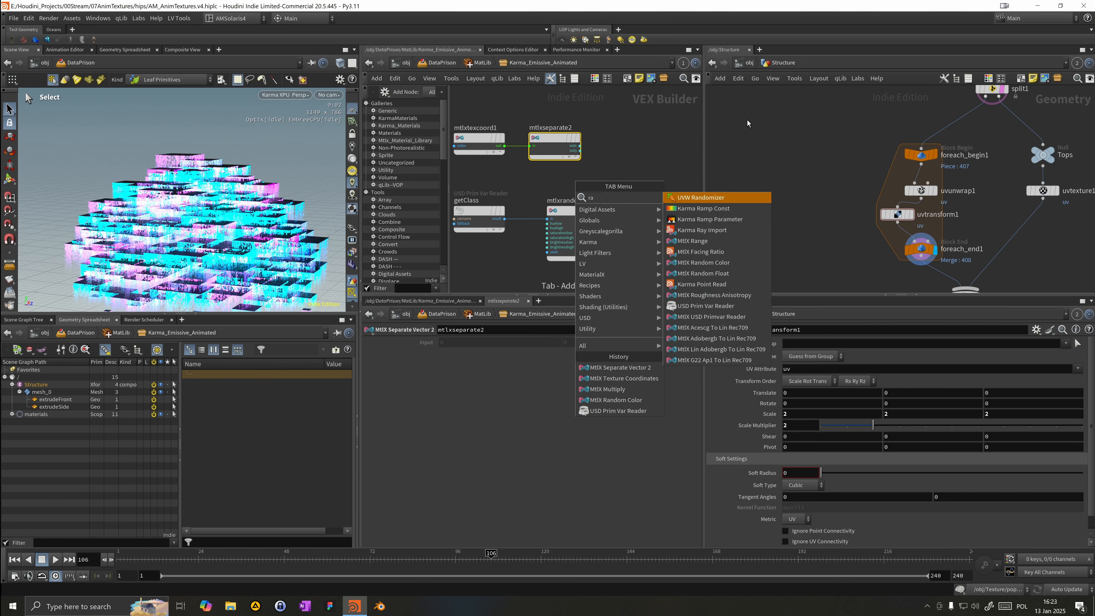
key("Return")
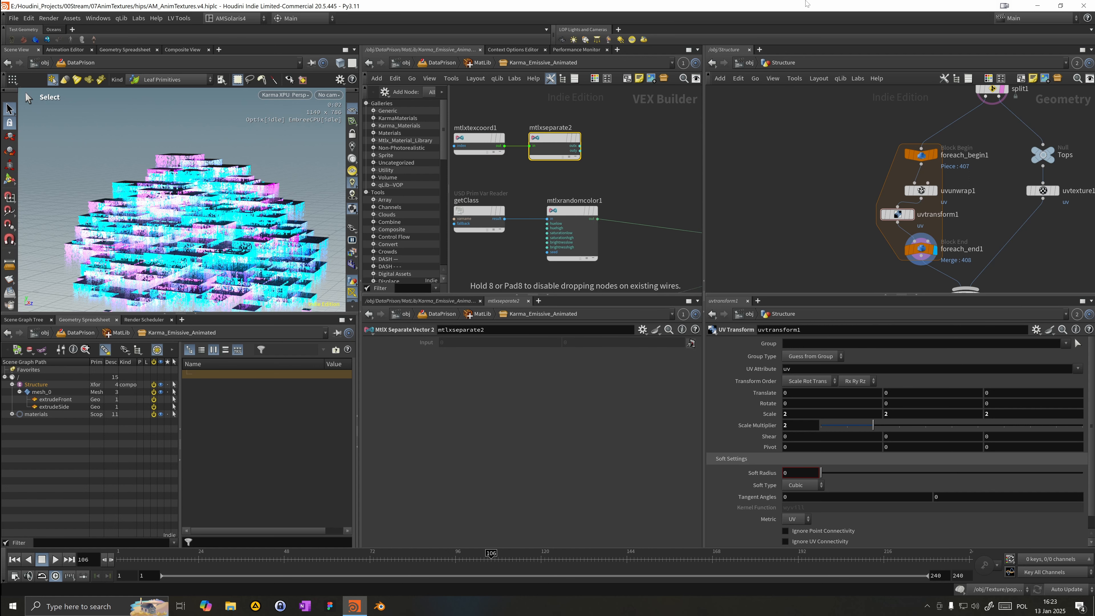
left_click(624, 154)
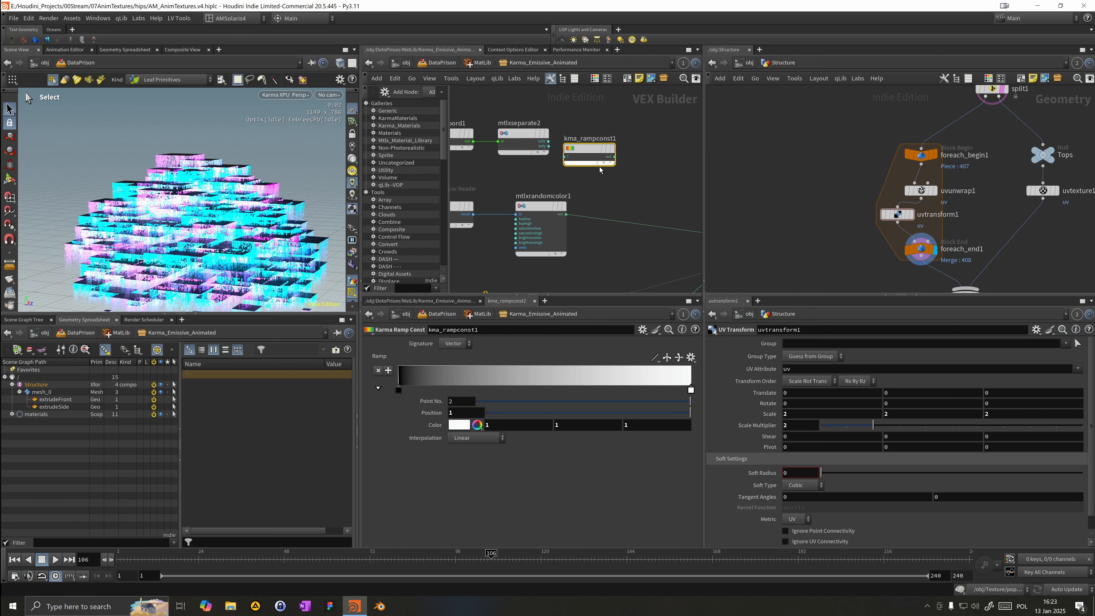
Step: Set the ramp's signature to Float and wire the separate vector output into the ramp
left_click(454, 343)
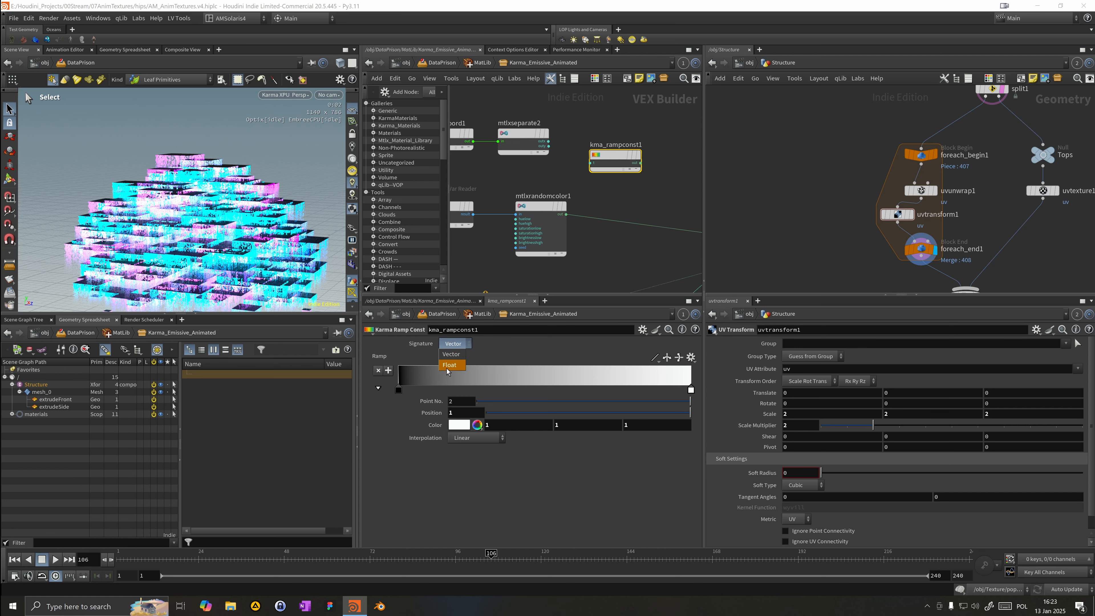
left_click(449, 366)
mouse_move(544, 142)
left_mouse_down()
mouse_move(584, 166)
mouse_move(550, 147)
mouse_move(587, 163)
mouse_move(599, 154)
left_mouse_up()
middle_click_drag(638, 168, 570, 154)
Step: Wire the ramp output into an input of the standard surface shader
left_click(557, 143)
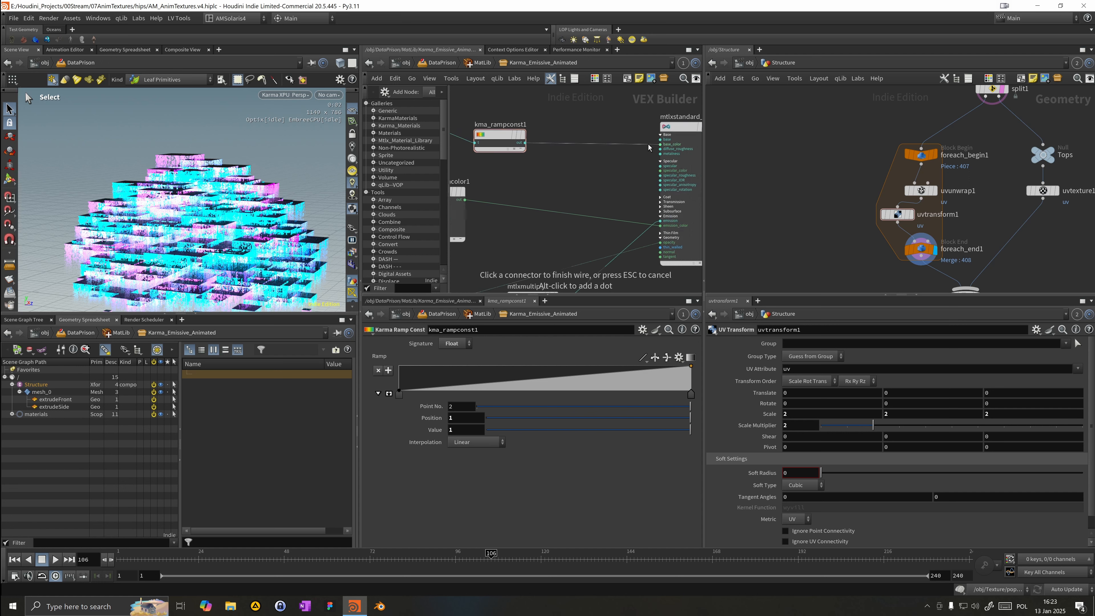
left_click(649, 144)
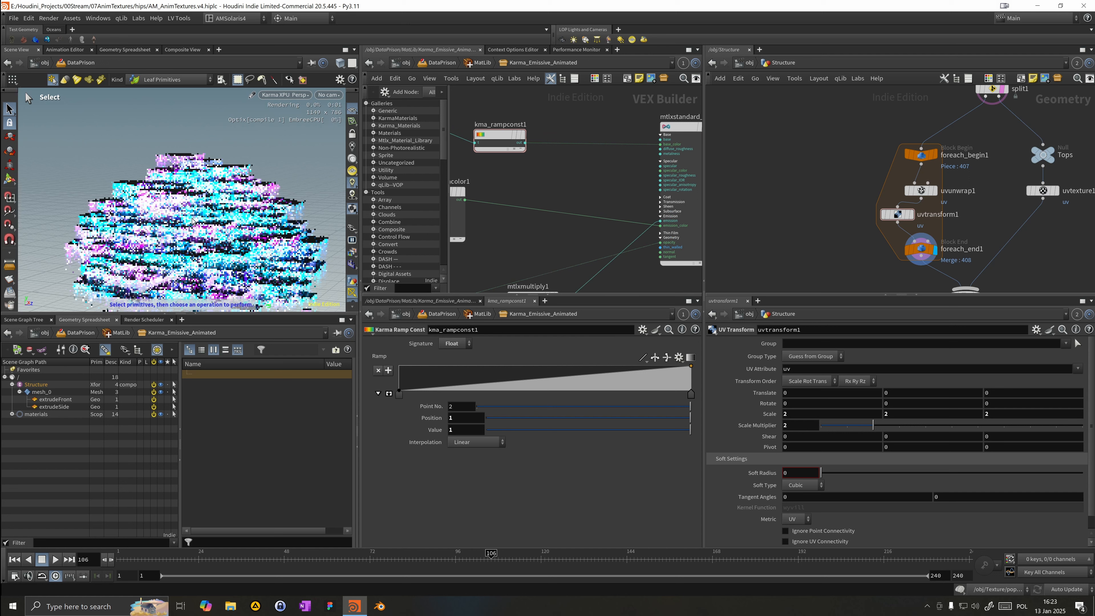
key("Escape")
right_click_drag(487, 159, 488, 159, "alt")
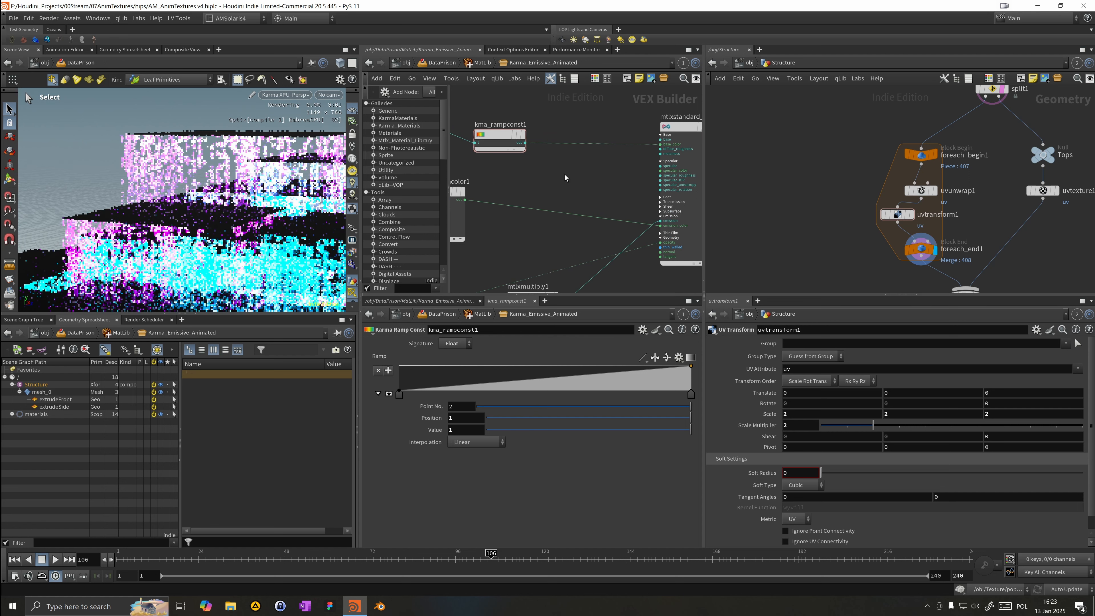
Step: Drag a wire out of the ramp output and create an MtlX Add node on it
middle_click_drag(526, 199, 633, 188)
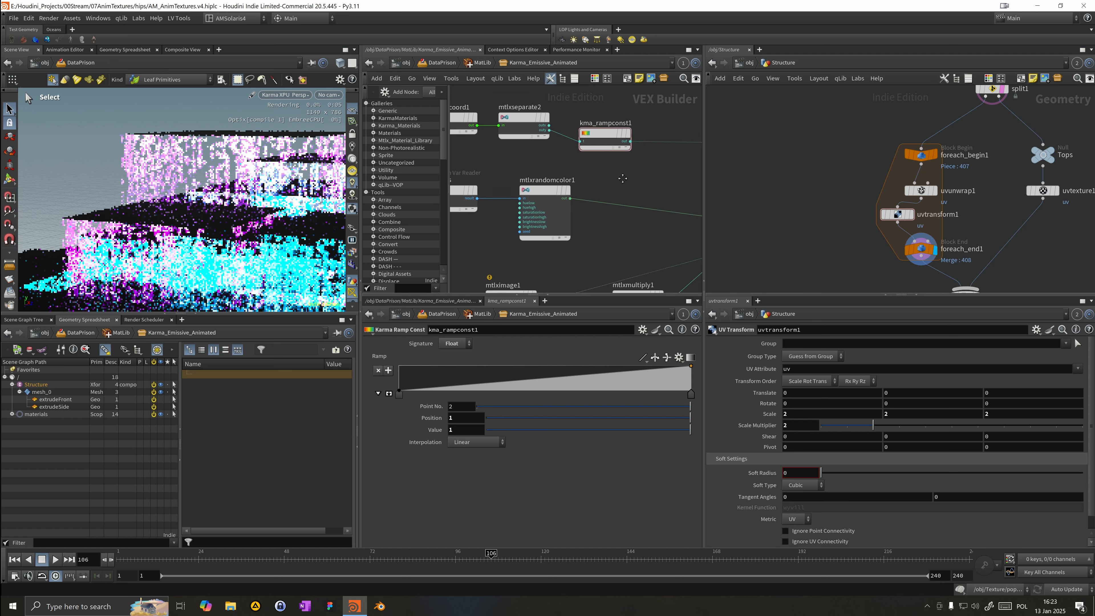
scroll(549, 159, "down", 3)
left_click_drag(553, 132, 632, 184)
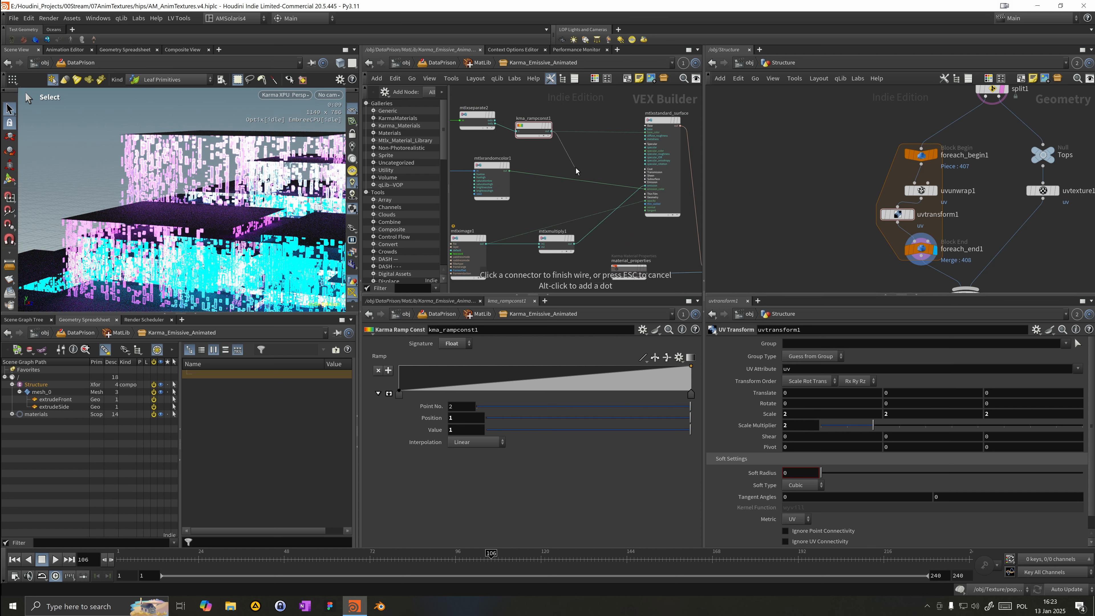
key("Tab")
type("add")
key("Return")
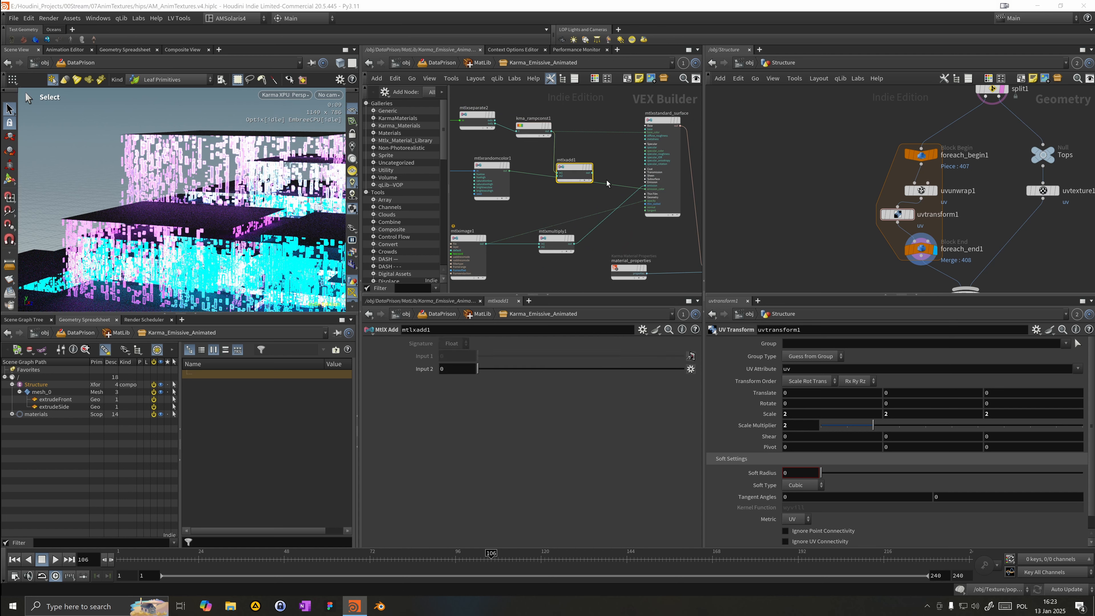
Step: Reconnect the multiply node's incoming wire into the add node and delete the MtlX Multiply node
left_click(545, 190)
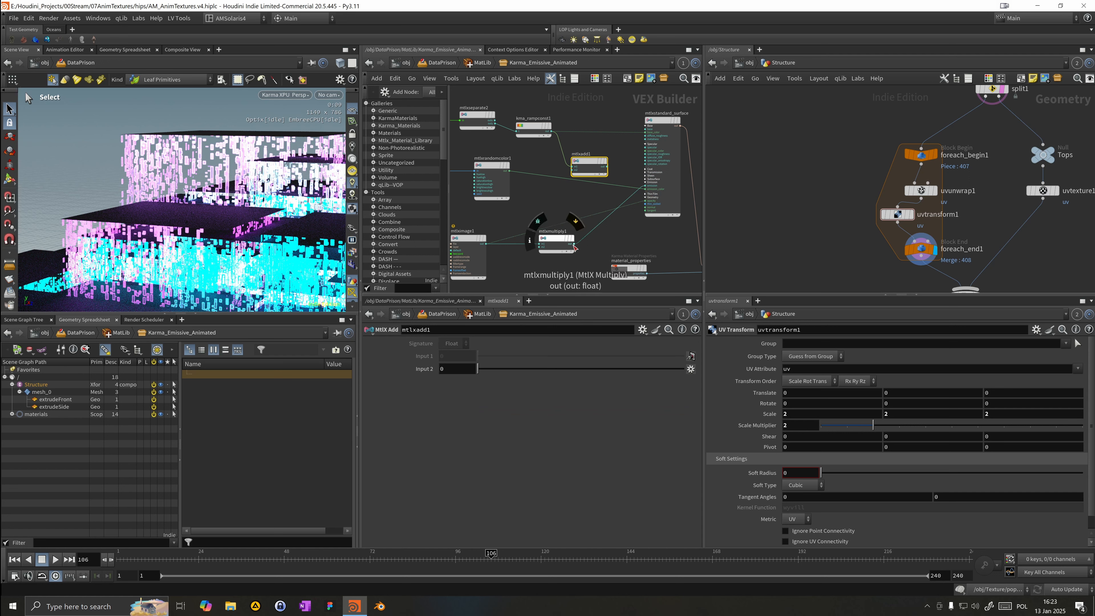
left_click(576, 245)
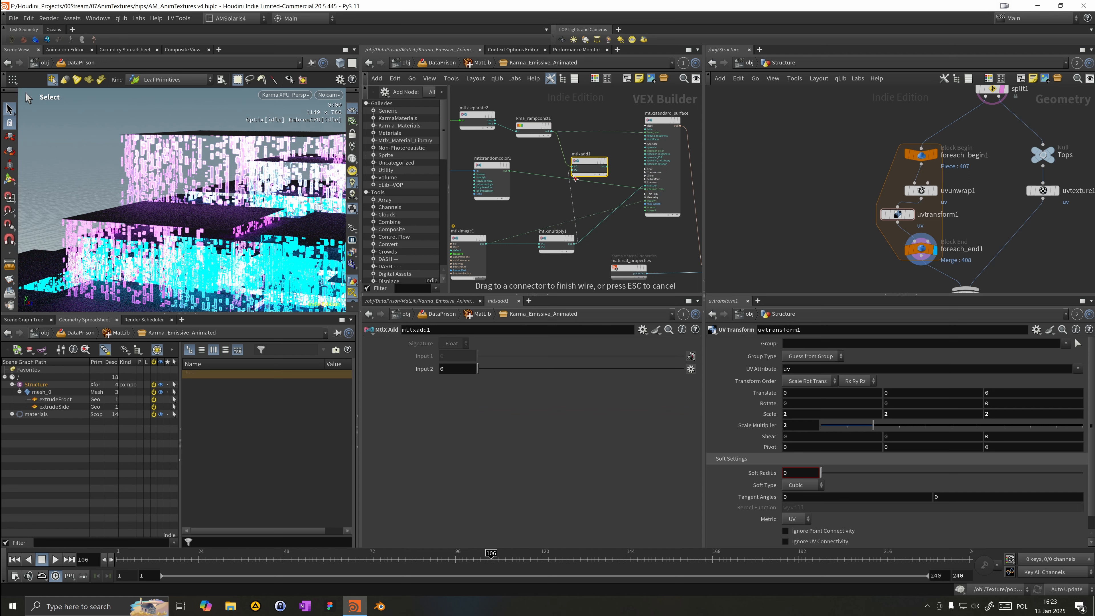
left_click(573, 171)
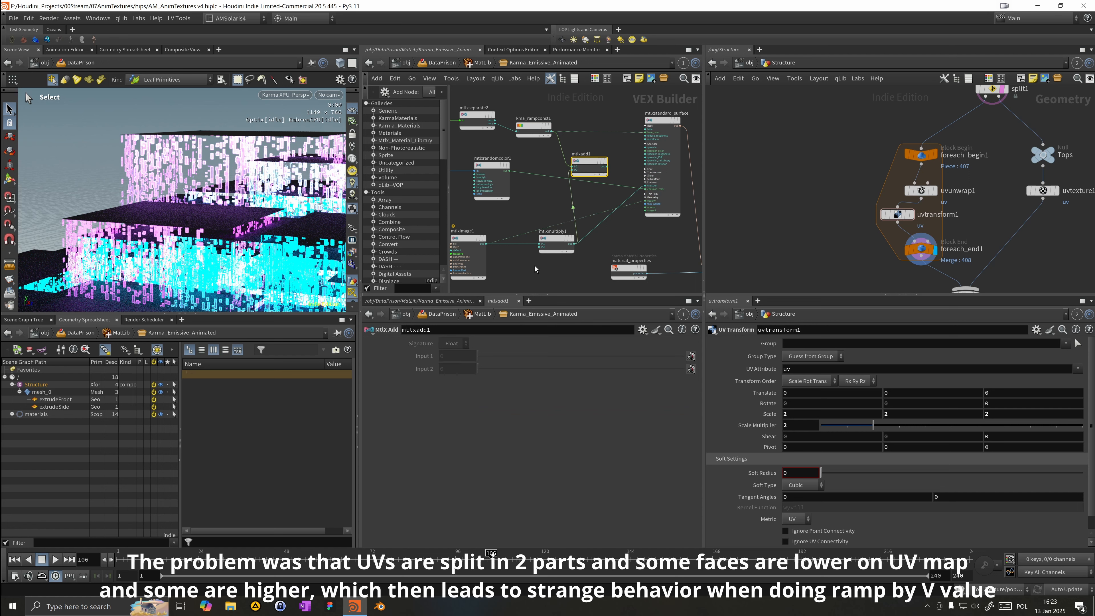
left_click(551, 242)
key("Delete")
Step: Wire the add node's output into the standard surface shader input and reposition the add node
left_click_drag(599, 160, 645, 200)
left_click(606, 165)
left_click(645, 200)
mouse_move(583, 163)
left_mouse_down()
mouse_move(568, 190)
mouse_move(569, 176)
left_mouse_up()
scroll(500, 233, "up", 2)
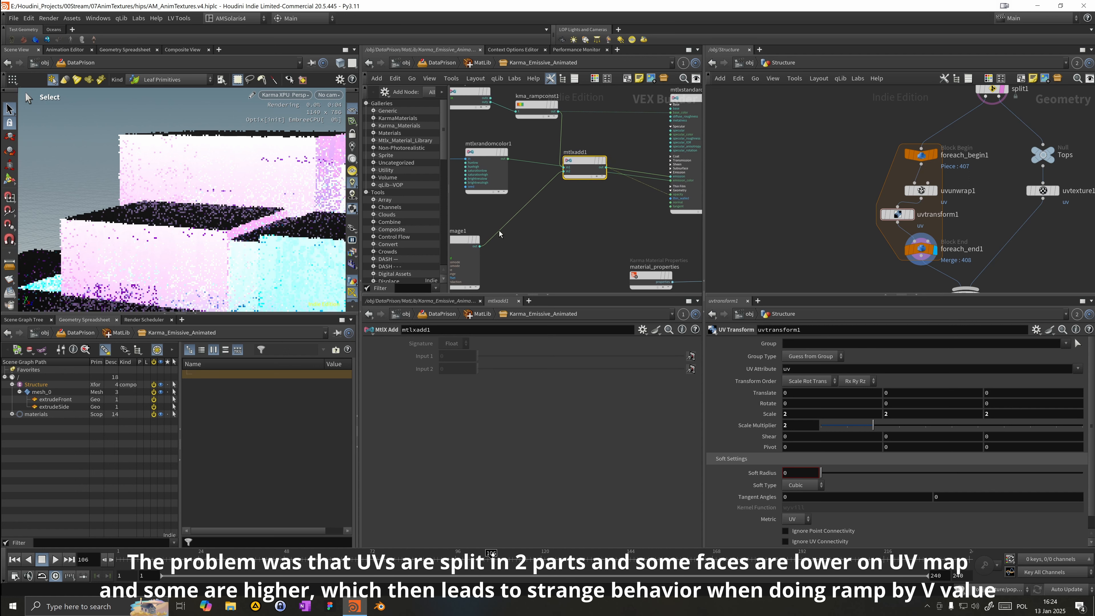
Step: Move the ramp's first key to position about 0.9
scroll(150, 241, "down", 5)
middle_click_drag(178, 252, 239, 248, "alt")
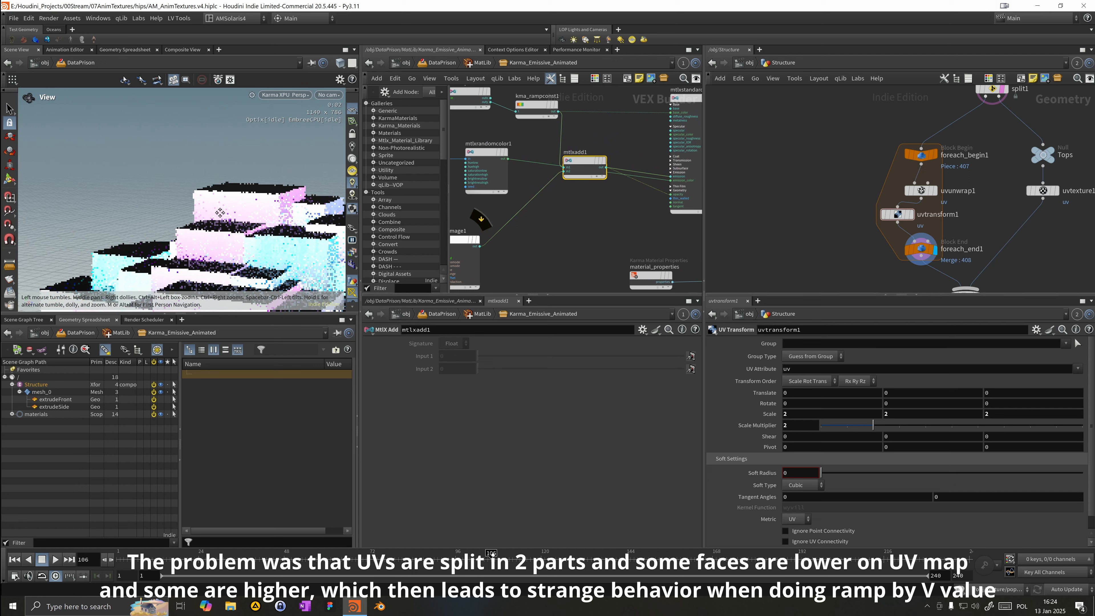
scroll(229, 205, "up", 5)
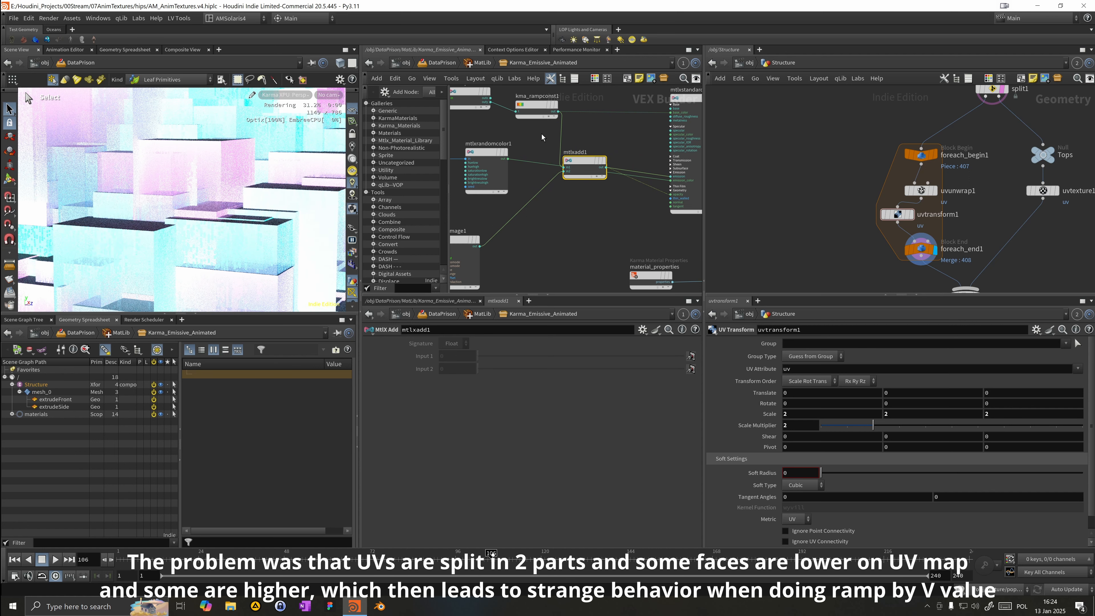
left_click(531, 105)
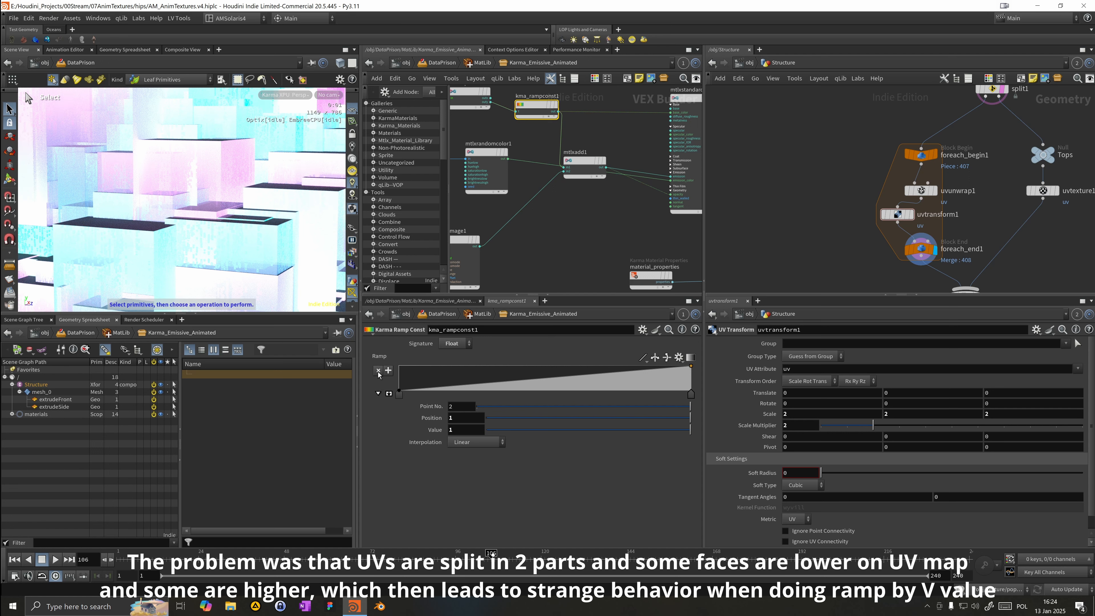
left_click_drag(399, 395, 664, 404)
Step: Orbit and zoom the viewport to inspect the rendered building with the adjusted ramp
right_click_drag(160, 221, 89, 207, "alt")
left_click_drag(89, 207, 213, 210, "alt")
right_click_drag(212, 210, 233, 212)
left_click_drag(233, 212, 226, 212)
middle_click_drag(227, 211, 210, 184)
key("s")
left_click_drag(164, 166, 66, 191, "alt")
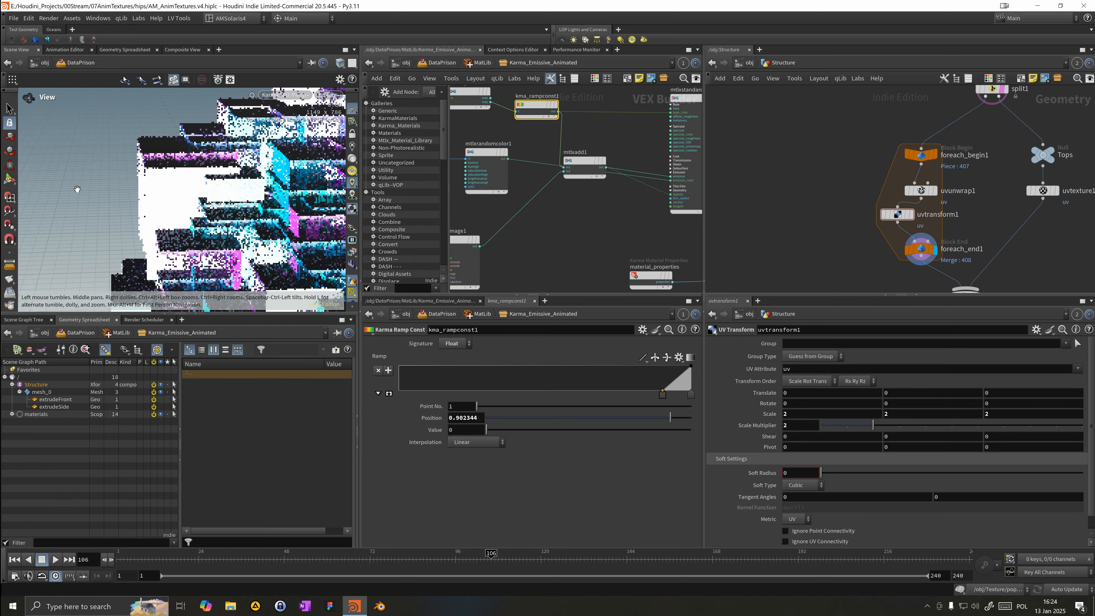
left_click_drag(163, 184, 196, 186, "alt")
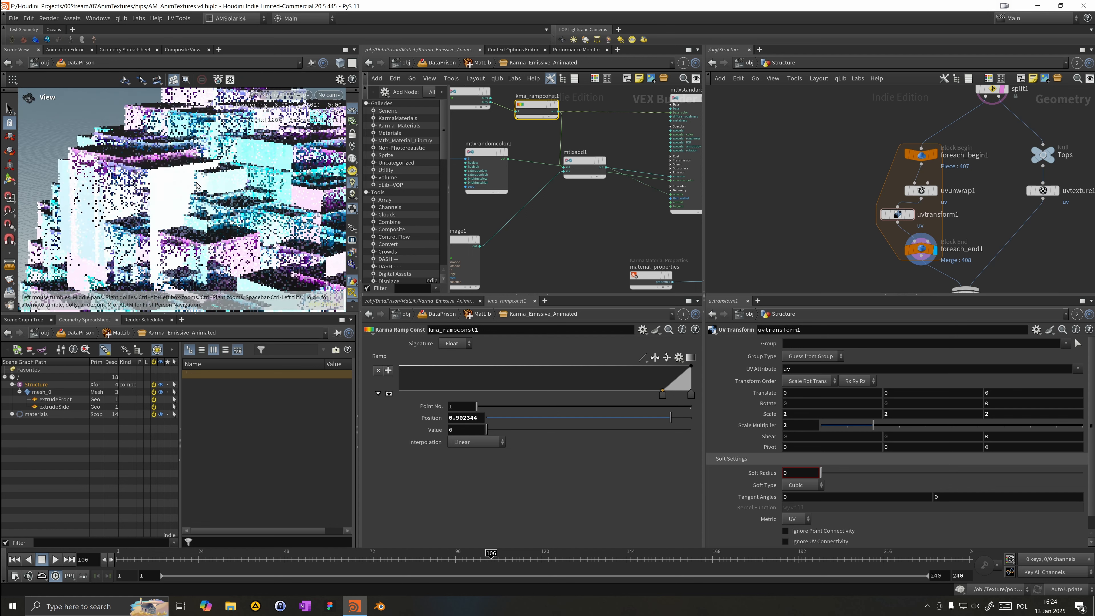
left_click(490, 98)
left_click(516, 112)
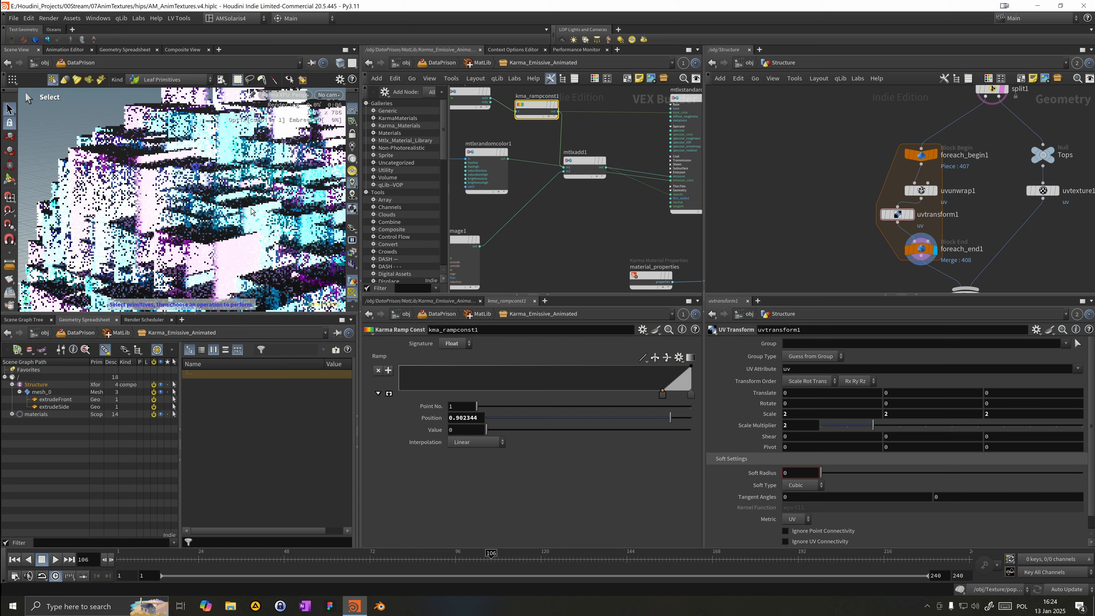
key("Escape")
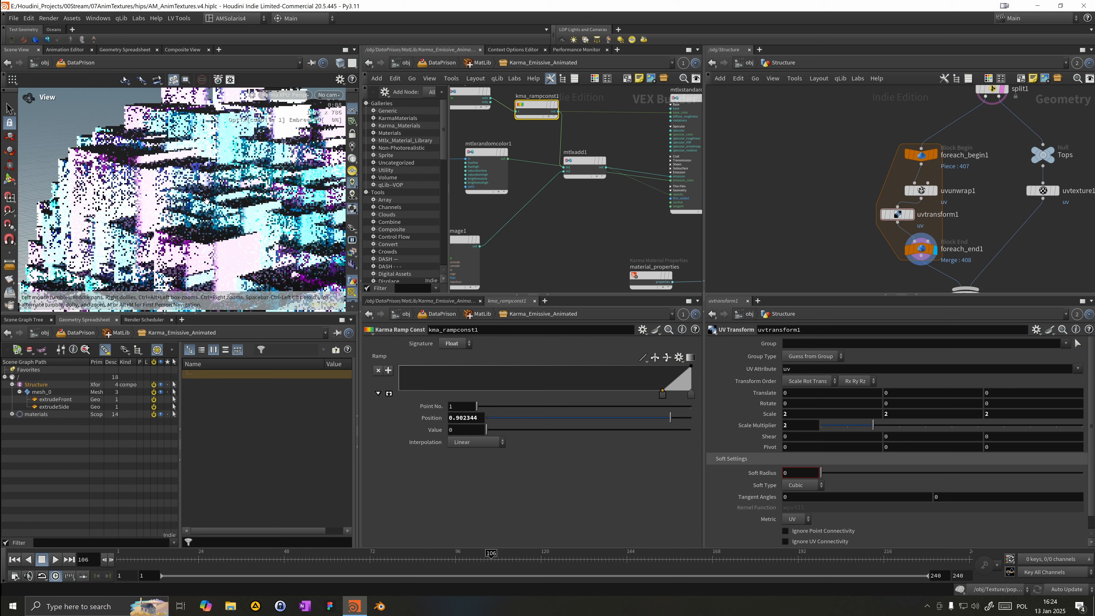
key("s")
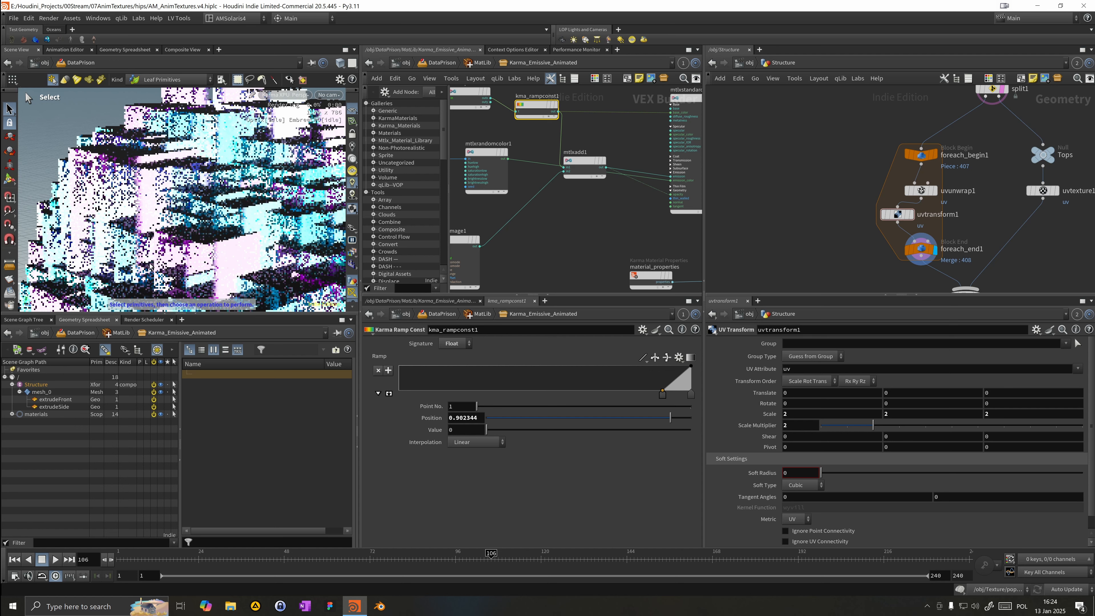
mouse_move(234, 208)
left_mouse_down("alt")
mouse_move(293, 204)
mouse_move(220, 200)
left_mouse_up("alt")
scroll(216, 194, "up", 5)
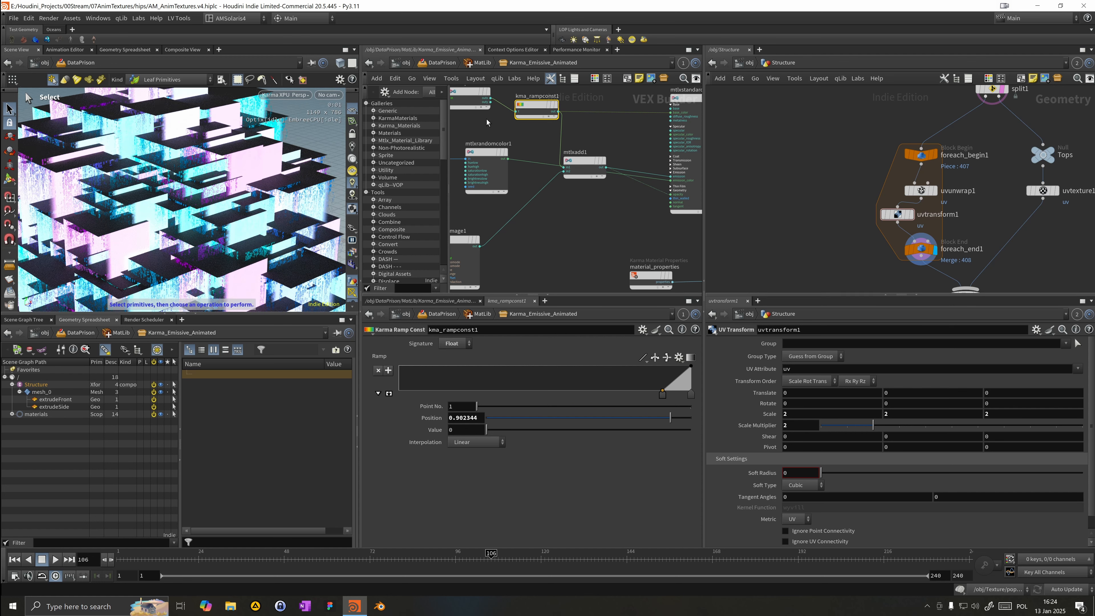
Step: Cut the wire running from the ramp into the standard surface shader
key("y")
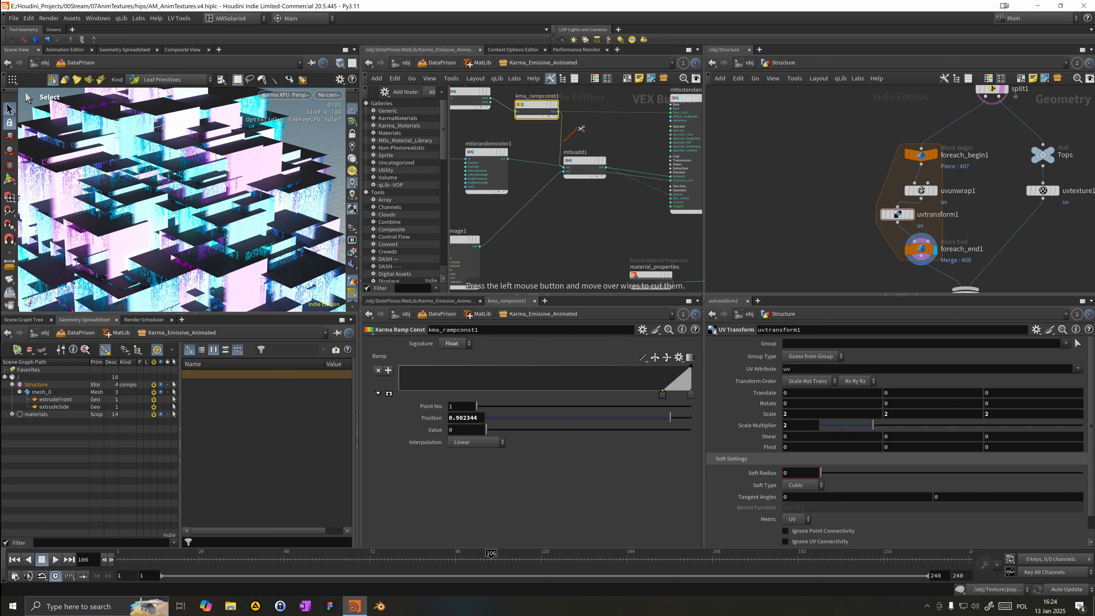
left_click_drag(578, 111, 572, 124)
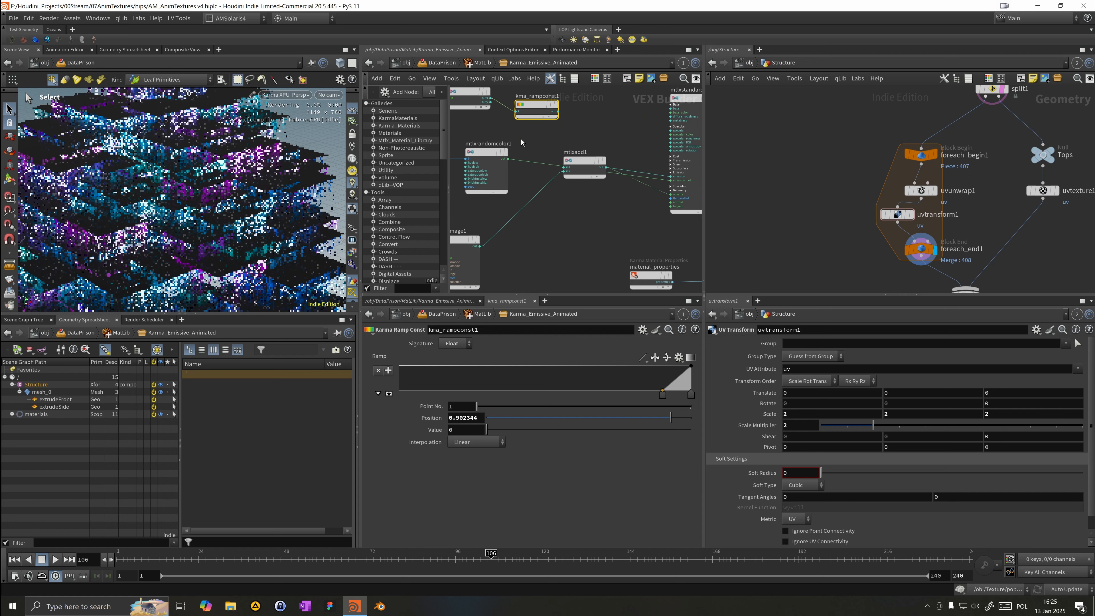
key("alt")
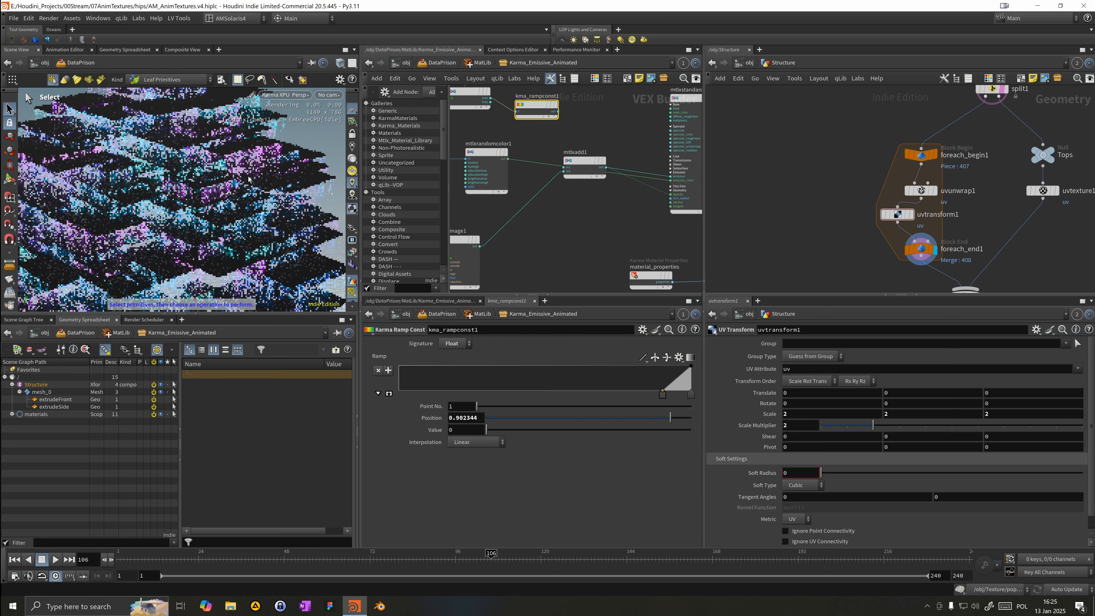
left_click_drag(250, 181, 259, 204)
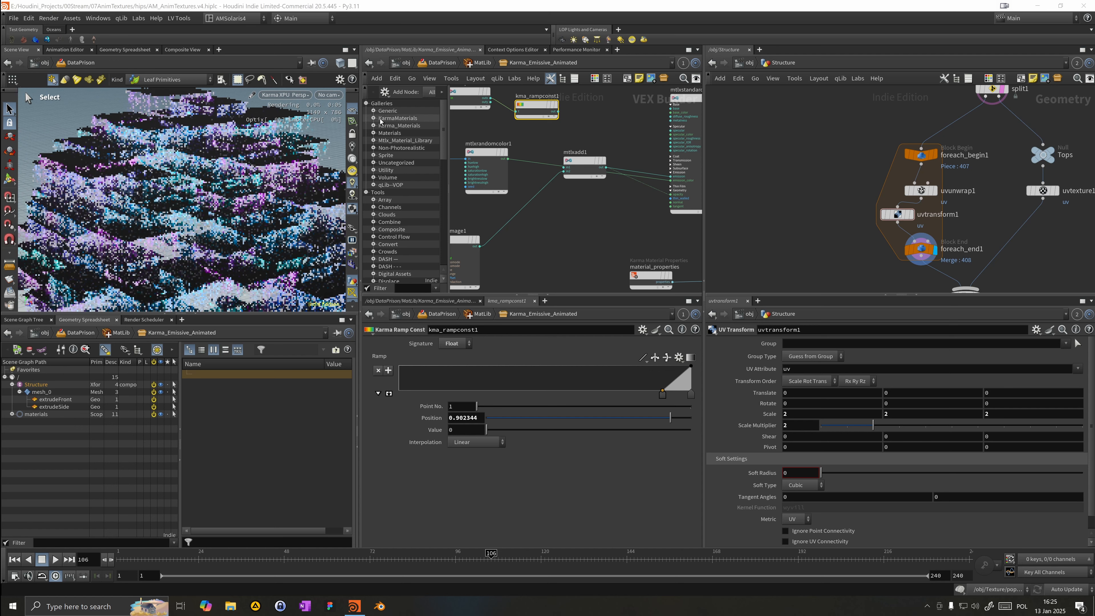
right_click_drag(257, 201, 247, 241, "alt")
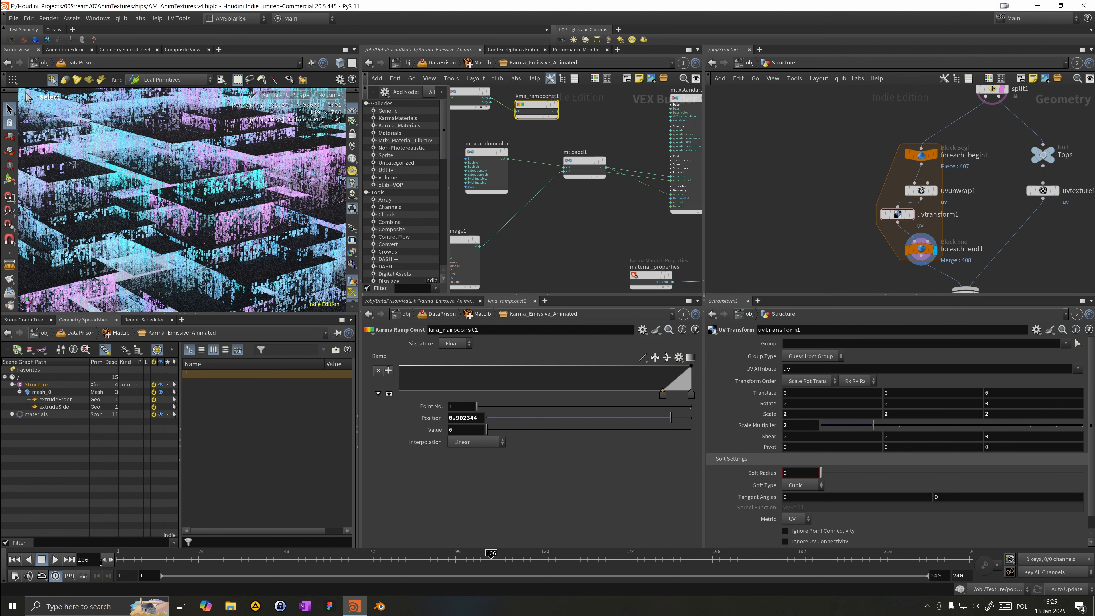
Step: Switch the viewport renderer to Houdini VK
left_click(292, 97)
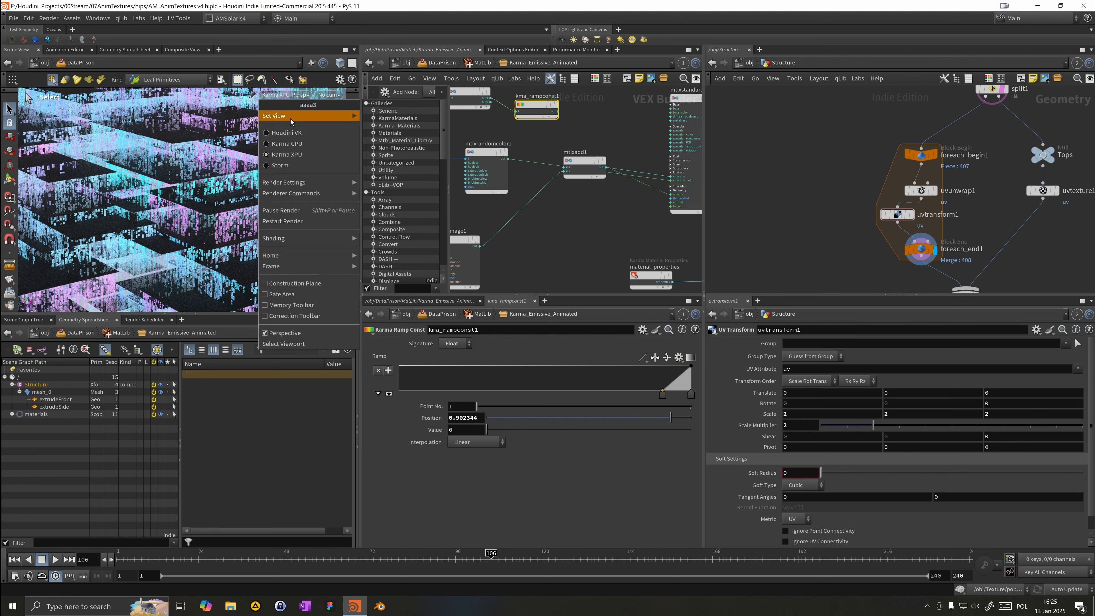
left_click(289, 136)
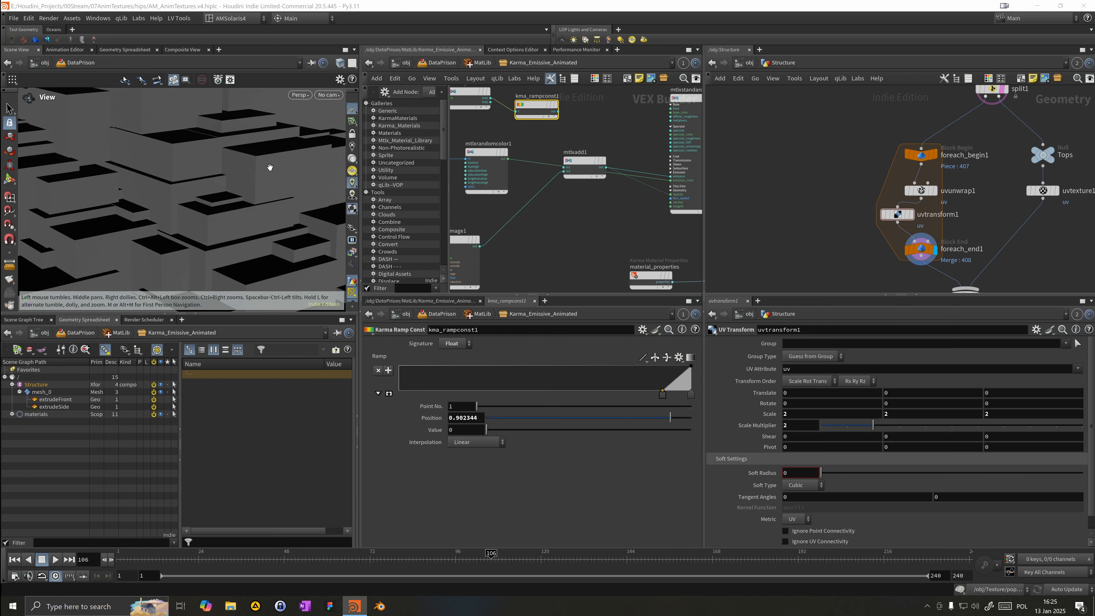
left_click(300, 94)
left_click(305, 132)
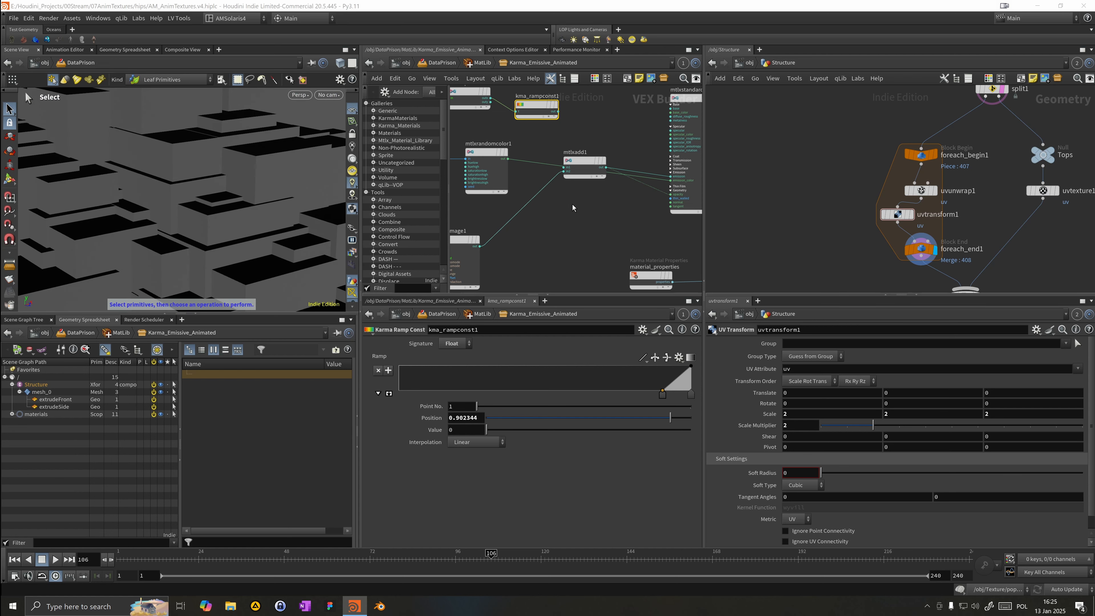
Step: Return into the Karma_Emissive_Animated material network and cut the wire feeding the standard surface shader
middle_click_drag(833, 270, 821, 237)
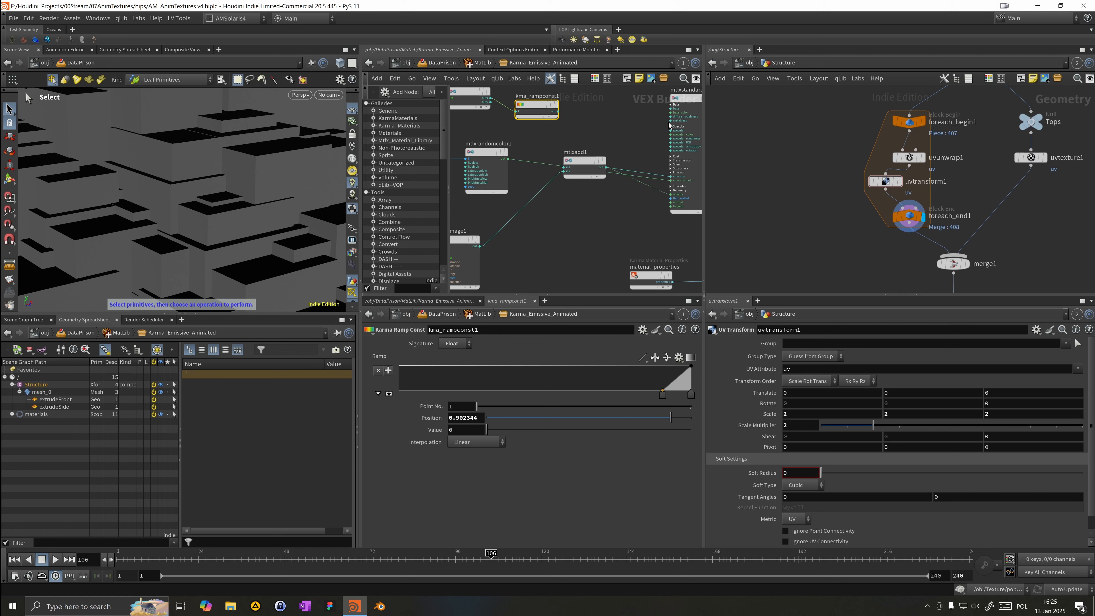
left_click(436, 62)
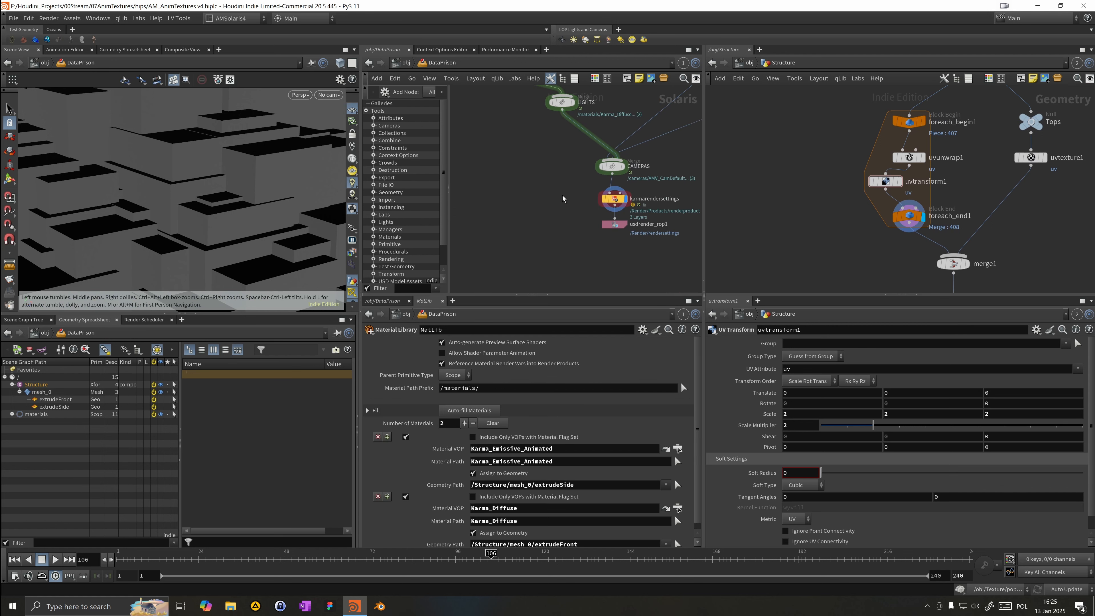
left_click(621, 195)
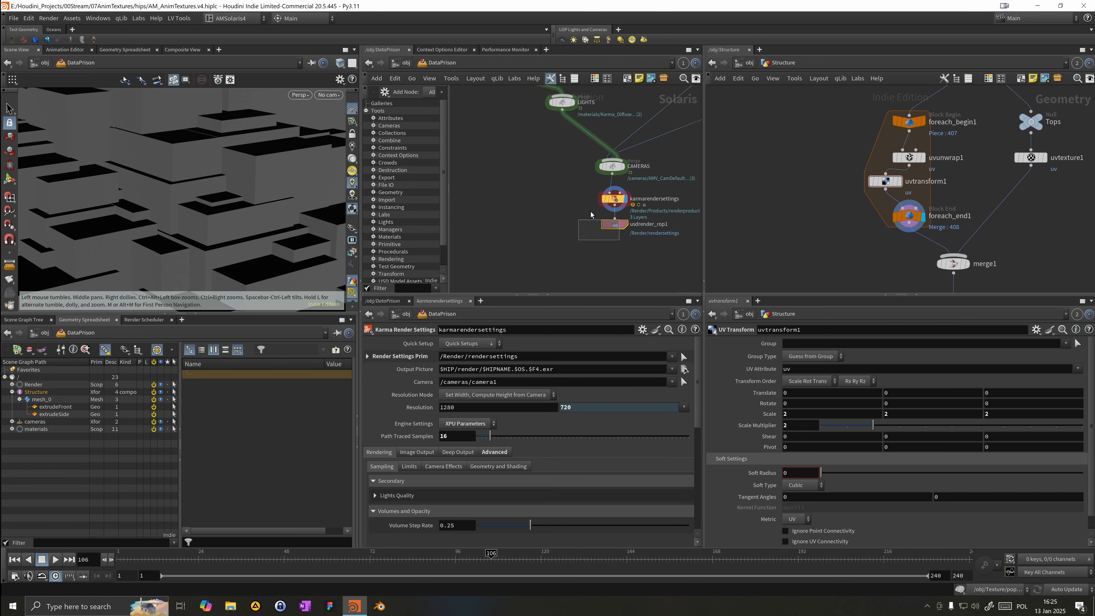
right_click_drag(271, 167, 136, 160)
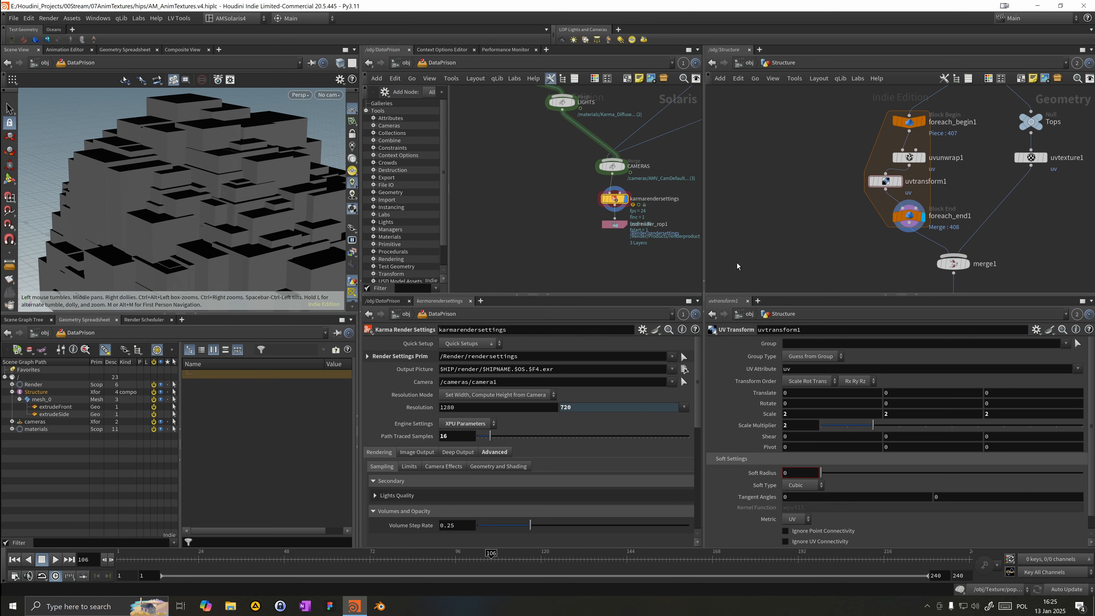
left_click_drag(885, 181, 898, 187)
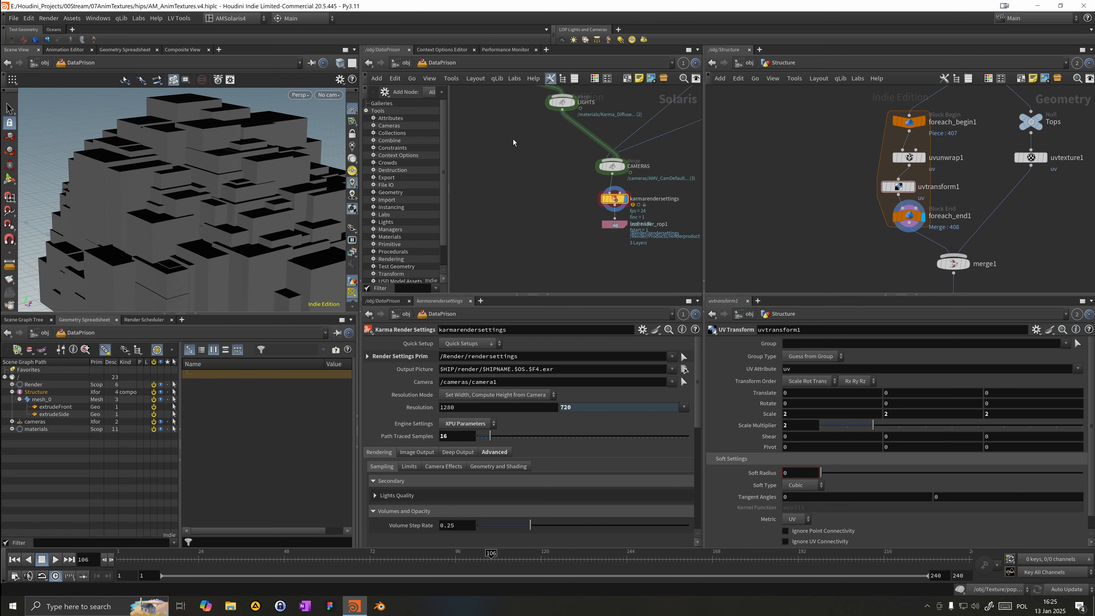
middle_click_drag(507, 139, 538, 237)
double_click(524, 157)
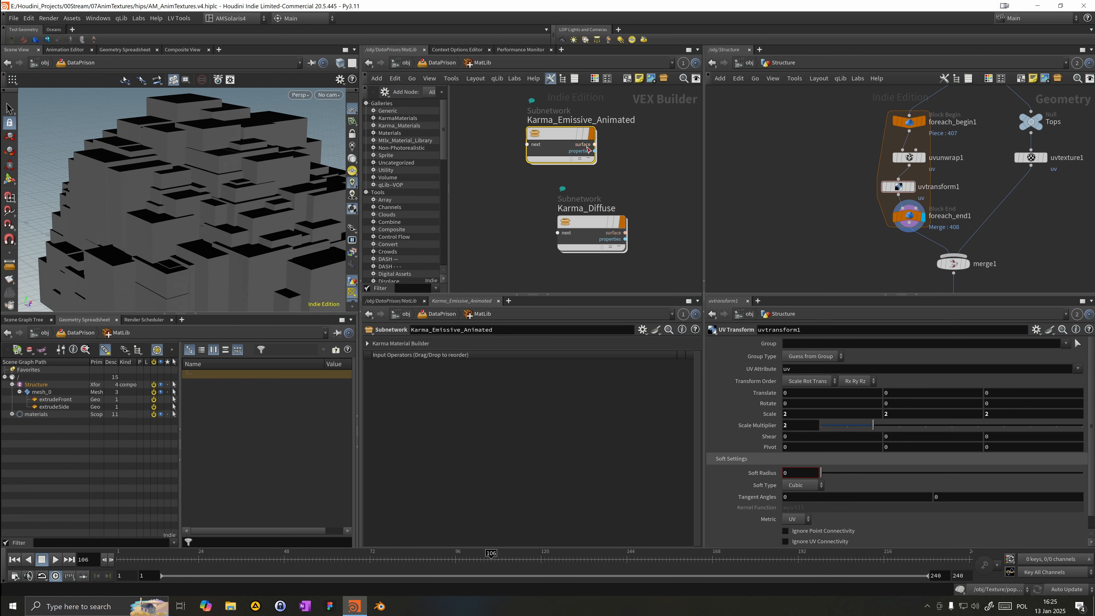
double_click(568, 143)
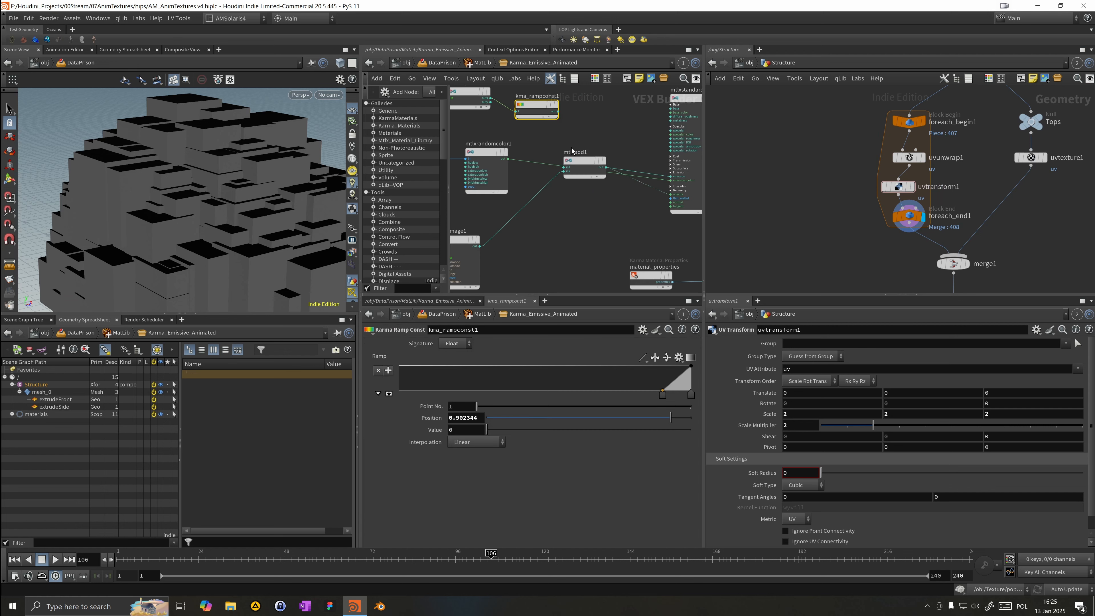
middle_click_drag(594, 152, 597, 211)
scroll(607, 186, "down", 3)
left_click_drag(594, 207, 547, 204)
scroll(630, 187, "up", 2)
key("y")
left_click_drag(637, 236, 628, 213)
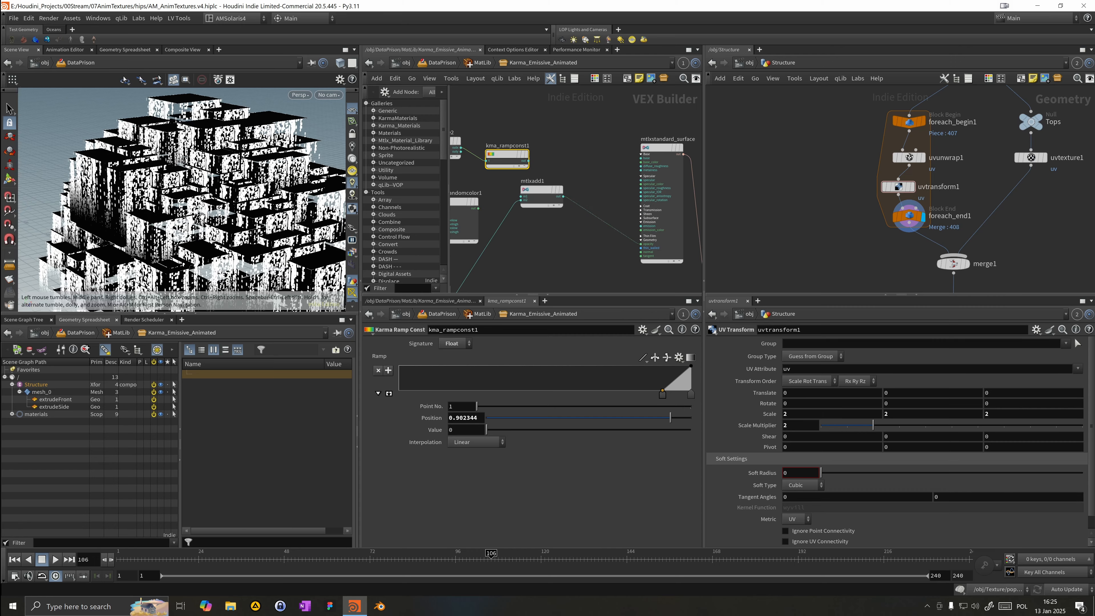
Step: Play the animation and inspect the building in the viewport
scroll(194, 214, "up", 5)
middle_click_drag(193, 214, 131, 213)
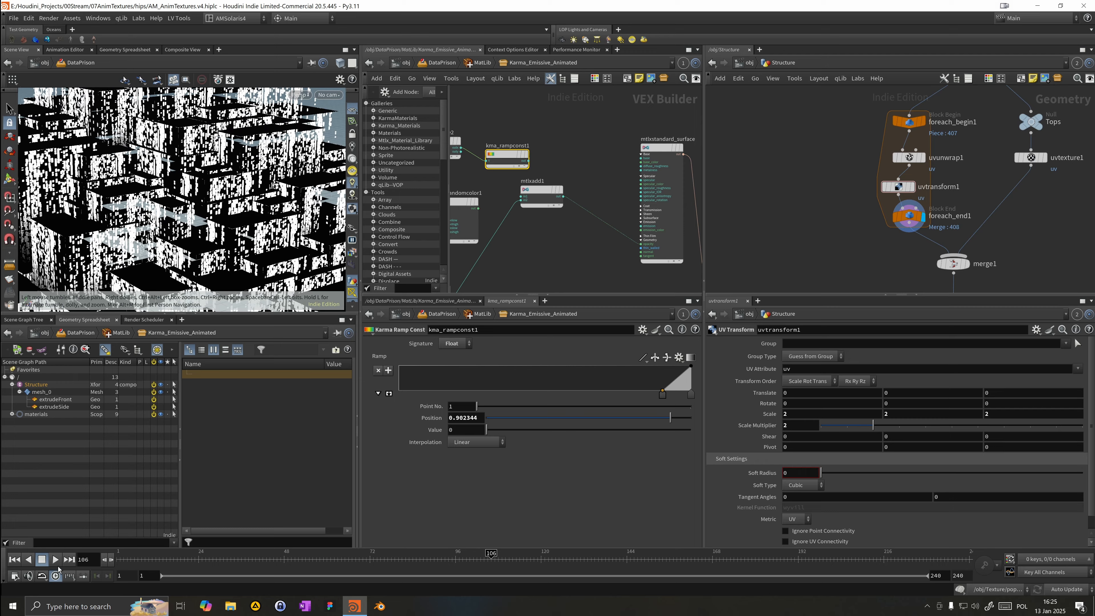
left_click(59, 561)
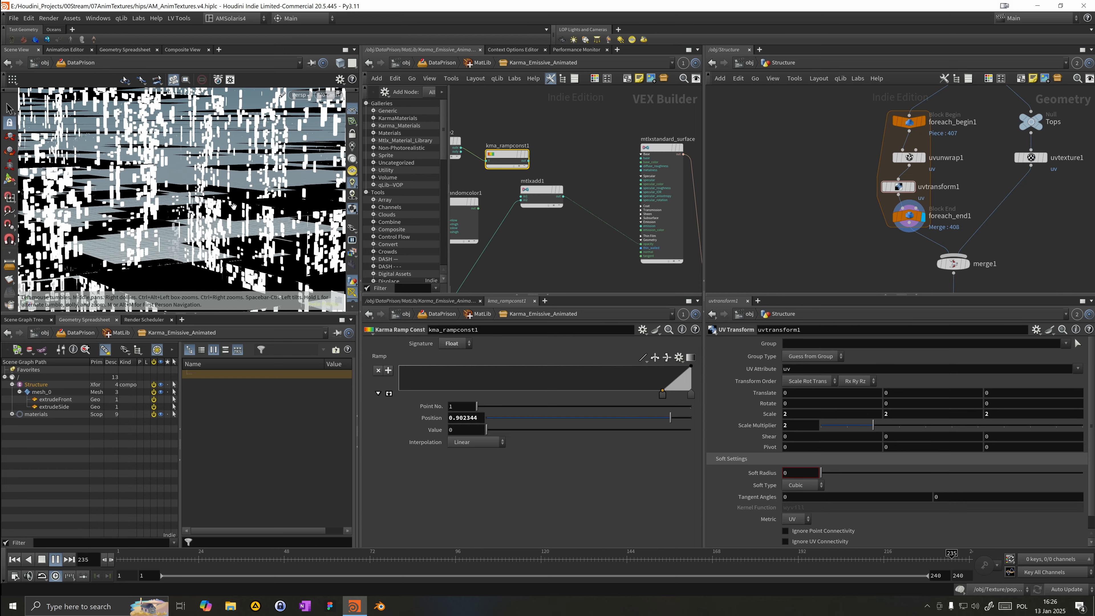
left_click_drag(226, 210, 199, 209)
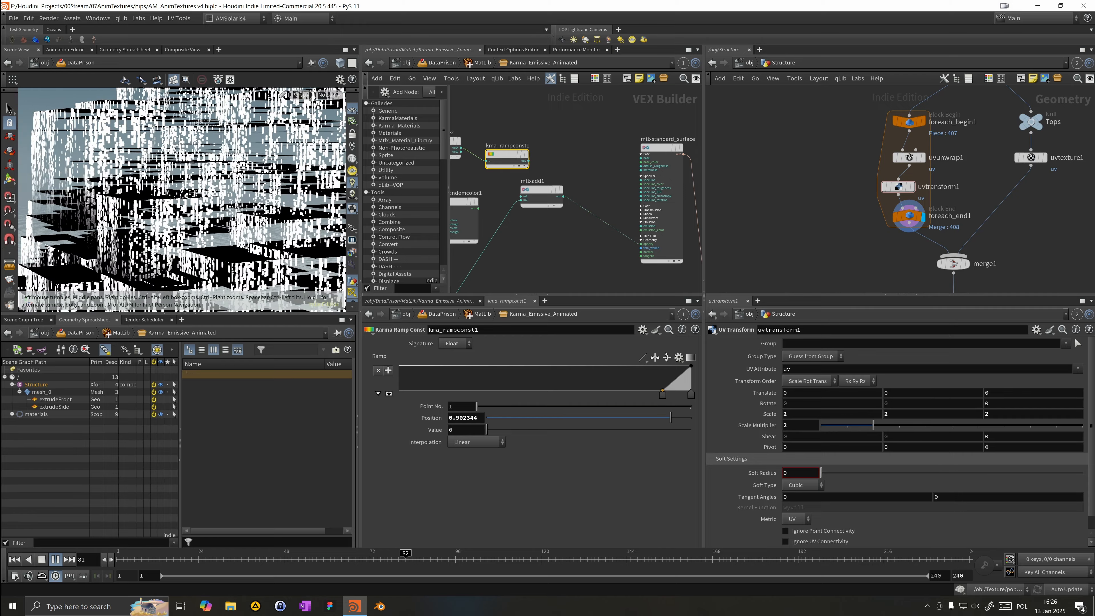
Step: Wire the ramp constant's output into an input of the standard surface shader
left_click_drag(150, 177, 100, 176)
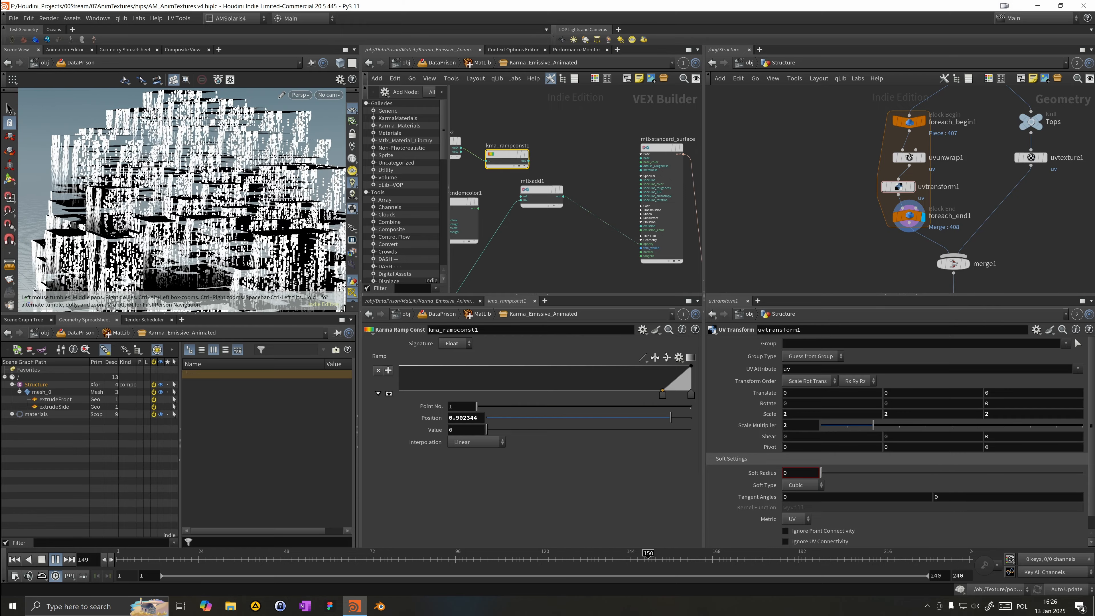
left_click_drag(529, 162, 641, 244)
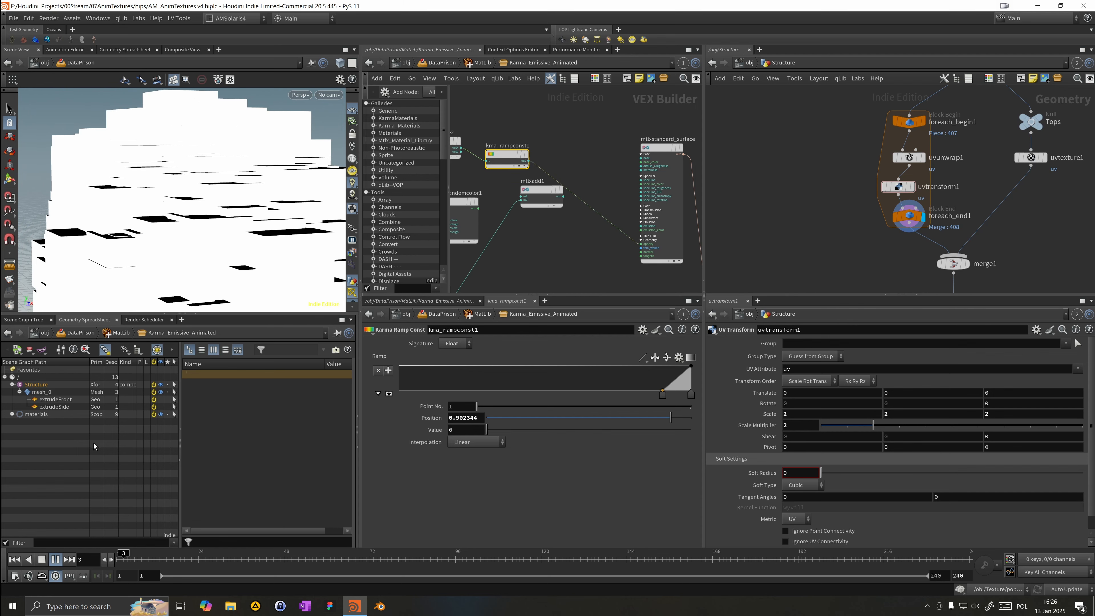
scroll(185, 257, "down", 5)
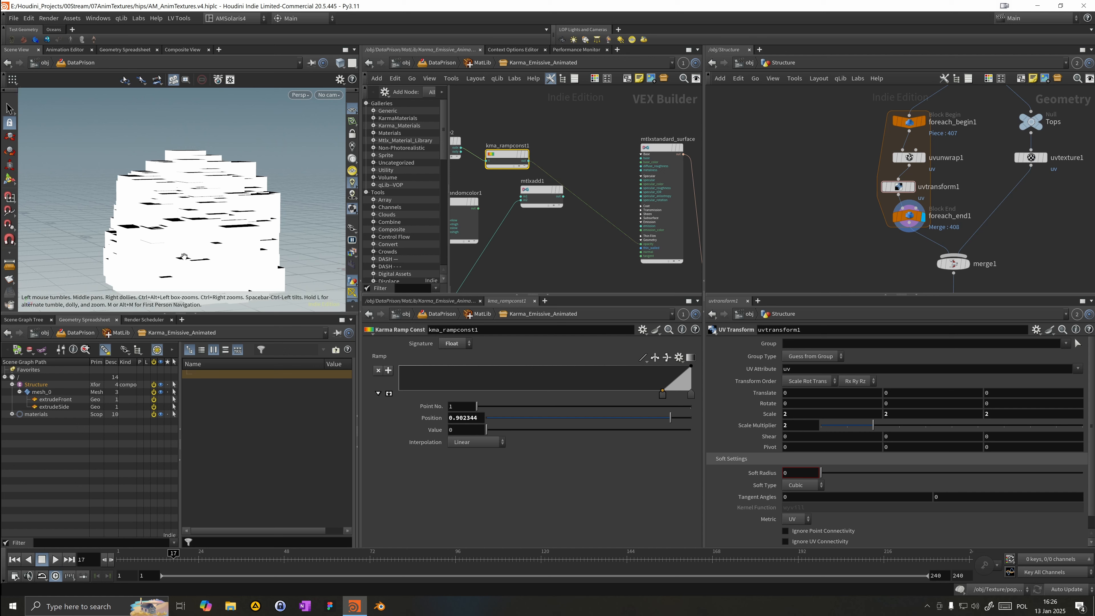
middle_click_drag(483, 178, 548, 169)
left_click(448, 344)
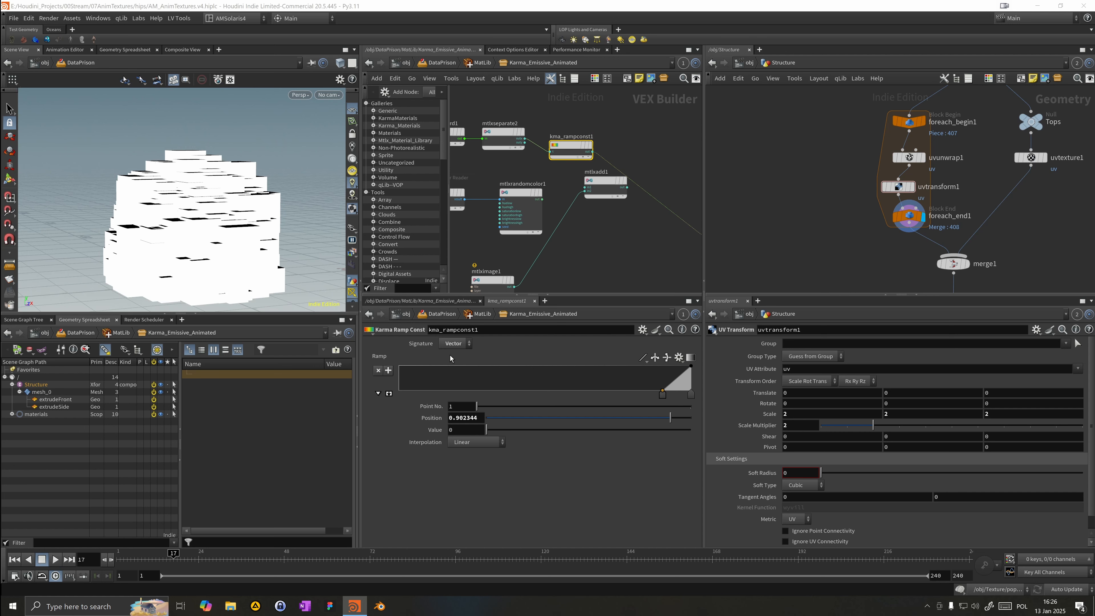
left_click(450, 355)
left_click_drag(398, 391, 426, 391)
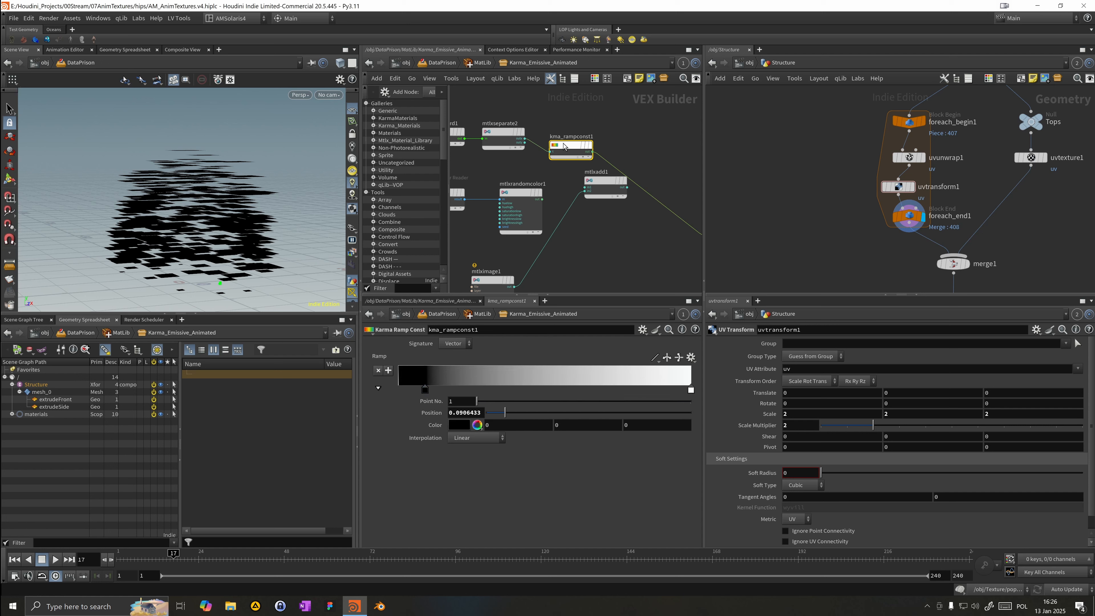
left_click_drag(525, 142, 552, 151)
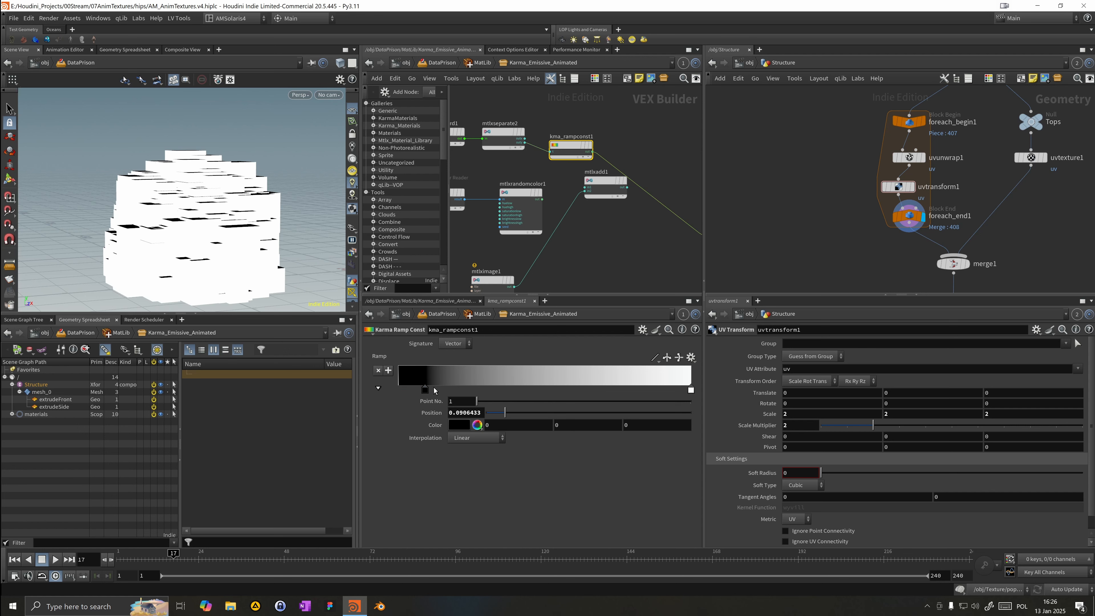
left_click_drag(426, 390, 382, 390)
left_click_drag(247, 259, 284, 199)
scroll(389, 209, "down", 1)
middle_click_drag(635, 175, 579, 165)
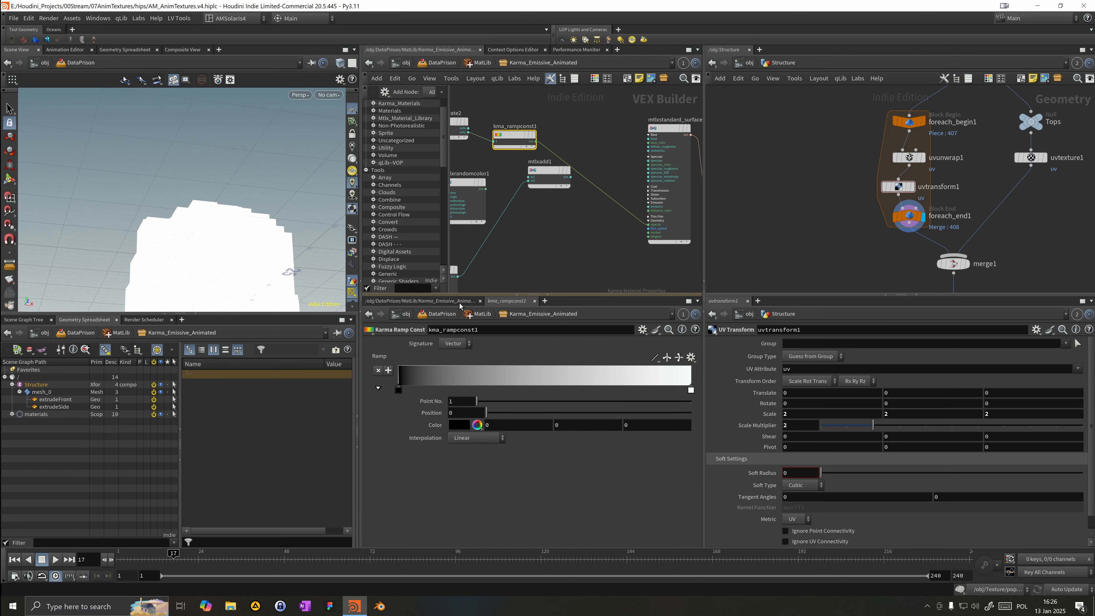
left_click(455, 343)
left_click(451, 366)
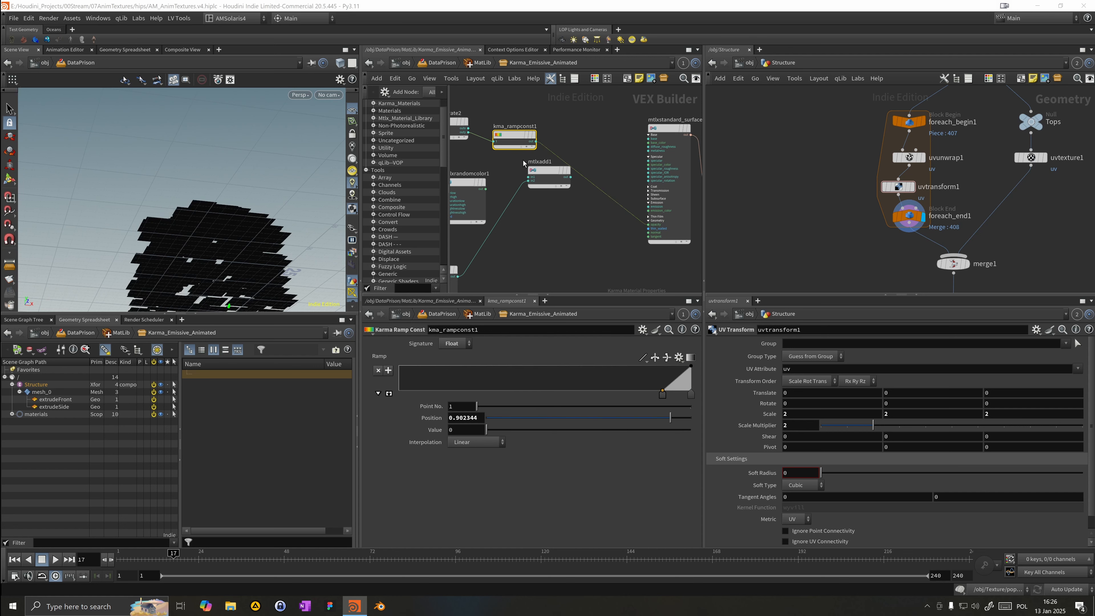
Step: Reconnect the ramp constant's output to a different input on the standard surface shader
left_click(536, 142)
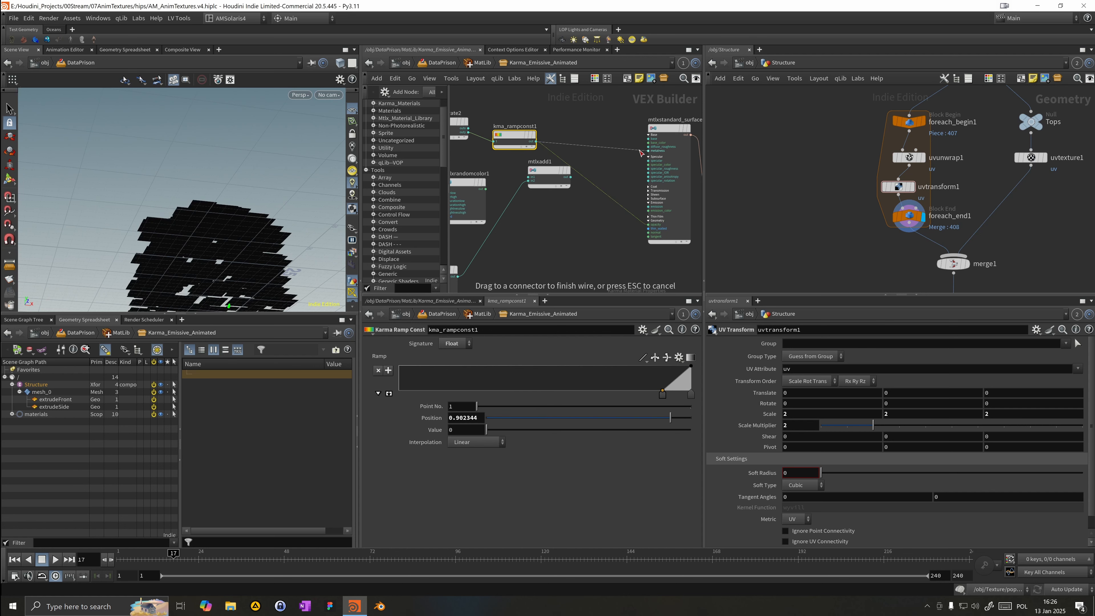
left_click(655, 145)
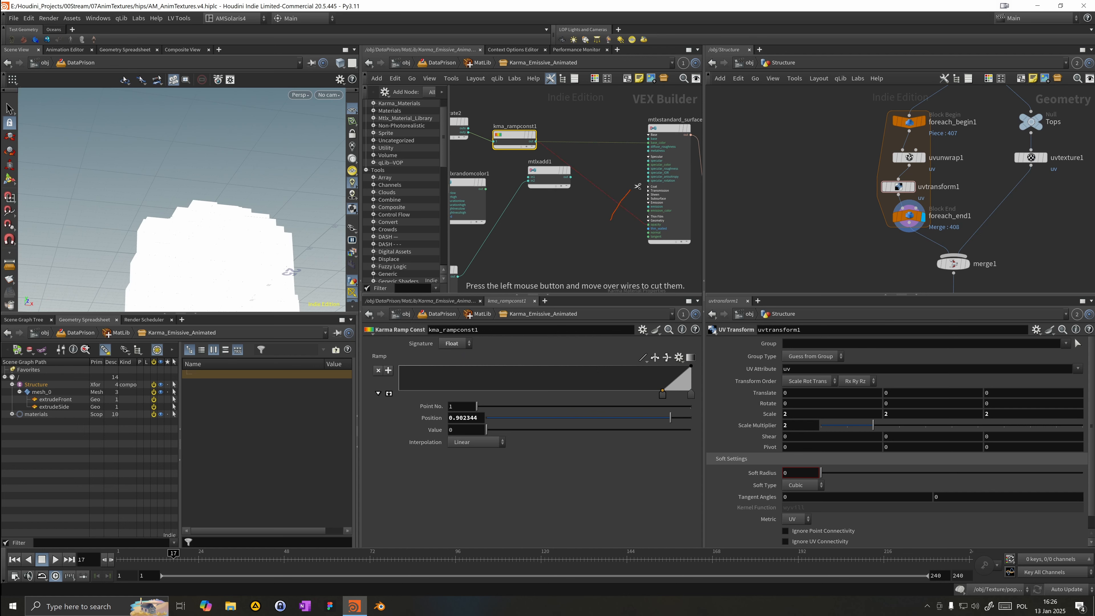
left_click_drag(284, 242, 290, 208)
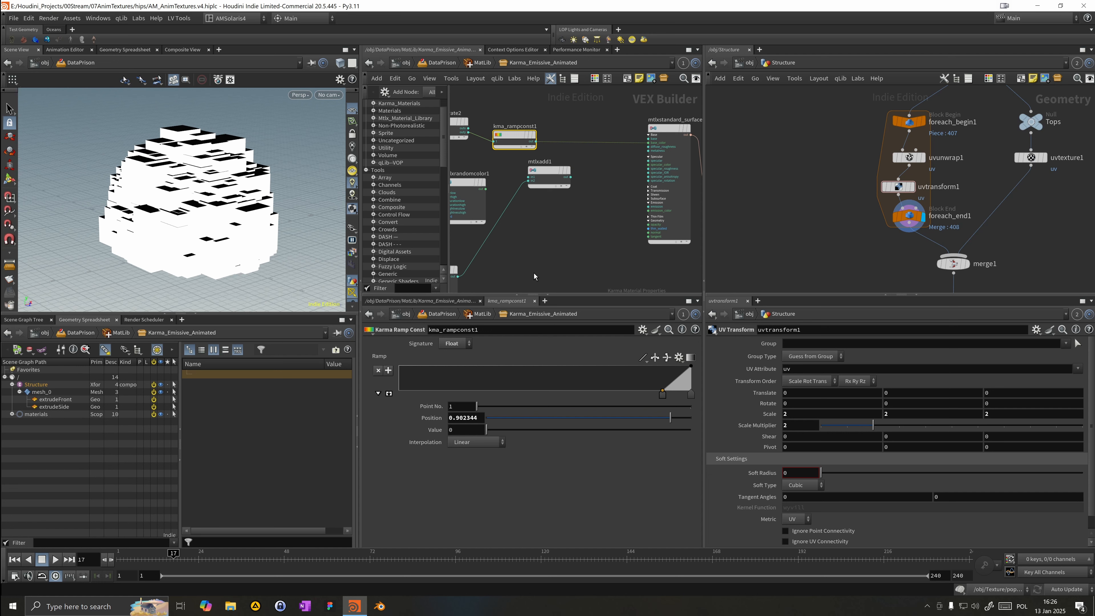
Step: Move the ramp's lower key to position 0 so the float ramp runs linearly across its full range
left_click_drag(663, 394, 366, 388)
left_click_drag(553, 373, 617, 238)
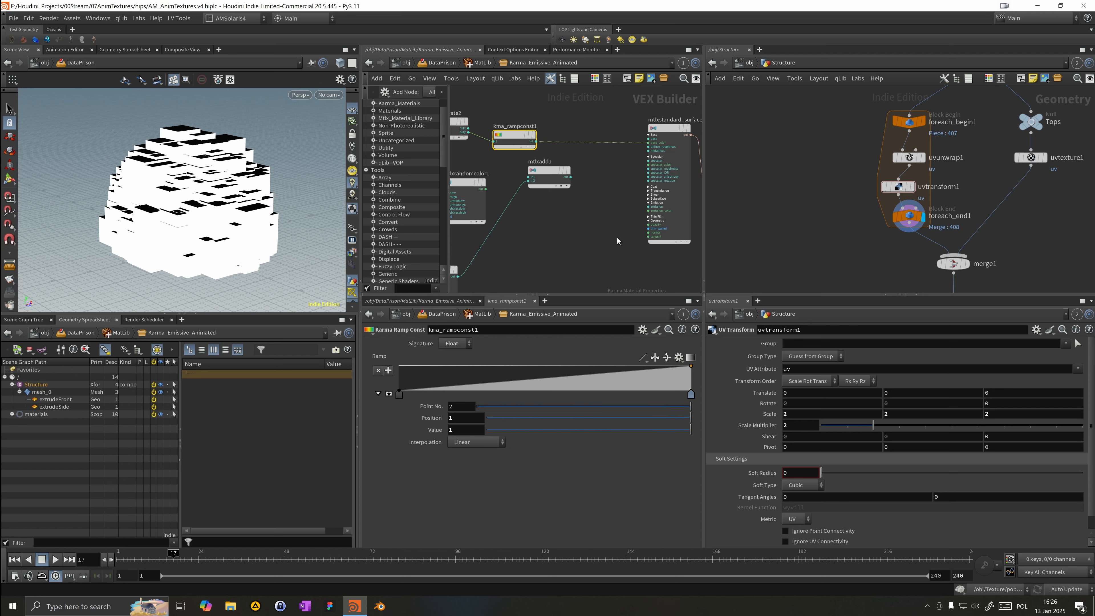
middle_click_drag(570, 229, 648, 245)
middle_click_drag(495, 164, 514, 168)
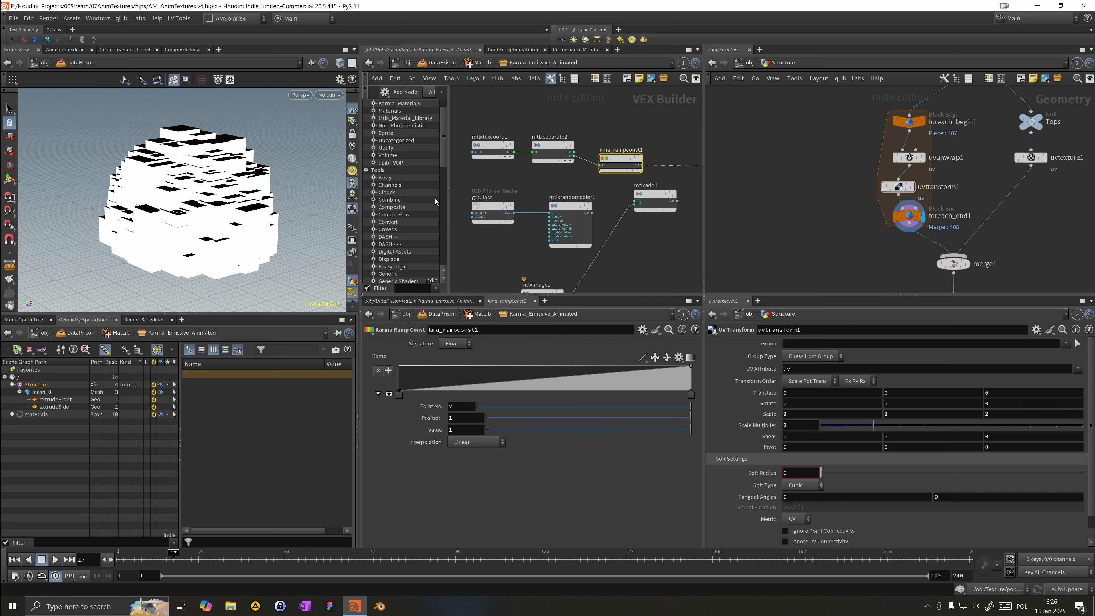
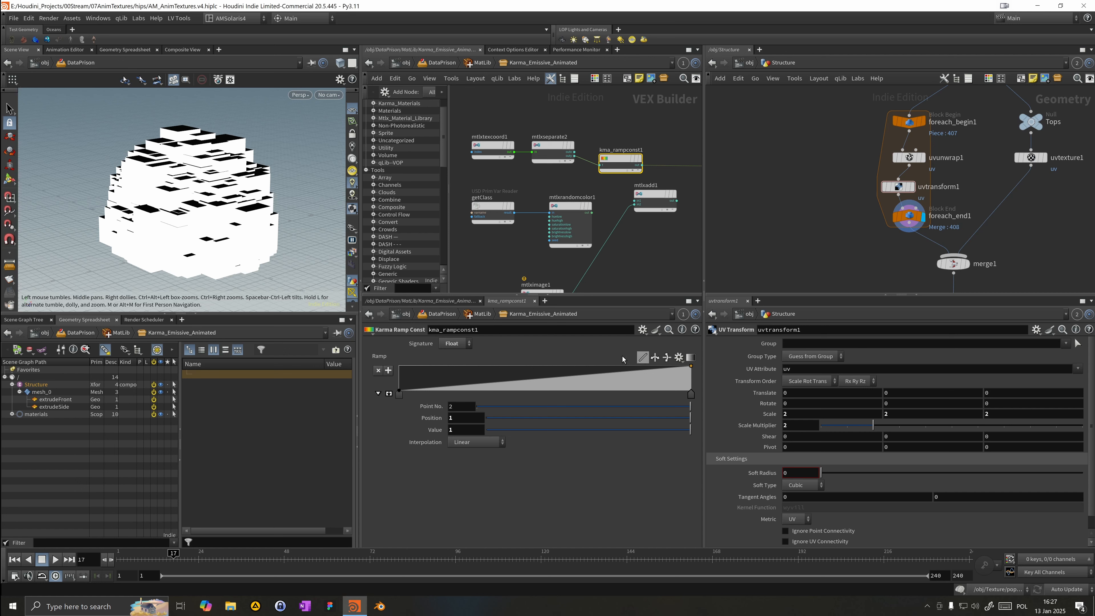
Step: Switch the ramp constant's signature to Vector and apply the Inferno color ramp preset
left_click(456, 344)
left_click(453, 356)
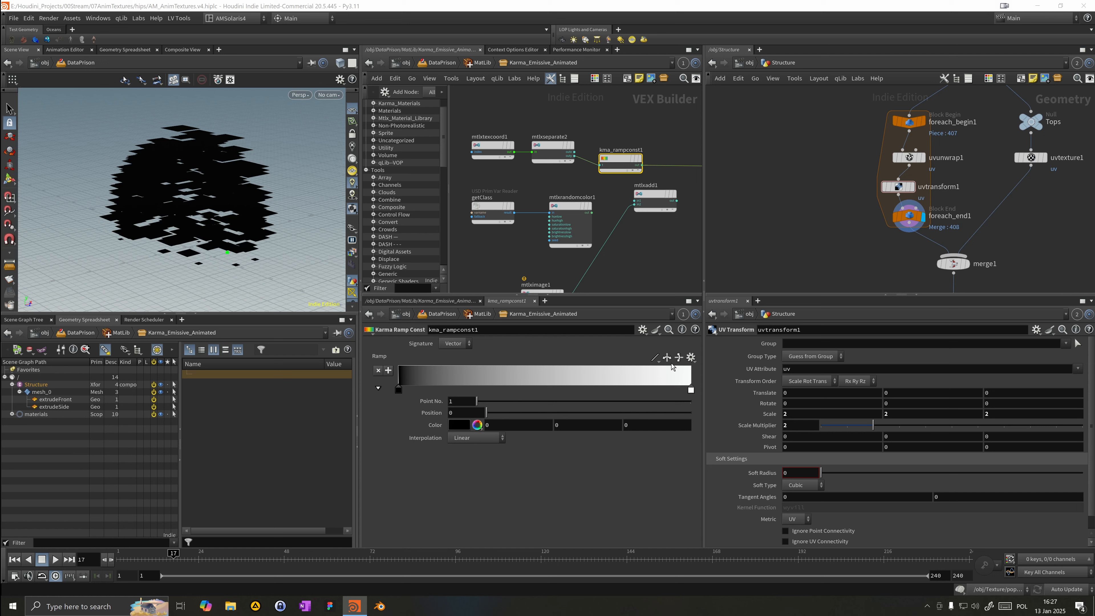
left_click(690, 358)
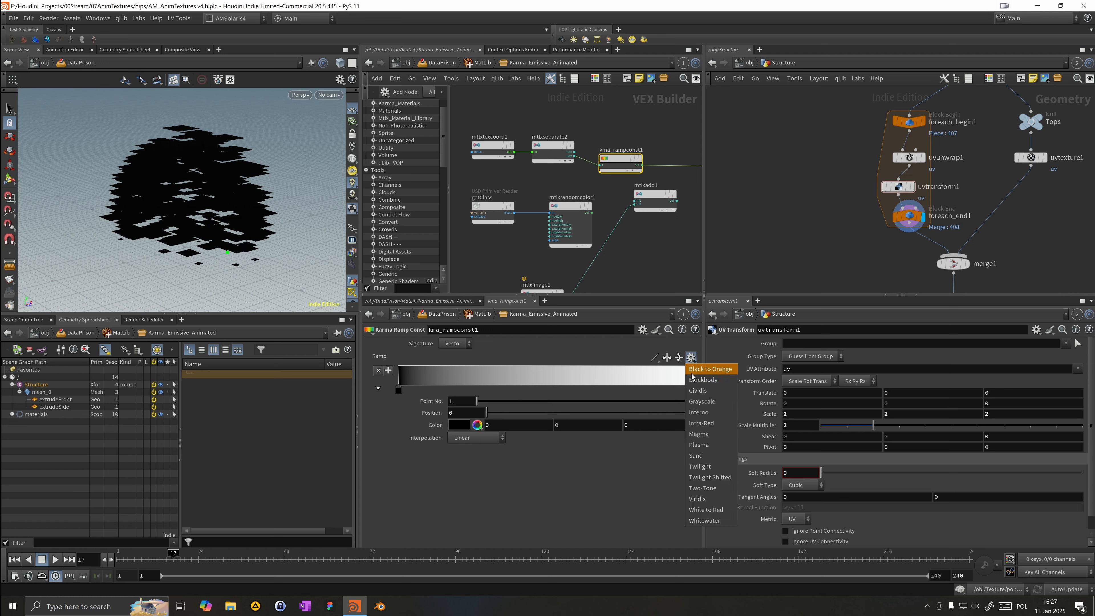
left_click(699, 413)
Step: Select the standard surface shader and switch the viewport renderer to Karma XPU
middle_click_drag(664, 182, 584, 159)
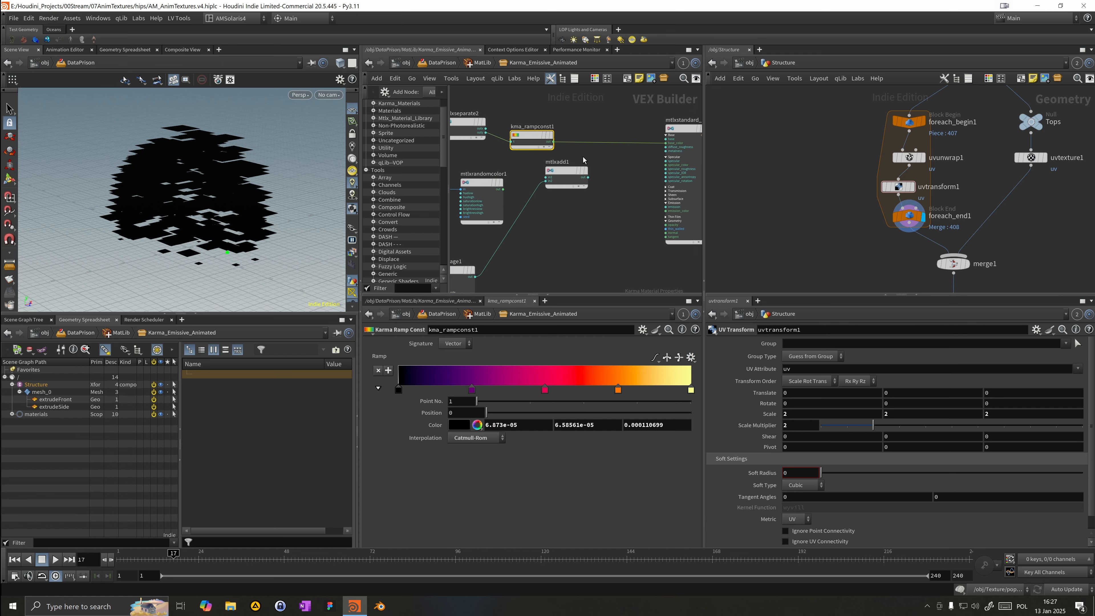
left_click(684, 129)
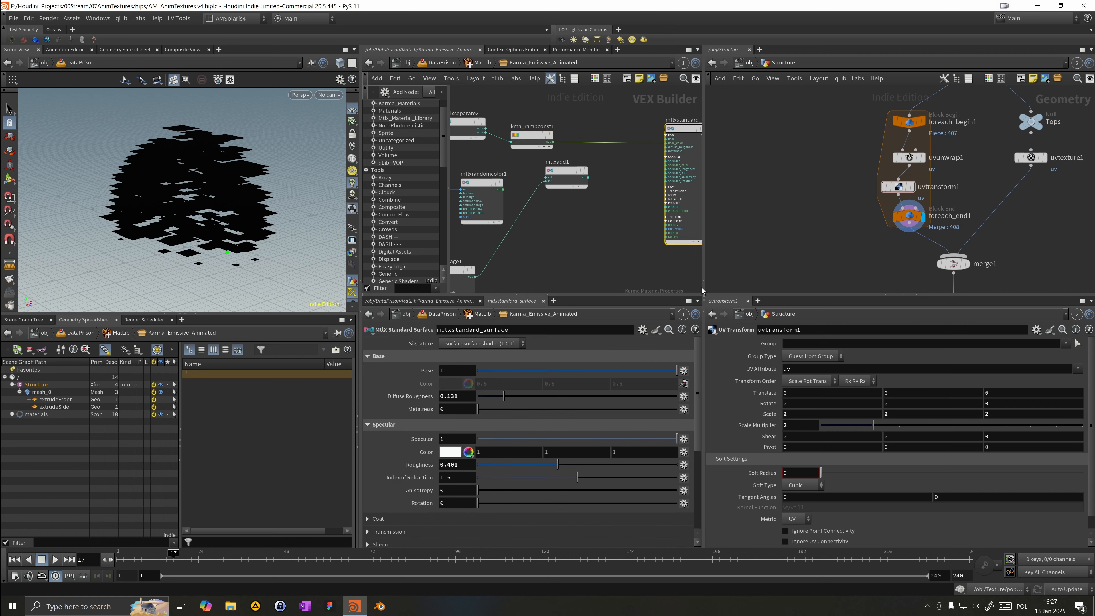
middle_click_drag(611, 207, 609, 193)
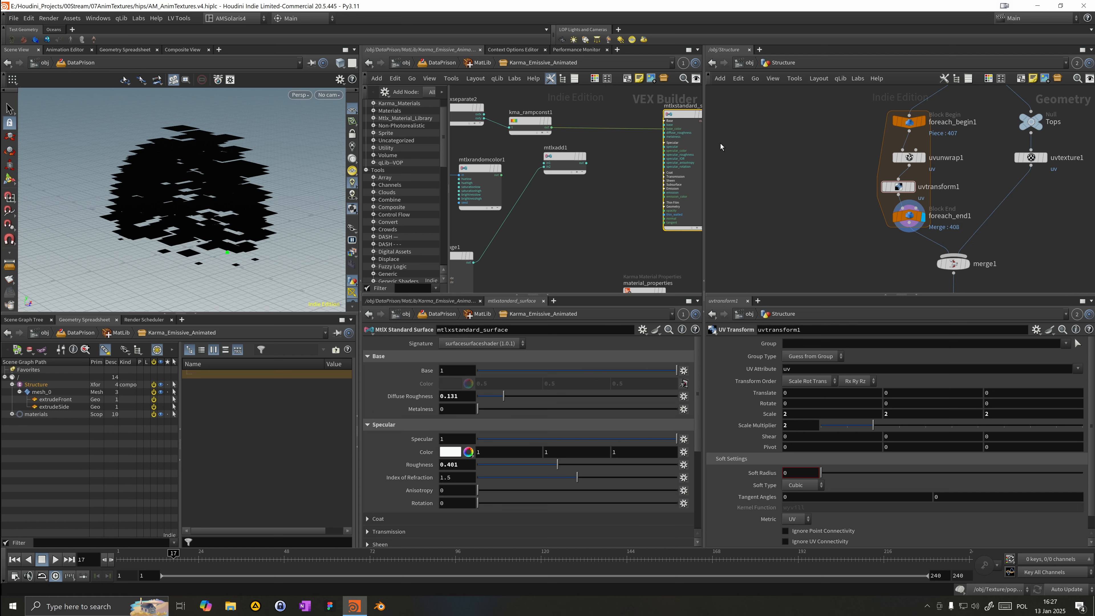
left_click(298, 95)
left_click(309, 156)
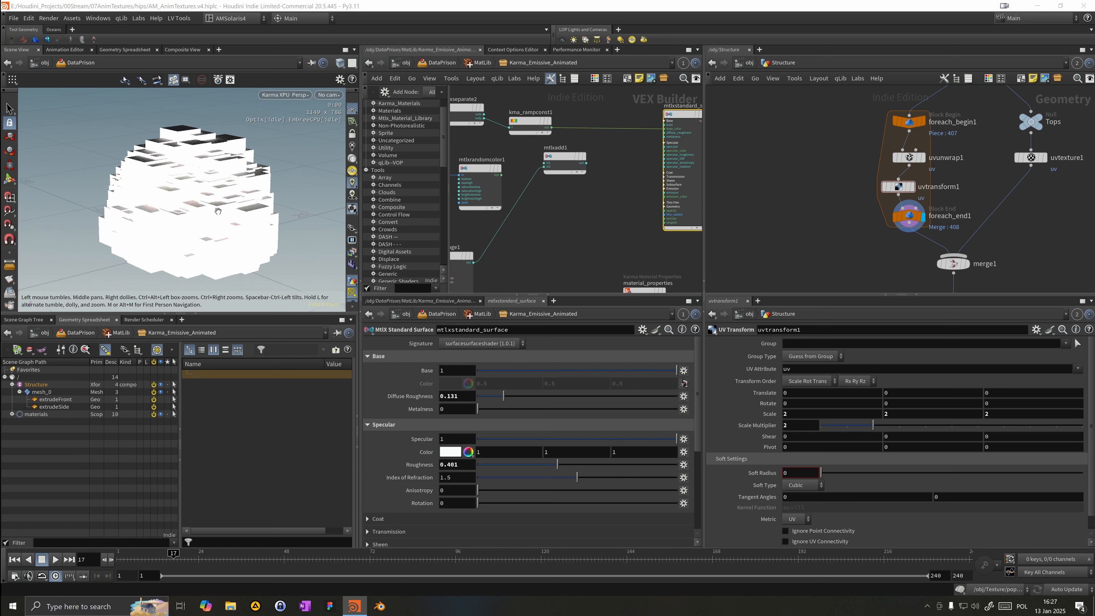
Step: Set the standard surface shader's Emission weight to 0
left_click_drag(207, 214, 197, 215)
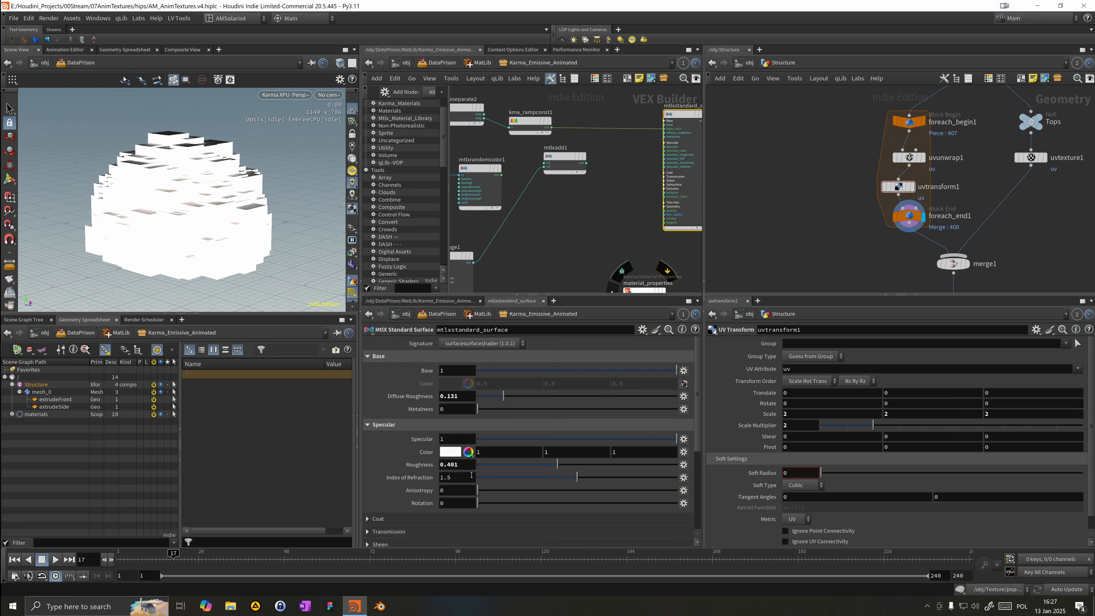
scroll(468, 471, "down", 3)
double_click(455, 493)
type("0")
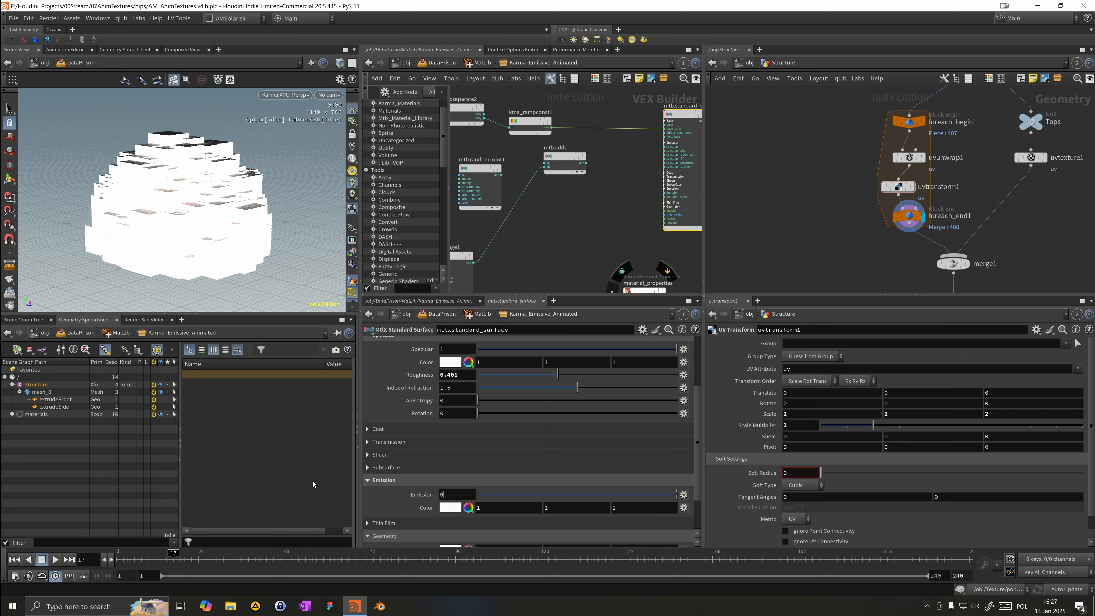
key("Return")
Step: Switch the ramp constant back to a Float signature and wire its output into the standard surface shader
left_click_drag(141, 215, 105, 219)
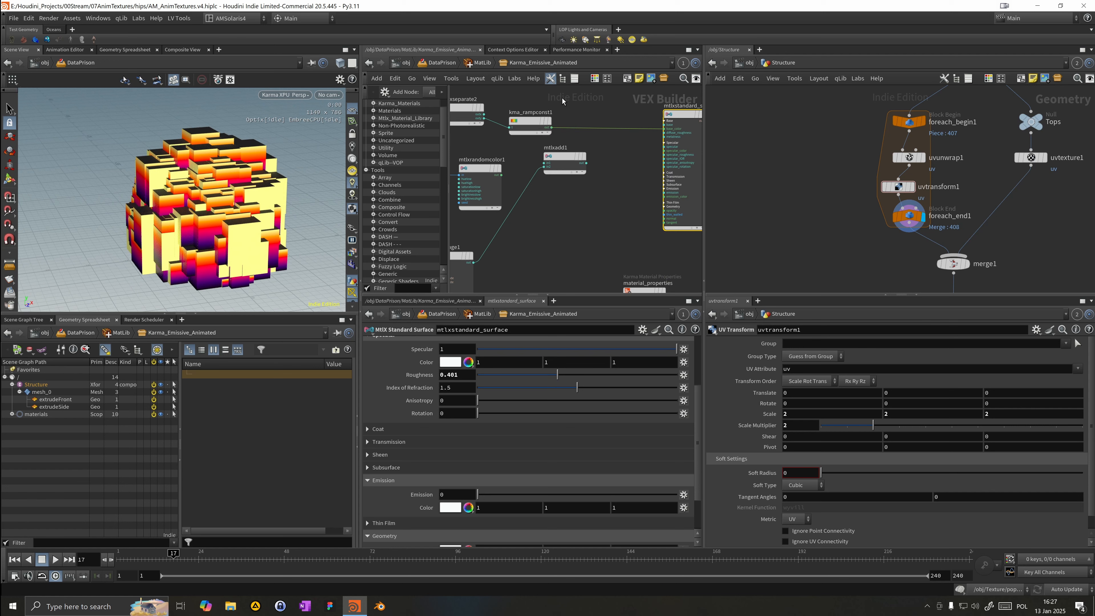
left_click_drag(560, 105, 464, 171)
left_click(535, 123)
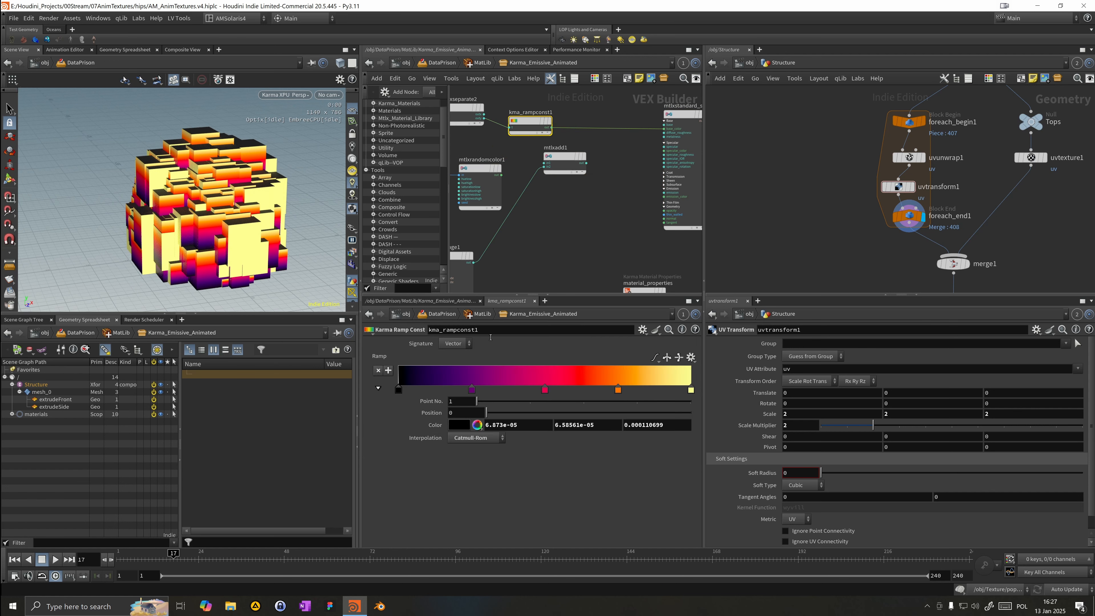
left_click(453, 343)
left_click(451, 353)
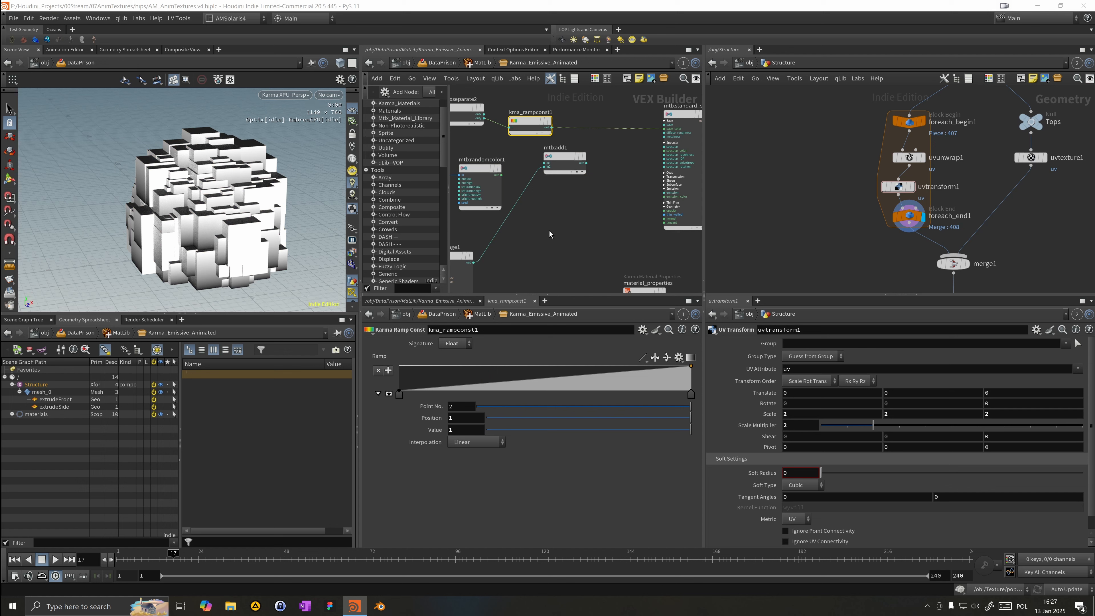
left_click(552, 128)
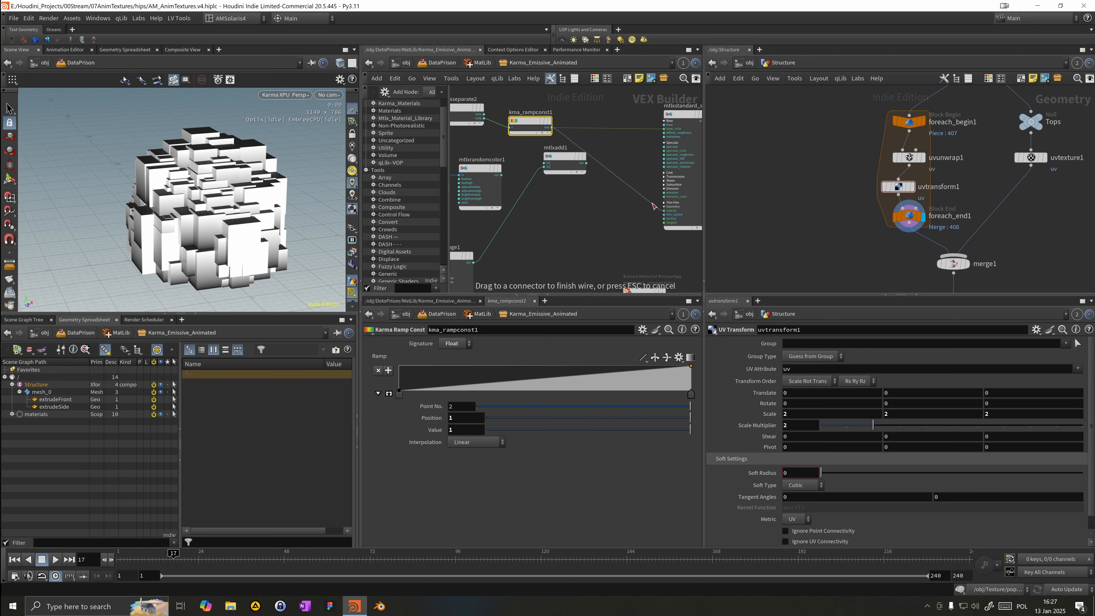
left_click(664, 210)
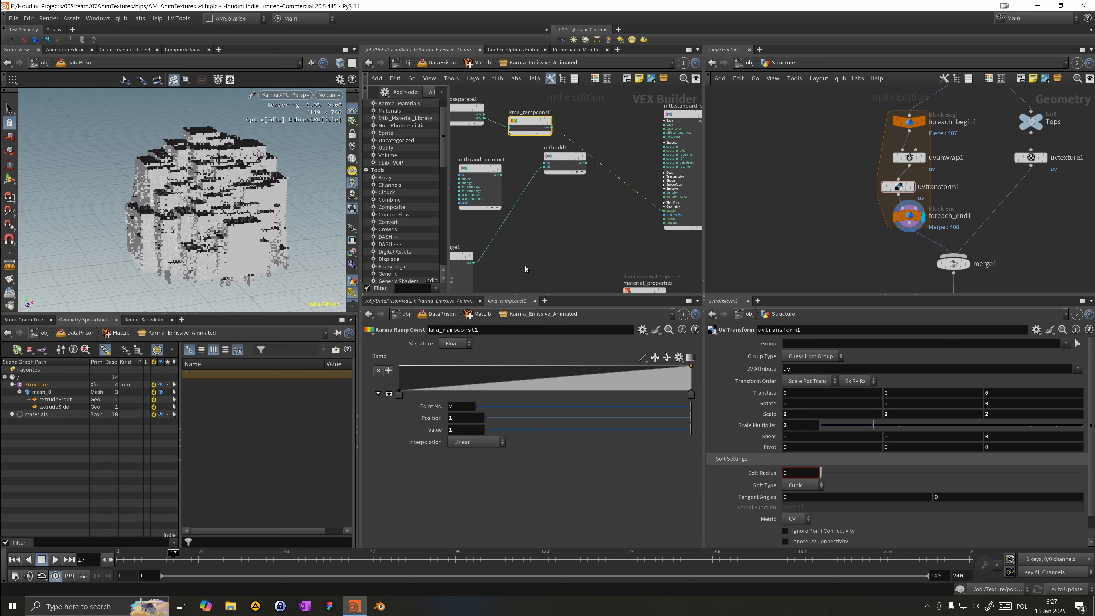
Step: Move the ramp's first key to a position of about 0.72 while checking the render
left_click_drag(401, 392, 679, 395)
left_click_drag(293, 272, 326, 256)
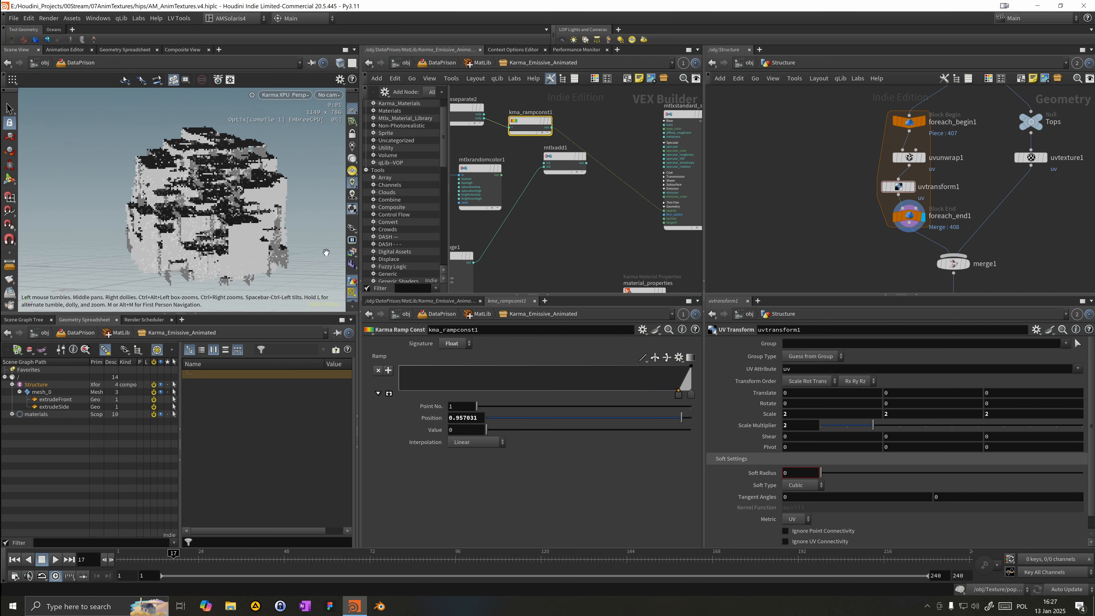
left_click_drag(257, 227, 276, 261)
middle_click_drag(277, 261, 317, 254)
right_click_drag(317, 255, 348, 170)
left_click_drag(259, 259, 257, 207)
middle_click_drag(257, 207, 268, 206)
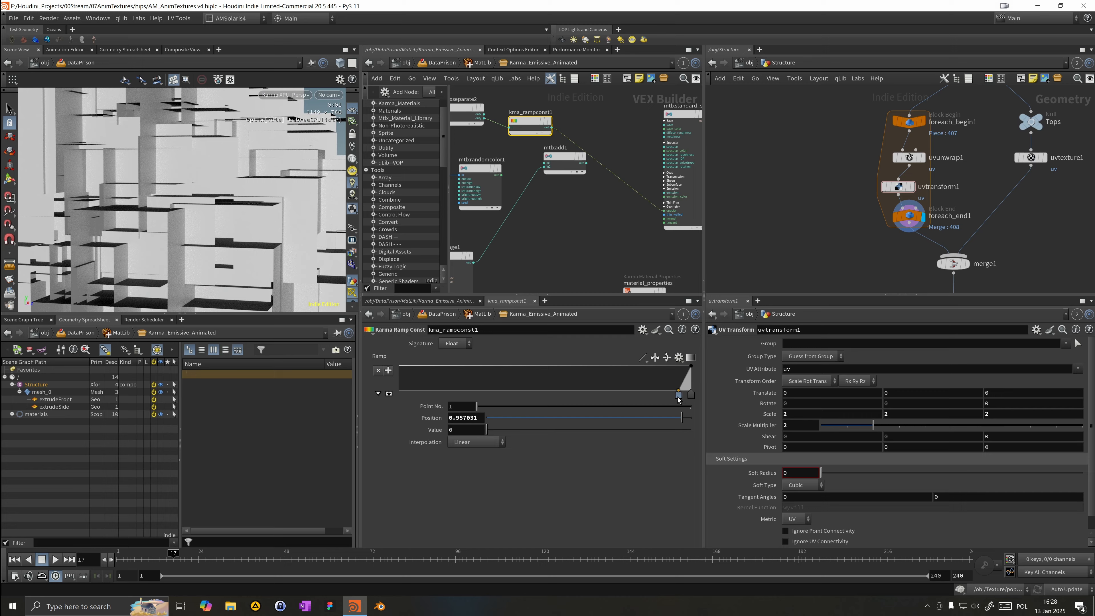
left_click_drag(629, 397, 597, 397)
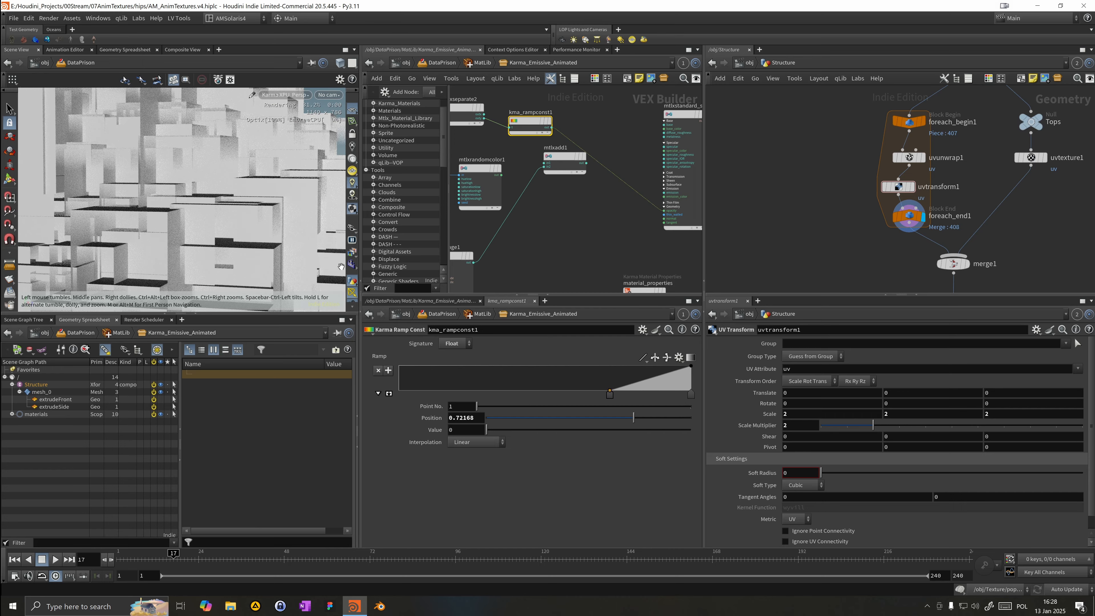
left_click_drag(300, 229, 276, 174)
Step: Rearrange and rewire the nodes in the shader network around the add node
key("space+g")
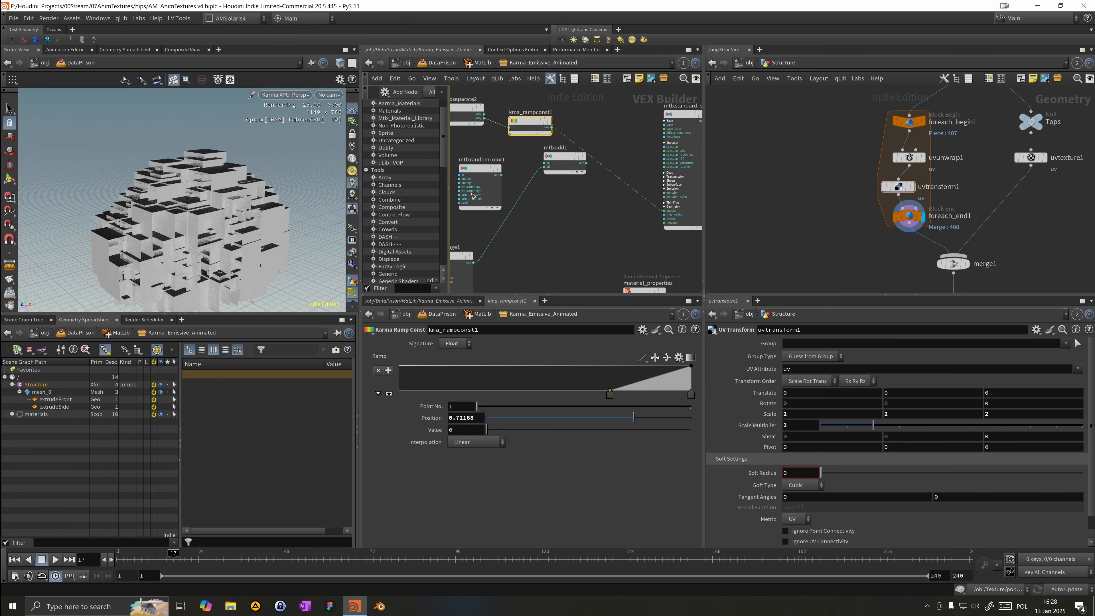
middle_click_drag(533, 212, 578, 193)
left_click_drag(607, 143, 603, 205)
middle_click_drag(565, 120, 583, 157)
left_click_drag(584, 140, 571, 132)
middle_click_drag(526, 173, 561, 166)
left_click_drag(583, 169, 570, 170)
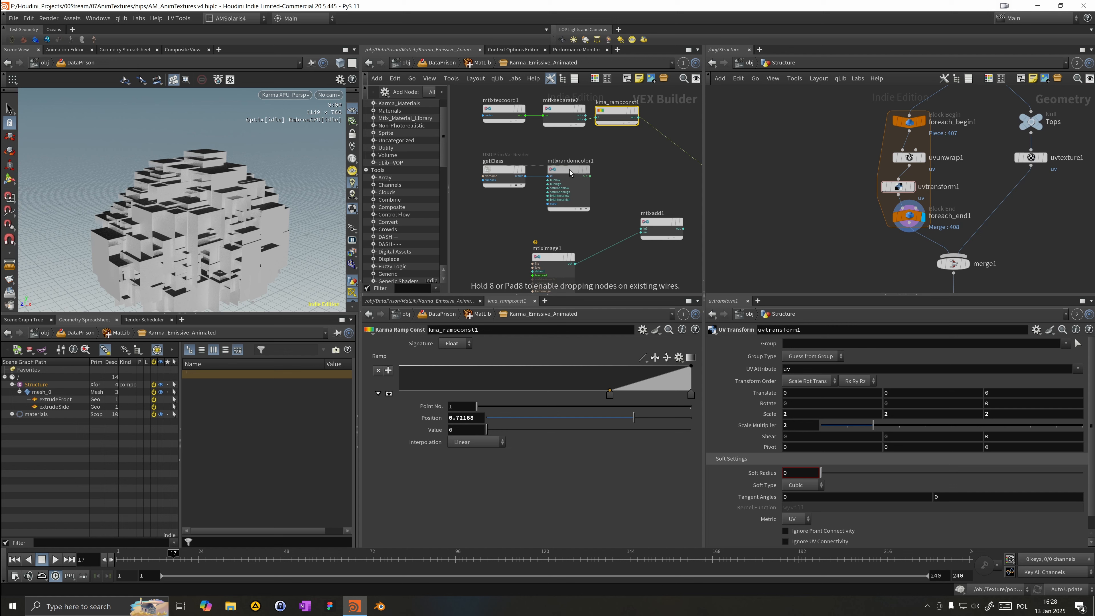
scroll(579, 179, "down", 1)
middle_click_drag(593, 178, 576, 129)
left_click_drag(534, 155, 686, 174)
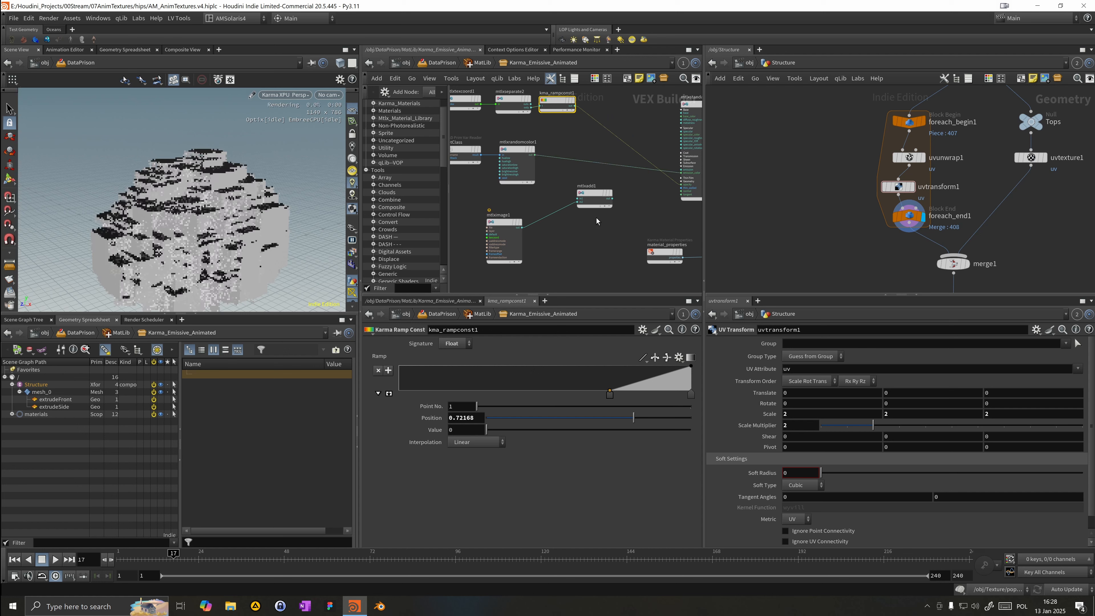
Step: Wire the ramp constant into the add node and connect the add node's output to the standard surface shader
left_click_drag(600, 199, 590, 208)
left_click(602, 206)
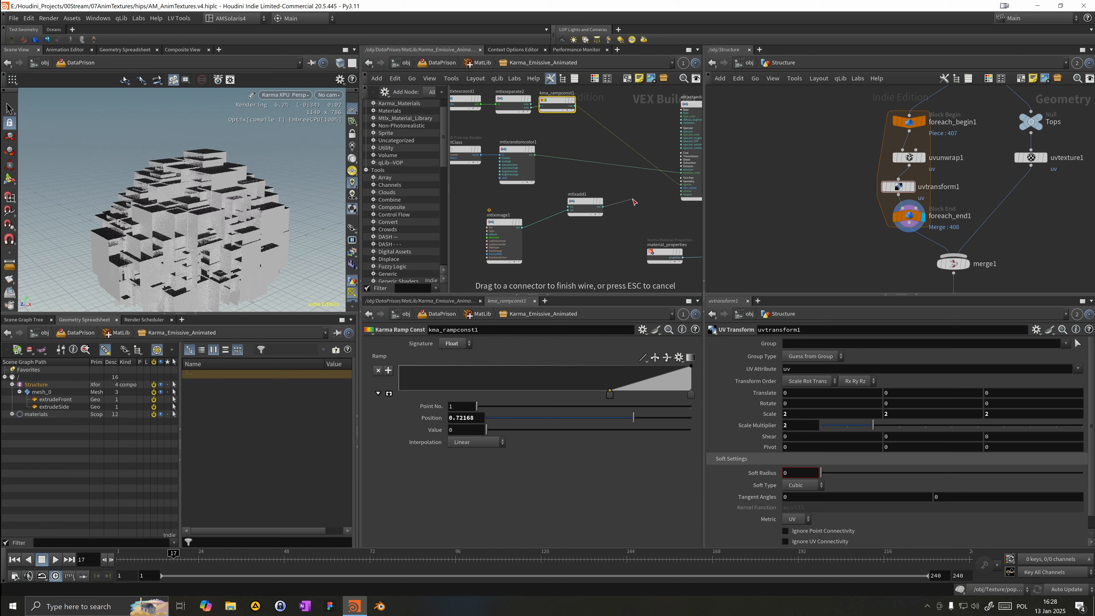
left_click_drag(664, 187, 605, 201)
key("Escape")
left_click(584, 207)
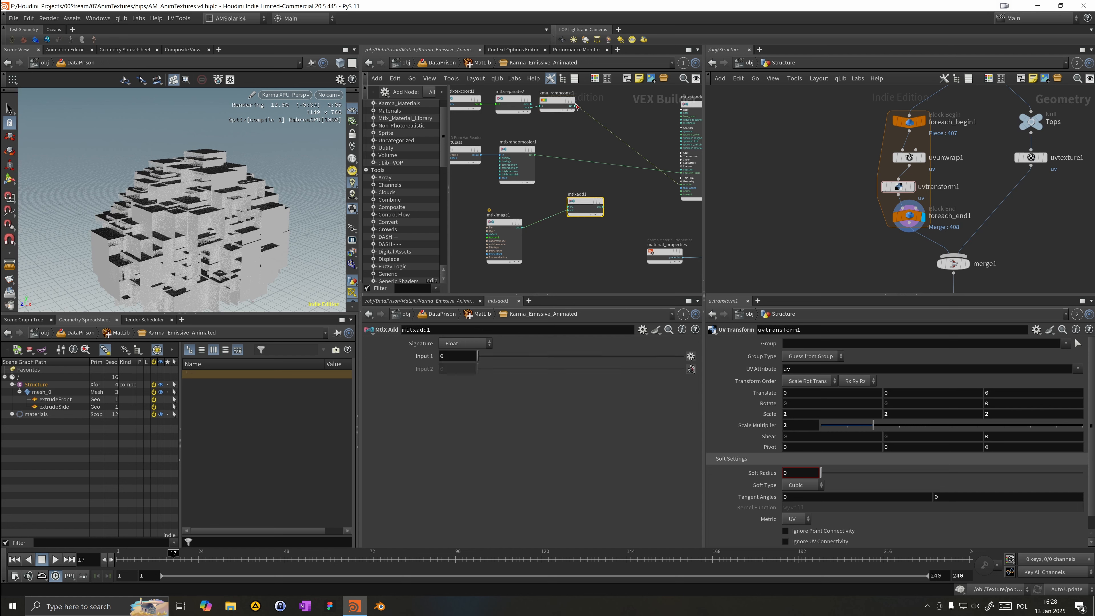
left_click(574, 107)
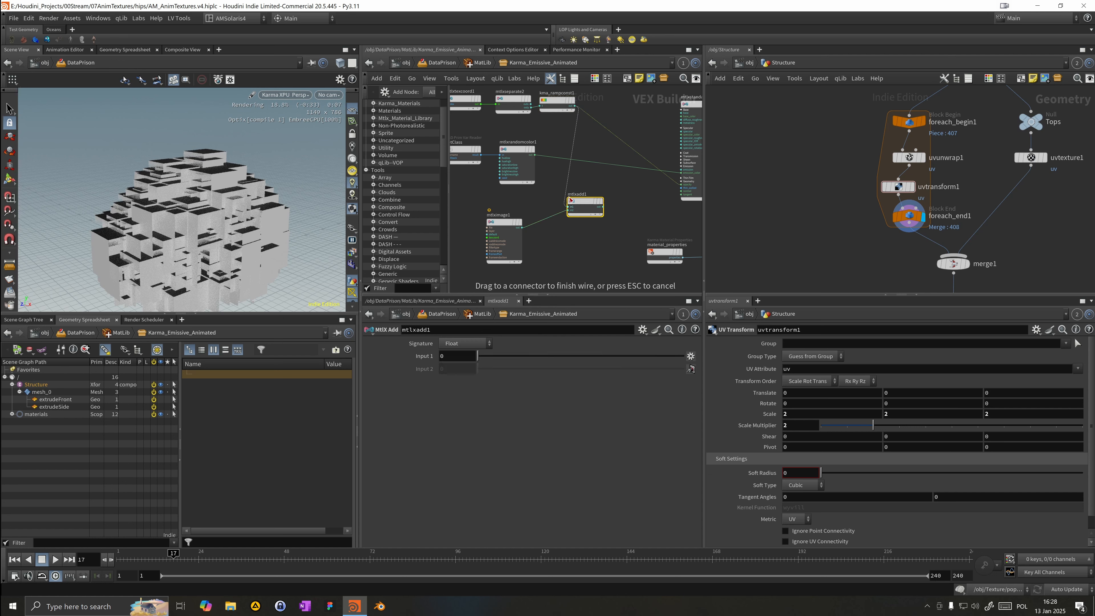
left_click(570, 199)
left_click_drag(604, 210, 639, 201)
left_click(634, 198)
left_click(680, 185)
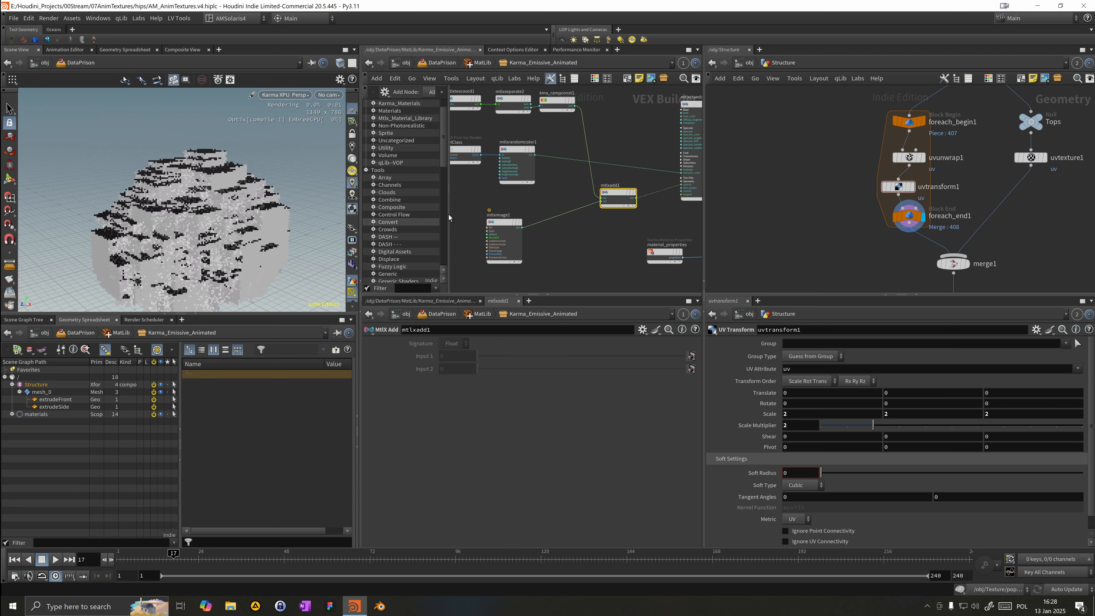
Step: Lower the ramp's end key value to about 0.35 and inspect the rendered building
left_click(560, 100)
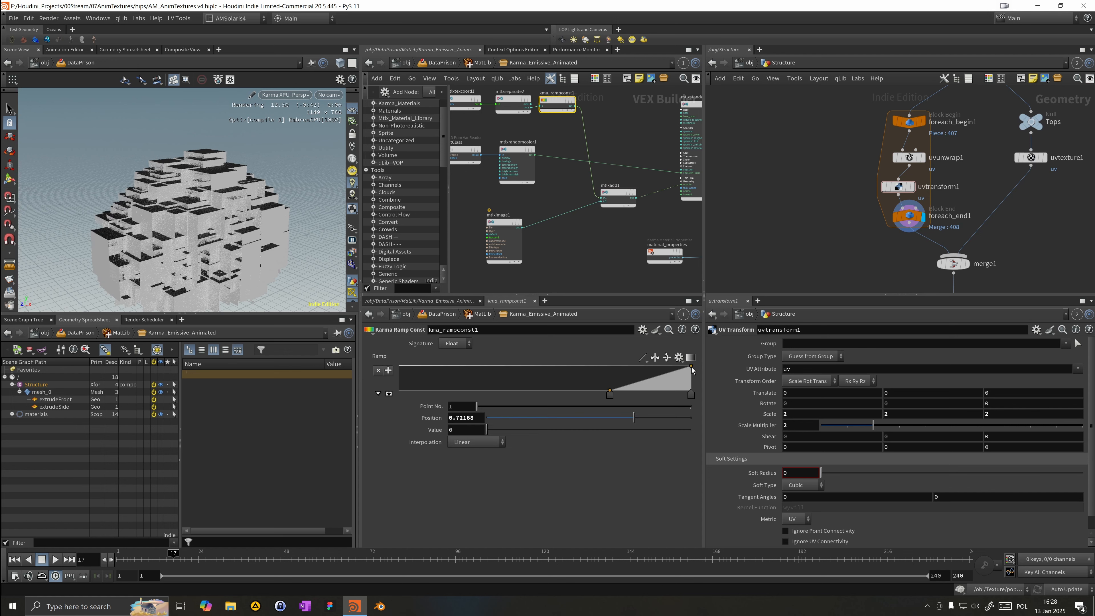
left_click_drag(692, 366, 692, 382)
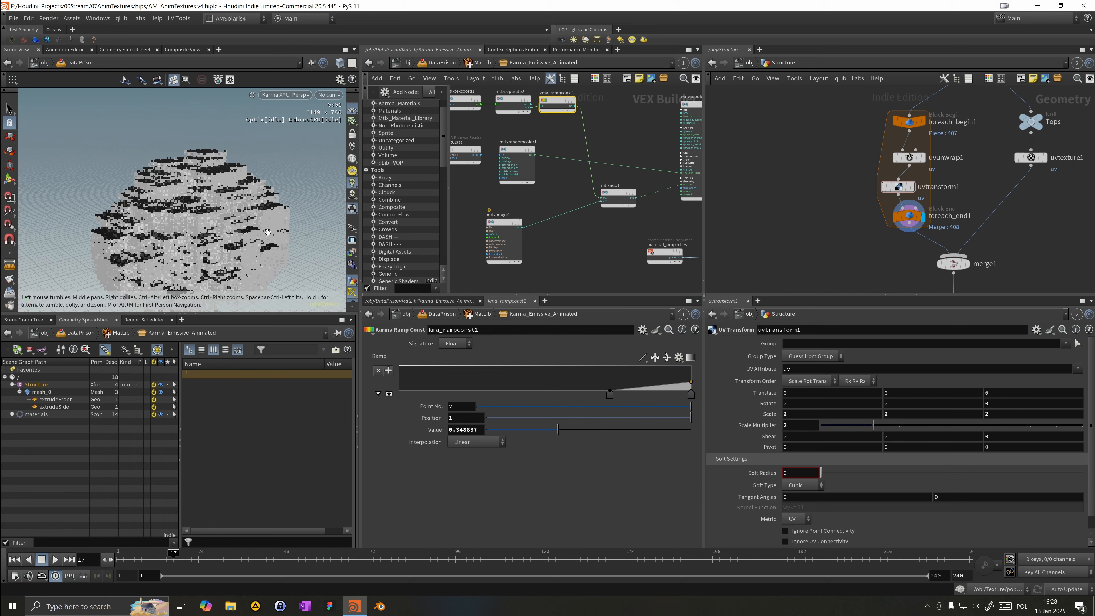
left_click_drag(259, 223, 296, 193)
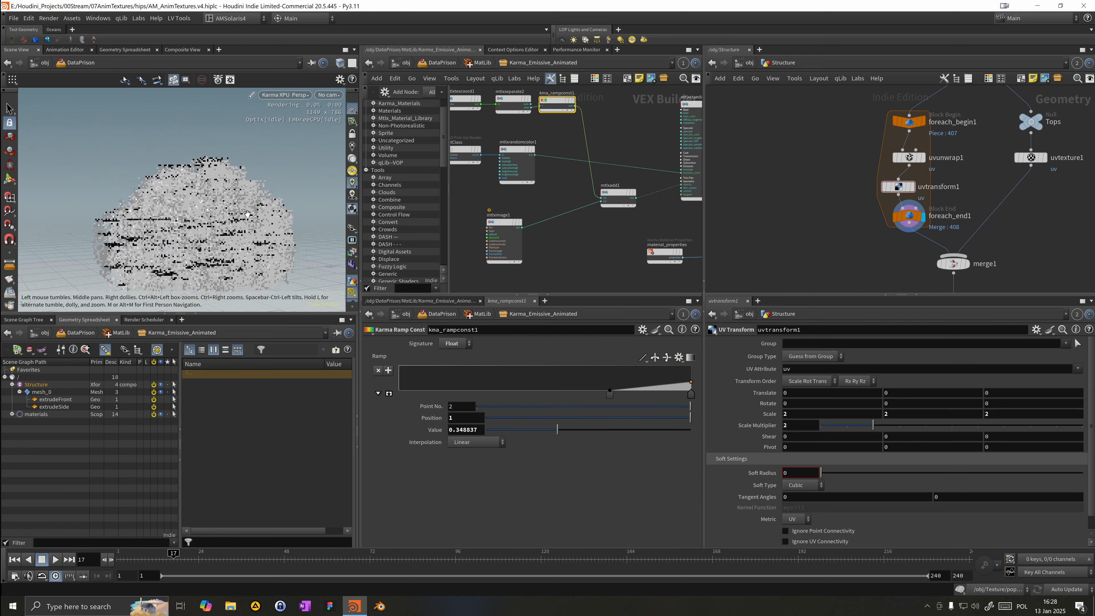
scroll(296, 193, "up", 8)
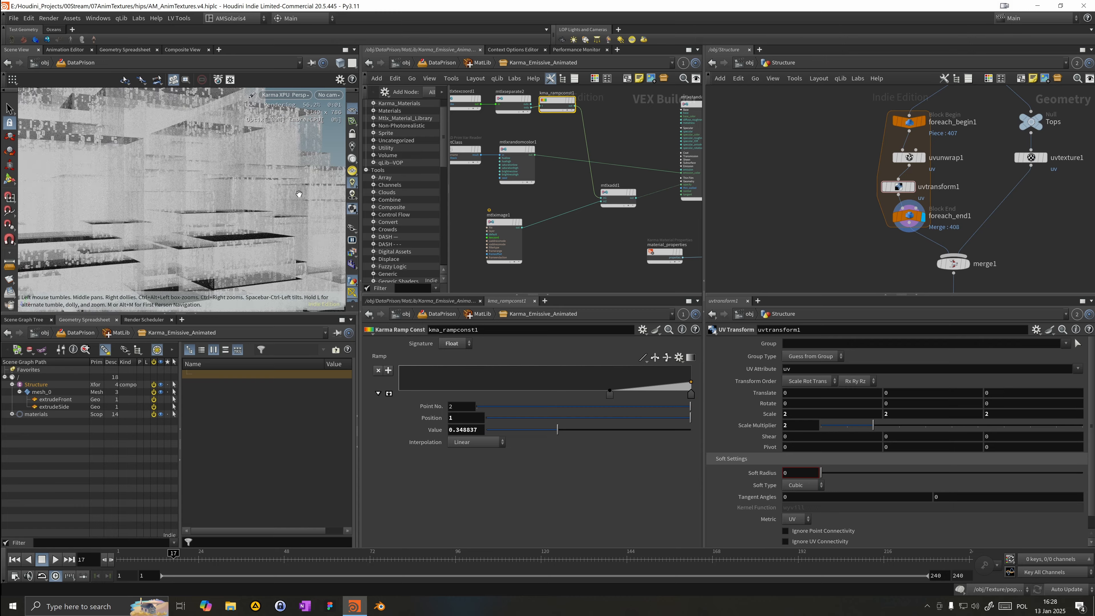
left_click_drag(296, 195, 241, 197)
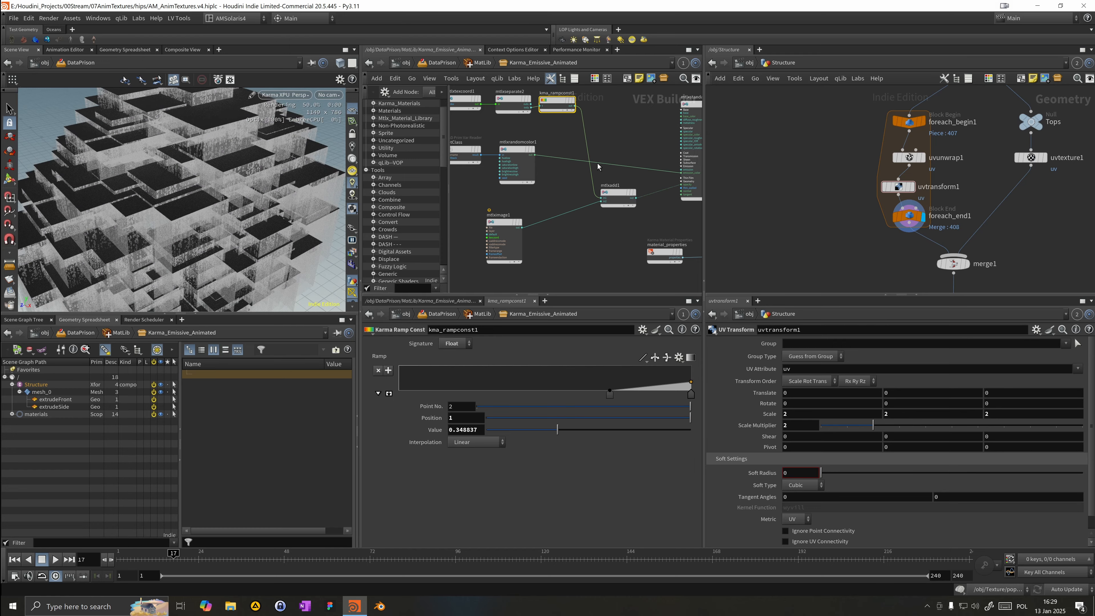
Step: Insert an MtlX Multiply node onto the wire feeding the standard surface shader
middle_click_drag(610, 145, 635, 143)
left_click_drag(634, 143, 670, 138)
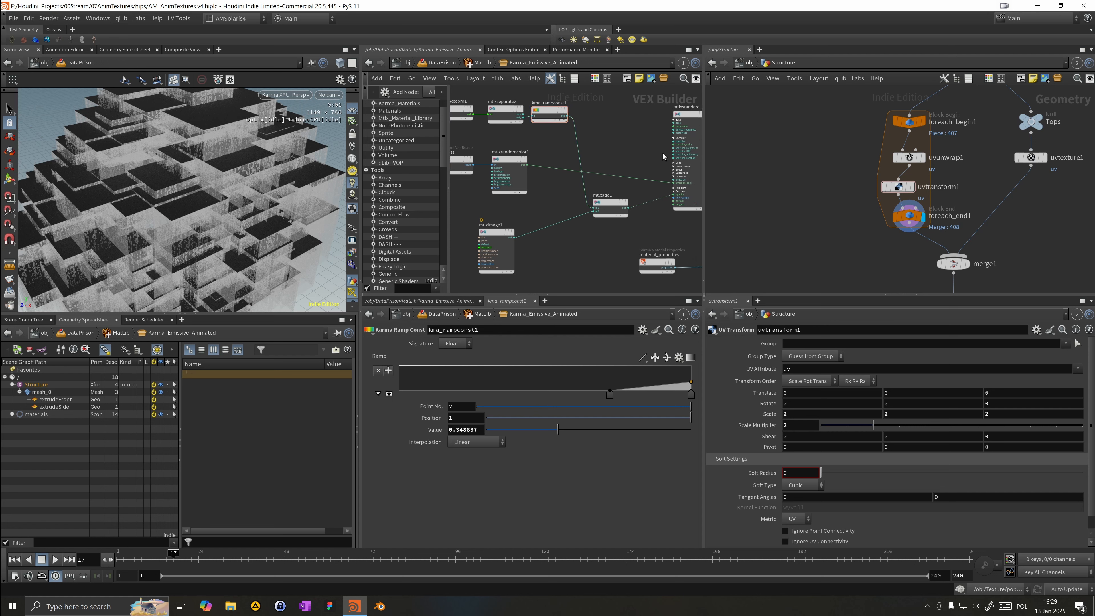
middle_click_drag(663, 157, 639, 154)
left_click_drag(604, 206, 551, 205)
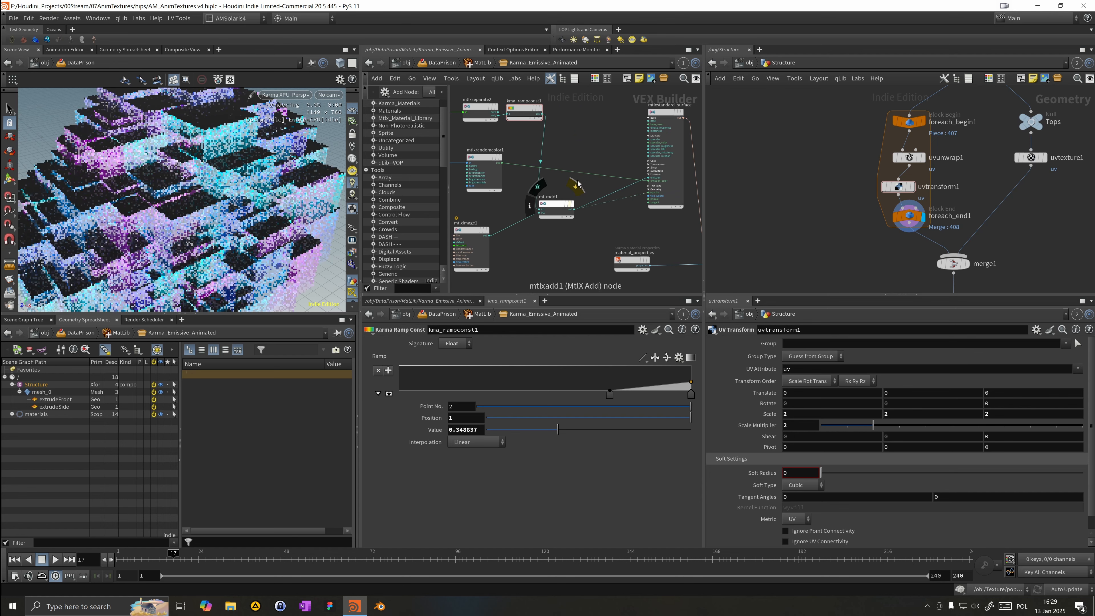
key("Tab")
type("mulpo")
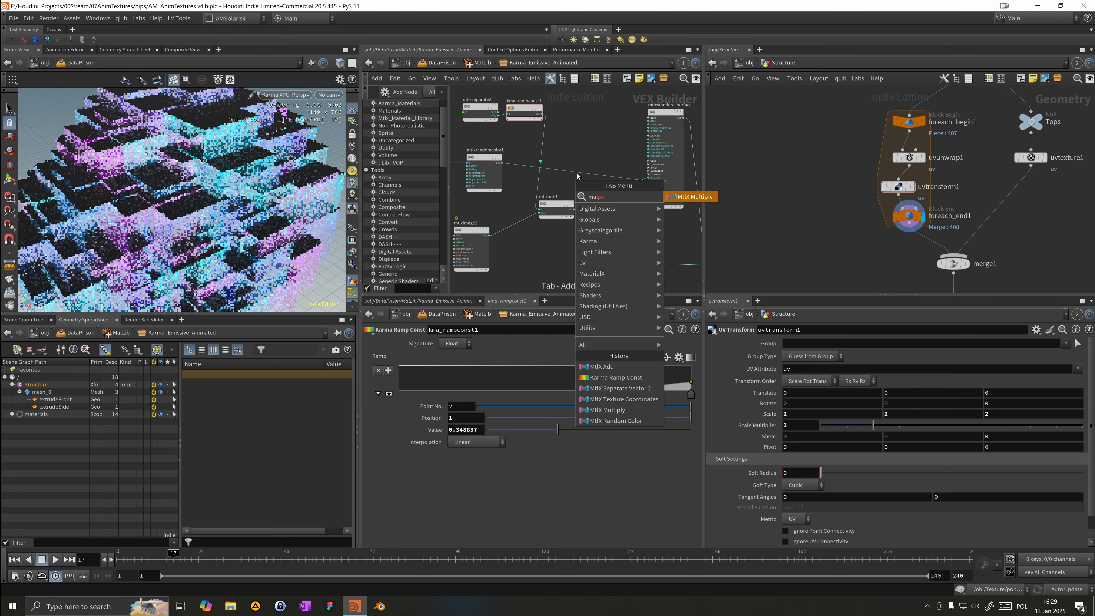
left_click(686, 197)
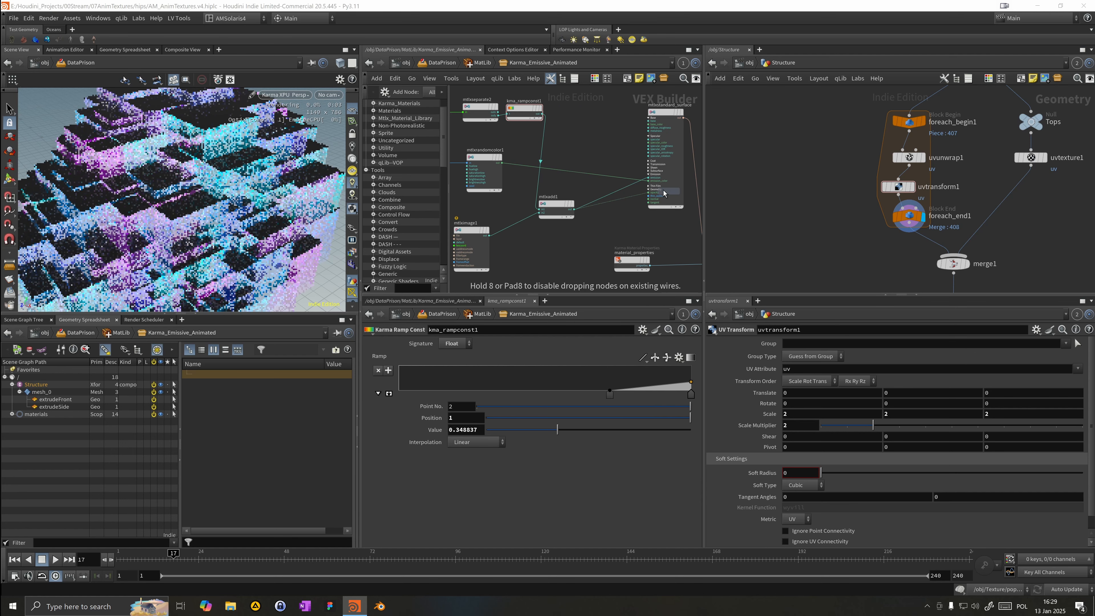
Step: Set the multiply node's Input 2 to 10
left_click(625, 191)
left_click_drag(624, 190, 627, 154)
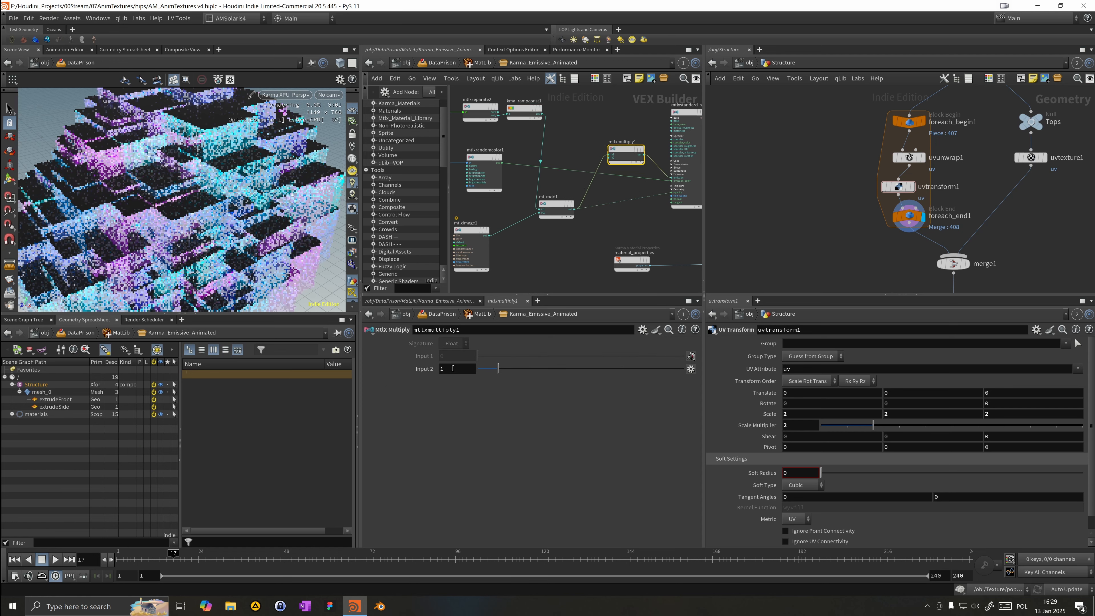
key("Return")
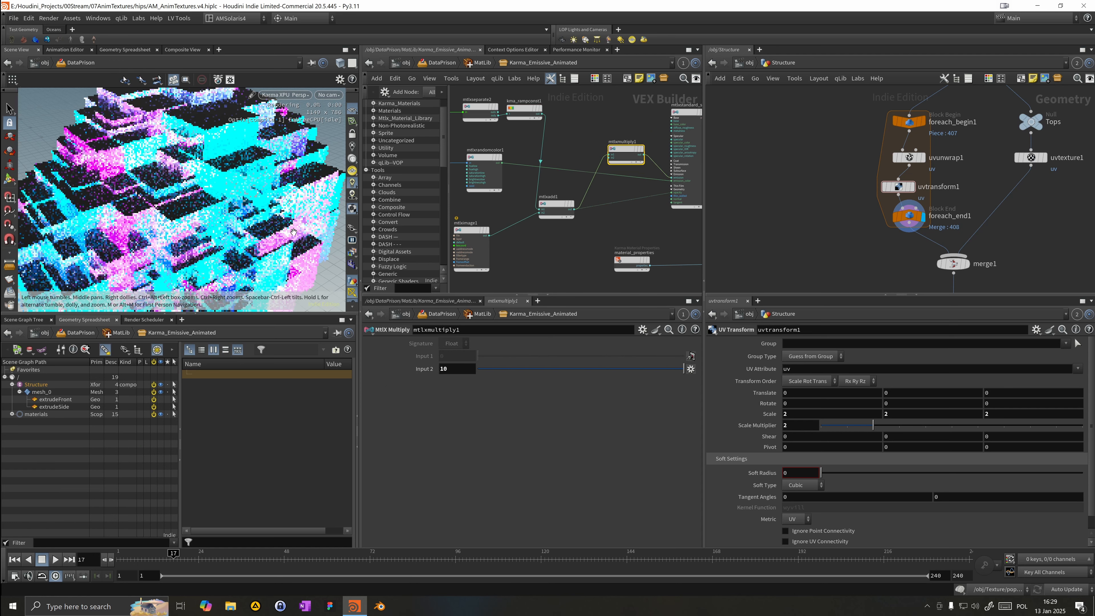
scroll(165, 223, "down", 5)
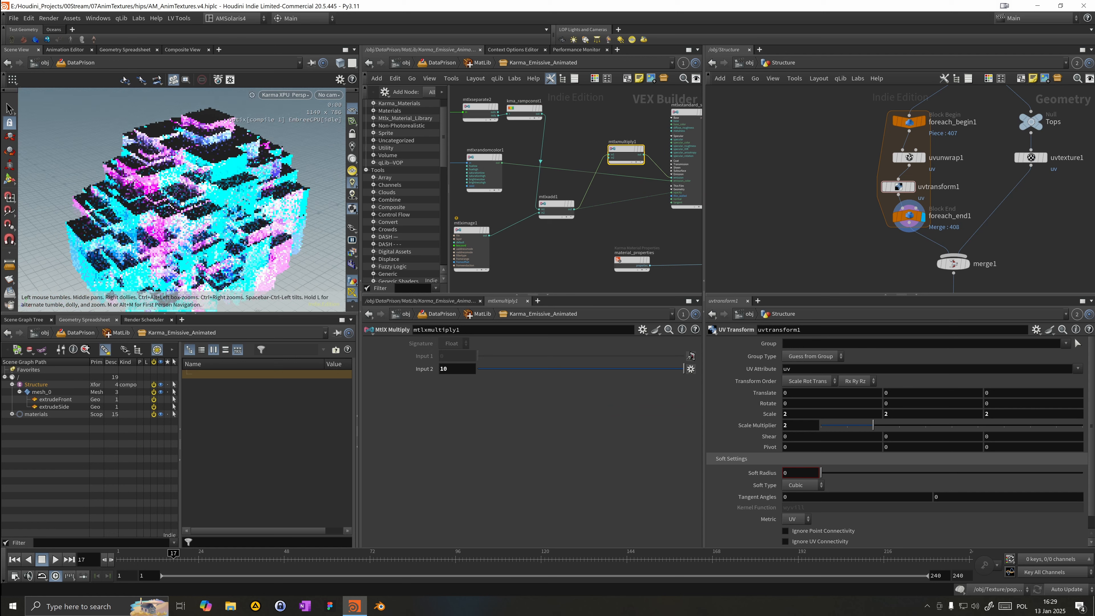
Step: Set the multiply node's Input 2 to 2
left_click_drag(188, 193, 199, 205)
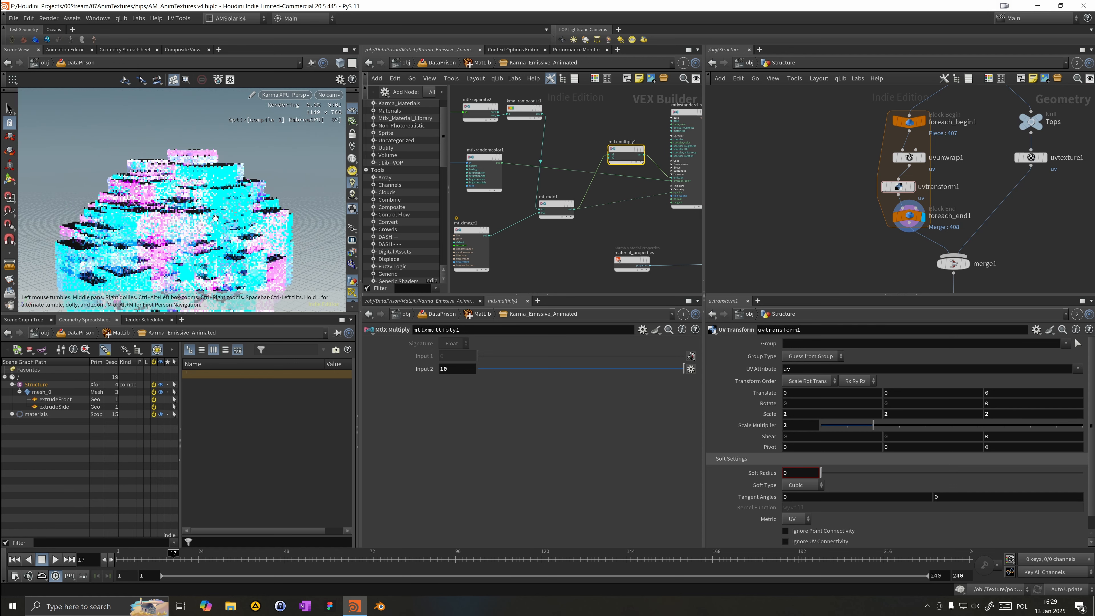
left_click_drag(616, 159, 614, 149)
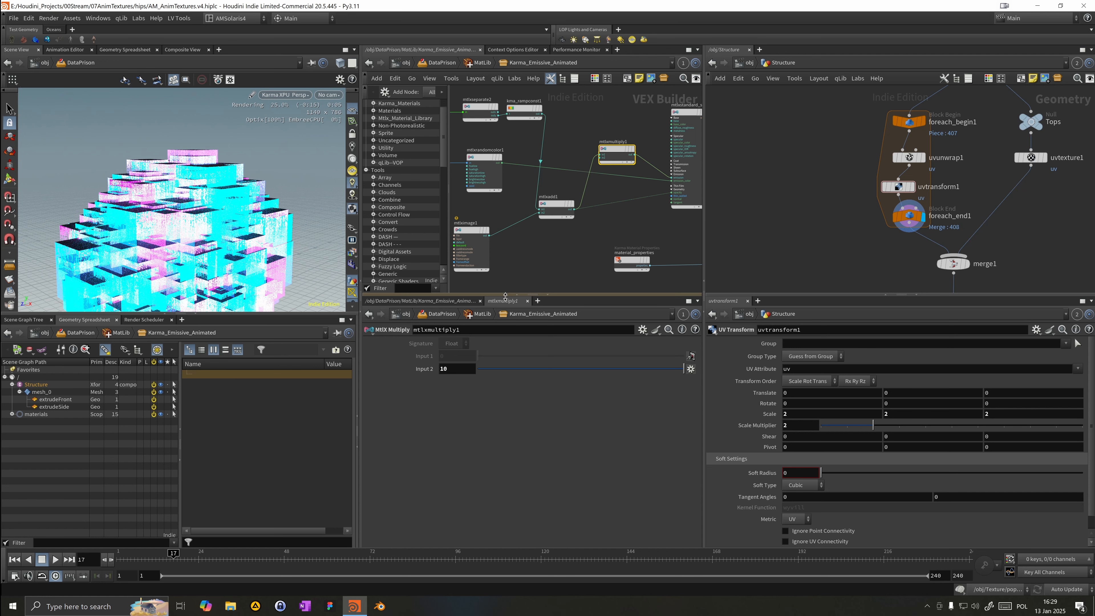
left_click(450, 371)
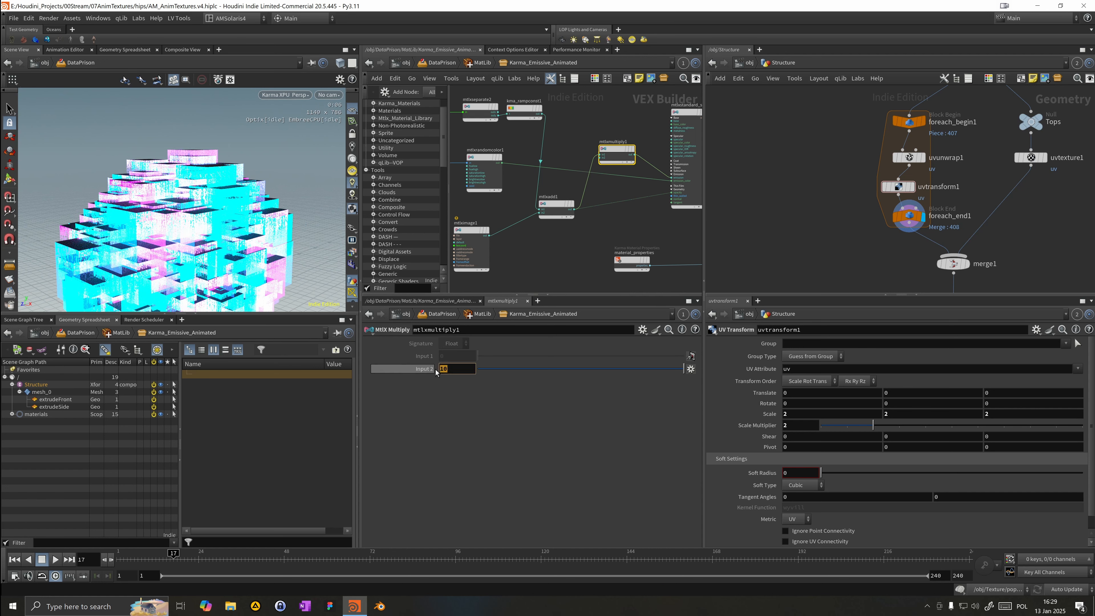
type("2")
key("Return")
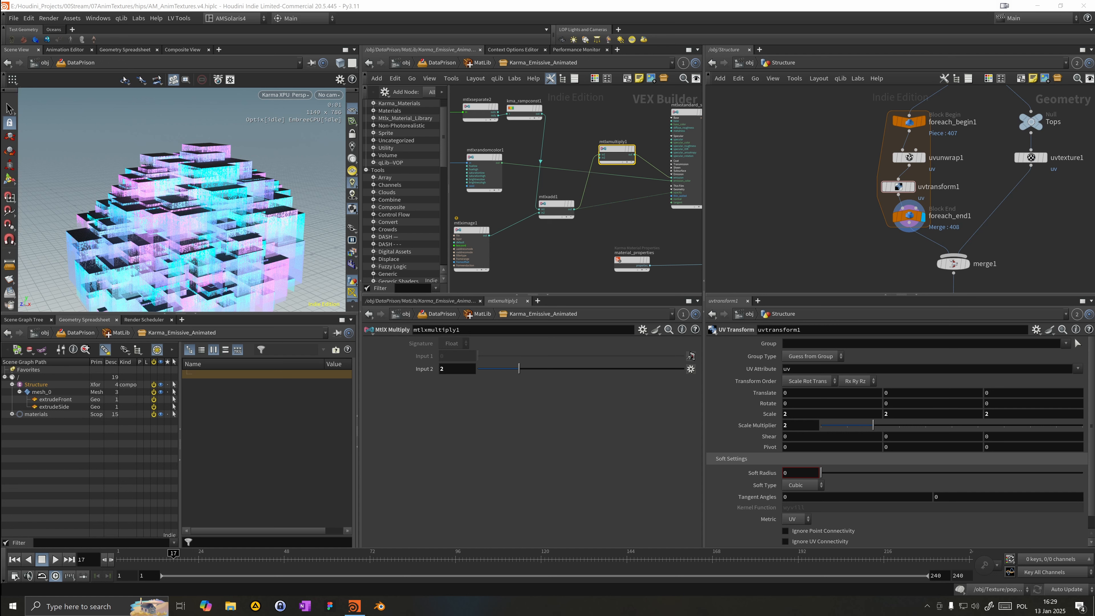
Step: Examine the getClass primvar reader and the Rename_Class and OUT_Structure nodes in the Structure network
scroll(559, 217, "down", 4)
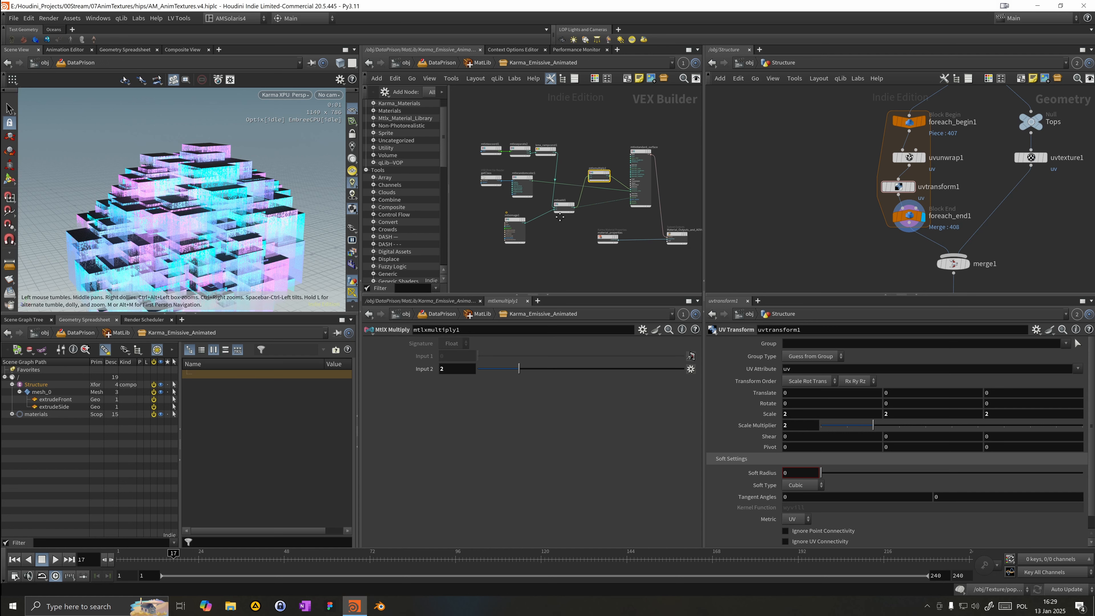
middle_click_drag(560, 217, 568, 212)
left_click_drag(500, 166, 501, 167)
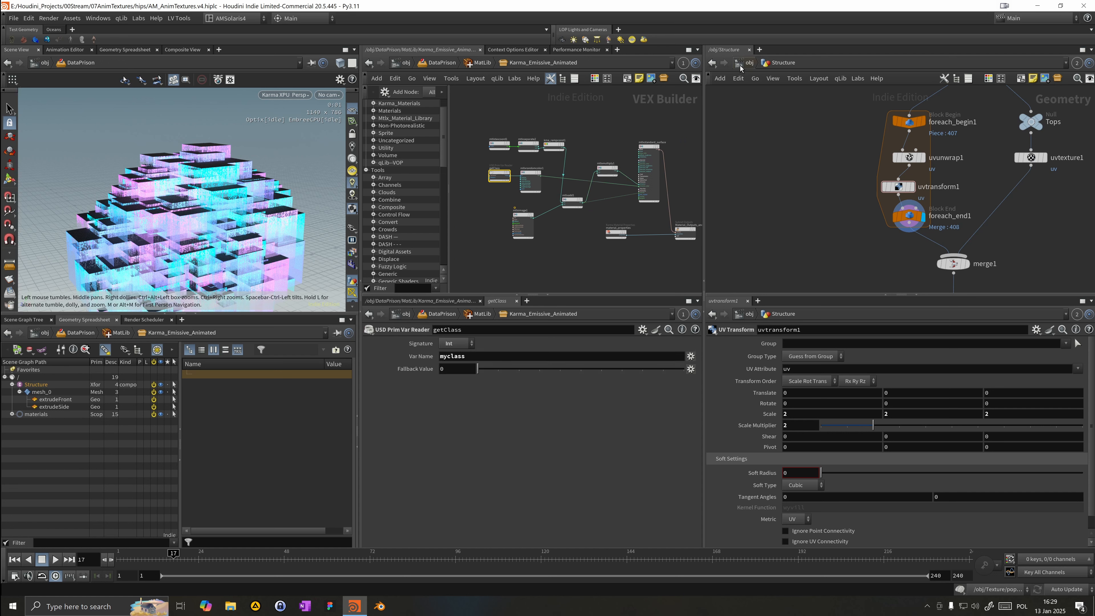
left_click(750, 63)
double_click(799, 163)
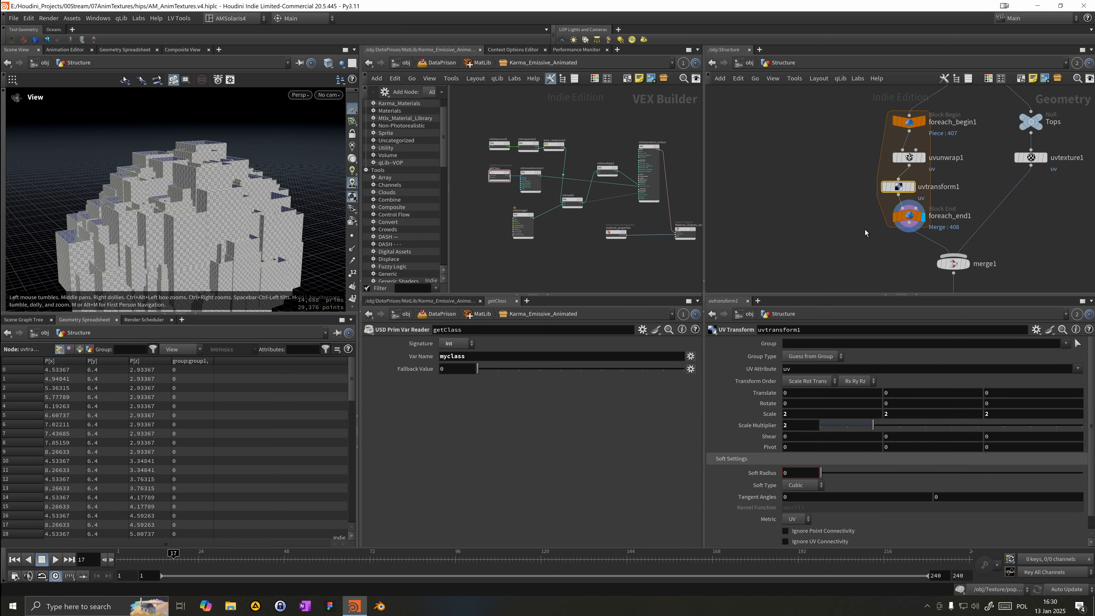
left_click(841, 191)
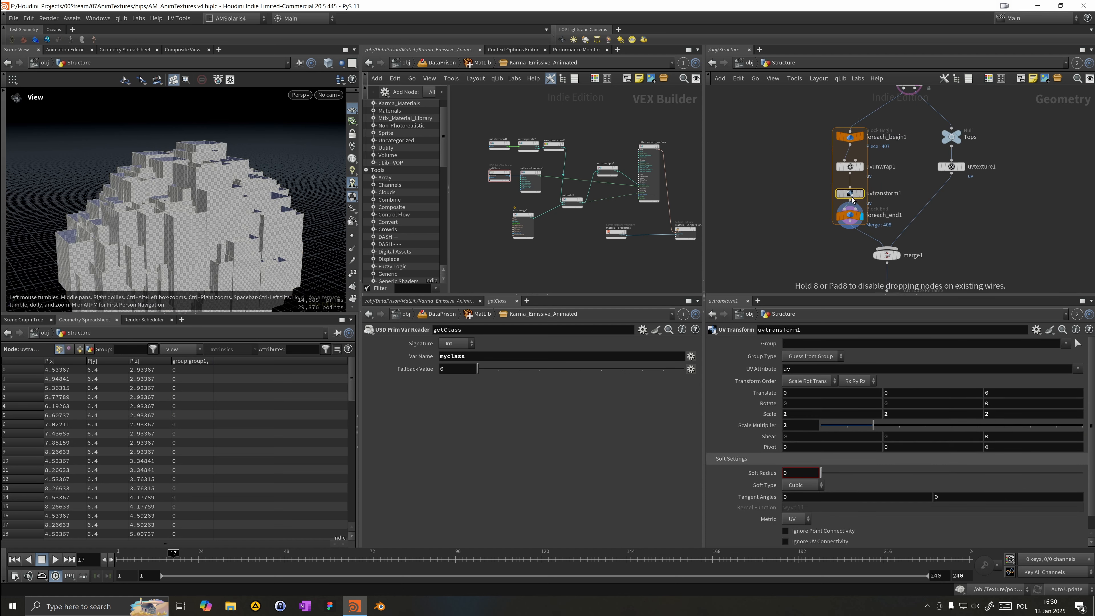
middle_click_drag(819, 182, 775, 110)
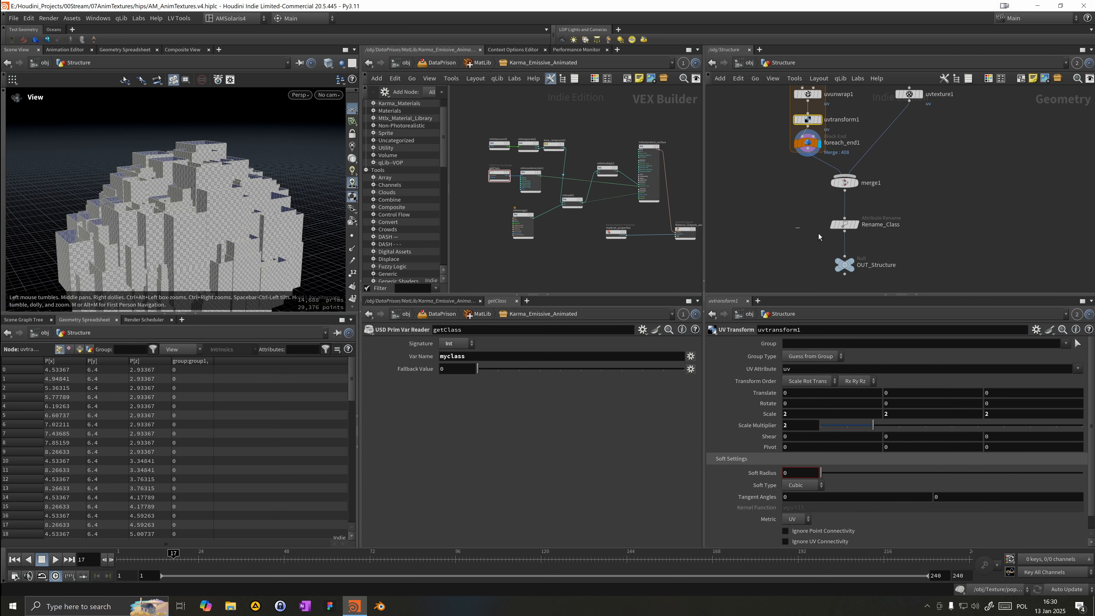
left_click(845, 225)
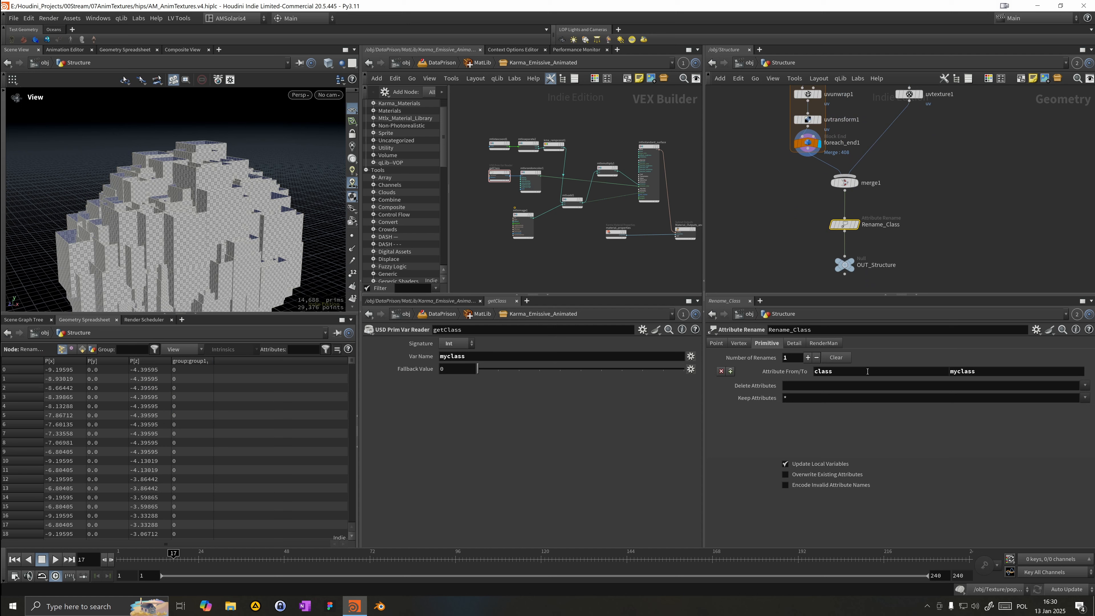
key("r")
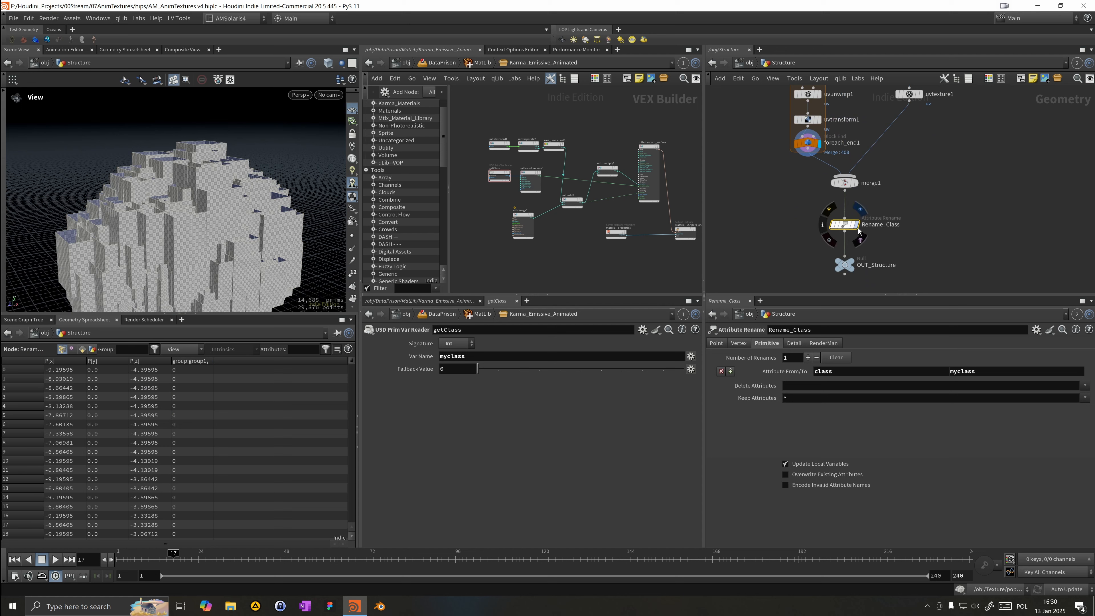
left_click(844, 264)
key("r")
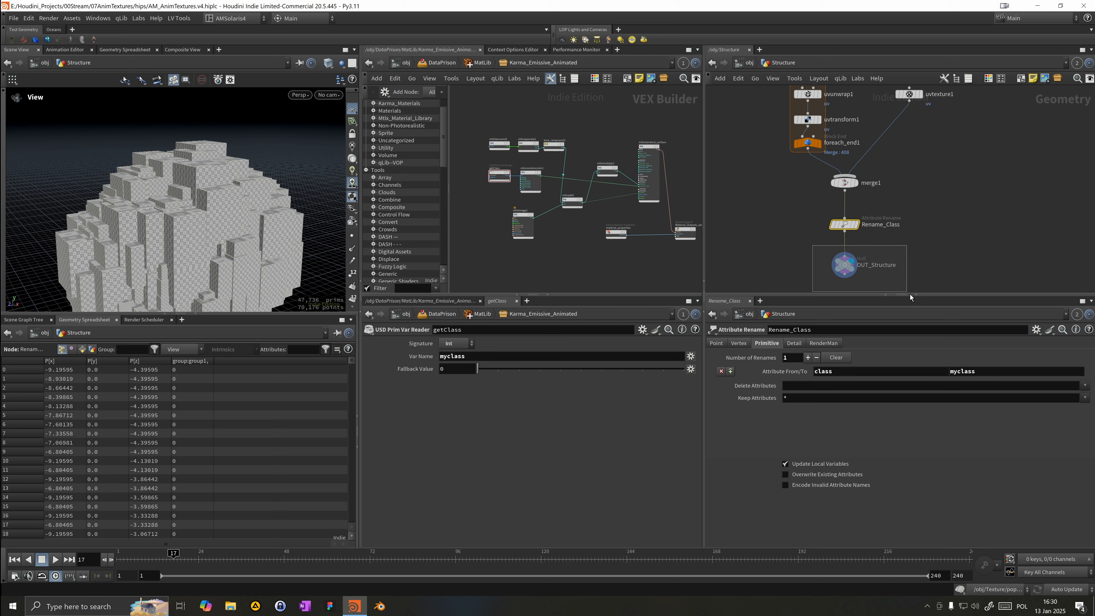
left_click(843, 229)
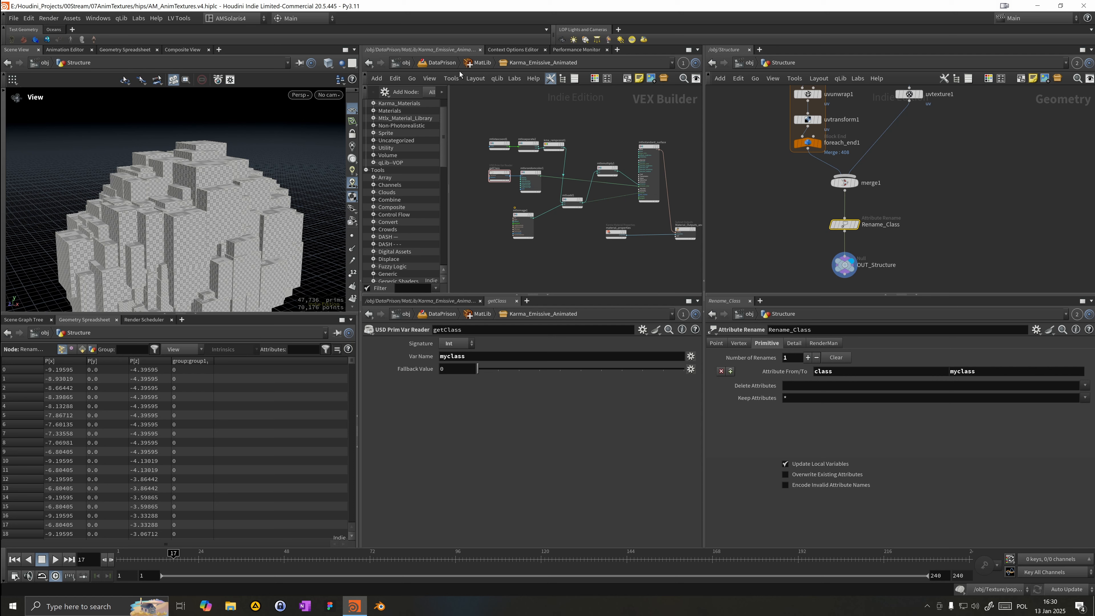
Step: Inspect the Structure import's mesh primvars in the scene graph and the MatLib material assignments
left_click(443, 64)
scroll(529, 97, "up", 1)
middle_click_drag(529, 97, 512, 142)
left_click(505, 121)
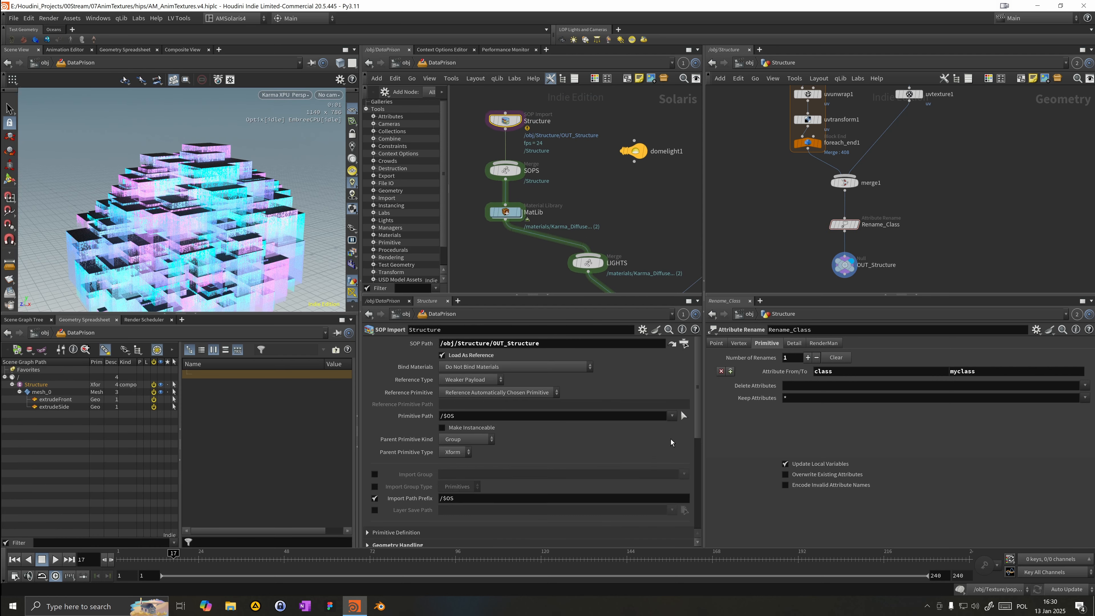
scroll(694, 417, "down", 2)
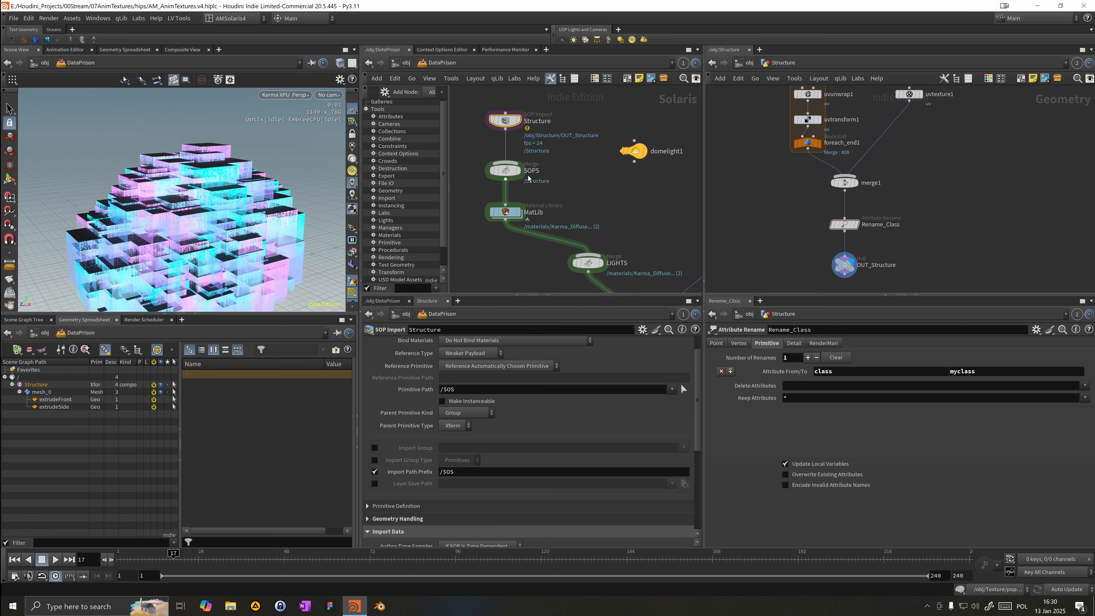
left_click(62, 395)
scroll(242, 458, "down", 5)
scroll(230, 474, "down", 2)
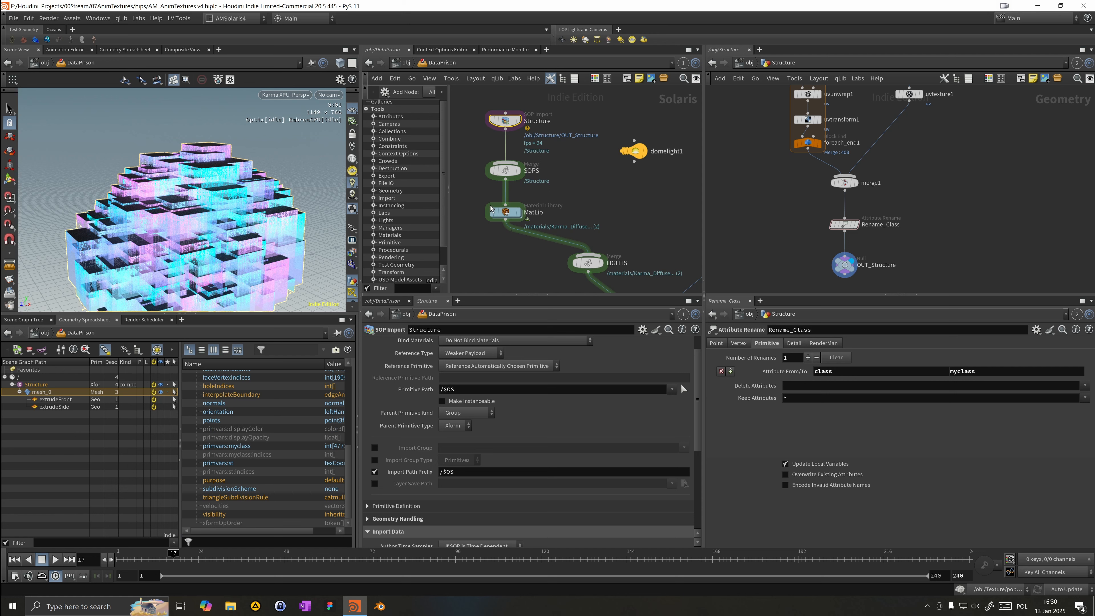
middle_click_drag(568, 200, 604, 170)
left_click(540, 187)
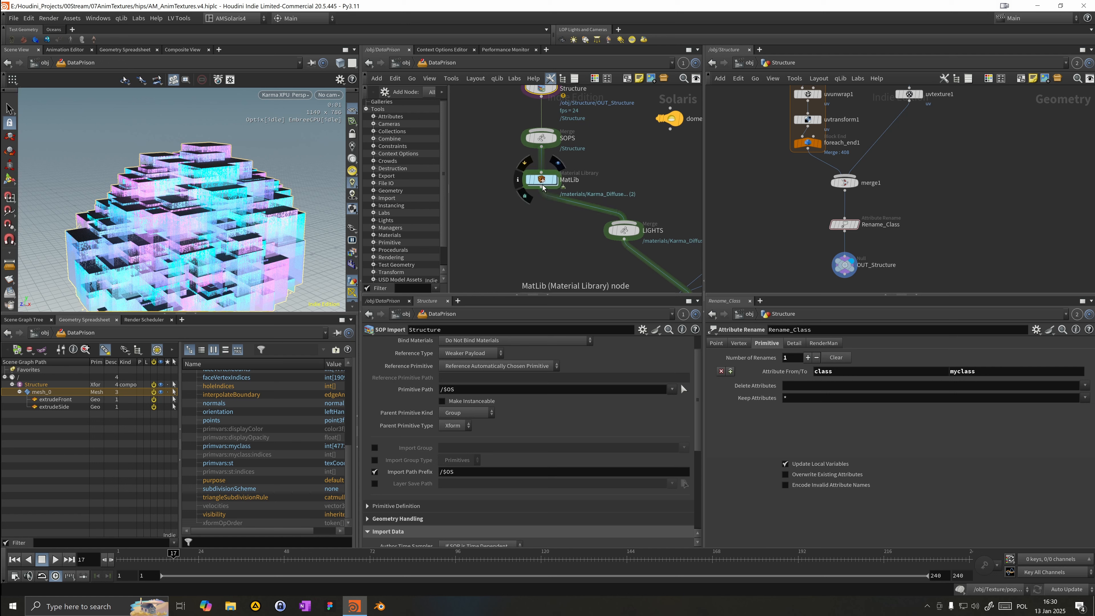
mouse_move(546, 189)
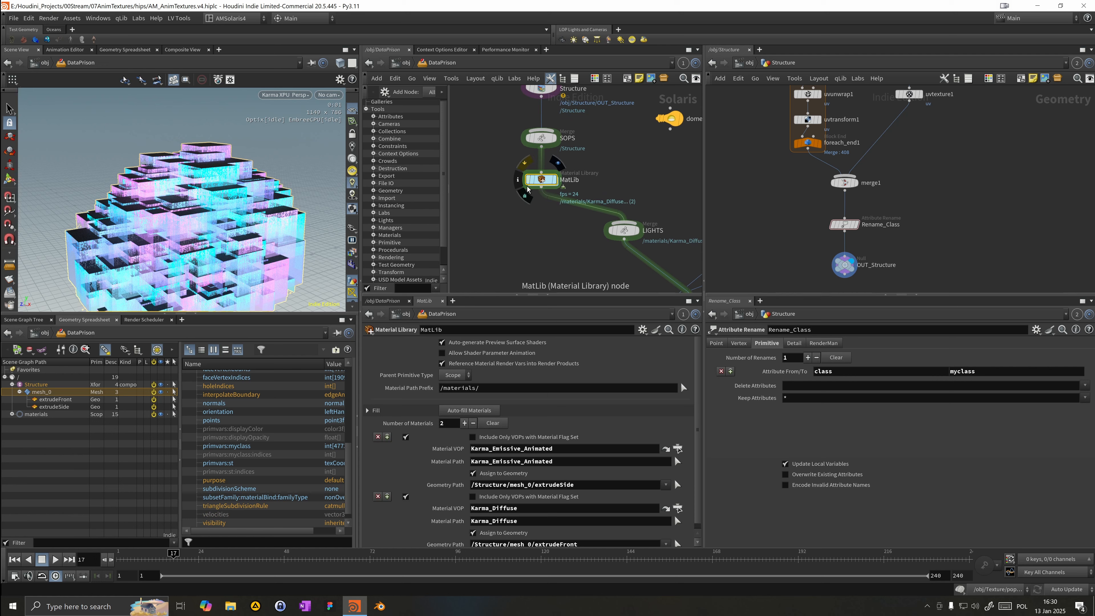
Step: Switch the viewport's display color scheme to Dark
middle_click_drag(524, 206, 503, 183)
scroll(504, 182, "down", 3)
left_click_drag(298, 252, 266, 214)
key("d")
left_click(286, 122)
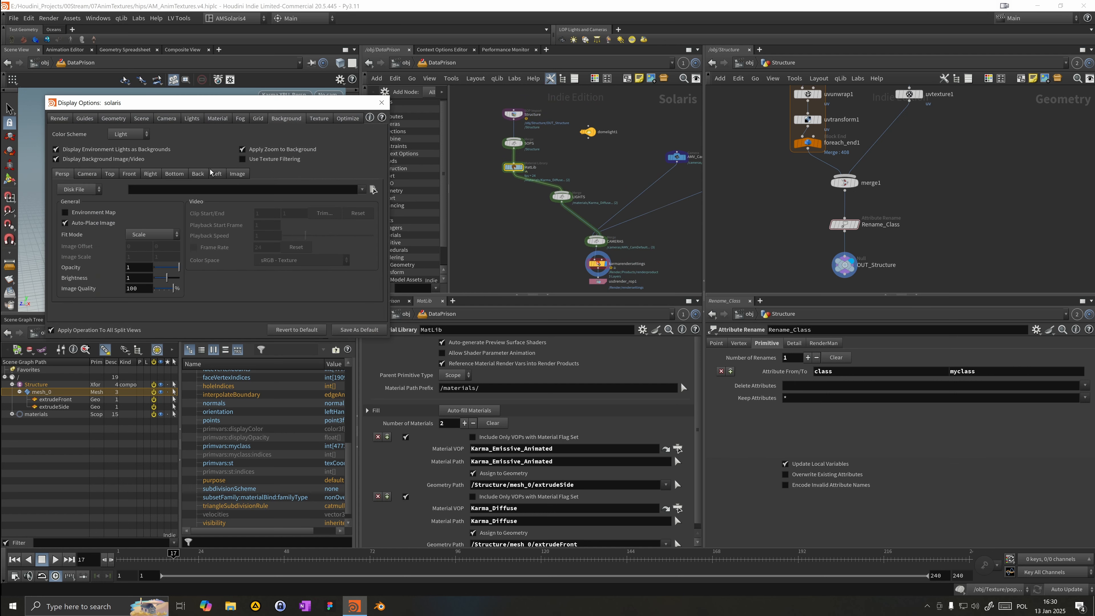
left_click(137, 137)
left_click(130, 148)
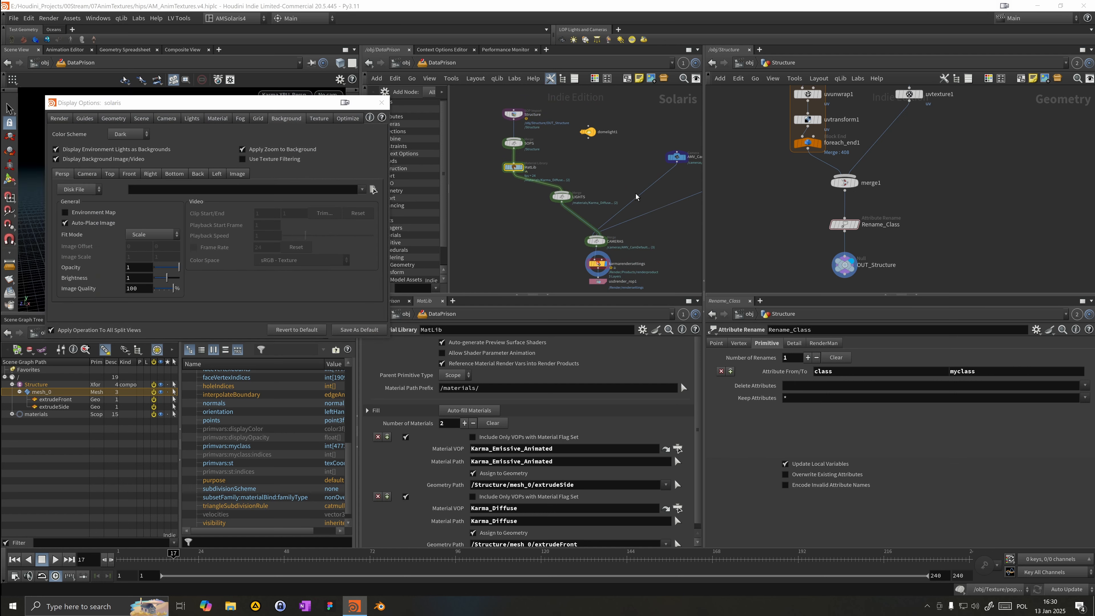
left_click(382, 103)
Step: Open the Texture geometry network and play the animation to inspect its geometry
left_click(403, 64)
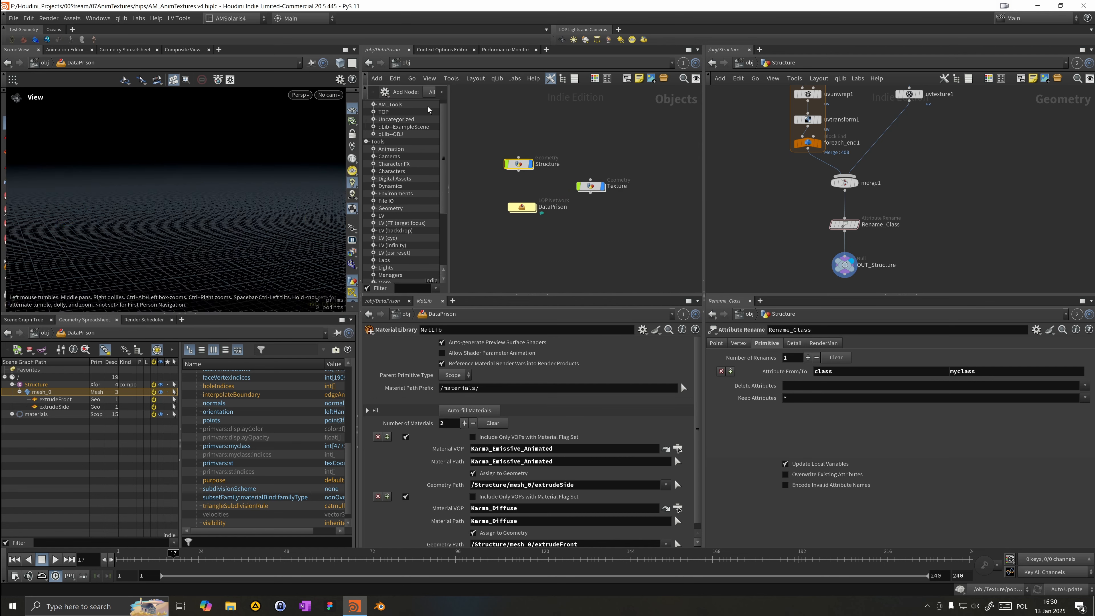
double_click(593, 186)
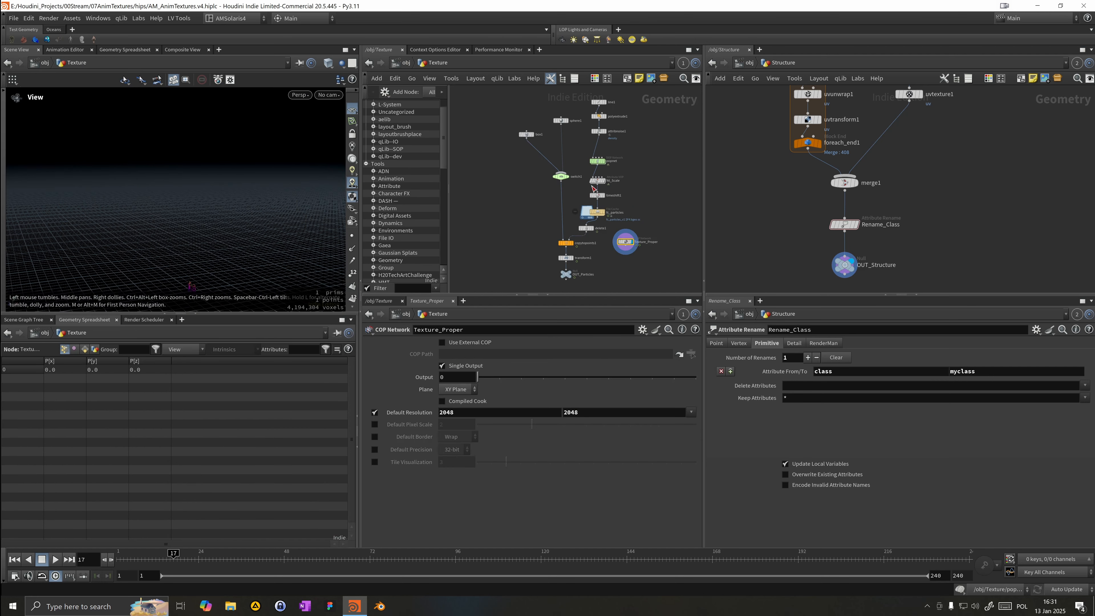
left_click(567, 272)
middle_click_drag(219, 259, 220, 232)
right_click_drag(219, 232, 316, 215)
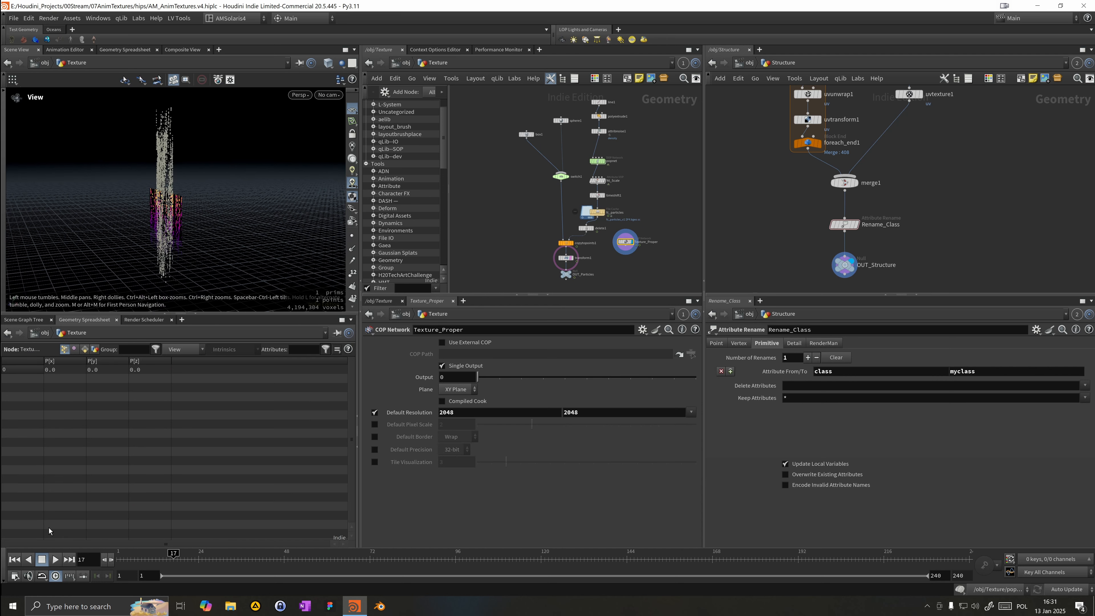
left_click(63, 559)
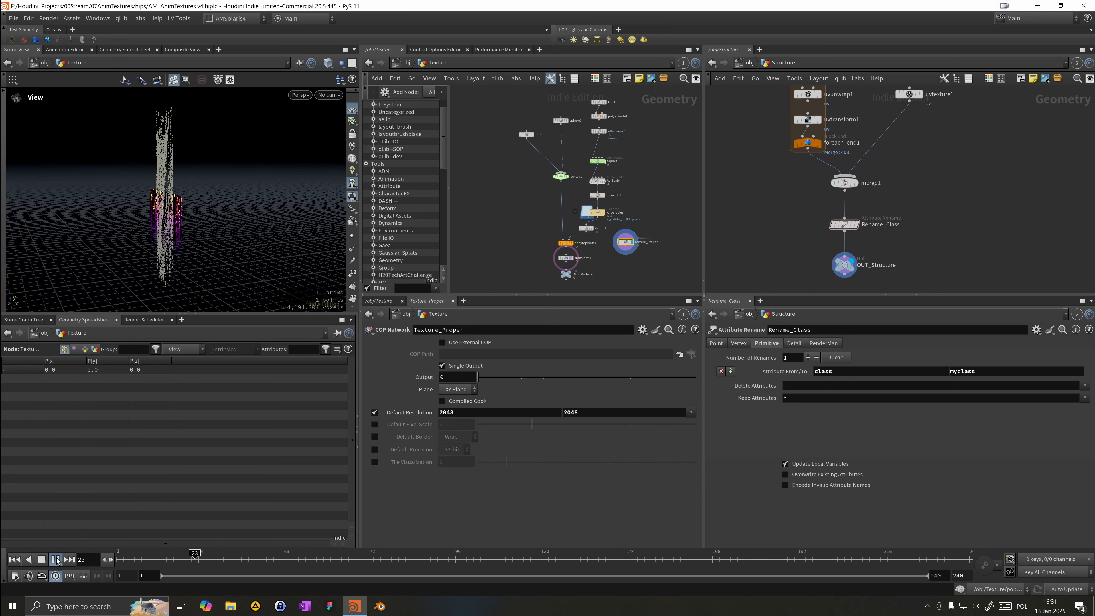
right_click_drag(135, 215, 180, 208)
middle_click_drag(150, 216, 314, 179)
right_click_drag(313, 179, 119, 190)
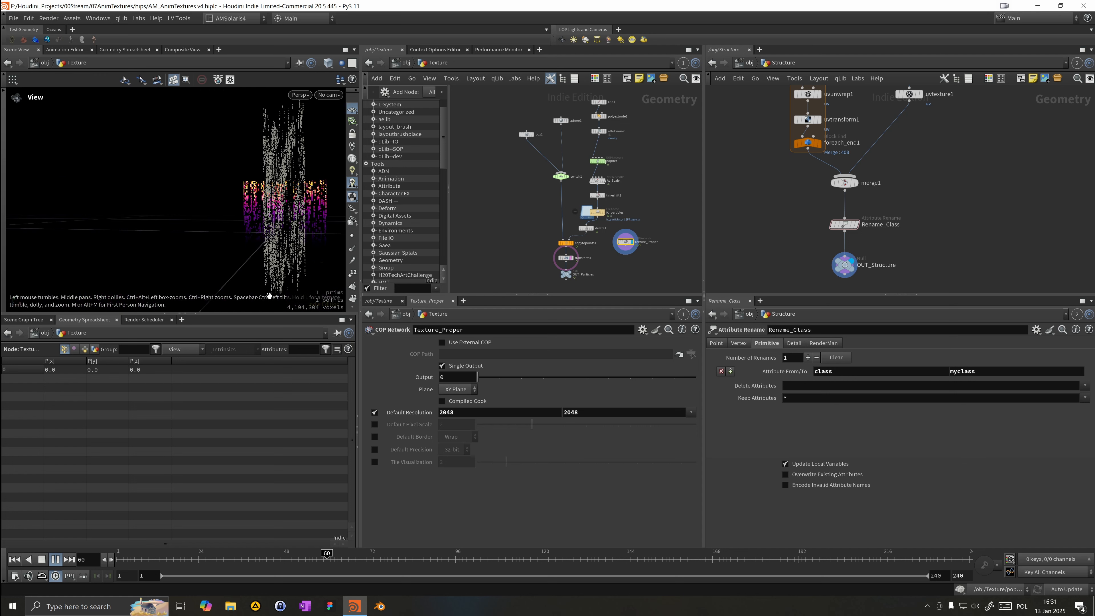
left_click(145, 558)
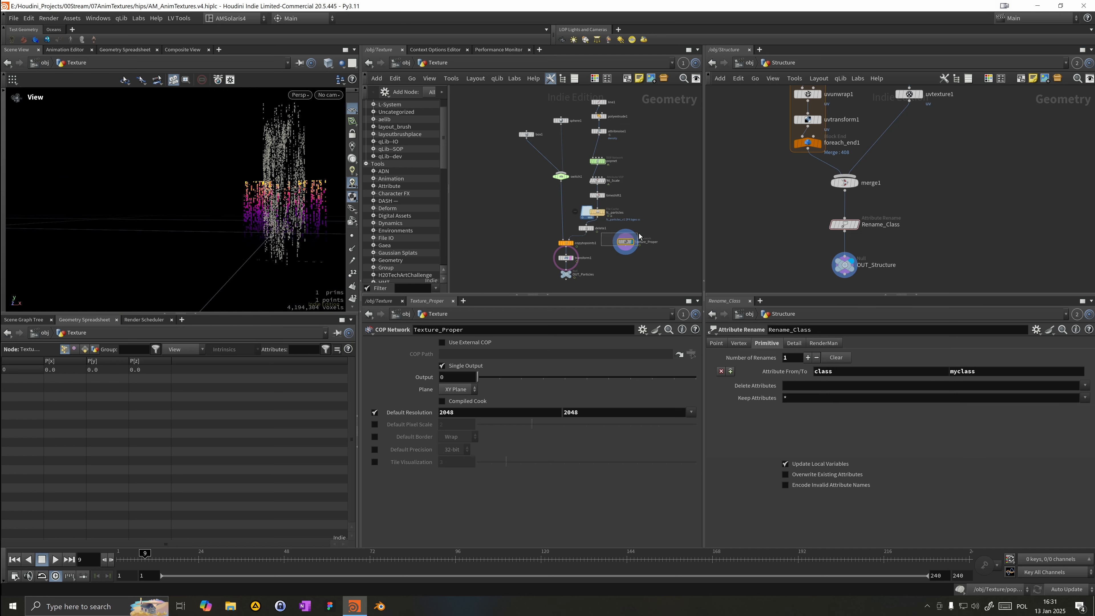
Step: Inspect the Texture_Proper Copernicus network at frame 130, then return to the Texture network
double_click(626, 243)
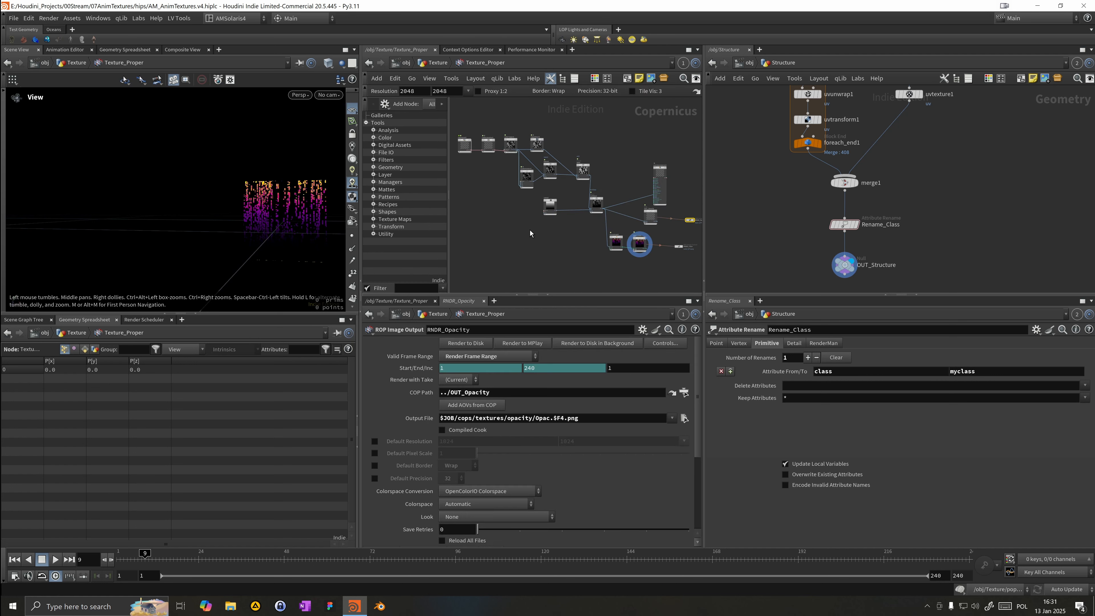
left_click_drag(226, 557, 563, 555)
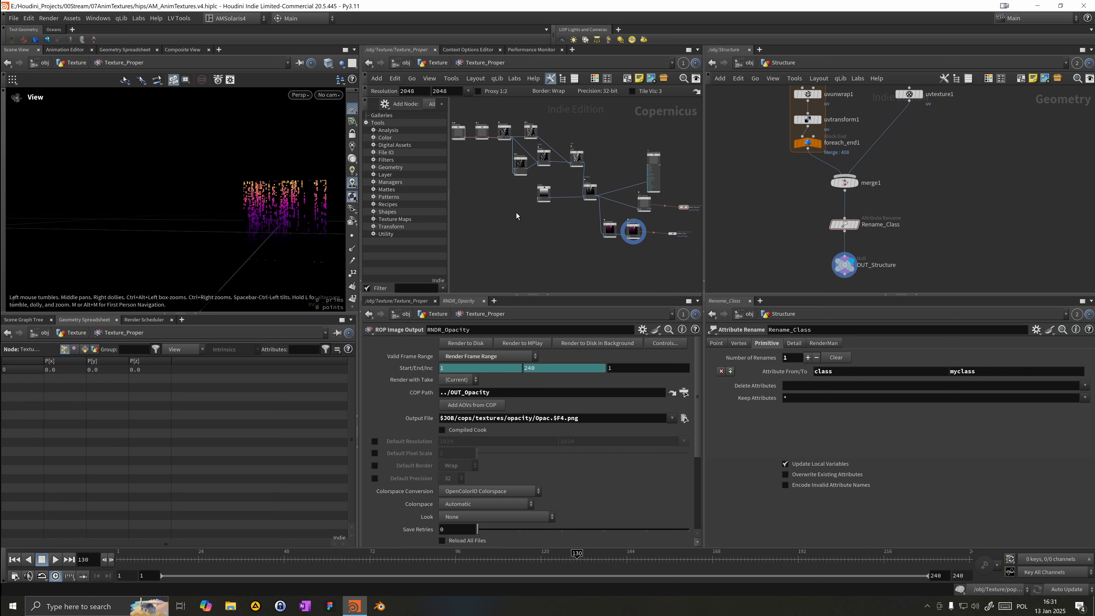
scroll(602, 156, "up", 3)
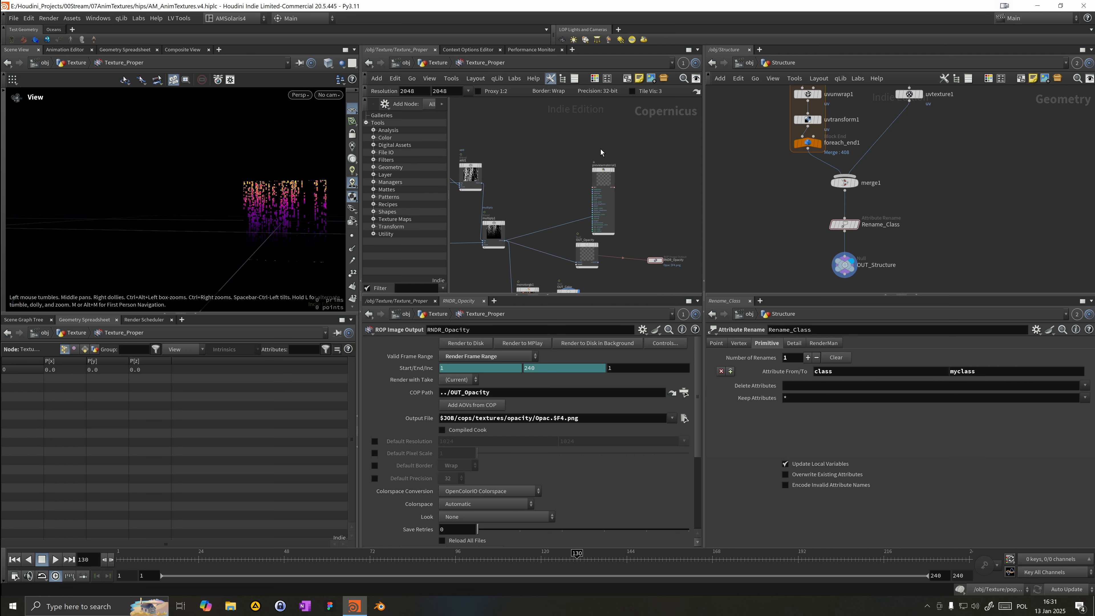
key("Tab")
key("Escape")
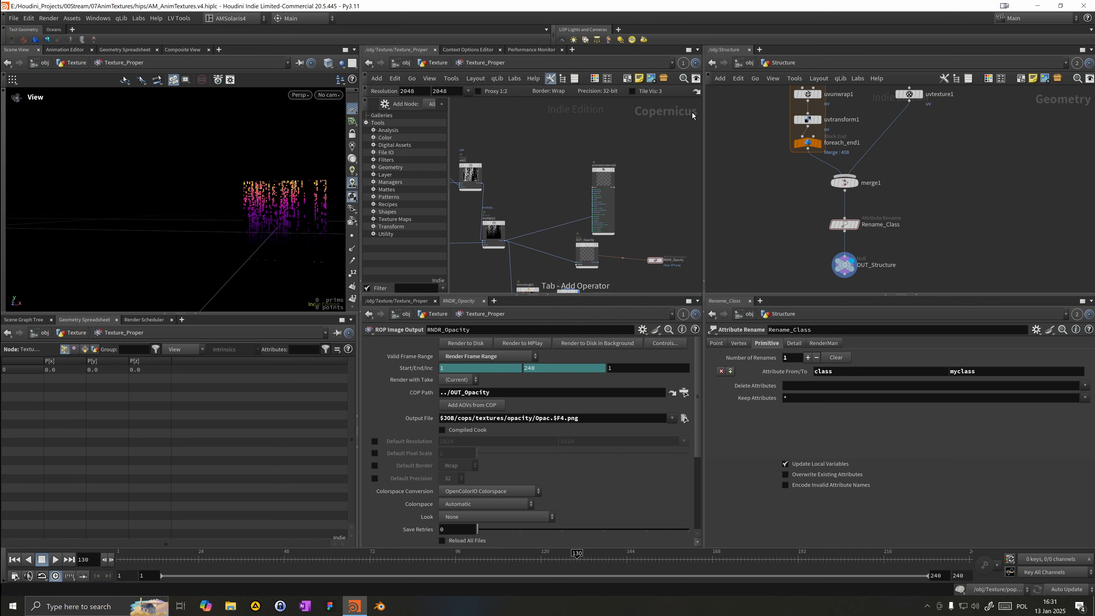
left_click(448, 64)
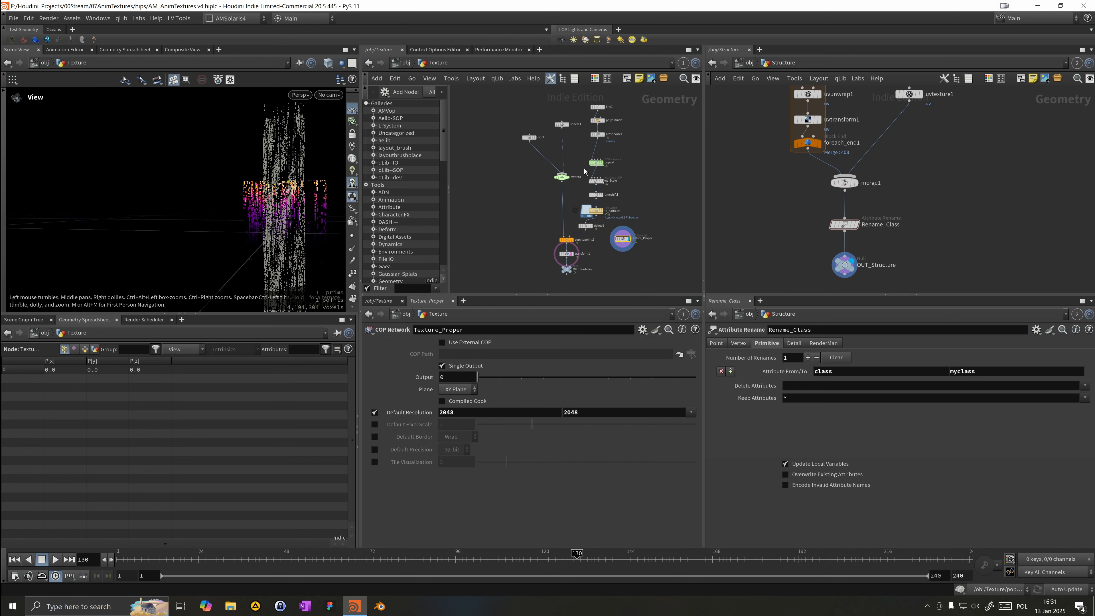
Step: Add a Test Geometry: Tommy node to the Texture network
key("Tab")
type("to")
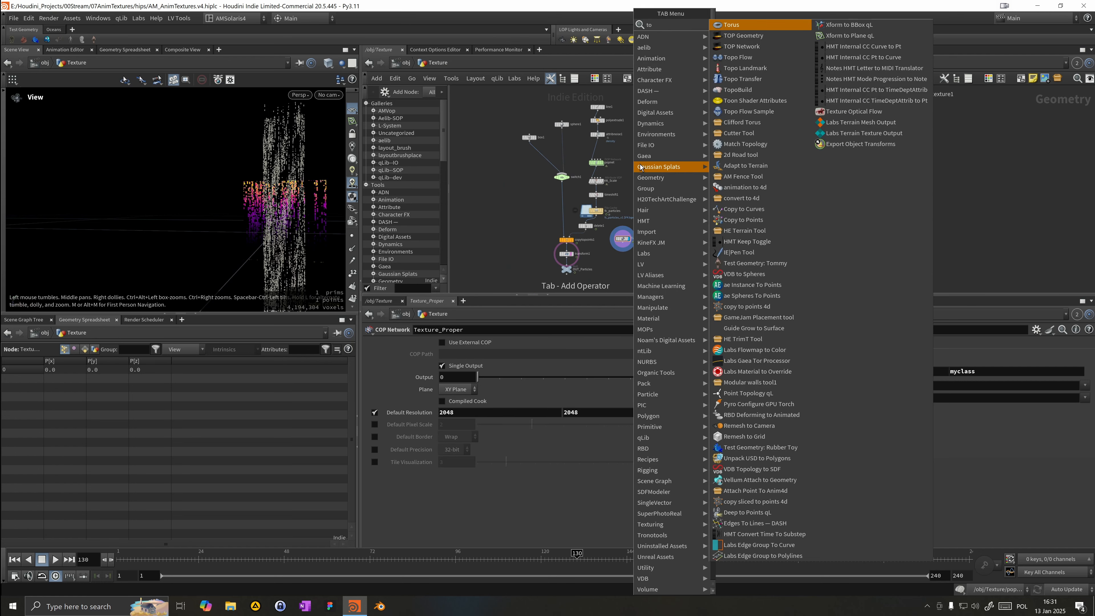
type("mmy")
key("Return")
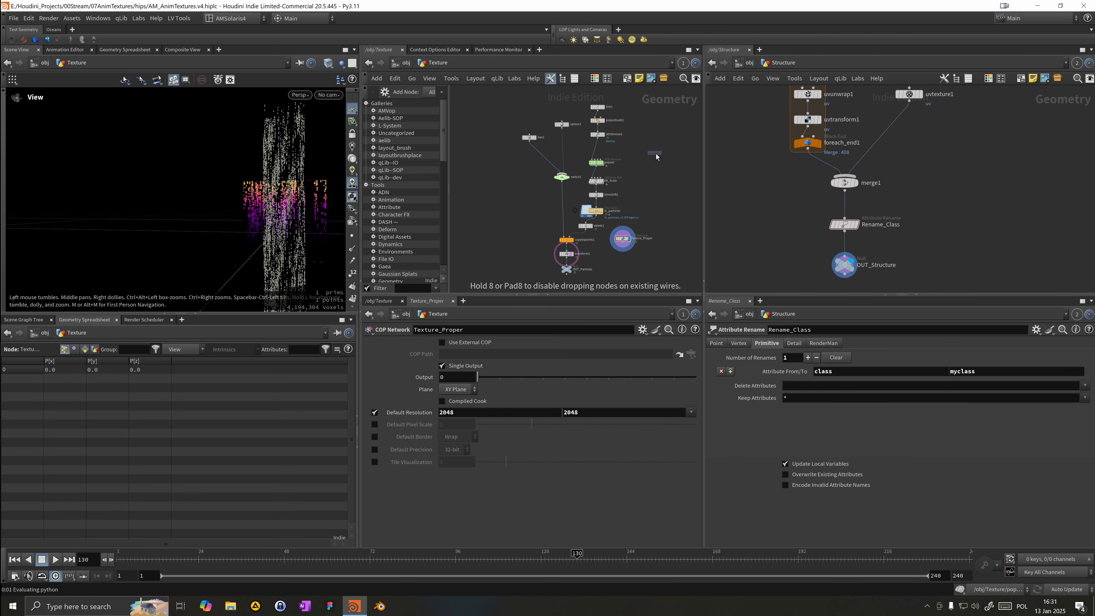
left_click(657, 170)
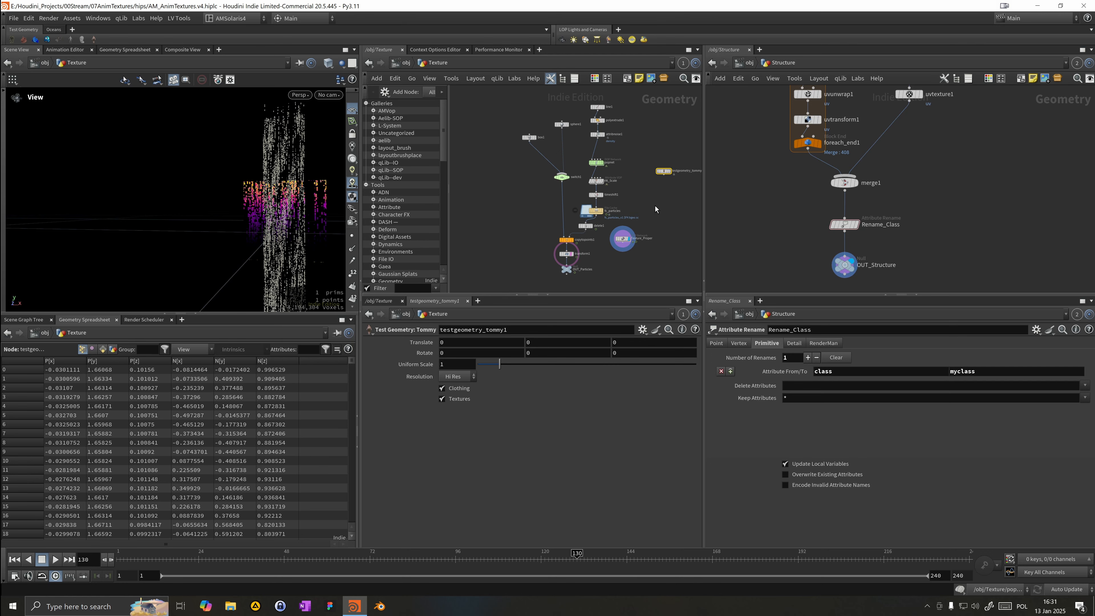
Step: Add a Null node connected after the Tommy test geometry and rename it TOomy
key("Tab")
type("null")
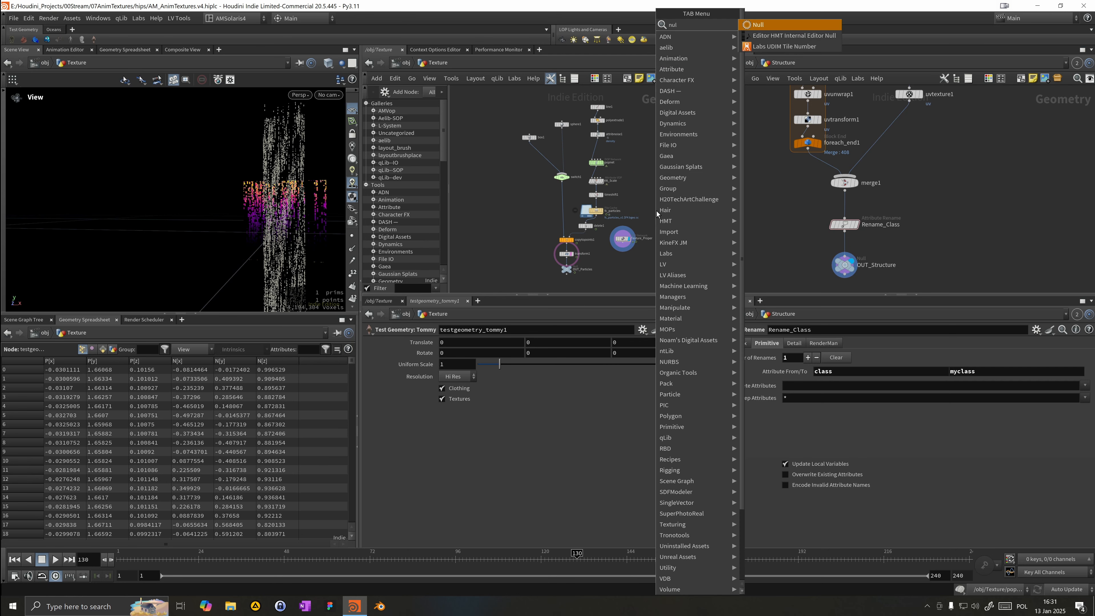
key("Return")
left_click(662, 211)
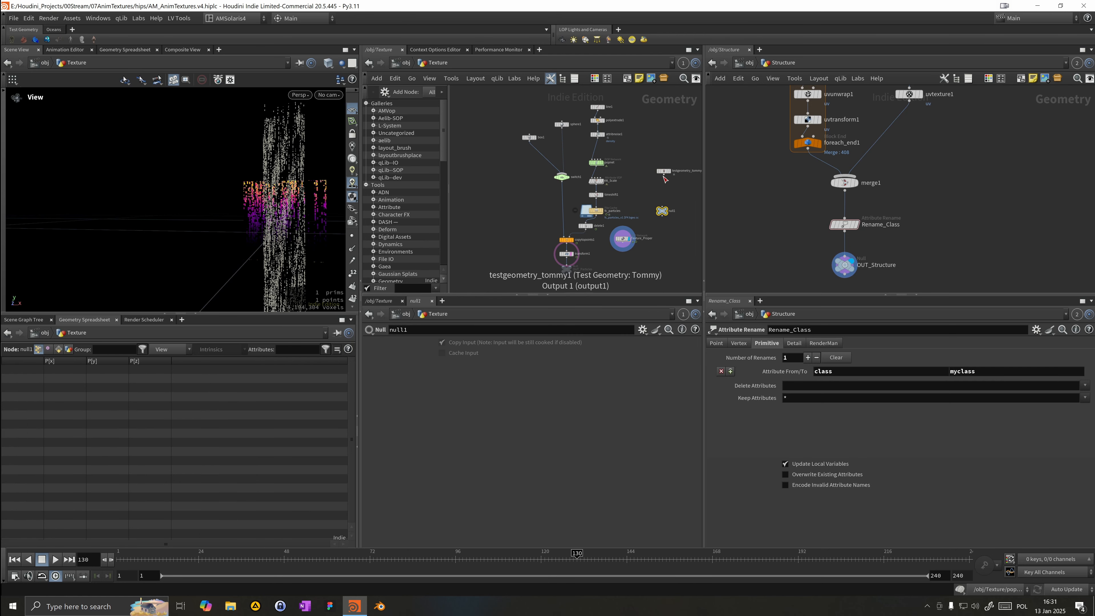
left_click_drag(664, 174, 663, 207)
left_click(673, 212)
type("TOomy")
key("Return")
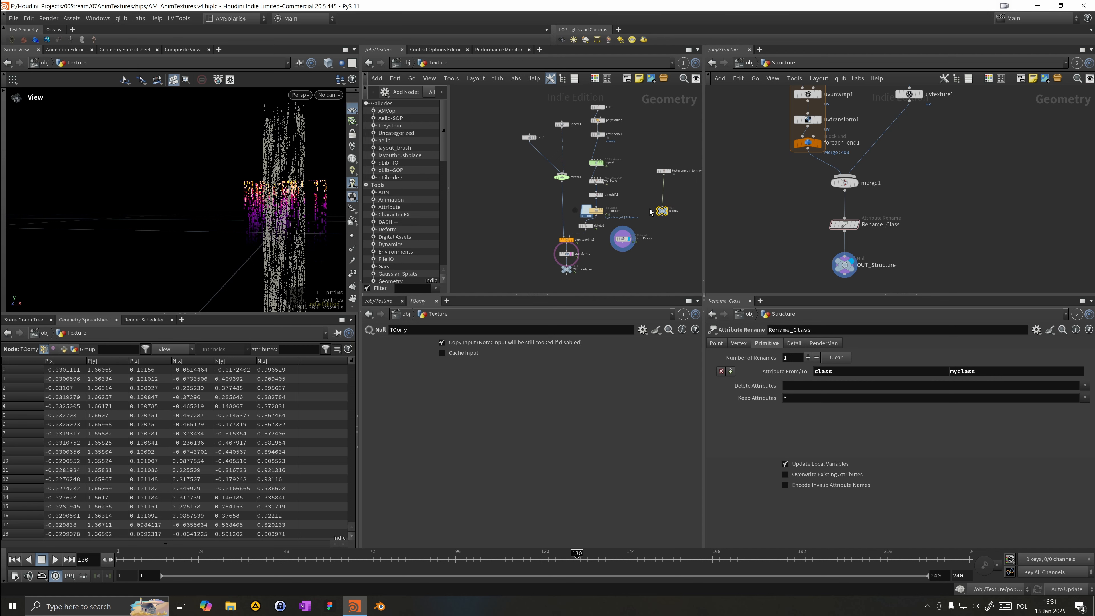
Step: Inside the Texture_Proper Copernicus network, add a SOP Import using an external SOP path of /obj/Texture/TOomy
double_click(623, 238)
key("Tab")
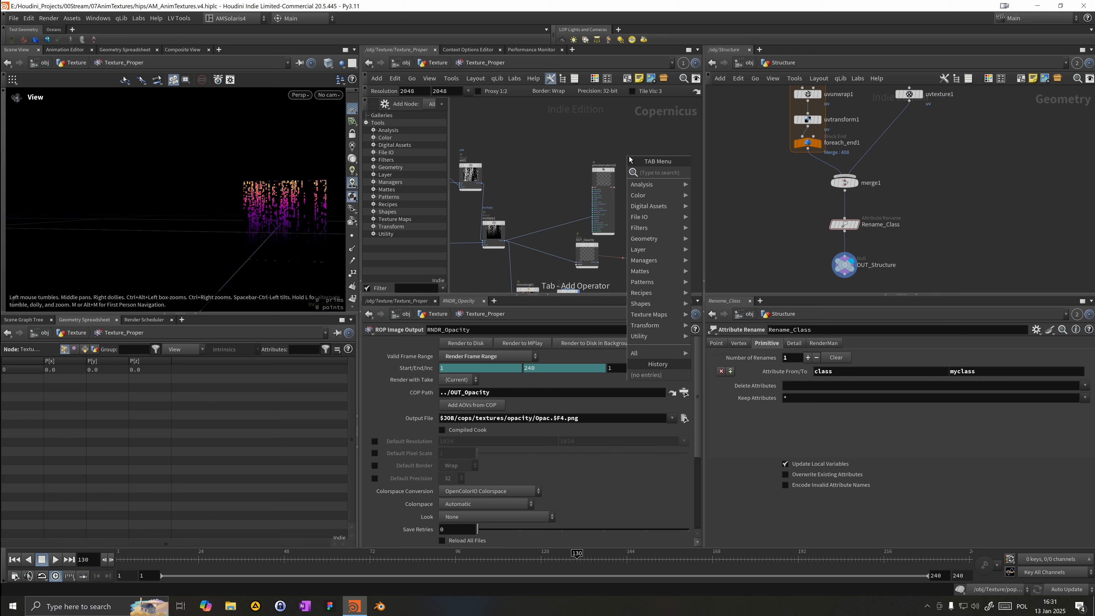
type("sop")
key("Return")
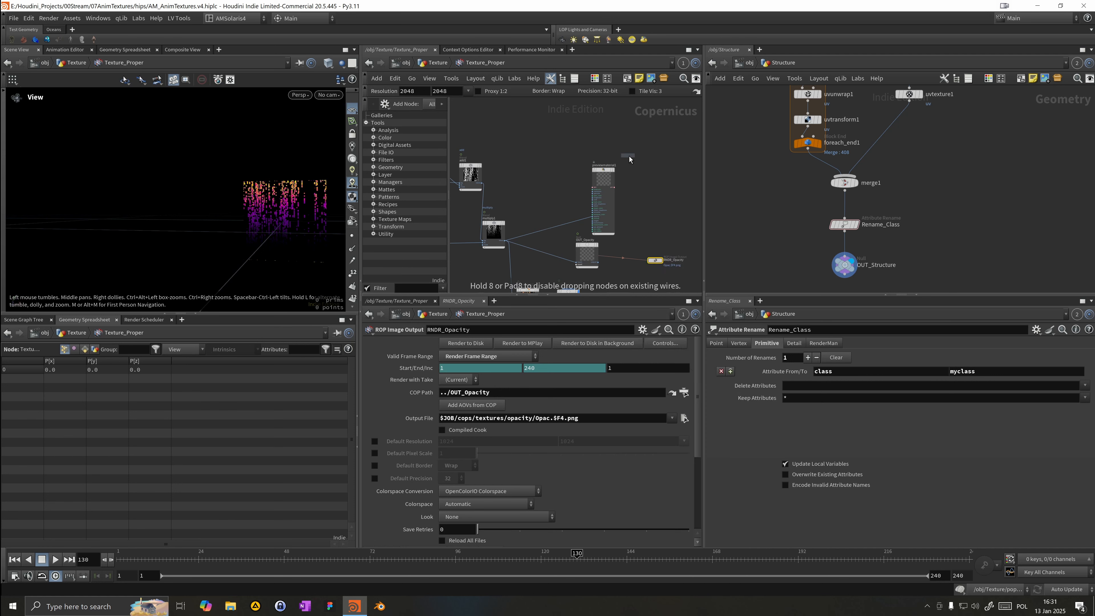
left_click(529, 159)
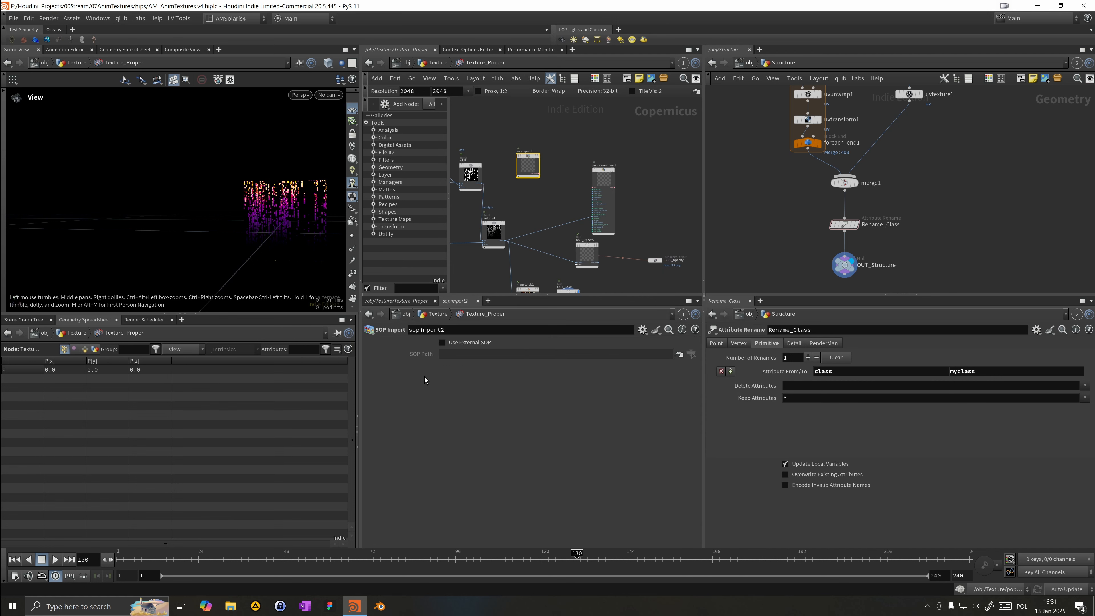
left_click(442, 342)
left_click(691, 354)
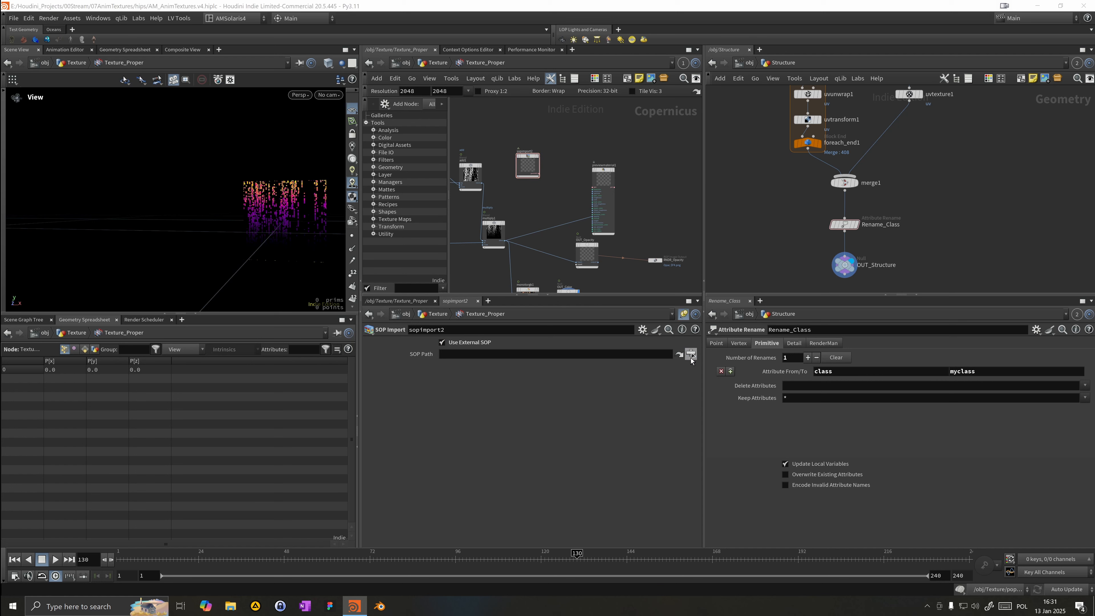
left_click(663, 339)
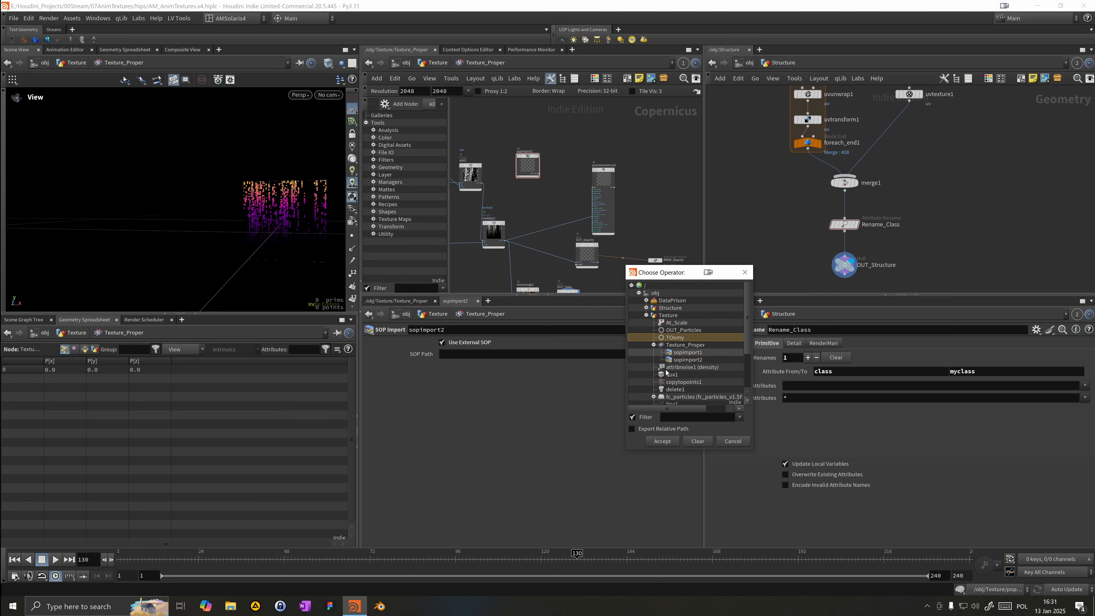
left_click(653, 441)
Step: Wire the SOP Import into the preview material's geometry input and display the preview material in the viewport
scroll(538, 177, "up", 2)
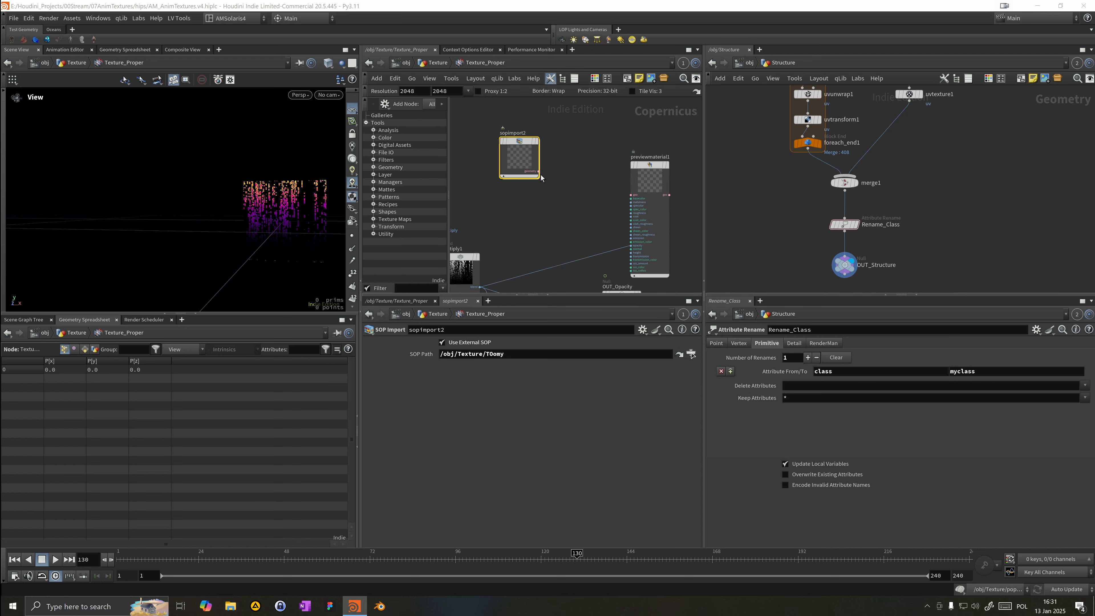
left_click(538, 172)
left_click(631, 195)
left_click(667, 167)
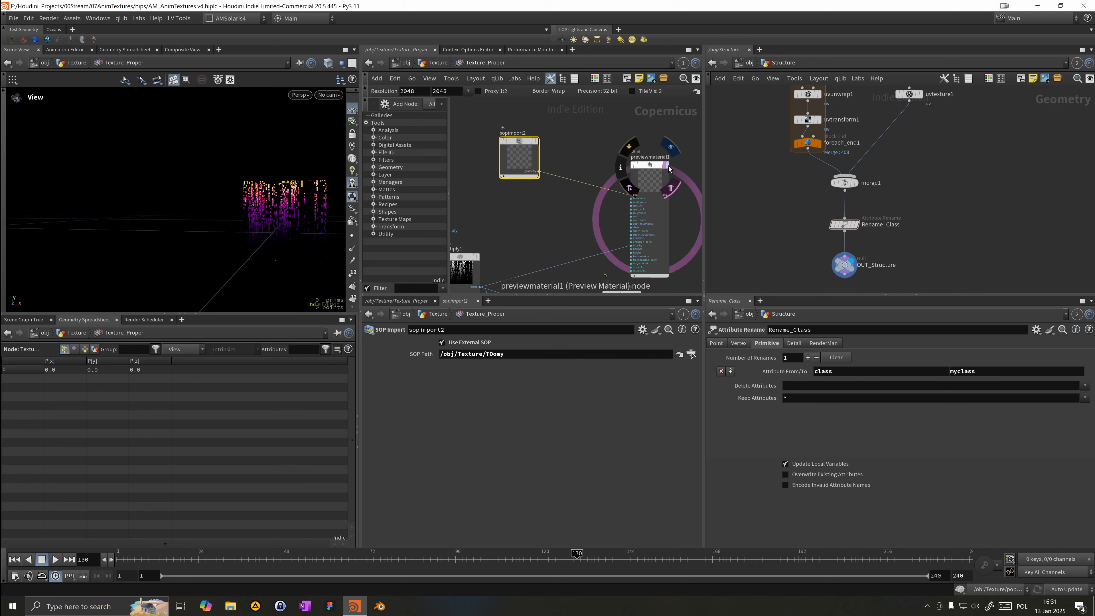
left_click(653, 184)
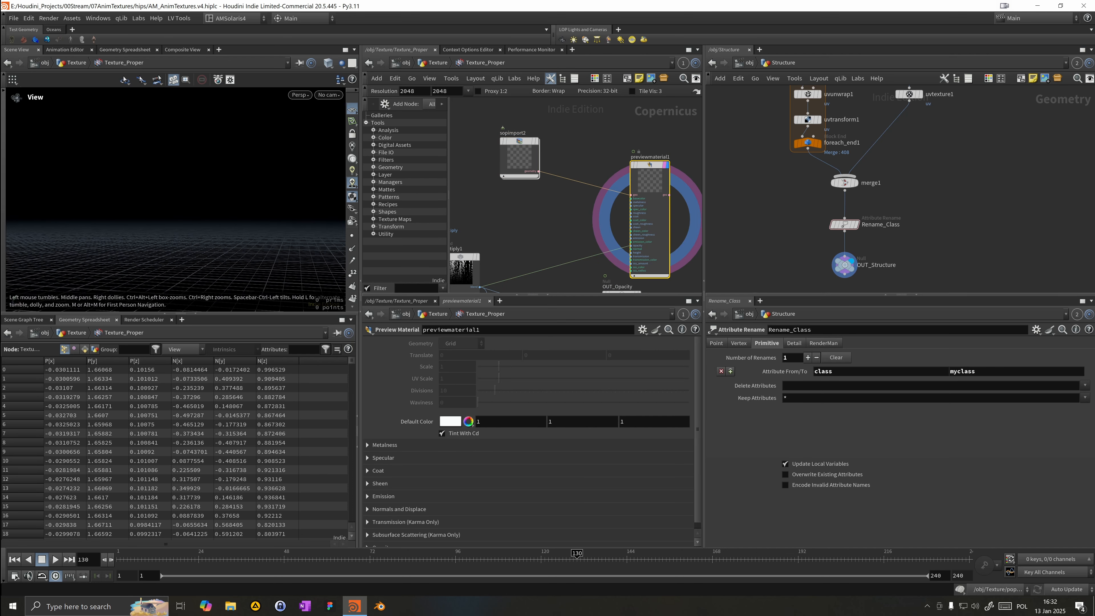
key("g")
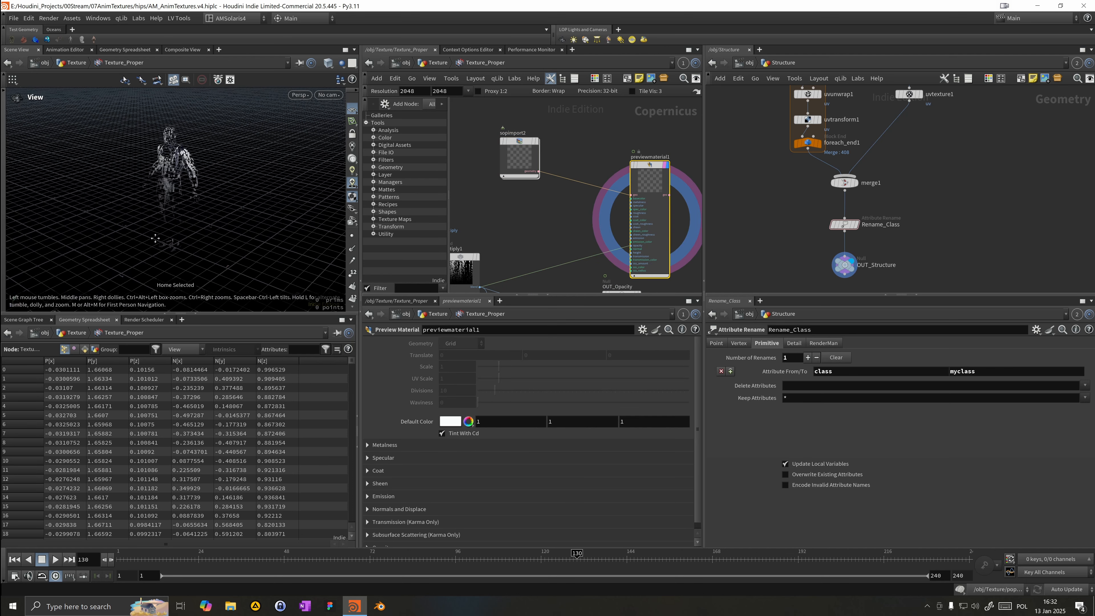
Step: Play the animation, scrub to frame 50, and orbit the viewport to inspect the textured Tommy figure
left_click(55, 560)
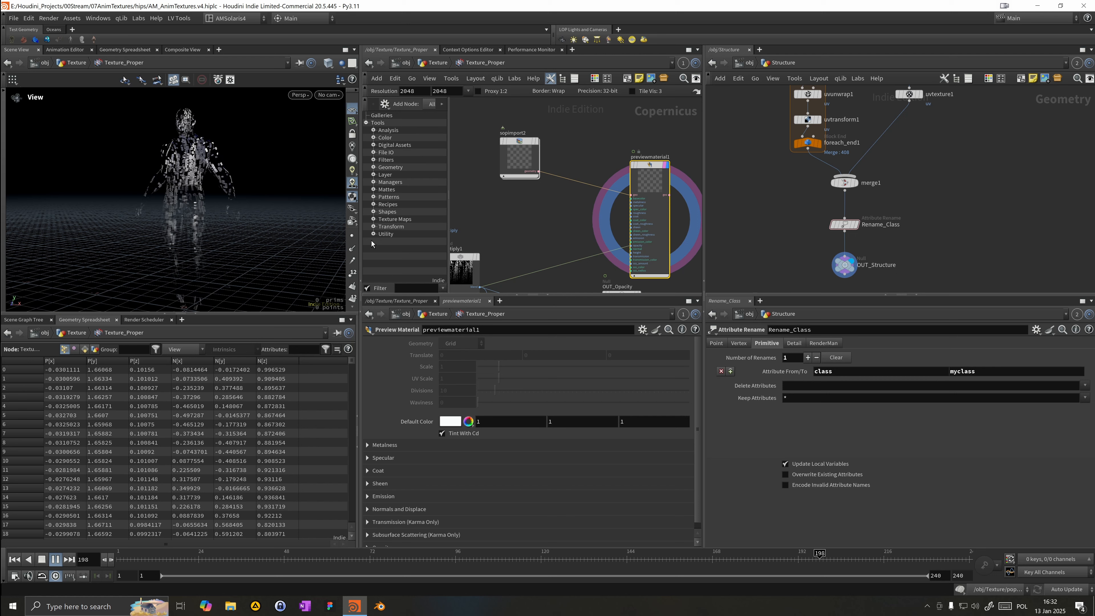
left_click(268, 560)
left_click_drag(268, 560, 292, 560)
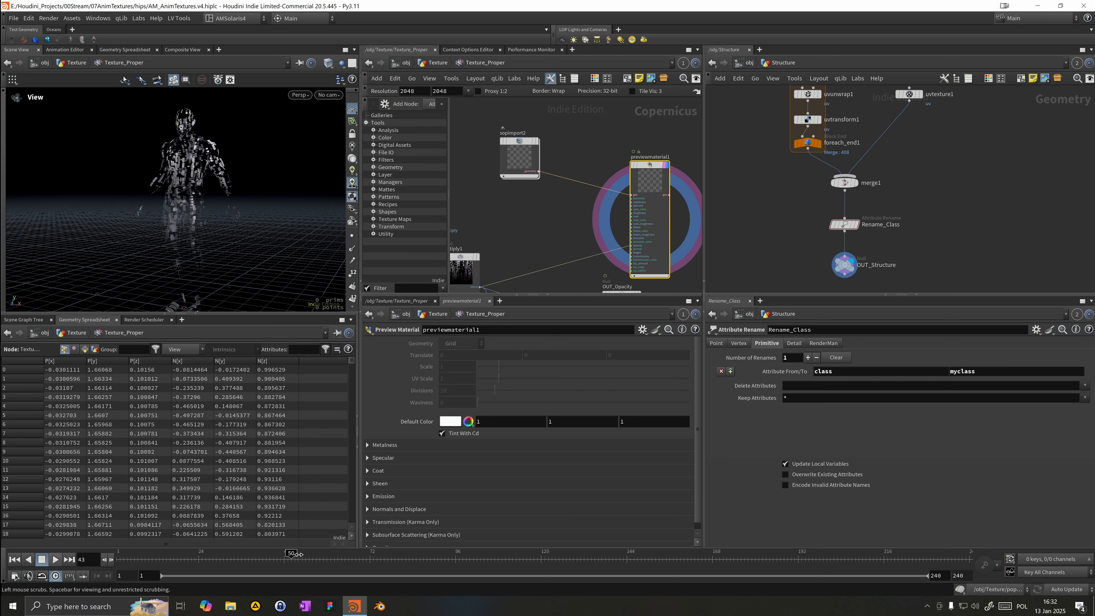
left_click_drag(195, 208, 216, 144)
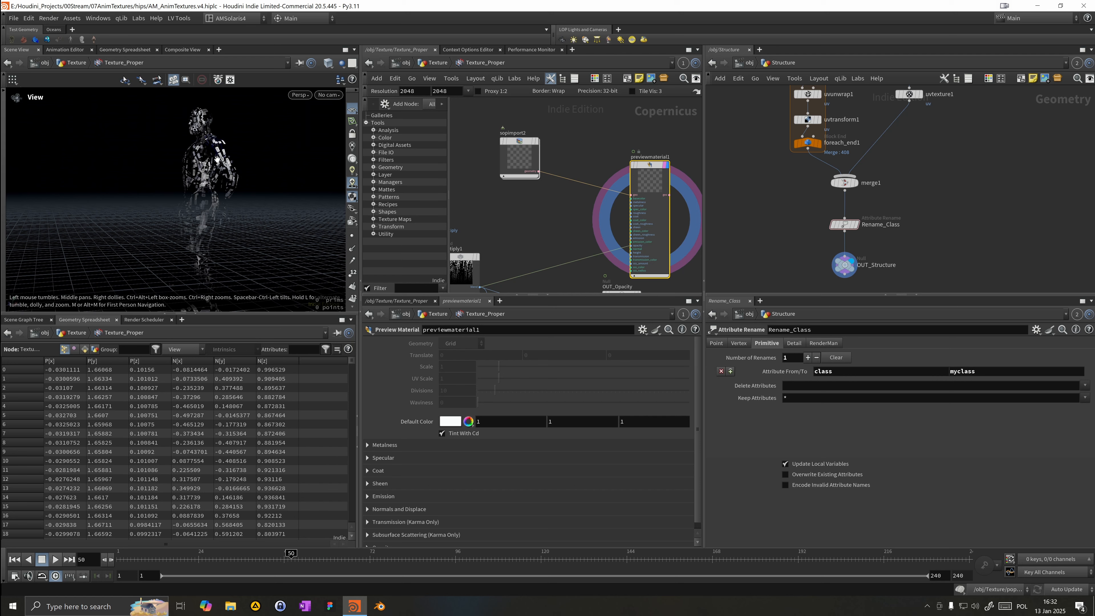
left_click_drag(217, 213, 228, 243)
middle_click_drag(227, 242, 230, 222)
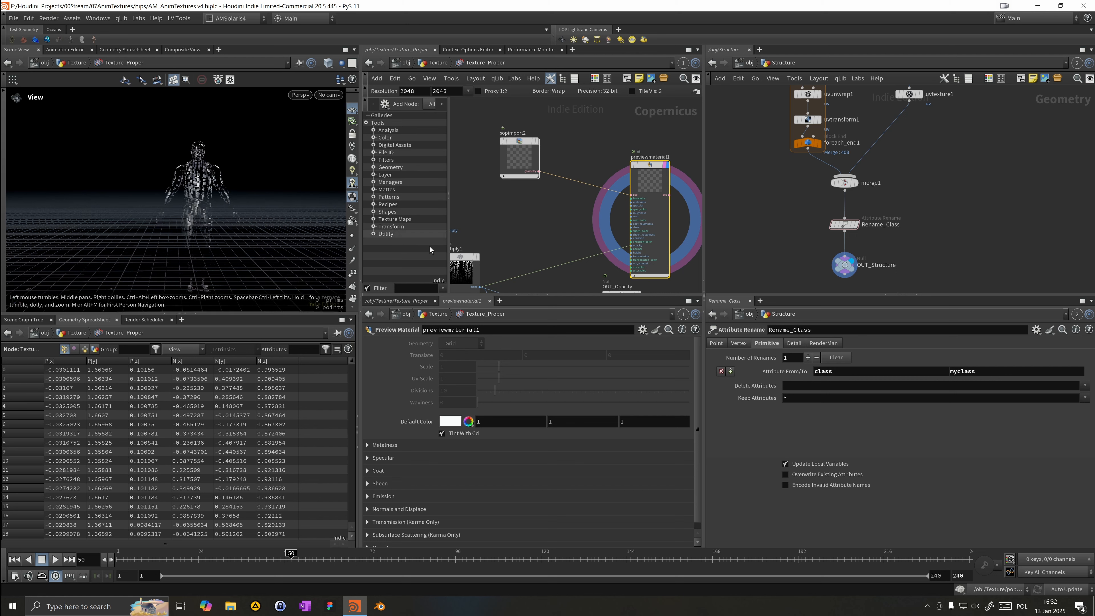
Step: Survey the Copernicus network, then return to the Texture geometry network and view its geometry
middle_click_drag(492, 248, 536, 190)
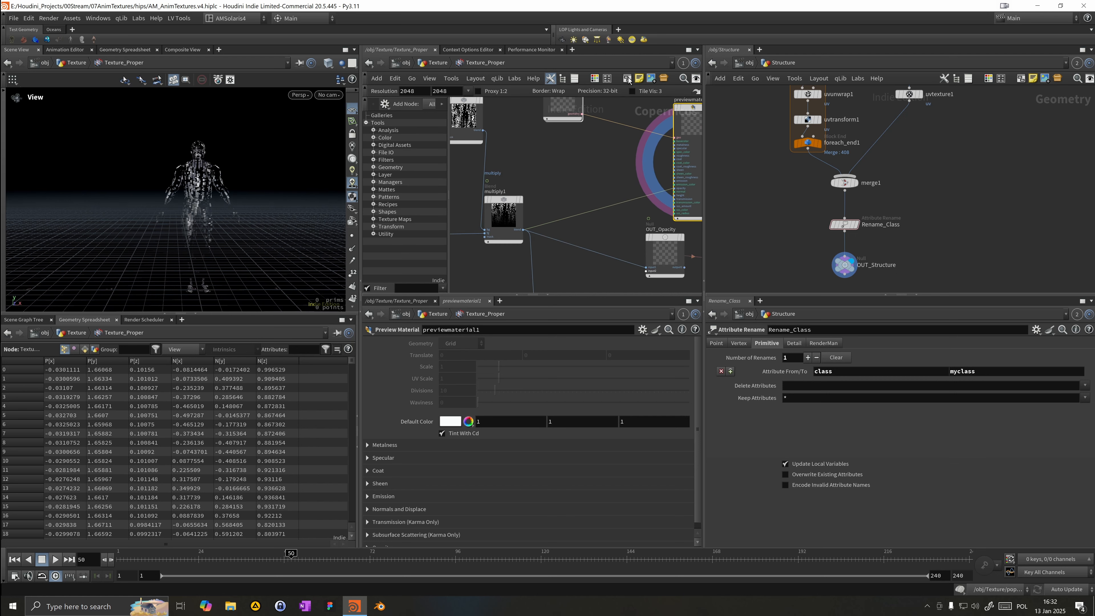
left_click(550, 78)
scroll(539, 174, "down", 4)
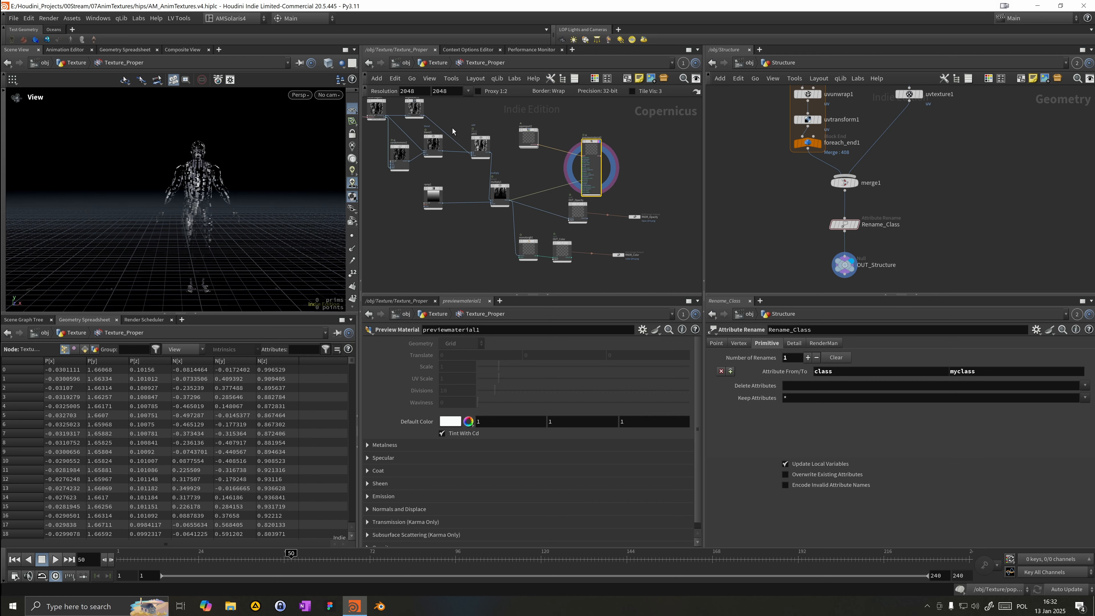
left_click(742, 65)
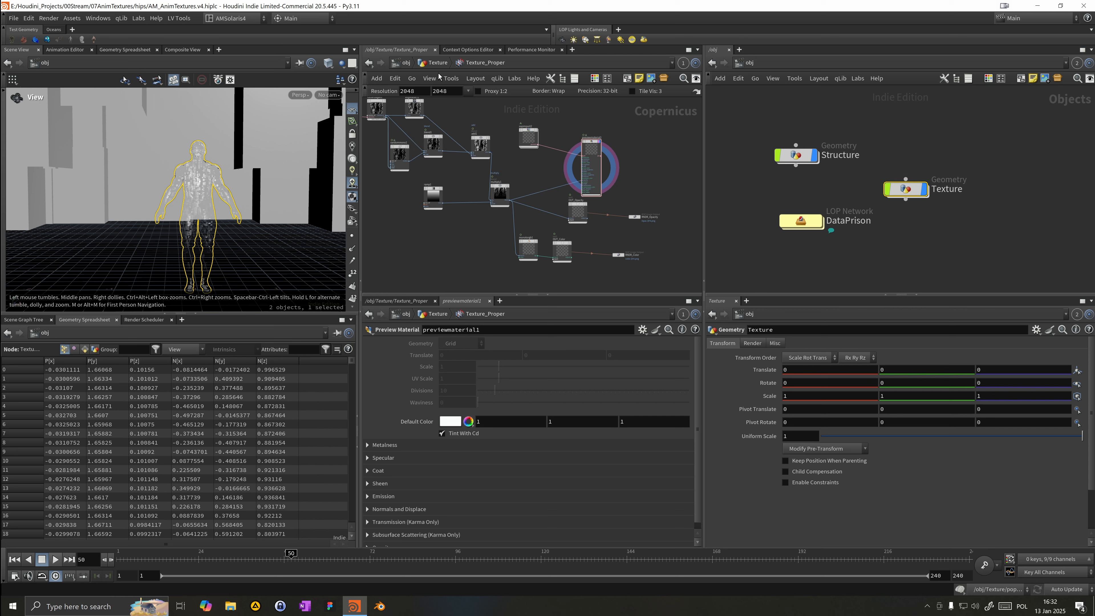
left_click(434, 62)
left_click_drag(297, 228, 229, 276)
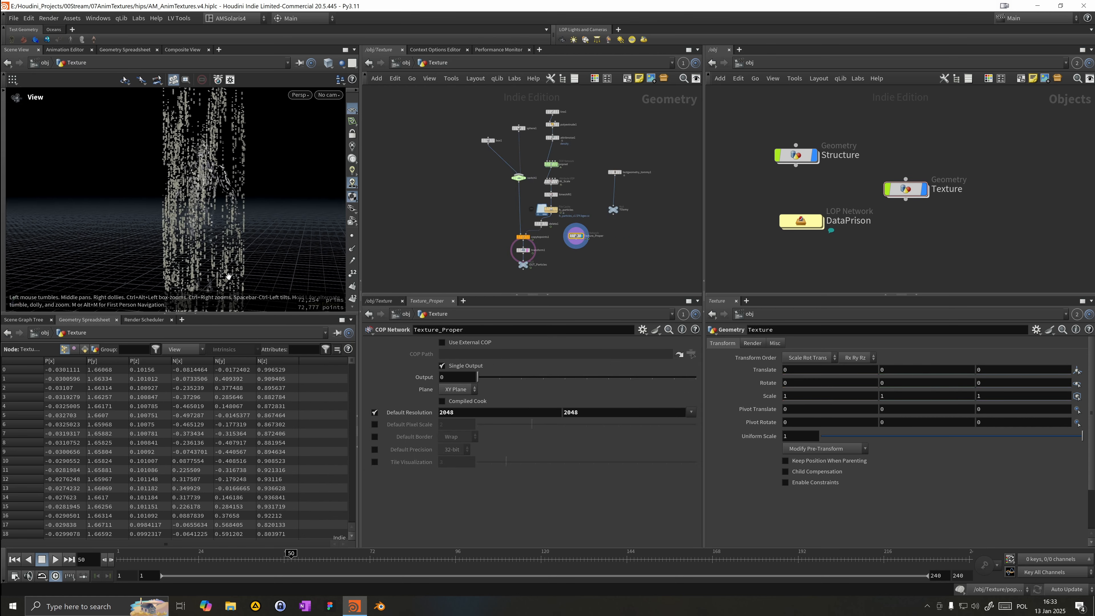